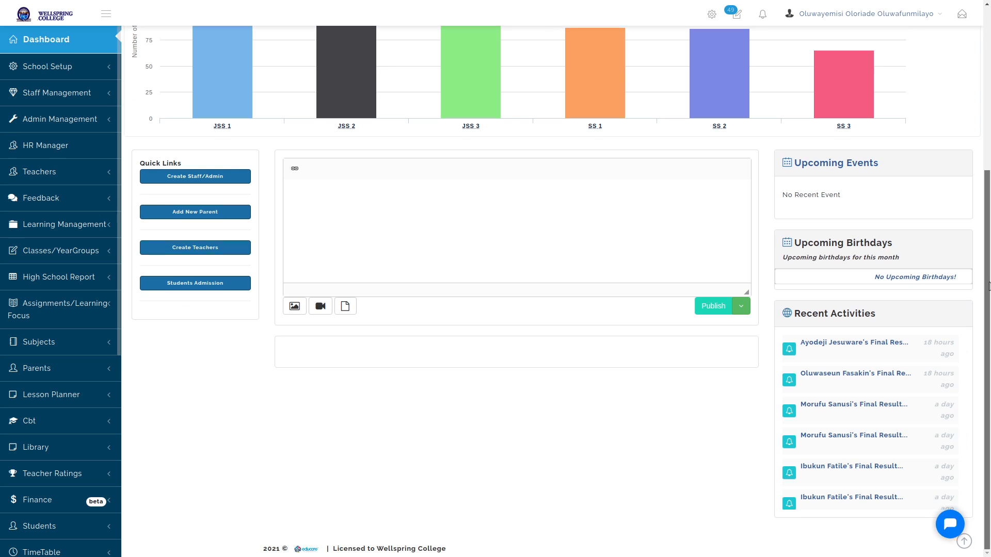
Return the dashboard to the top and expand the Finance menu in the sidebar
{"action": "left_click_drag", "start_coordinate": [988, 285], "coordinate": [989, 75]}
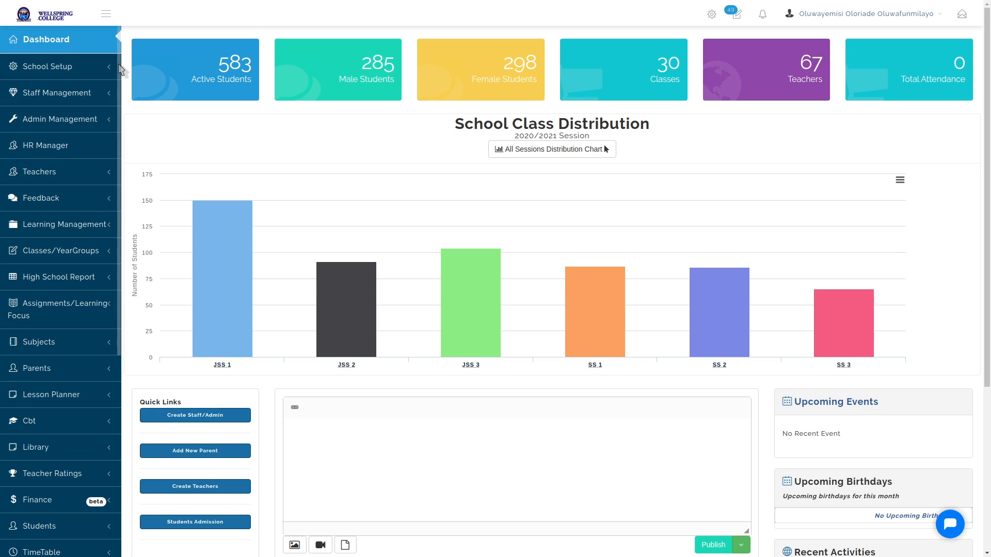
{"action": "left_click_drag", "start_coordinate": [122, 66], "coordinate": [114, 284]}
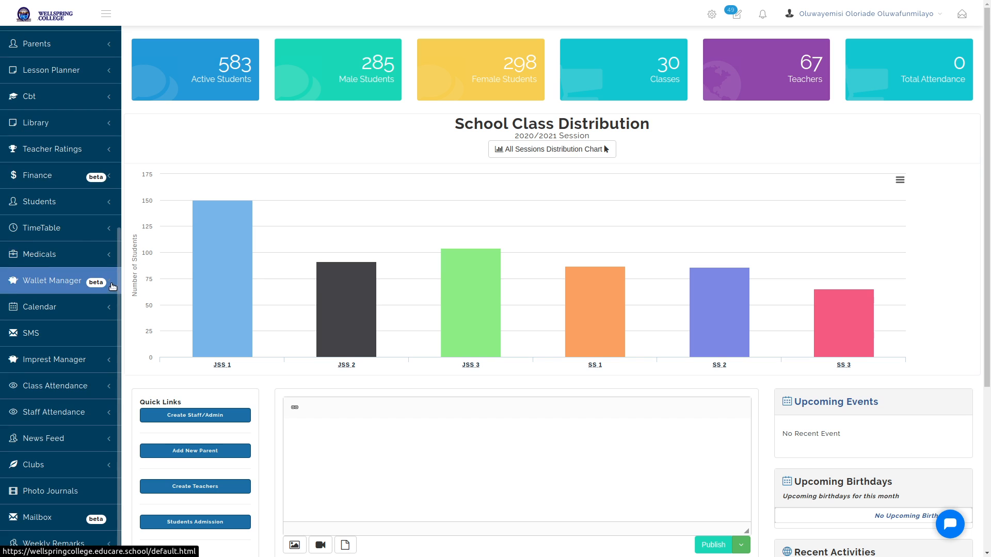
{"action": "left_click", "coordinate": [50, 183]}
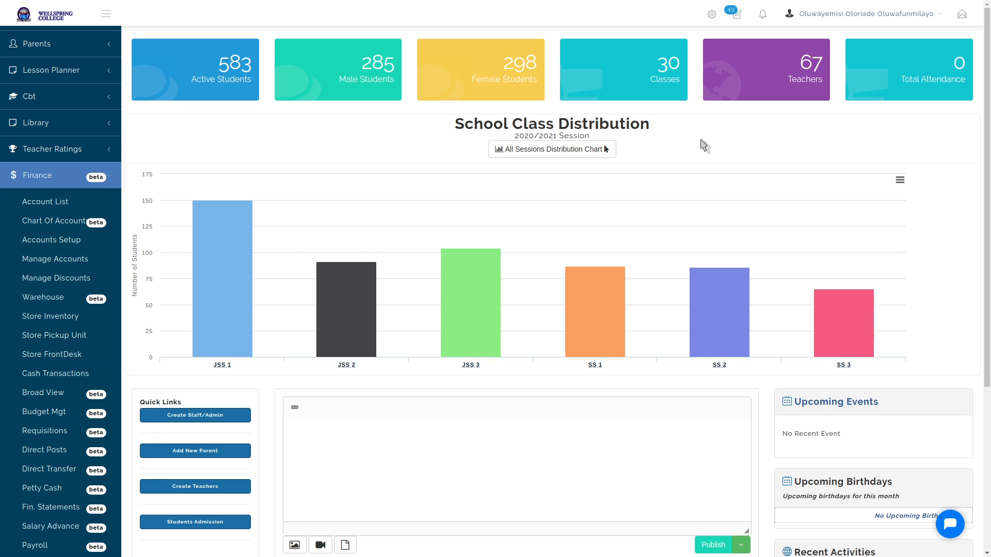
{"action": "key", "text": "alt+Tab"}
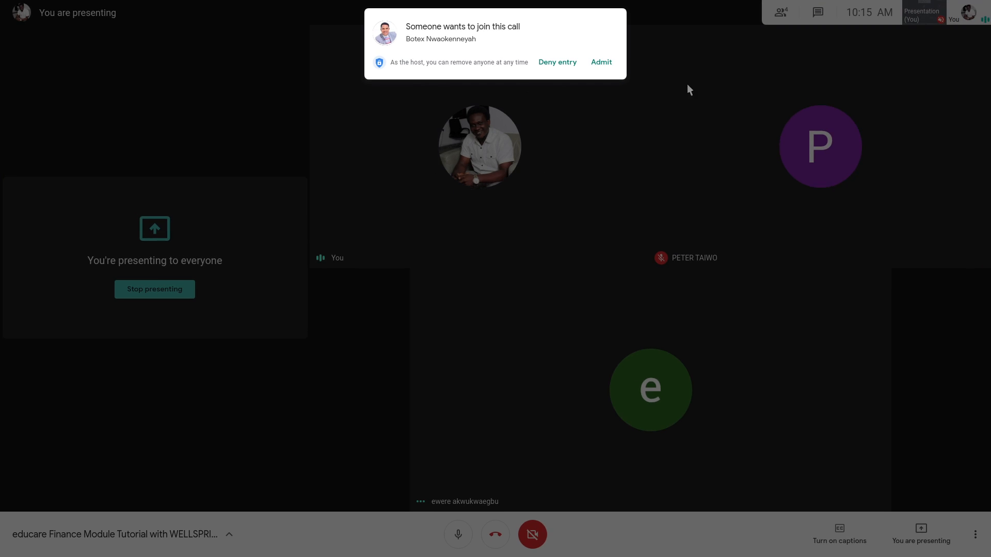
Admit the waiting participant to the Meet call and switch back to the school dashboard
{"action": "left_click", "coordinate": [602, 62]}
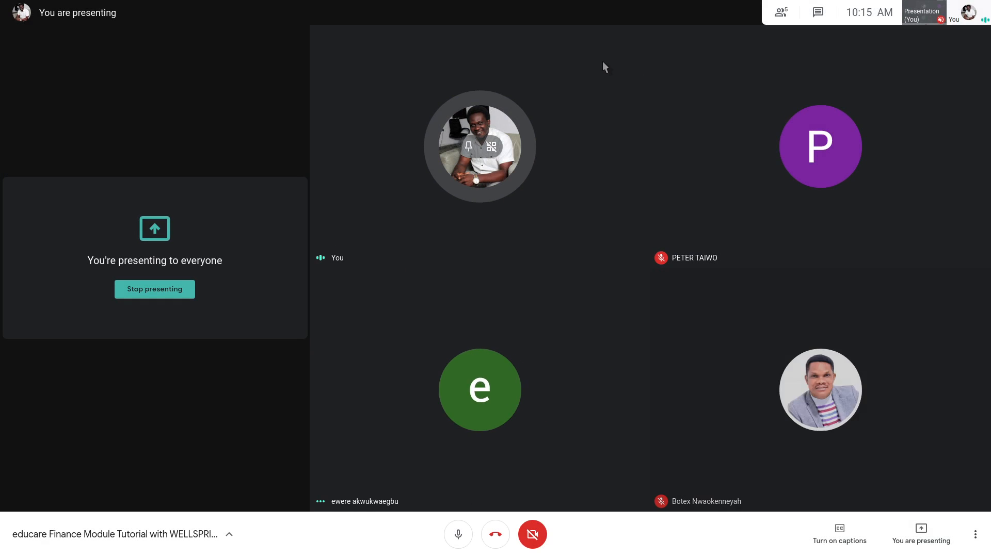
{"action": "key", "text": "alt+Tab"}
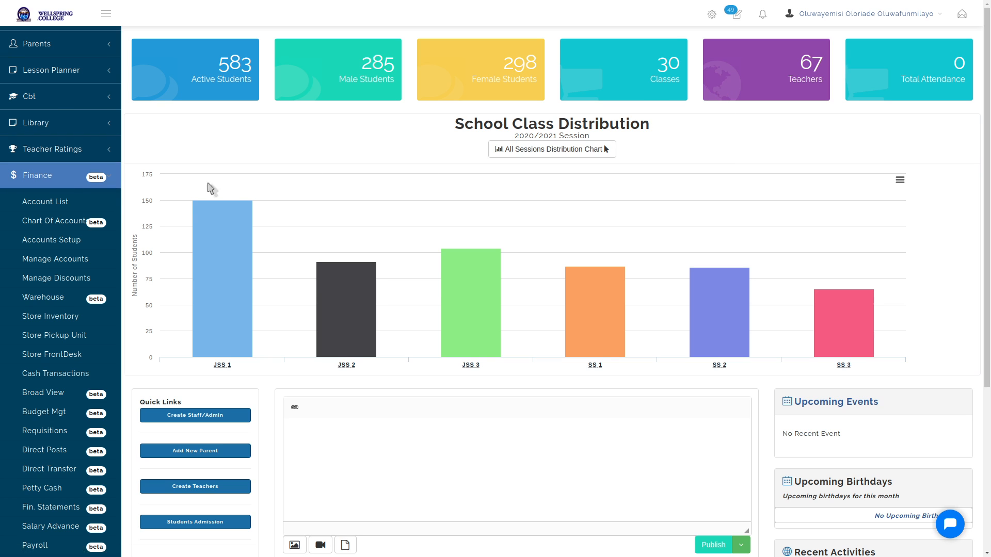
Go to Finance > Account List to reach the Manage Account Numbers page
{"action": "left_click", "coordinate": [33, 207]}
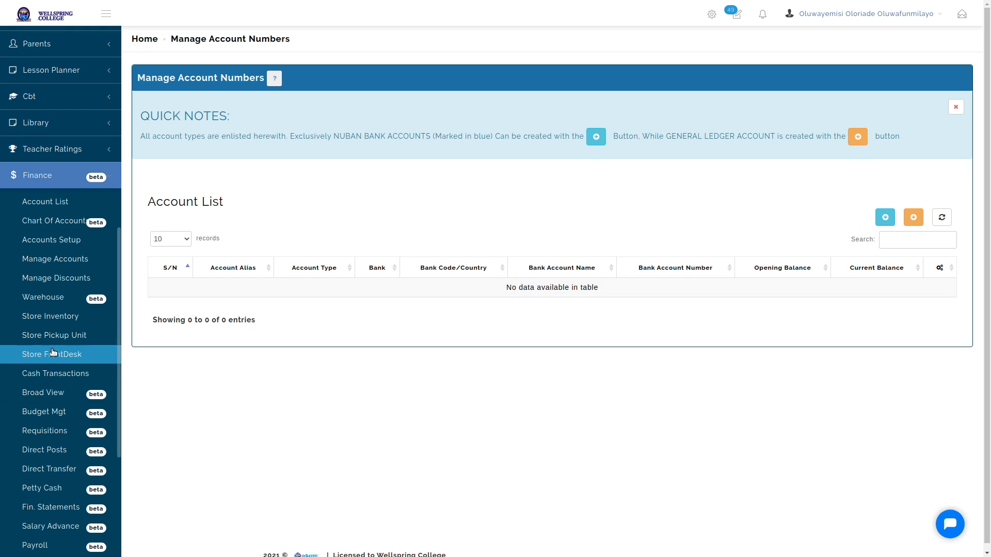
Bring up the Add Account Number dialog for a new NUBAN account
{"action": "scroll", "coordinate": [53, 397], "scroll_direction": "down", "scroll_amount": 7}
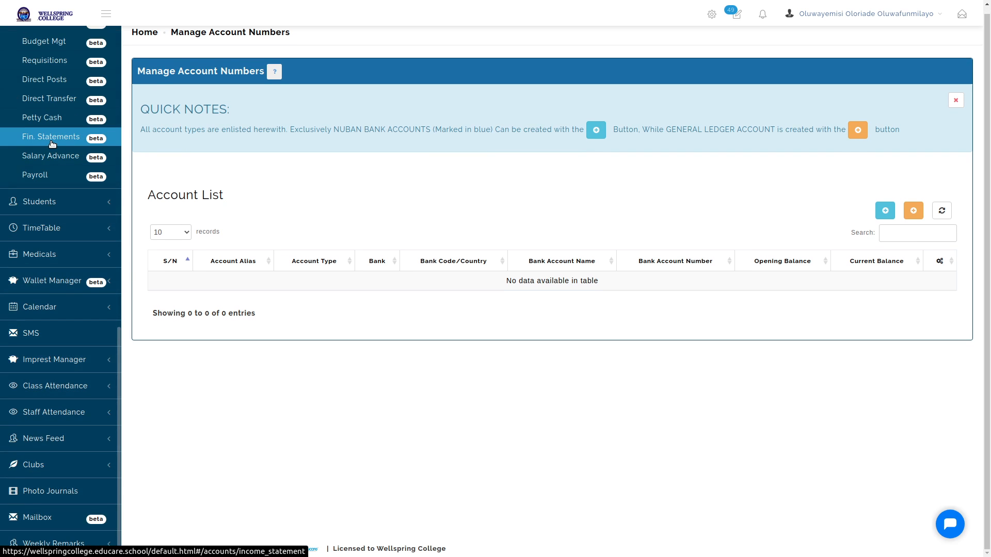
{"action": "scroll", "coordinate": [699, 238], "scroll_direction": "up", "scroll_amount": 2}
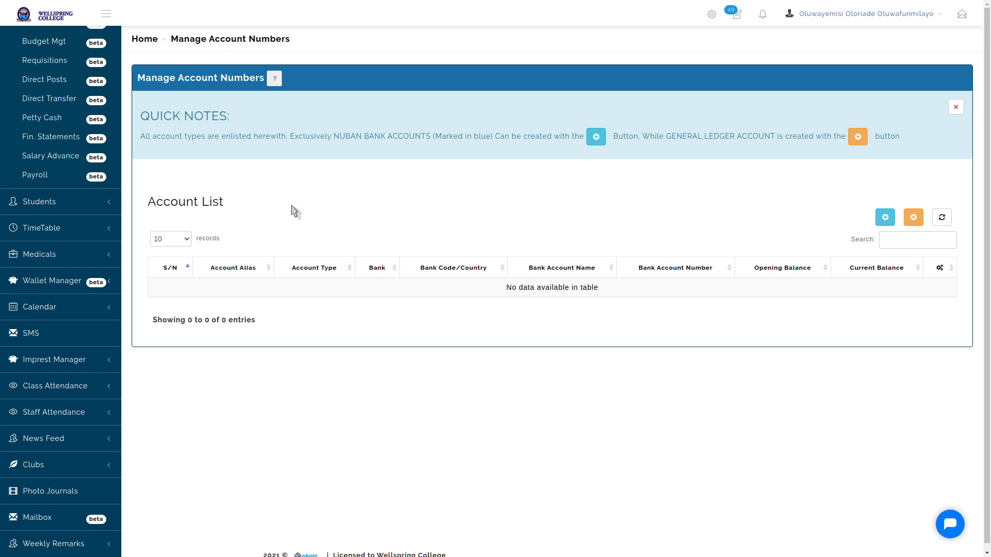
{"action": "scroll", "coordinate": [73, 105], "scroll_direction": "up", "scroll_amount": 8}
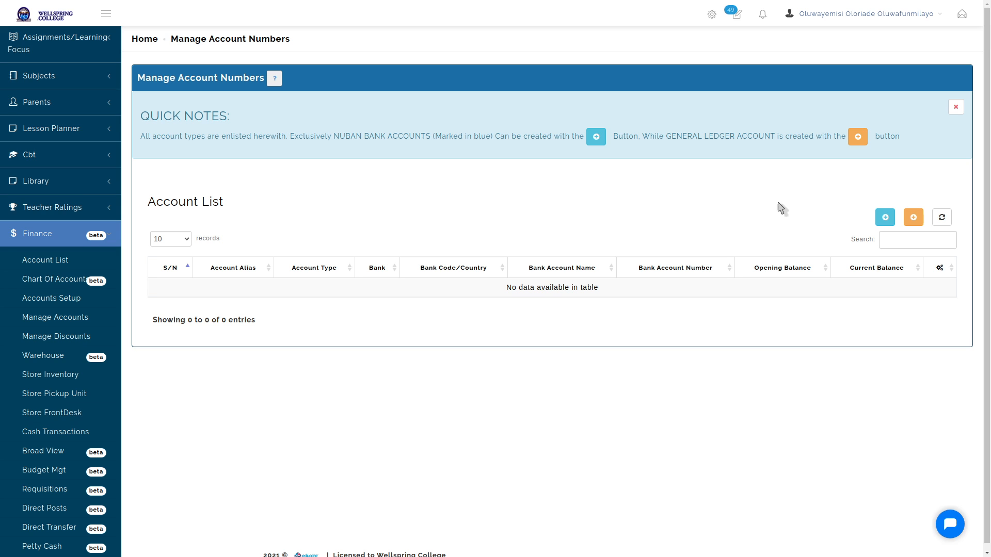
{"action": "left_click", "coordinate": [885, 218]}
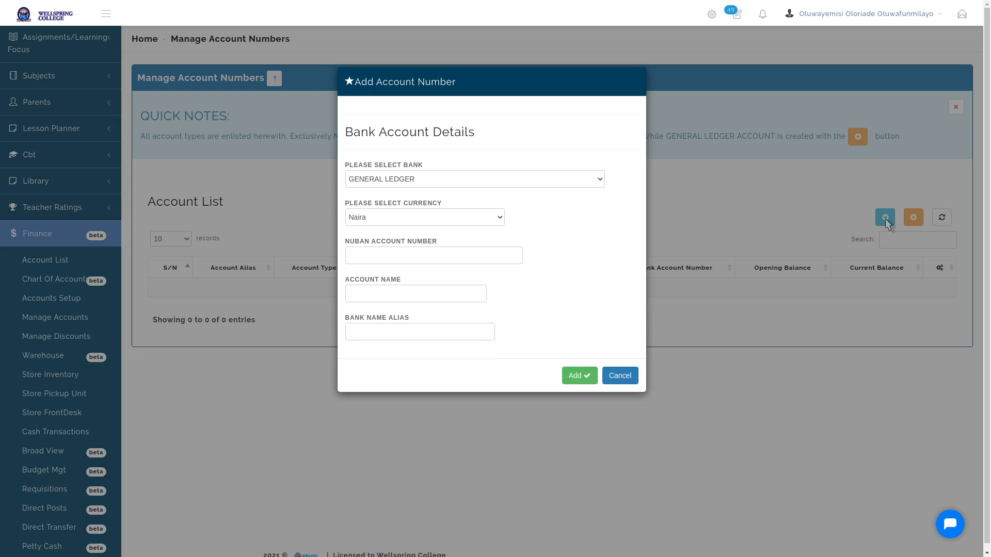
In a reopened Add Account Number dialog, choose UNITED BANK FOR AFRICA as the bank, keeping Naira currency
{"action": "left_click", "coordinate": [626, 376]}
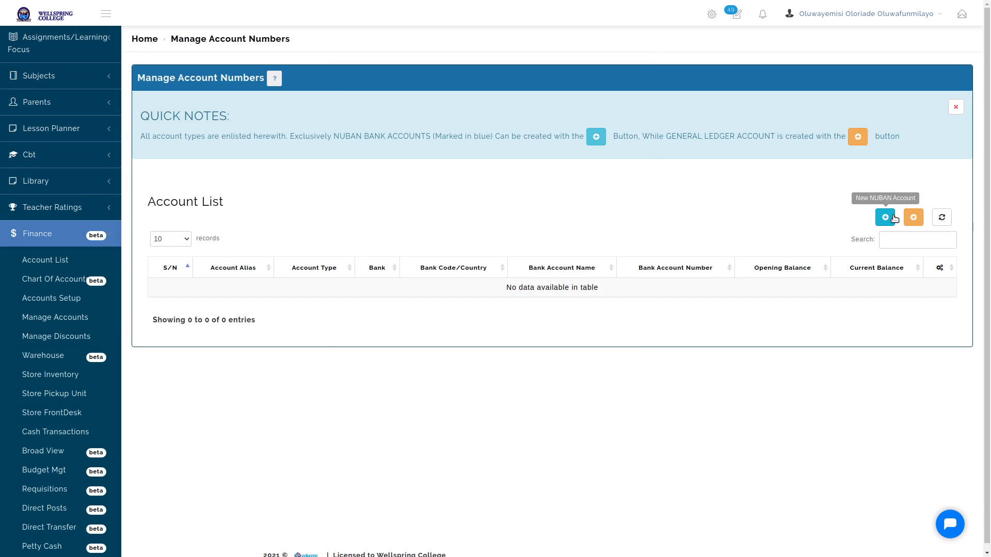
{"action": "left_click", "coordinate": [885, 218]}
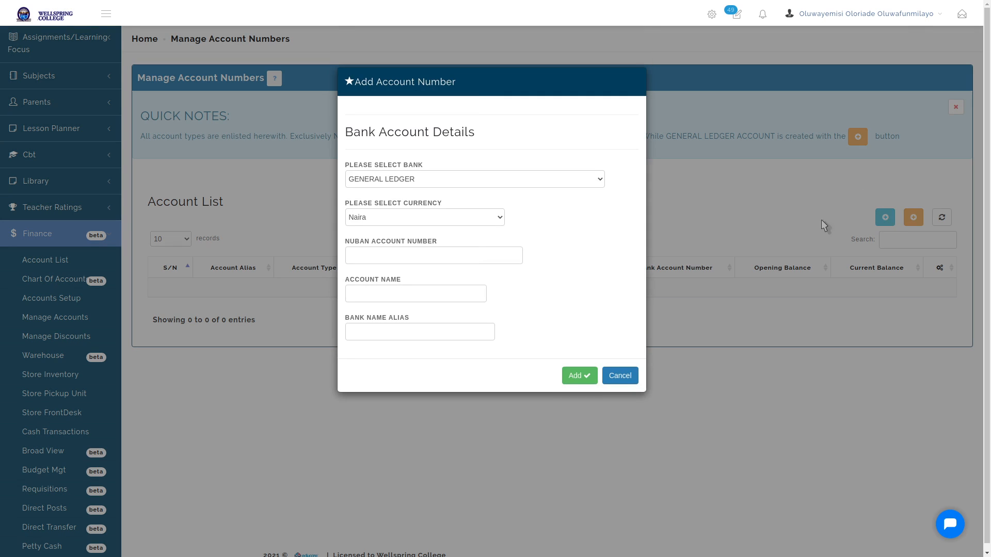
{"action": "left_click", "coordinate": [550, 182]}
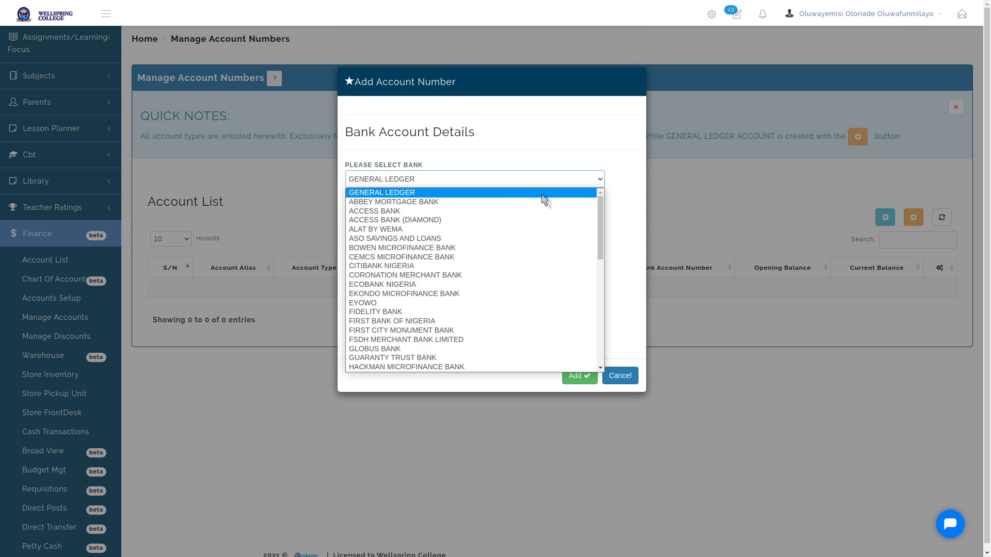
{"action": "left_click", "coordinate": [516, 192]}
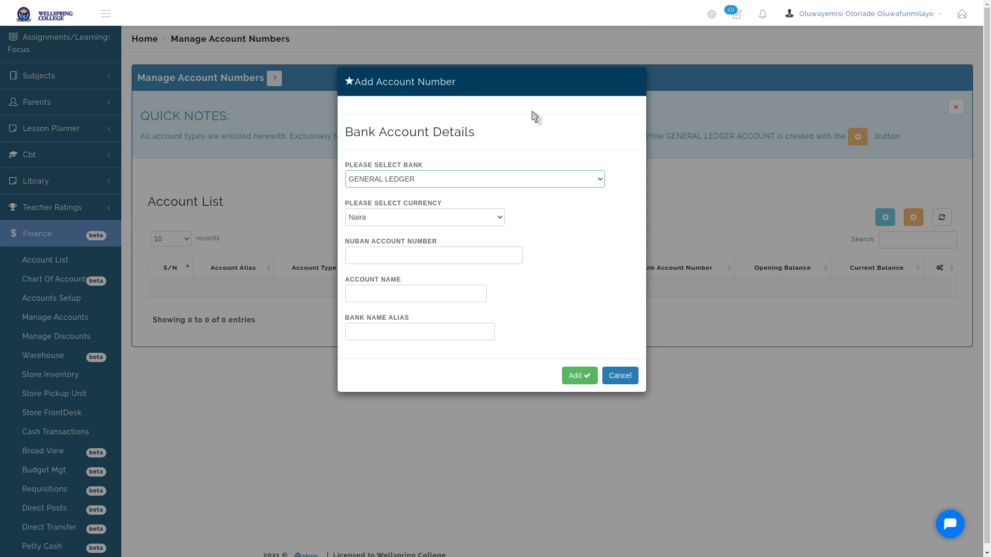
{"action": "left_click", "coordinate": [556, 182]}
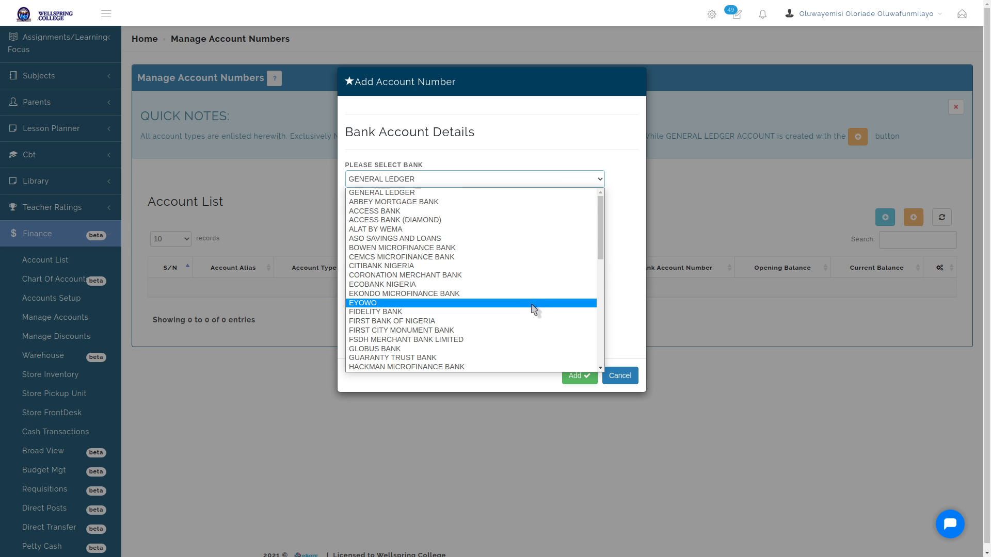
{"action": "scroll", "coordinate": [531, 310], "scroll_direction": "down", "scroll_amount": 8}
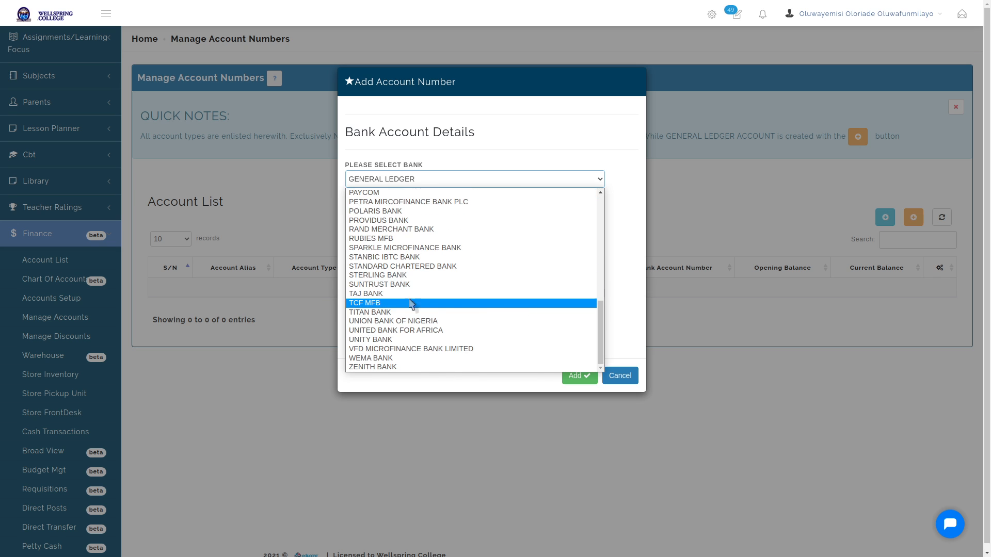
{"action": "left_click", "coordinate": [392, 330]}
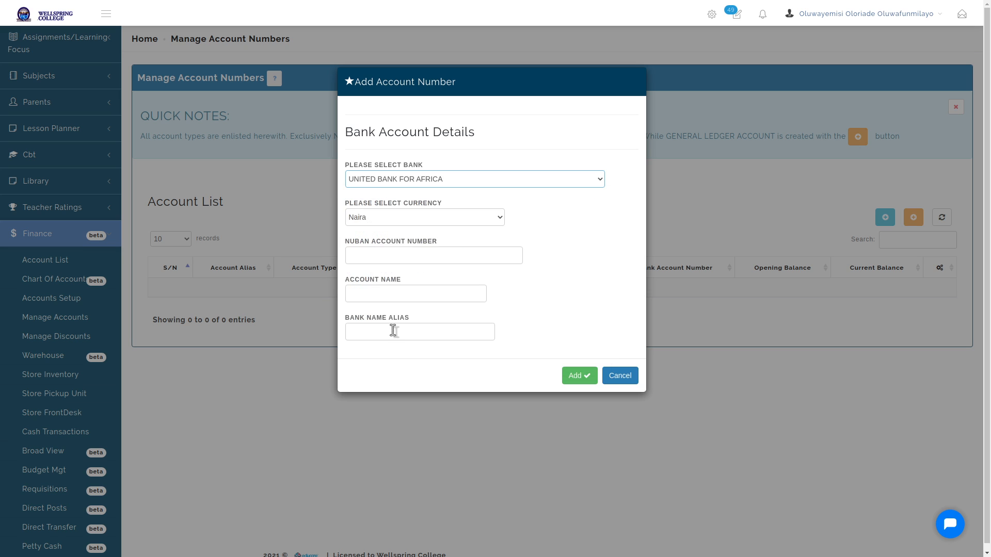
{"action": "left_click", "coordinate": [478, 223]}
{"action": "left_click", "coordinate": [476, 223]}
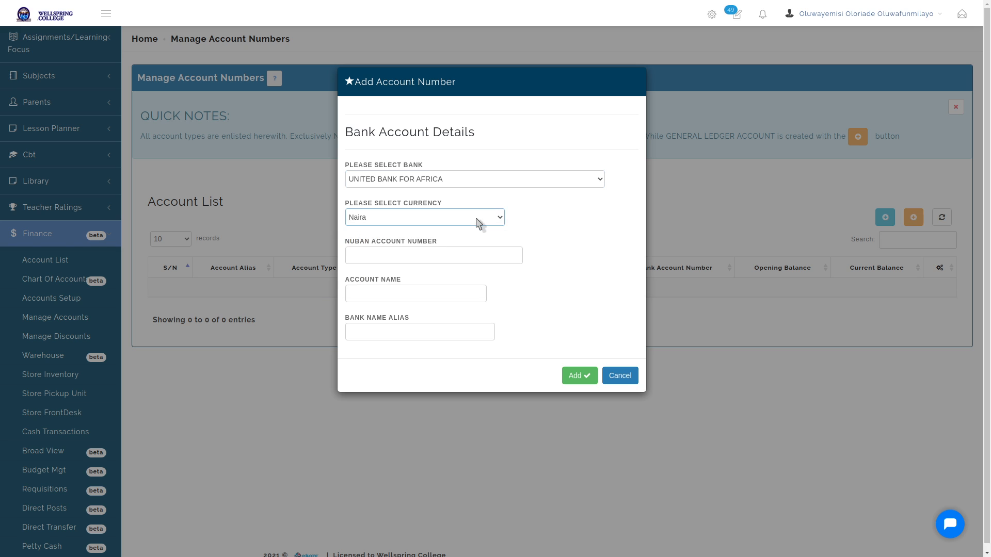
{"action": "left_click", "coordinate": [475, 254]}
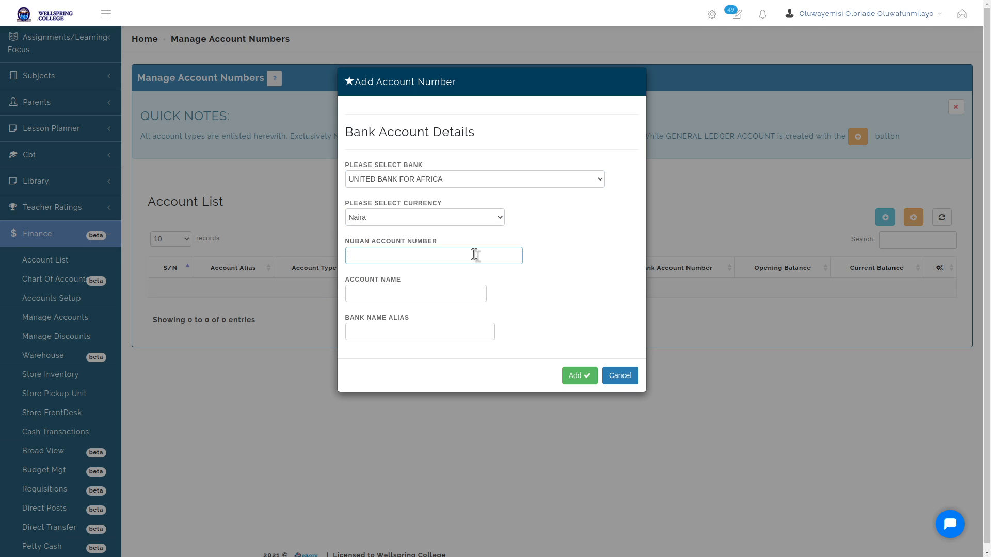
Enter the NUBAN account number and give the account the alias 'UBA FEES ACCOUNT'
{"action": "left_click", "coordinate": [438, 335]}
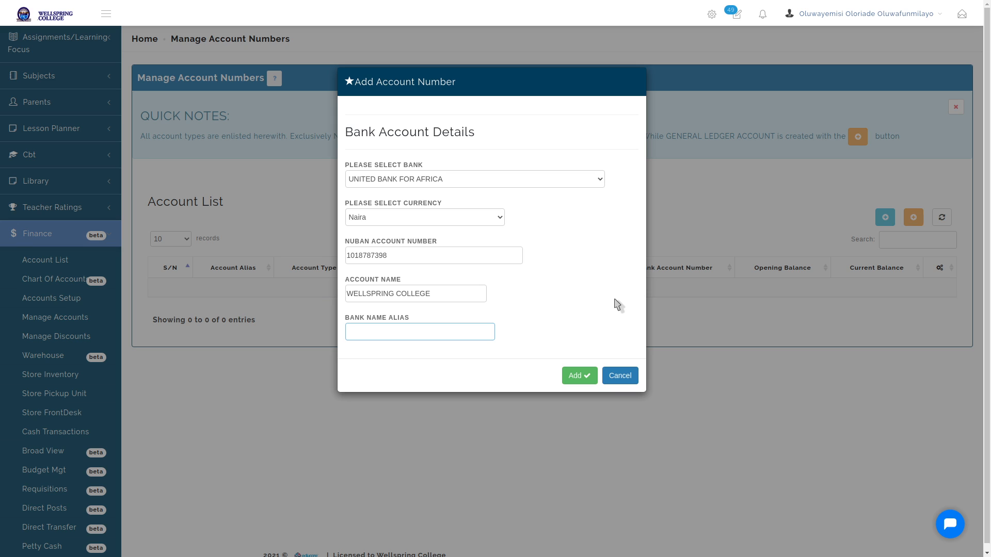
{"action": "type", "text": "UBA FEES ACCOUNT"}
Admit the next waiting person into the Google Meet call, then return to the account form
{"action": "key", "text": "alt+Tab"}
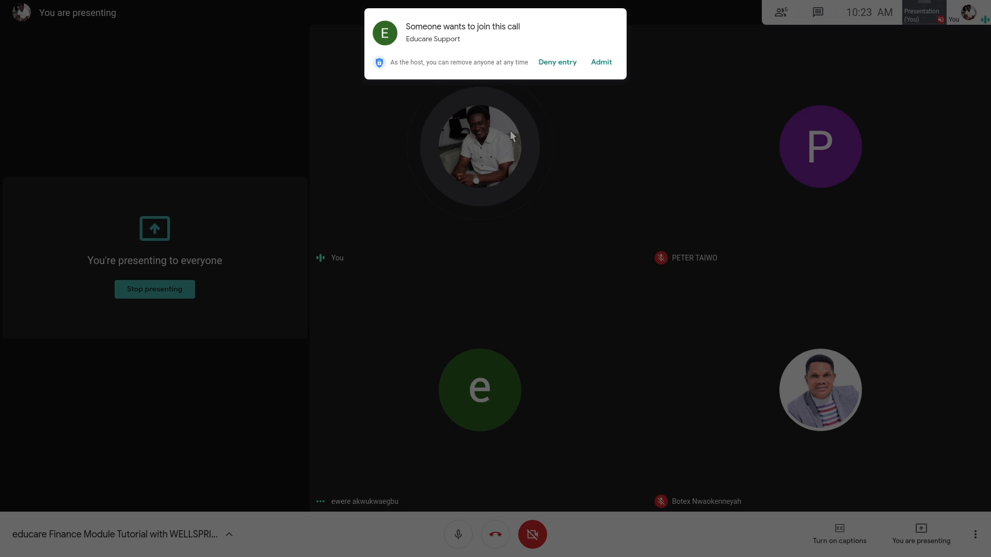
{"action": "left_click", "coordinate": [601, 62]}
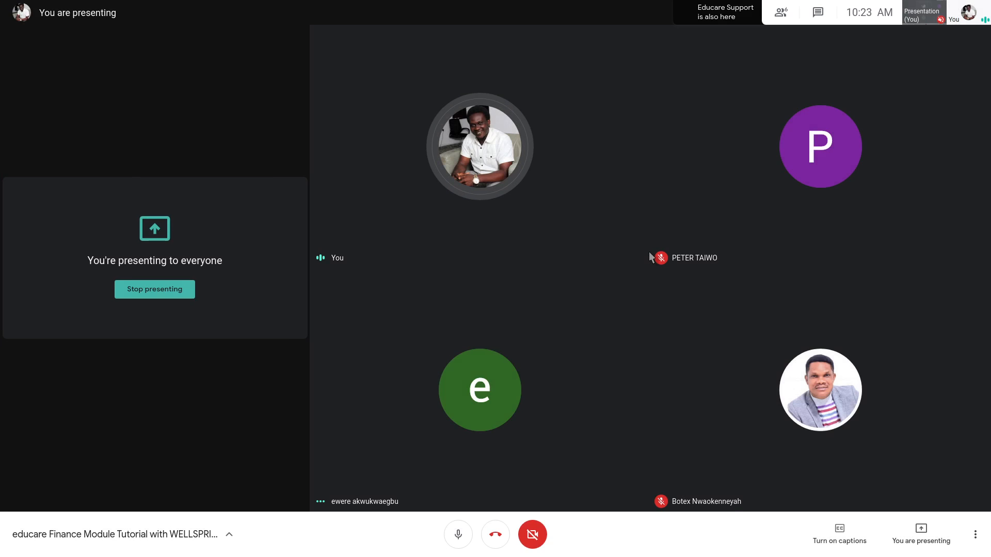
{"action": "key", "text": "alt+Tab"}
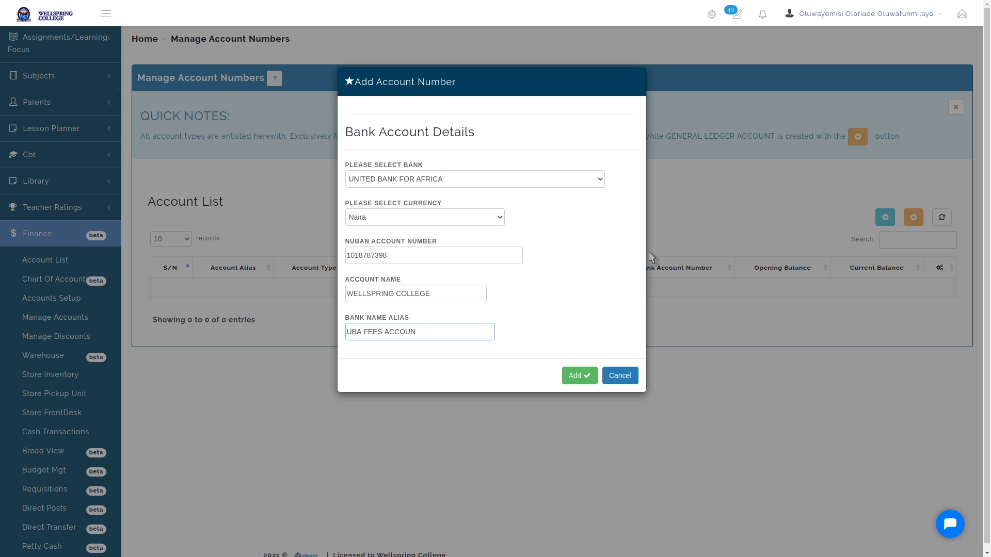
Shorten the alias to 'UBA' and add the UNITED BANK FOR AFRICA account
{"action": "key", "text": "BackSpace"}
{"action": "key", "text": "BackSpace"}
{"action": "key", "text": "BackSpace"}
{"action": "key", "text": "BackSpace"}
{"action": "key", "text": "BackSpace"}
{"action": "key", "text": "BackSpace"}
{"action": "key", "text": "BackSpace"}
{"action": "key", "text": "BackSpace"}
{"action": "key", "text": "BackSpace"}
{"action": "key", "text": "BackSpace"}
{"action": "key", "text": "BackSpace"}
{"action": "left_click", "coordinate": [585, 377]}
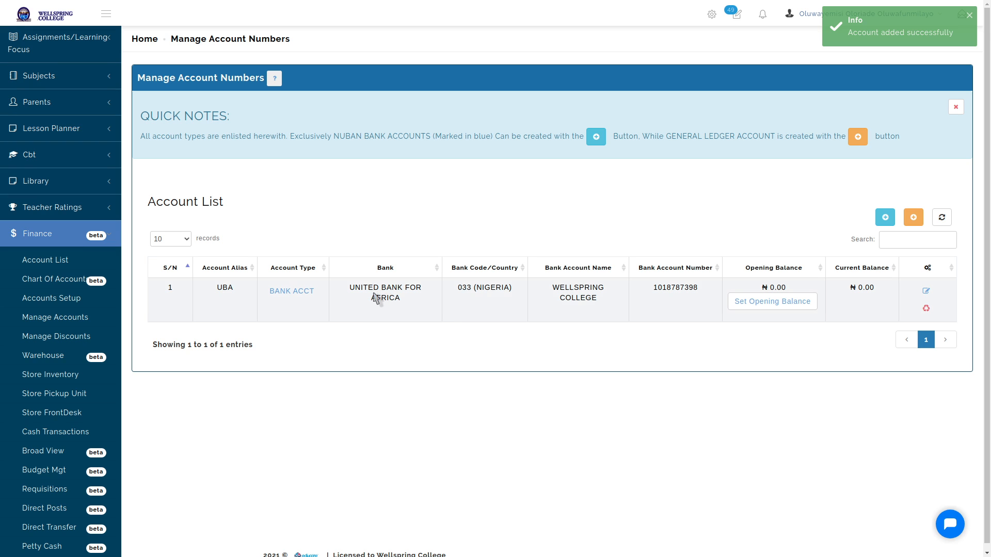
Open the Set Opening Balance dialog for the UBA account
{"action": "double_click", "coordinate": [225, 287]}
{"action": "left_click", "coordinate": [488, 364]}
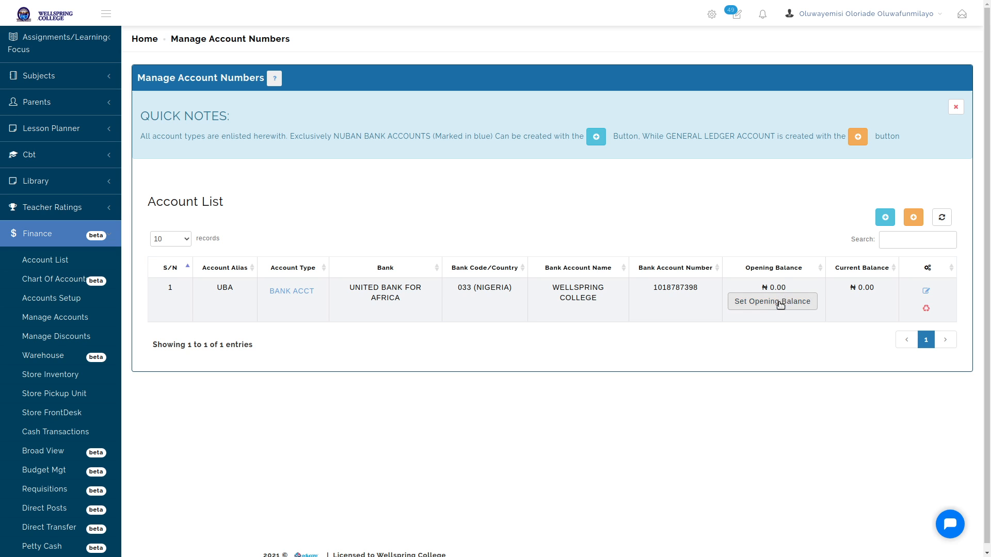
{"action": "left_click", "coordinate": [781, 304]}
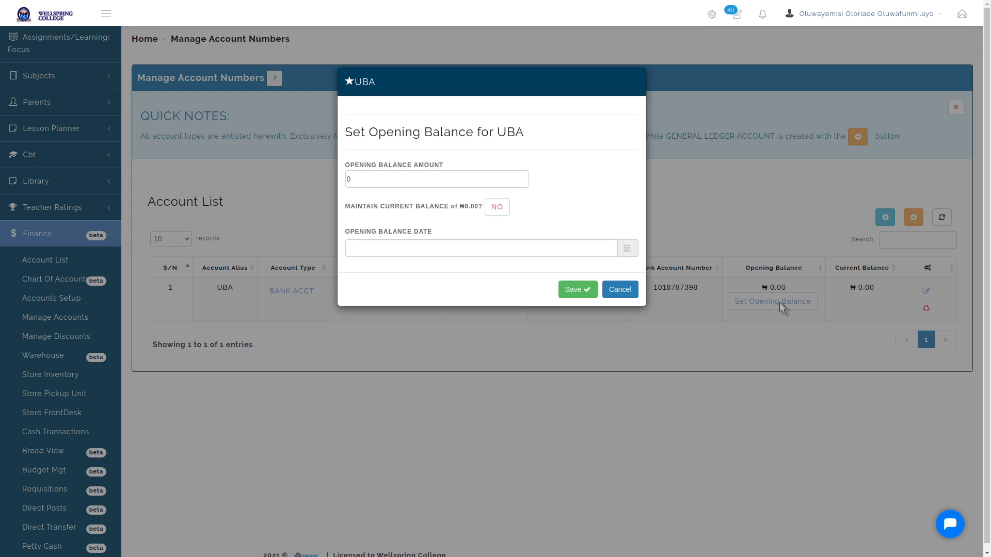
Close the UBA opening balance dialog without saving, leaving the balance at ₦0.00
{"action": "double_click", "coordinate": [371, 179]}
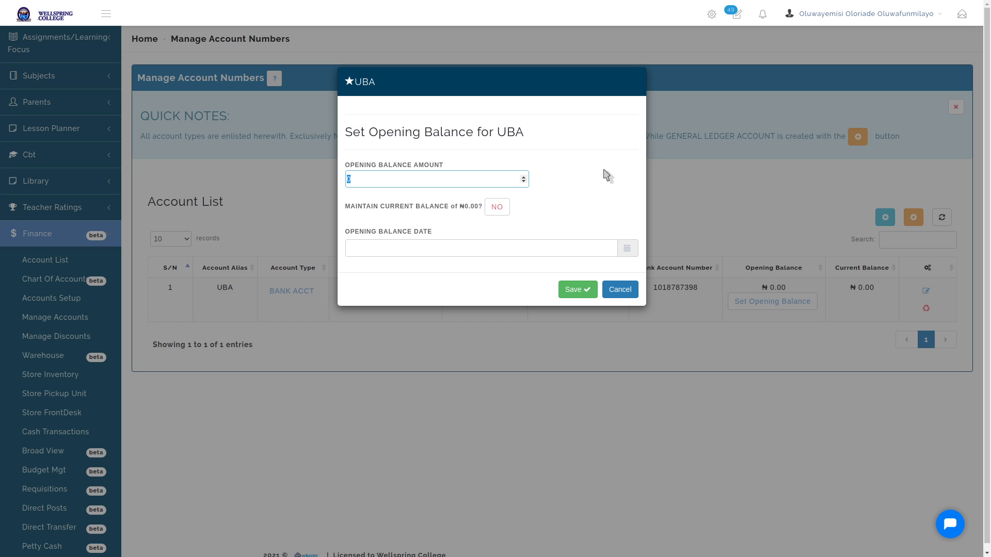
{"action": "key", "text": "Escape"}
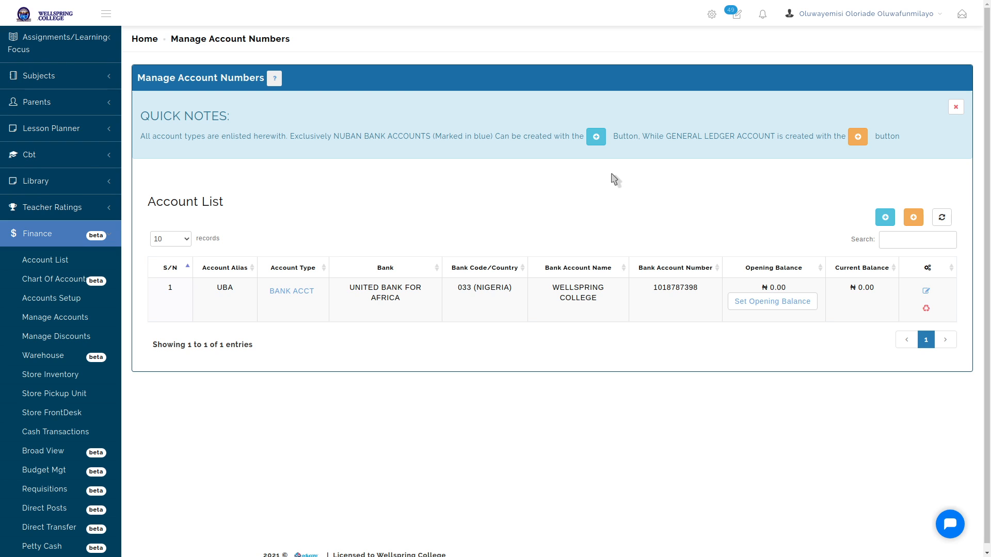
Add a new United Bank for Africa NUBAN account with its account number and alias UBA 2
{"action": "double_click", "coordinate": [225, 288]}
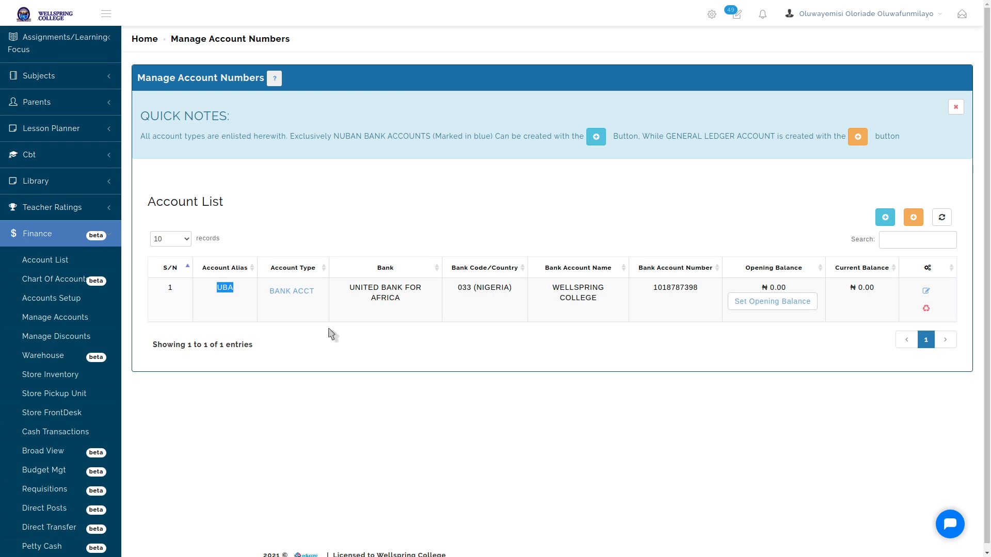
{"action": "left_click", "coordinate": [385, 344]}
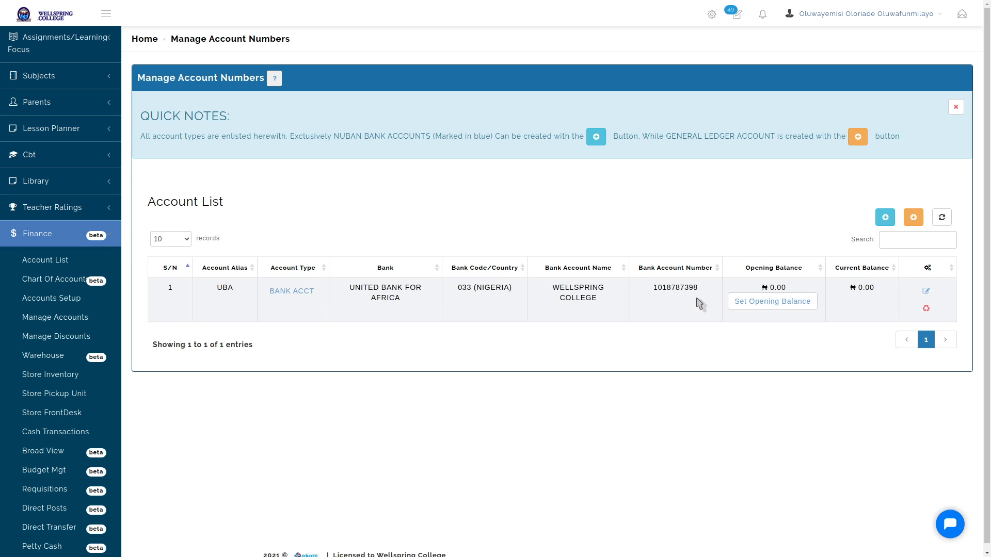
{"action": "left_click", "coordinate": [886, 218]}
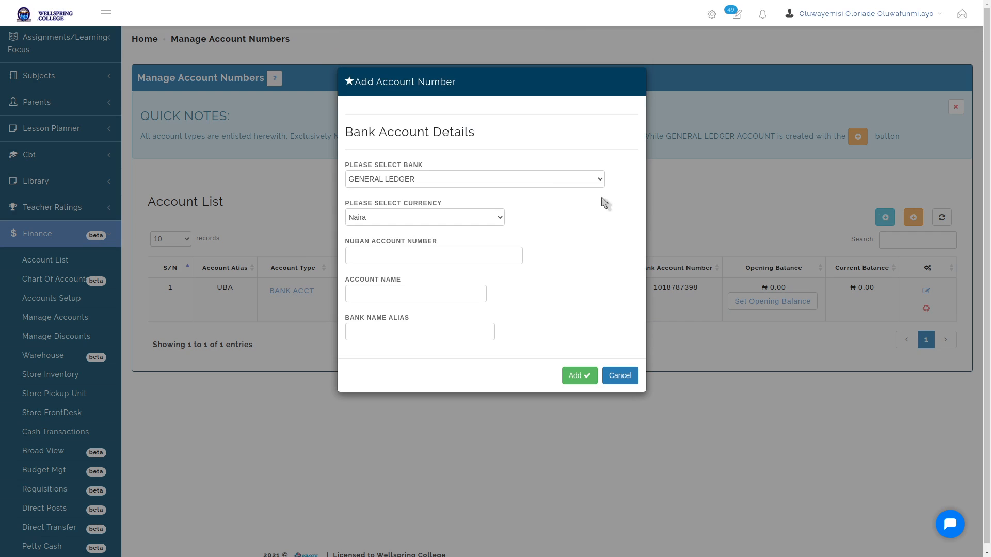
{"action": "left_click", "coordinate": [524, 185]}
{"action": "scroll", "coordinate": [497, 303], "scroll_direction": "down", "scroll_amount": 10}
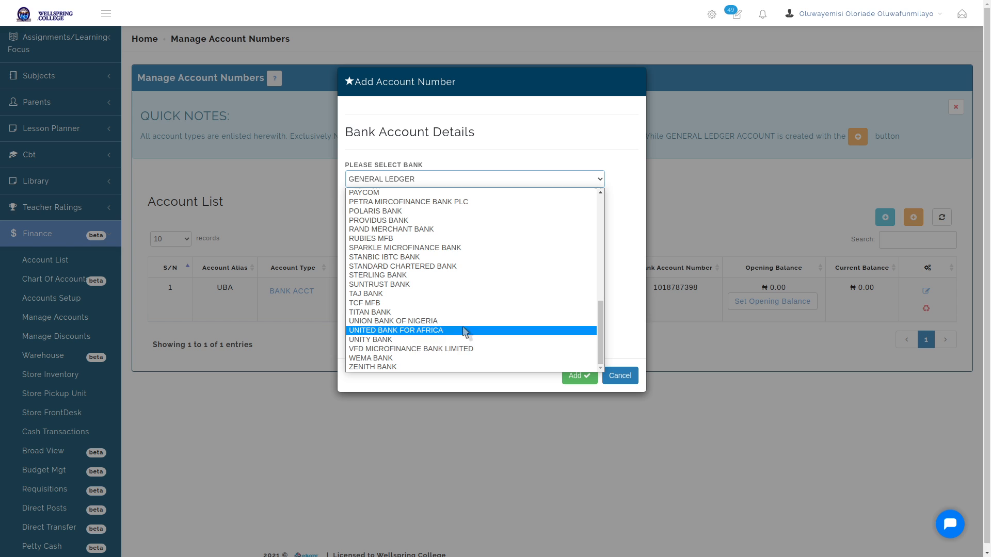
{"action": "left_click", "coordinate": [465, 331]}
{"action": "left_click", "coordinate": [455, 249]}
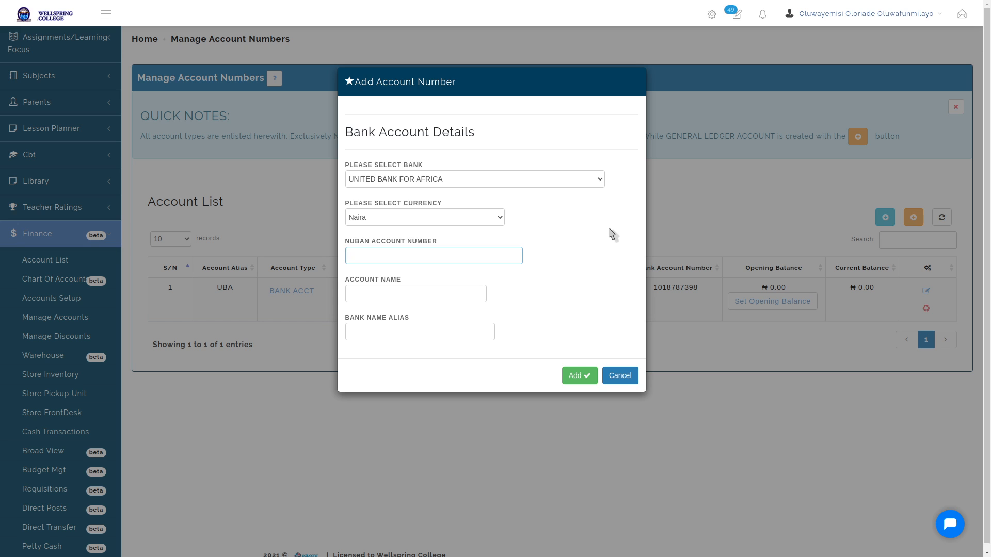
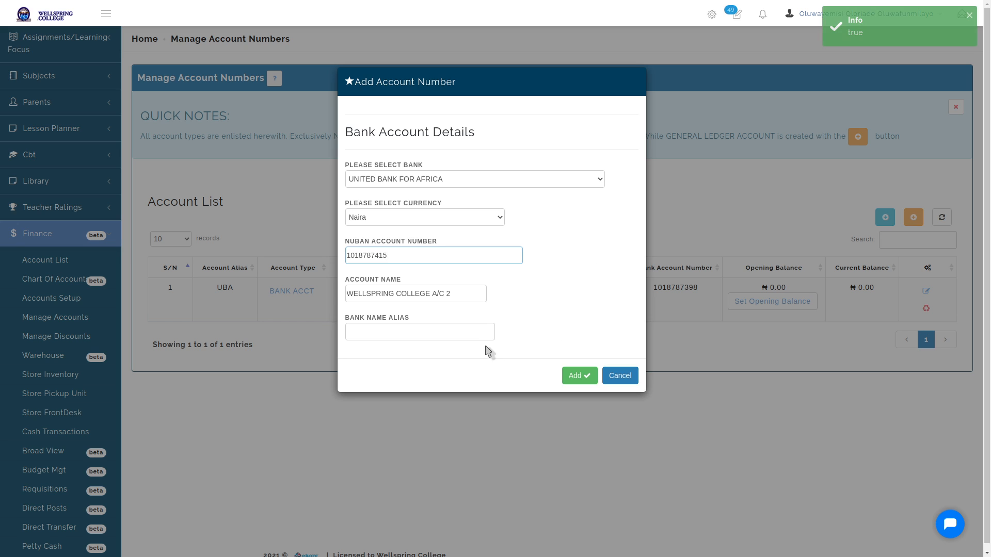
{"action": "left_click", "coordinate": [477, 332]}
{"action": "type", "text": "U"}
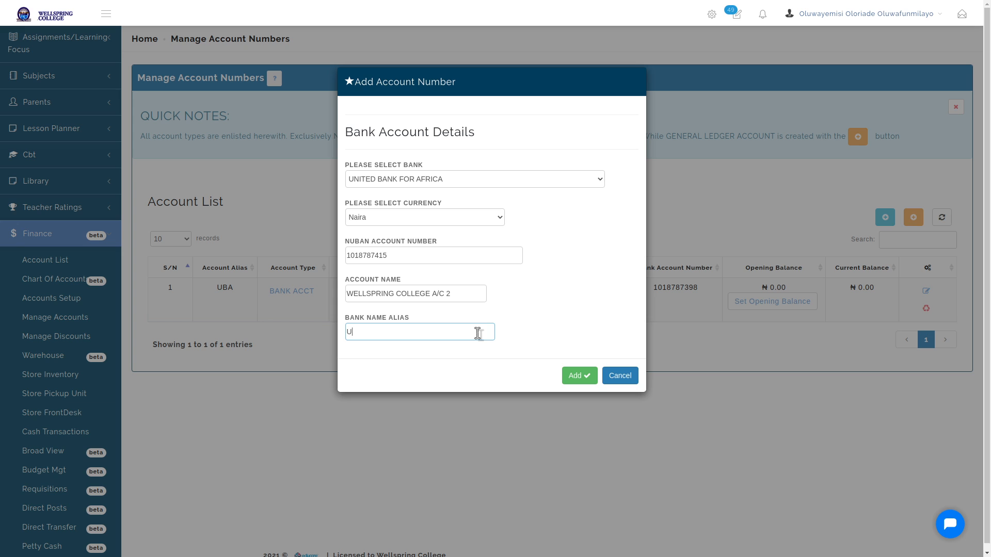
{"action": "type", "text": "BA 2"}
{"action": "left_click", "coordinate": [578, 376]}
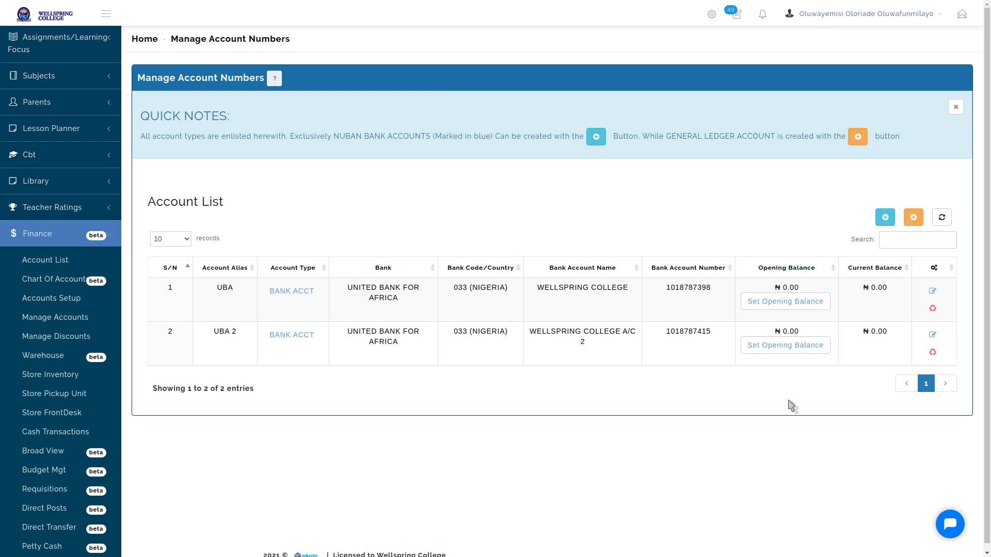
{"action": "left_click", "coordinate": [885, 222]}
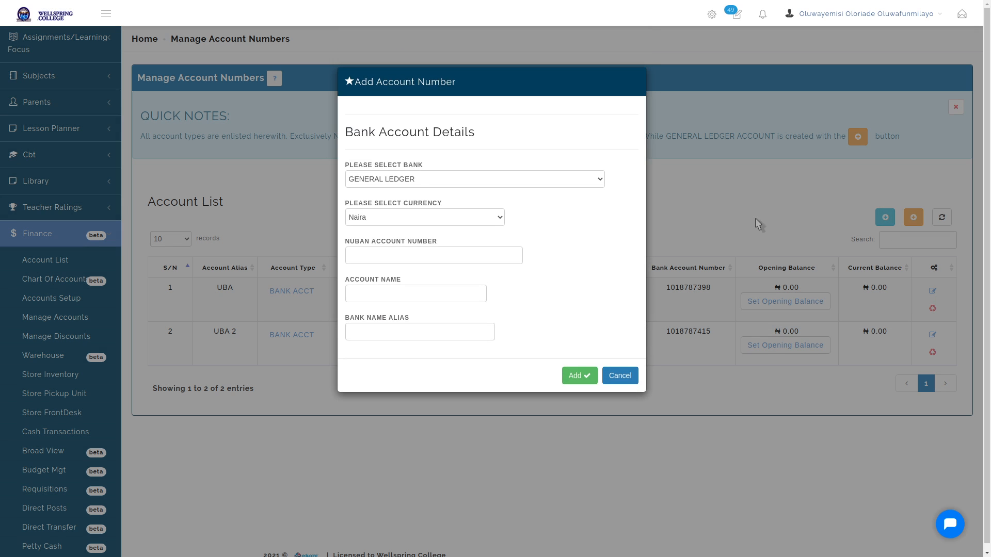
{"action": "left_click", "coordinate": [401, 179]}
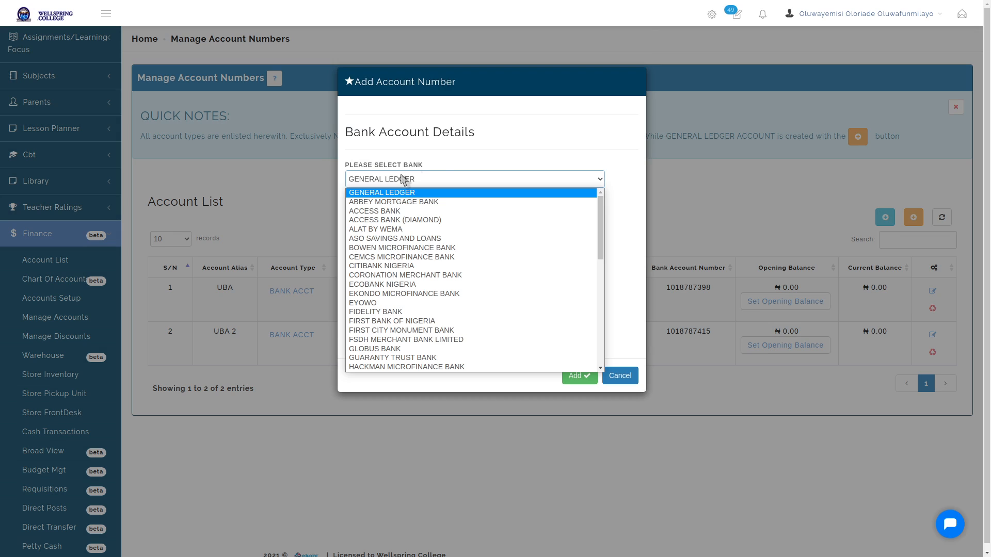
{"action": "left_click", "coordinate": [514, 138]}
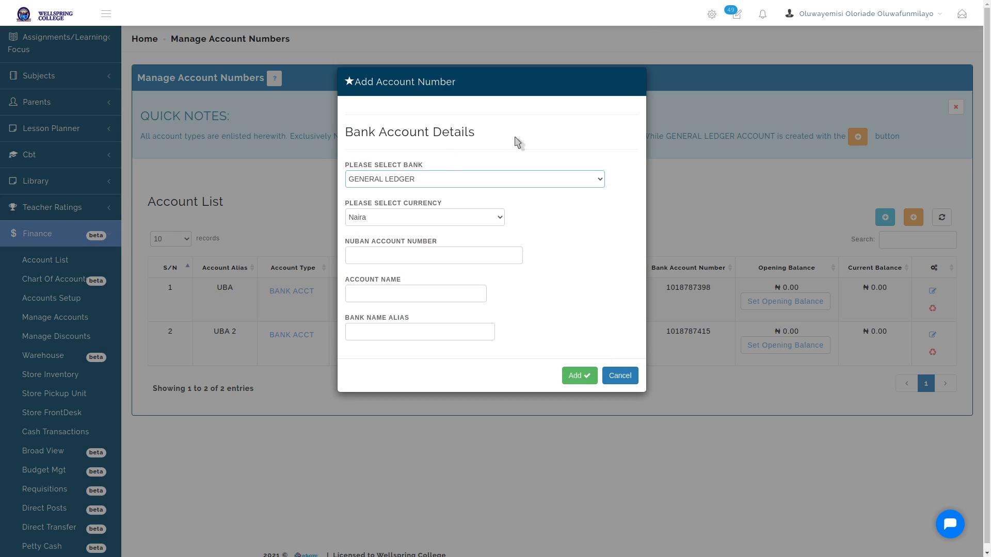
{"action": "left_click", "coordinate": [620, 376]}
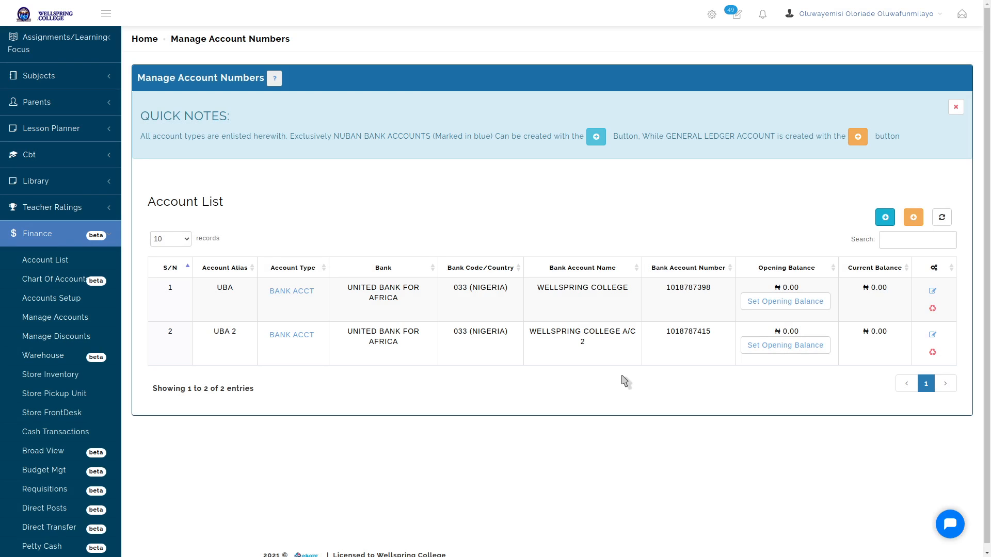
{"action": "left_click", "coordinate": [942, 217]}
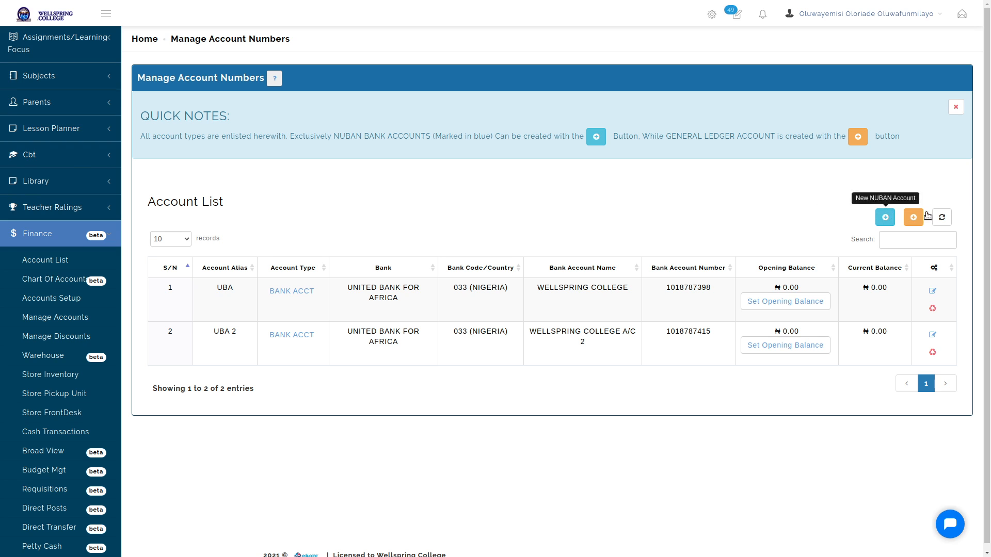
Reload the Account List to show the new Fidelity 2 row, then go to Chart Of Accounts
{"action": "left_click", "coordinate": [942, 217]}
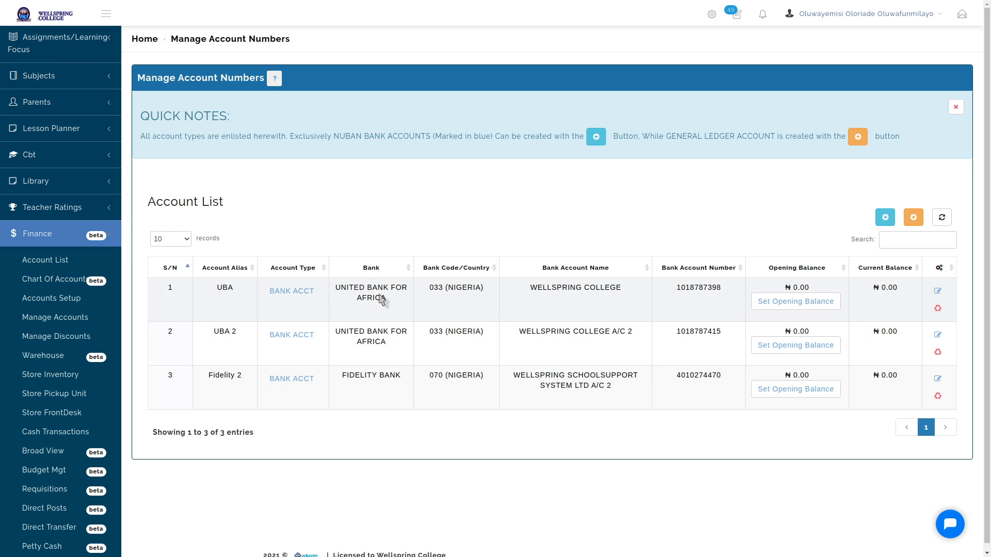
{"action": "left_click_drag", "start_coordinate": [337, 285], "coordinate": [408, 305]}
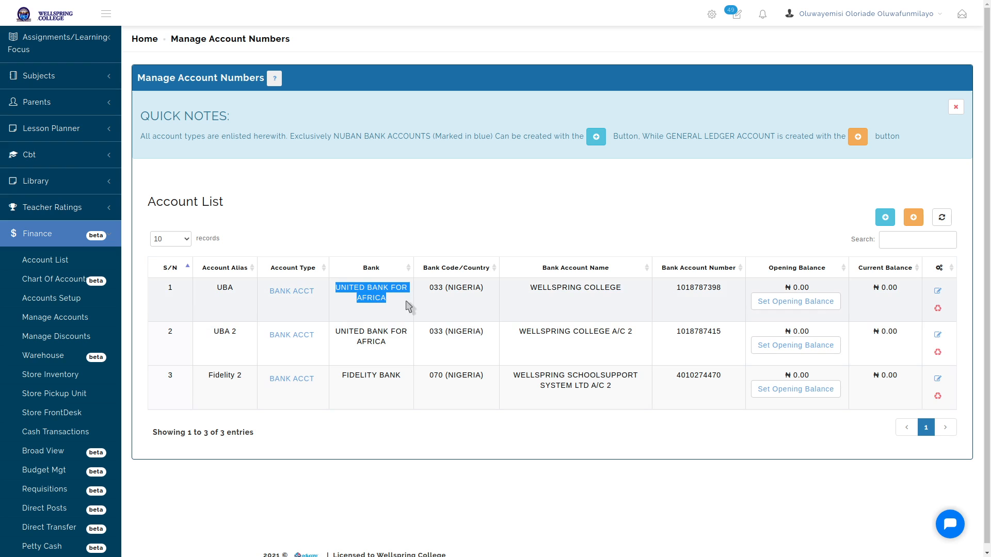
{"action": "left_click_drag", "start_coordinate": [347, 375], "coordinate": [415, 378]}
{"action": "left_click", "coordinate": [482, 212]}
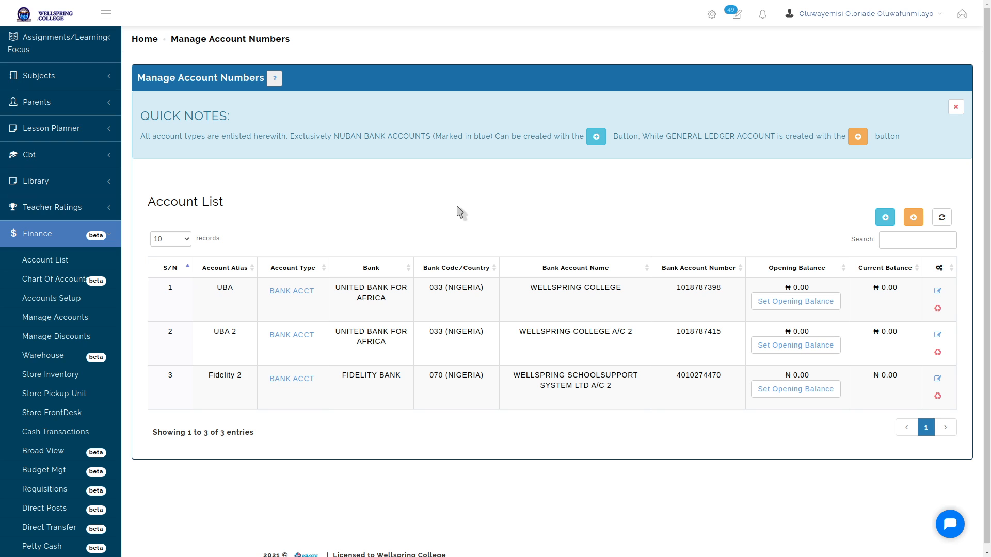
{"action": "left_click", "coordinate": [55, 279]}
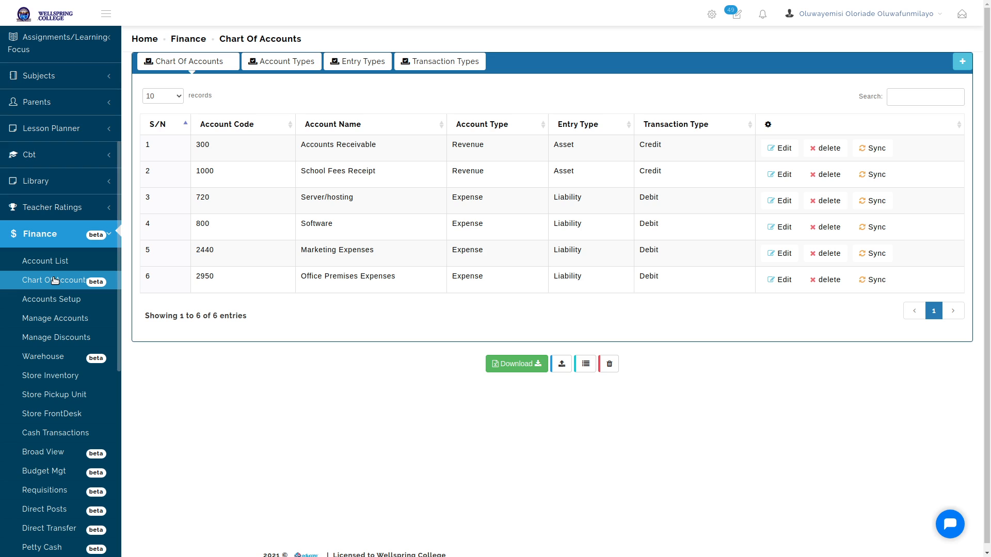
Open the Accounts Receivable edit form and cancel without saving
{"action": "left_click", "coordinate": [781, 150]}
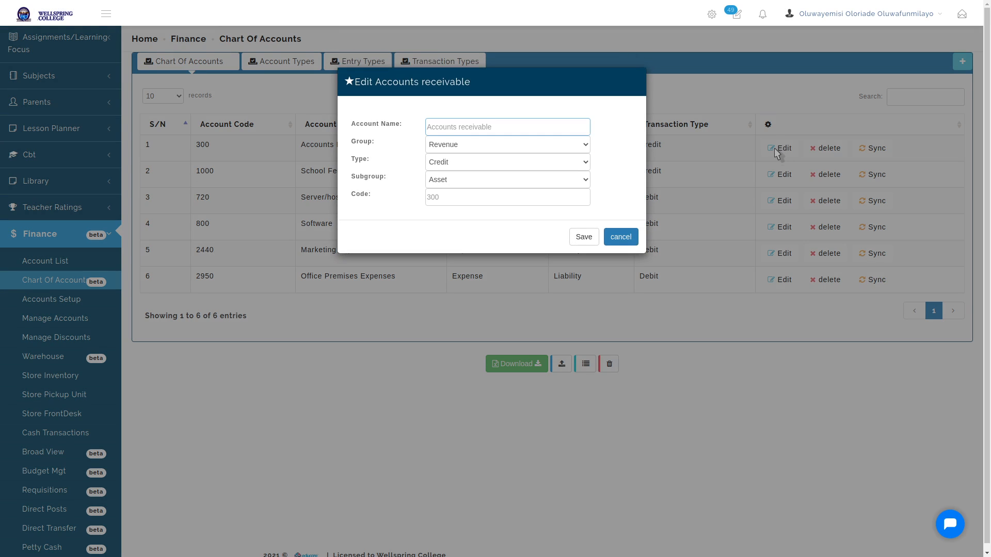
{"action": "left_click", "coordinate": [618, 238]}
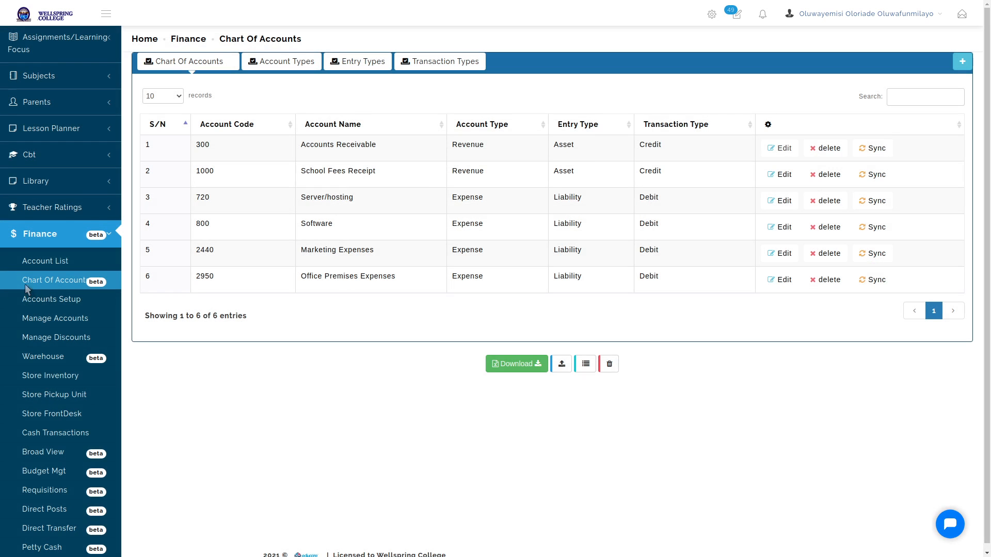
Go to Accounts Setup and show the Account Operations Permissions list
{"action": "left_click", "coordinate": [47, 302]}
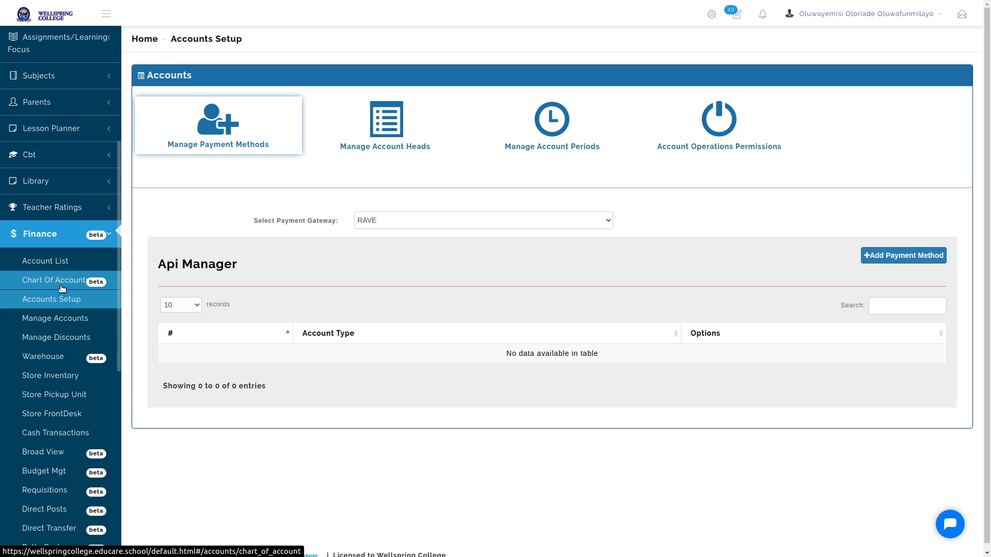
{"action": "left_click", "coordinate": [718, 132]}
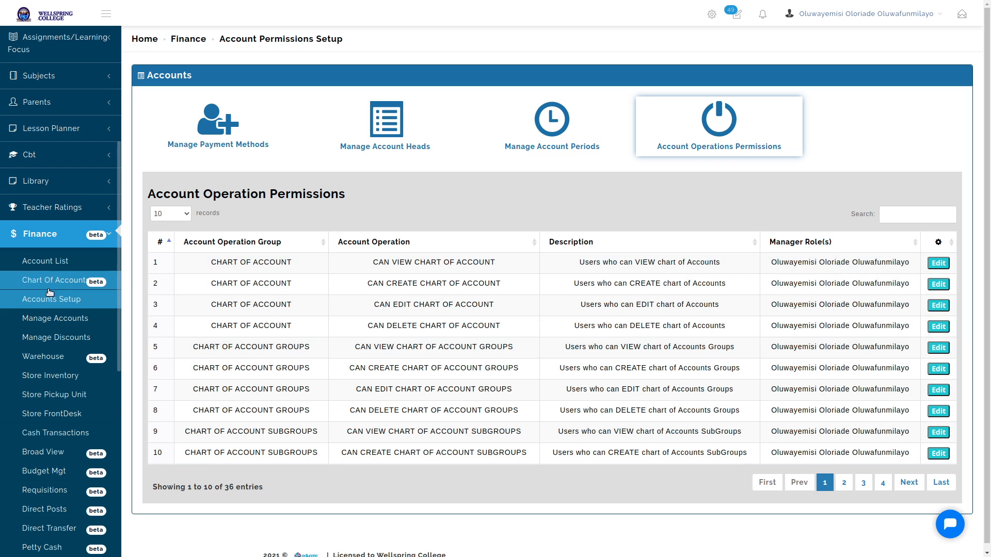
Add the second staff member as a manager of CAN VIEW CHART OF ACCOUNT and save
{"action": "left_click", "coordinate": [939, 264]}
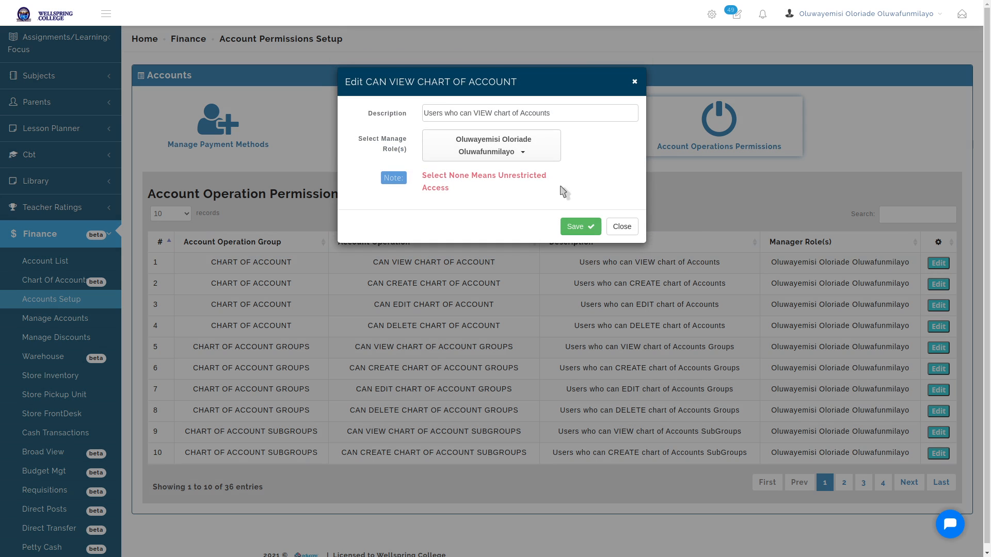
{"action": "left_click", "coordinate": [519, 151]}
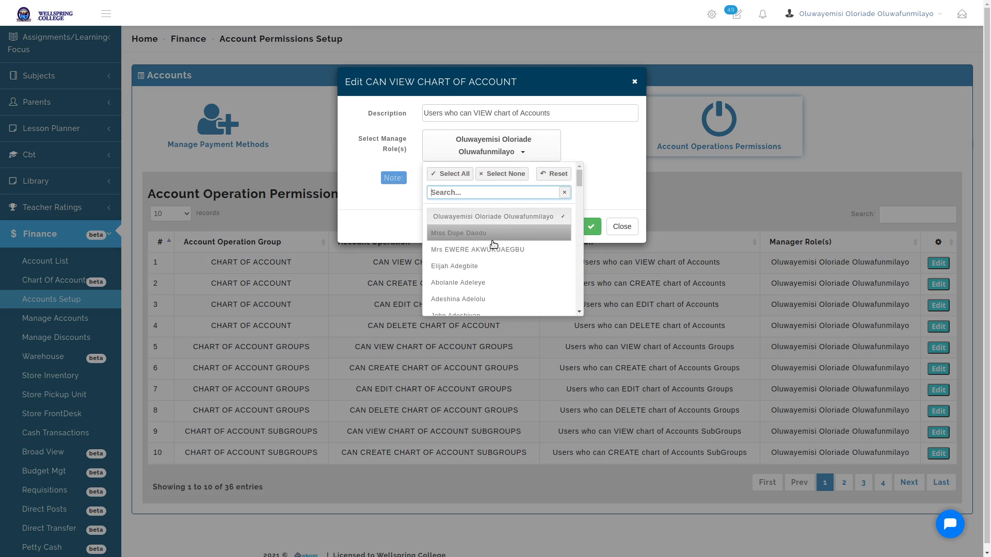
{"action": "scroll", "coordinate": [487, 280], "scroll_direction": "down", "scroll_amount": 1}
{"action": "scroll", "coordinate": [486, 278], "scroll_direction": "up", "scroll_amount": 1}
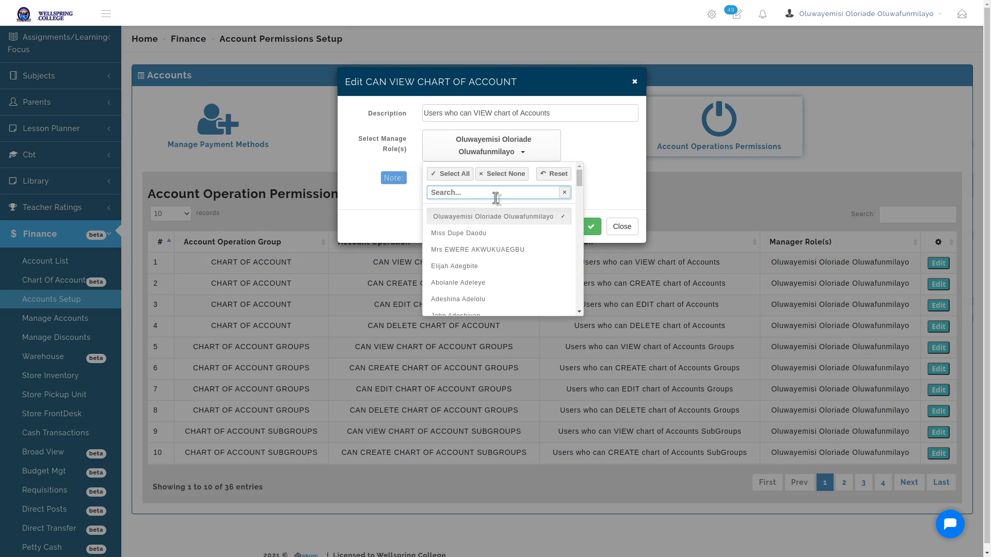
{"action": "type", "text": "PETER"}
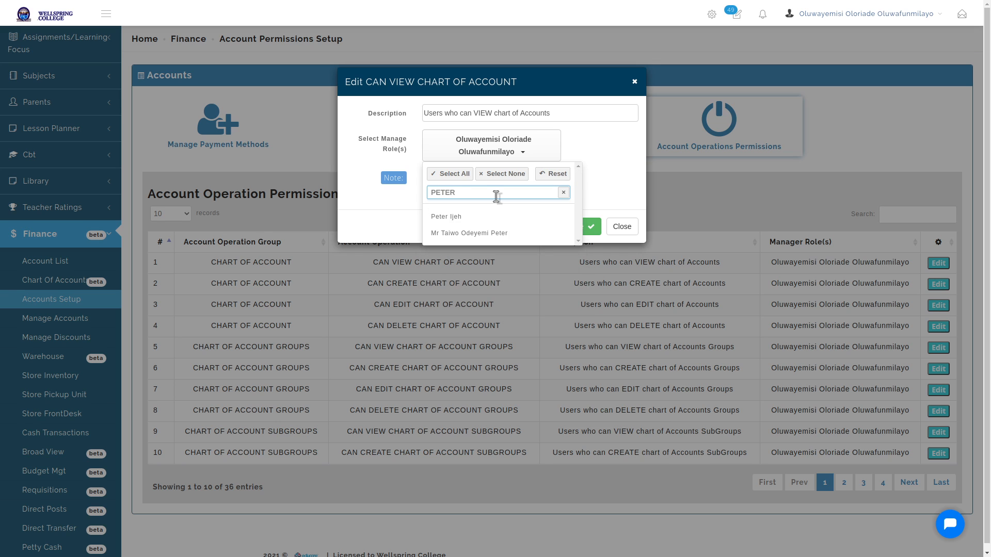
{"action": "left_click", "coordinate": [484, 233]}
{"action": "left_click", "coordinate": [608, 197]}
{"action": "left_click", "coordinate": [579, 244]}
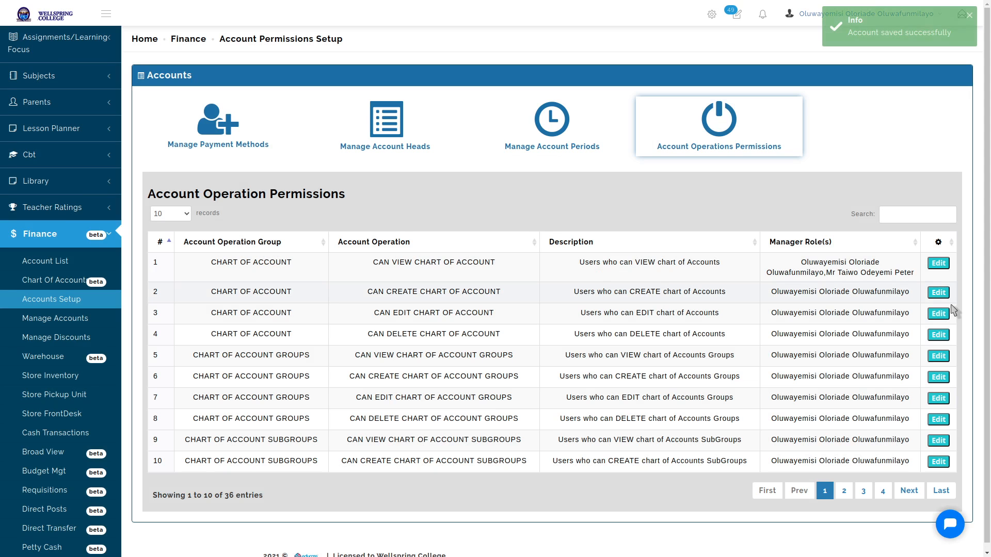
Add the second staff member as a manager of CAN CREATE CHART OF ACCOUNT and save
{"action": "left_click", "coordinate": [526, 289]}
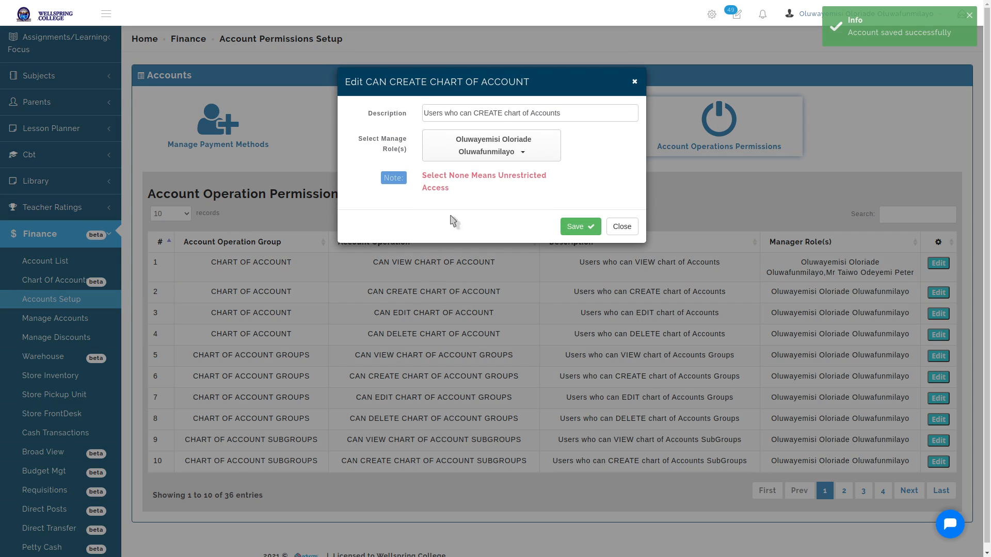
{"action": "left_click", "coordinate": [486, 147]}
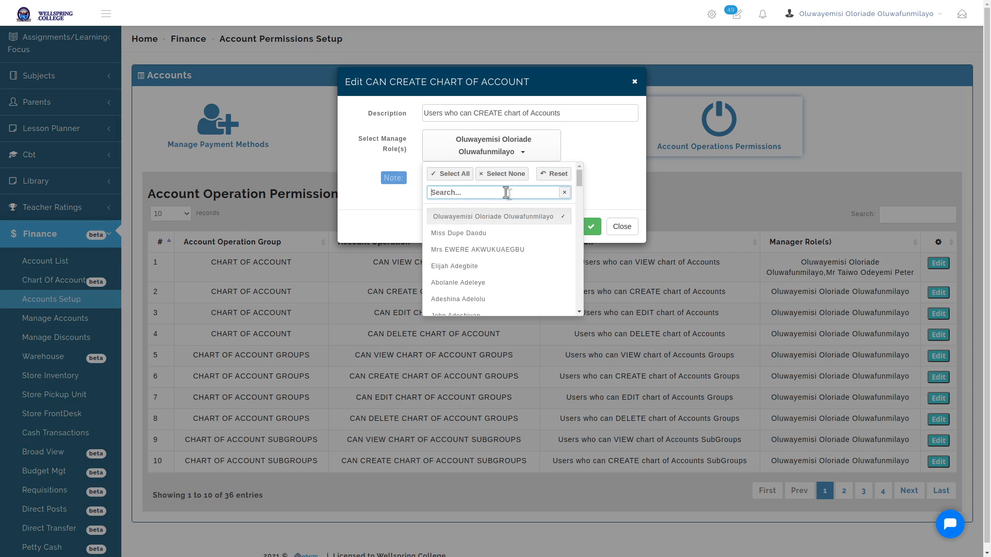
{"action": "type", "text": "PETER"}
{"action": "left_click", "coordinate": [485, 233]}
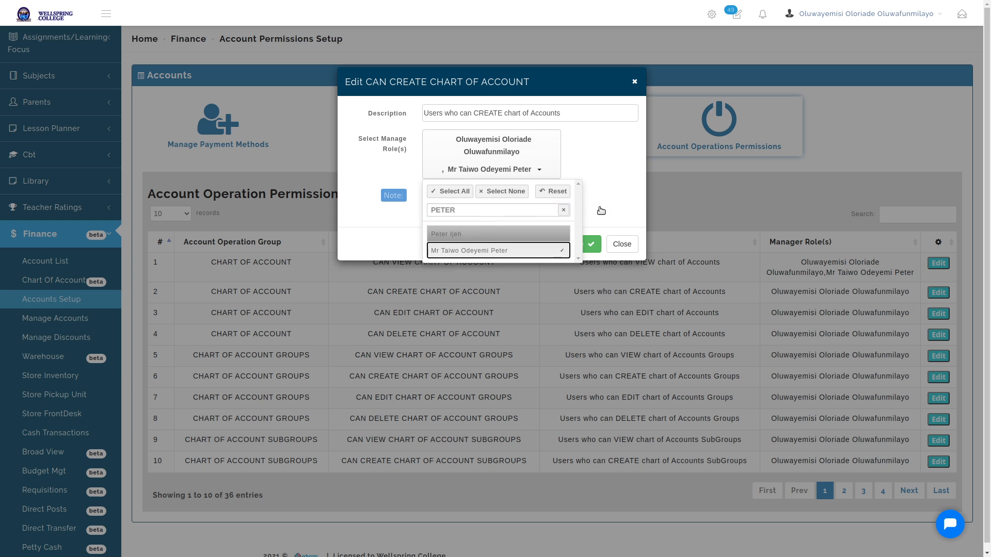
{"action": "left_click", "coordinate": [601, 210]}
{"action": "left_click", "coordinate": [581, 245]}
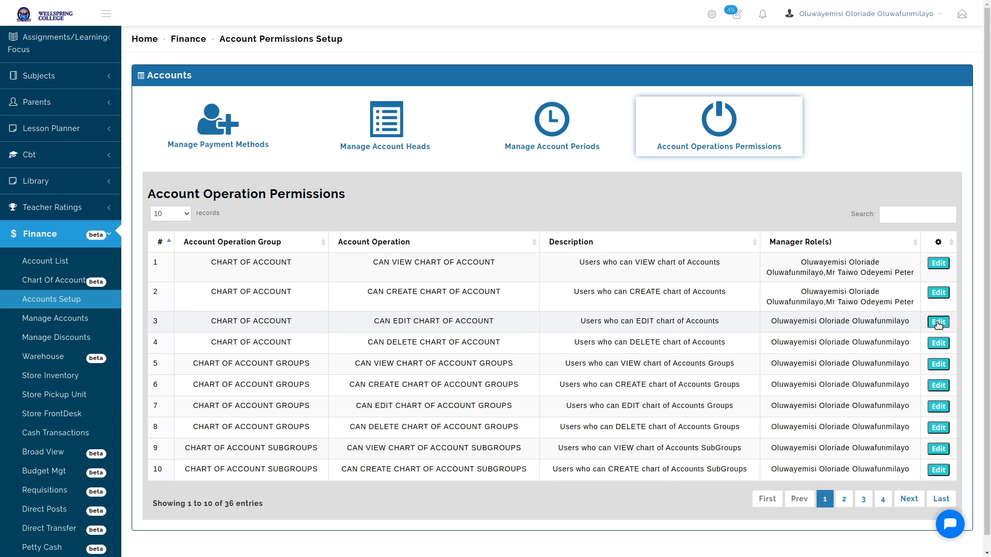
Add the second staff member as a manager of CAN EDIT CHART OF ACCOUNT and save
{"action": "left_click", "coordinate": [938, 323]}
{"action": "left_click", "coordinate": [488, 148]}
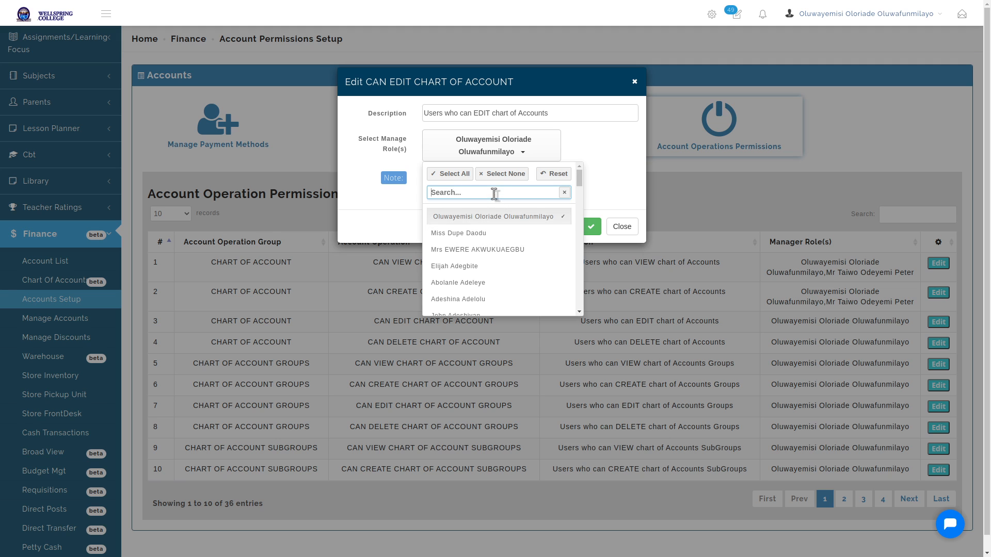
{"action": "type", "text": "PETER"}
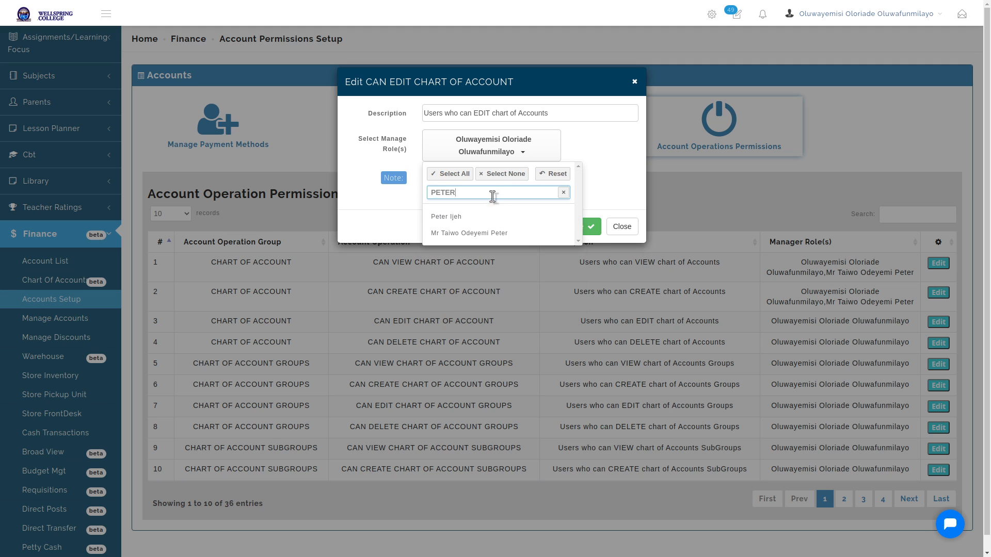
{"action": "left_click", "coordinate": [486, 232]}
{"action": "left_click", "coordinate": [598, 226]}
{"action": "left_click", "coordinate": [580, 244]}
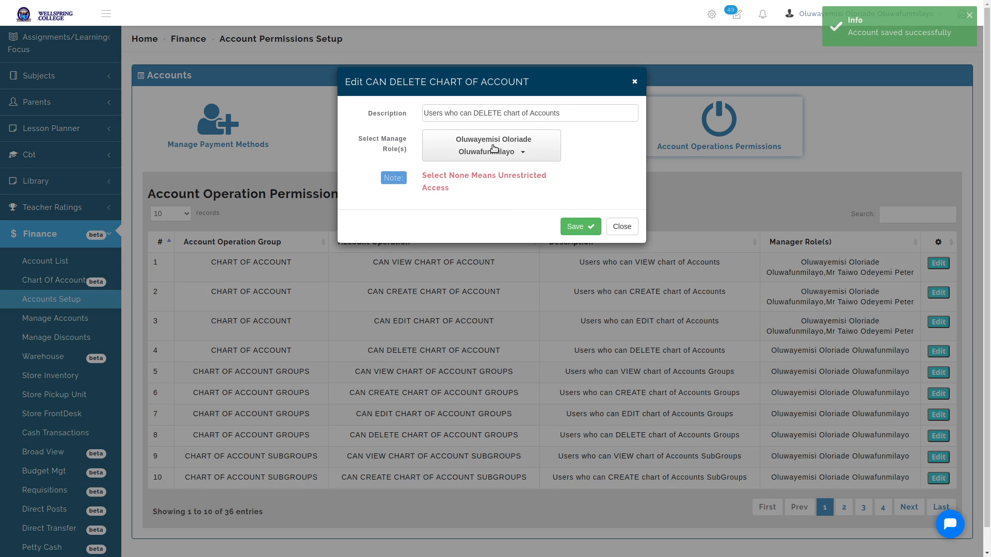
Add the second staff member as a manager of CAN DELETE CHART OF ACCOUNT and save
{"action": "left_click", "coordinate": [494, 148]}
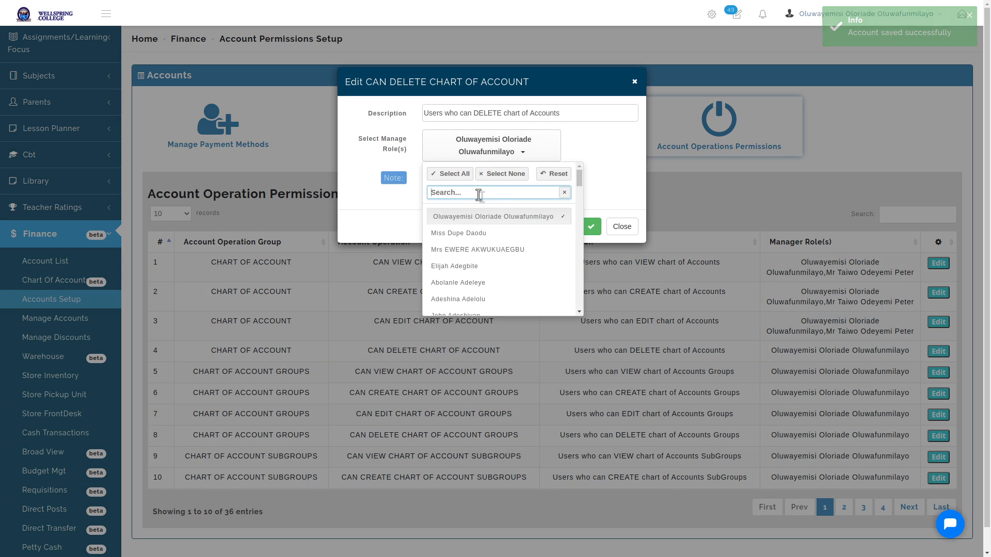
{"action": "type", "text": "PETER"}
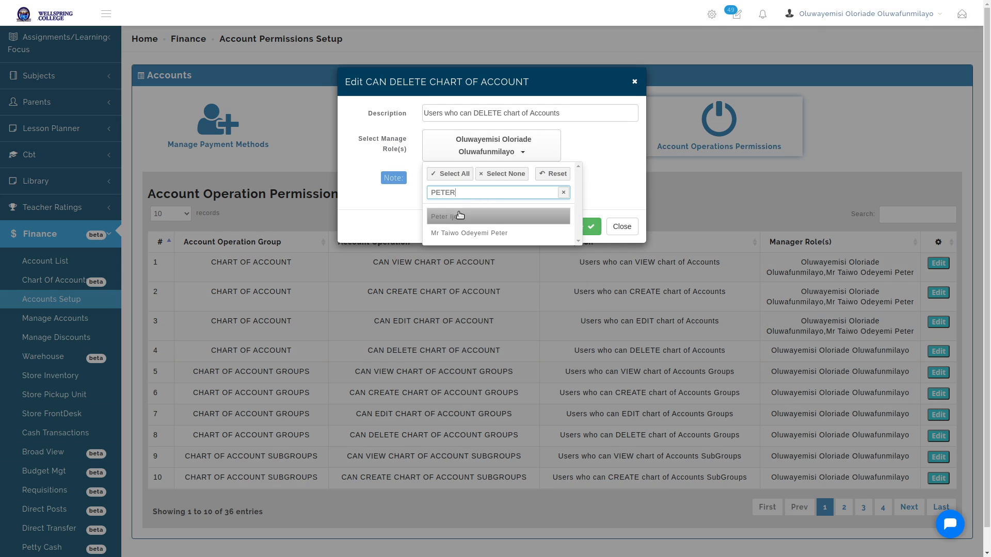
{"action": "left_click", "coordinate": [469, 232]}
{"action": "left_click", "coordinate": [592, 232]}
{"action": "left_click", "coordinate": [586, 243]}
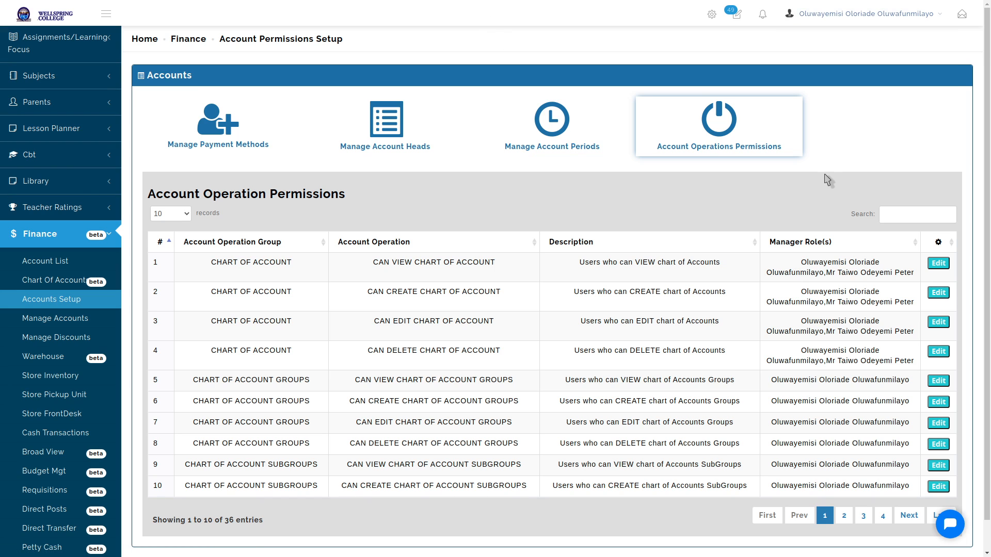
Add the third staff member as a manager of CAN VIEW CHART OF ACCOUNT and save
{"action": "left_click", "coordinate": [938, 264]}
{"action": "left_click", "coordinate": [490, 161]}
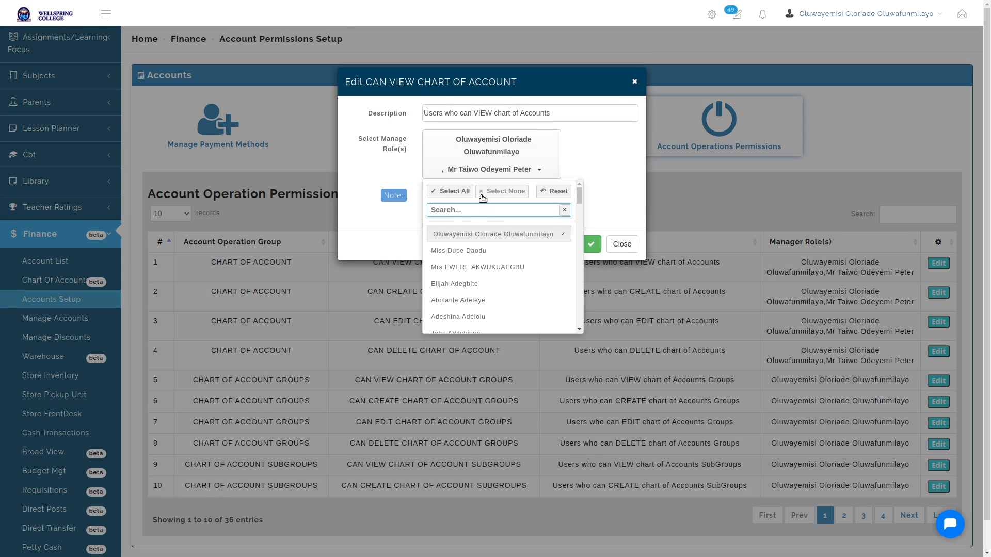
{"action": "type", "text": "EWRE"}
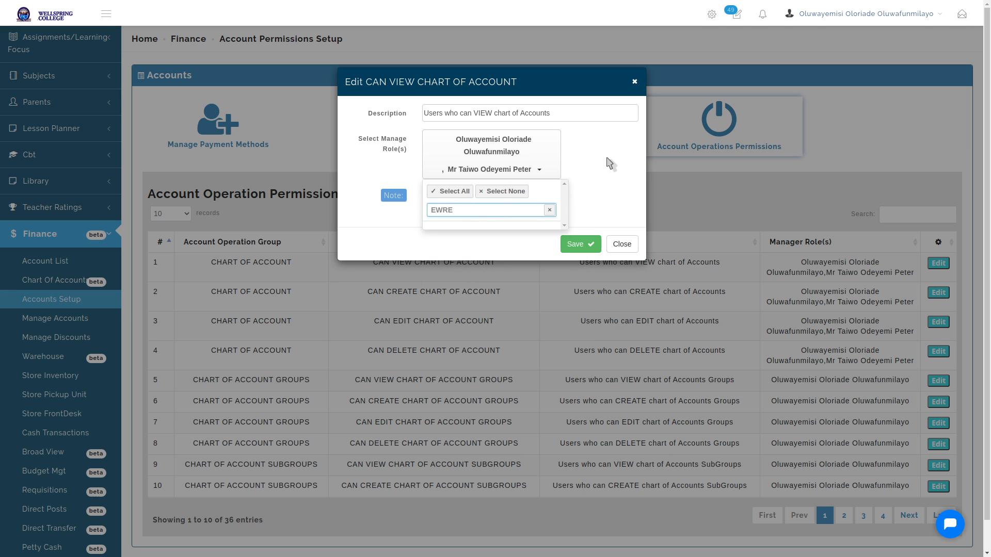
{"action": "key", "text": "BackSpace"}
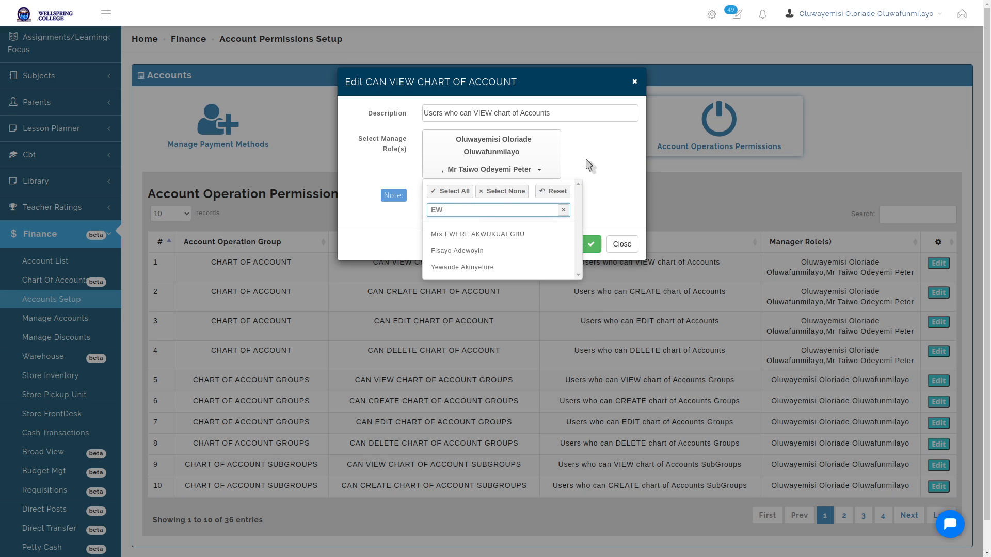
{"action": "type", "text": "E"}
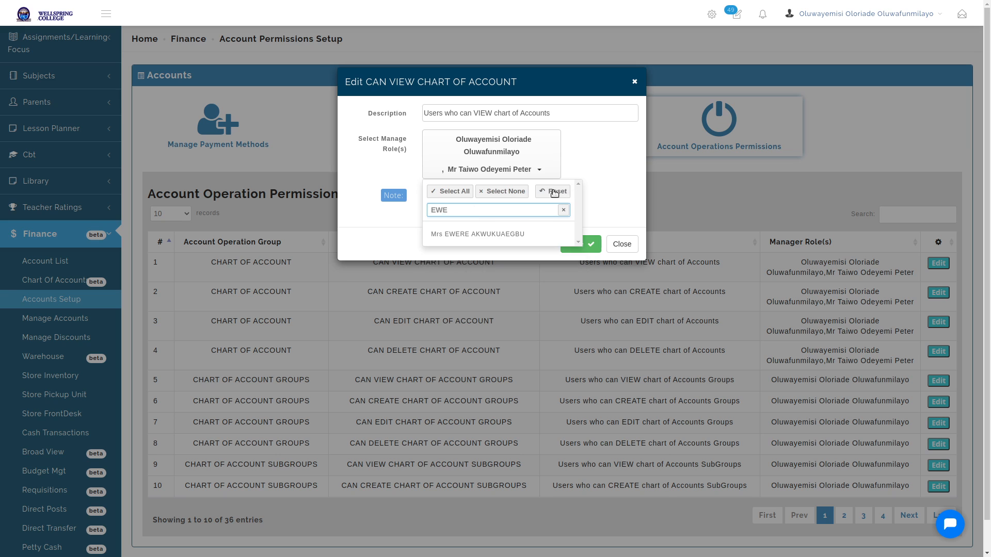
{"action": "left_click", "coordinate": [498, 235]}
{"action": "left_click", "coordinate": [609, 196]}
{"action": "left_click", "coordinate": [576, 261]}
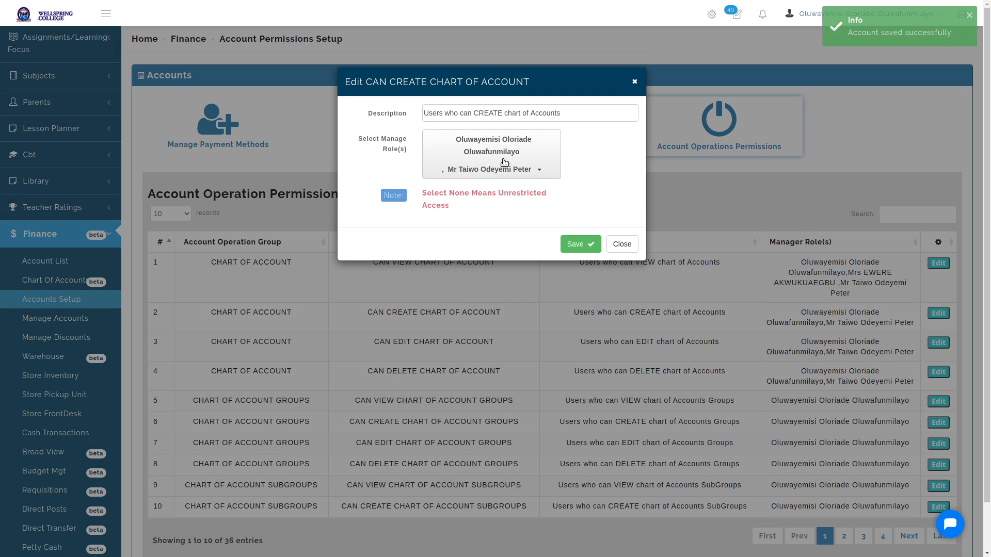
Add the third staff member as a manager of CAN CREATE CHART OF ACCOUNT and save
{"action": "left_click", "coordinate": [504, 163]}
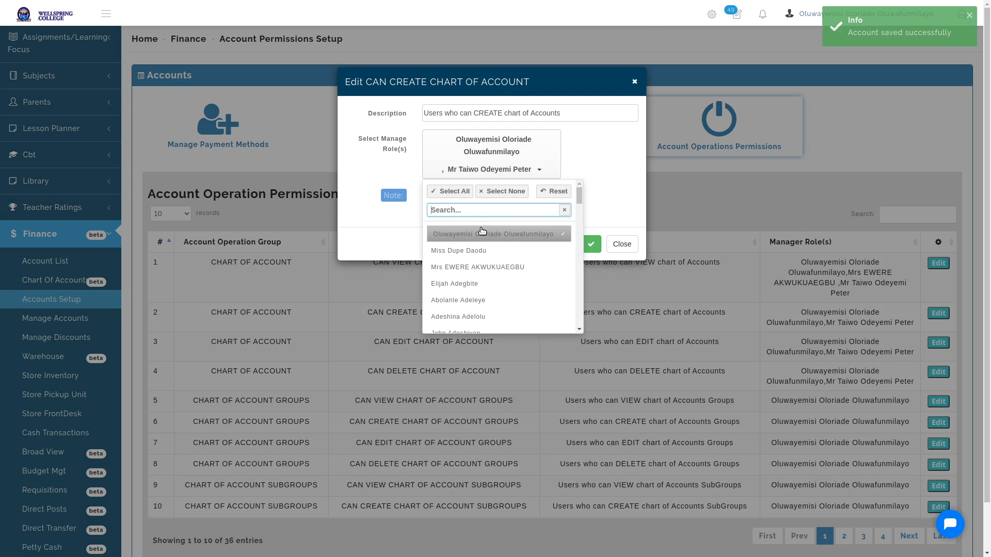
{"action": "type", "text": "EWE"}
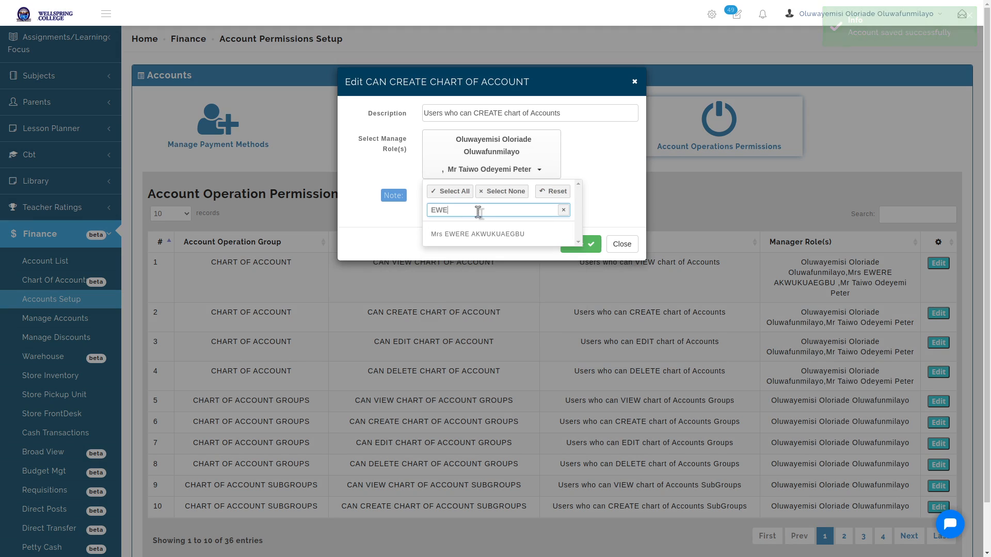
{"action": "left_click", "coordinate": [471, 234]}
{"action": "left_click", "coordinate": [606, 195]}
{"action": "left_click", "coordinate": [581, 262]}
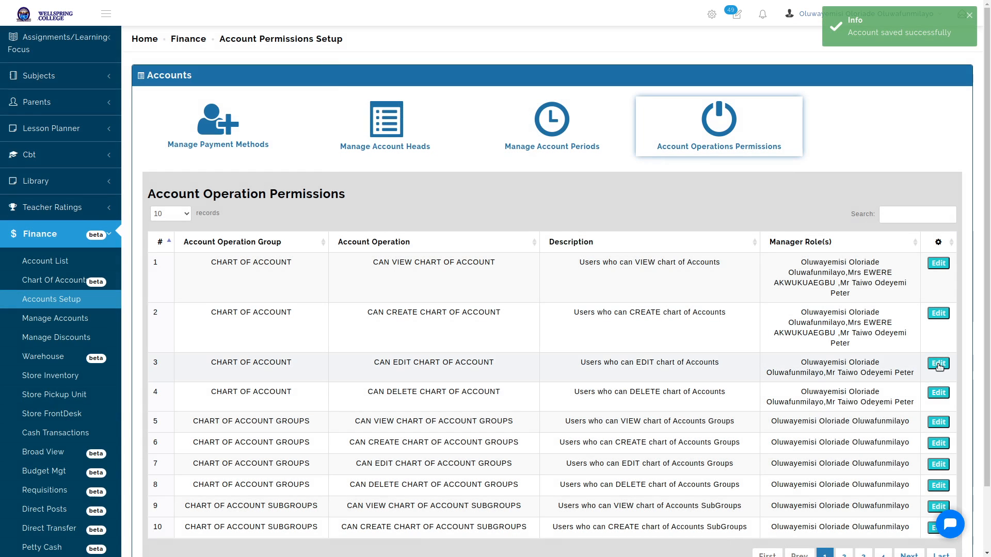
Add the third staff member as a manager of CAN EDIT CHART OF ACCOUNT and save
{"action": "left_click", "coordinate": [938, 364]}
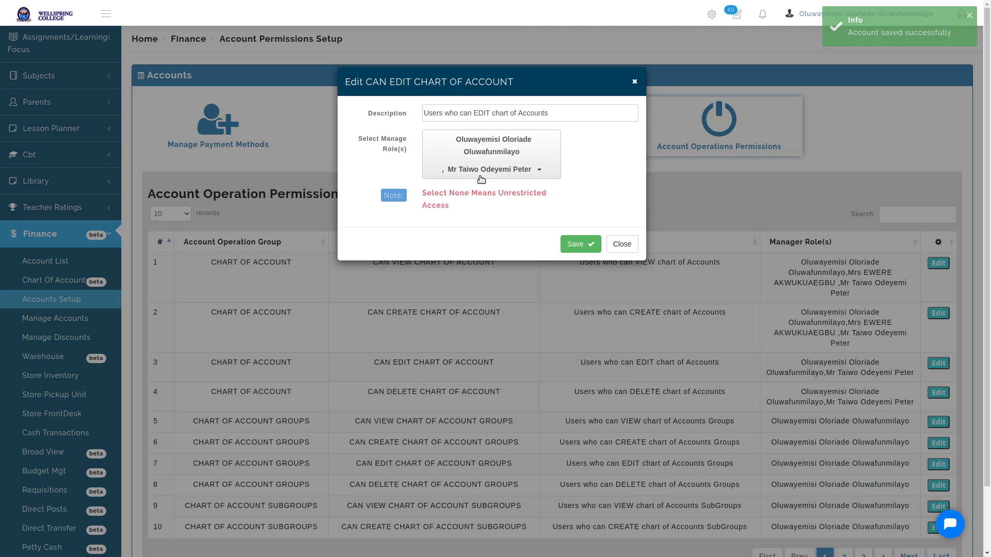
{"action": "left_click", "coordinate": [480, 162]}
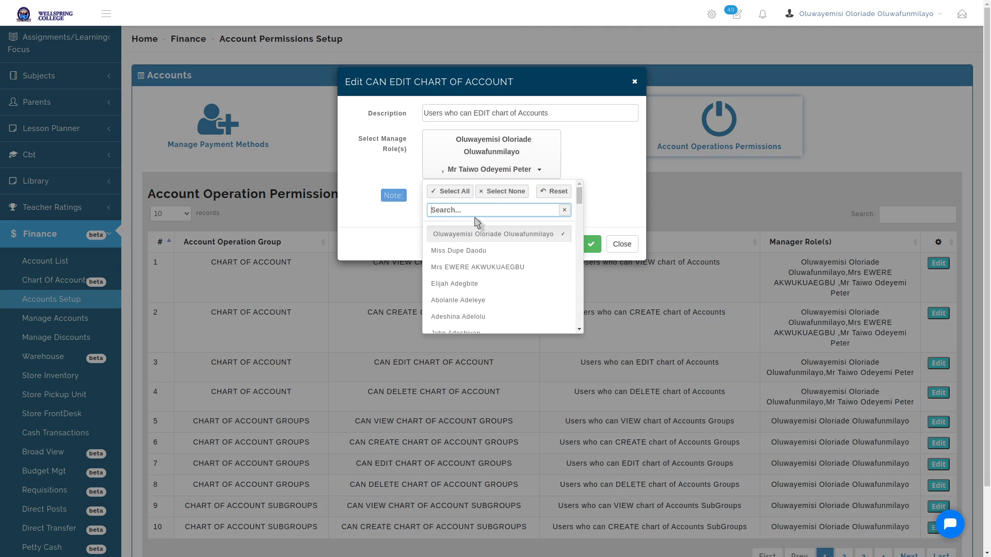
{"action": "type", "text": "EWERE"}
{"action": "left_click", "coordinate": [473, 232]}
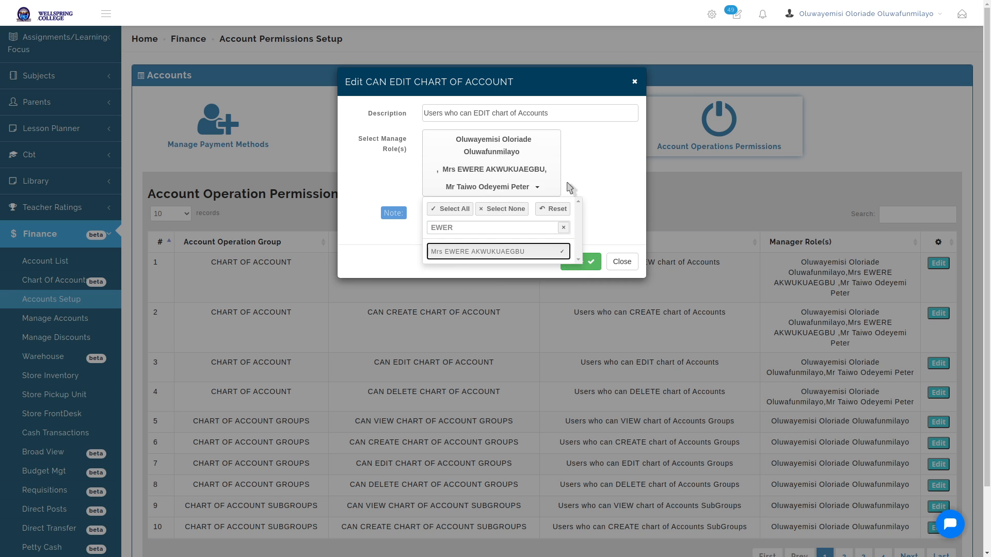
{"action": "left_click", "coordinate": [570, 188]}
{"action": "left_click", "coordinate": [596, 261]}
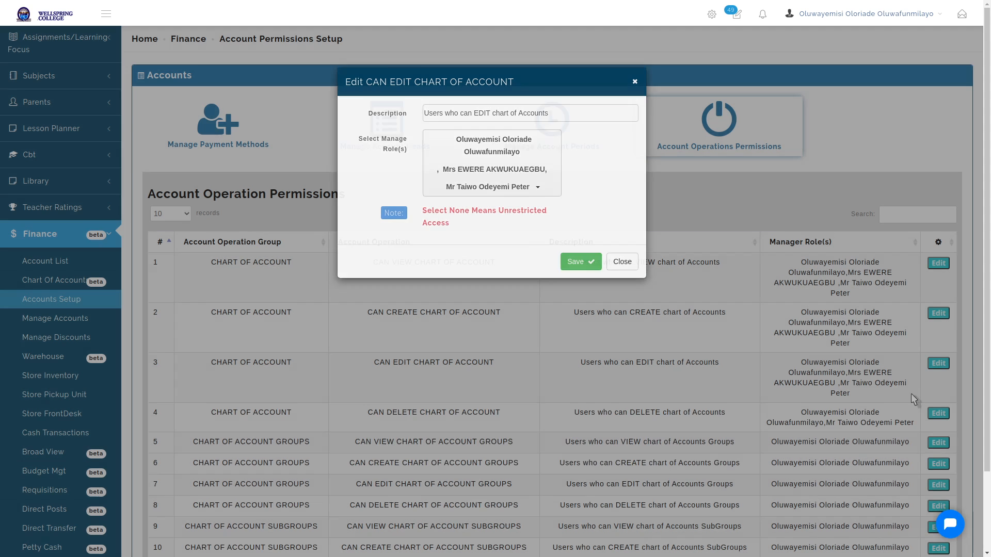
{"action": "scroll", "coordinate": [437, 350], "scroll_direction": "down", "scroll_amount": 2}
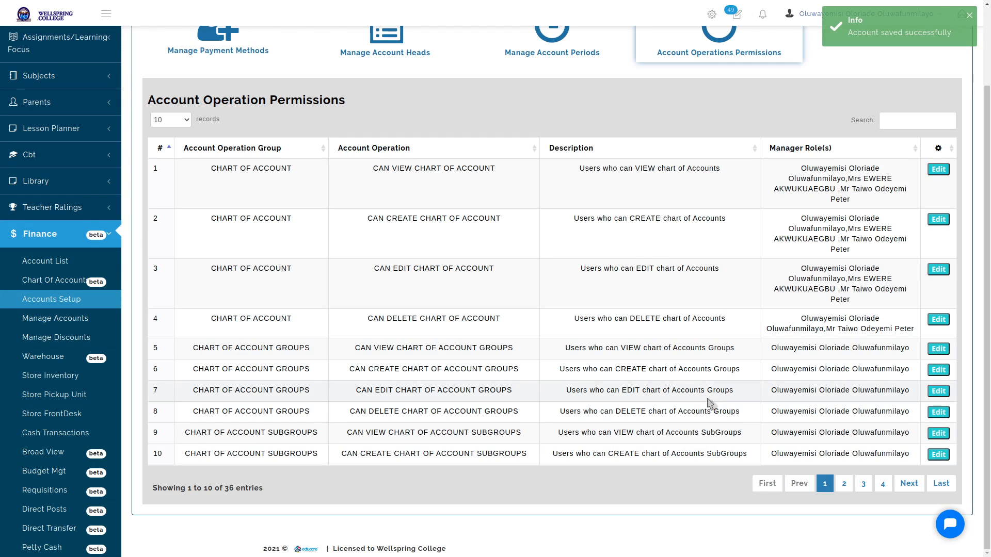
{"action": "left_click", "coordinate": [939, 484]}
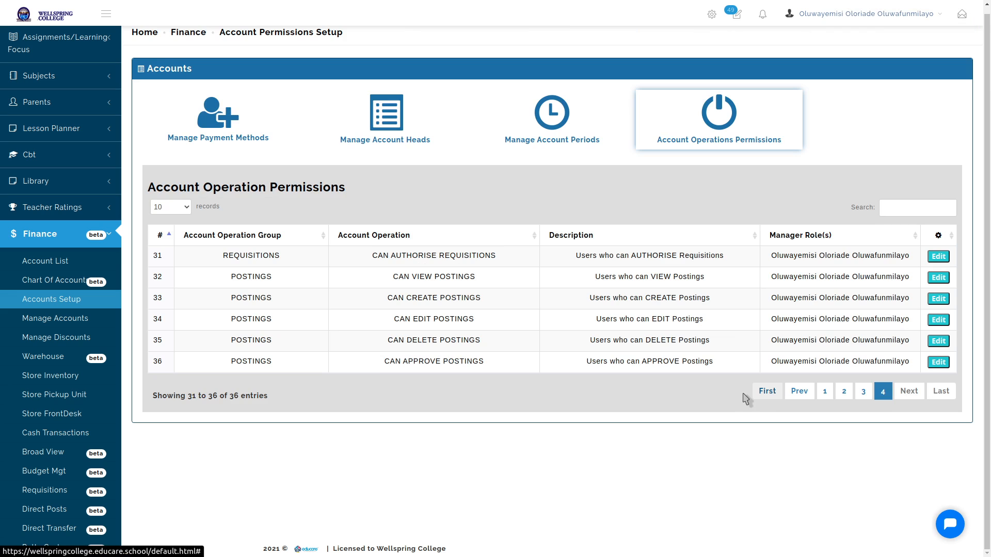
{"action": "left_click", "coordinate": [759, 392]}
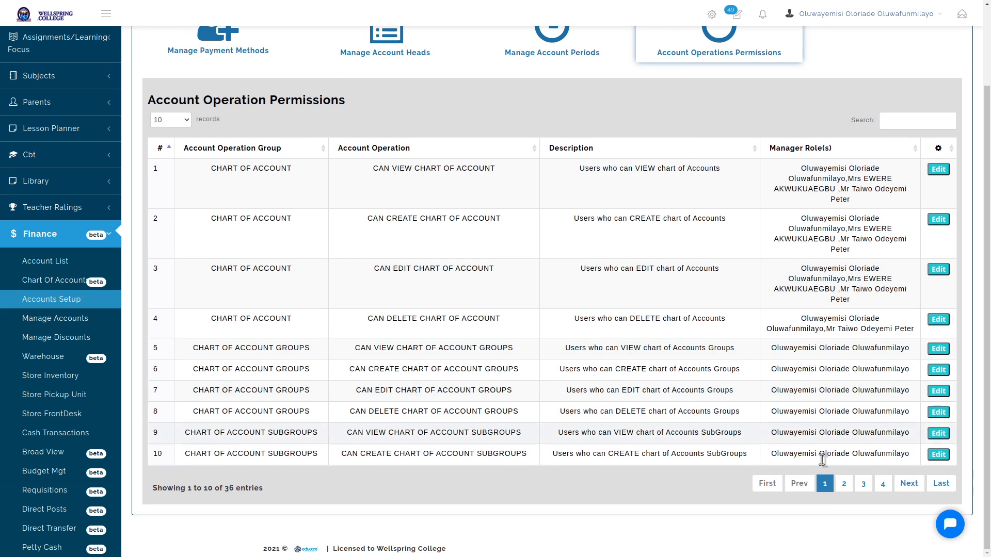
{"action": "left_click", "coordinate": [908, 477]}
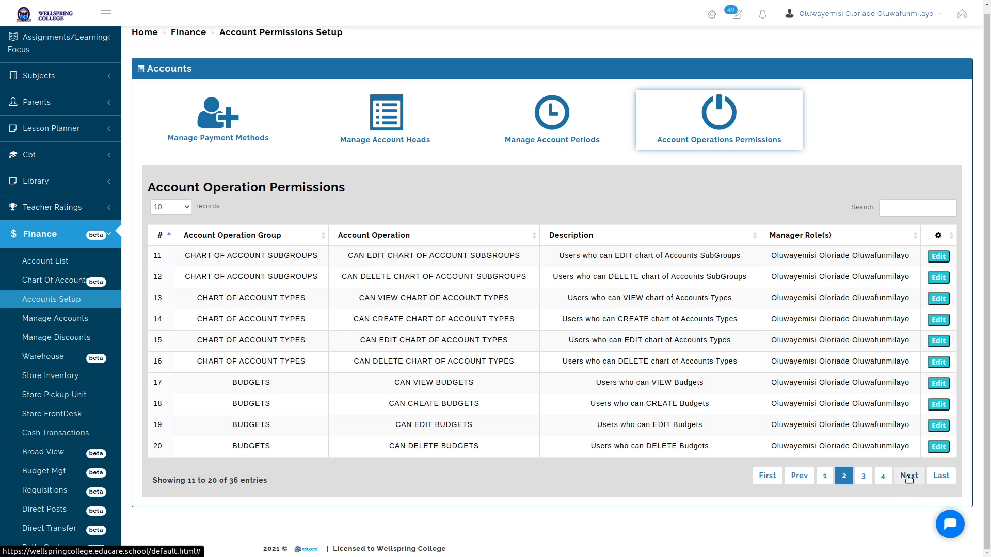
{"action": "left_click", "coordinate": [909, 476]}
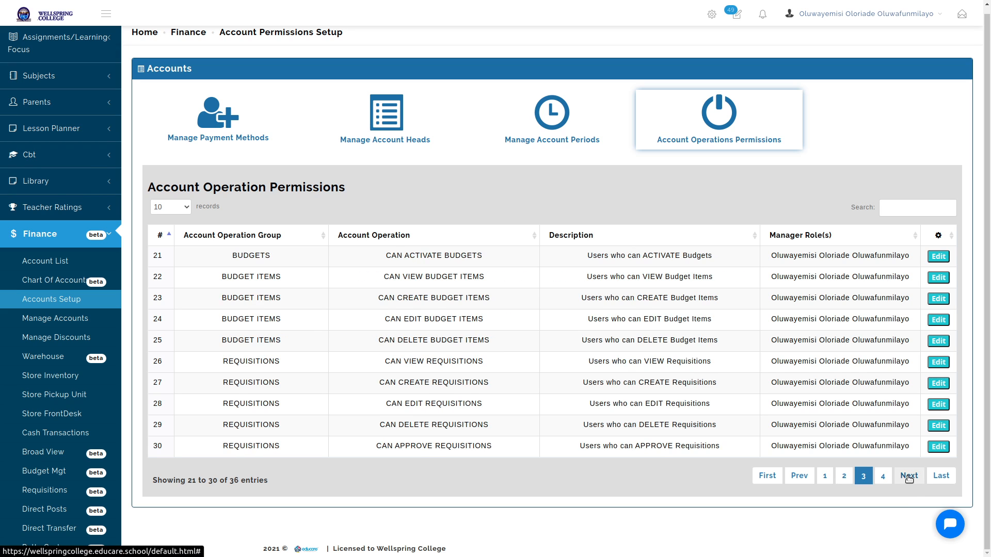
{"action": "left_click", "coordinate": [909, 477]}
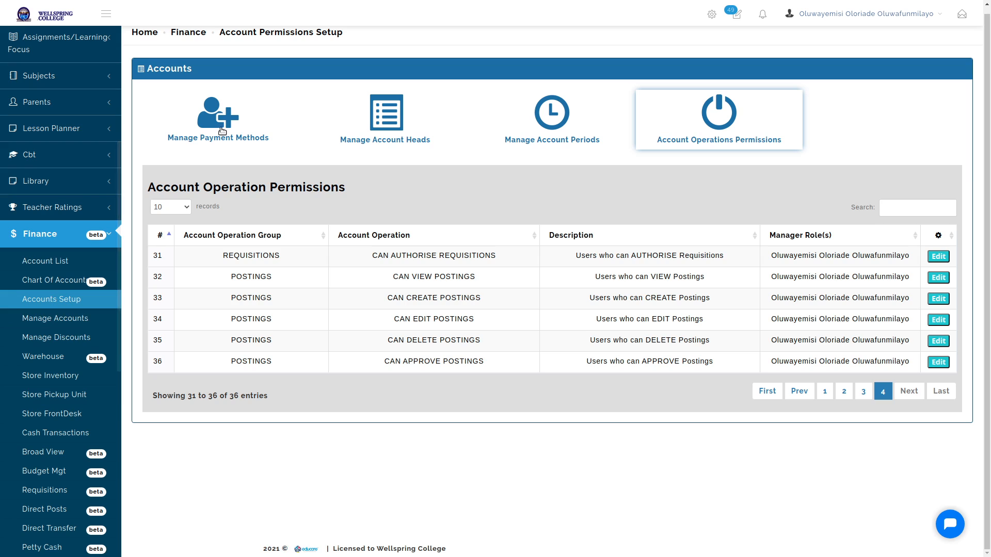
{"action": "left_click", "coordinate": [42, 306]}
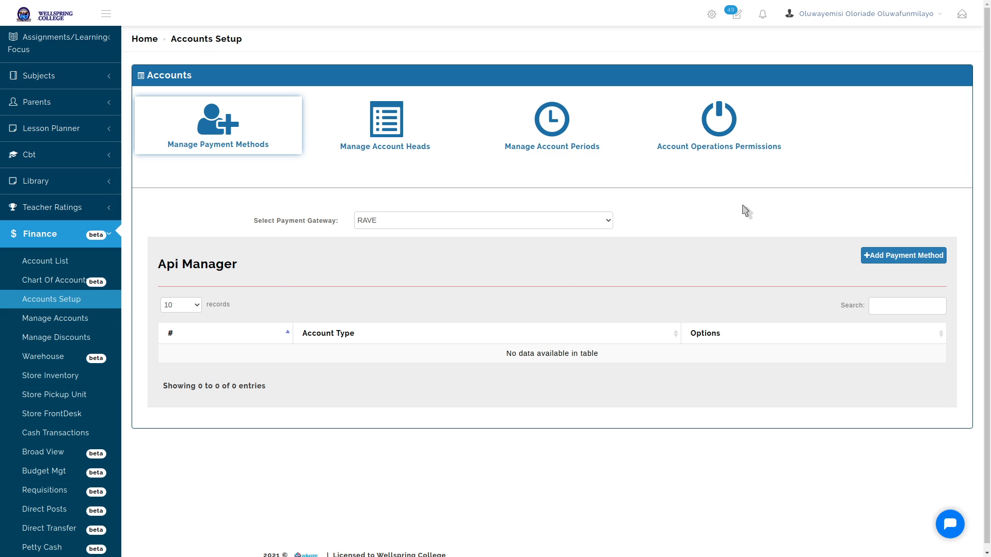
{"action": "scroll", "coordinate": [62, 279], "scroll_direction": "down", "scroll_amount": 5}
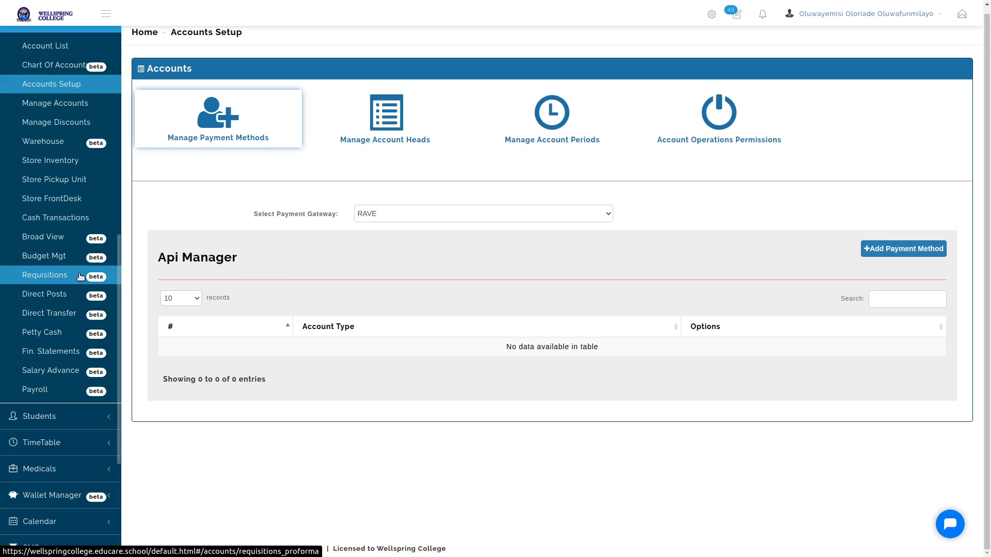
{"action": "left_click", "coordinate": [710, 129]}
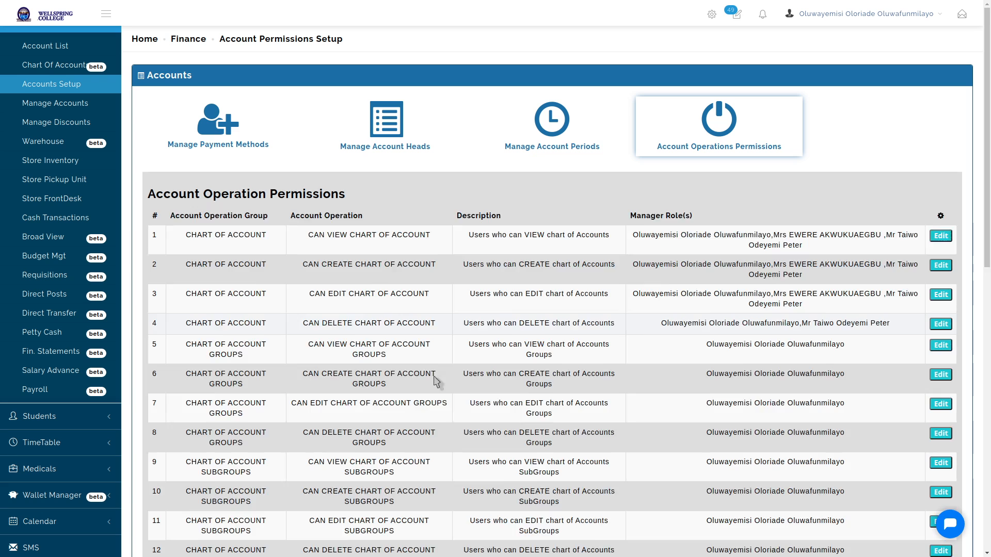
{"action": "scroll", "coordinate": [227, 395], "scroll_direction": "down", "scroll_amount": 1}
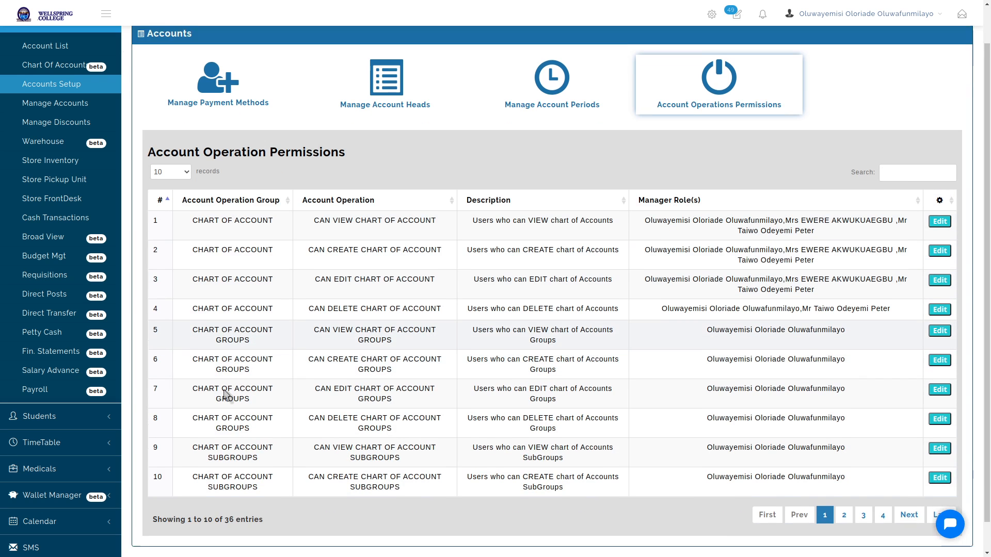
{"action": "scroll", "coordinate": [227, 395], "scroll_direction": "down", "scroll_amount": 1}
{"action": "left_click", "coordinate": [907, 484]}
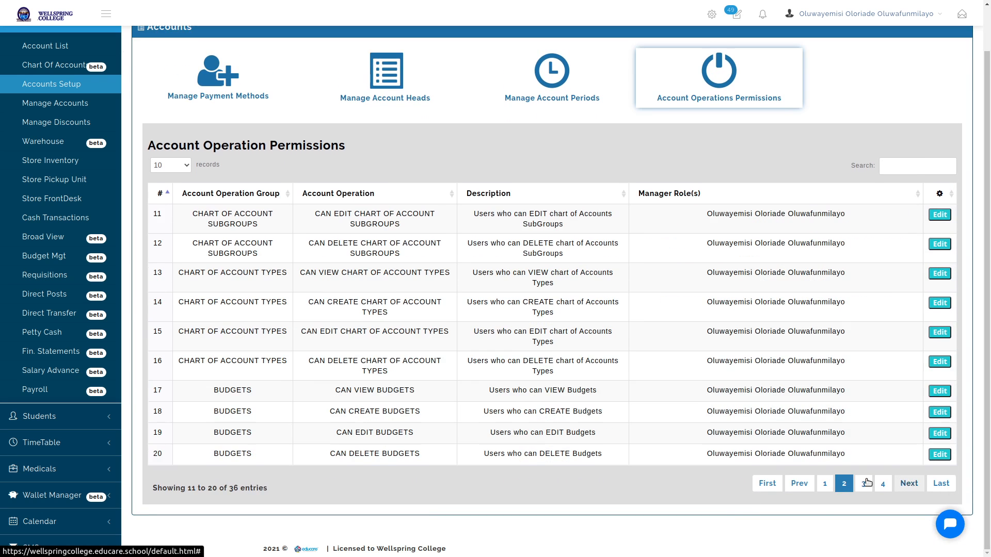
{"action": "left_click", "coordinate": [909, 484]}
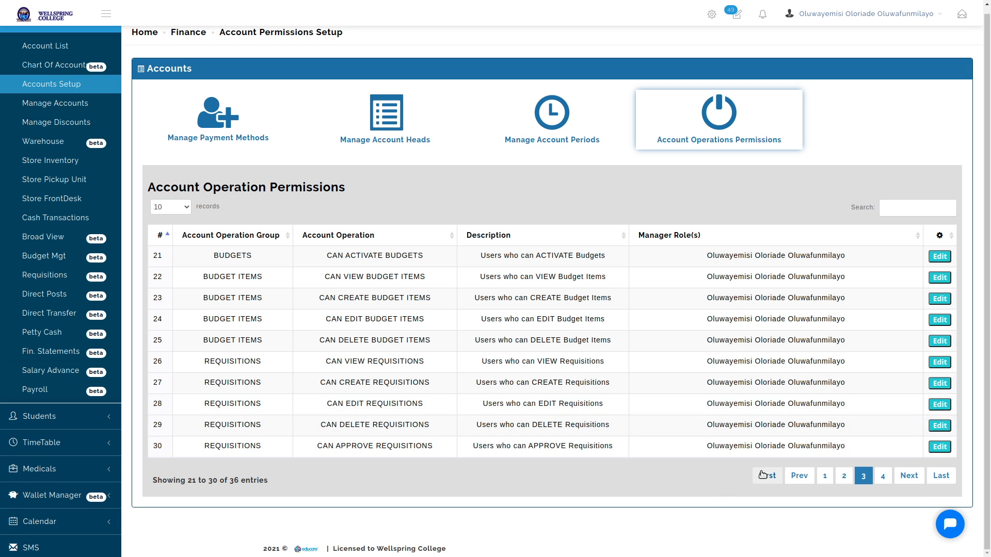
{"action": "left_click", "coordinate": [908, 476]}
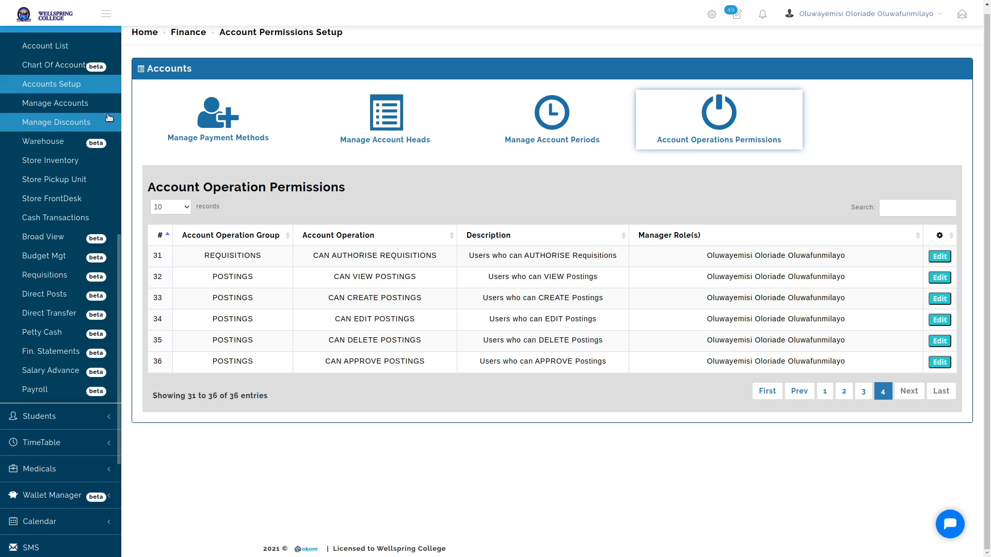
{"action": "scroll", "coordinate": [101, 148], "scroll_direction": "up", "scroll_amount": 2}
{"action": "scroll", "coordinate": [100, 146], "scroll_direction": "up", "scroll_amount": 2}
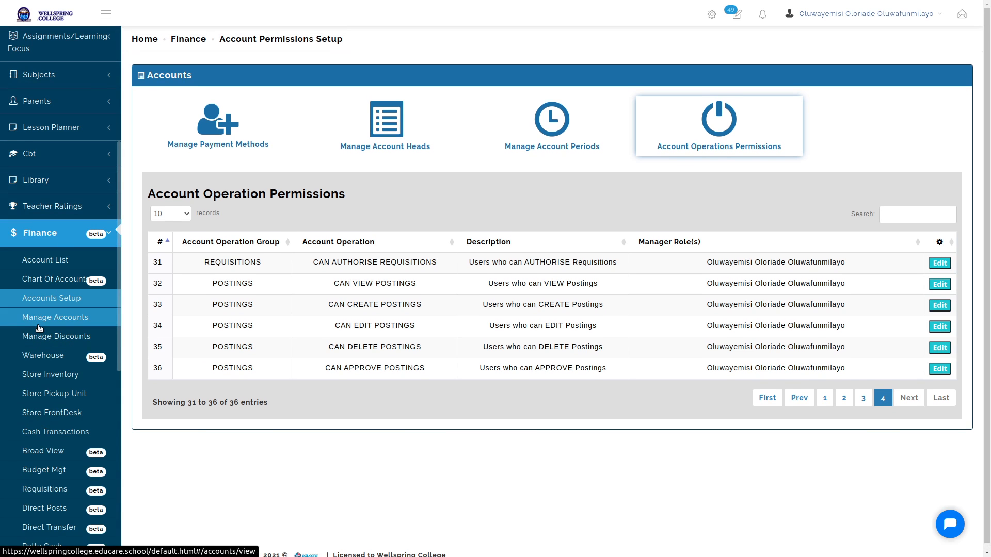
{"action": "left_click", "coordinate": [49, 280]}
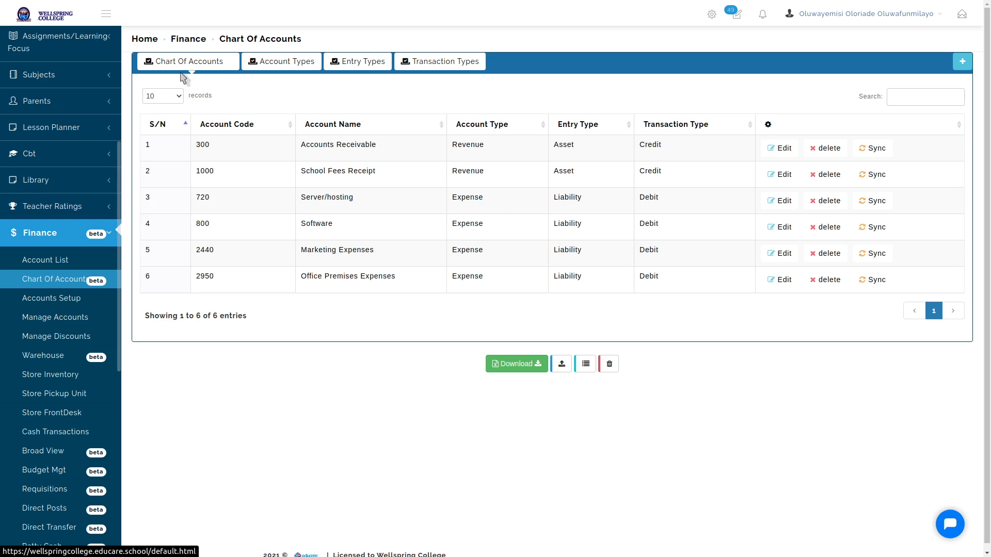
Browse the Account Types and Entry Types tabs, then show Transaction Types with Credit and Debit
{"action": "left_click", "coordinate": [276, 62]}
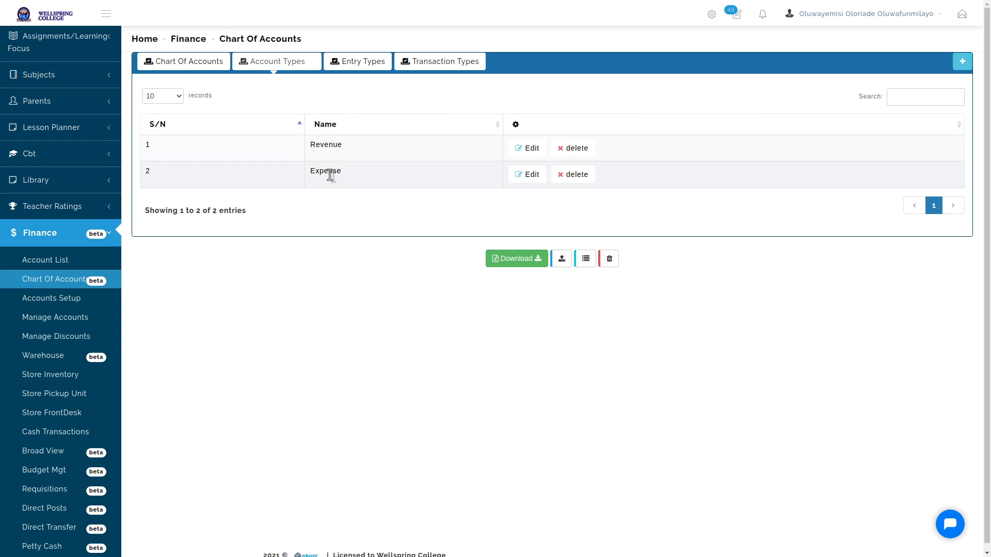
{"action": "left_click", "coordinate": [364, 66]}
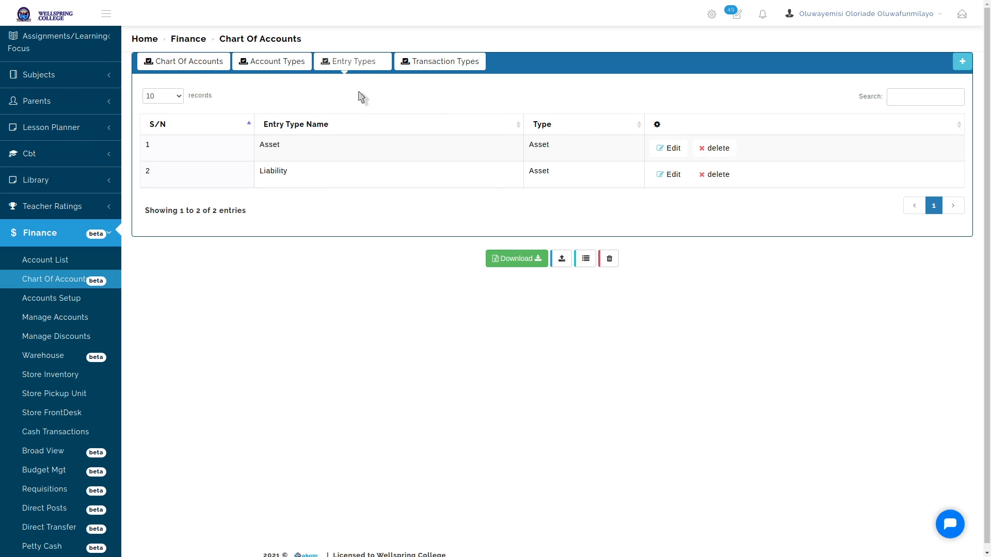
{"action": "double_click", "coordinate": [268, 144]}
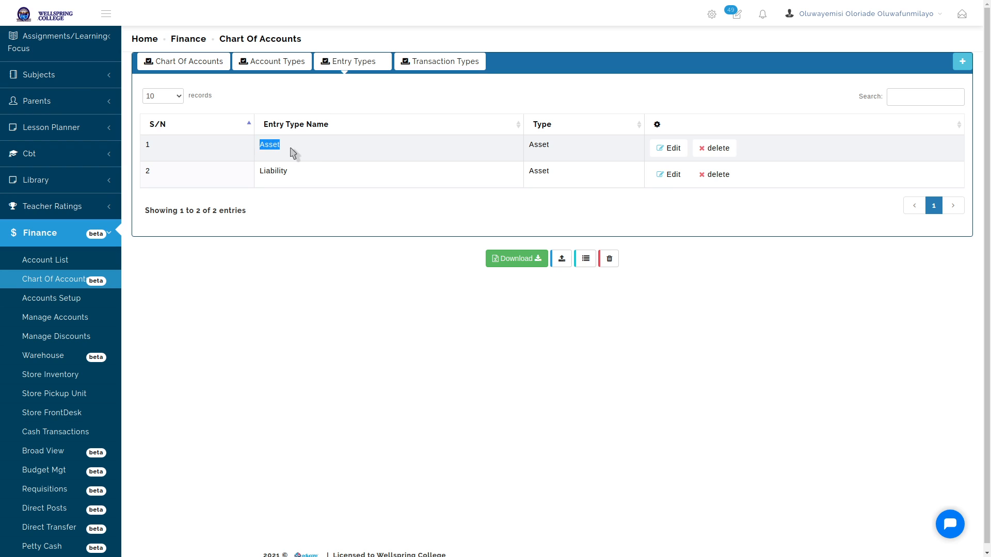
{"action": "double_click", "coordinate": [275, 171]}
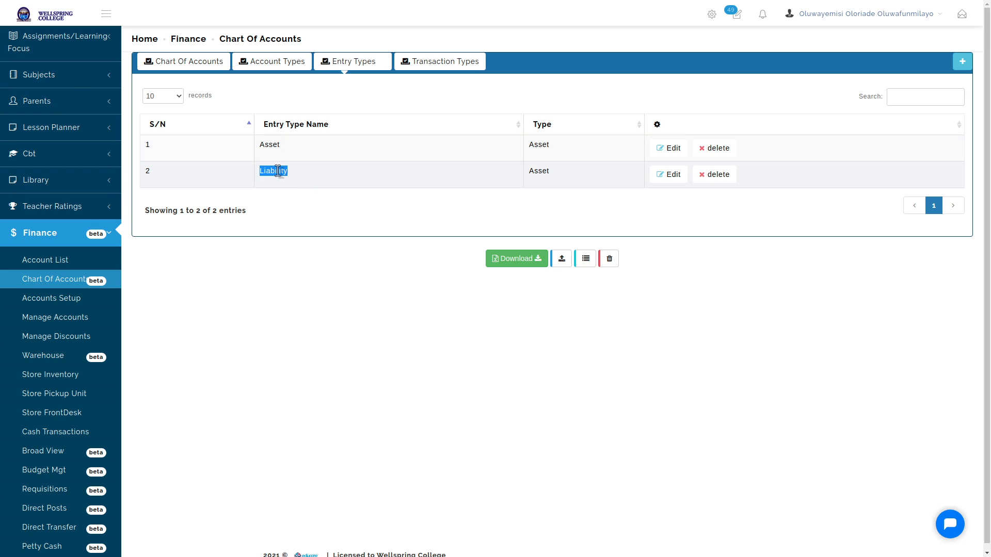
{"action": "left_click", "coordinate": [411, 61]}
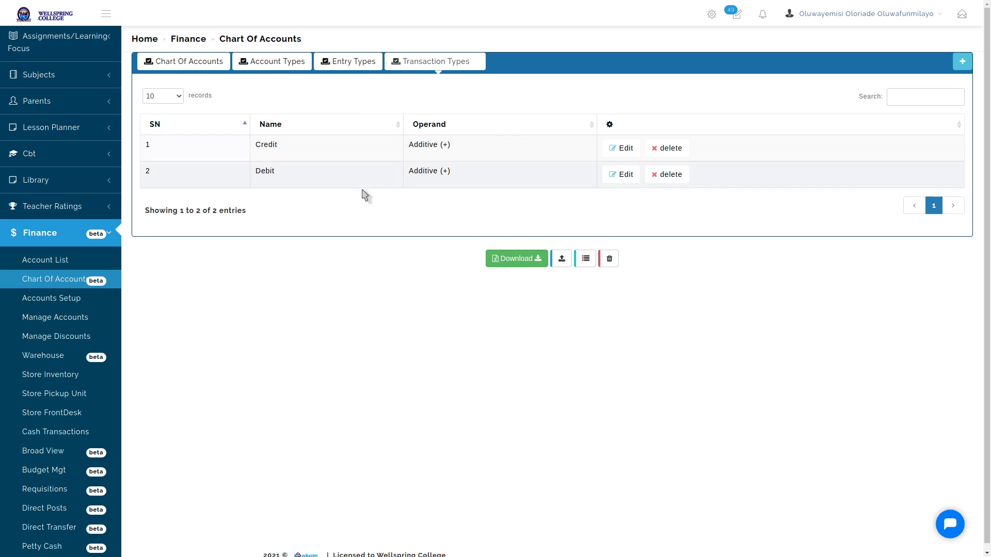
Change the Debit transaction type's operand to Subtractive (-) and save it
{"action": "left_click", "coordinate": [604, 179]}
{"action": "left_click", "coordinate": [473, 146]}
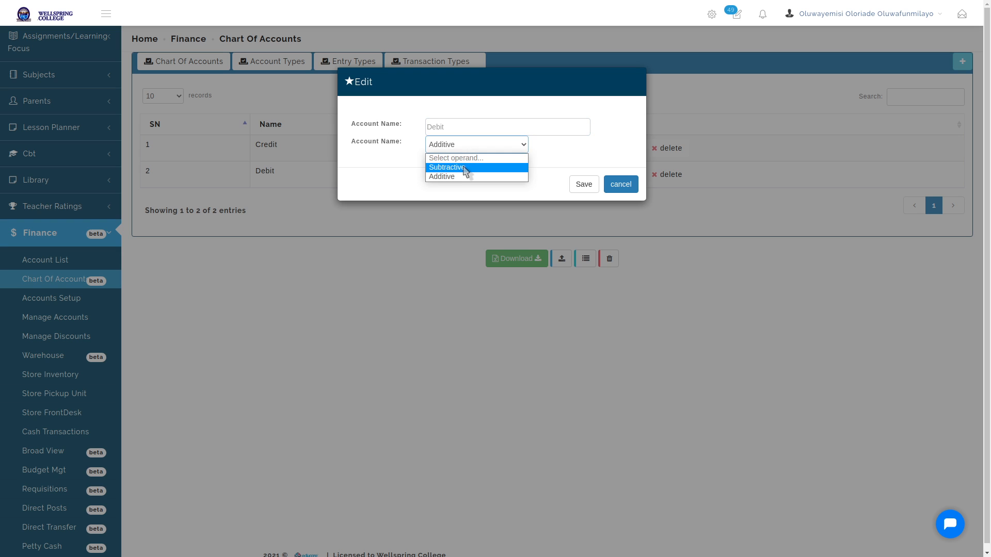
{"action": "left_click", "coordinate": [466, 174]}
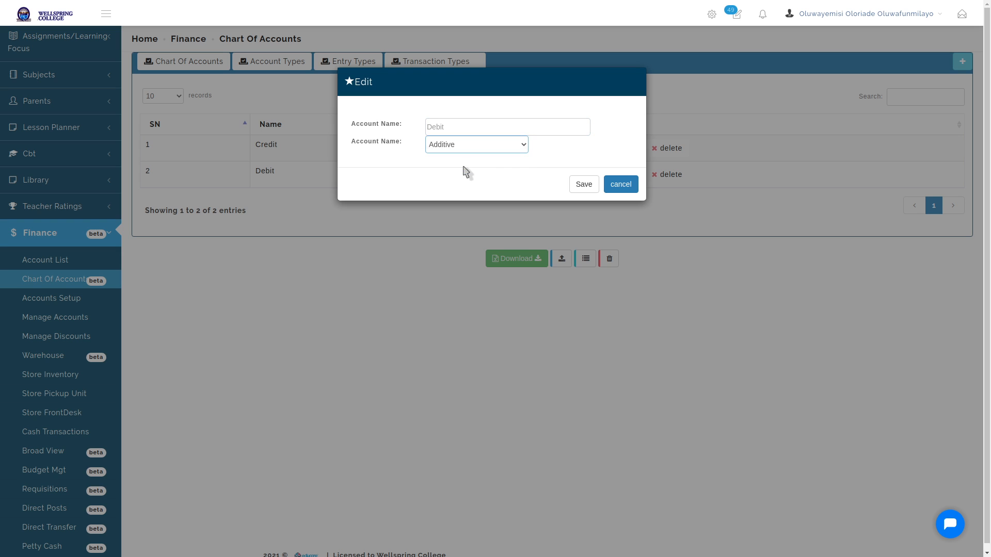
{"action": "left_click", "coordinate": [590, 186]}
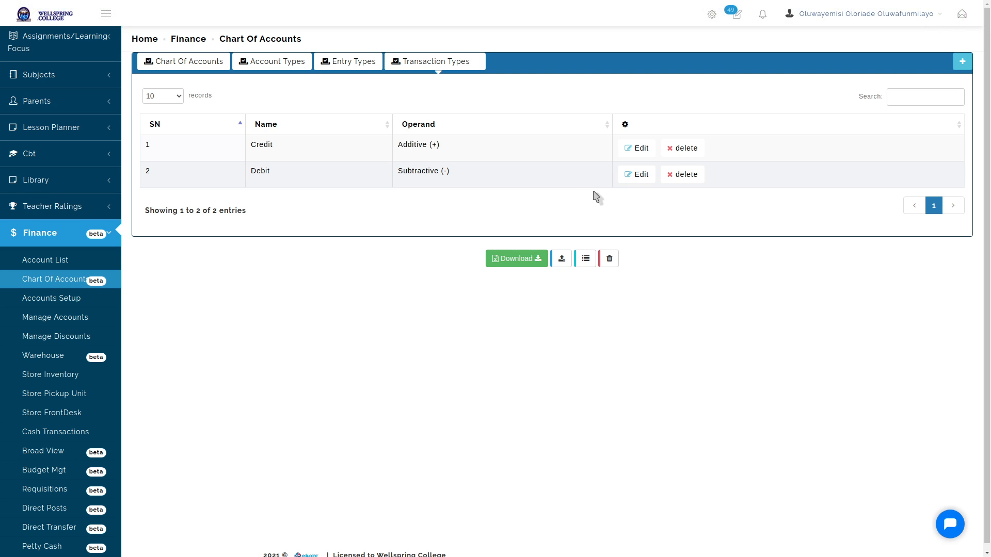
Return to the Chart Of Accounts tab and review names like Accounts Receivable and School Fees Receipt
{"action": "left_click", "coordinate": [187, 63]}
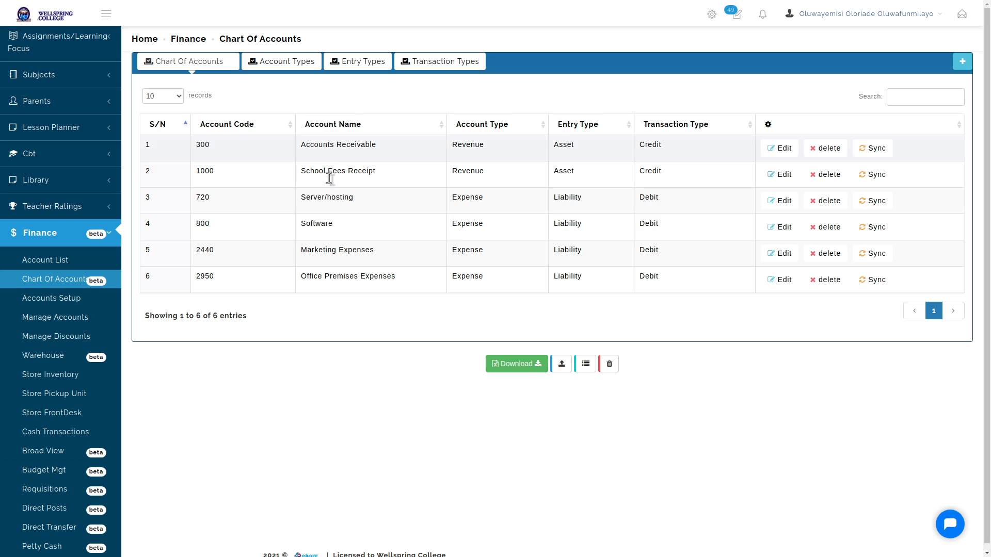
{"action": "scroll", "coordinate": [64, 143], "scroll_direction": "down", "scroll_amount": 8}
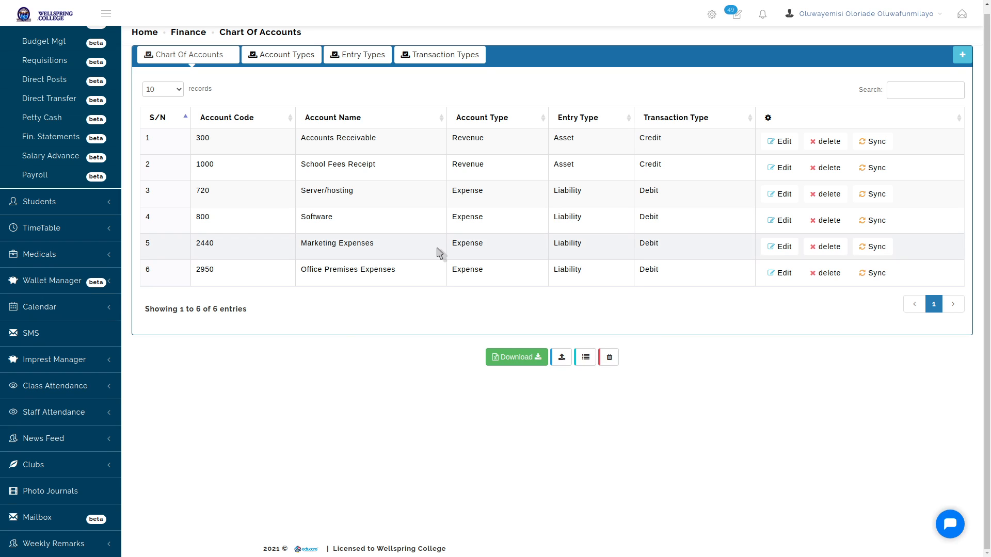
{"action": "scroll", "coordinate": [287, 221], "scroll_direction": "up", "scroll_amount": 1}
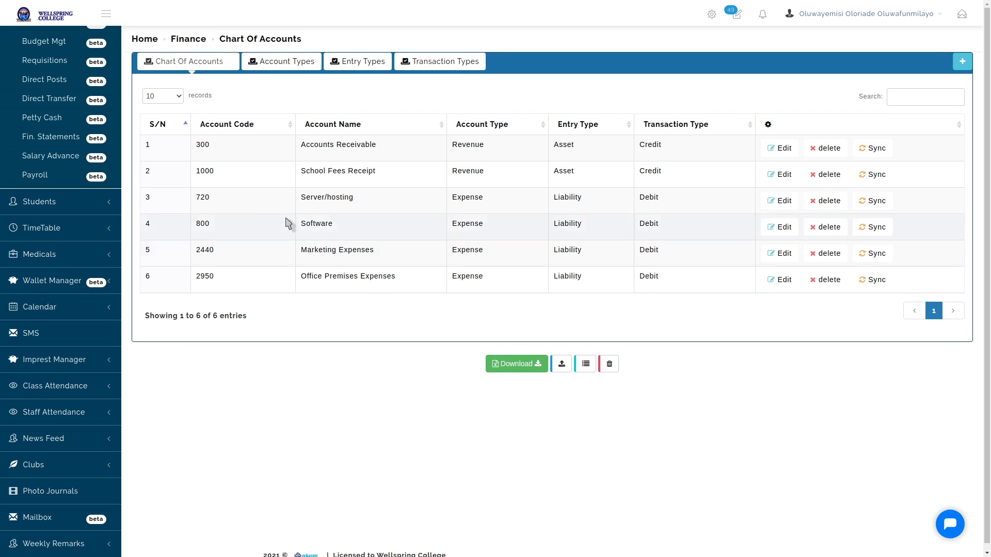
{"action": "scroll", "coordinate": [86, 114], "scroll_direction": "up", "scroll_amount": 4}
{"action": "scroll", "coordinate": [86, 114], "scroll_direction": "up", "scroll_amount": 2}
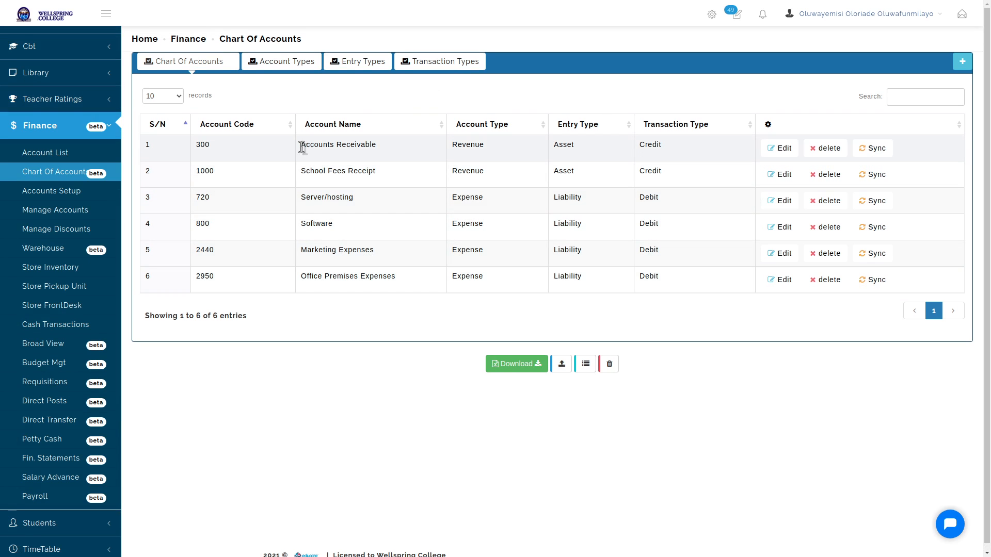
{"action": "left_click_drag", "start_coordinate": [301, 145], "coordinate": [379, 150]}
{"action": "left_click", "coordinate": [378, 151]}
{"action": "left_click_drag", "start_coordinate": [302, 147], "coordinate": [395, 154]}
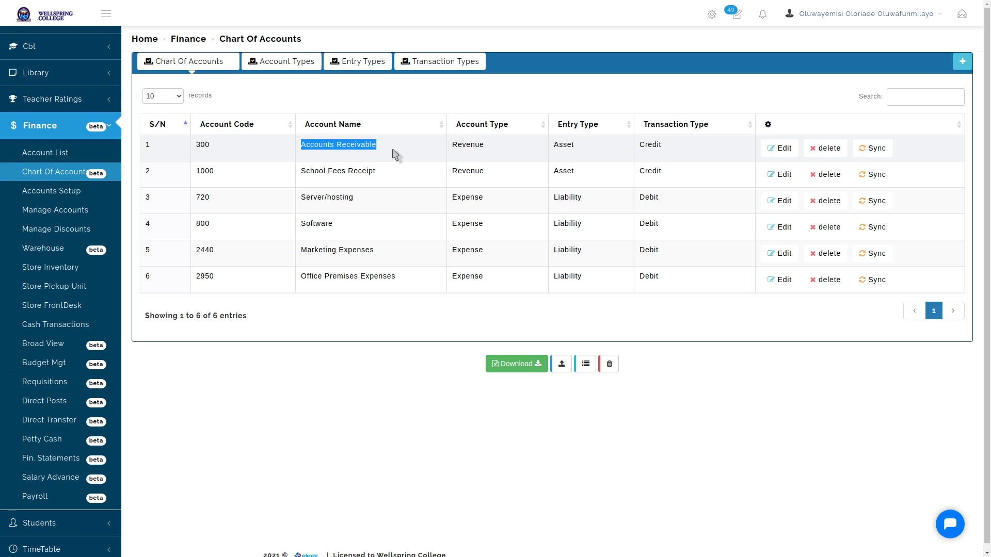
{"action": "left_click", "coordinate": [398, 151]}
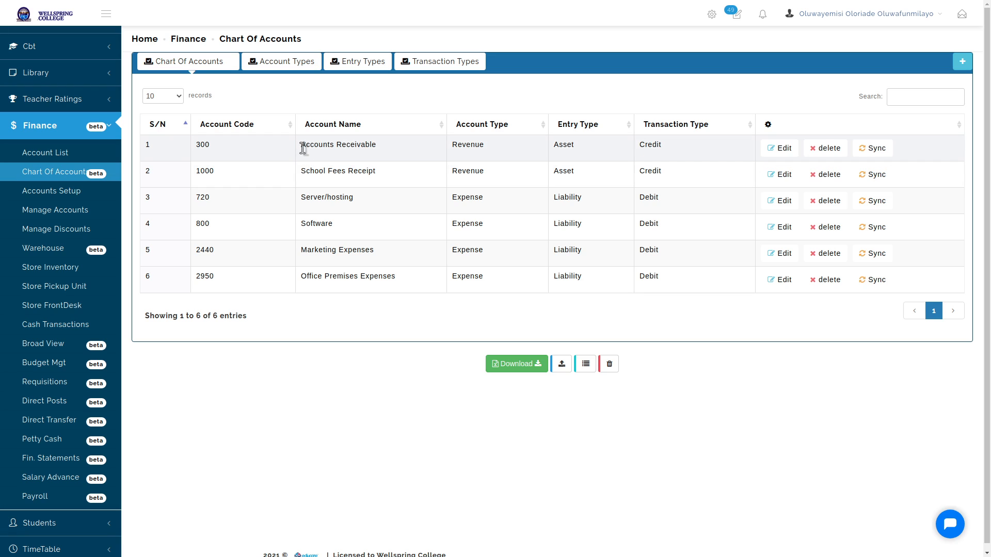
{"action": "left_click_drag", "start_coordinate": [303, 152], "coordinate": [392, 153]}
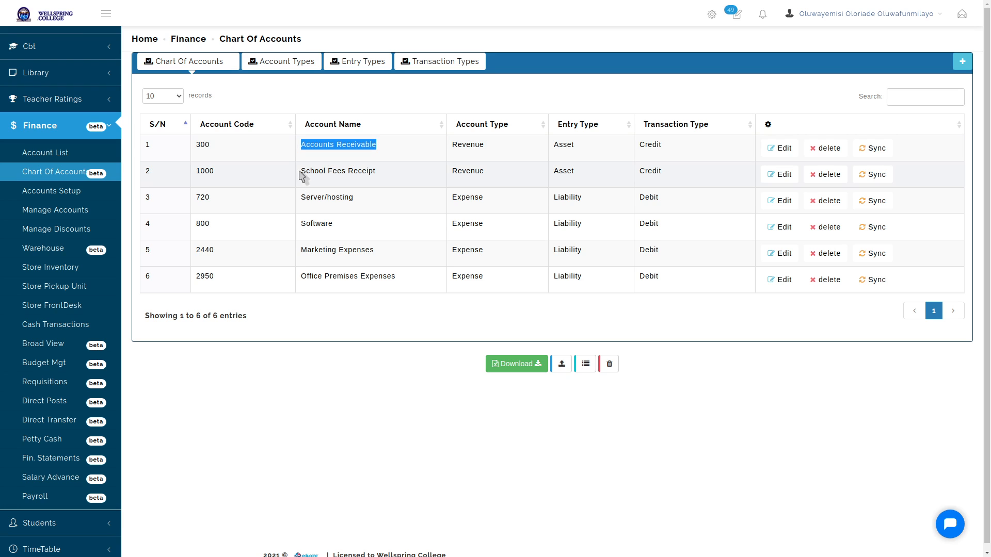
{"action": "left_click_drag", "start_coordinate": [301, 173], "coordinate": [387, 187]}
{"action": "left_click_drag", "start_coordinate": [304, 197], "coordinate": [389, 201]}
{"action": "left_click", "coordinate": [420, 188]}
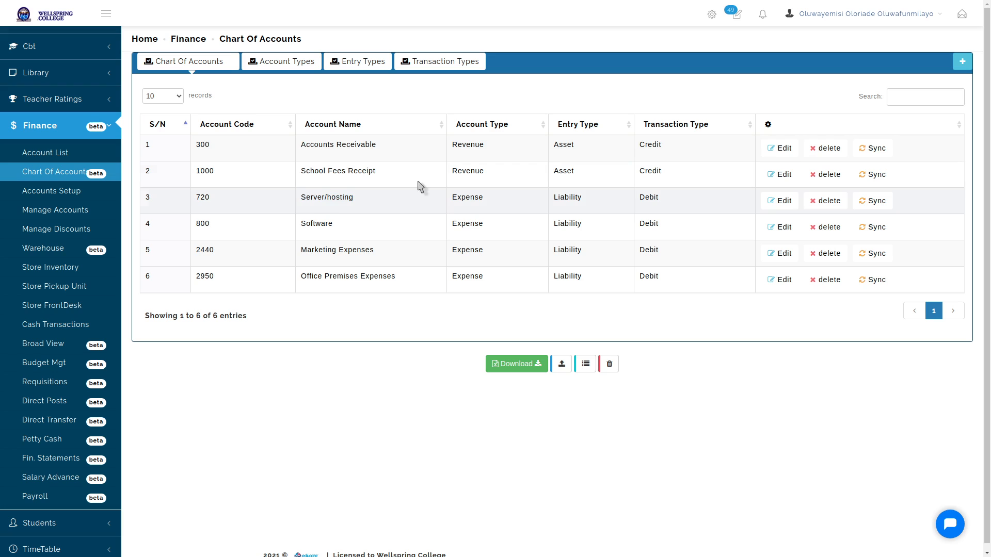
Start a new account with code 1009 and name Cash Receipt
{"action": "left_click", "coordinate": [962, 62]}
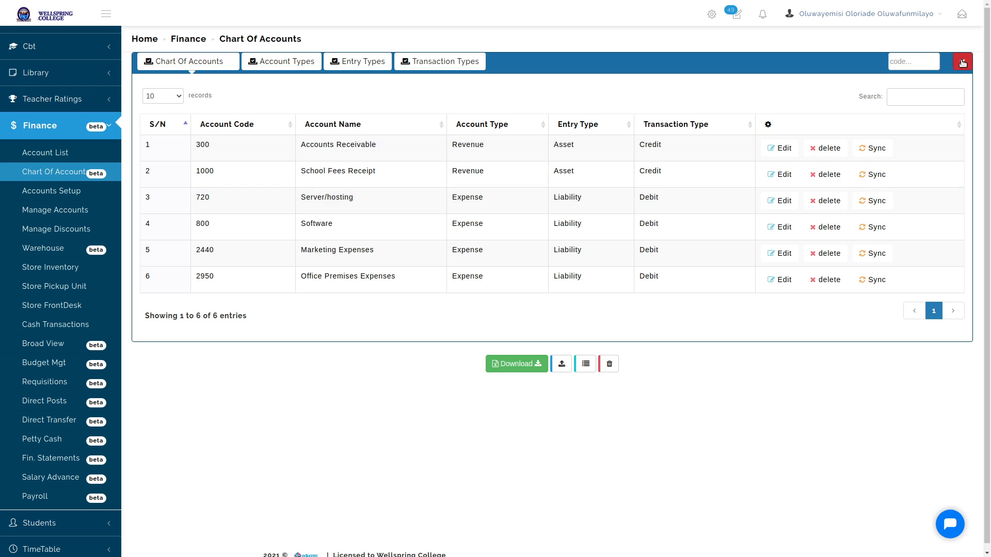
{"action": "type", "text": "1"}
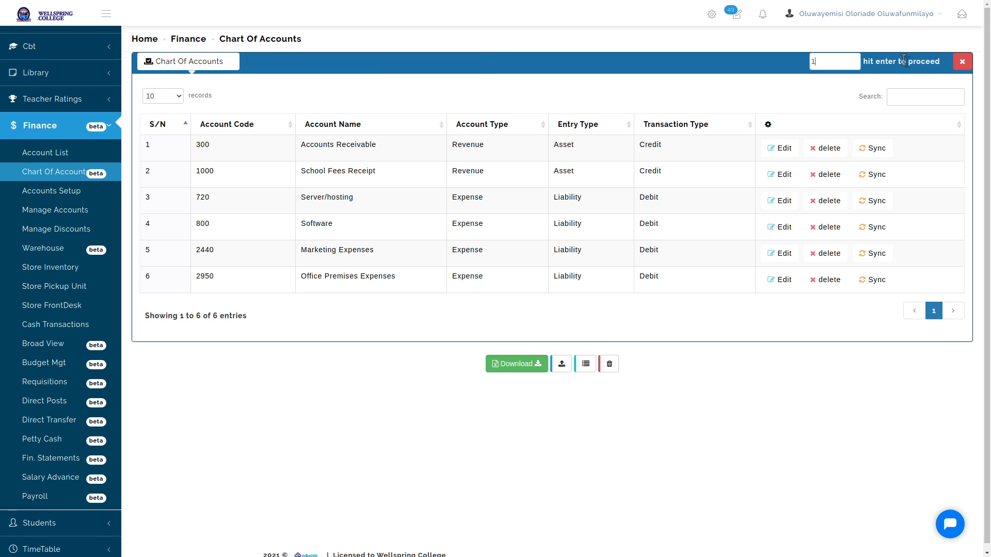
{"action": "type", "text": "009"}
{"action": "key", "text": "Return"}
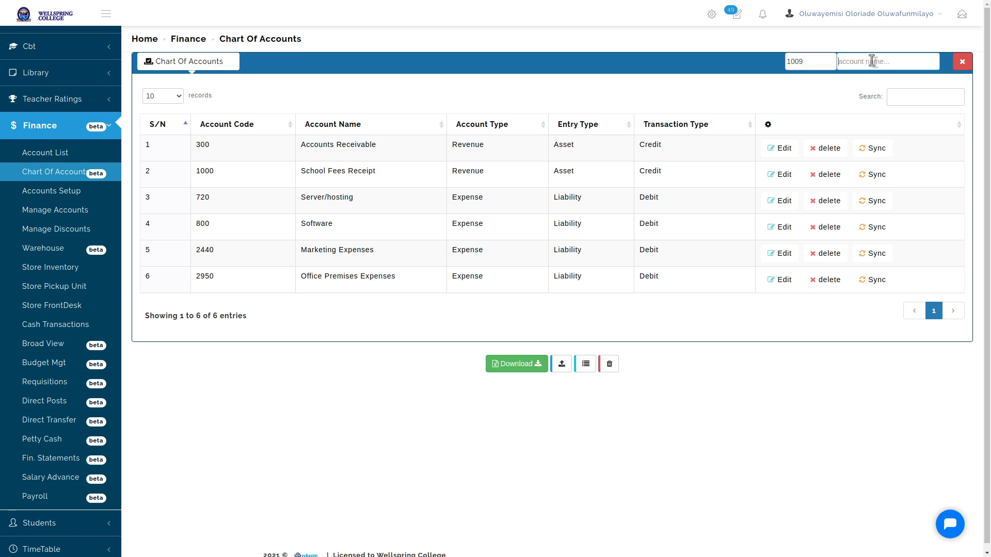
{"action": "type", "text": "name"}
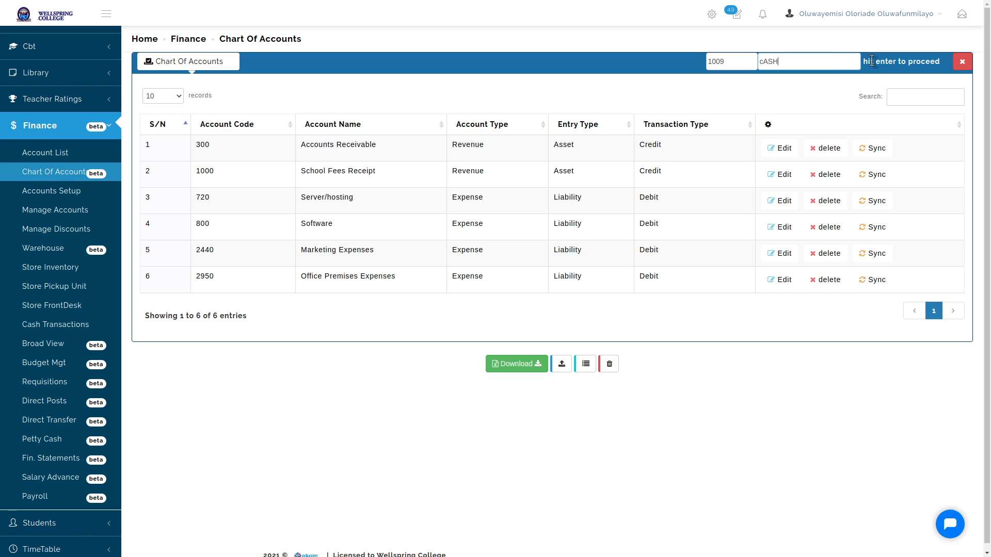
{"action": "key", "text": "BackSpace"}
{"action": "key", "text": "BackSpace"}
{"action": "key", "text": "BackSpace"}
{"action": "key", "text": "BackSpace"}
{"action": "type", "text": "Cash Receipt"}
{"action": "key", "text": "Return"}
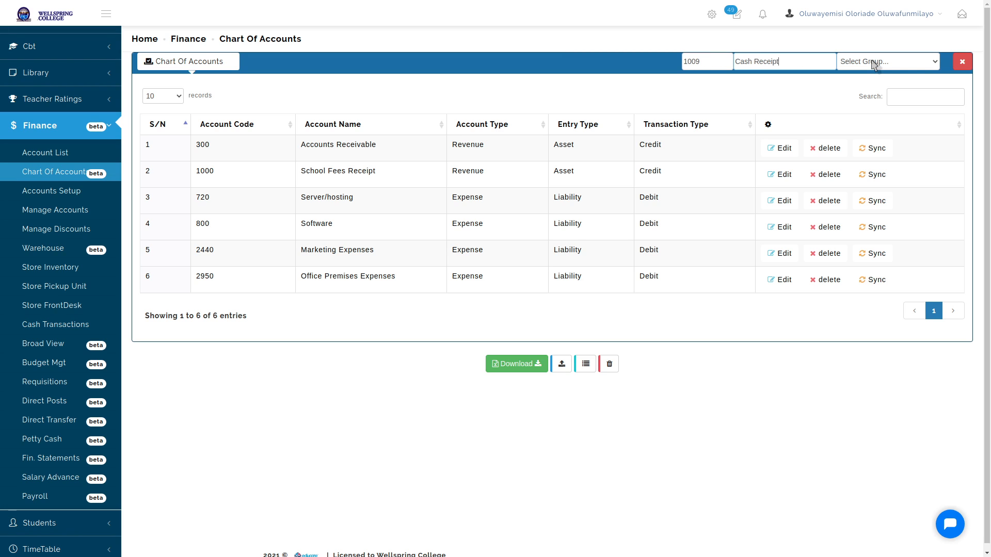
{"action": "left_click", "coordinate": [710, 63]}
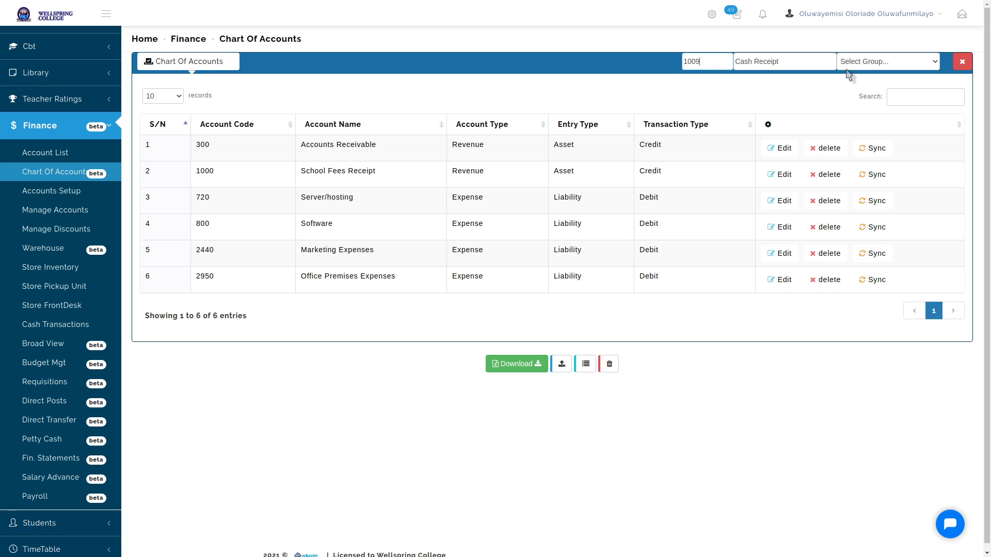
Set the new account's group to Revenue, subgroup Asset, type Credit, and save it
{"action": "left_click", "coordinate": [922, 66]}
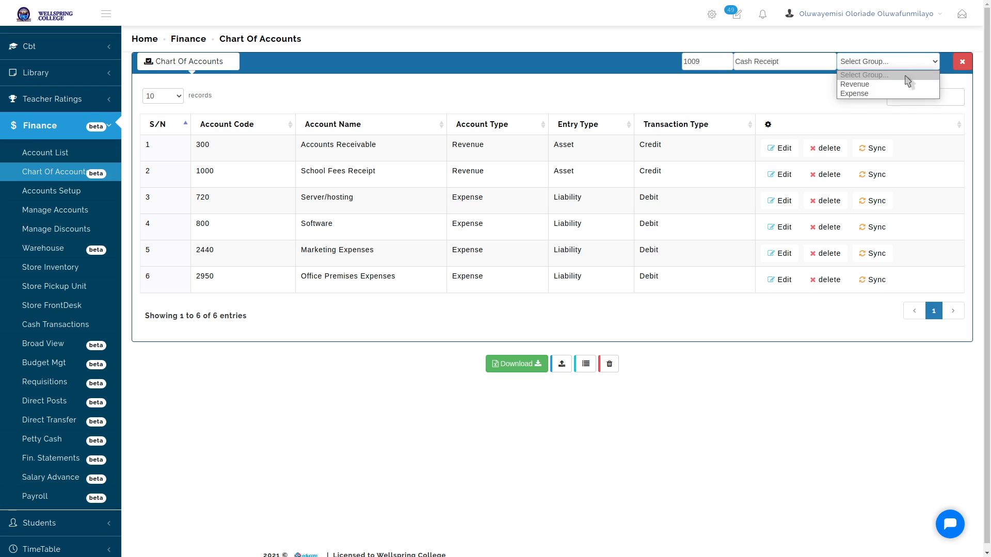
{"action": "left_click", "coordinate": [881, 85]}
{"action": "left_click", "coordinate": [887, 66]}
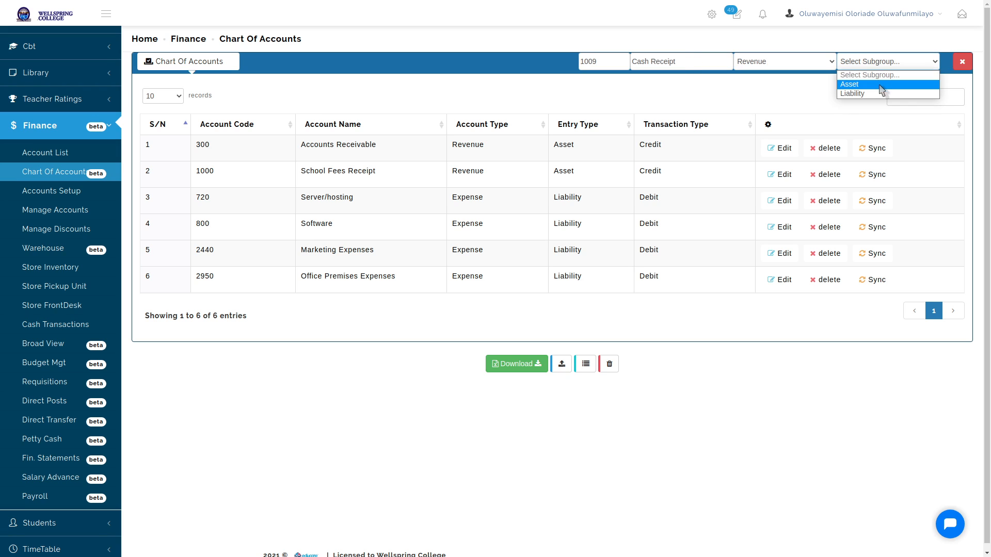
{"action": "left_click", "coordinate": [882, 84]}
{"action": "left_click", "coordinate": [893, 62]}
{"action": "left_click", "coordinate": [887, 84]}
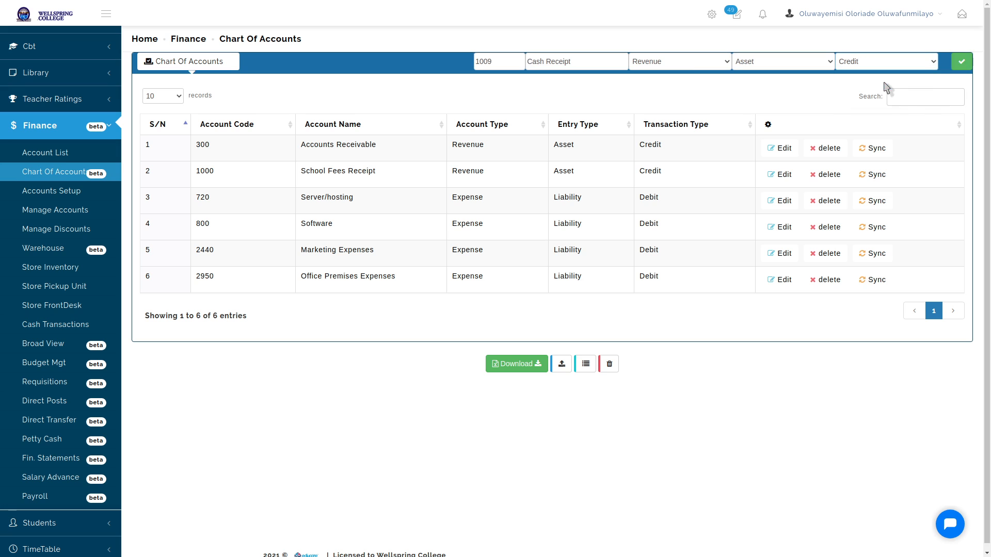
{"action": "left_click", "coordinate": [962, 61]}
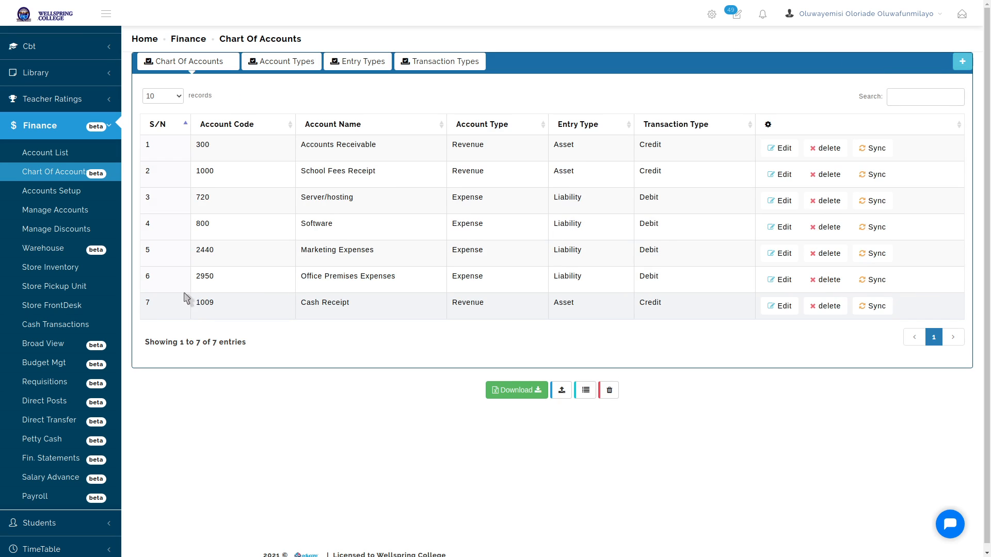
{"action": "left_click_drag", "start_coordinate": [301, 304], "coordinate": [457, 305]}
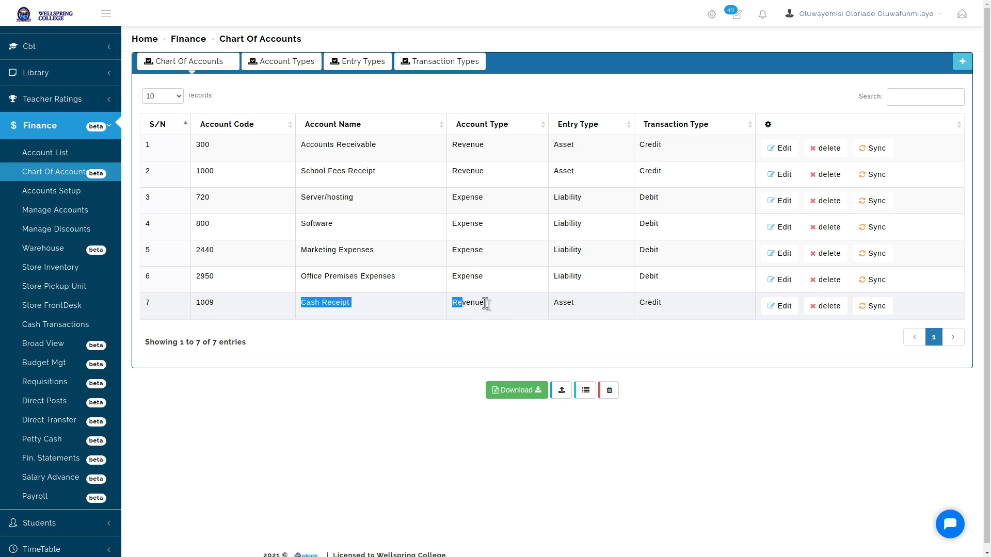
{"action": "left_click", "coordinate": [501, 308]}
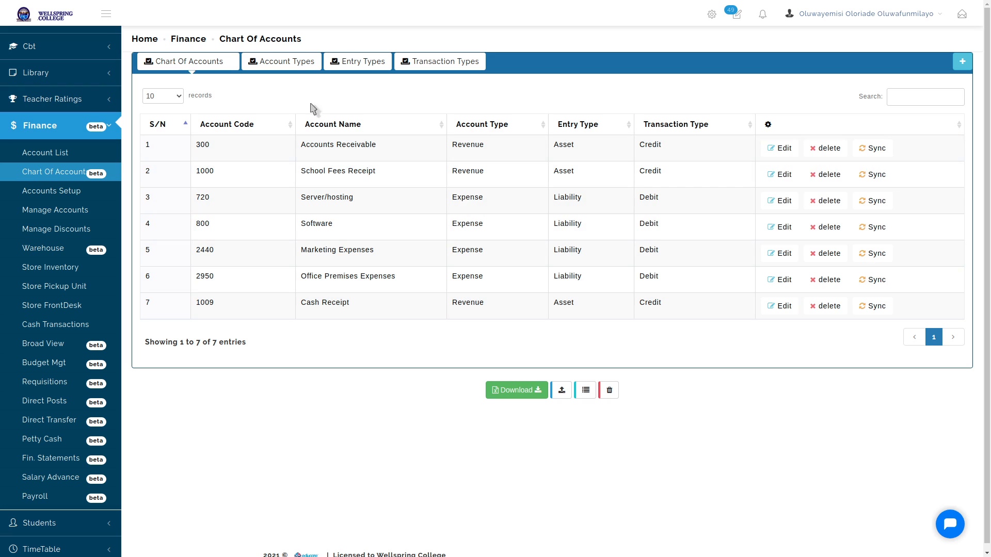
Switch to the Account Types tab, showing the Revenue and Expense types
{"action": "left_click", "coordinate": [288, 60]}
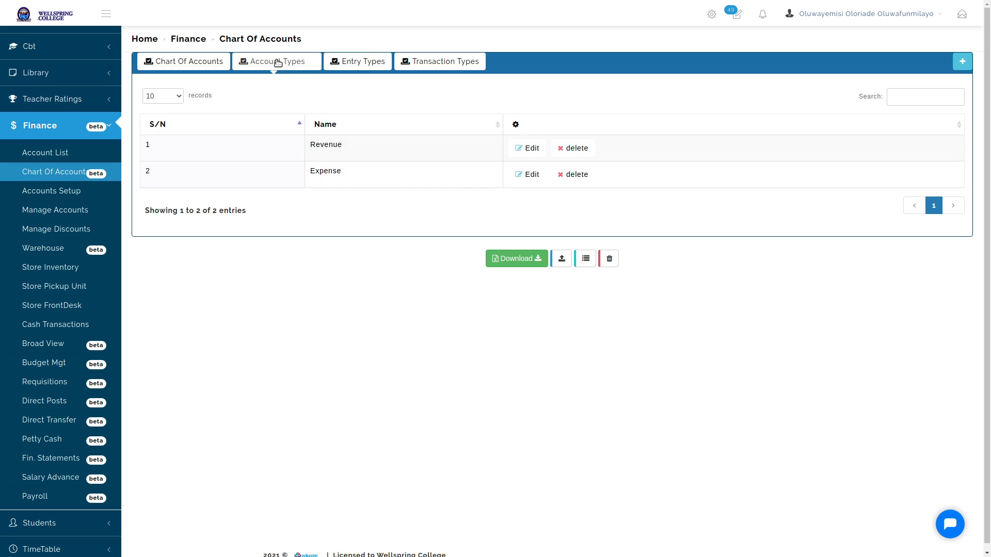
Highlight the Revenue and Expense entries in the account types list
{"action": "double_click", "coordinate": [327, 146]}
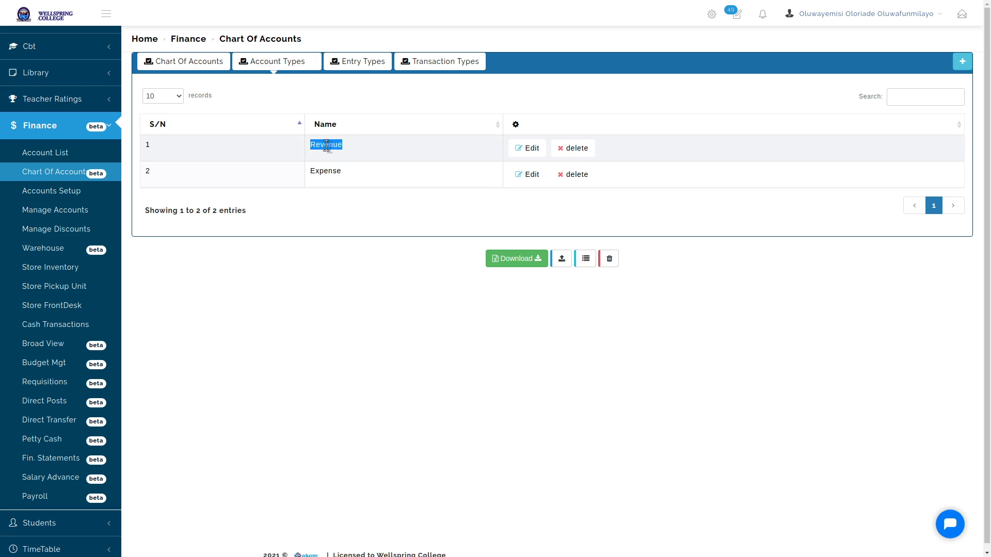
{"action": "left_click", "coordinate": [326, 146]}
{"action": "double_click", "coordinate": [327, 146]}
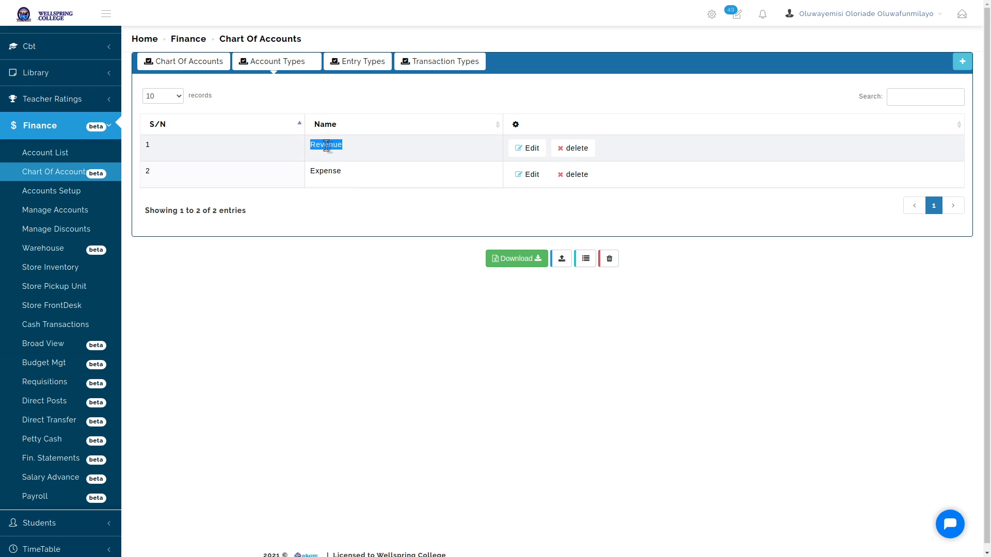
{"action": "double_click", "coordinate": [325, 172]}
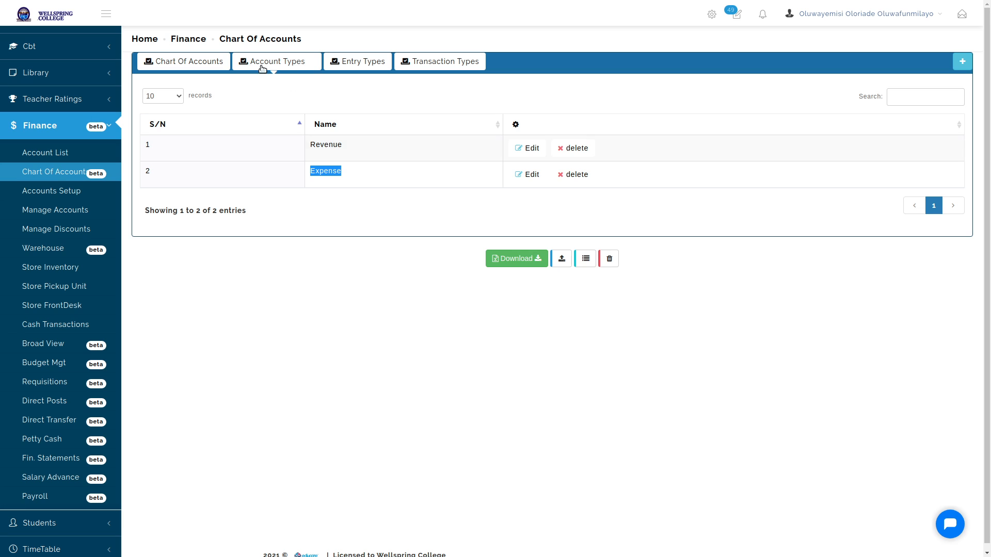
Copy the account name 'Marketing Expenses' from the Chart Of Accounts
{"action": "left_click", "coordinate": [188, 63]}
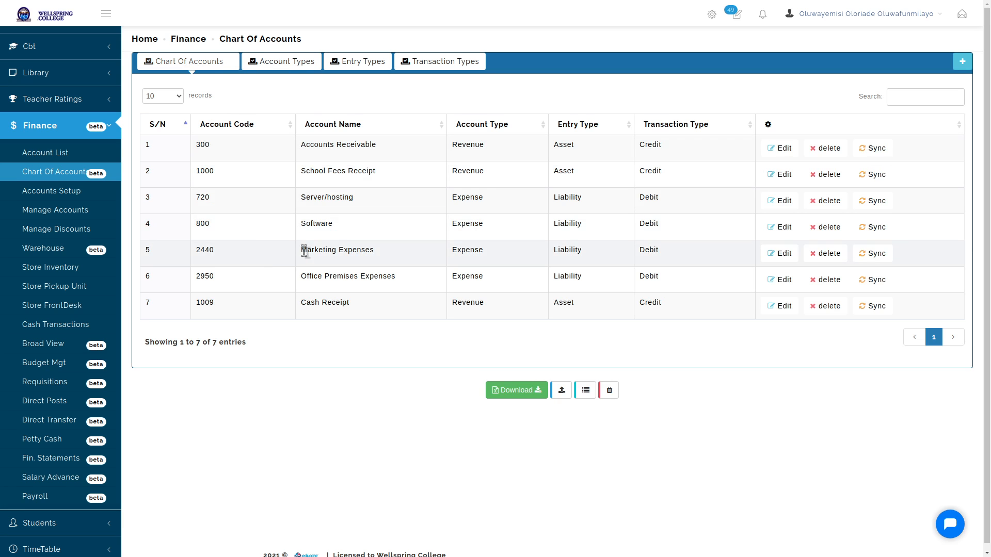
{"action": "left_click_drag", "start_coordinate": [300, 250], "coordinate": [393, 256]}
{"action": "right_click", "coordinate": [361, 251]}
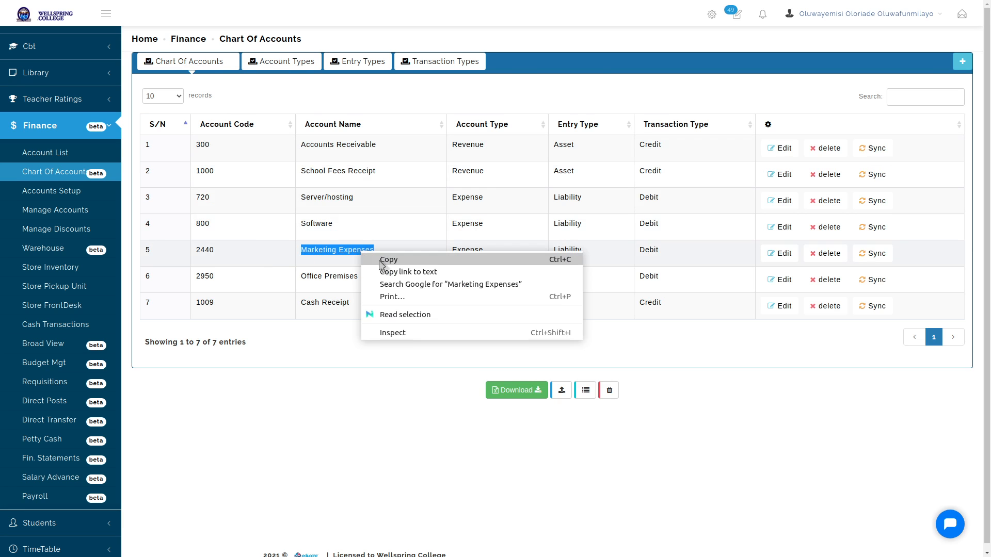
{"action": "left_click", "coordinate": [382, 261]}
Move between Account Types and Chart Of Accounts, ending on Account Types
{"action": "left_click", "coordinate": [282, 62]}
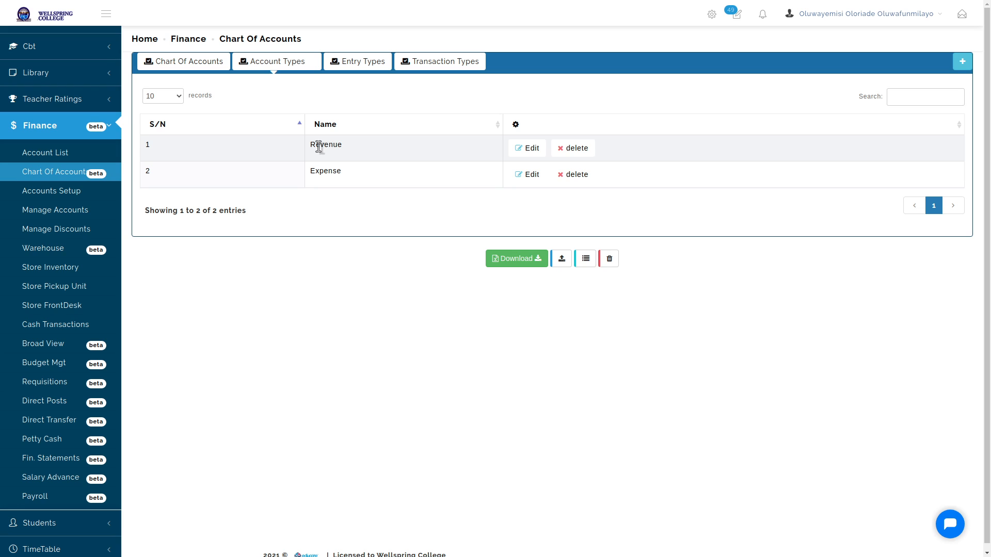
{"action": "left_click", "coordinate": [214, 65]}
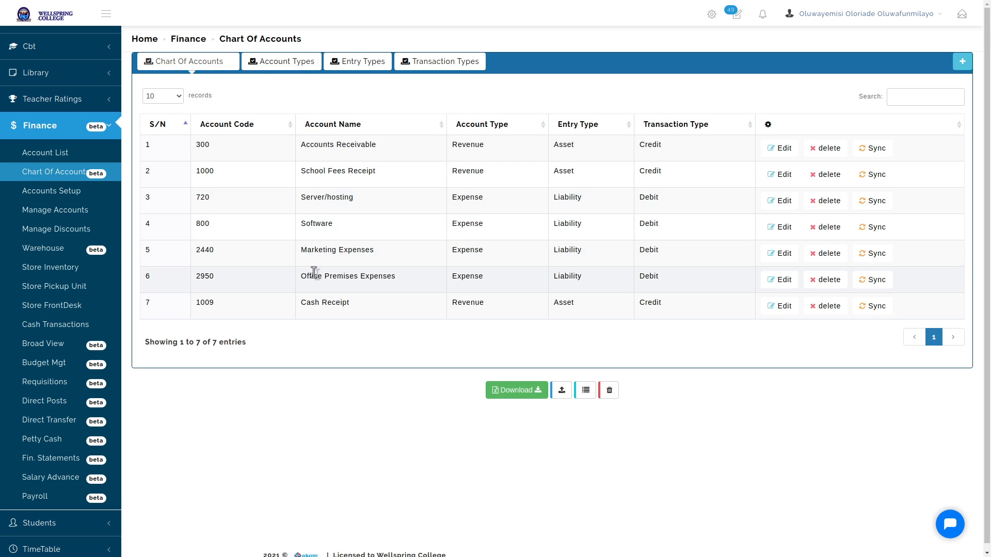
{"action": "left_click", "coordinate": [298, 64]}
Paste 'Marketing Expenses' as the Expense type's name, save, and return to Chart Of Accounts
{"action": "left_click", "coordinate": [529, 175]}
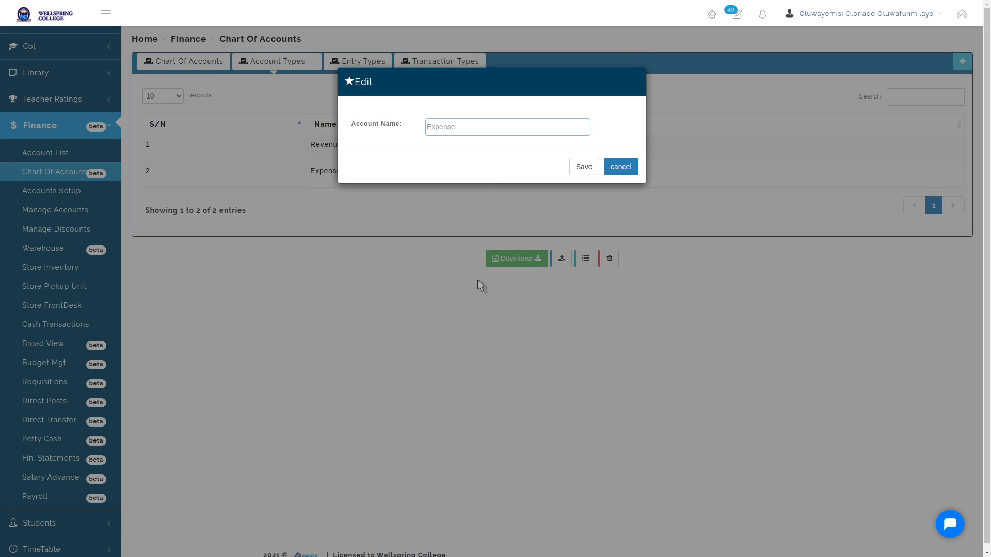
{"action": "key", "text": "ctrl+v"}
{"action": "left_click", "coordinate": [593, 166]}
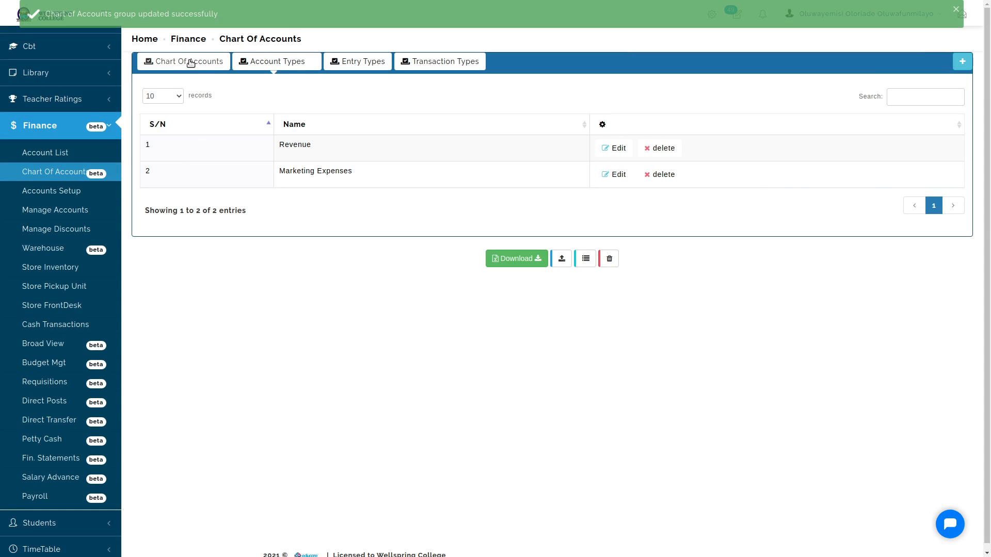
{"action": "left_click", "coordinate": [191, 63]}
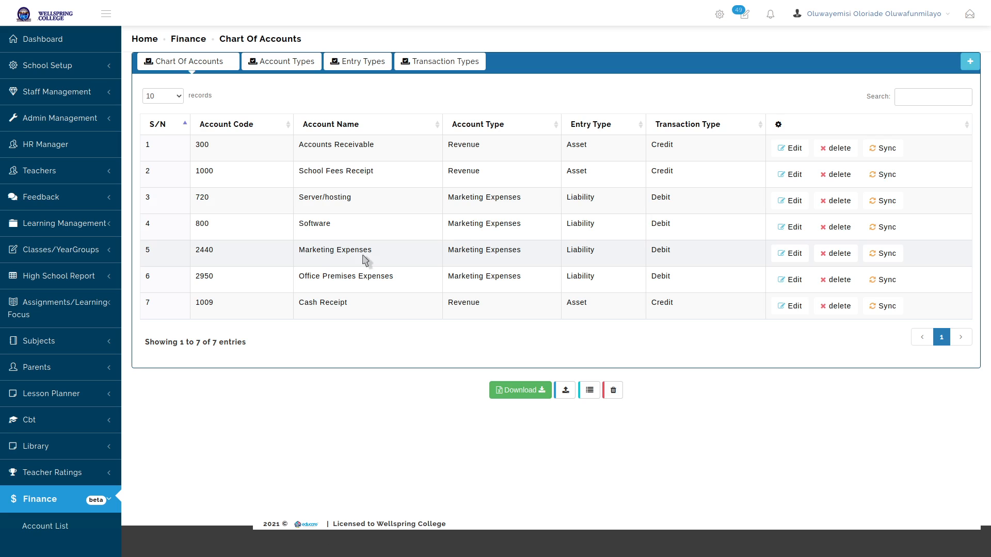
Save account 2440's new name 'Social Media Marketing' and highlight Server/hosting's type
{"action": "left_click", "coordinate": [791, 253]}
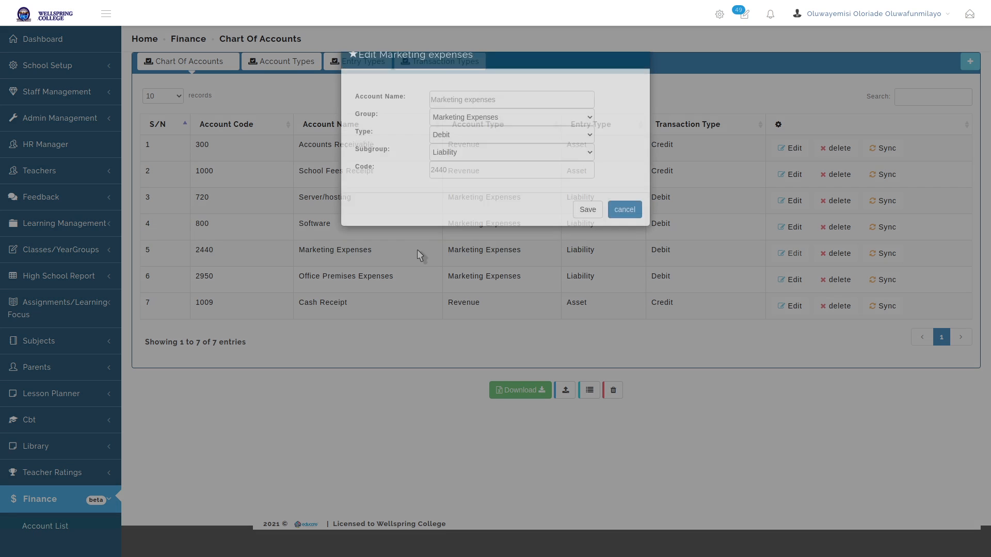
{"action": "type", "text": "Social Media"}
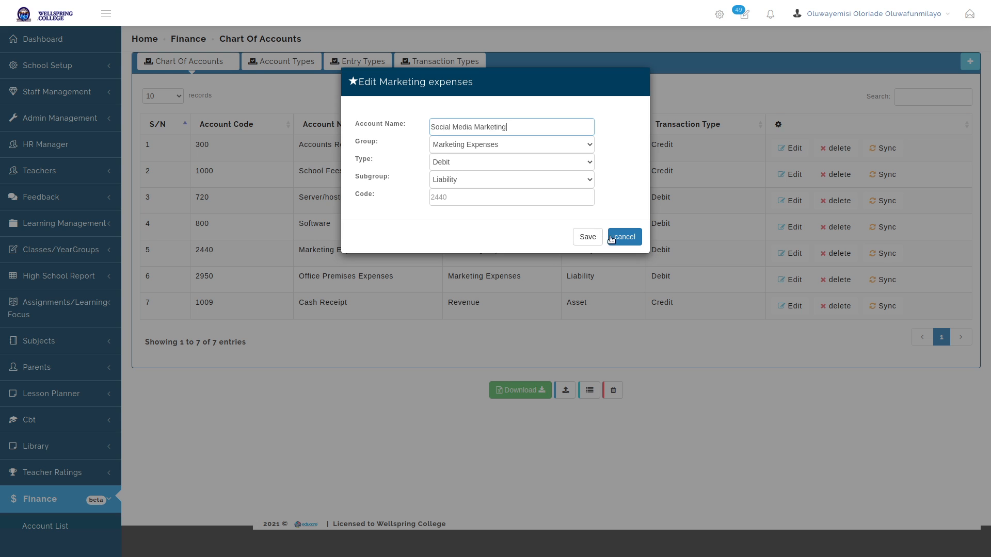
{"action": "left_click", "coordinate": [589, 237]}
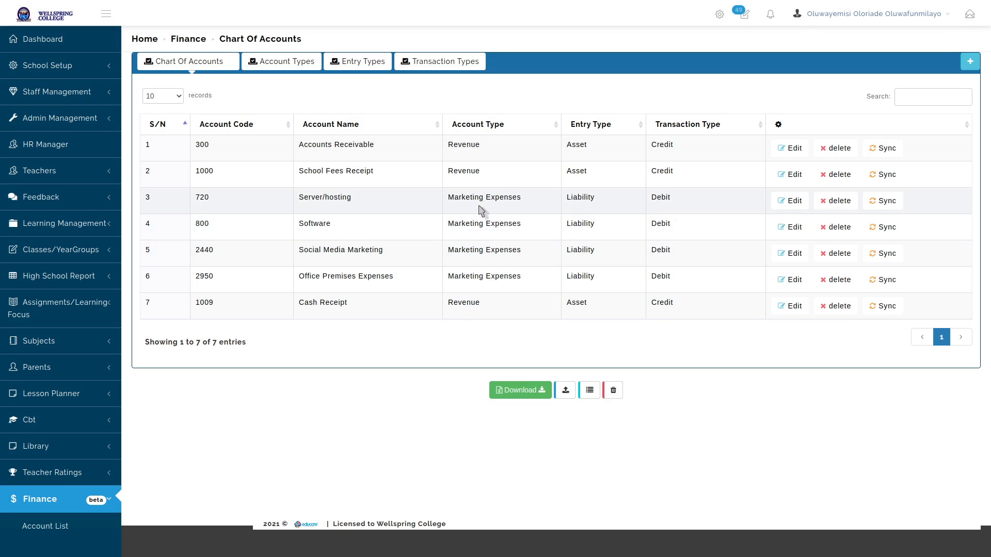
{"action": "left_click_drag", "start_coordinate": [448, 197], "coordinate": [539, 201]}
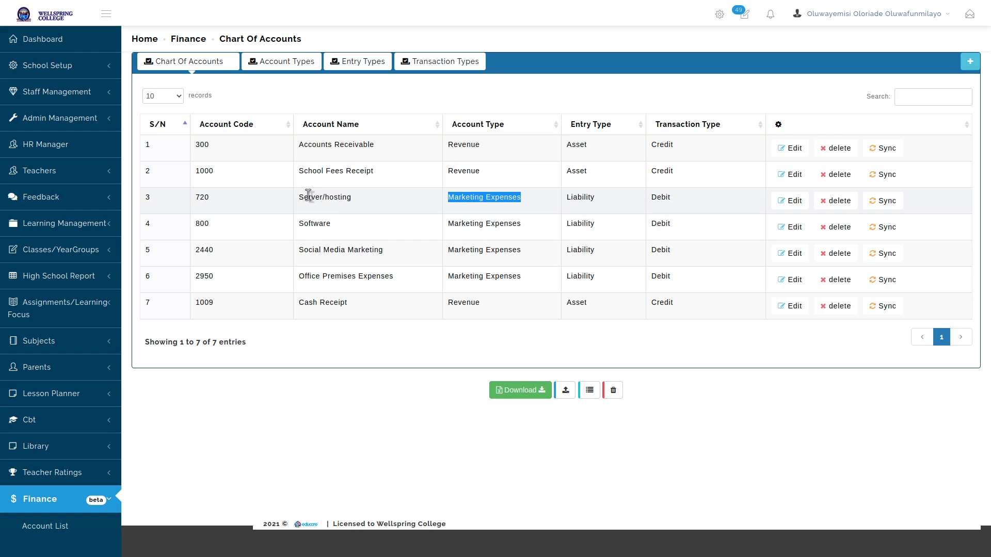
Show the Account Types list and start a new account type, focusing its name field
{"action": "left_click_drag", "start_coordinate": [300, 196], "coordinate": [397, 204]}
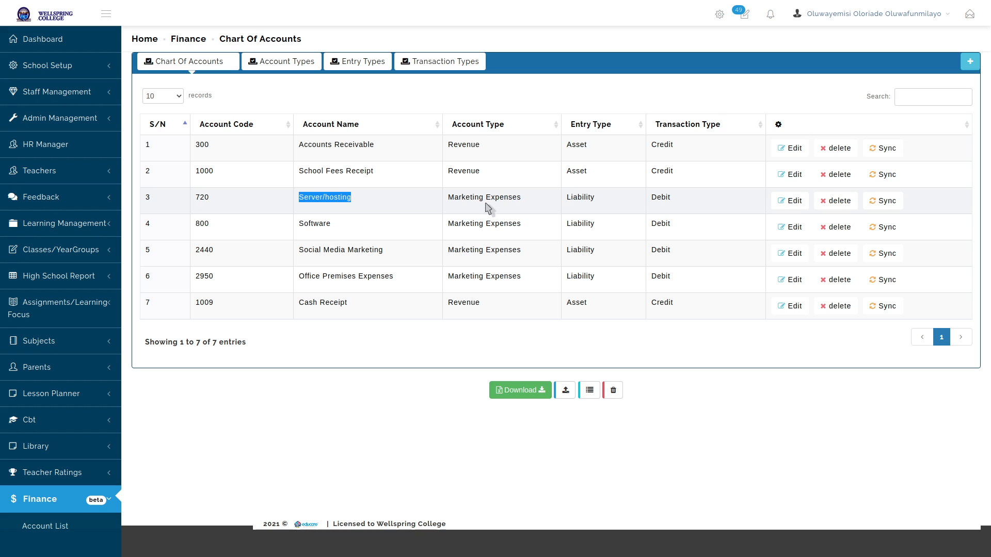
{"action": "left_click", "coordinate": [467, 197]}
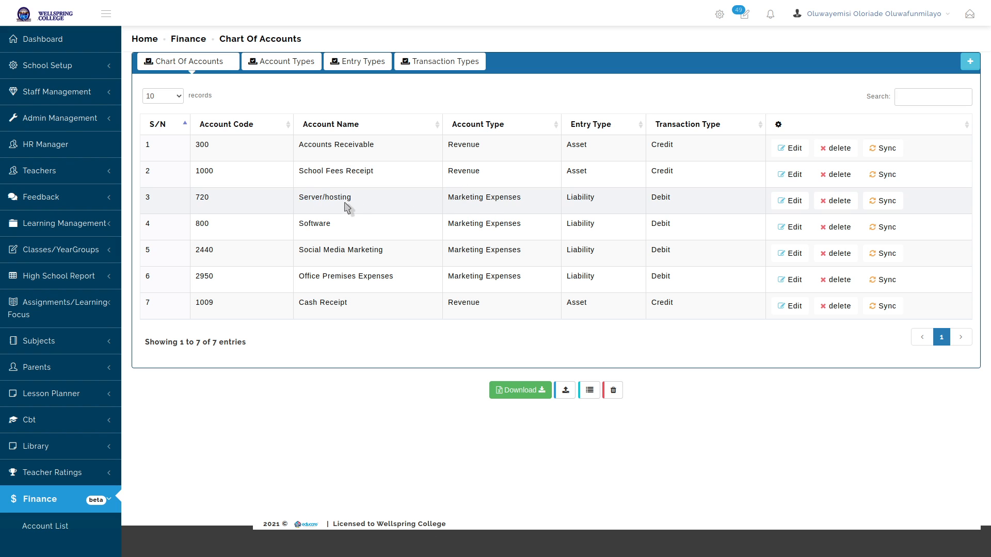
{"action": "left_click", "coordinate": [297, 64]}
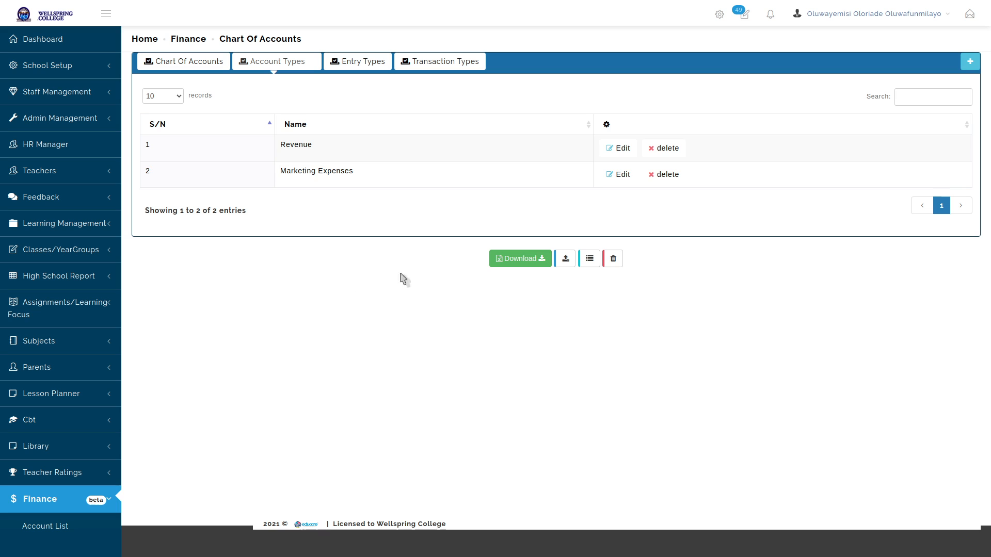
{"action": "left_click", "coordinate": [969, 62]}
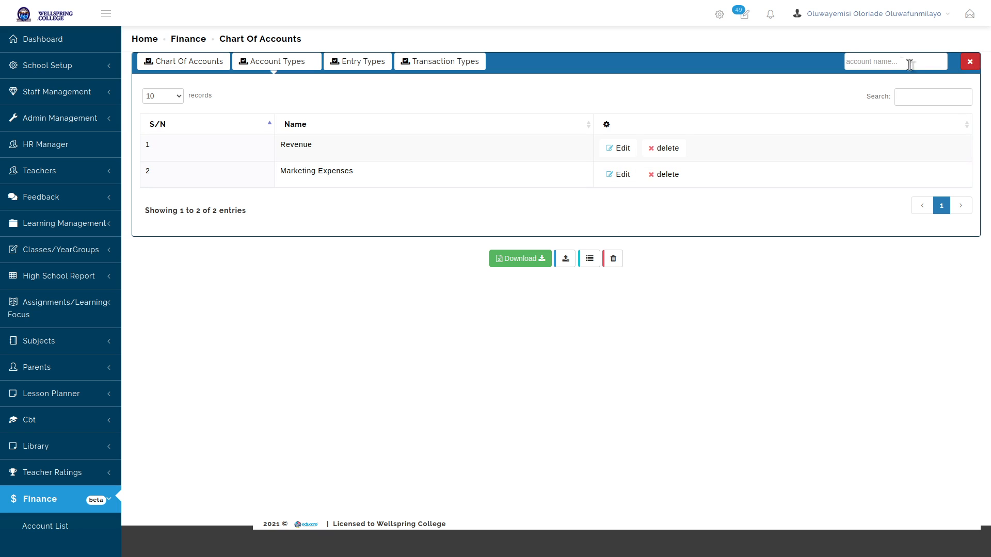
{"action": "left_click", "coordinate": [885, 59]}
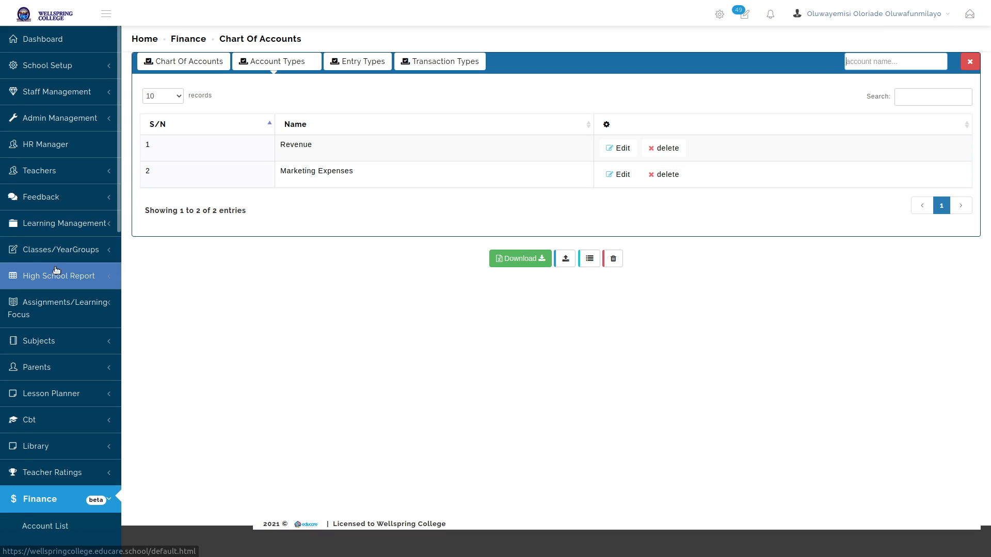
{"action": "scroll", "coordinate": [63, 258], "scroll_direction": "down", "scroll_amount": 8}
In Accounts Setup, search permissions for 'typ' and edit CAN VIEW CHART OF ACCOUNT TYPES
{"action": "left_click", "coordinate": [58, 161]}
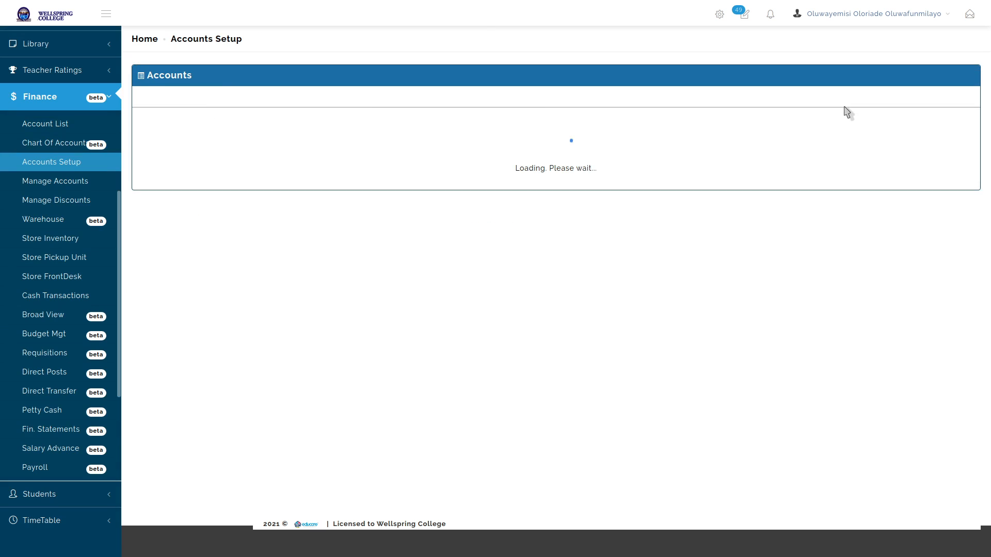
{"action": "left_click", "coordinate": [733, 135]}
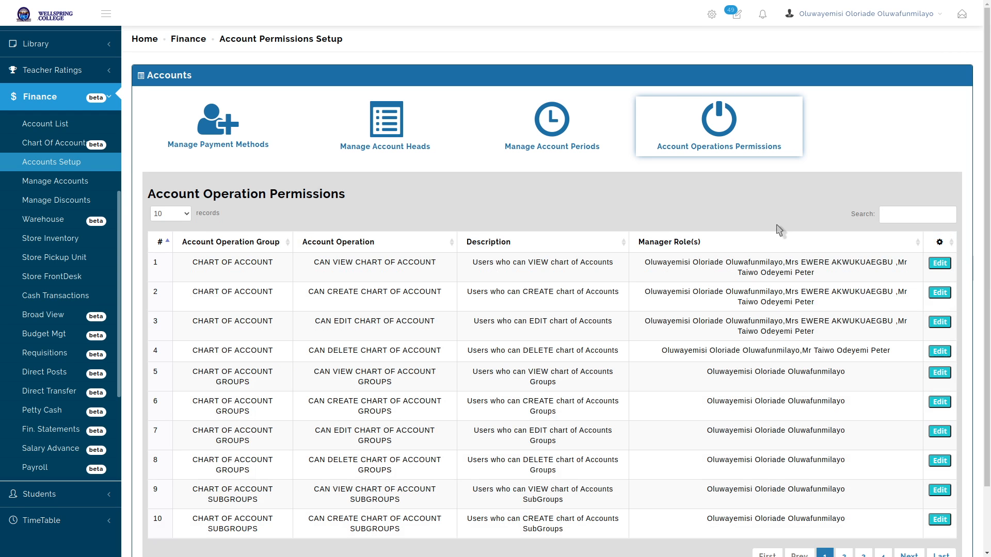
{"action": "left_click", "coordinate": [916, 213]}
{"action": "type", "text": "typ"}
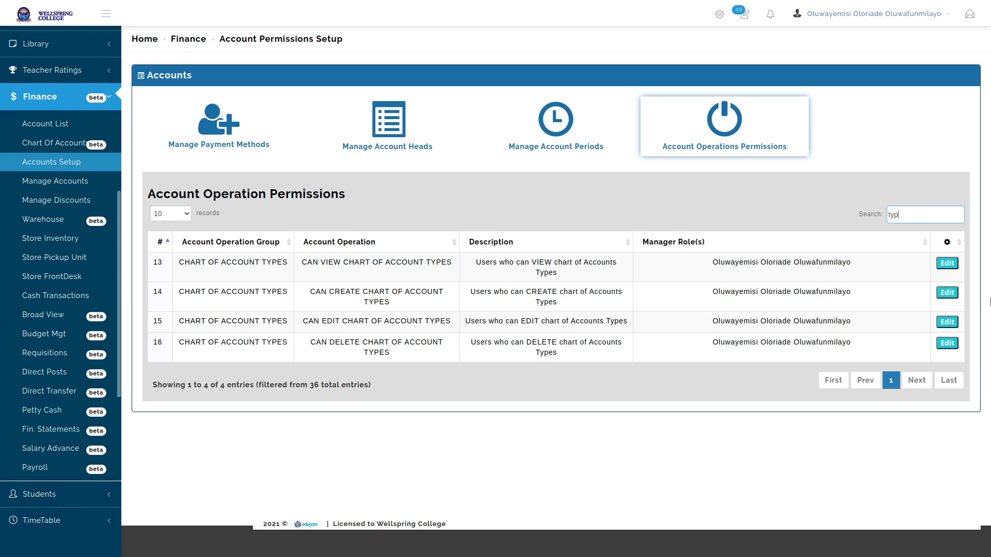
{"action": "left_click", "coordinate": [947, 263]}
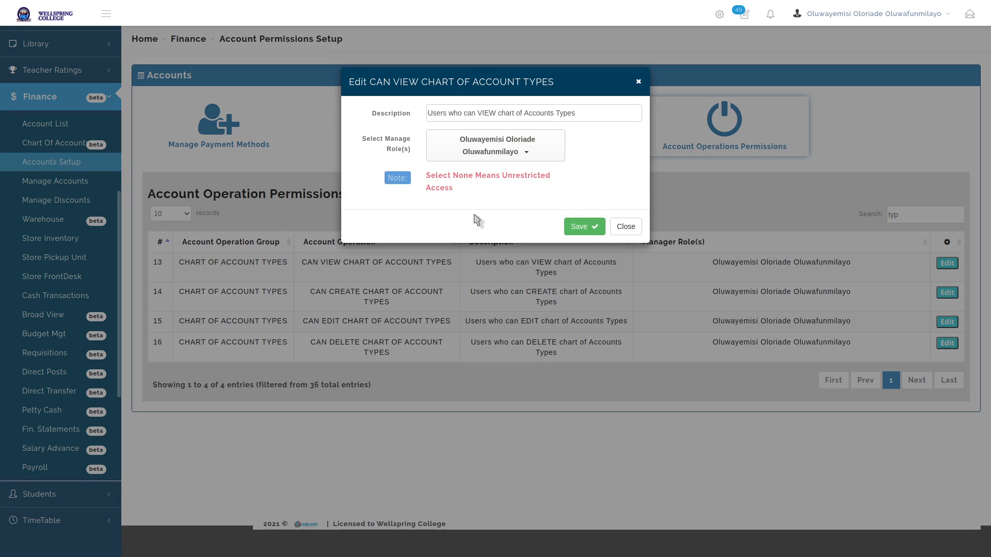
Add one more staff manager to CAN VIEW CHART OF ACCOUNT TYPES and save
{"action": "left_click", "coordinate": [478, 150]}
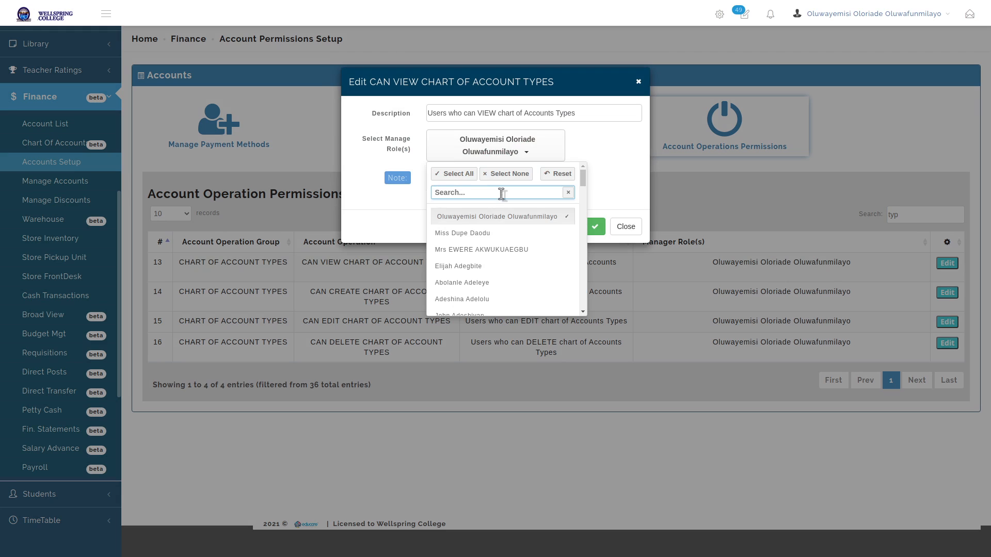
{"action": "type", "text": "pet"}
{"action": "left_click", "coordinate": [489, 233]}
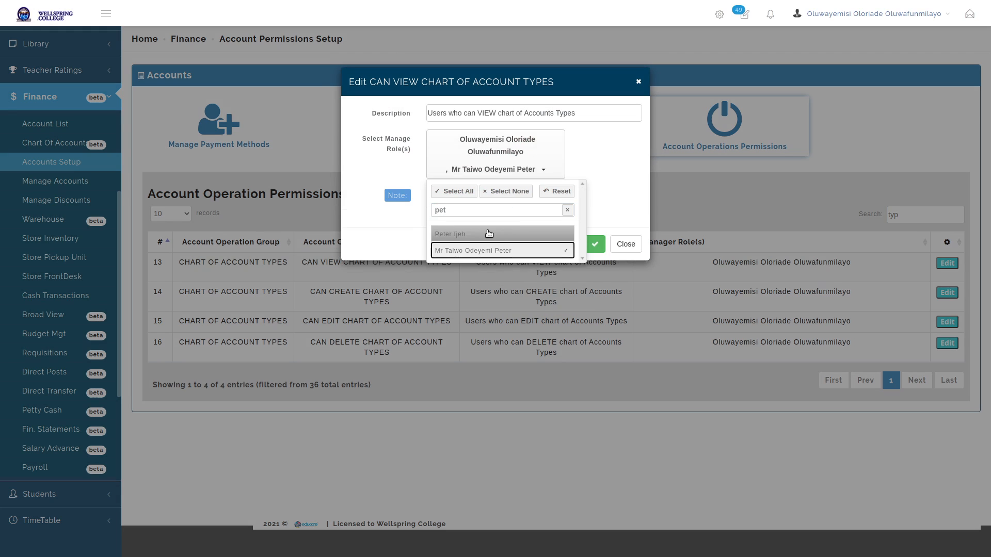
{"action": "left_click", "coordinate": [619, 215]}
{"action": "left_click", "coordinate": [589, 247]}
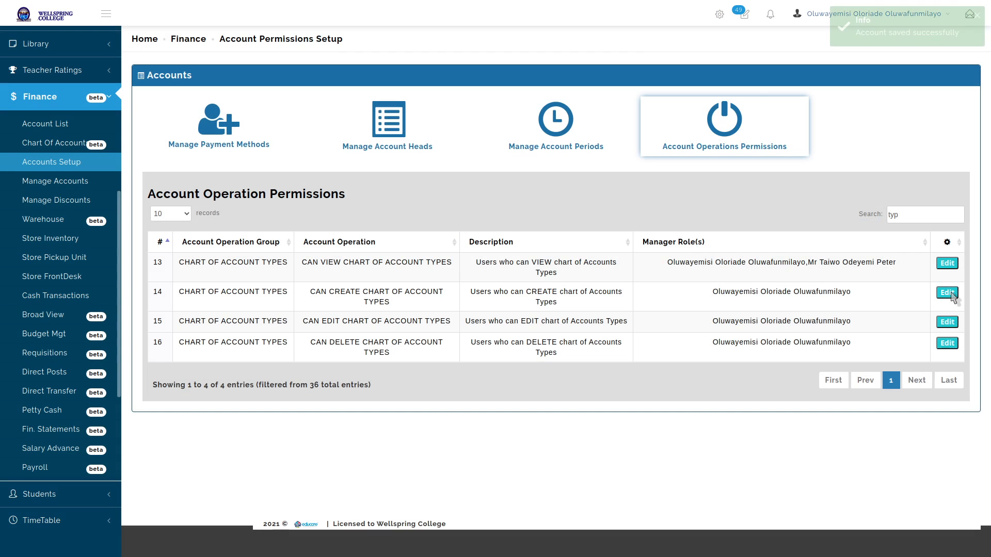
Add a staff manager to CAN CREATE CHART OF ACCOUNT TYPES and save
{"action": "left_click", "coordinate": [947, 293]}
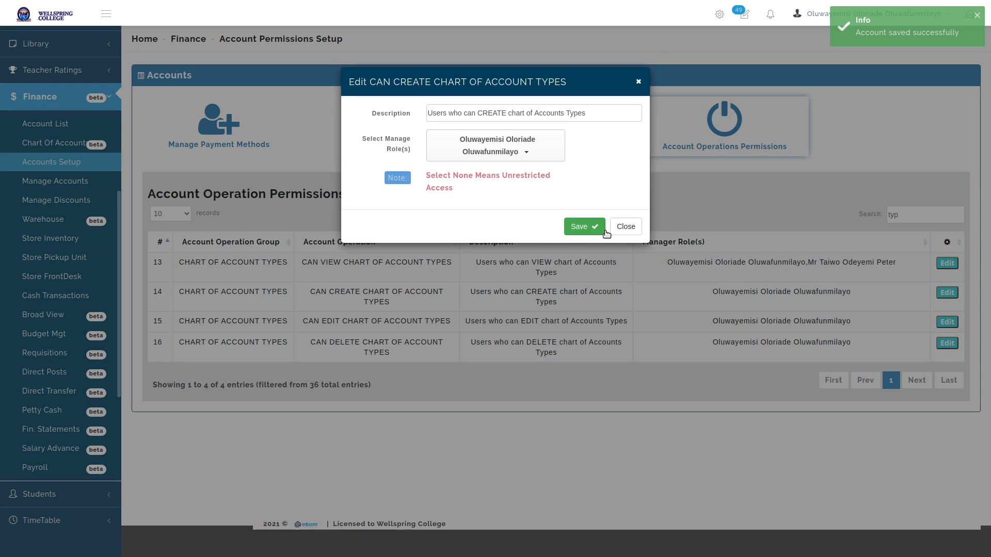
{"action": "left_click", "coordinate": [496, 155]}
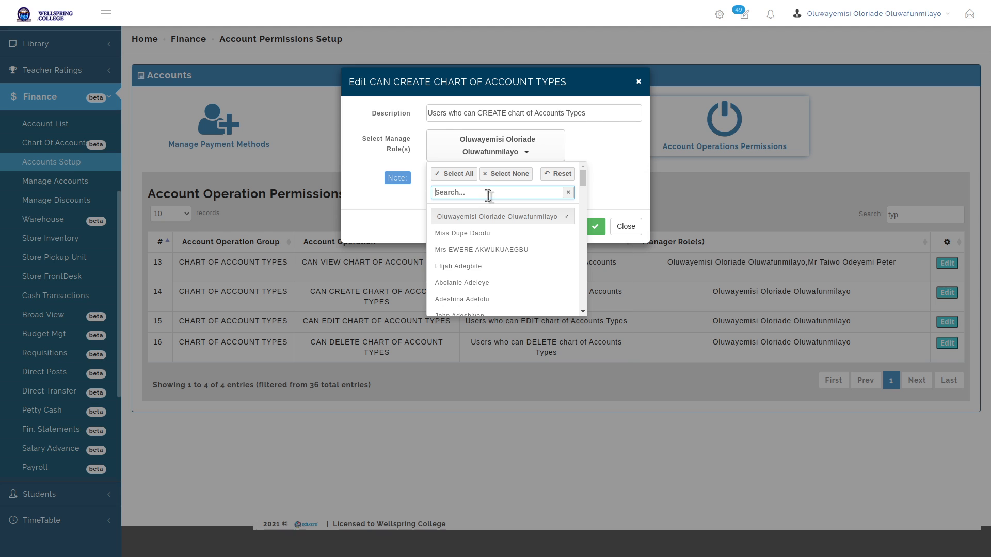
{"action": "type", "text": "ewe"}
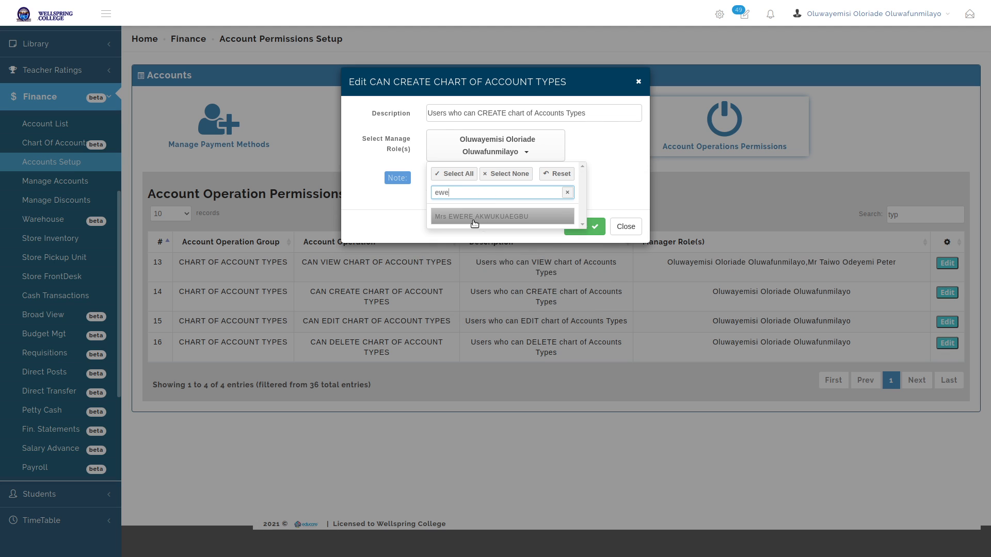
{"action": "left_click", "coordinate": [472, 216]}
{"action": "left_click", "coordinate": [611, 200]}
{"action": "left_click", "coordinate": [588, 240]}
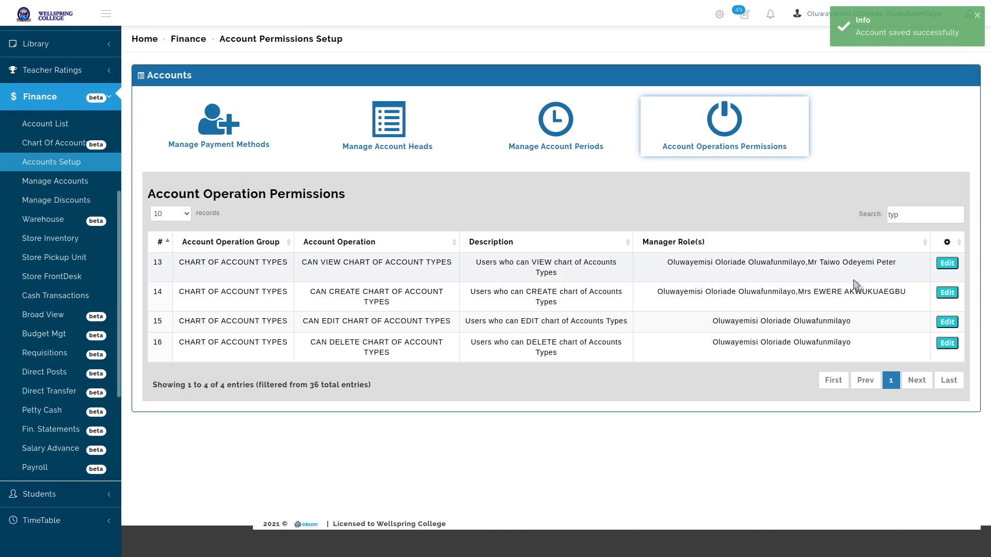
Add a second staff manager to CAN CREATE CHART OF ACCOUNT TYPES, giving it three roles
{"action": "left_click", "coordinate": [946, 293]}
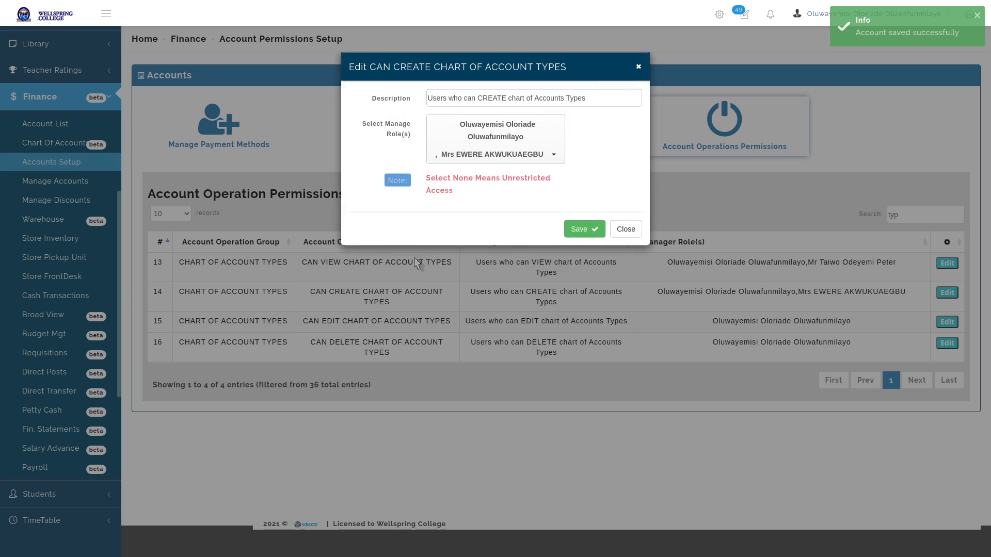
{"action": "left_click", "coordinate": [469, 173]}
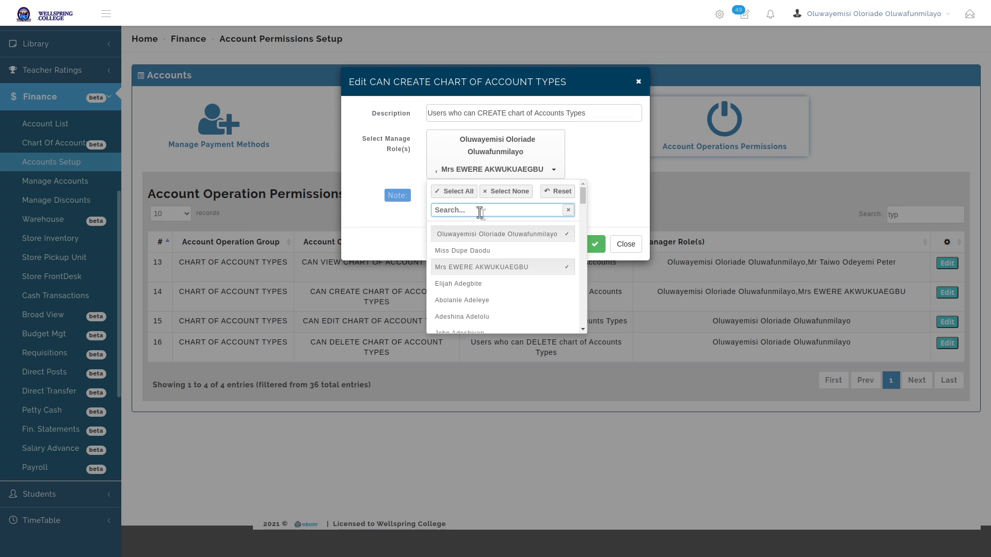
{"action": "type", "text": "peter"}
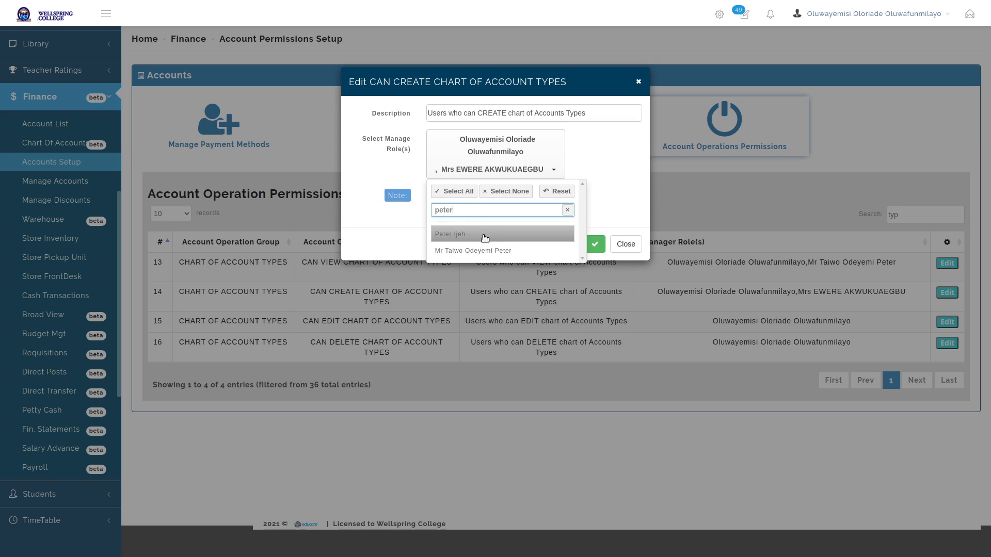
{"action": "left_click", "coordinate": [473, 250]}
{"action": "left_click", "coordinate": [623, 164]}
{"action": "left_click", "coordinate": [588, 262]}
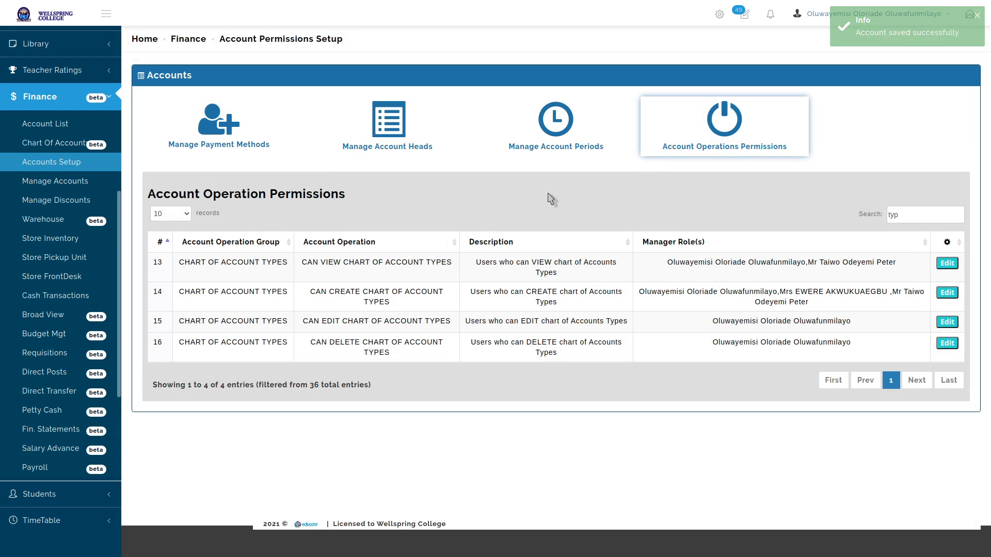
{"action": "key", "text": "alt+Tab"}
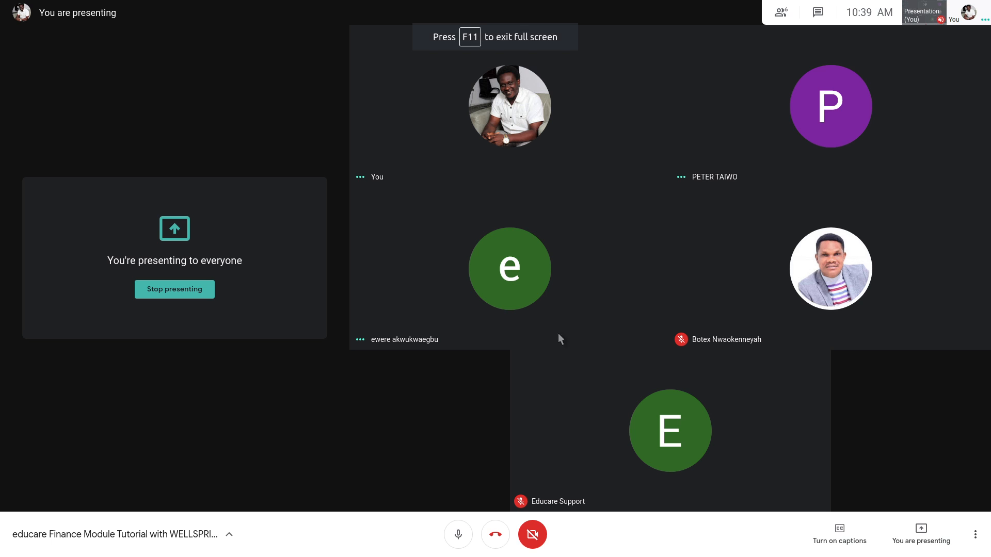
Stop presenting in Google Meet and take the call window out of full screen
{"action": "left_click", "coordinate": [921, 537]}
{"action": "left_click", "coordinate": [925, 487]}
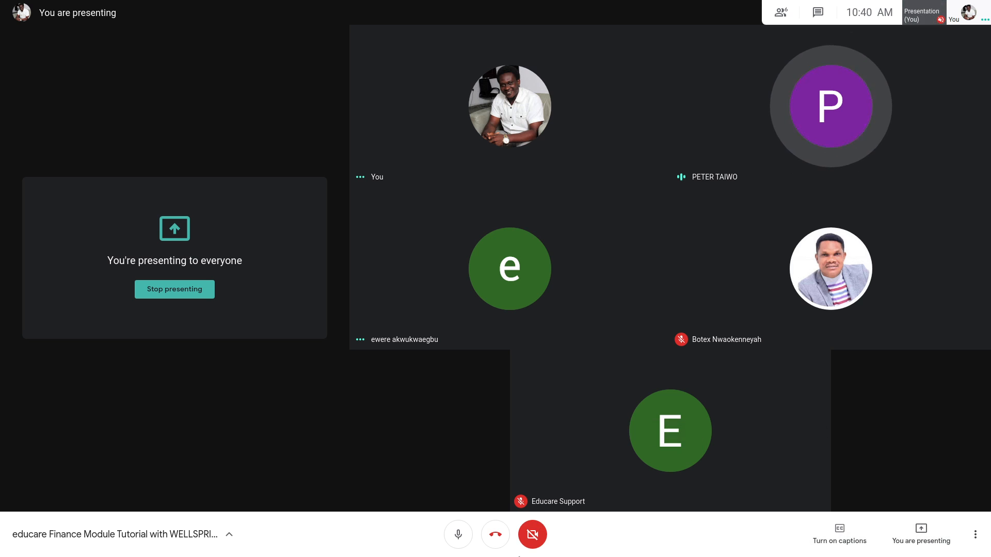
{"action": "key", "text": "alt+Tab"}
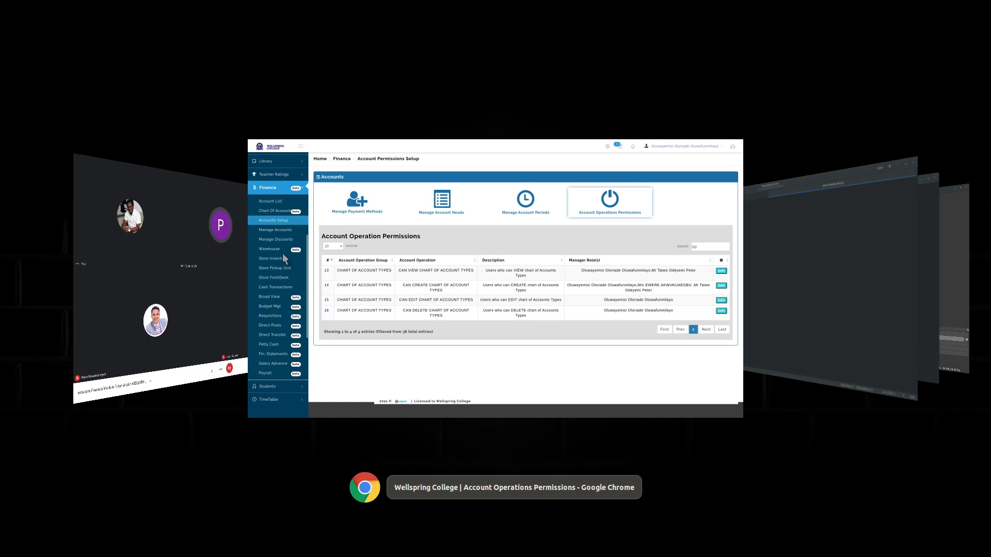
{"action": "key", "text": "alt+Tab"}
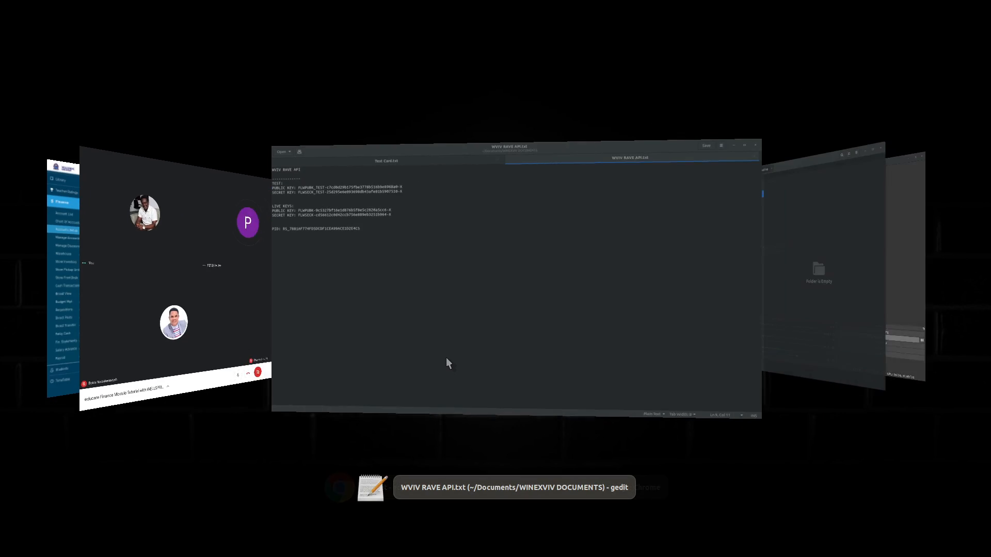
{"action": "key", "text": "alt+Tab"}
{"action": "key", "text": "alt+Tab"}
{"action": "key", "text": "alt+Tab"}
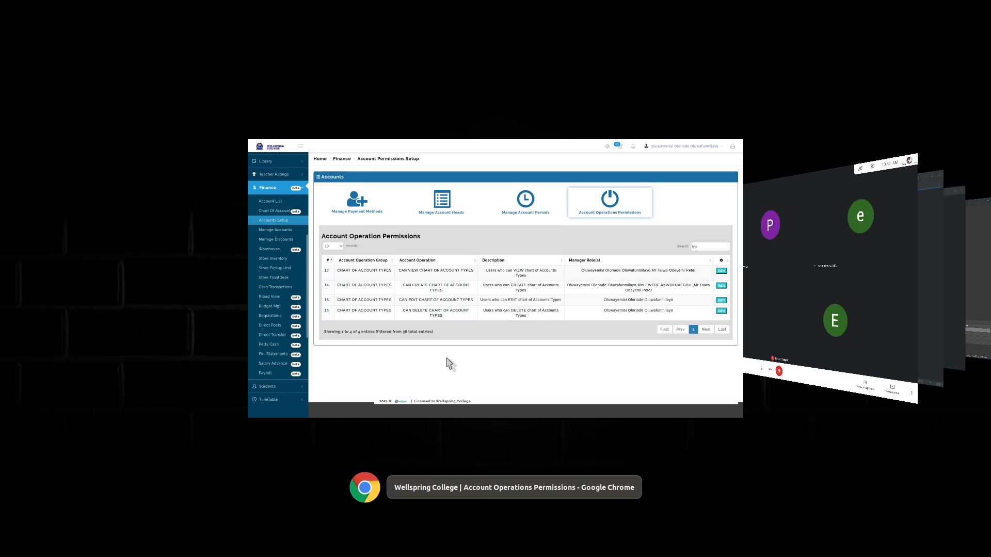
{"action": "key", "text": "alt+Tab"}
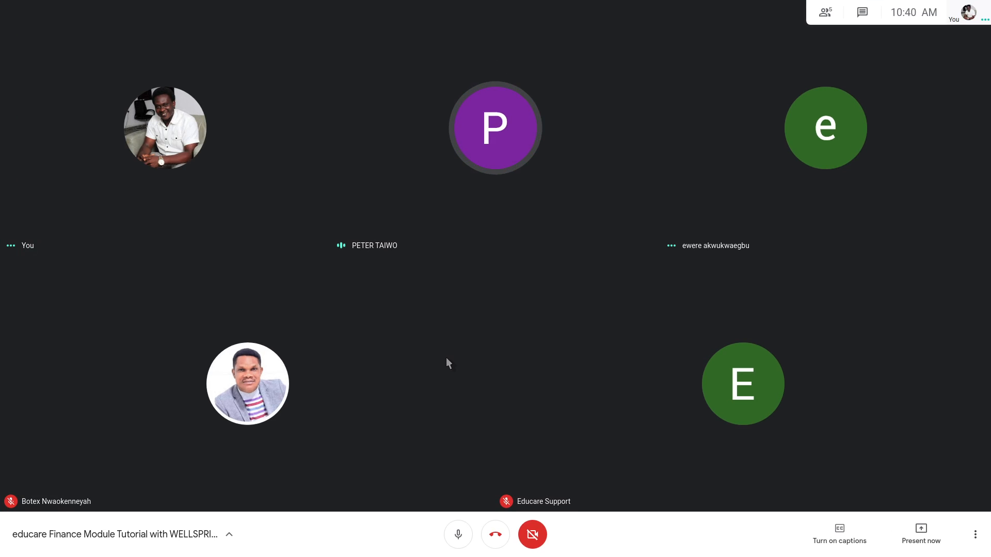
{"action": "key", "text": "F11"}
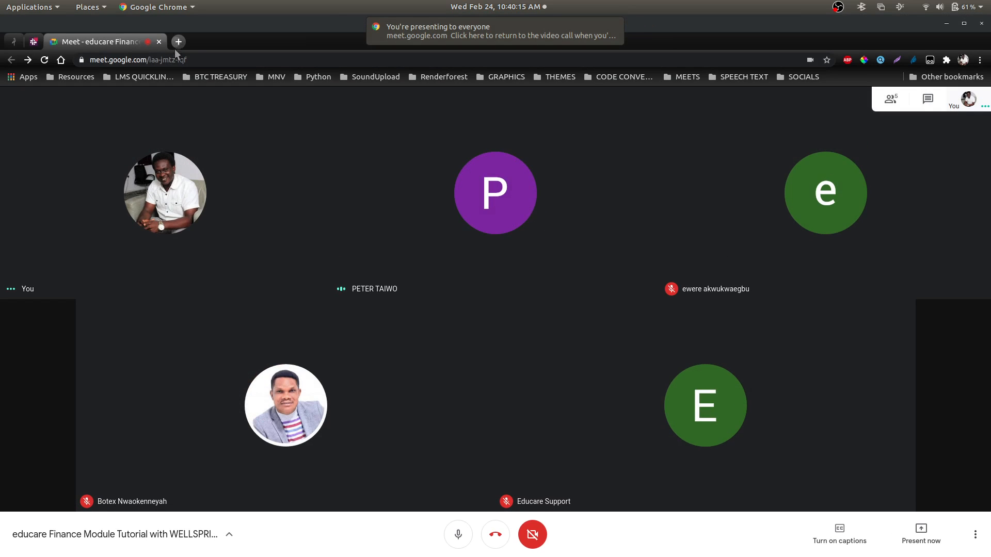
Open the BSS1 PHPMYADMIN bookmark in a new tab and log in with saved credentials
{"action": "left_click", "coordinate": [178, 42]}
{"action": "left_click", "coordinate": [150, 76]}
{"action": "mouse_move", "coordinate": [232, 104]}
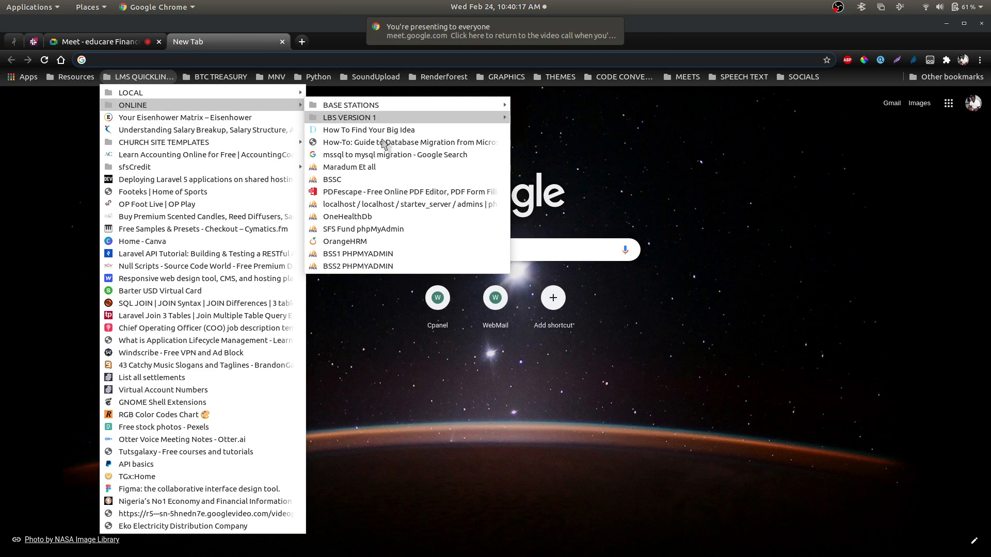
{"action": "left_click", "coordinate": [407, 254]}
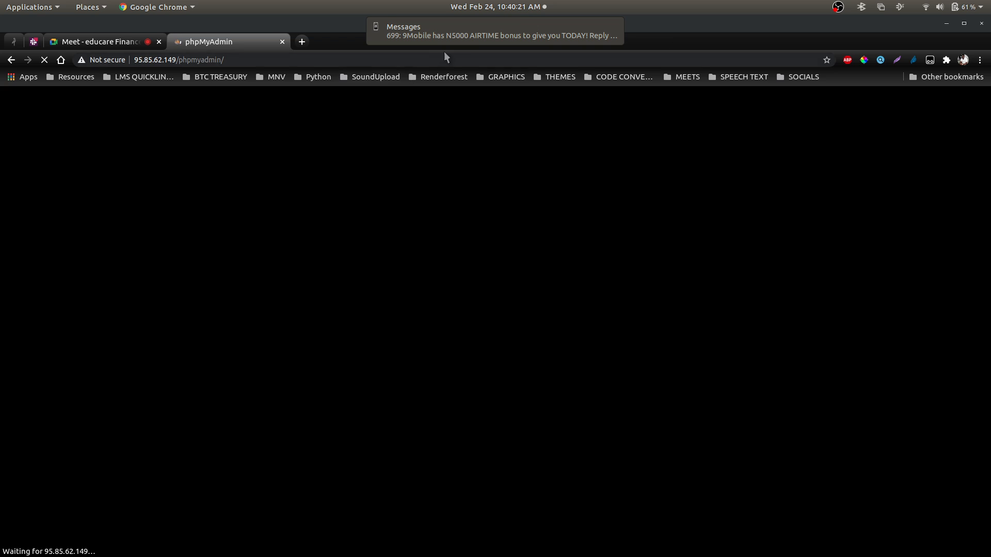
{"action": "mouse_move", "coordinate": [498, 23]}
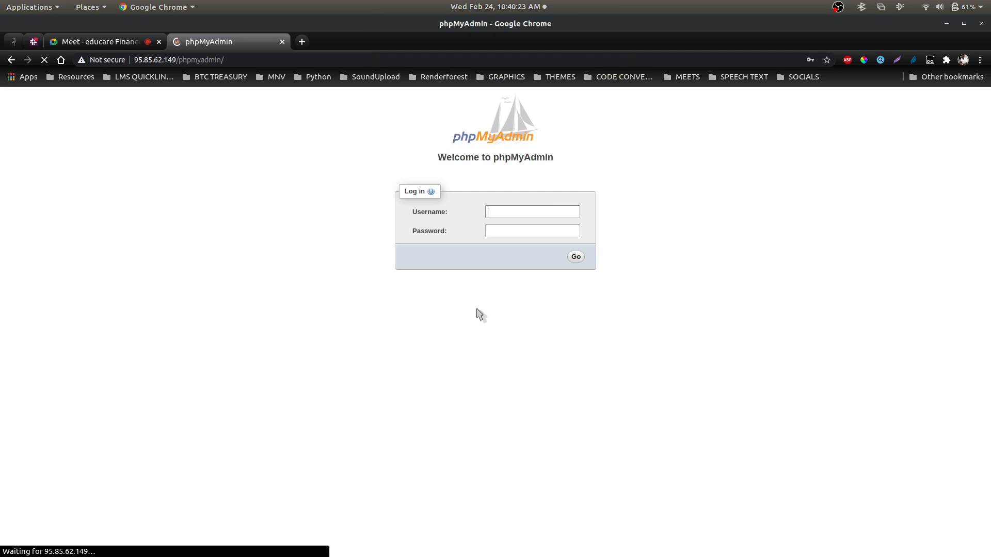
{"action": "left_click", "coordinate": [537, 213]}
{"action": "left_click", "coordinate": [538, 235]}
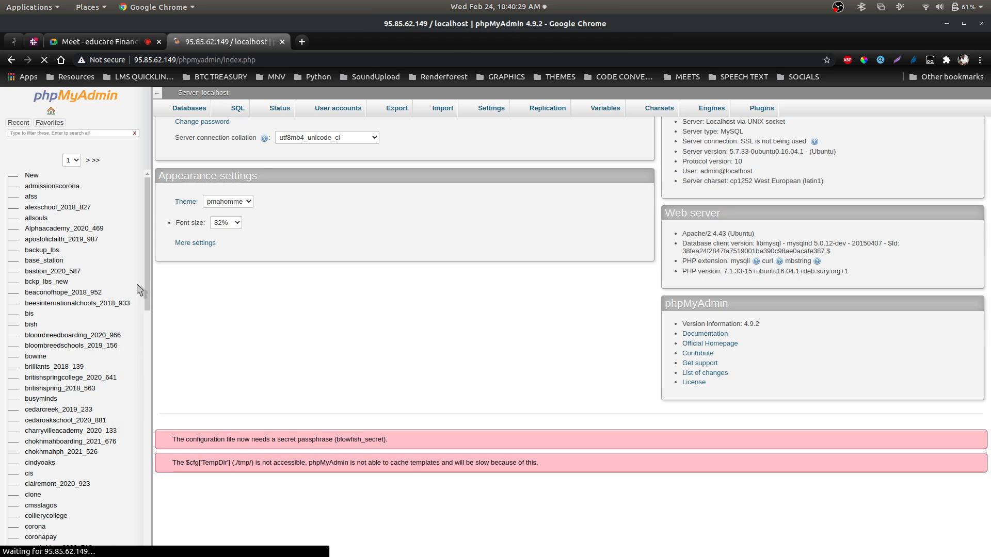
Filter the database list by 'well' to show only wellspringcollege_2021_489
{"action": "left_click", "coordinate": [90, 132]}
{"action": "double_click", "coordinate": [89, 132]}
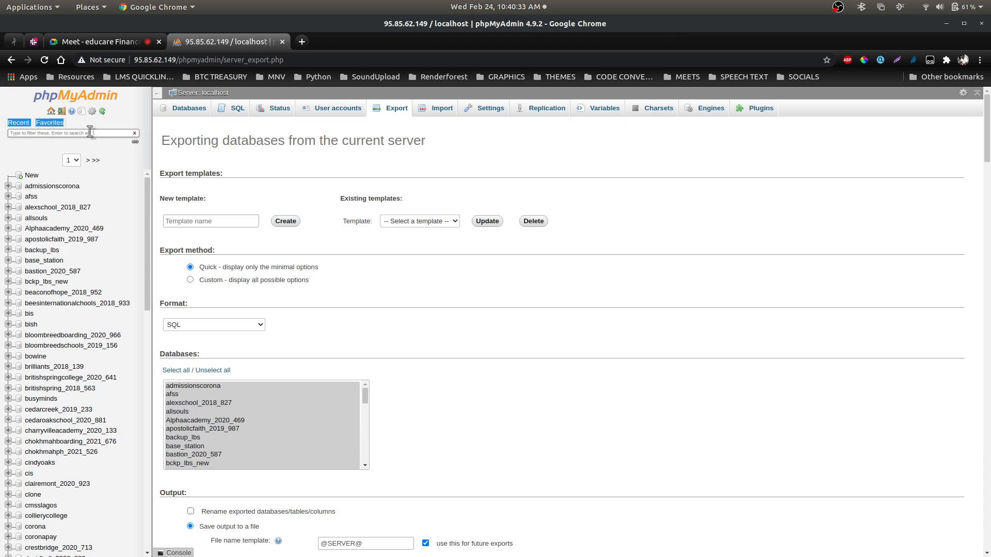
{"action": "key", "text": "s"}
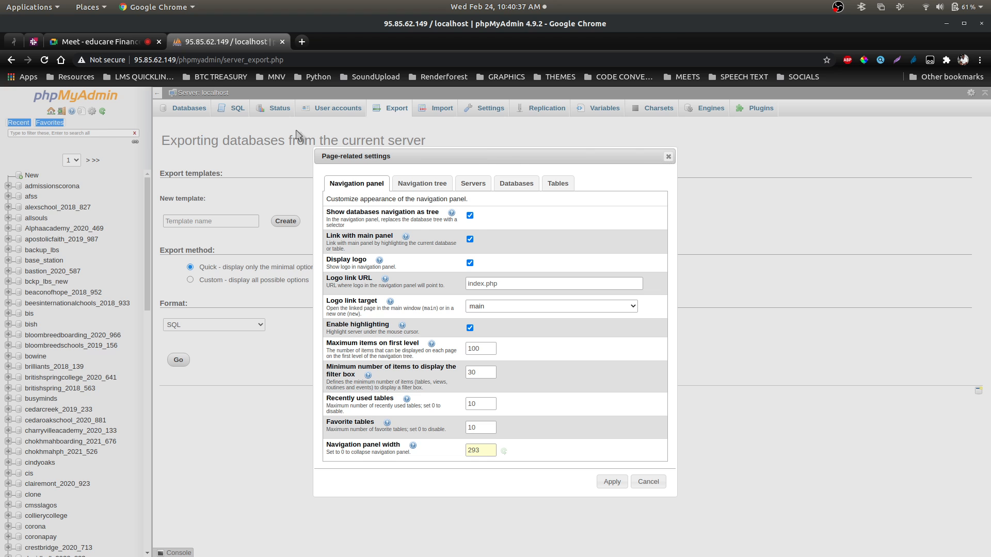
{"action": "left_click", "coordinate": [668, 156]}
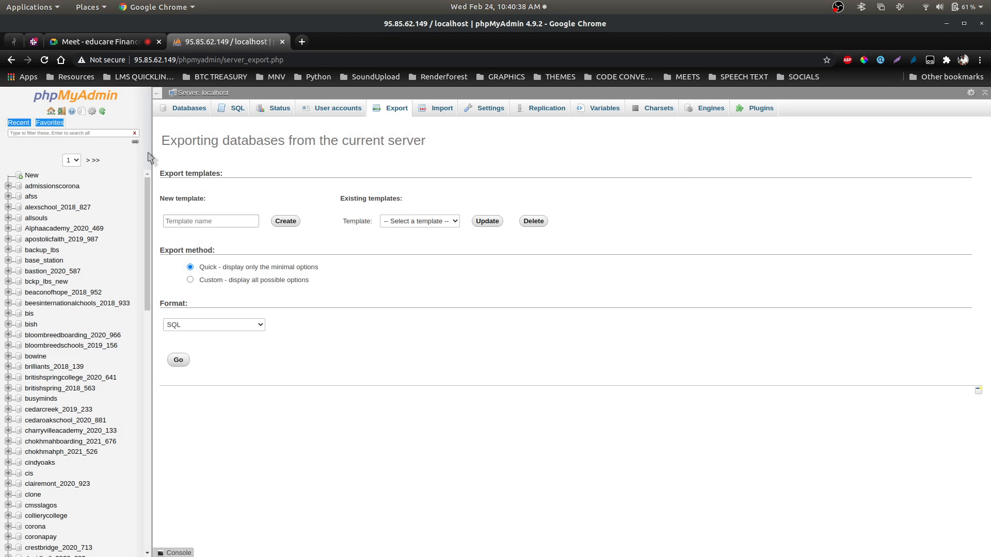
{"action": "left_click", "coordinate": [68, 134]}
{"action": "type", "text": "wells"}
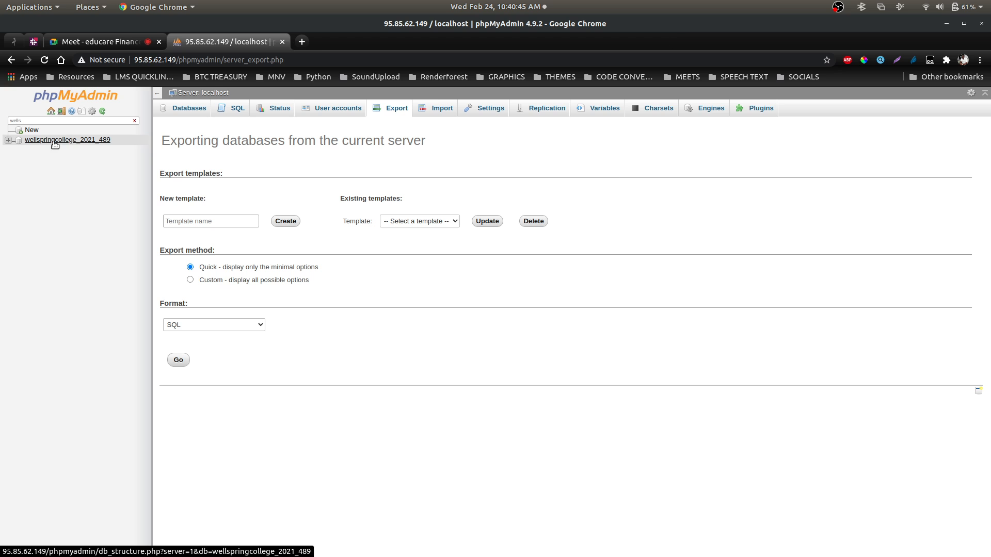
Filter wellspringcollege_2021_489 tables by 'settin' and open account_settings in a new tab
{"action": "left_click", "coordinate": [53, 140]}
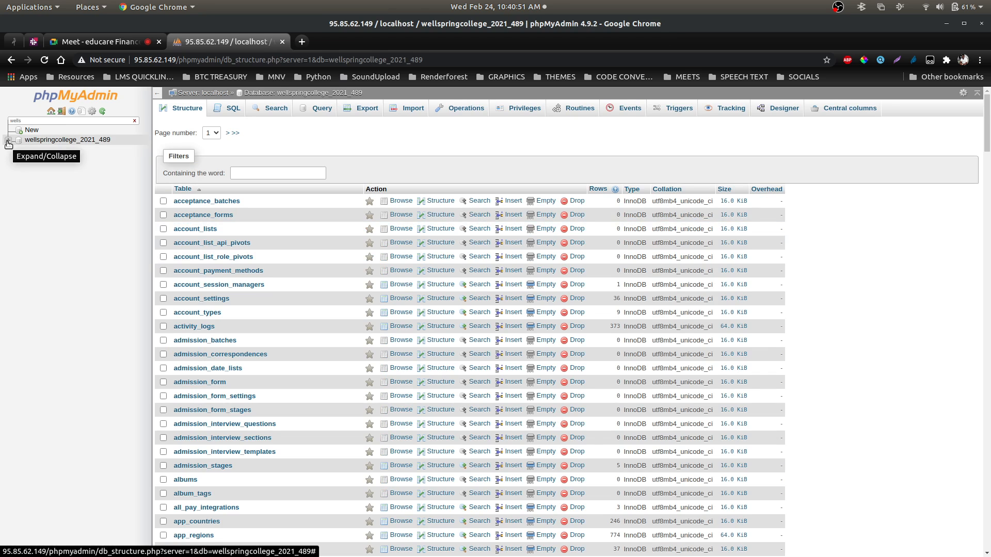
{"action": "left_click", "coordinate": [8, 141]}
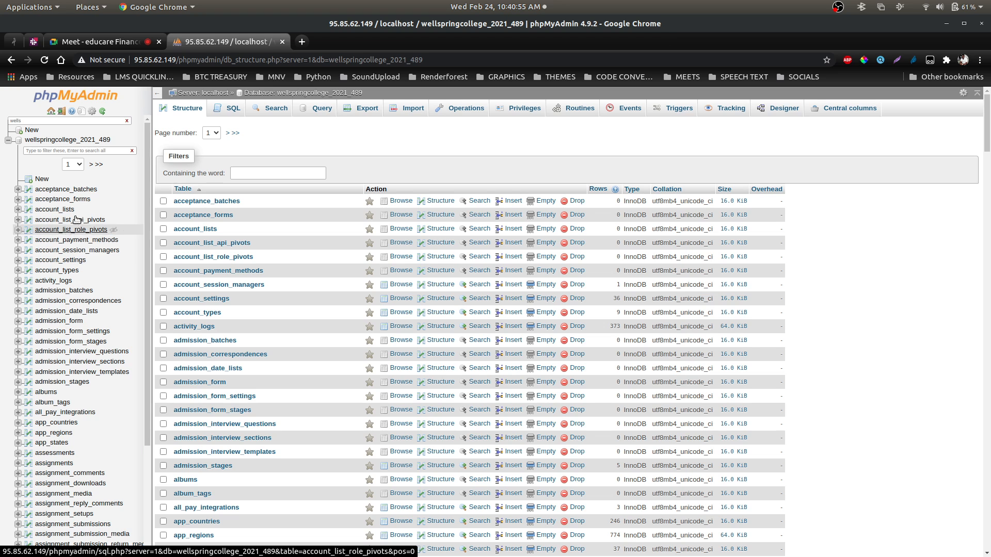
{"action": "left_click", "coordinate": [85, 151]}
{"action": "type", "text": "settin"}
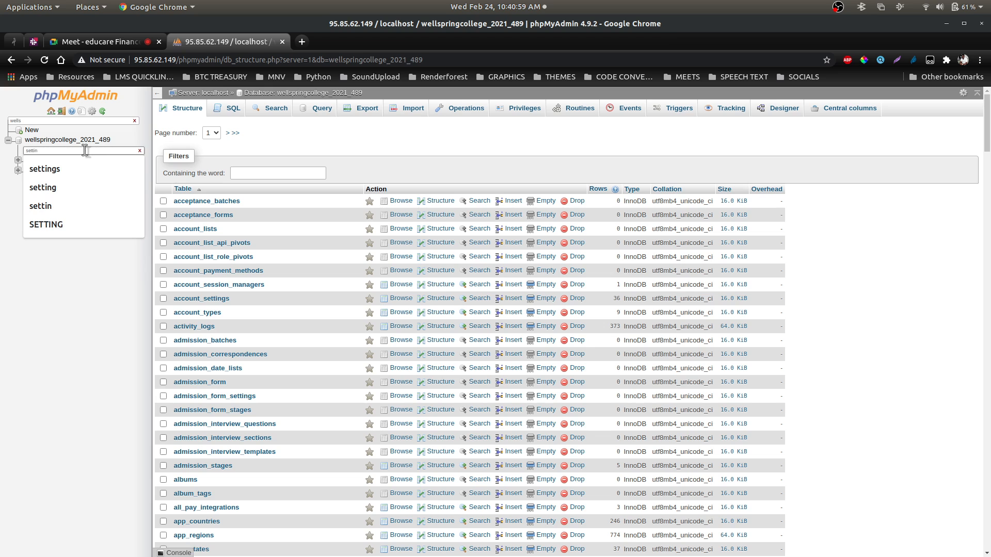
{"action": "key", "text": "Return"}
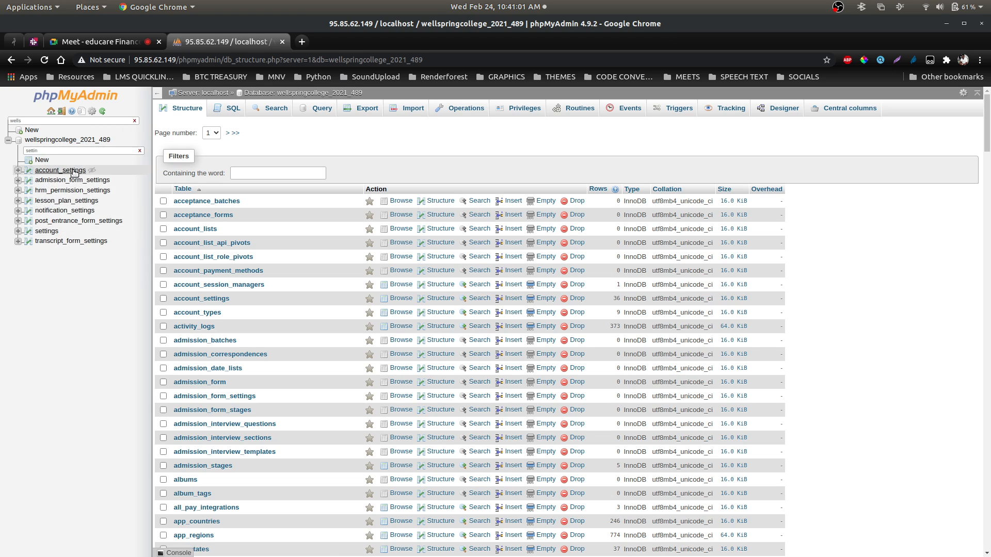
{"action": "right_click", "coordinate": [74, 172]}
{"action": "left_click", "coordinate": [106, 181]}
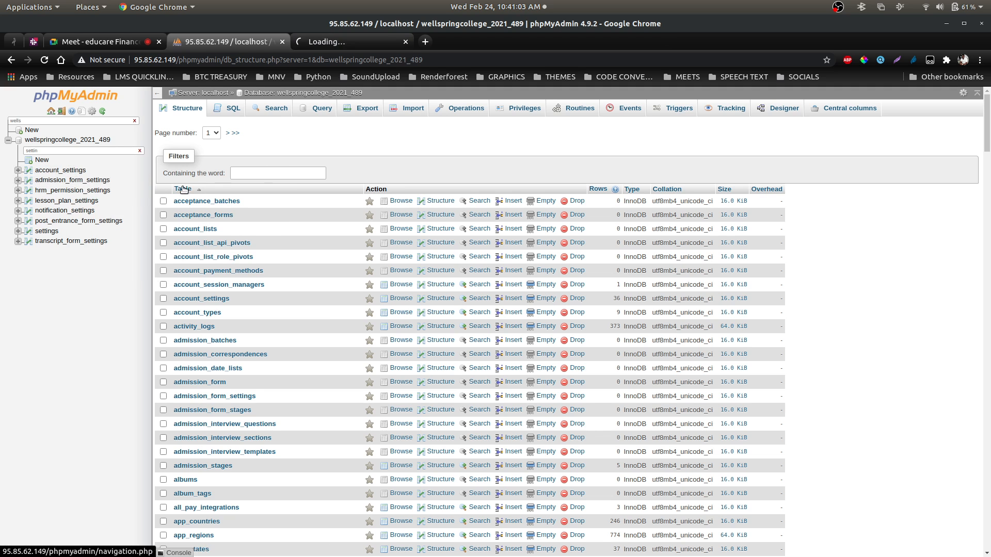
{"action": "left_click", "coordinate": [327, 43]}
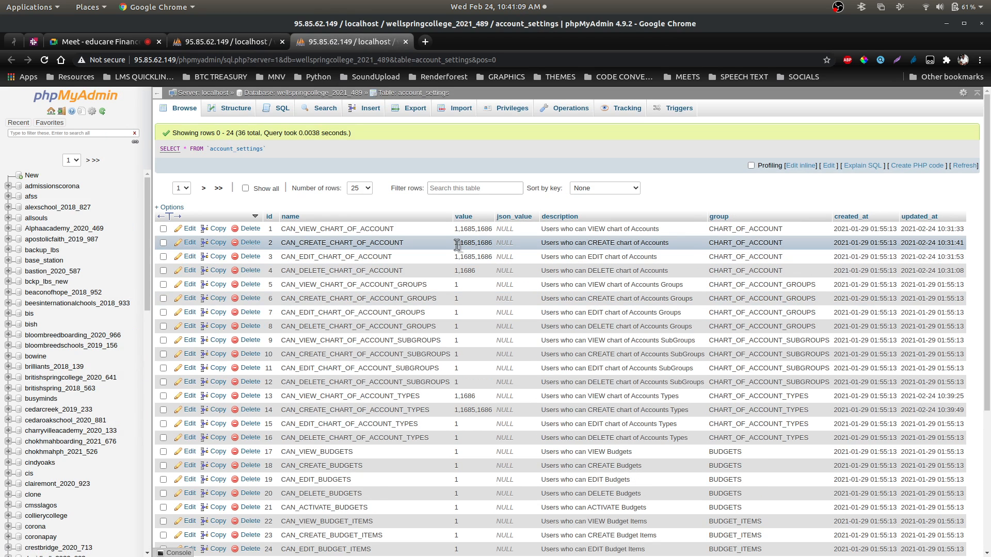
Copy the 1,1685,1686 permission value from row 2 of account_settings
{"action": "left_click_drag", "start_coordinate": [455, 245], "coordinate": [486, 247]}
{"action": "right_click", "coordinate": [473, 240]}
{"action": "left_click", "coordinate": [508, 249]}
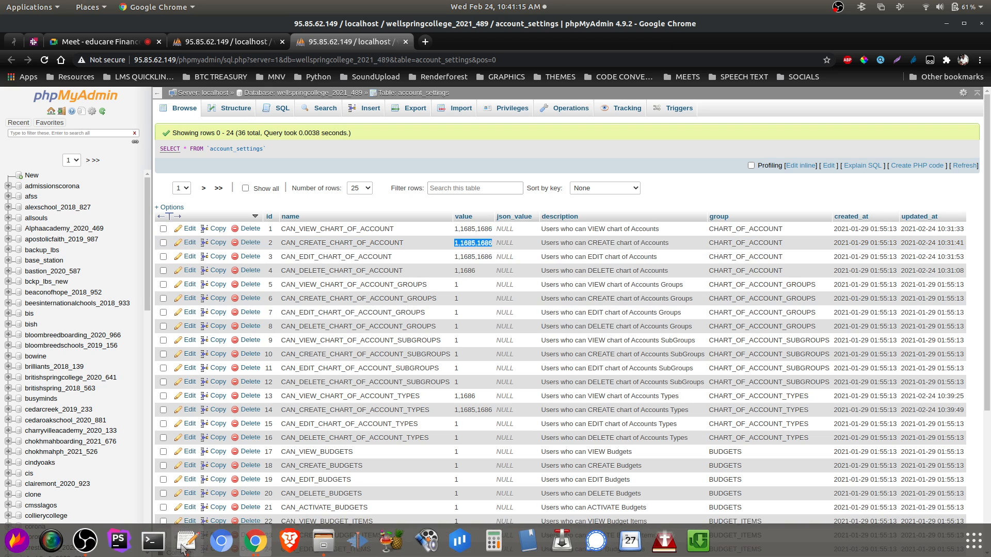
Run update account_settings set value="1,1685,1686" in the SQL console, updating 32 rows
{"action": "left_click", "coordinate": [178, 553]}
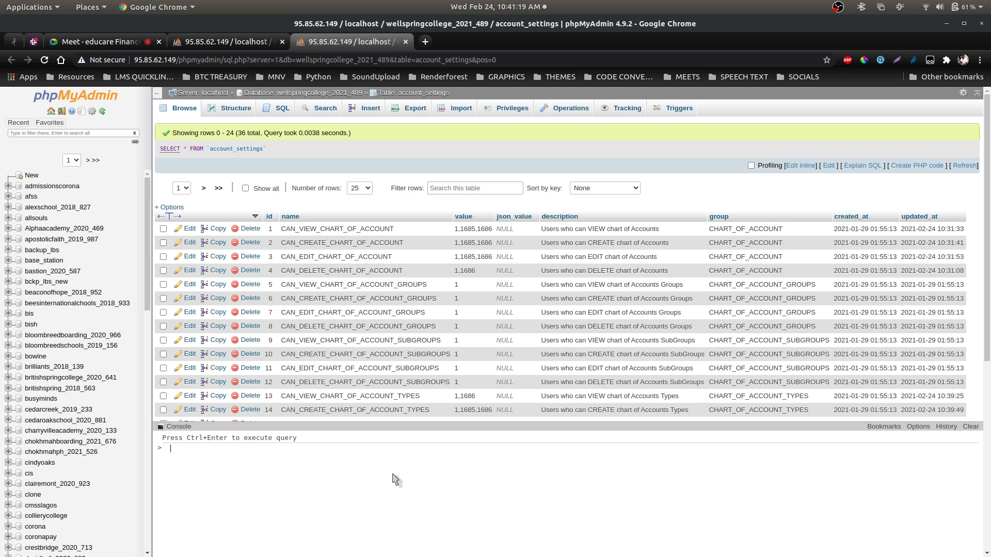
{"action": "type", "text": "update ac"}
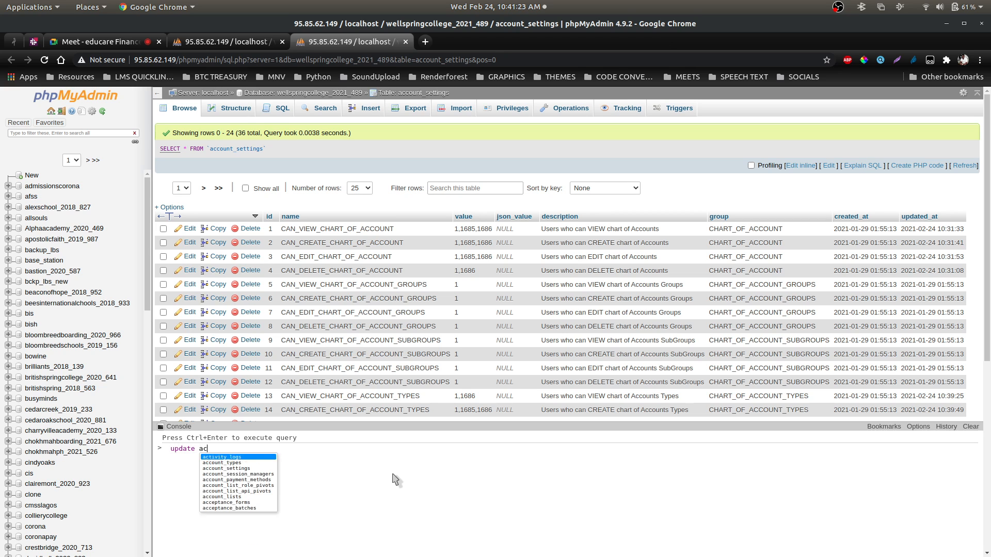
{"action": "type", "text": "count"}
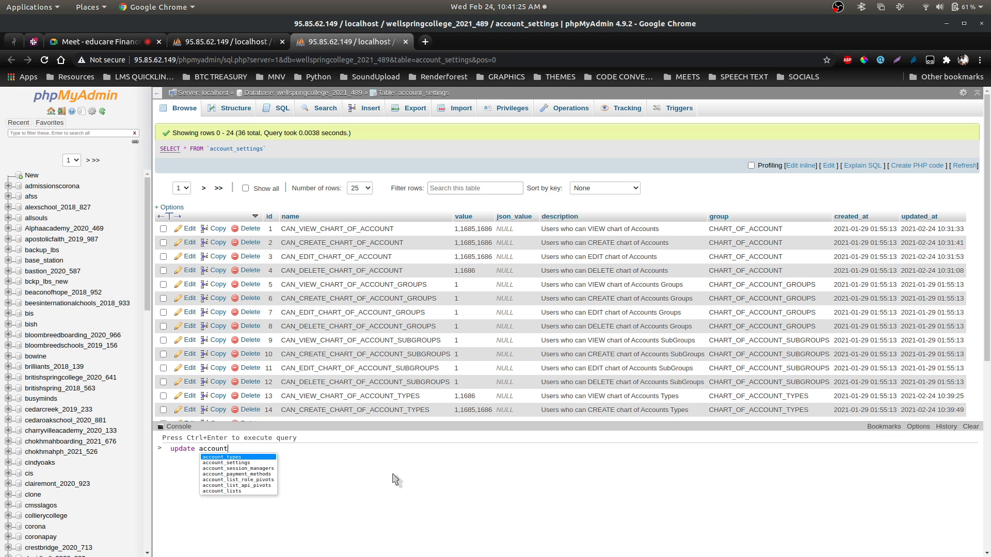
{"action": "type", "text": "_settings set "}
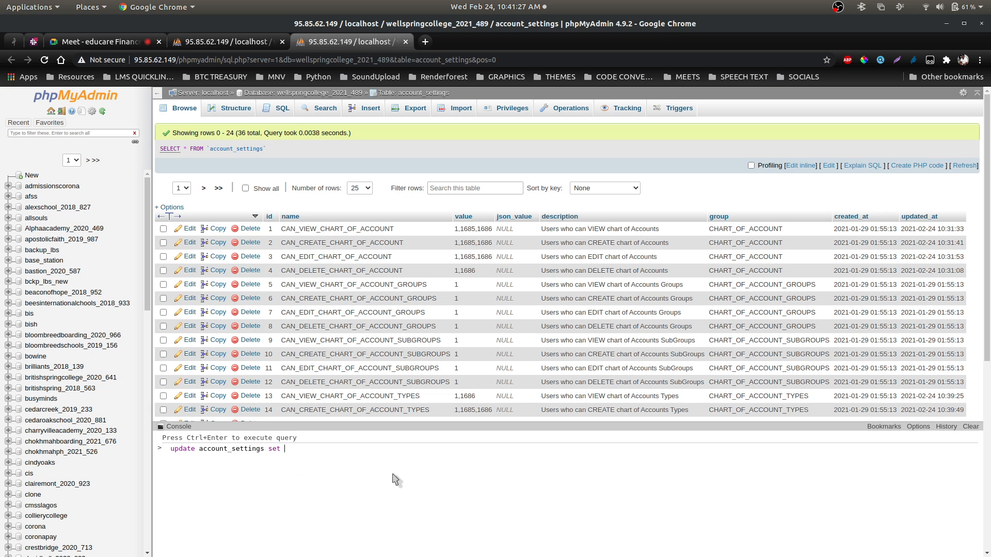
{"action": "type", "text": "value=\"1,1685,1686"}
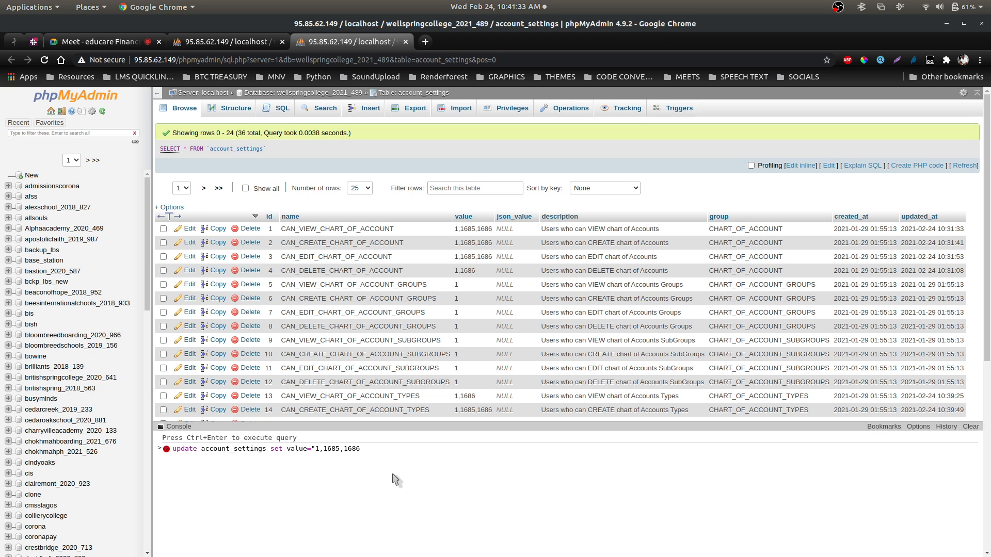
{"action": "type", "text": "\" where 1;"}
{"action": "key", "text": "ctrl+Return"}
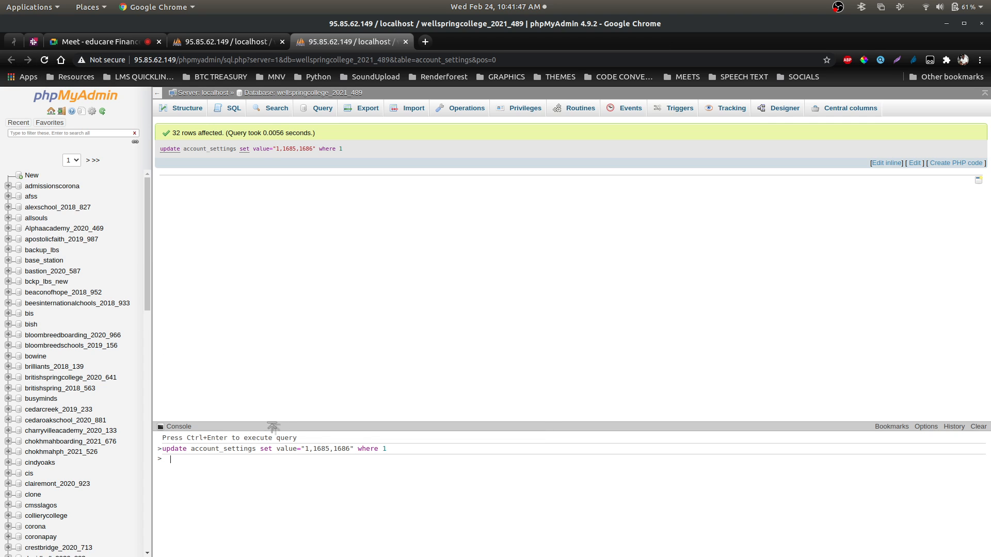
{"action": "left_click", "coordinate": [118, 43]}
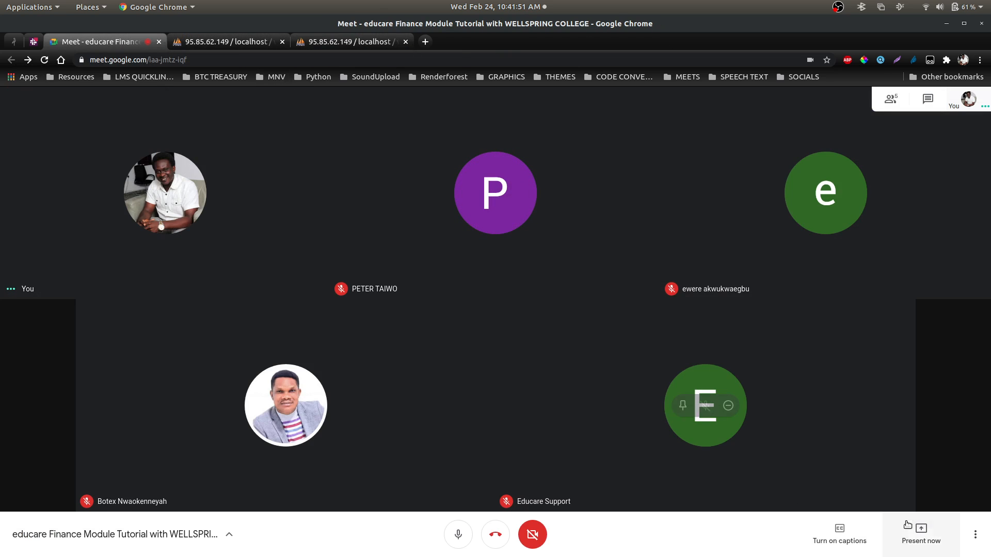
Present the entire screen to the Meet call, showing educare's Account Operation Permissions page
{"action": "mouse_move", "coordinate": [843, 556]}
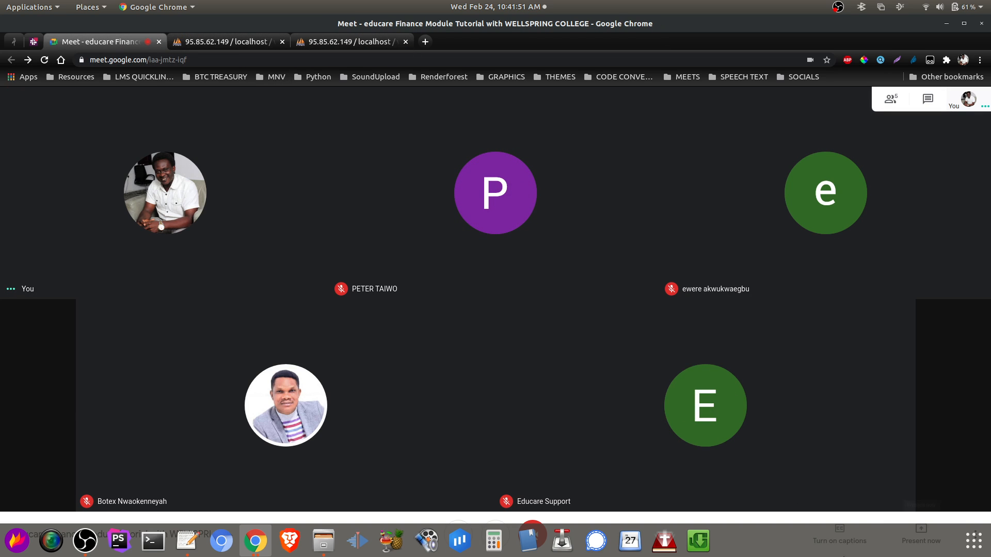
{"action": "left_click", "coordinate": [255, 541]}
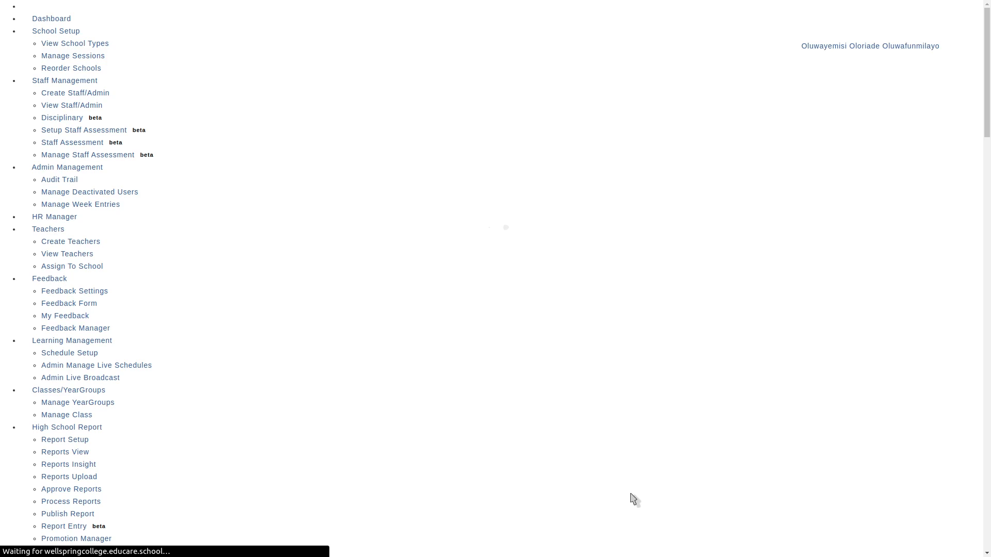
{"action": "key", "text": "alt+Tab"}
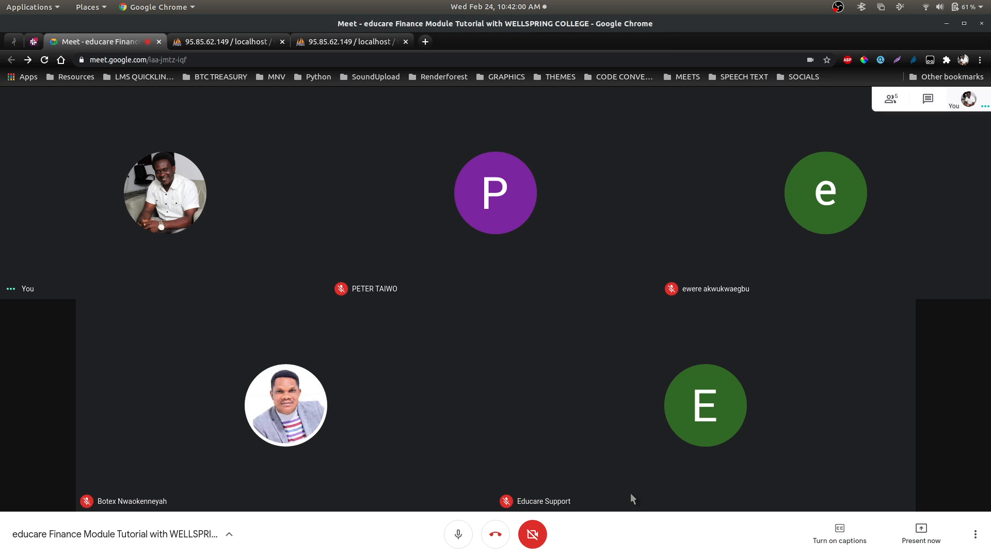
{"action": "left_click", "coordinate": [913, 542]}
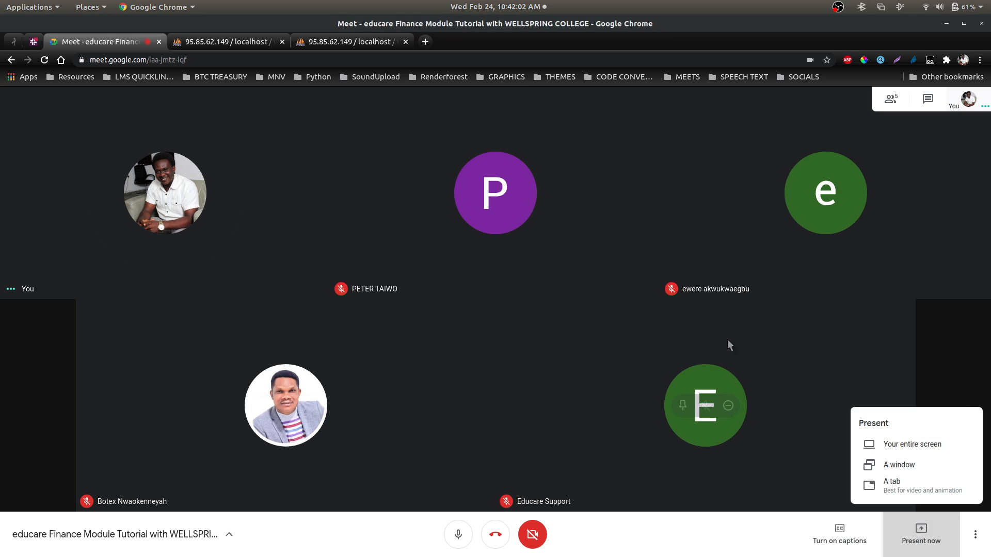
{"action": "left_click", "coordinate": [894, 441]}
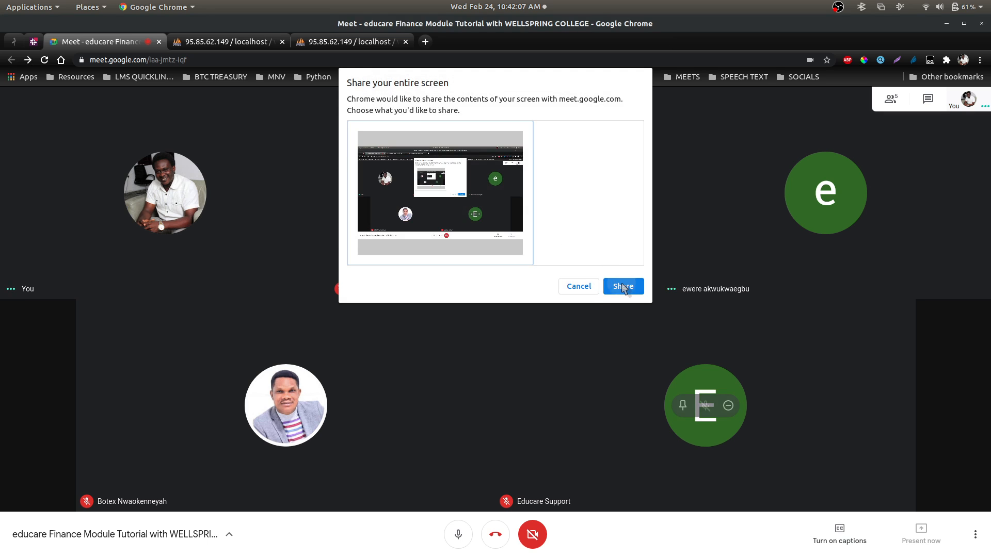
{"action": "left_click", "coordinate": [621, 285]}
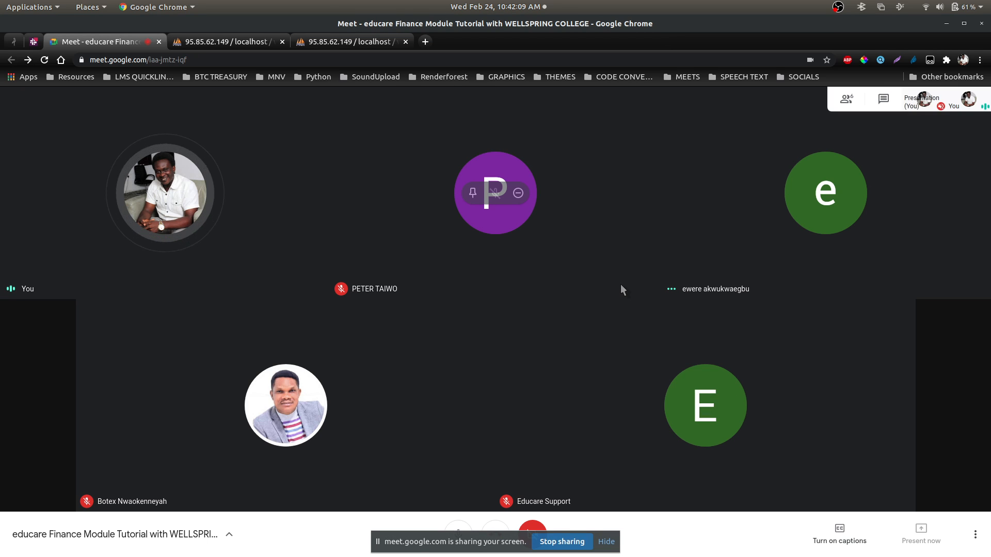
{"action": "key", "text": "alt+Tab"}
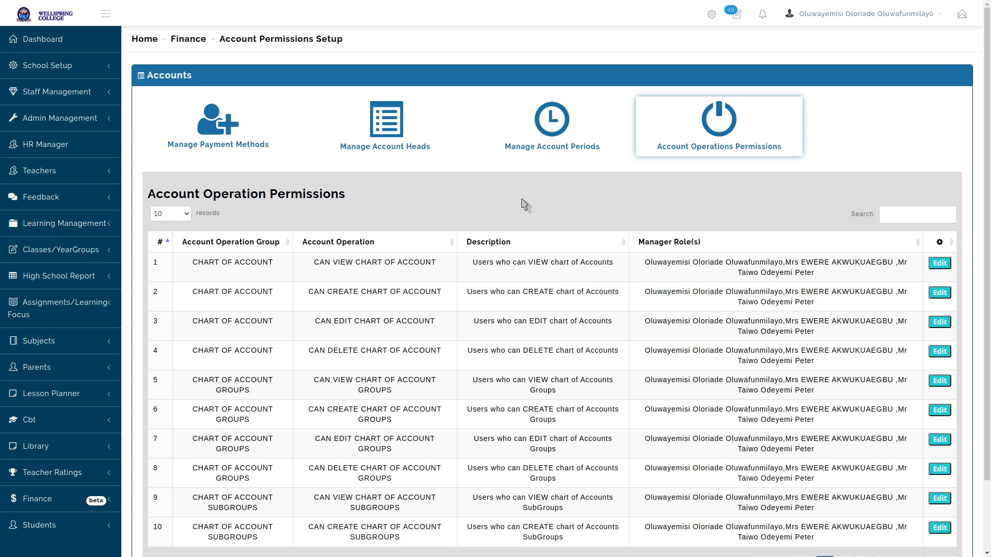
Go to Finance > Chart Of Accounts, listing accounts from Accounts Receivable (300) to Cash Receipt (1009)
{"action": "scroll", "coordinate": [572, 279], "scroll_direction": "down", "scroll_amount": 2}
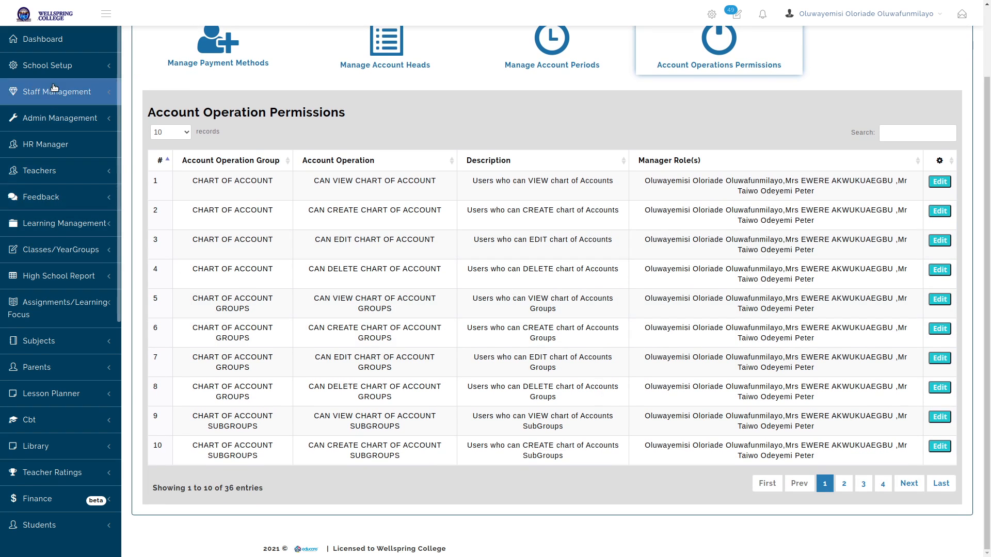
{"action": "scroll", "coordinate": [55, 88], "scroll_direction": "down", "scroll_amount": 5}
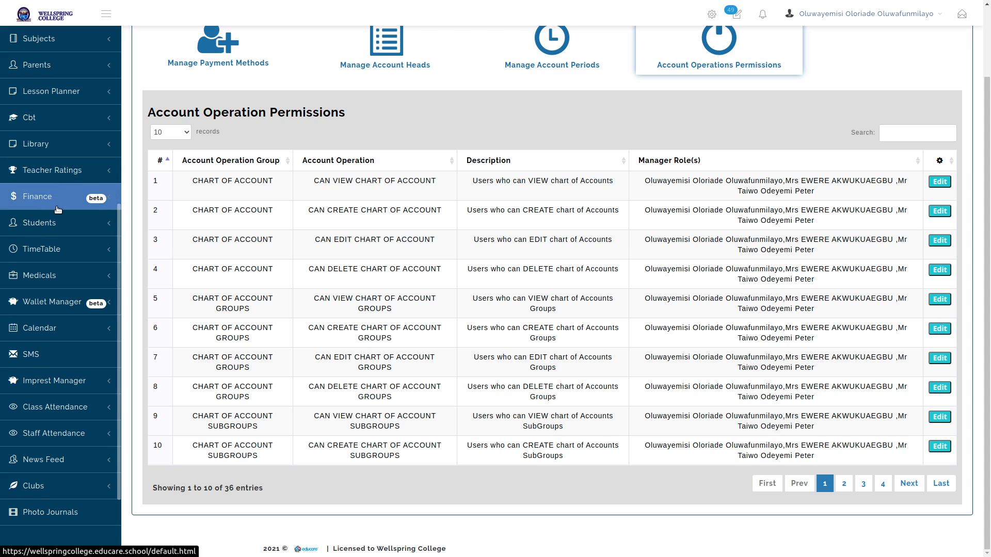
{"action": "left_click", "coordinate": [58, 208]}
{"action": "left_click", "coordinate": [55, 242]}
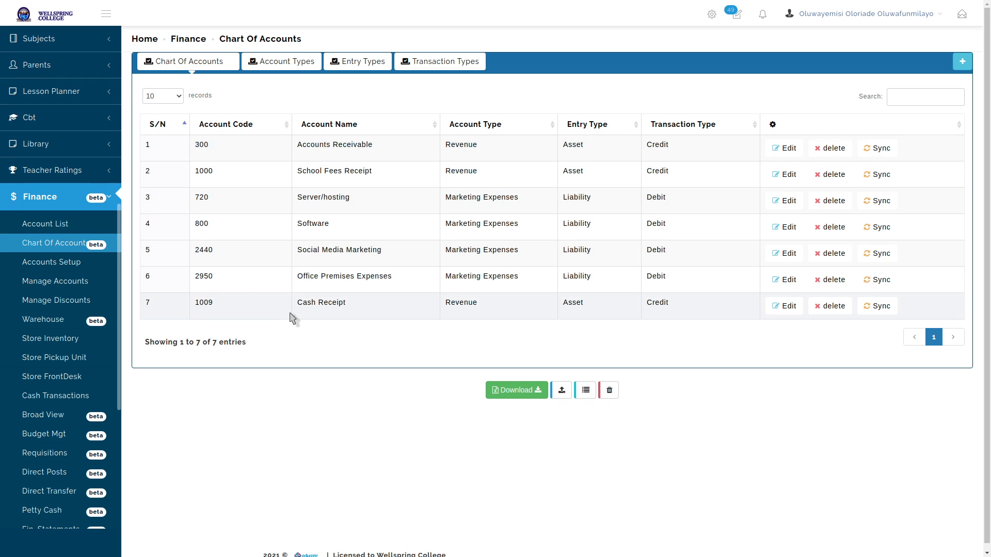
{"action": "left_click", "coordinate": [54, 265]}
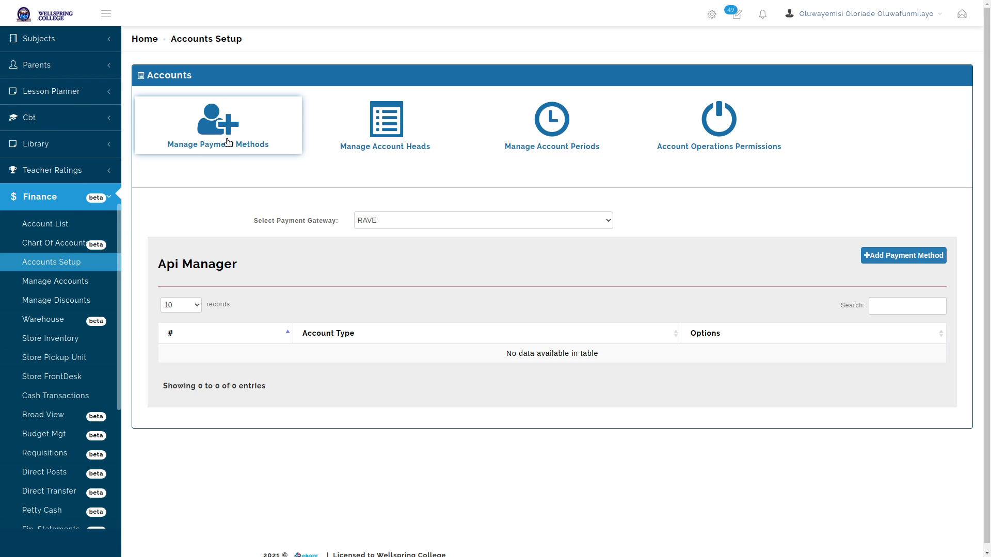
Check the Payment Gateway list and keep RAVE selected in Manage Payment Methods
{"action": "left_click", "coordinate": [394, 223]}
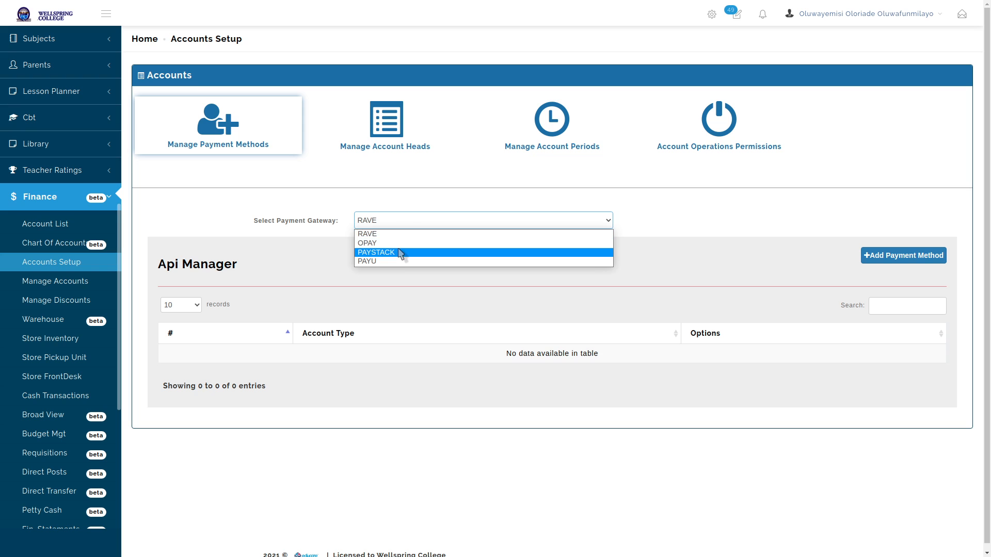
{"action": "left_click", "coordinate": [648, 216]}
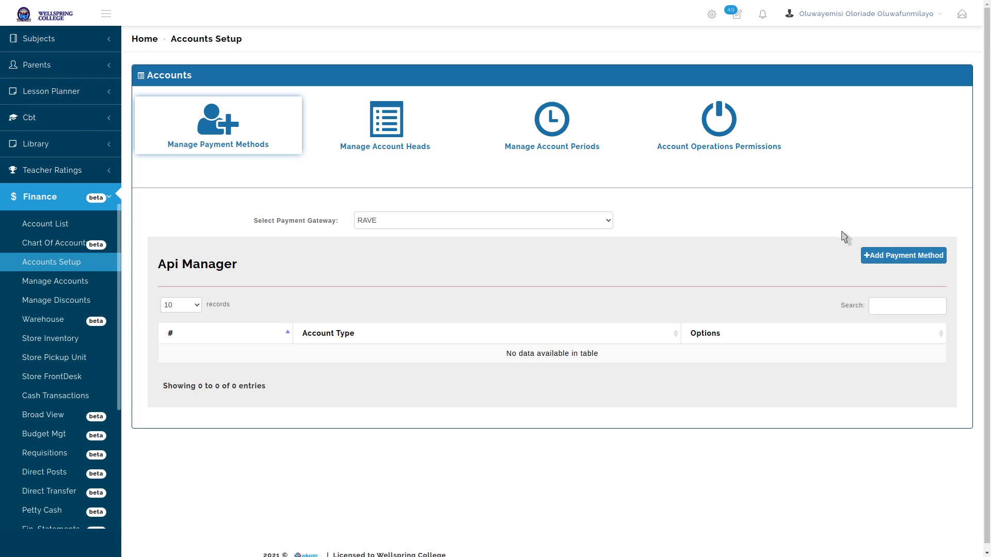
Copy the RAVE test public key from the gedit notes and open an empty Add RAVE Api form
{"action": "key", "text": "alt+Tab"}
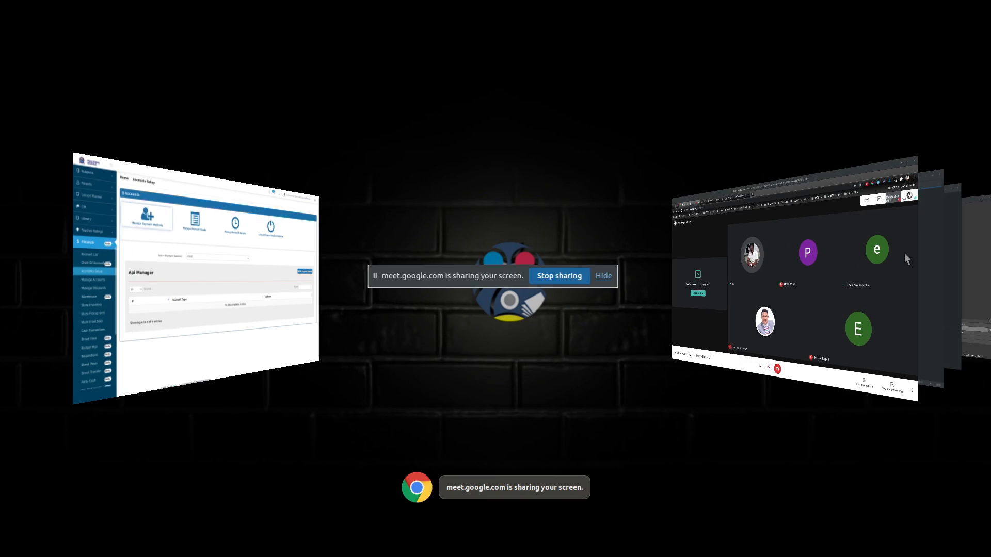
{"action": "key", "text": "alt+Tab"}
{"action": "key", "text": "alt+Tab"}
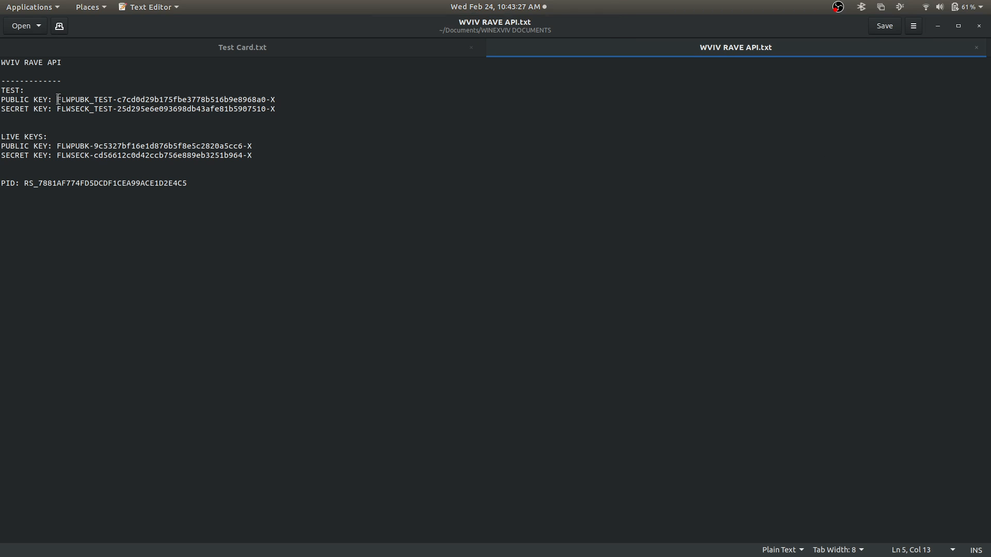
{"action": "left_click_drag", "start_coordinate": [58, 99], "coordinate": [278, 99]}
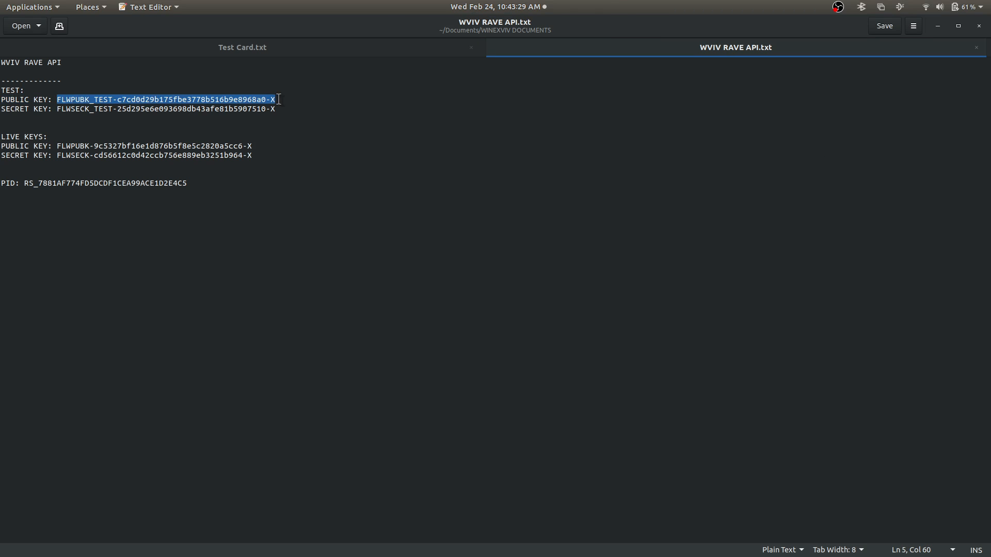
{"action": "right_click", "coordinate": [220, 100]}
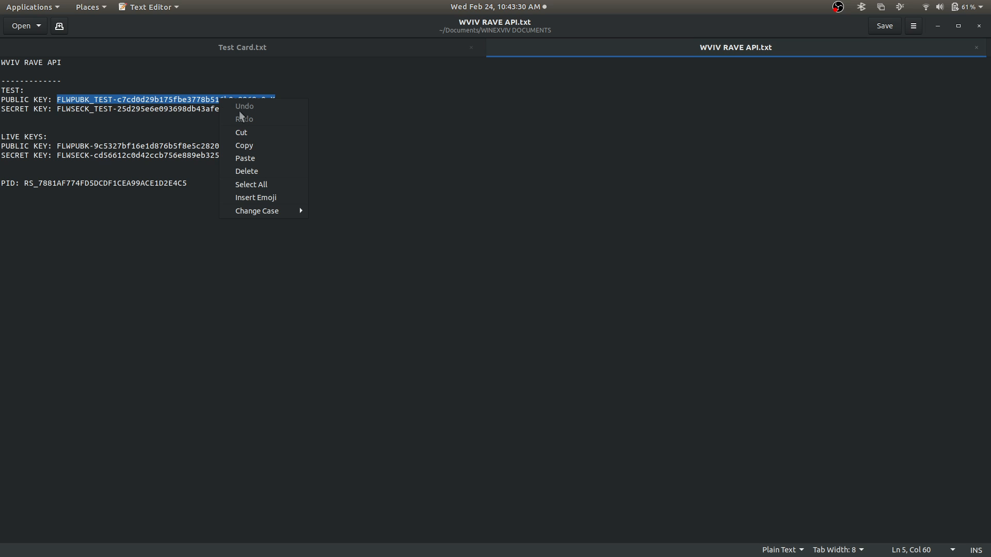
{"action": "left_click", "coordinate": [249, 148]}
{"action": "key", "text": "alt+Tab"}
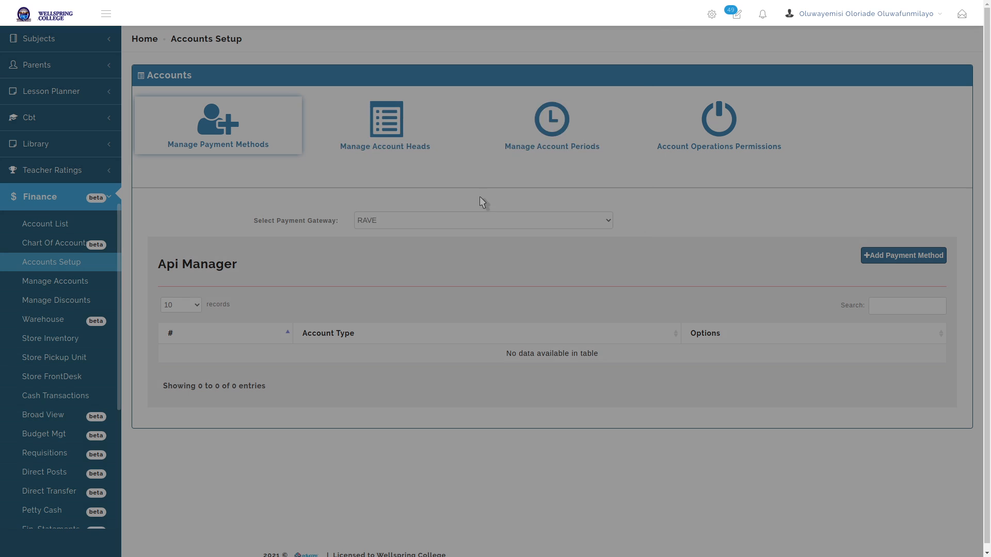
{"action": "left_click", "coordinate": [455, 149]}
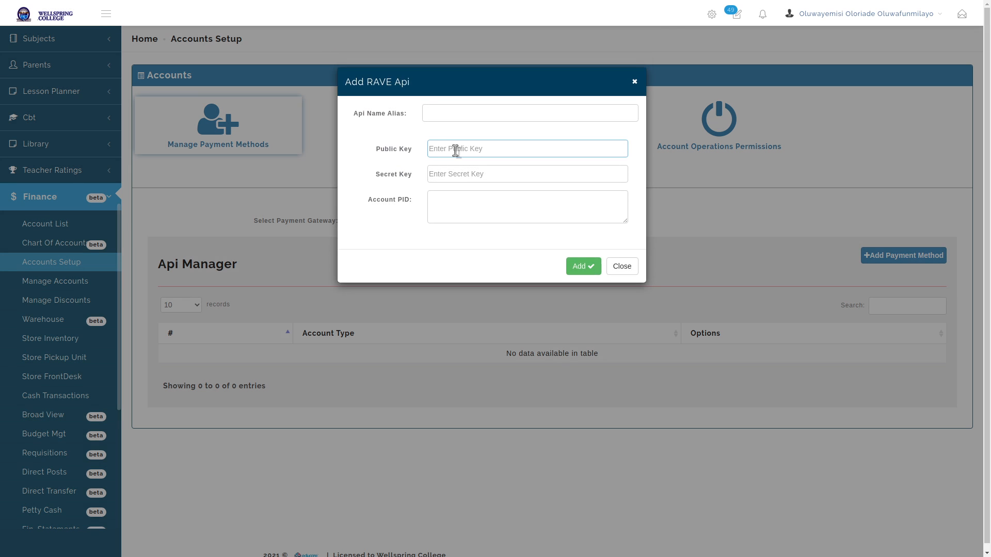
Fill the Add RAVE Api form with the test public key and test secret key
{"action": "key", "text": "ctrl+v"}
{"action": "key", "text": "alt+Tab"}
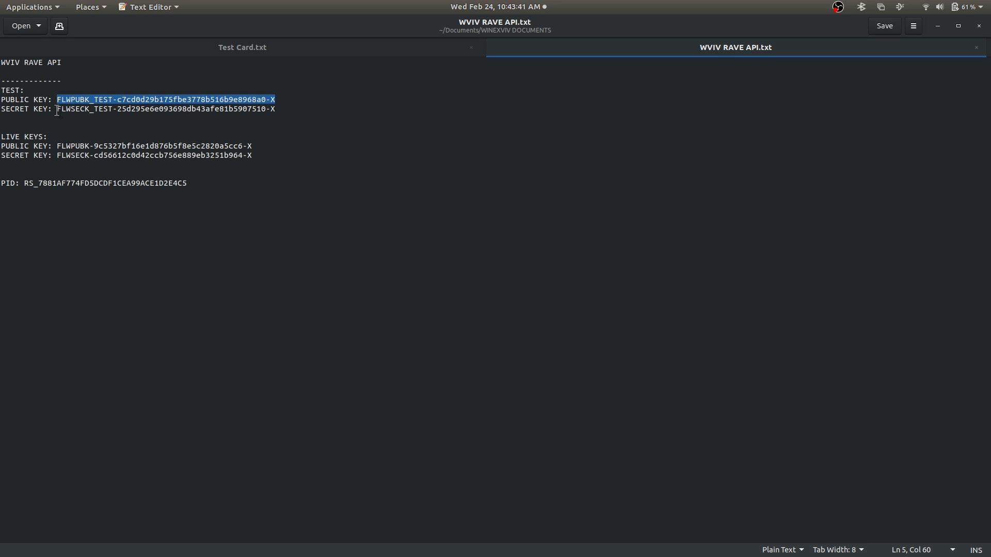
{"action": "left_click_drag", "start_coordinate": [57, 110], "coordinate": [306, 111]}
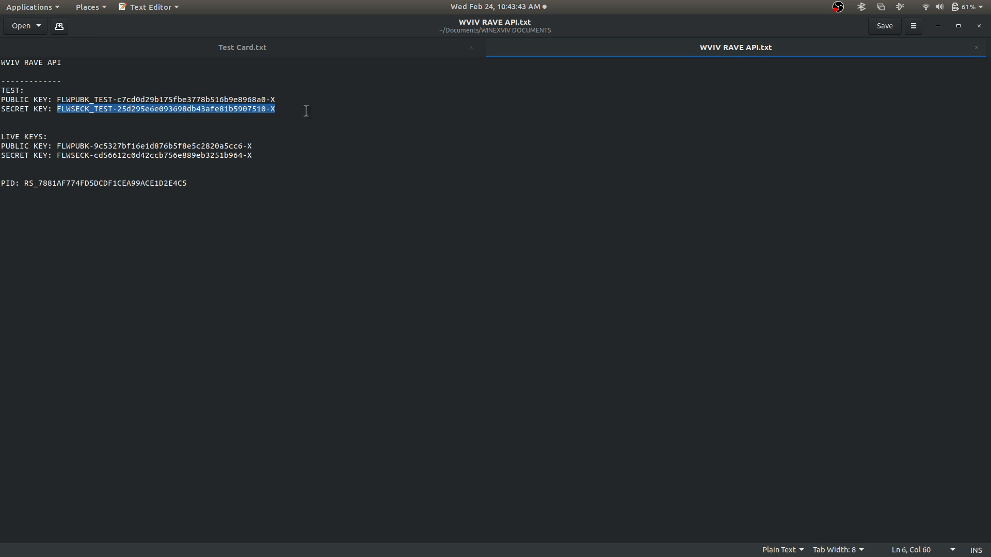
{"action": "key", "text": "ctrl+c"}
{"action": "key", "text": "alt+Tab"}
{"action": "left_click", "coordinate": [486, 170]}
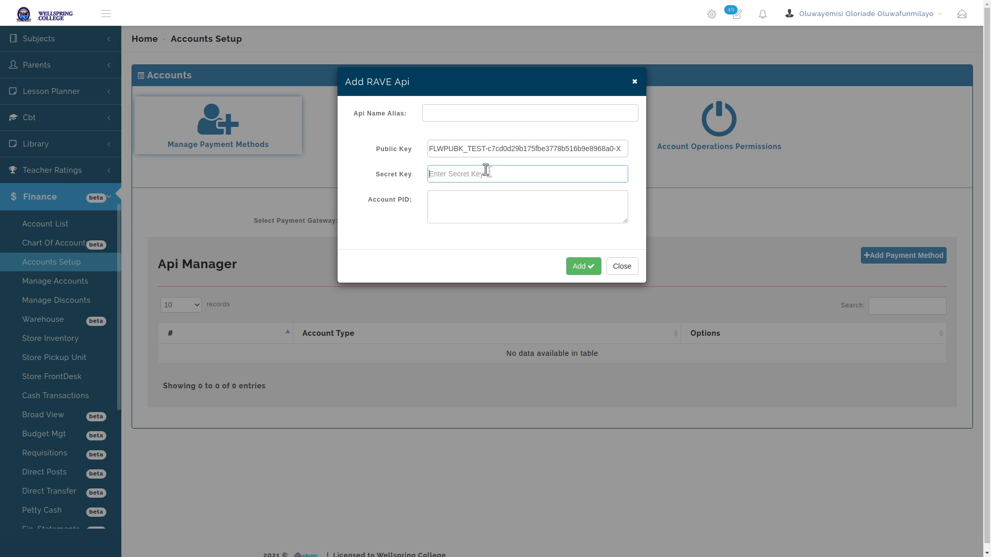
{"action": "key", "text": "ctrl+v"}
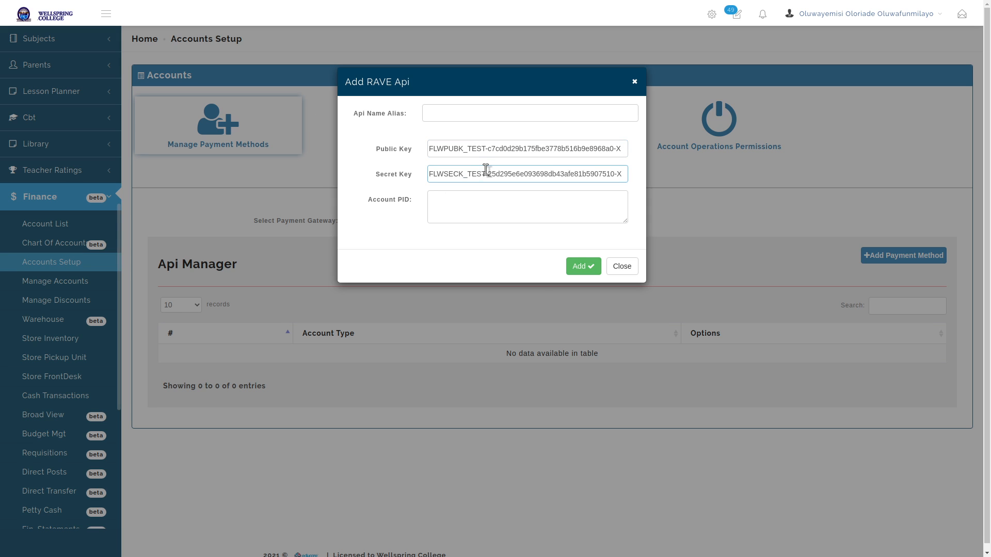
Enter the account PID, choose alias WVIV DEMO API, and save the payment method
{"action": "key", "text": "alt+Tab"}
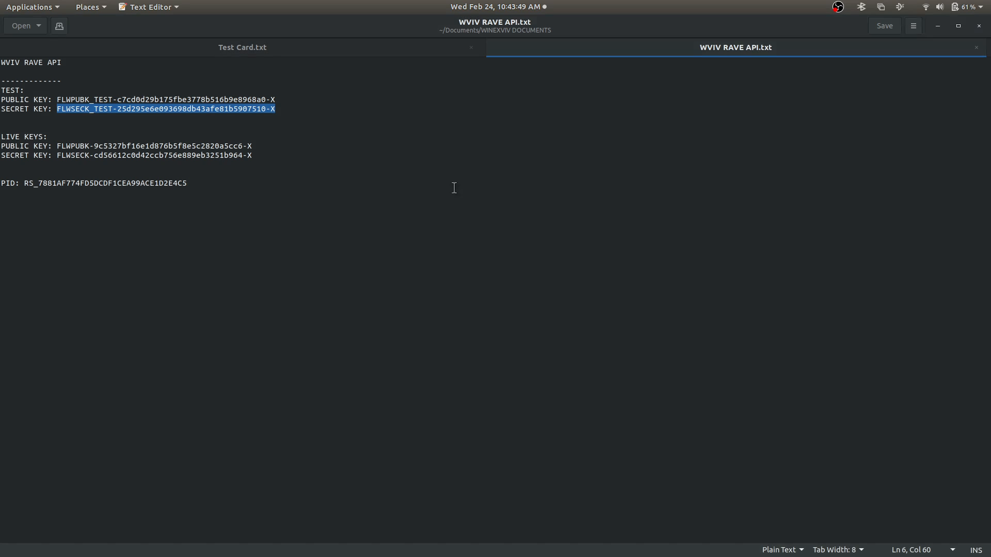
{"action": "left_click", "coordinate": [66, 187]}
{"action": "double_click", "coordinate": [53, 186]}
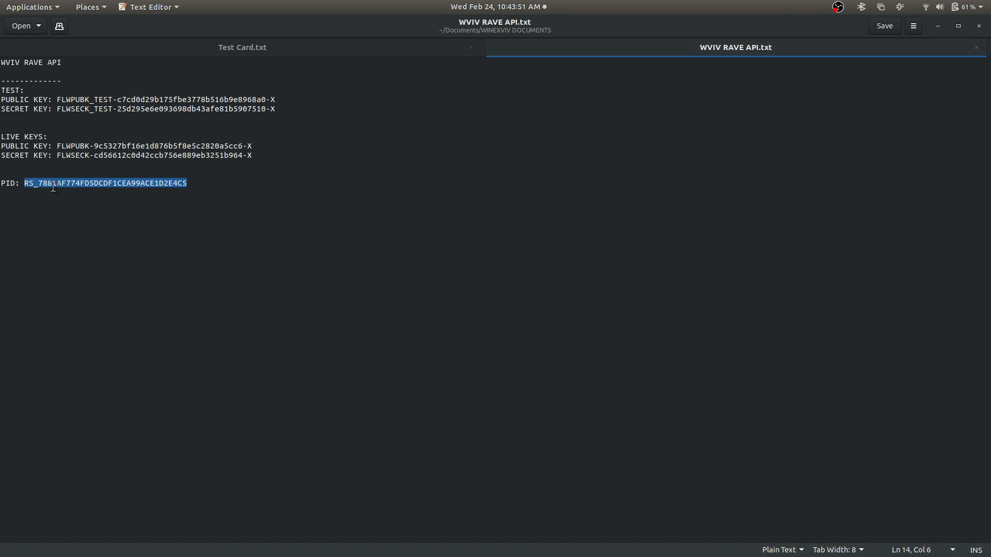
{"action": "key", "text": "alt+Tab"}
{"action": "left_click", "coordinate": [565, 222]}
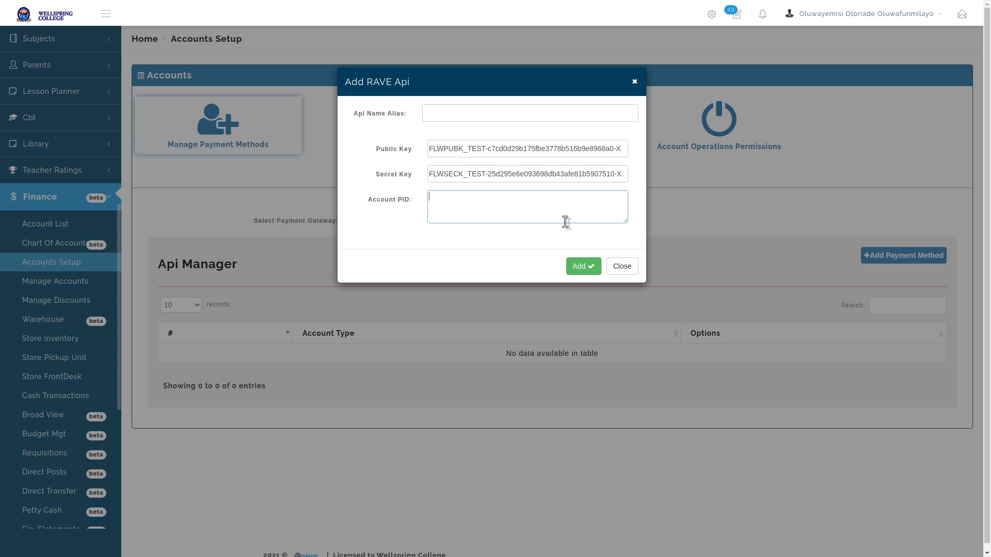
{"action": "key", "text": "ctrl+v"}
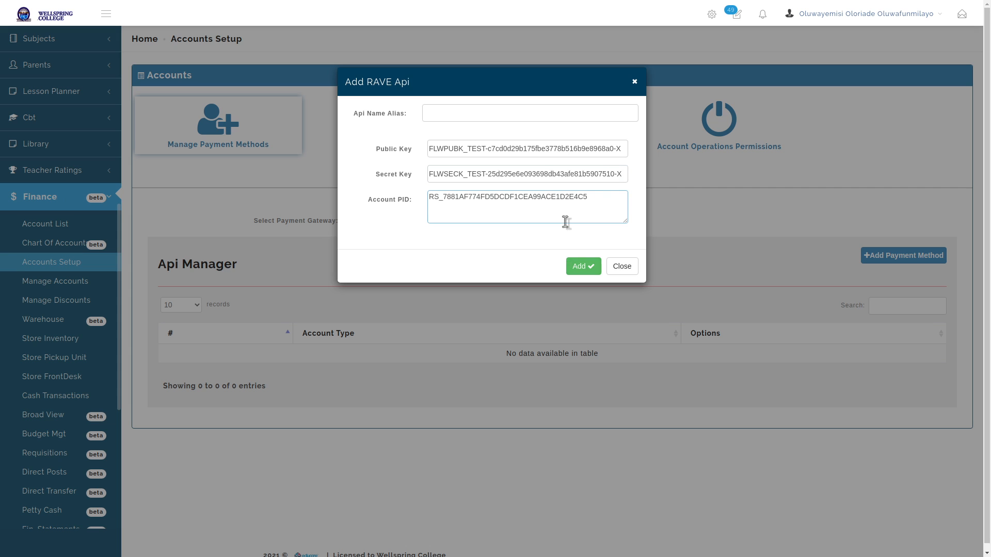
{"action": "left_click", "coordinate": [576, 113]}
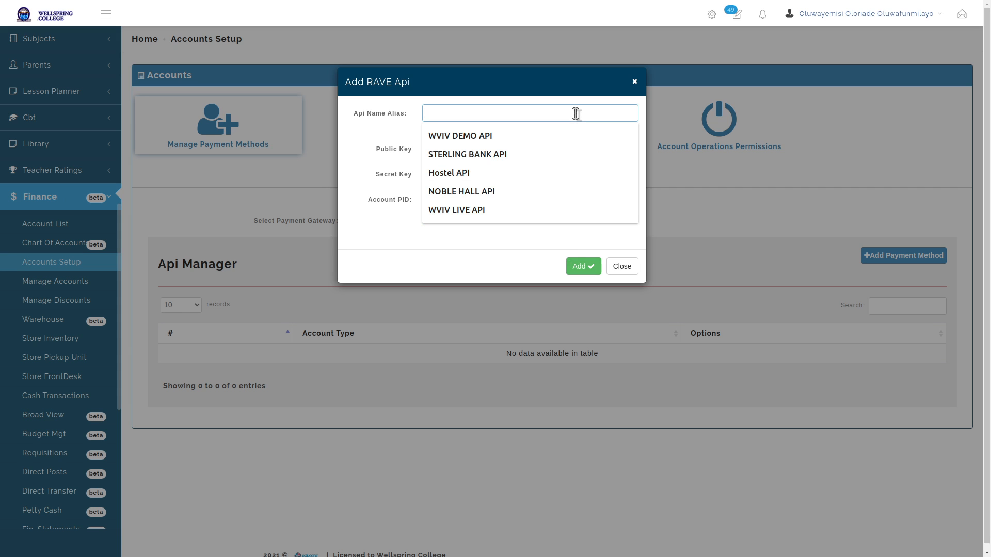
{"action": "left_click", "coordinate": [523, 136]}
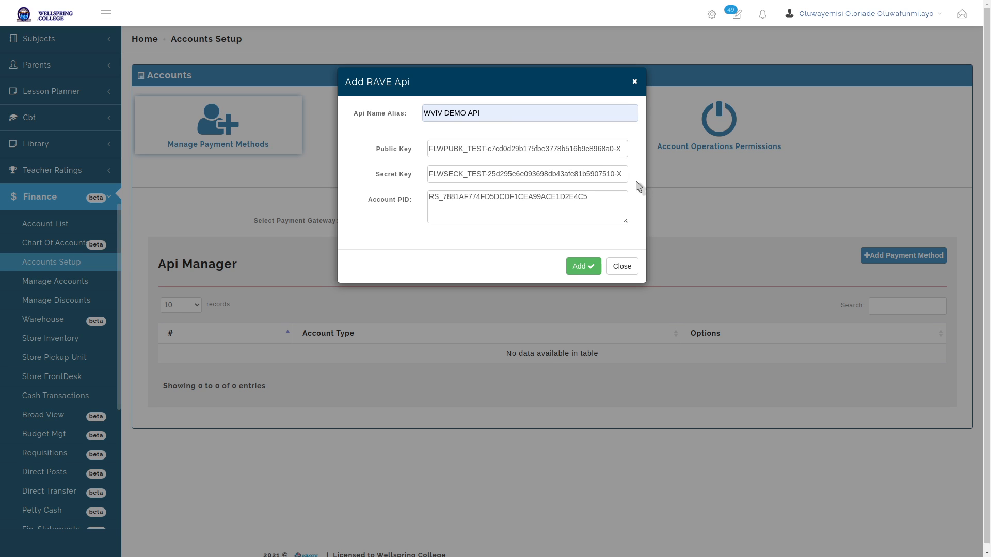
{"action": "left_click", "coordinate": [587, 267]}
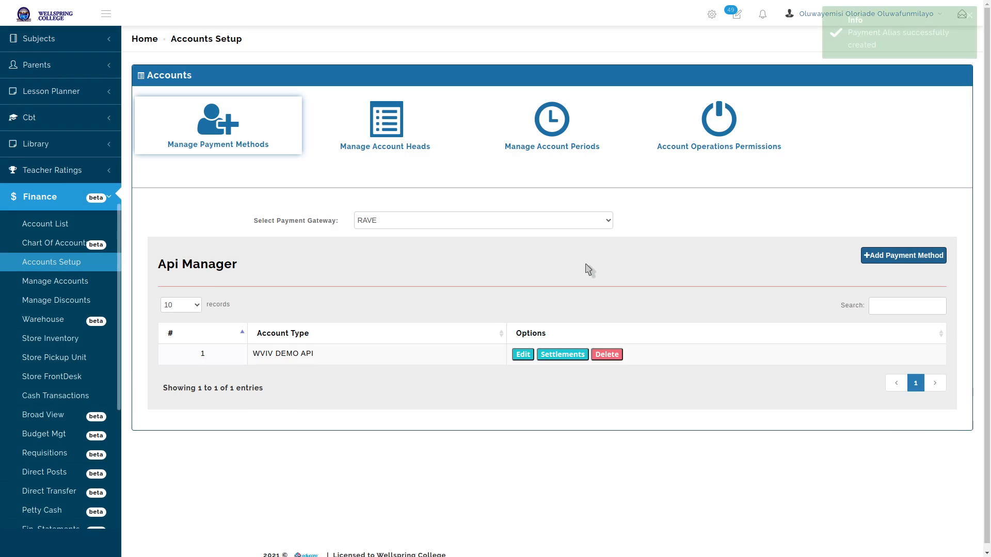
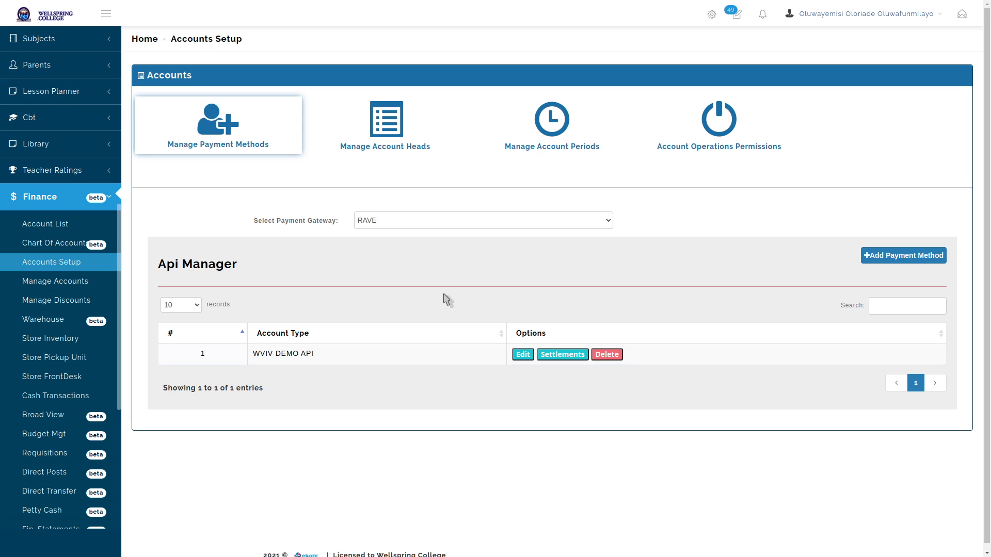
Browse the bank accounts list twice, returning each time to the accounts setup page
{"action": "triple_click", "coordinate": [267, 354]}
{"action": "left_click", "coordinate": [360, 357]}
{"action": "left_click", "coordinate": [70, 227]}
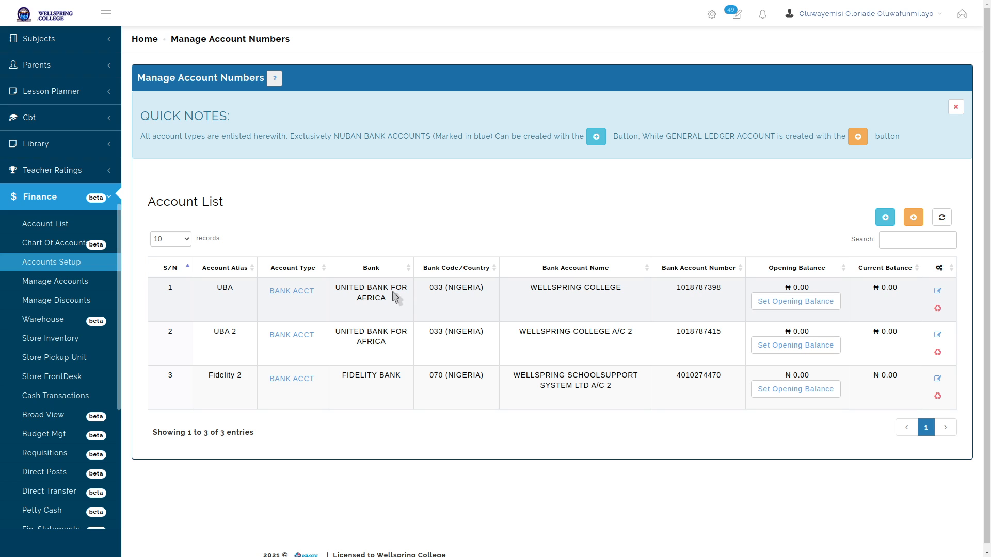
{"action": "left_click", "coordinate": [66, 261]}
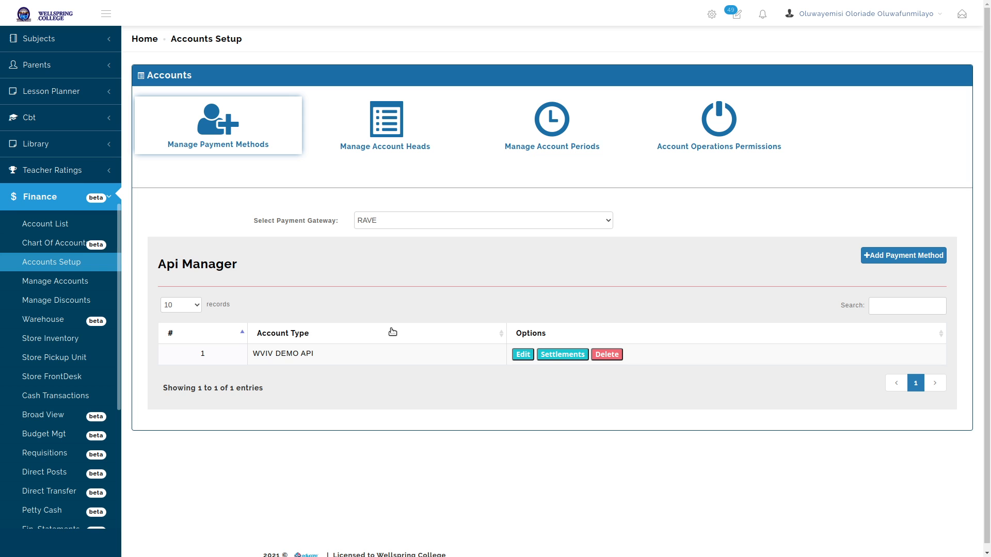
{"action": "left_click", "coordinate": [85, 228]}
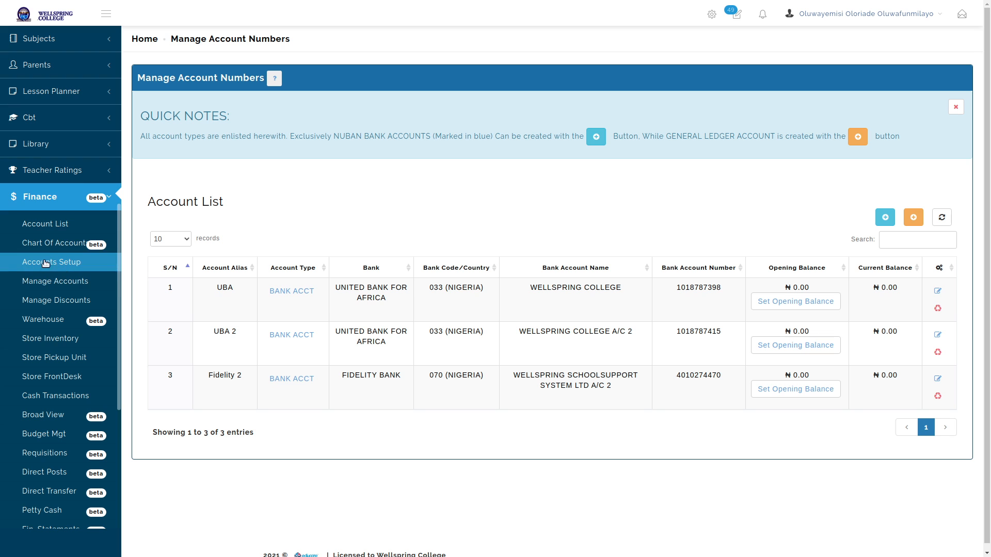
{"action": "left_click", "coordinate": [77, 266]}
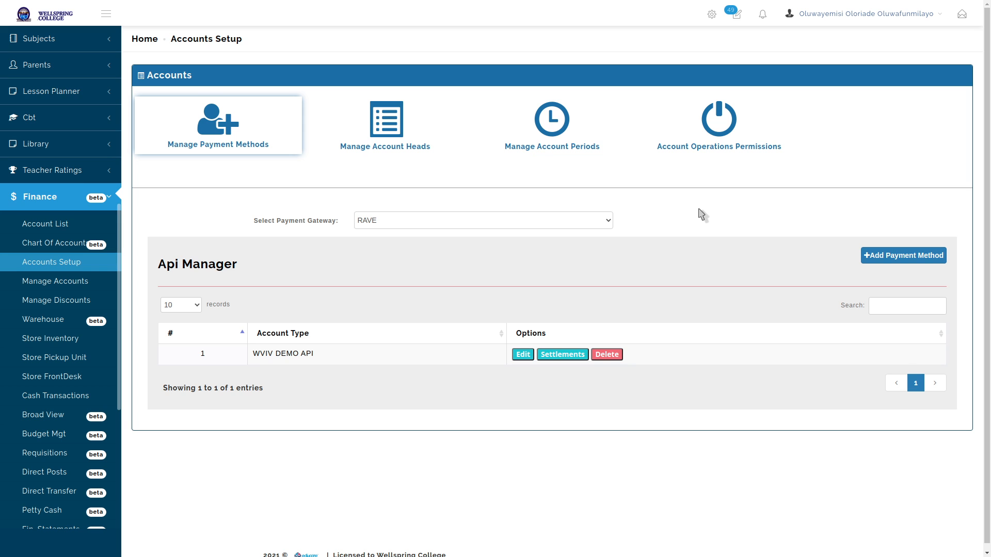
Filter WVIV DEMO API's RAVE settlements to 01-Feb-2021 through 28-Feb-2021
{"action": "left_click", "coordinate": [561, 357]}
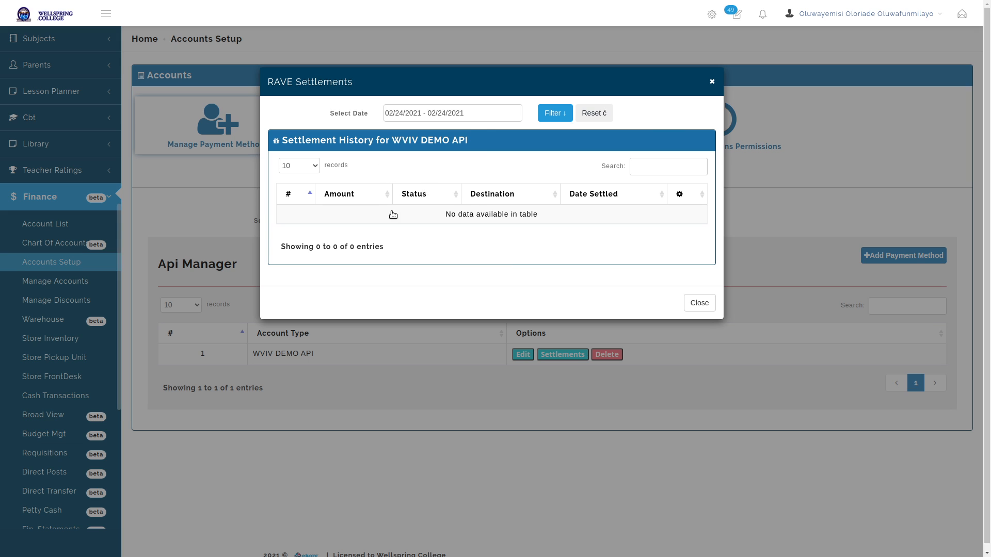
{"action": "left_click", "coordinate": [504, 110]}
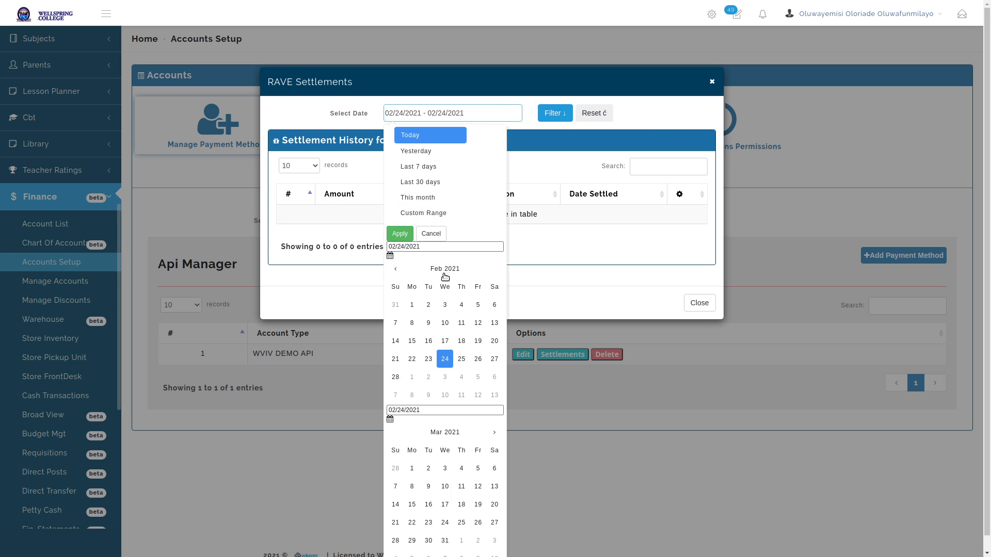
{"action": "left_click", "coordinate": [412, 305]}
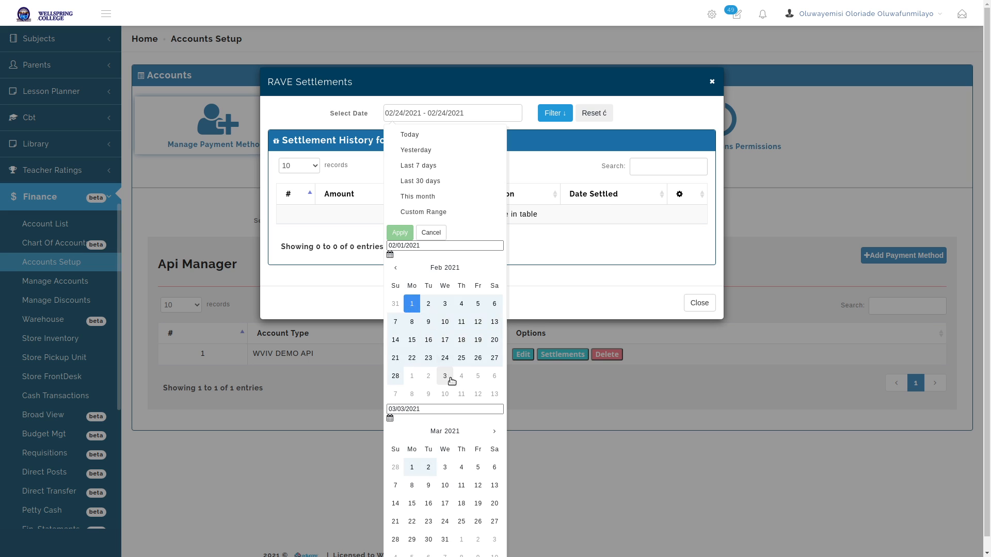
{"action": "left_click", "coordinate": [395, 376]}
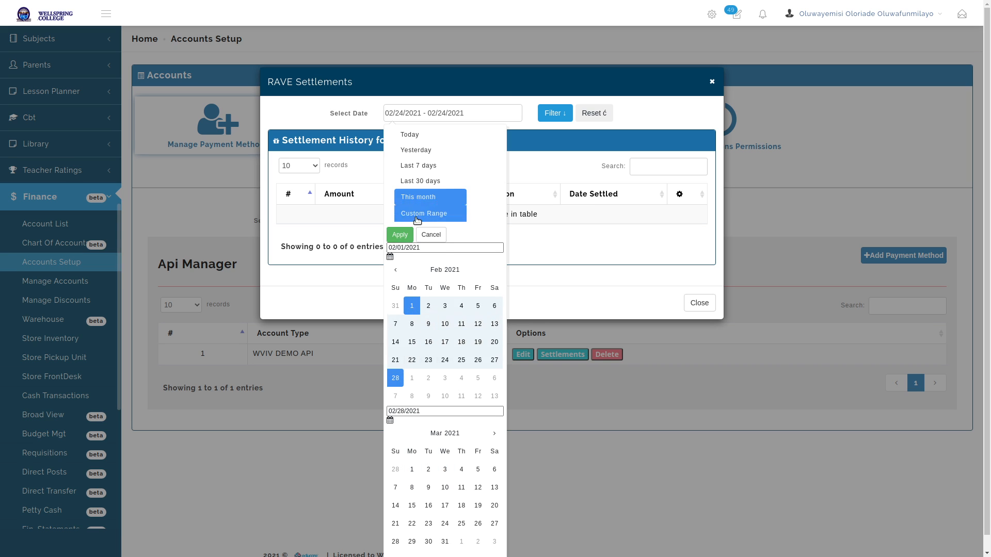
{"action": "left_click", "coordinate": [399, 235]}
{"action": "left_click", "coordinate": [554, 113]}
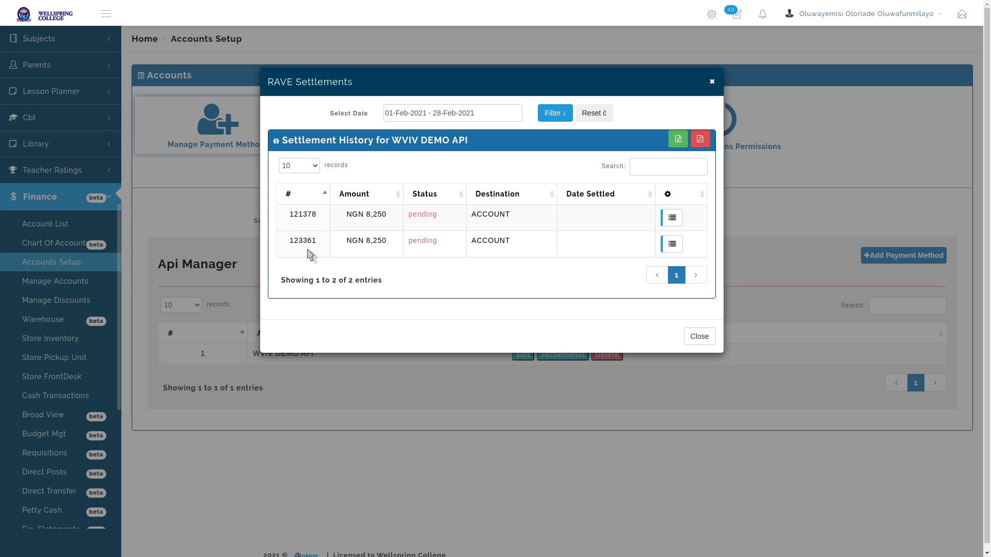
Highlight the amounts of the two pending NGN 8,250 settlements
{"action": "double_click", "coordinate": [377, 214]}
{"action": "triple_click", "coordinate": [373, 241]}
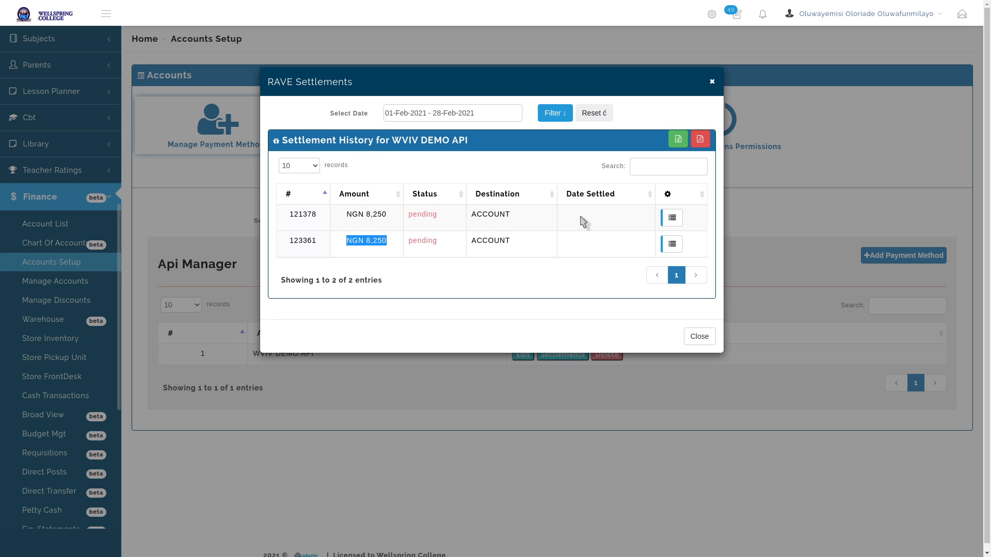
{"action": "double_click", "coordinate": [370, 214]}
{"action": "left_click", "coordinate": [376, 222]}
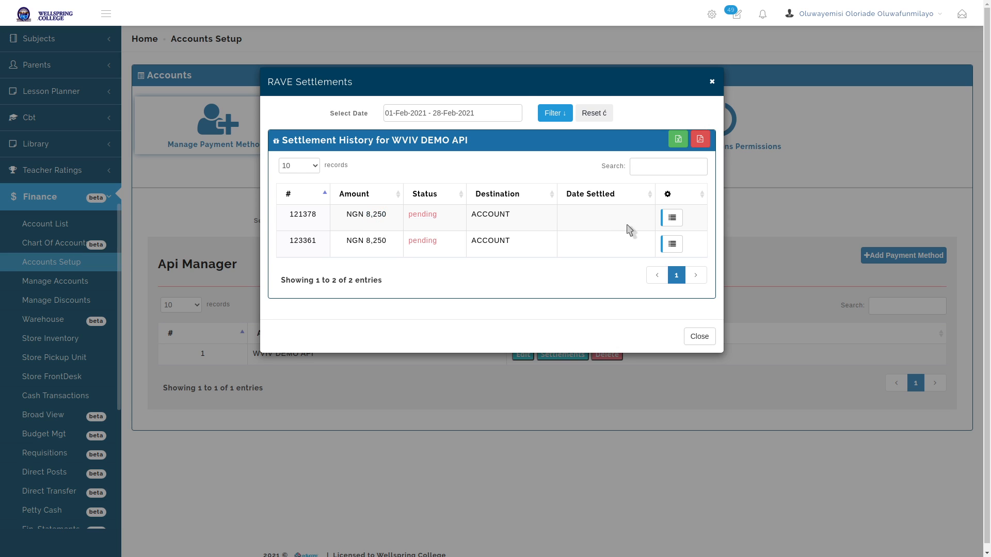
Inspect the first settlement's ussd transaction reference and NGN 10,300 charge, then close both settlement windows
{"action": "left_click", "coordinate": [674, 219]}
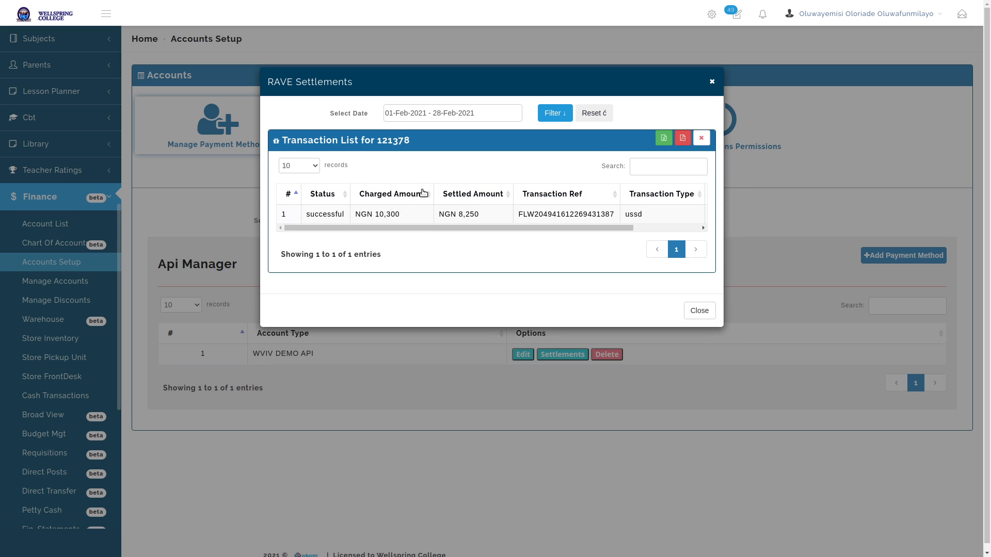
{"action": "left_click_drag", "start_coordinate": [338, 230], "coordinate": [482, 234]}
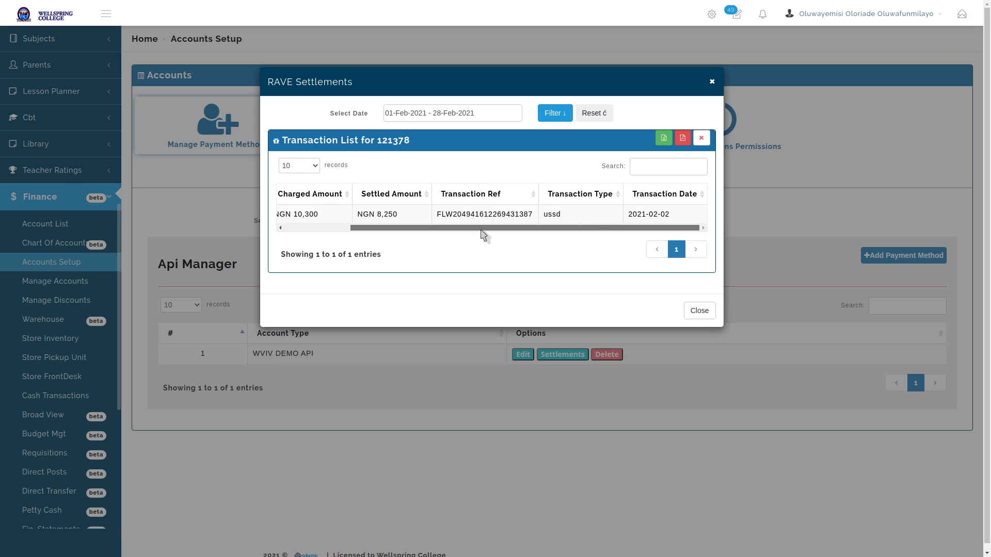
{"action": "double_click", "coordinate": [475, 215]}
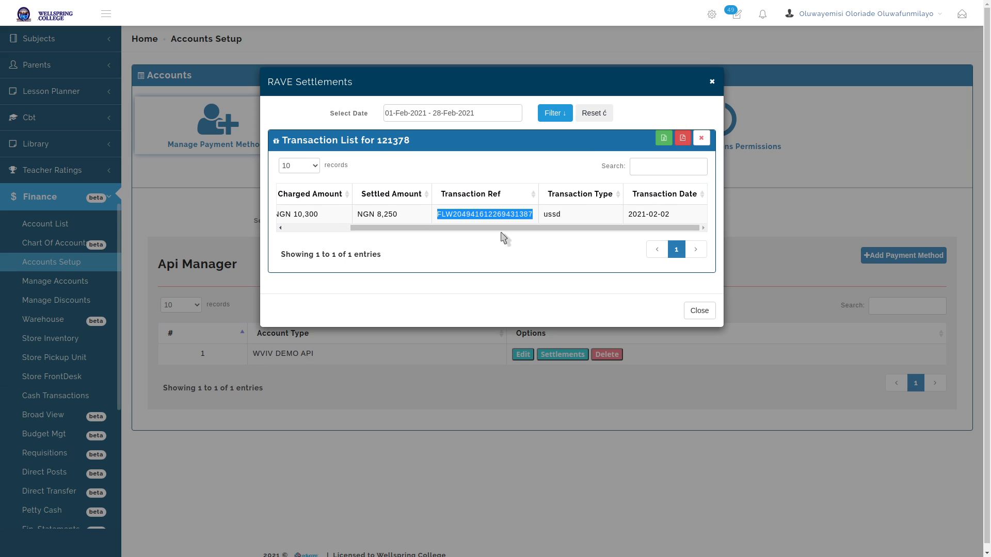
{"action": "double_click", "coordinate": [551, 214]}
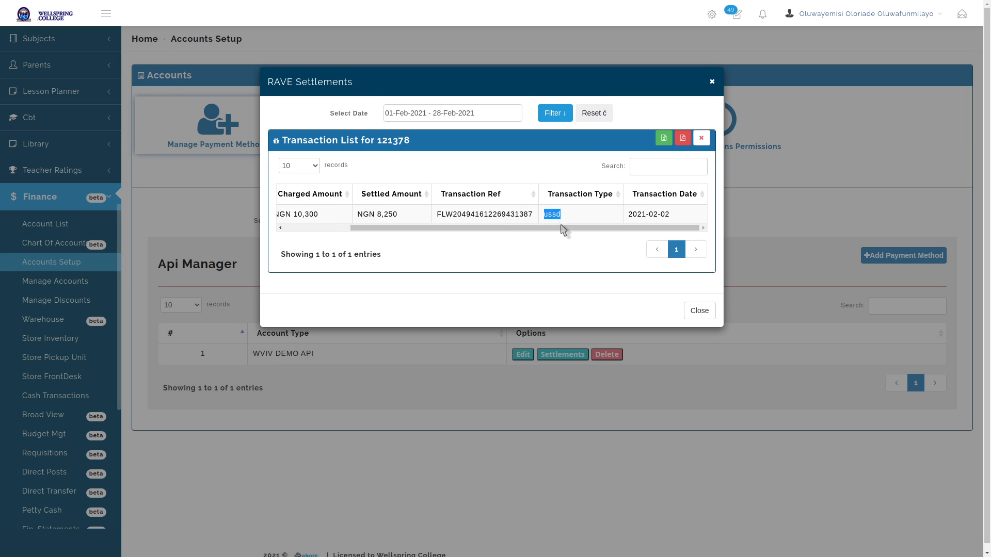
{"action": "left_click_drag", "start_coordinate": [563, 230], "coordinate": [290, 223]}
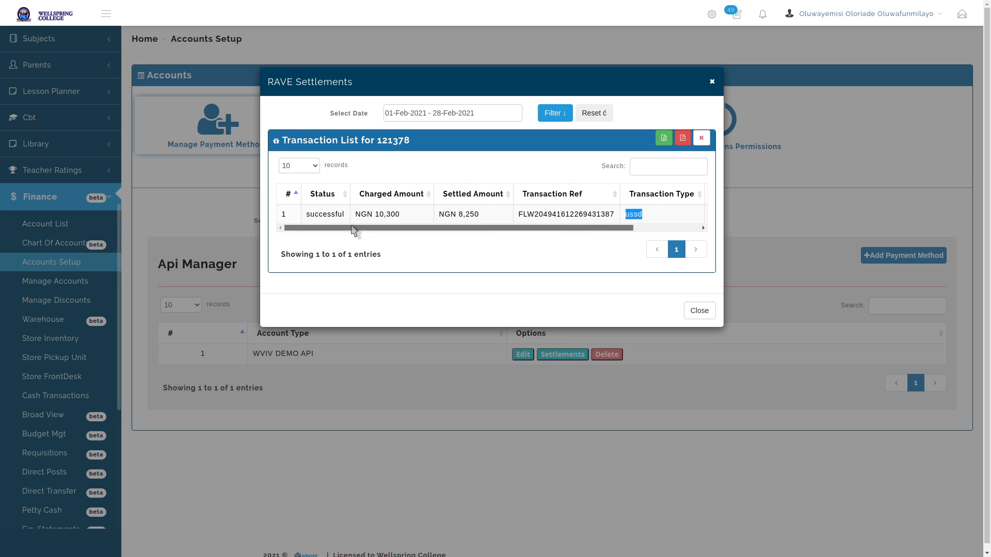
{"action": "triple_click", "coordinate": [392, 214]}
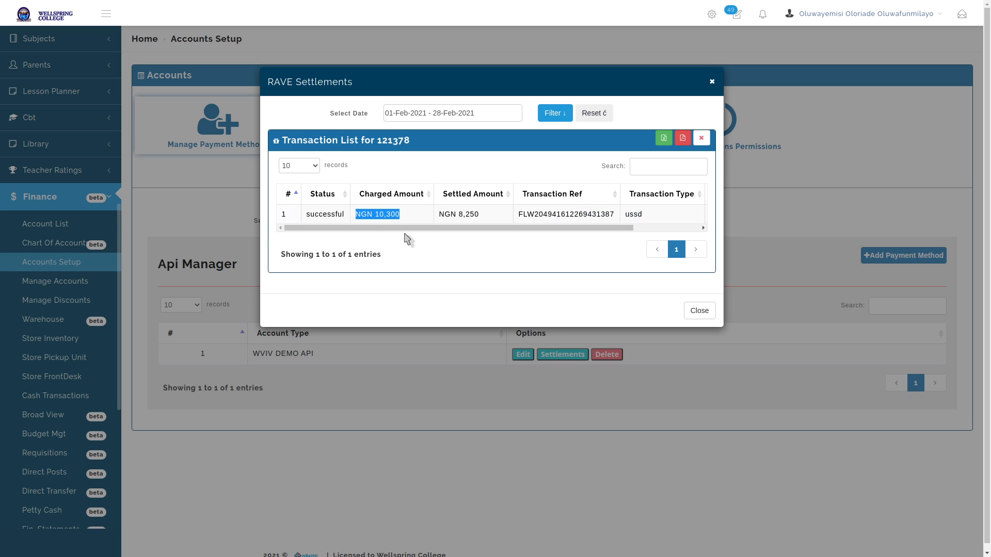
{"action": "left_click", "coordinate": [701, 139]}
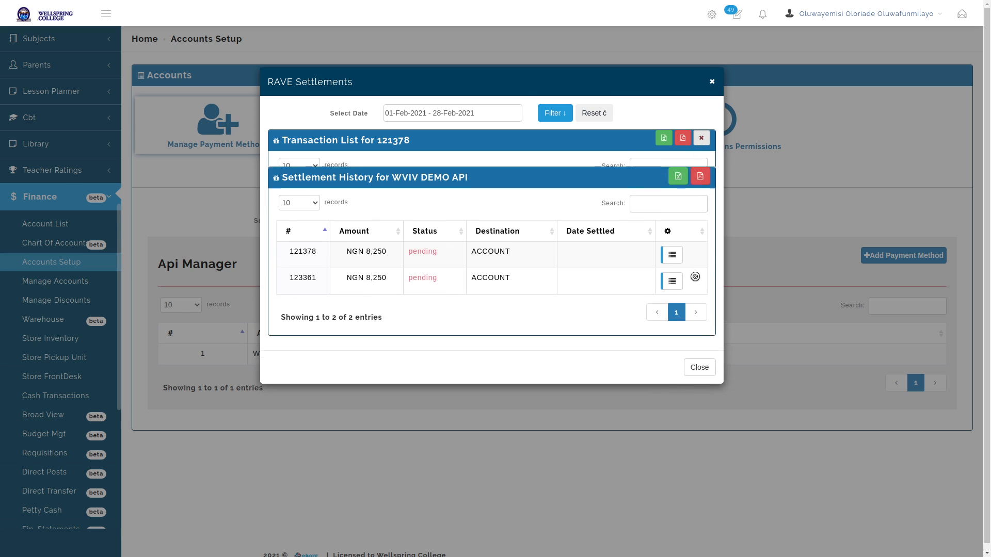
{"action": "left_click", "coordinate": [699, 335]}
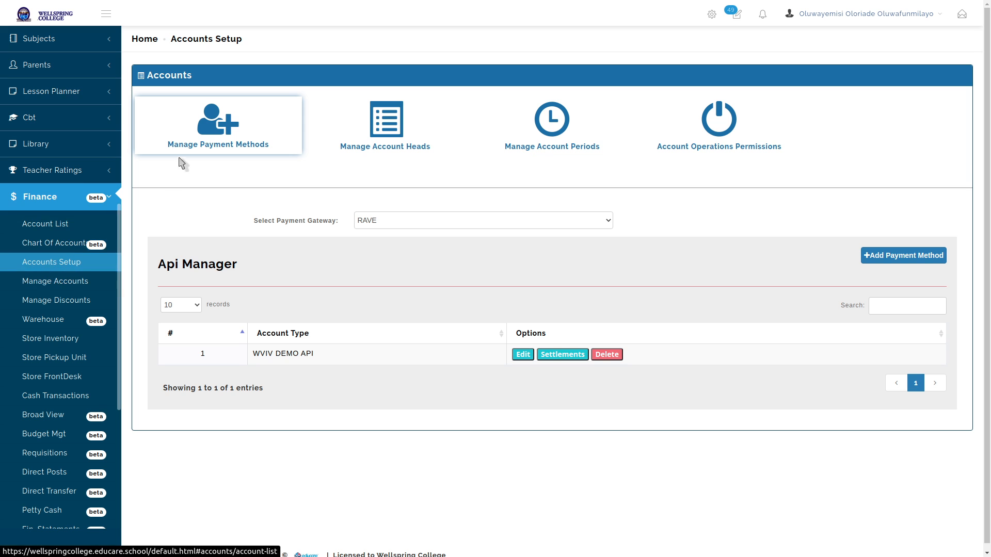
{"action": "left_click", "coordinate": [208, 128]}
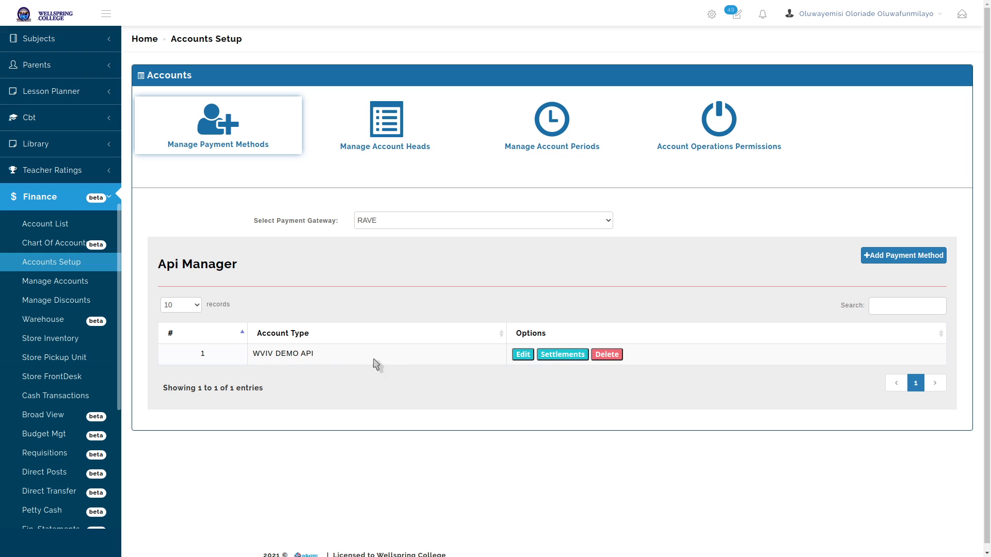
{"action": "triple_click", "coordinate": [289, 356]}
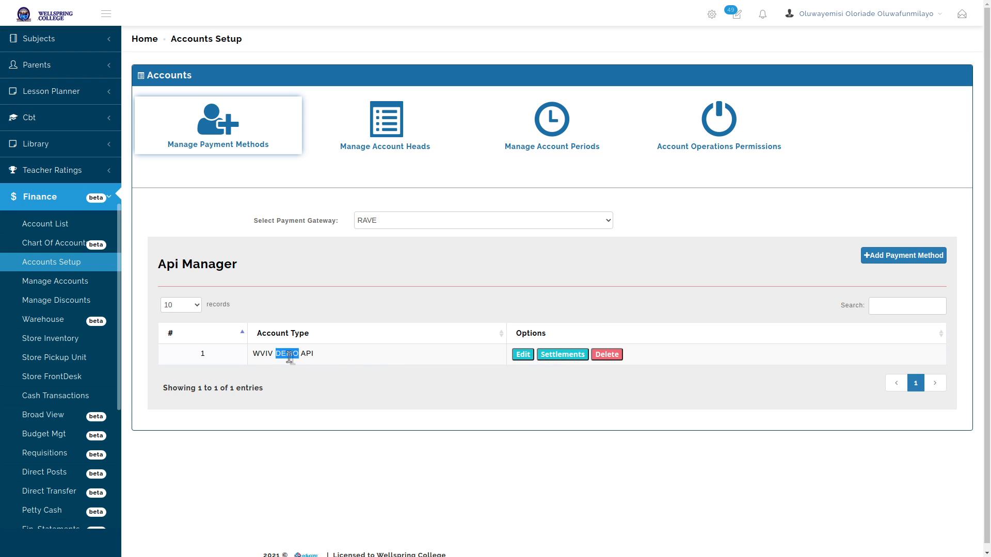
{"action": "left_click", "coordinate": [337, 356]}
Open WVIV DEMO API's settlements again, filtered to 01-Feb-2021 through 28-Feb-2021
{"action": "left_click_drag", "start_coordinate": [253, 354], "coordinate": [358, 356]}
{"action": "left_click", "coordinate": [451, 372]}
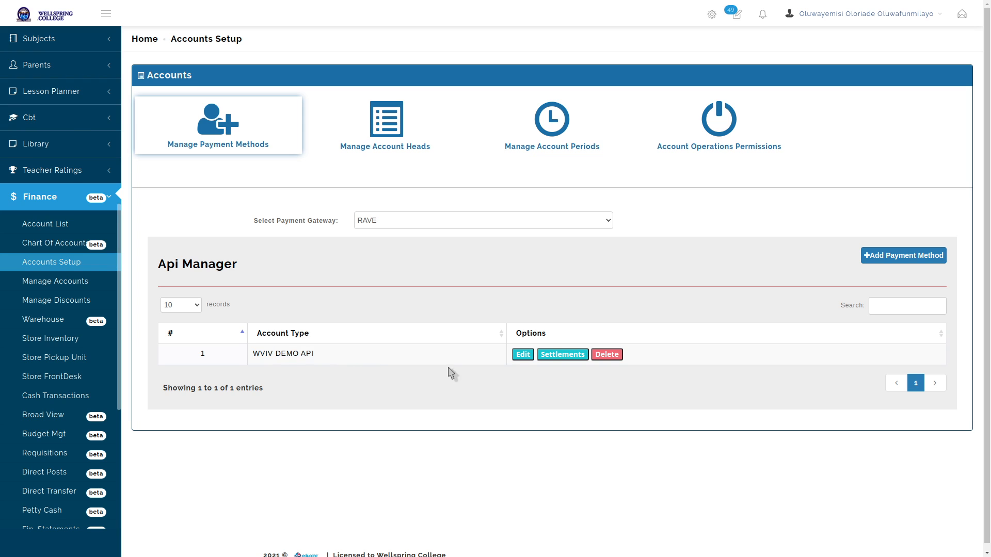
{"action": "left_click", "coordinate": [572, 354]}
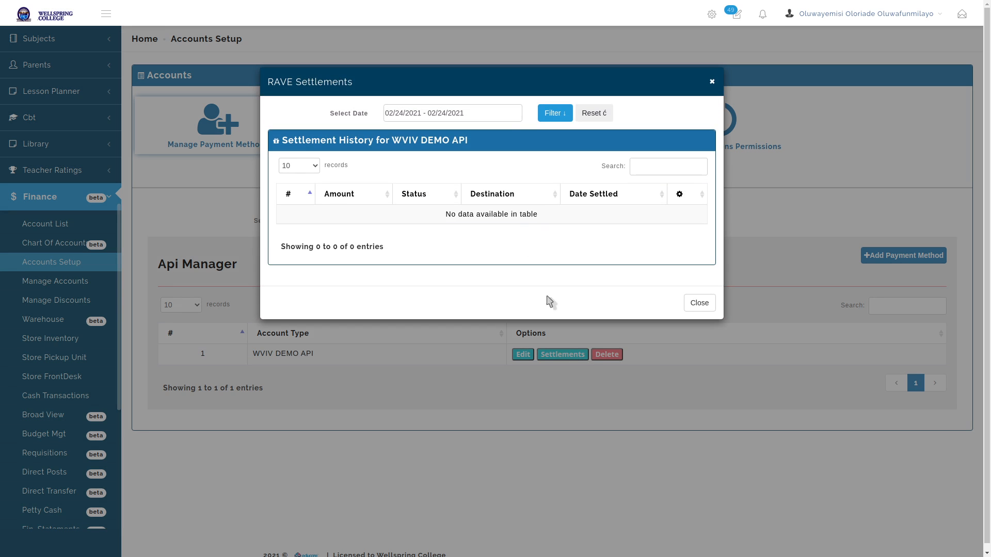
{"action": "left_click", "coordinate": [491, 113]}
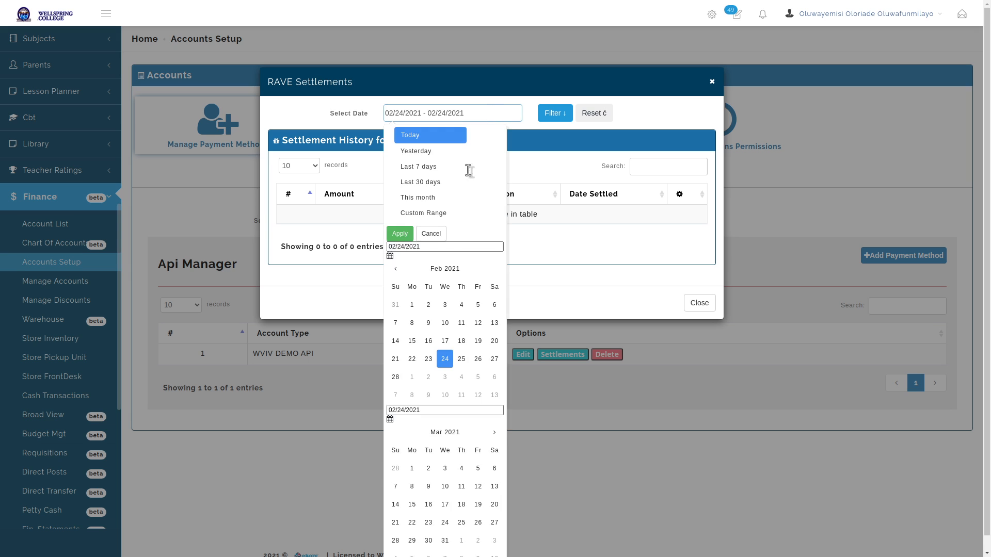
{"action": "left_click", "coordinate": [412, 305]}
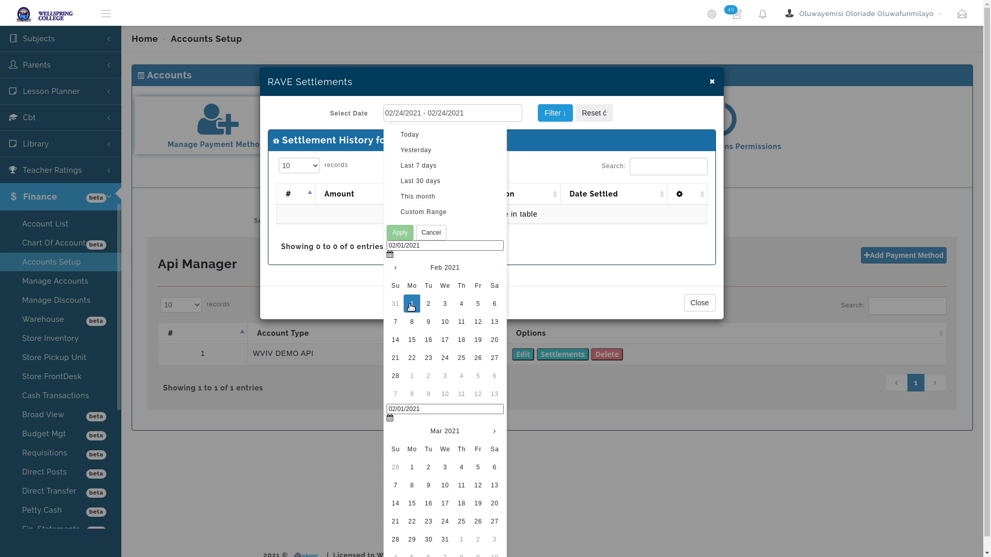
{"action": "left_click", "coordinate": [395, 376]}
{"action": "left_click", "coordinate": [400, 234]}
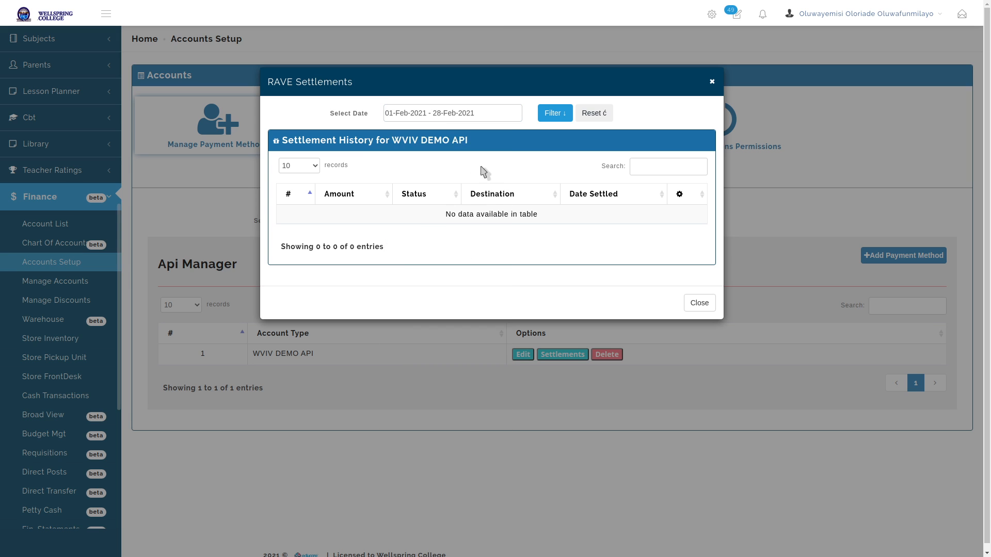
{"action": "left_click", "coordinate": [548, 113]}
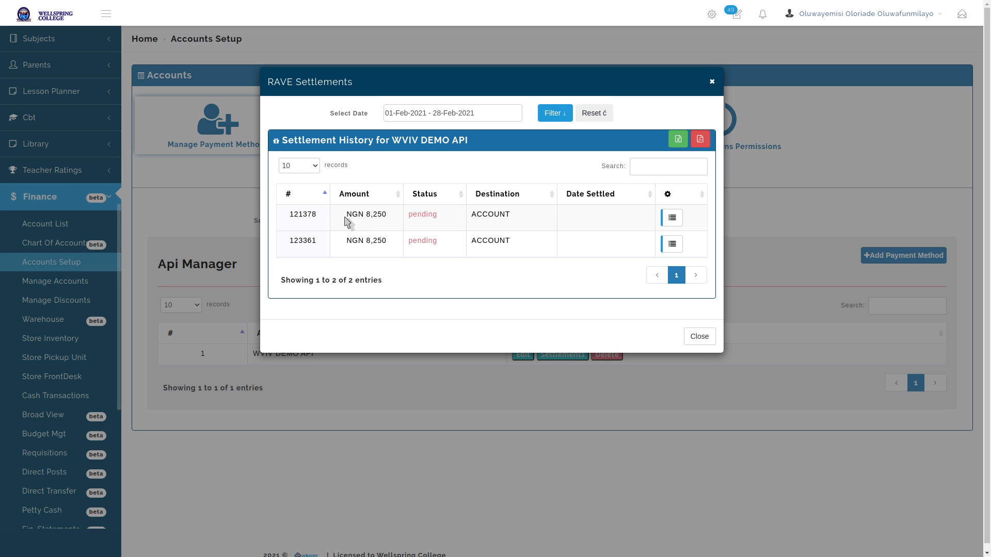
Highlight both NGN 8,250 amounts and open the transactions behind settlement 121378
{"action": "left_click_drag", "start_coordinate": [344, 217], "coordinate": [388, 213]}
{"action": "left_click_drag", "start_coordinate": [343, 244], "coordinate": [388, 243]}
{"action": "double_click", "coordinate": [376, 215]}
{"action": "double_click", "coordinate": [375, 240]}
{"action": "left_click", "coordinate": [571, 223]}
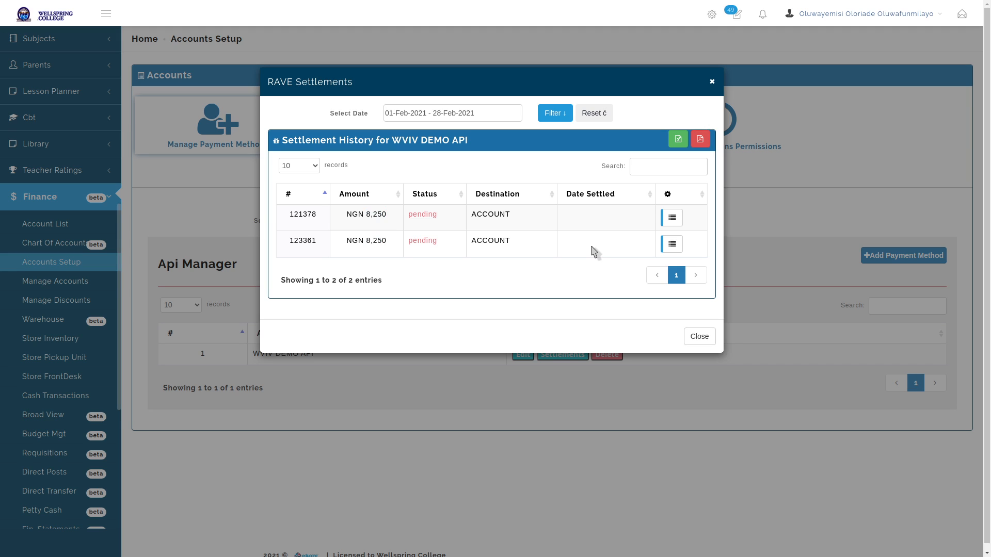
{"action": "left_click", "coordinate": [671, 219]}
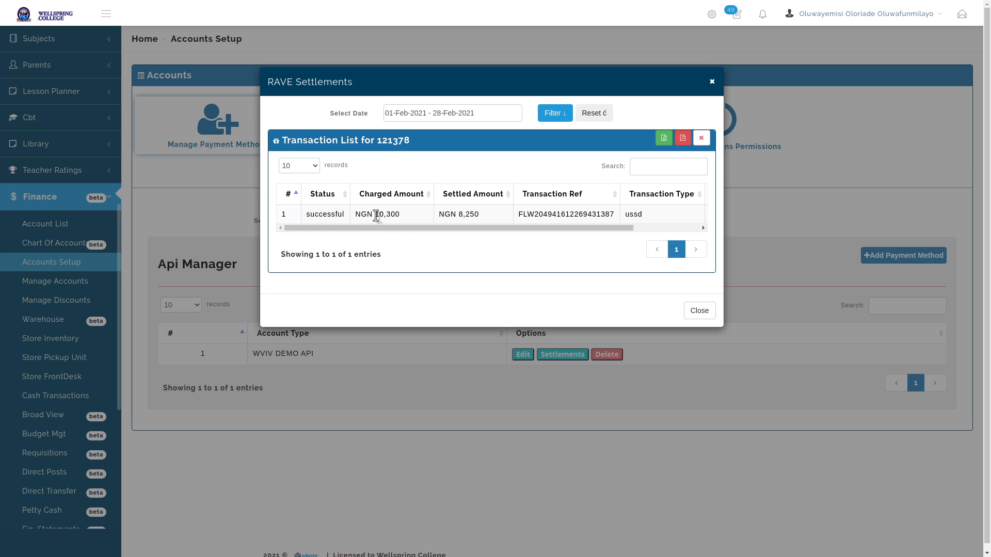
Check settlement 121378's charged and NGN 8,250 settled amounts, then close both settlement windows
{"action": "left_click_drag", "start_coordinate": [376, 214], "coordinate": [403, 215]}
{"action": "triple_click", "coordinate": [469, 214]}
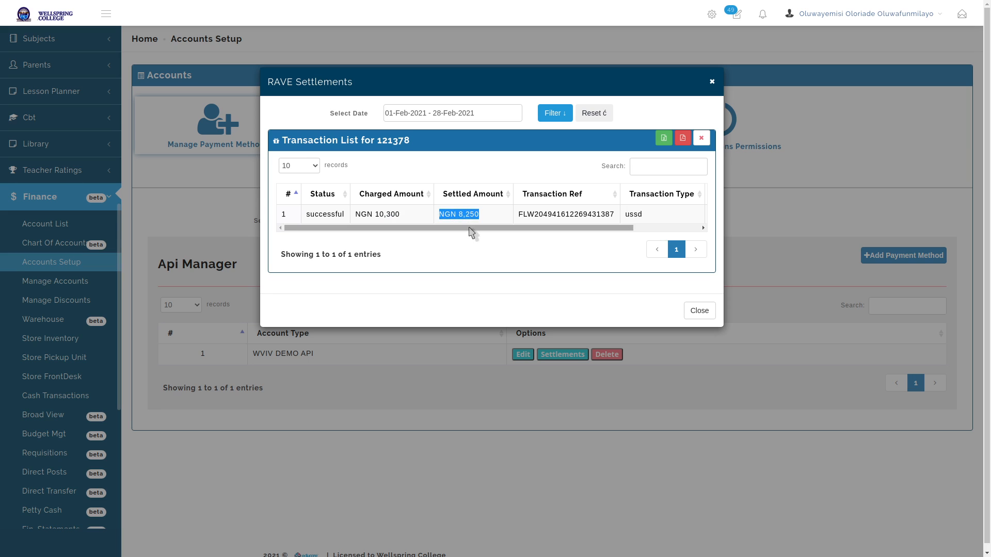
{"action": "left_click_drag", "start_coordinate": [471, 232], "coordinate": [710, 238]}
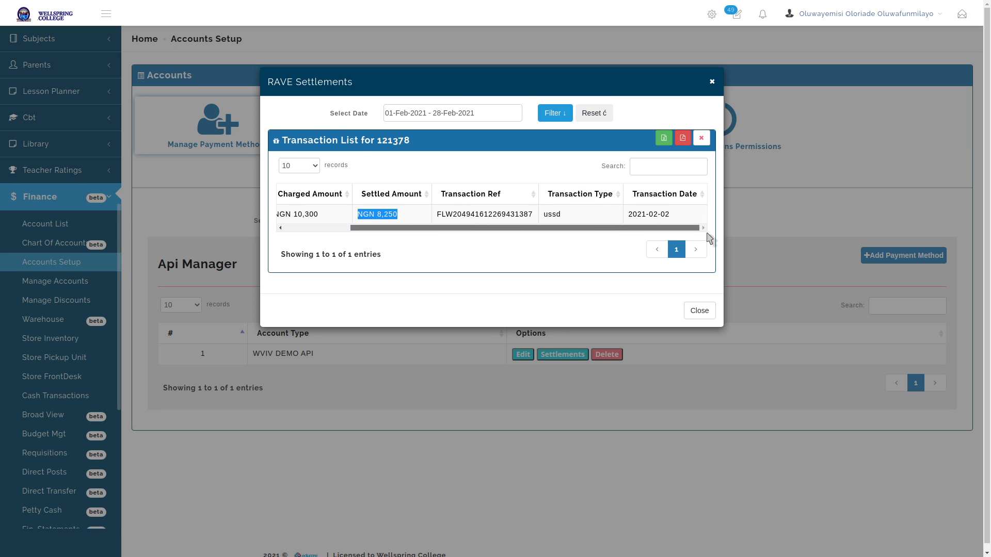
{"action": "left_click_drag", "start_coordinate": [651, 232], "coordinate": [604, 242]}
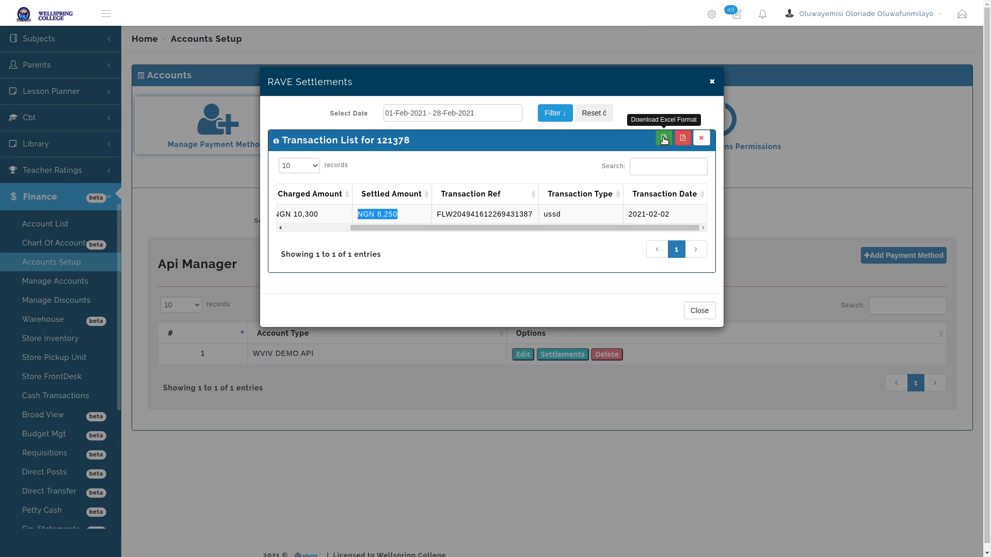
{"action": "left_click", "coordinate": [703, 141]}
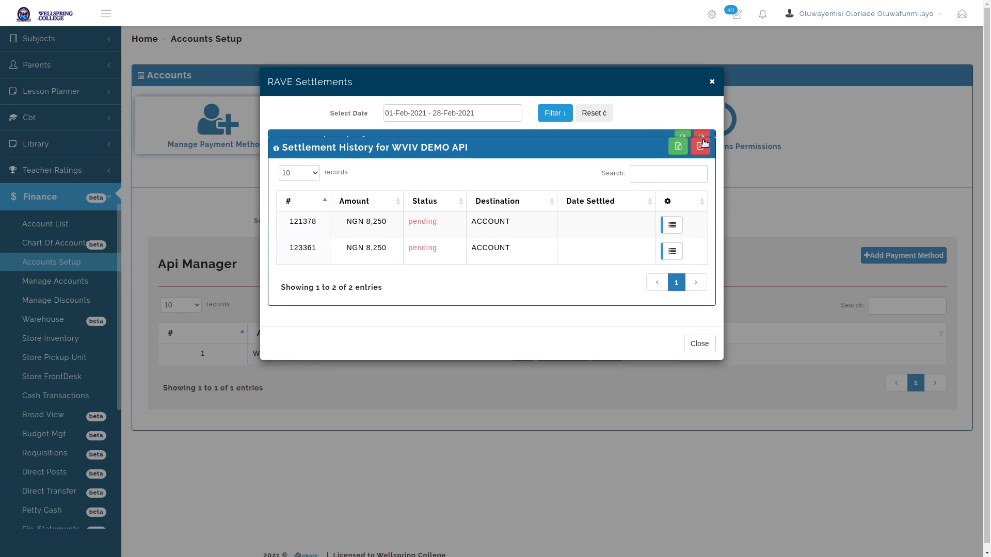
{"action": "left_click", "coordinate": [697, 341]}
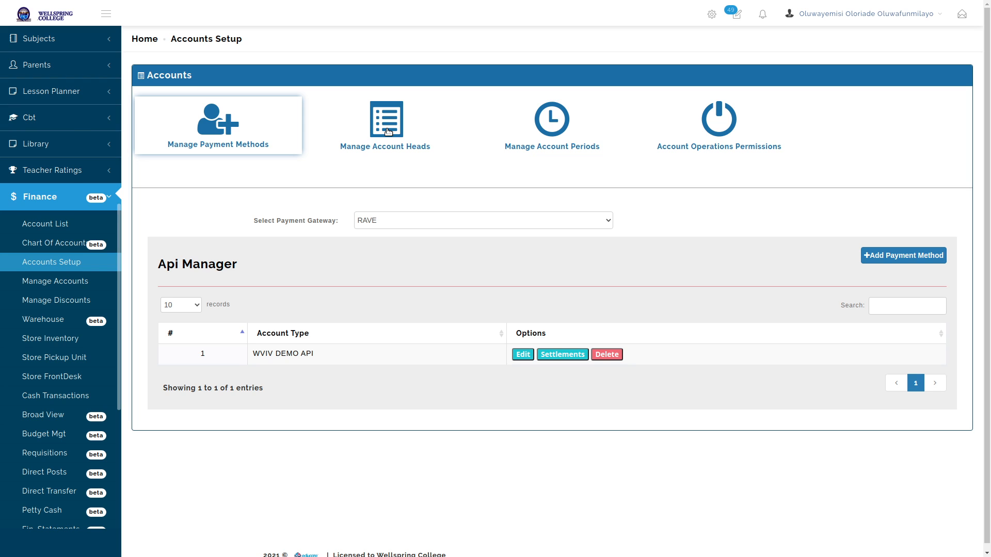
Open the empty Manage Account Heads list and launch the Create Account Head form
{"action": "left_click", "coordinate": [388, 132]}
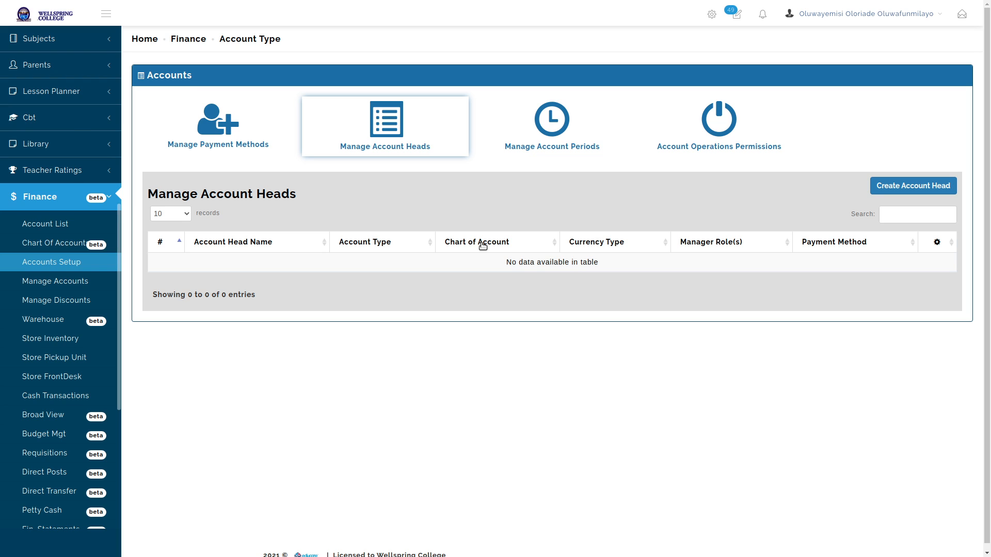
{"action": "left_click", "coordinate": [911, 185]}
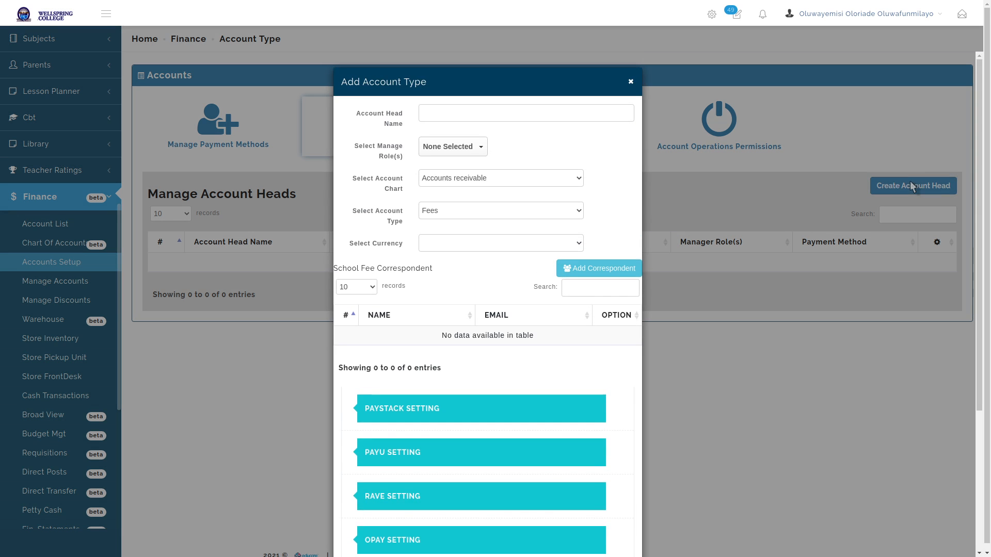
Dismiss the Add Account Type form without entering anything
{"action": "left_click", "coordinate": [910, 185]}
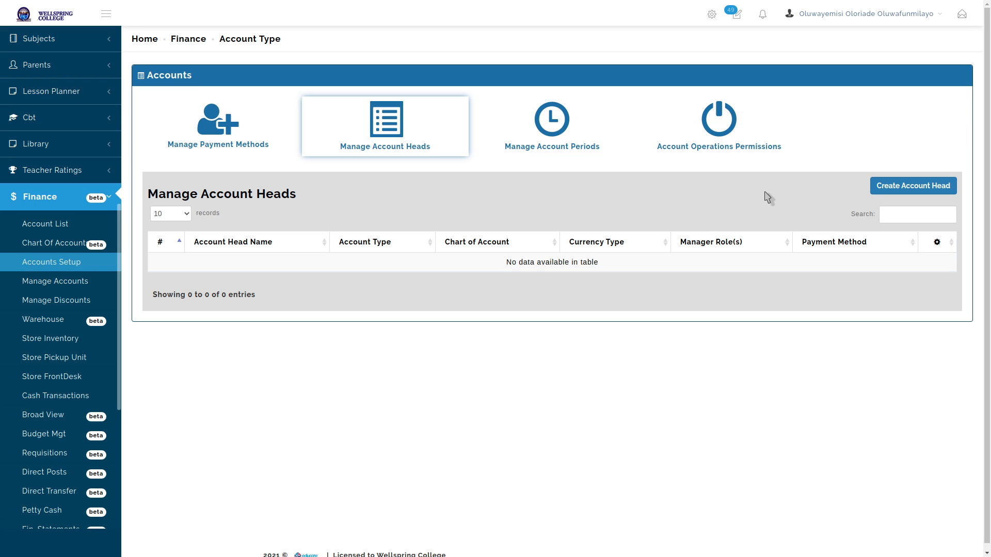
Reopen Add Account Type and fill in SCHOOL FEES ACCOUNT as the head name from suggestions
{"action": "left_click", "coordinate": [916, 190]}
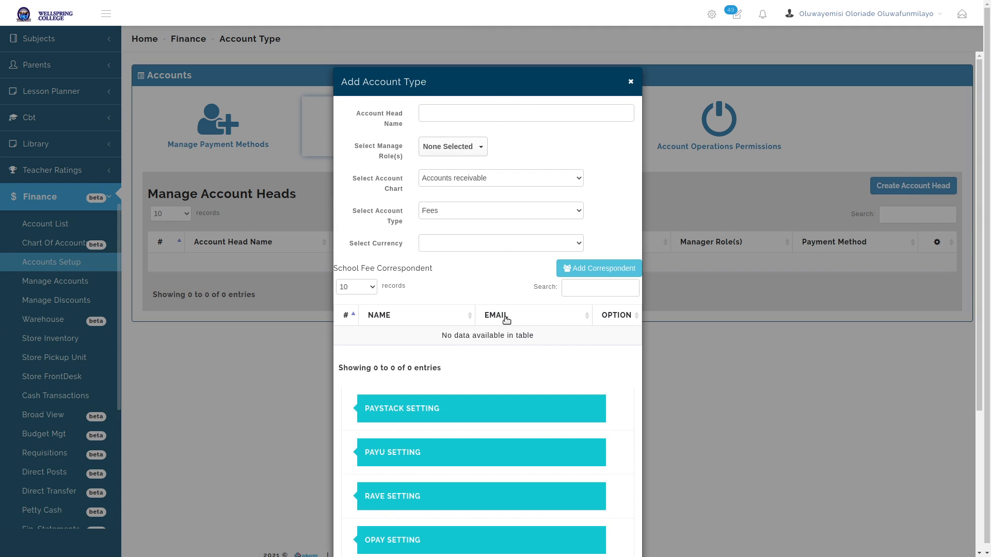
{"action": "scroll", "coordinate": [506, 321], "scroll_direction": "down", "scroll_amount": 4}
{"action": "scroll", "coordinate": [507, 324], "scroll_direction": "up", "scroll_amount": 4}
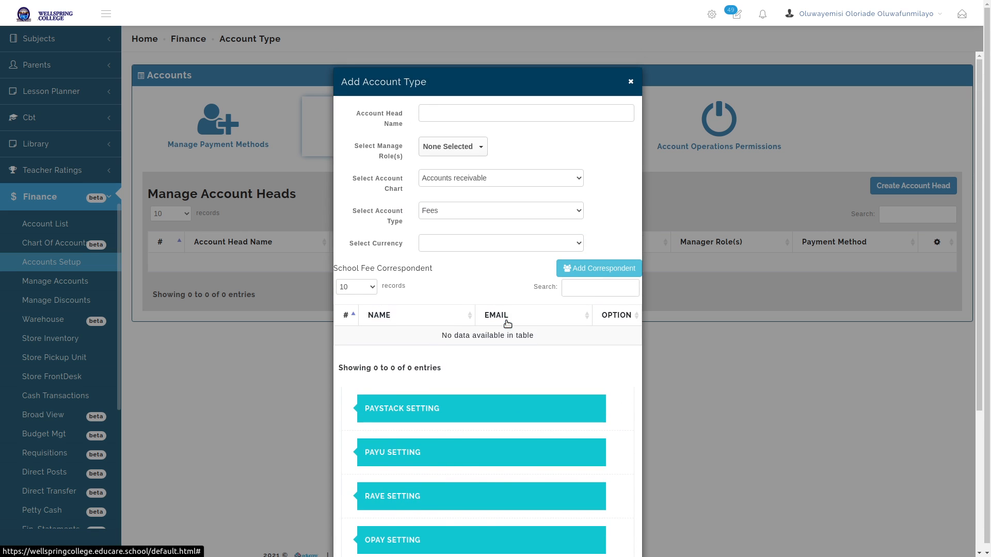
{"action": "left_click", "coordinate": [511, 114]}
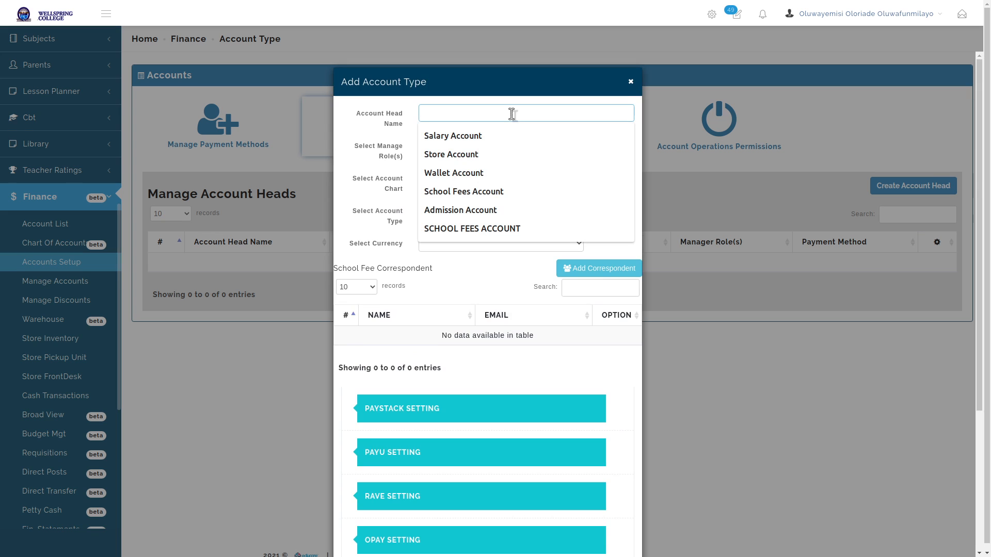
{"action": "key", "text": "Down"}
{"action": "key", "text": "Down"}
{"action": "key", "text": "Down"}
{"action": "key", "text": "Down"}
{"action": "key", "text": "Down"}
{"action": "key", "text": "Down"}
{"action": "key", "text": "Return"}
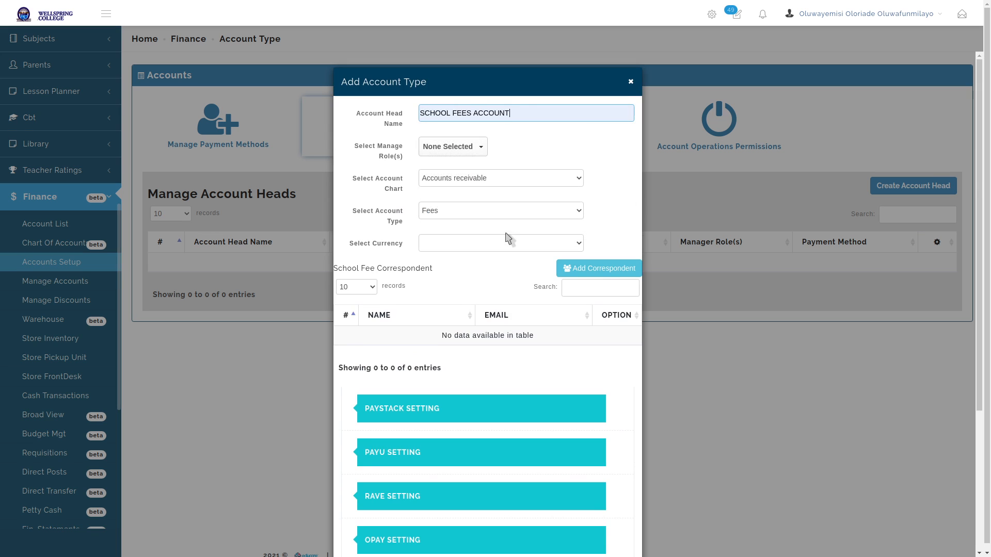
{"action": "key", "text": "BackSpace"}
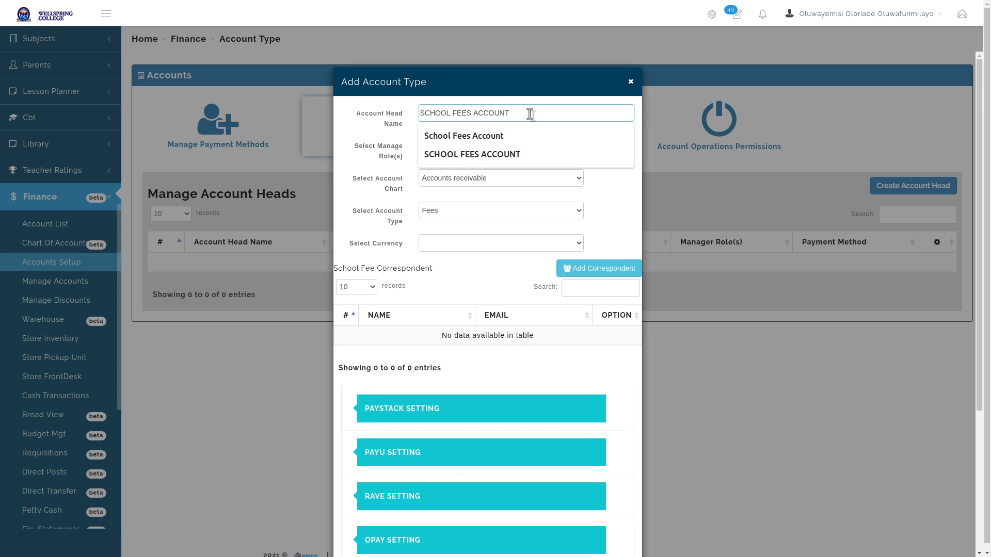
{"action": "left_click", "coordinate": [610, 207]}
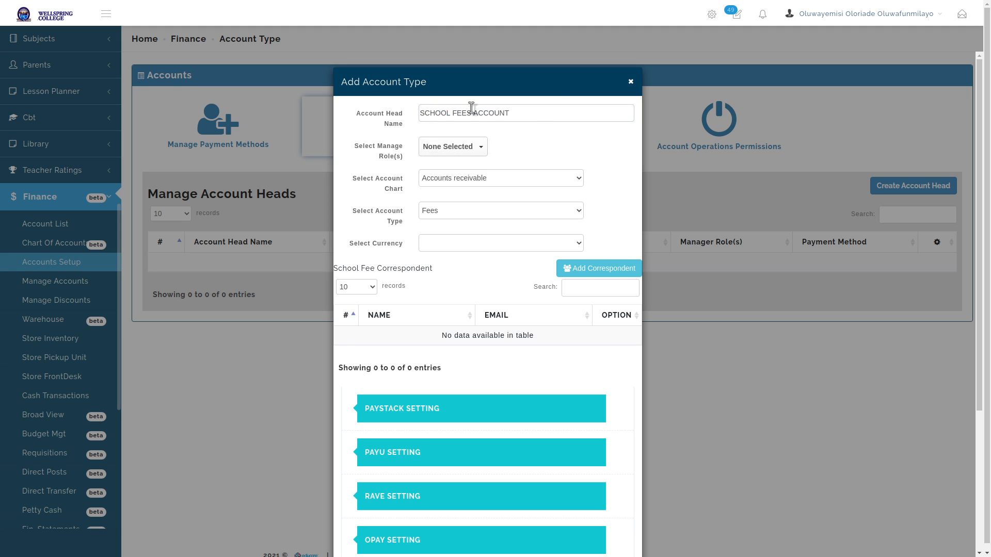
Select Admin and Accountant as the account head's manager roles
{"action": "left_click", "coordinate": [481, 149]}
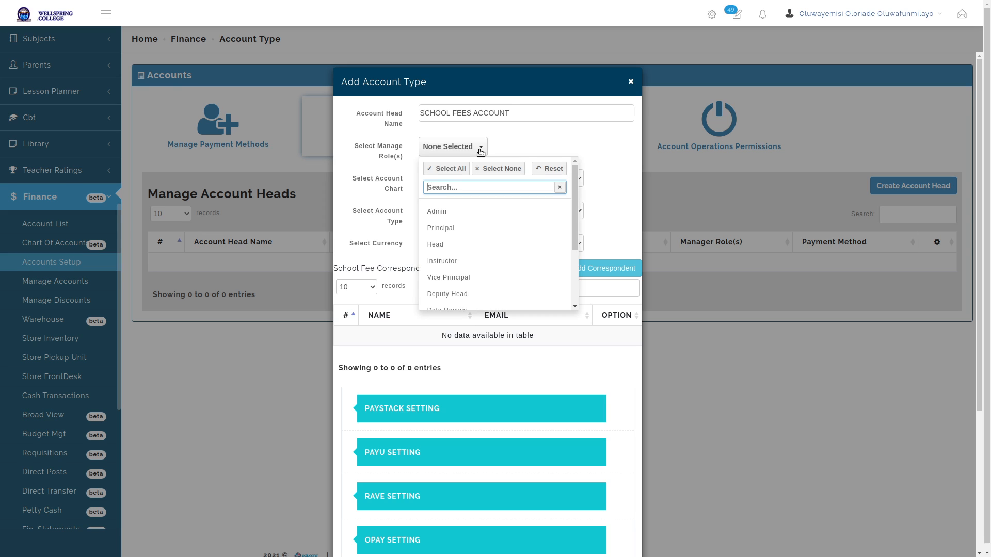
{"action": "left_click", "coordinate": [499, 144]}
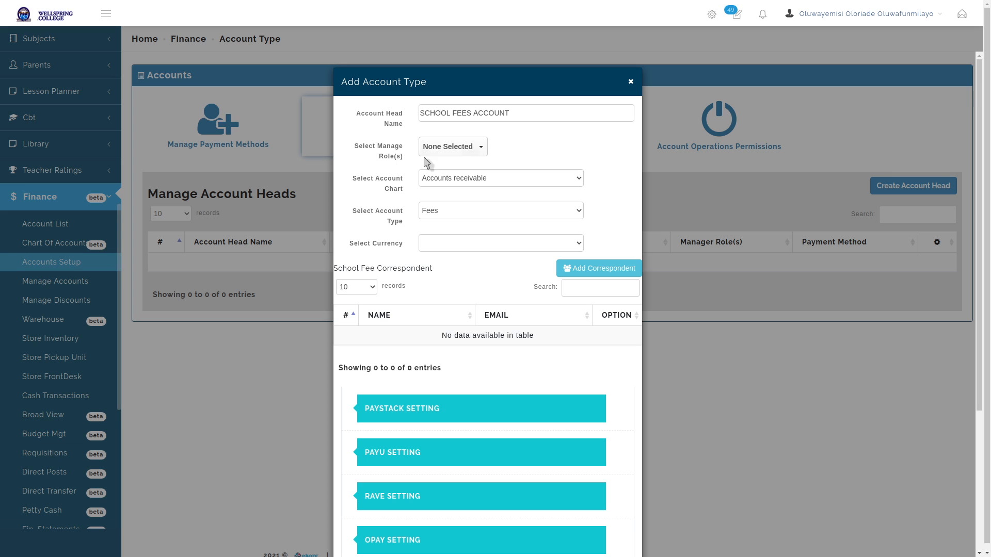
{"action": "left_click", "coordinate": [450, 150]}
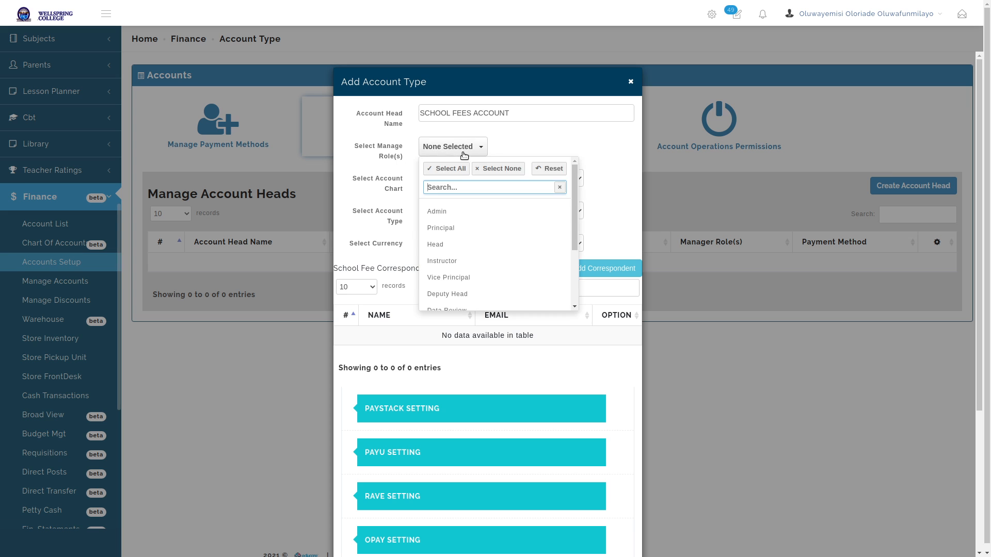
{"action": "left_click", "coordinate": [487, 216]}
{"action": "scroll", "coordinate": [491, 231], "scroll_direction": "down", "scroll_amount": 3}
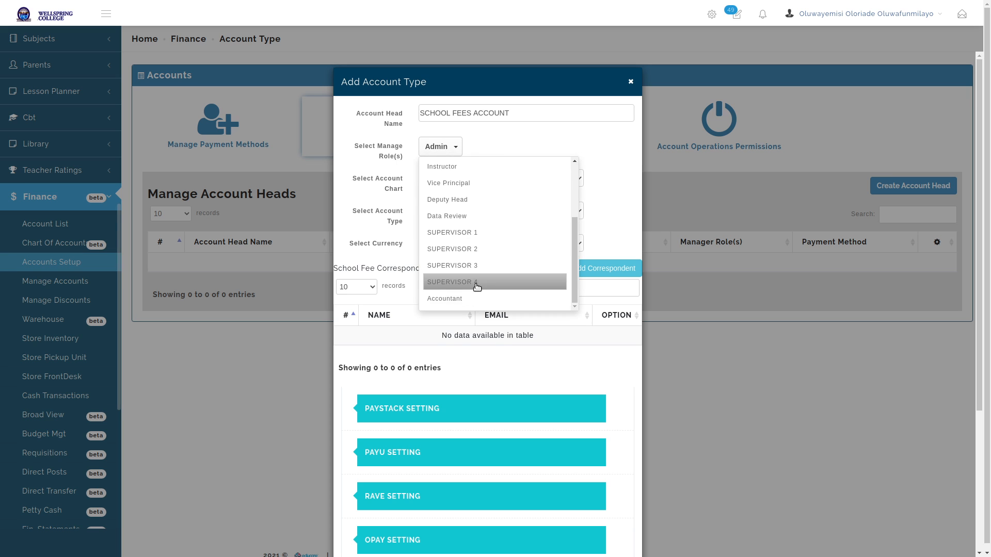
{"action": "left_click", "coordinate": [495, 298]}
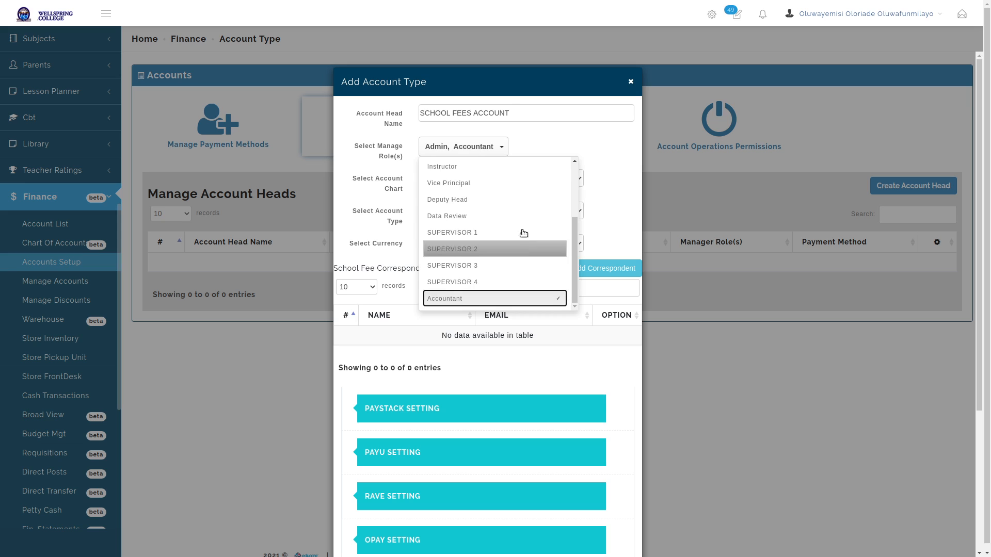
{"action": "left_click", "coordinate": [609, 140]}
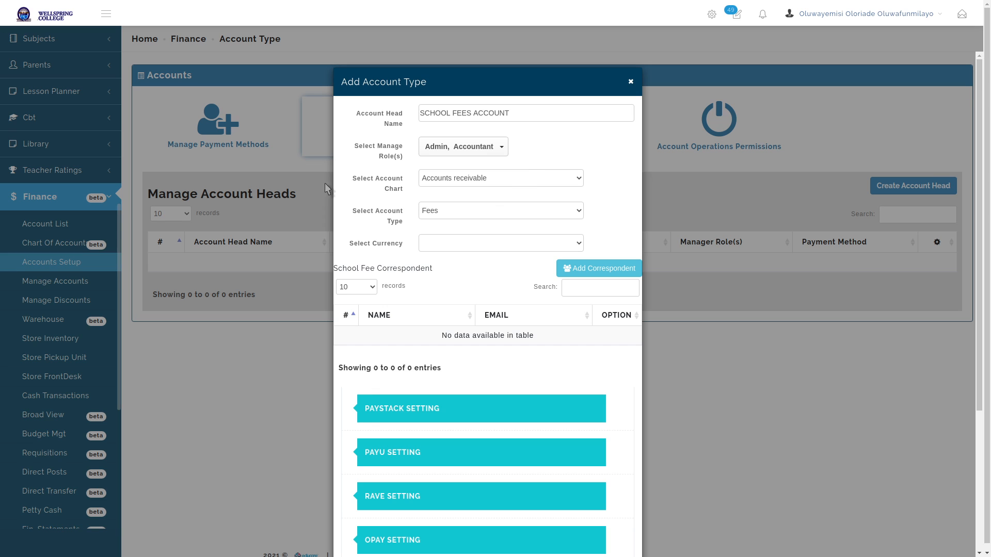
Change the account chart from Accounts receivable to School Fees Receipt
{"action": "left_click_drag", "start_coordinate": [352, 179], "coordinate": [405, 196]}
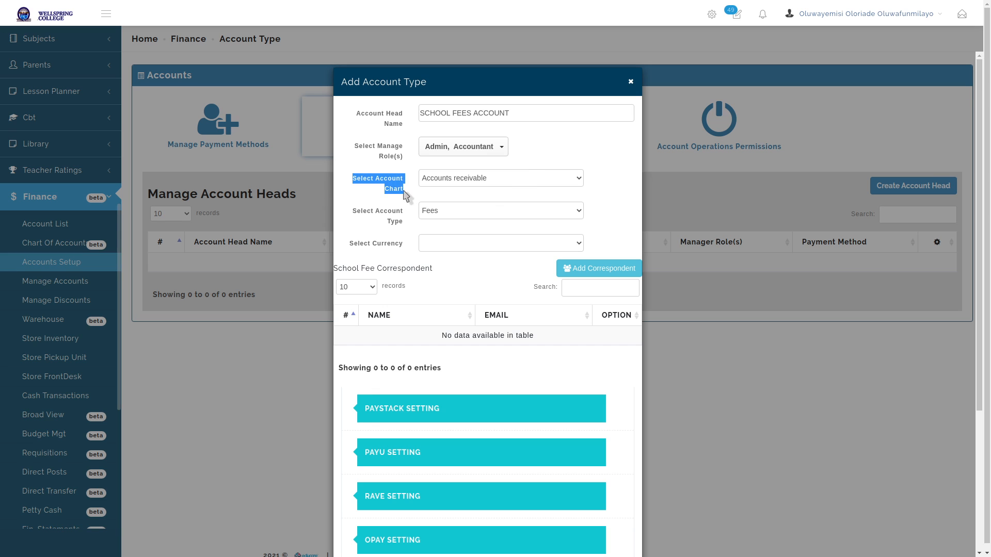
{"action": "left_click", "coordinate": [375, 194]}
{"action": "left_click", "coordinate": [499, 179]}
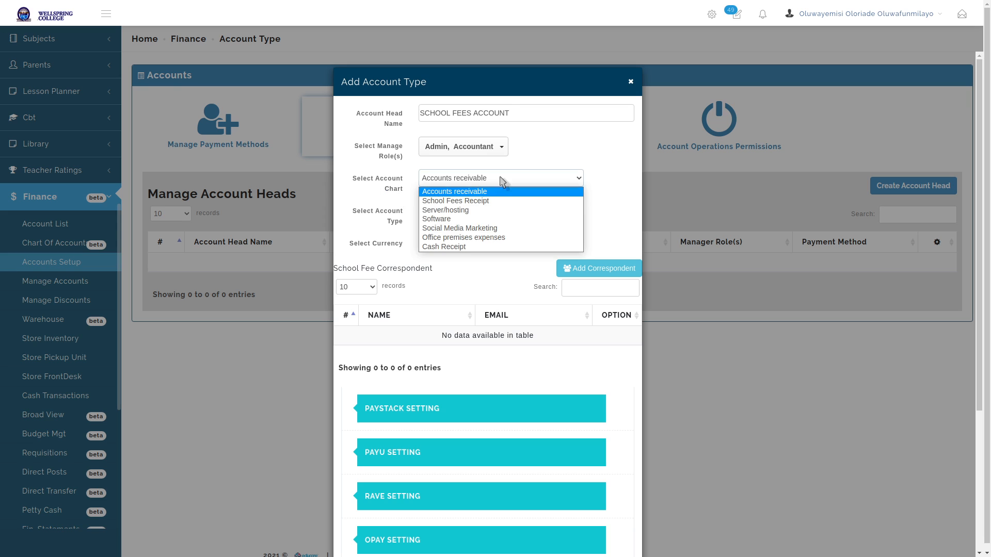
{"action": "left_click", "coordinate": [499, 196]}
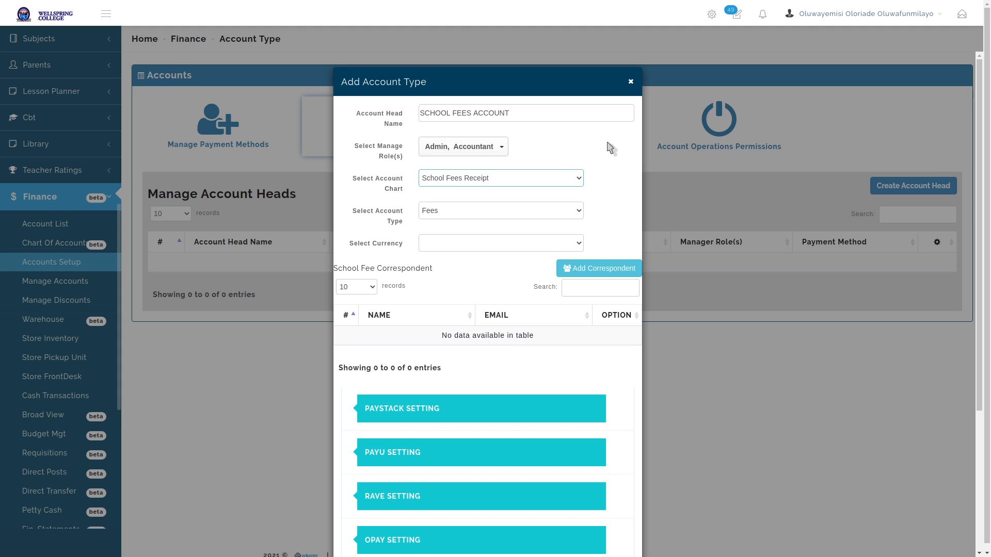
{"action": "left_click", "coordinate": [576, 211]}
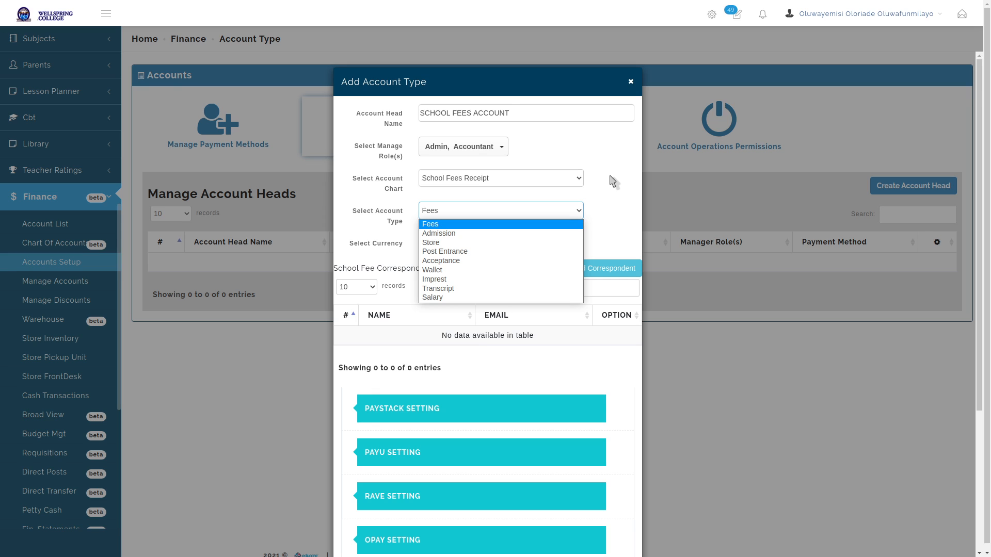
After briefly trying Admission, keep account type Fees and choose Naira as the currency
{"action": "left_click", "coordinate": [524, 226]}
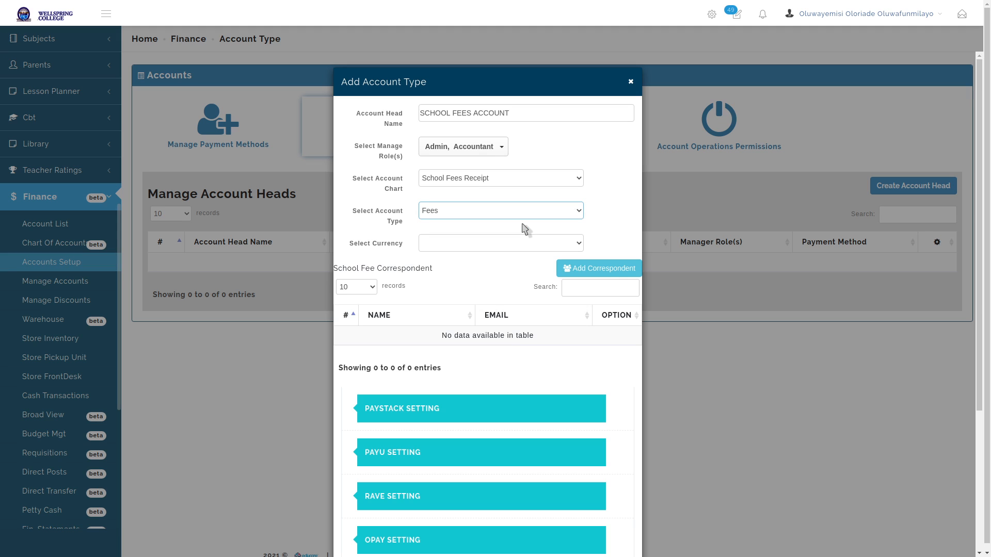
{"action": "left_click", "coordinate": [532, 209]}
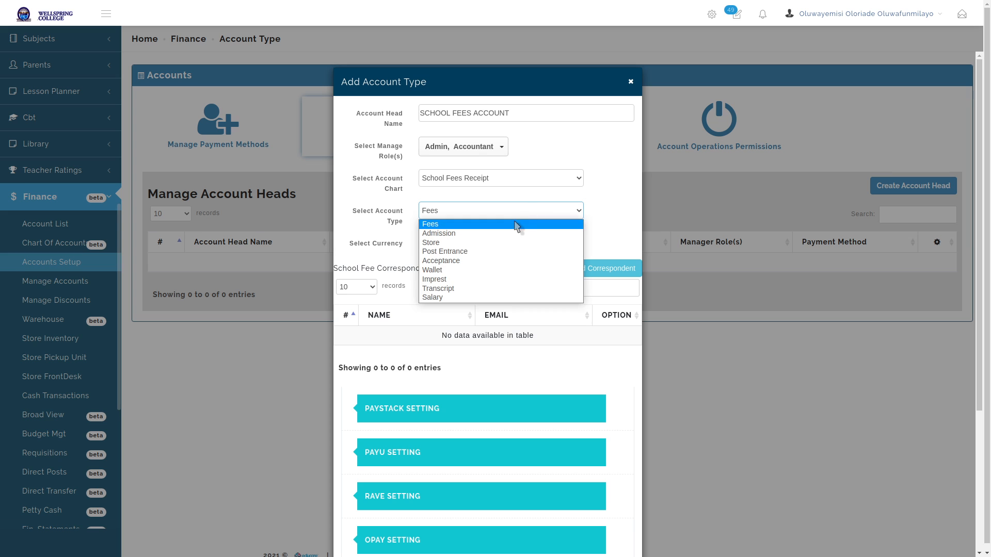
{"action": "left_click", "coordinate": [515, 227]}
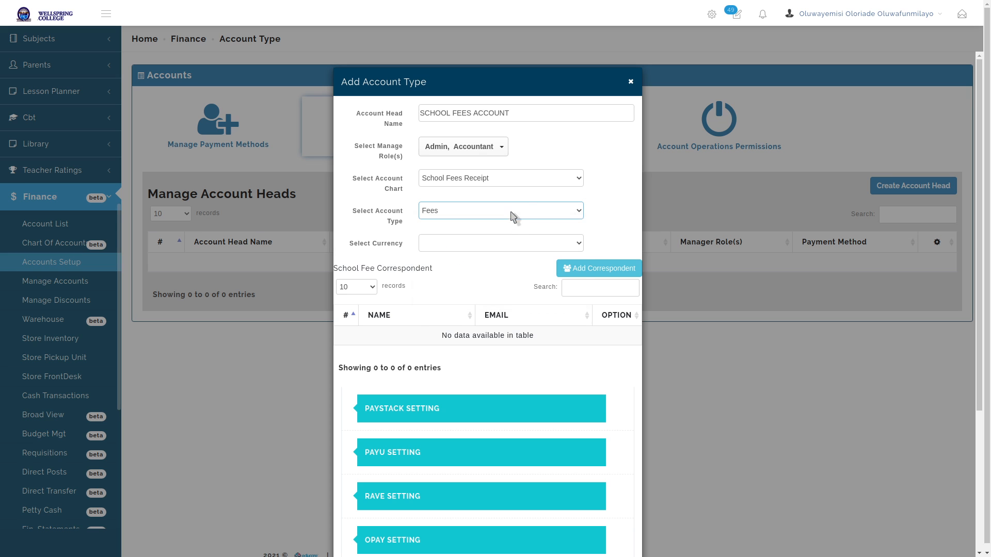
{"action": "left_click", "coordinate": [513, 212]}
{"action": "left_click", "coordinate": [509, 233]}
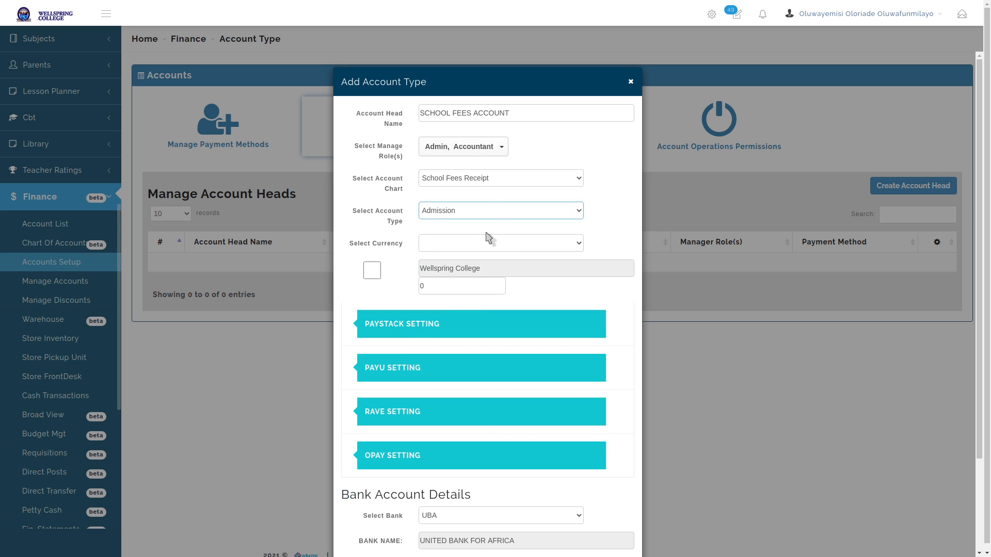
{"action": "left_click", "coordinate": [495, 211]}
{"action": "left_click", "coordinate": [481, 227]}
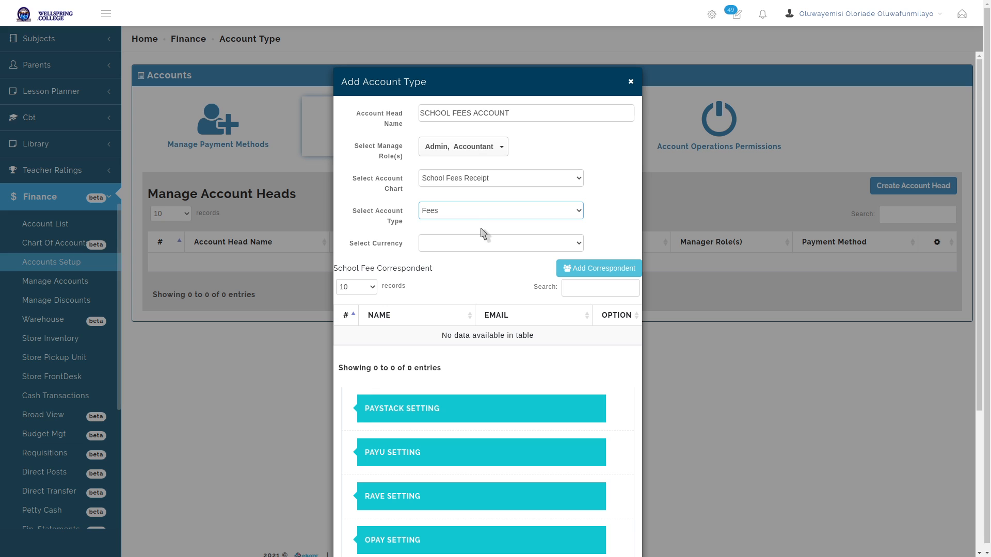
{"action": "left_click", "coordinate": [483, 243]}
{"action": "left_click", "coordinate": [479, 269]}
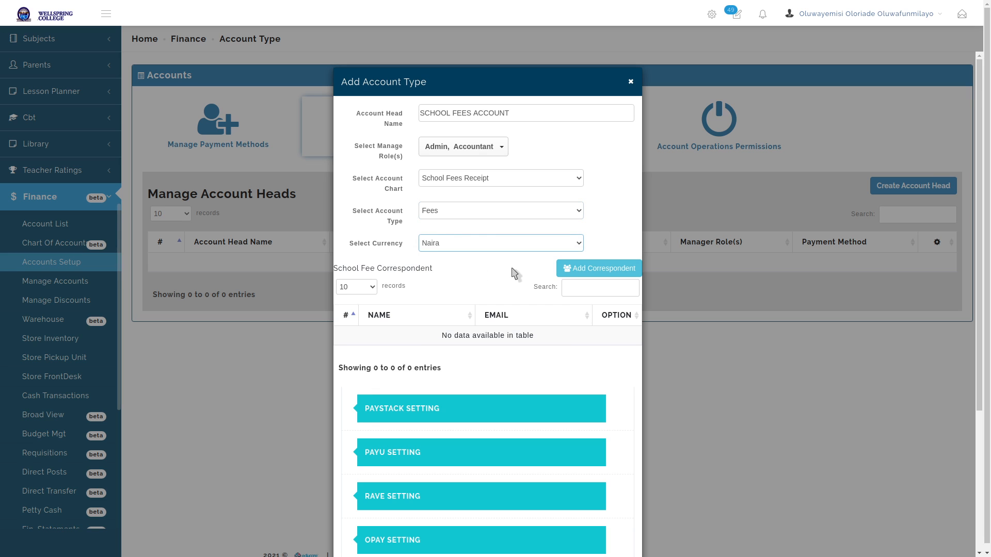
Start a new school fee correspondent, entering a contact name and the accounts e-mail address
{"action": "left_click", "coordinate": [611, 271]}
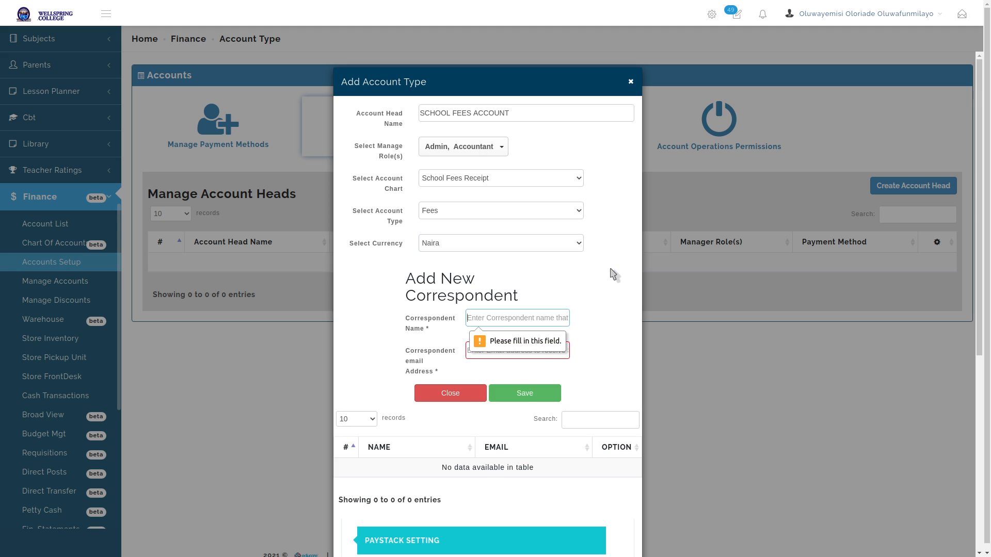
{"action": "type", "text": "He"}
{"action": "key", "text": "BackSpace"}
{"action": "key", "text": "BackSpace"}
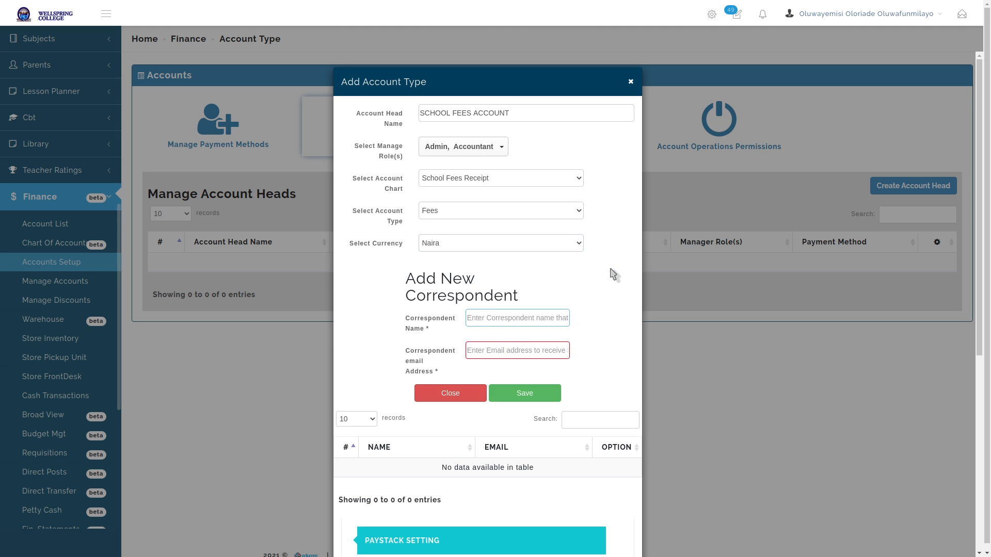
{"action": "key", "text": "Tab"}
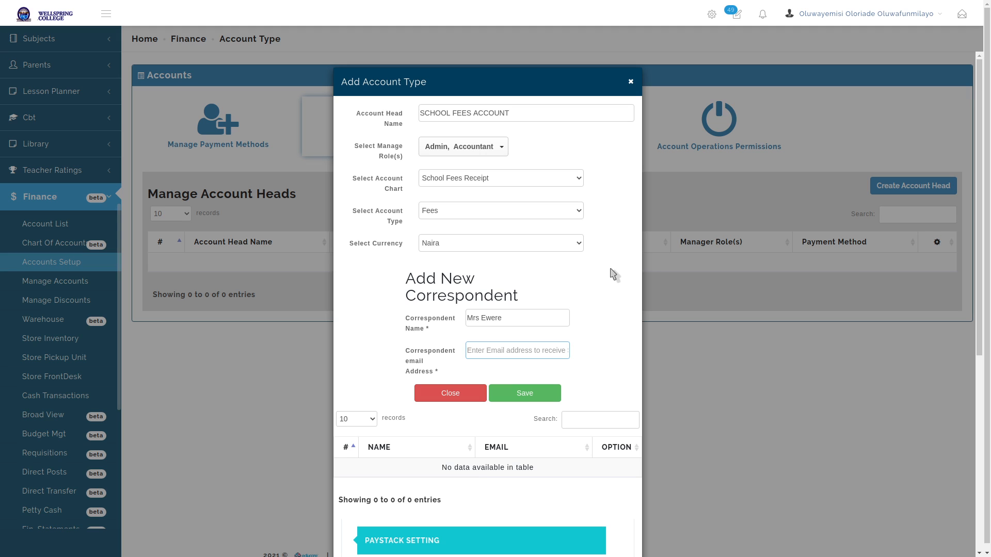
{"action": "key", "text": "shift+Tab"}
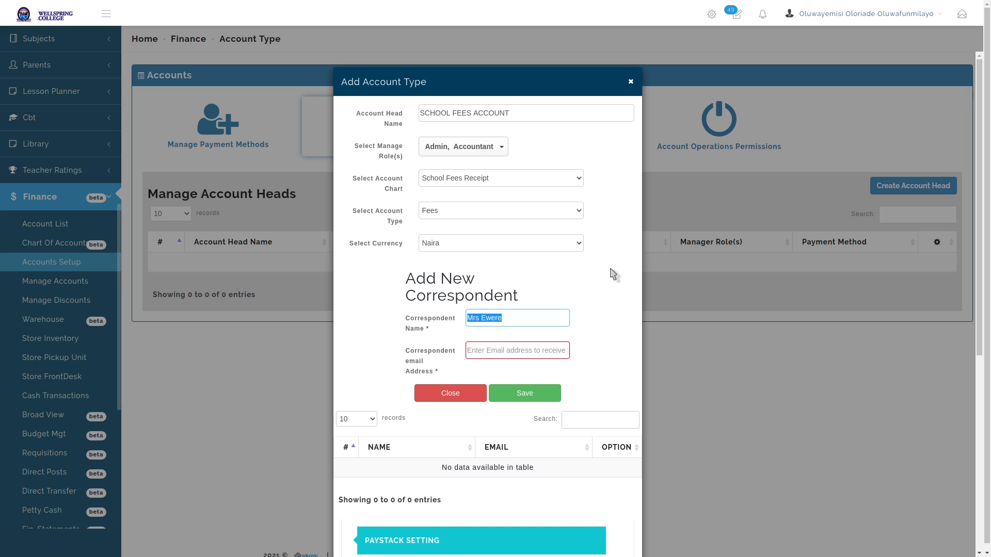
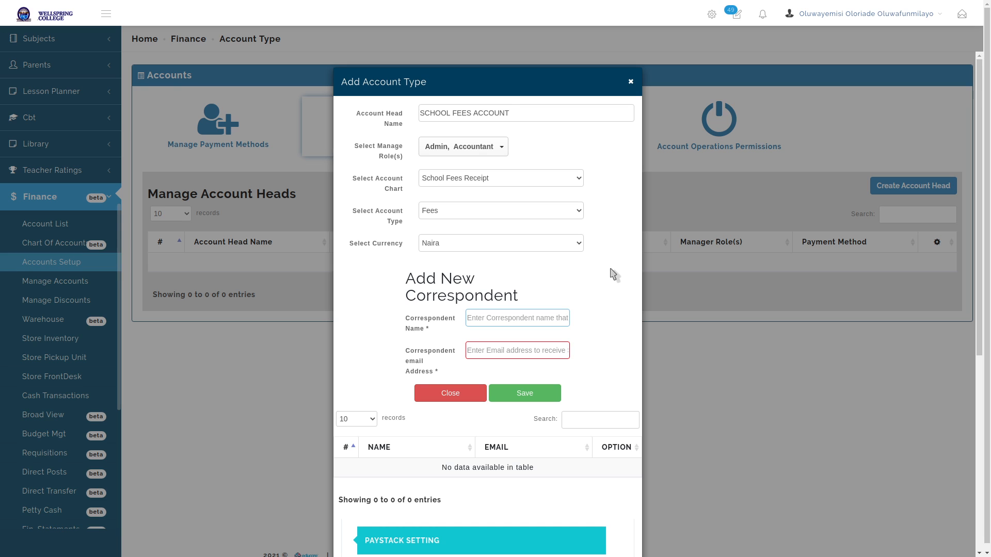
{"action": "key", "text": "Tab"}
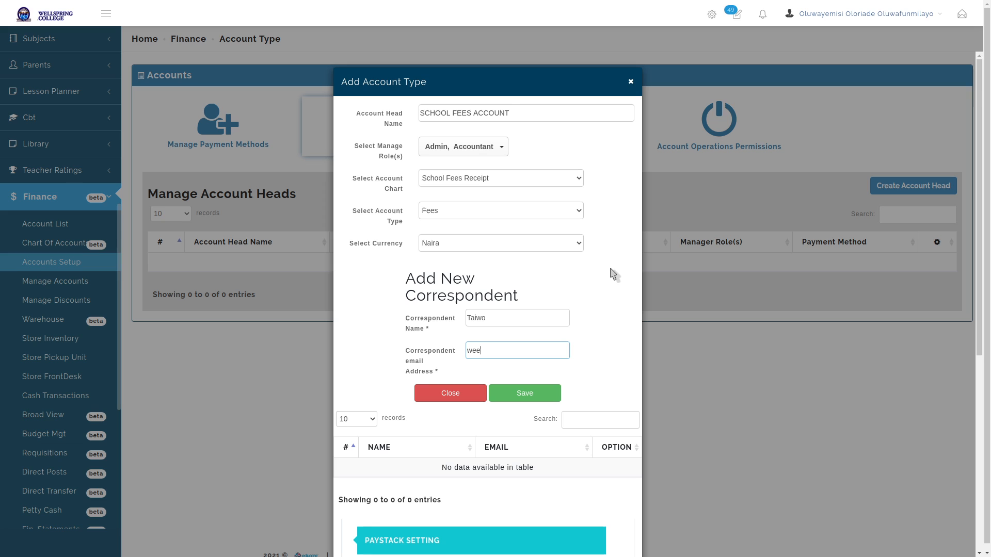
Rename the correspondent to Accountant and save it
{"action": "double_click", "coordinate": [520, 315]}
{"action": "type", "text": "A"}
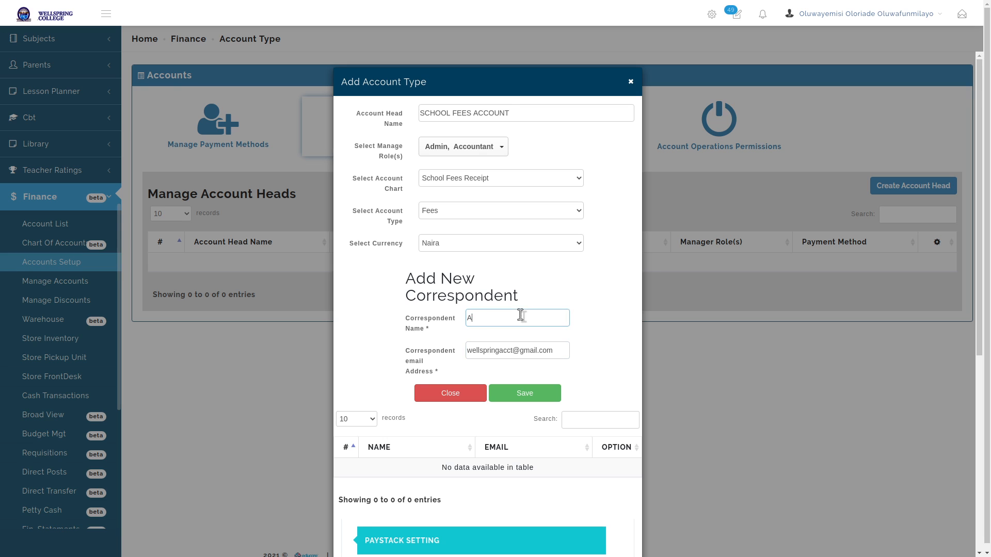
{"action": "type", "text": "ccounts"}
{"action": "double_click", "coordinate": [520, 315]}
{"action": "left_click", "coordinate": [520, 315]}
{"action": "key", "text": "BackSpace"}
{"action": "type", "text": "ant"}
{"action": "left_click", "coordinate": [607, 306]}
{"action": "left_click", "coordinate": [529, 391]}
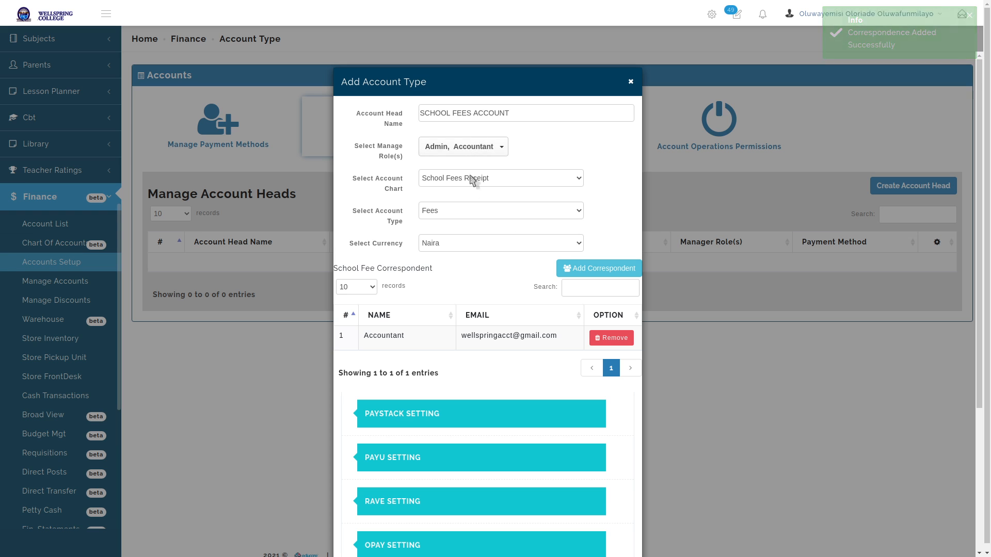
{"action": "scroll", "coordinate": [474, 217], "scroll_direction": "down", "scroll_amount": 3}
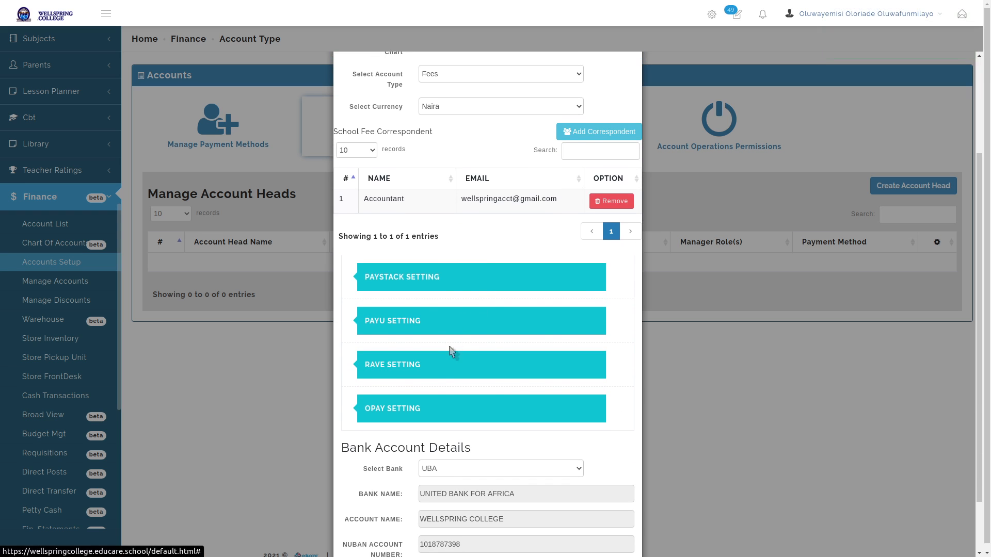
In the RAVE payment settings, choose WVIV DEMO API as the API key
{"action": "scroll", "coordinate": [498, 259], "scroll_direction": "down", "scroll_amount": 2}
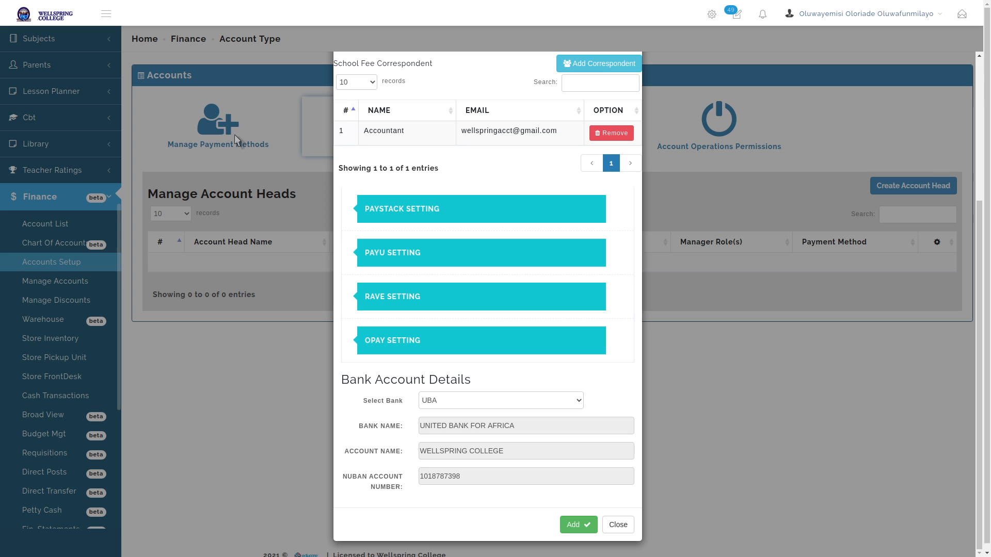
{"action": "left_click", "coordinate": [482, 296]}
{"action": "left_click", "coordinate": [483, 334]}
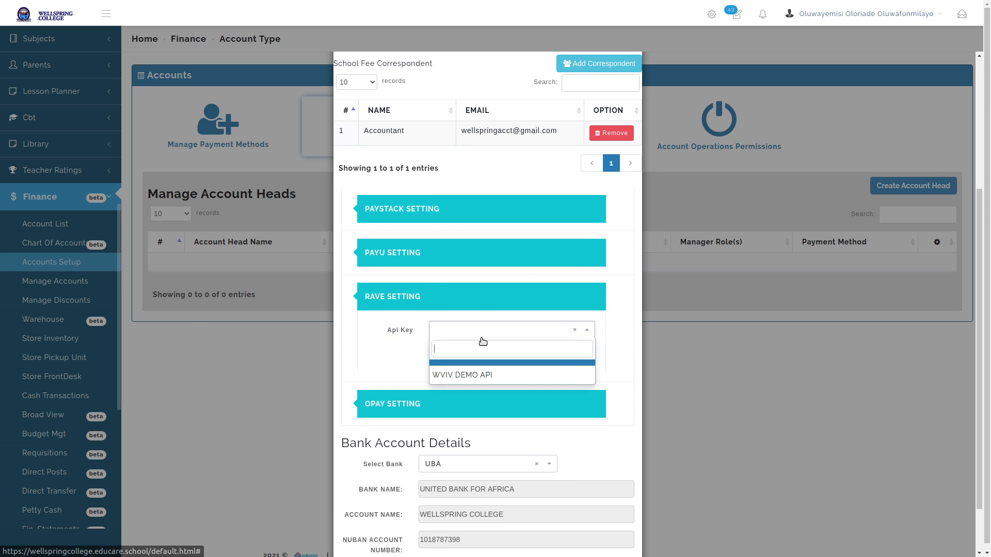
{"action": "left_click", "coordinate": [473, 374]}
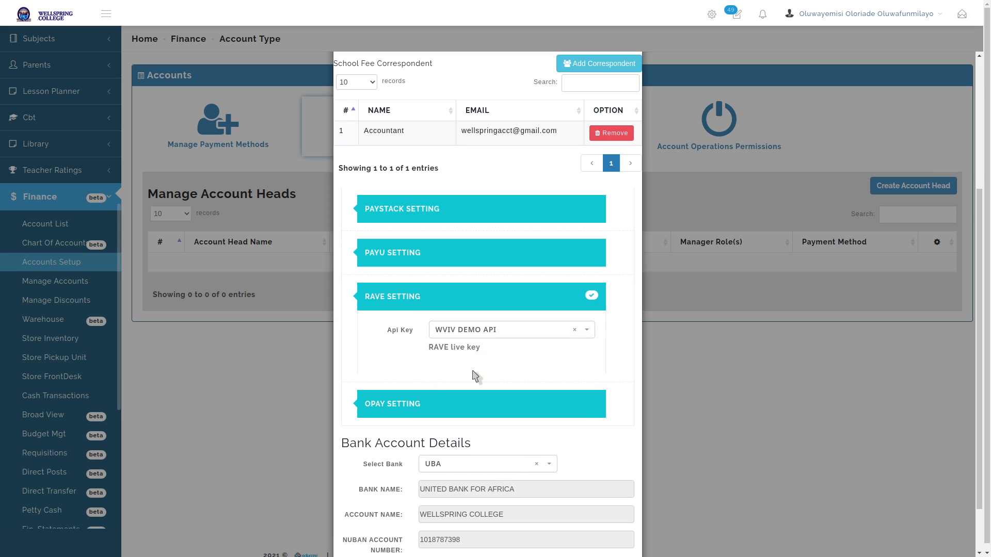
Keep UBA as the bank account and submit the SCHOOL FEES ACCOUNT head
{"action": "scroll", "coordinate": [616, 269], "scroll_direction": "down", "scroll_amount": 2}
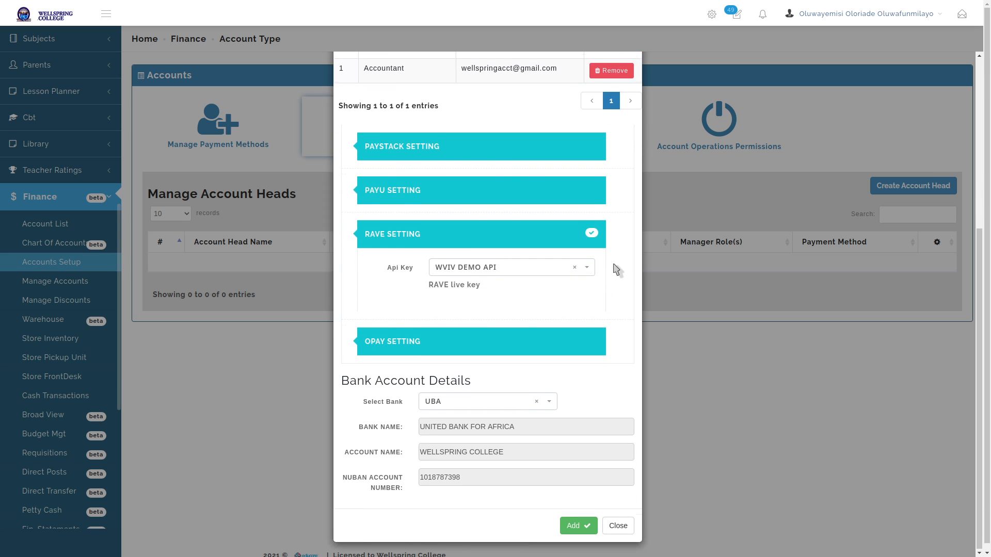
{"action": "scroll", "coordinate": [616, 270], "scroll_direction": "down", "scroll_amount": 2}
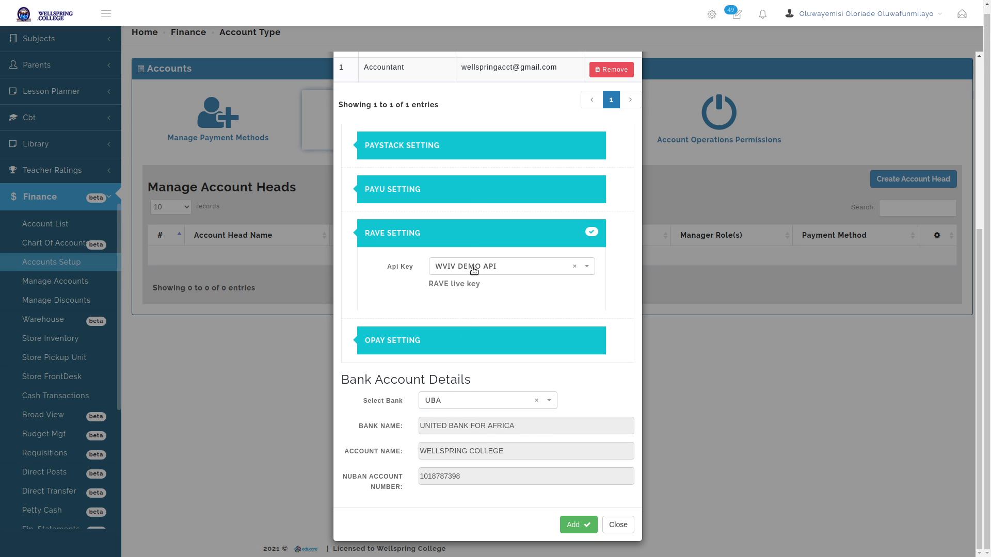
{"action": "left_click", "coordinate": [467, 401]}
{"action": "left_click", "coordinate": [456, 476]}
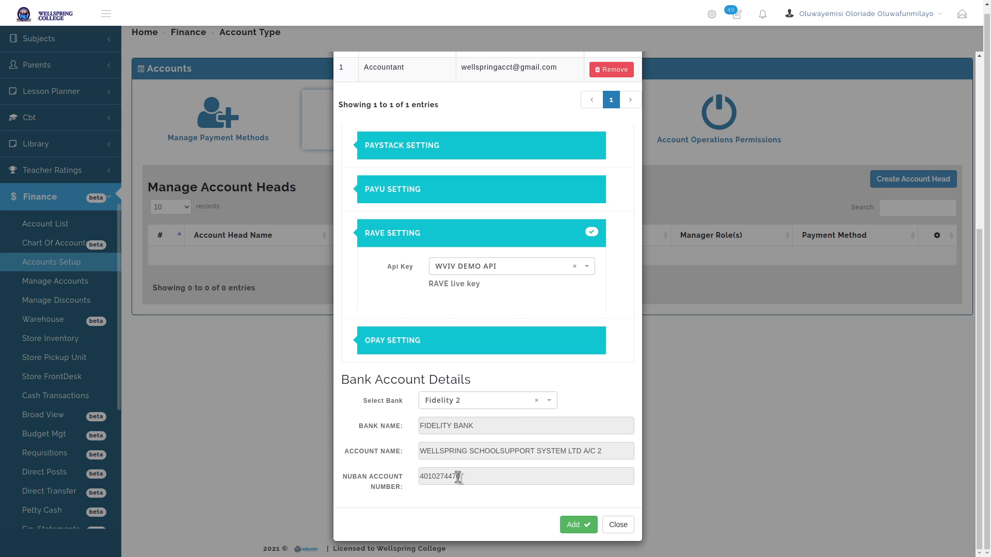
{"action": "left_click", "coordinate": [490, 400]}
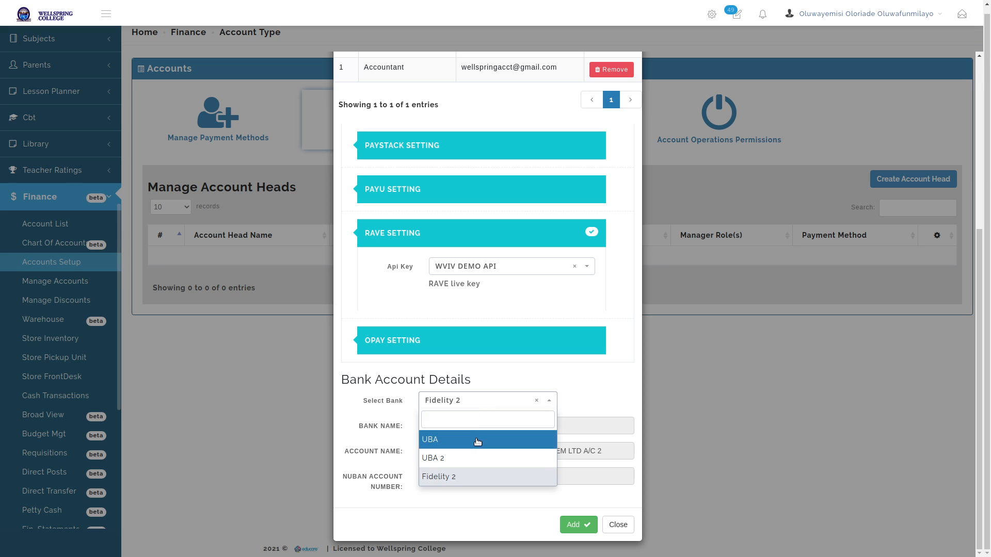
{"action": "left_click", "coordinate": [477, 438]}
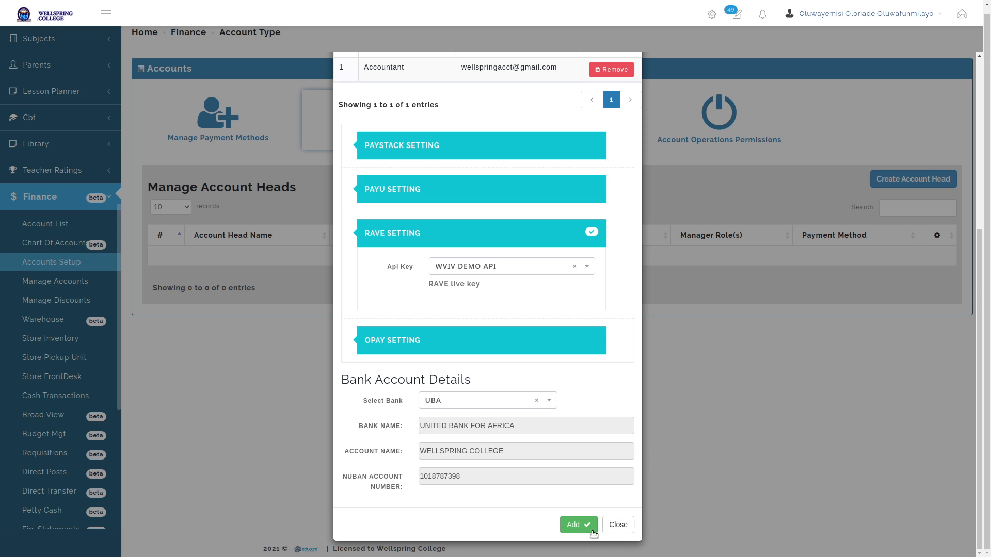
{"action": "left_click", "coordinate": [576, 525]}
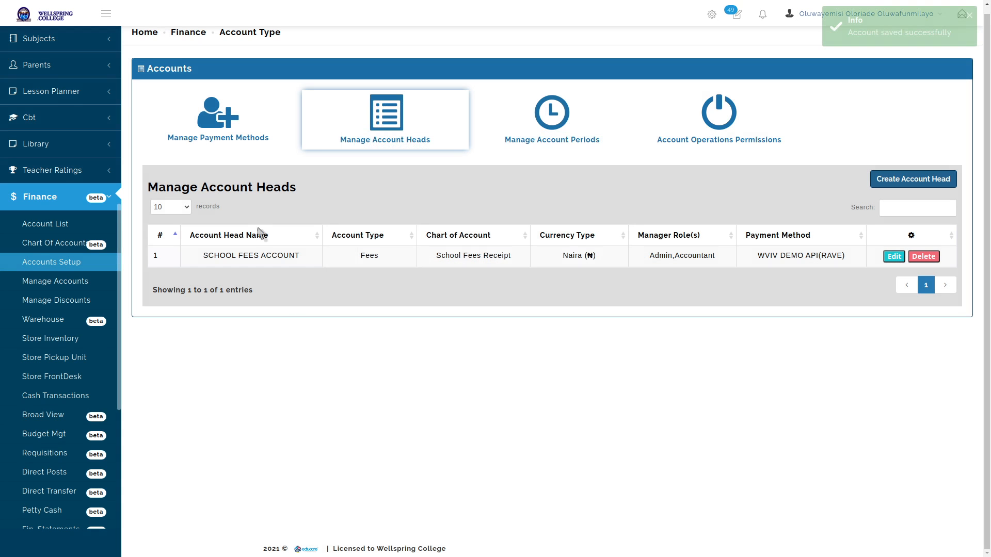
Review the WVIV DEMO API payment method settings without changing anything
{"action": "left_click", "coordinate": [231, 130]}
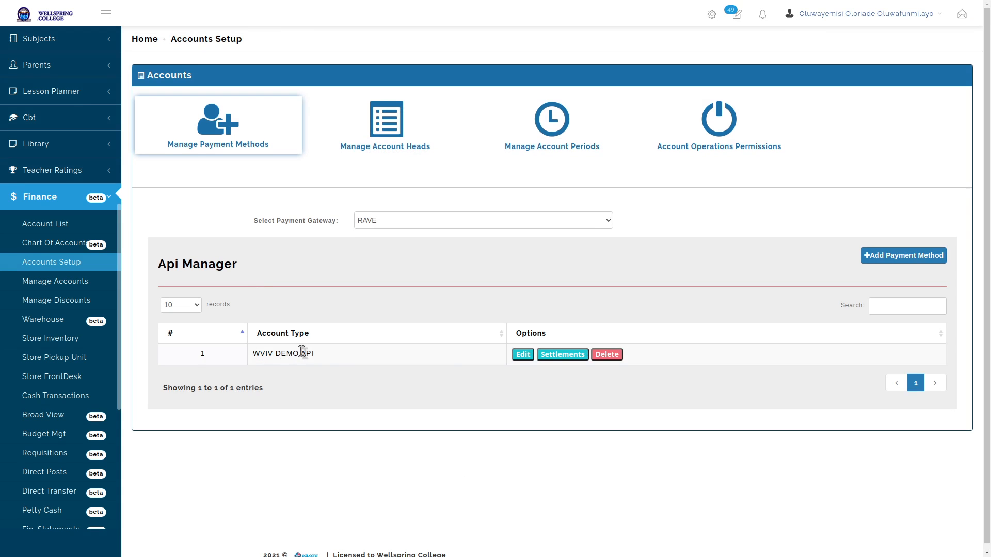
{"action": "left_click", "coordinate": [524, 354]}
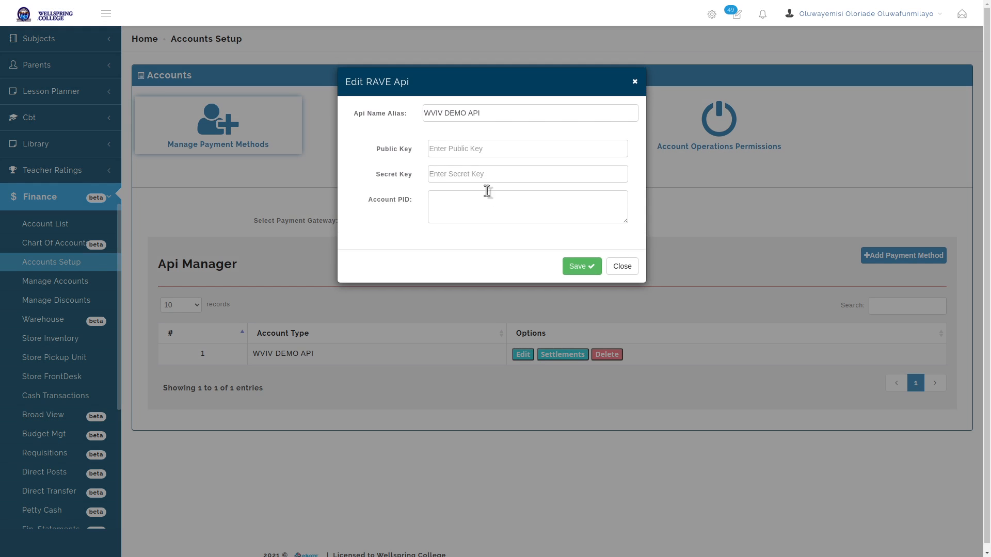
{"action": "triple_click", "coordinate": [472, 118]}
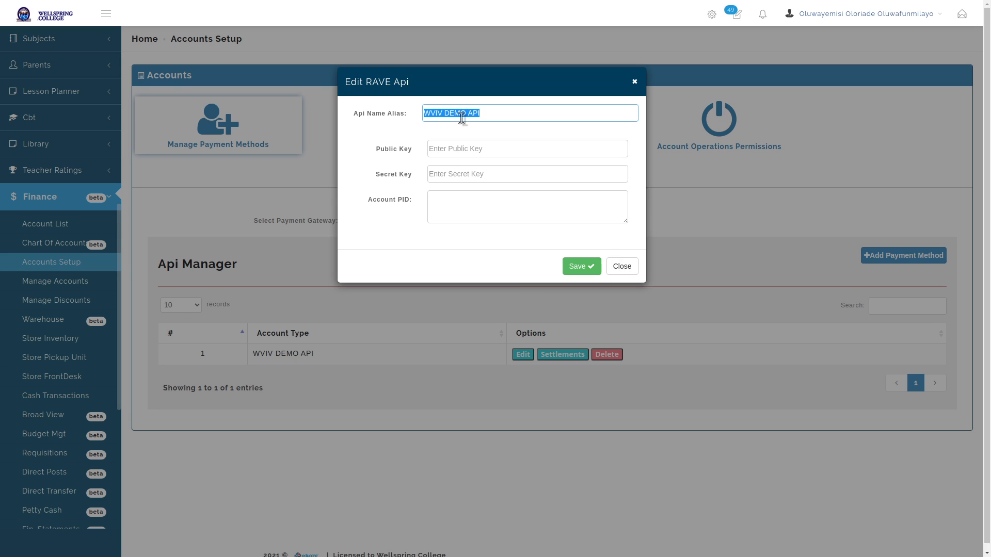
{"action": "left_click", "coordinate": [621, 267]}
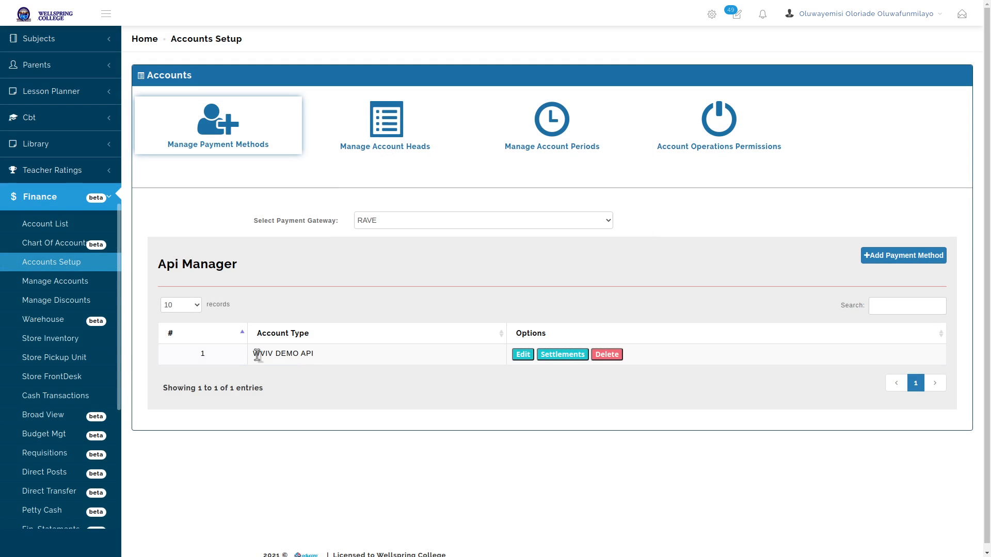
{"action": "left_click_drag", "start_coordinate": [256, 355], "coordinate": [329, 358]}
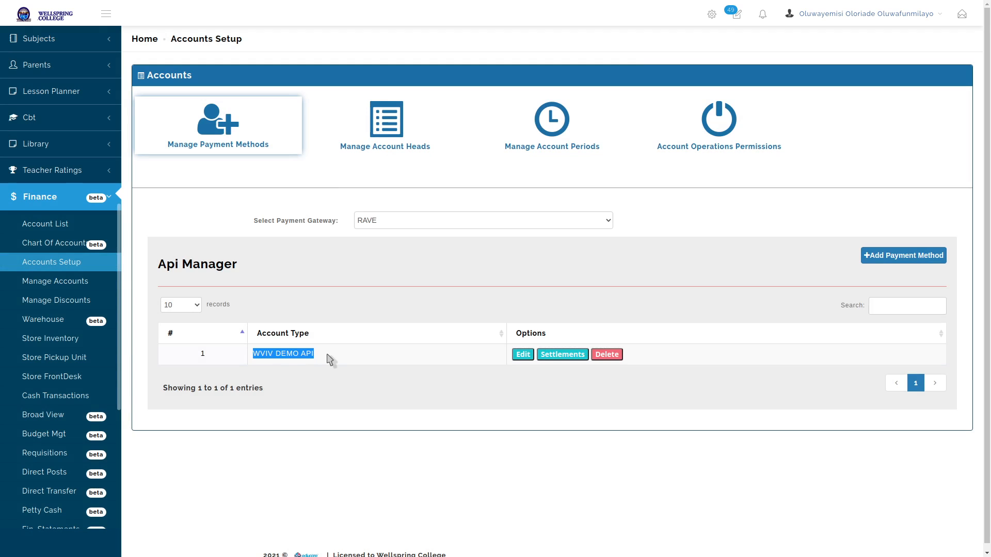
{"action": "left_click", "coordinate": [330, 360]}
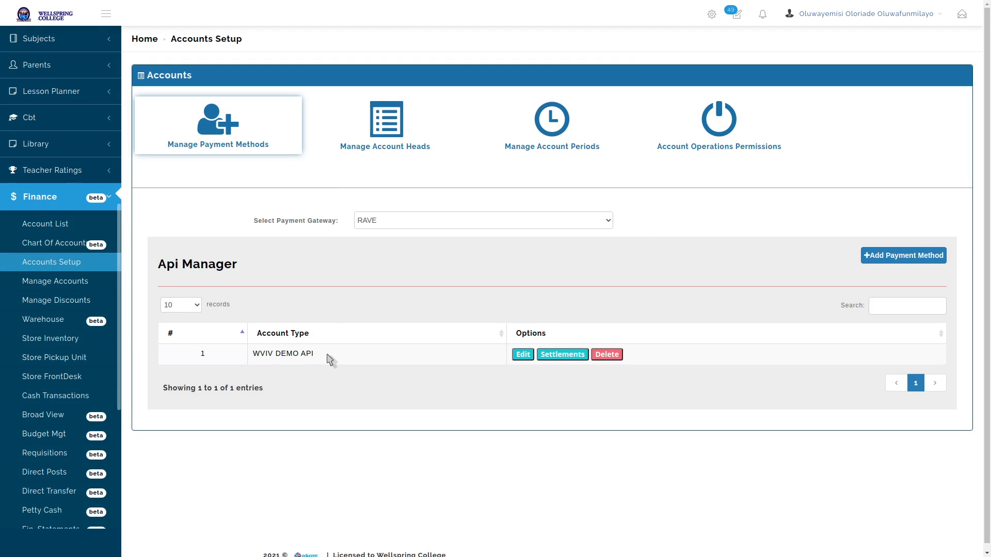
Highlight the SCHOOL FEES ACCOUNT name, chart, roles, payment method and type, then create an account head
{"action": "left_click", "coordinate": [403, 129]}
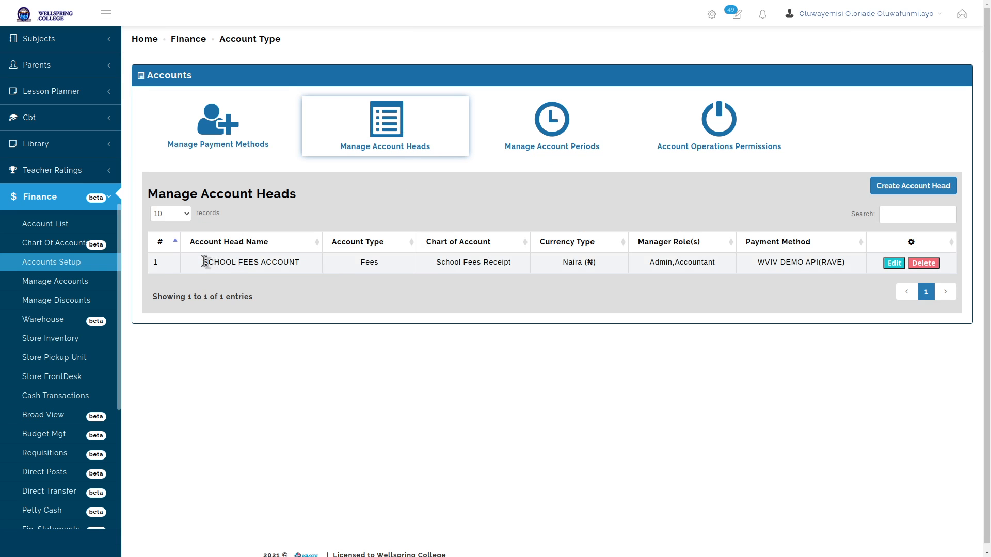
{"action": "left_click_drag", "start_coordinate": [205, 262], "coordinate": [311, 264]}
{"action": "left_click", "coordinate": [312, 264]}
{"action": "triple_click", "coordinate": [446, 264]}
{"action": "left_click", "coordinate": [509, 266]}
{"action": "triple_click", "coordinate": [695, 271]}
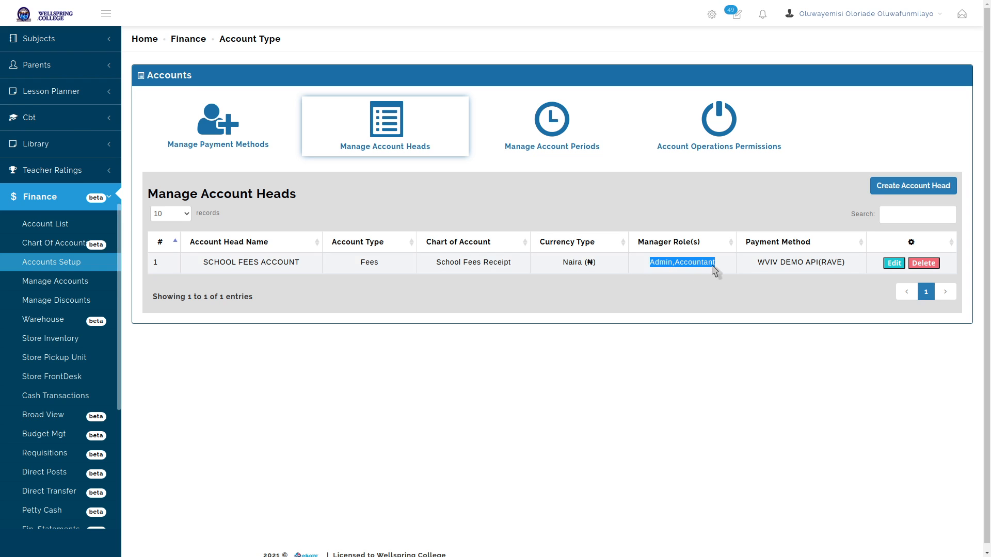
{"action": "left_click", "coordinate": [717, 267]}
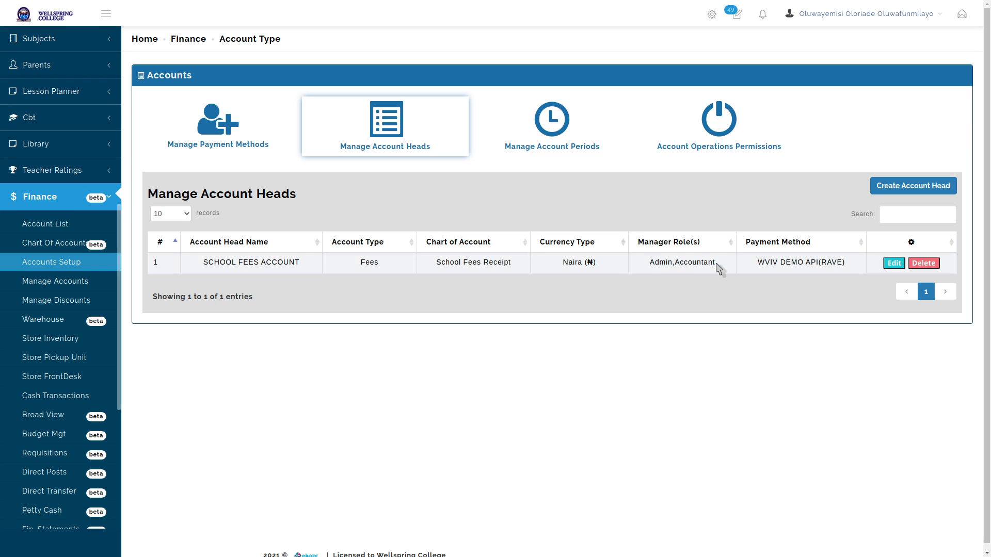
{"action": "left_click_drag", "start_coordinate": [760, 263], "coordinate": [854, 268]}
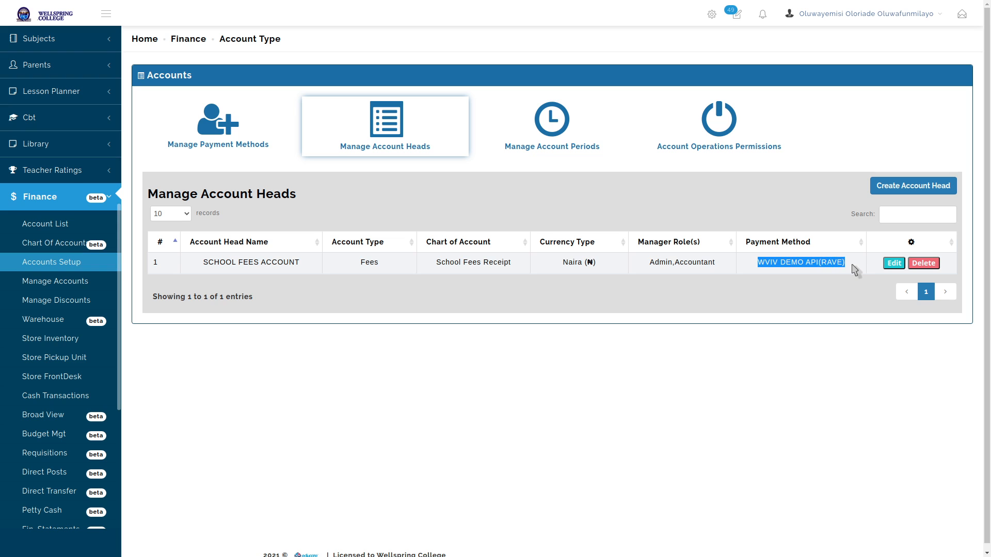
{"action": "left_click", "coordinate": [854, 268]}
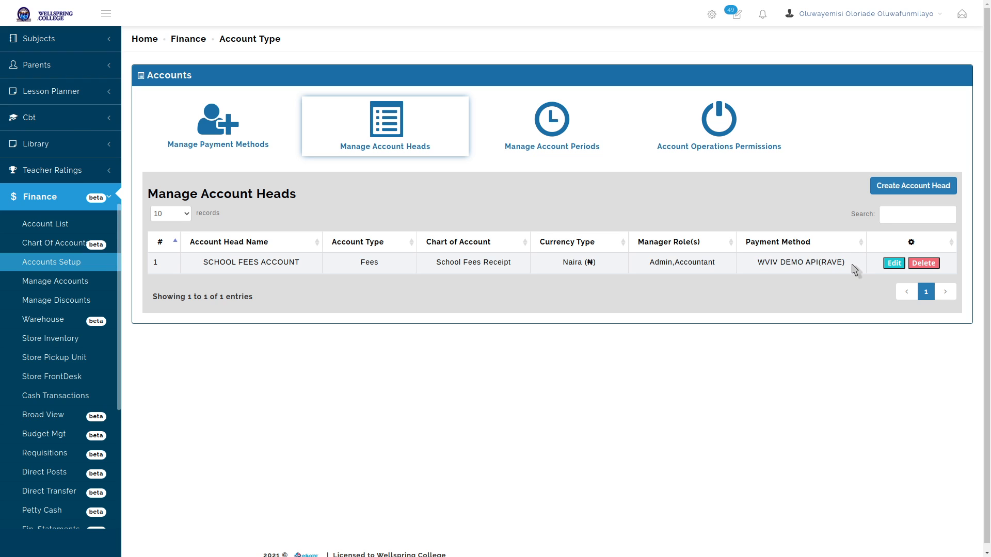
{"action": "double_click", "coordinate": [369, 262]}
{"action": "left_click", "coordinate": [383, 298]}
{"action": "left_click", "coordinate": [940, 184]}
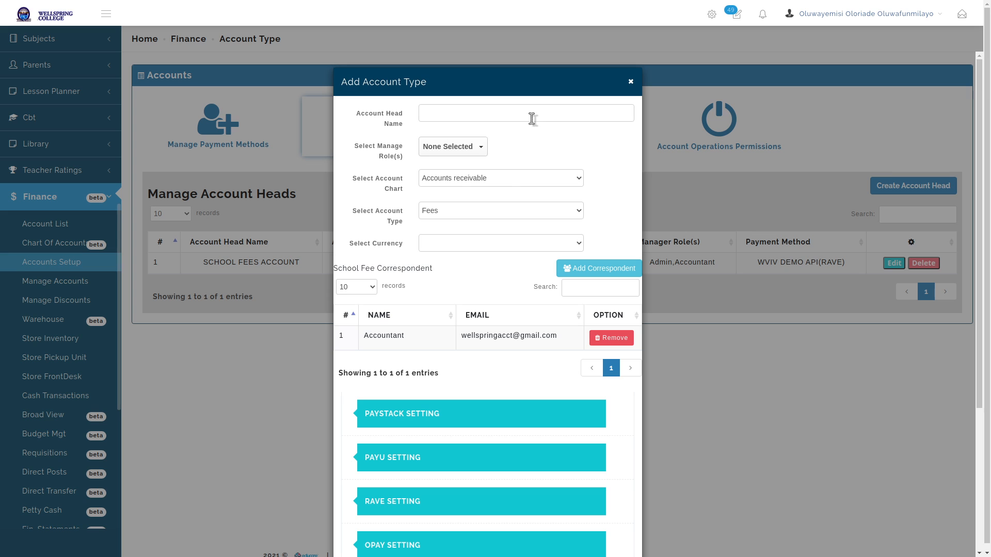
Enter WALLET ACCOUNT as the account head name, dismissing the name suggestions
{"action": "left_click", "coordinate": [532, 118]}
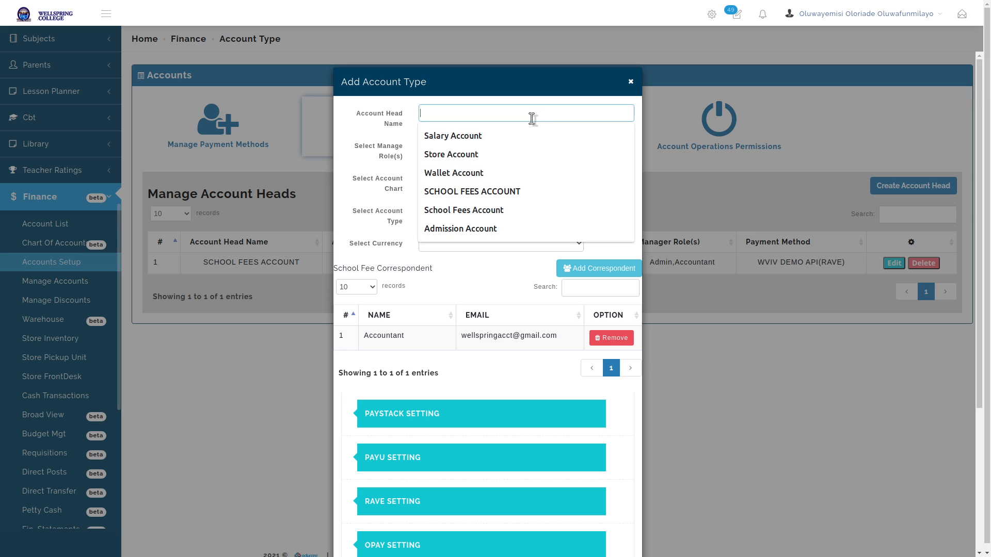
{"action": "left_click", "coordinate": [490, 170]}
{"action": "triple_click", "coordinate": [494, 112]}
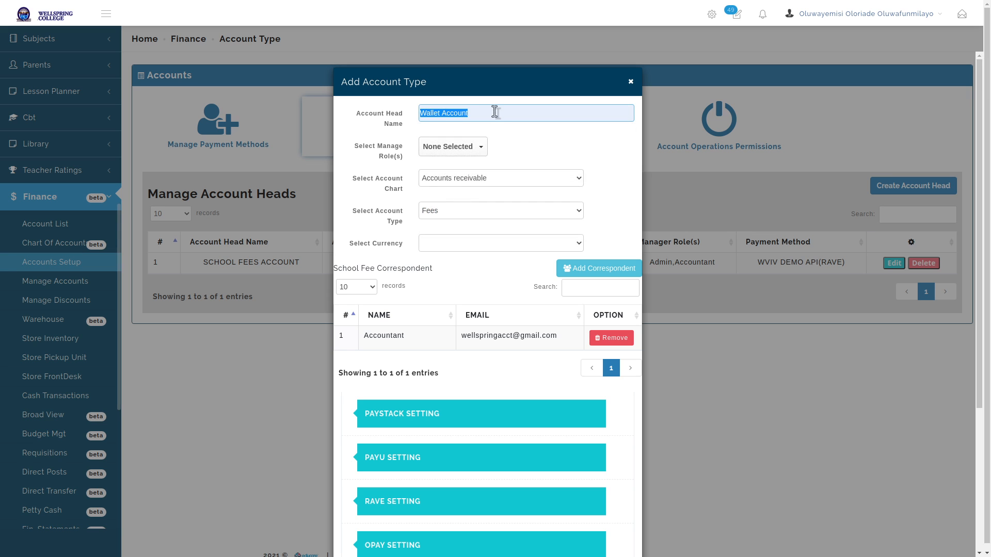
{"action": "type", "text": "WALL"}
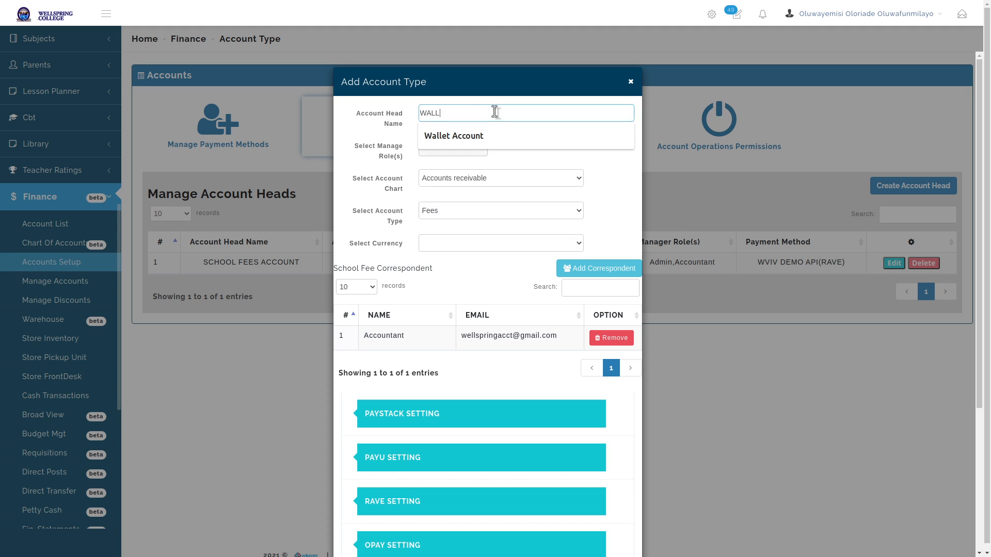
{"action": "type", "text": "ET ACCOINT"}
{"action": "type", "text": "UNT"}
{"action": "key", "text": "Tab"}
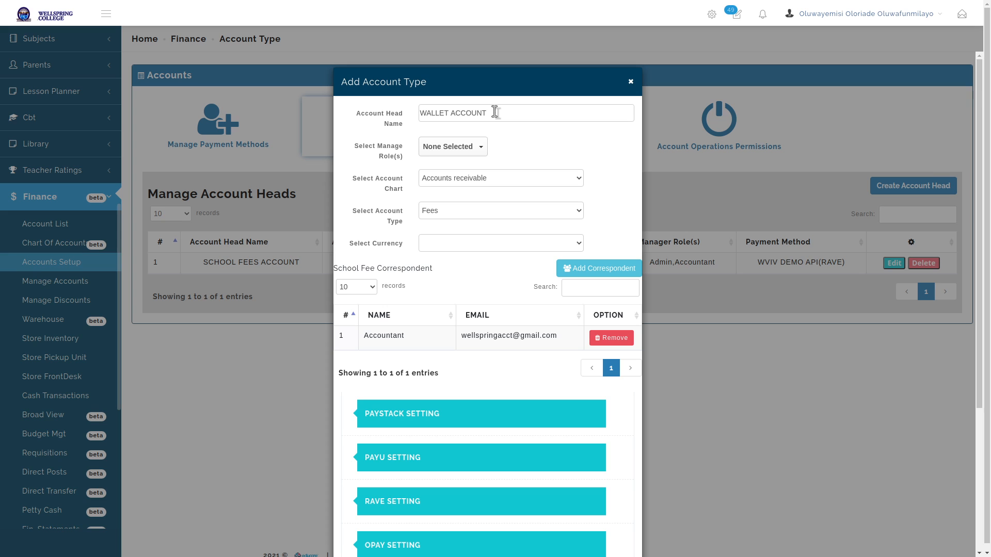
{"action": "left_click", "coordinate": [494, 112]}
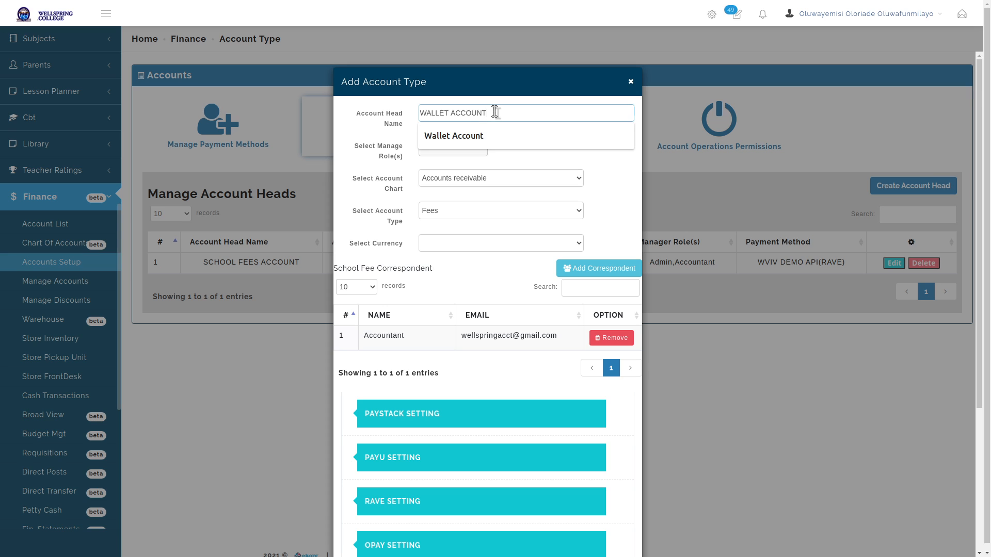
{"action": "left_click", "coordinate": [574, 82]}
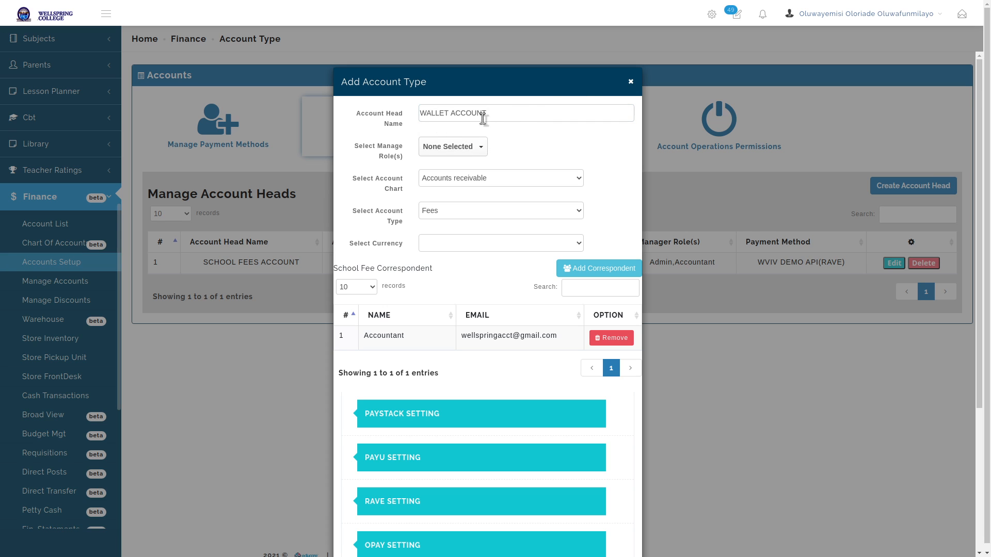
{"action": "left_click", "coordinate": [511, 113]}
{"action": "left_click", "coordinate": [552, 83]}
{"action": "left_click", "coordinate": [500, 112]}
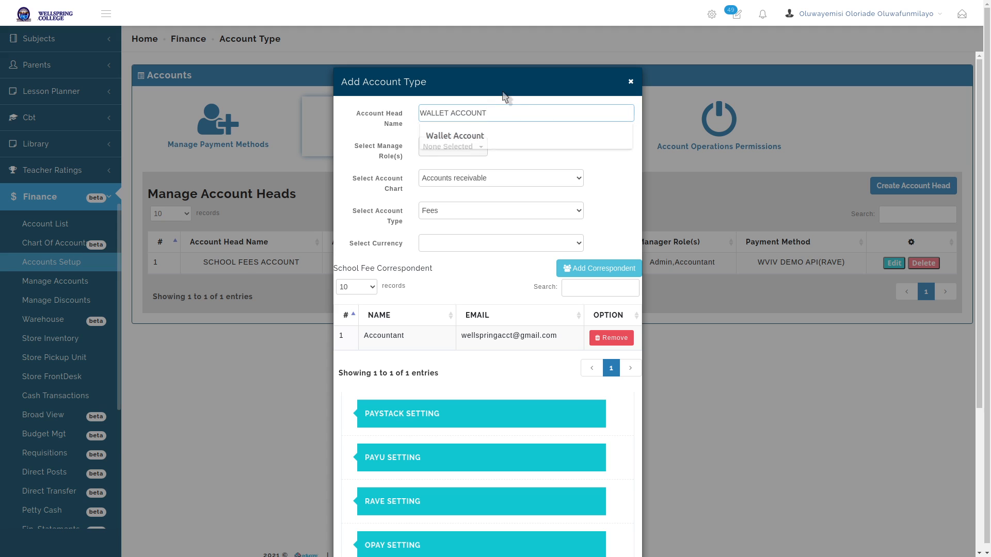
{"action": "left_click", "coordinate": [504, 97]}
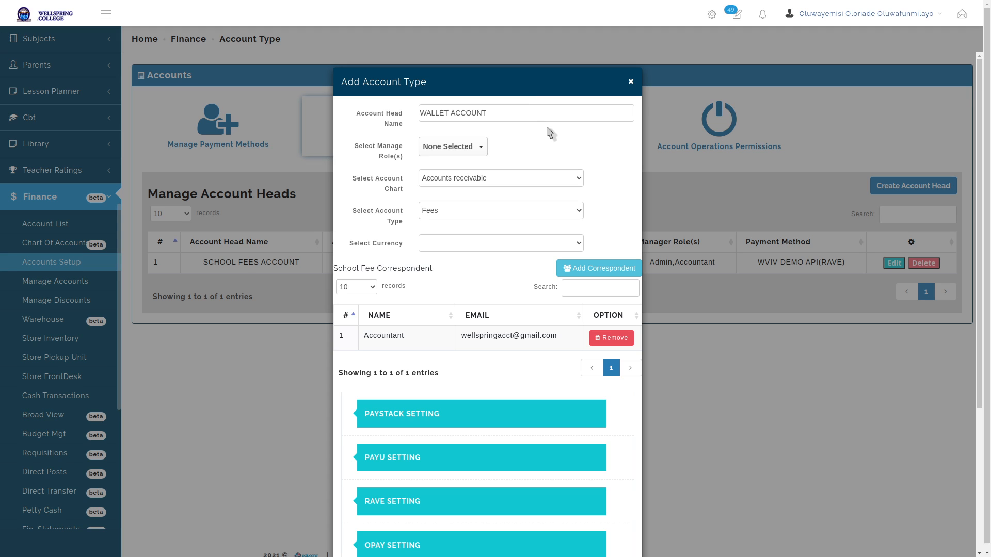
{"action": "left_click", "coordinate": [520, 112]}
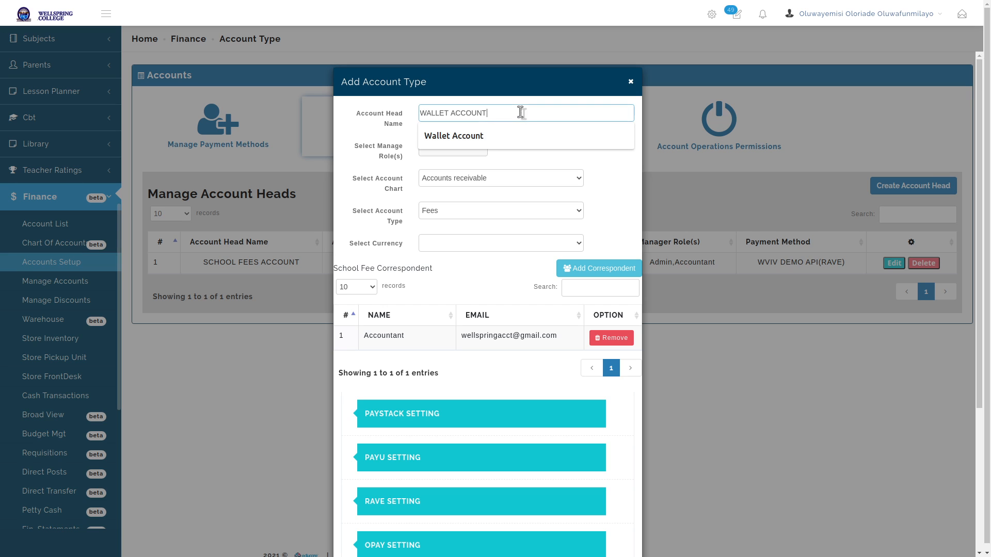
{"action": "left_click", "coordinate": [619, 205]}
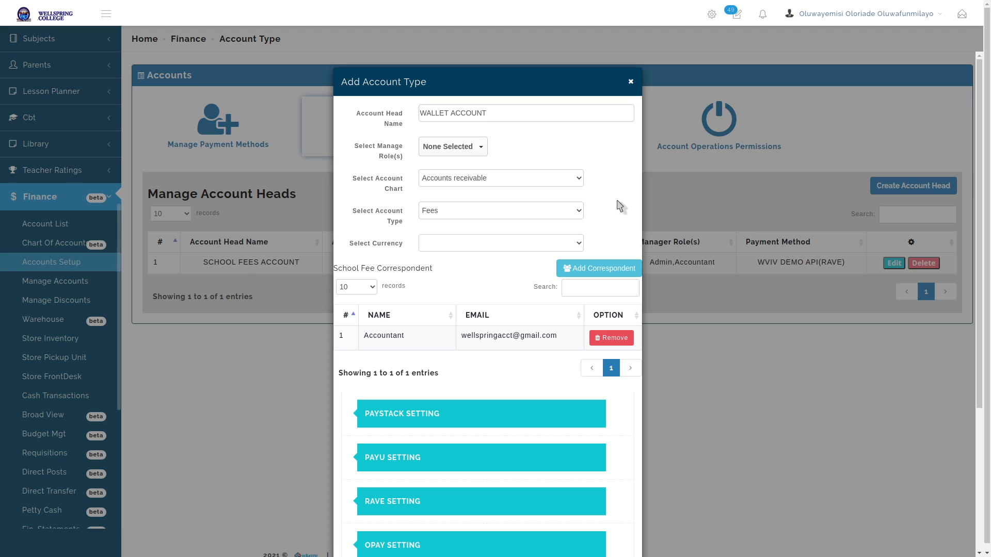
{"action": "left_click", "coordinate": [510, 113]}
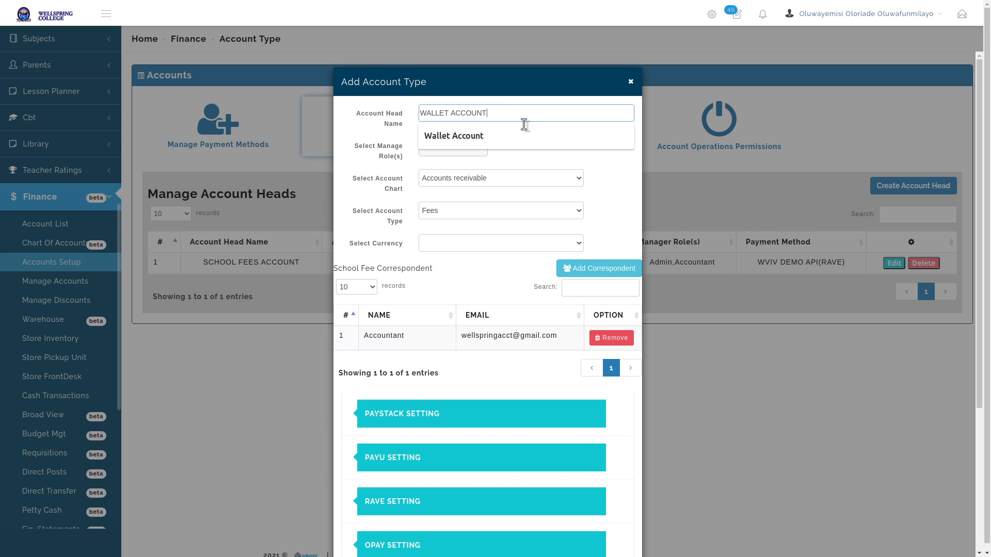
{"action": "left_click", "coordinate": [609, 184]}
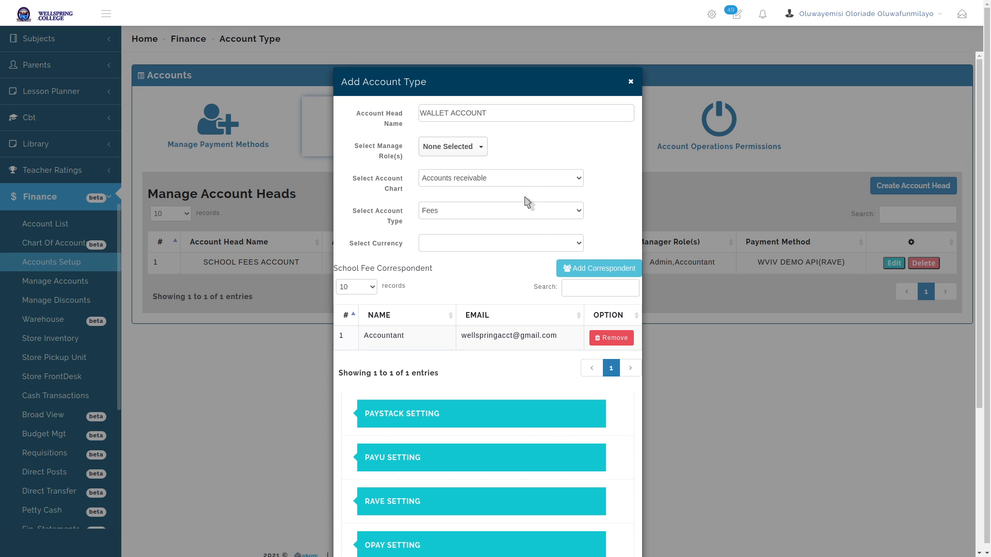
Keep Accounts receivable as the chart and set the account type to Wallet
{"action": "left_click", "coordinate": [533, 183]}
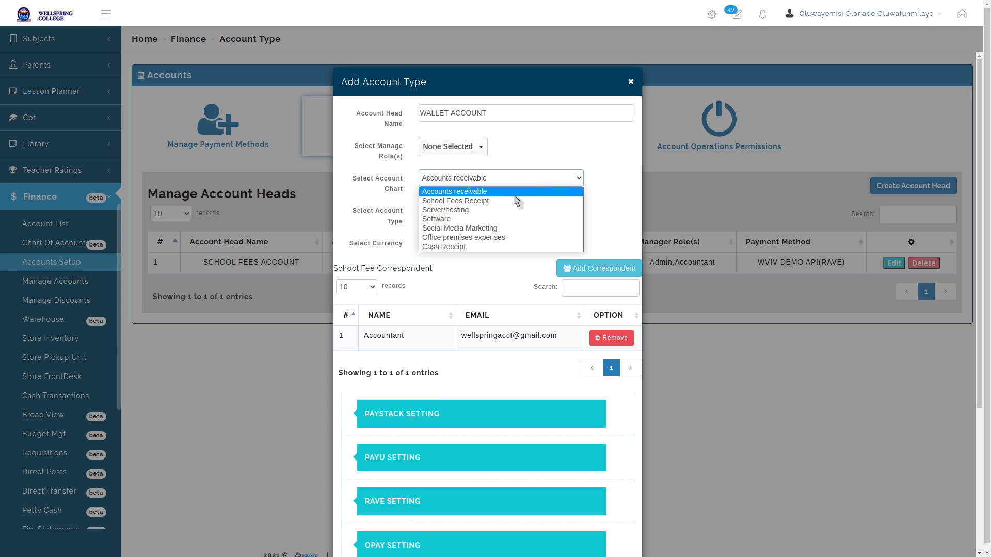
{"action": "left_click", "coordinate": [515, 192]}
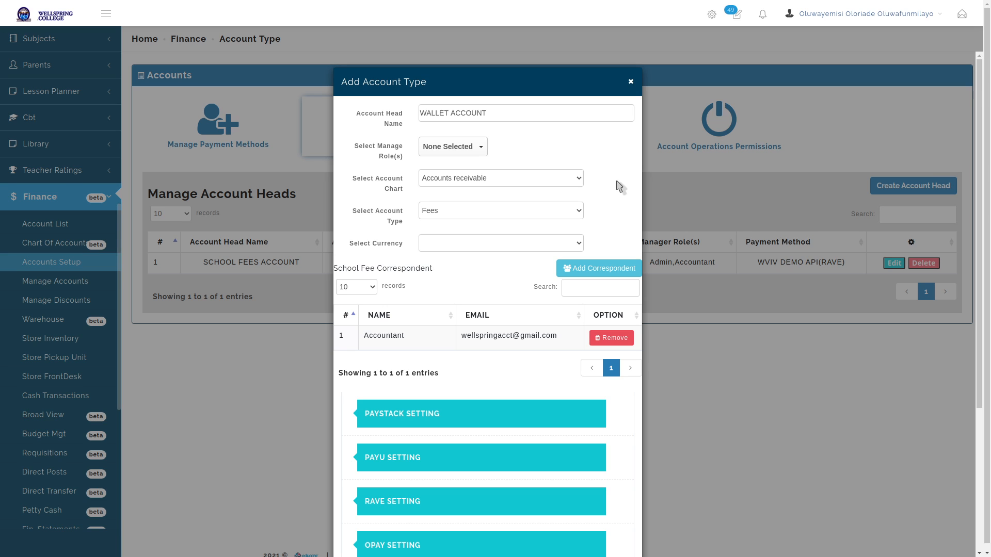
{"action": "left_click", "coordinate": [509, 212]}
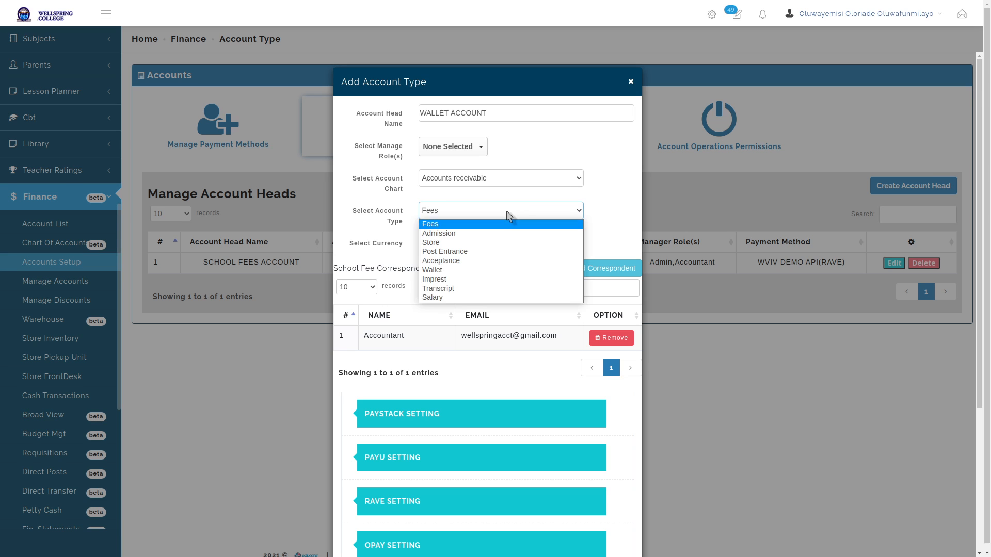
{"action": "left_click", "coordinate": [494, 271]}
{"action": "left_click", "coordinate": [611, 227]}
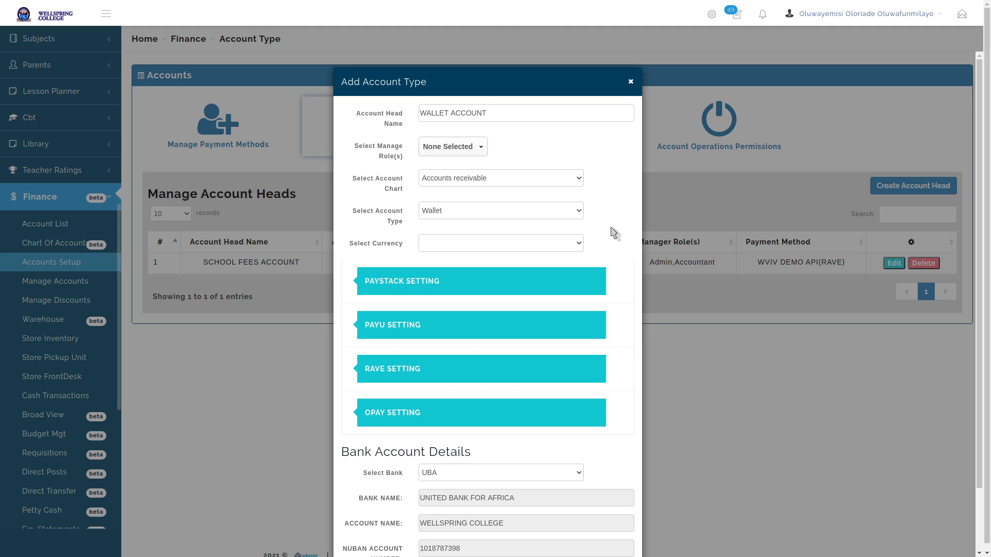
Set the currency to Naira and choose WVIV DEMO API as the RAVE key
{"action": "left_click", "coordinate": [565, 246]}
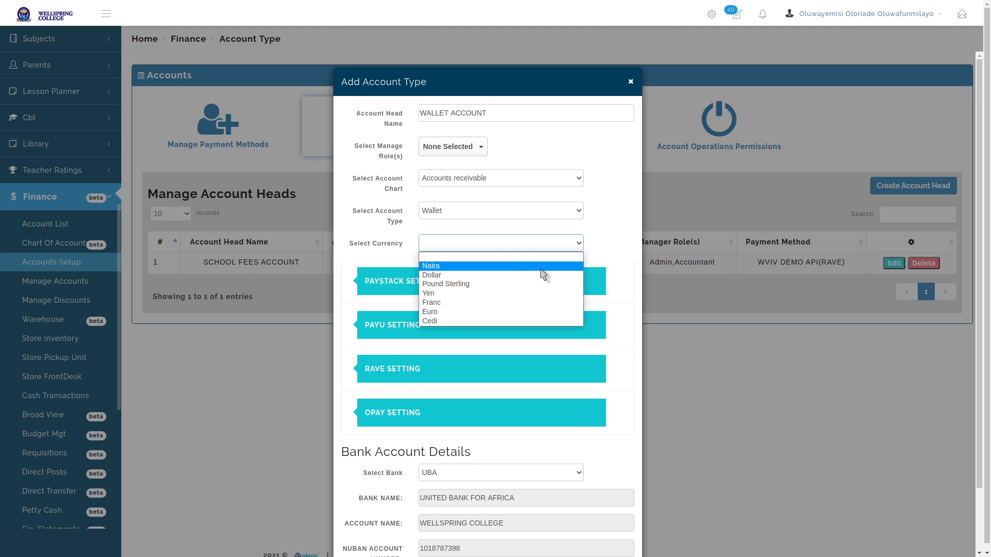
{"action": "left_click", "coordinate": [541, 268]}
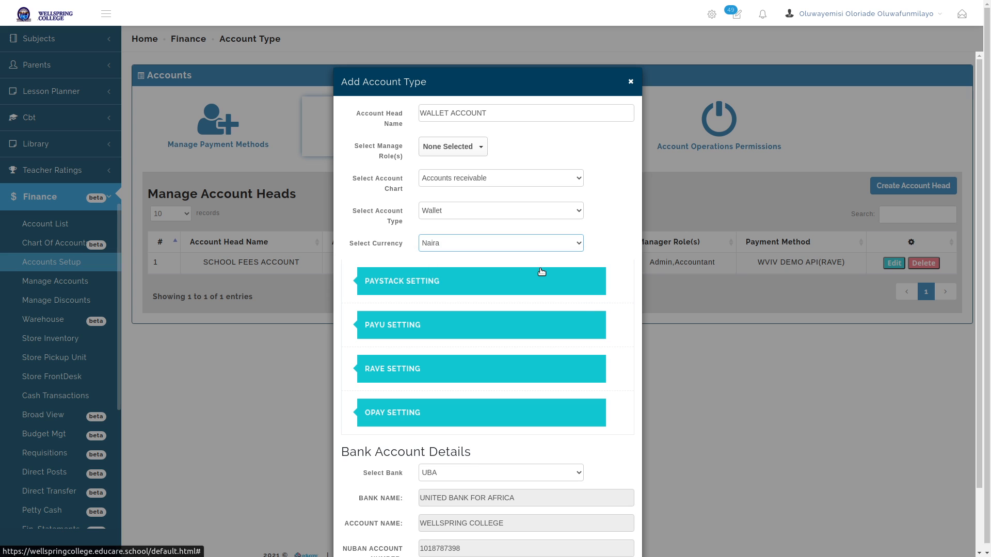
{"action": "left_click", "coordinate": [452, 373]}
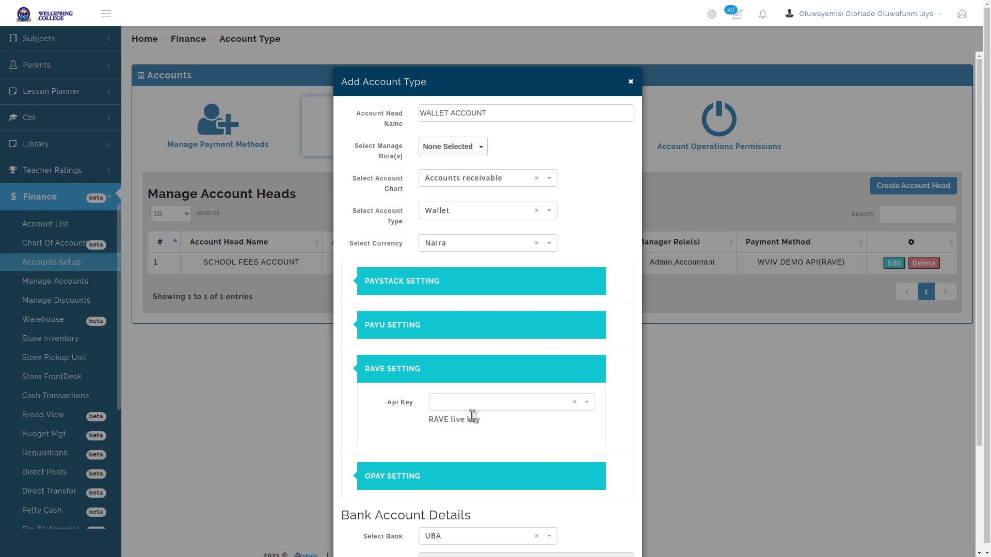
{"action": "left_click", "coordinate": [472, 406]}
{"action": "left_click", "coordinate": [471, 455]}
{"action": "scroll", "coordinate": [627, 318], "scroll_direction": "down", "scroll_amount": 1}
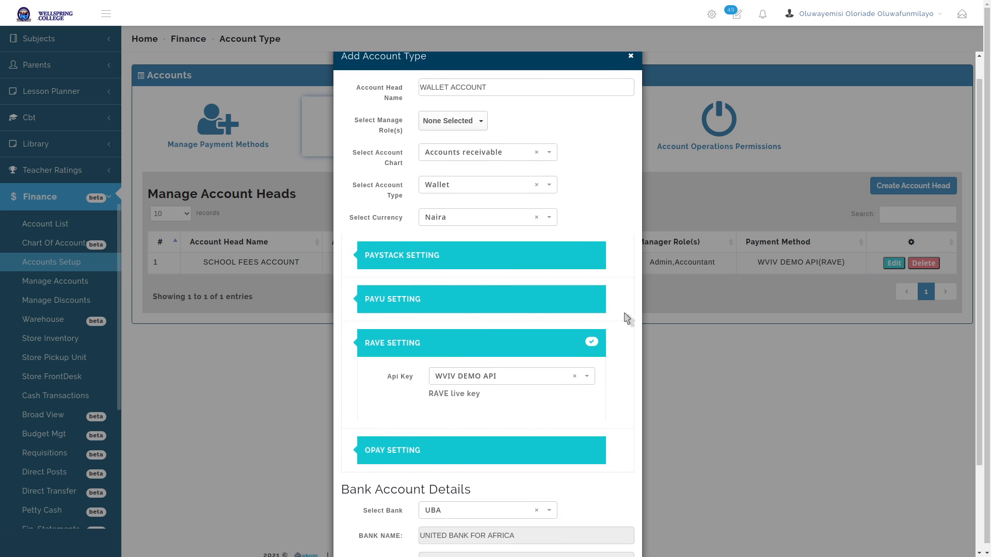
{"action": "scroll", "coordinate": [627, 317], "scroll_direction": "down", "scroll_amount": 3}
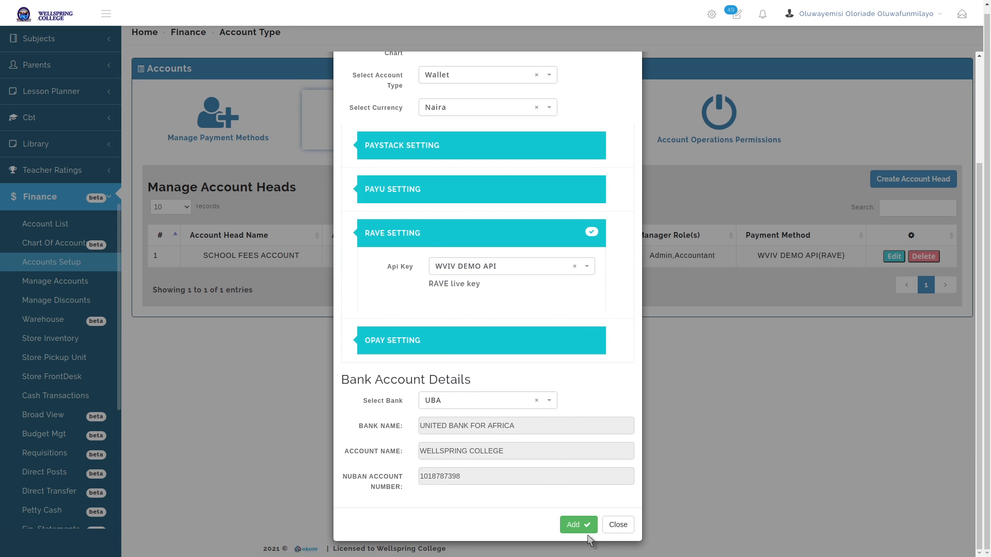
{"action": "left_click", "coordinate": [582, 522]}
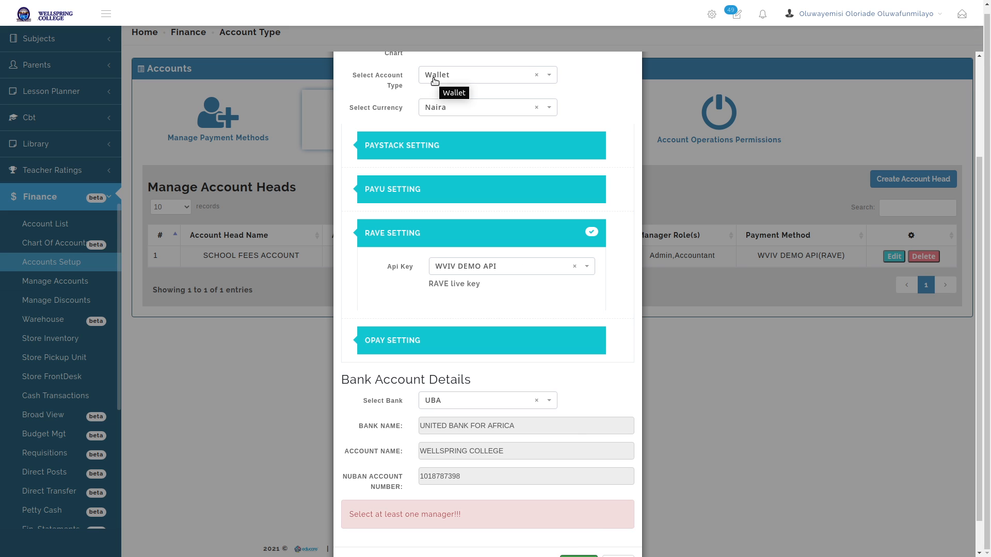
Make Admin and Accountant the managing roles and save the WALLET ACCOUNT head
{"action": "scroll", "coordinate": [513, 155], "scroll_direction": "up", "scroll_amount": 3}
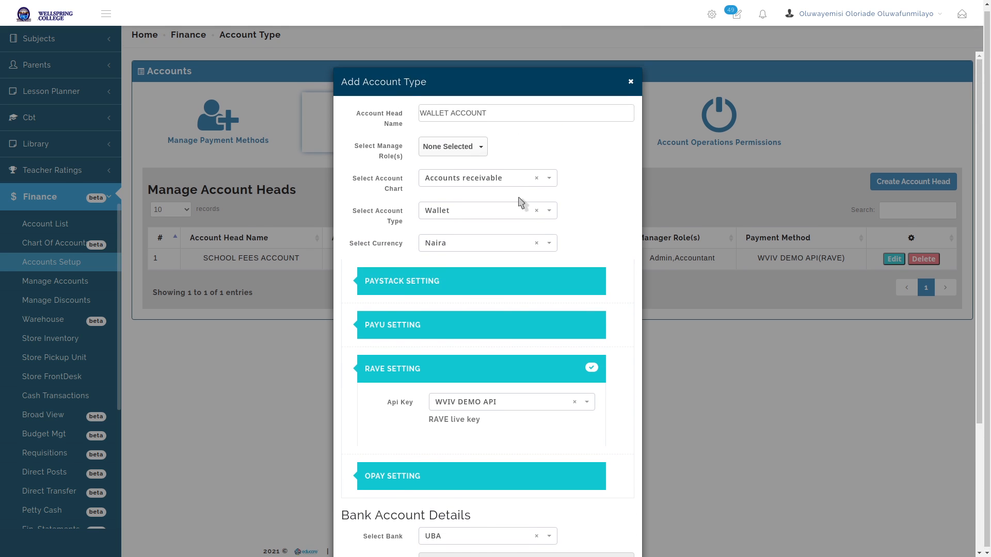
{"action": "left_click", "coordinate": [453, 148]}
{"action": "left_click", "coordinate": [439, 213]}
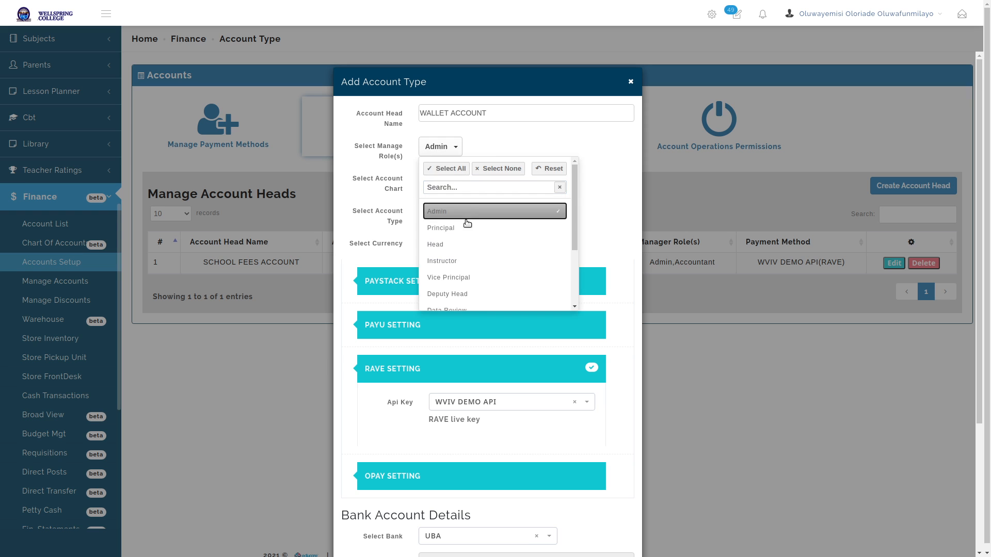
{"action": "scroll", "coordinate": [488, 253], "scroll_direction": "down", "scroll_amount": 5}
{"action": "scroll", "coordinate": [488, 253], "scroll_direction": "down", "scroll_amount": 2}
{"action": "left_click", "coordinate": [472, 216]}
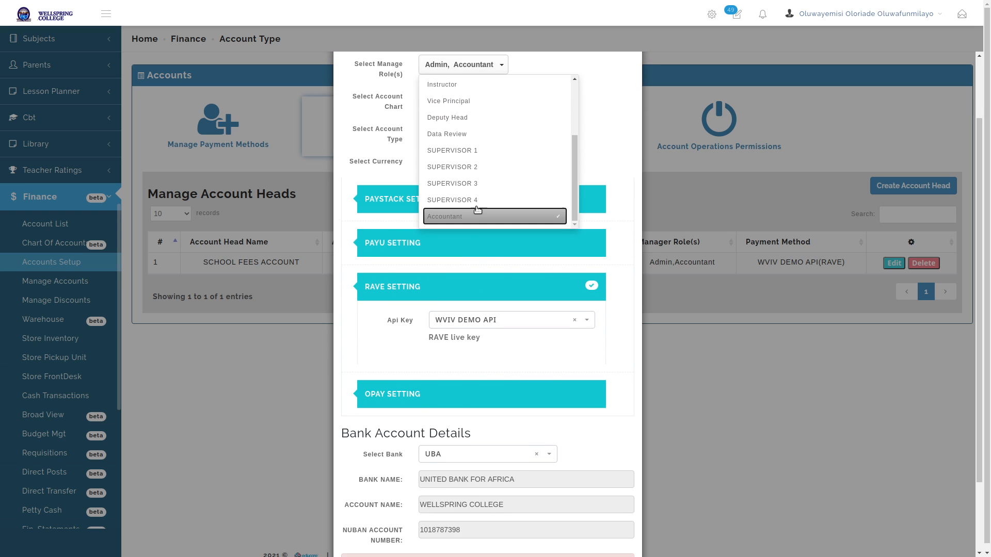
{"action": "left_click", "coordinate": [617, 118]}
{"action": "scroll", "coordinate": [622, 210], "scroll_direction": "down", "scroll_amount": 2}
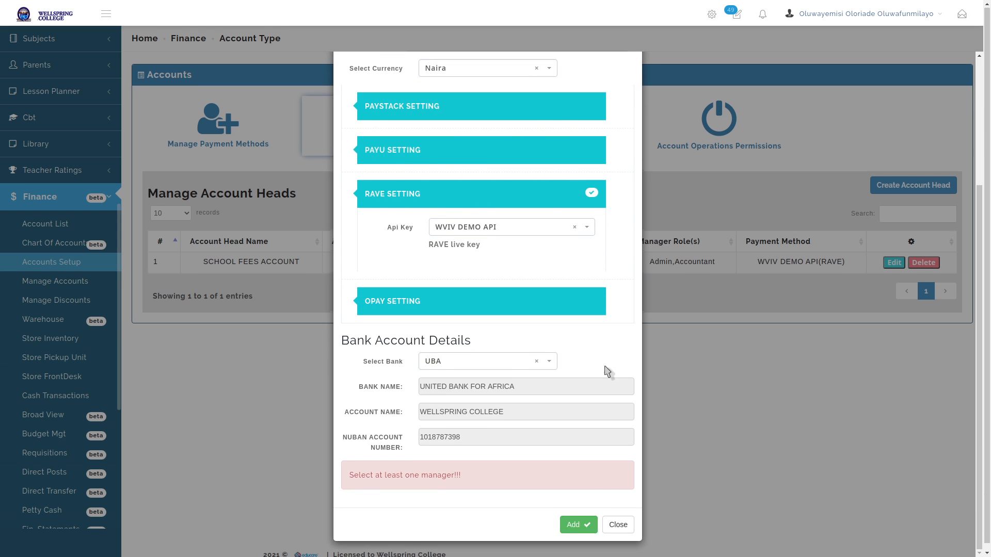
{"action": "left_click", "coordinate": [583, 527]}
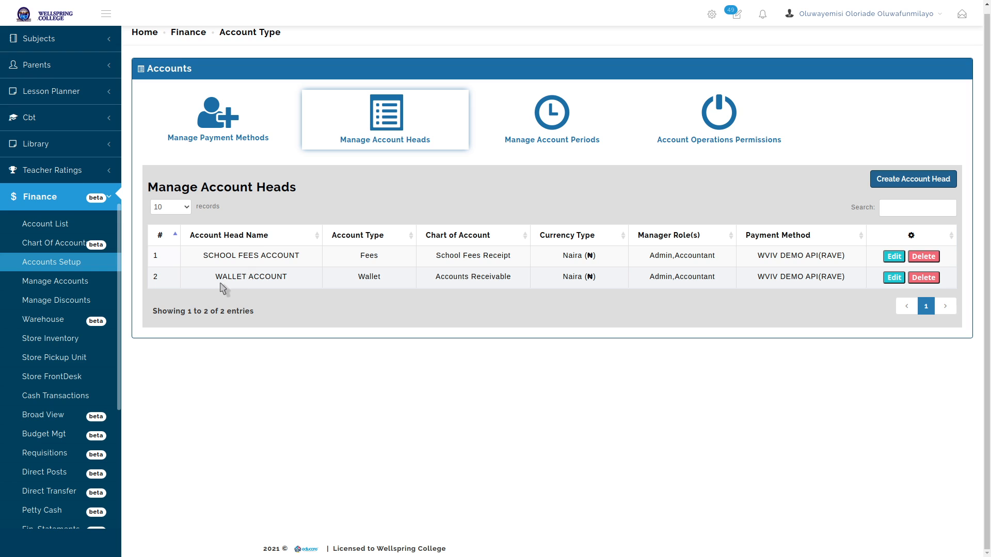
{"action": "left_click_drag", "start_coordinate": [217, 280], "coordinate": [288, 278]}
{"action": "left_click", "coordinate": [292, 281]}
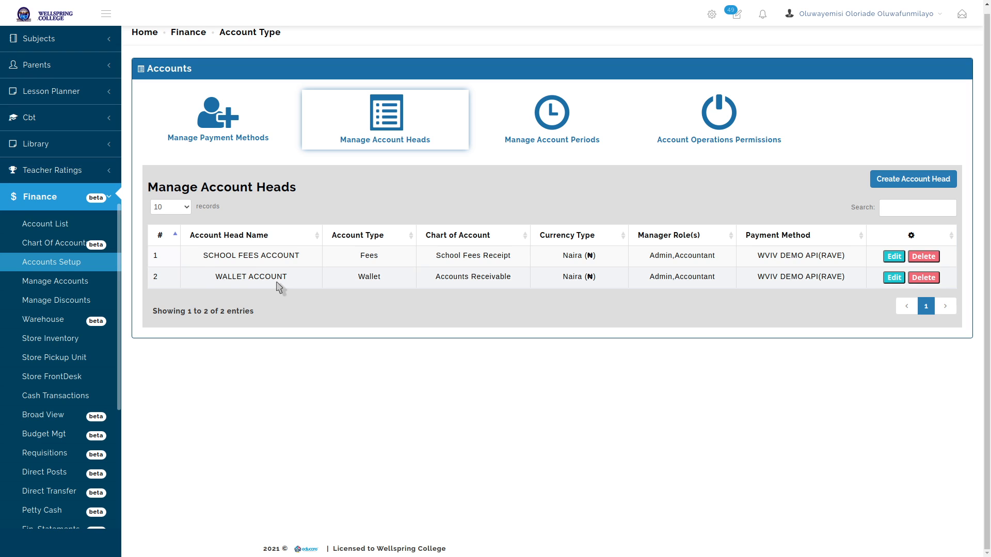
{"action": "left_click", "coordinate": [36, 265]}
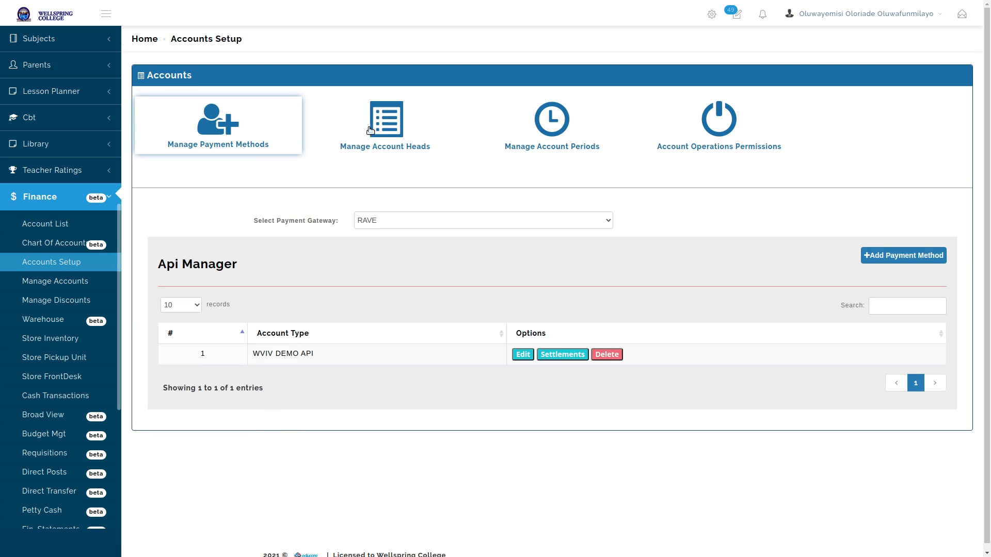
{"action": "left_click", "coordinate": [392, 123]}
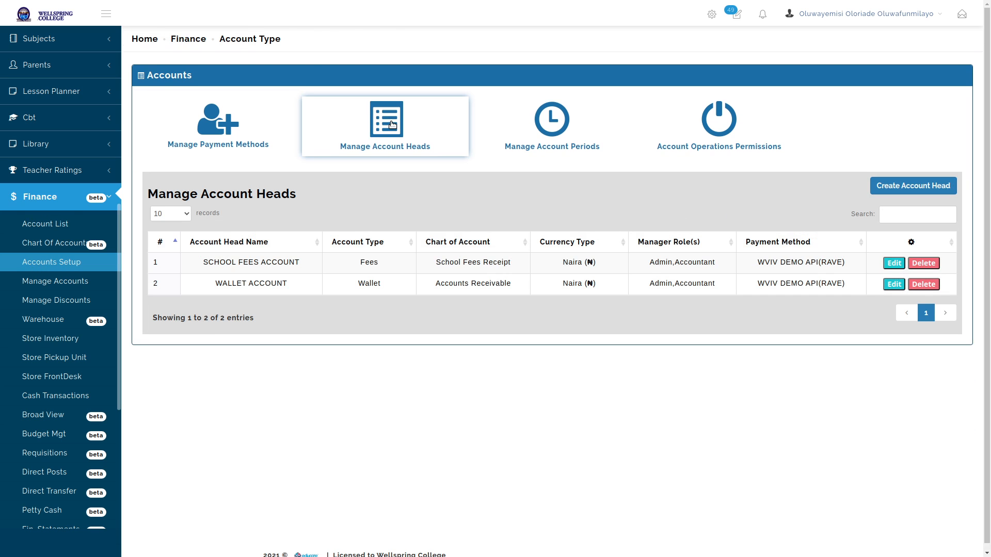
{"action": "left_click", "coordinate": [915, 187]}
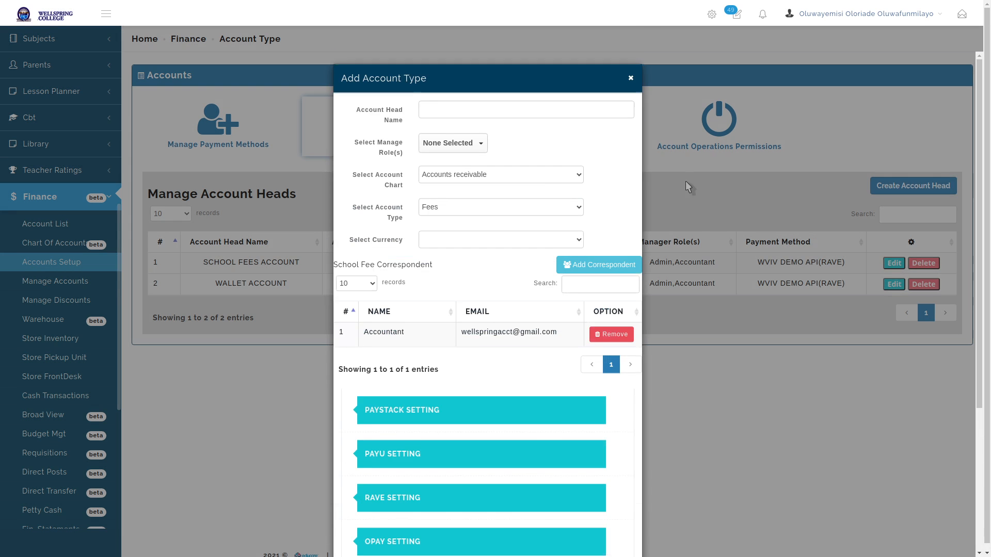
{"action": "left_click", "coordinate": [471, 114]}
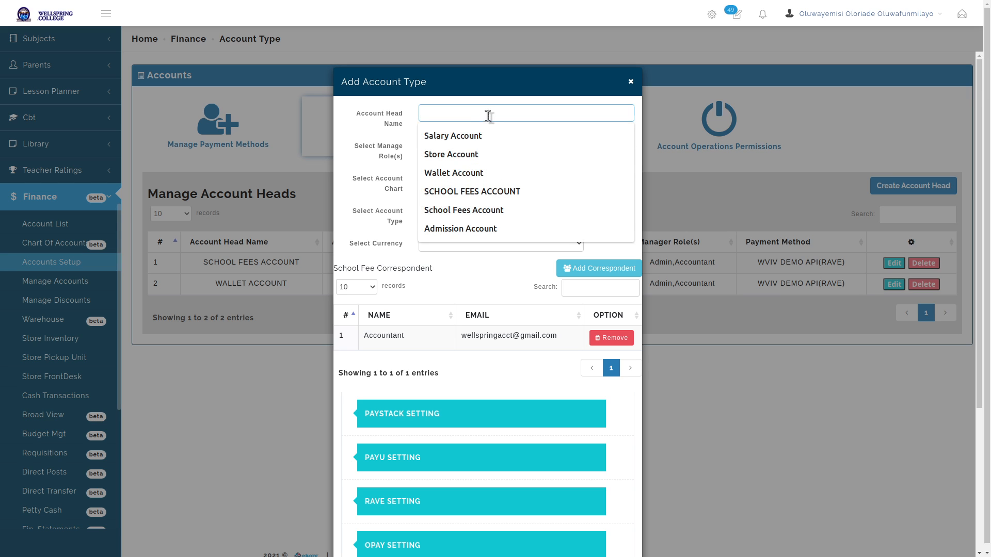
{"action": "type", "text": "ADMISSIO"}
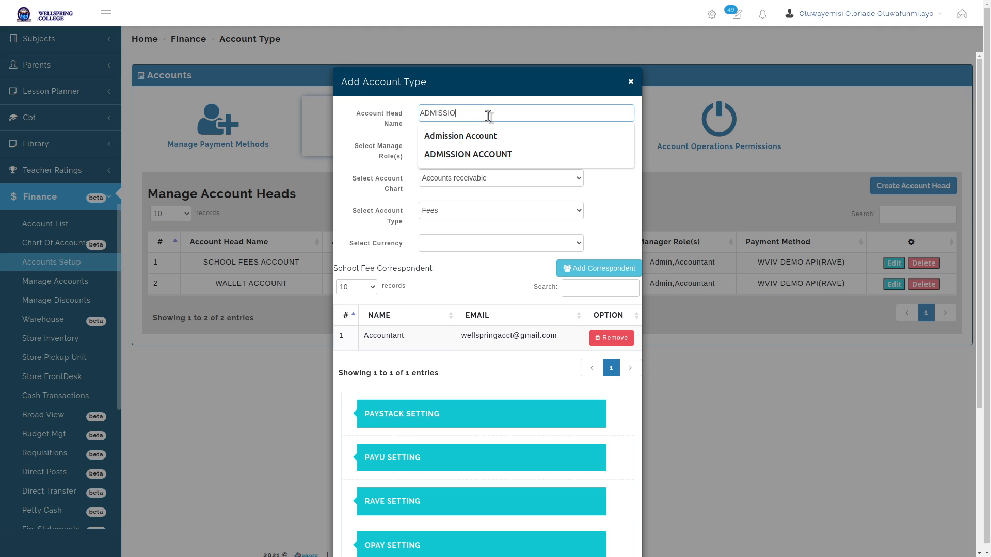
{"action": "type", "text": "NS ACCOUNT"}
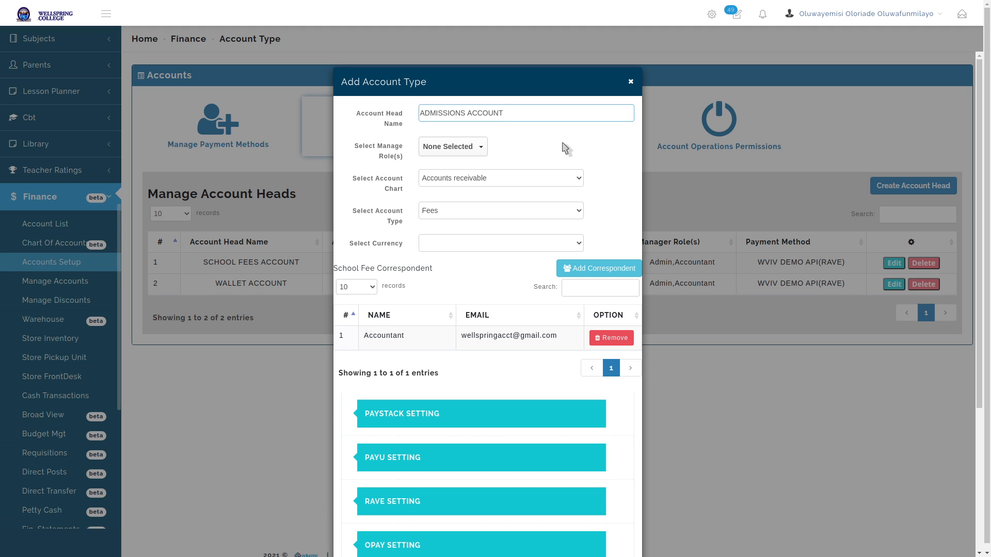
{"action": "left_click", "coordinate": [443, 210]}
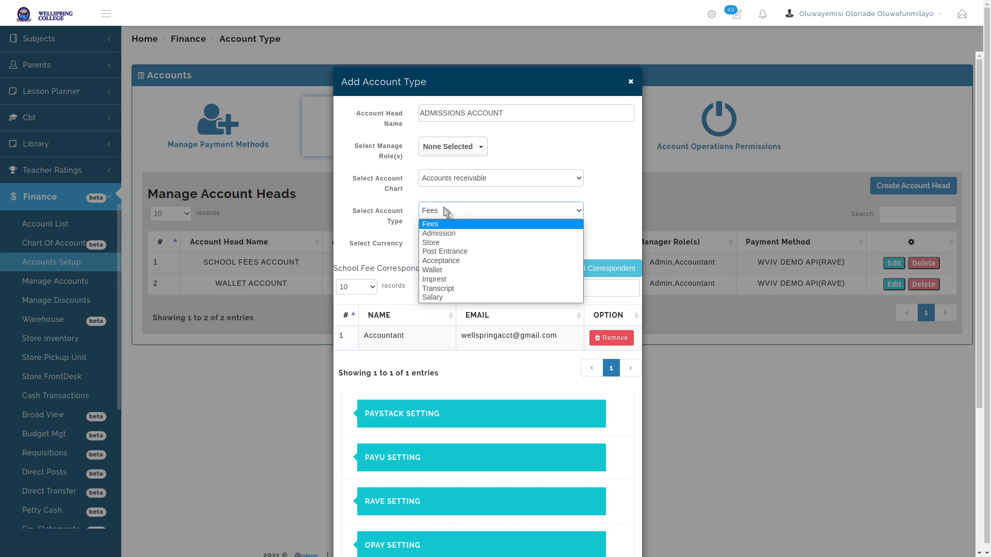
{"action": "left_click", "coordinate": [442, 234]}
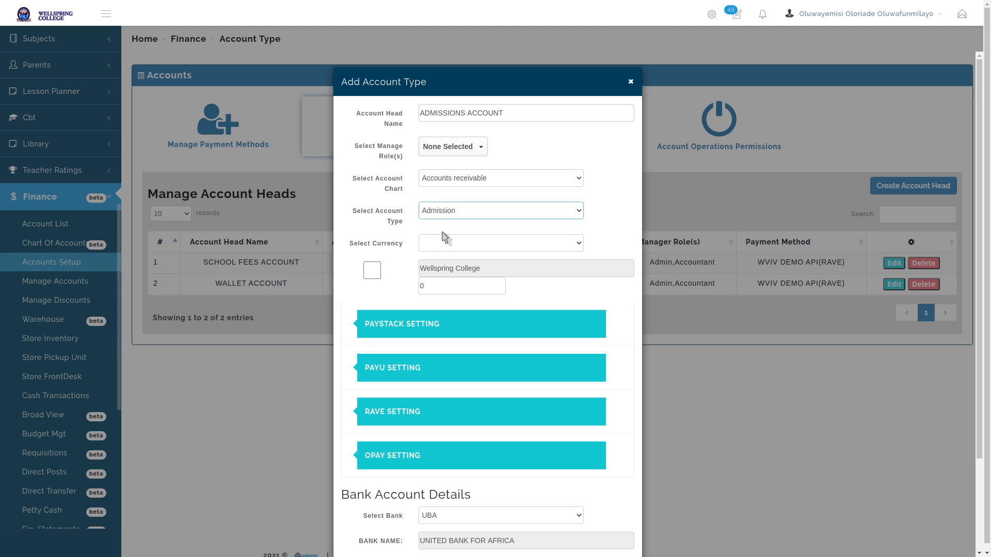
{"action": "left_click", "coordinate": [630, 83]}
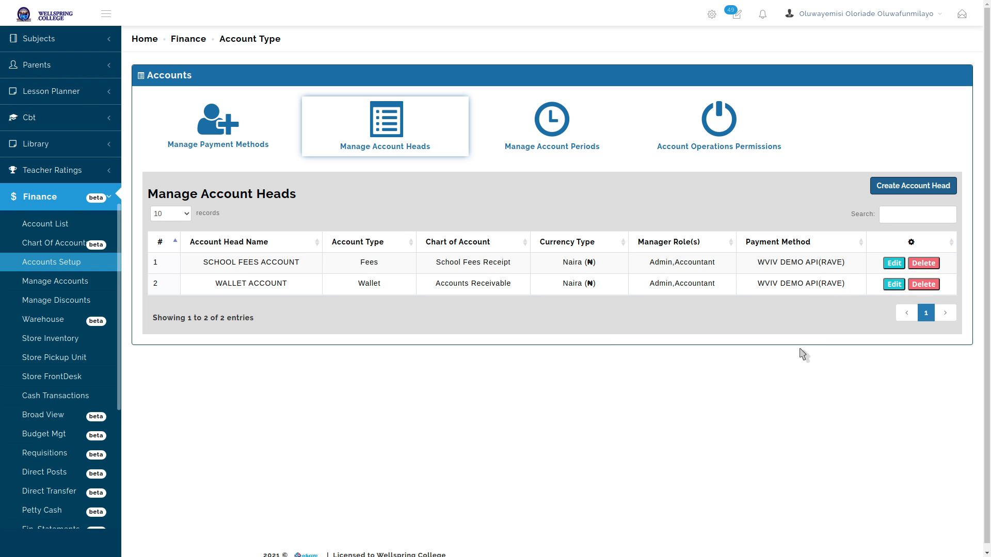
Cycle through the open windows, stop screen sharing, and bring the Google Meet call forward
{"action": "key", "text": "alt+Tab"}
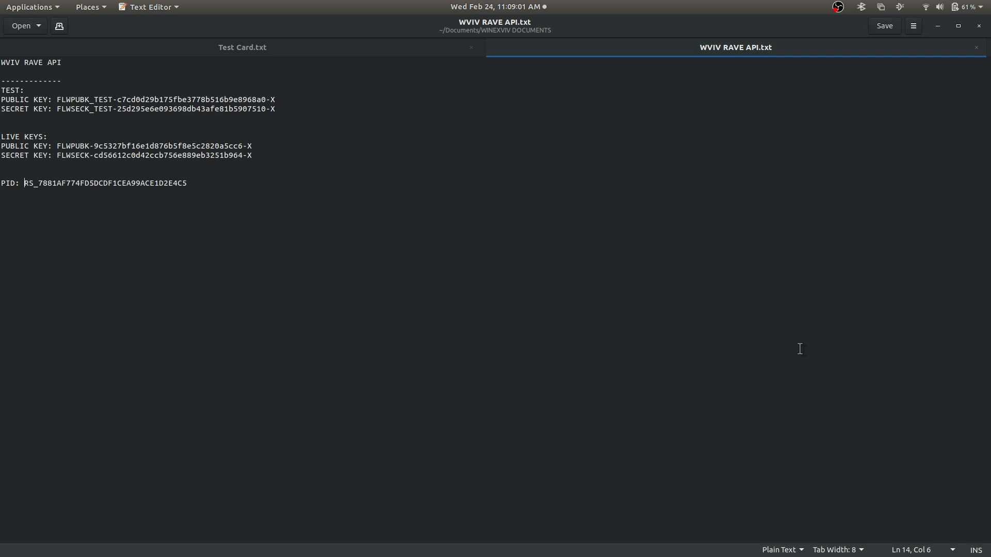
{"action": "key", "text": "alt+Tab"}
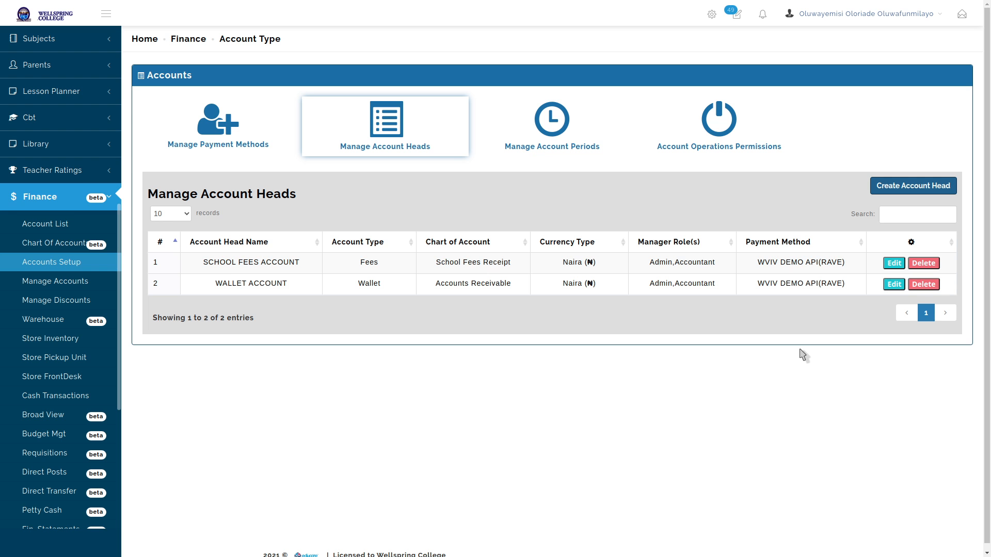
{"action": "key", "text": "alt+Tab"}
{"action": "key", "text": "Tab"}
{"action": "key", "text": "Tab"}
{"action": "key", "text": "Tab"}
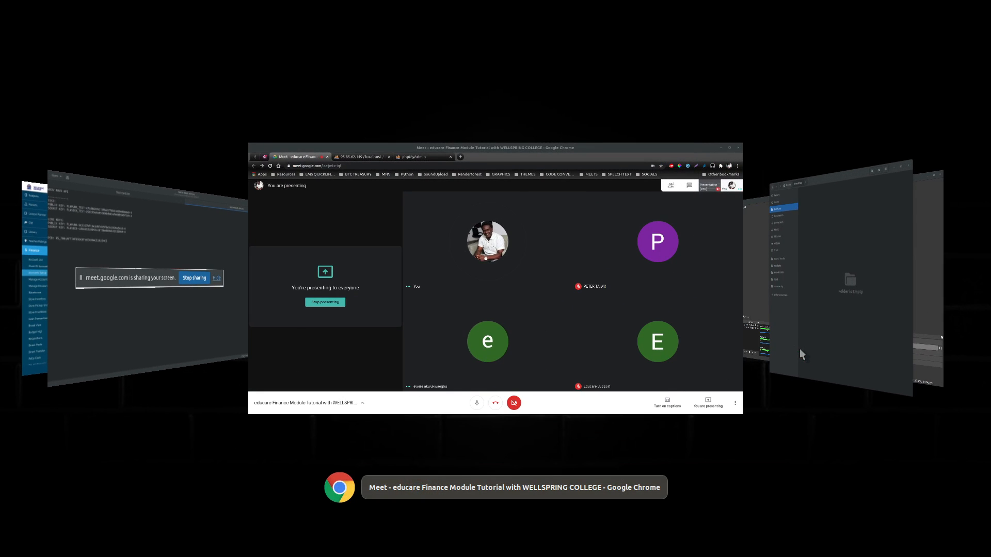
{"action": "key", "text": "Tab"}
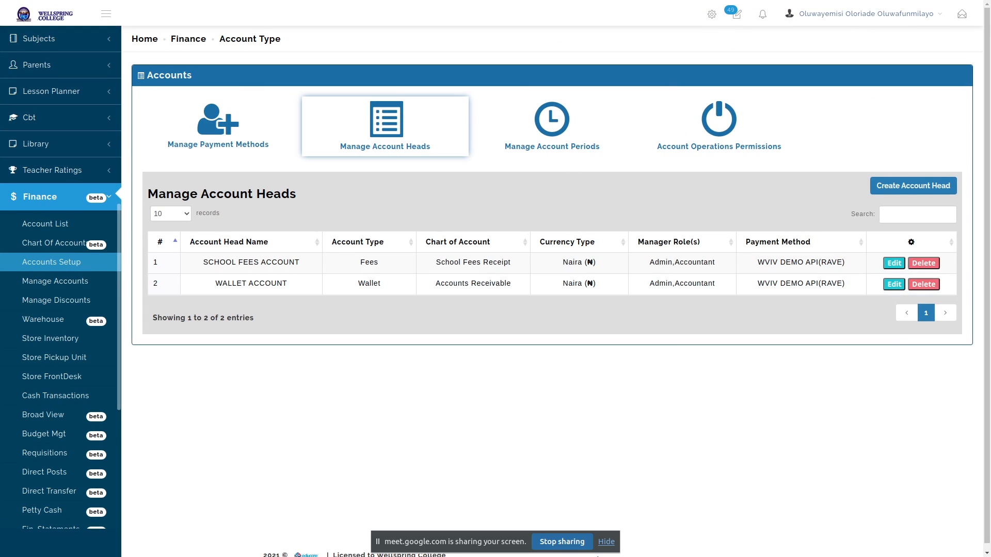
{"action": "left_click", "coordinate": [567, 546]}
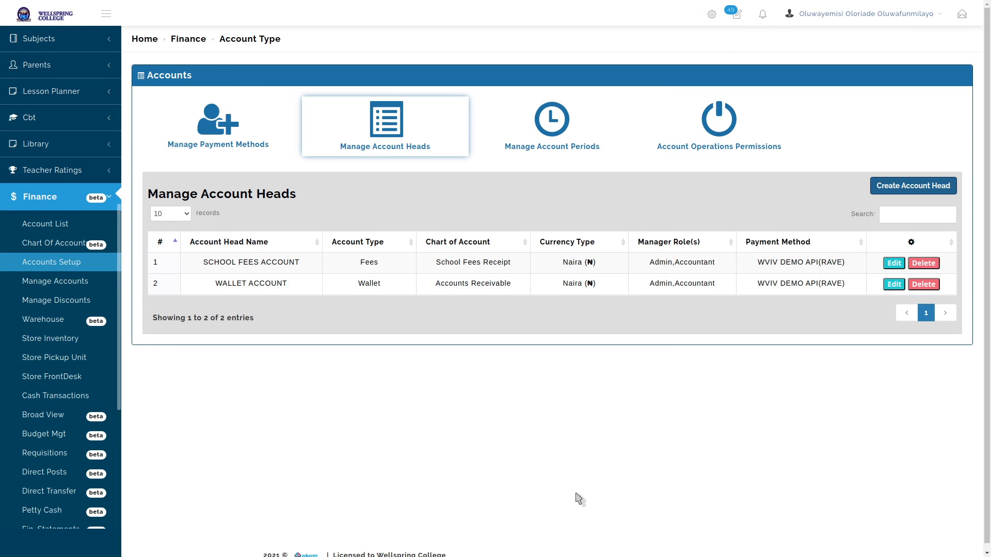
{"action": "key", "text": "alt+Tab"}
{"action": "key", "text": "alt+Tab"}
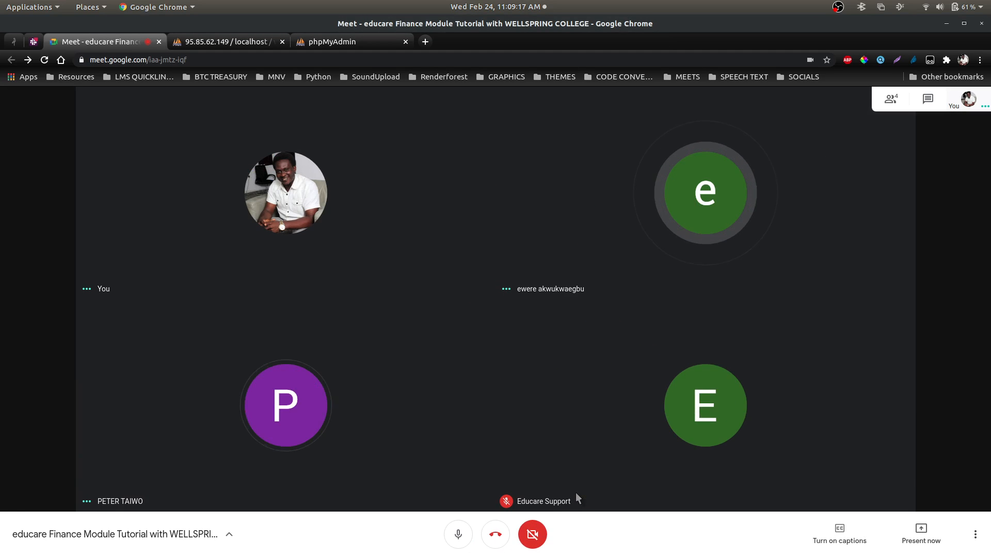
Present the entire screen in full-screen Meet, then return to educare and hide the sharing notice
{"action": "key", "text": "F11"}
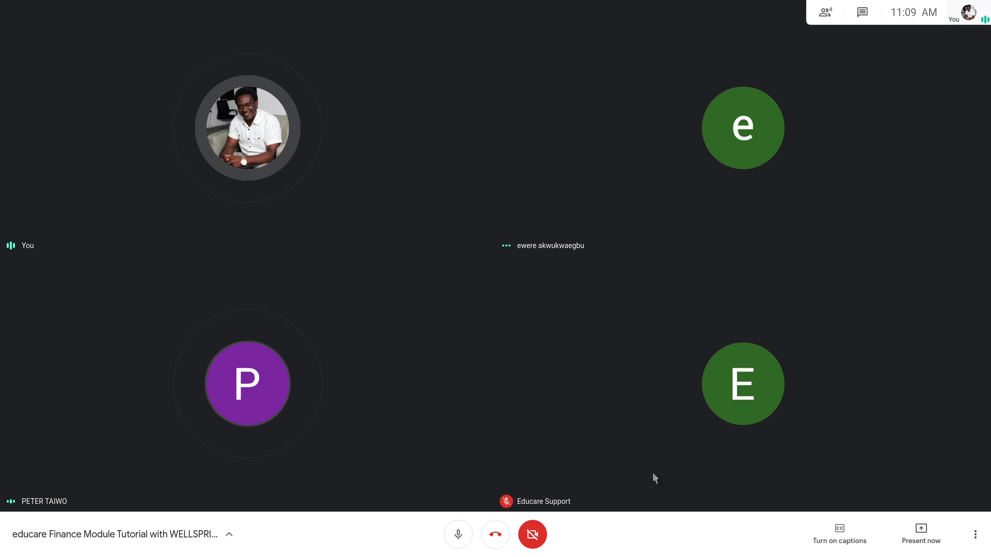
{"action": "left_click", "coordinate": [919, 536]}
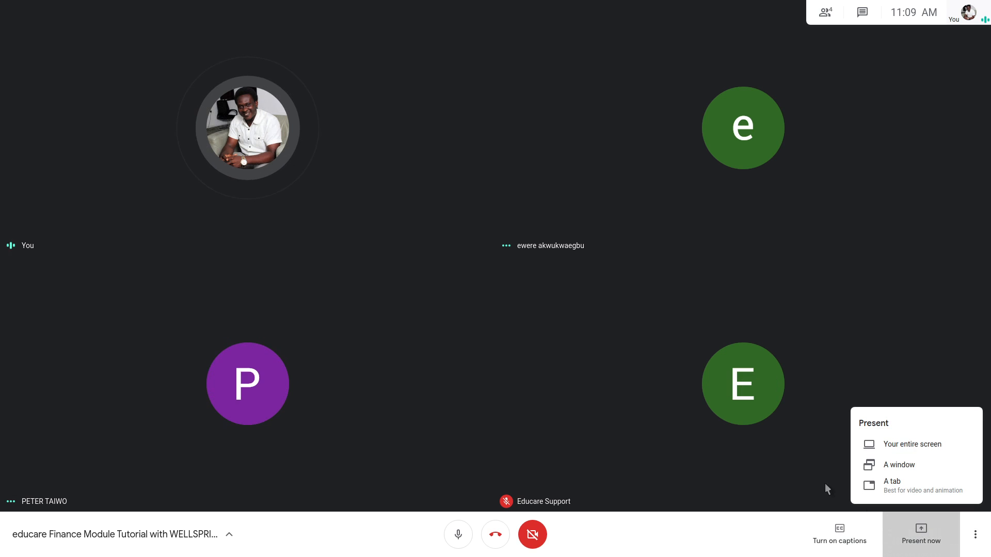
{"action": "left_click", "coordinate": [912, 447]}
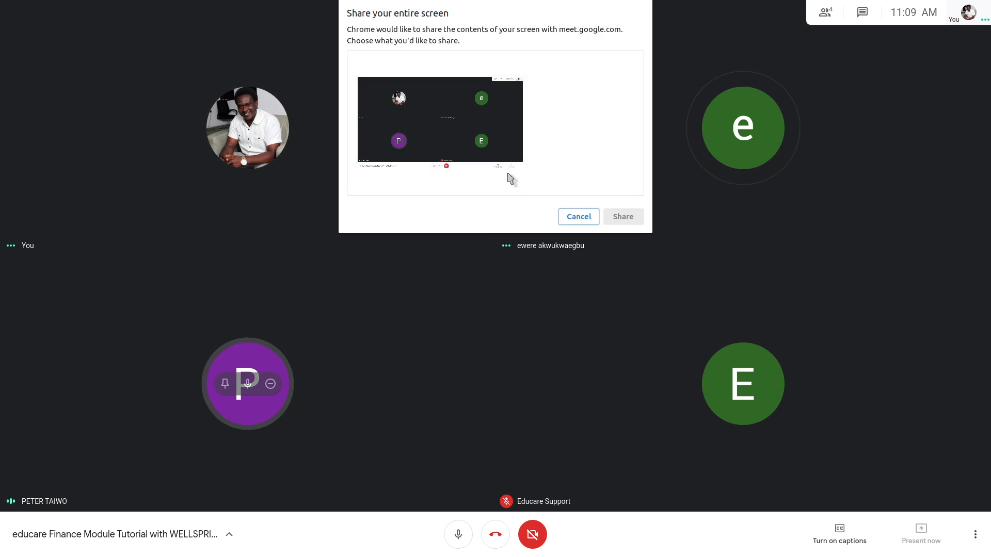
{"action": "left_click", "coordinate": [514, 178]}
{"action": "left_click", "coordinate": [624, 216]}
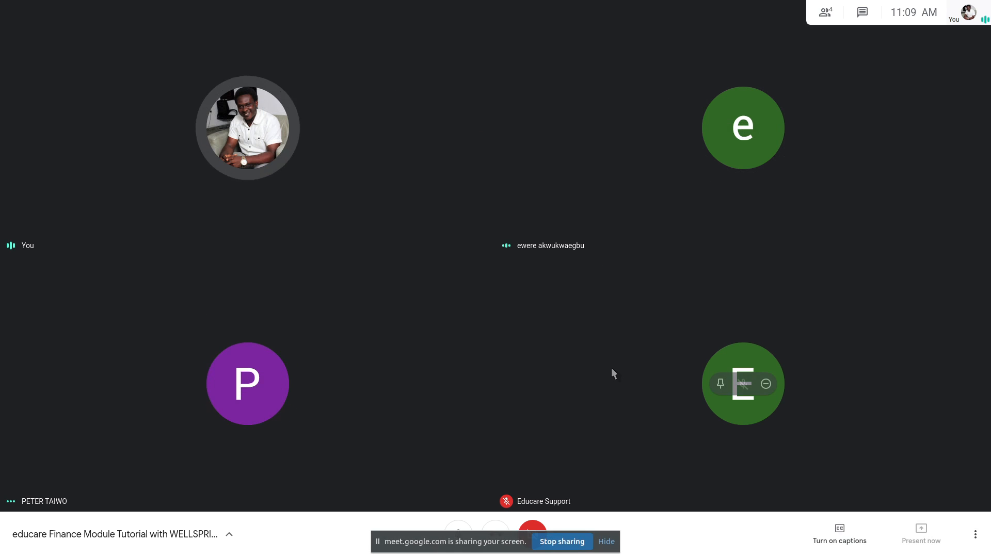
{"action": "key", "text": "alt+Tab"}
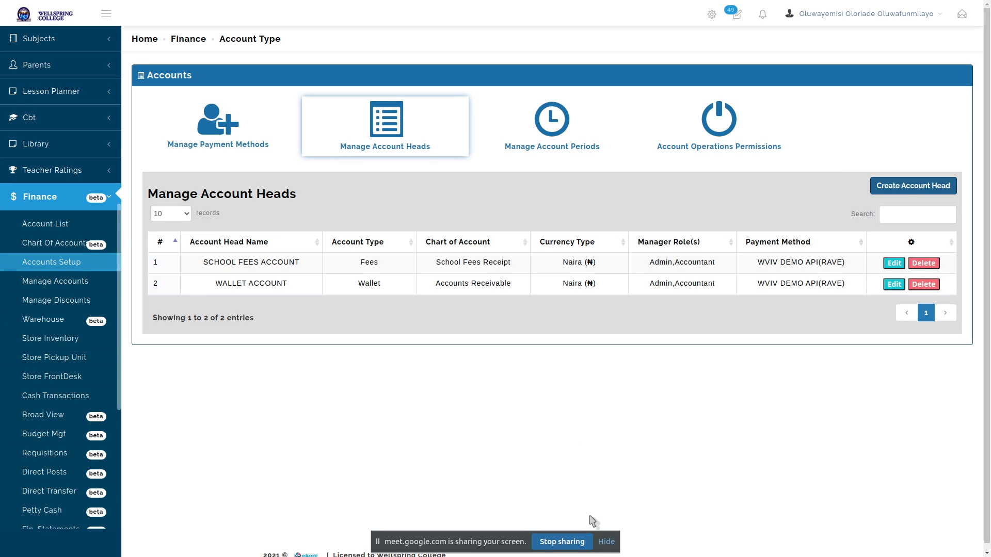
{"action": "left_click", "coordinate": [606, 542]}
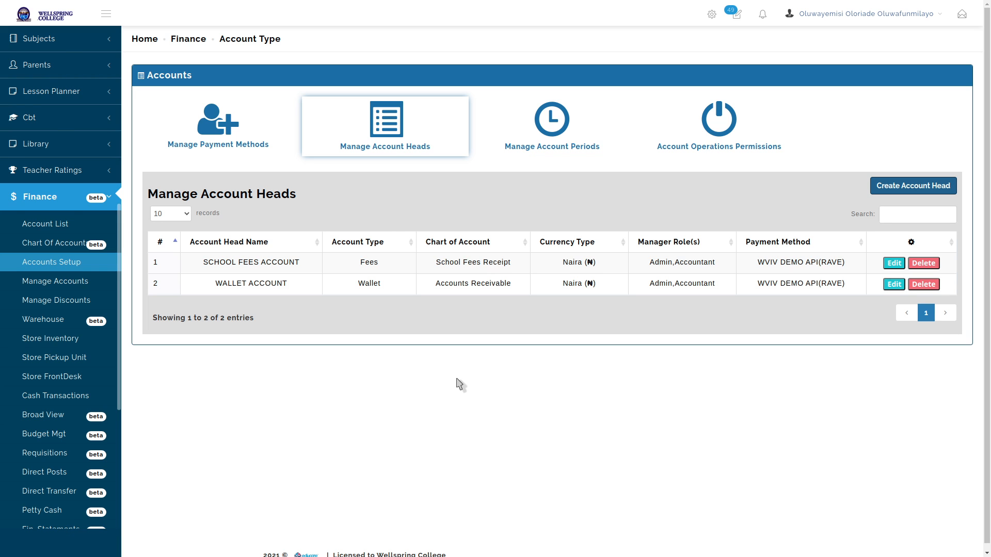
Stop sharing the screen from Chrome's sharing bar and bring the Google Meet call window forward
{"action": "key", "text": "alt+Tab"}
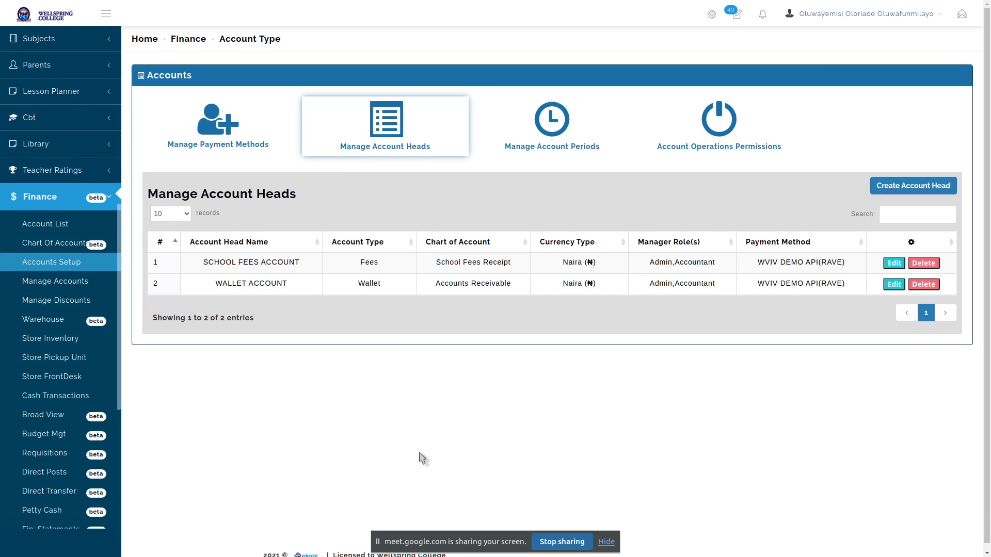
{"action": "left_click", "coordinate": [562, 542]}
{"action": "key", "text": "alt+Tab"}
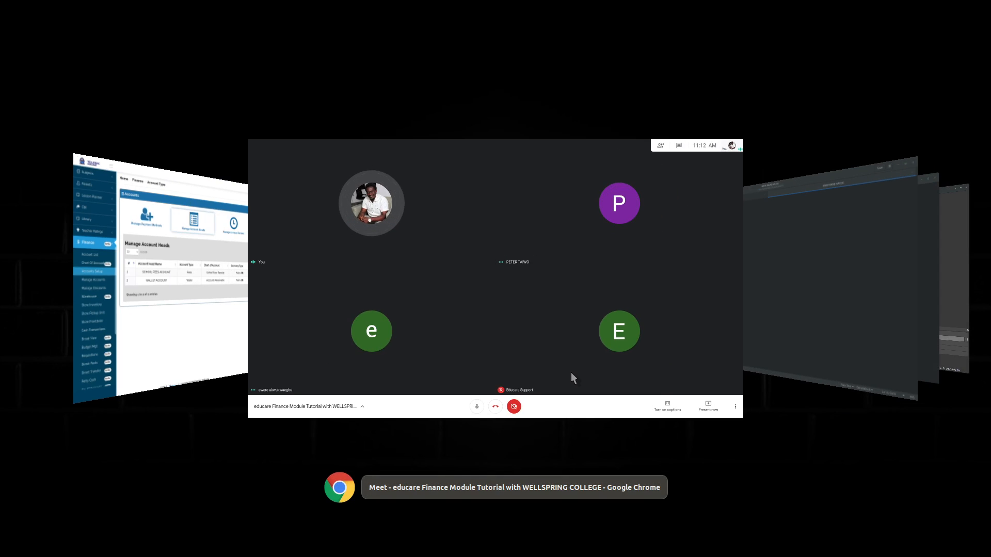
{"action": "key", "text": "alt+Tab"}
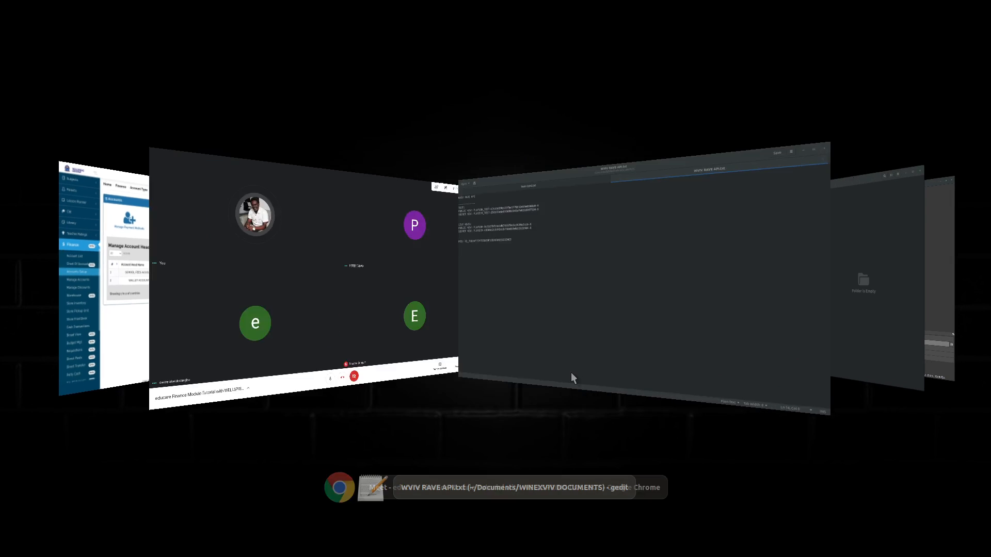
{"action": "key", "text": "alt+shift+Tab"}
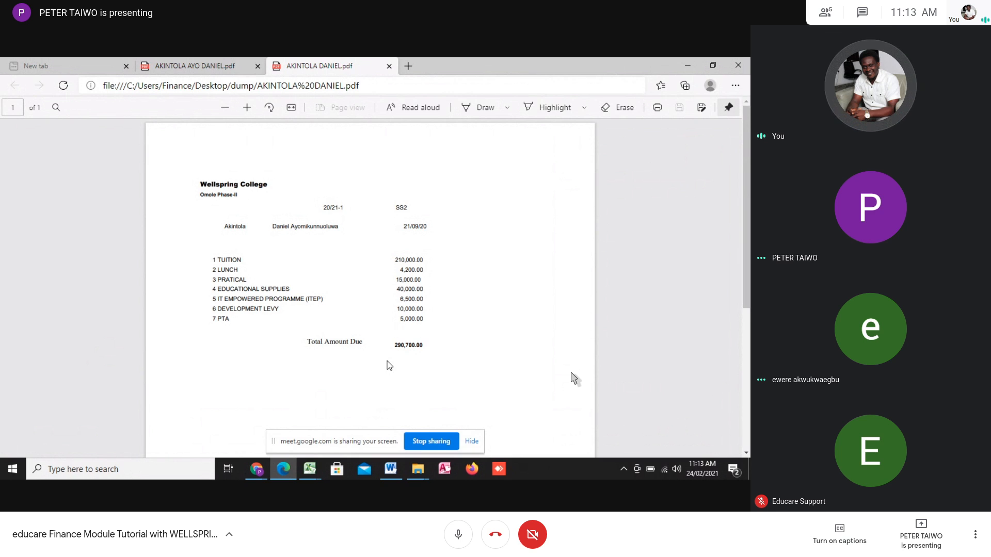
Interact with the Meet call until the fee invoice presentation ends, leaving the four participant tiles
{"action": "mouse_move", "coordinate": [248, 468]}
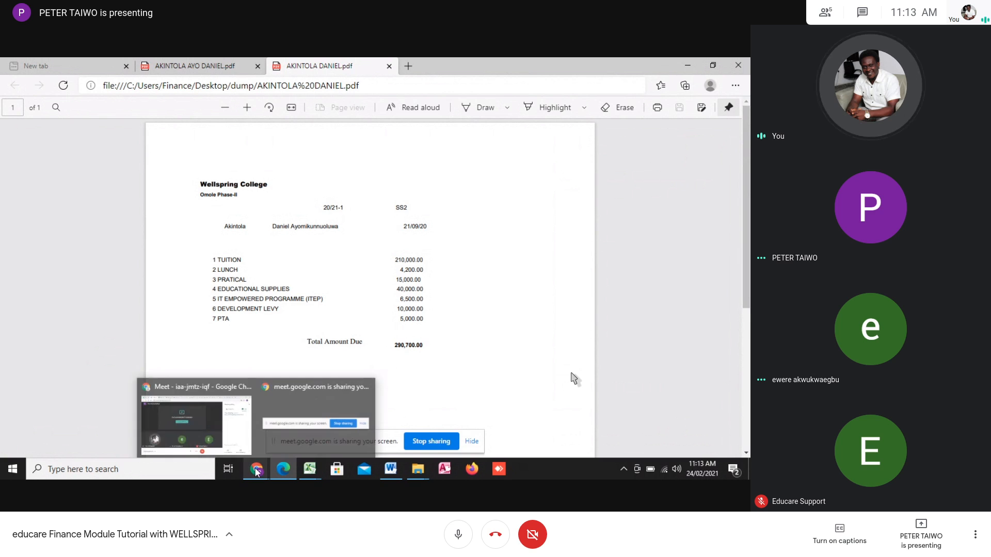
{"action": "left_click", "coordinate": [196, 423]}
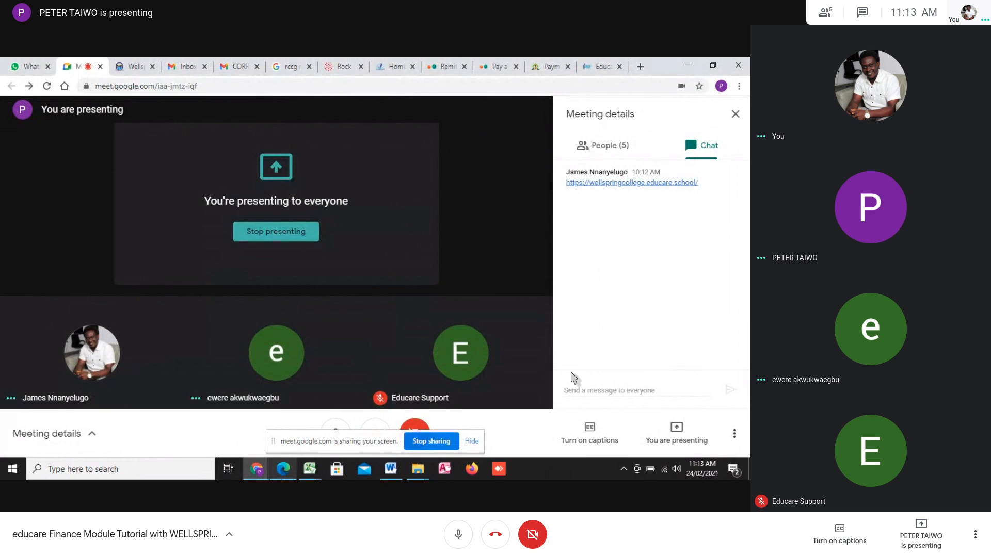
{"action": "mouse_move", "coordinate": [289, 467]}
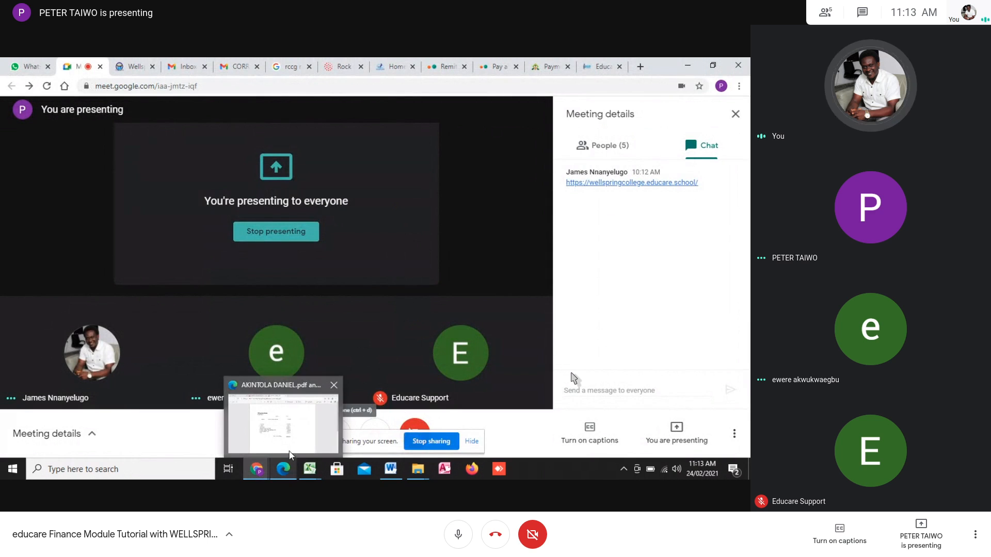
{"action": "left_click", "coordinate": [289, 449]}
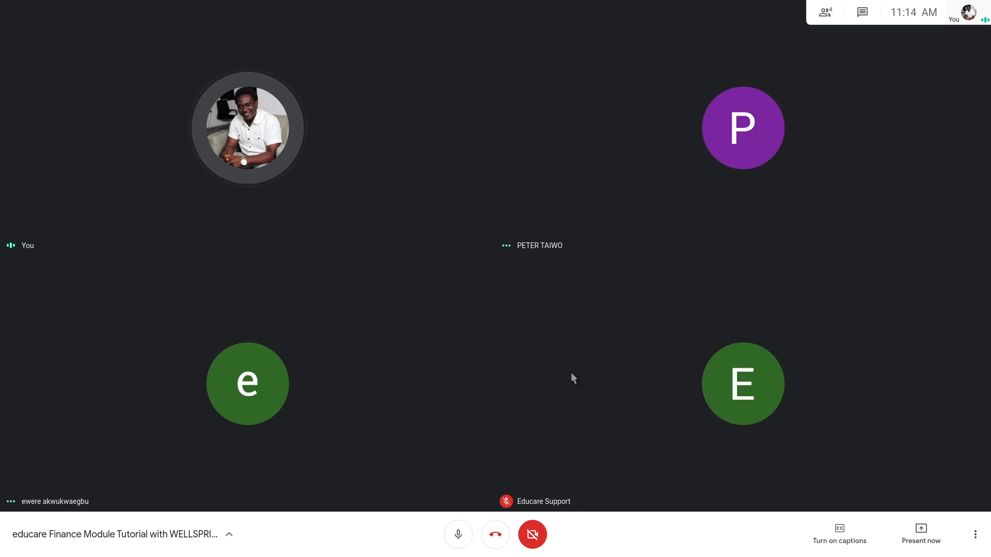
Present the entire screen in Meet, hide the sharing notice, and return to educare's Manage Account Heads
{"action": "left_click", "coordinate": [917, 532]}
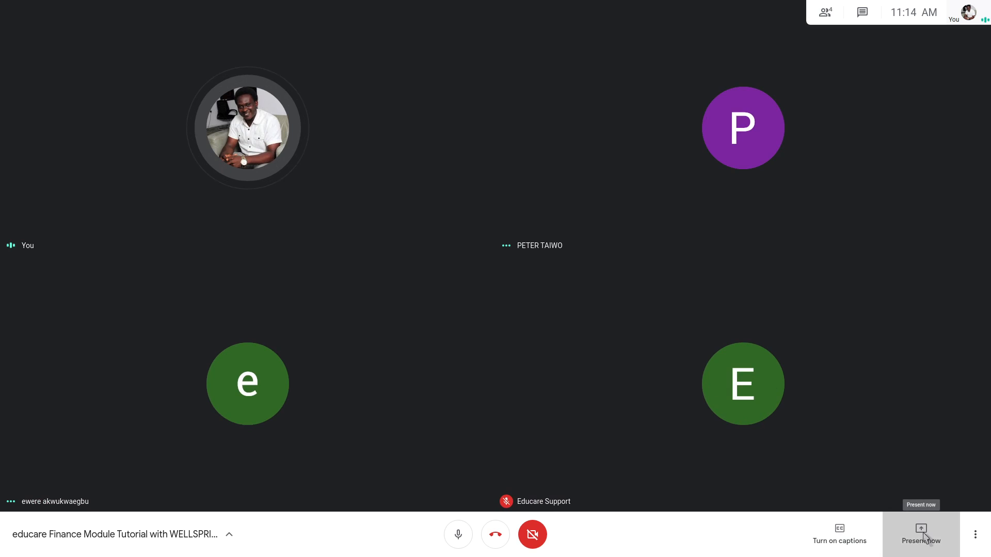
{"action": "left_click", "coordinate": [906, 446]}
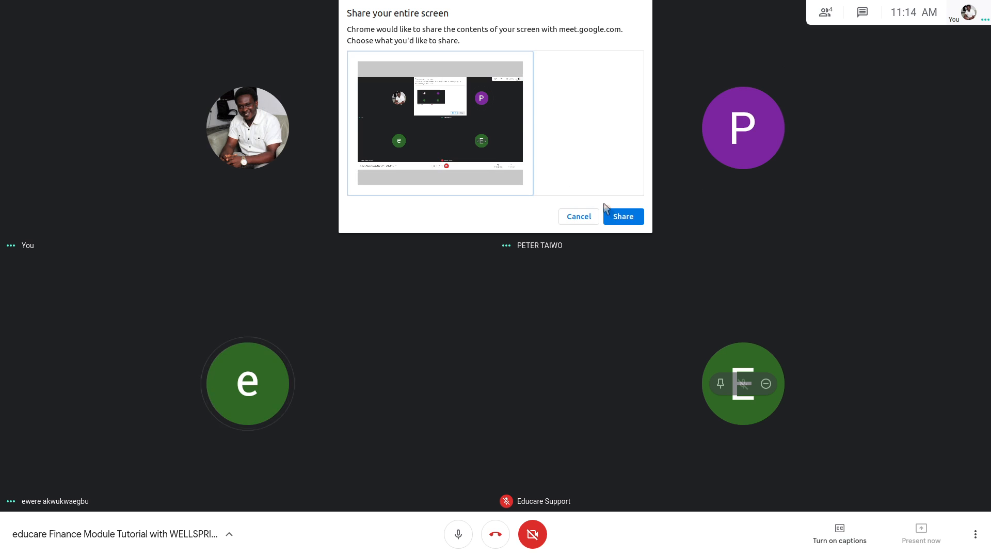
{"action": "left_click", "coordinate": [621, 217]}
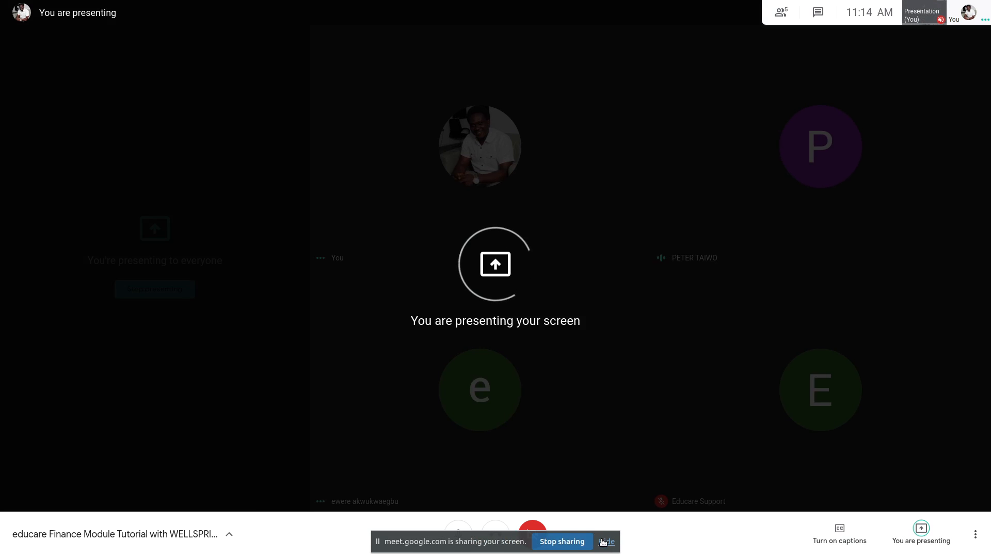
{"action": "left_click", "coordinate": [604, 542]}
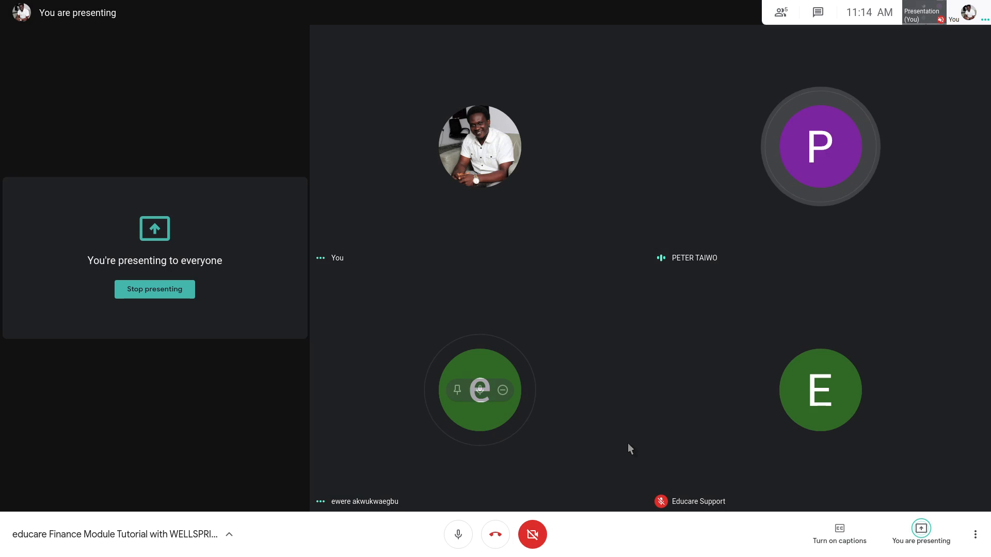
{"action": "key", "text": "alt+Tab"}
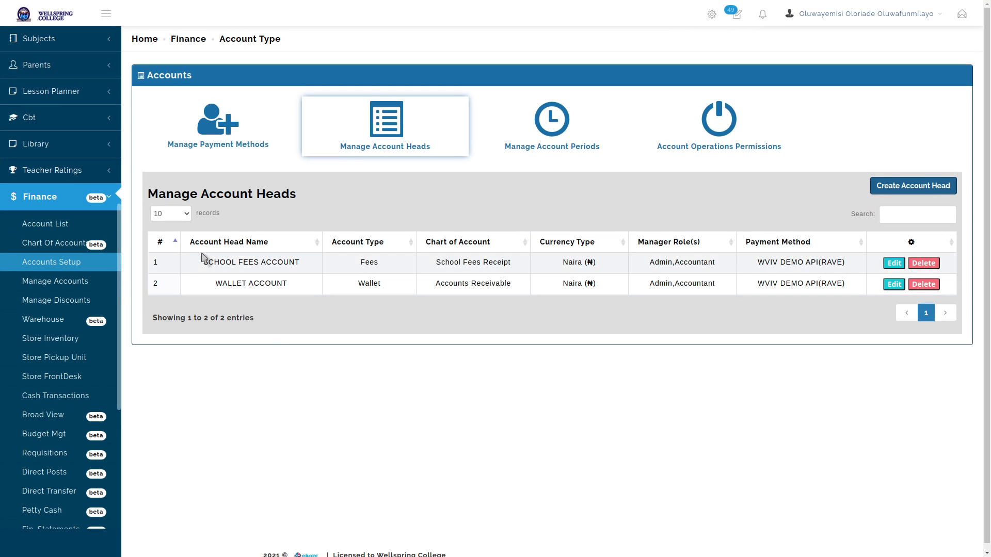
{"action": "left_click_drag", "start_coordinate": [205, 264], "coordinate": [310, 268]}
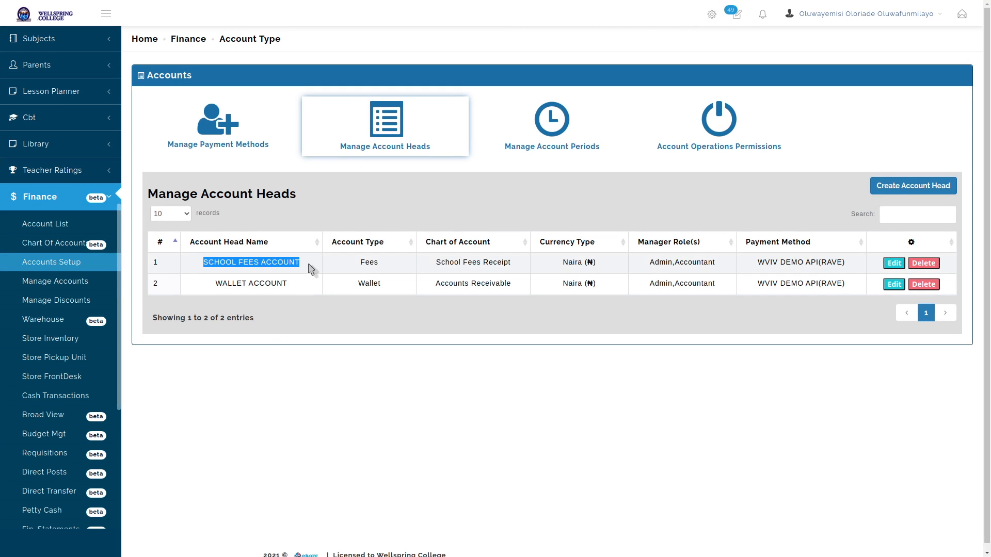
{"action": "left_click", "coordinate": [309, 269]}
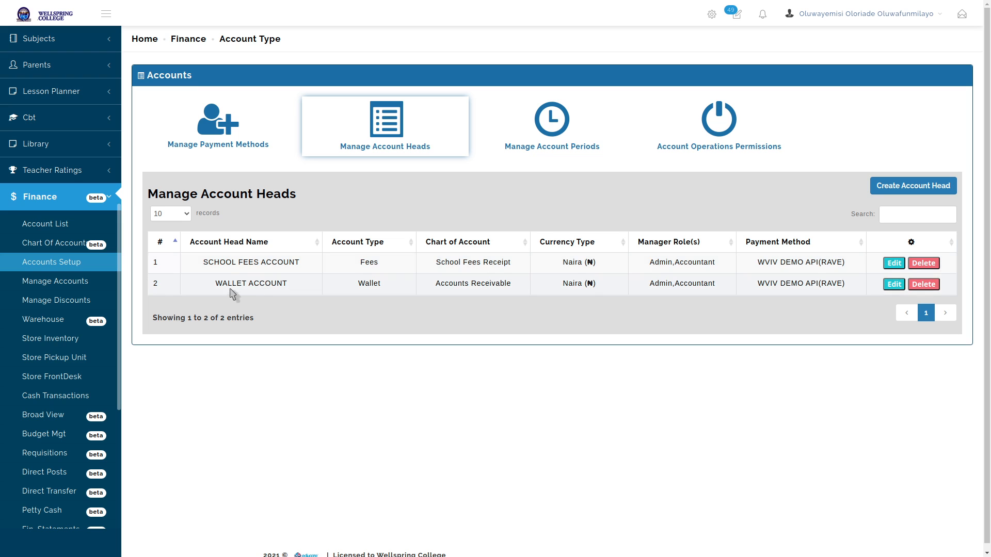
{"action": "left_click_drag", "start_coordinate": [217, 283], "coordinate": [309, 283]}
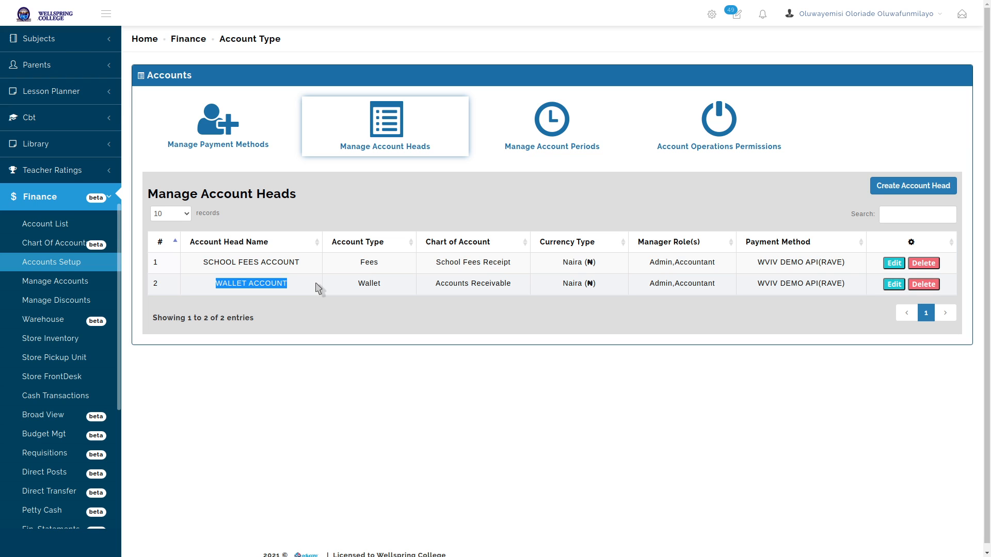
{"action": "left_click", "coordinate": [316, 285]}
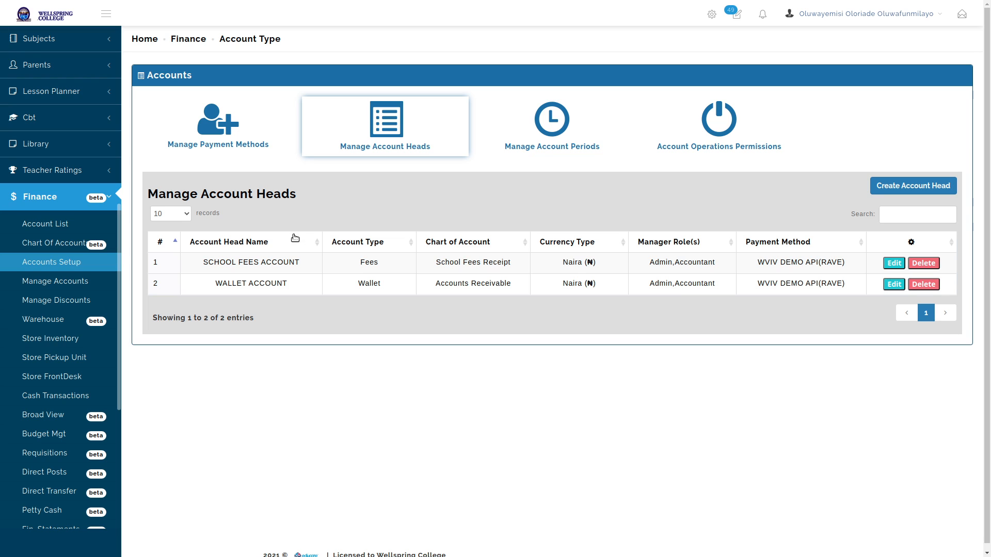
{"action": "left_click_drag", "start_coordinate": [205, 259], "coordinate": [314, 266]}
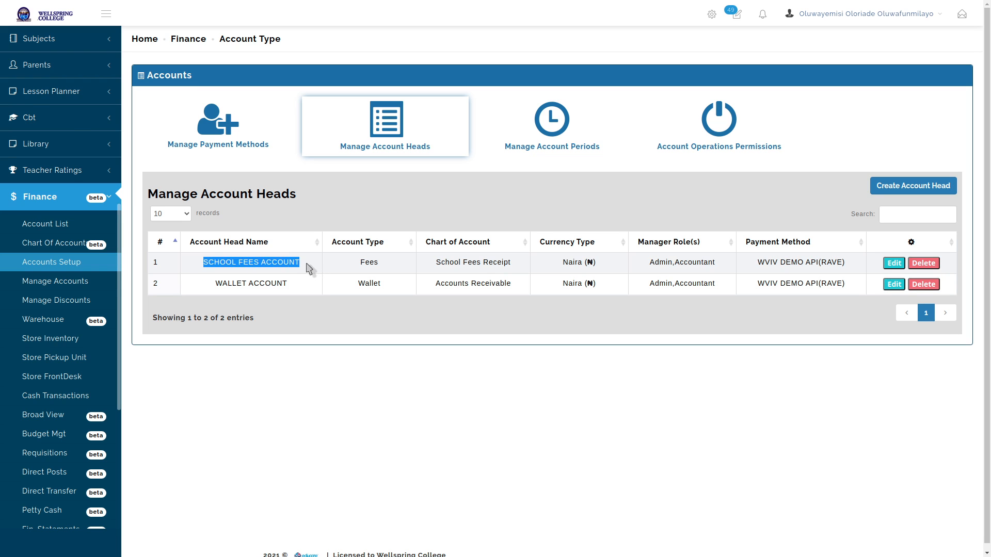
{"action": "left_click", "coordinate": [308, 268]}
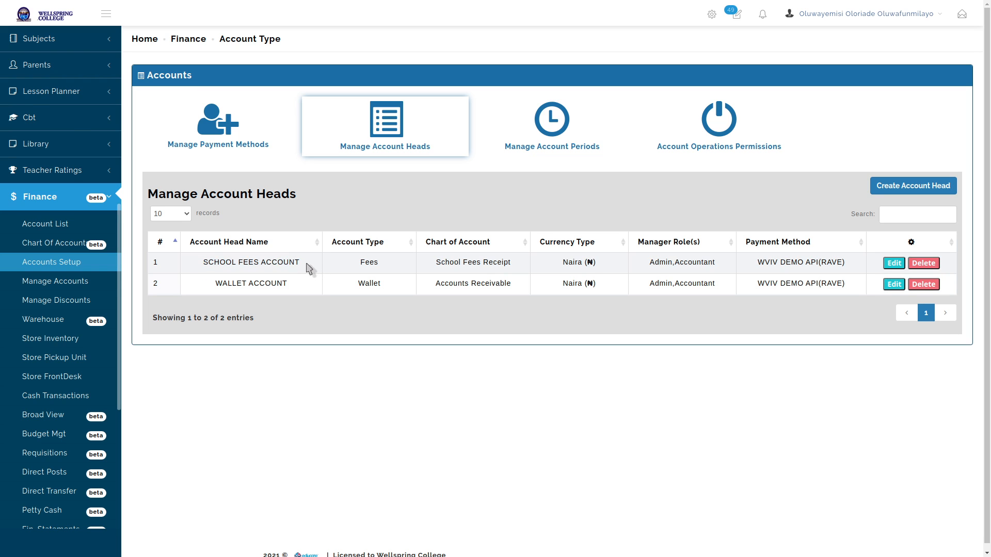
{"action": "double_click", "coordinate": [368, 263]}
{"action": "left_click", "coordinate": [390, 268]}
{"action": "key", "text": "alt+Tab"}
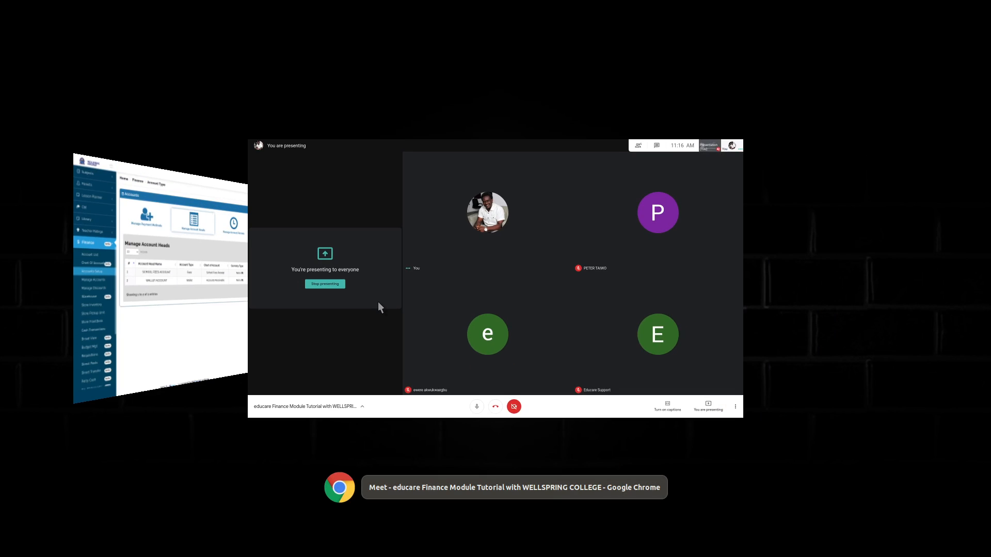
{"action": "key", "text": "alt+Tab"}
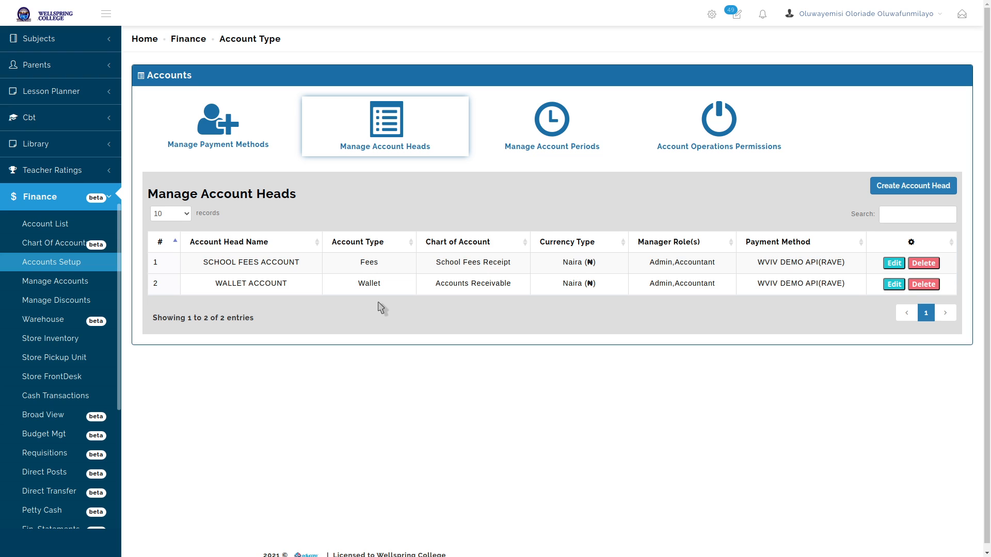
Attempt Finance > Manage Accounts, go back to Accounts Setup, then switch to the disconnected Meet call
{"action": "left_click", "coordinate": [60, 286]}
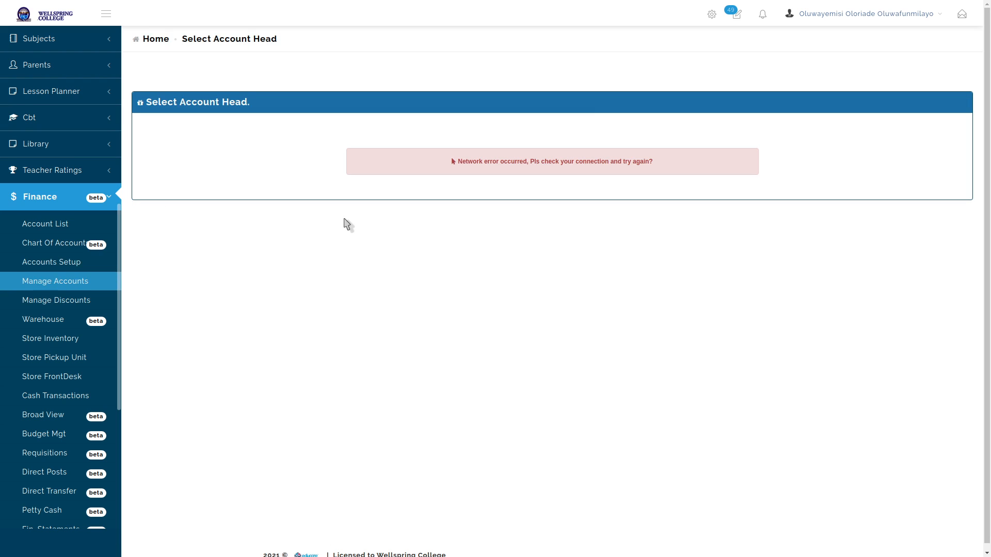
{"action": "left_click", "coordinate": [39, 264]}
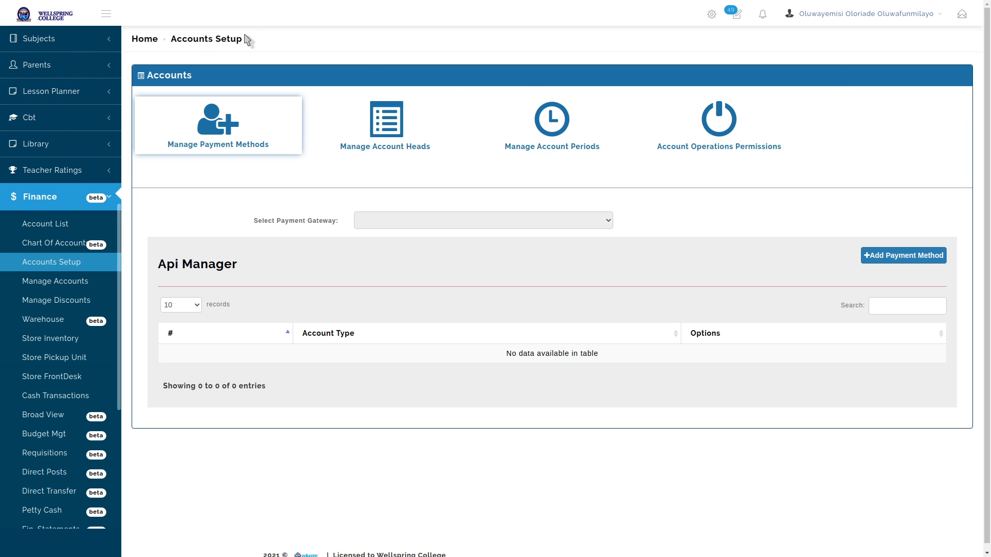
{"action": "key", "text": "alt+Tab"}
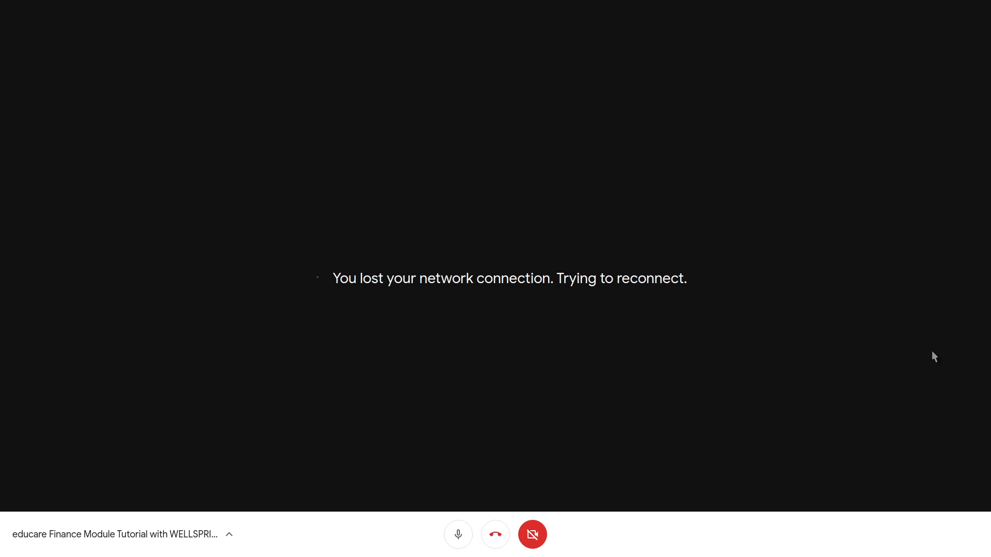
From gedit, open the Wi-Fi network picker in the system menu, then cancel it
{"action": "key", "text": "alt+Tab"}
{"action": "key", "text": "alt+Tab"}
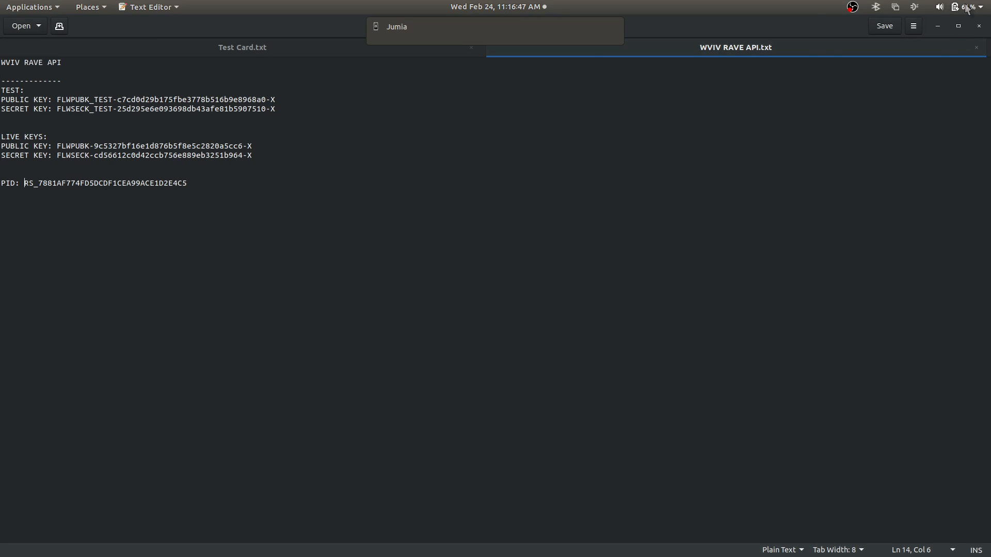
{"action": "left_click", "coordinate": [966, 7]}
{"action": "left_click", "coordinate": [893, 99]}
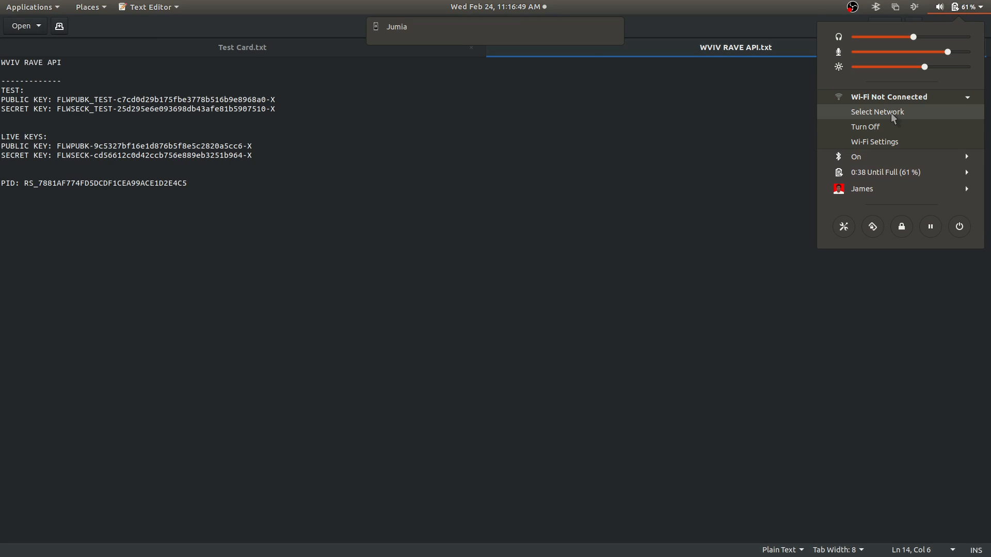
{"action": "left_click", "coordinate": [893, 113]}
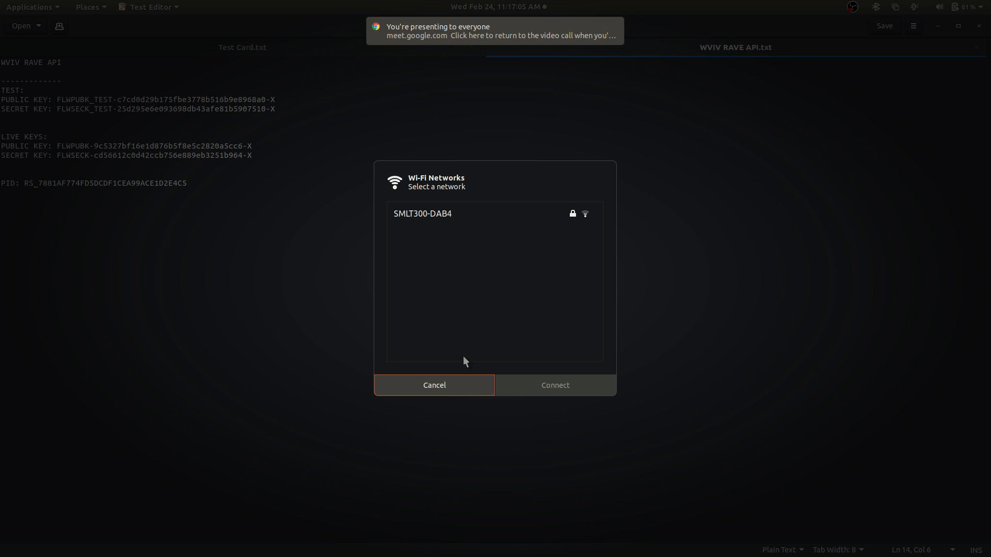
{"action": "left_click", "coordinate": [475, 391]}
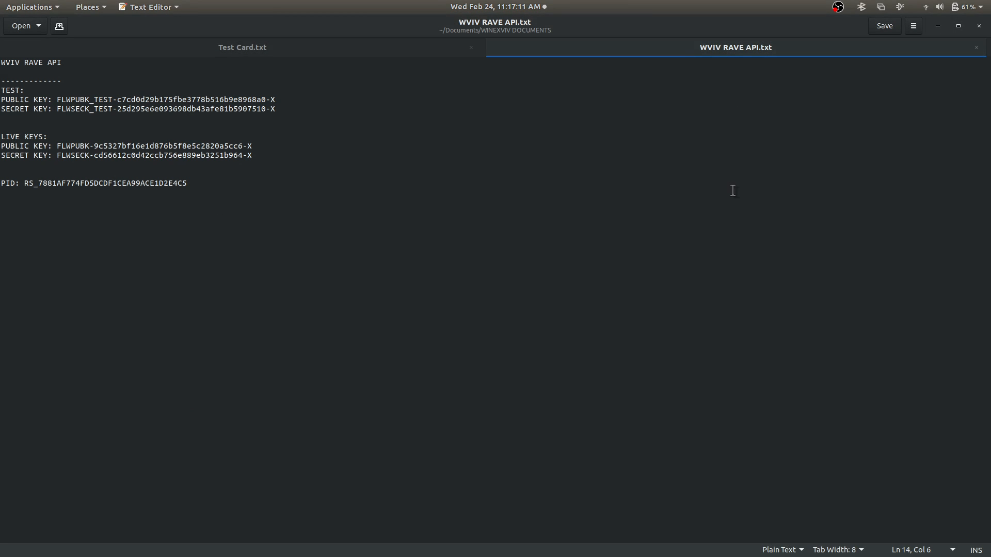
Reload the educare site, glance at the WVIV RAVE API.txt notes, then return to Accounts Setup
{"action": "key", "text": "alt+Tab"}
{"action": "key", "text": "alt+Tab"}
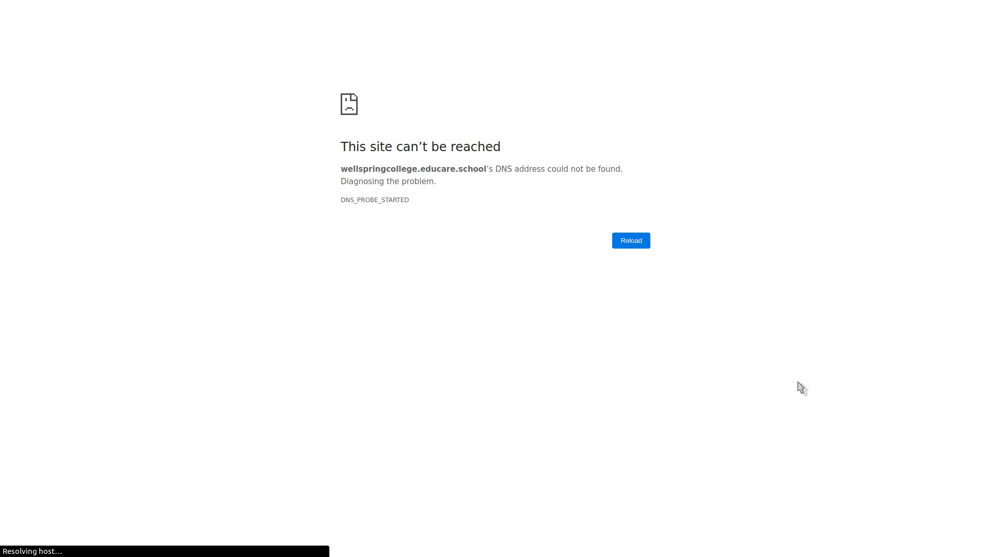
{"action": "left_click", "coordinate": [639, 248]}
{"action": "key", "text": "alt+Tab"}
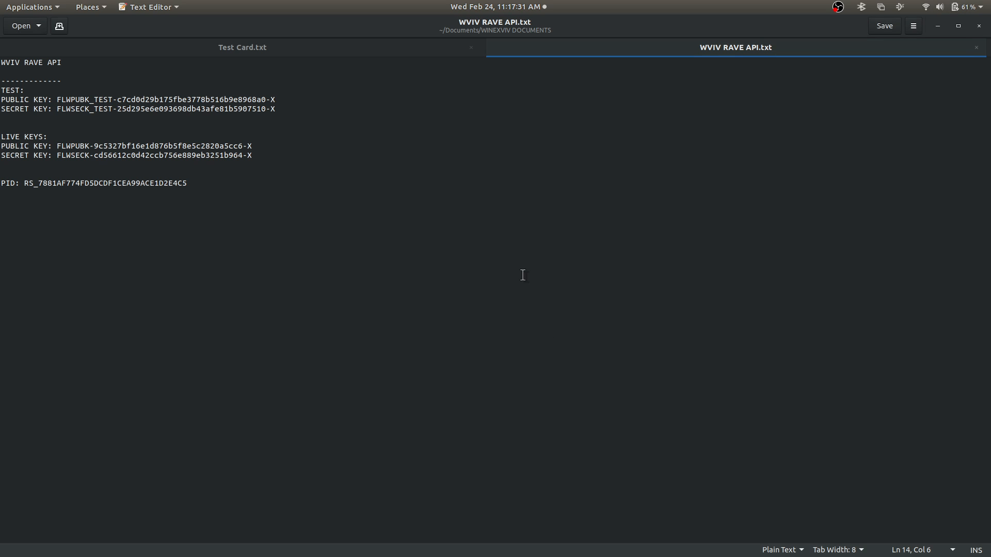
{"action": "key", "text": "alt+Tab"}
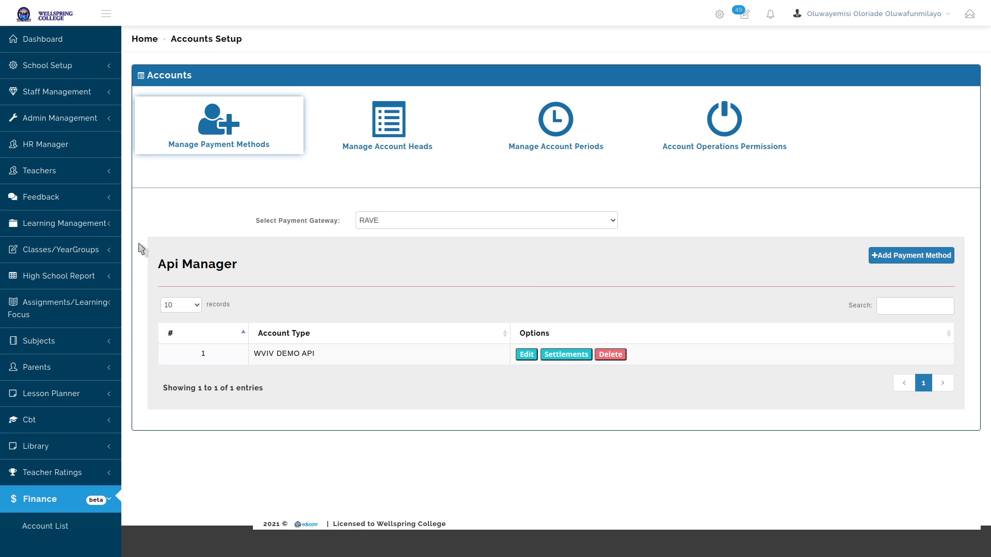
Scroll the sidebar to Finance and open Manage Accounts, which defaults to SCHOOL FEES ACCOUNT
{"action": "scroll", "coordinate": [78, 205], "scroll_direction": "down", "scroll_amount": 8}
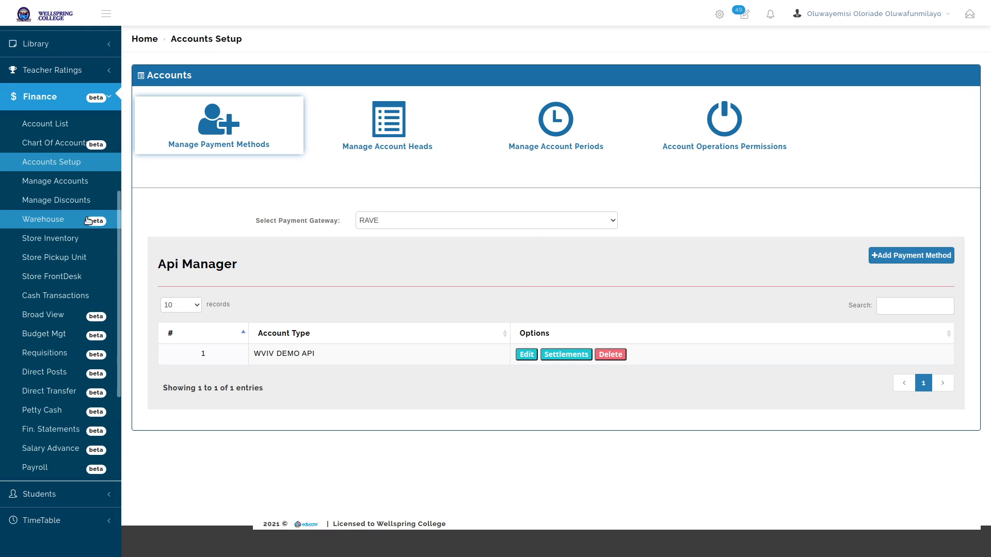
{"action": "left_click", "coordinate": [53, 181]}
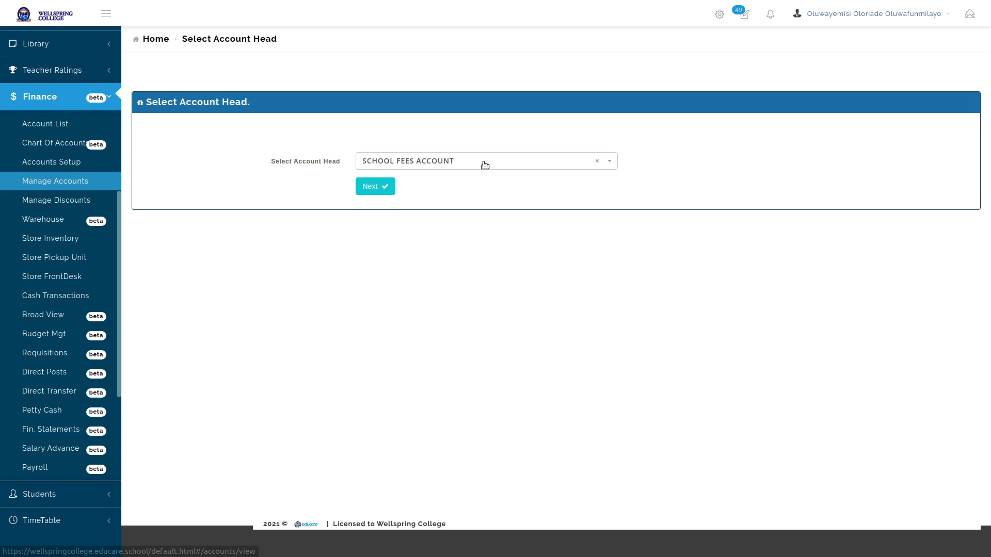
Check the Select Account Head options, then return to the Manage Account Heads table
{"action": "left_click", "coordinate": [468, 166]}
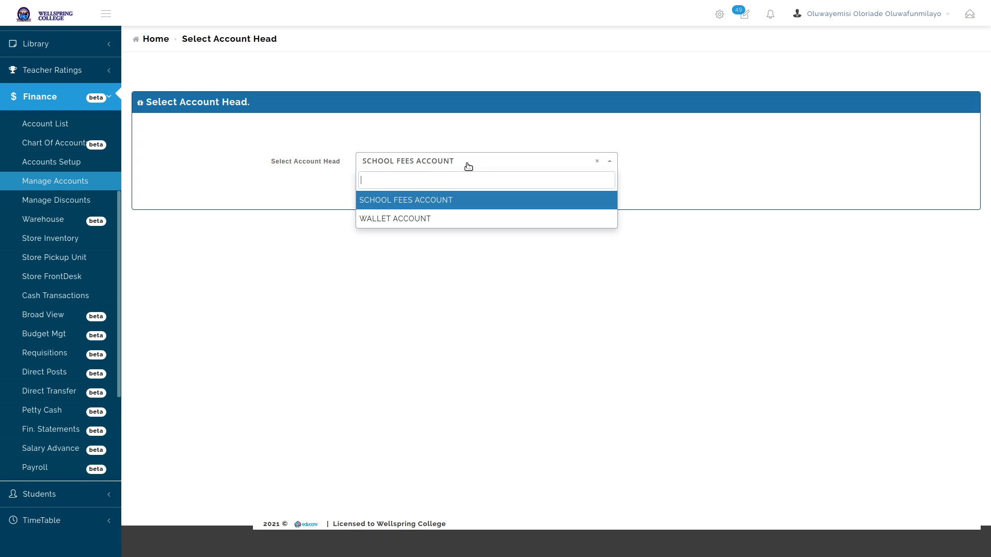
{"action": "left_click", "coordinate": [51, 166]}
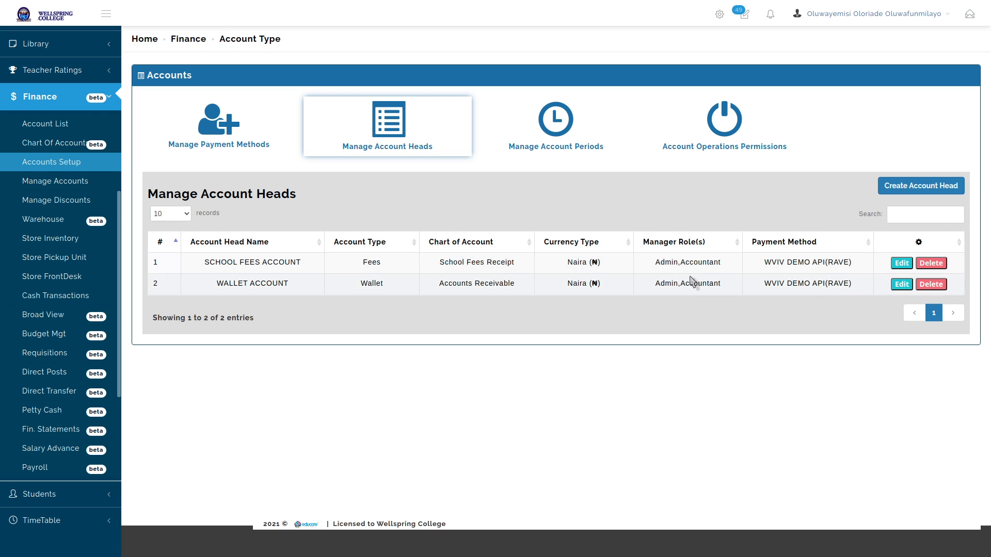
Untick Admin from SCHOOL FEES ACCOUNT's manager roles, save, and confirm Manage Accounts offers only WALLET ACCOUNT
{"action": "left_click_drag", "start_coordinate": [655, 265], "coordinate": [720, 262]}
{"action": "left_click", "coordinate": [728, 267]}
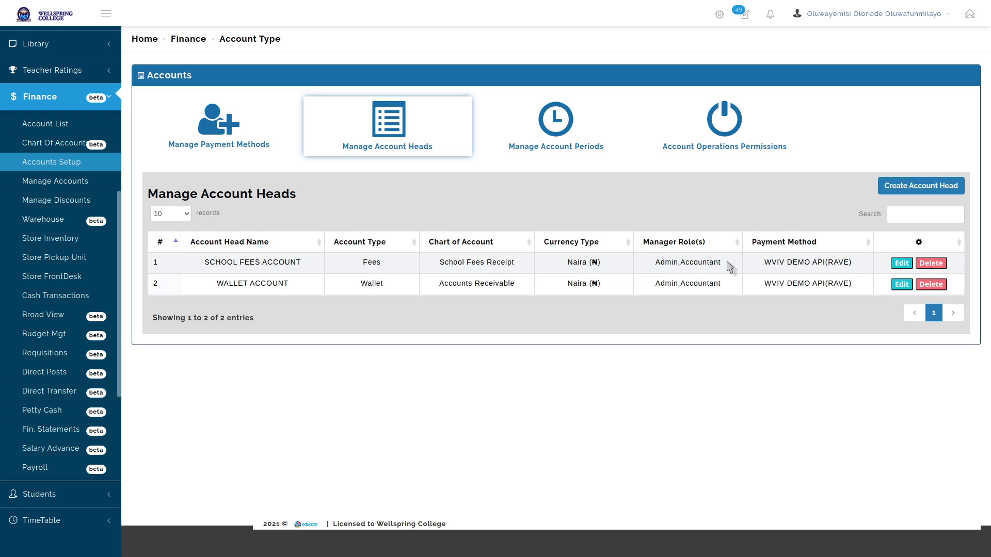
{"action": "left_click", "coordinate": [896, 267]}
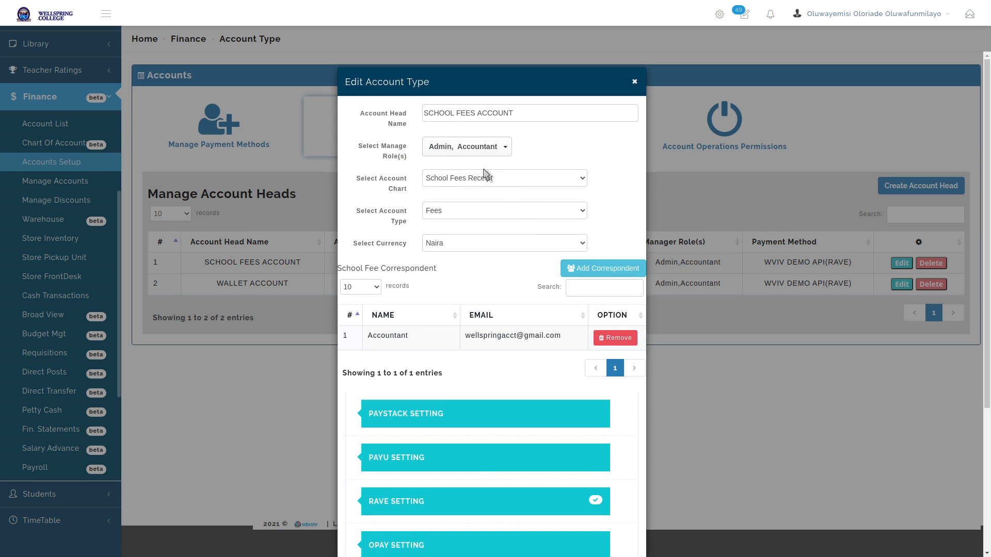
{"action": "left_click", "coordinate": [466, 146]}
{"action": "left_click", "coordinate": [440, 211]}
{"action": "left_click", "coordinate": [604, 140]}
{"action": "scroll", "coordinate": [606, 465], "scroll_direction": "down", "scroll_amount": 4}
{"action": "left_click", "coordinate": [580, 524]}
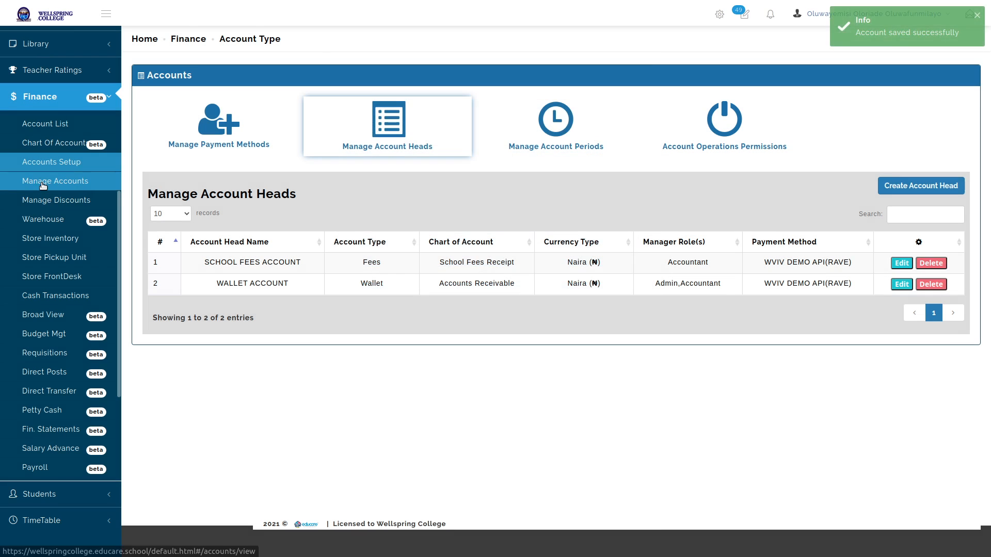
{"action": "left_click", "coordinate": [43, 183]}
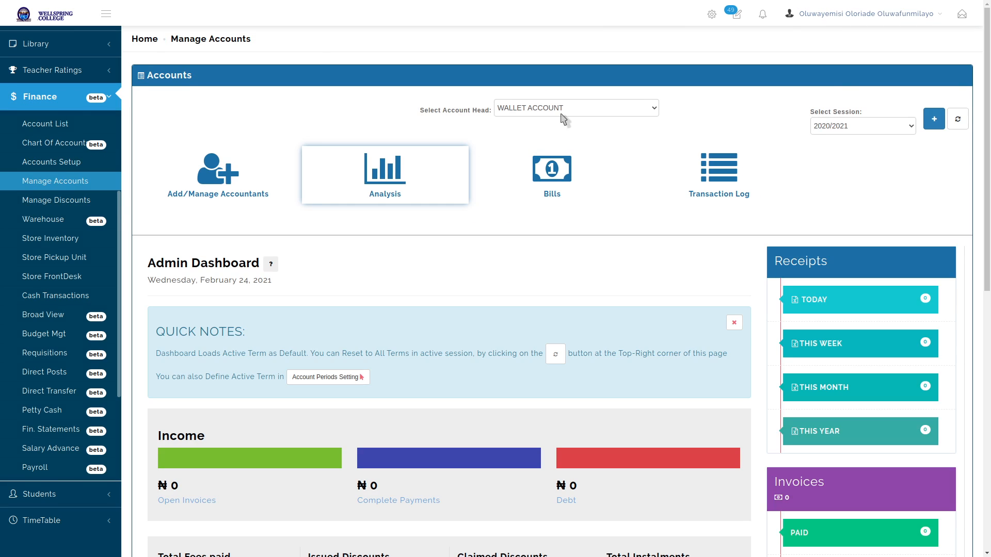
{"action": "left_click", "coordinate": [563, 112]}
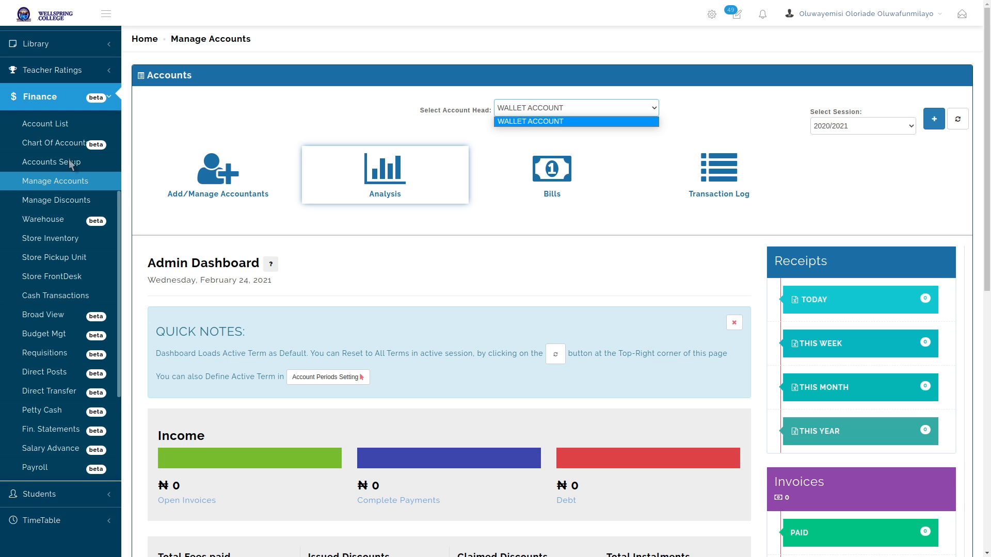
Remove Admin from WALLET ACCOUNT's manager roles, save, and check Manage Accounts access
{"action": "left_click", "coordinate": [72, 163]}
{"action": "left_click", "coordinate": [71, 163]}
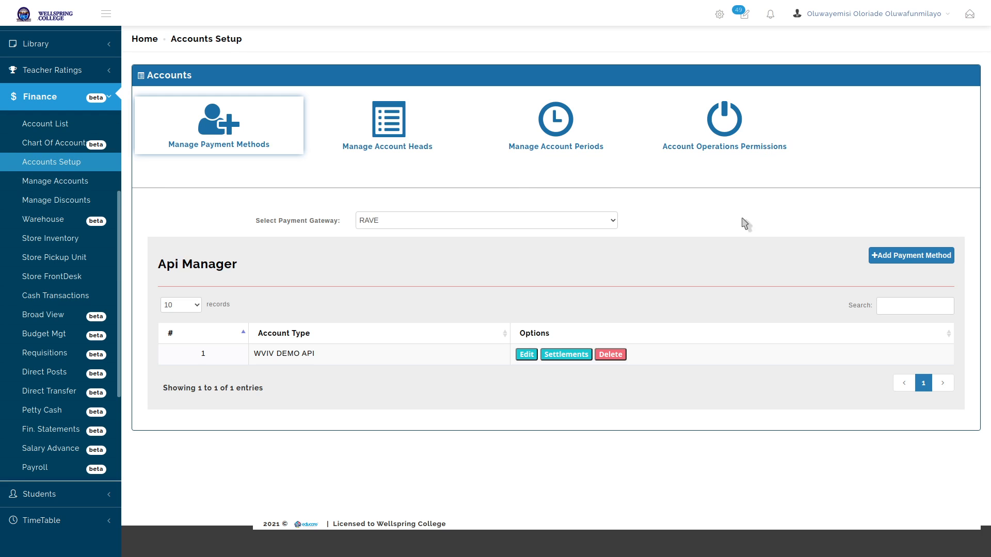
{"action": "left_click", "coordinate": [405, 141]}
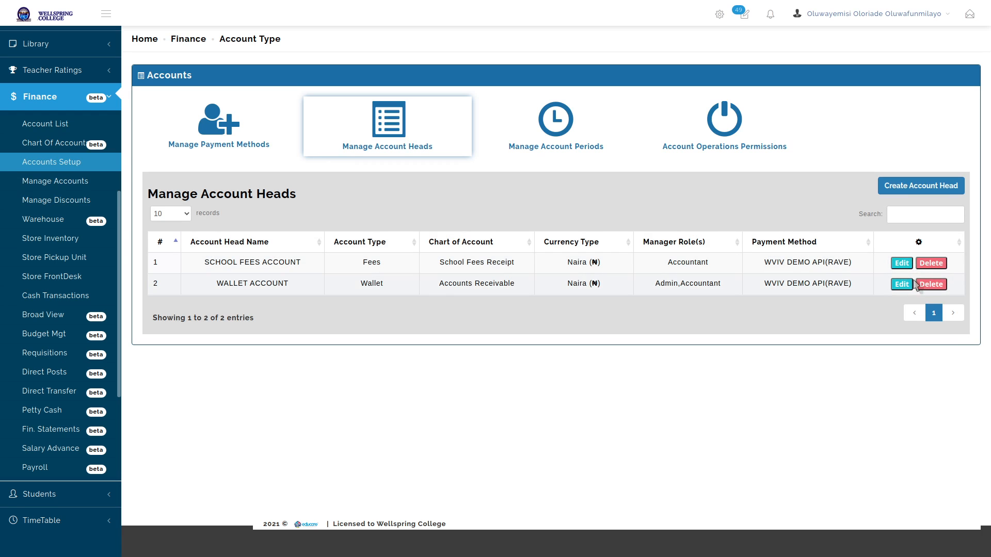
{"action": "left_click", "coordinate": [901, 285]}
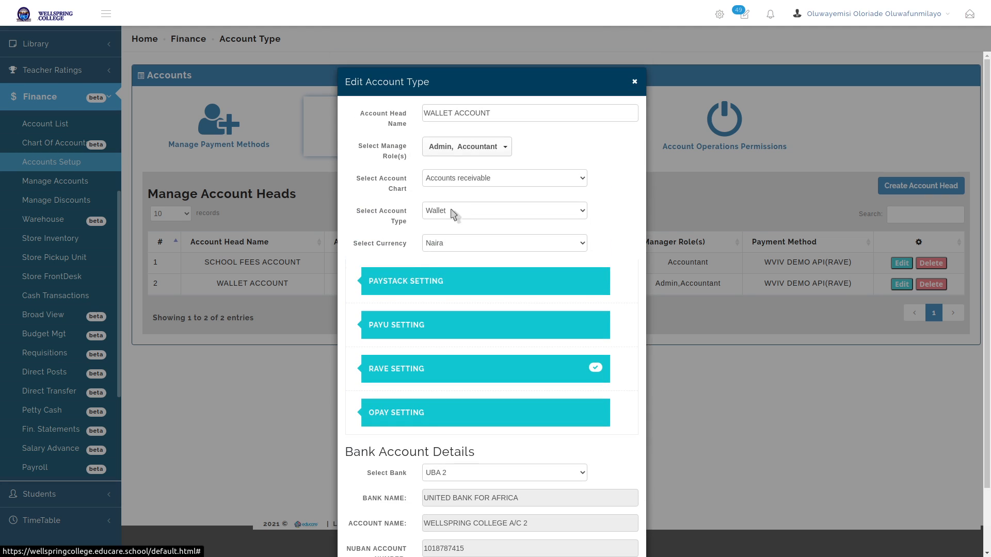
{"action": "left_click", "coordinate": [474, 146]}
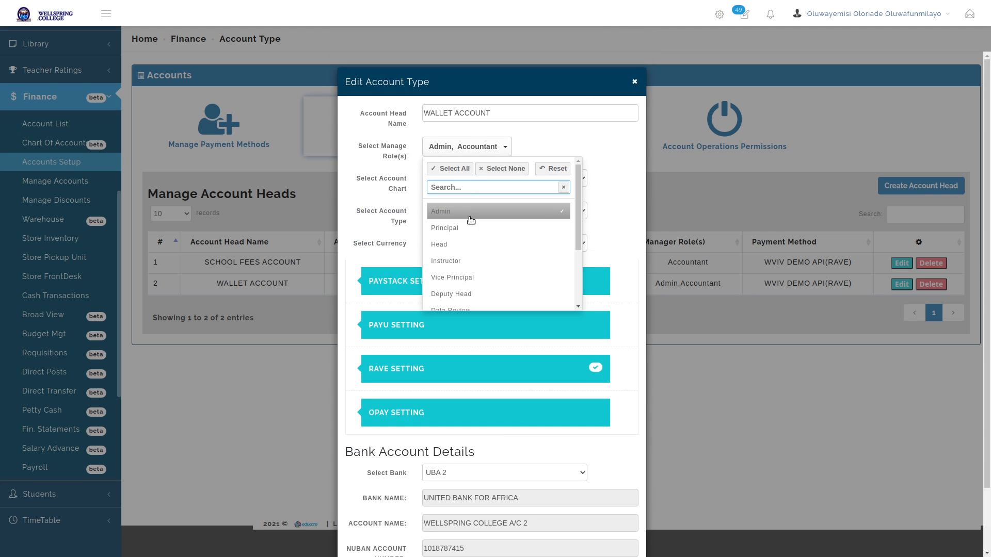
{"action": "left_click", "coordinate": [469, 211]}
{"action": "left_click", "coordinate": [616, 201]}
{"action": "scroll", "coordinate": [611, 434], "scroll_direction": "down", "scroll_amount": 3}
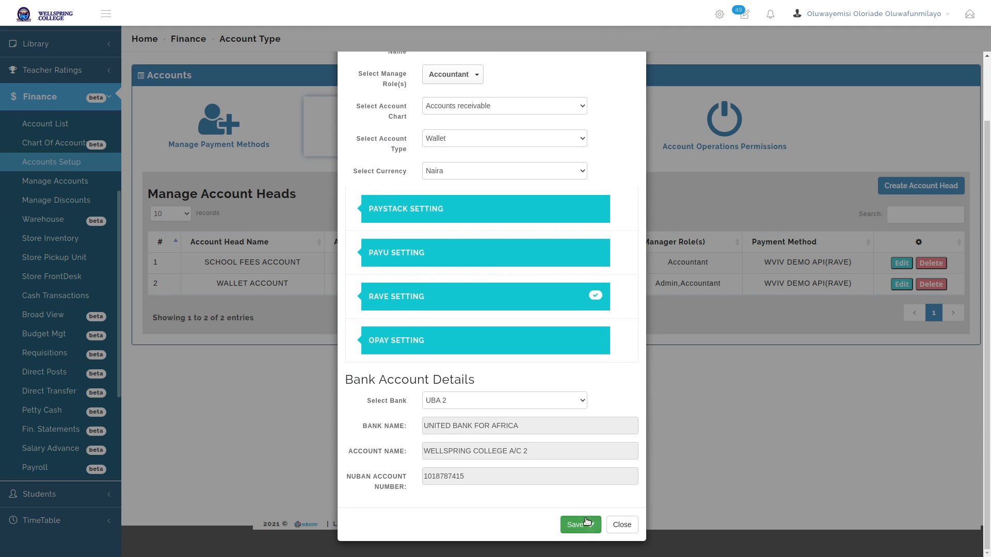
{"action": "left_click", "coordinate": [582, 523]}
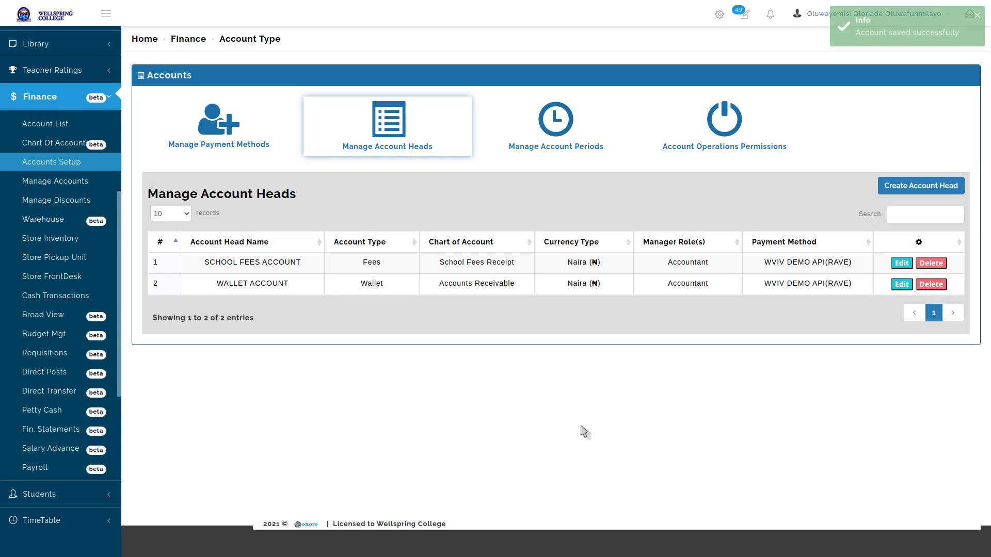
{"action": "left_click", "coordinate": [38, 180]}
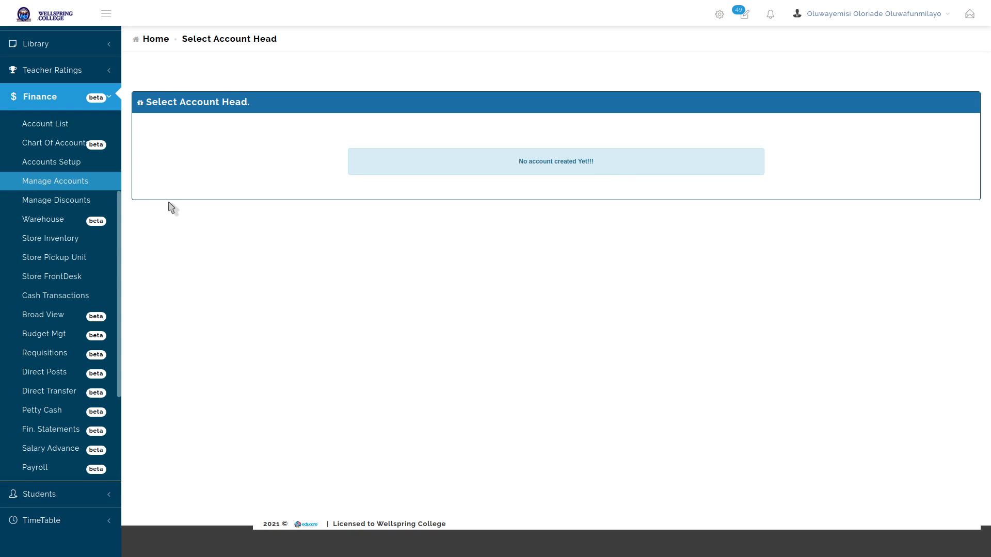
Add Admin back to SCHOOL FEES ACCOUNT's managers, making them Admin,Accountant, and save
{"action": "left_click", "coordinate": [60, 163]}
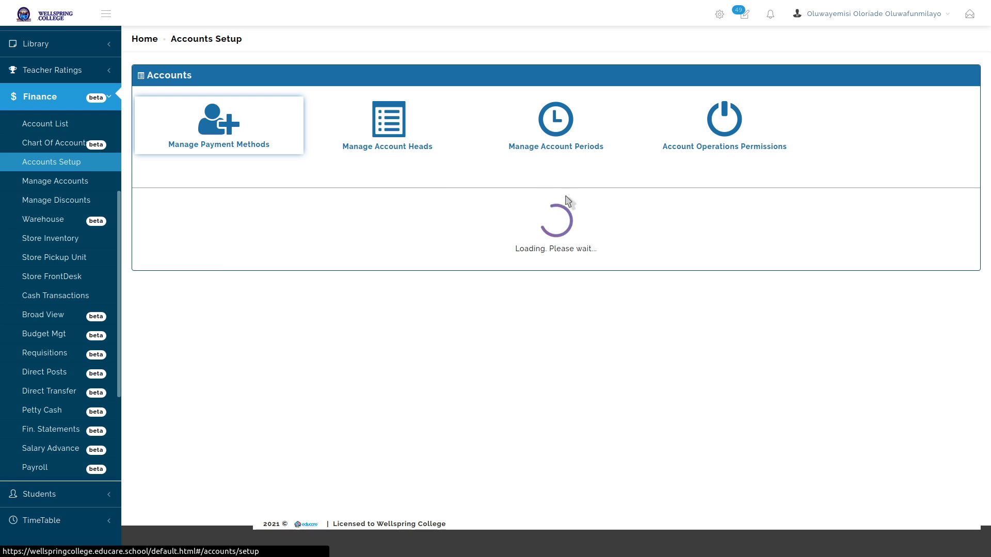
{"action": "left_click", "coordinate": [408, 148]}
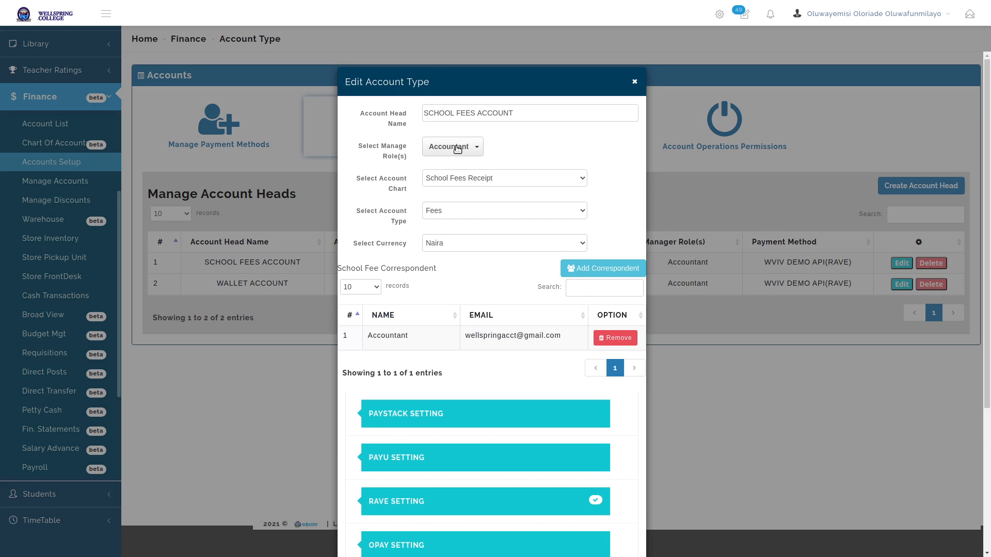
{"action": "left_click", "coordinate": [457, 149]}
{"action": "left_click", "coordinate": [556, 203]}
{"action": "left_click", "coordinate": [612, 163]}
{"action": "scroll", "coordinate": [607, 485], "scroll_direction": "down", "scroll_amount": 4}
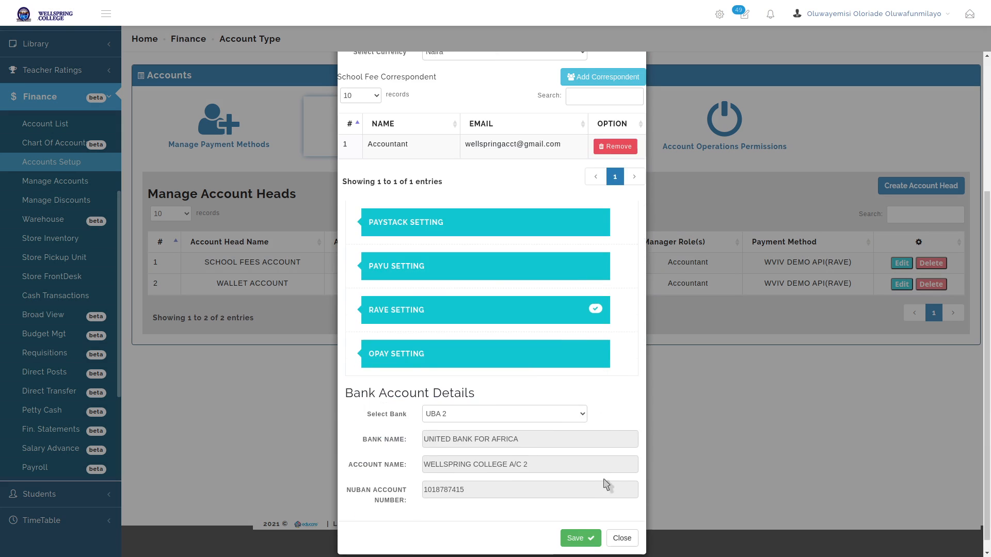
{"action": "left_click", "coordinate": [573, 527]}
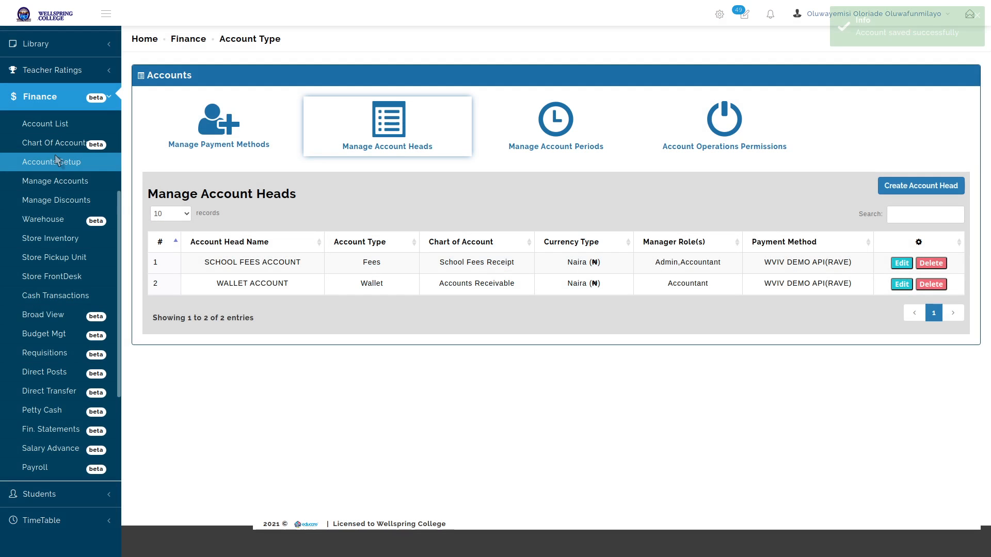
Open Manage Accounts for session 2020/2021 and check the zero Open Invoices figure
{"action": "left_click", "coordinate": [57, 180]}
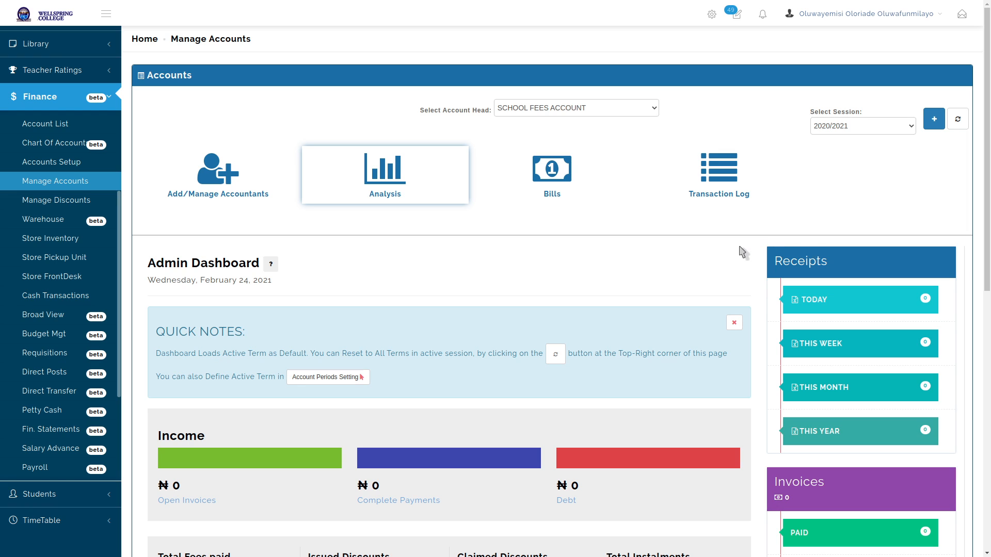
{"action": "left_click", "coordinate": [904, 128]}
{"action": "left_click", "coordinate": [849, 175]}
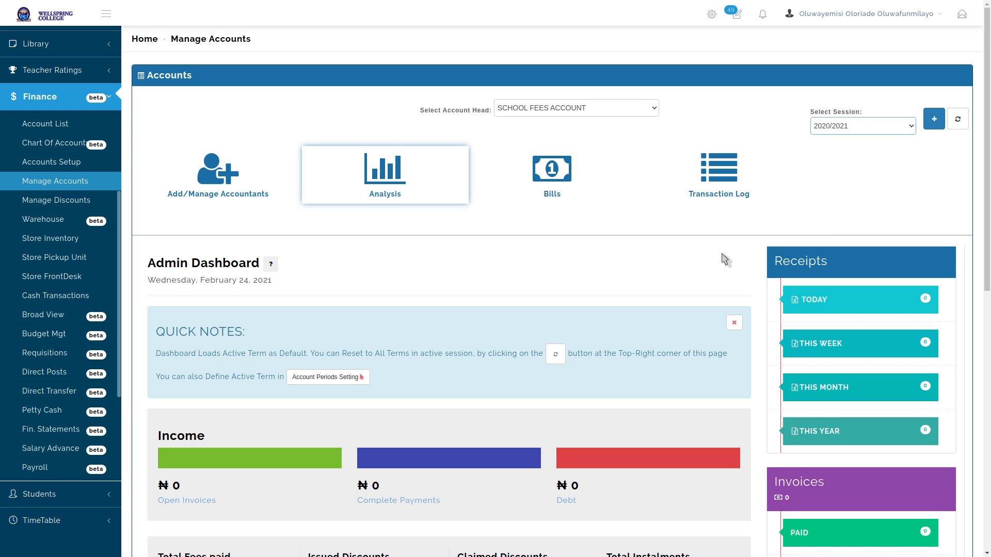
{"action": "scroll", "coordinate": [631, 284], "scroll_direction": "down", "scroll_amount": 5}
{"action": "scroll", "coordinate": [595, 287], "scroll_direction": "down", "scroll_amount": 1}
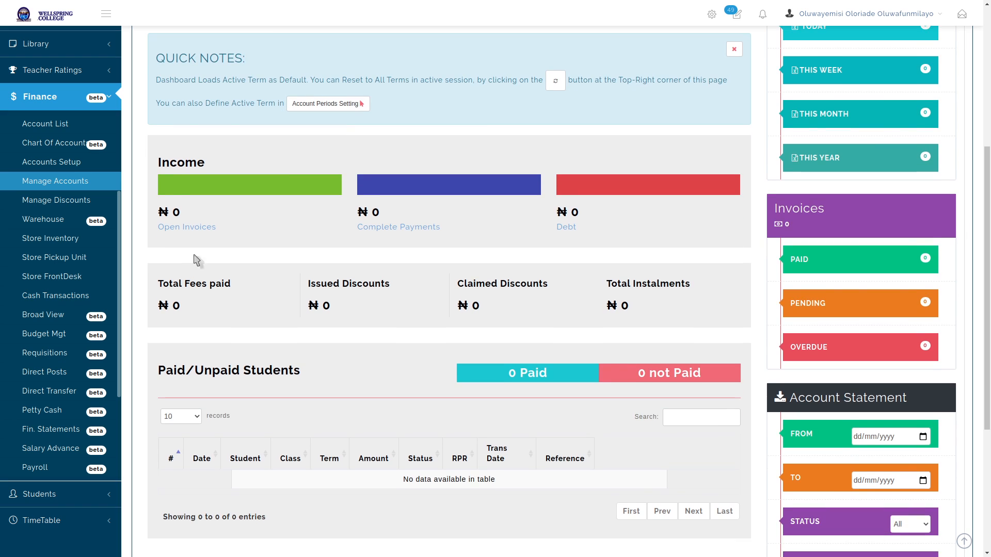
{"action": "triple_click", "coordinate": [169, 227]}
{"action": "left_click", "coordinate": [243, 238]}
Present the entire screen in the Meet call, then return to the accounts browser window
{"action": "key", "text": "alt+Tab"}
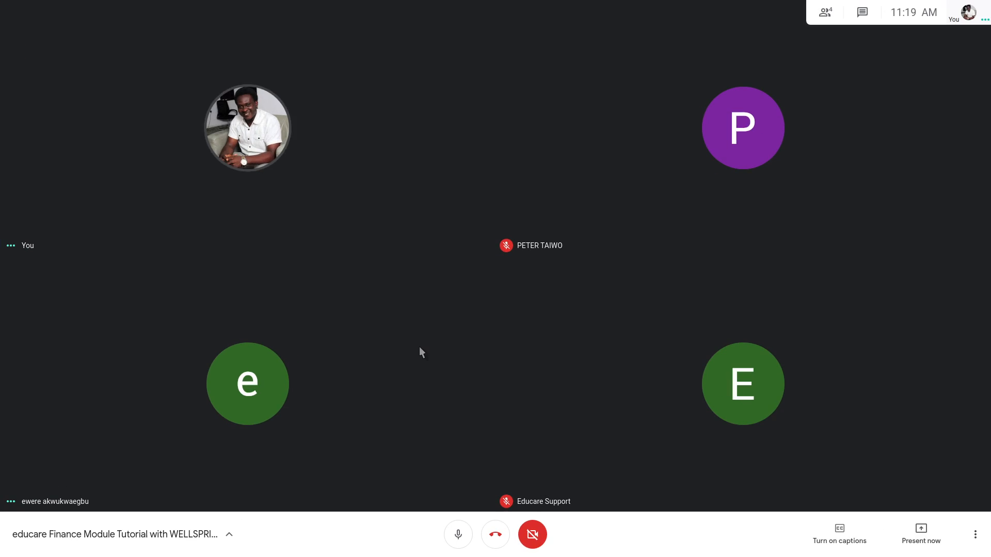
{"action": "left_click", "coordinate": [921, 534]}
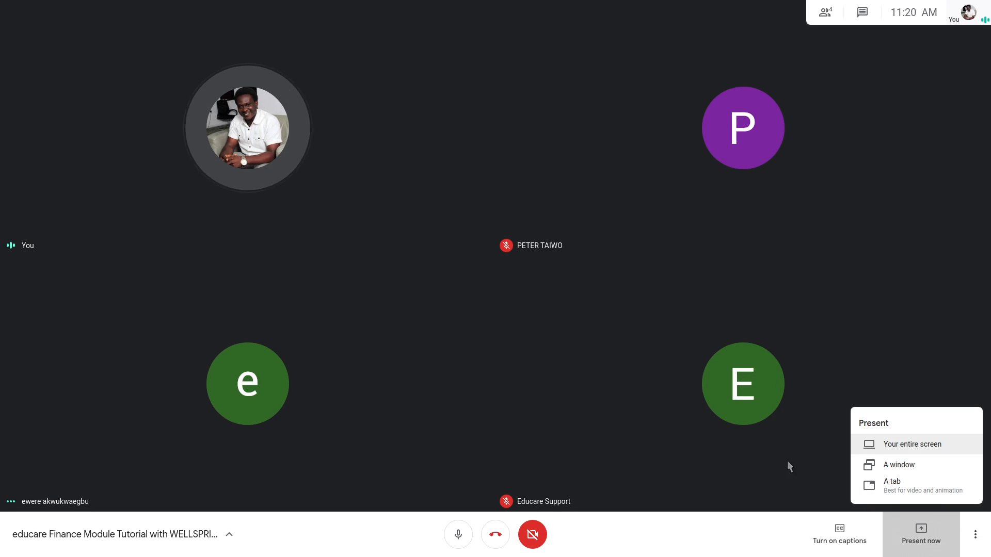
{"action": "left_click", "coordinate": [889, 446]}
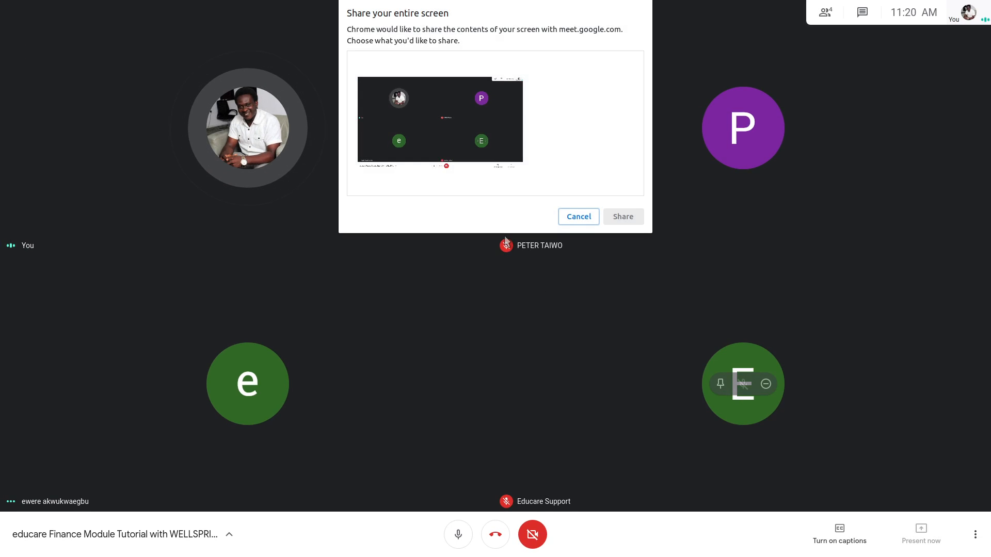
{"action": "left_click", "coordinate": [467, 177]}
{"action": "left_click", "coordinate": [625, 216]}
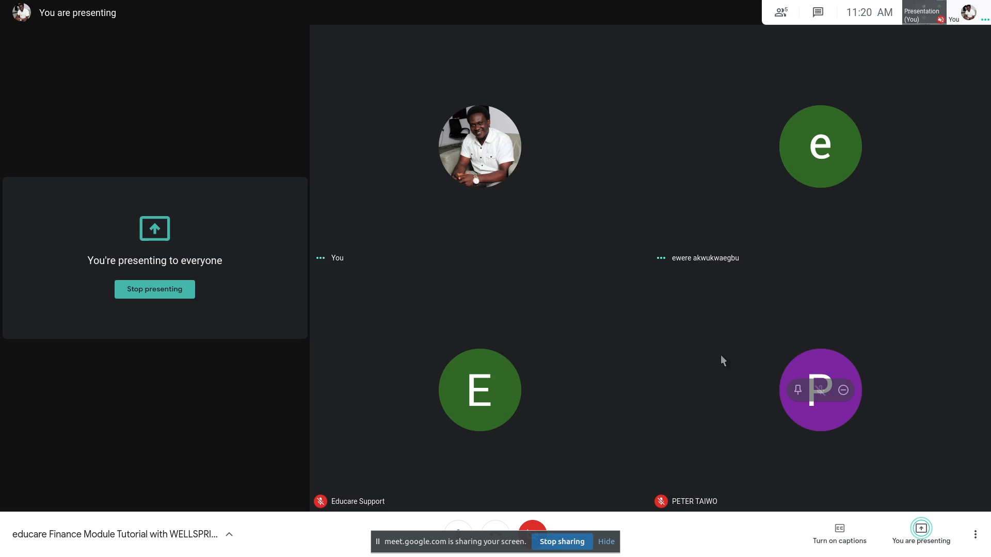
{"action": "key", "text": "alt+Tab"}
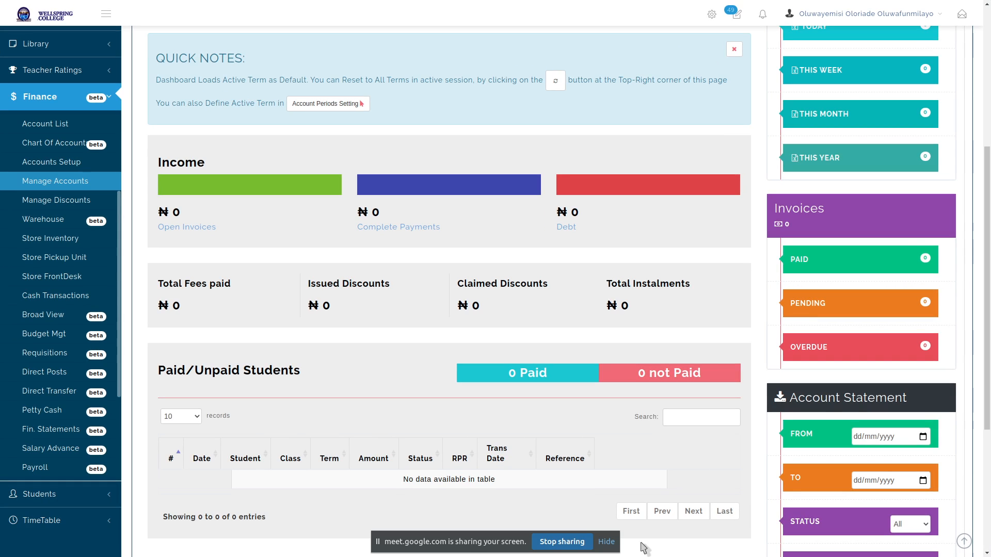
{"action": "left_click", "coordinate": [606, 542]}
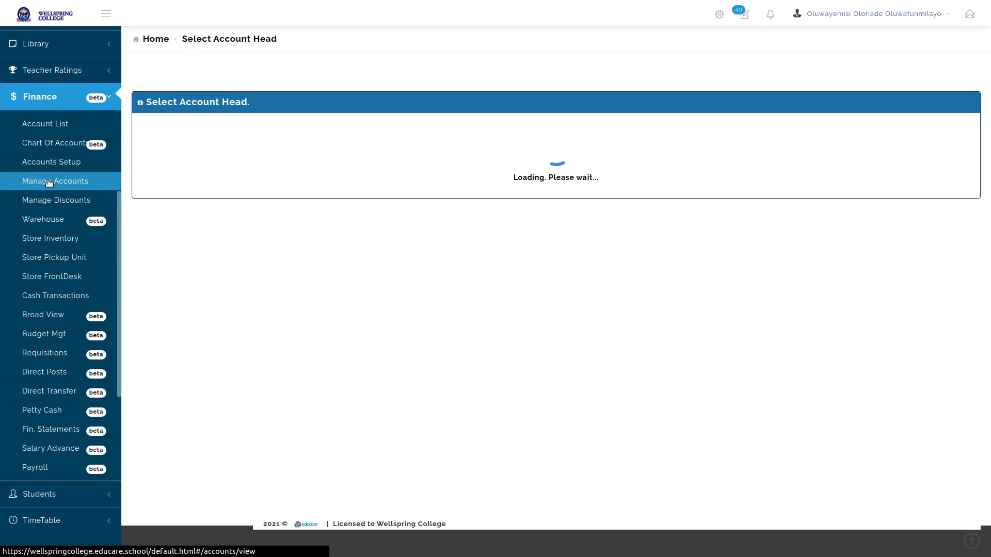
{"action": "left_click", "coordinate": [49, 182]}
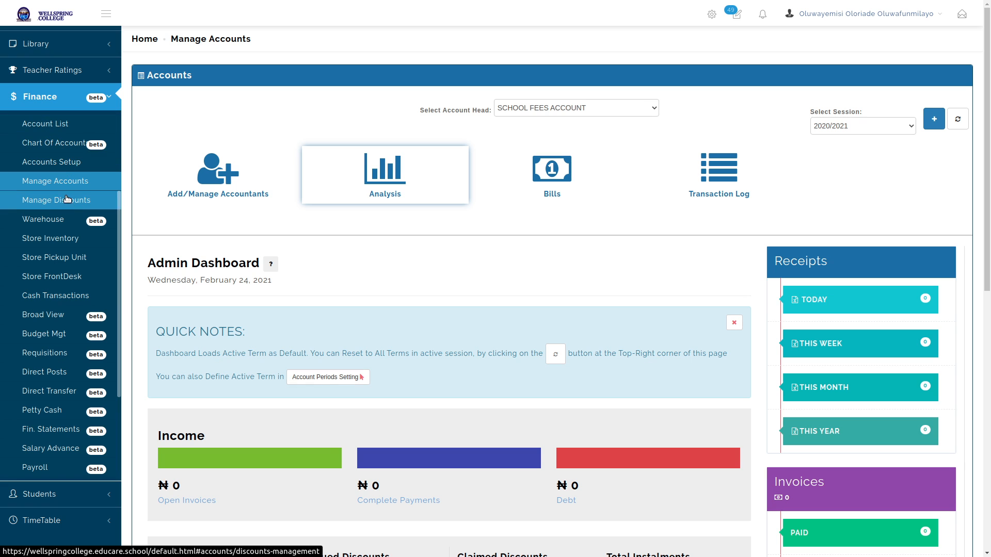
{"action": "left_click", "coordinate": [59, 164]}
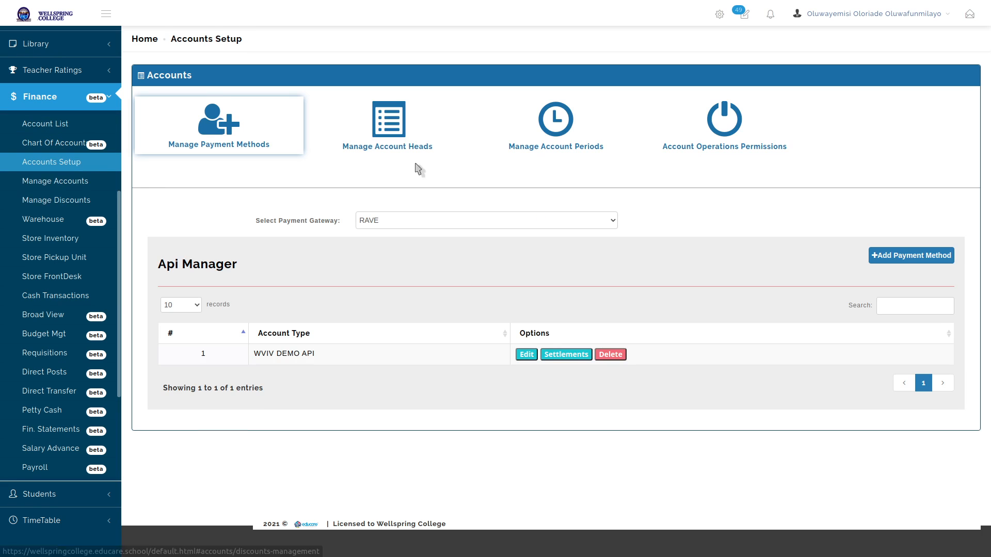
{"action": "left_click", "coordinate": [405, 131]}
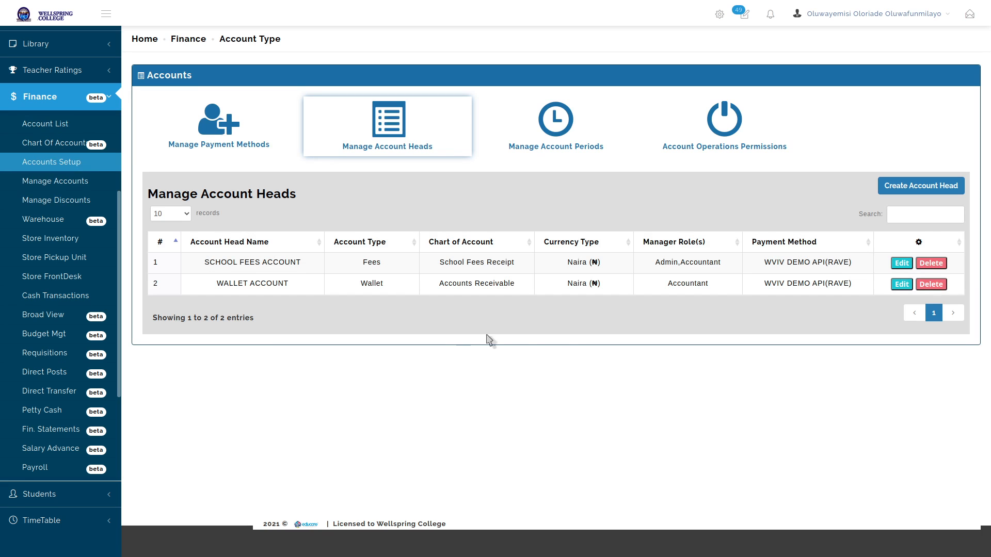
{"action": "double_click", "coordinate": [666, 264]}
{"action": "left_click", "coordinate": [737, 284]}
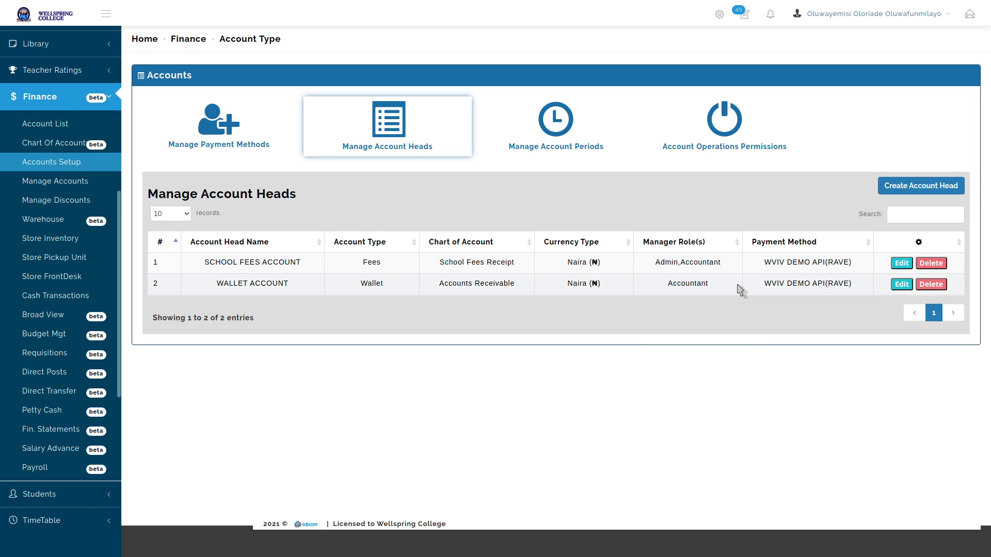
Add Admin to WALLET ACCOUNT's manager roles and save the account head
{"action": "left_click", "coordinate": [901, 284]}
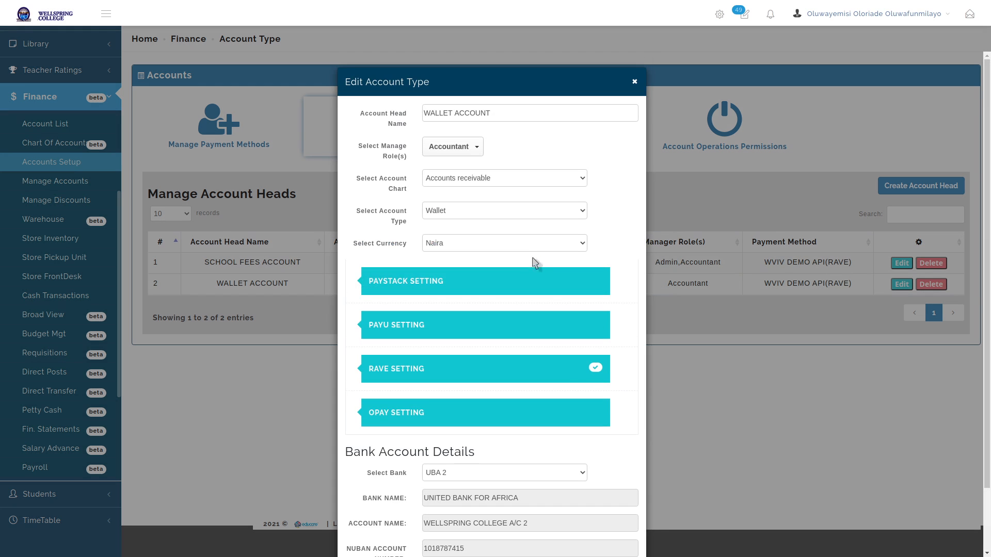
{"action": "left_click", "coordinate": [488, 178]}
{"action": "left_click", "coordinate": [475, 147]}
{"action": "left_click", "coordinate": [476, 211]}
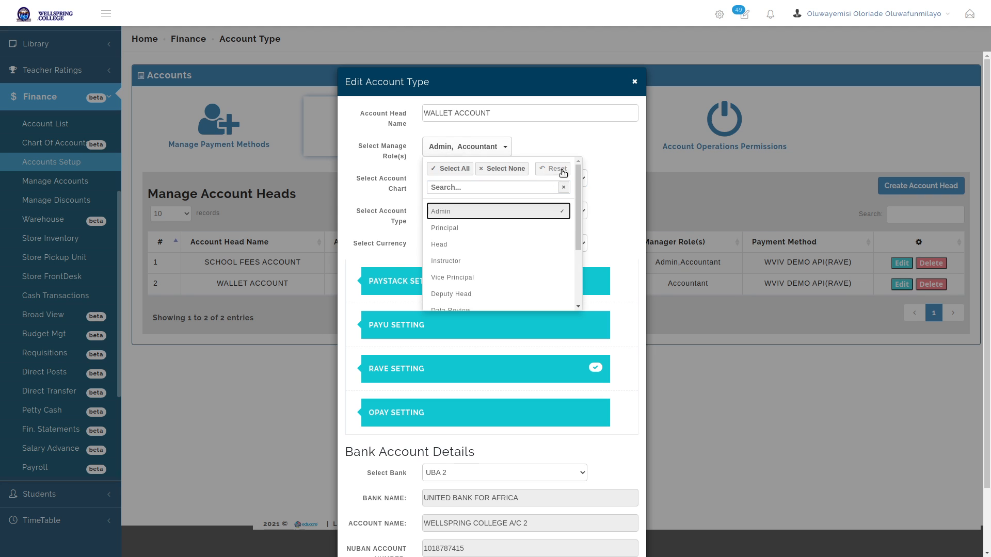
{"action": "left_click", "coordinate": [639, 164]}
{"action": "scroll", "coordinate": [602, 296], "scroll_direction": "down", "scroll_amount": 3}
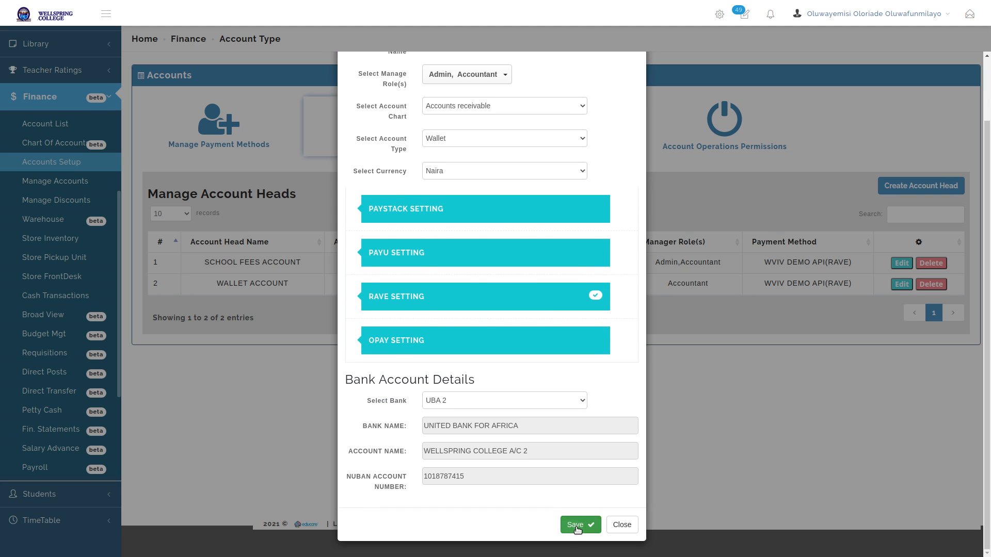
{"action": "left_click", "coordinate": [577, 530]}
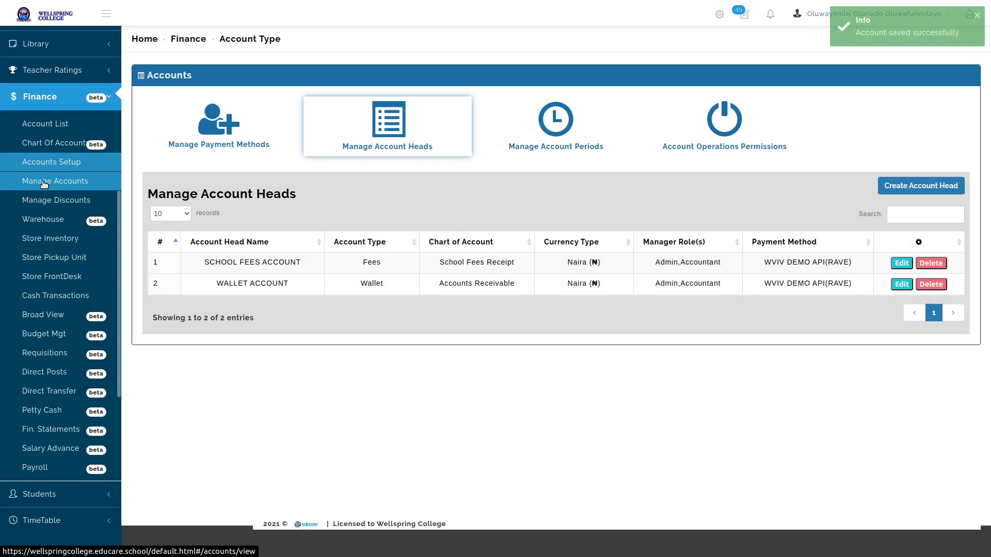
Open the Manage Accounts dashboard with SCHOOL FEES ACCOUNT as the account head
{"action": "left_click", "coordinate": [44, 182]}
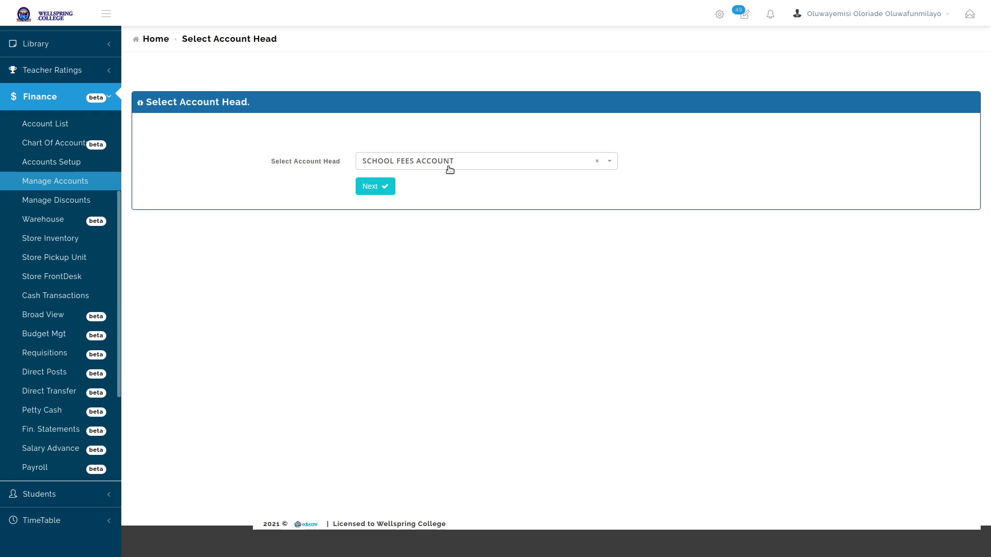
{"action": "left_click", "coordinate": [477, 161]}
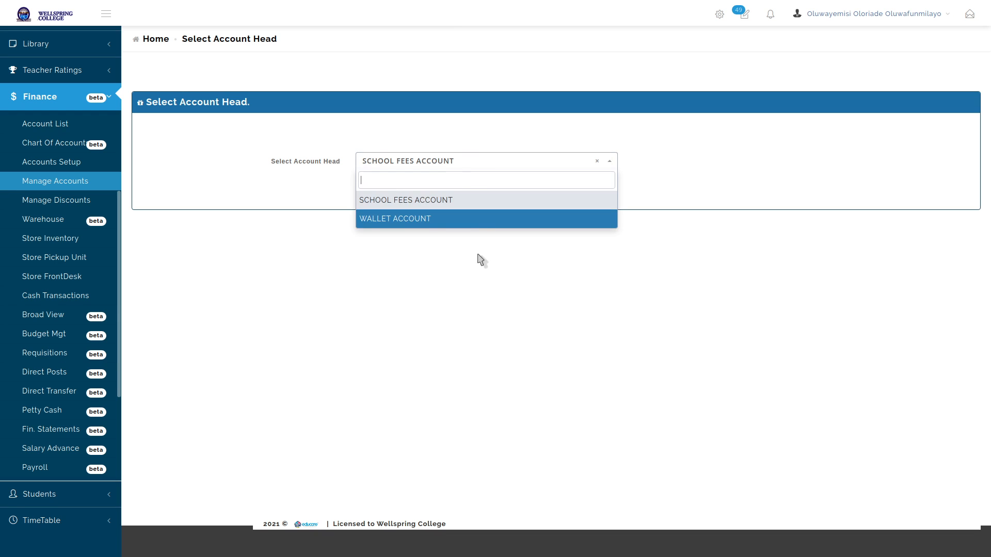
{"action": "left_click", "coordinate": [469, 201]}
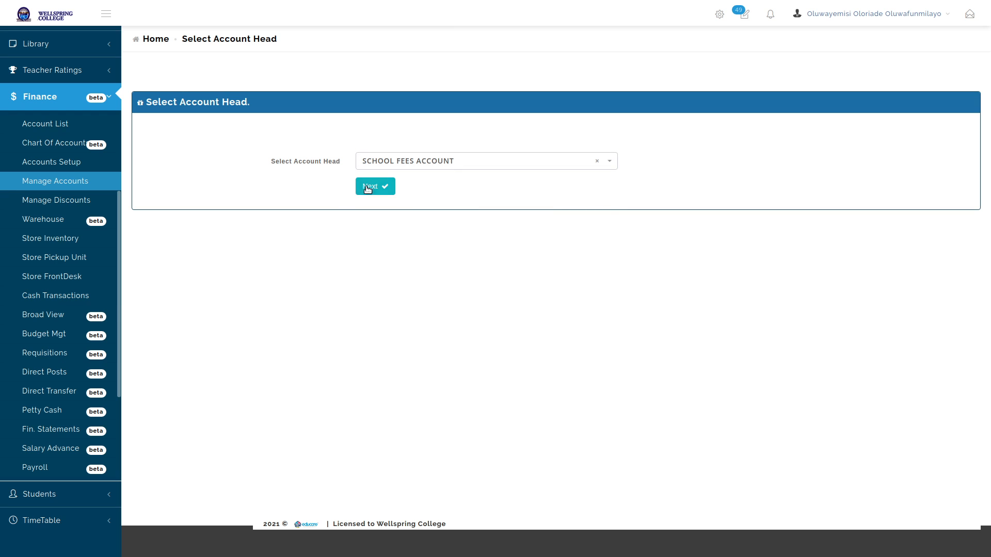
{"action": "left_click", "coordinate": [367, 187]}
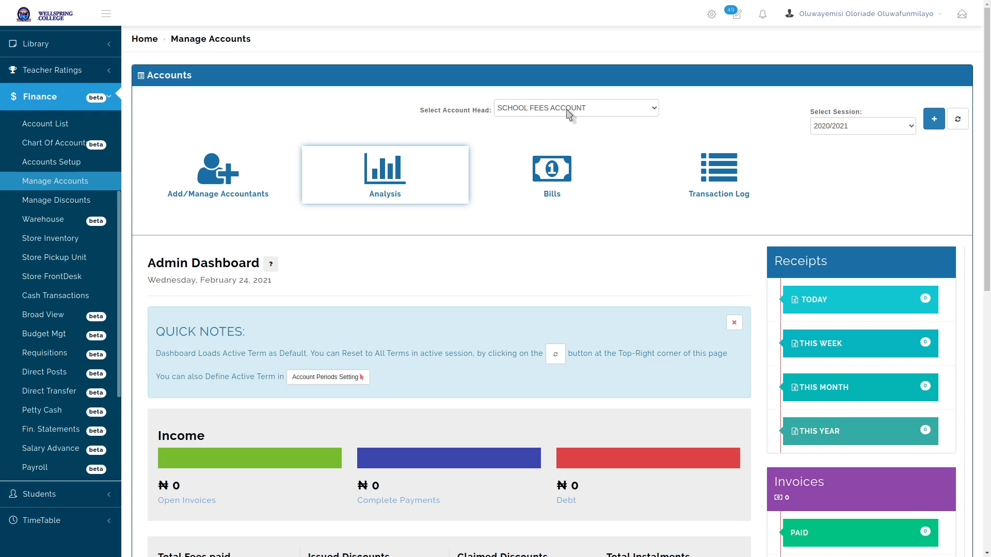
Review the dashboard's Open Invoices, Complete Payments and Debt totals
{"action": "scroll", "coordinate": [531, 304], "scroll_direction": "down", "scroll_amount": 4}
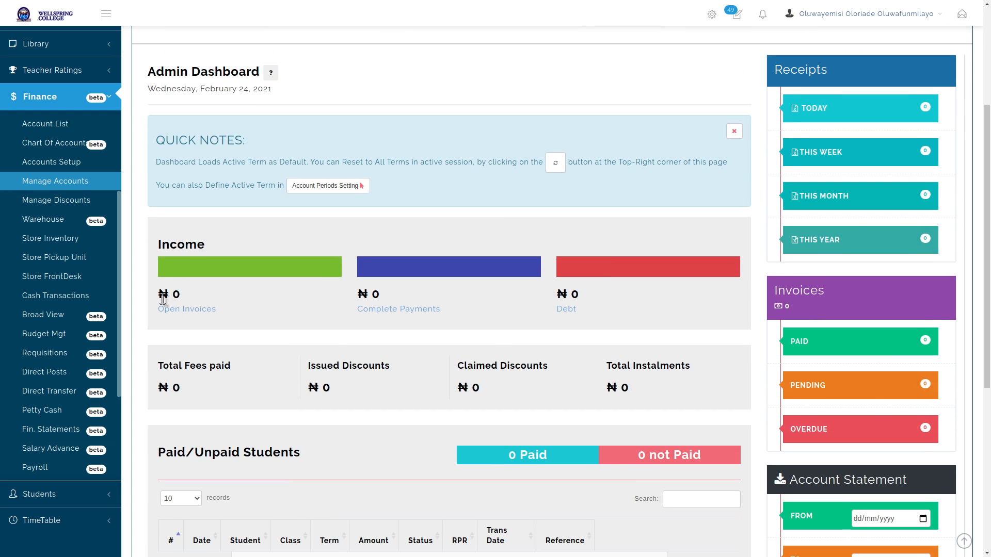
{"action": "left_click_drag", "start_coordinate": [159, 291], "coordinate": [223, 310]}
{"action": "left_click", "coordinate": [224, 311]}
{"action": "triple_click", "coordinate": [407, 308]}
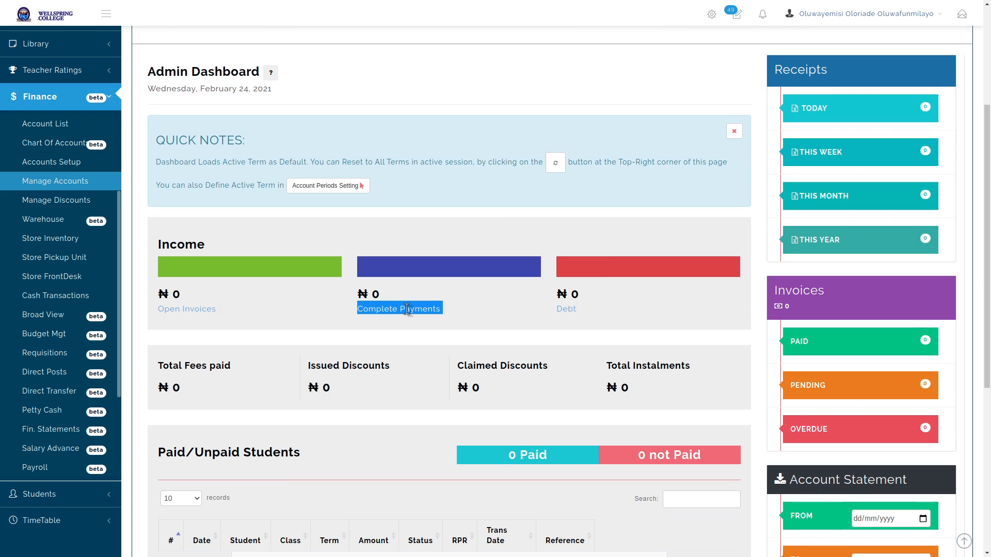
{"action": "double_click", "coordinate": [375, 294]}
{"action": "left_click_drag", "start_coordinate": [585, 310], "coordinate": [554, 300]}
{"action": "left_click", "coordinate": [598, 312]}
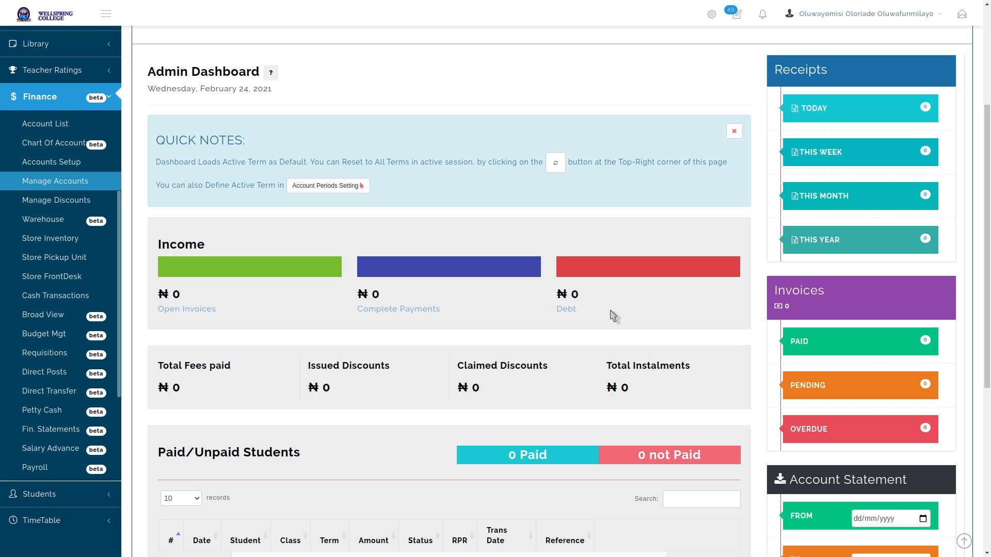
{"action": "scroll", "coordinate": [603, 313], "scroll_direction": "down", "scroll_amount": 5}
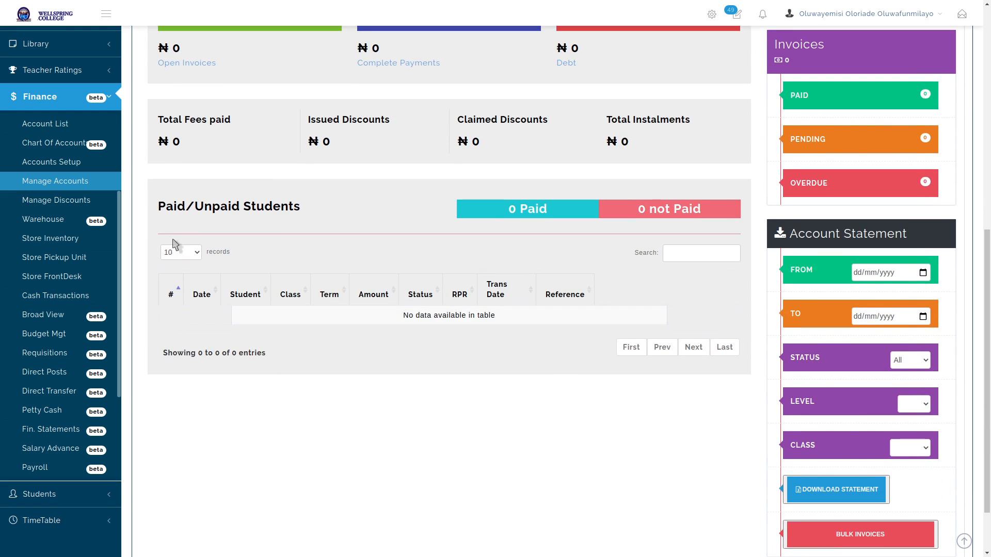
{"action": "scroll", "coordinate": [401, 217], "scroll_direction": "up", "scroll_amount": 1}
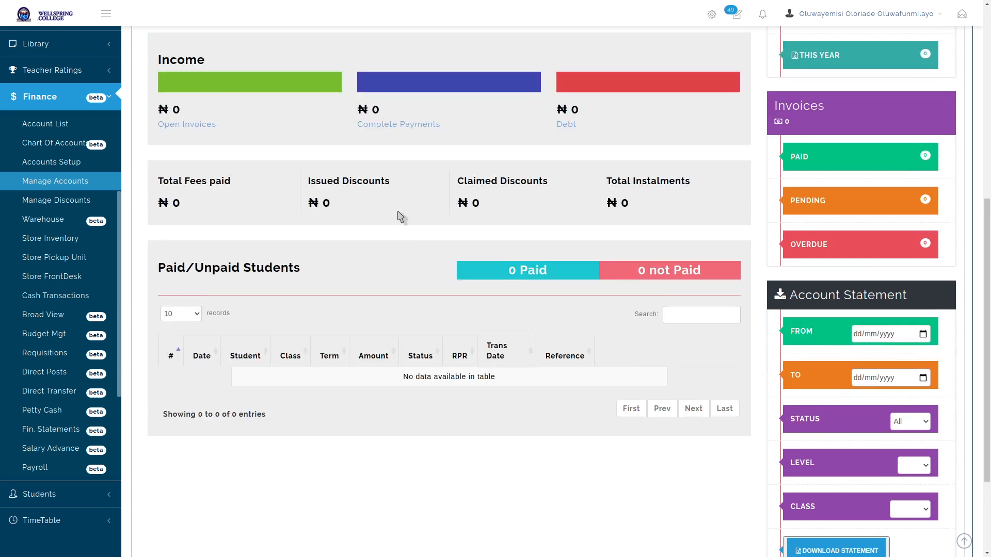
{"action": "scroll", "coordinate": [438, 232], "scroll_direction": "up", "scroll_amount": 2}
{"action": "scroll", "coordinate": [225, 413], "scroll_direction": "down", "scroll_amount": 1}
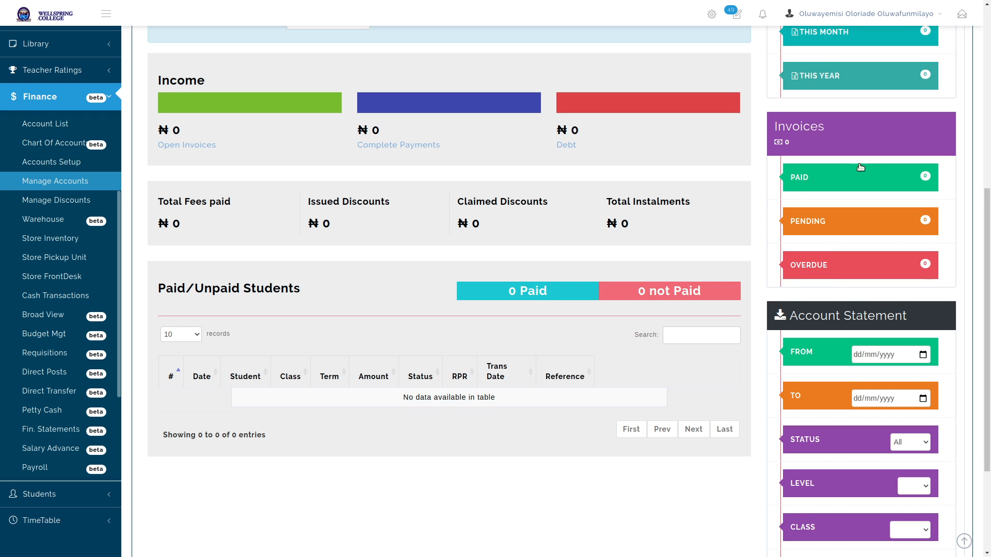
{"action": "scroll", "coordinate": [870, 161], "scroll_direction": "up", "scroll_amount": 3}
{"action": "scroll", "coordinate": [870, 161], "scroll_direction": "up", "scroll_amount": 1}
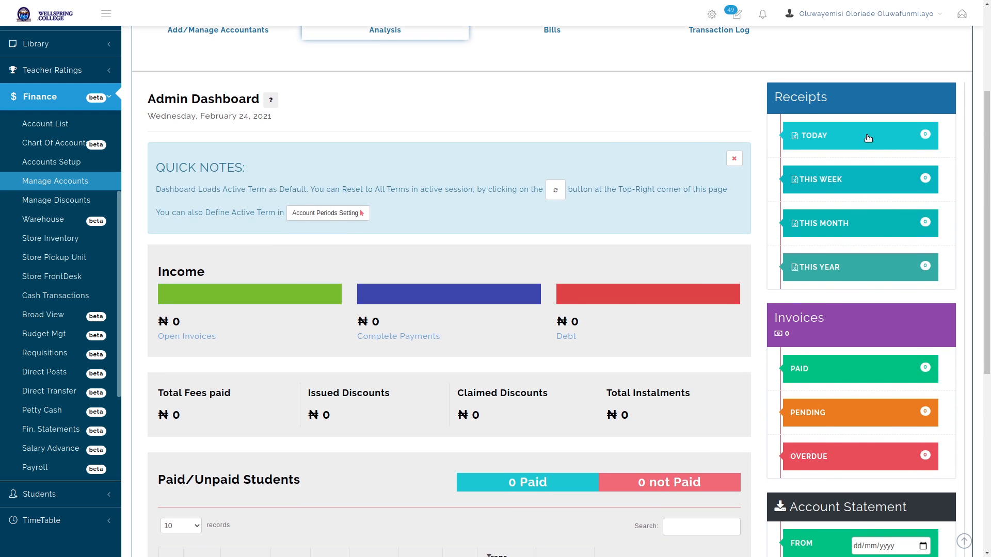
{"action": "scroll", "coordinate": [868, 138], "scroll_direction": "down", "scroll_amount": 2}
{"action": "scroll", "coordinate": [868, 138], "scroll_direction": "down", "scroll_amount": 4}
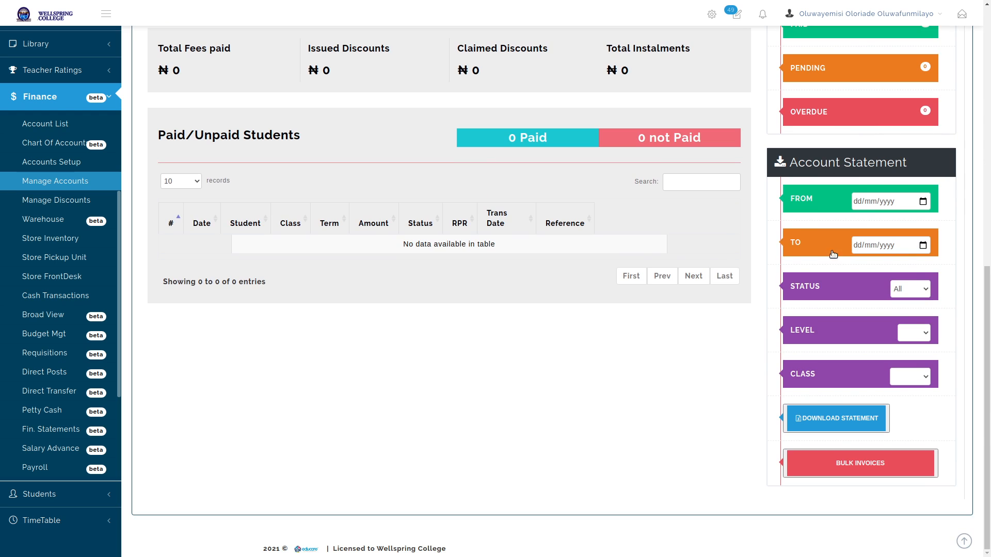
{"action": "scroll", "coordinate": [816, 276], "scroll_direction": "up", "scroll_amount": 8}
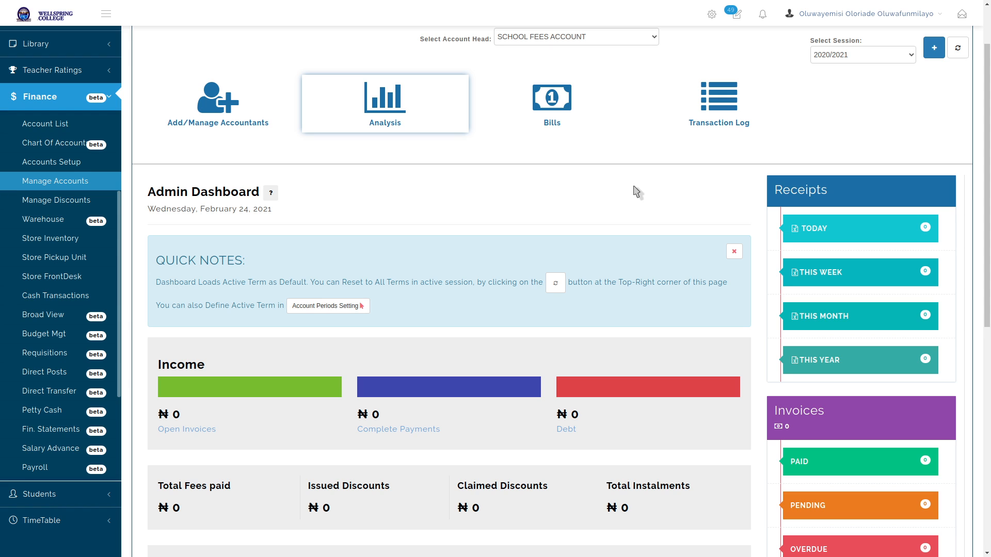
{"action": "scroll", "coordinate": [636, 192], "scroll_direction": "down", "scroll_amount": 7}
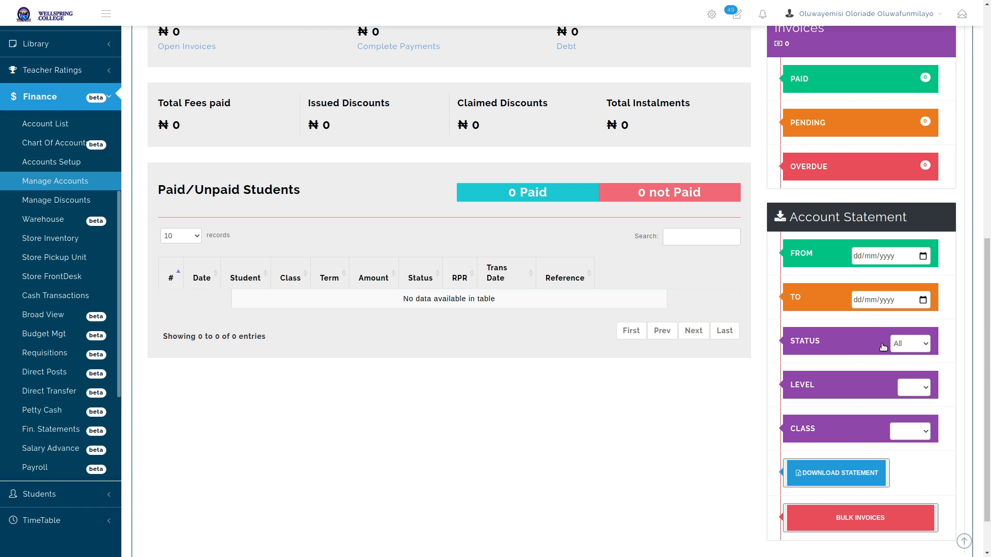
Inspect the Account Statement STATUS, LEVEL and CLASS filter options, leaving them unchanged
{"action": "left_click", "coordinate": [920, 348]}
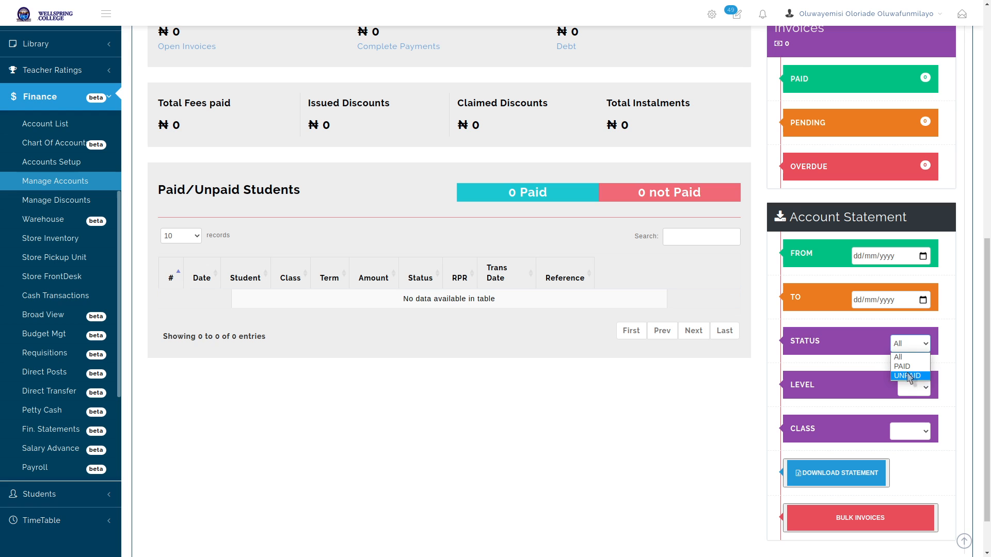
{"action": "left_click", "coordinate": [942, 346]}
{"action": "left_click", "coordinate": [912, 388]}
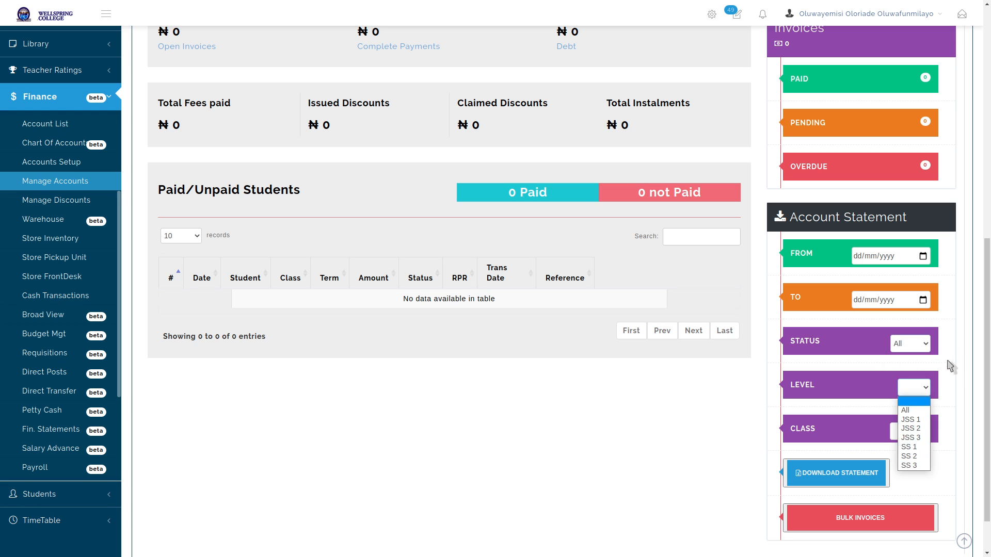
{"action": "left_click", "coordinate": [913, 399]}
{"action": "left_click", "coordinate": [909, 435]}
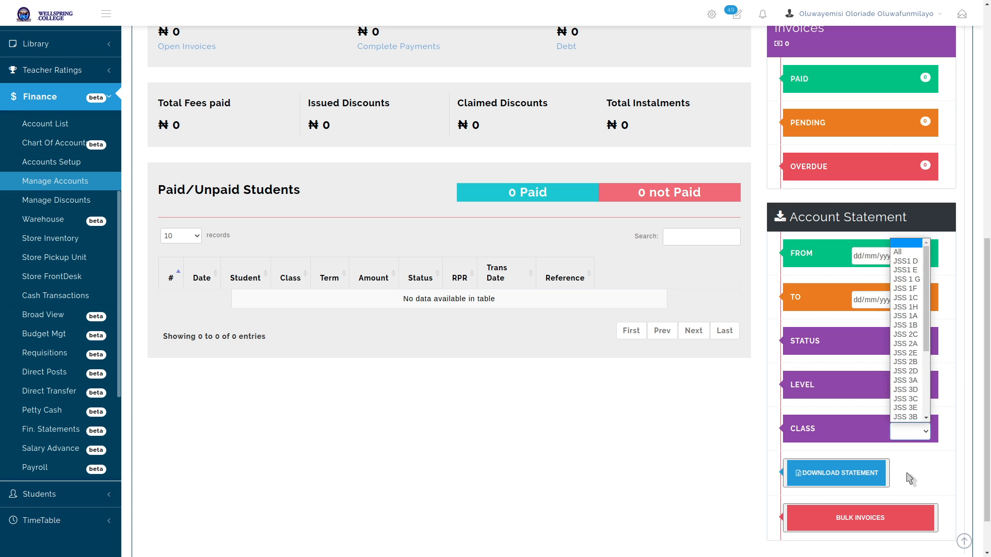
{"action": "left_click", "coordinate": [954, 358]}
{"action": "scroll", "coordinate": [953, 358], "scroll_direction": "up", "scroll_amount": 9}
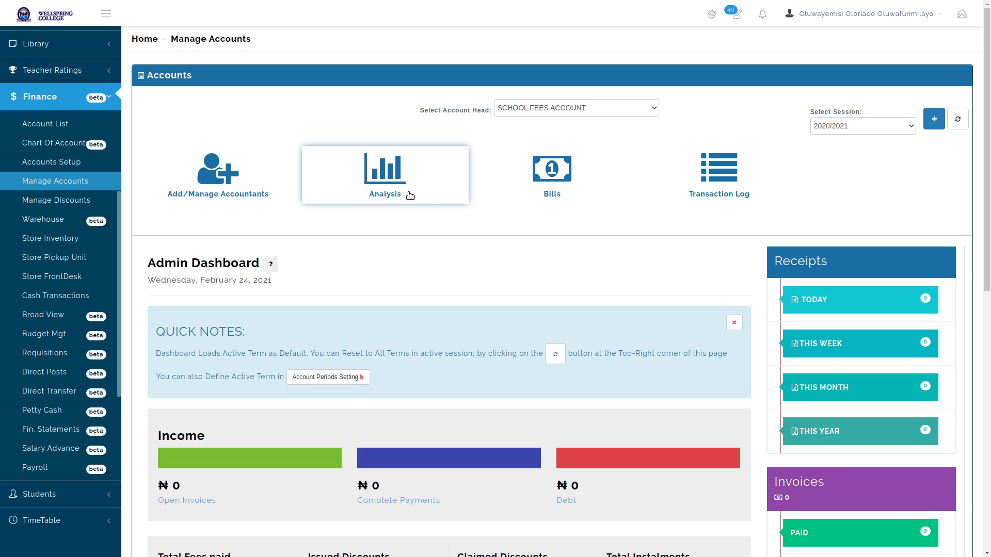
In Bills, change the receipt header colour from purple to a custom deep blue
{"action": "left_click", "coordinate": [555, 179]}
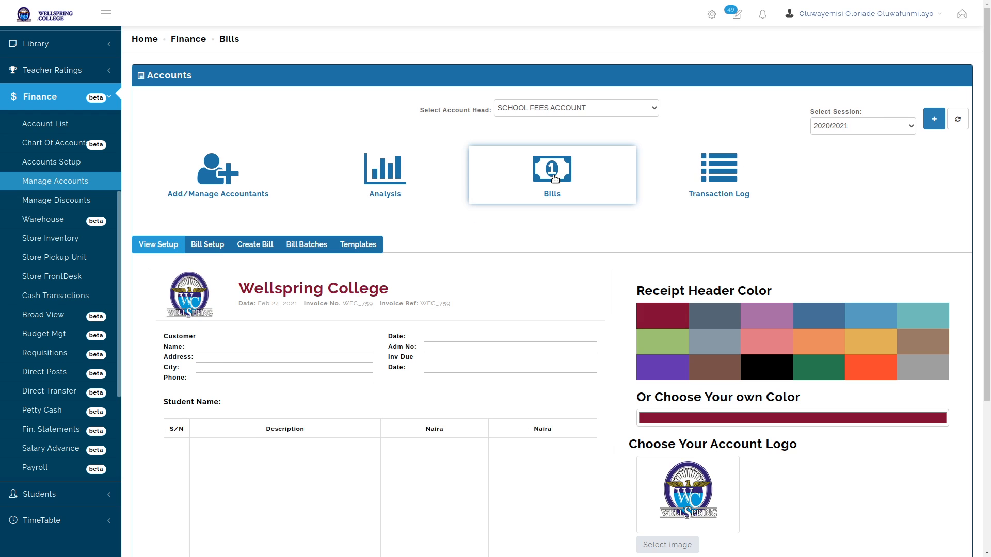
{"action": "scroll", "coordinate": [472, 263], "scroll_direction": "down", "scroll_amount": 3}
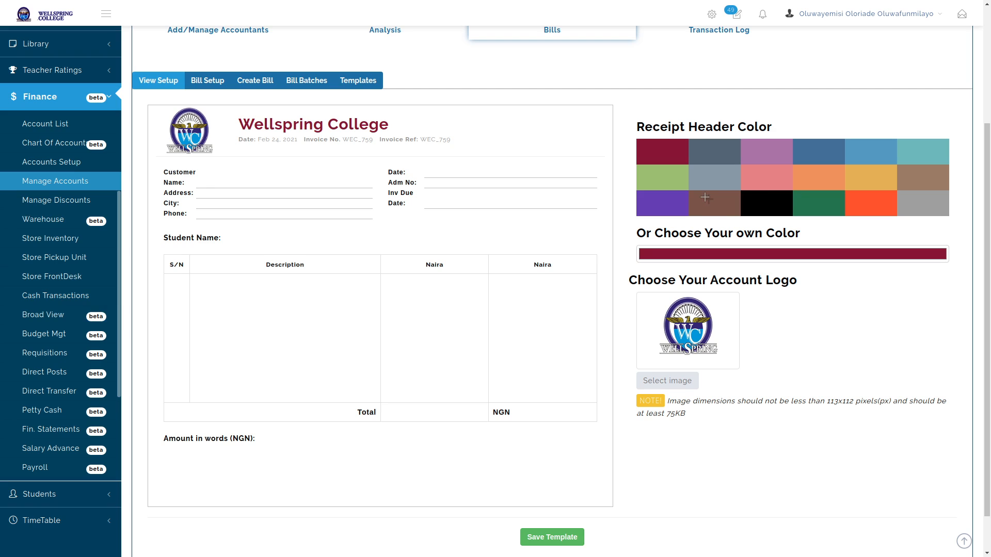
{"action": "left_click", "coordinate": [671, 207]}
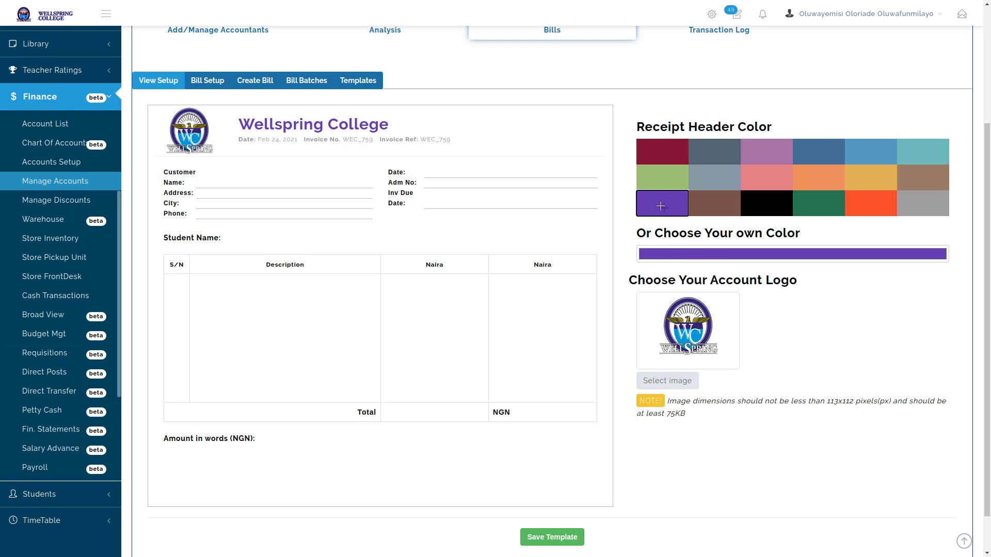
{"action": "left_click", "coordinate": [770, 258]}
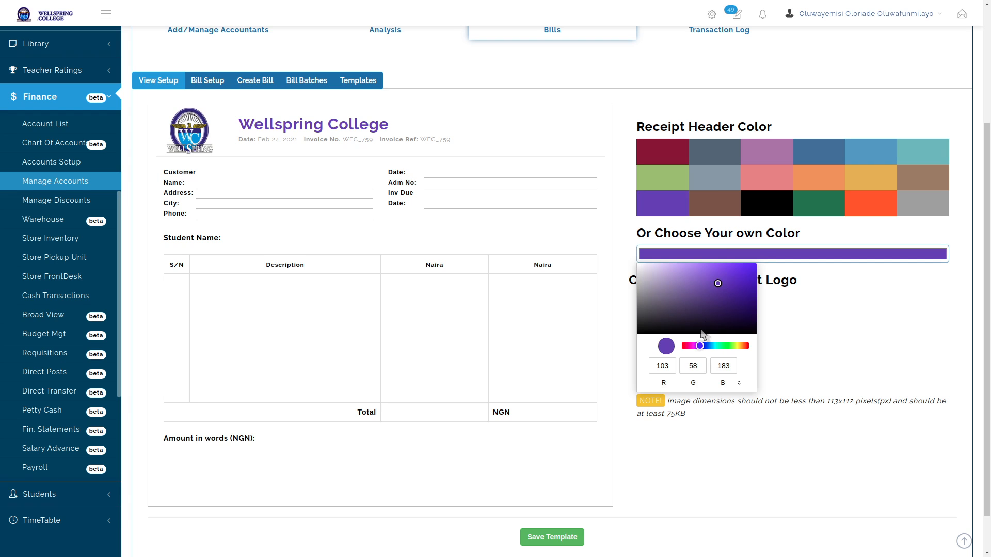
{"action": "left_click_drag", "start_coordinate": [699, 345], "coordinate": [708, 346]}
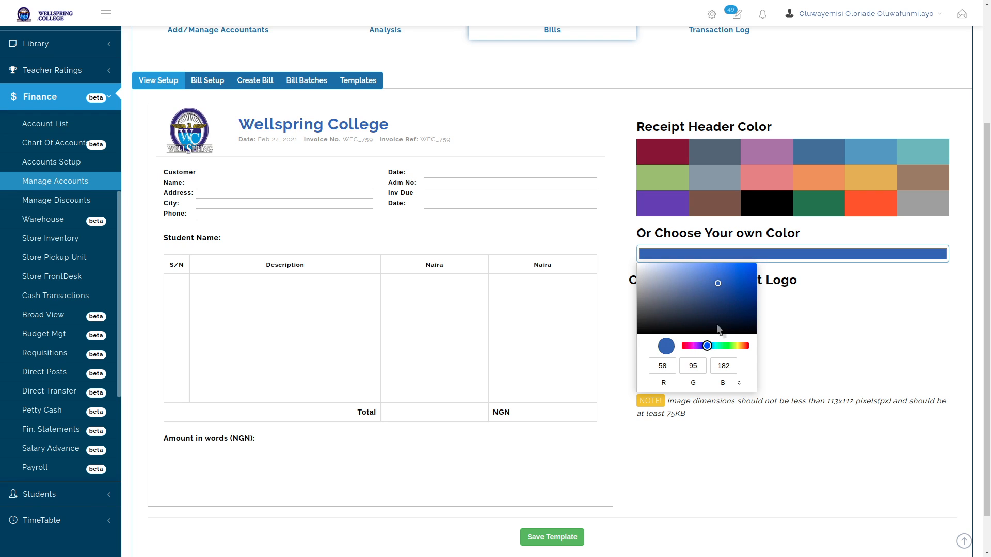
{"action": "left_click_drag", "start_coordinate": [738, 269], "coordinate": [730, 286]}
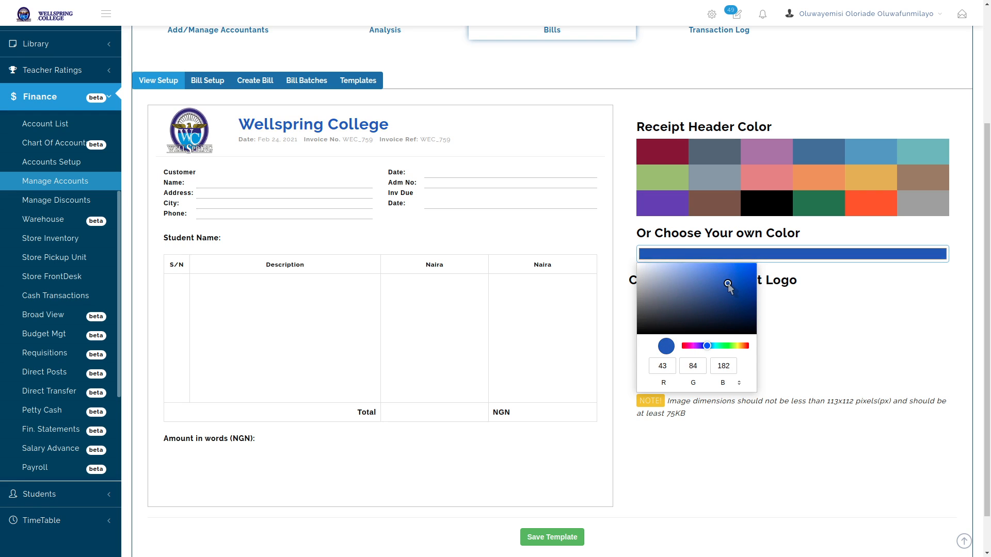
Save the invoice template with the blue header and go to Bill Setup
{"action": "left_click", "coordinate": [800, 284]}
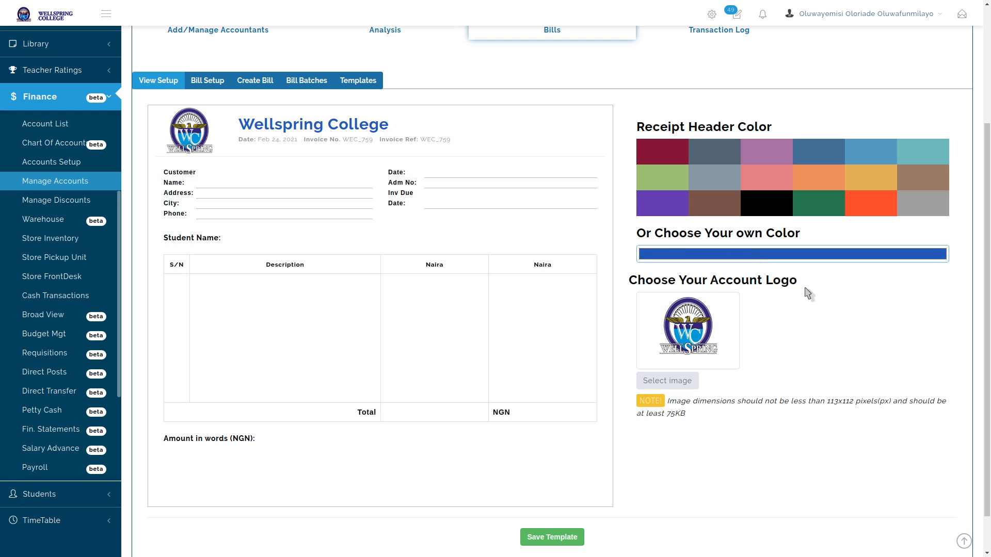
{"action": "left_click", "coordinate": [553, 538]}
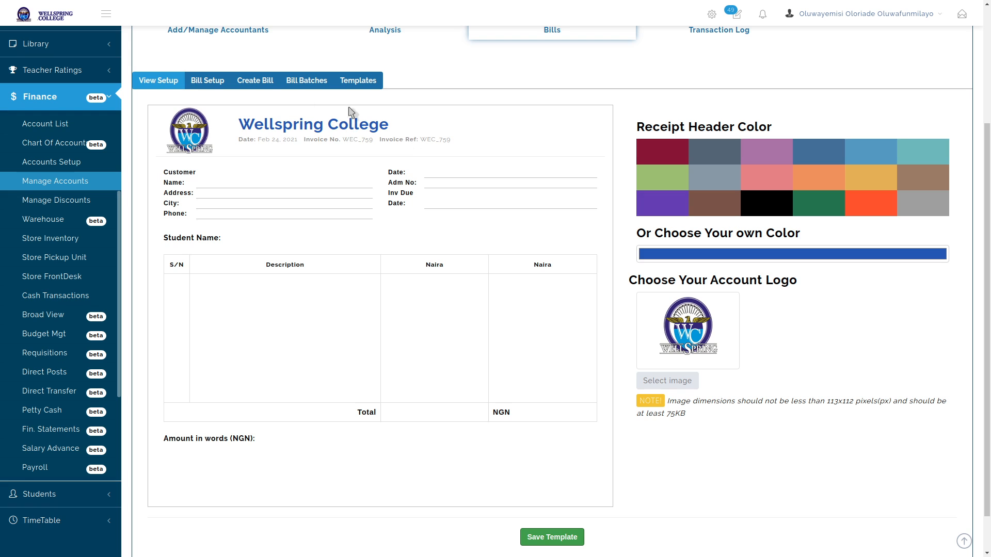
{"action": "left_click", "coordinate": [207, 81]}
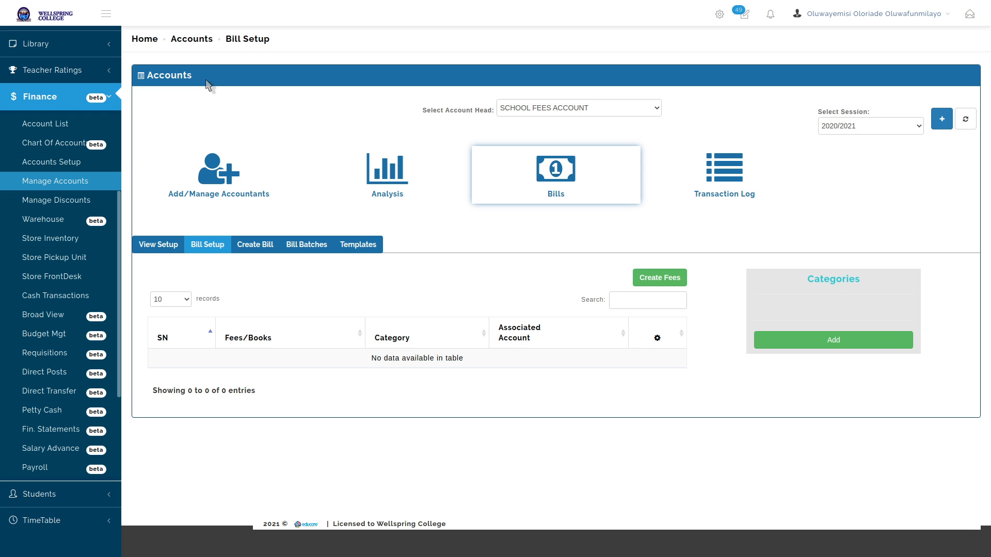
Create a fee category named FEES
{"action": "left_click", "coordinate": [844, 343]}
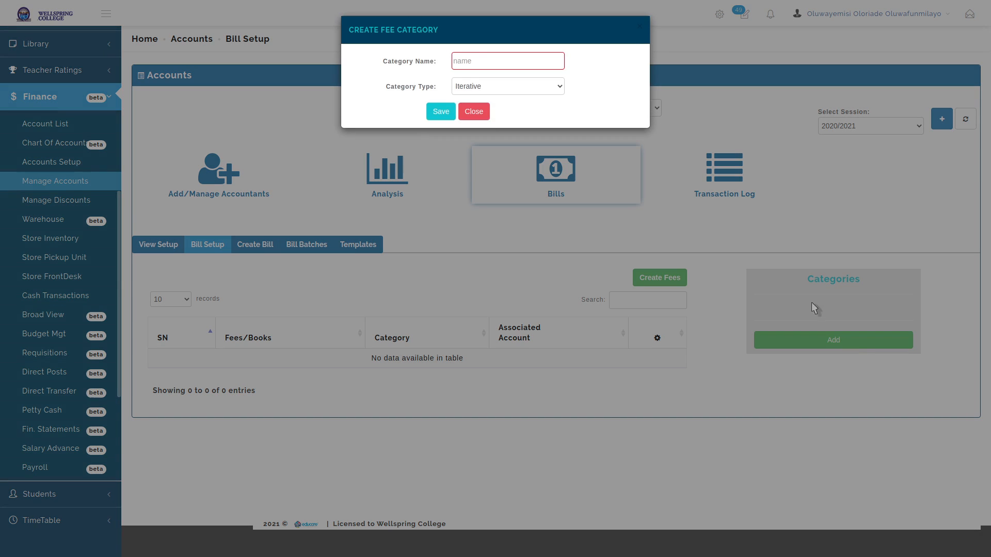
{"action": "left_click", "coordinate": [481, 63]}
{"action": "type", "text": "FEES"}
{"action": "left_click", "coordinate": [441, 112]}
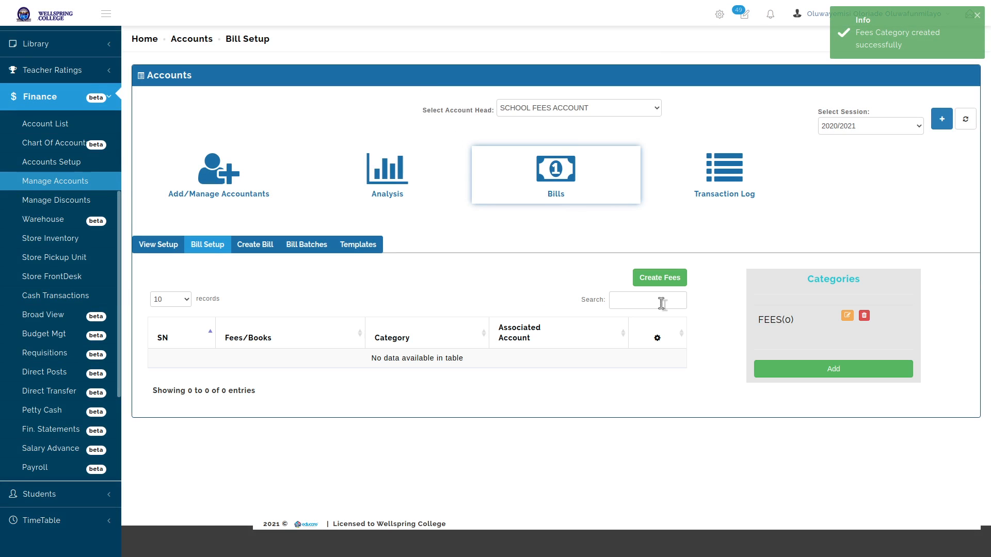
Create a second fee category named LEVIES, keeping the Iterative type
{"action": "left_click", "coordinate": [831, 367]}
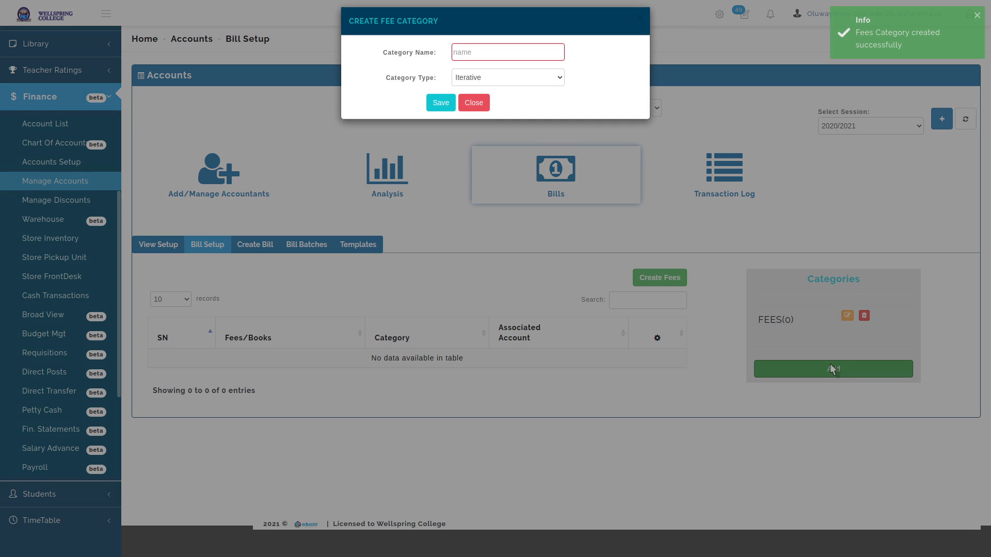
{"action": "left_click", "coordinate": [526, 61]}
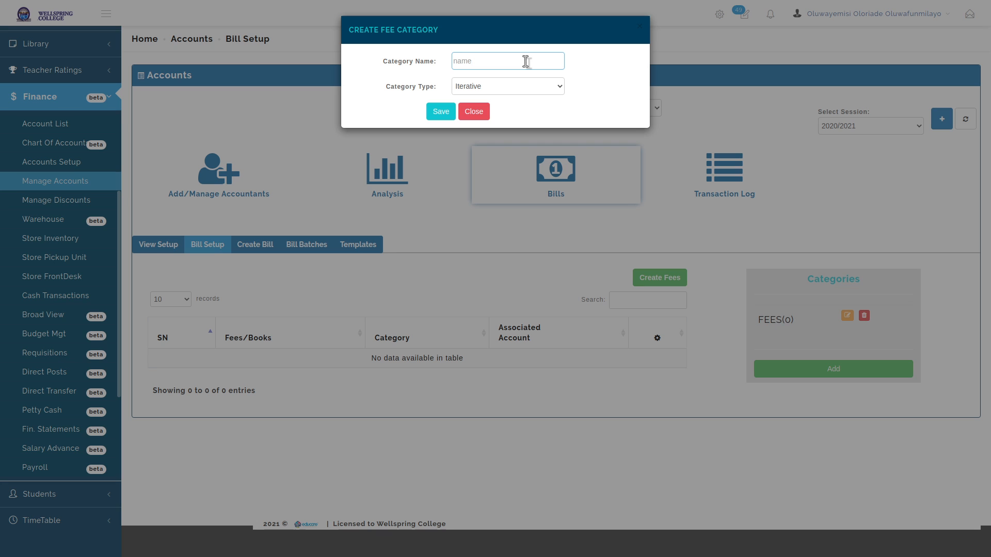
{"action": "left_click", "coordinate": [510, 89]}
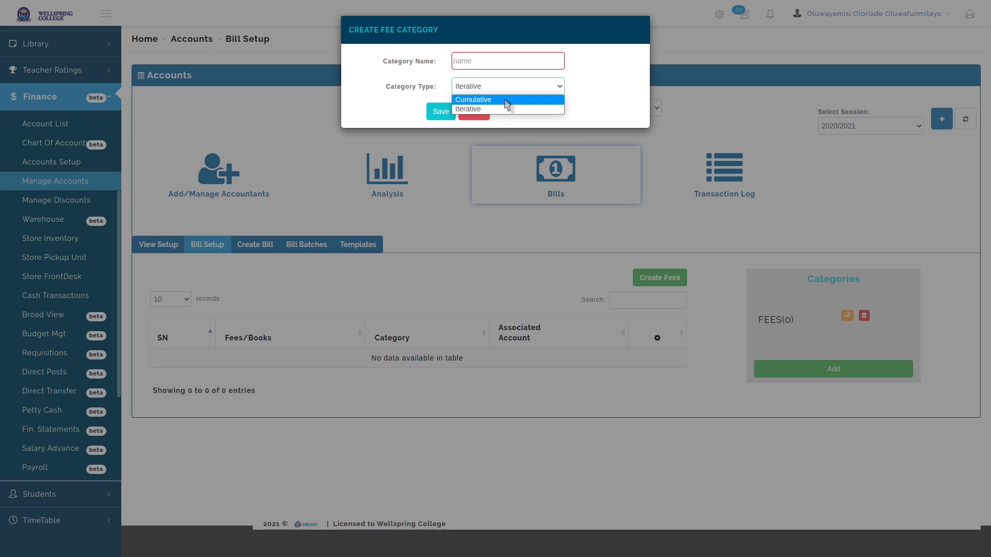
{"action": "left_click", "coordinate": [620, 67]}
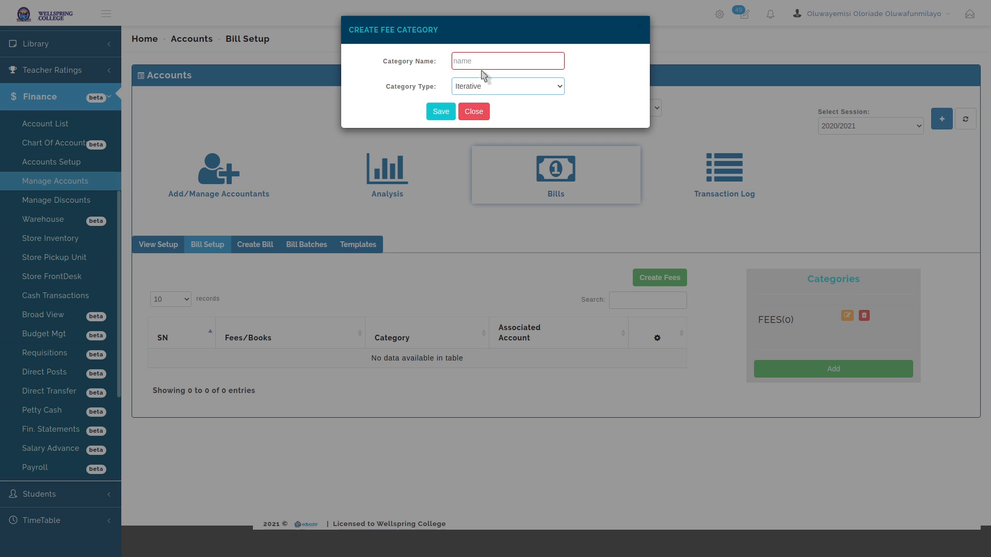
{"action": "left_click", "coordinate": [485, 64]}
{"action": "type", "text": "LEVI"}
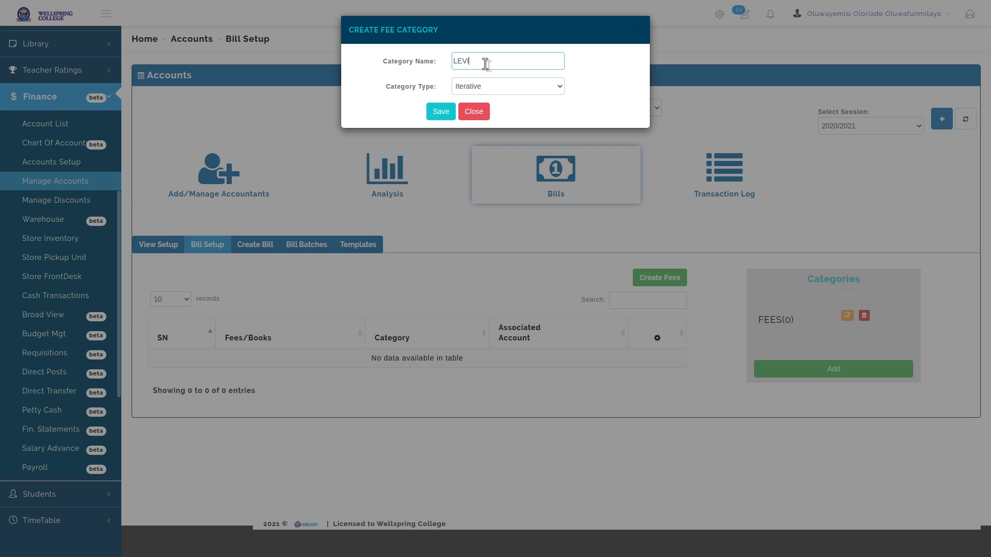
{"action": "type", "text": "ES"}
{"action": "left_click", "coordinate": [441, 112]}
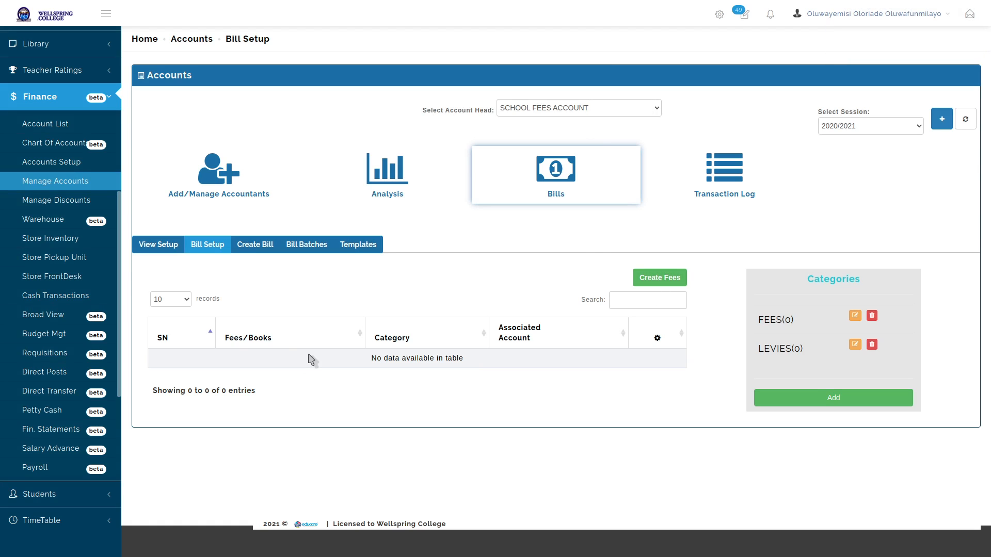
Add a Tuition fee under FEES with the School Fees Account as account head
{"action": "left_click", "coordinate": [659, 281]}
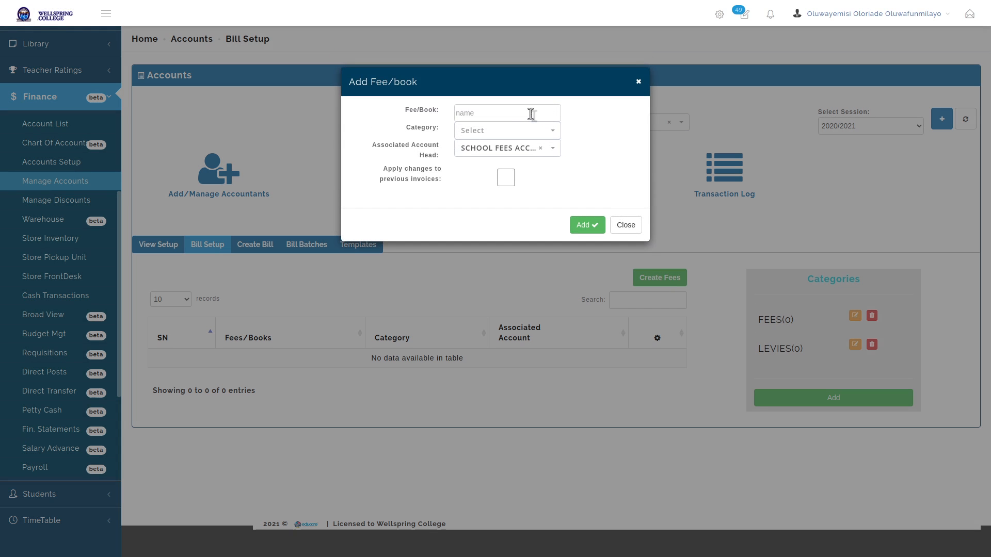
{"action": "left_click", "coordinate": [528, 113]}
{"action": "type", "text": "Tuition"}
{"action": "left_click", "coordinate": [540, 133]}
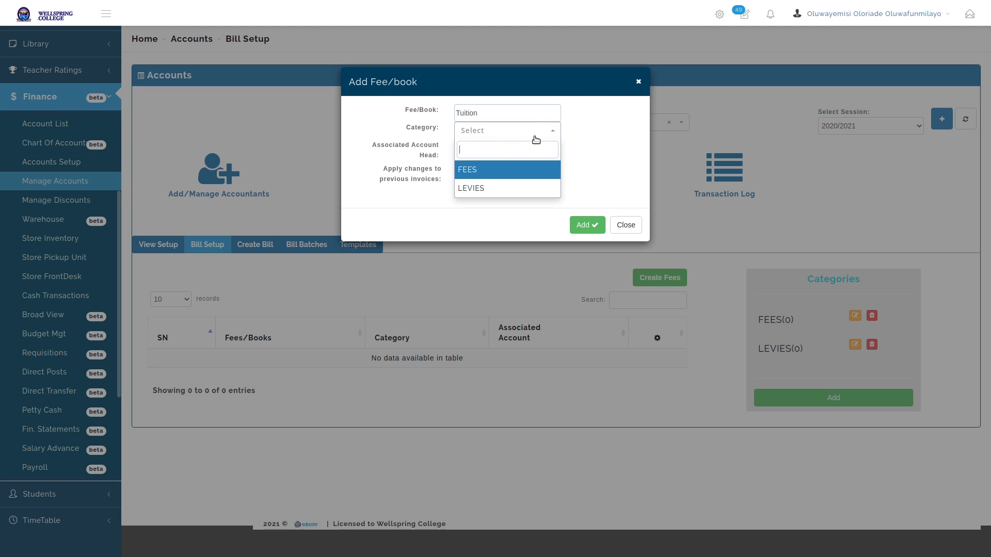
{"action": "left_click", "coordinate": [481, 172]}
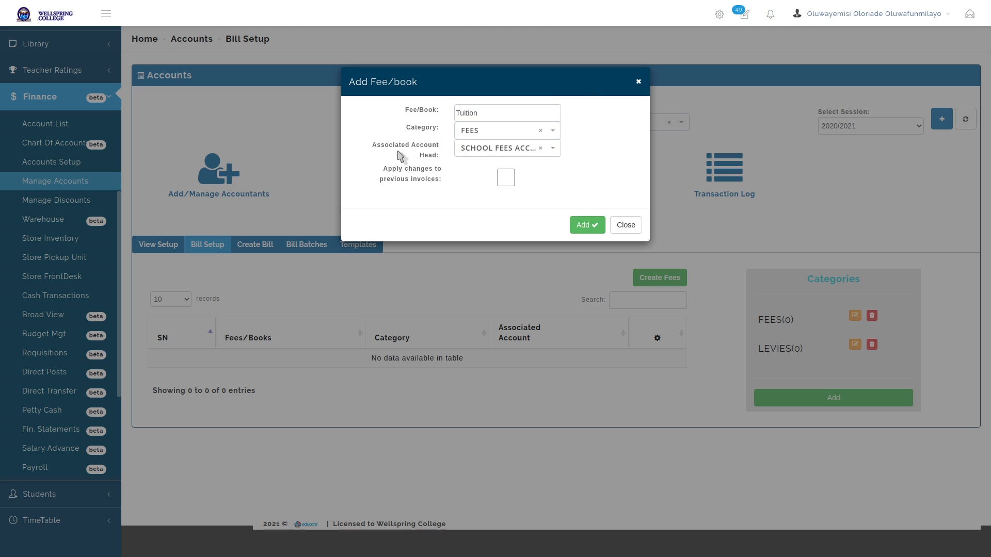
{"action": "left_click_drag", "start_coordinate": [372, 145], "coordinate": [436, 160]}
{"action": "left_click", "coordinate": [442, 177]}
{"action": "left_click", "coordinate": [551, 150]}
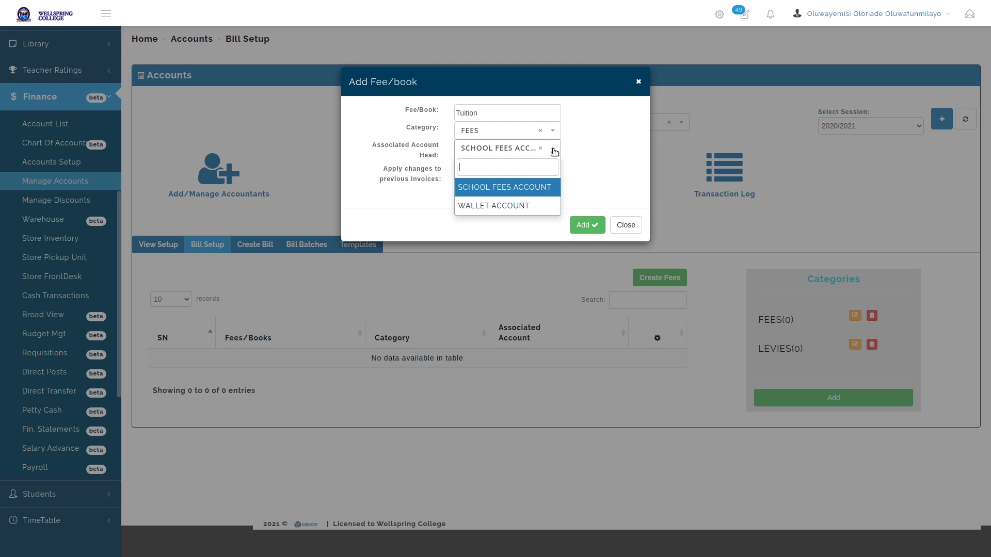
{"action": "left_click", "coordinate": [587, 149]}
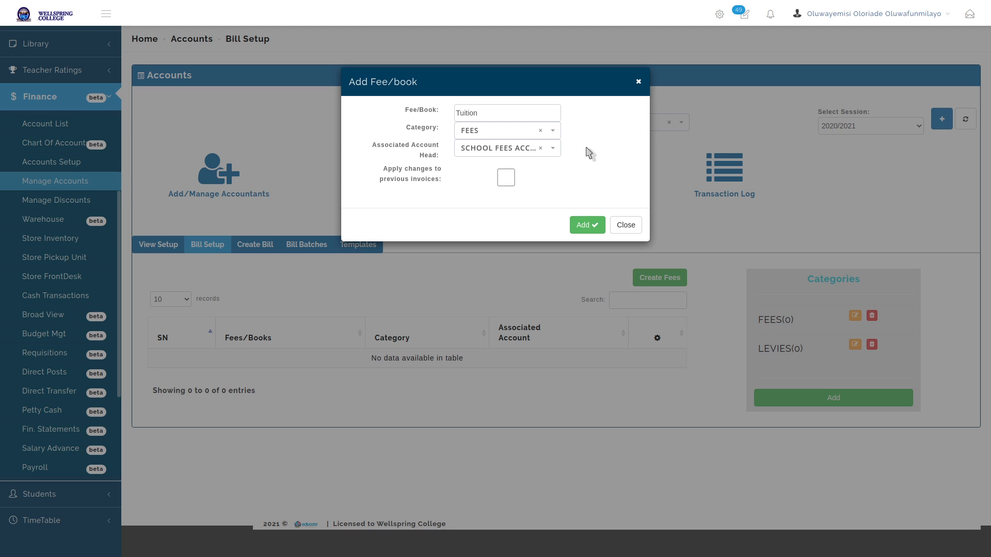
{"action": "left_click", "coordinate": [586, 225]}
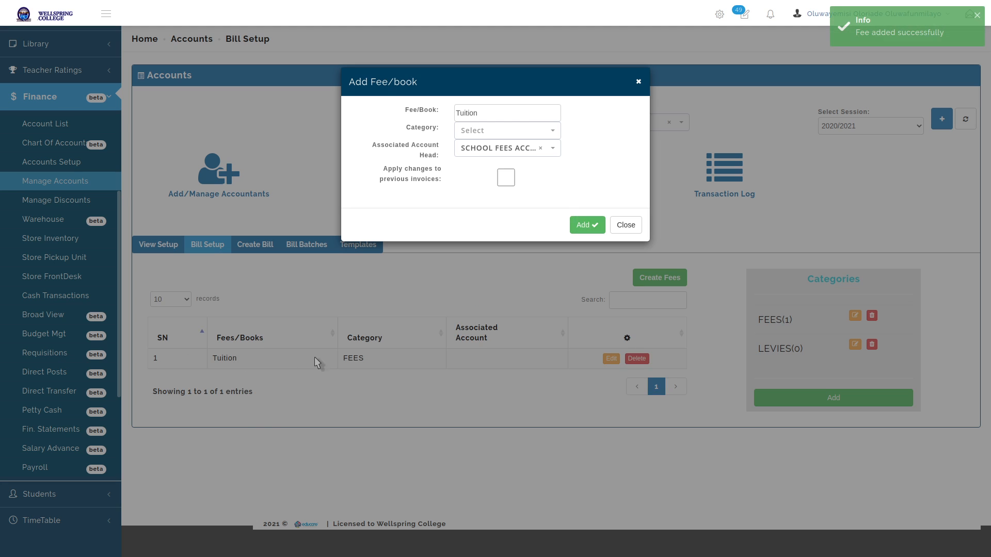
Add a Lunch fee under FEES, then close the fee entry form
{"action": "left_click", "coordinate": [518, 151]}
{"action": "left_click", "coordinate": [506, 204]}
{"action": "left_click", "coordinate": [507, 150]}
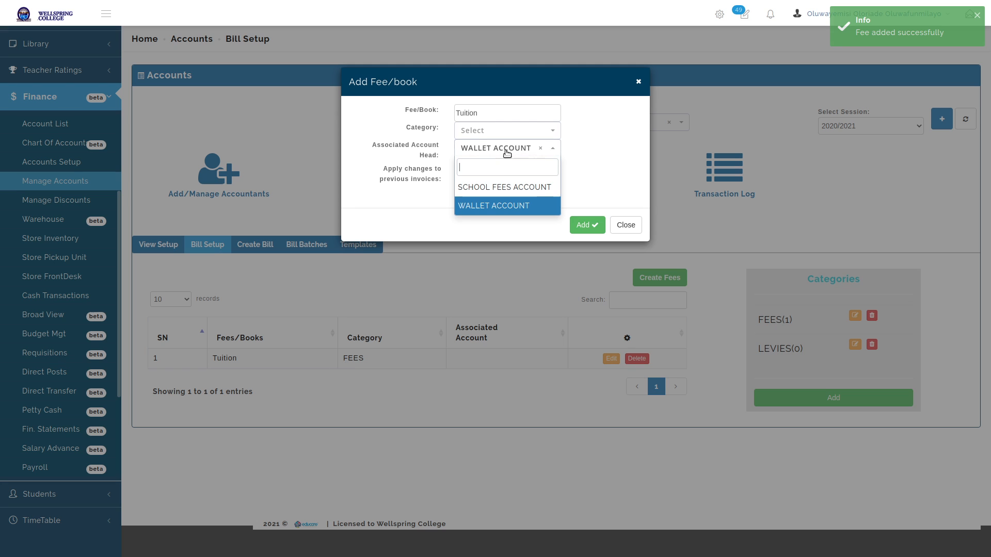
{"action": "left_click", "coordinate": [505, 186]}
{"action": "double_click", "coordinate": [494, 113]}
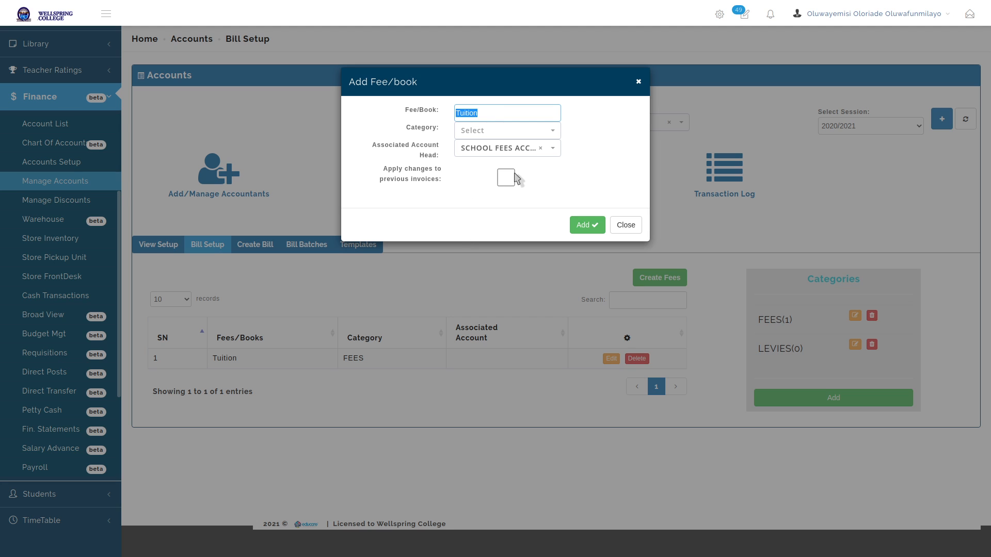
{"action": "type", "text": "Lunch"}
{"action": "left_click", "coordinate": [511, 135]}
{"action": "left_click", "coordinate": [503, 169]}
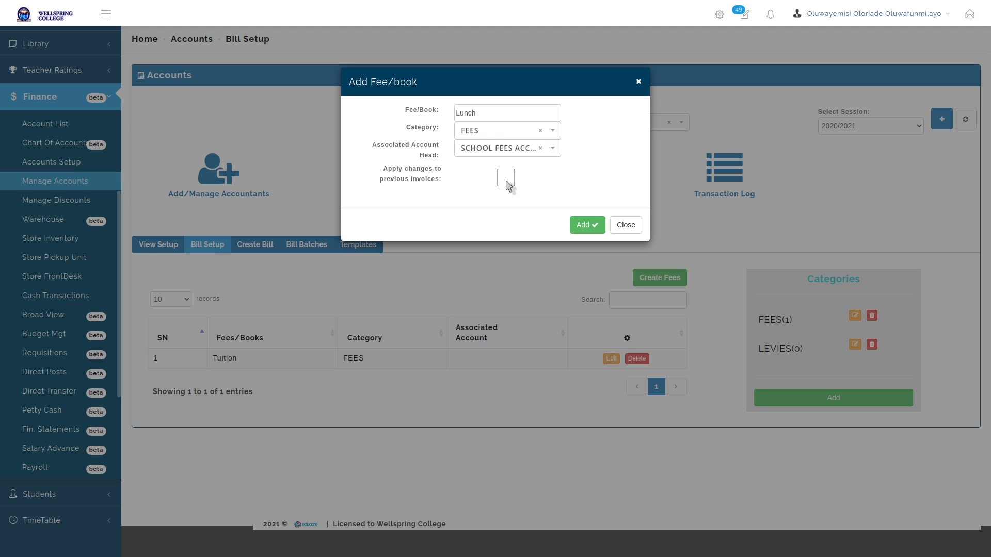
{"action": "left_click", "coordinate": [585, 231]}
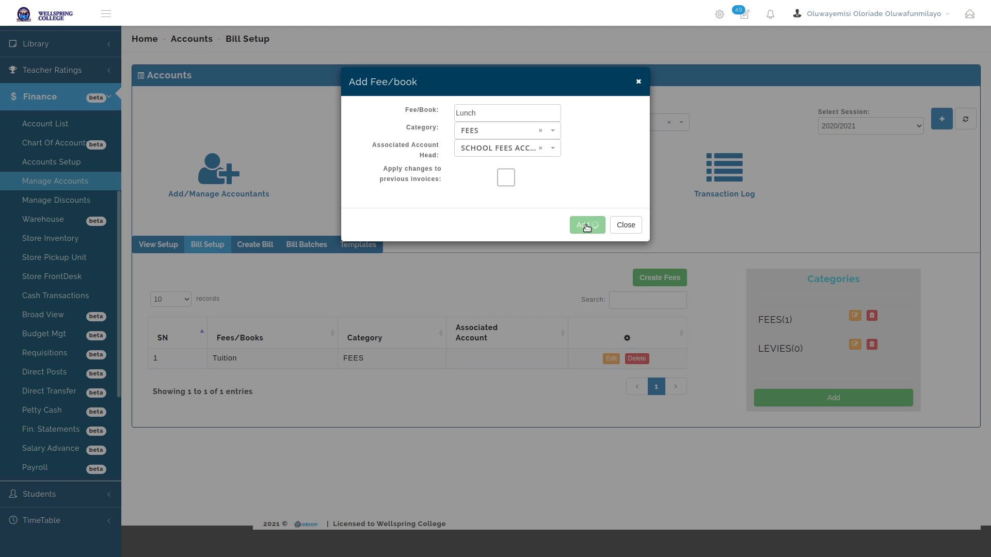
{"action": "left_click", "coordinate": [626, 227]}
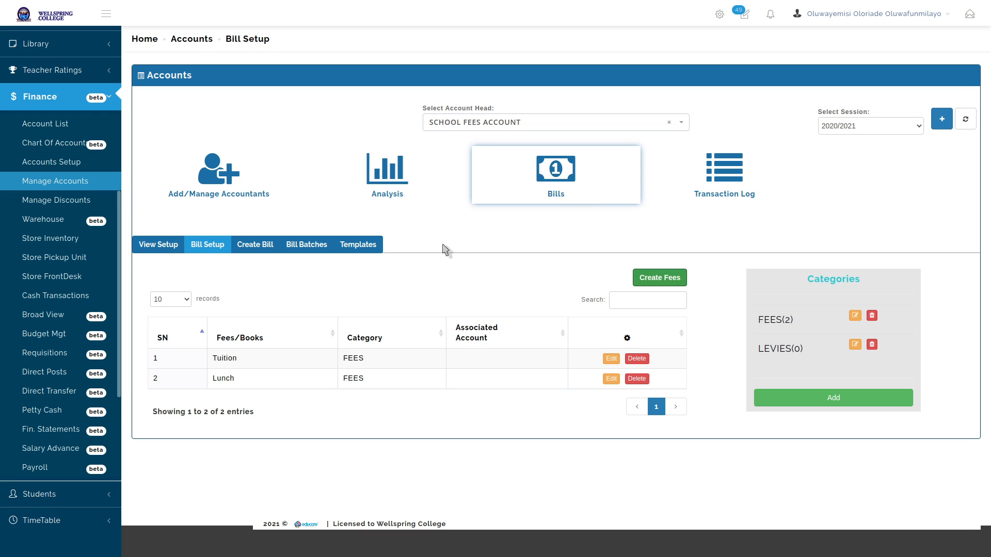
{"action": "left_click", "coordinate": [308, 245]}
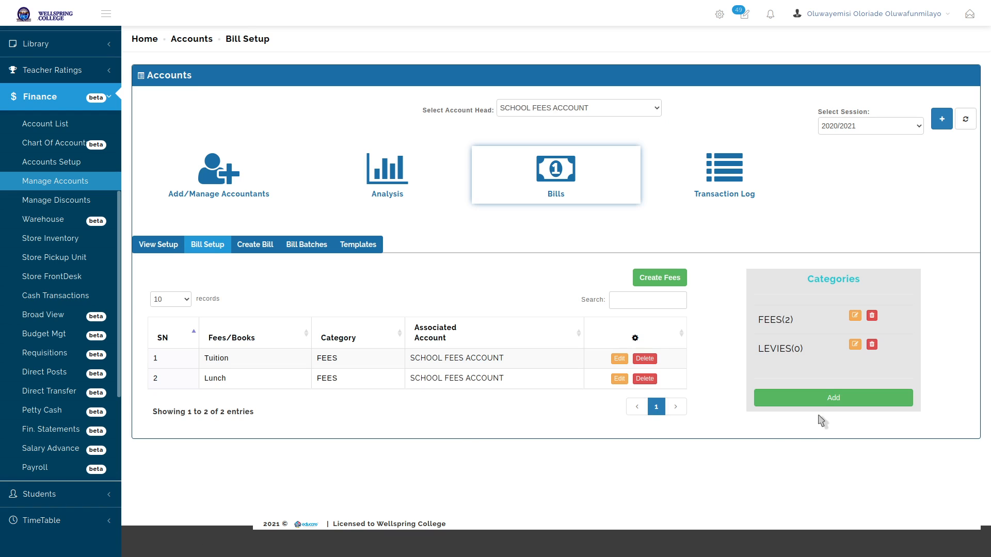
{"action": "left_click", "coordinate": [825, 397]}
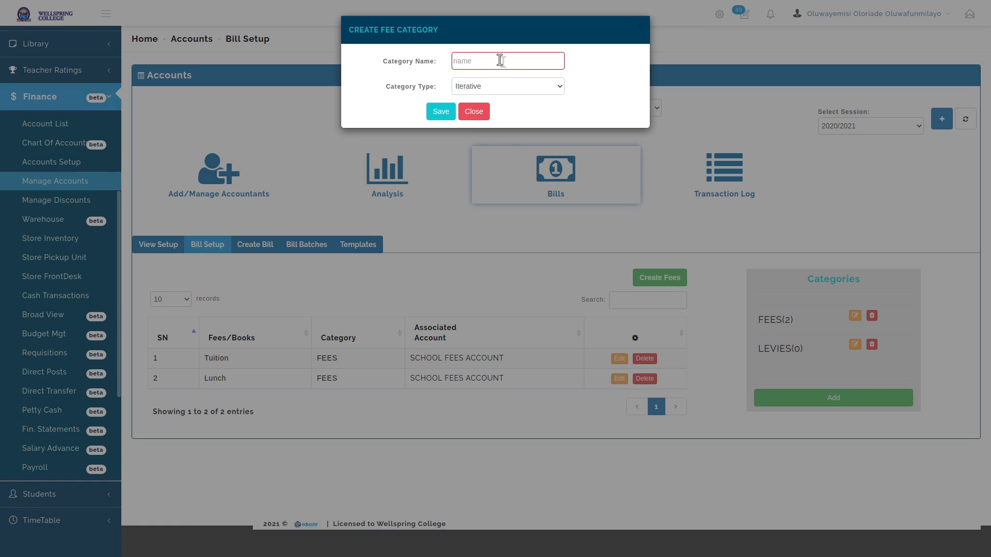
{"action": "left_click", "coordinate": [499, 60]}
{"action": "type", "text": "Boarding"}
{"action": "key", "text": "BackSpace"}
{"action": "key", "text": "BackSpace"}
{"action": "key", "text": "BackSpace"}
{"action": "key", "text": "BackSpace"}
{"action": "key", "text": "BackSpace"}
{"action": "key", "text": "BackSpace"}
{"action": "key", "text": "BackSpace"}
{"action": "type", "text": "BOR"}
{"action": "key", "text": "BackSpace"}
{"action": "type", "text": "ARDNIG"}
{"action": "key", "text": "BackSpace"}
{"action": "key", "text": "BackSpace"}
{"action": "key", "text": "BackSpace"}
{"action": "type", "text": "ING FEES"}
{"action": "left_click", "coordinate": [508, 88]}
{"action": "left_click", "coordinate": [499, 106]}
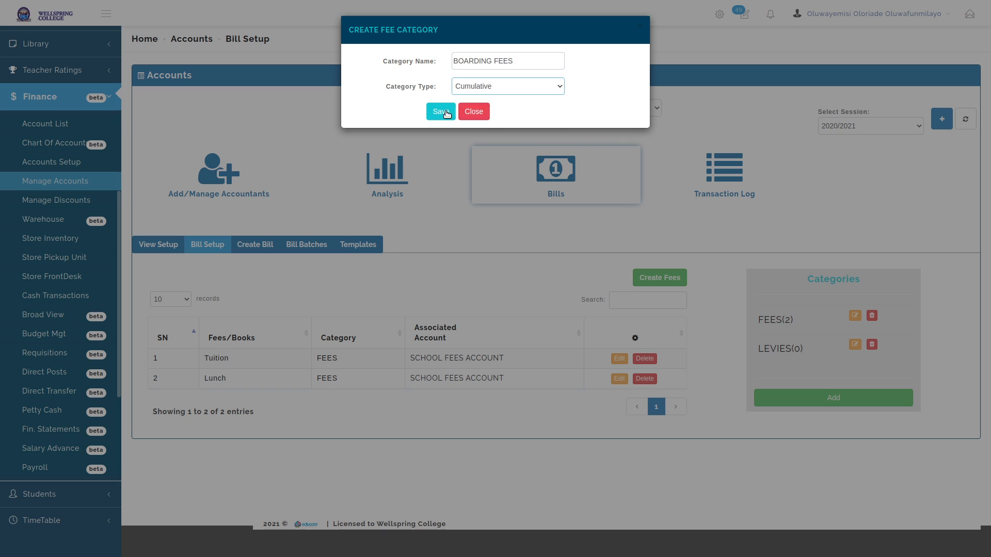
{"action": "left_click", "coordinate": [444, 113]}
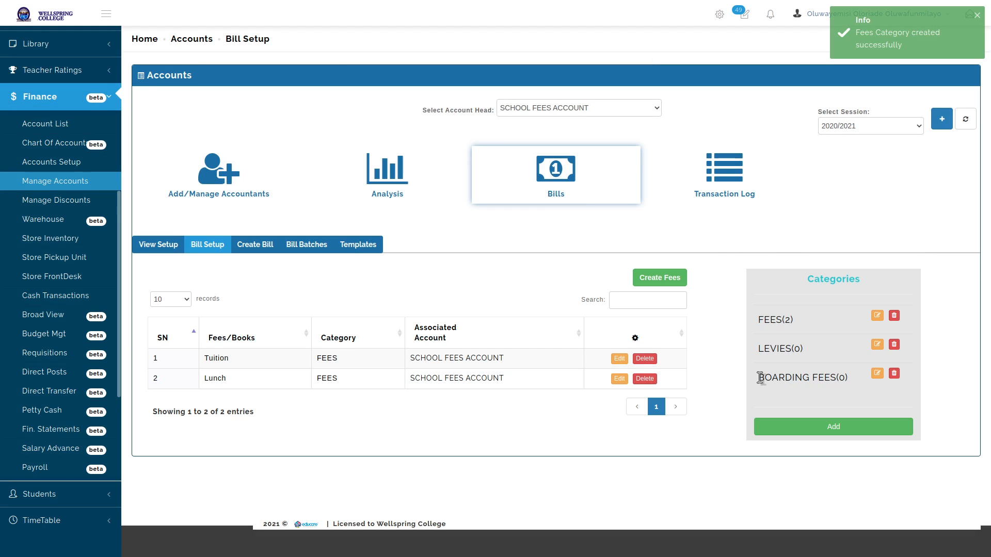
{"action": "left_click_drag", "start_coordinate": [760, 378], "coordinate": [851, 383]}
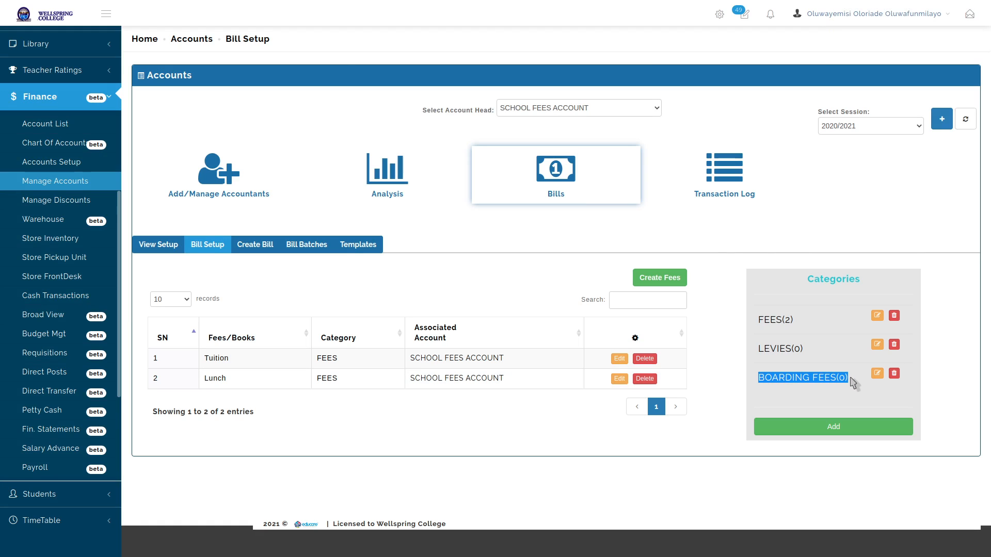
{"action": "left_click", "coordinate": [727, 310]}
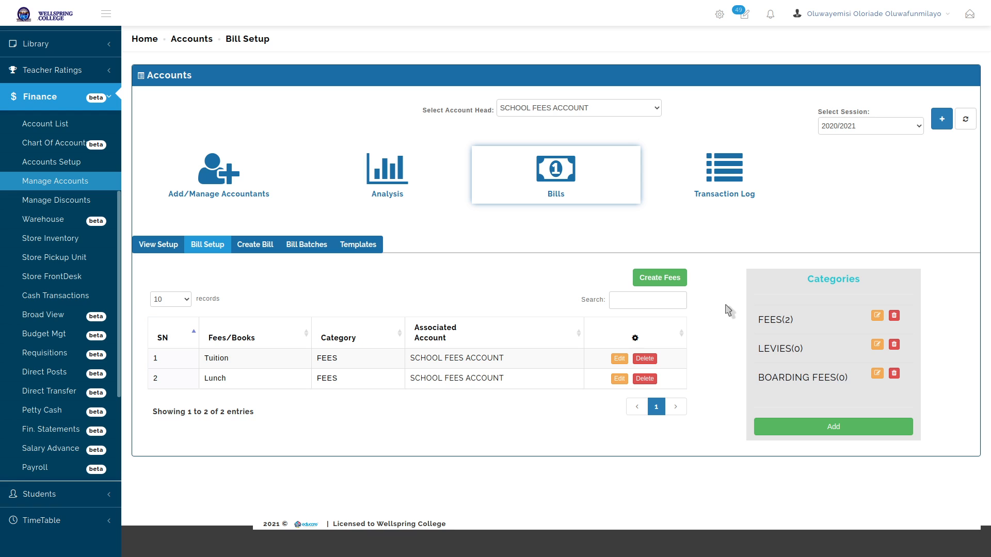
Add the fee 'Boarders Lesson' under BOARDING FEES with SCHOOL FEES ACCOUNT as account head
{"action": "left_click", "coordinate": [661, 279]}
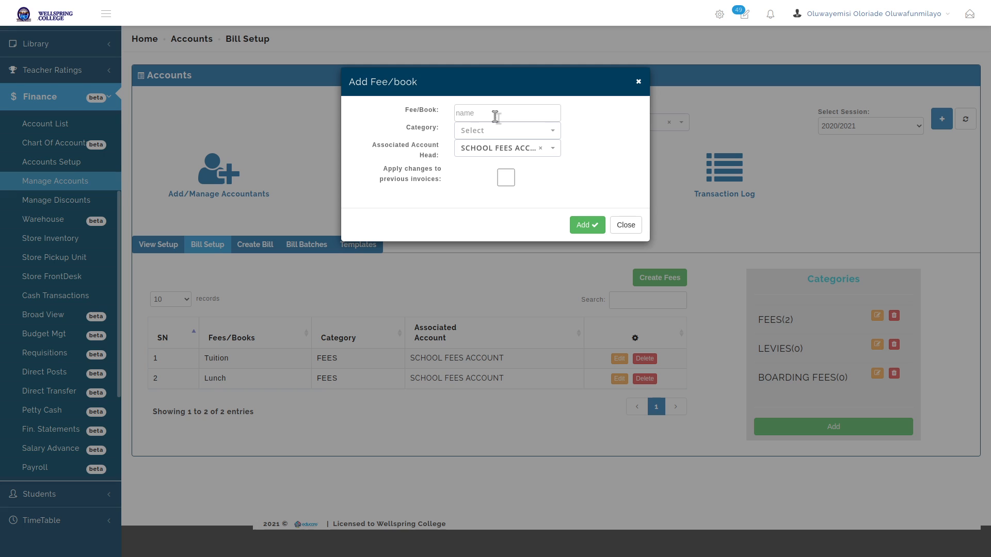
{"action": "left_click", "coordinate": [495, 115]}
{"action": "type", "text": "Boarders"}
{"action": "type", "text": " Lees"}
{"action": "type", "text": "ong"}
{"action": "key", "text": "BackSpace"}
{"action": "left_click", "coordinate": [518, 132]}
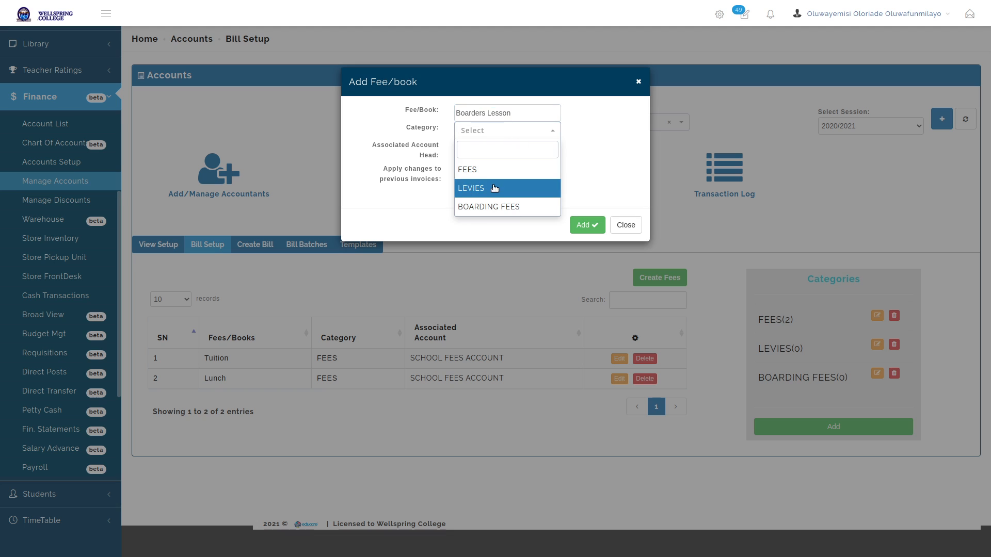
{"action": "left_click", "coordinate": [495, 207]}
{"action": "left_click", "coordinate": [505, 151]}
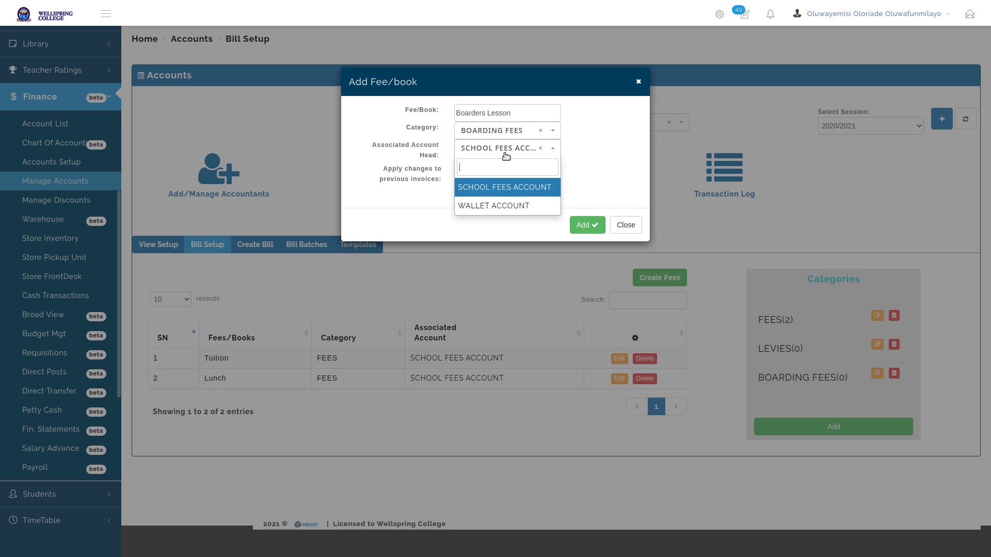
{"action": "left_click", "coordinate": [489, 206]}
{"action": "left_click", "coordinate": [500, 150]}
{"action": "left_click", "coordinate": [498, 187]}
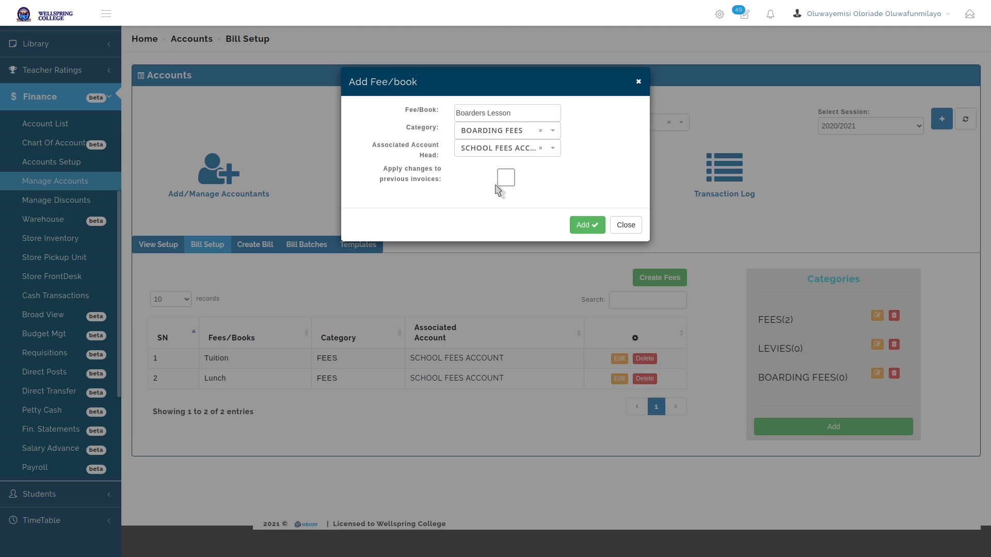
{"action": "left_click", "coordinate": [585, 225]}
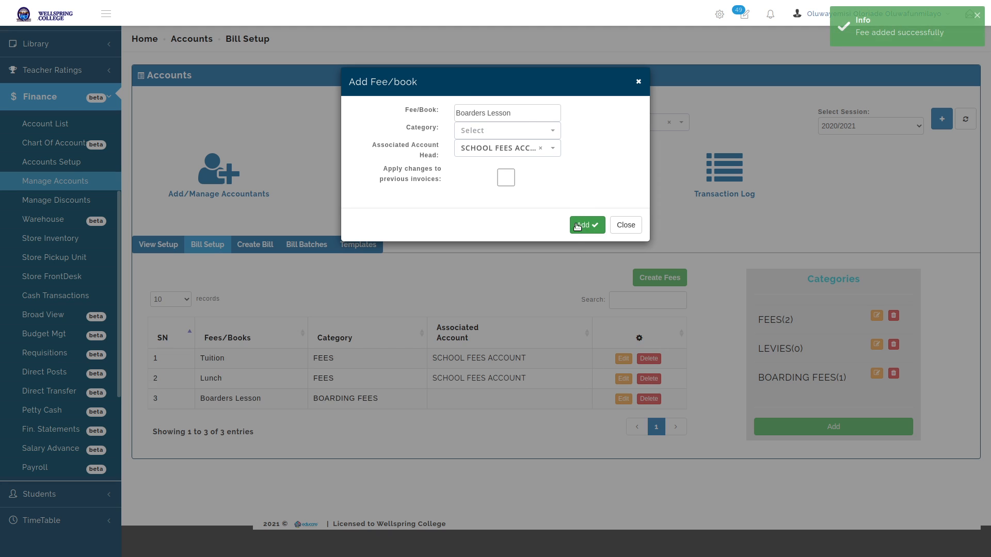
Add 'Fitness Training' under BOARDING FEES with SCHOOL FEES ACCOUNT, then close the form
{"action": "double_click", "coordinate": [528, 113]}
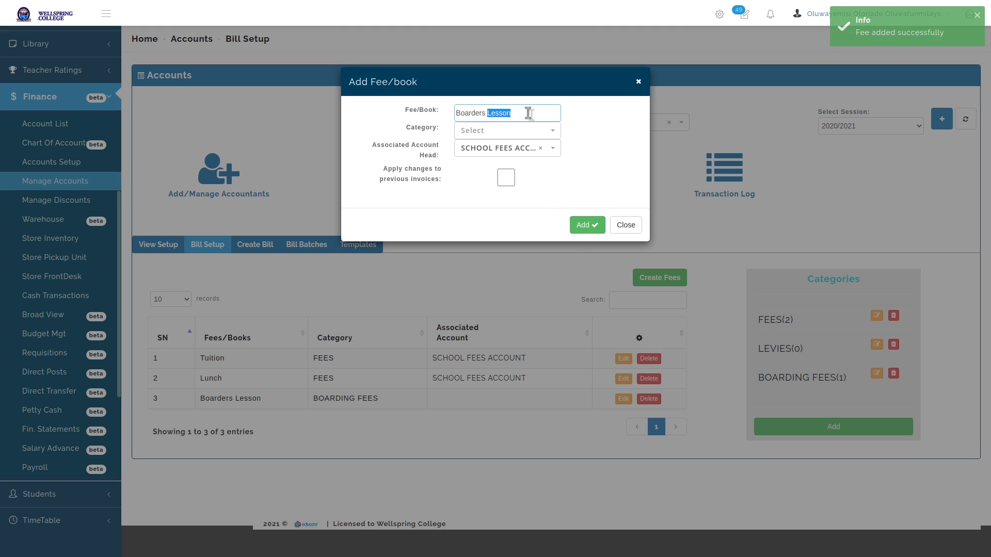
{"action": "key", "text": "ctrl+a"}
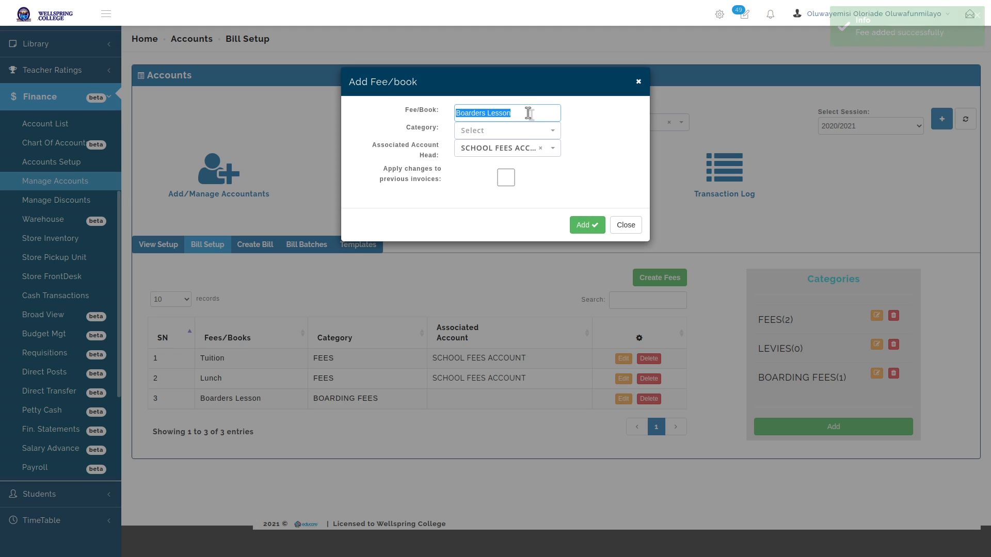
{"action": "type", "text": "Fitness"}
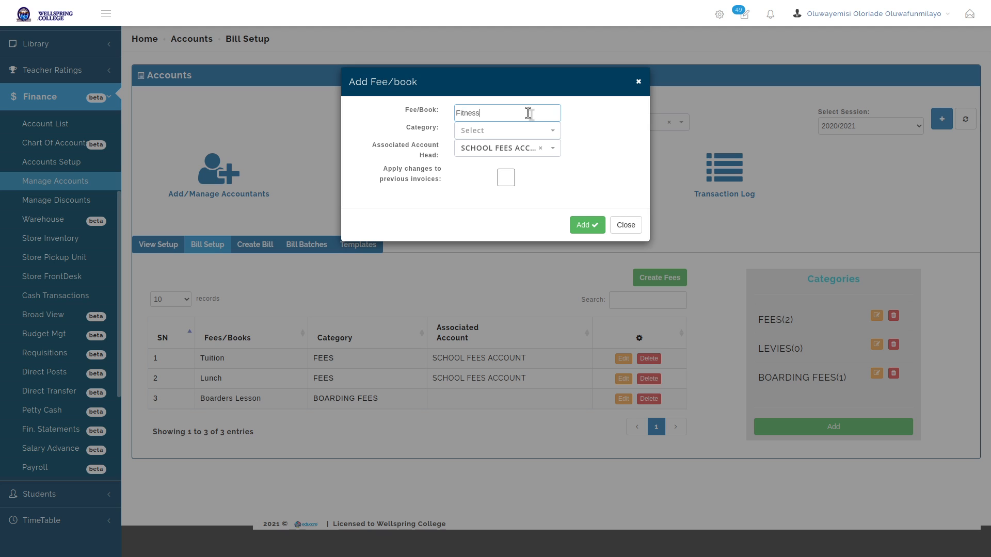
{"action": "type", "text": " Training"}
{"action": "left_click", "coordinate": [525, 131]}
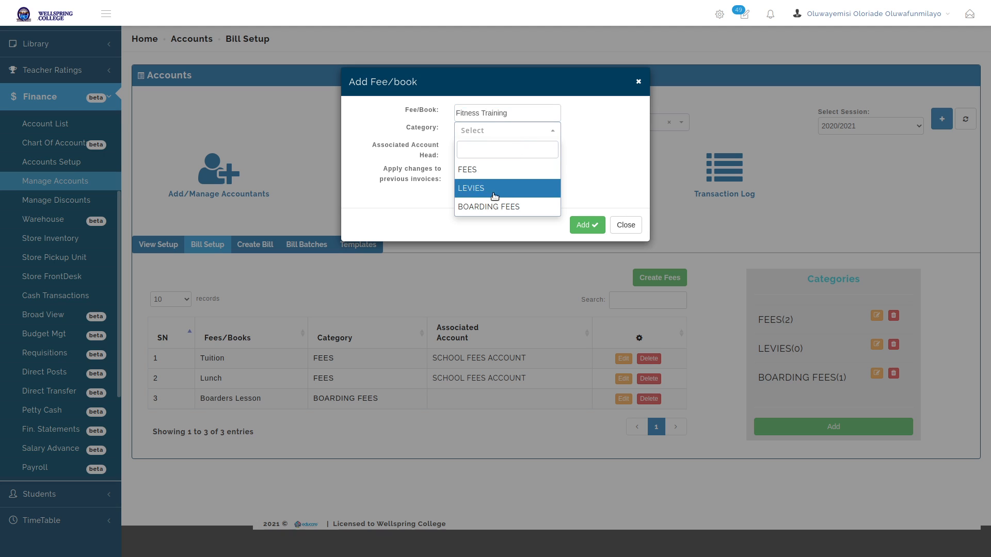
{"action": "left_click", "coordinate": [491, 208]}
{"action": "left_click", "coordinate": [514, 149]}
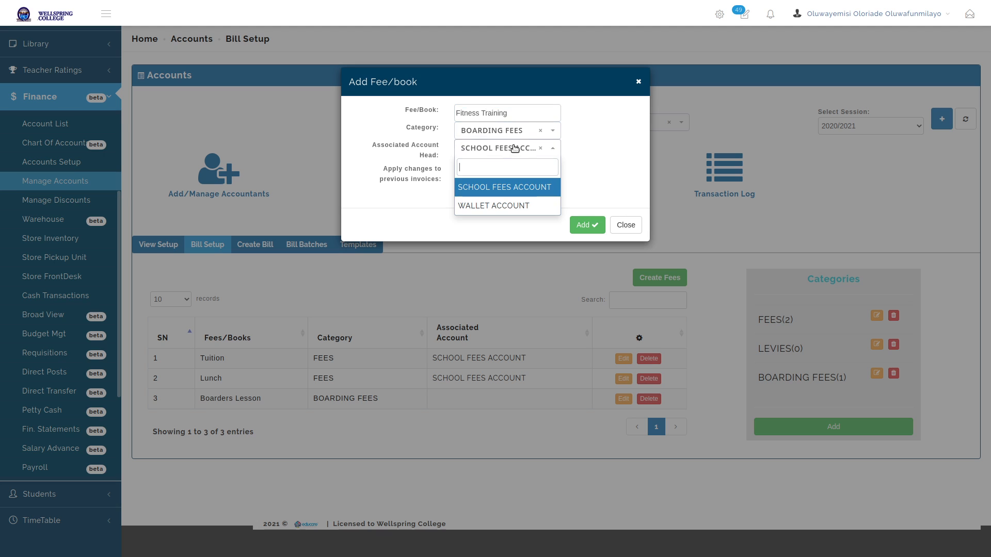
{"action": "left_click", "coordinate": [494, 204]}
{"action": "left_click", "coordinate": [504, 152]}
{"action": "left_click", "coordinate": [498, 187]}
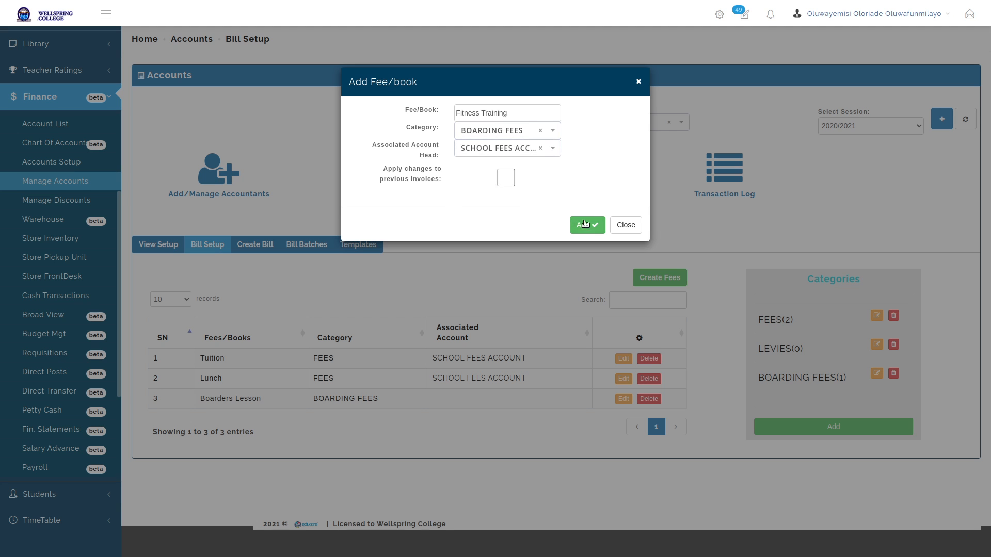
{"action": "left_click", "coordinate": [586, 226]}
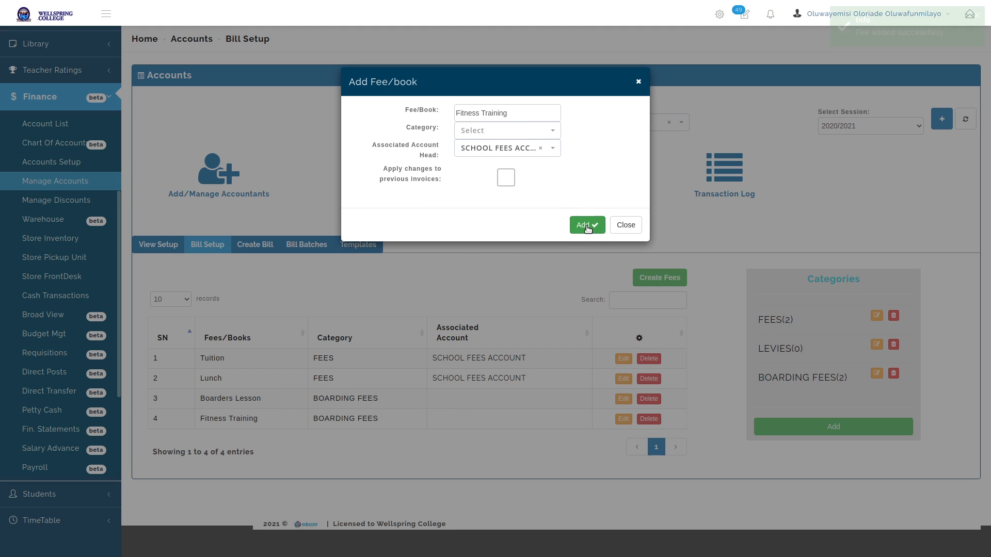
{"action": "left_click", "coordinate": [626, 225]}
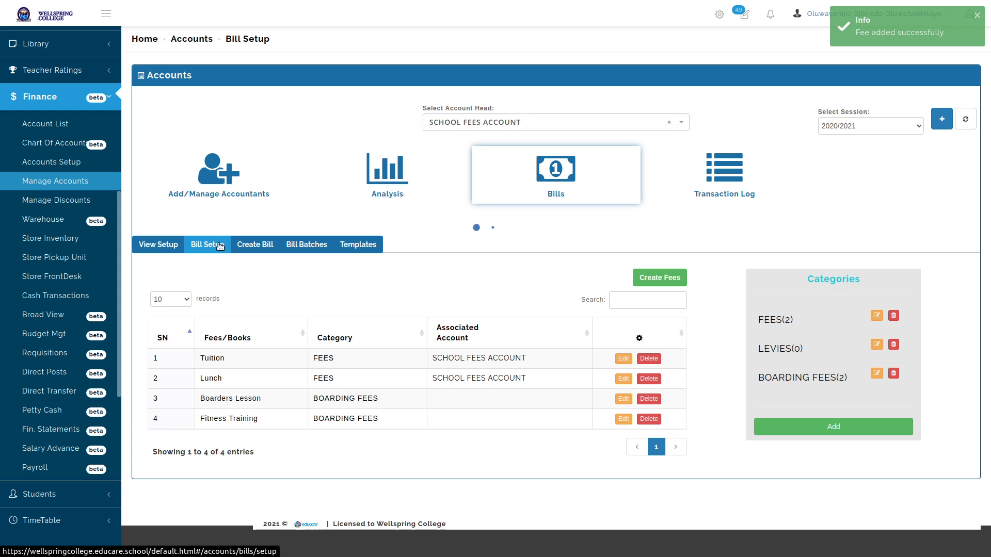
{"action": "left_click", "coordinate": [255, 245]}
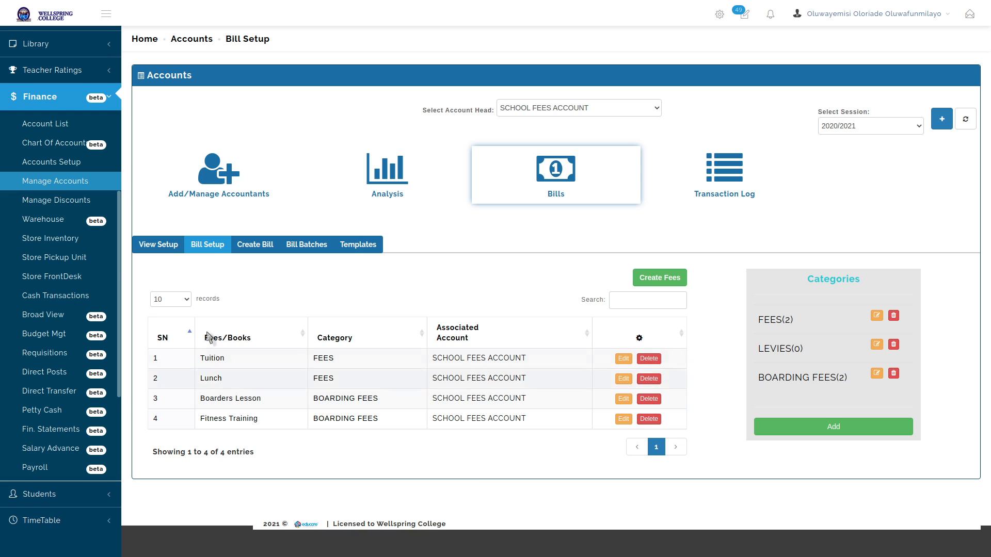
{"action": "left_click", "coordinate": [623, 398]}
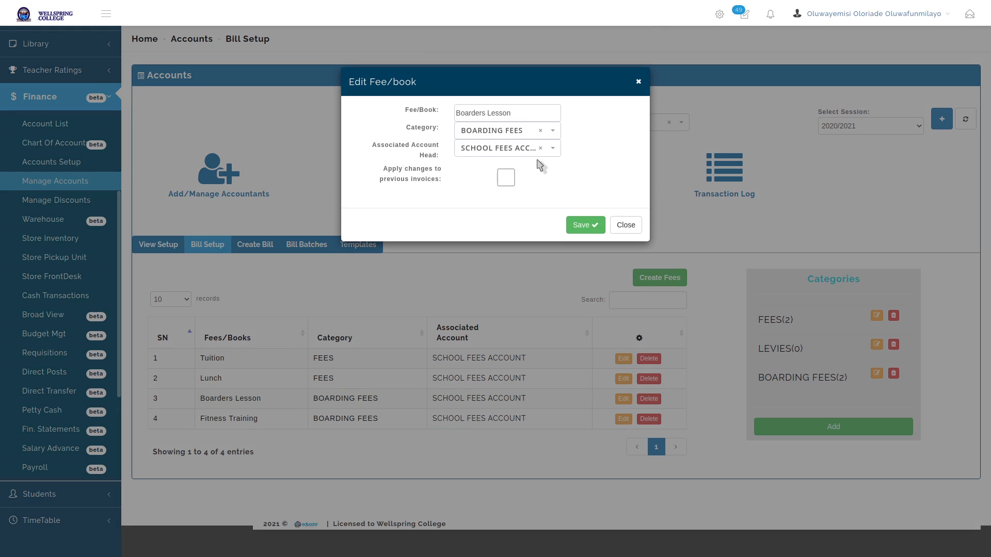
{"action": "left_click", "coordinate": [526, 149]}
{"action": "left_click", "coordinate": [509, 210]}
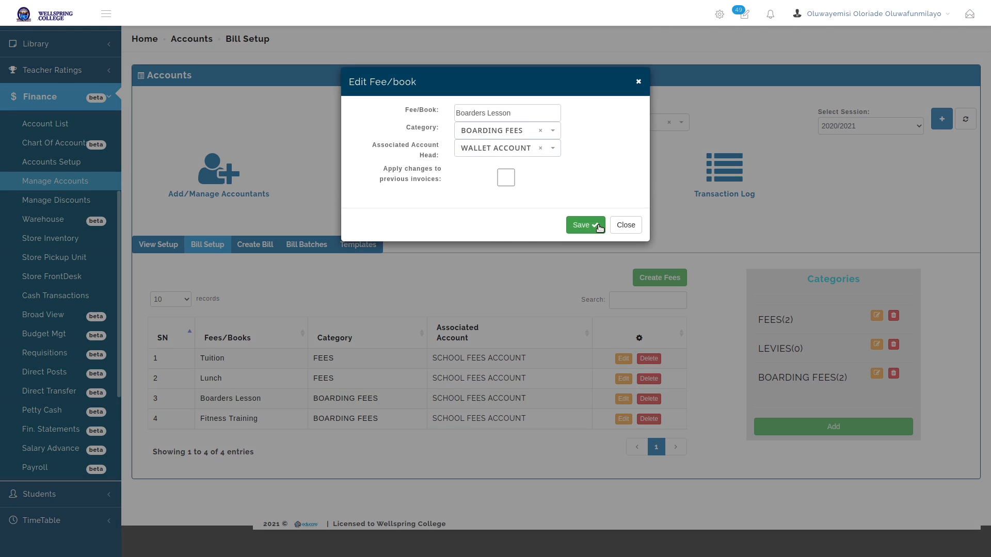
{"action": "left_click", "coordinate": [585, 225]}
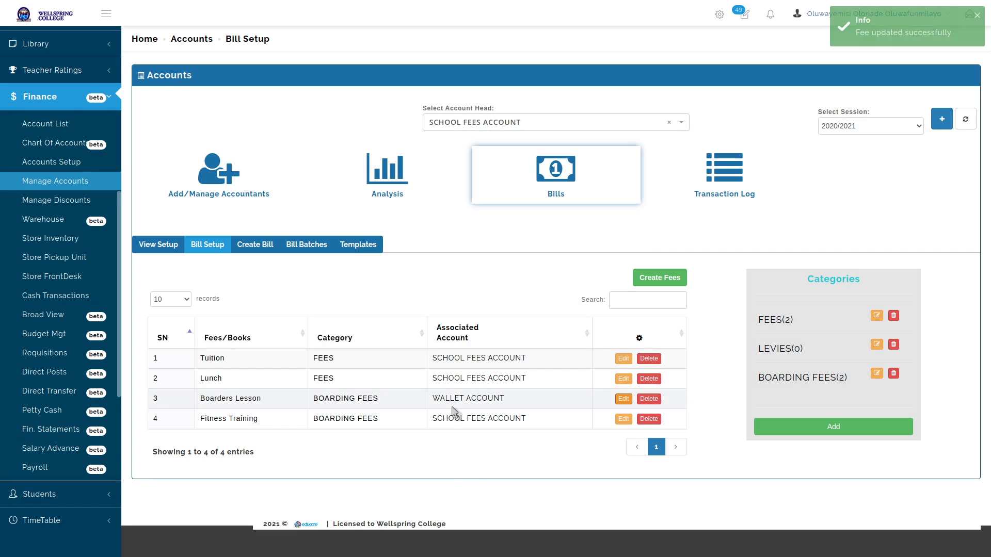
{"action": "left_click", "coordinate": [622, 400]}
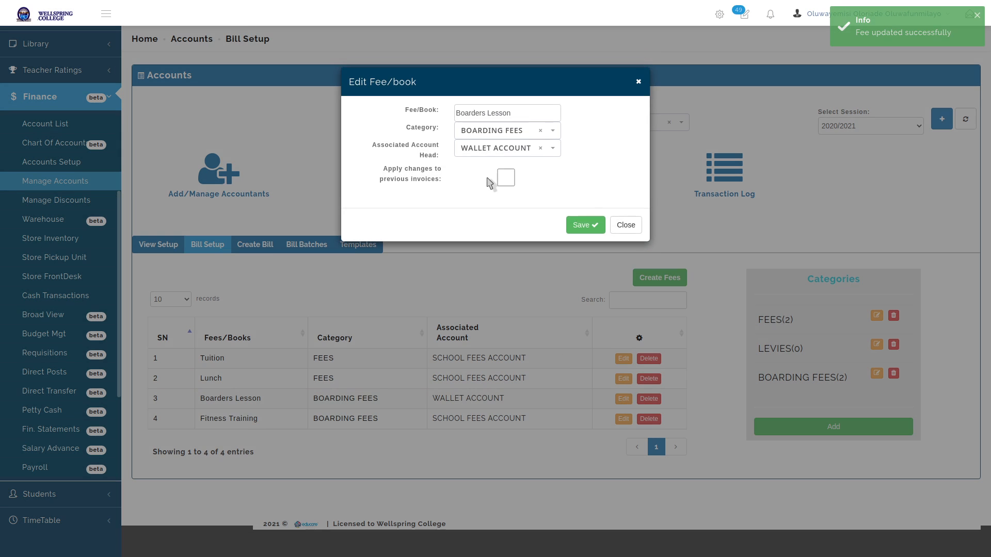
{"action": "left_click", "coordinate": [492, 150]}
{"action": "left_click", "coordinate": [515, 185]}
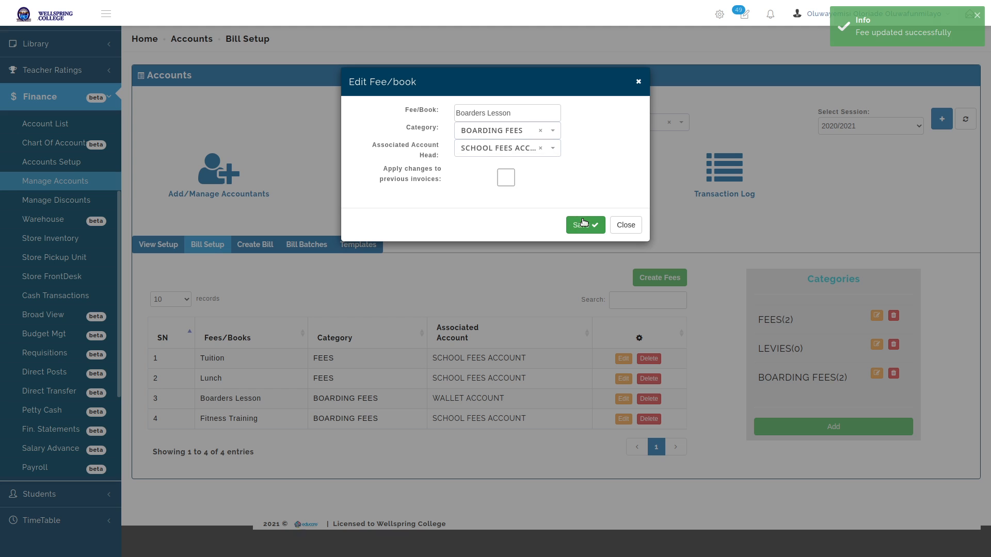
{"action": "left_click", "coordinate": [588, 225]}
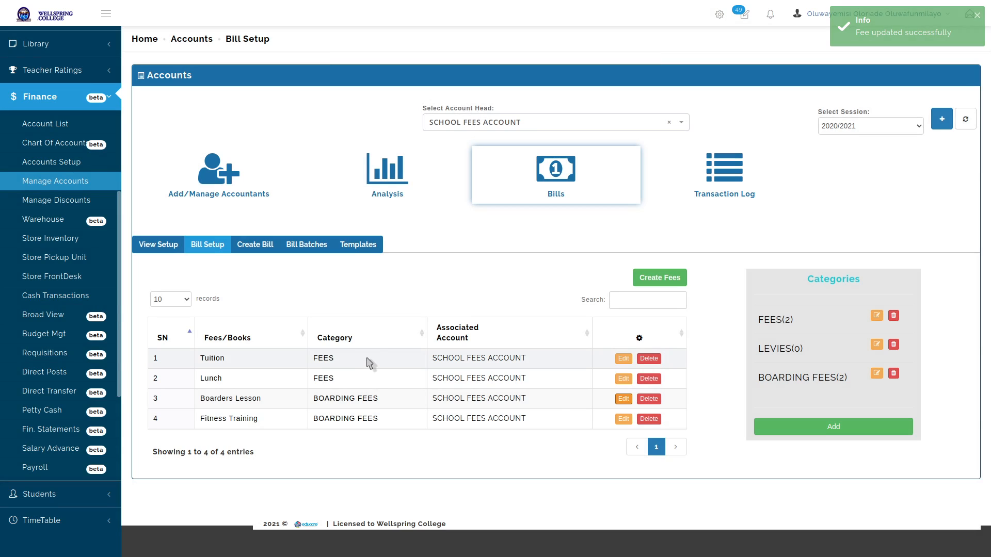
Add an 'IT Empowered Programme' fee under the LEVIES category
{"action": "left_click", "coordinate": [663, 277]}
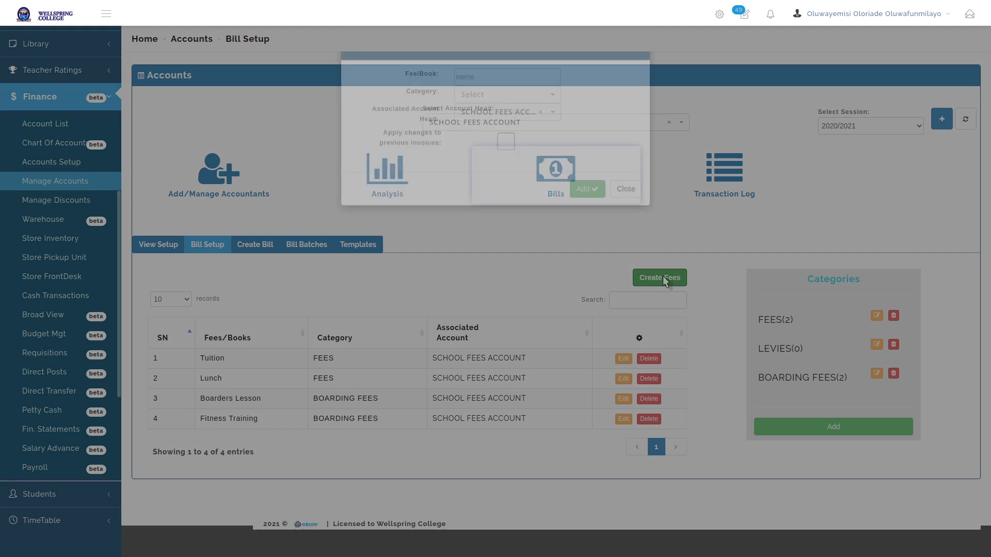
{"action": "left_click", "coordinate": [516, 113]}
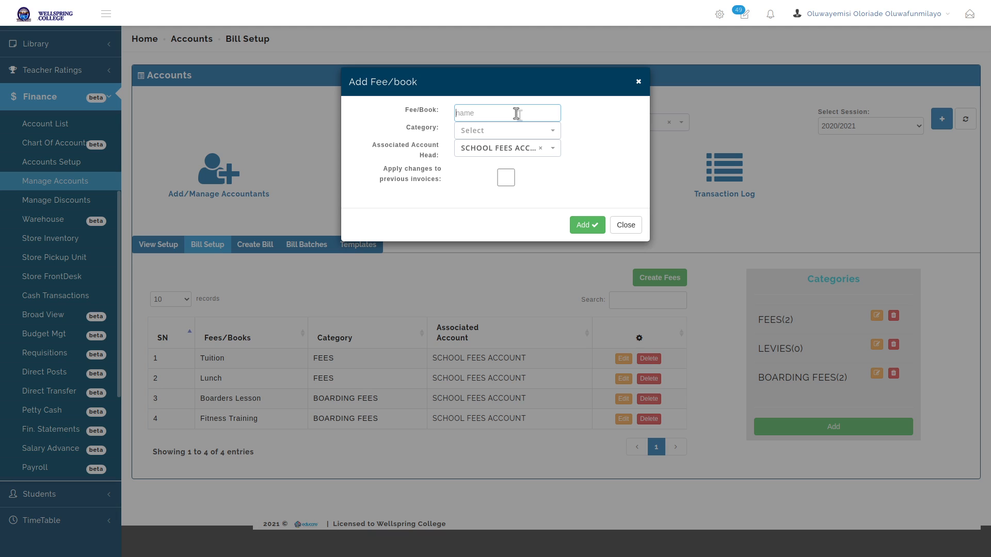
{"action": "type", "text": "IT"}
{"action": "type", "text": " EM"}
{"action": "type", "text": "mpower"}
{"action": "type", "text": "ed Program"}
{"action": "type", "text": "mer"}
{"action": "left_click", "coordinate": [512, 132]}
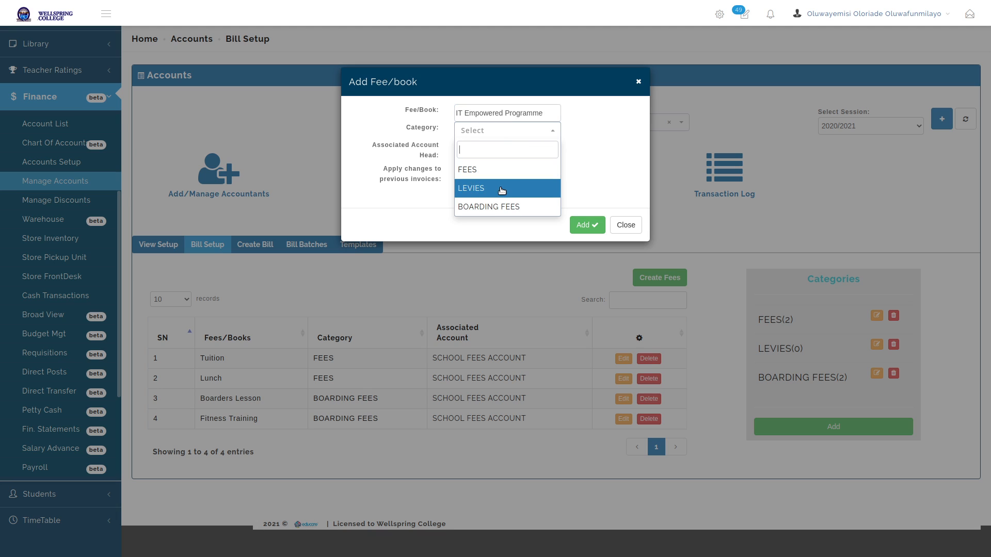
{"action": "left_click", "coordinate": [501, 187]}
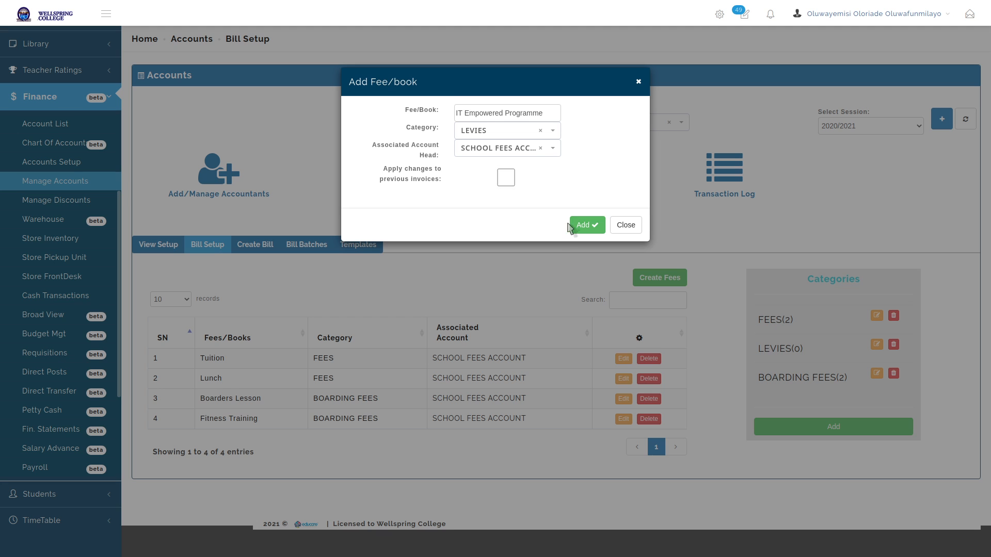
{"action": "left_click", "coordinate": [583, 225]}
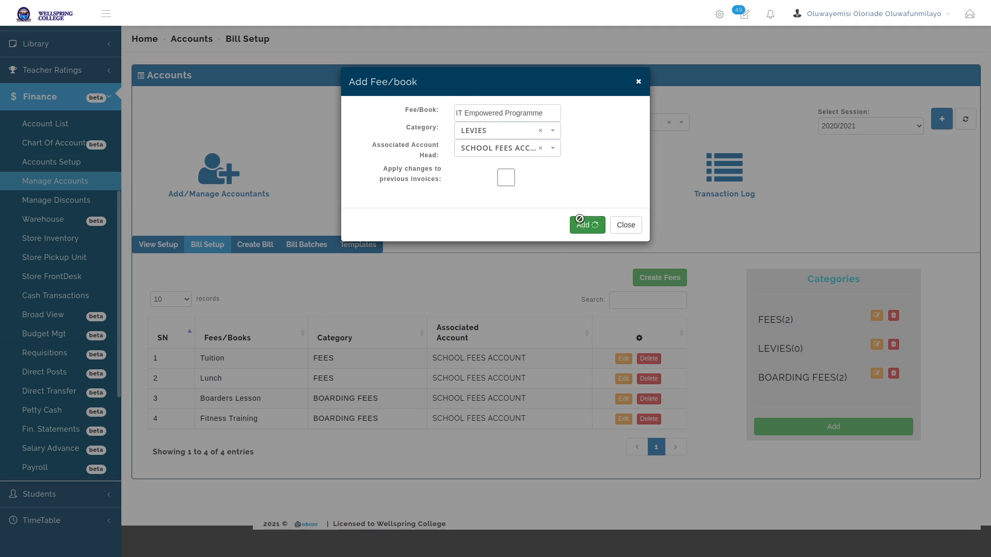
Add an 'Educational Supplies' fee under FEES with SCHOOL FEES ACCOUNT as account head
{"action": "triple_click", "coordinate": [529, 114]}
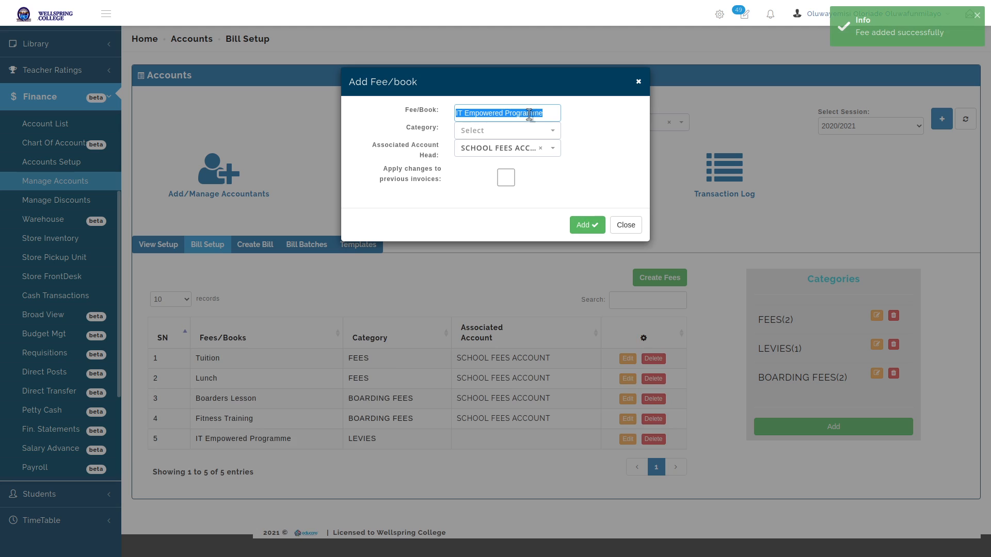
{"action": "key", "text": "BackSpace"}
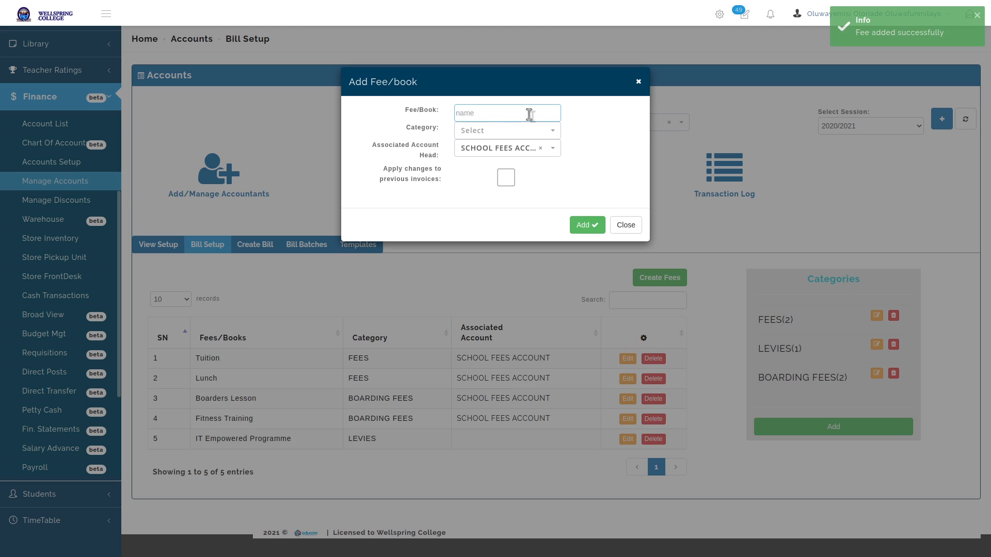
{"action": "type", "text": "Edu"}
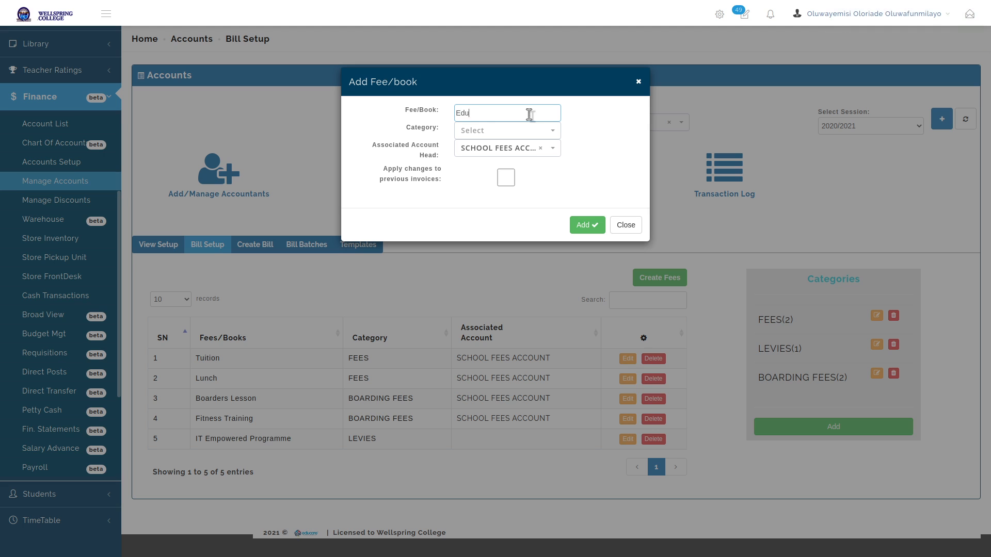
{"action": "type", "text": "car"}
{"action": "type", "text": "tional Supp"}
{"action": "type", "text": "lies"}
{"action": "left_click", "coordinate": [482, 132]}
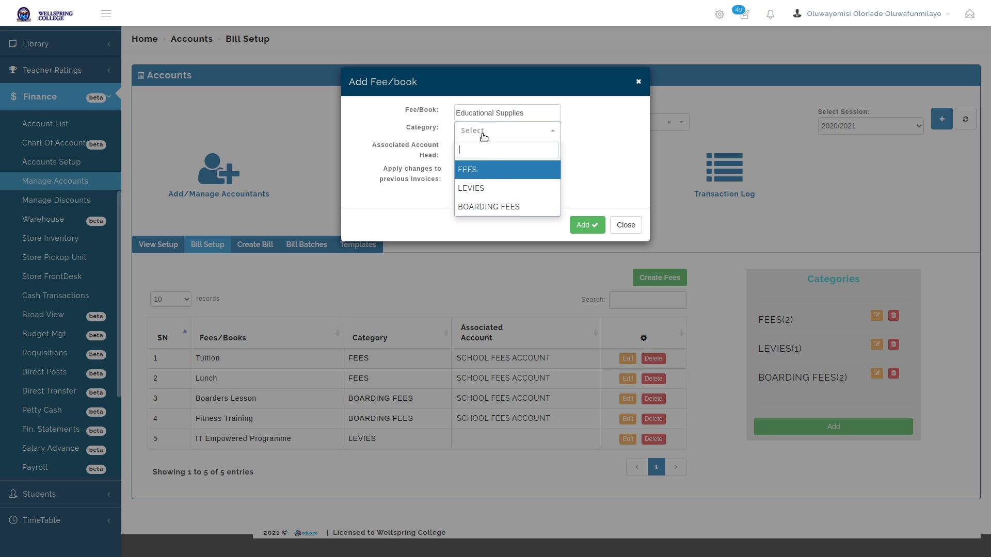
{"action": "left_click", "coordinate": [511, 171]}
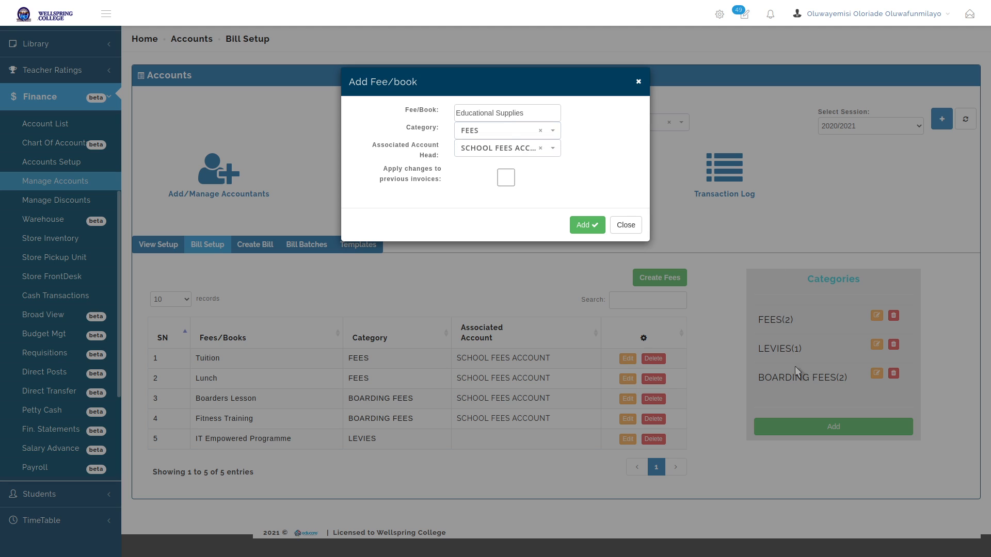
{"action": "left_click", "coordinate": [504, 149]}
{"action": "left_click", "coordinate": [485, 207]}
{"action": "left_click", "coordinate": [494, 154]}
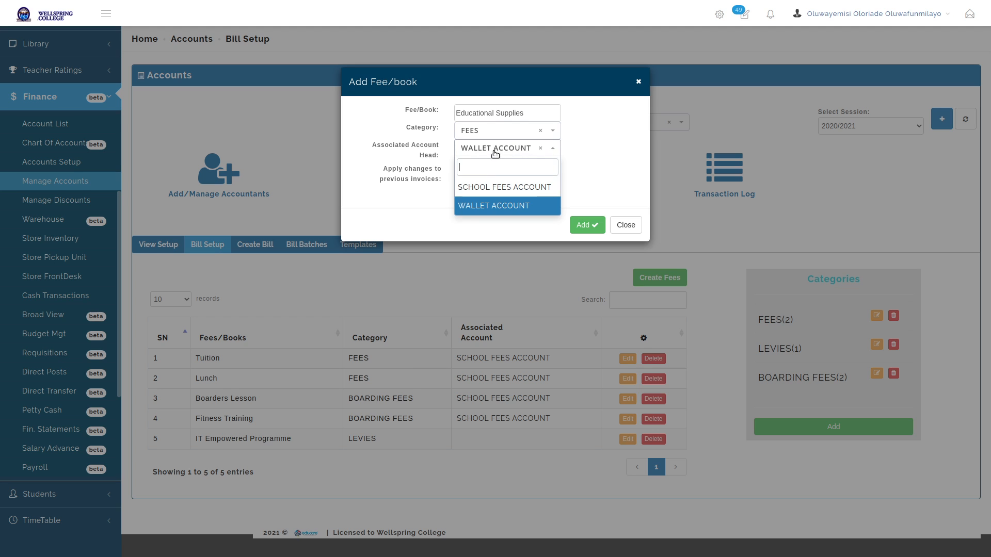
{"action": "left_click", "coordinate": [490, 187]}
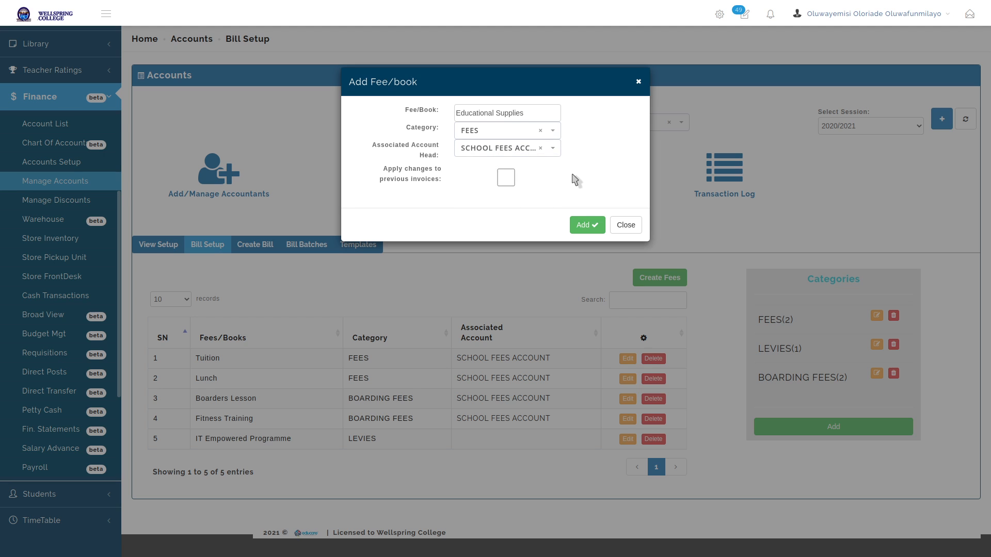
{"action": "left_click", "coordinate": [583, 224]}
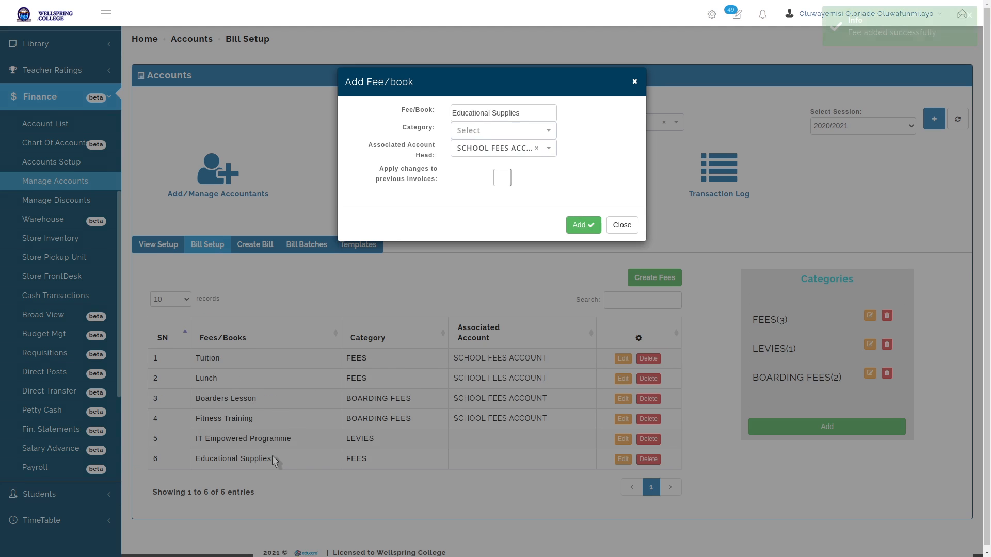
Rename the fee to Practicals, assign it to the FEES category, add it, and close the dialog
{"action": "triple_click", "coordinate": [526, 112]}
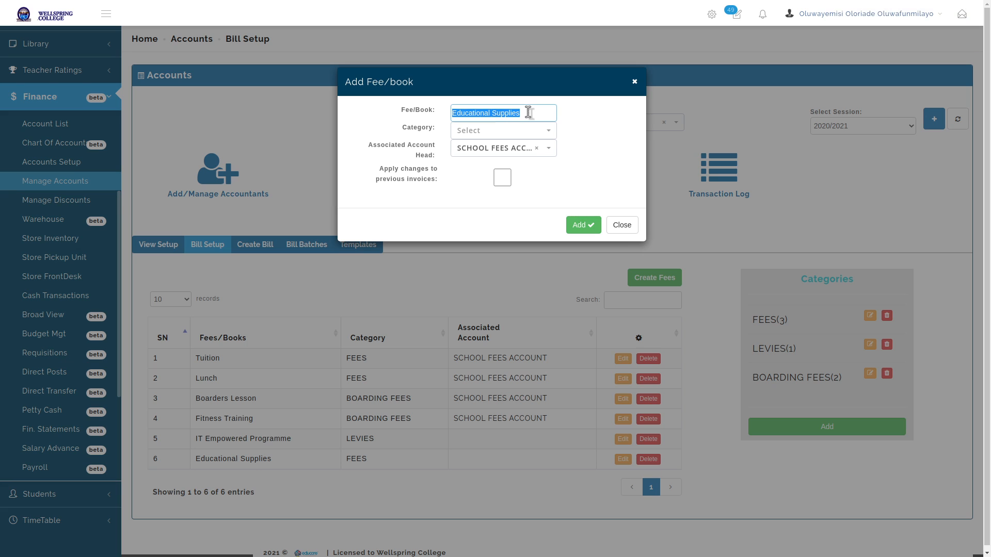
{"action": "type", "text": "Practicals"}
{"action": "left_click", "coordinate": [548, 134]}
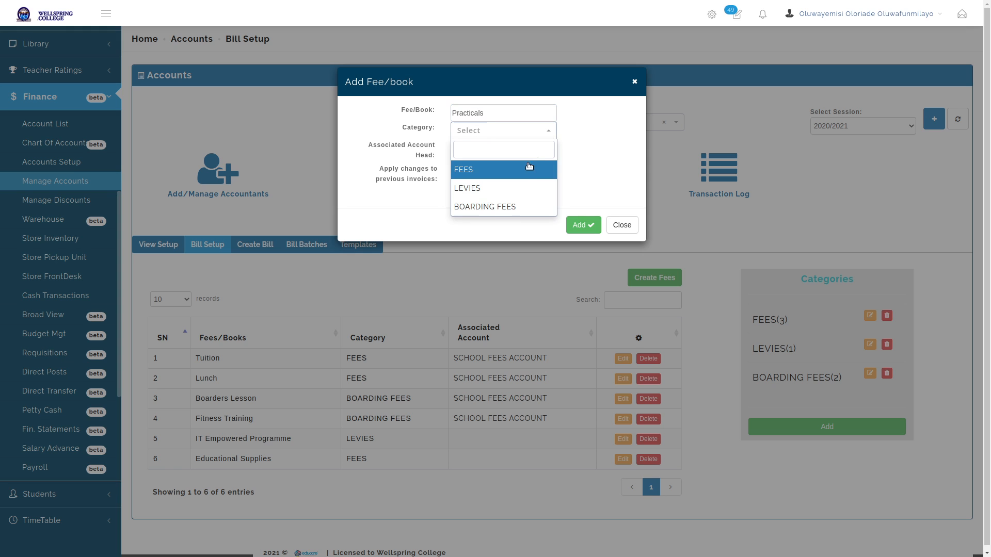
{"action": "left_click", "coordinate": [529, 169]}
{"action": "left_click", "coordinate": [583, 224]}
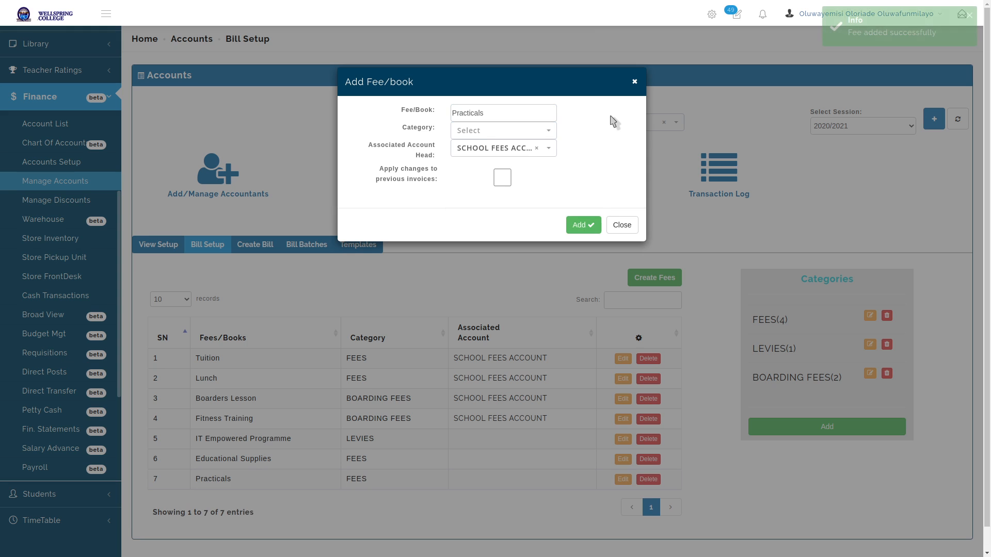
{"action": "left_click", "coordinate": [623, 225]}
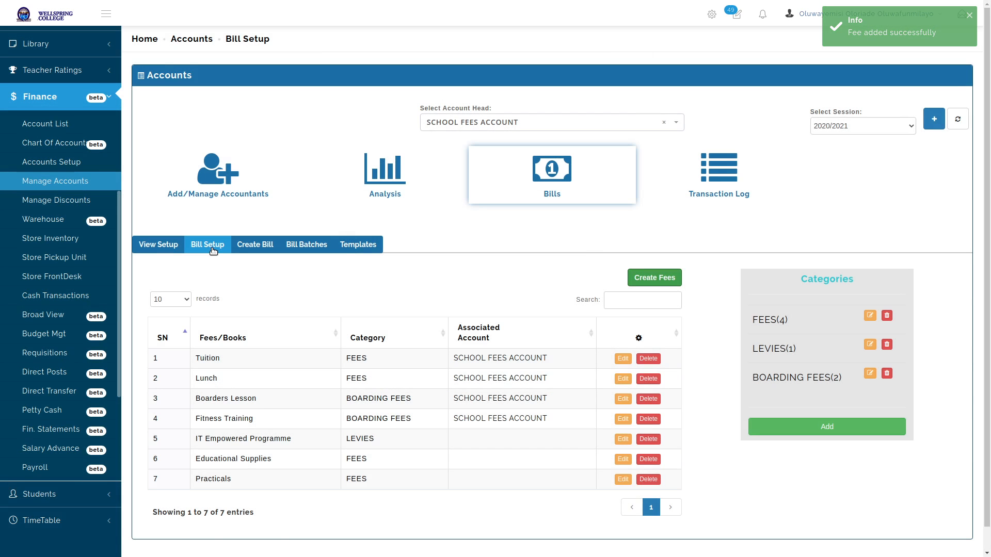
Reload the Bill Setup list so each fee shows SCHOOL FEES ACCOUNT
{"action": "left_click", "coordinate": [207, 246]}
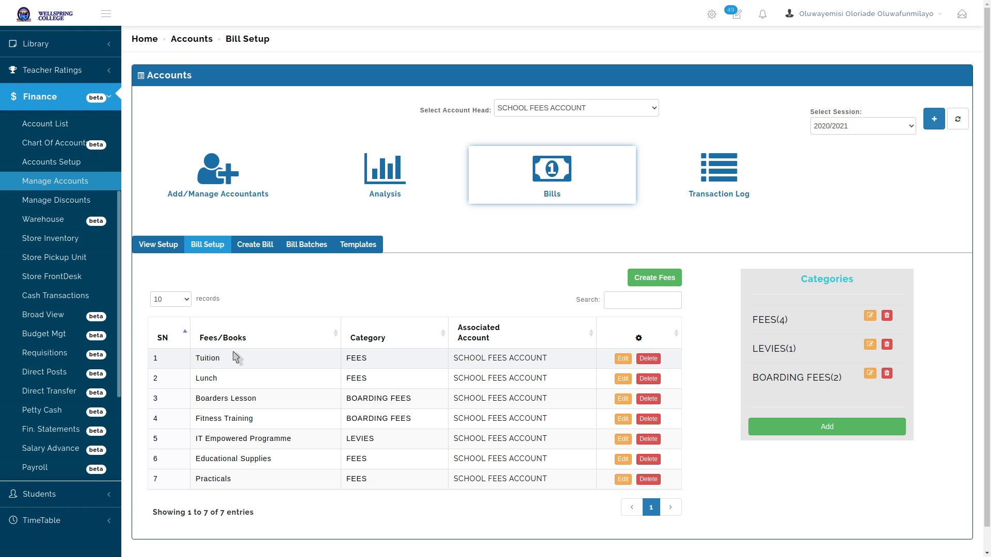
Go to Create Bill and choose Wellspring College as the target-group school
{"action": "left_click", "coordinate": [259, 248]}
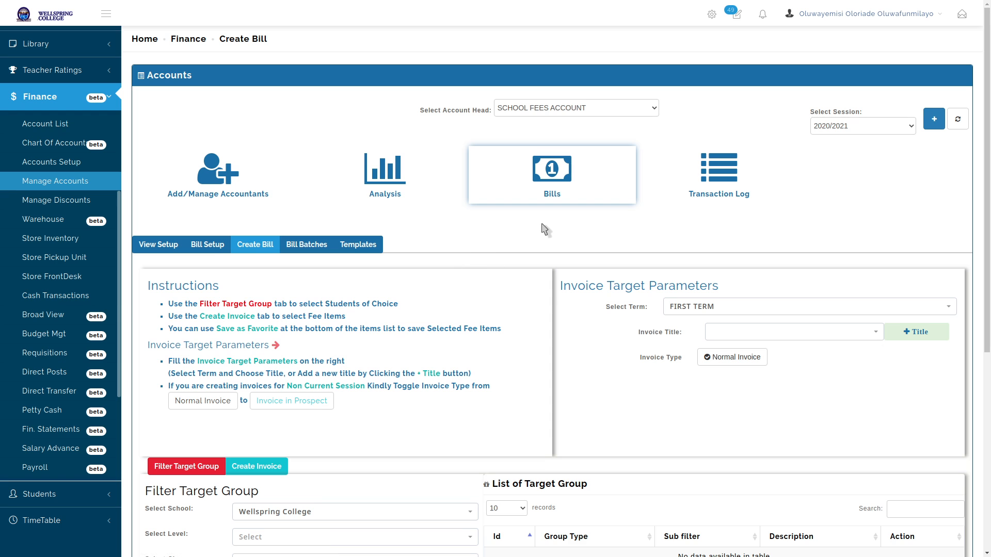
{"action": "scroll", "coordinate": [545, 228], "scroll_direction": "down", "scroll_amount": 3}
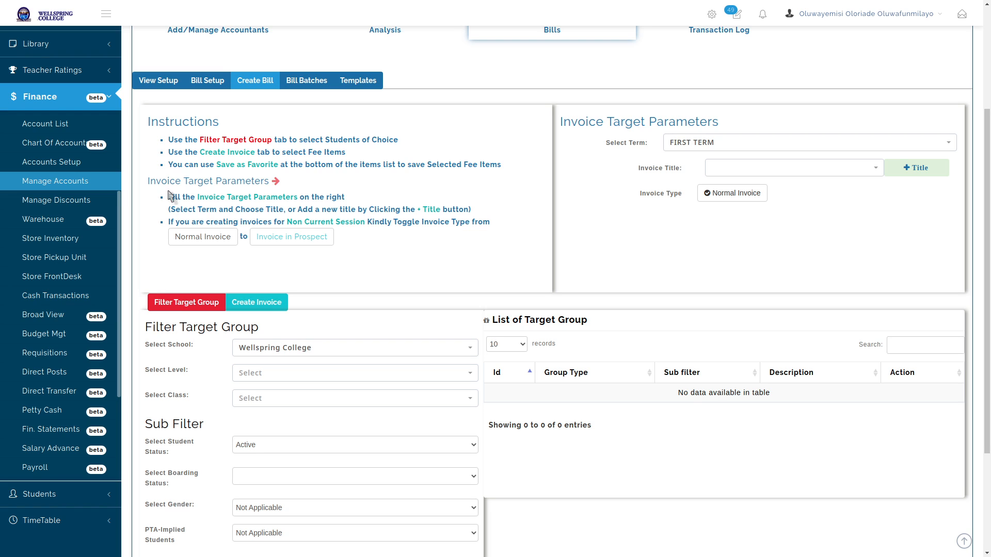
{"action": "scroll", "coordinate": [180, 310], "scroll_direction": "down", "scroll_amount": 1}
{"action": "scroll", "coordinate": [180, 310], "scroll_direction": "down", "scroll_amount": 2}
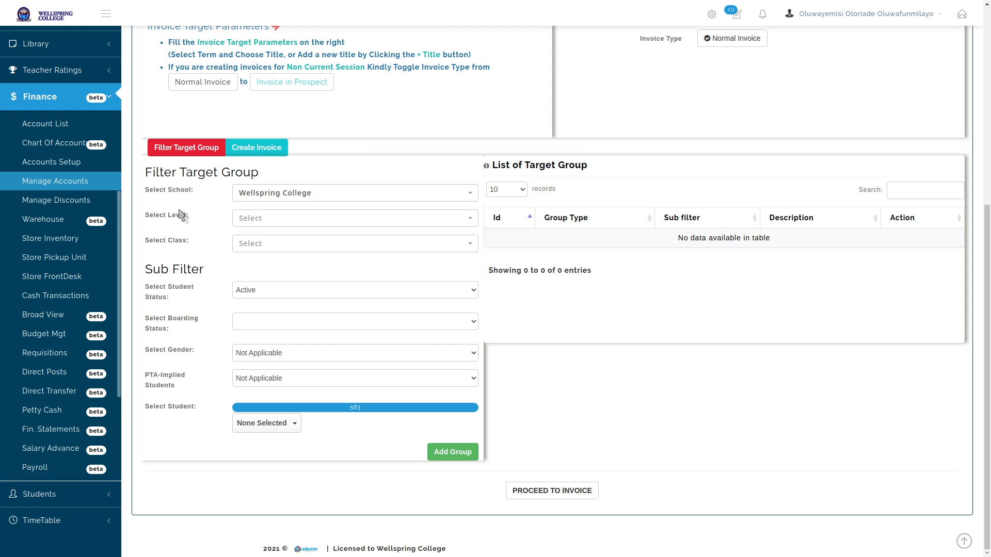
{"action": "left_click", "coordinate": [348, 196]}
{"action": "left_click", "coordinate": [343, 233]}
{"action": "left_click", "coordinate": [343, 219]}
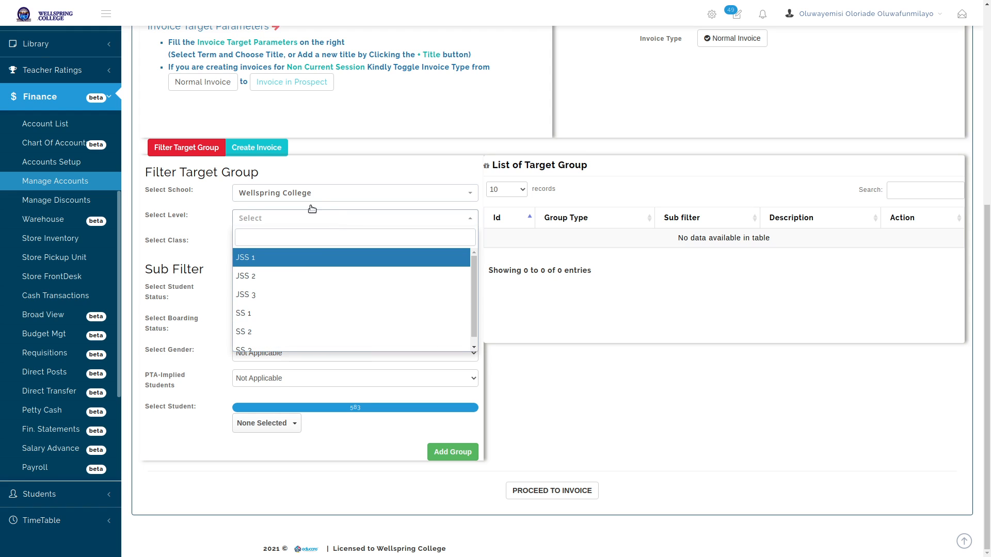
Try levels JSS 1, JSS 2 and JSS 3, noting 104 students for JSS 3
{"action": "scroll", "coordinate": [304, 288], "scroll_direction": "up", "scroll_amount": 1}
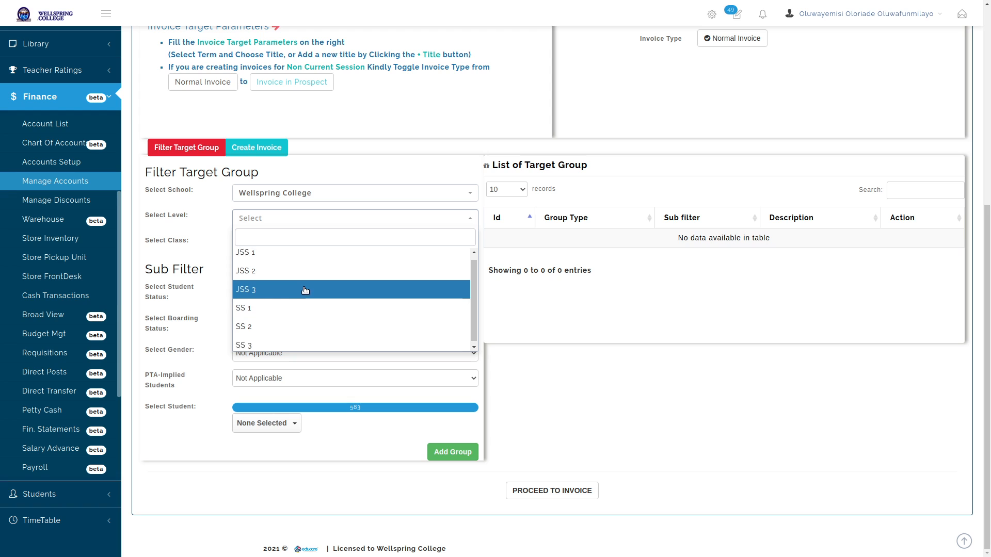
{"action": "left_click", "coordinate": [319, 258]}
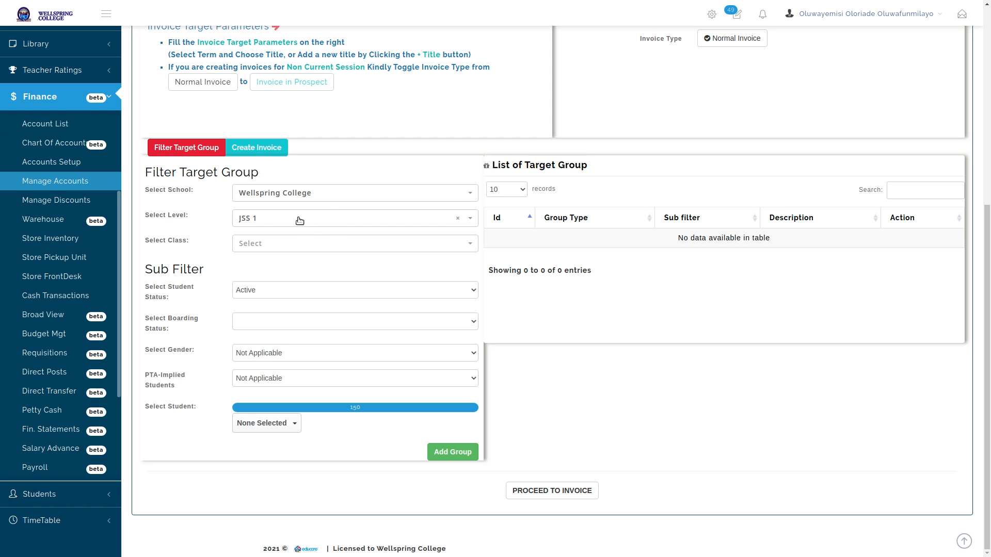
{"action": "left_click", "coordinate": [320, 222]}
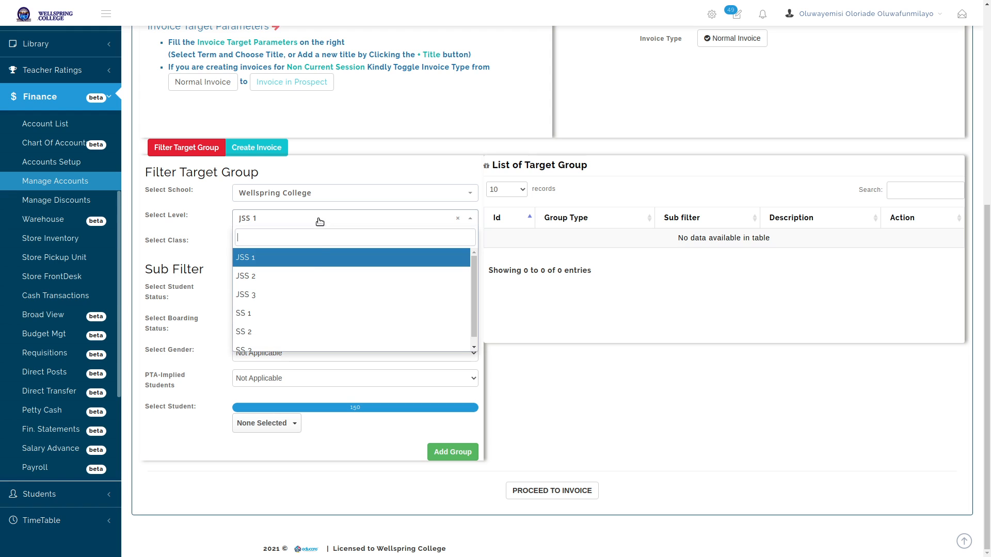
{"action": "left_click", "coordinate": [313, 277]}
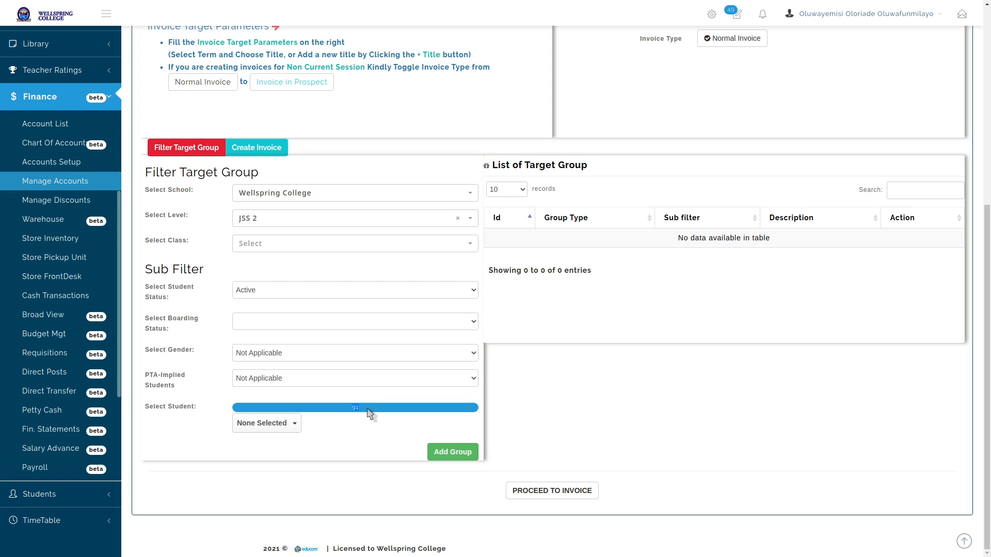
{"action": "left_click", "coordinate": [326, 218]}
{"action": "left_click", "coordinate": [312, 292]}
{"action": "double_click", "coordinate": [355, 408]}
Clear the level to see all 583 students, then choose JSS 1 again
{"action": "left_click", "coordinate": [333, 217]}
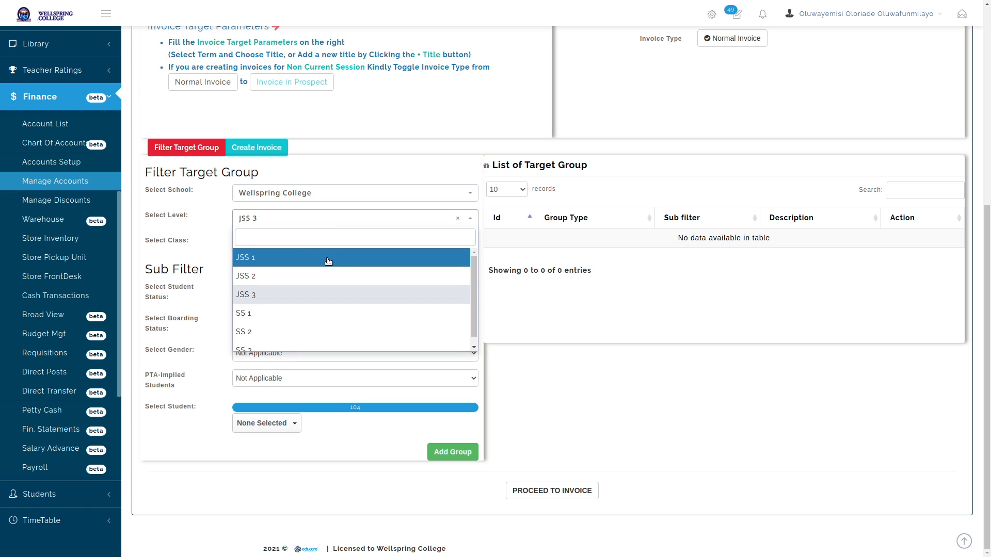
{"action": "left_click", "coordinate": [329, 257]}
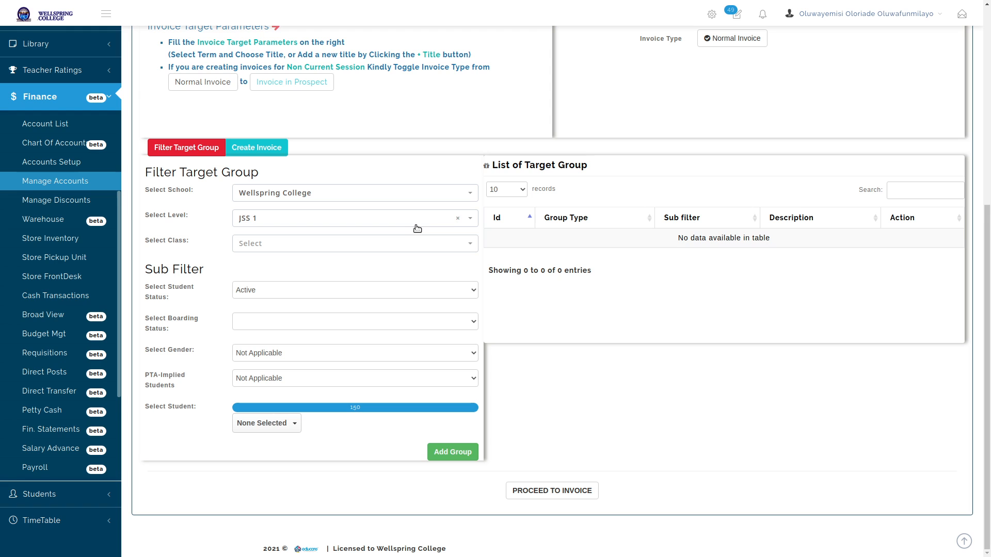
{"action": "left_click", "coordinate": [458, 220]}
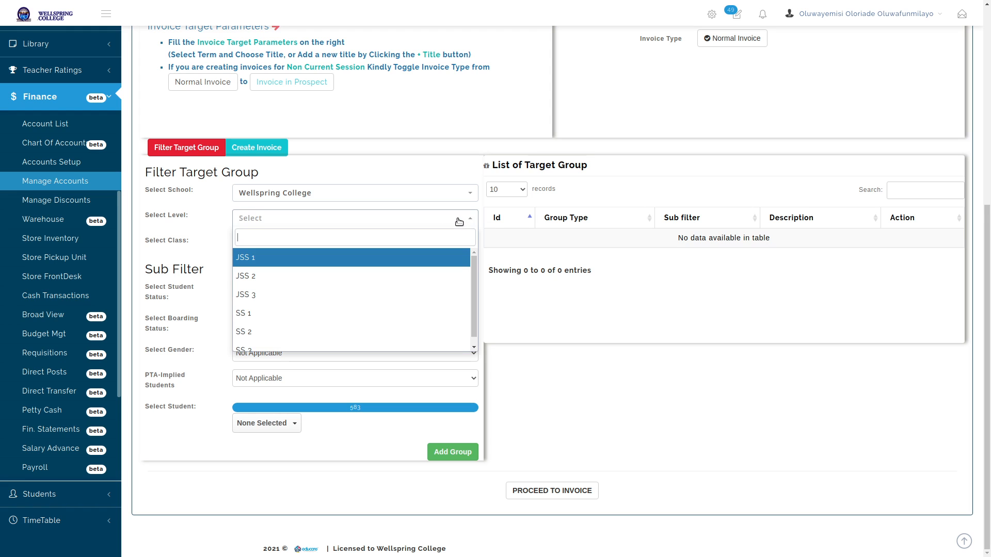
{"action": "double_click", "coordinate": [354, 408]}
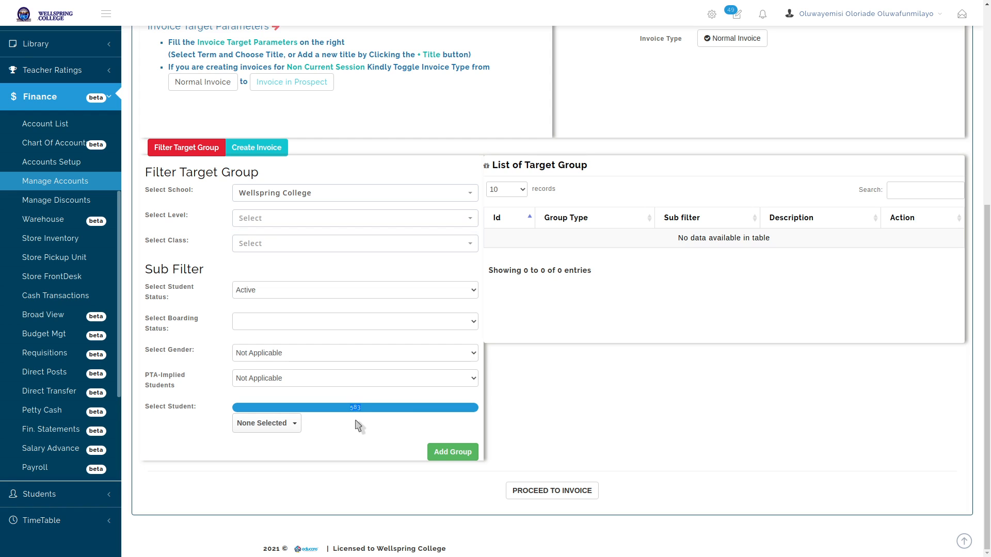
{"action": "left_click", "coordinate": [359, 425]}
{"action": "left_click", "coordinate": [387, 219]}
{"action": "left_click", "coordinate": [355, 258]}
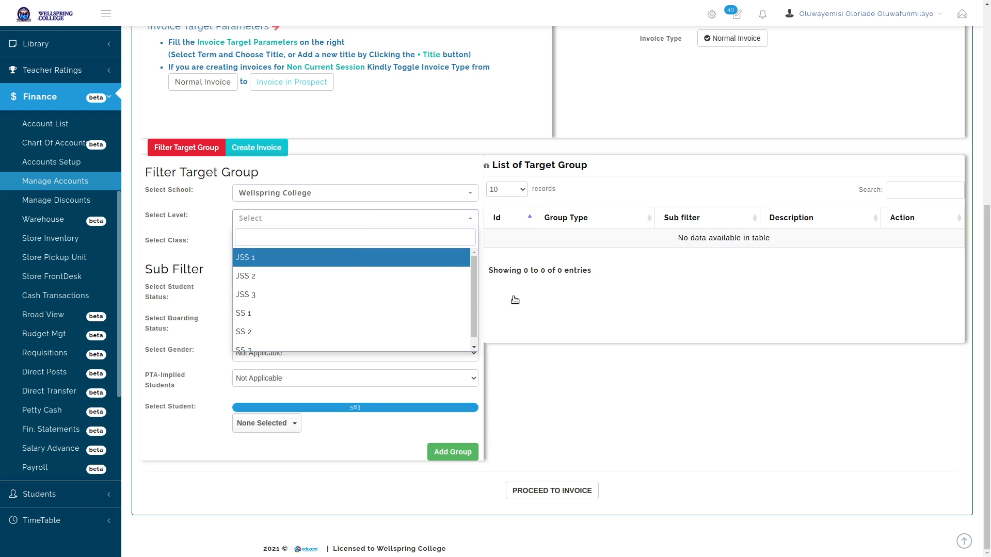
Cycle the level through JSS 2 and JSS 3, finally settling on JSS 1 (150 students)
{"action": "scroll", "coordinate": [605, 317], "scroll_direction": "up", "scroll_amount": 1}
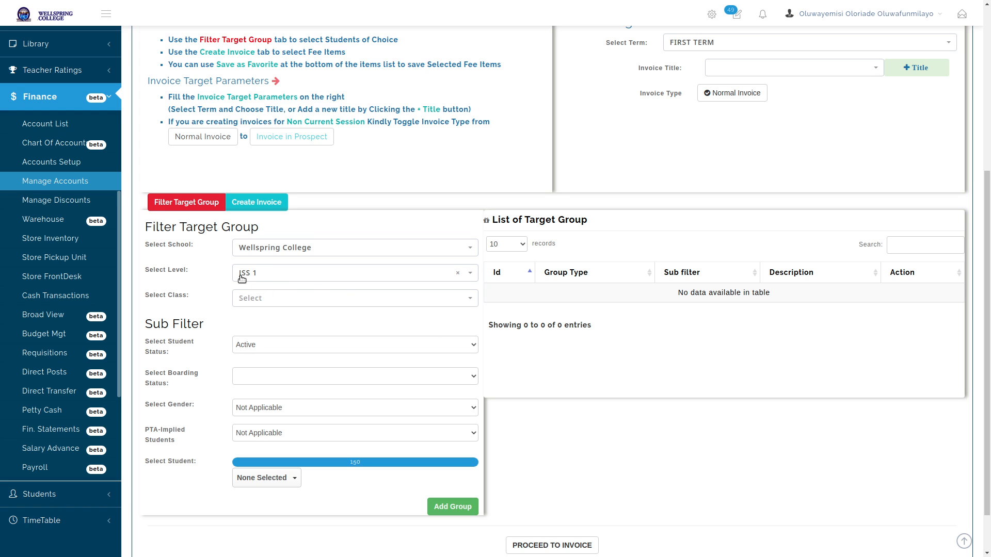
{"action": "scroll", "coordinate": [348, 375], "scroll_direction": "down", "scroll_amount": 1}
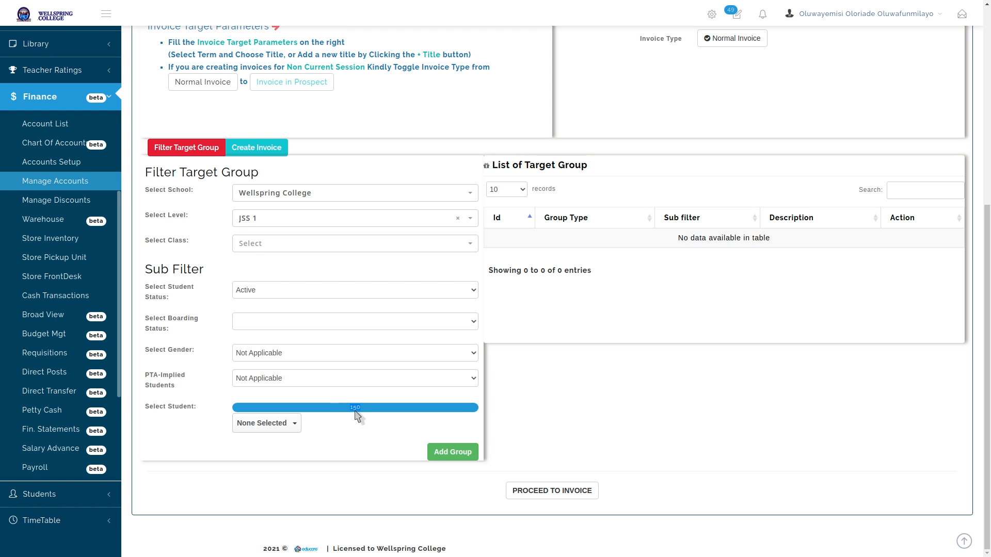
{"action": "left_click", "coordinate": [334, 225]}
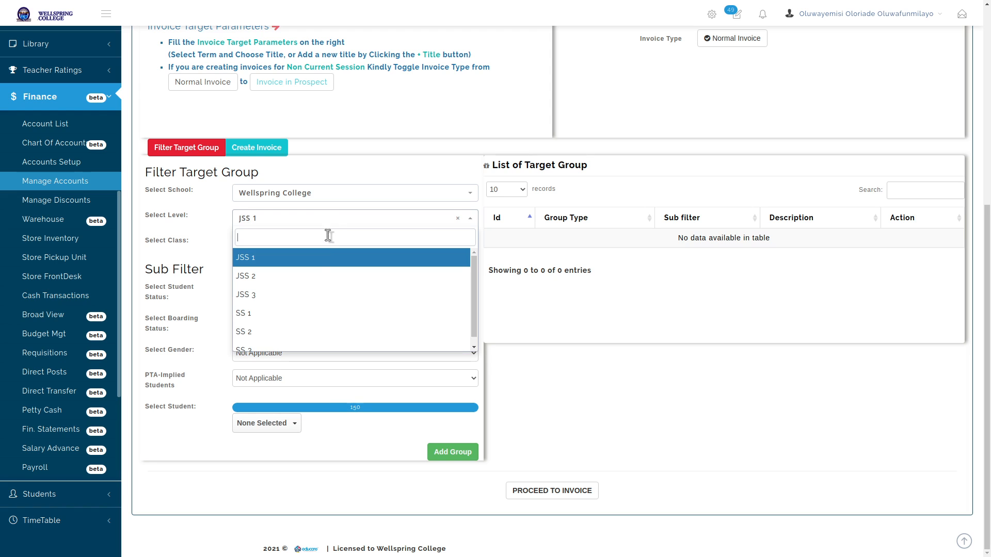
{"action": "left_click", "coordinate": [319, 275]}
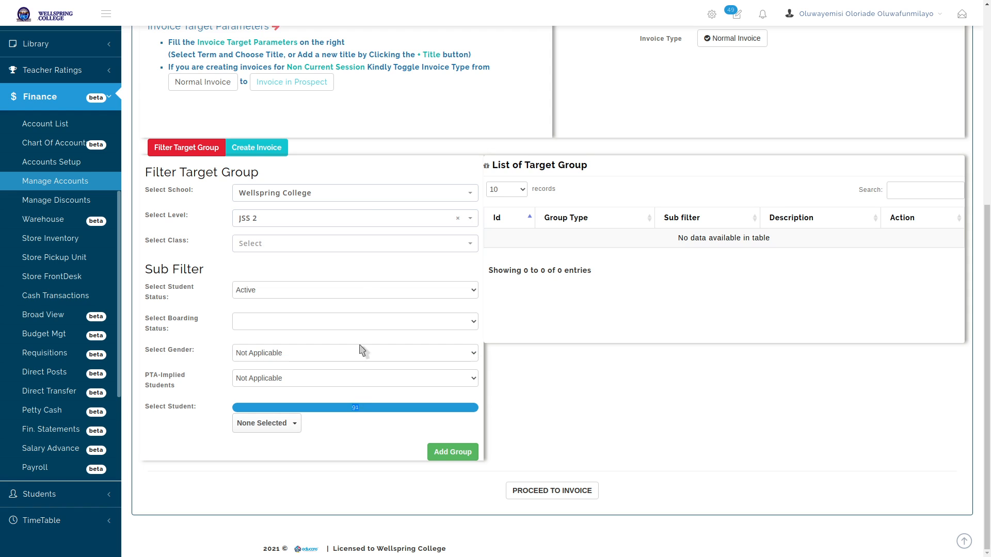
{"action": "left_click", "coordinate": [354, 220]}
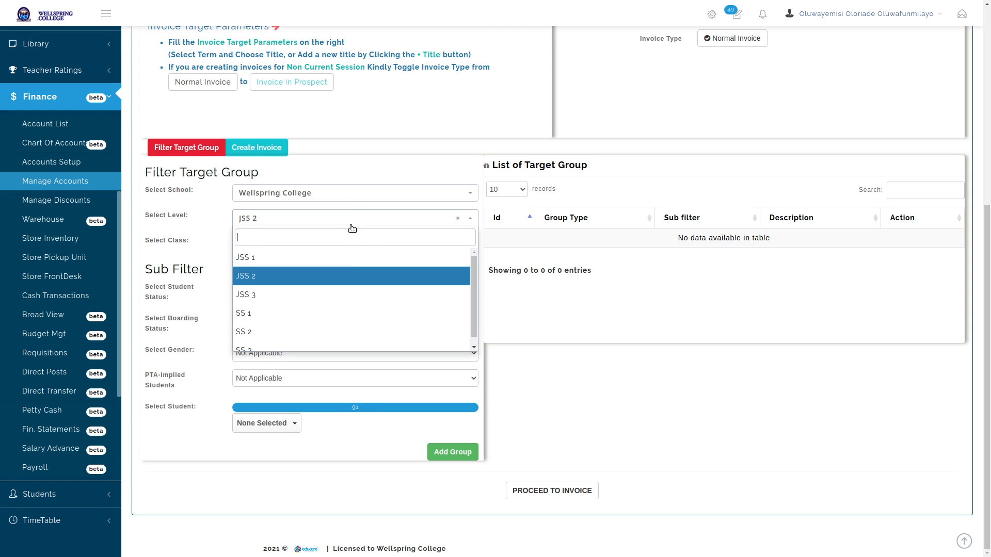
{"action": "left_click", "coordinate": [343, 296]}
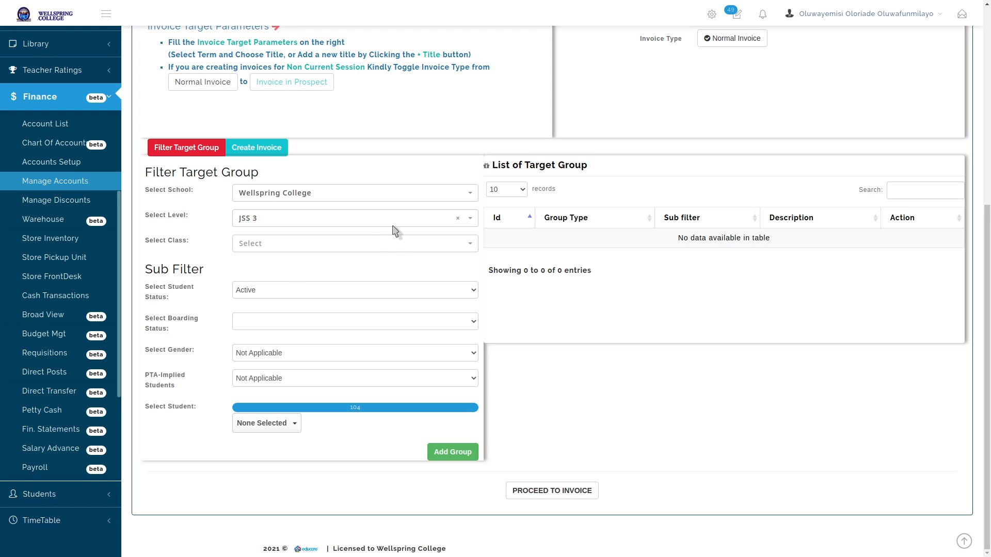
{"action": "left_click", "coordinate": [446, 221]}
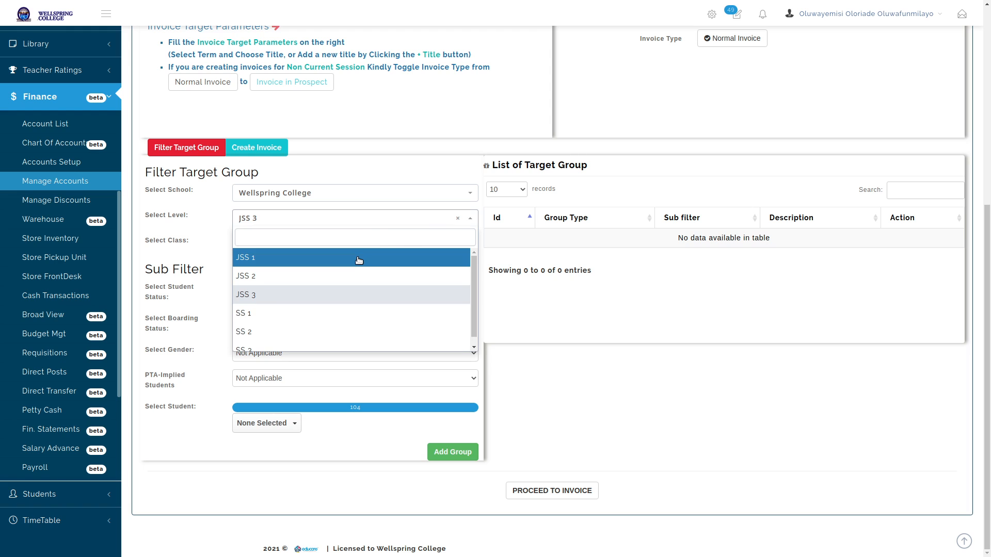
{"action": "key", "text": "Return"}
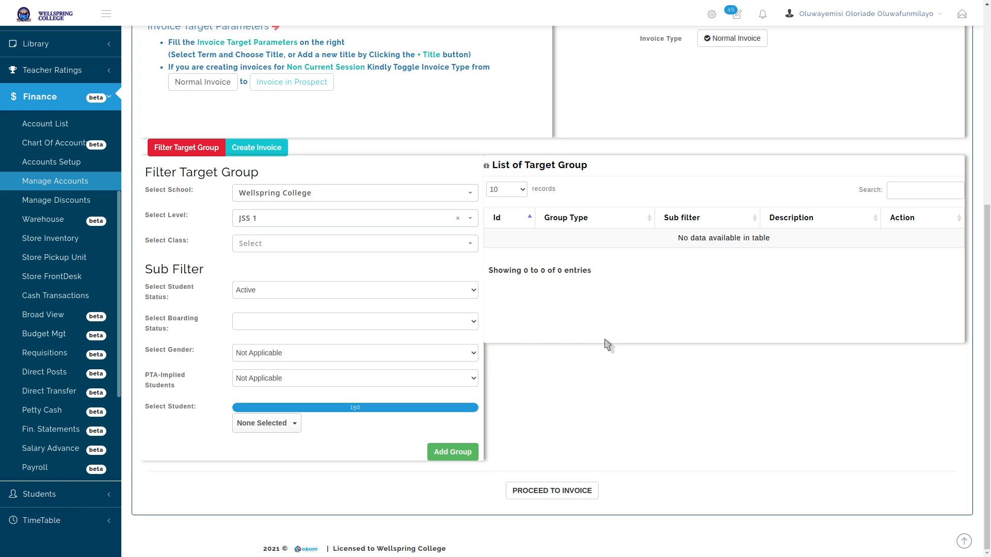
{"action": "scroll", "coordinate": [607, 345], "scroll_direction": "up", "scroll_amount": 5}
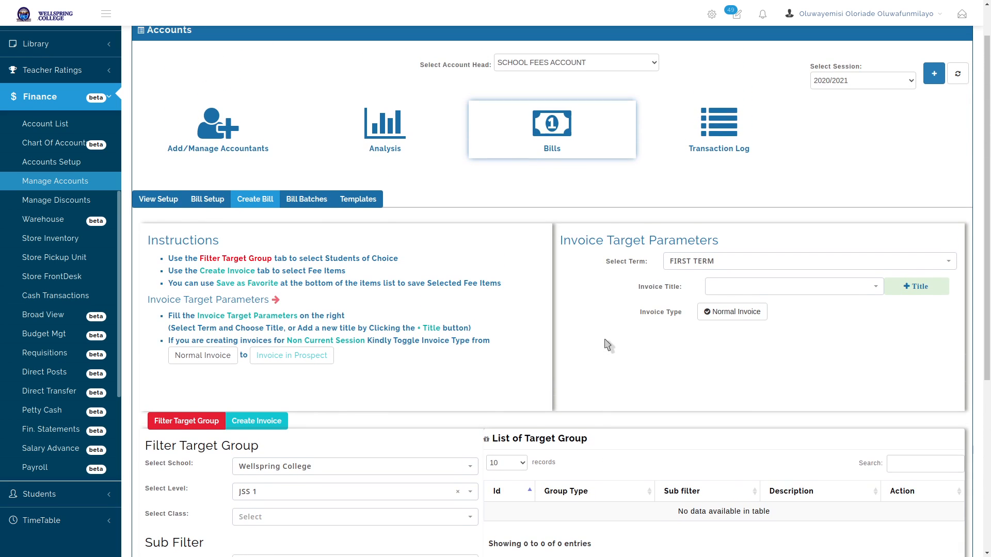
Switch to Bill Setup and back to Create Bill to reset the target-group form
{"action": "scroll", "coordinate": [555, 305], "scroll_direction": "down", "scroll_amount": 2}
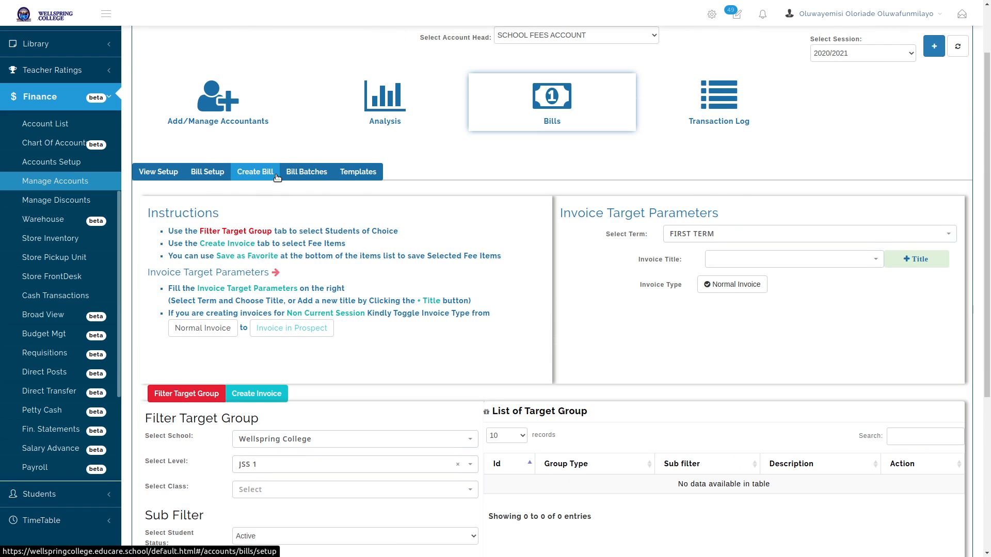
{"action": "left_click", "coordinate": [215, 176]}
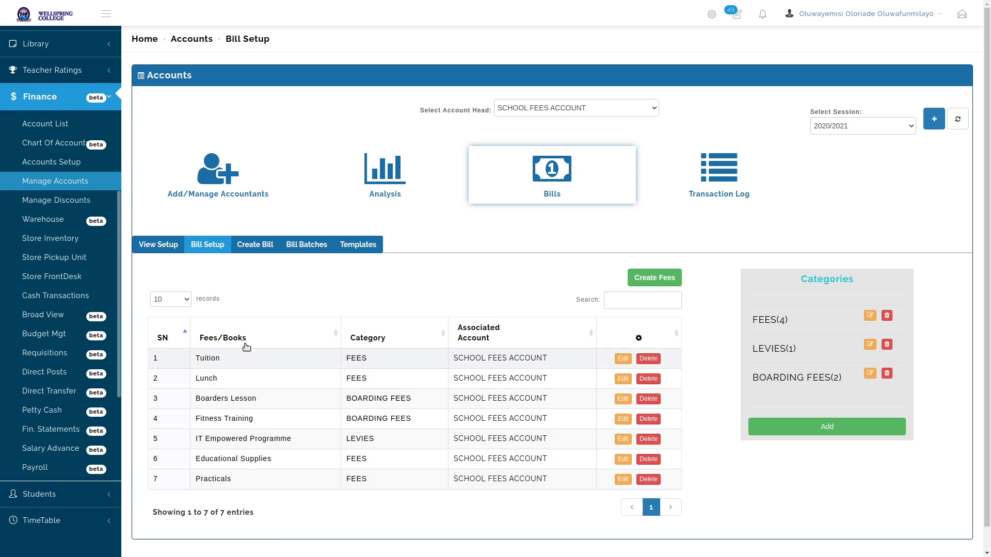
{"action": "left_click", "coordinate": [254, 246]}
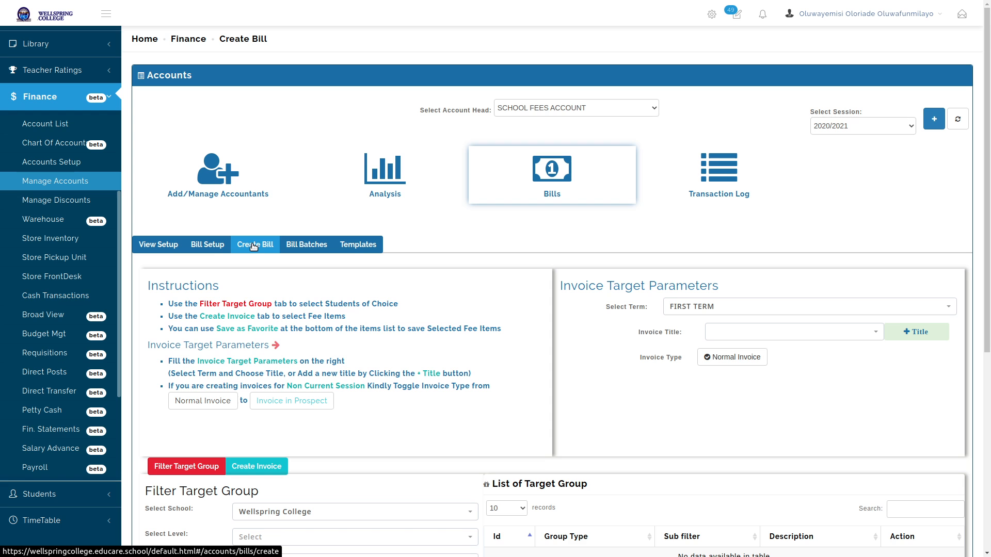
Set JSS 1 as the target-group level
{"action": "scroll", "coordinate": [253, 246], "scroll_direction": "down", "scroll_amount": 6}
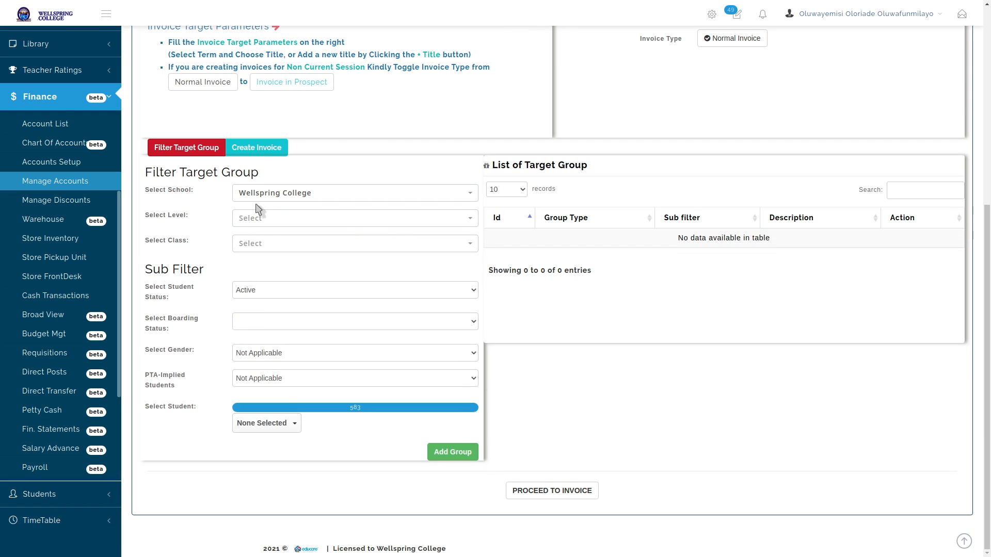
{"action": "triple_click", "coordinate": [159, 217]}
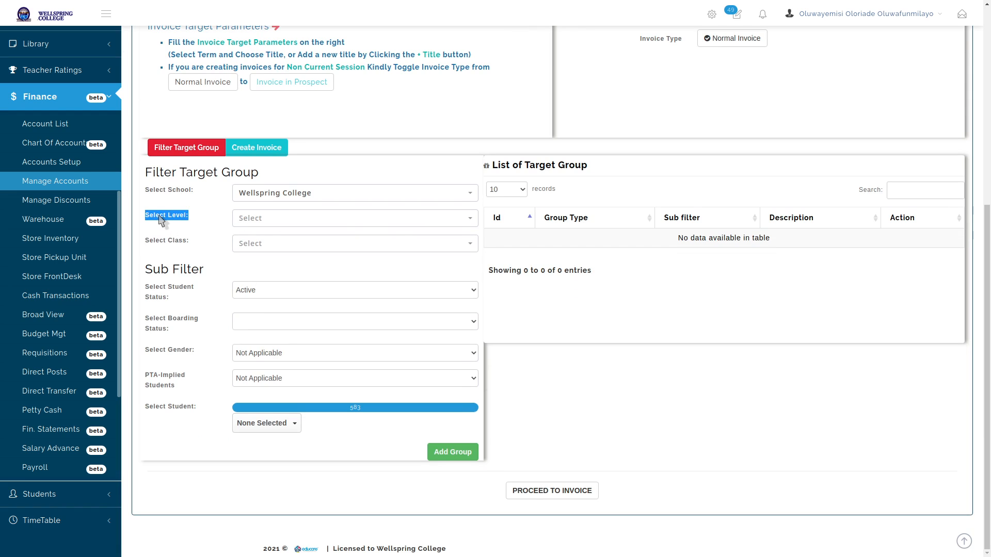
{"action": "left_click", "coordinate": [183, 217]}
{"action": "left_click", "coordinate": [263, 220]}
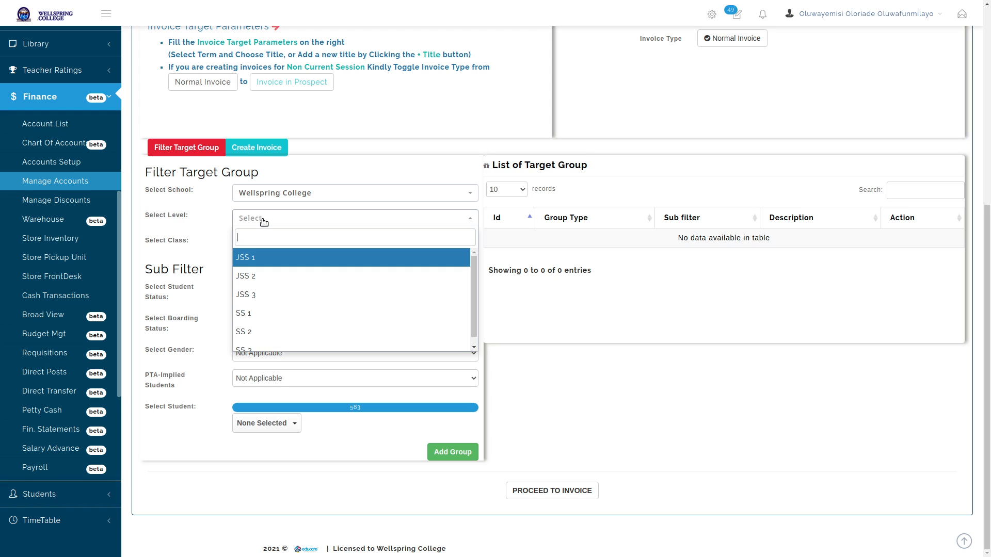
{"action": "left_click", "coordinate": [269, 258]}
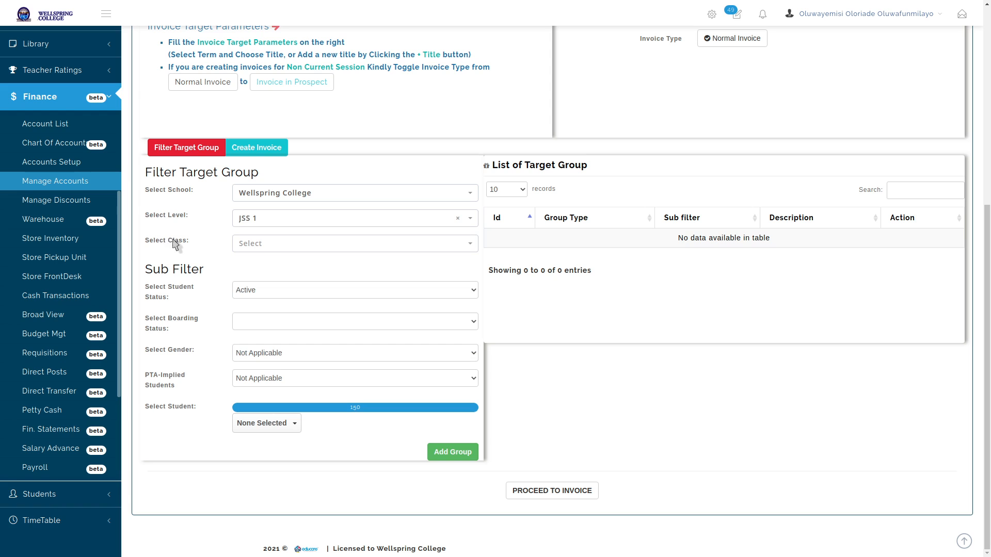
Try class JSS1 D, then remove the class filter, leaving 150 students
{"action": "left_click", "coordinate": [257, 246]}
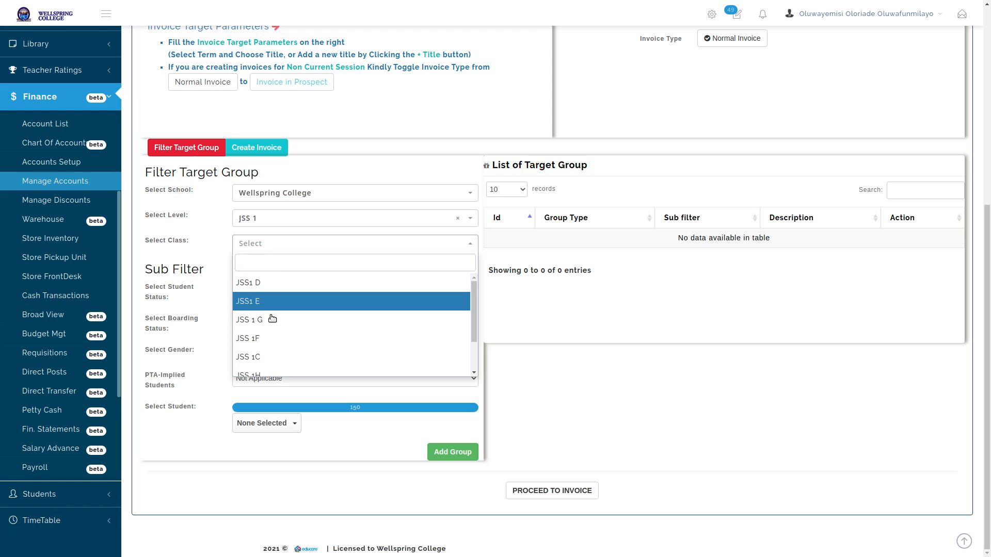
{"action": "left_click", "coordinate": [319, 287]}
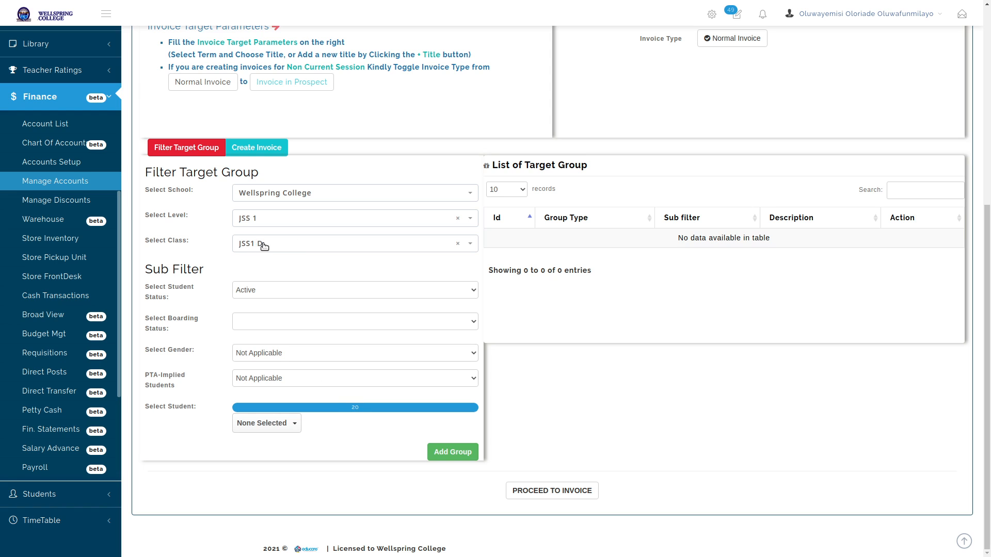
{"action": "left_click", "coordinate": [458, 246]}
{"action": "left_click", "coordinate": [491, 261]}
{"action": "double_click", "coordinate": [353, 407]}
{"action": "left_click", "coordinate": [352, 431]}
Try Day and Full Boarder boarding statuses, then reset boarding status to Not Applicable
{"action": "left_click", "coordinate": [305, 322]}
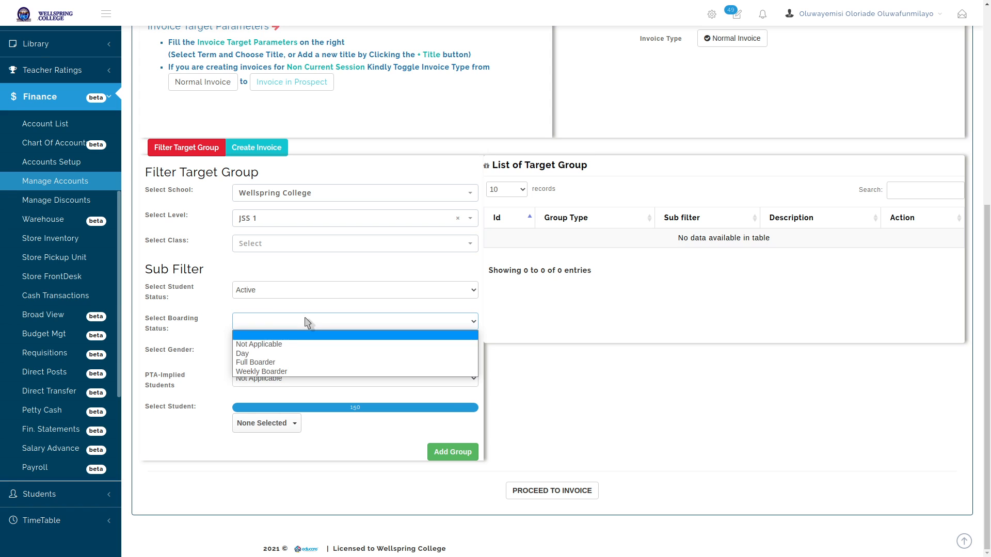
{"action": "left_click", "coordinate": [299, 353]}
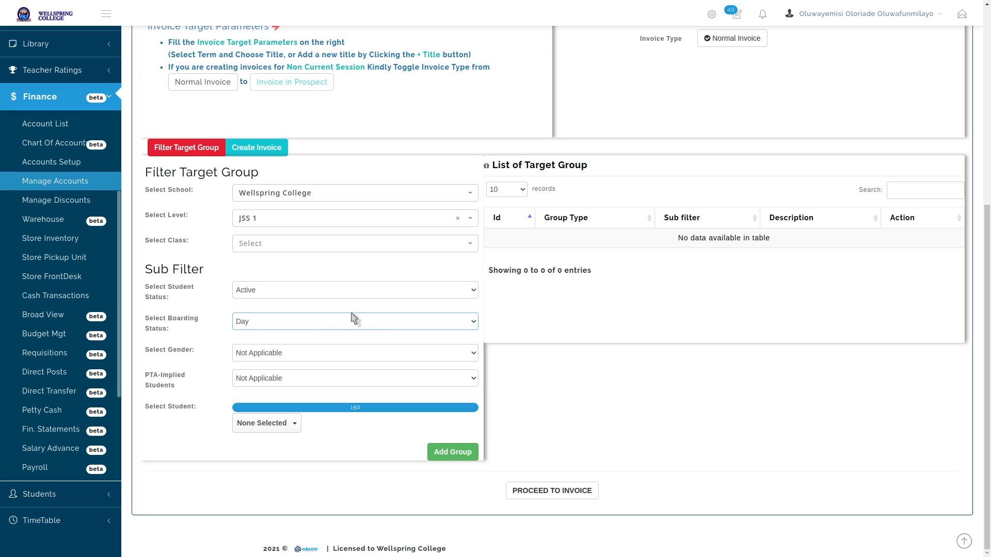
{"action": "left_click", "coordinate": [330, 324]}
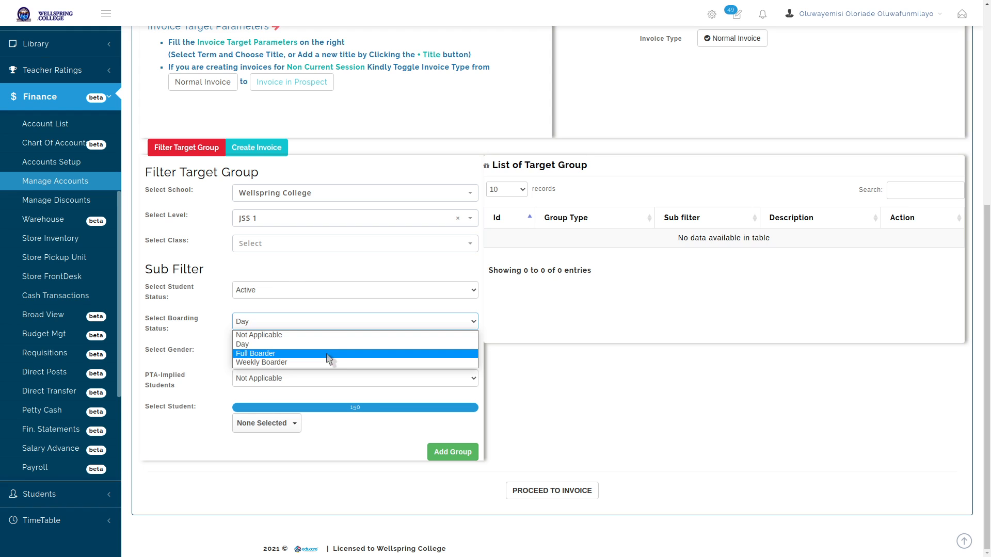
{"action": "left_click", "coordinate": [328, 354]}
{"action": "left_click", "coordinate": [339, 321]}
{"action": "left_click", "coordinate": [328, 348]}
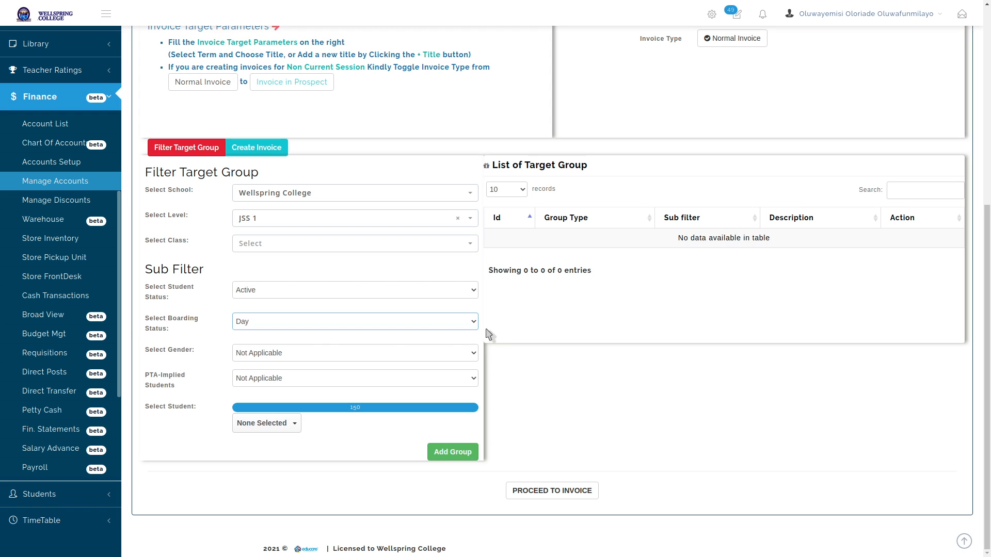
{"action": "left_click", "coordinate": [428, 323]}
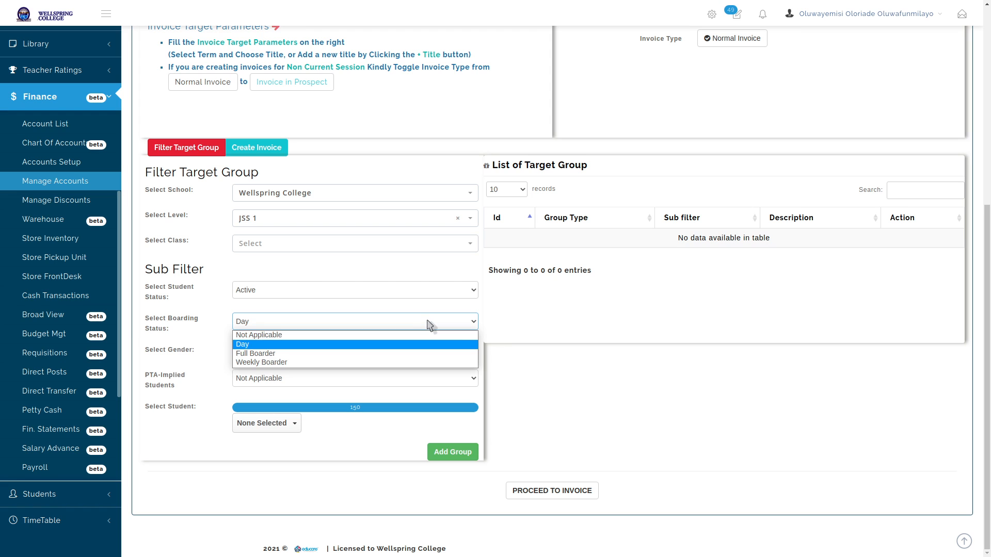
{"action": "left_click", "coordinate": [356, 335]}
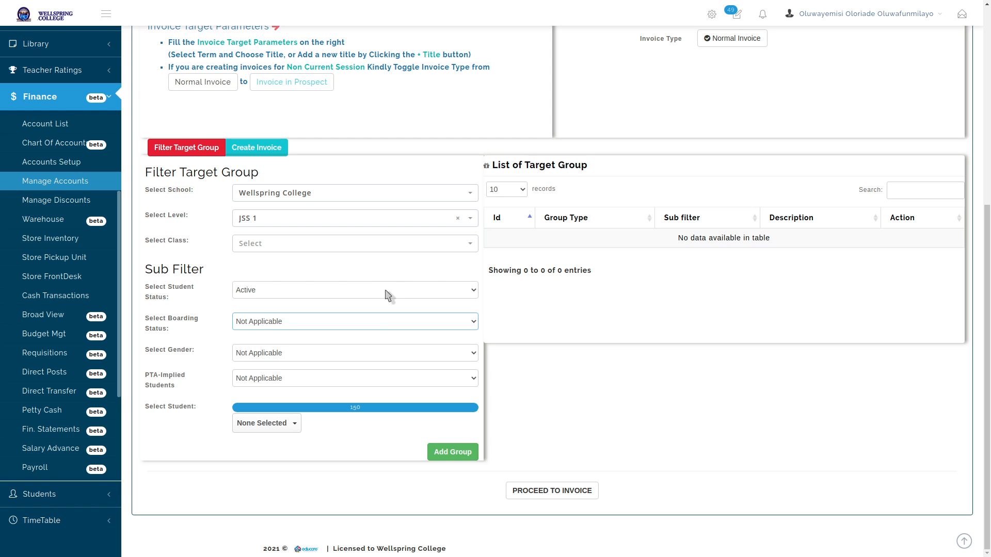
Try Male and Female gender filters, then reset gender to Not Applicable
{"action": "left_click", "coordinate": [358, 354]}
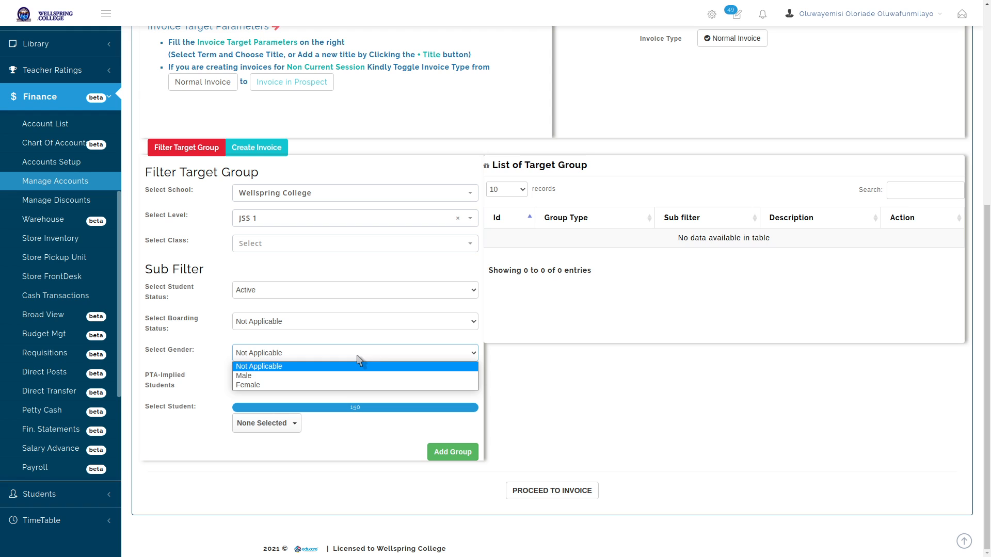
{"action": "left_click", "coordinate": [360, 375]}
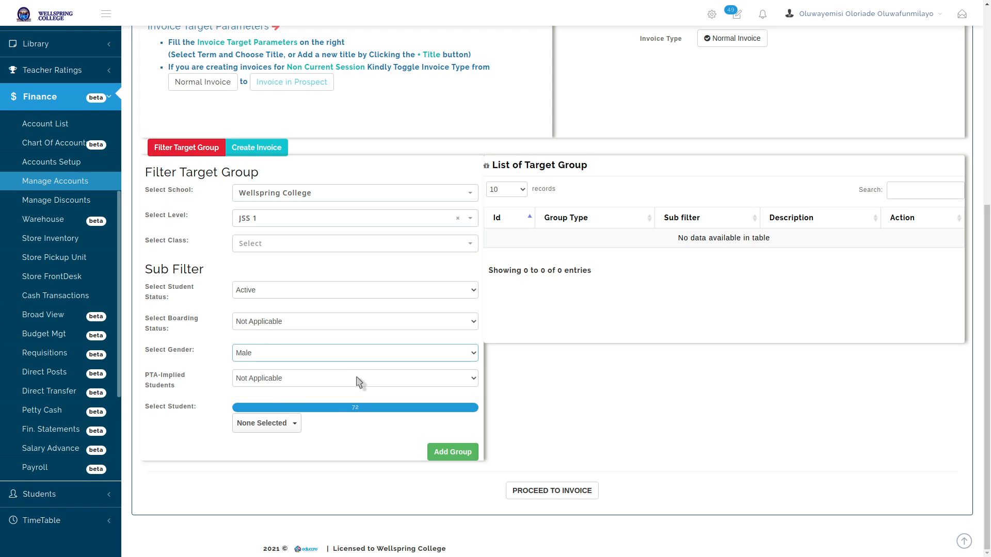
{"action": "left_click", "coordinate": [358, 350]}
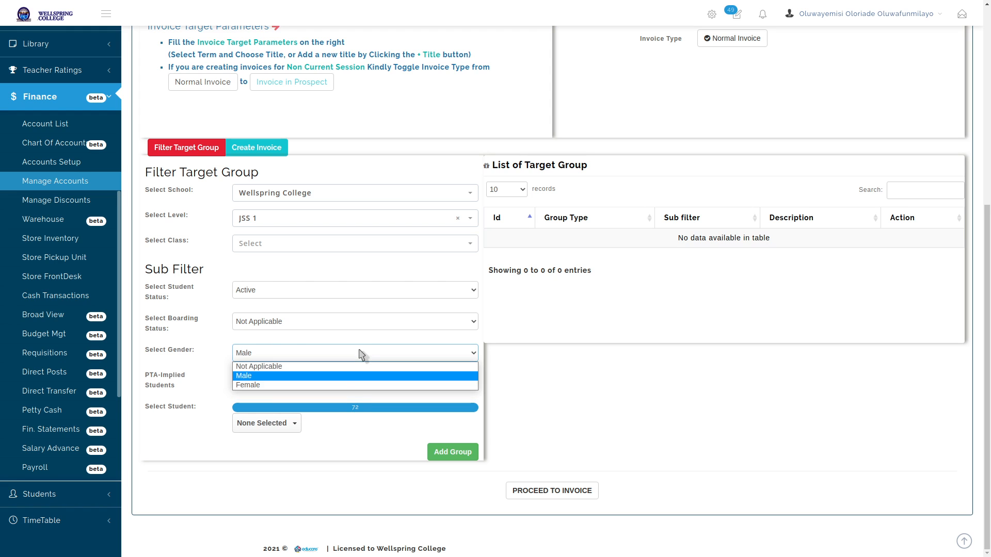
{"action": "left_click", "coordinate": [341, 384]}
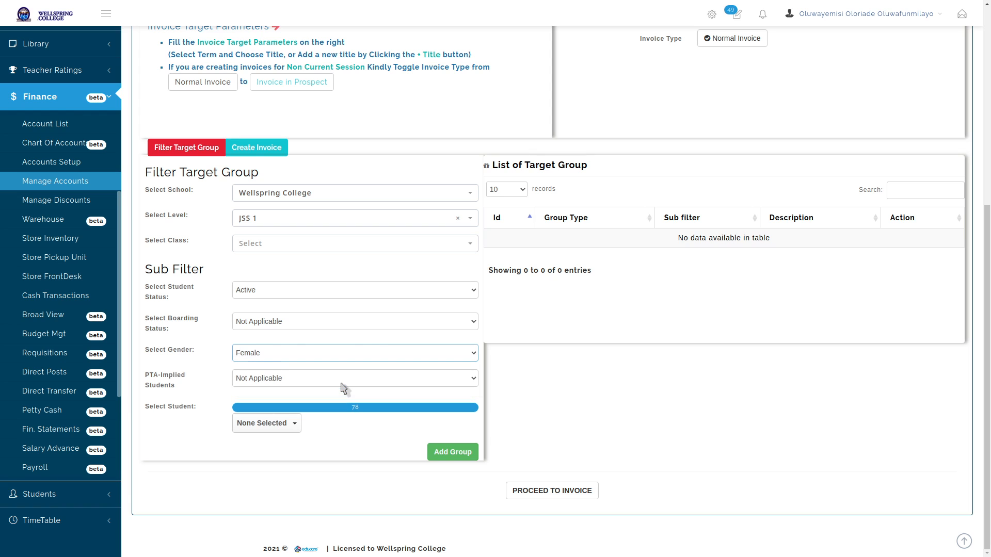
{"action": "left_click", "coordinate": [355, 356]}
{"action": "left_click", "coordinate": [356, 364]}
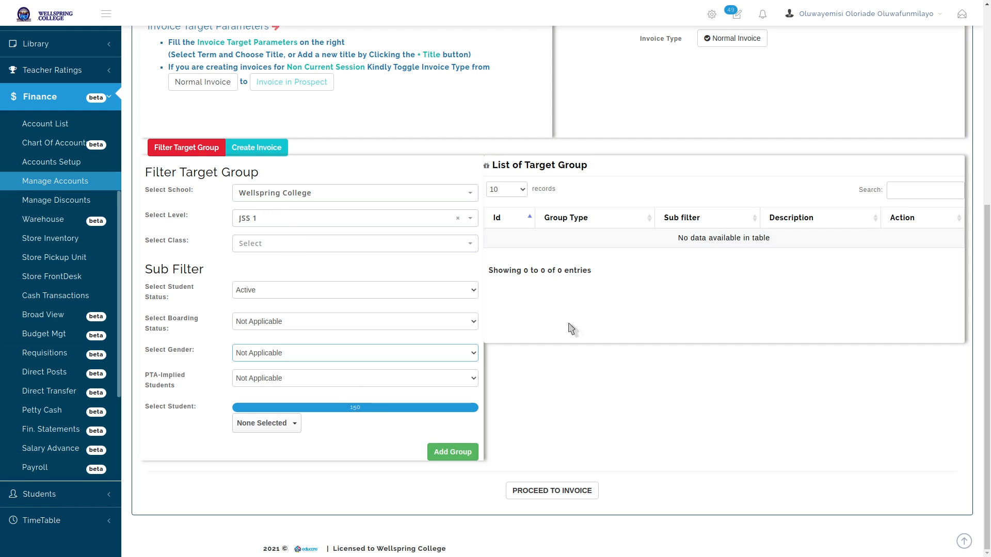
Add level JSS 1 as a target group covering 150 students
{"action": "left_click", "coordinate": [454, 456]}
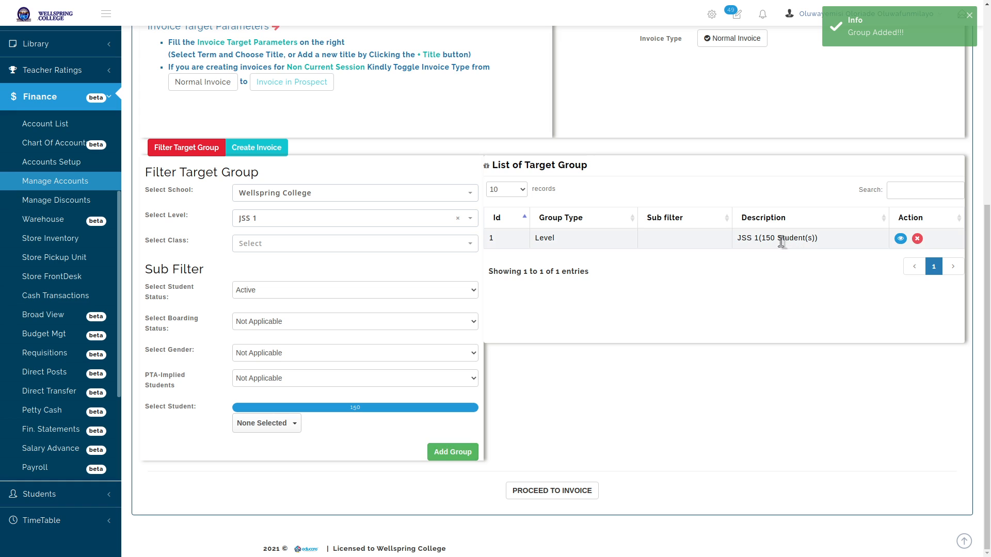
{"action": "triple_click", "coordinate": [781, 241]}
{"action": "left_click", "coordinate": [782, 255]}
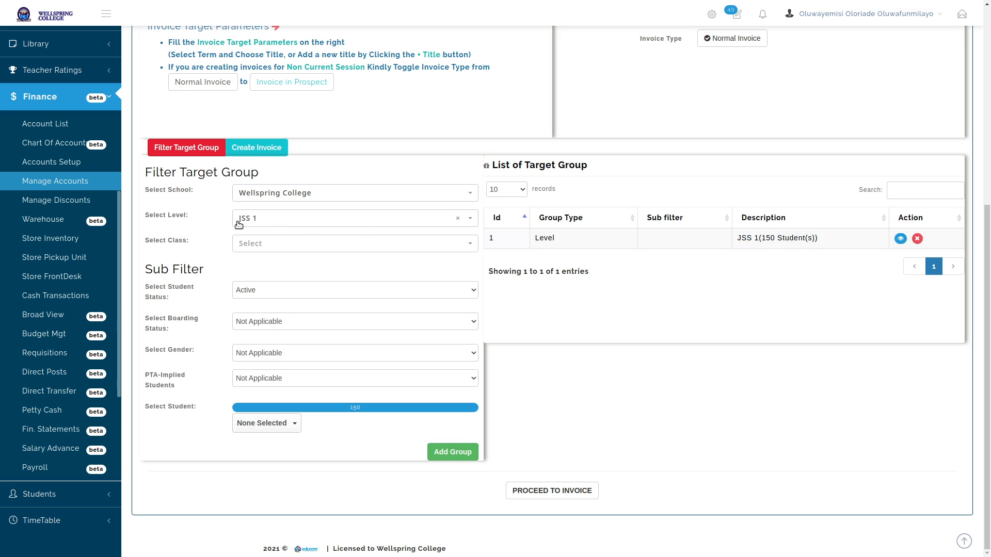
Page through the JSS 1 group's student list to the last page, then close it
{"action": "left_click", "coordinate": [901, 238]}
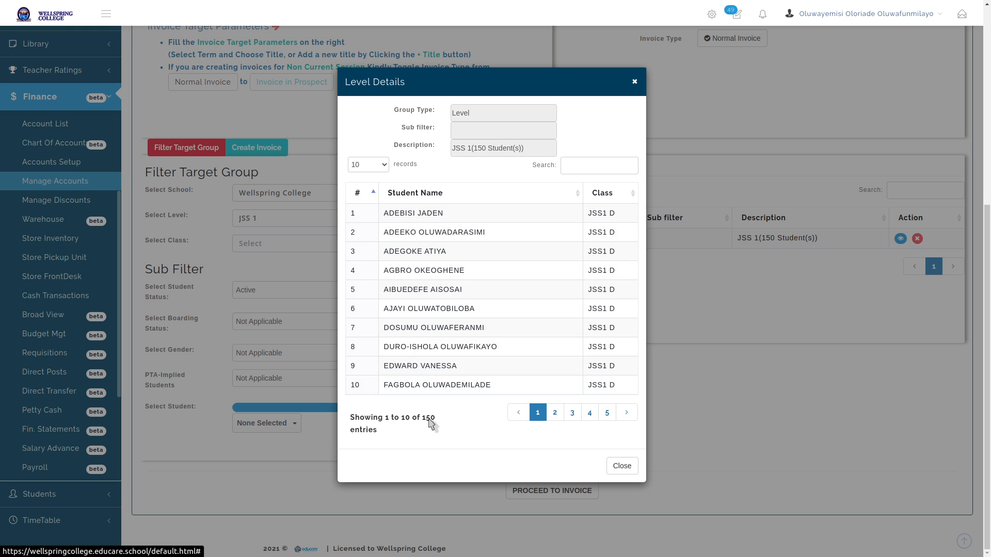
{"action": "left_click", "coordinate": [606, 413]}
{"action": "left_click", "coordinate": [607, 414]}
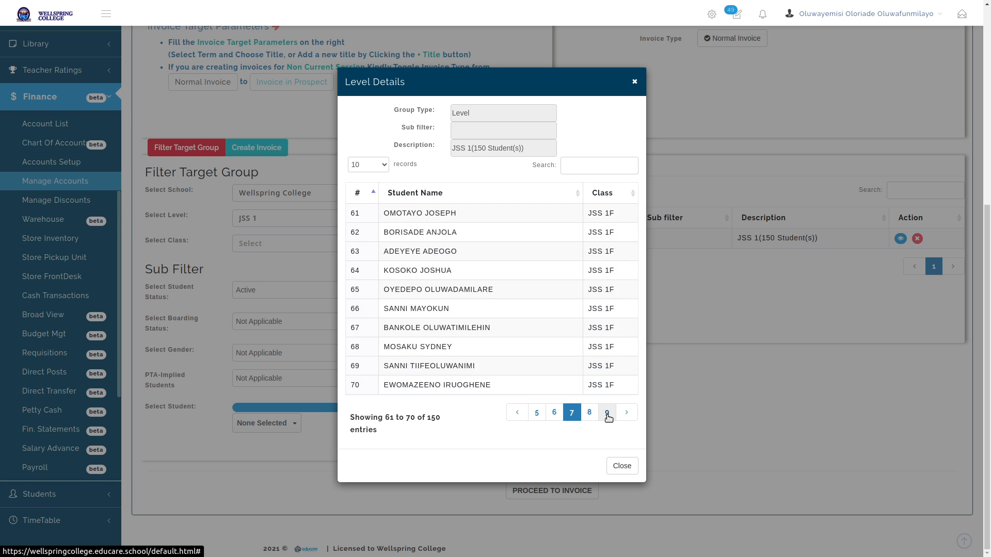
{"action": "left_click", "coordinate": [607, 413]}
{"action": "left_click", "coordinate": [607, 413]}
{"action": "left_click", "coordinate": [606, 412]}
{"action": "left_click", "coordinate": [605, 412]}
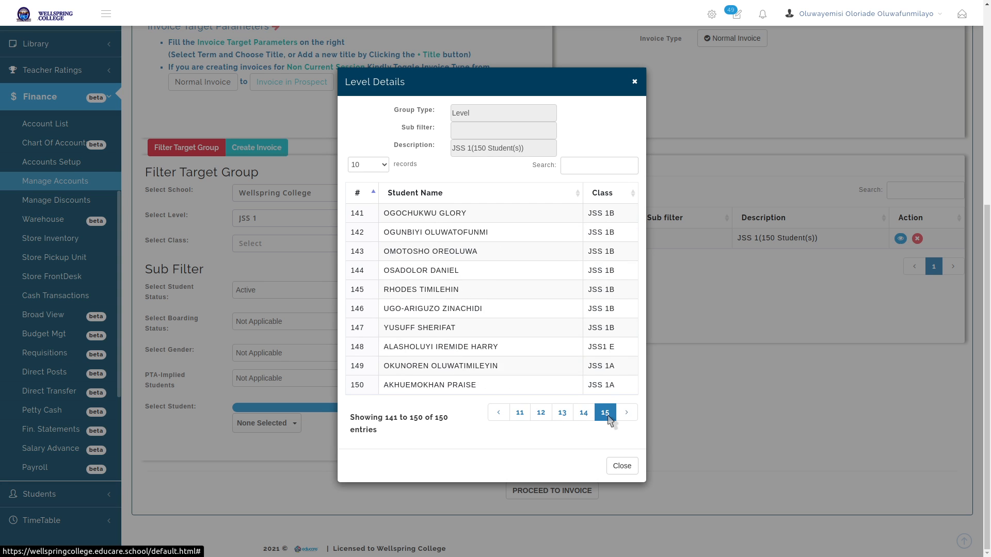
{"action": "left_click", "coordinate": [691, 401]}
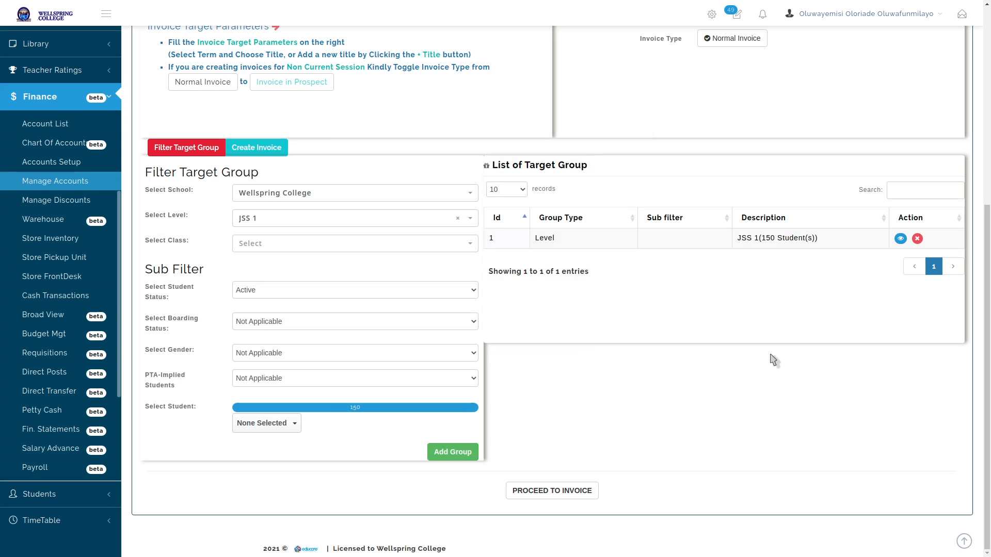
Delete the JSS 1 level group and add class JSS 1 G as a target group
{"action": "left_click", "coordinate": [916, 239]}
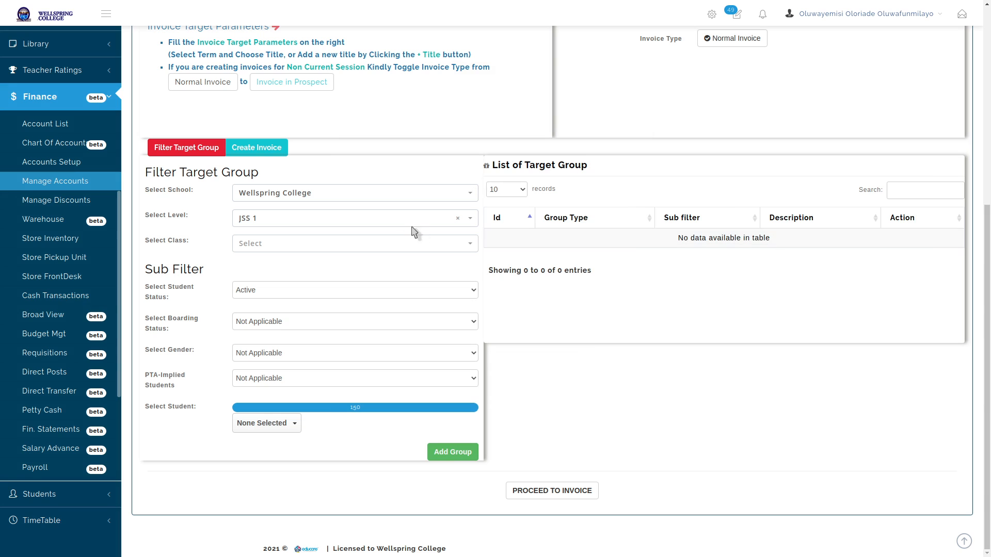
{"action": "left_click", "coordinate": [388, 244]}
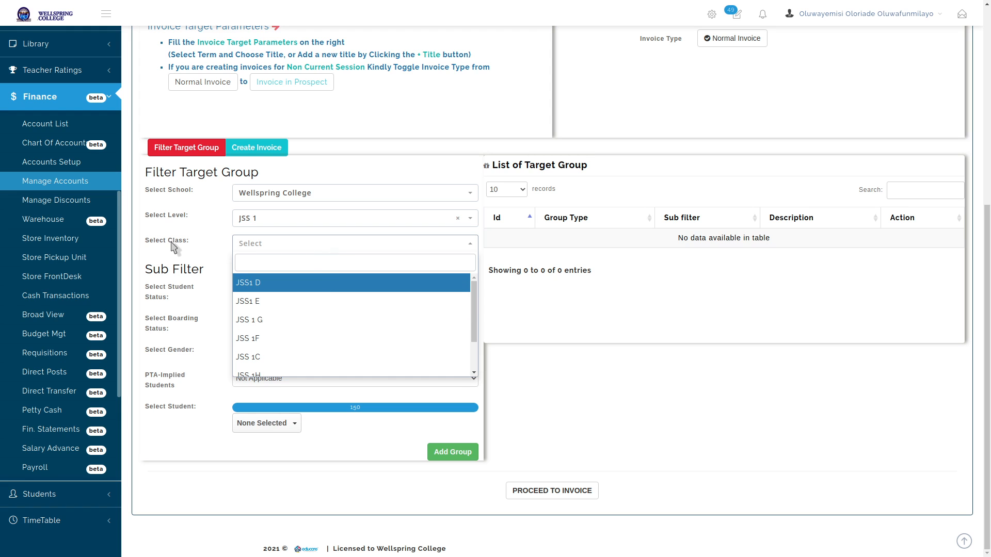
{"action": "left_click", "coordinate": [335, 329]}
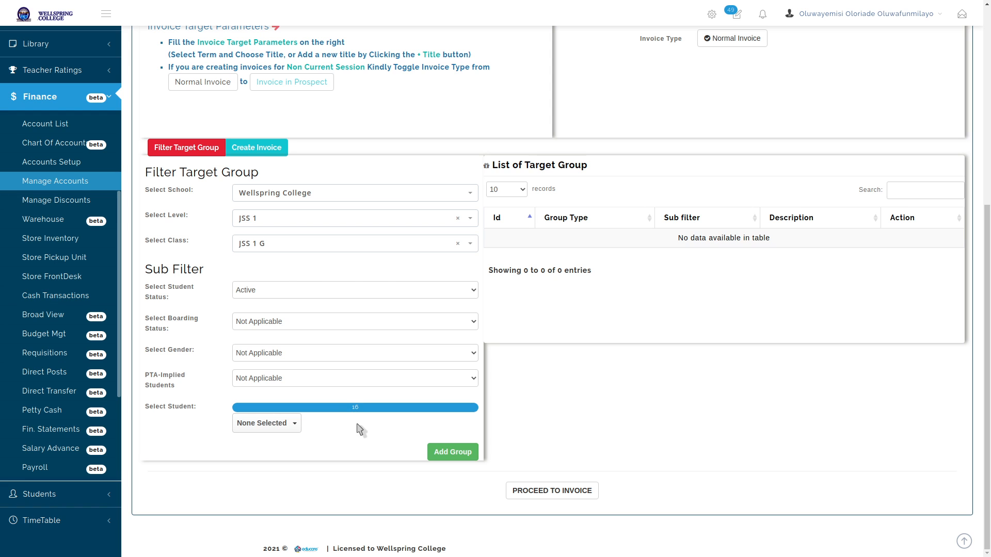
{"action": "left_click", "coordinate": [447, 452]}
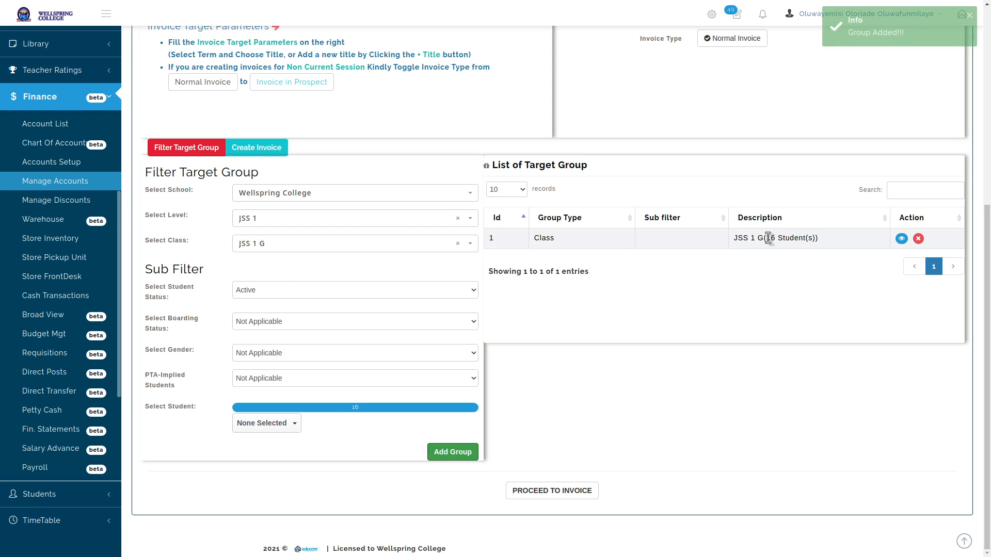
Check the 16 students listed in the JSS 1 G group
{"action": "triple_click", "coordinate": [776, 238]}
{"action": "left_click", "coordinate": [793, 264]}
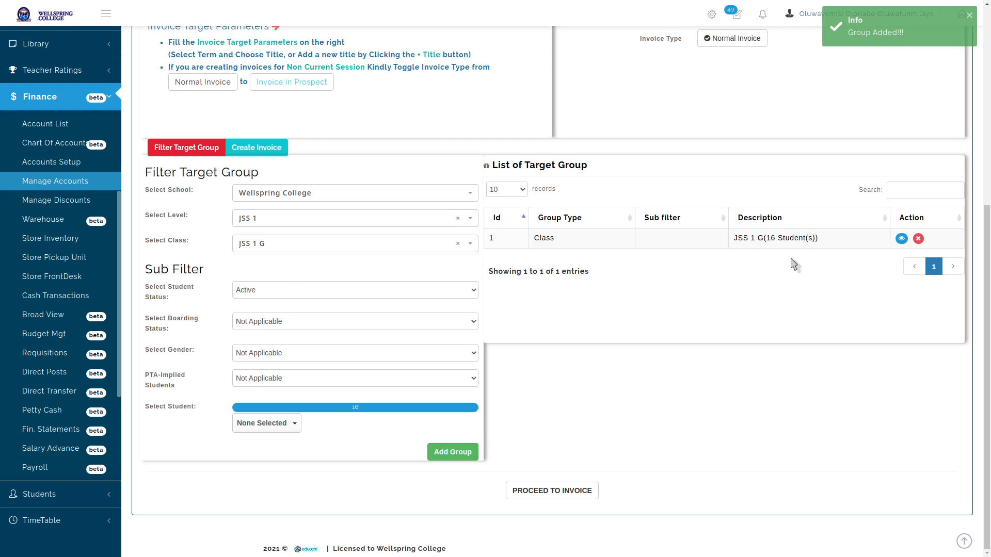
{"action": "left_click", "coordinate": [901, 238]}
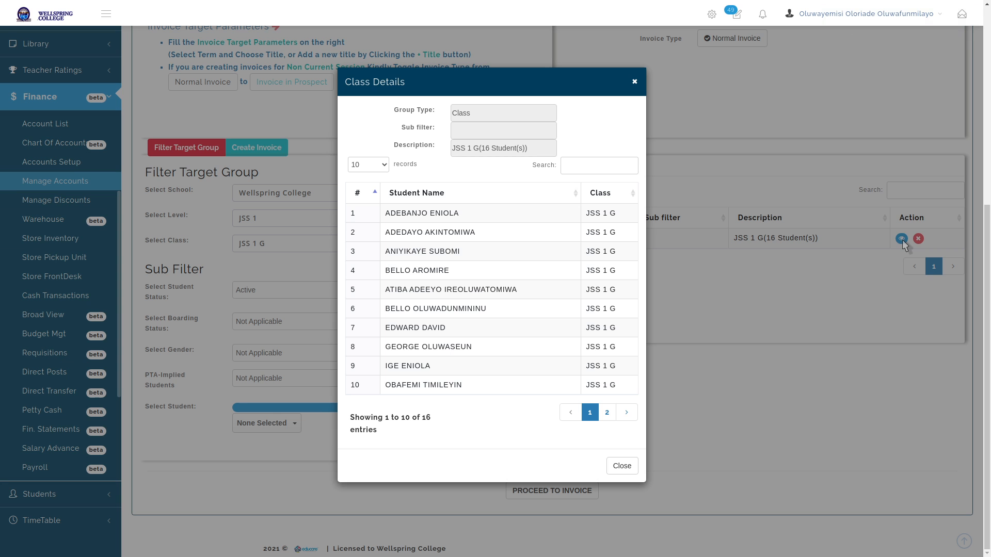
{"action": "left_click", "coordinate": [622, 466]}
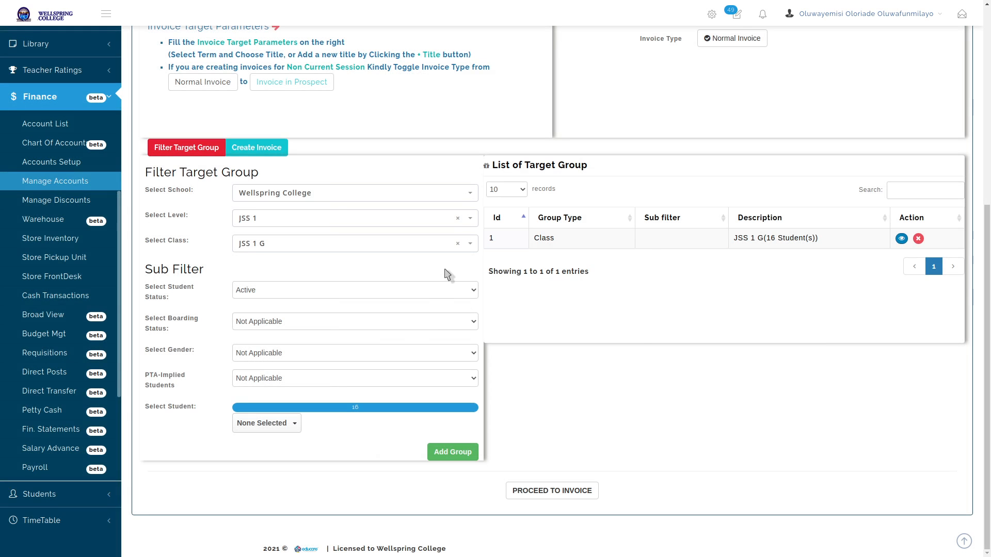
Delete the JSS 1 G group and clear the class and level filters
{"action": "left_click", "coordinate": [917, 238]}
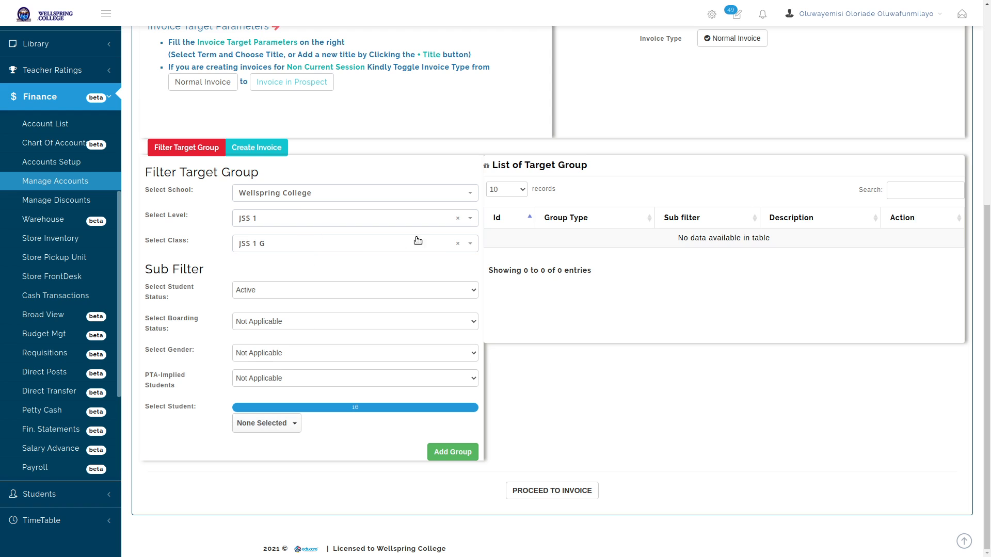
{"action": "left_click", "coordinate": [457, 244]}
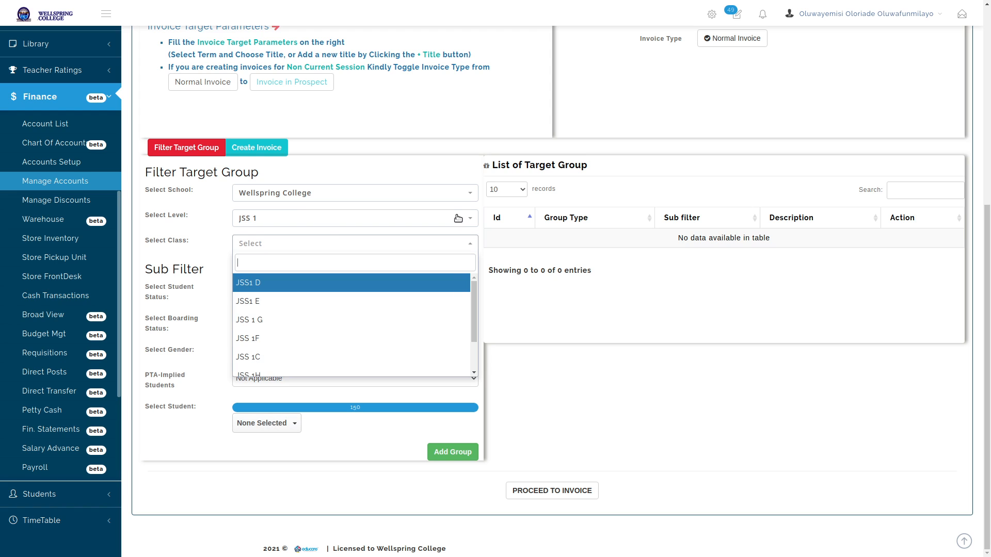
{"action": "left_click", "coordinate": [457, 220]}
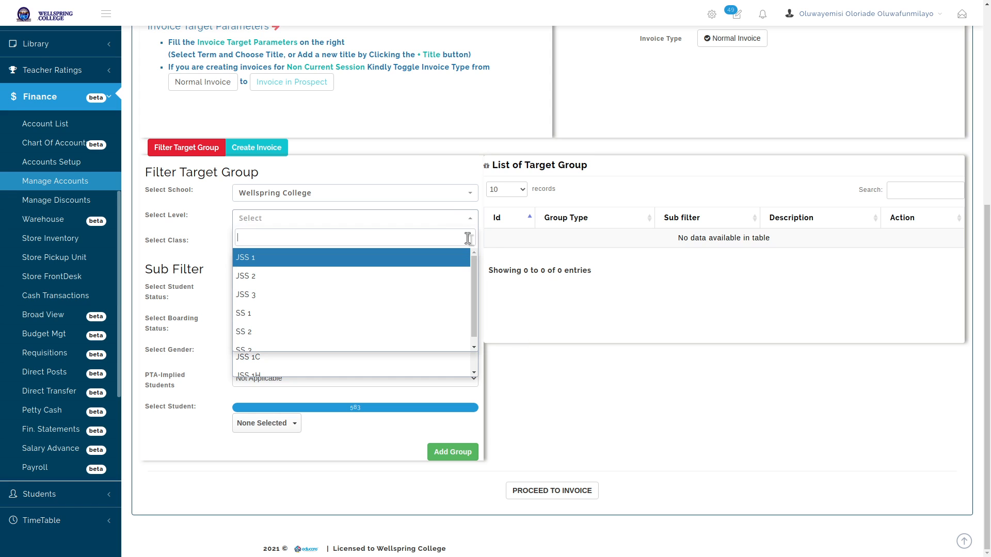
{"action": "left_click", "coordinate": [516, 285]}
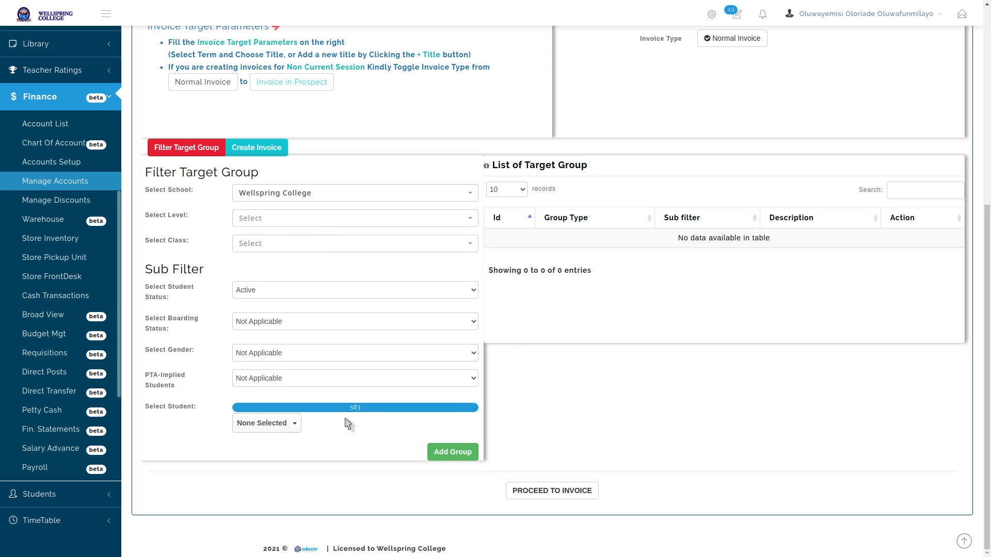
Search students for 'edwar', select both matches, and add them as a target group
{"action": "left_click", "coordinate": [268, 427]}
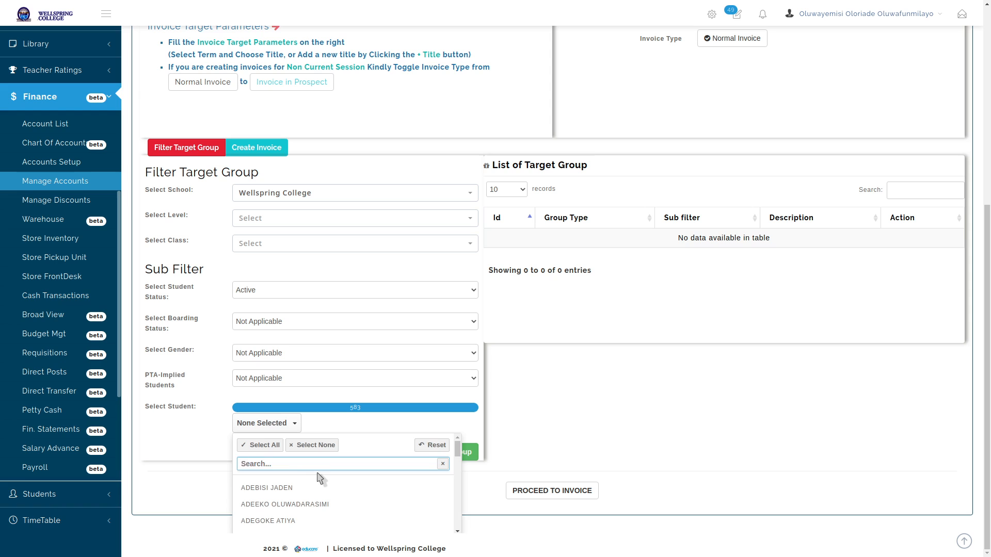
{"action": "type", "text": "ed"}
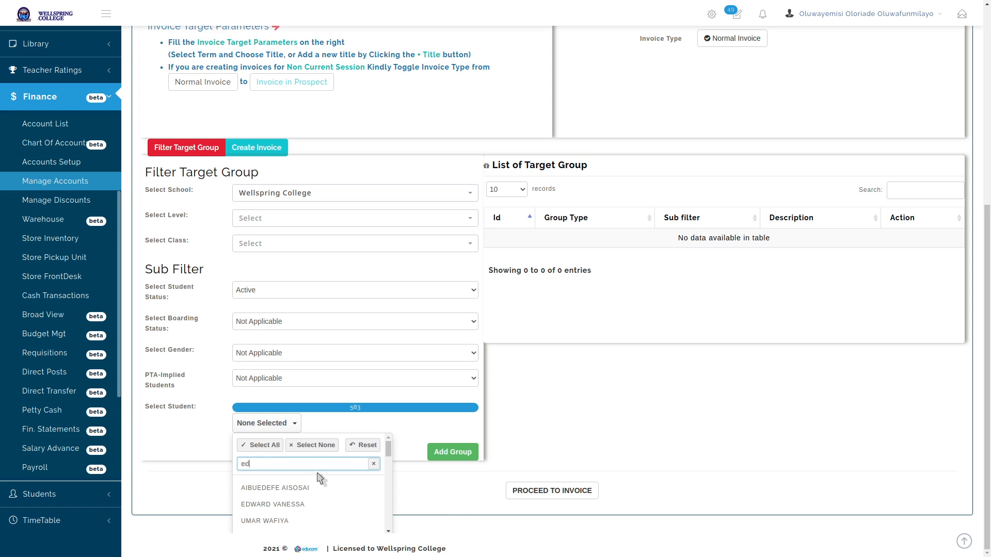
{"action": "key", "text": "BackSpace"}
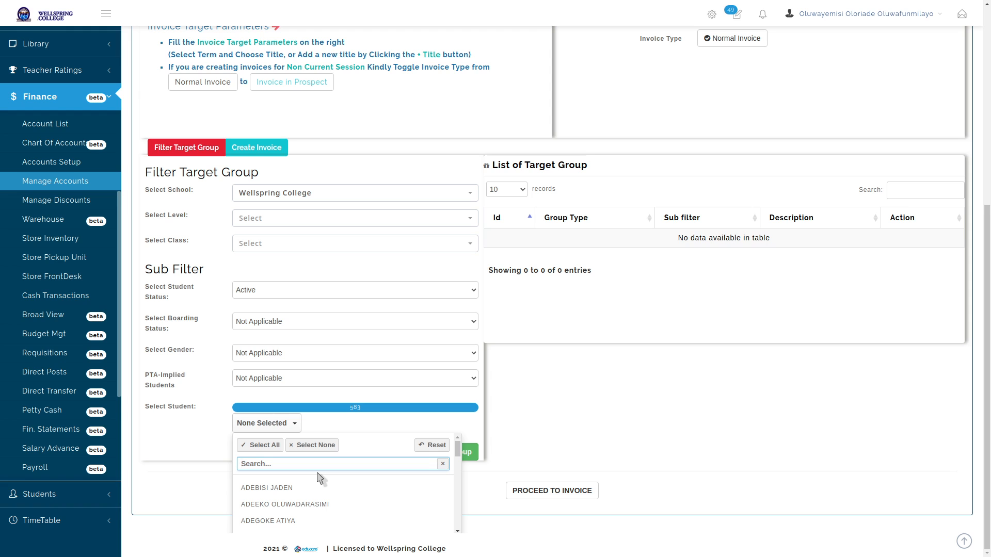
{"action": "type", "text": "dwar"}
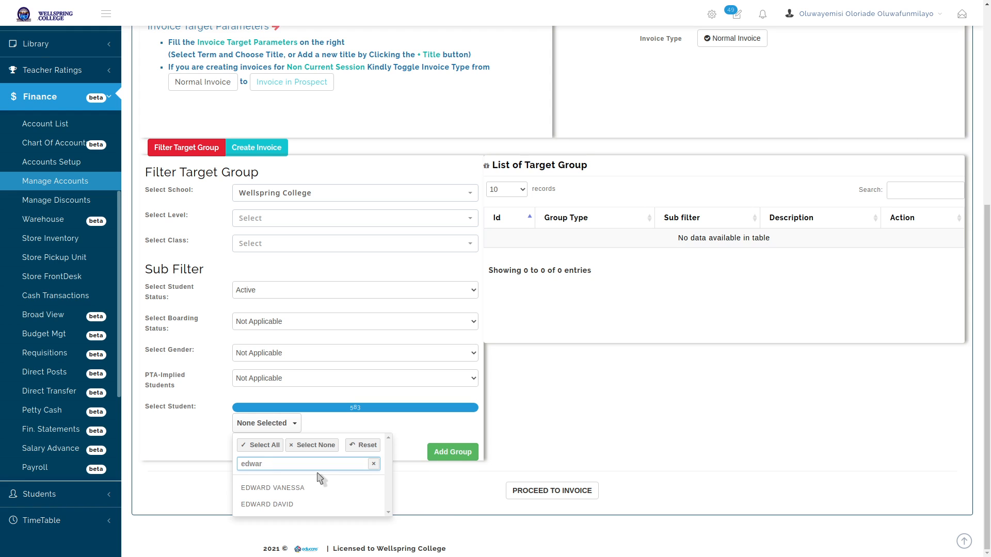
{"action": "left_click", "coordinate": [277, 505]}
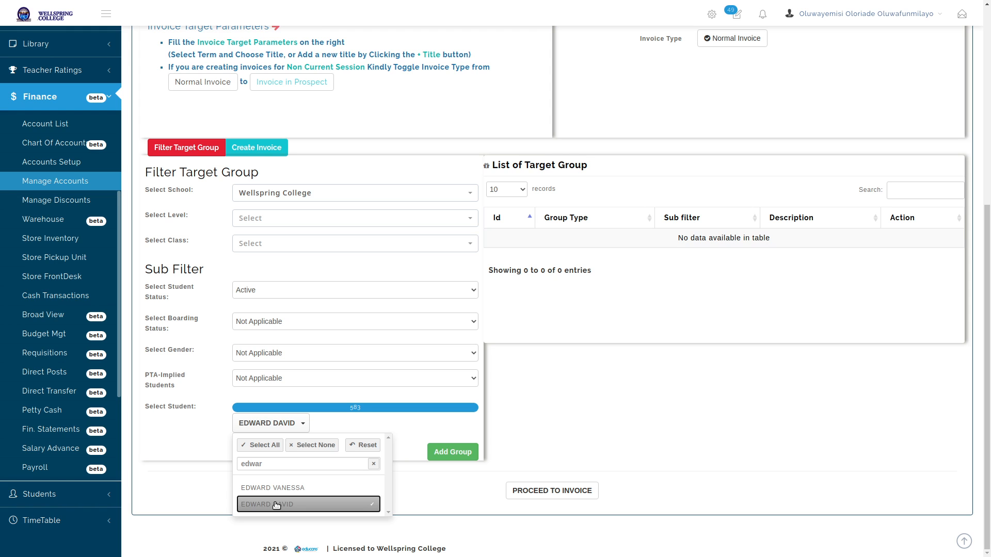
{"action": "left_click", "coordinate": [299, 490]}
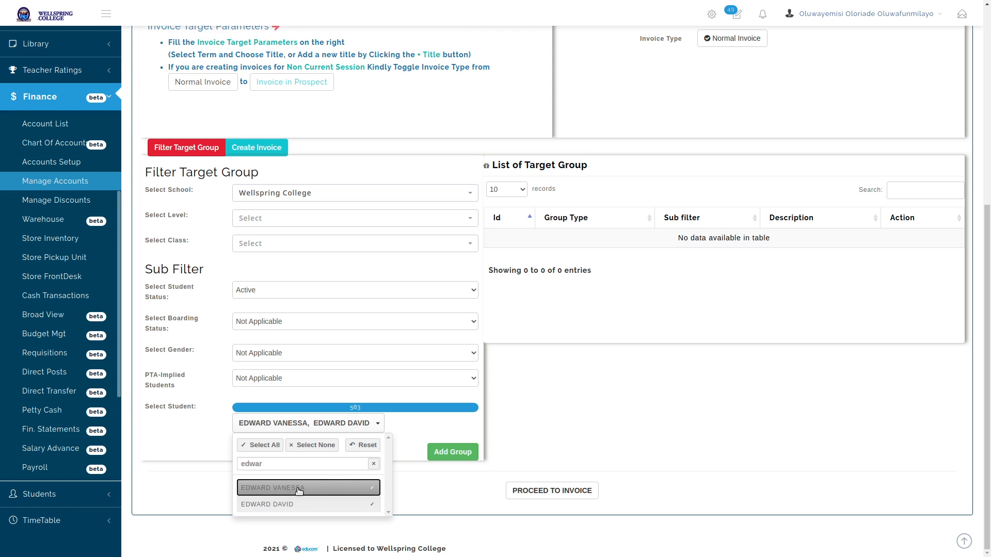
{"action": "left_click", "coordinate": [448, 452]}
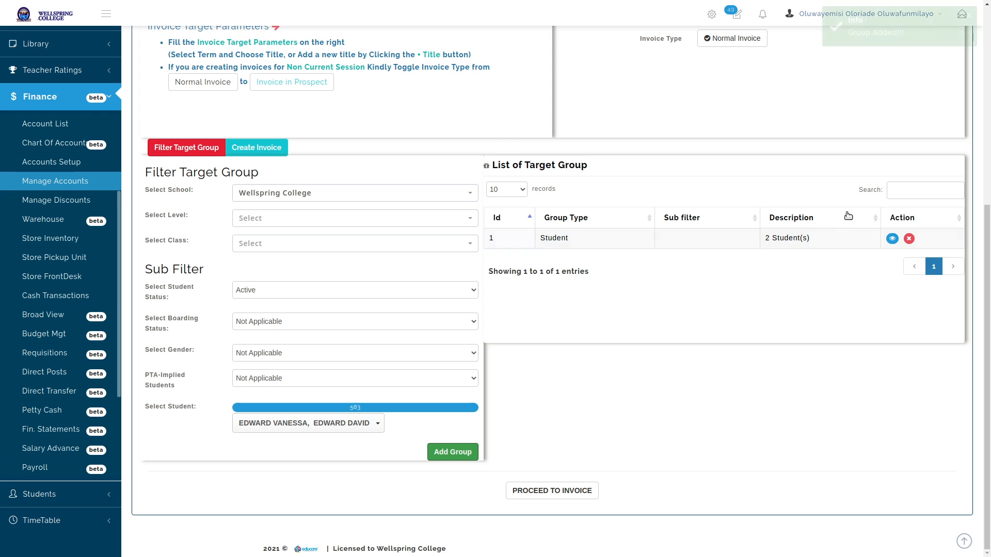
View the two students in the new Student group
{"action": "triple_click", "coordinate": [794, 238]}
{"action": "left_click", "coordinate": [794, 265]}
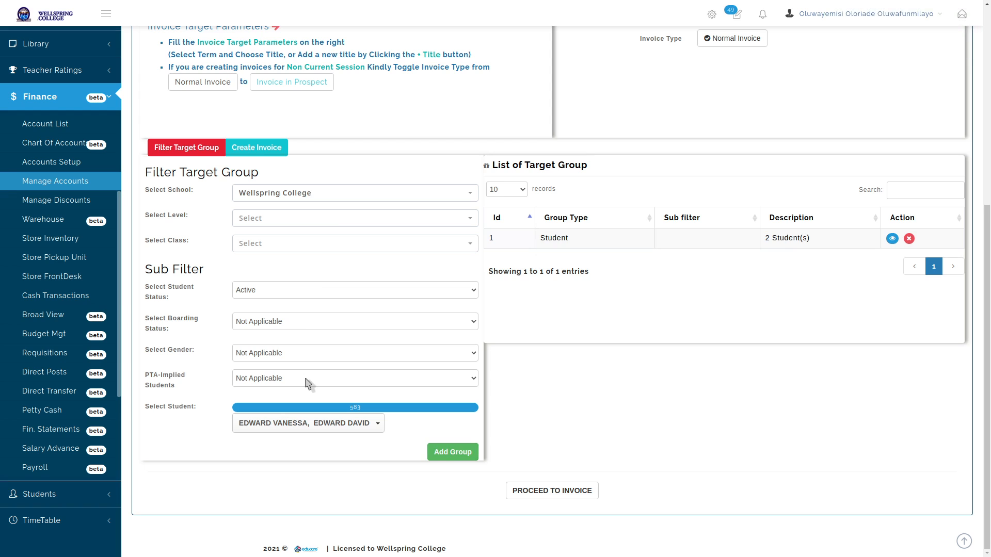
{"action": "left_click", "coordinate": [892, 238]}
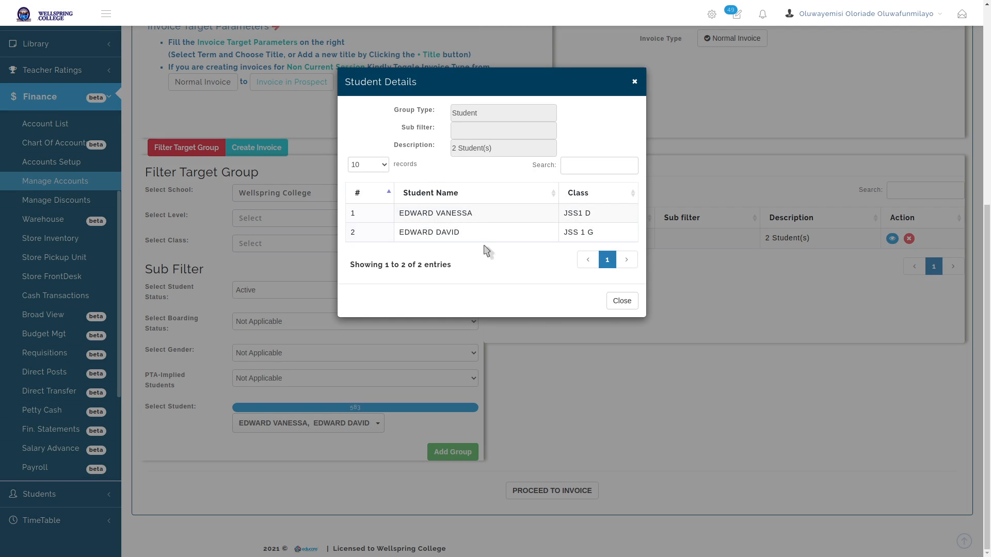
{"action": "left_click", "coordinate": [621, 300]}
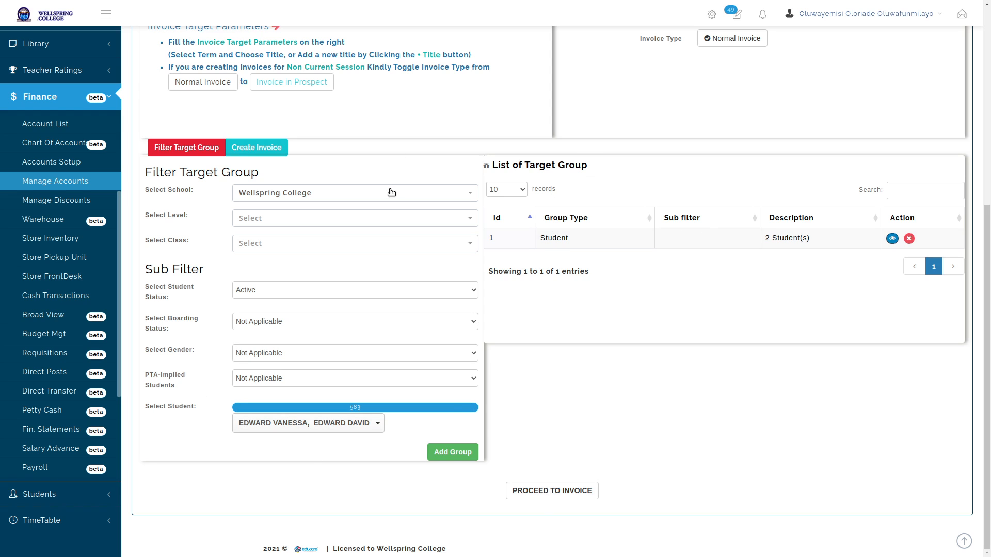
Zoom in and scroll the page to review the two-student group and its sub-filters
{"action": "scroll", "coordinate": [606, 324], "scroll_direction": "up", "scroll_amount": 2}
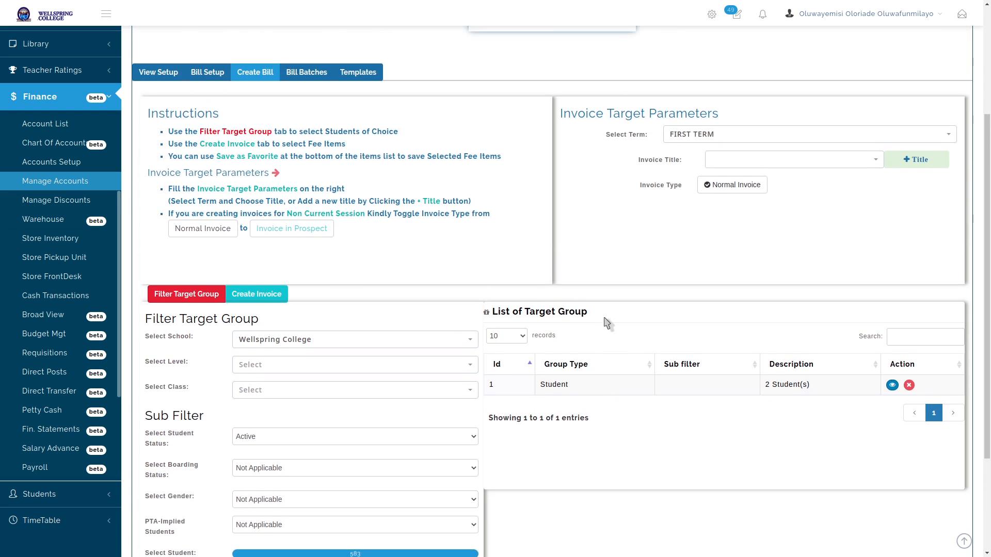
{"action": "scroll", "coordinate": [606, 323], "scroll_direction": "down", "scroll_amount": 2}
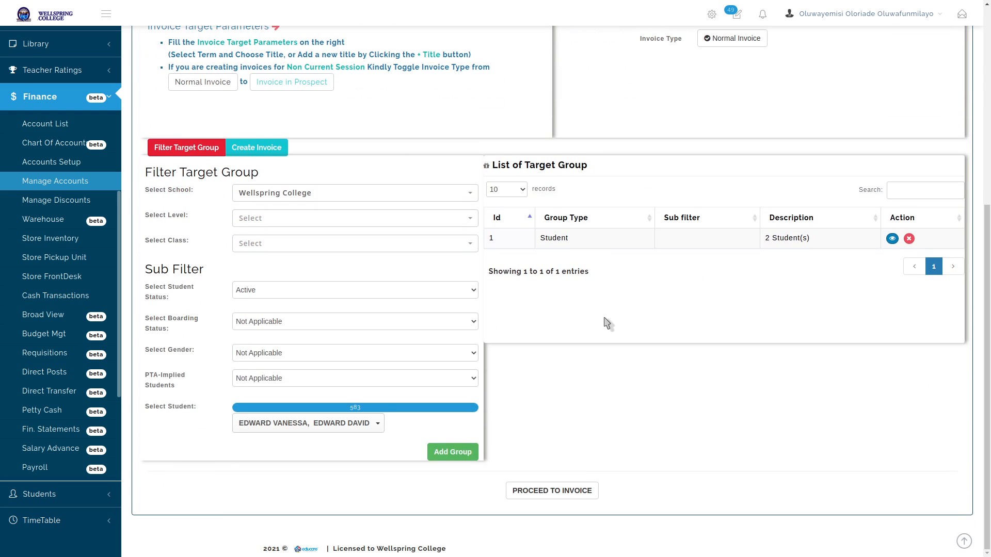
{"action": "key", "text": "ctrl+plus"}
{"action": "key", "text": "ctrl+plus"}
{"action": "key", "text": "ctrl+plus"}
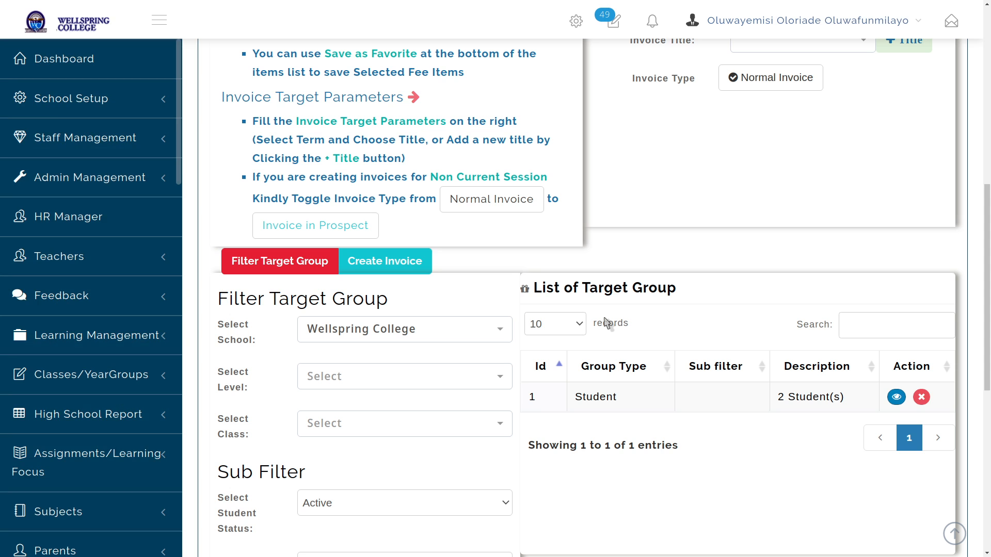
{"action": "scroll", "coordinate": [606, 324], "scroll_direction": "down", "scroll_amount": 5}
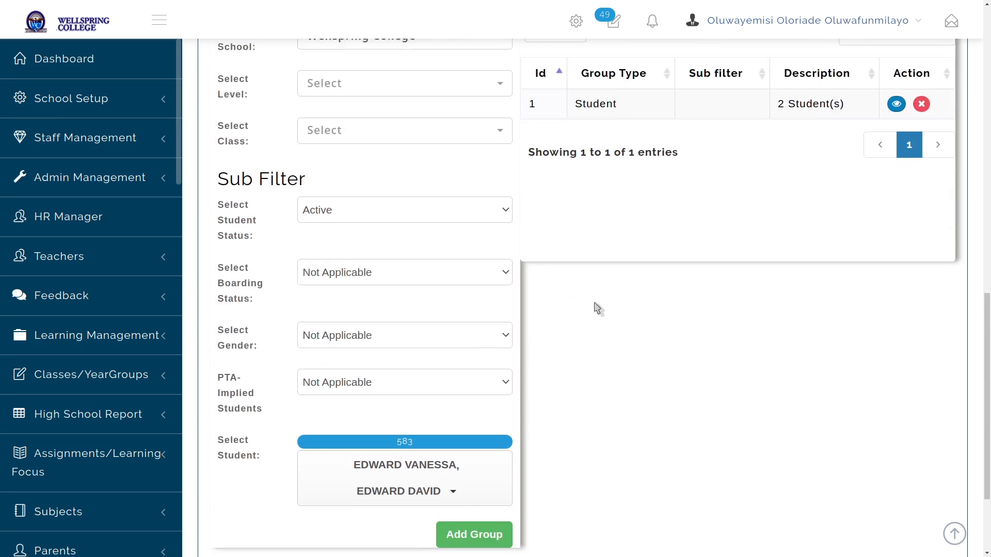
{"action": "scroll", "coordinate": [366, 124], "scroll_direction": "up", "scroll_amount": 3}
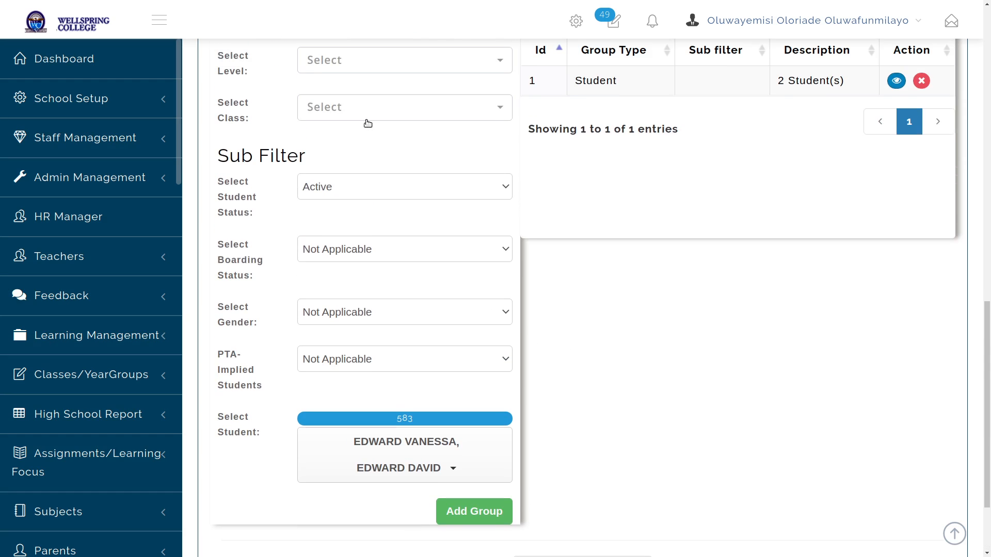
{"action": "scroll", "coordinate": [366, 110], "scroll_direction": "down", "scroll_amount": 3}
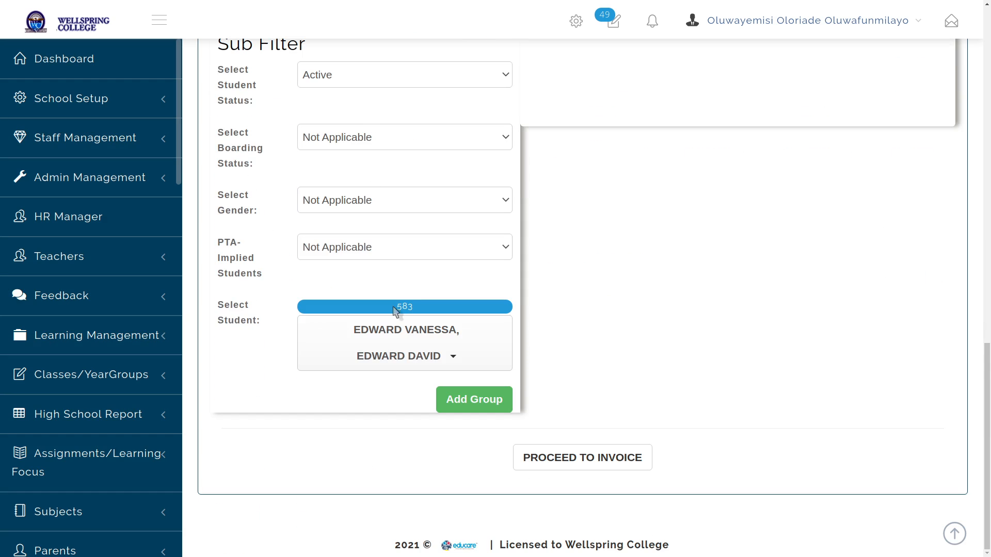
Proceed to invoicing and set the term to SECOND TERM
{"action": "left_click", "coordinate": [589, 463]}
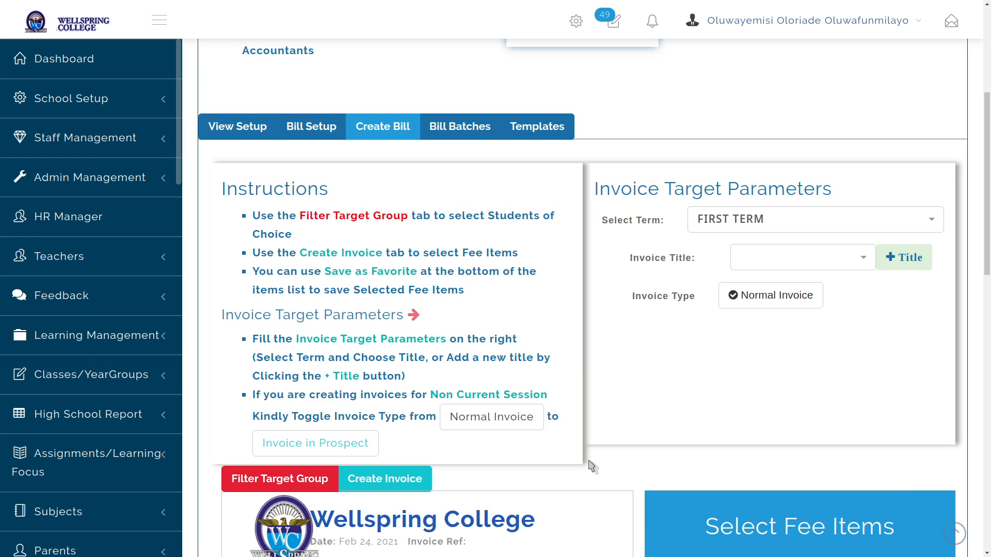
{"action": "scroll", "coordinate": [652, 402], "scroll_direction": "down", "scroll_amount": 1}
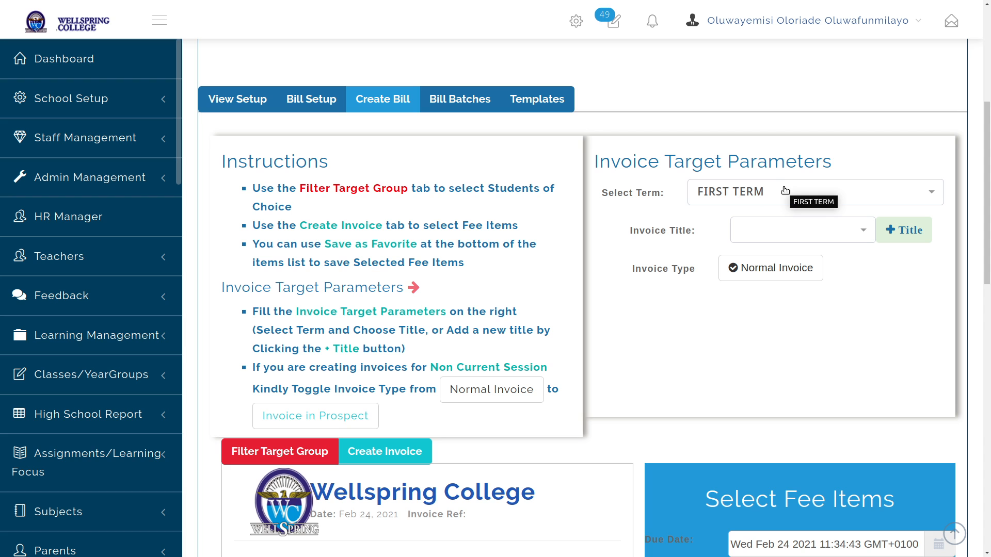
{"action": "key", "text": "ctrl+minus"}
{"action": "key", "text": "ctrl+minus"}
{"action": "key", "text": "ctrl+minus"}
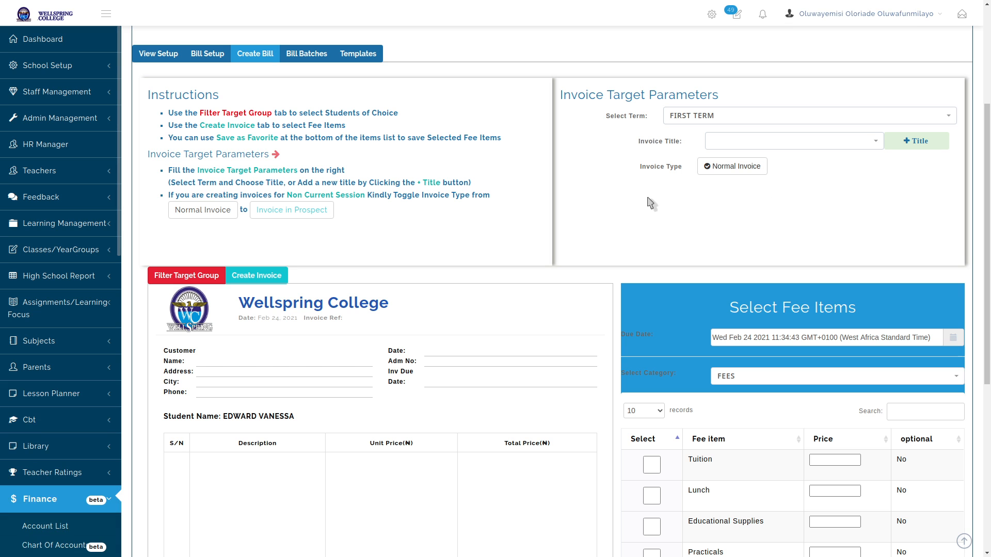
{"action": "left_click", "coordinate": [707, 116]}
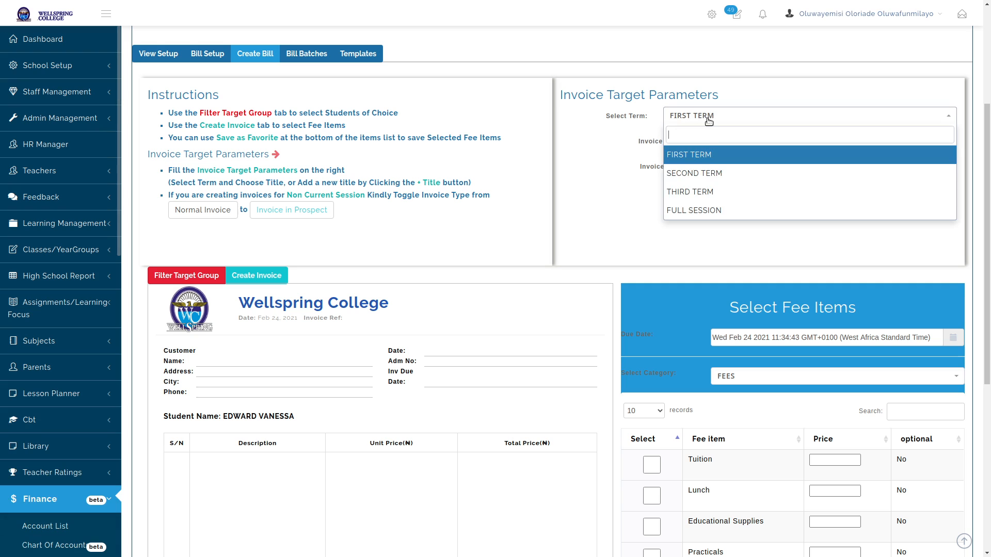
{"action": "left_click", "coordinate": [704, 174]}
Choose SECOND TERM BILL as the invoice title, then start a new title entry
{"action": "left_click", "coordinate": [779, 142]}
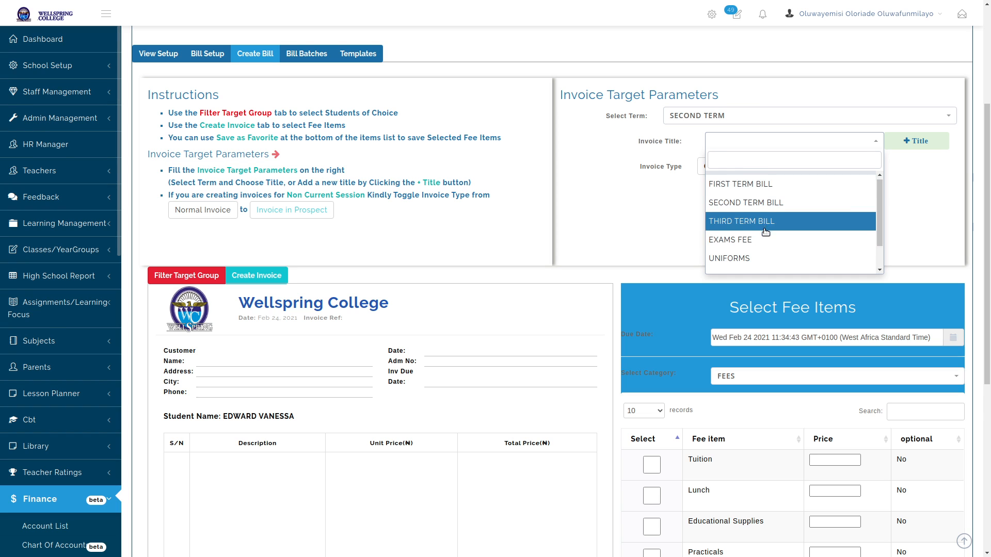
{"action": "scroll", "coordinate": [810, 237], "scroll_direction": "down", "scroll_amount": 1}
{"action": "scroll", "coordinate": [764, 209], "scroll_direction": "up", "scroll_amount": 2}
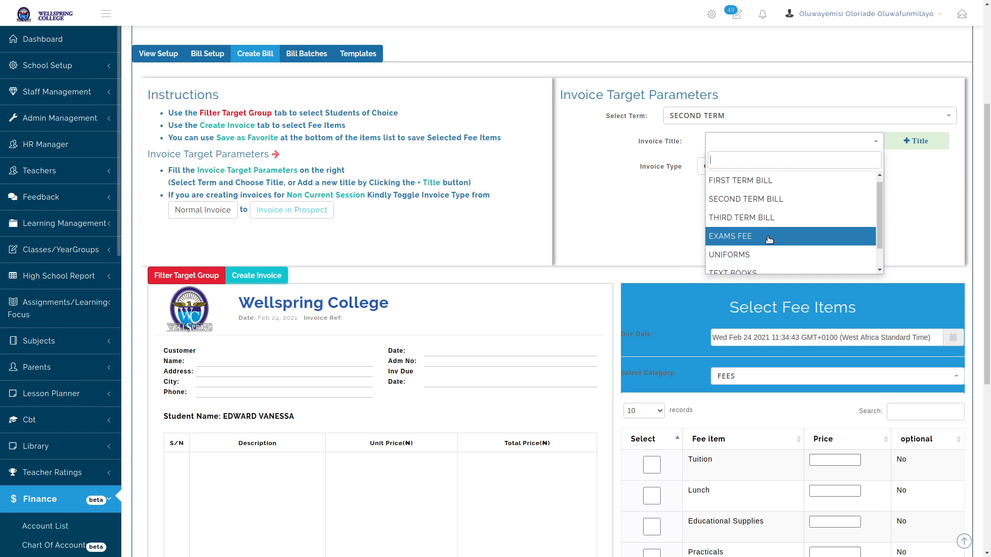
{"action": "left_click", "coordinate": [773, 208]}
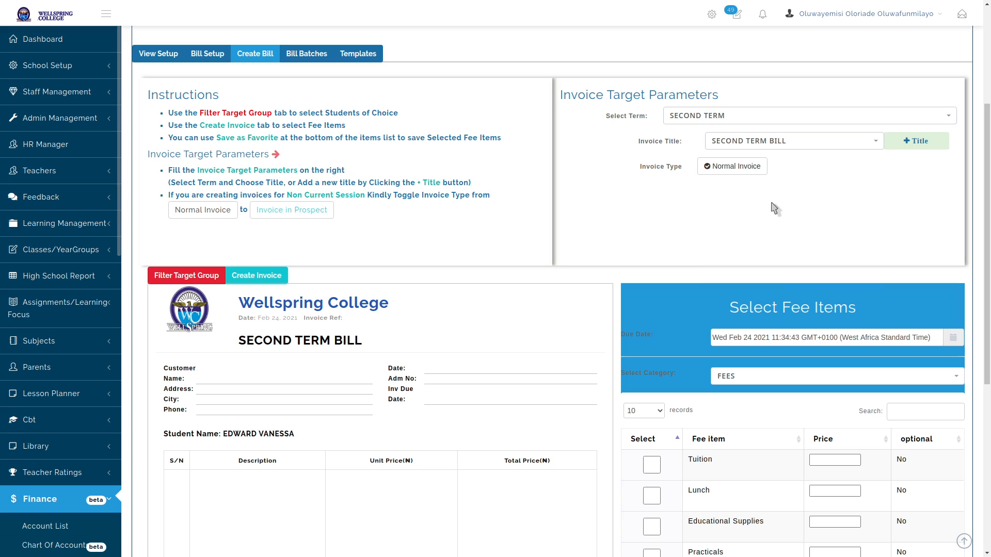
{"action": "left_click", "coordinate": [921, 142]}
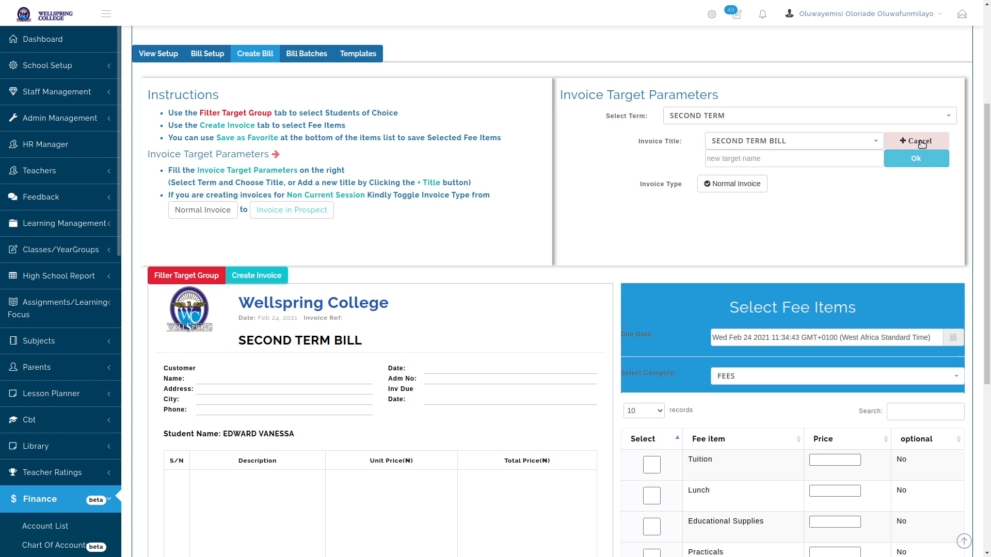
{"action": "left_click", "coordinate": [916, 146]}
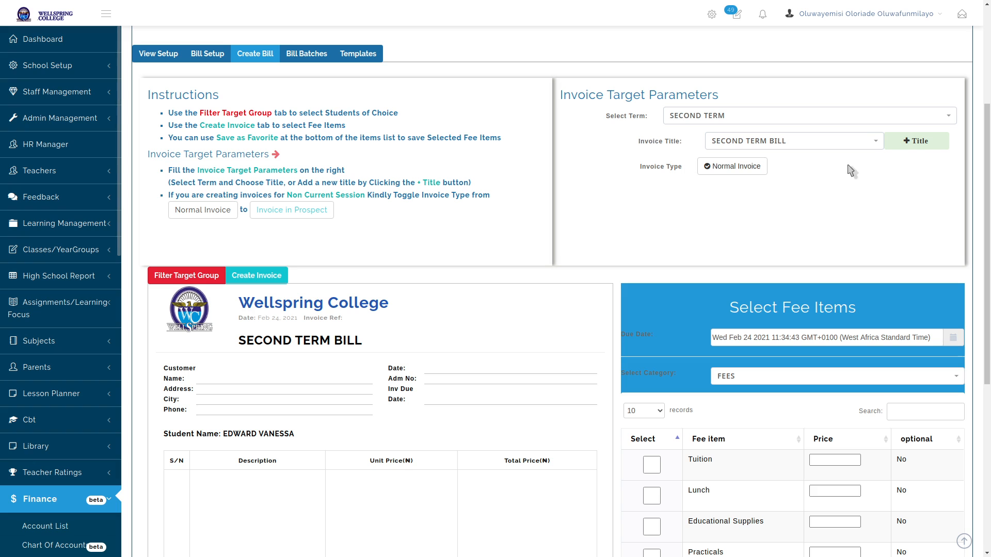
{"action": "left_click", "coordinate": [898, 148]}
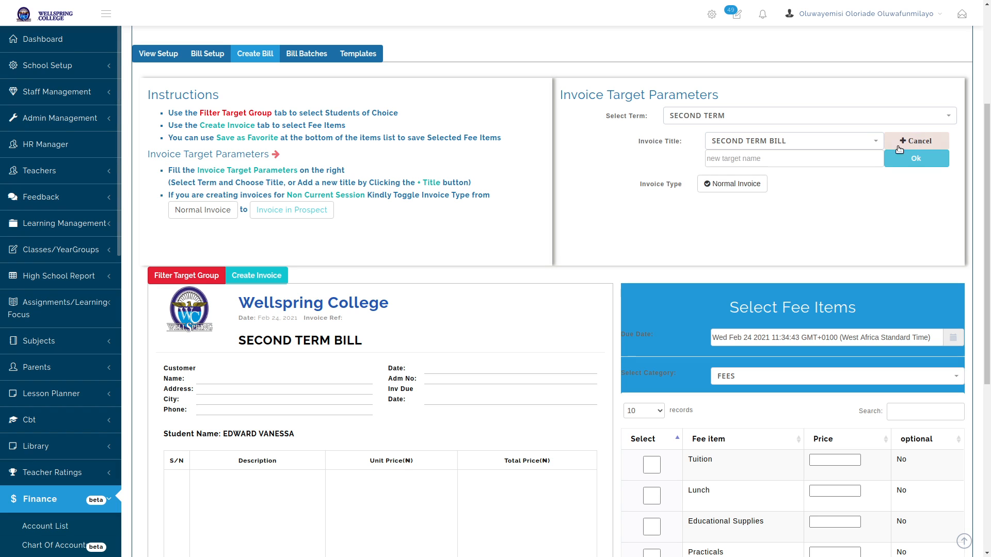
Create the new invoice title SECOND TERM BILL JSS 1
{"action": "left_click", "coordinate": [789, 166]}
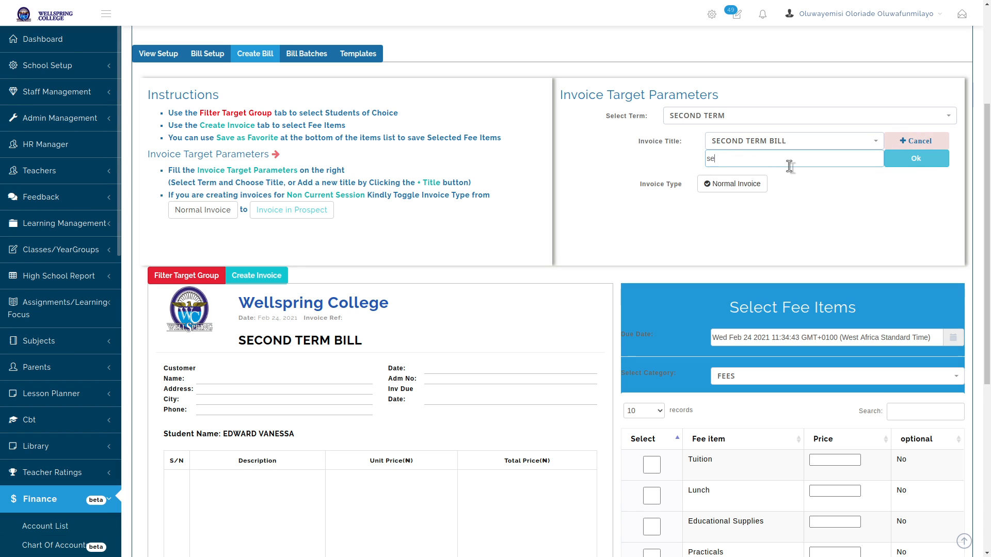
{"action": "type", "text": "SC"}
{"action": "type", "text": "COND TERM"}
{"action": "type", "text": " BILL JSS"}
{"action": "type", "text": " 1"}
{"action": "left_click", "coordinate": [928, 167]}
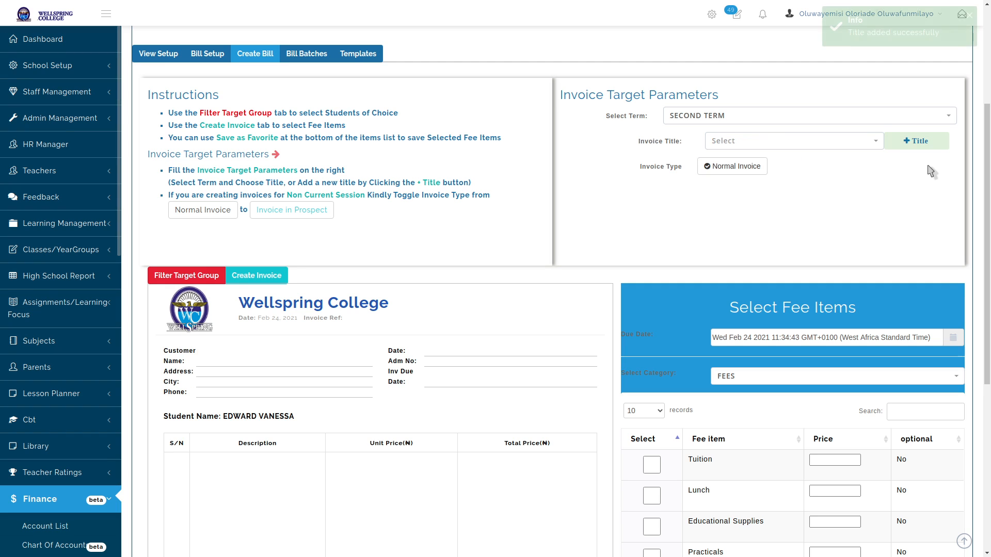
Apply SECOND TERM BILL JSS 1 as the invoice title and check the heading
{"action": "left_click", "coordinate": [847, 146]}
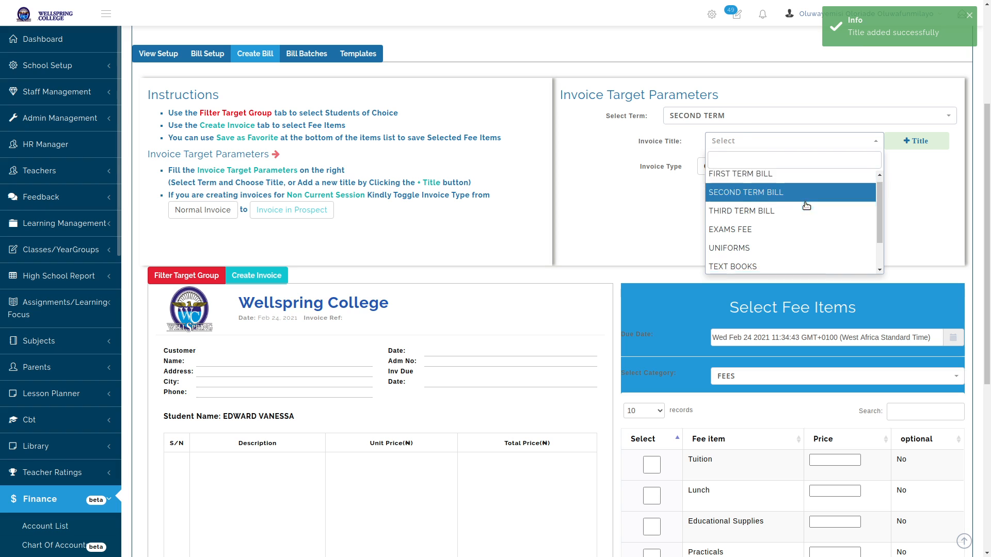
{"action": "scroll", "coordinate": [691, 227], "scroll_direction": "down", "scroll_amount": 2}
{"action": "left_click", "coordinate": [733, 261]}
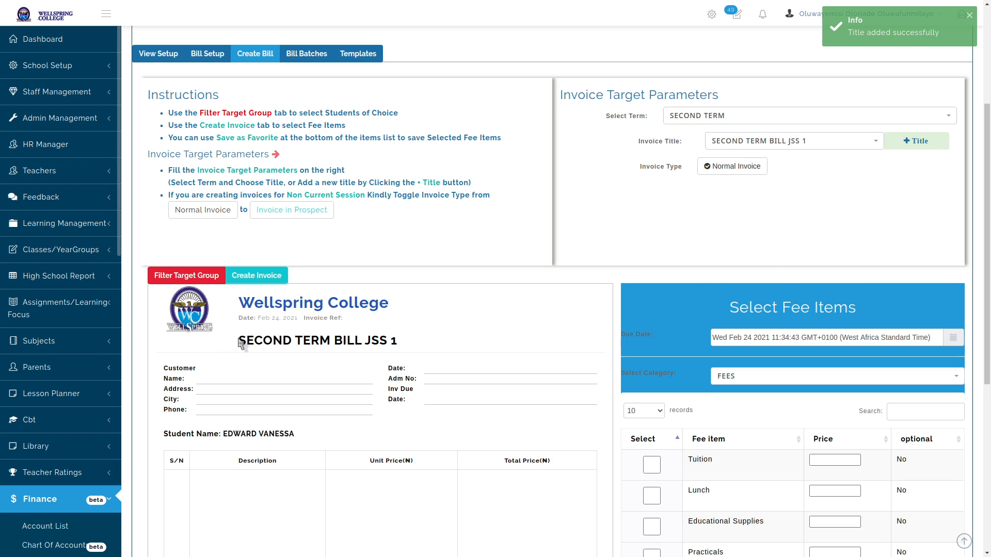
{"action": "left_click_drag", "start_coordinate": [238, 340], "coordinate": [414, 337]}
{"action": "left_click", "coordinate": [417, 341]}
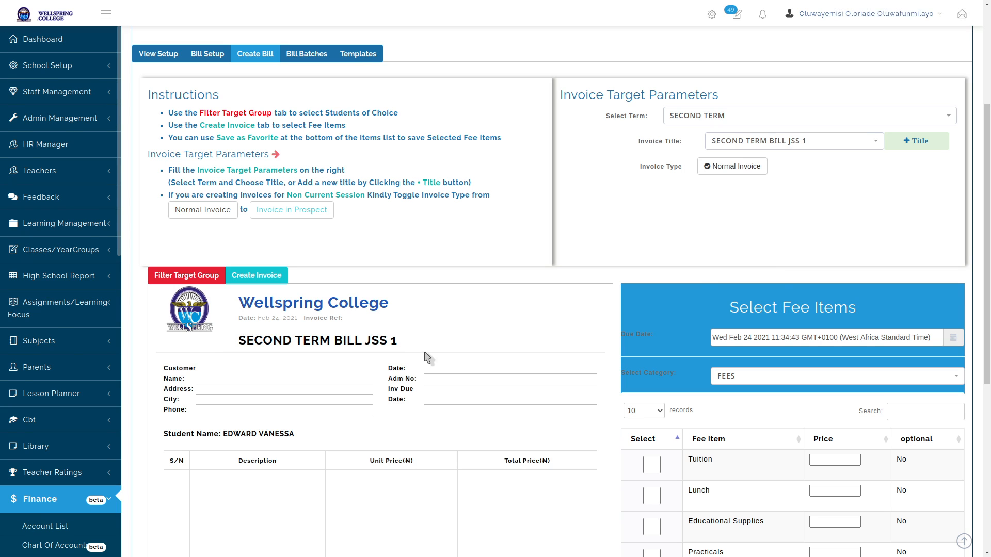
{"action": "scroll", "coordinate": [784, 202], "scroll_direction": "down", "scroll_amount": 1}
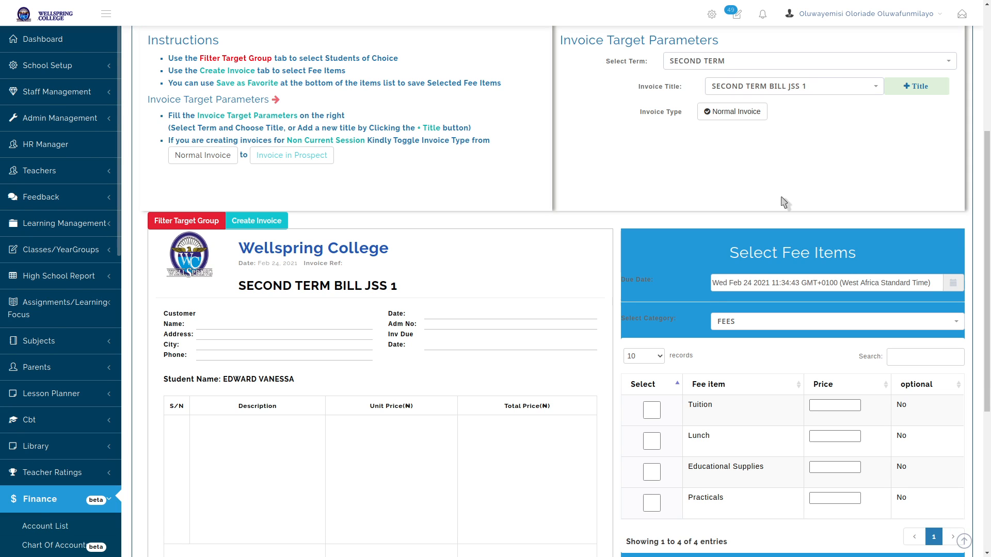
{"action": "left_click", "coordinate": [733, 113]}
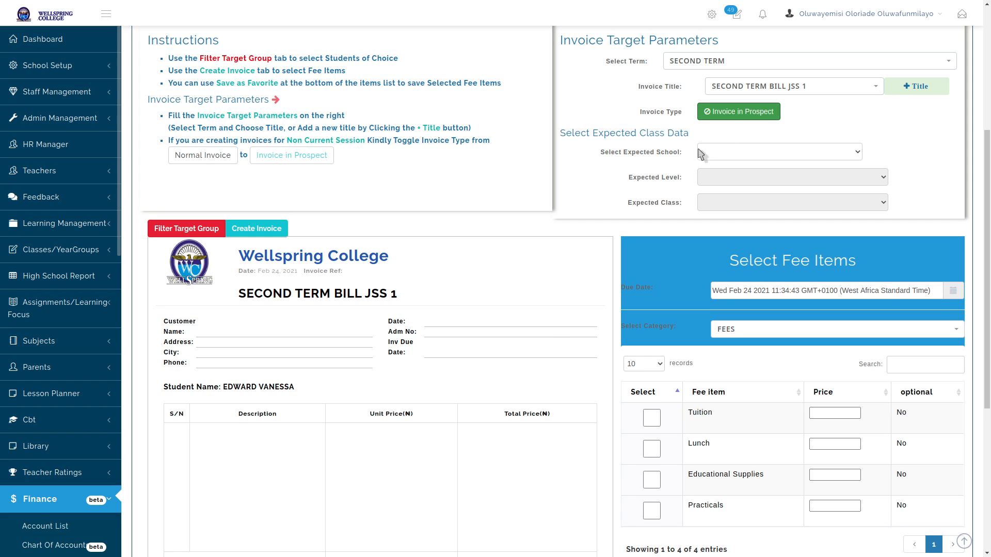
{"action": "left_click", "coordinate": [740, 113]}
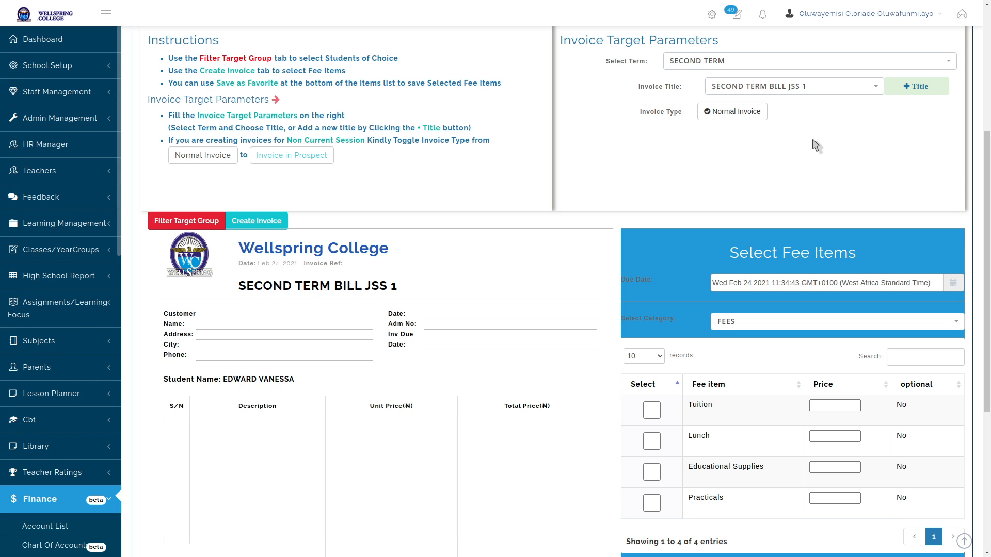
{"action": "scroll", "coordinate": [686, 171], "scroll_direction": "down", "scroll_amount": 3}
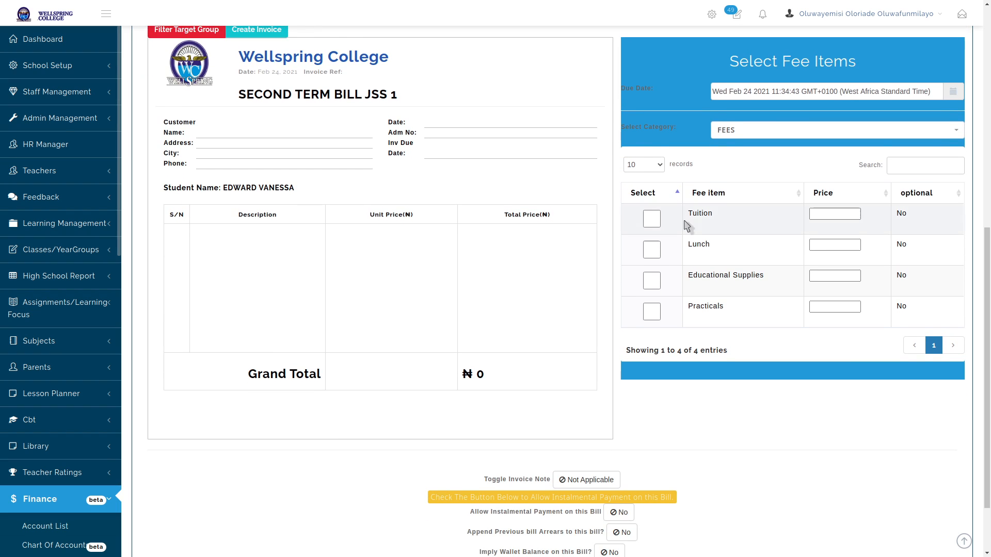
Look through the LEVIES and BOARDING FEES items before returning to FEES
{"action": "left_click", "coordinate": [763, 137]}
{"action": "left_click", "coordinate": [756, 188]}
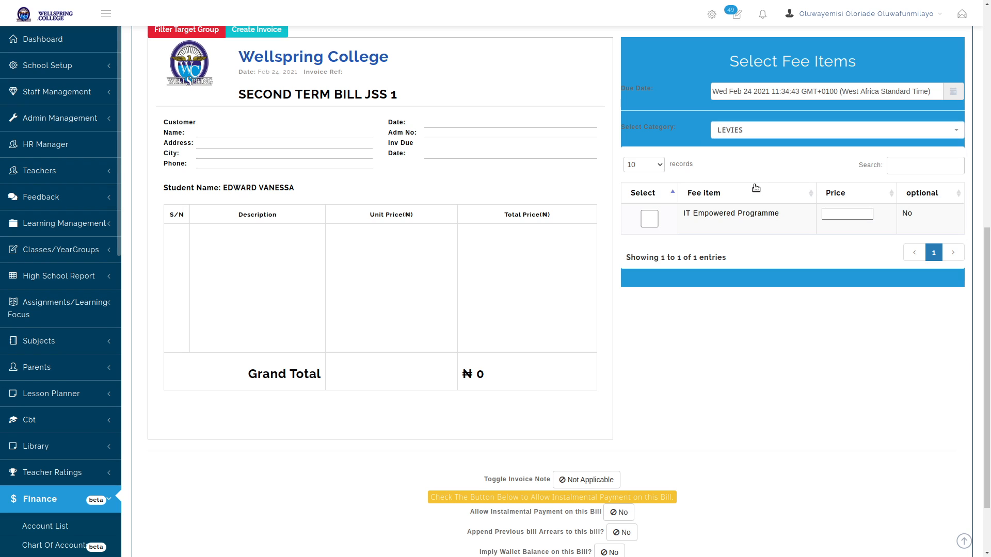
{"action": "left_click", "coordinate": [766, 136]}
{"action": "left_click", "coordinate": [757, 203]}
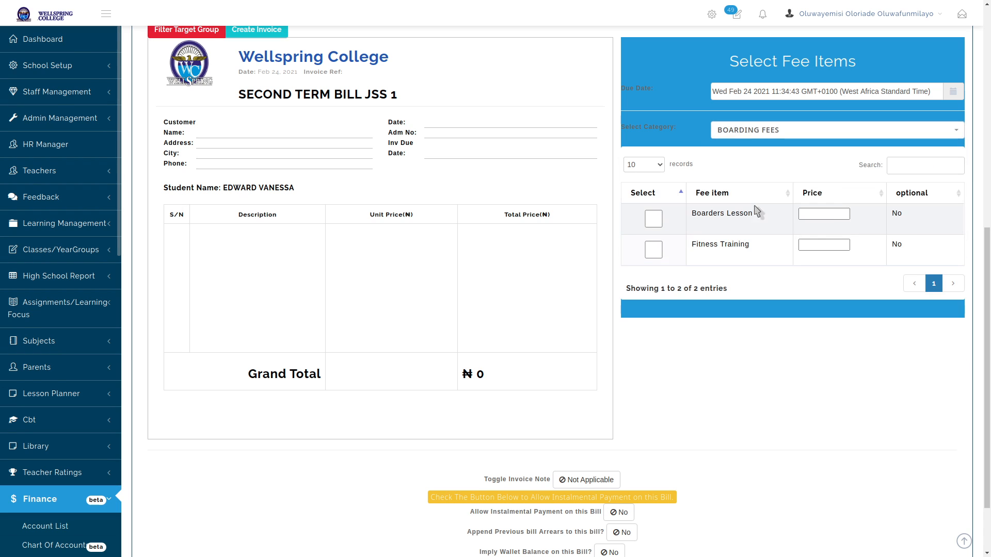
{"action": "left_click", "coordinate": [765, 137]}
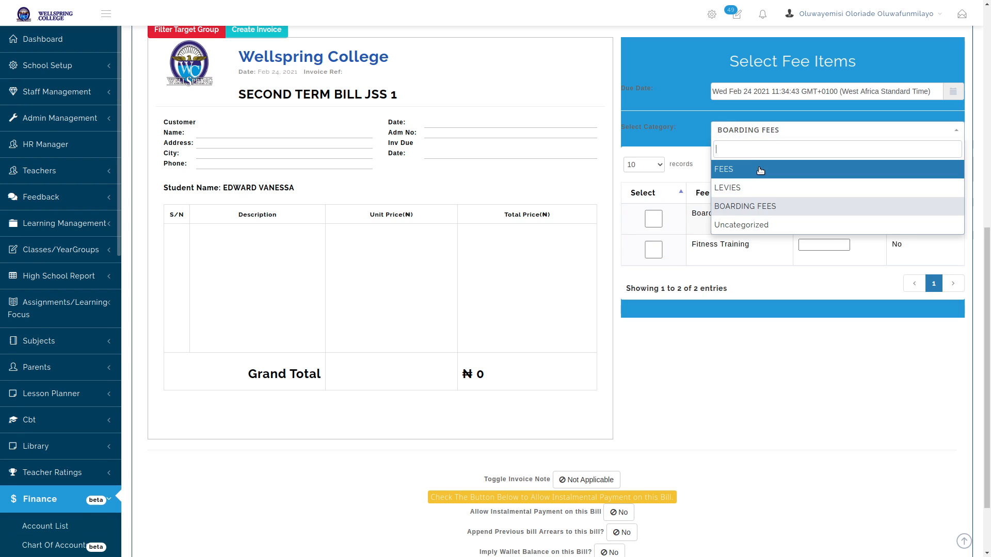
{"action": "left_click", "coordinate": [759, 170]}
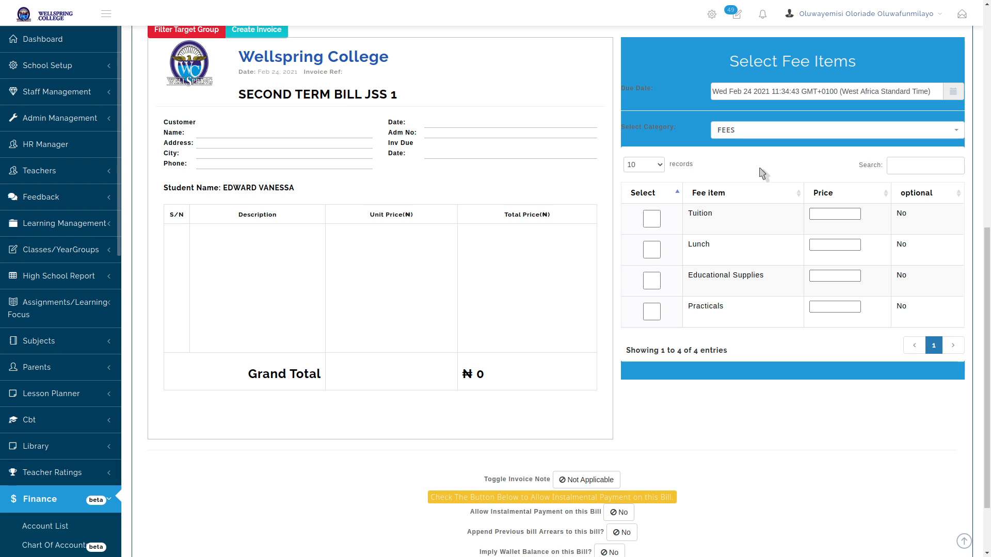
Add Tuition at 240,000, Lunch at 35,000 and Educational Supplies at 40,000
{"action": "left_click", "coordinate": [819, 214]}
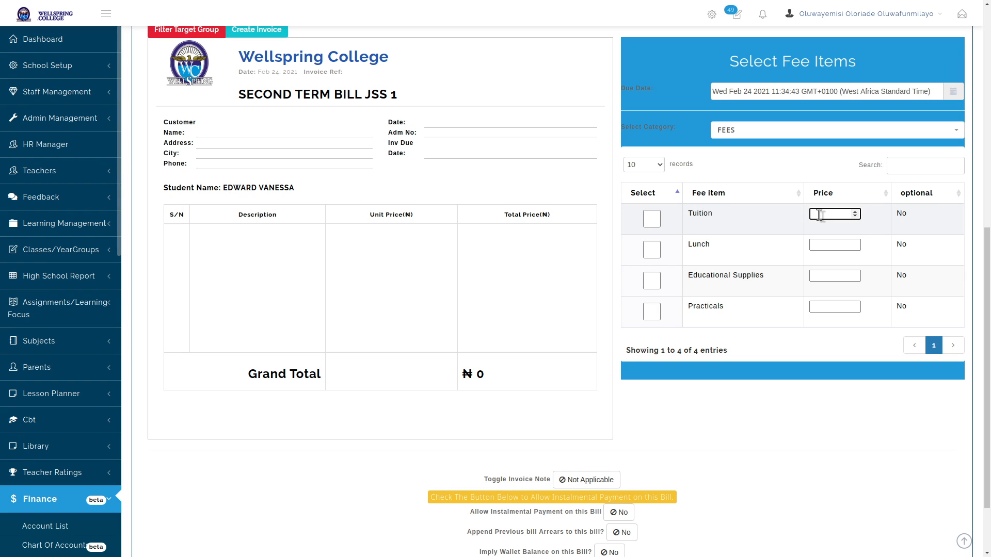
{"action": "type", "text": "240000"}
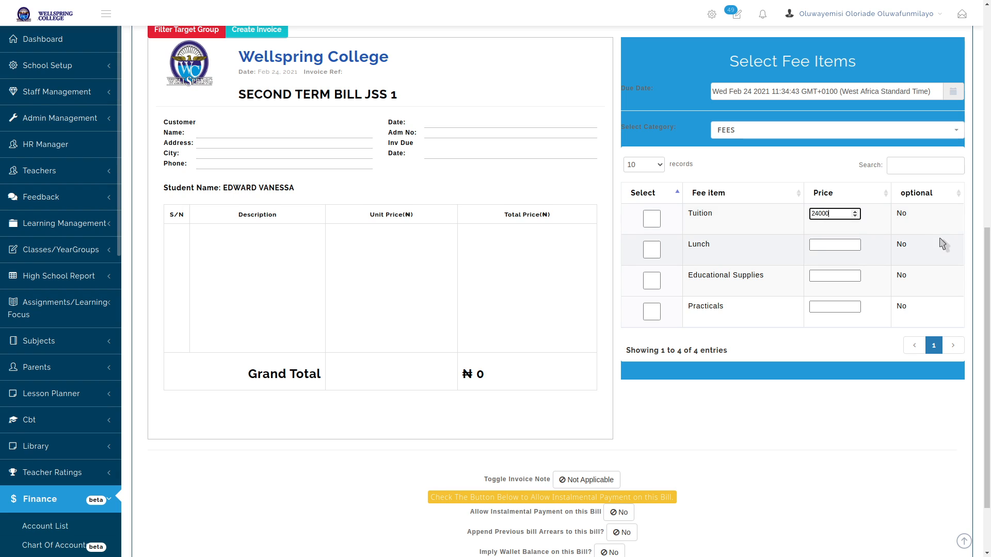
{"action": "left_click", "coordinate": [651, 219]}
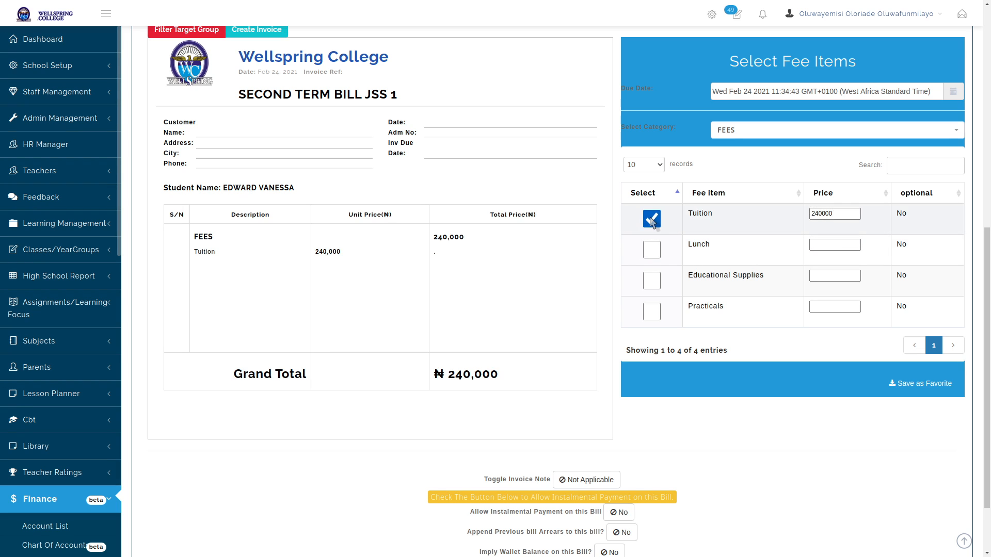
{"action": "left_click", "coordinate": [821, 247]}
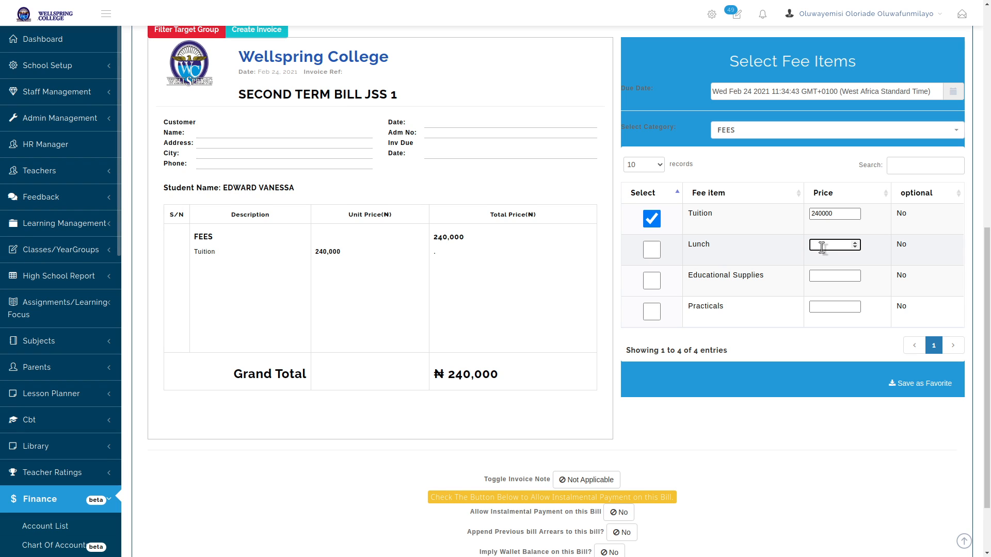
{"action": "type", "text": "35000"}
{"action": "left_click", "coordinate": [653, 252]}
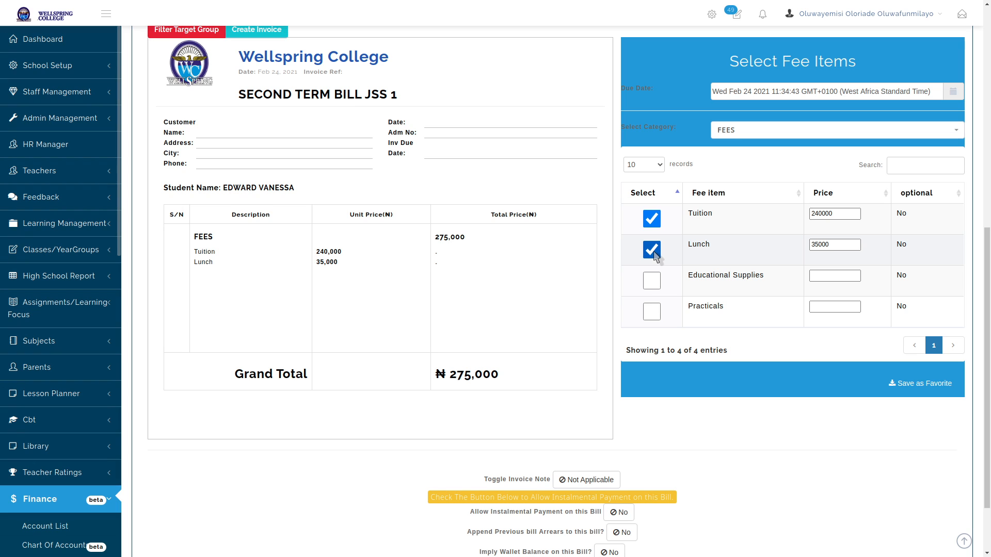
{"action": "left_click", "coordinate": [836, 278]}
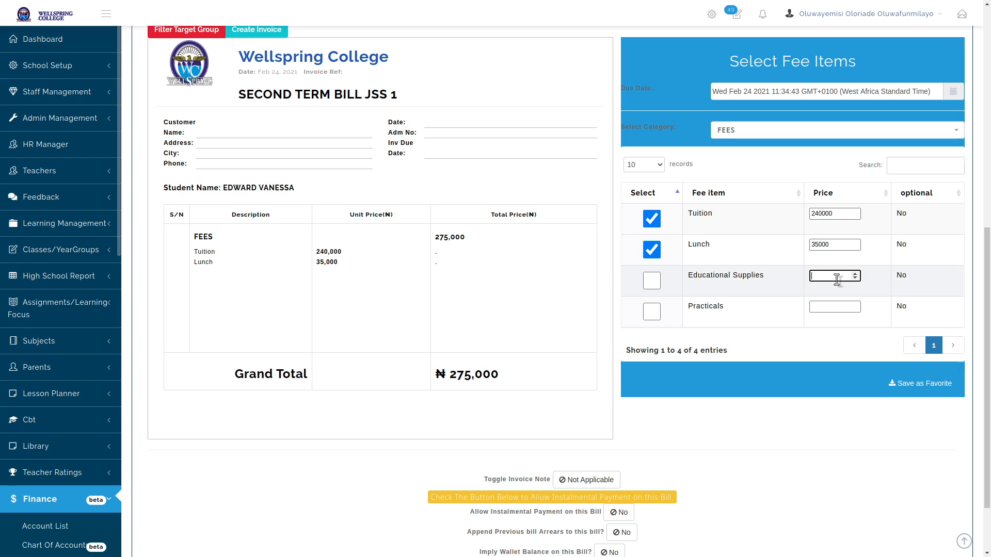
{"action": "type", "text": "40000"}
{"action": "left_click", "coordinate": [656, 287]}
Add Practicals at 15,000 and confirm the FEES subtotal of 330,000
{"action": "left_click", "coordinate": [832, 307]}
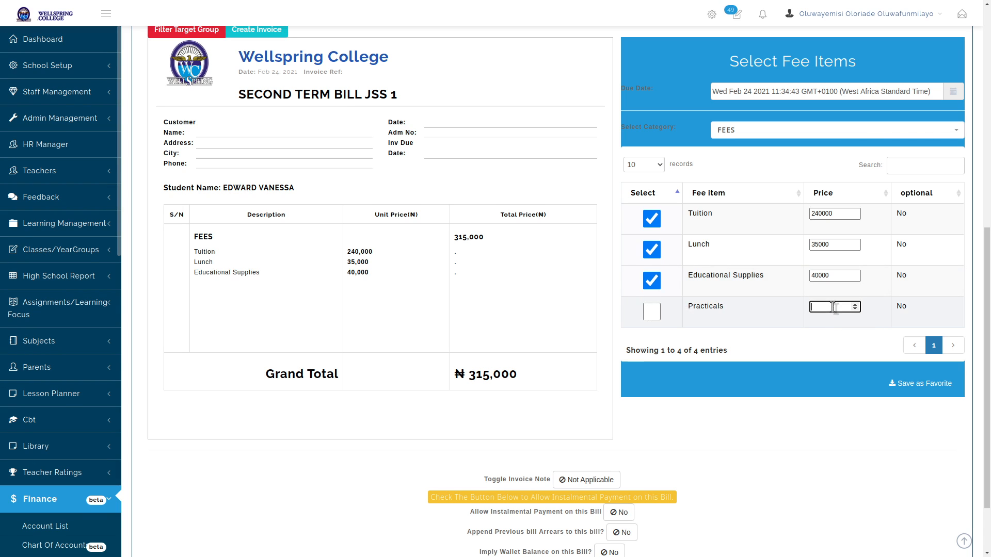
{"action": "type", "text": "15000"}
{"action": "left_click", "coordinate": [649, 312]}
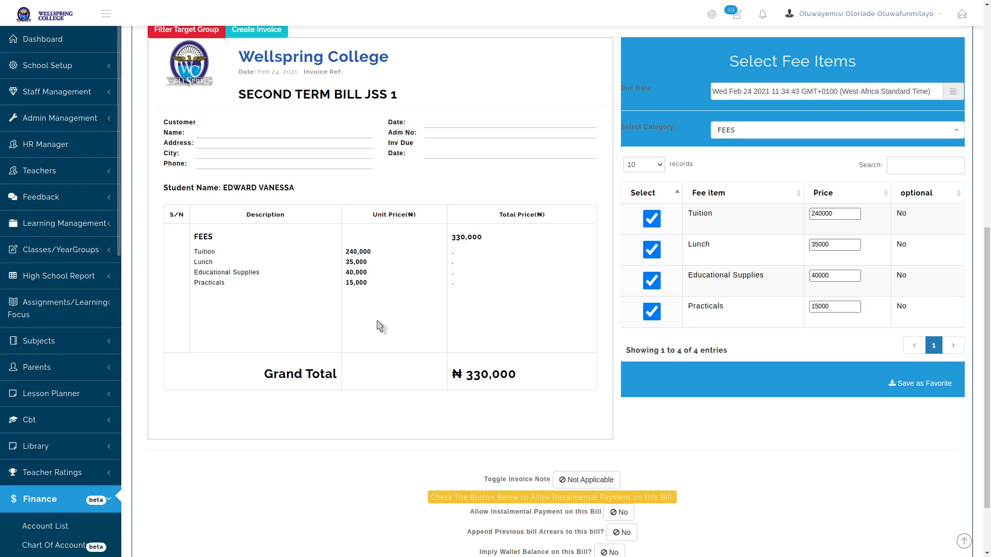
{"action": "left_click_drag", "start_coordinate": [203, 239], "coordinate": [212, 294]}
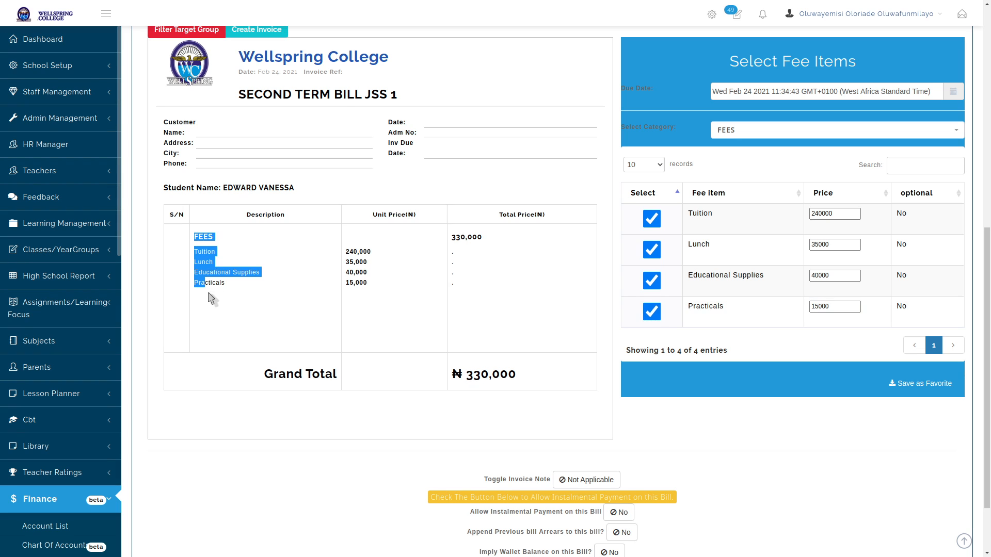
{"action": "left_click", "coordinate": [235, 295]}
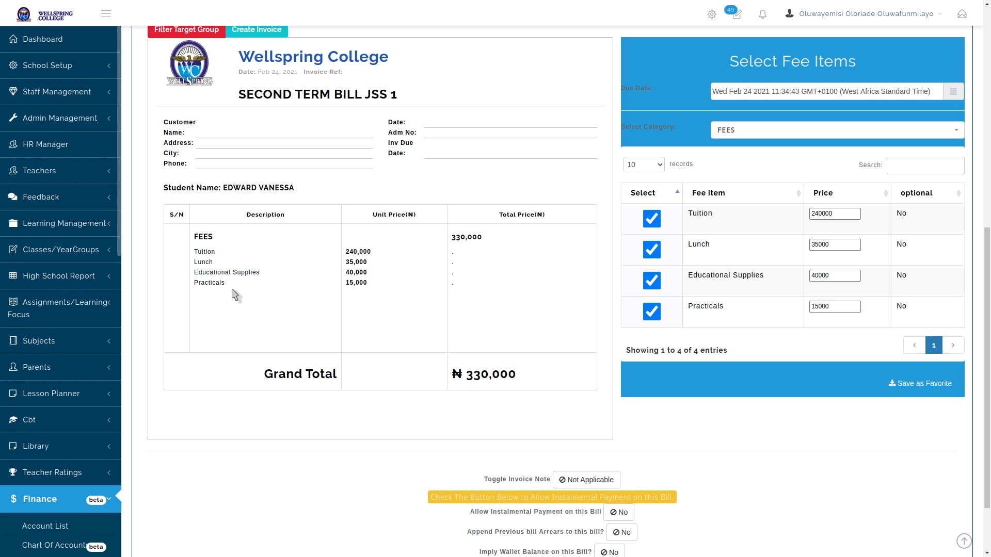
{"action": "double_click", "coordinate": [468, 237]}
{"action": "left_click", "coordinate": [527, 238]}
Add IT Empowered Programme at 6,500 from the LEVIES category
{"action": "left_click", "coordinate": [784, 135]}
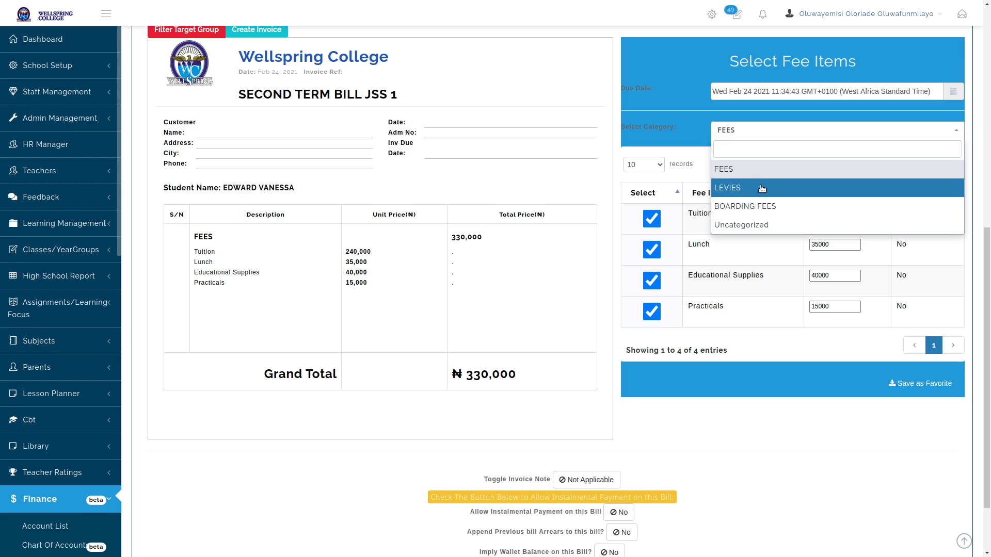
{"action": "left_click", "coordinate": [733, 188]}
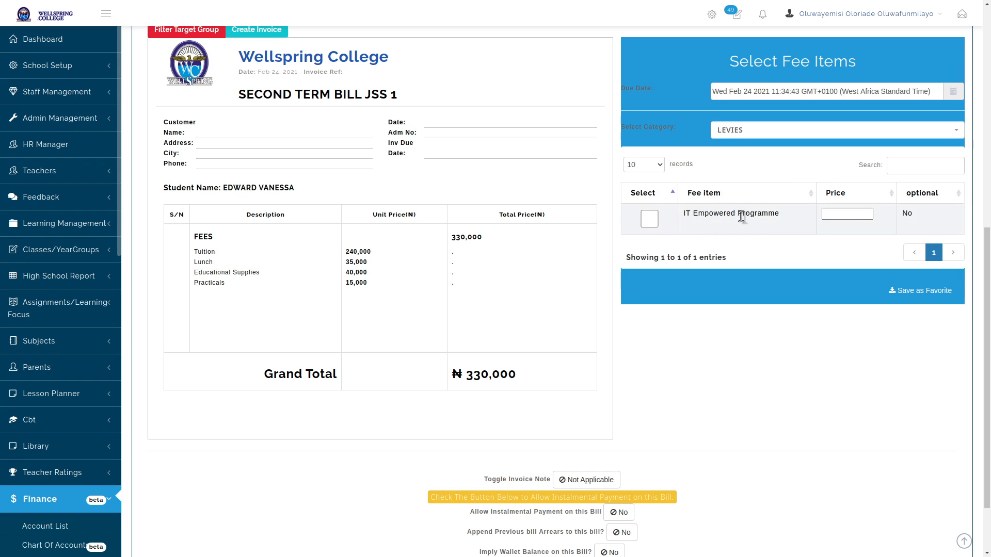
{"action": "left_click", "coordinate": [838, 214]}
{"action": "type", "text": "6500"}
{"action": "left_click", "coordinate": [649, 219]}
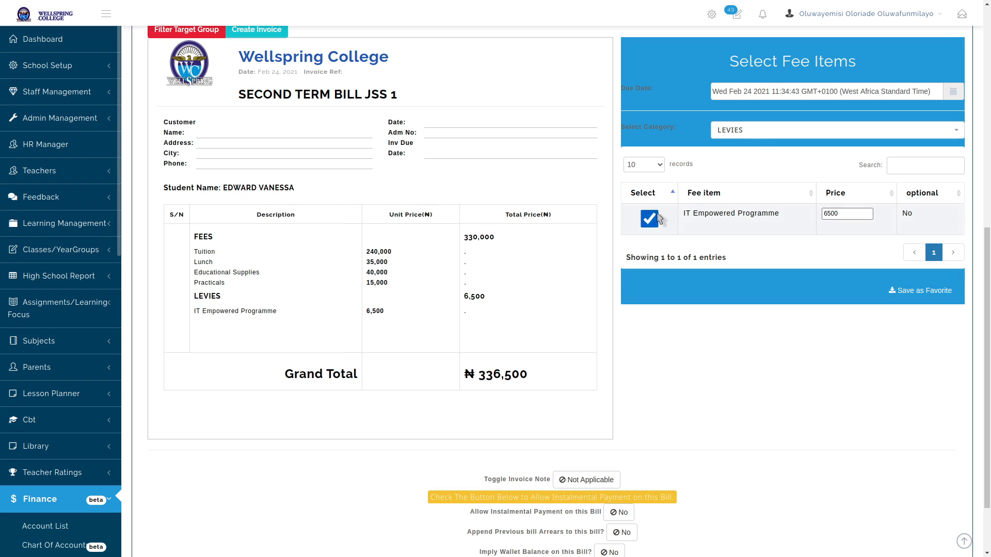
Add Boarders Lesson at 20,000 and Fitness Training at 5,000 from BOARDING FEES
{"action": "left_click", "coordinate": [785, 130]}
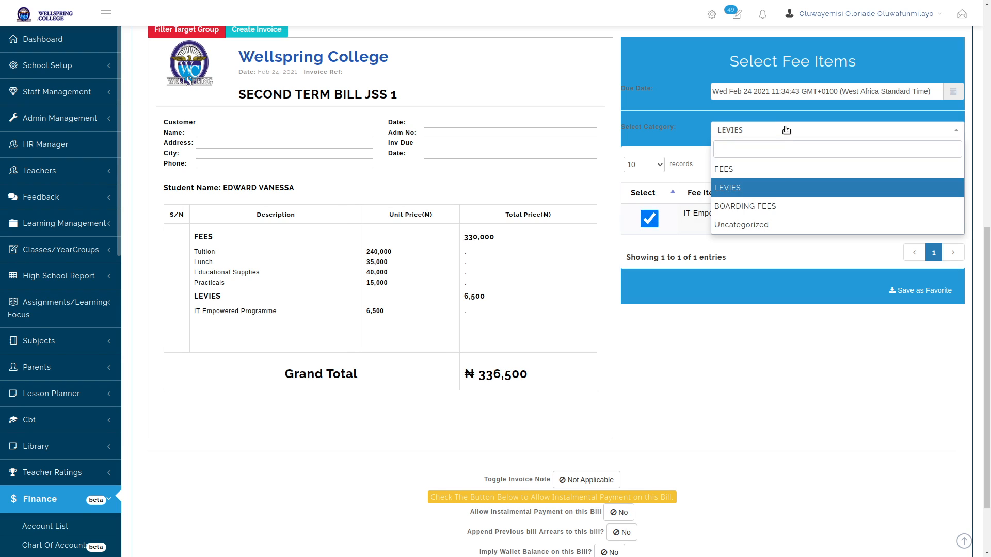
{"action": "left_click", "coordinate": [779, 209]}
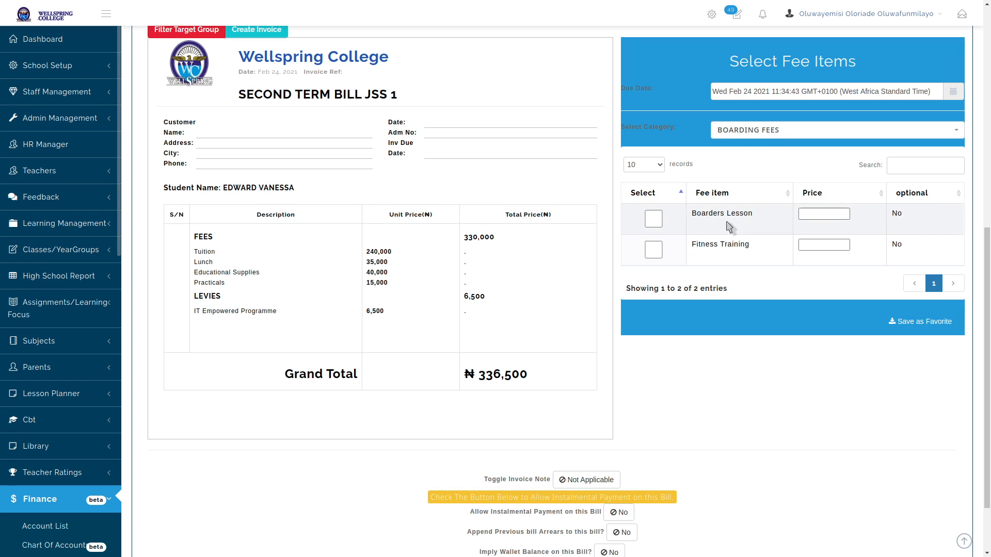
{"action": "left_click", "coordinate": [817, 213]}
{"action": "type", "text": "20000"}
{"action": "left_click", "coordinate": [653, 218]}
{"action": "left_click", "coordinate": [813, 249]}
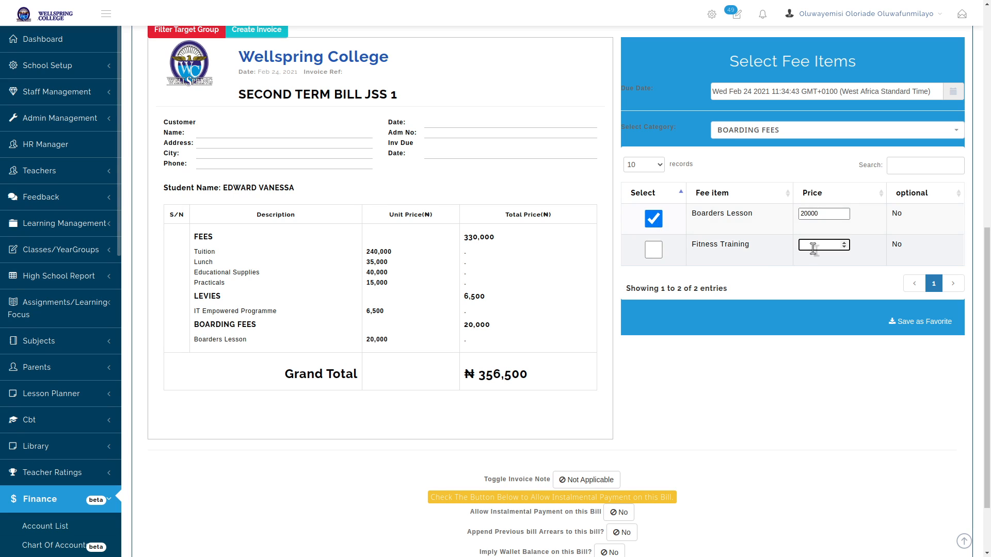
{"action": "type", "text": "5000"}
{"action": "left_click", "coordinate": [653, 250]}
{"action": "left_click", "coordinate": [817, 135]}
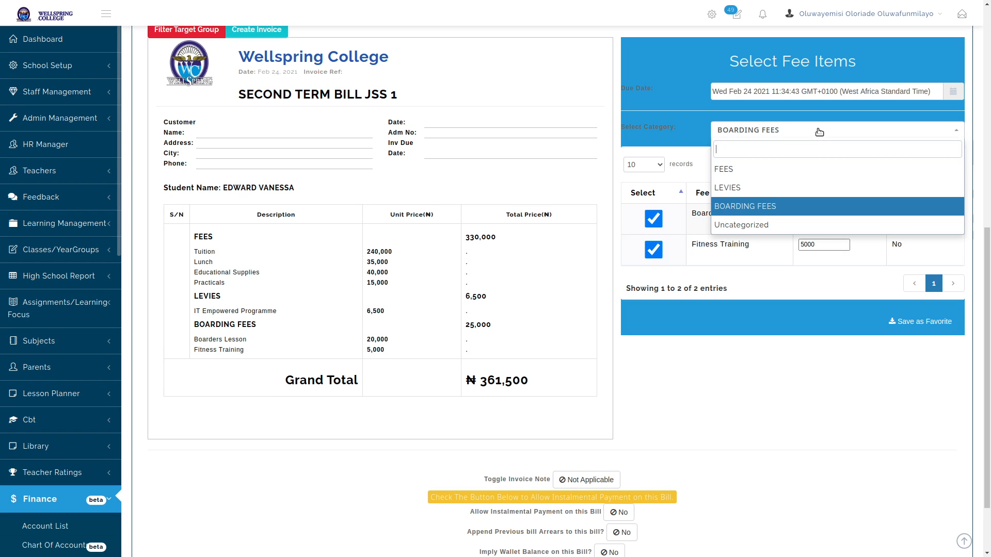
{"action": "left_click", "coordinate": [767, 407]}
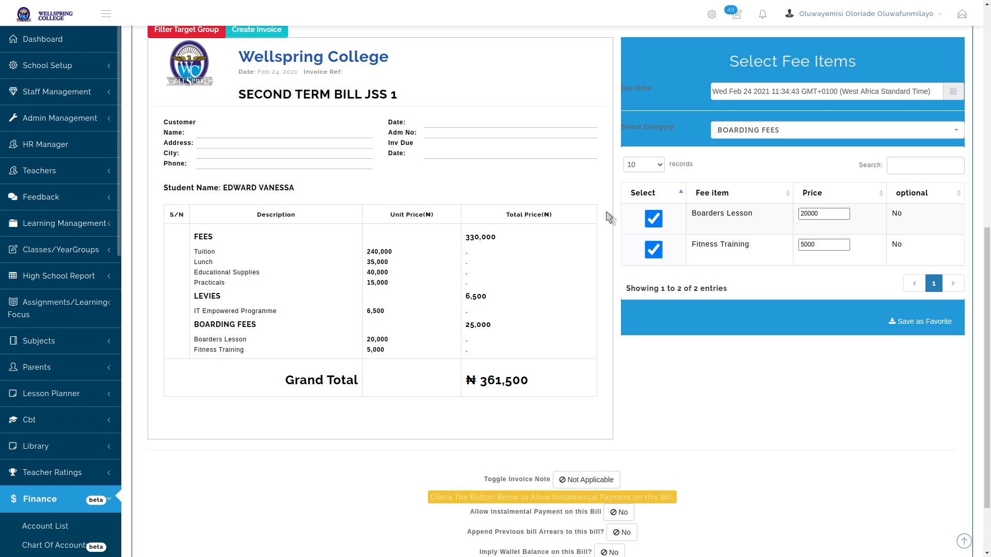
{"action": "scroll", "coordinate": [609, 217], "scroll_direction": "down", "scroll_amount": 1}
{"action": "scroll", "coordinate": [609, 218], "scroll_direction": "down", "scroll_amount": 1}
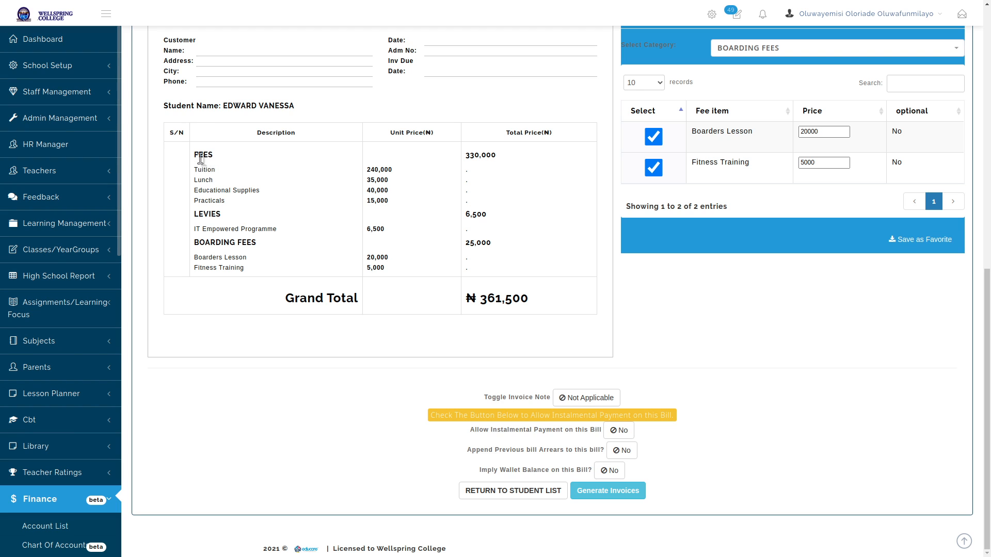
{"action": "left_click_drag", "start_coordinate": [194, 154], "coordinate": [233, 205]}
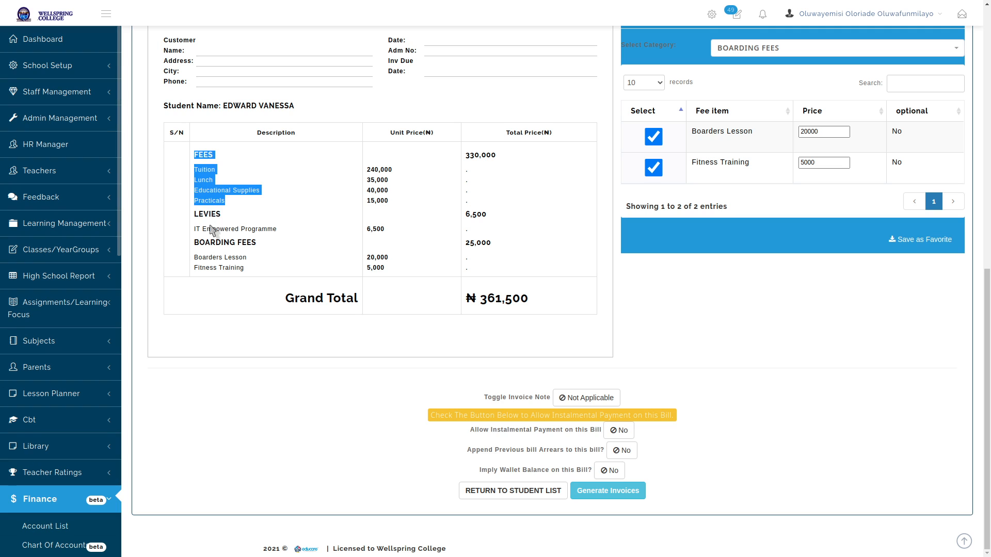
{"action": "left_click_drag", "start_coordinate": [196, 228], "coordinate": [265, 261]}
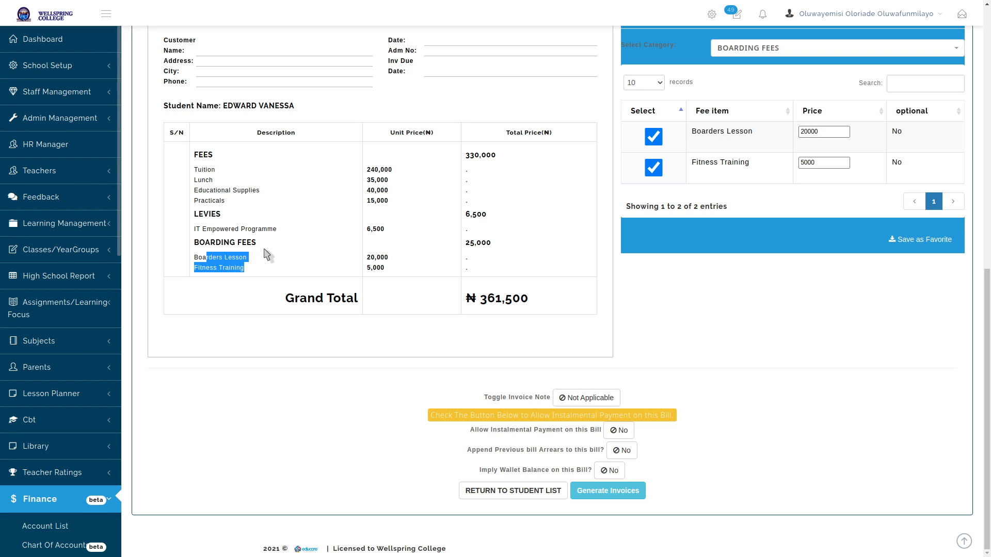
{"action": "left_click", "coordinate": [233, 243]}
{"action": "left_click_drag", "start_coordinate": [384, 268], "coordinate": [257, 242]}
{"action": "double_click", "coordinate": [479, 245]}
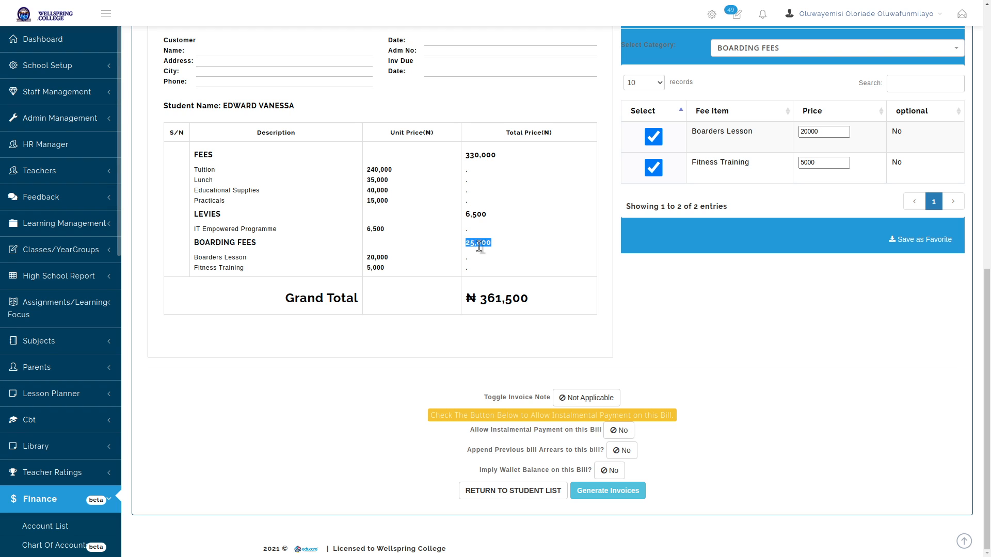
{"action": "left_click", "coordinate": [424, 365]}
{"action": "left_click", "coordinate": [618, 431]}
{"action": "double_click", "coordinate": [485, 299]}
{"action": "left_click", "coordinate": [679, 318]}
{"action": "scroll", "coordinate": [703, 353], "scroll_direction": "up", "scroll_amount": 6}
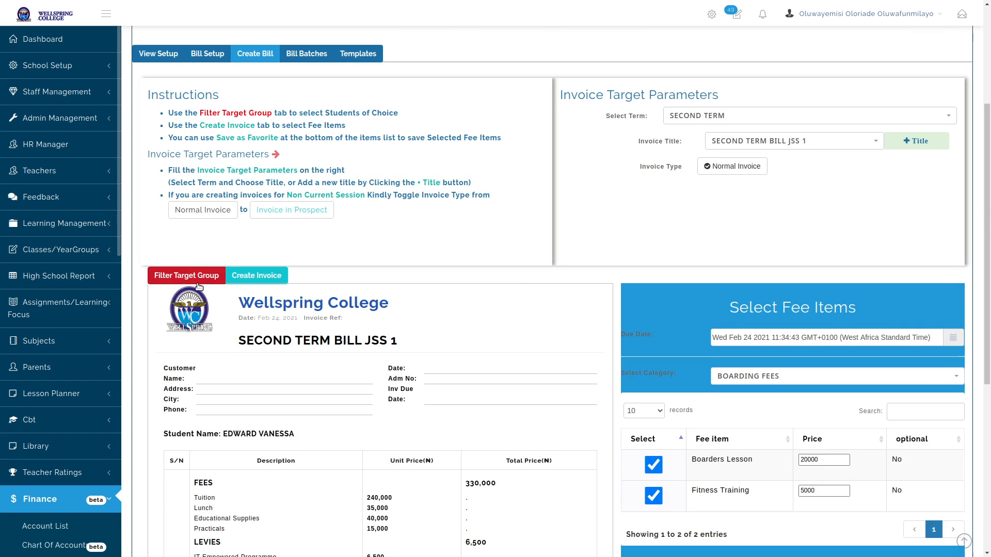
{"action": "scroll", "coordinate": [243, 235], "scroll_direction": "down", "scroll_amount": 3}
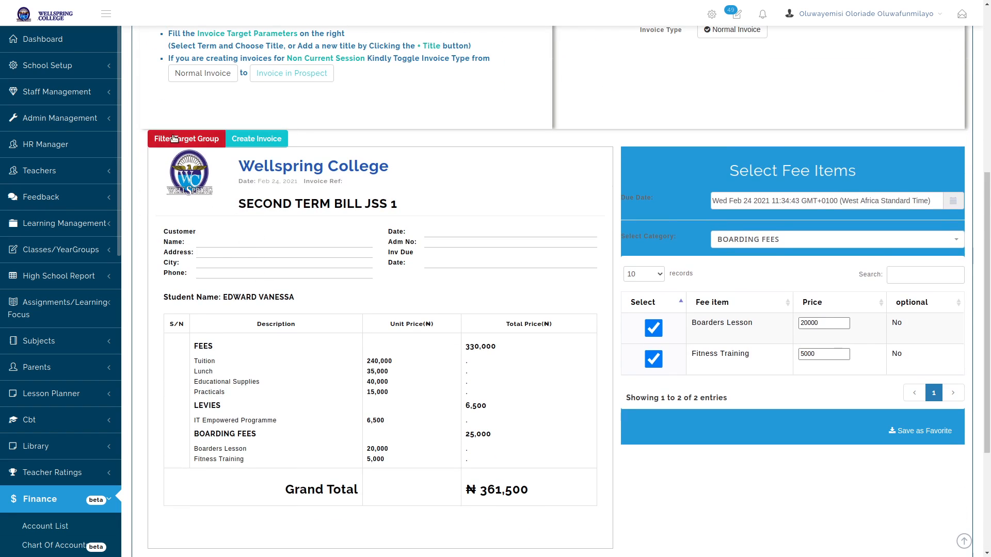
{"action": "scroll", "coordinate": [548, 449], "scroll_direction": "down", "scroll_amount": 4}
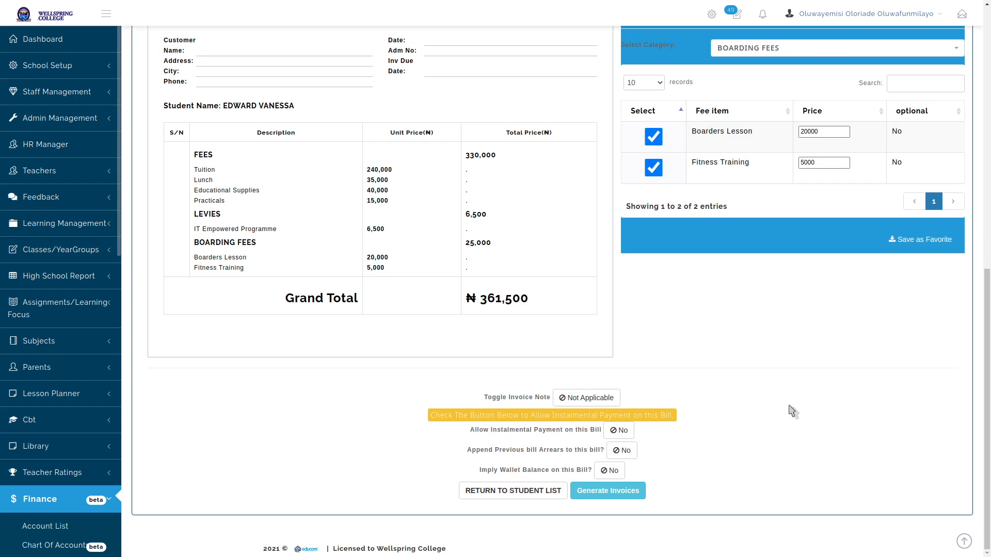
{"action": "scroll", "coordinate": [856, 362], "scroll_direction": "up", "scroll_amount": 2}
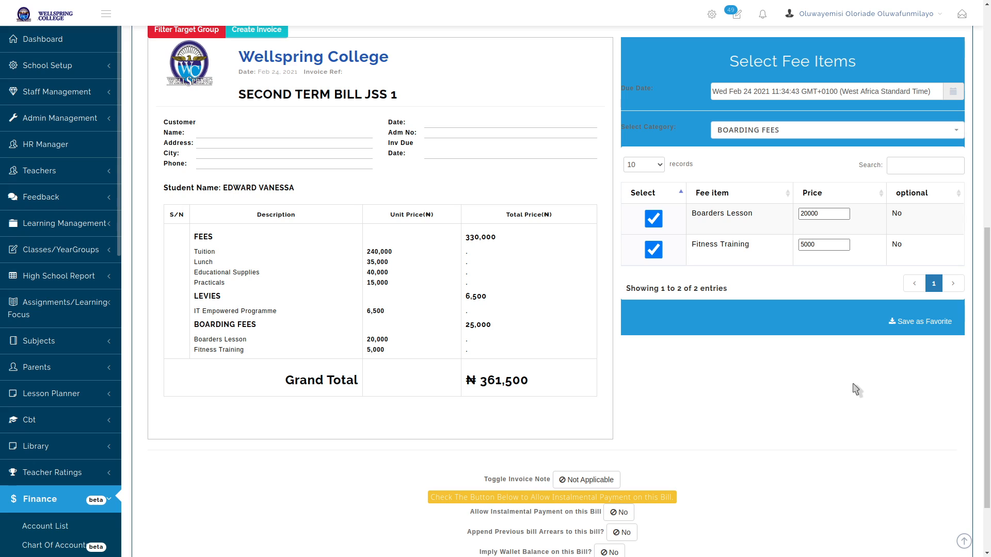
{"action": "left_click", "coordinate": [922, 322]}
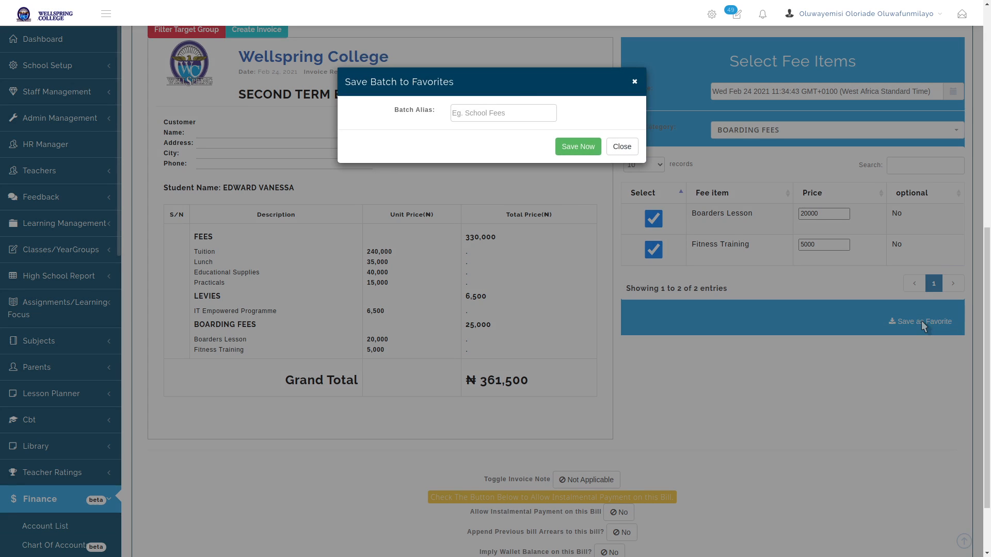
Enter 'School Fees Template' as the batch alias and save the favourite batch
{"action": "left_click", "coordinate": [514, 111]}
{"action": "type", "text": "second"}
{"action": "key", "text": "BackSpace"}
{"action": "key", "text": "BackSpace"}
{"action": "key", "text": "BackSpace"}
{"action": "key", "text": "BackSpace"}
{"action": "key", "text": "BackSpace"}
{"action": "key", "text": "BackSpace"}
{"action": "key", "text": "BackSpace"}
{"action": "type", "text": "School Fees Tem"}
{"action": "left_click", "coordinate": [583, 148]}
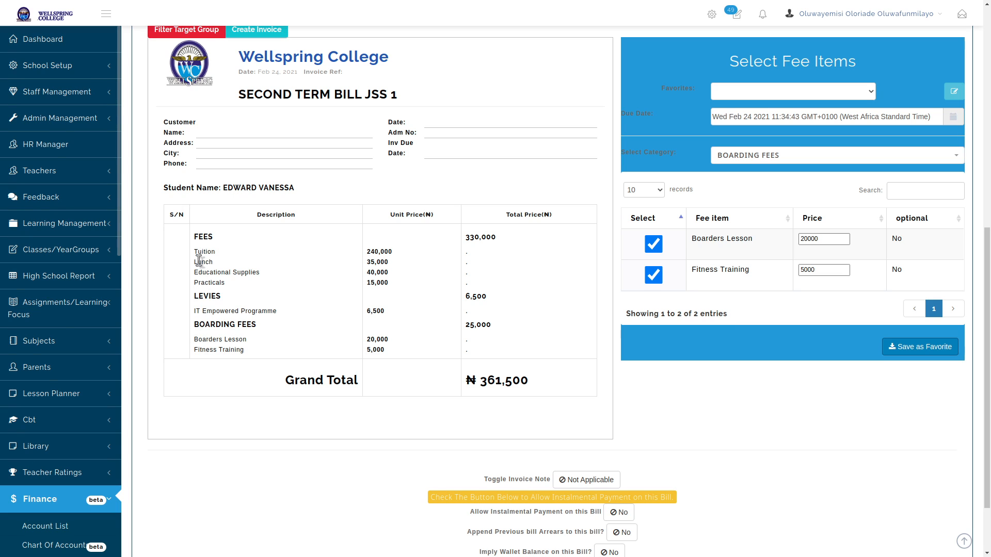
Highlight the boarding fee lines and the BOARDING FEES total of 25,000 on the bill
{"action": "left_click_drag", "start_coordinate": [195, 341], "coordinate": [273, 355]}
{"action": "left_click", "coordinate": [274, 355]}
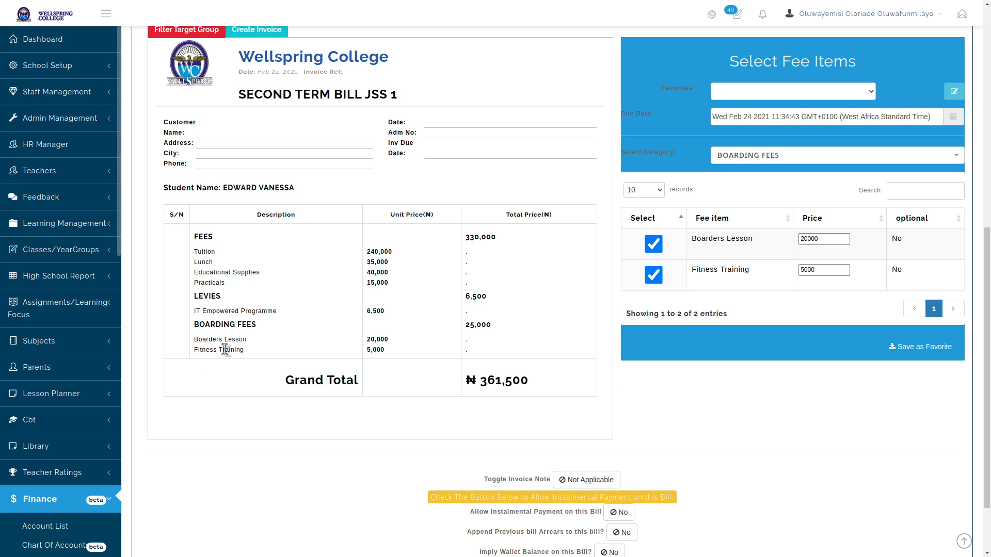
{"action": "double_click", "coordinate": [502, 331]}
Generate the invoice batch from the chosen fee items and view the new invoice
{"action": "left_click", "coordinate": [764, 405]}
{"action": "scroll", "coordinate": [782, 408], "scroll_direction": "down", "scroll_amount": 2}
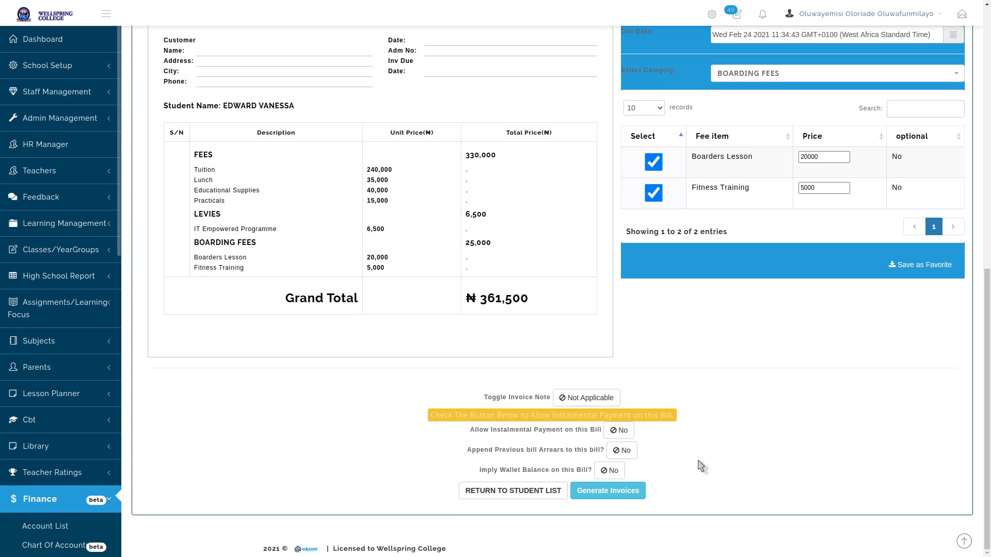
{"action": "left_click", "coordinate": [607, 493]}
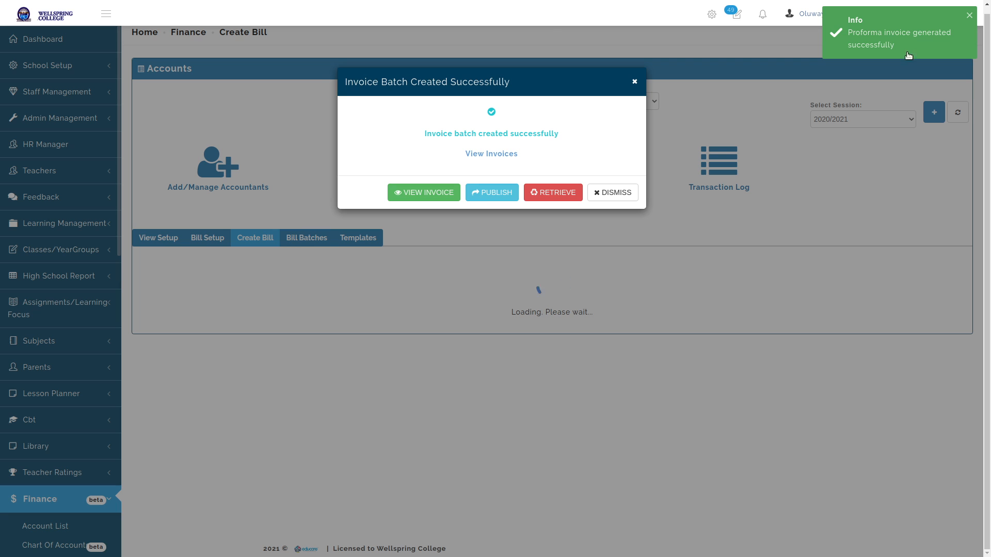
{"action": "left_click", "coordinate": [428, 193]}
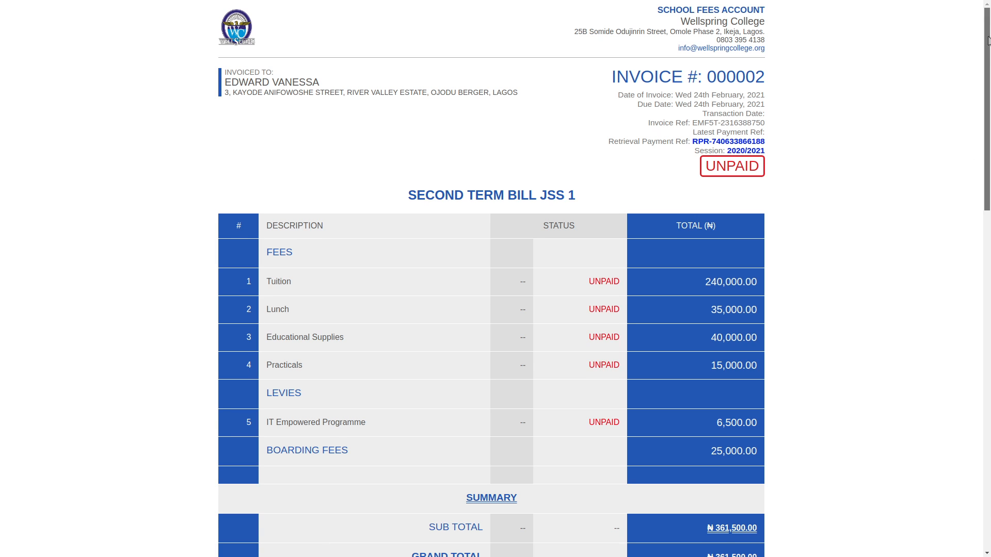
Examine the invoice's fee rows, each marked UNPAID
{"action": "left_click_drag", "start_coordinate": [989, 63], "coordinate": [983, 132]}
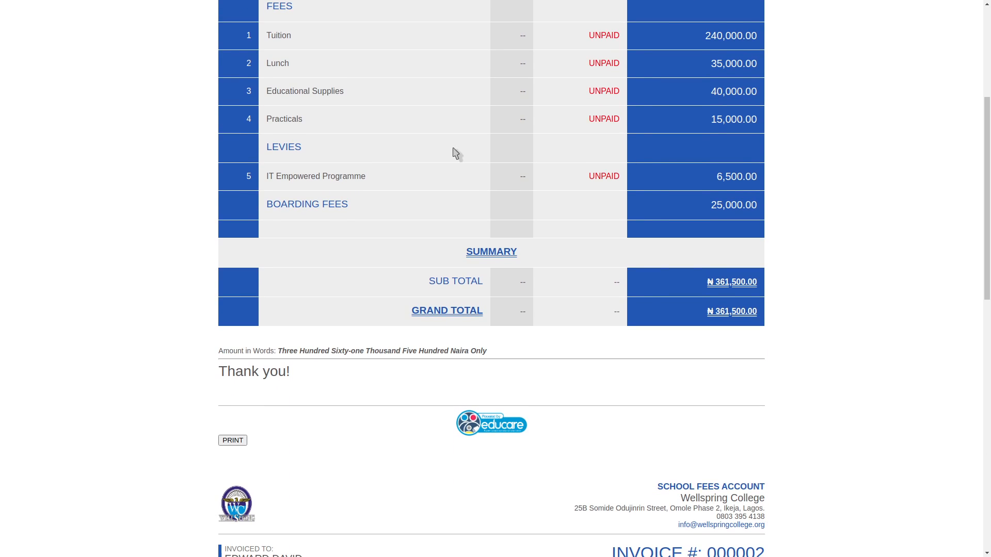
{"action": "left_click_drag", "start_coordinate": [266, 205], "coordinate": [803, 203]}
{"action": "left_click", "coordinate": [803, 204]}
{"action": "scroll", "coordinate": [445, 166], "scroll_direction": "up", "scroll_amount": 2}
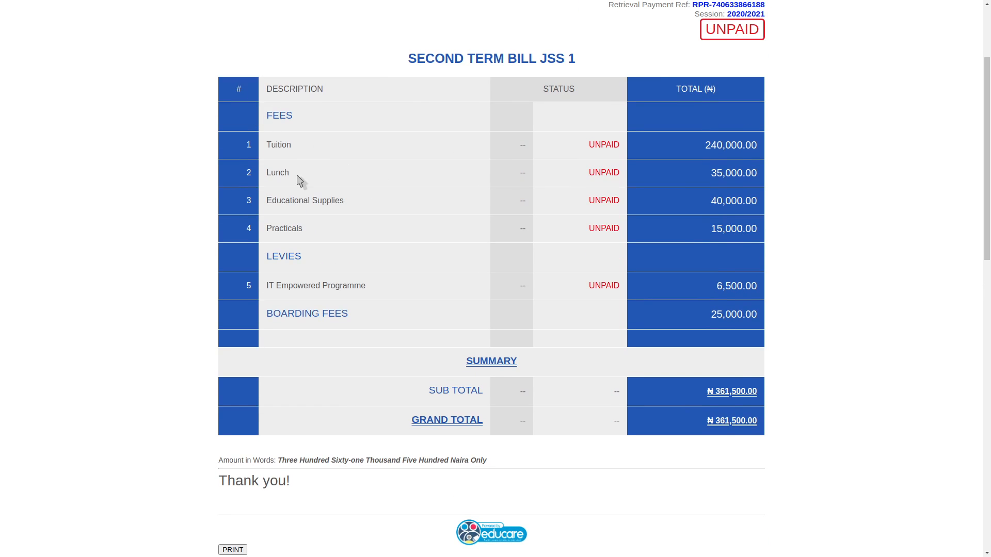
{"action": "left_click_drag", "start_coordinate": [272, 170], "coordinate": [349, 231]}
{"action": "left_click", "coordinate": [350, 231]}
{"action": "scroll", "coordinate": [855, 273], "scroll_direction": "down", "scroll_amount": 3}
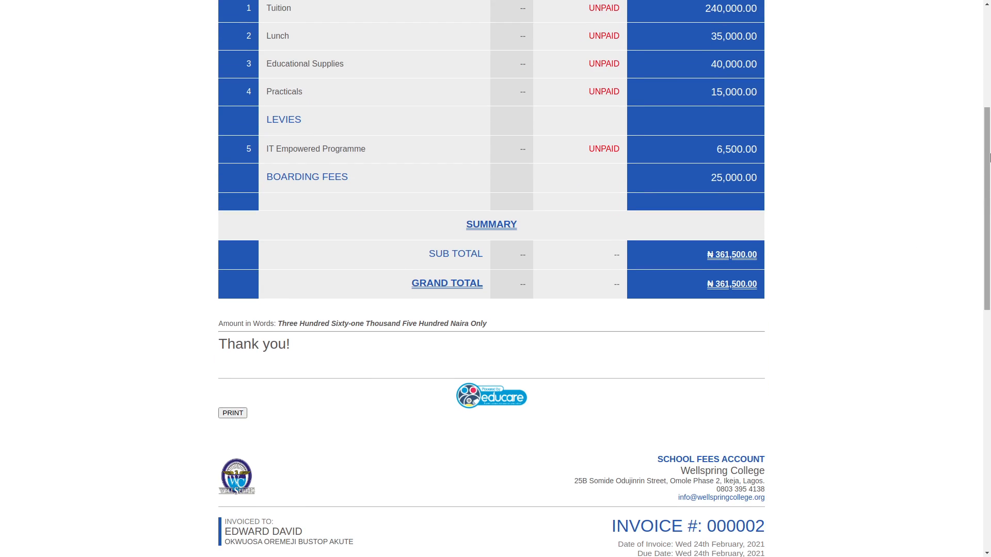
Check the ₦361,500 grand total, then close the invoice view
{"action": "left_click_drag", "start_coordinate": [987, 157], "coordinate": [988, 47]}
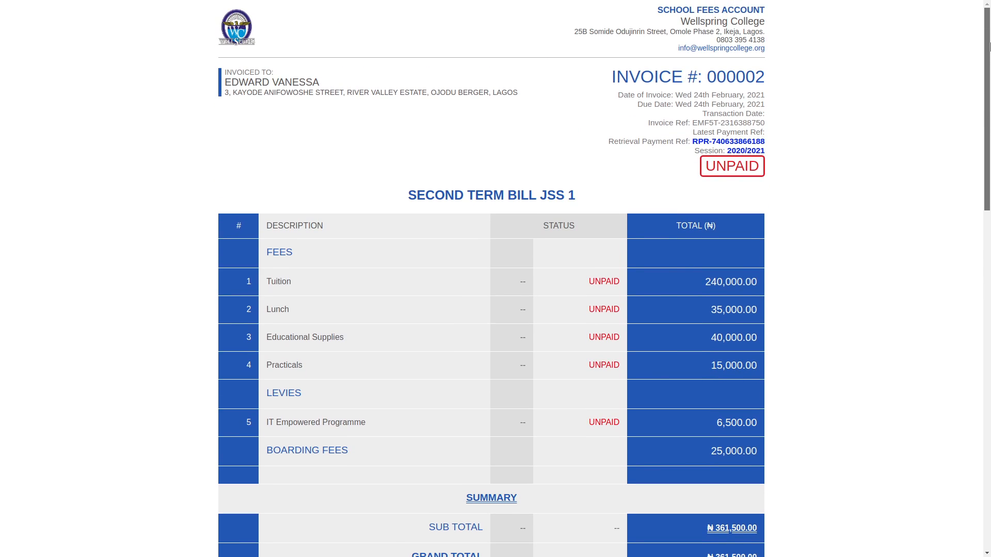
{"action": "left_click_drag", "start_coordinate": [989, 47], "coordinate": [975, 6]}
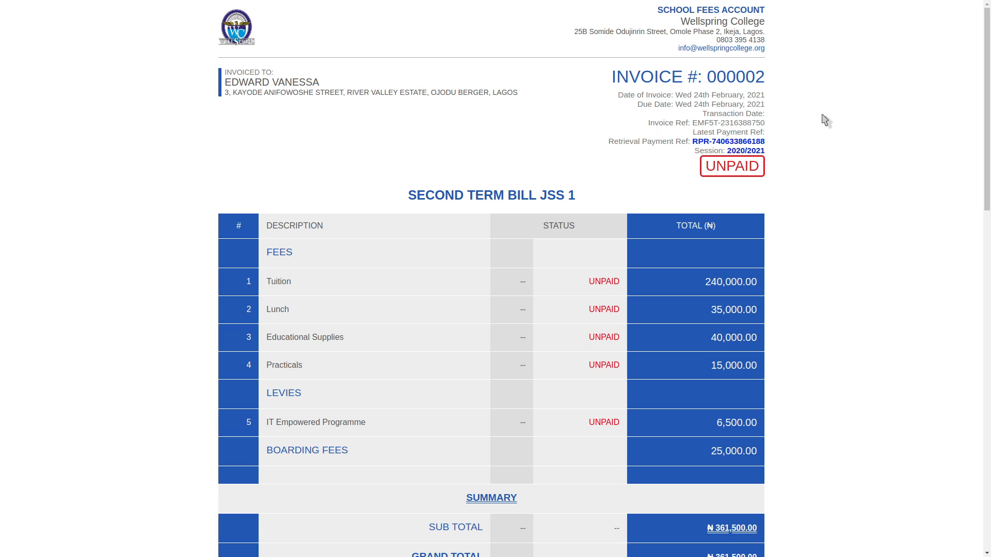
{"action": "scroll", "coordinate": [880, 194], "scroll_direction": "down", "scroll_amount": 3}
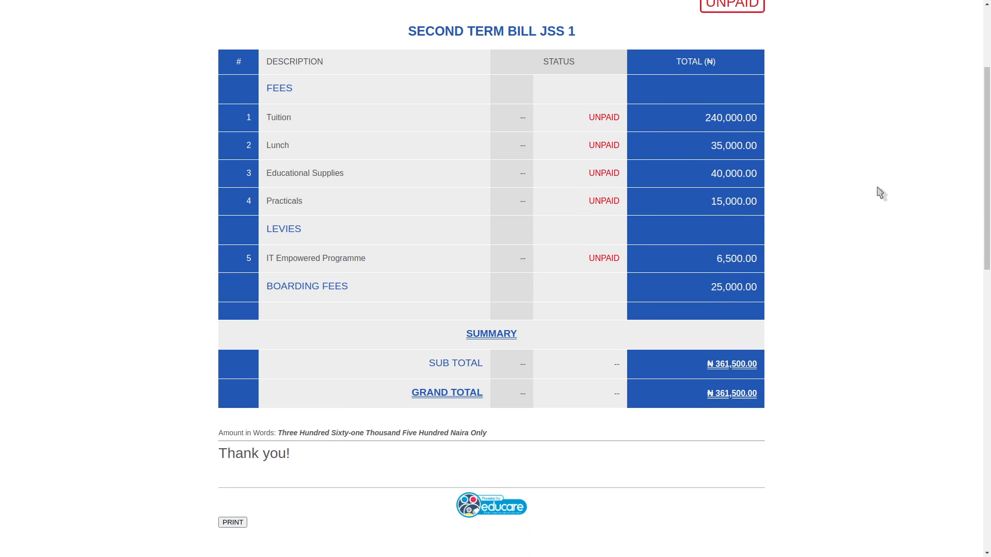
{"action": "scroll", "coordinate": [880, 193], "scroll_direction": "up", "scroll_amount": 1}
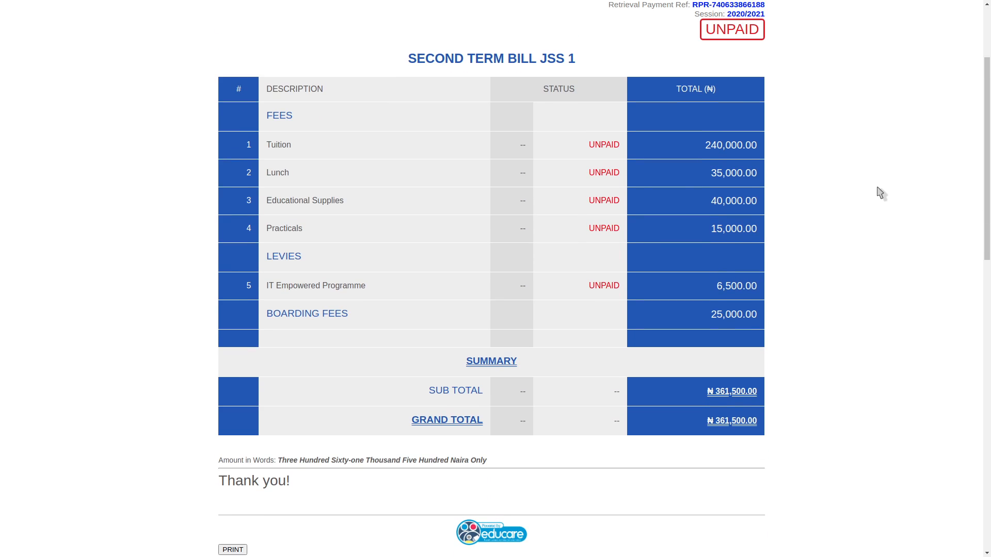
{"action": "scroll", "coordinate": [880, 193], "scroll_direction": "up", "scroll_amount": 3}
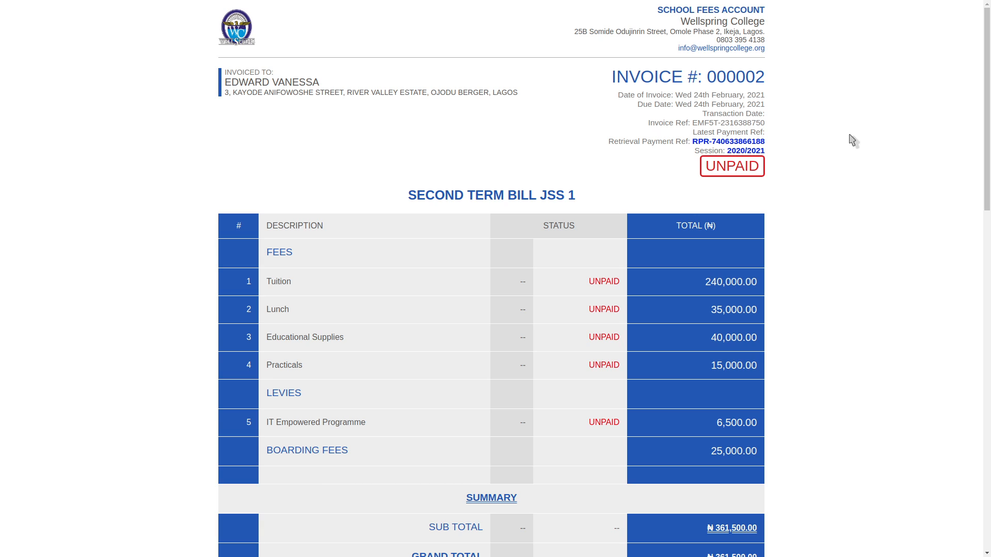
{"action": "key", "text": "ctrl+w"}
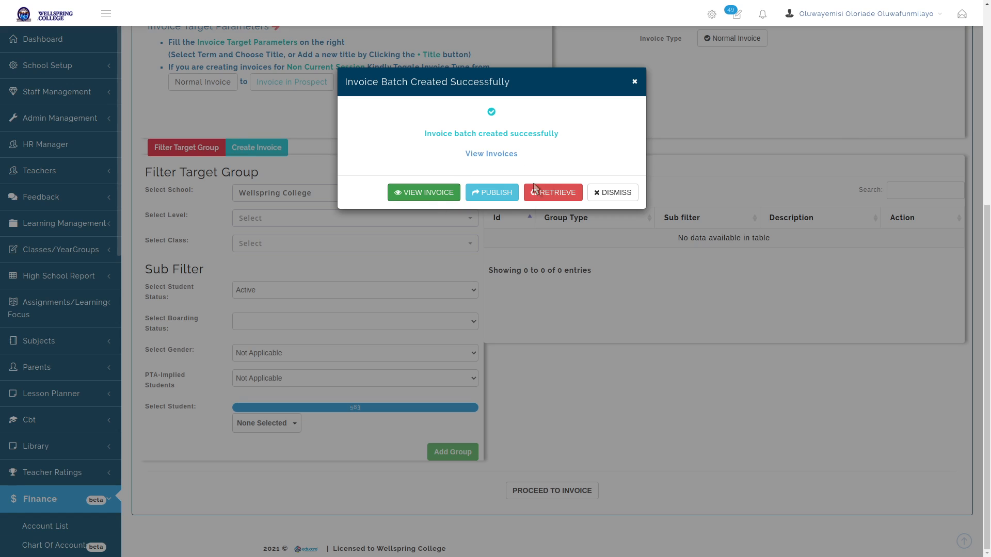
Dismiss the batch-created notice and scroll to the top of the Create Bill form
{"action": "left_click", "coordinate": [615, 194]}
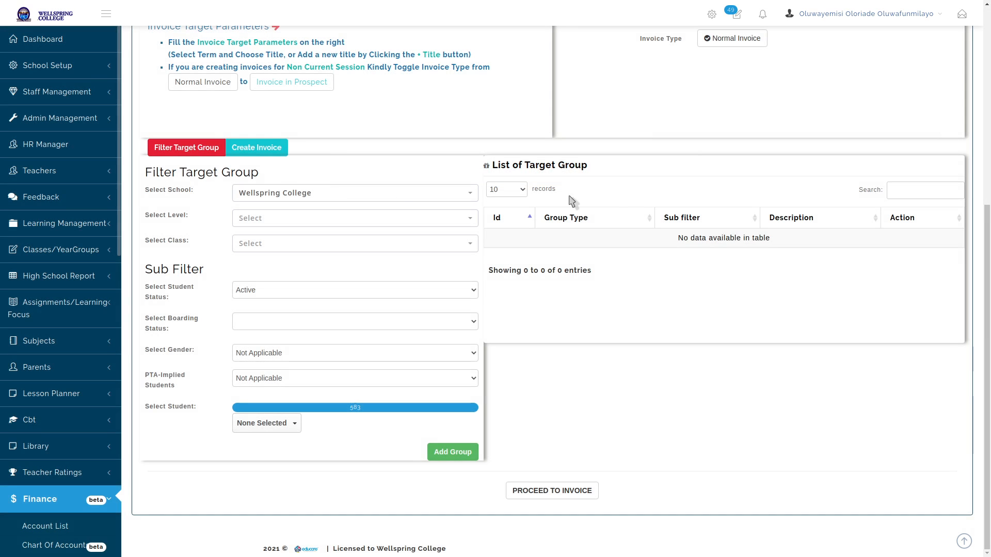
{"action": "scroll", "coordinate": [309, 230], "scroll_direction": "up", "scroll_amount": 3}
{"action": "scroll", "coordinate": [308, 230], "scroll_direction": "up", "scroll_amount": 3}
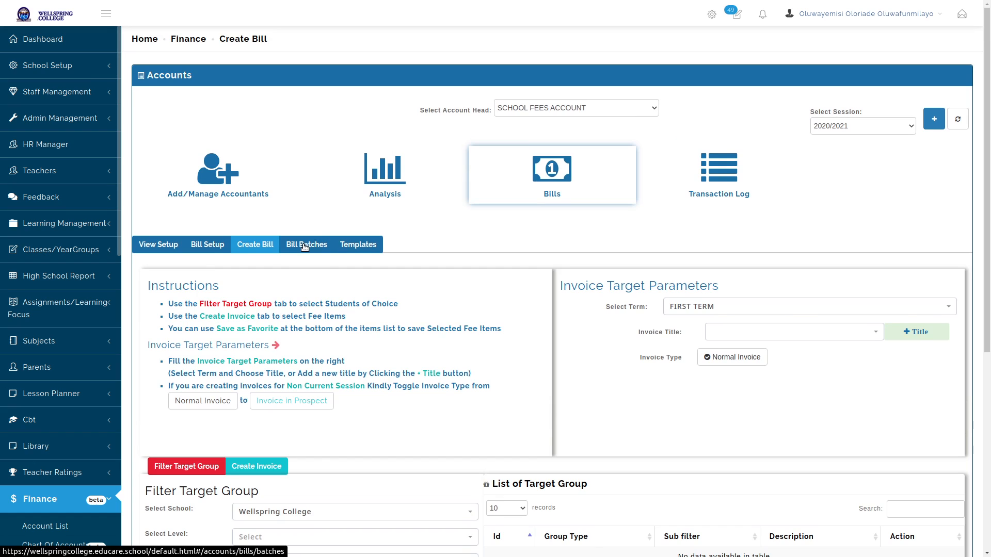
View the pending SECOND TERM BILL JSS 1 batch, cancel publishing it, and return to Create Bill
{"action": "left_click", "coordinate": [304, 246]}
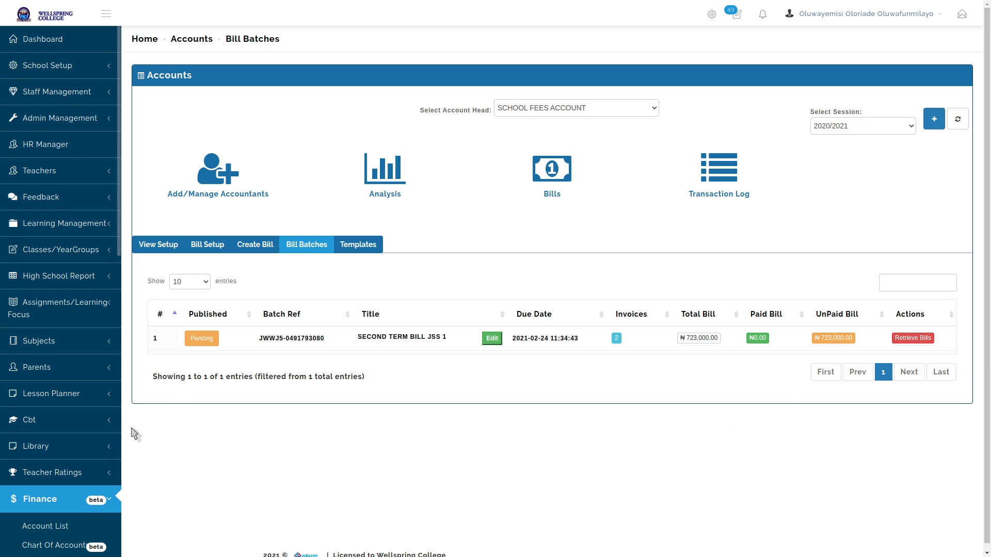
{"action": "left_click", "coordinate": [202, 340]}
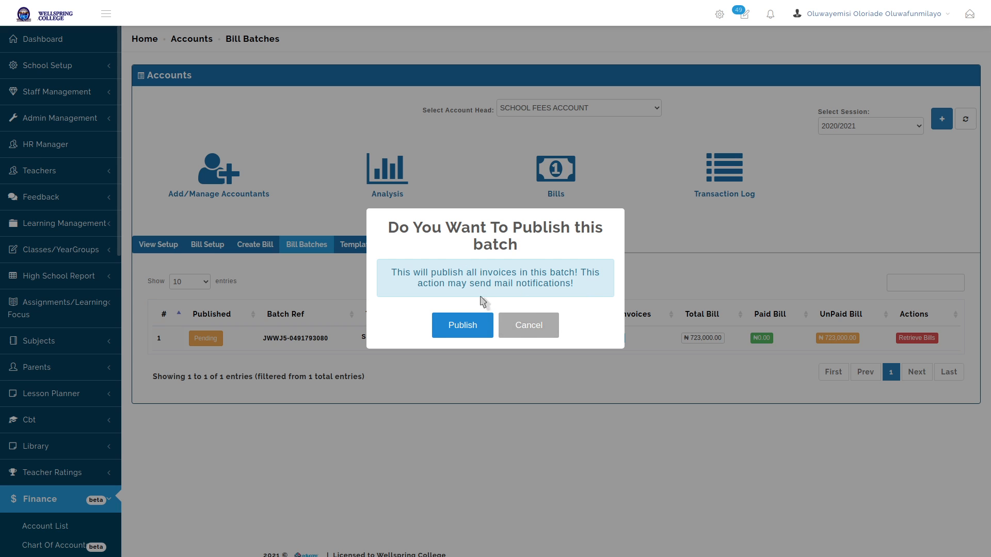
{"action": "left_click", "coordinate": [532, 325]}
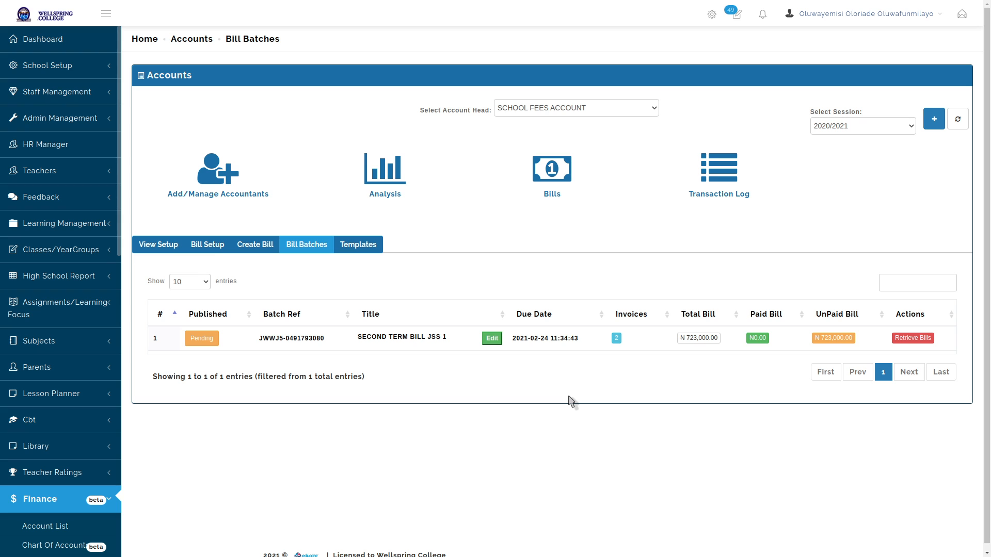
{"action": "left_click", "coordinate": [273, 245]}
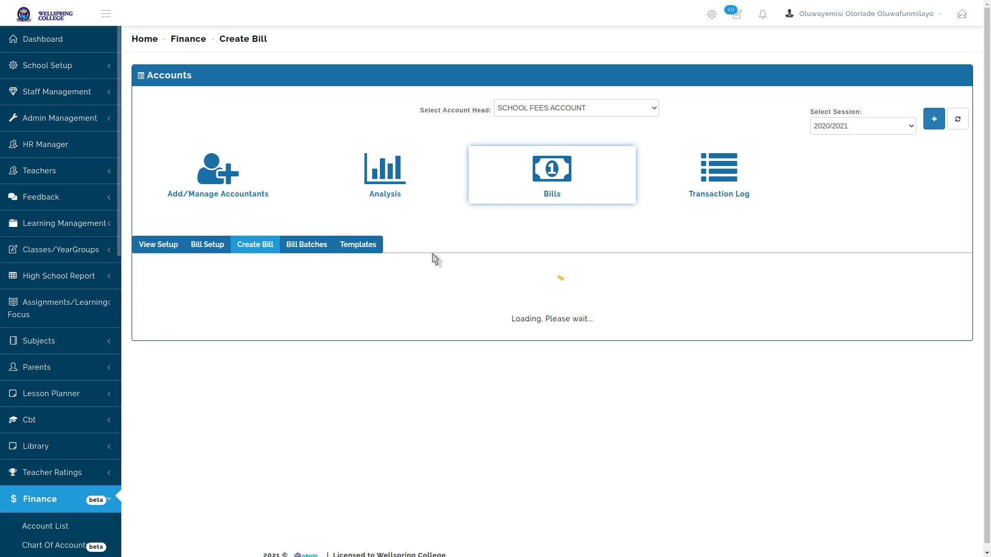
Add the first student as a one-student target group and proceed to its invoice
{"action": "scroll", "coordinate": [436, 259], "scroll_direction": "down", "scroll_amount": 5}
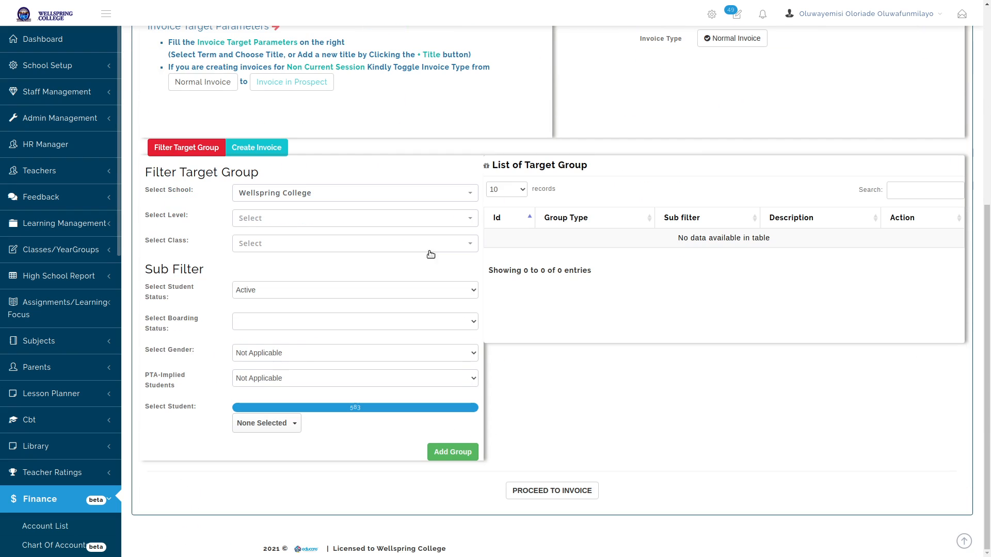
{"action": "left_click", "coordinate": [281, 424]}
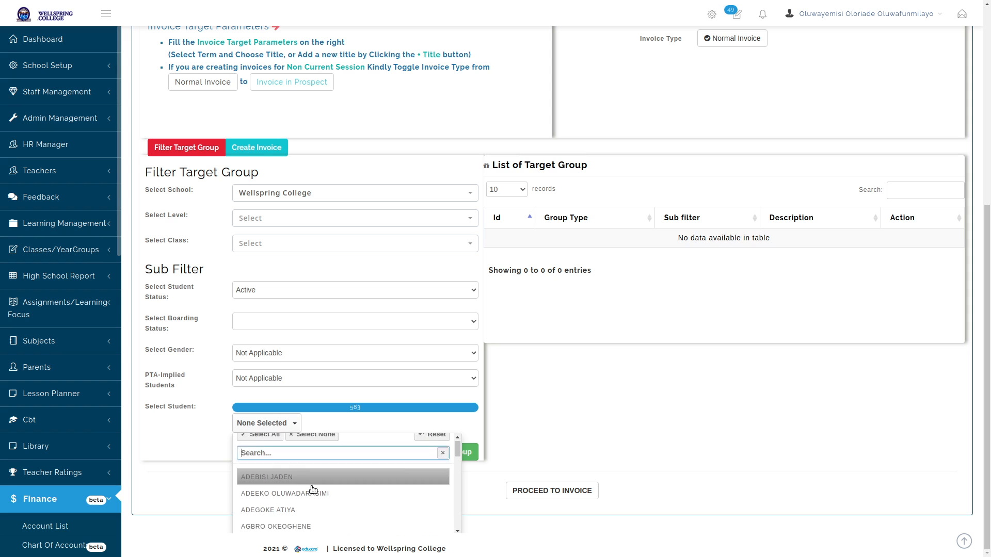
{"action": "scroll", "coordinate": [314, 489], "scroll_direction": "down", "scroll_amount": 2}
{"action": "scroll", "coordinate": [290, 471], "scroll_direction": "up", "scroll_amount": 2}
{"action": "left_click", "coordinate": [284, 462]}
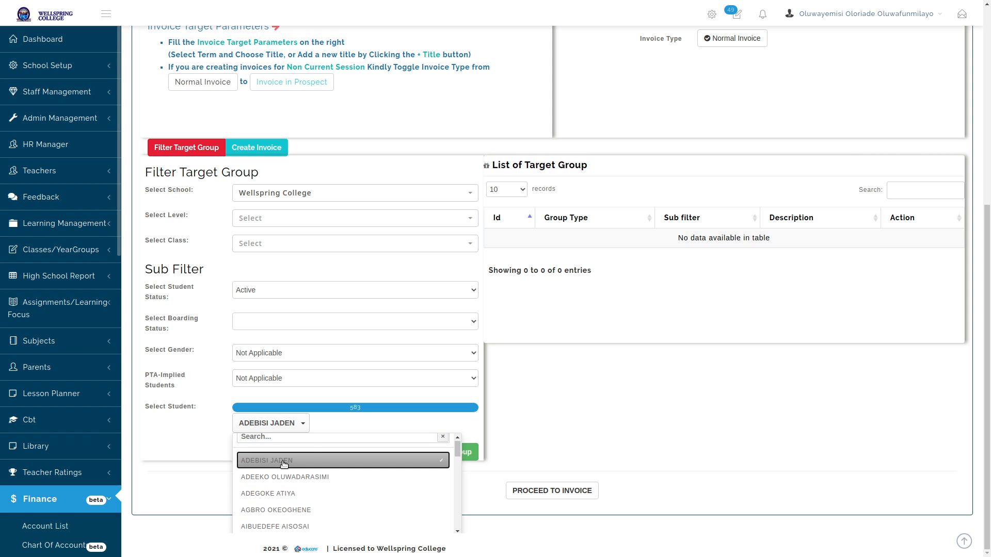
{"action": "left_click", "coordinate": [500, 429]}
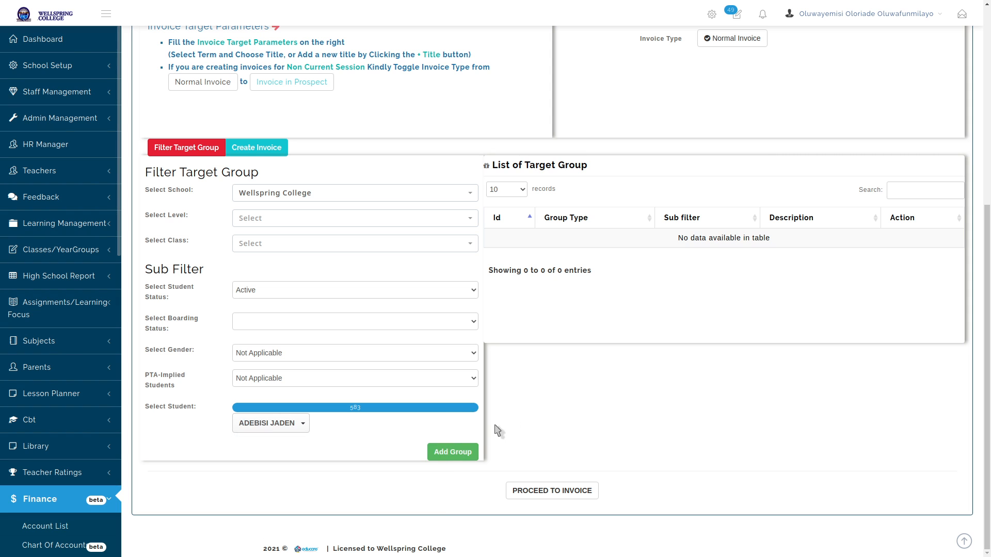
{"action": "left_click", "coordinate": [453, 454]}
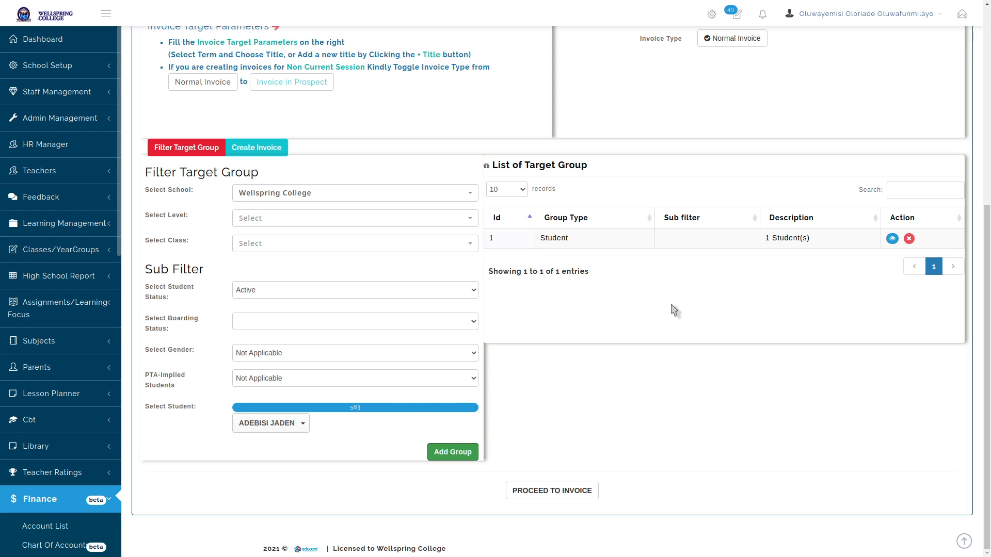
{"action": "double_click", "coordinate": [787, 238]}
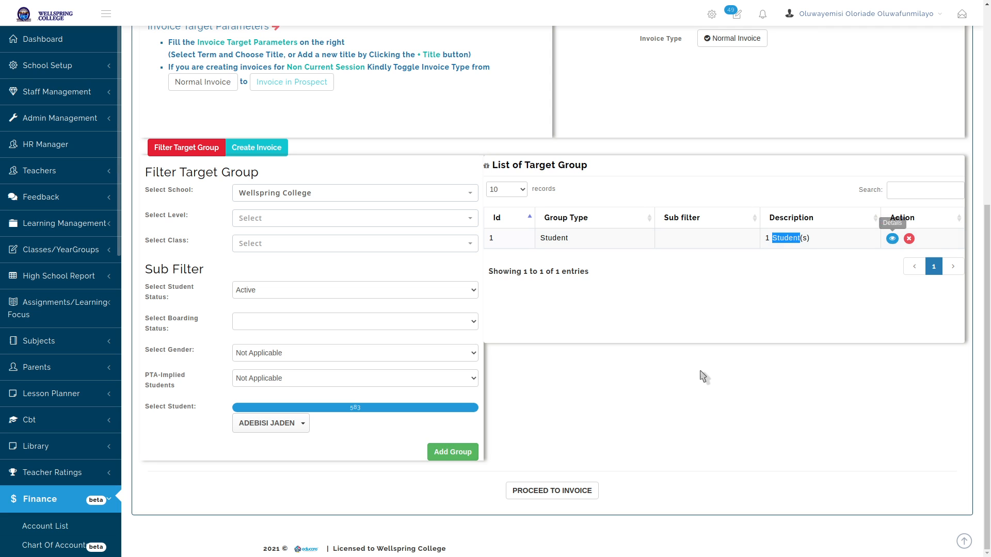
{"action": "left_click", "coordinate": [580, 488]}
Set the invoice term to SECOND TERM and its title to SECOND TERM BILL JSS 1
{"action": "scroll", "coordinate": [599, 383], "scroll_direction": "up", "scroll_amount": 3}
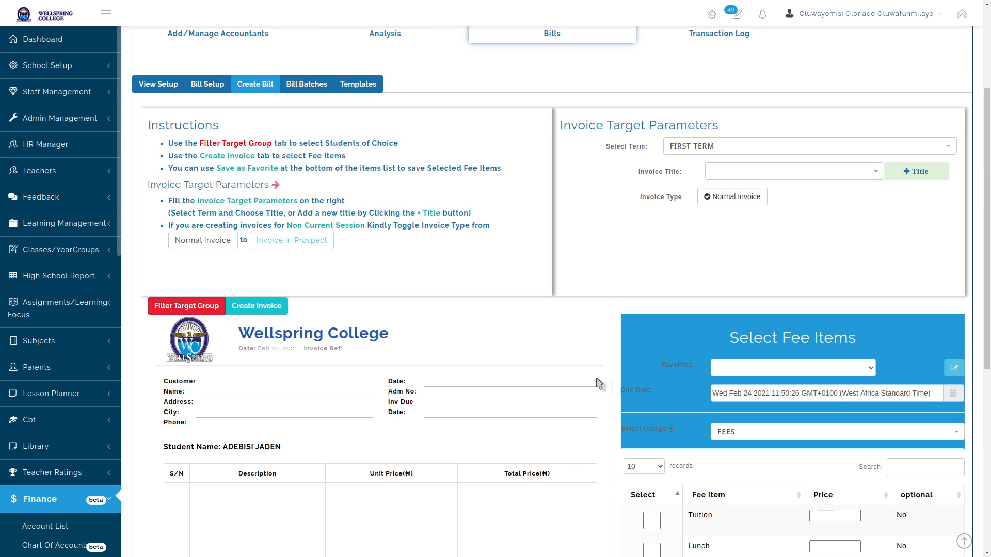
{"action": "left_click", "coordinate": [744, 148]}
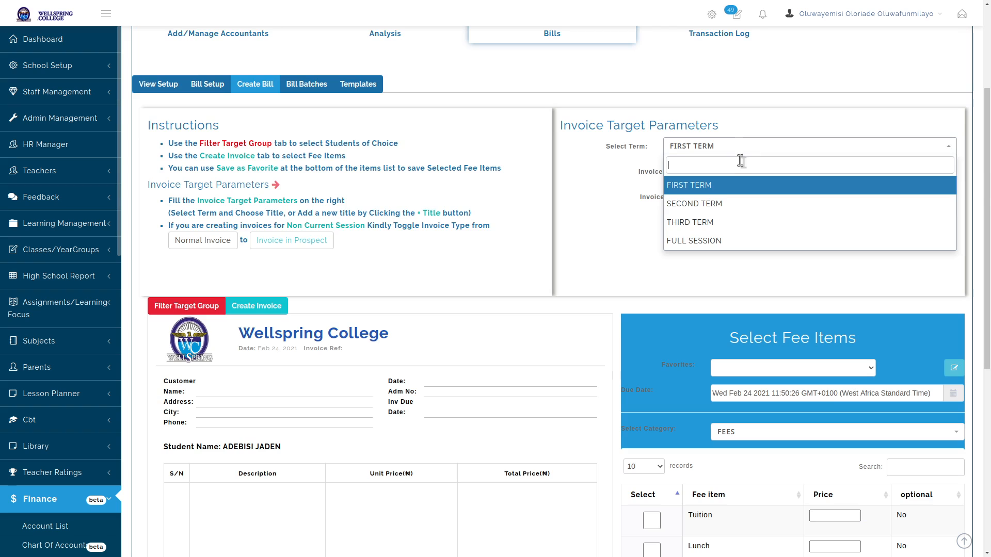
{"action": "left_click", "coordinate": [716, 204]}
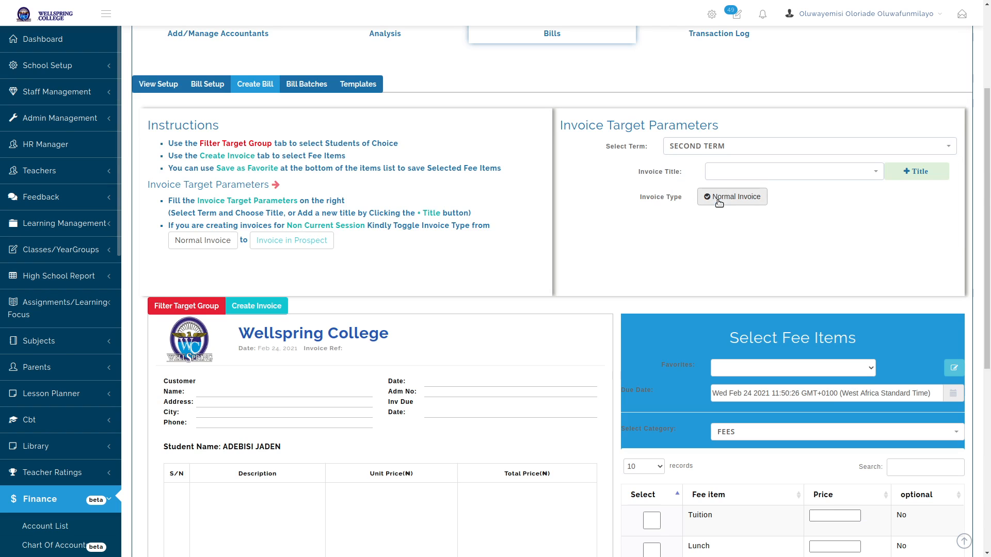
{"action": "left_click", "coordinate": [757, 175]}
{"action": "scroll", "coordinate": [758, 279], "scroll_direction": "down", "scroll_amount": 2}
{"action": "left_click", "coordinate": [758, 291]}
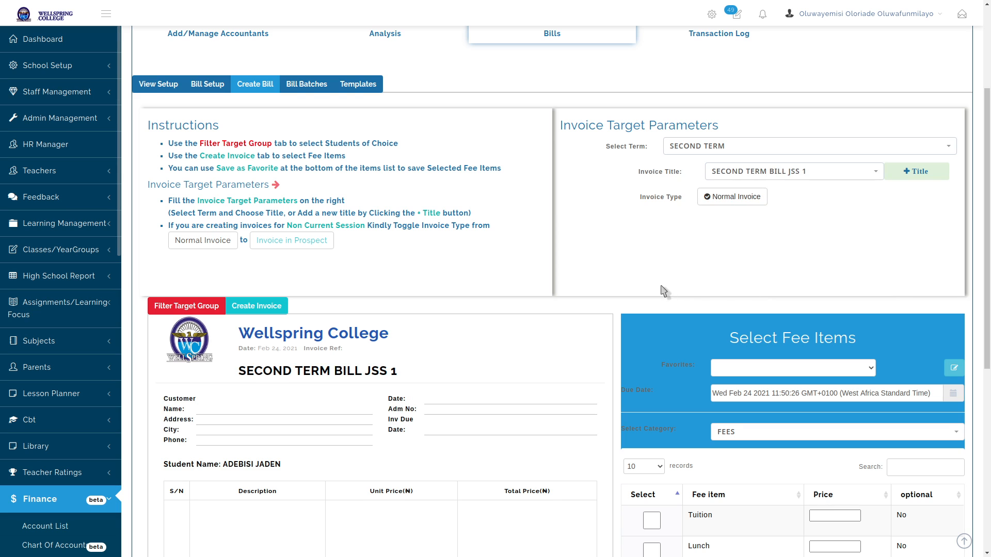
Apply the School Fees Template favourite (₦361,500) and check the Bill Batches list
{"action": "scroll", "coordinate": [663, 290], "scroll_direction": "down", "scroll_amount": 4}
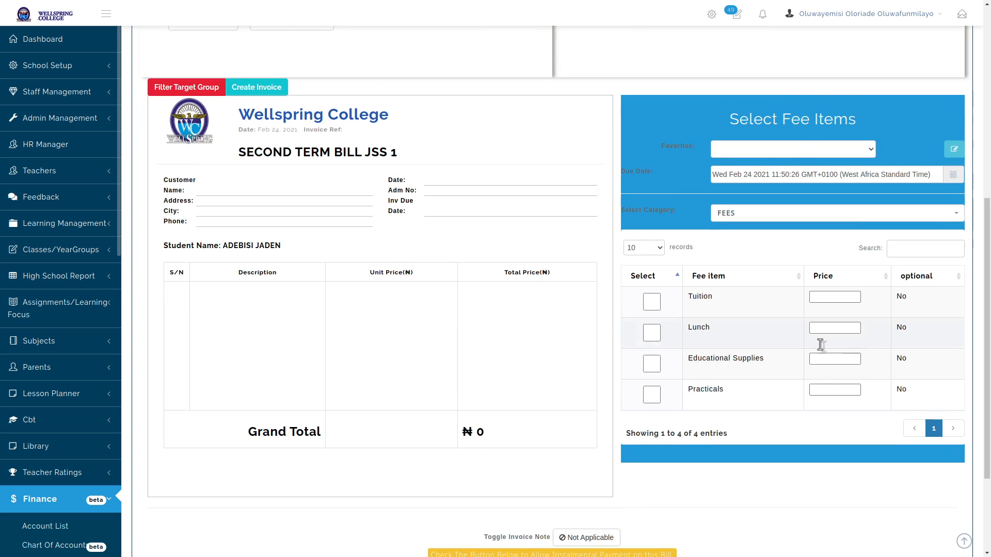
{"action": "left_click", "coordinate": [834, 151]}
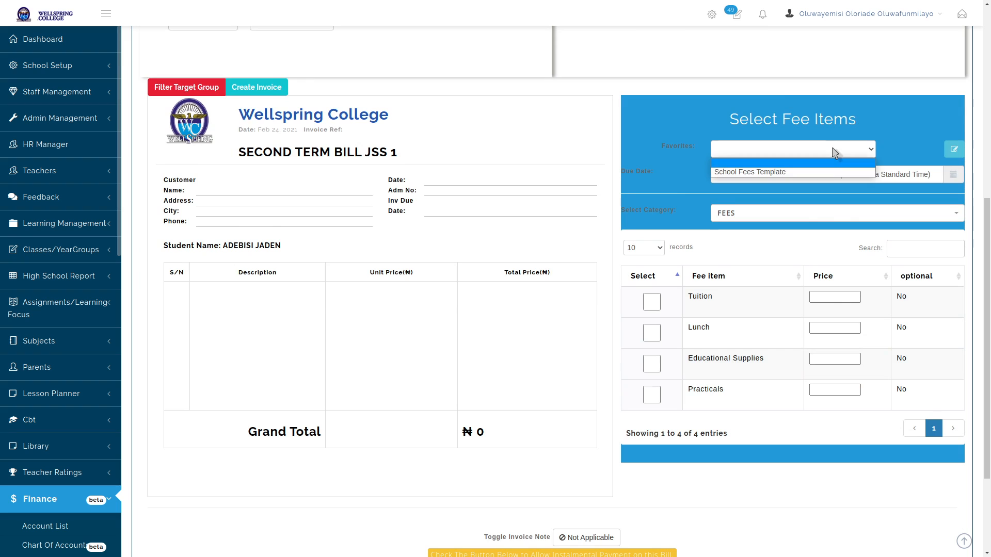
{"action": "left_click", "coordinate": [794, 173]}
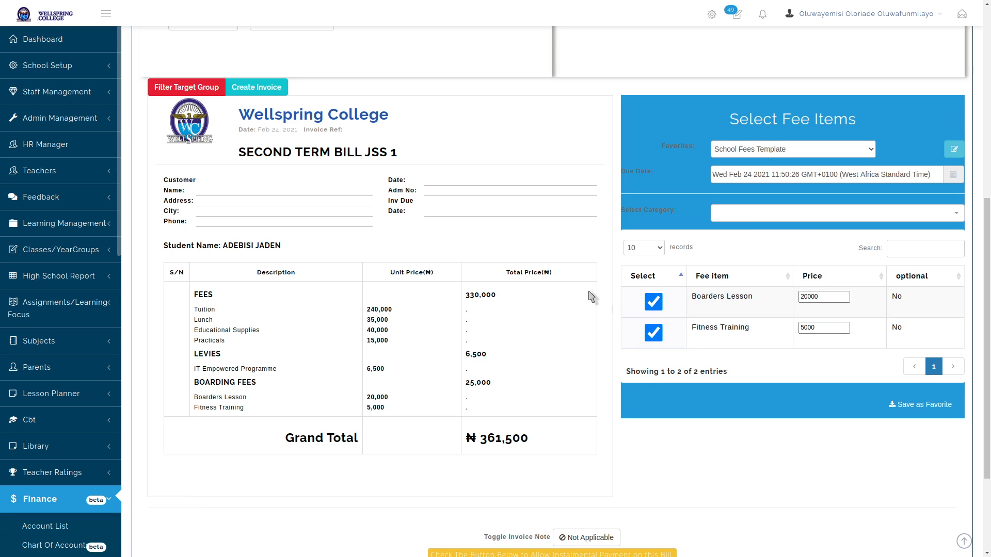
{"action": "scroll", "coordinate": [590, 297], "scroll_direction": "down", "scroll_amount": 3}
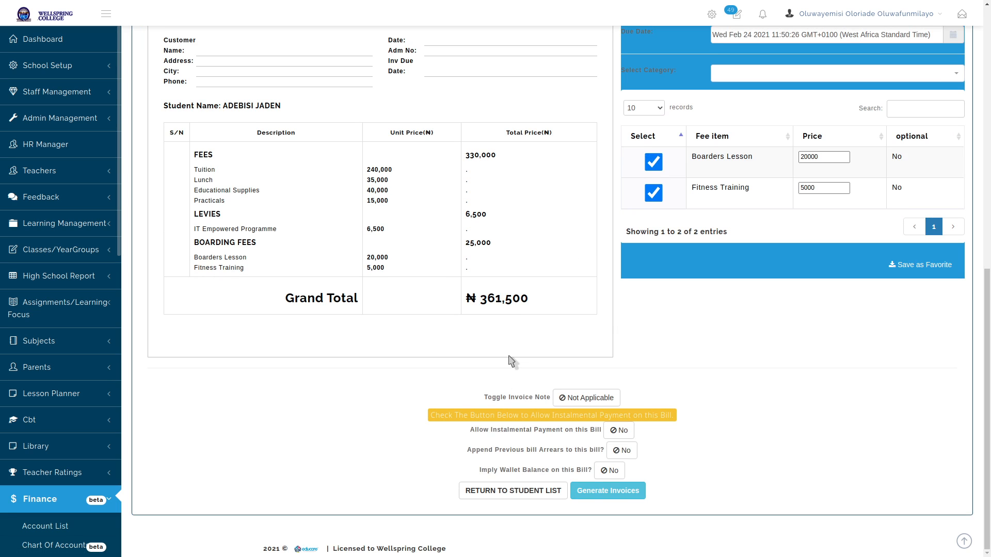
{"action": "key", "text": "alt+Tab"}
{"action": "scroll", "coordinate": [523, 337], "scroll_direction": "up", "scroll_amount": 7}
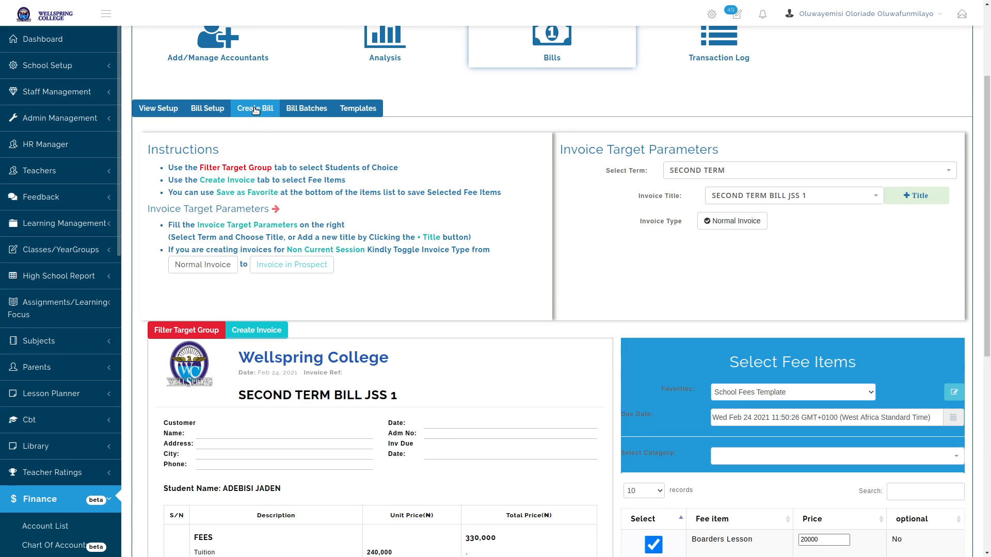
{"action": "left_click", "coordinate": [315, 108]}
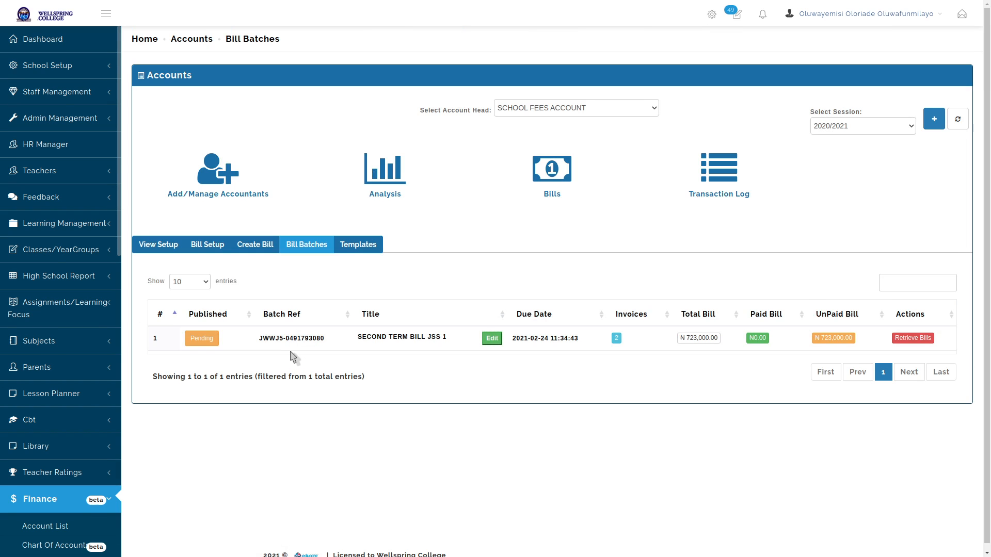
Return to Create Bill and add the first student again as a single-student target group
{"action": "left_click", "coordinate": [263, 247]}
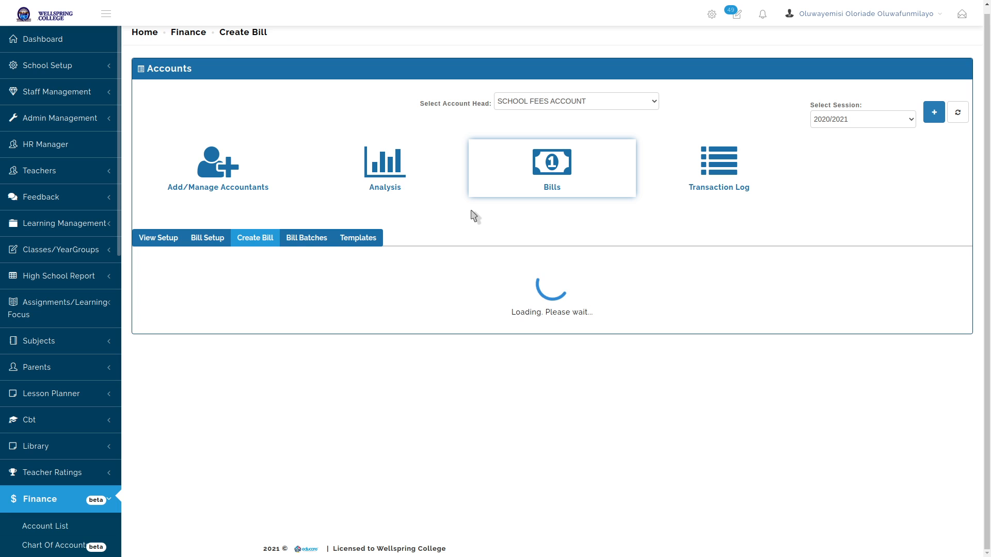
{"action": "scroll", "coordinate": [464, 191], "scroll_direction": "down", "scroll_amount": 1}
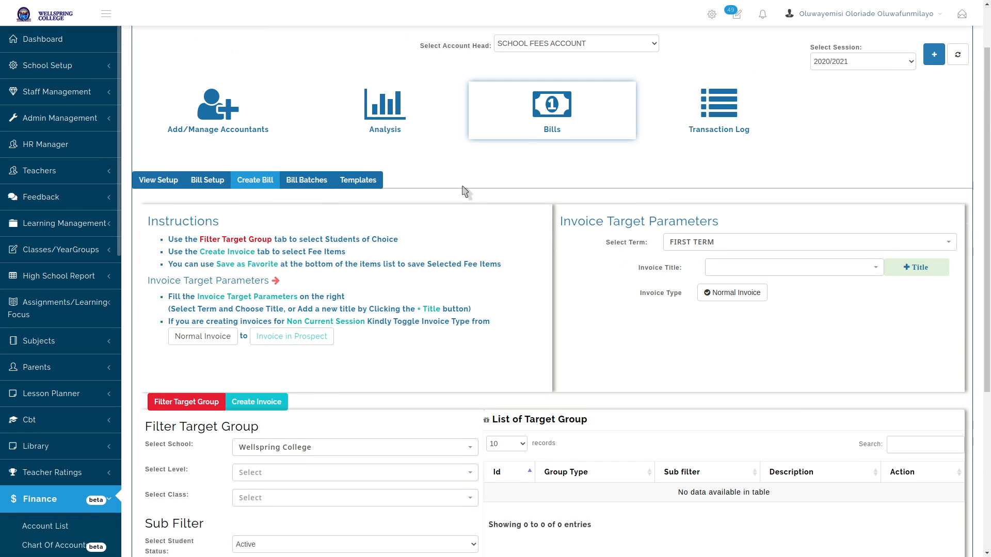
{"action": "scroll", "coordinate": [464, 192], "scroll_direction": "down", "scroll_amount": 5}
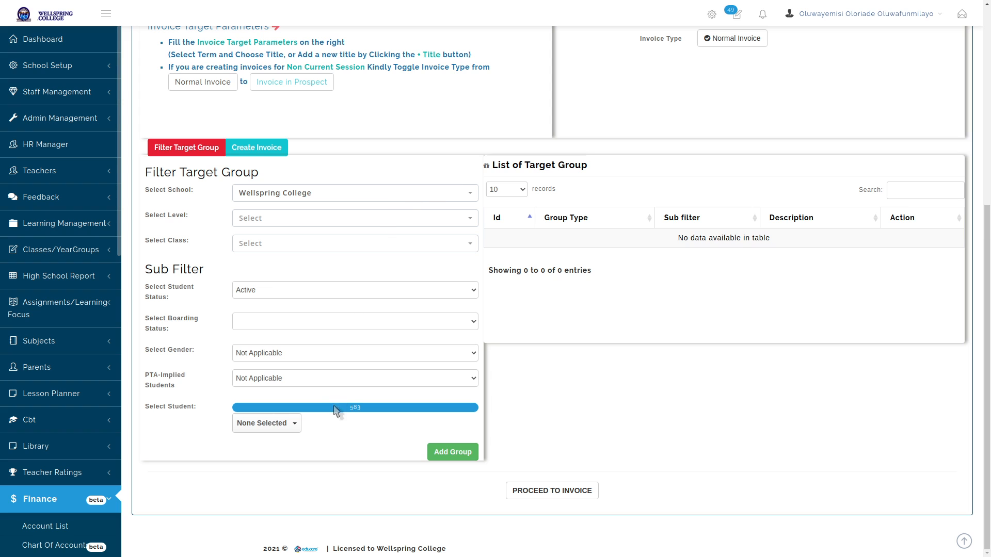
{"action": "left_click", "coordinate": [276, 424]}
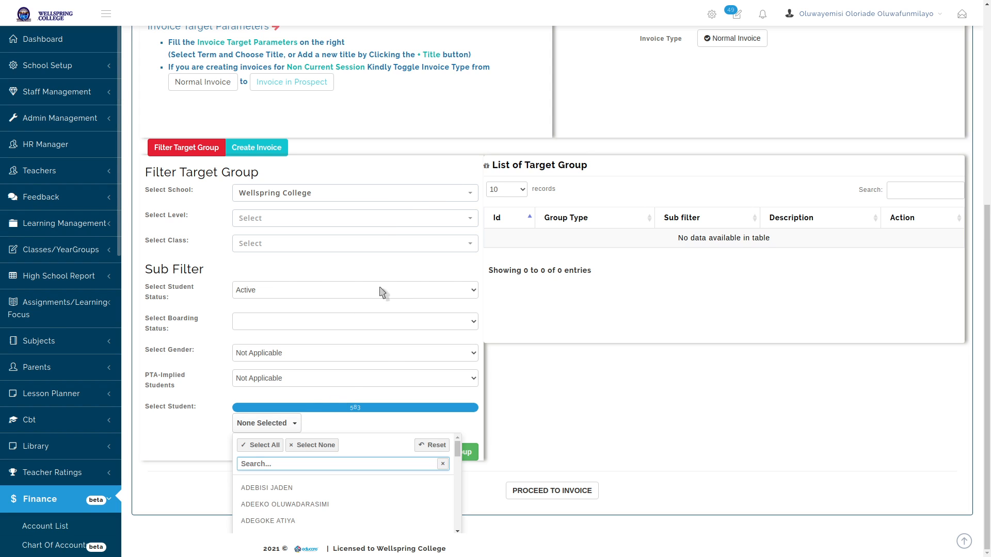
{"action": "left_click", "coordinate": [263, 489]}
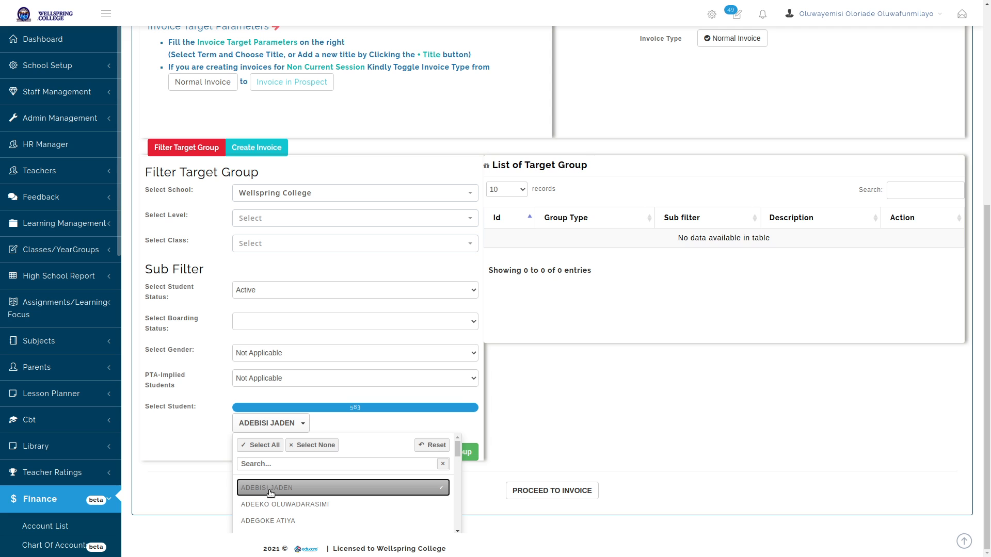
{"action": "left_click", "coordinate": [213, 493]}
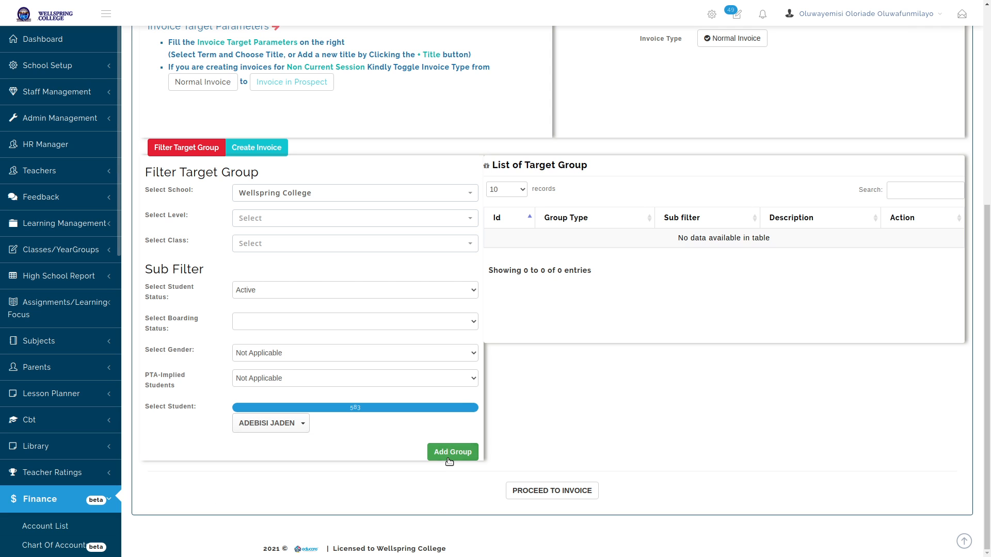
{"action": "left_click", "coordinate": [453, 452]}
Open the student's invoice and fill it from the School Fees Template favourite
{"action": "left_click", "coordinate": [550, 491]}
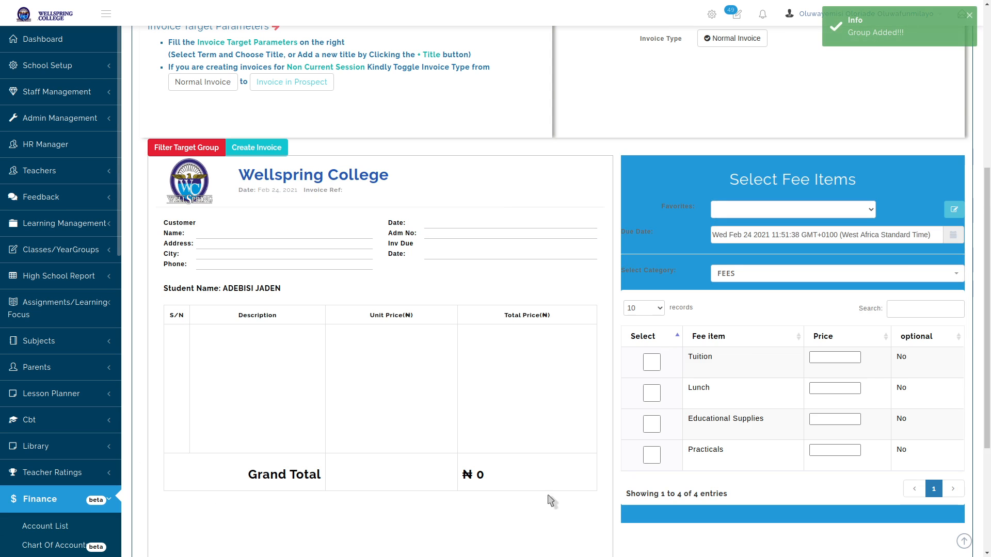
{"action": "scroll", "coordinate": [551, 500], "scroll_direction": "up", "scroll_amount": 3}
{"action": "scroll", "coordinate": [559, 340], "scroll_direction": "down", "scroll_amount": 4}
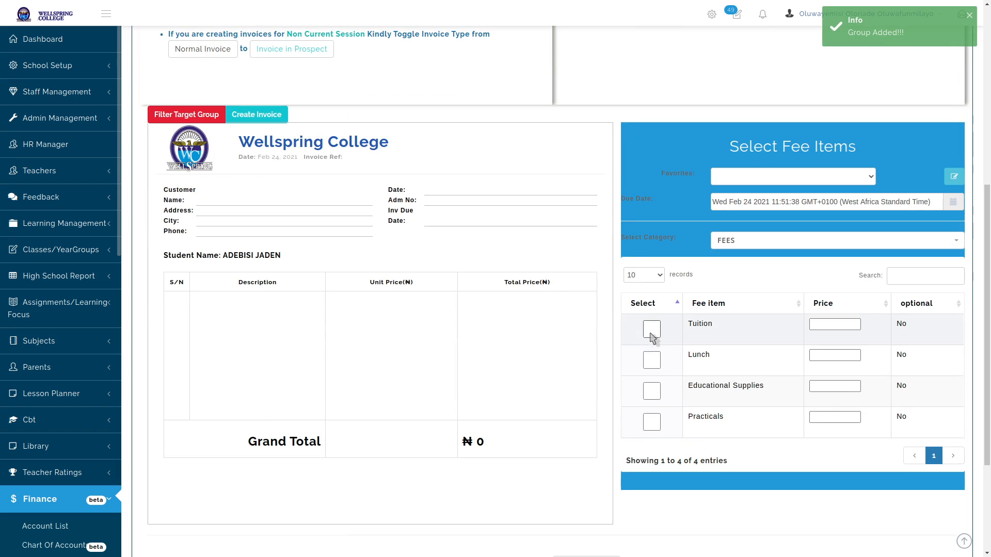
{"action": "left_click", "coordinate": [652, 329]}
{"action": "left_click", "coordinate": [651, 329]}
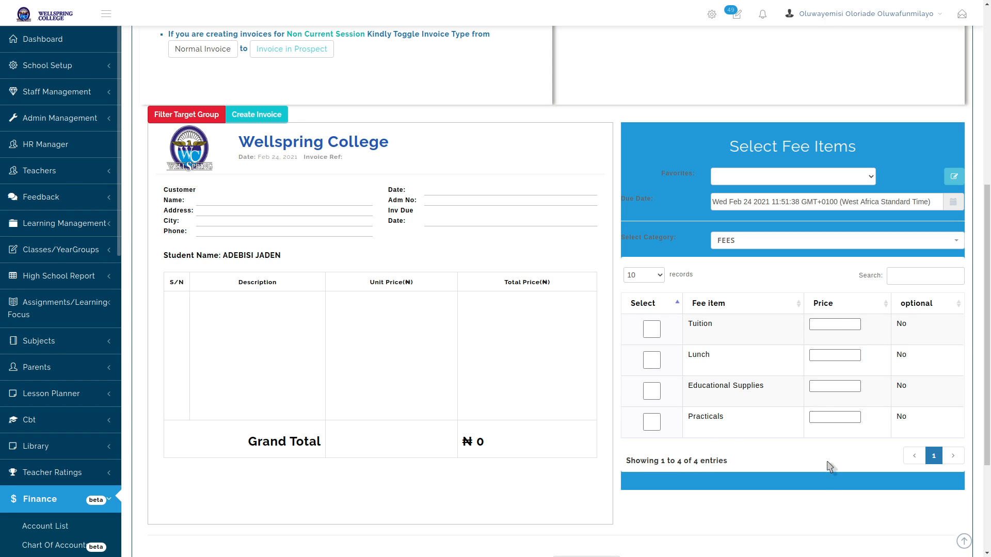
{"action": "left_click", "coordinate": [848, 178]}
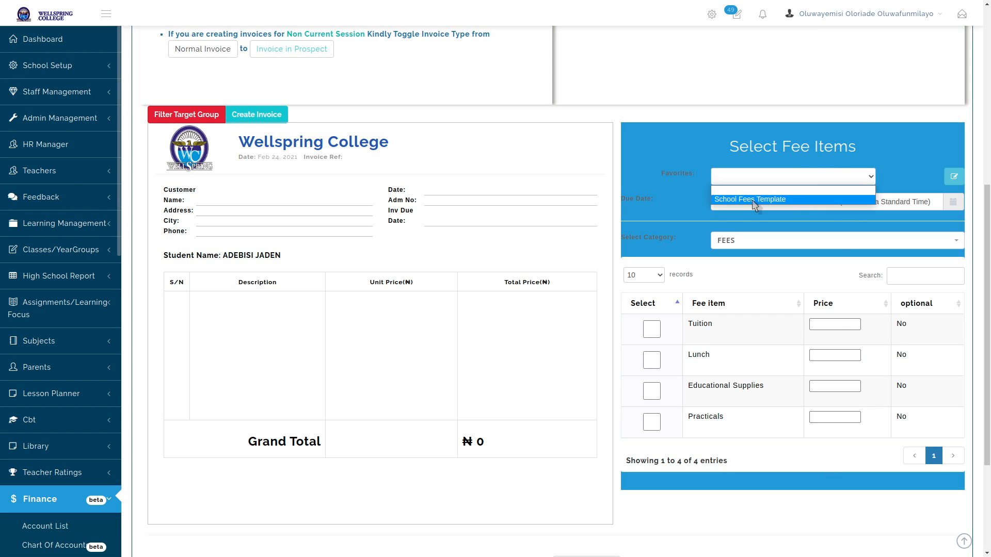
{"action": "left_click", "coordinate": [754, 201]}
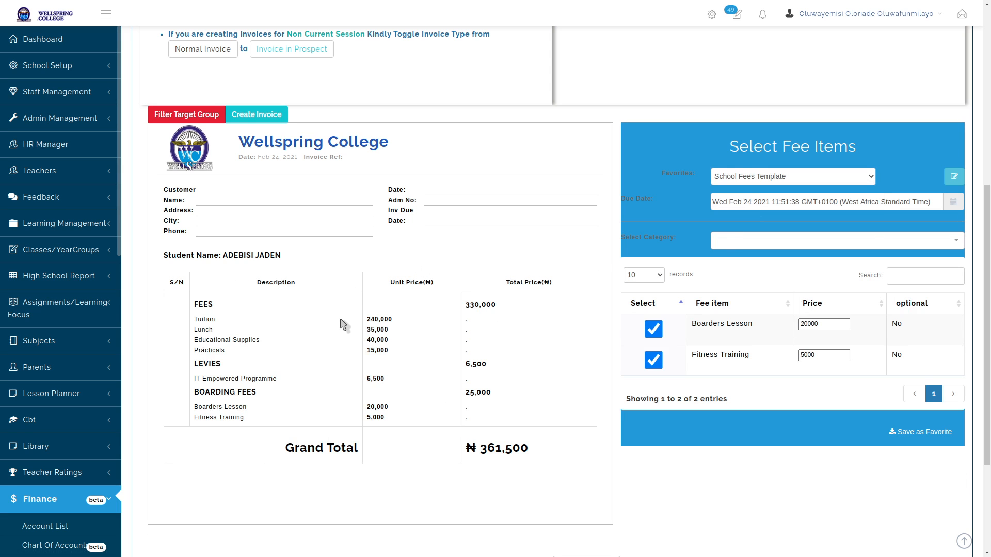
Set the invoice term to SECOND TERM and its title to SECOND TERM BILL JSS 1
{"action": "scroll", "coordinate": [342, 325], "scroll_direction": "up", "scroll_amount": 5}
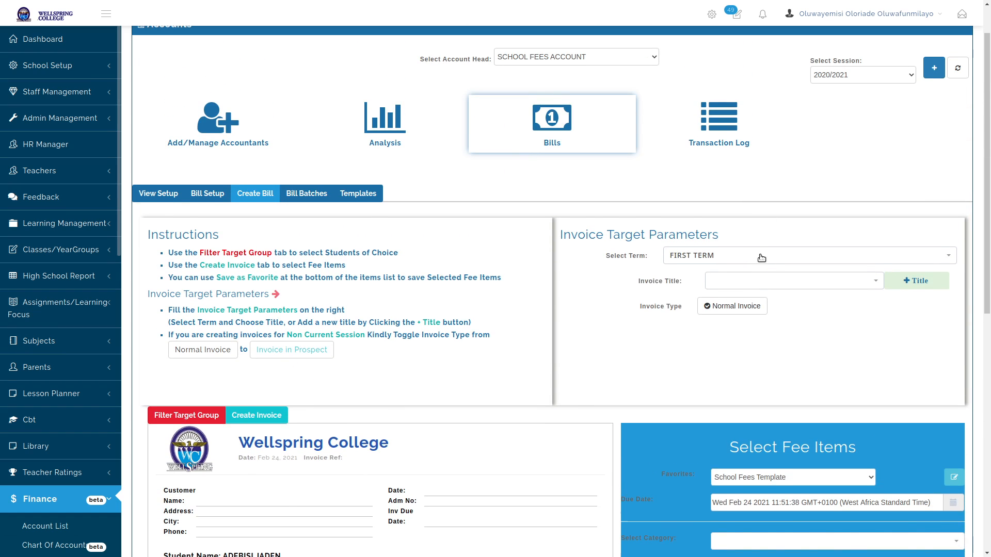
{"action": "left_click", "coordinate": [761, 257]}
{"action": "left_click", "coordinate": [724, 313]}
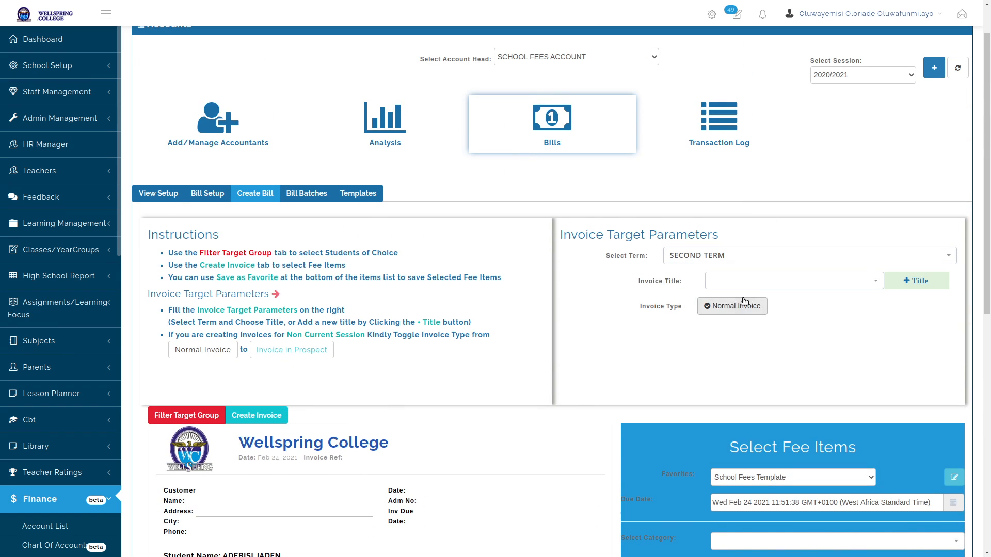
{"action": "left_click", "coordinate": [772, 283]}
{"action": "scroll", "coordinate": [763, 372], "scroll_direction": "down", "scroll_amount": 3}
{"action": "left_click", "coordinate": [748, 405]}
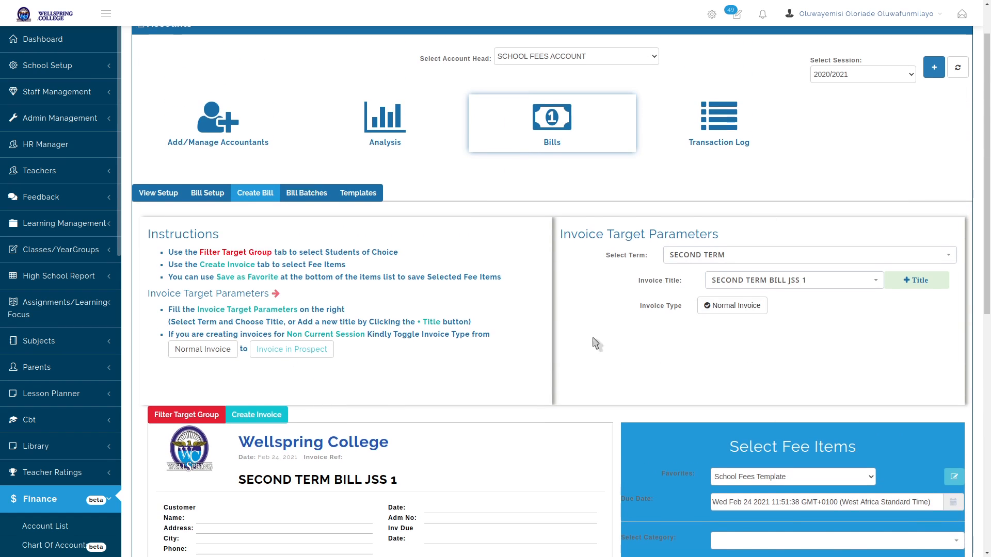
{"action": "scroll", "coordinate": [597, 343], "scroll_direction": "down", "scroll_amount": 8}
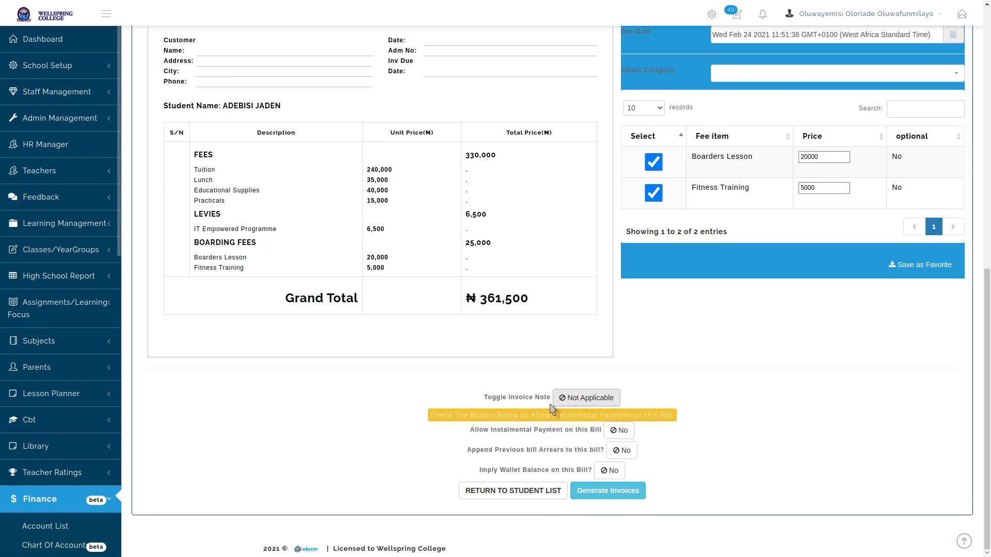
Enable the invoice note requiring online payment, with the UBA account details and a teller request
{"action": "left_click", "coordinate": [586, 401]}
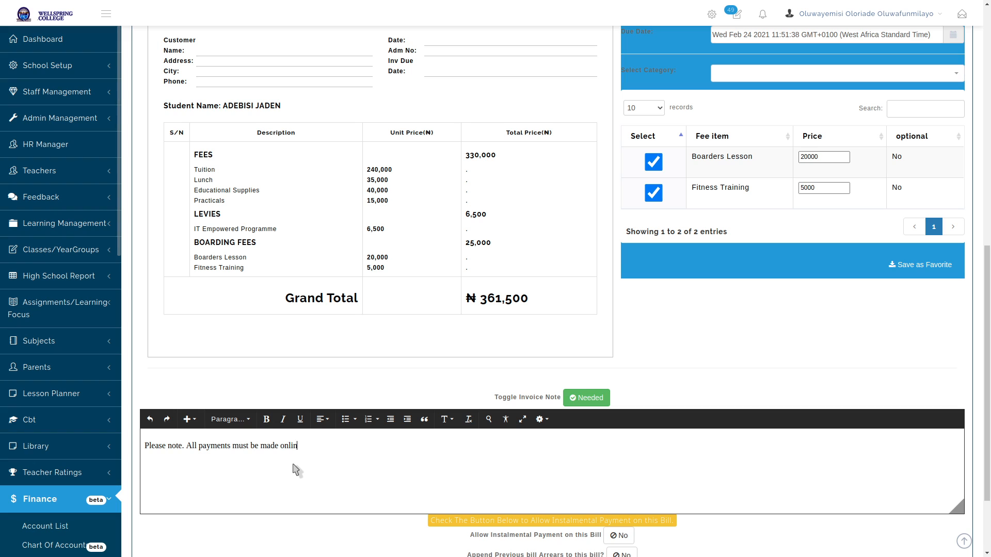
{"action": "type", "text": "."}
{"action": "key", "text": "Return"}
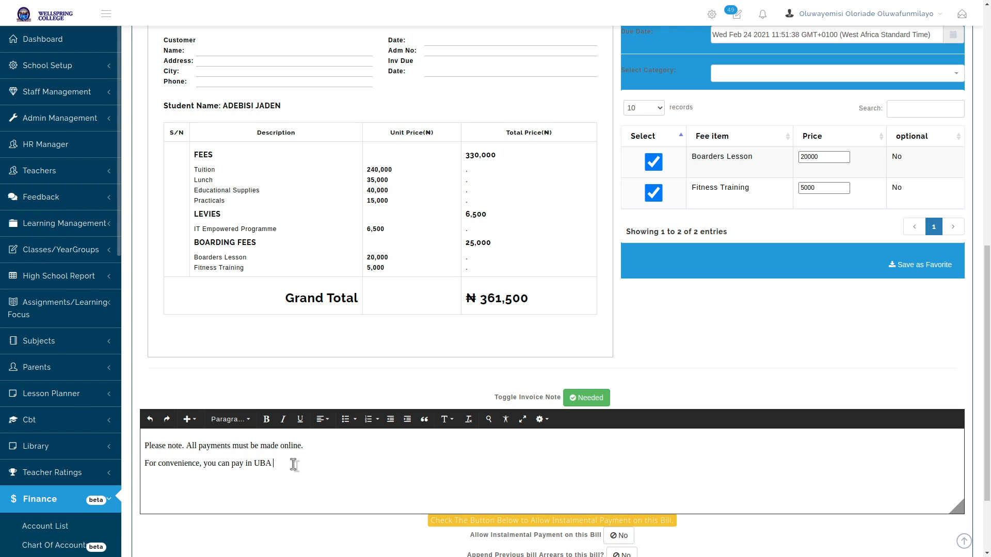
{"action": "type", "text": "acco"}
{"action": "type", "text": "BA"}
{"action": "type", "text": " ......."}
{"action": "key", "text": "Return"}
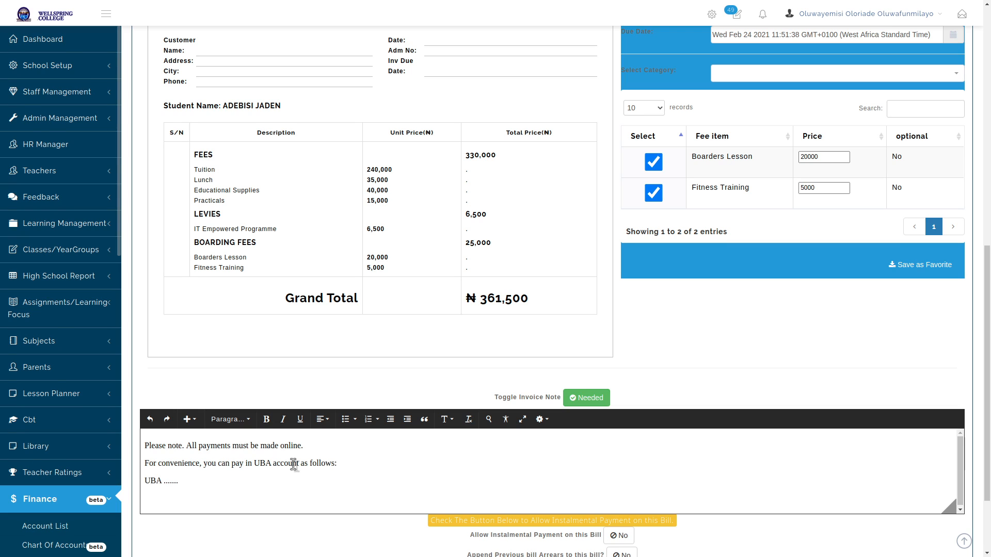
{"action": "type", "text": "NAc"}
{"action": "key", "text": "Return"}
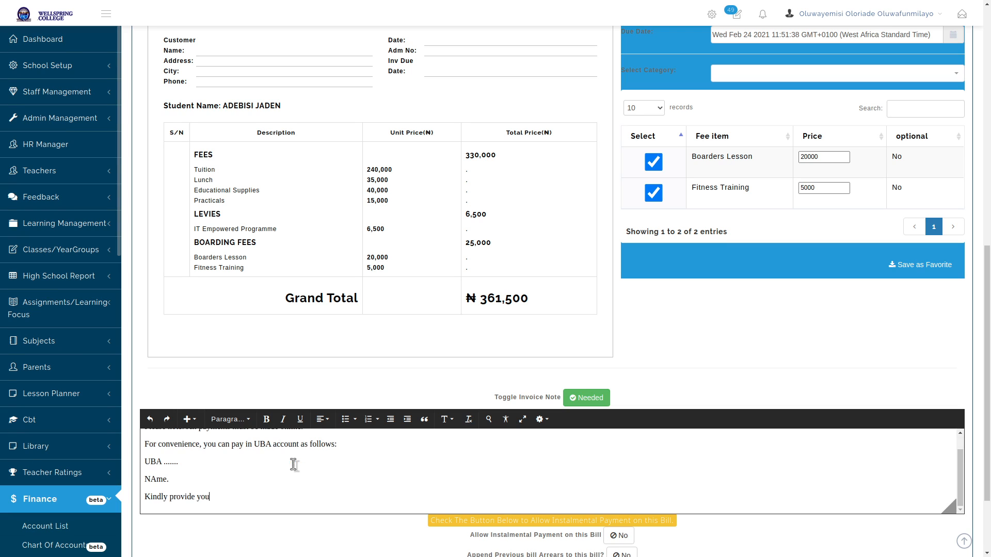
{"action": "type", "text": "Kindly provide your teller for confirmation"}
{"action": "scroll", "coordinate": [368, 464], "scroll_direction": "down", "scroll_amount": 2}
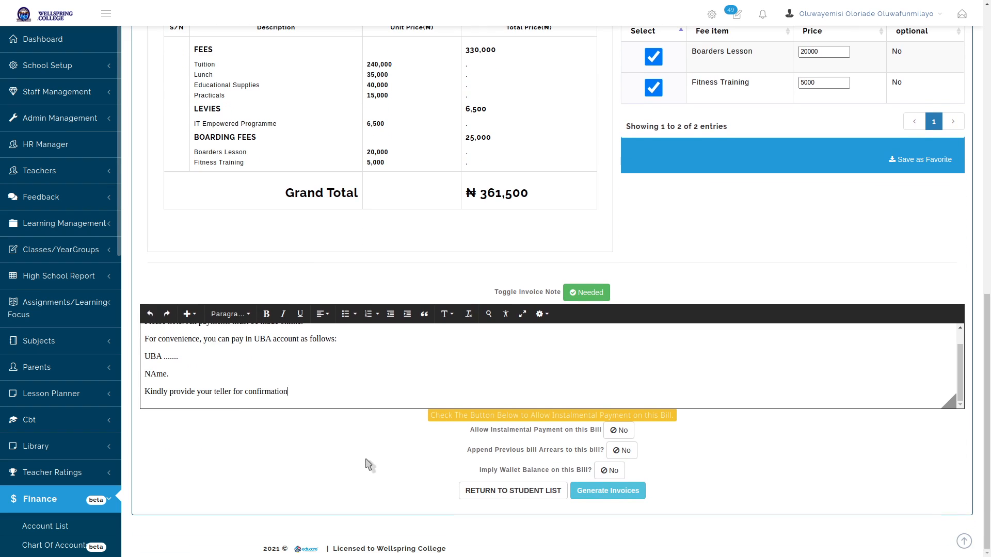
{"action": "scroll", "coordinate": [328, 400], "scroll_direction": "up", "scroll_amount": 2}
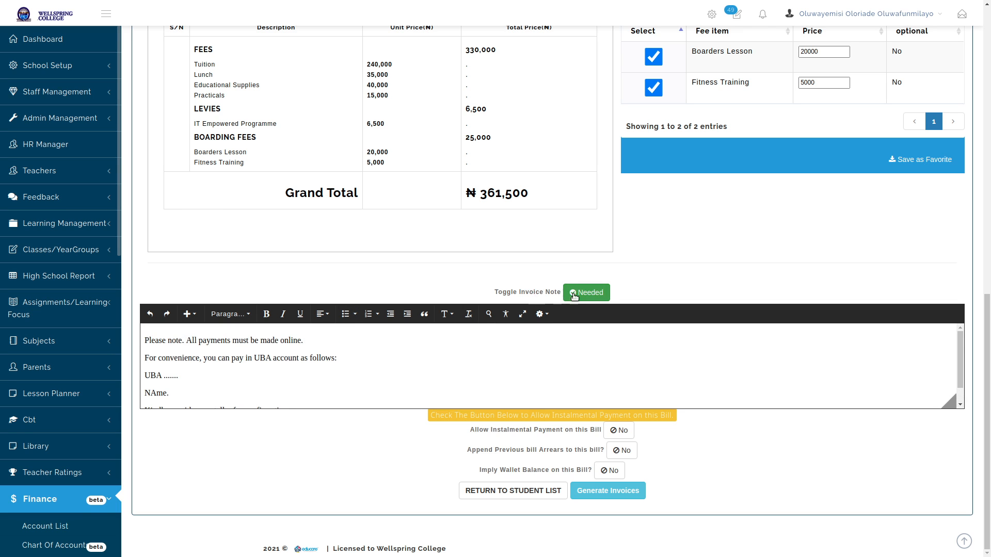
Correct 'NAme.' to 'Name.' in the UBA payment note and keep the note on the bill
{"action": "left_click", "coordinate": [575, 294]}
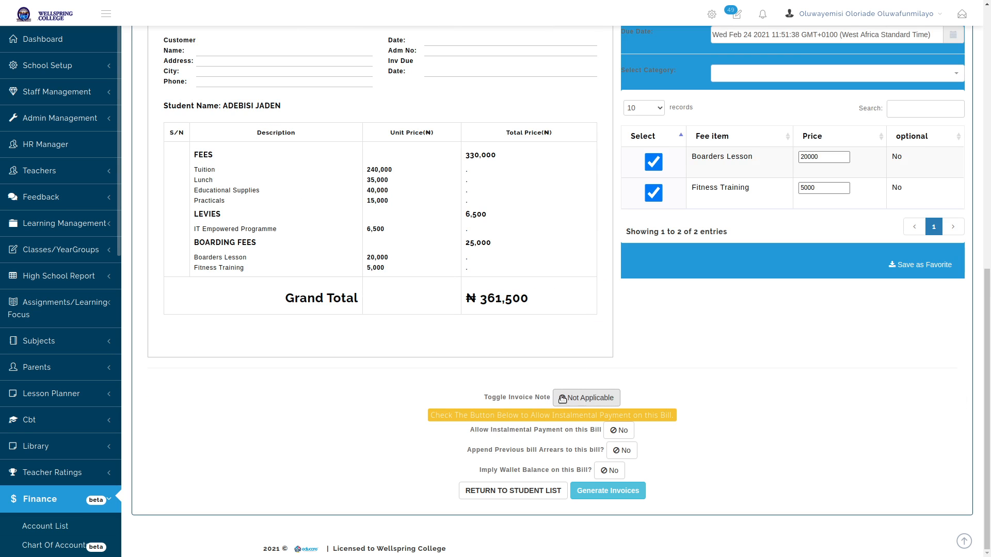
{"action": "left_click", "coordinate": [595, 399]}
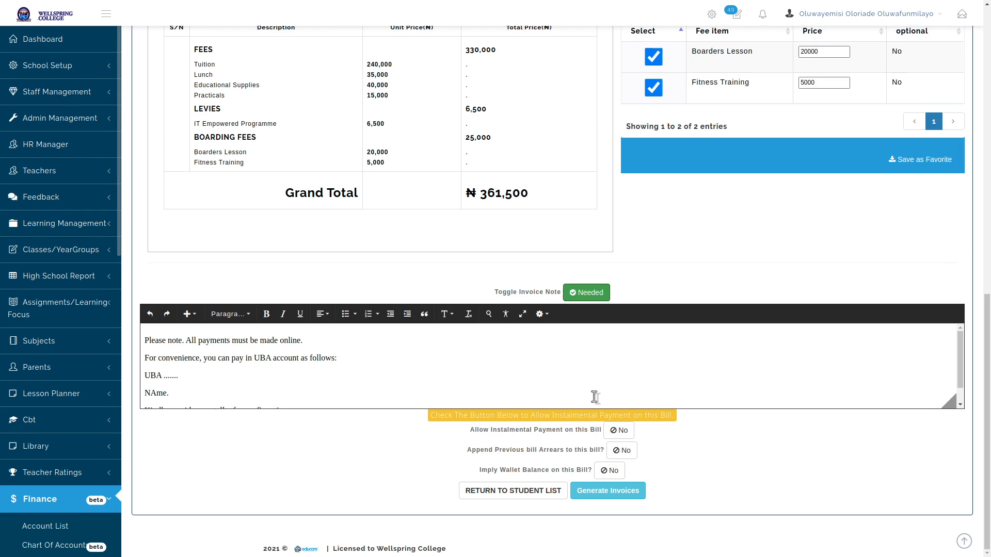
{"action": "scroll", "coordinate": [312, 346], "scroll_direction": "down", "scroll_amount": 1}
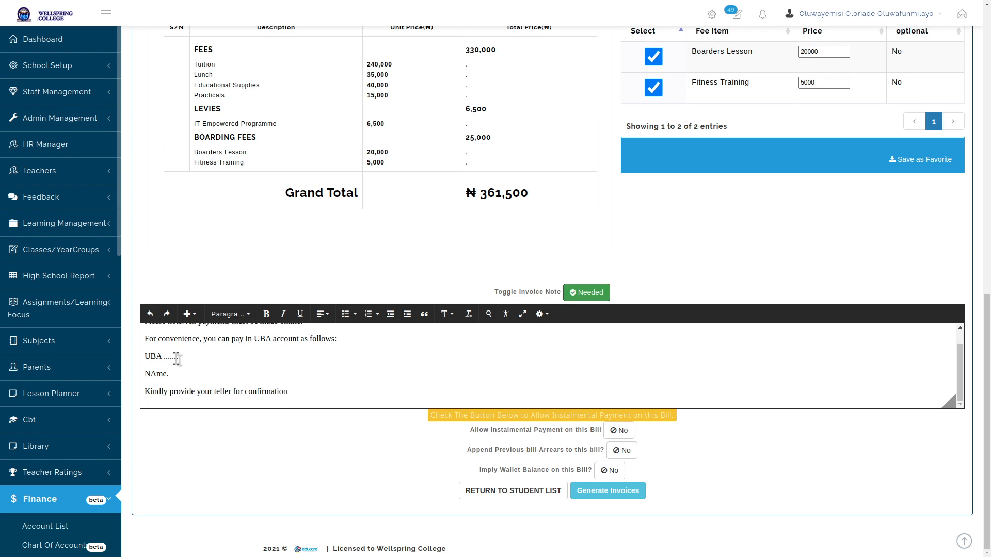
{"action": "left_click", "coordinate": [156, 374]}
{"action": "key", "text": "BackSpace"}
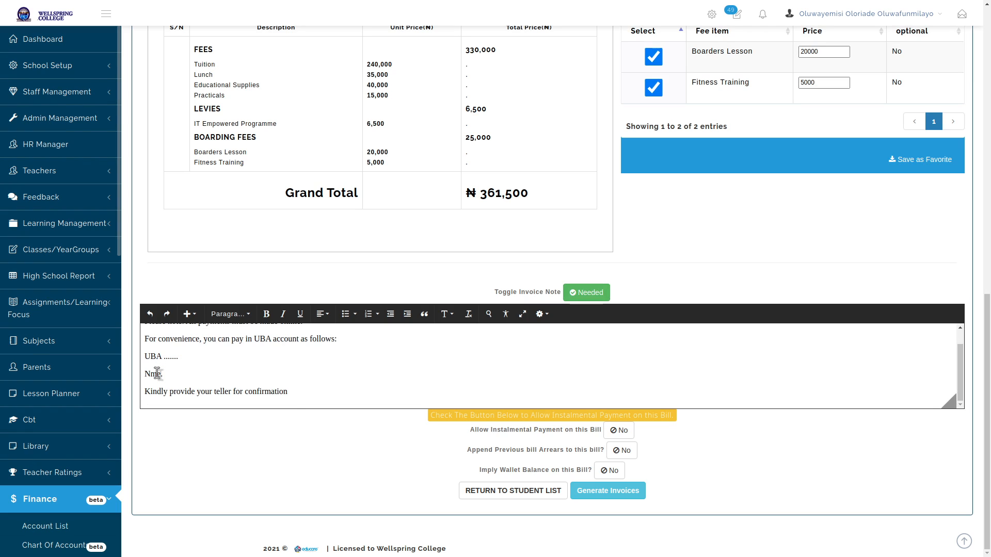
{"action": "type", "text": "a"}
{"action": "left_click_drag", "start_coordinate": [291, 391], "coordinate": [117, 321]}
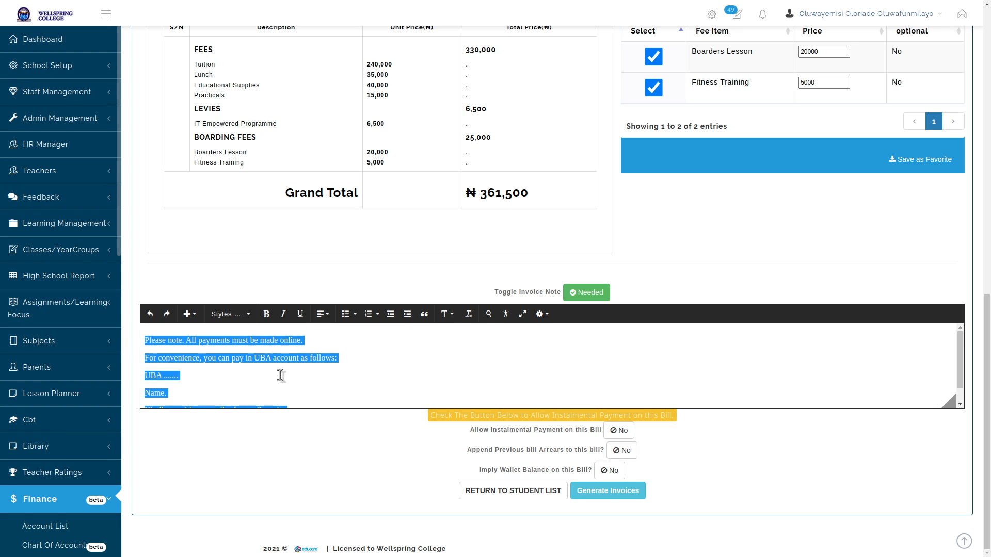
{"action": "left_click", "coordinate": [341, 359]}
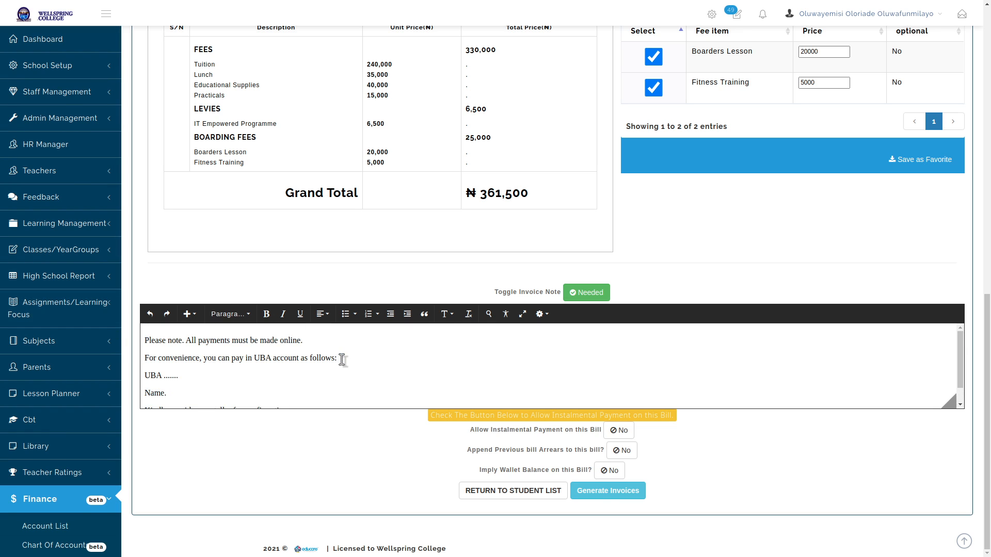
{"action": "left_click", "coordinate": [594, 293]}
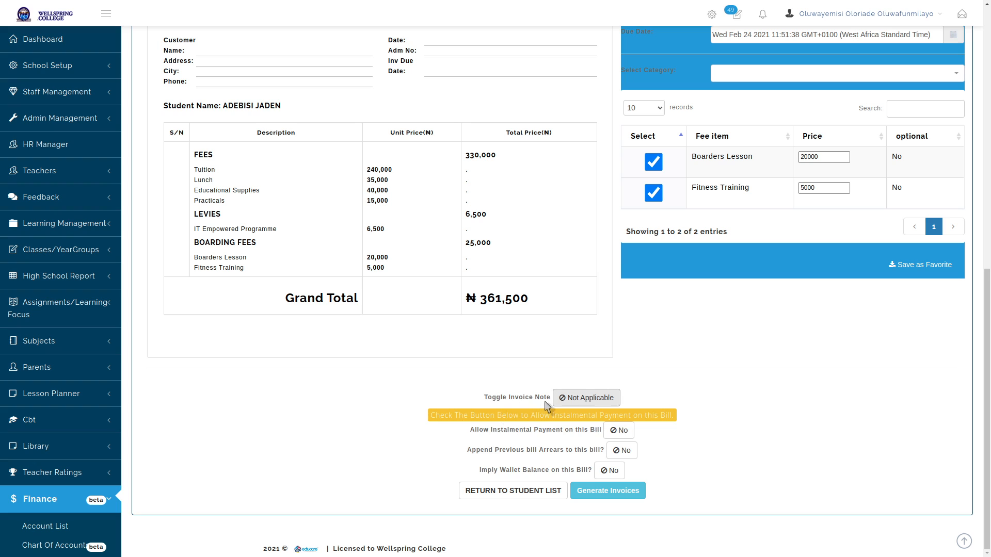
{"action": "left_click", "coordinate": [585, 398]}
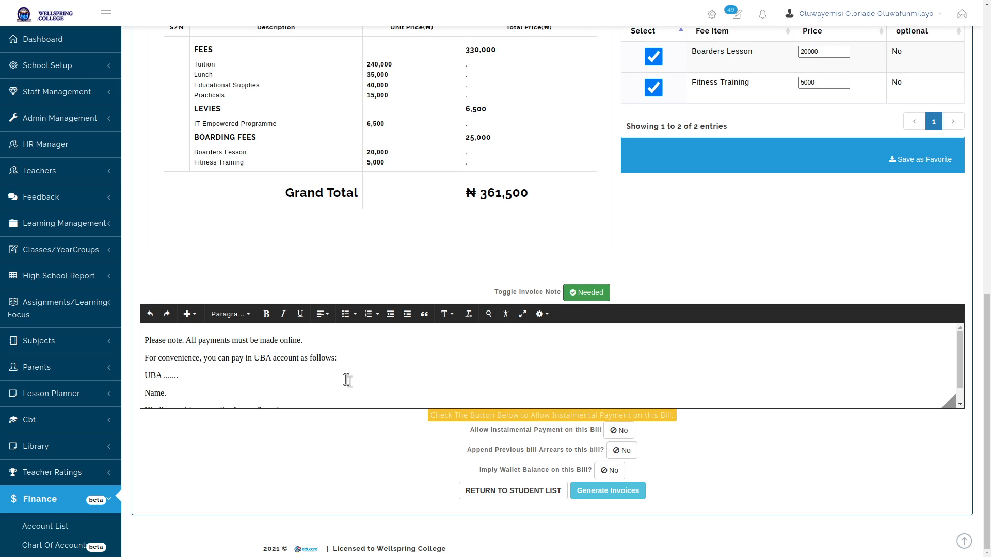
{"action": "scroll", "coordinate": [184, 382], "scroll_direction": "down", "scroll_amount": 1}
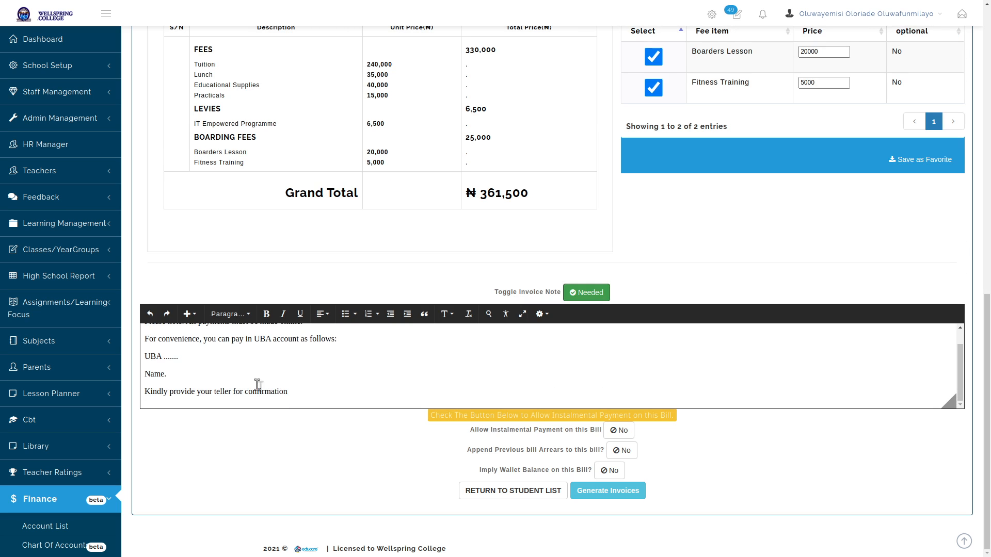
{"action": "scroll", "coordinate": [255, 380], "scroll_direction": "up", "scroll_amount": 1}
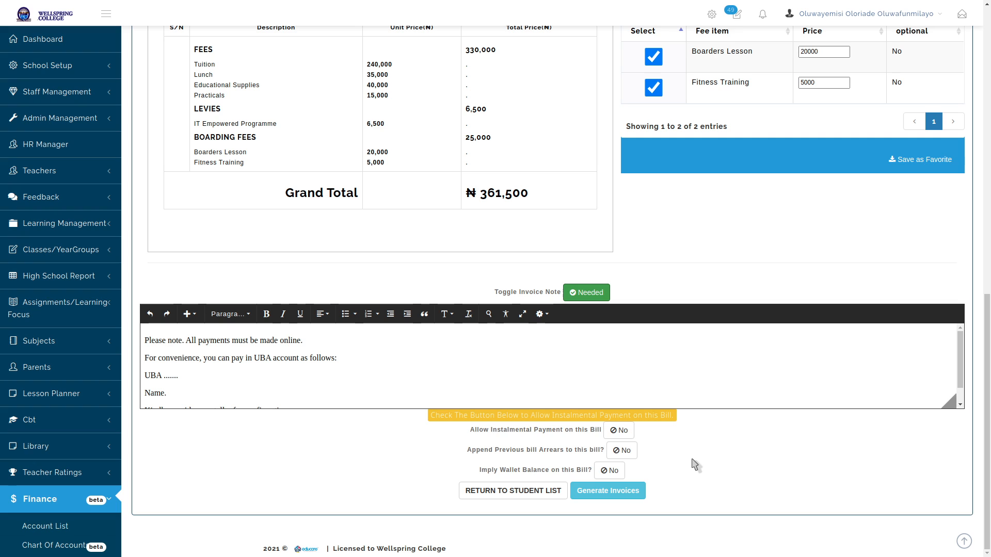
Generate the SECOND TERM BILL JSS 1 invoices and check the payment note on the ₦ 361,500 invoice
{"action": "left_click", "coordinate": [609, 492]}
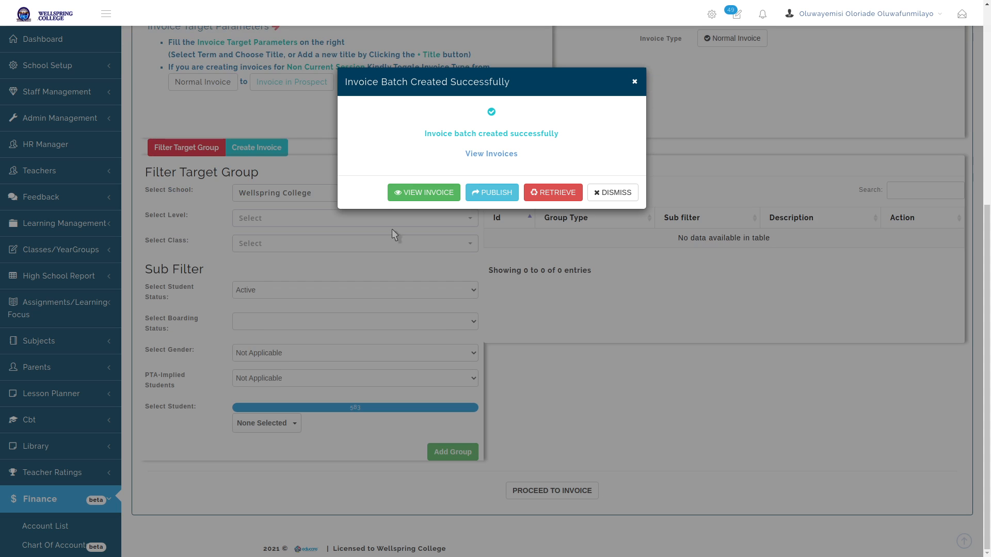
{"action": "left_click", "coordinate": [407, 194]}
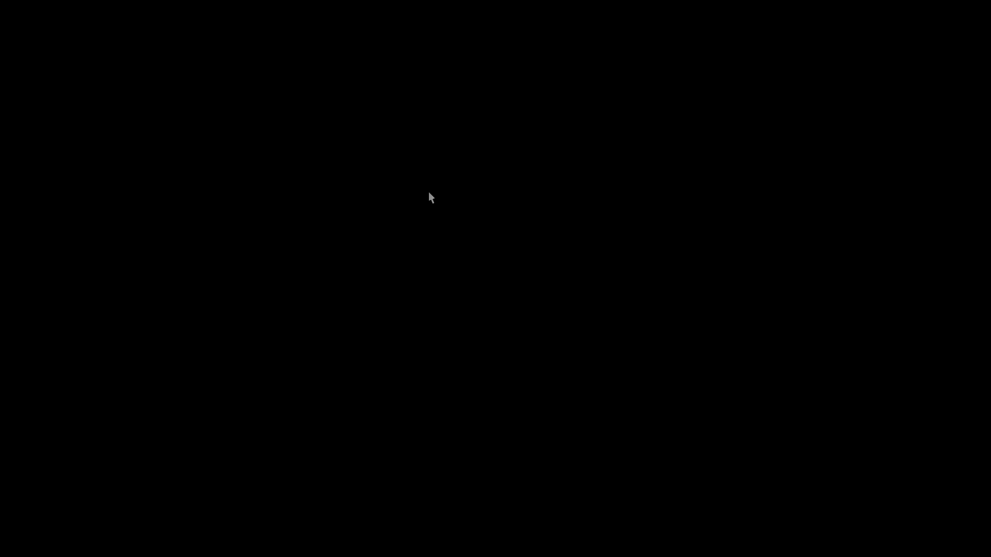
{"action": "scroll", "coordinate": [464, 195], "scroll_direction": "down", "scroll_amount": 5}
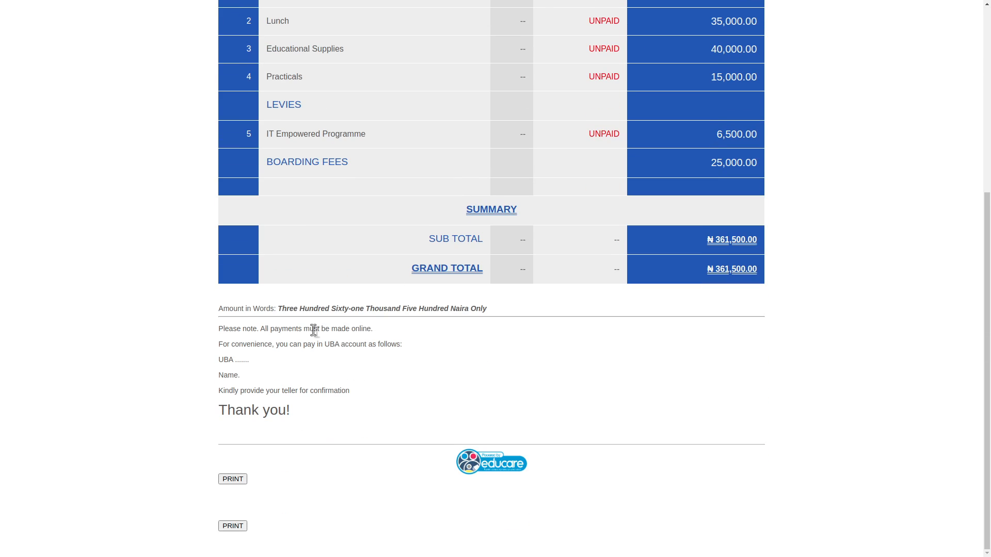
{"action": "left_click_drag", "start_coordinate": [219, 327], "coordinate": [364, 408]}
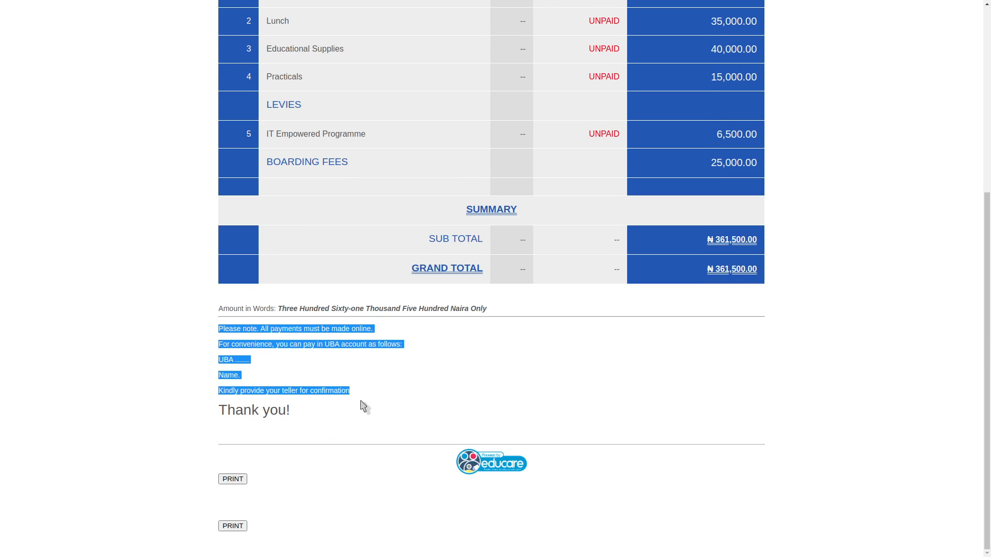
{"action": "left_click", "coordinate": [414, 368]}
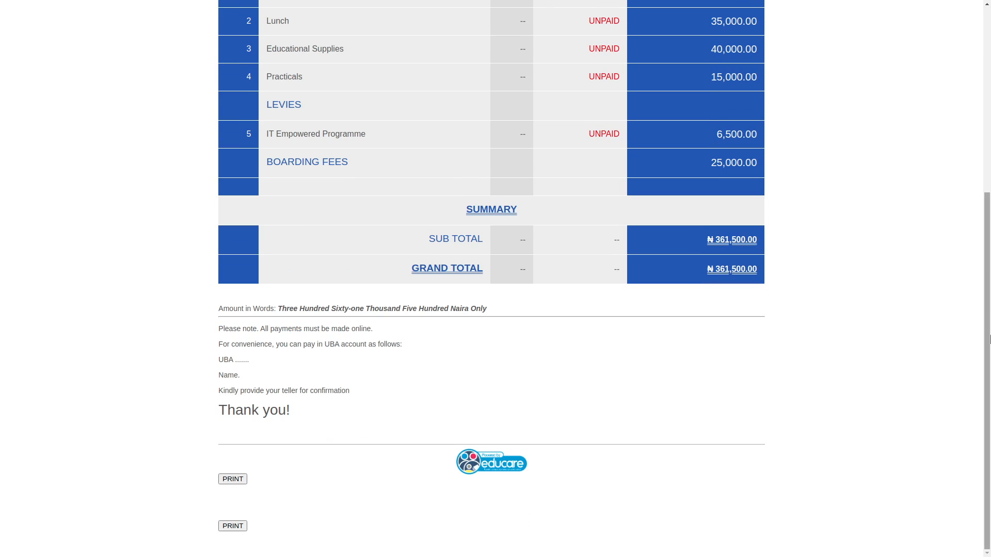
{"action": "left_click_drag", "start_coordinate": [990, 335], "coordinate": [986, 46]}
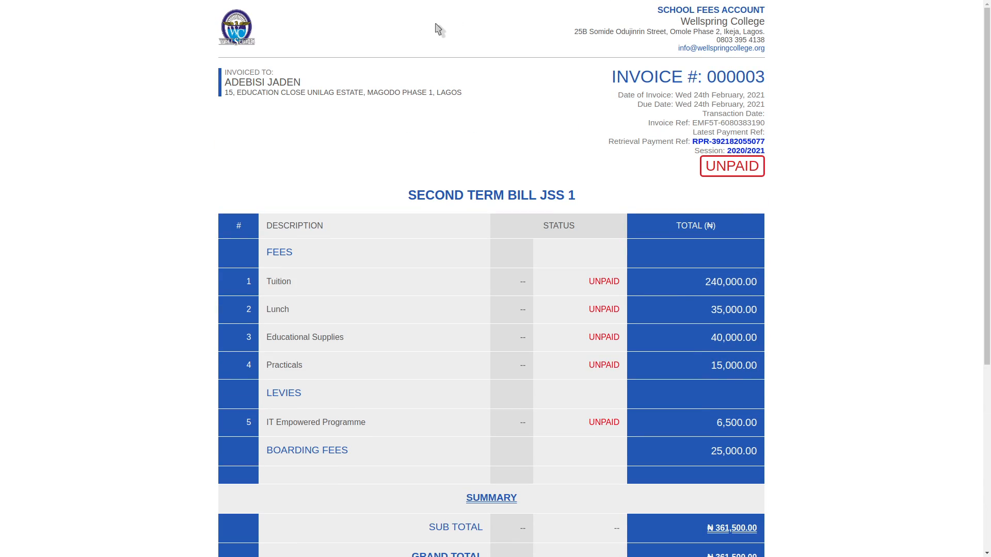
{"action": "key", "text": "ctrl+w"}
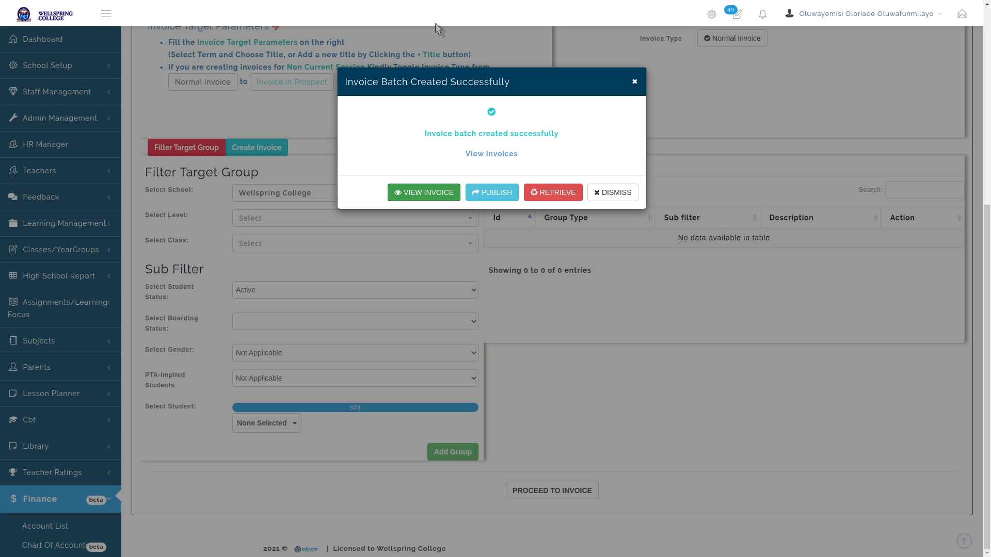
Find the student by name search, add them as a target group, and proceed to their invoice
{"action": "left_click", "coordinate": [602, 189]}
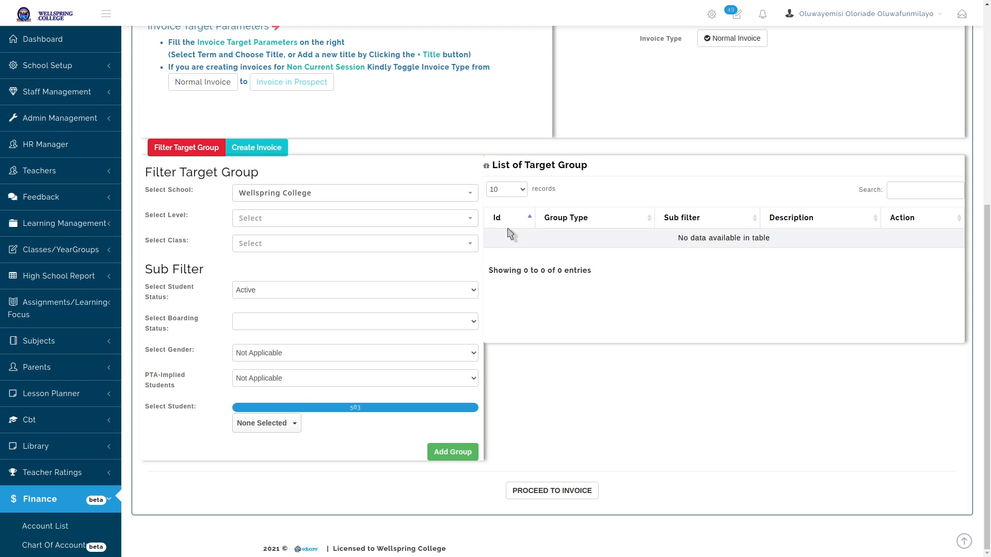
{"action": "left_click", "coordinate": [270, 421]}
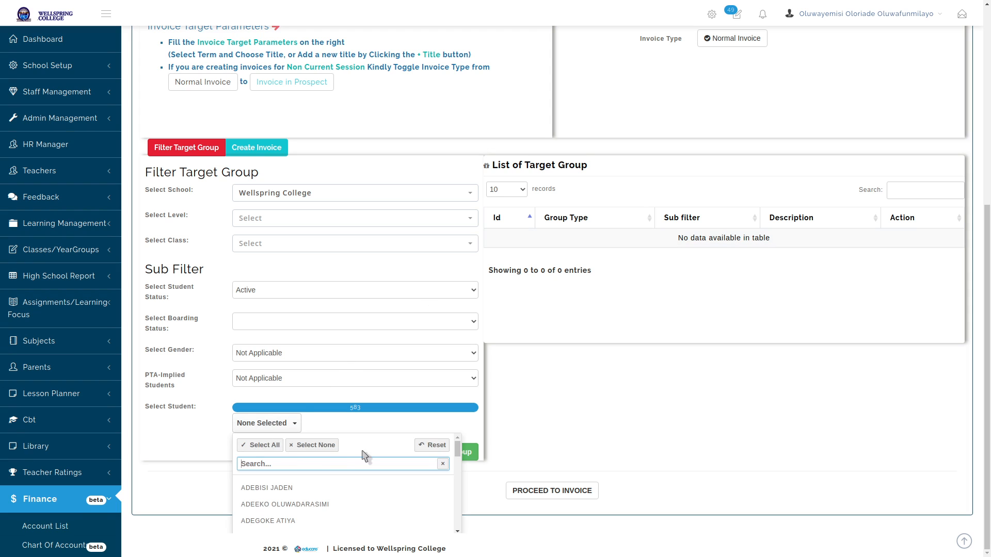
{"action": "scroll", "coordinate": [365, 458], "scroll_direction": "down", "scroll_amount": 2}
{"action": "scroll", "coordinate": [405, 439], "scroll_direction": "down", "scroll_amount": 2}
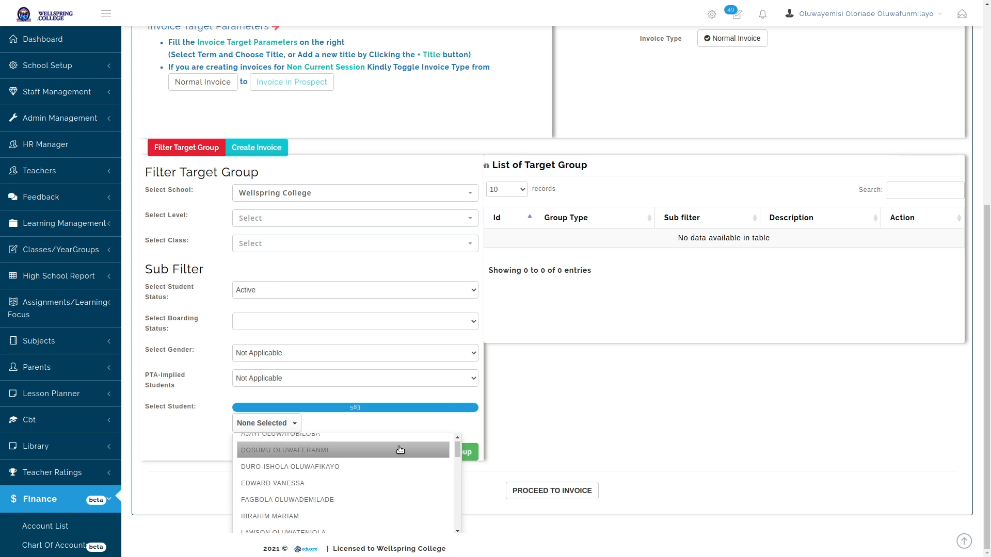
{"action": "scroll", "coordinate": [396, 444], "scroll_direction": "up", "scroll_amount": 3}
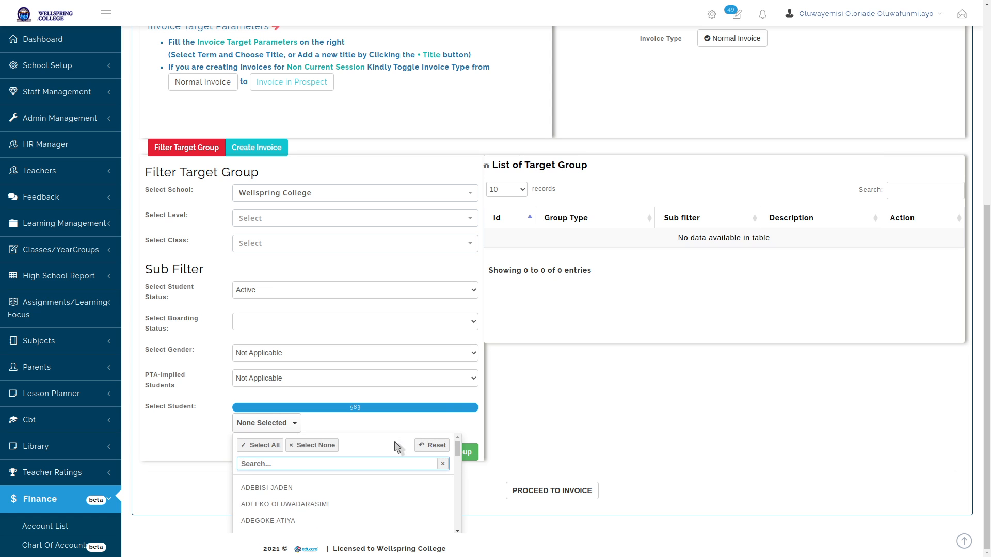
{"action": "type", "text": "david"}
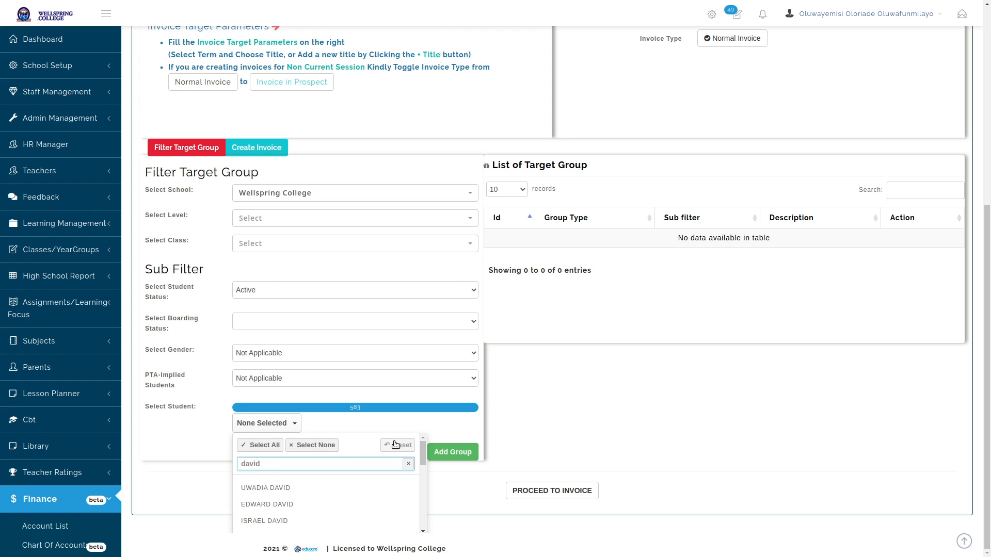
{"action": "left_click", "coordinate": [276, 505]}
{"action": "left_click", "coordinate": [523, 459]}
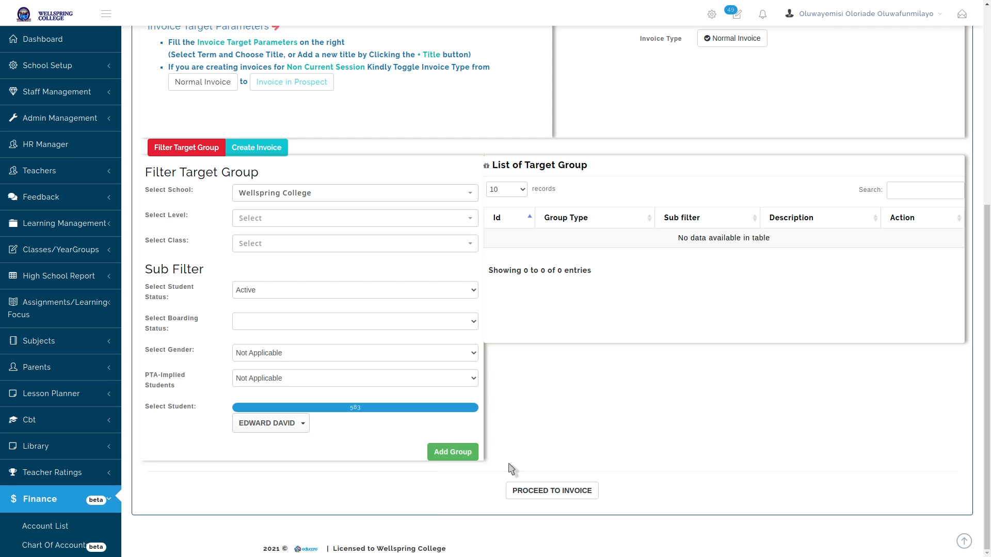
{"action": "left_click", "coordinate": [456, 457]}
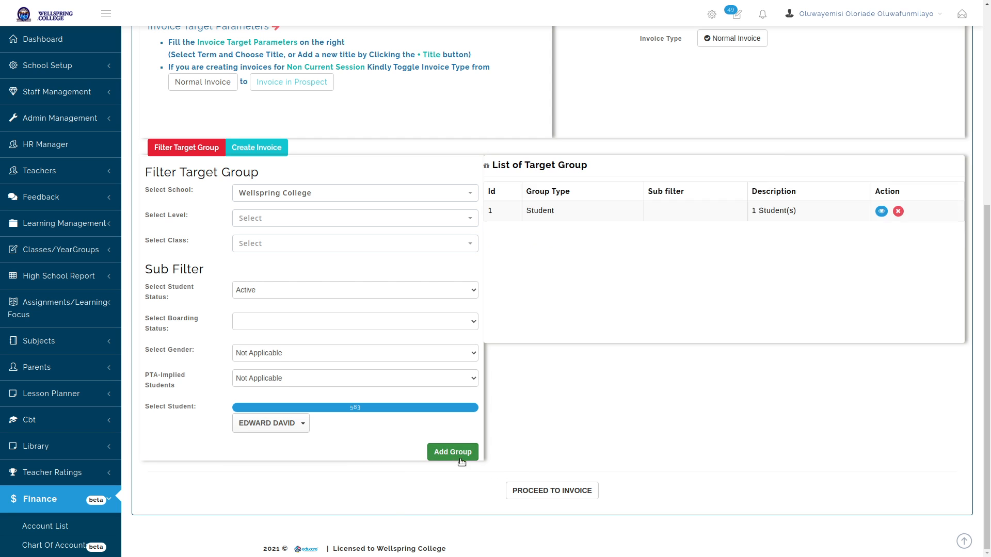
{"action": "left_click", "coordinate": [551, 490]}
Set the invoice term to THIRD TERM and title it THIRD TERM BILL
{"action": "scroll", "coordinate": [551, 491], "scroll_direction": "up", "scroll_amount": 3}
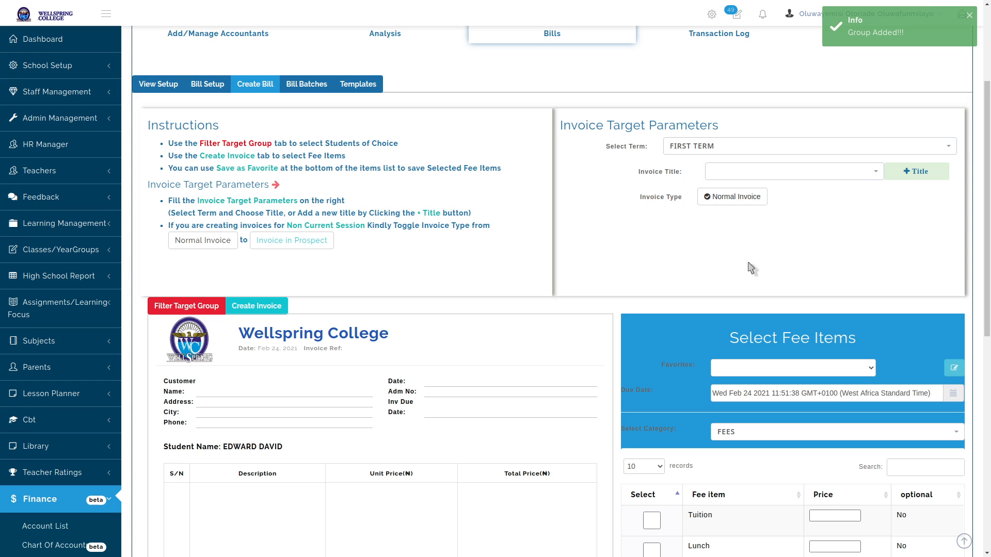
{"action": "left_click", "coordinate": [777, 151]}
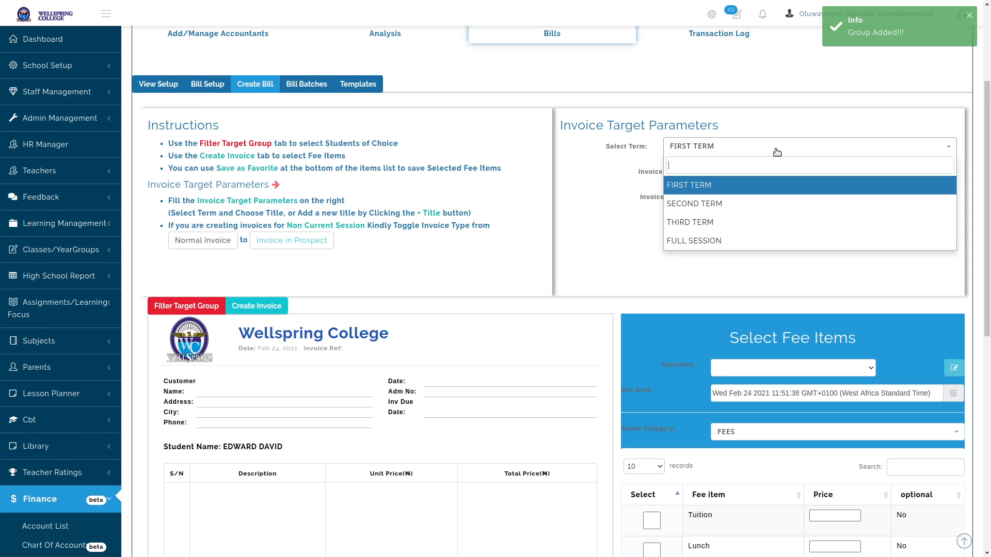
{"action": "left_click", "coordinate": [727, 203]}
{"action": "left_click", "coordinate": [737, 149]}
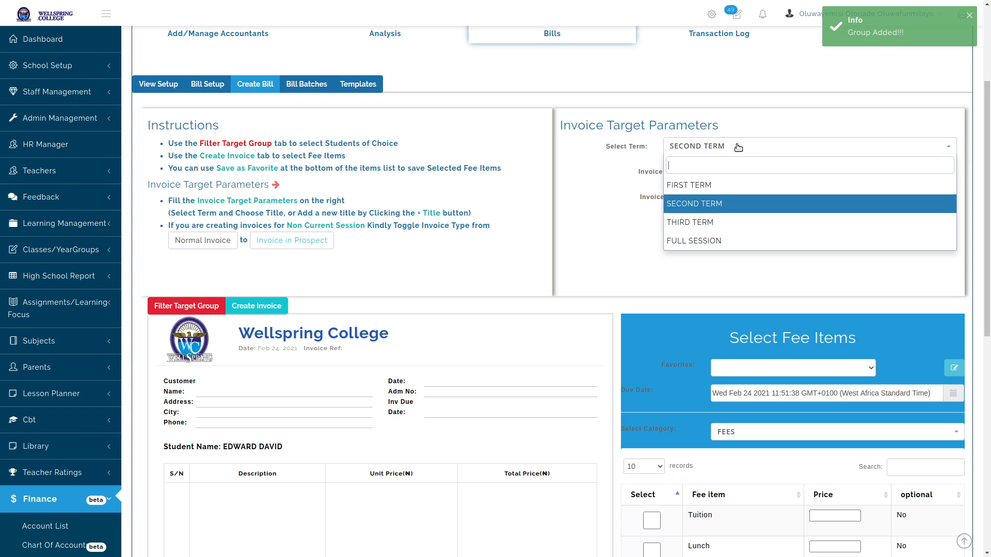
{"action": "left_click", "coordinate": [725, 219]}
{"action": "left_click", "coordinate": [823, 175]}
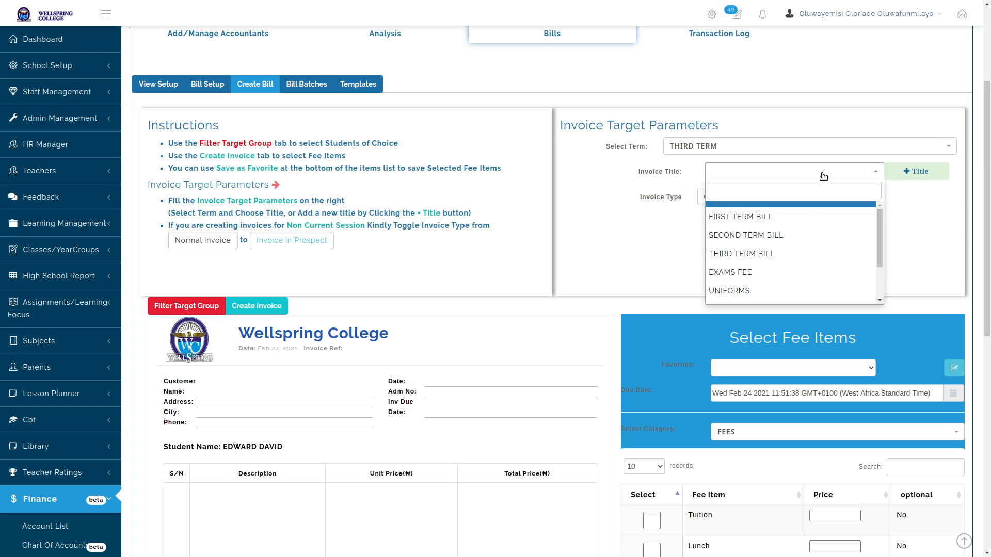
{"action": "left_click", "coordinate": [779, 254]}
Fill the fee items from the School Fees Template favourite, totalling ₦ 361,500
{"action": "scroll", "coordinate": [743, 248], "scroll_direction": "down", "scroll_amount": 3}
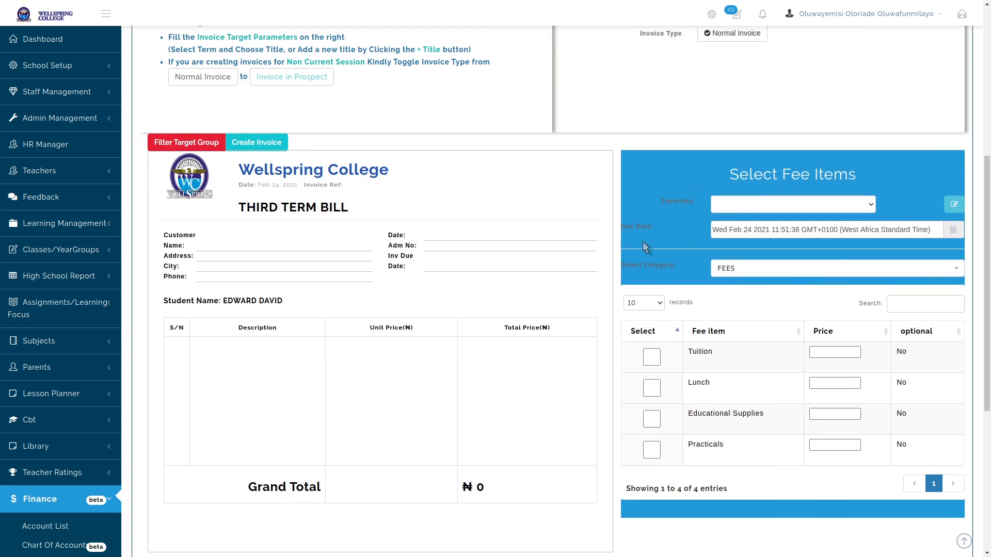
{"action": "left_click", "coordinate": [761, 207]}
{"action": "left_click", "coordinate": [743, 223]}
{"action": "scroll", "coordinate": [607, 315], "scroll_direction": "down", "scroll_amount": 2}
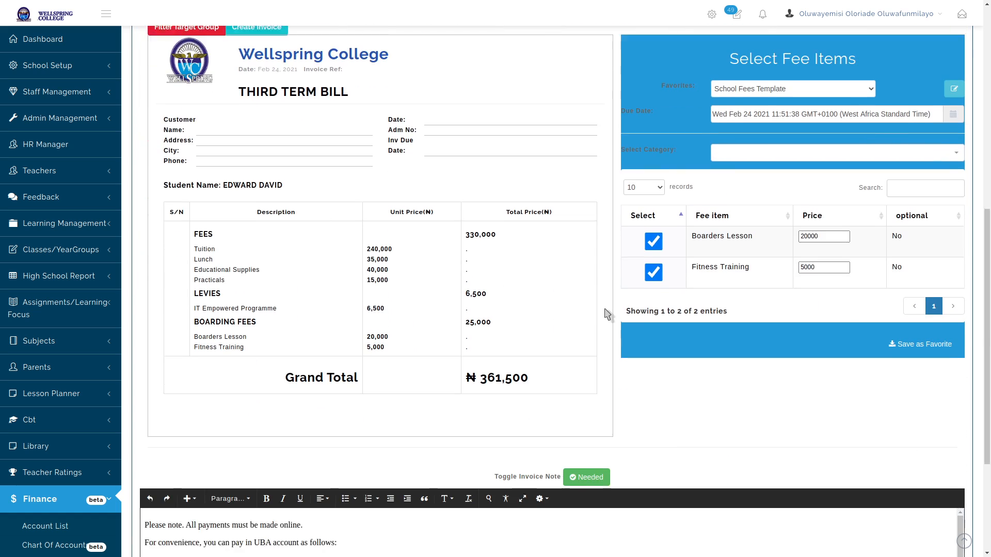
{"action": "scroll", "coordinate": [607, 314], "scroll_direction": "down", "scroll_amount": 1}
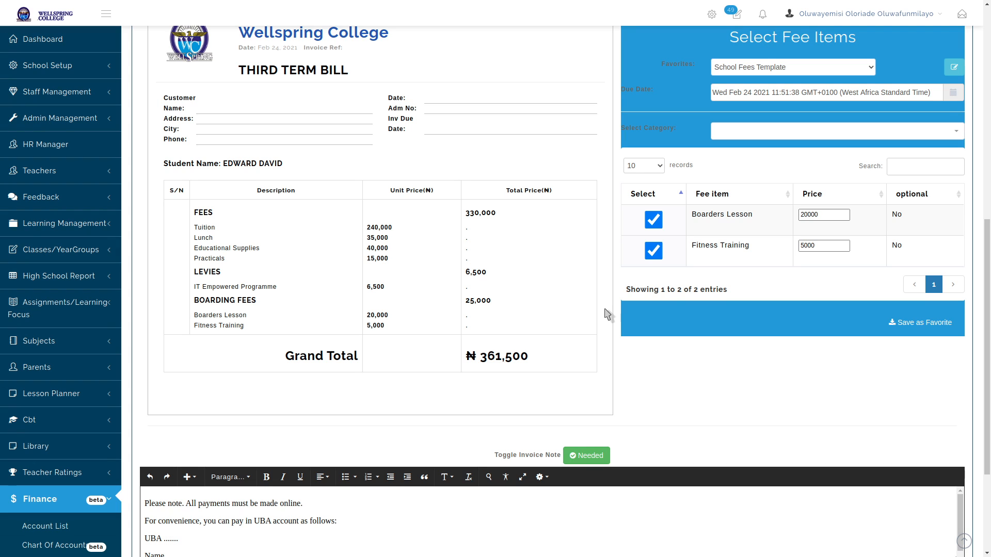
Set Append Previous bill Arrears to Yes while keeping the UBA payment note as Needed
{"action": "left_click", "coordinate": [593, 456]}
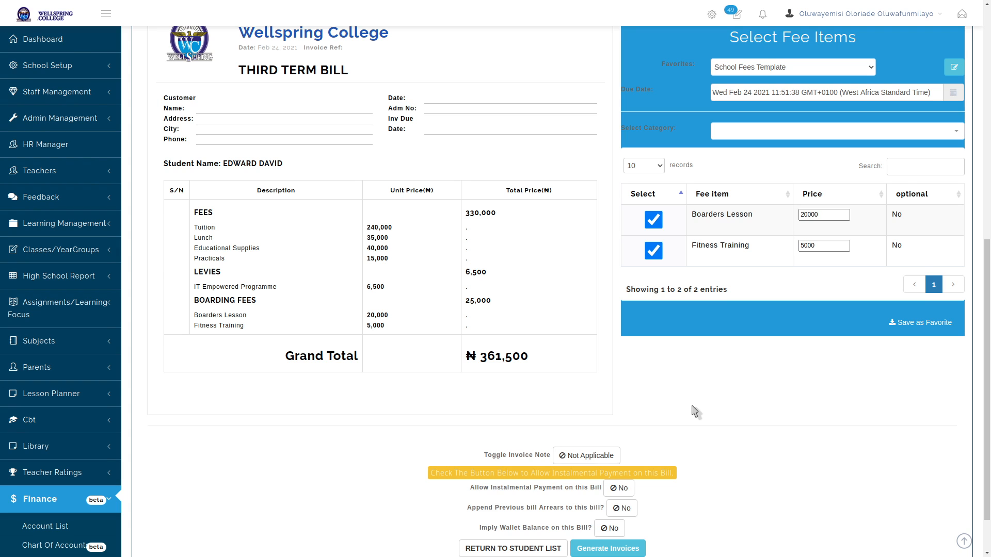
{"action": "scroll", "coordinate": [791, 497], "scroll_direction": "down", "scroll_amount": 1}
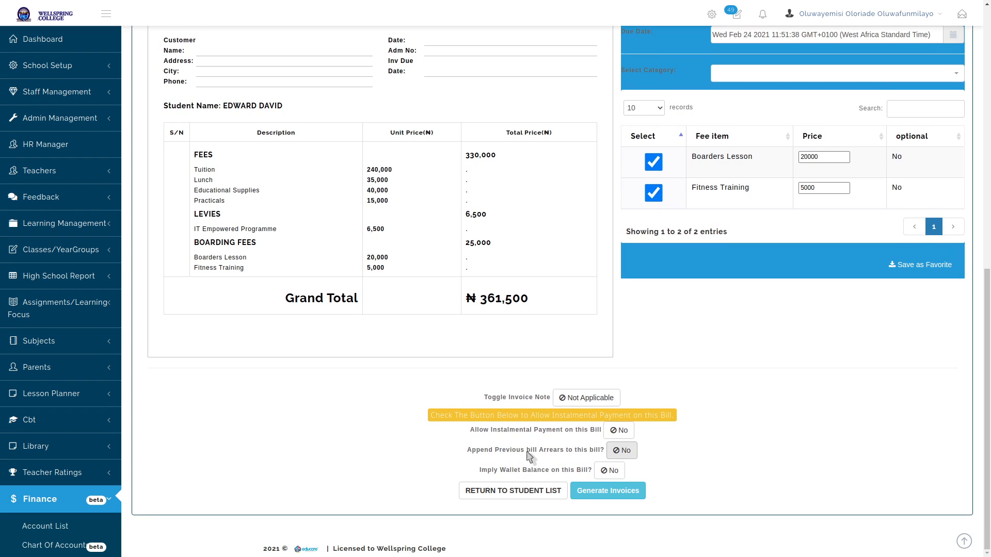
{"action": "left_click", "coordinate": [620, 452]}
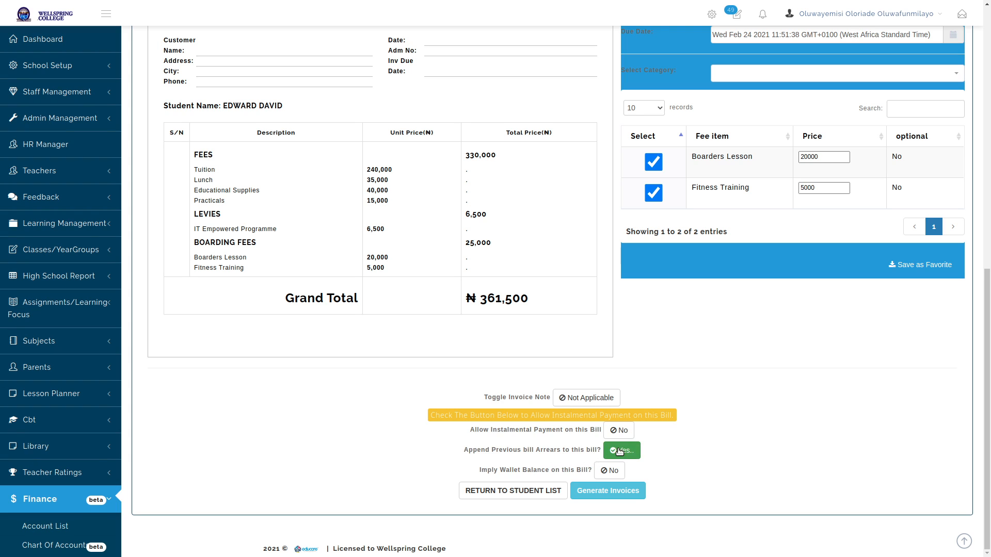
{"action": "right_click", "coordinate": [824, 398]}
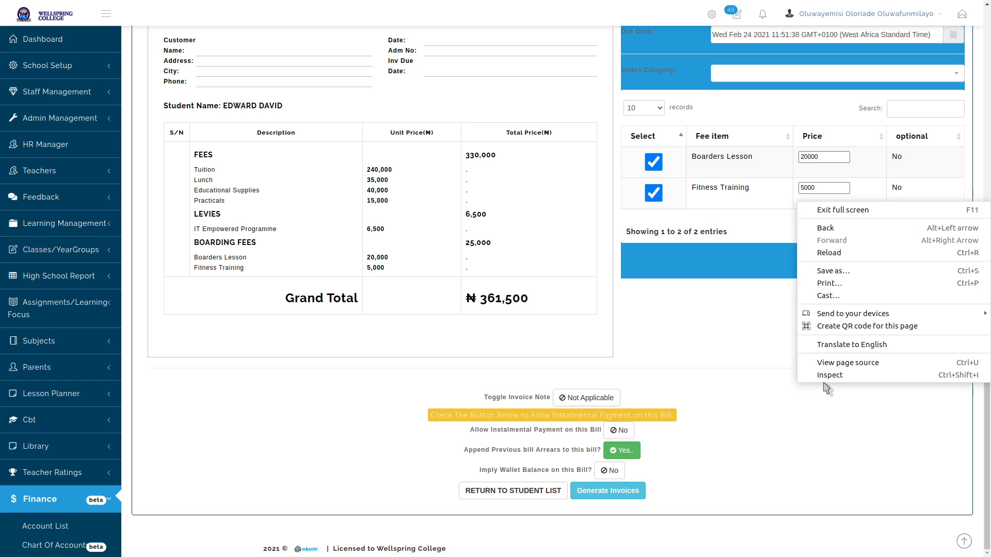
{"action": "left_click", "coordinate": [771, 386]}
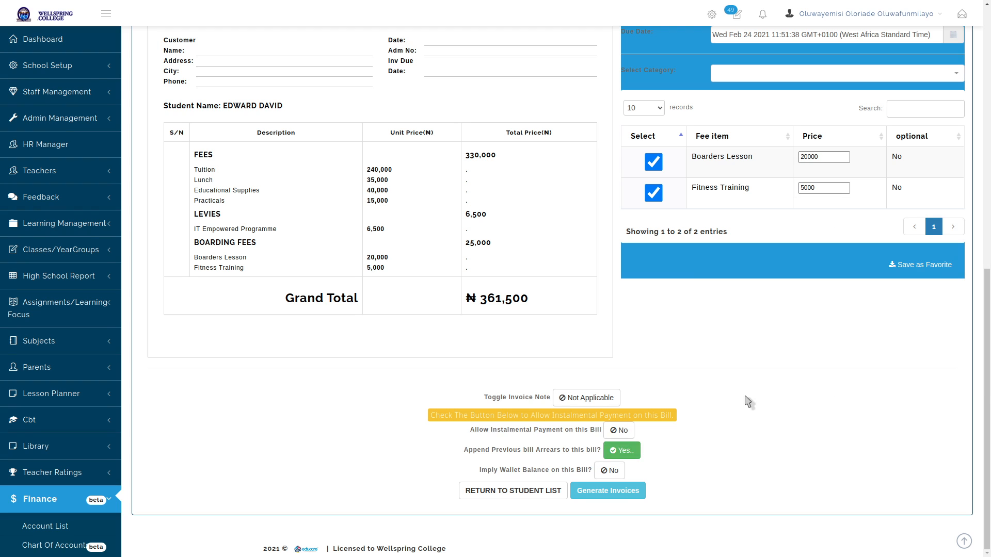
{"action": "left_click", "coordinate": [592, 401]}
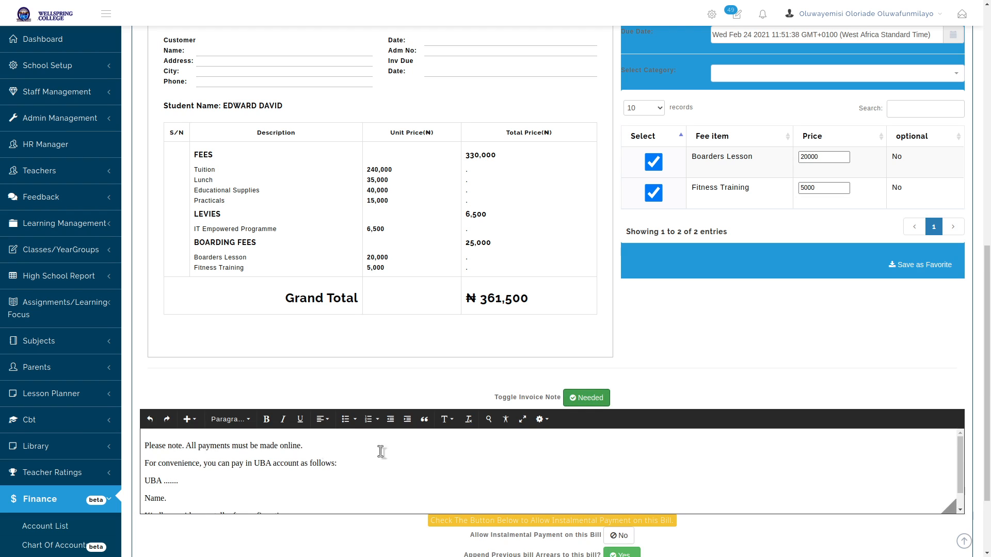
{"action": "scroll", "coordinate": [304, 451], "scroll_direction": "down", "scroll_amount": 1}
{"action": "scroll", "coordinate": [691, 470], "scroll_direction": "down", "scroll_amount": 2}
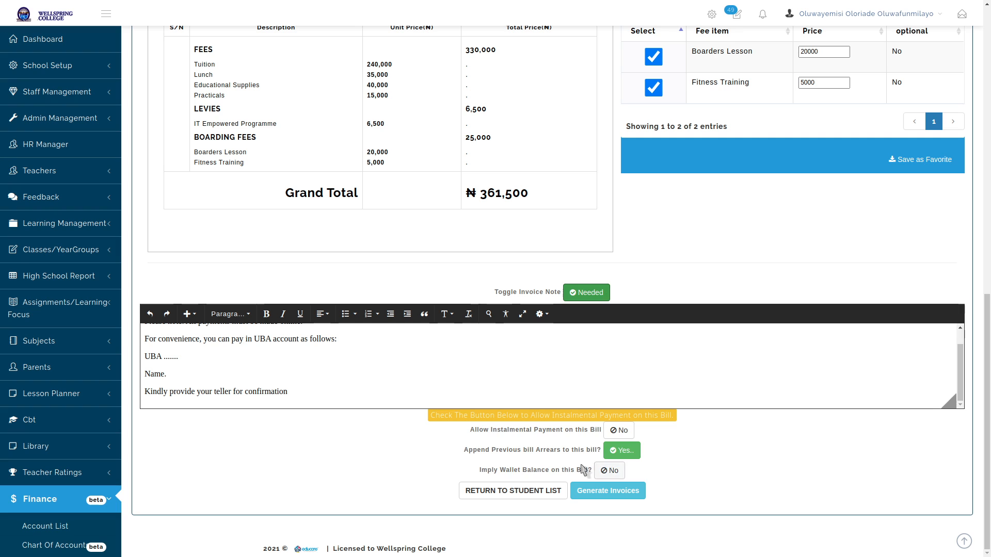
{"action": "left_click", "coordinate": [453, 372]}
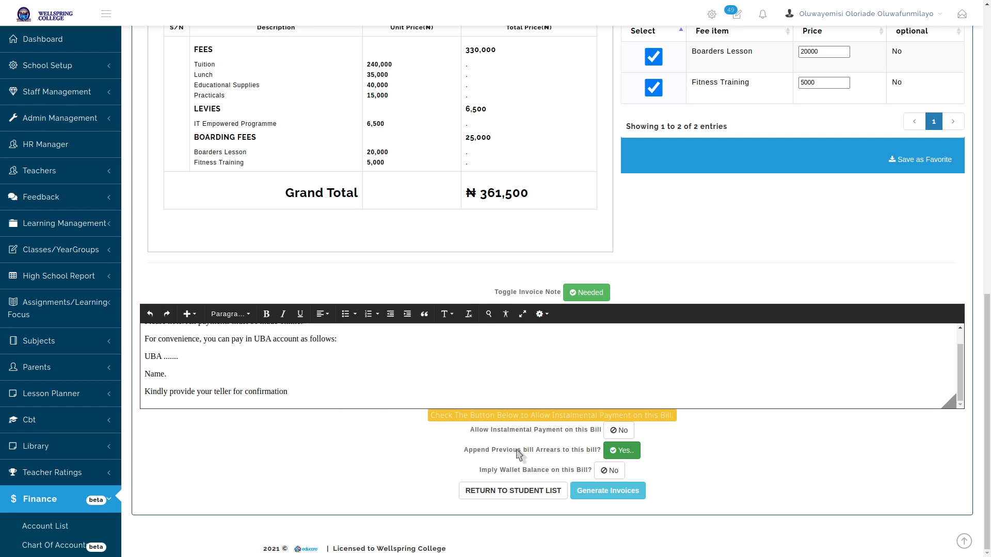
Generate the THIRD TERM BILL invoice batch
{"action": "left_click", "coordinate": [612, 494]}
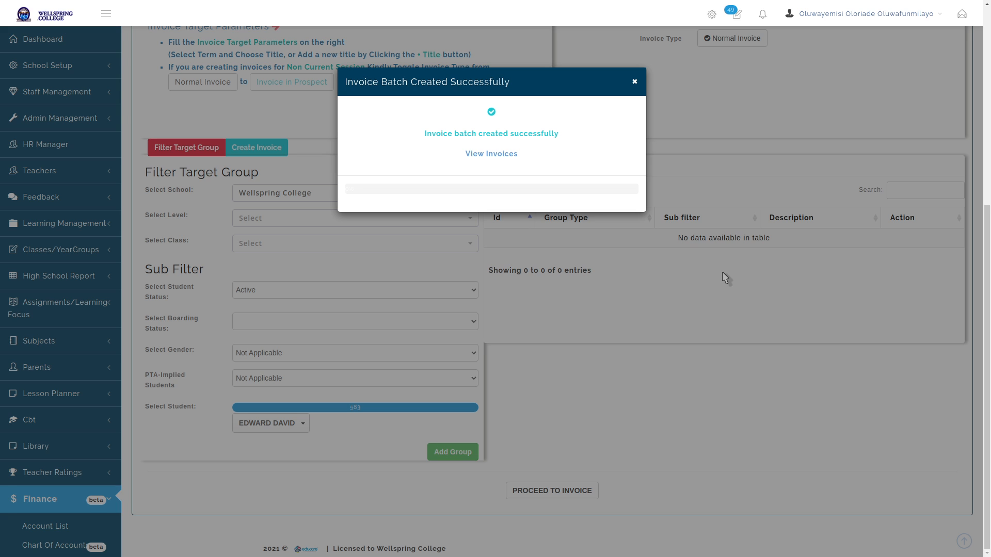
View the generated third-term invoice and check its second term arrears and ₦ 723,000.00 grand total
{"action": "left_click", "coordinate": [494, 153]}
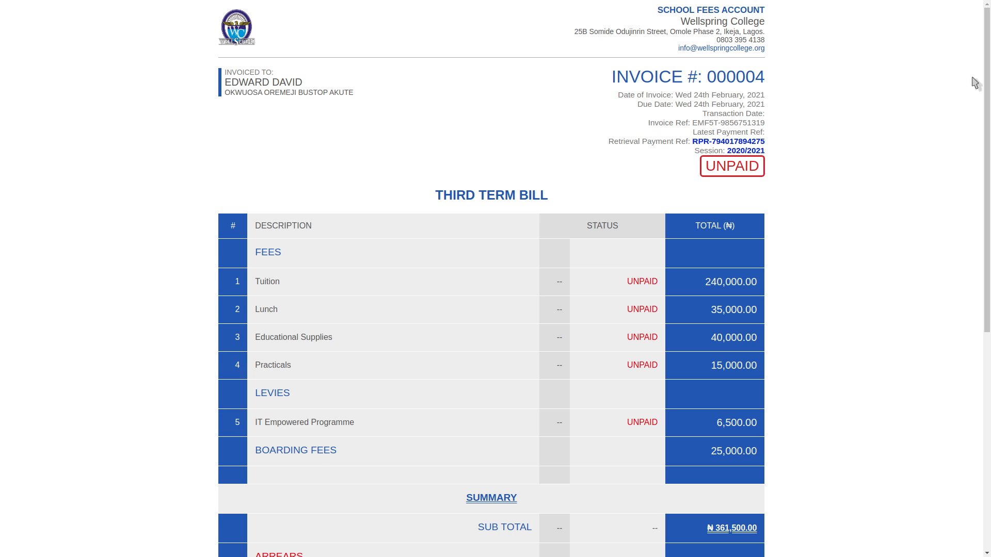
{"action": "left_click_drag", "start_coordinate": [986, 72], "coordinate": [986, 232]}
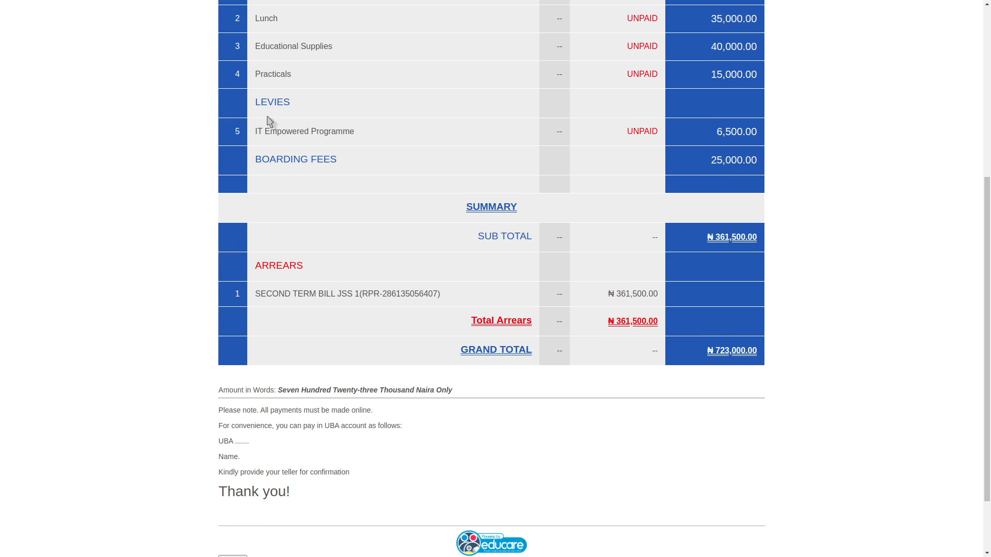
{"action": "scroll", "coordinate": [269, 145], "scroll_direction": "up", "scroll_amount": 3}
{"action": "scroll", "coordinate": [273, 126], "scroll_direction": "up", "scroll_amount": 1}
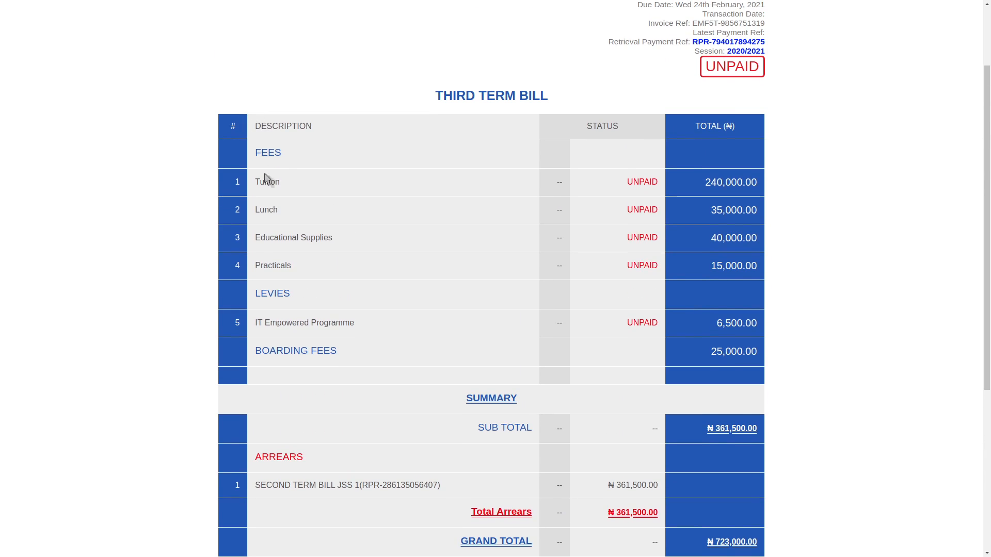
{"action": "scroll", "coordinate": [320, 345], "scroll_direction": "down", "scroll_amount": 3}
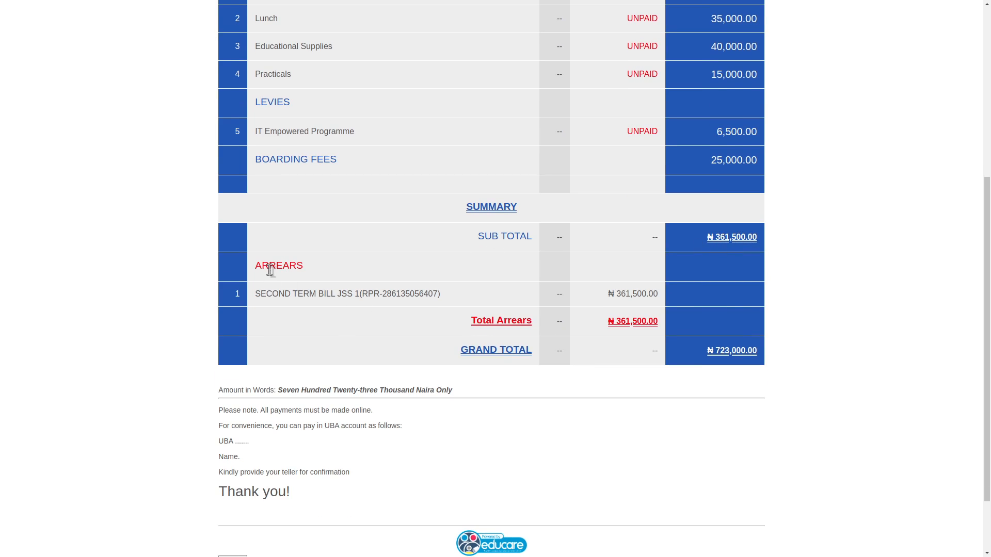
{"action": "left_click_drag", "start_coordinate": [257, 295], "coordinate": [443, 302]}
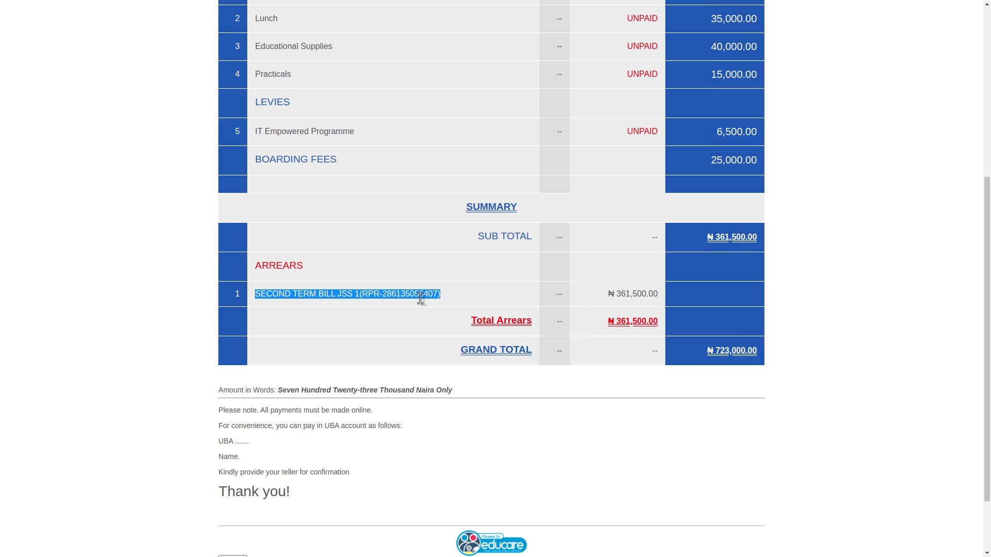
{"action": "double_click", "coordinate": [420, 294]}
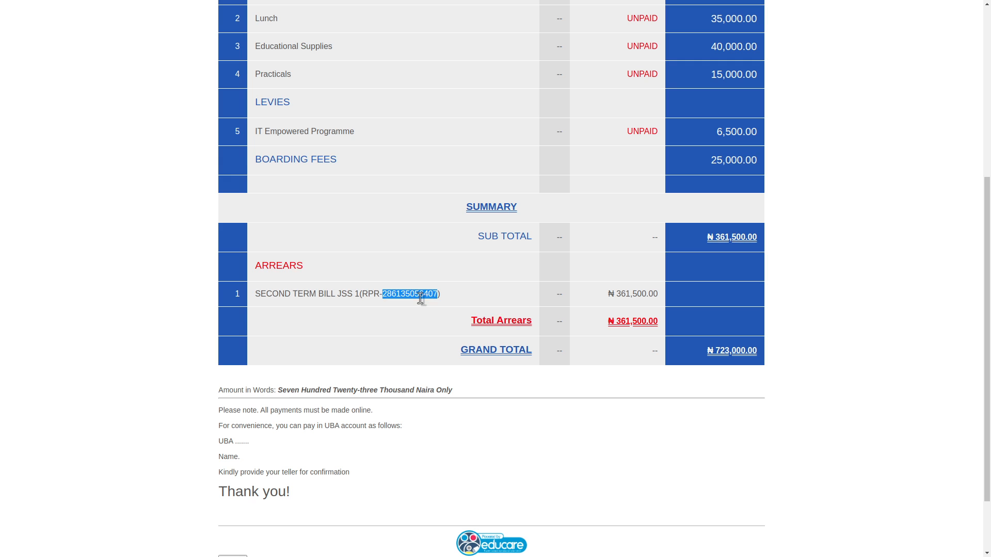
{"action": "triple_click", "coordinate": [640, 294]}
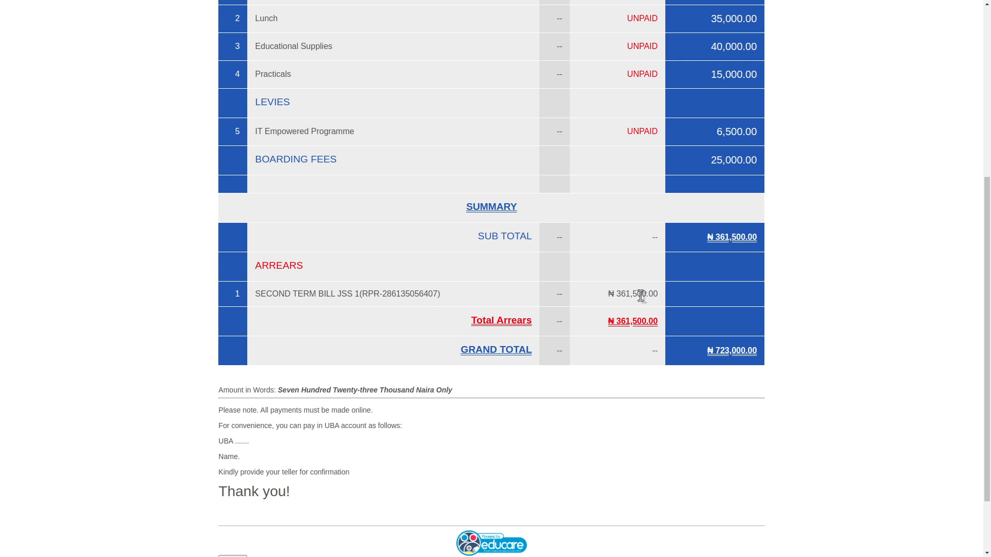
{"action": "triple_click", "coordinate": [634, 321]}
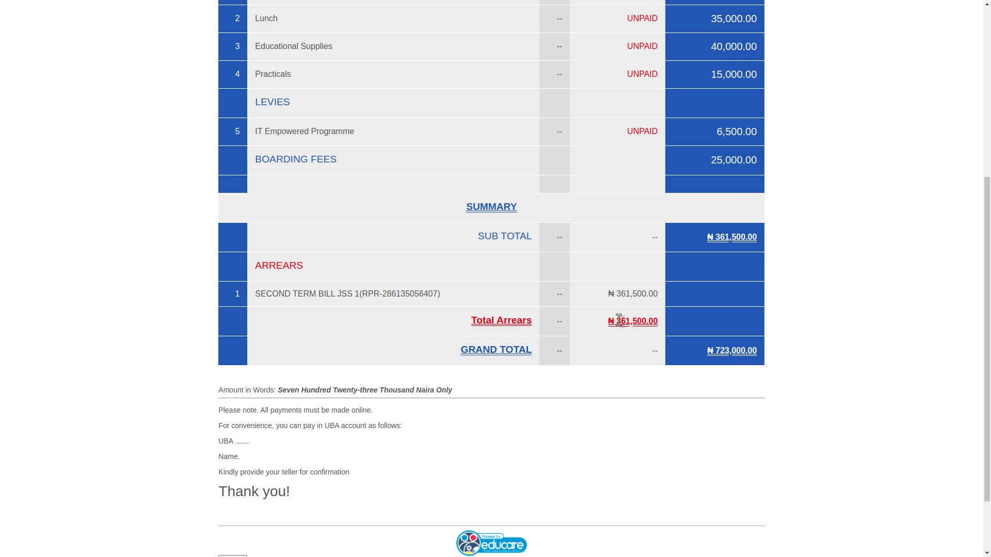
{"action": "left_click", "coordinate": [712, 239]}
{"action": "left_click_drag", "start_coordinate": [707, 352], "coordinate": [758, 354]}
{"action": "left_click", "coordinate": [738, 353]}
Re-check the second term arrears line, then return to the invoice creation page
{"action": "scroll", "coordinate": [805, 358], "scroll_direction": "up", "scroll_amount": 5}
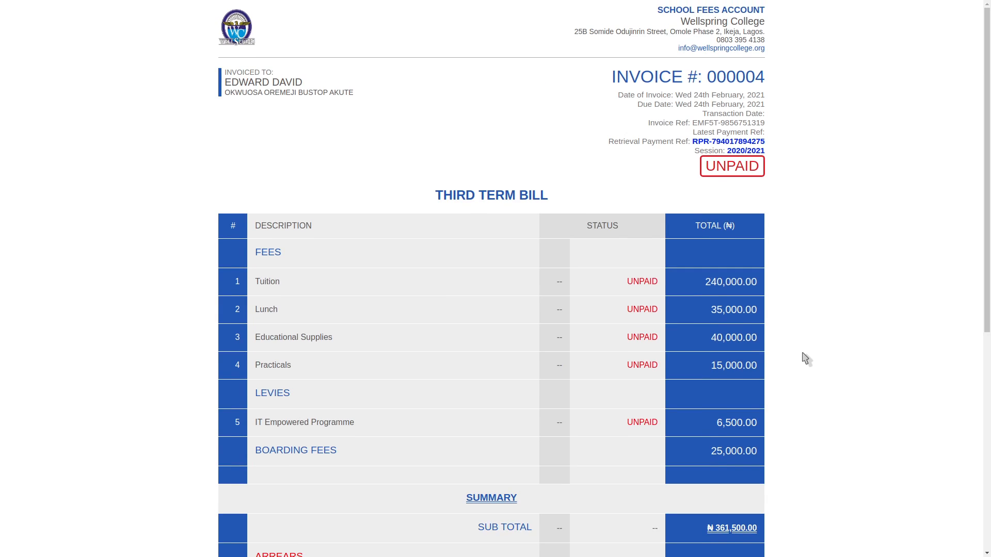
{"action": "scroll", "coordinate": [805, 358], "scroll_direction": "down", "scroll_amount": 5}
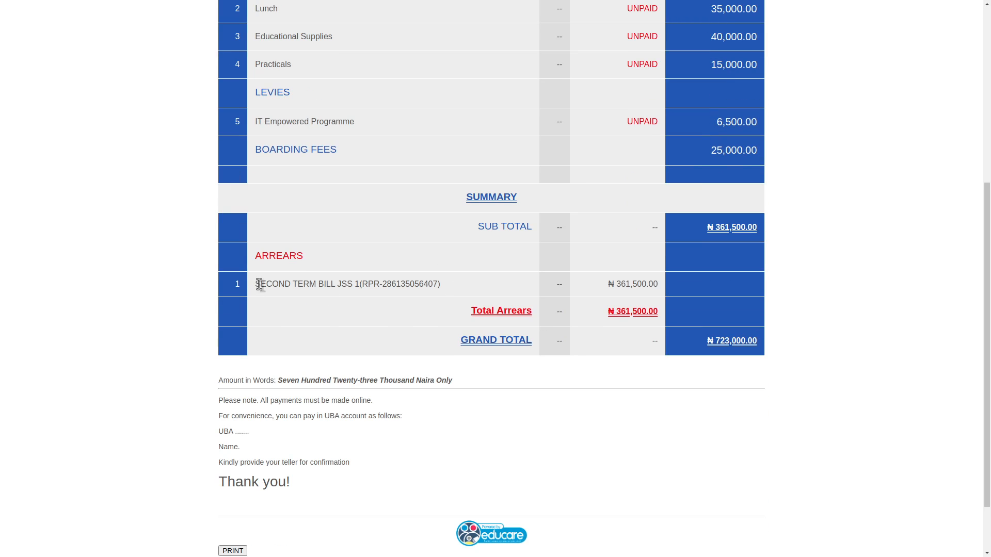
{"action": "left_click_drag", "start_coordinate": [255, 285], "coordinate": [443, 283]}
{"action": "left_click", "coordinate": [392, 282]}
{"action": "double_click", "coordinate": [391, 282]}
{"action": "left_click", "coordinate": [392, 283]}
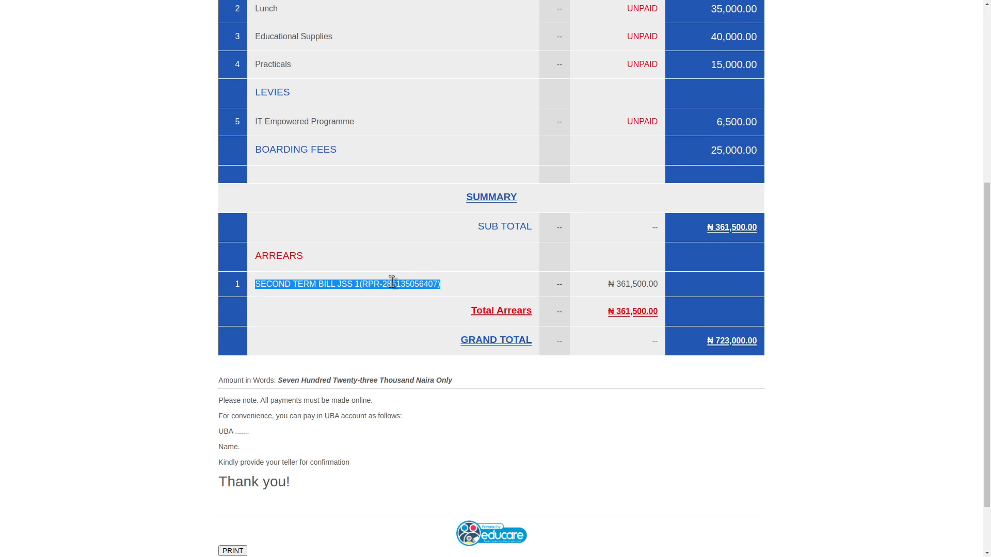
{"action": "left_click", "coordinate": [392, 283]}
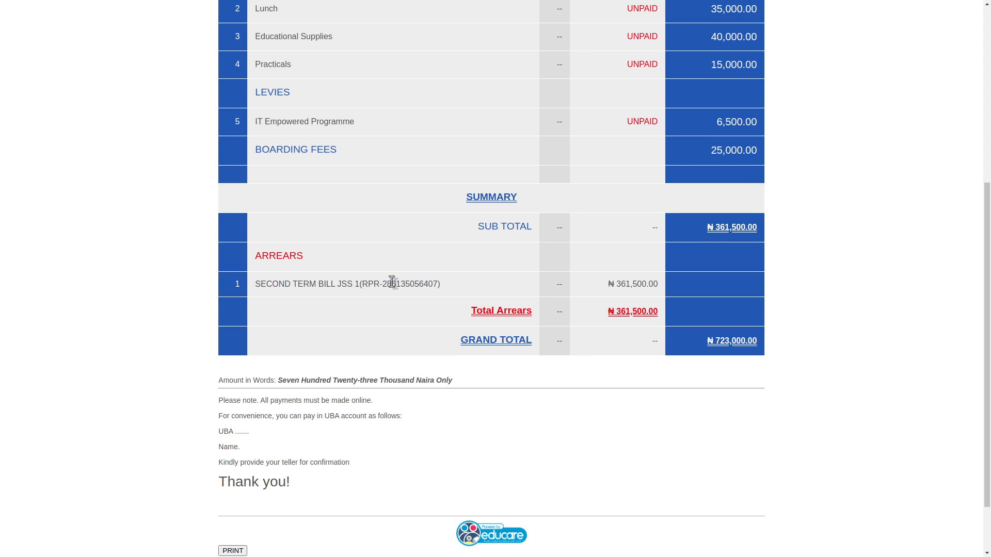
{"action": "scroll", "coordinate": [391, 282], "scroll_direction": "up", "scroll_amount": 5}
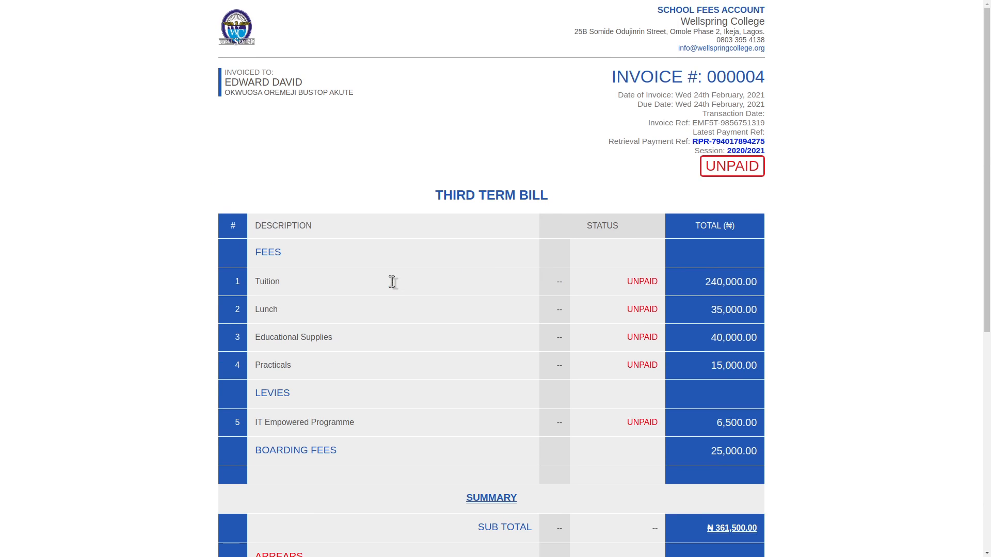
{"action": "key", "text": "ctrl+w"}
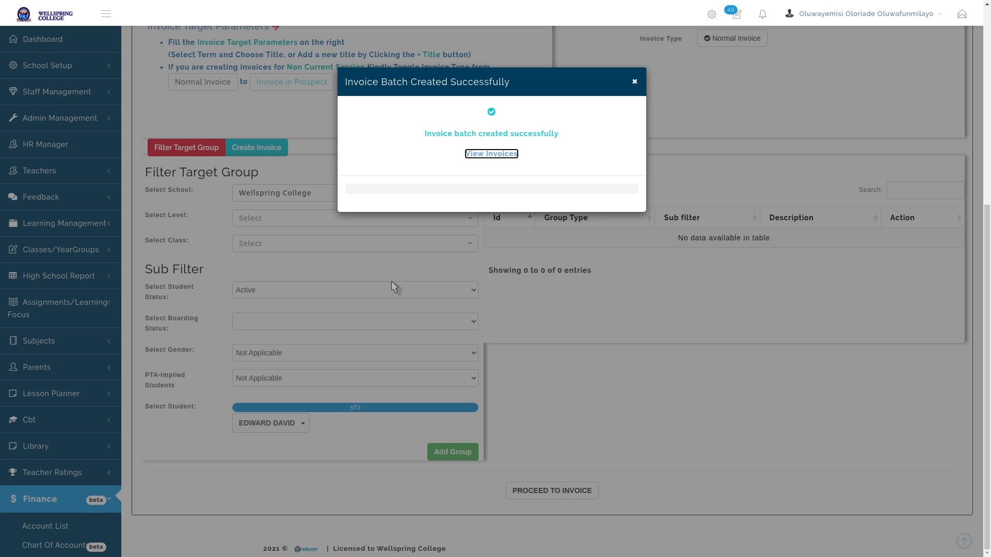
Start a new bill for the student with 'Imply Wallet Balance on this Bill?' set to Yes
{"action": "left_click", "coordinate": [634, 81]}
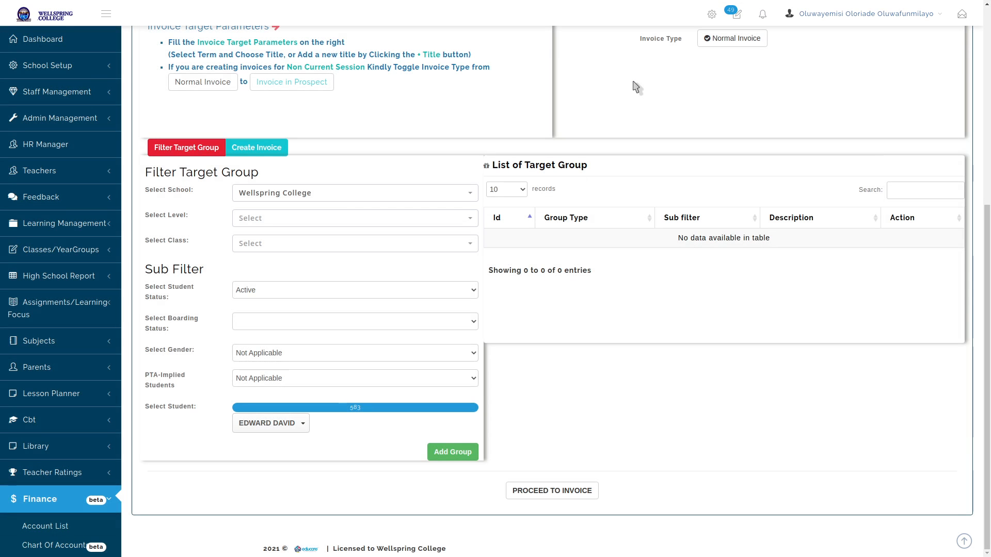
{"action": "scroll", "coordinate": [620, 216], "scroll_direction": "up", "scroll_amount": 9}
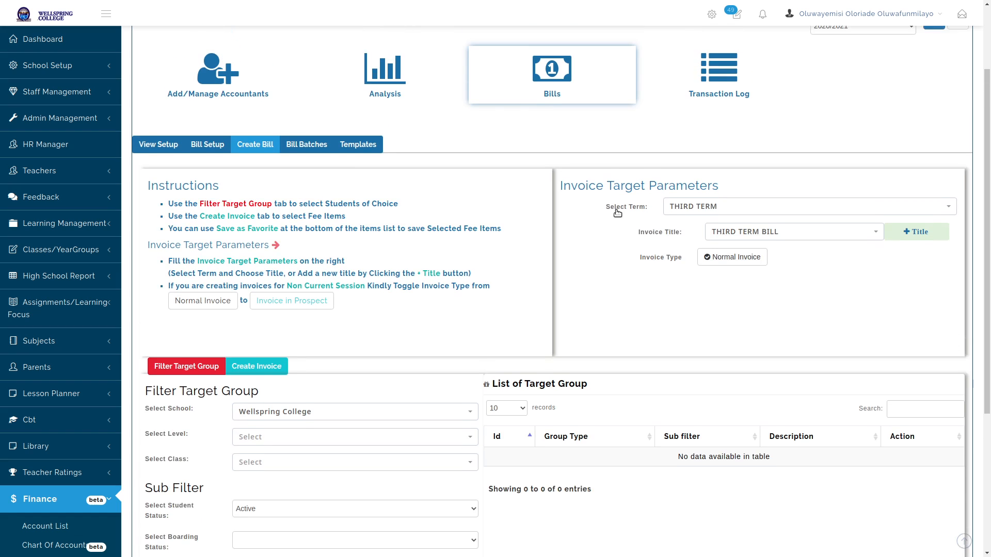
{"action": "scroll", "coordinate": [619, 216], "scroll_direction": "down", "scroll_amount": 9}
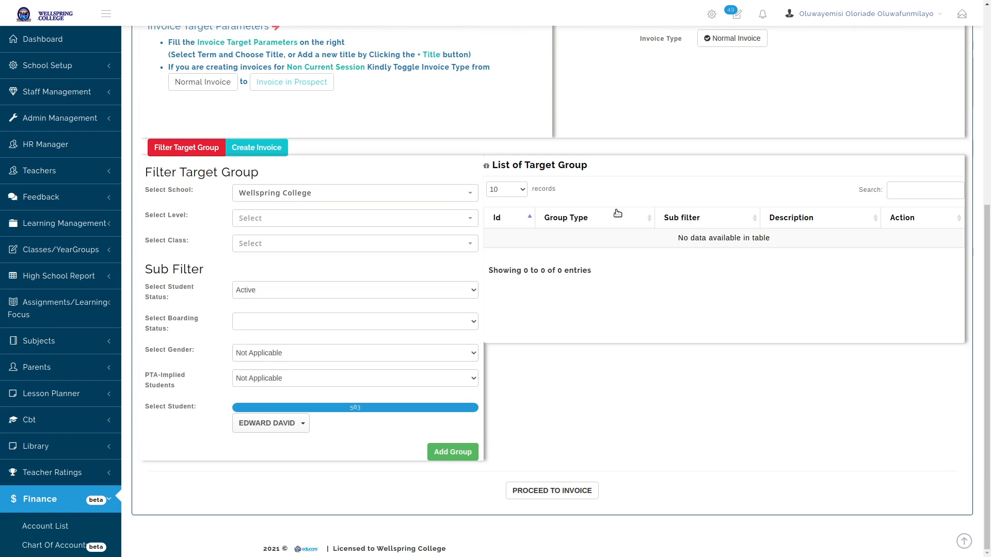
{"action": "left_click", "coordinate": [535, 497]}
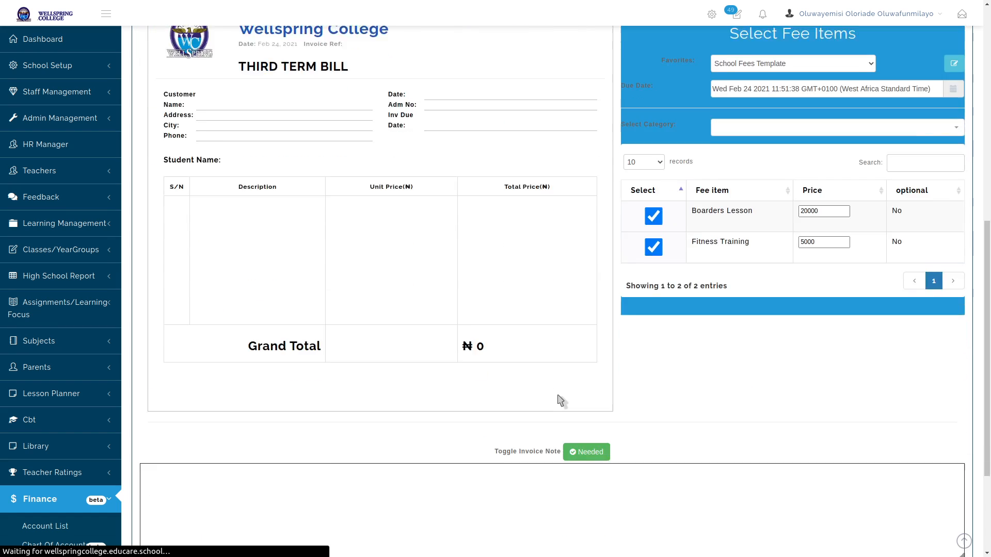
{"action": "scroll", "coordinate": [553, 424], "scroll_direction": "down", "scroll_amount": 5}
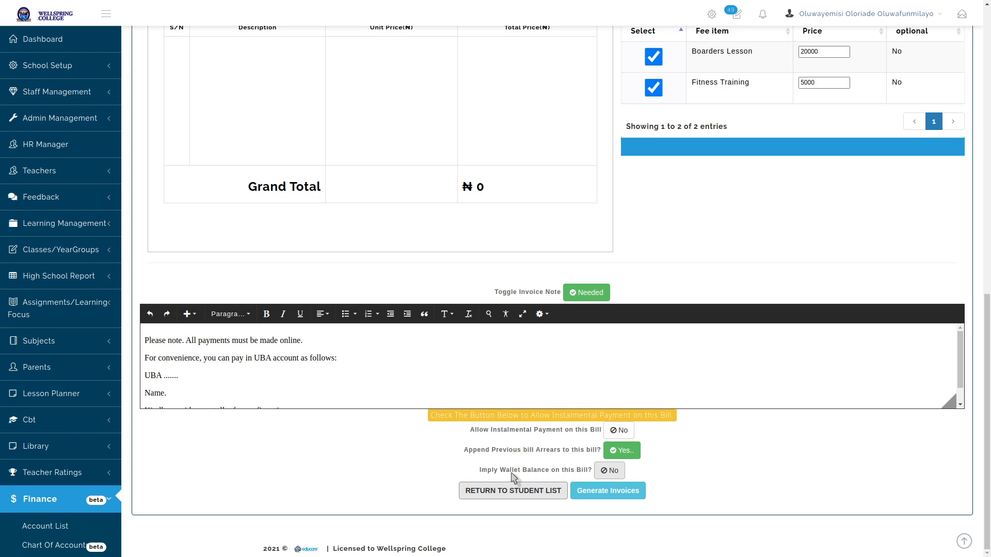
{"action": "left_click", "coordinate": [608, 472]}
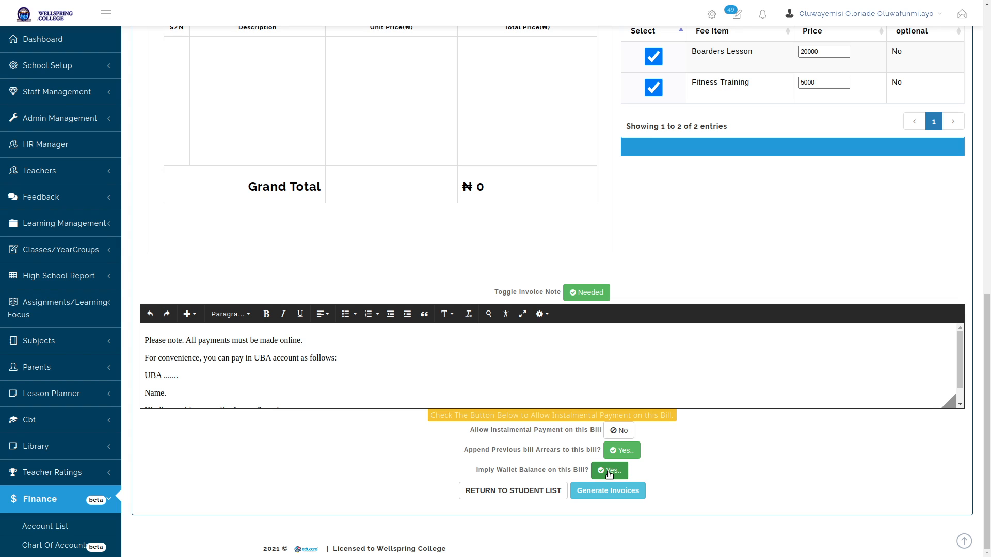
{"action": "left_click", "coordinate": [783, 463]}
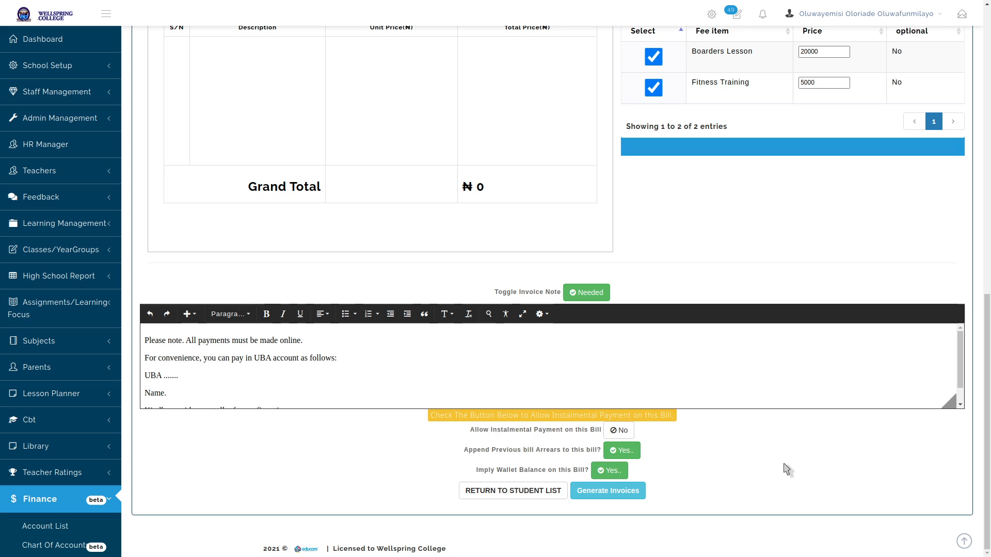
{"action": "mouse_move", "coordinate": [989, 441]}
{"action": "left_mouse_down"}
{"action": "mouse_move", "coordinate": [989, 141]}
{"action": "mouse_move", "coordinate": [989, 446]}
{"action": "left_mouse_up"}
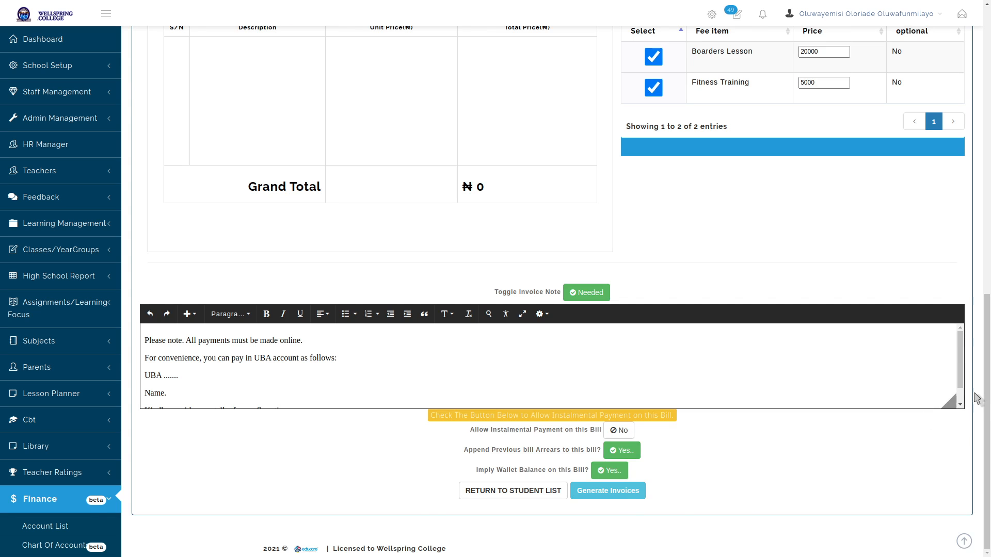
{"action": "scroll", "coordinate": [975, 398], "scroll_direction": "up", "scroll_amount": 10}
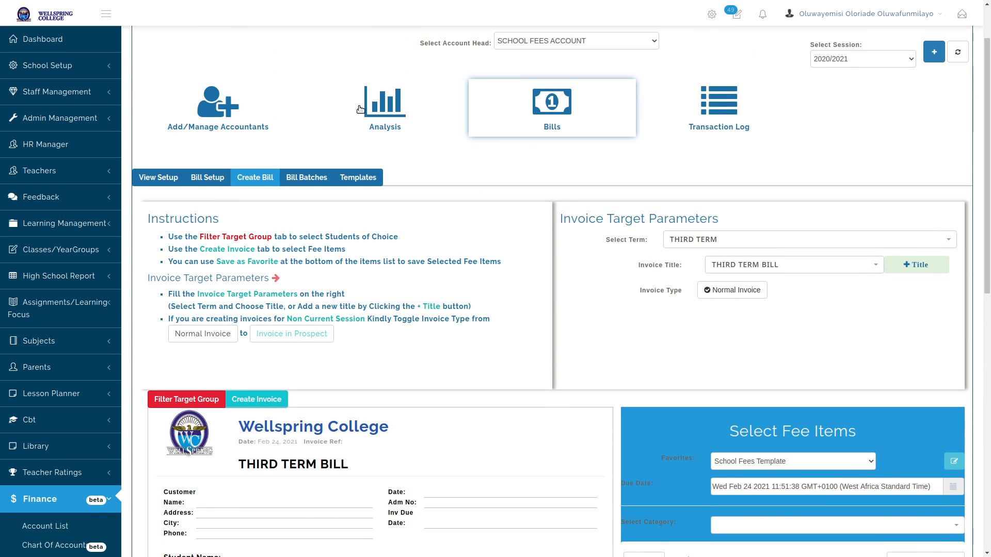
Open and refresh the Analysis dashboard to view Paid/Unpaid Students: 0 Paid, 4 not Paid
{"action": "left_click", "coordinate": [381, 106]}
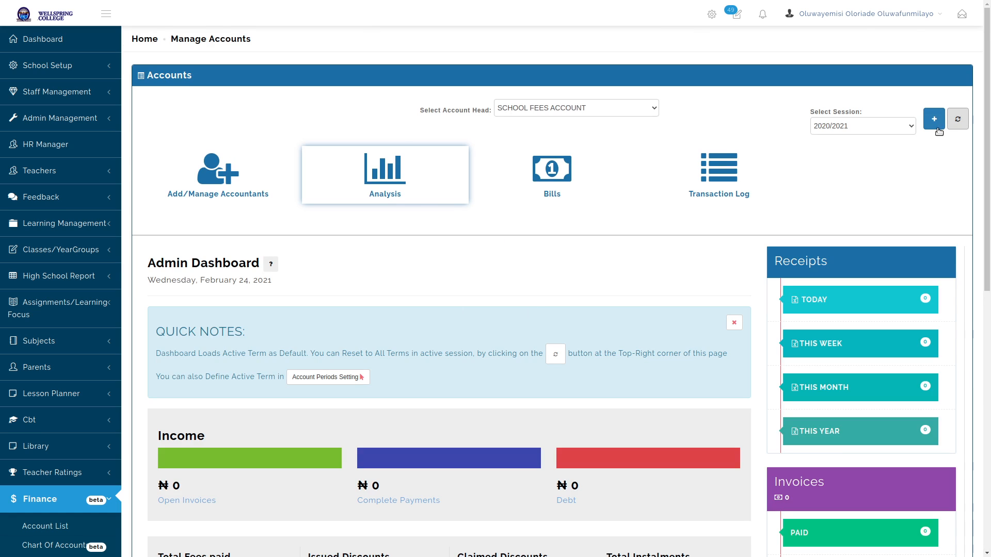
{"action": "left_click", "coordinate": [957, 119]}
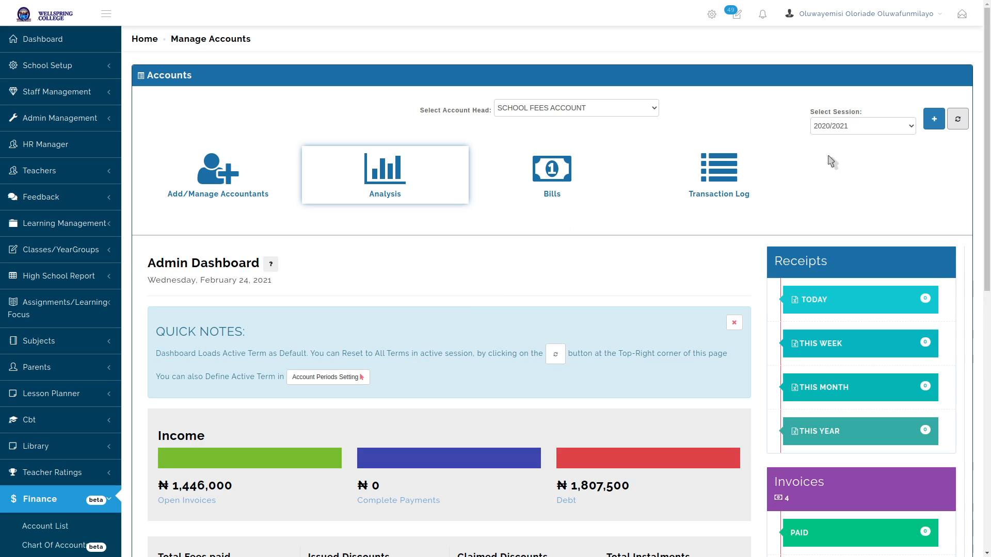
{"action": "scroll", "coordinate": [533, 339], "scroll_direction": "down", "scroll_amount": 8}
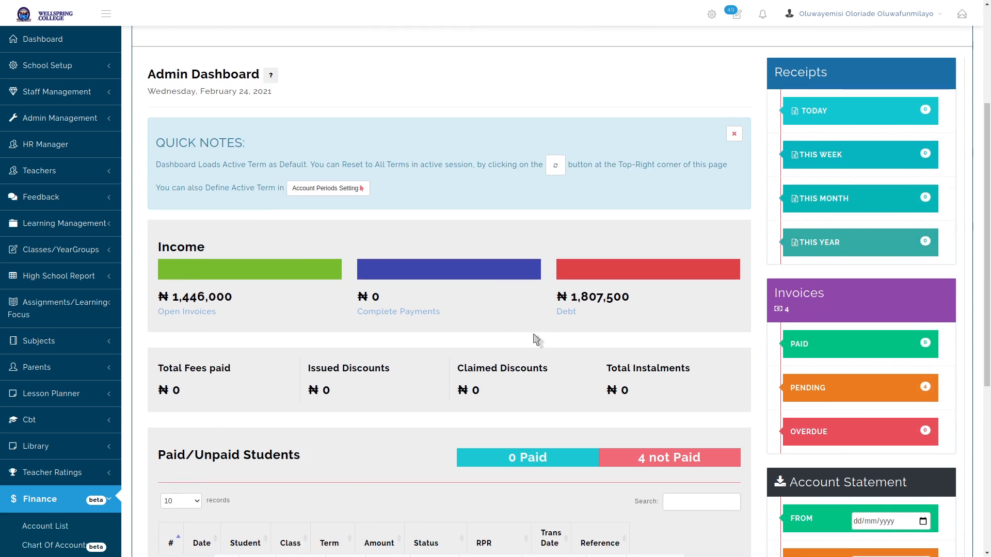
{"action": "scroll", "coordinate": [487, 328], "scroll_direction": "down", "scroll_amount": 1}
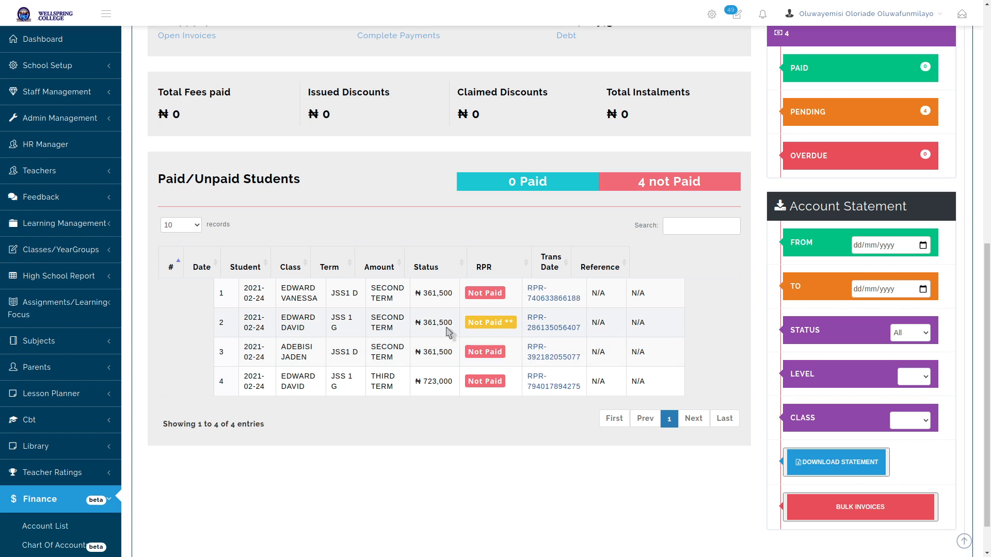
Check row 2's 361,500 and row 4's ₦ 723,000 amounts, then open row 2's Confirm Cash Receipt
{"action": "mouse_move", "coordinate": [498, 328]}
{"action": "left_click_drag", "start_coordinate": [422, 323], "coordinate": [453, 323]}
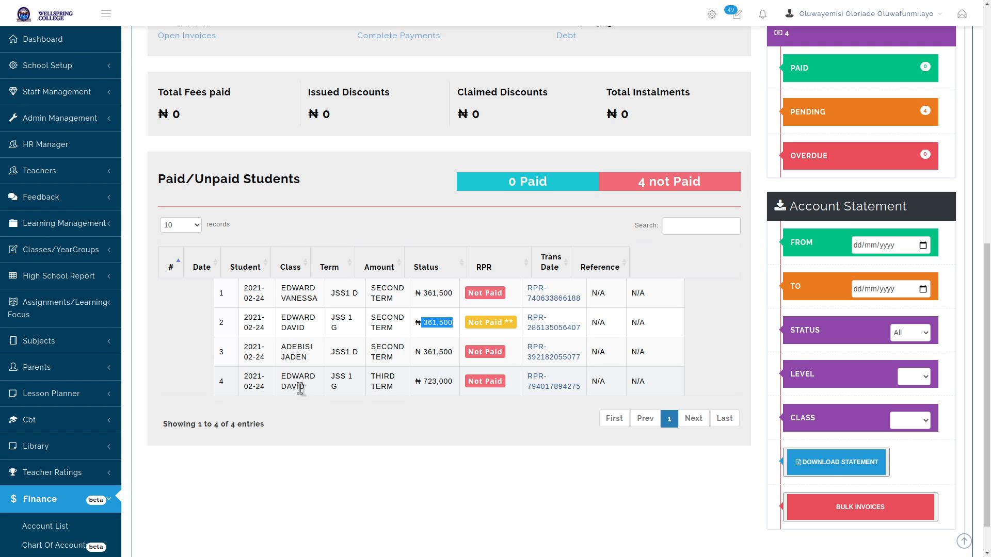
{"action": "left_click_drag", "start_coordinate": [281, 376], "coordinate": [318, 395]}
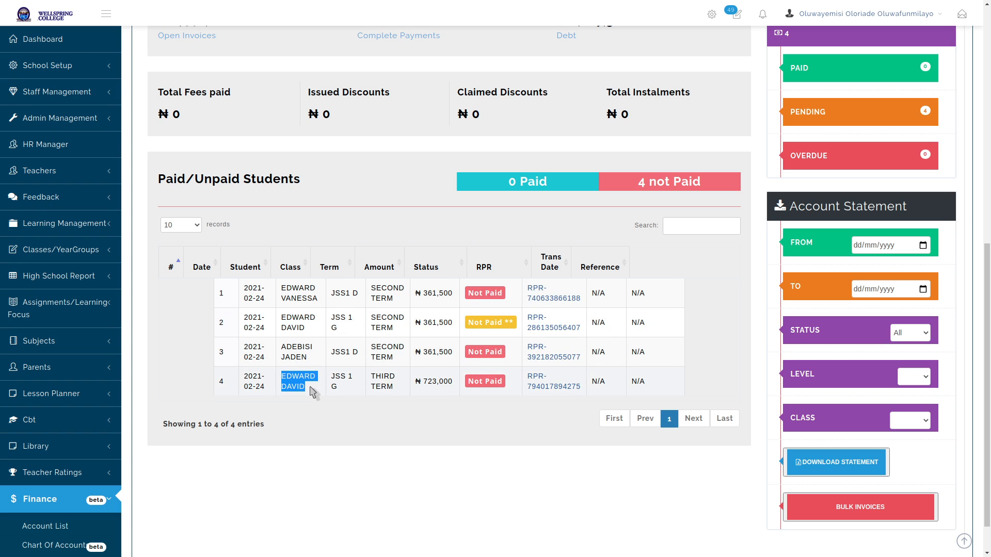
{"action": "left_click", "coordinate": [309, 386]}
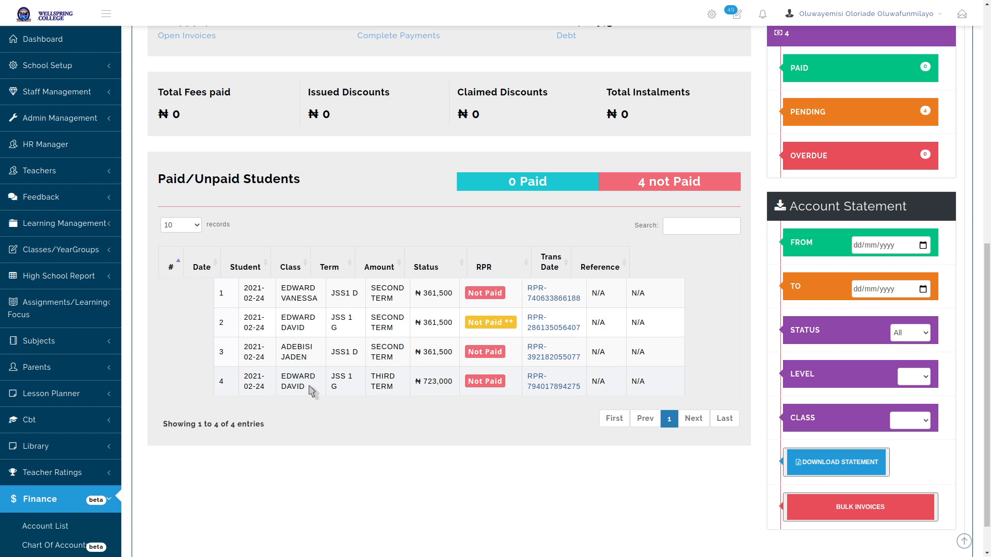
{"action": "triple_click", "coordinate": [430, 382]}
{"action": "left_click", "coordinate": [432, 384]}
{"action": "left_click", "coordinate": [490, 325]}
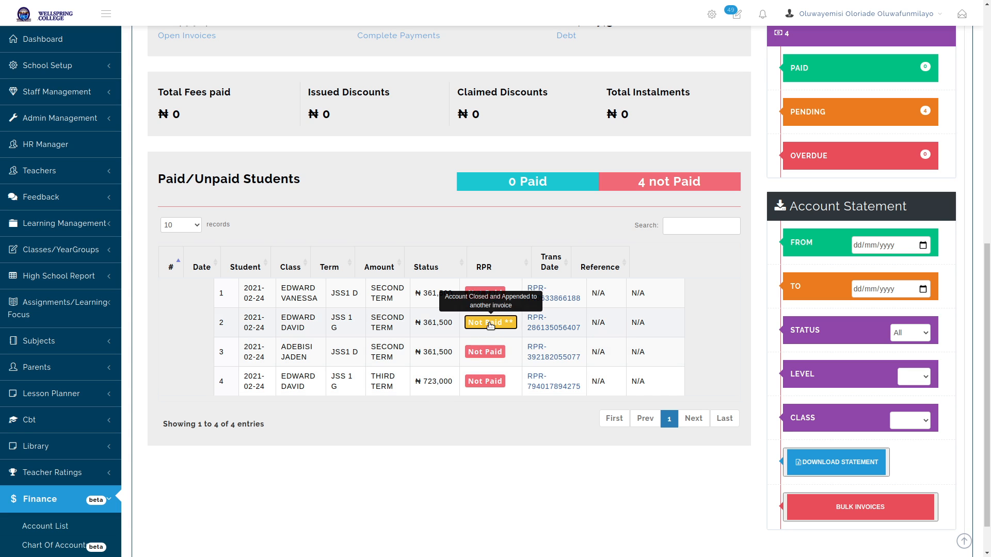
{"action": "left_click", "coordinate": [490, 324]}
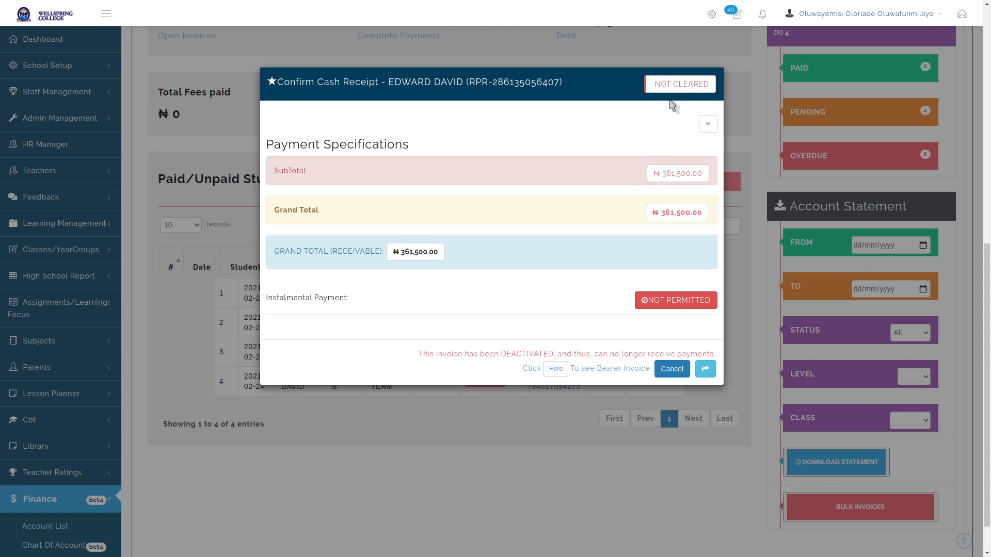
Review the bearer invoice's 723,000 total with arrears, close it, and zoom the page to 110%
{"action": "left_click", "coordinate": [555, 369]}
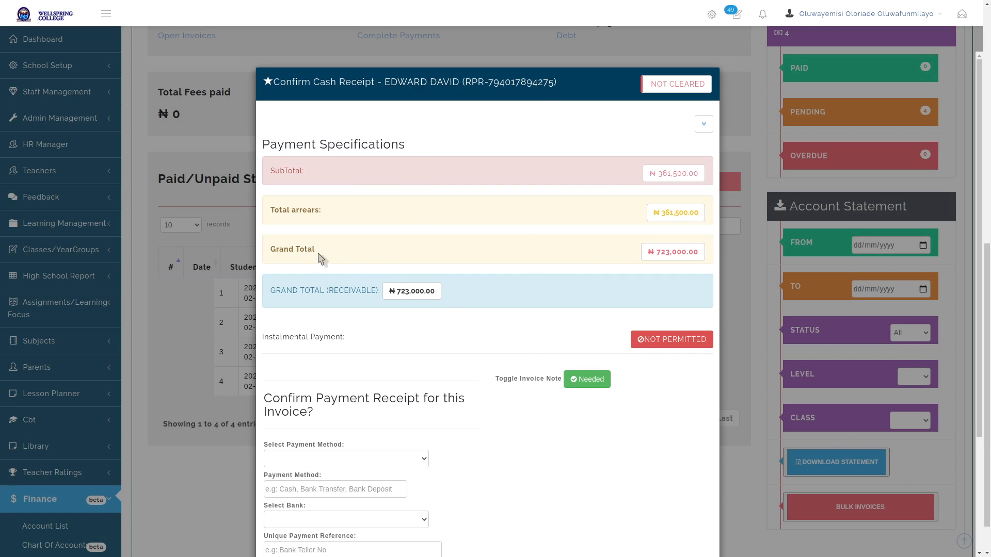
{"action": "scroll", "coordinate": [532, 371], "scroll_direction": "down", "scroll_amount": 3}
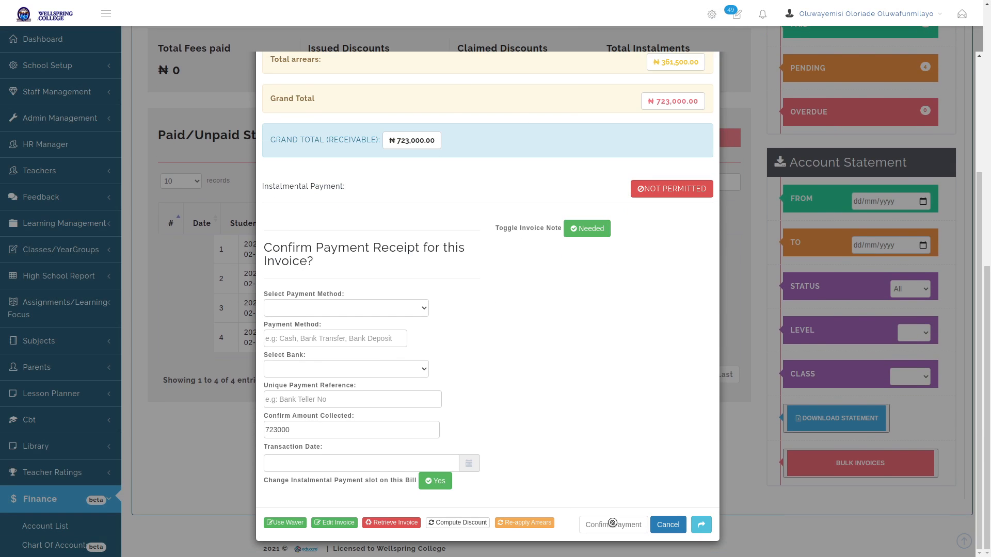
{"action": "left_click", "coordinate": [667, 524]}
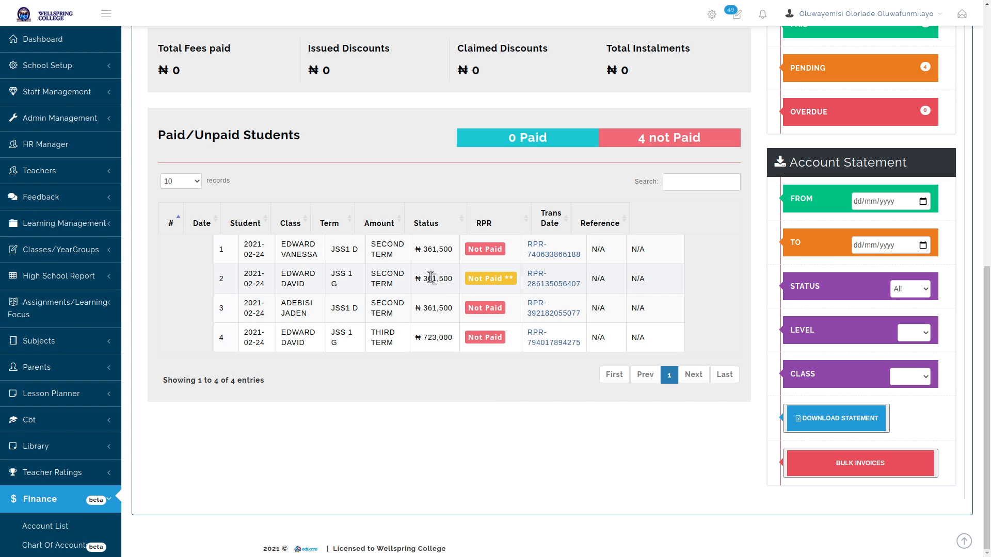
{"action": "key", "text": "ctrl+plus"}
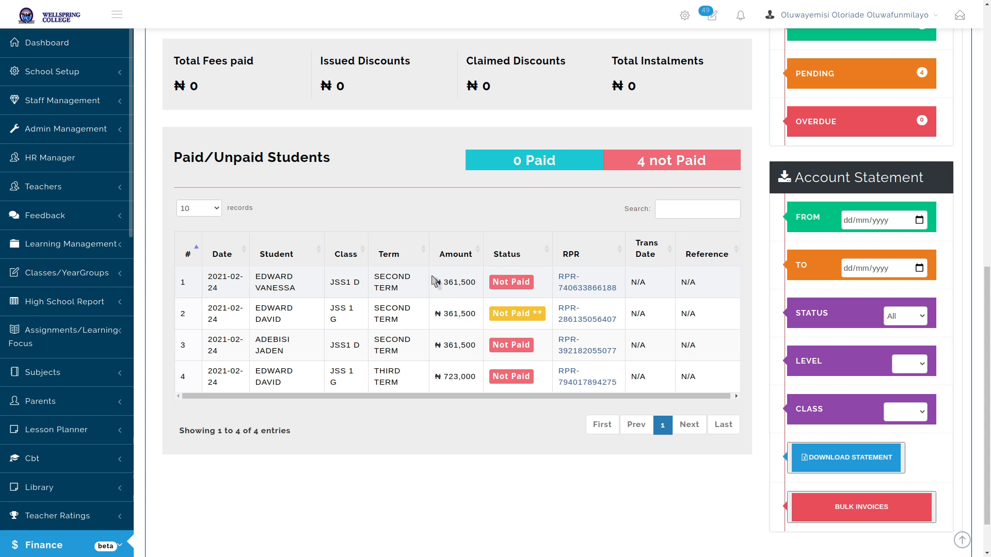
Open the Confirm Cash Receipt for row 1's unpaid ₦361,500 second-term invoice via its Not Paid badge
{"action": "scroll", "coordinate": [434, 263], "scroll_direction": "down", "scroll_amount": 2}
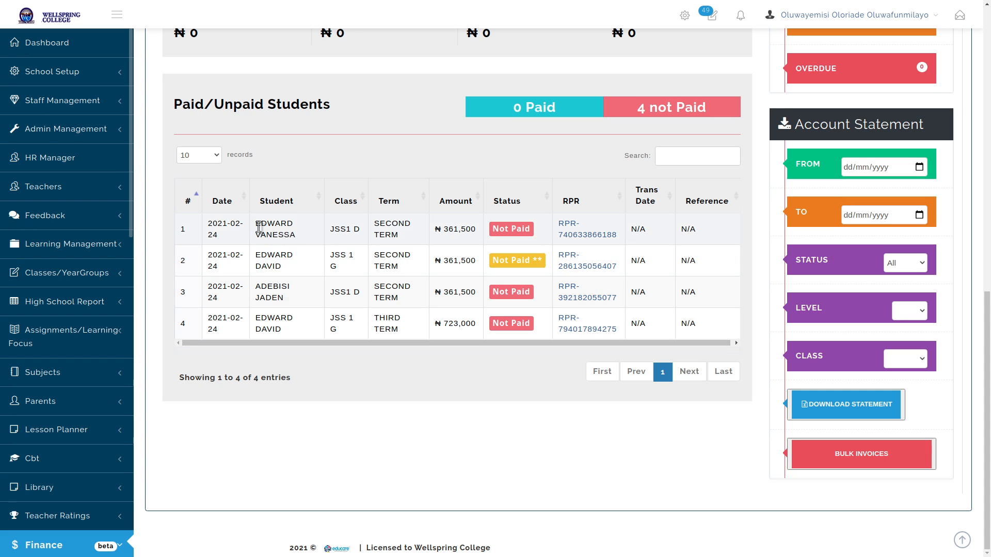
{"action": "left_click_drag", "start_coordinate": [256, 223], "coordinate": [307, 238]}
{"action": "left_click", "coordinate": [294, 237]}
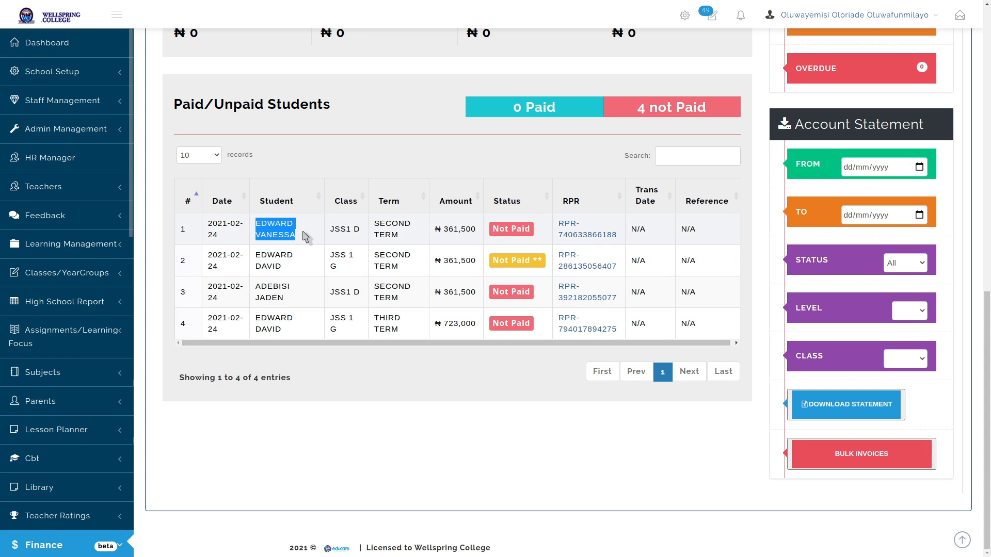
{"action": "left_click", "coordinate": [307, 237]}
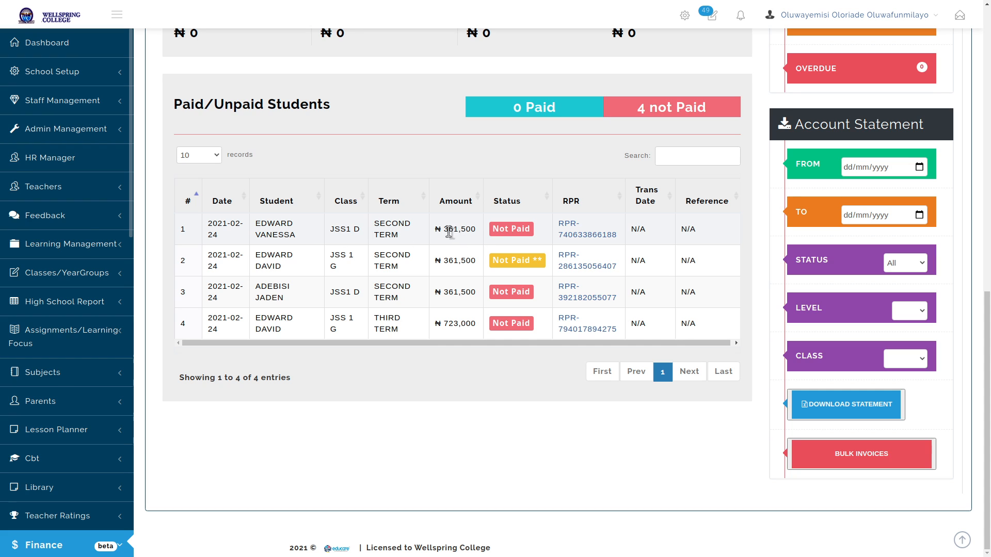
{"action": "left_click_drag", "start_coordinate": [443, 229], "coordinate": [472, 229]}
{"action": "left_click", "coordinate": [475, 229]}
{"action": "left_click", "coordinate": [510, 229]}
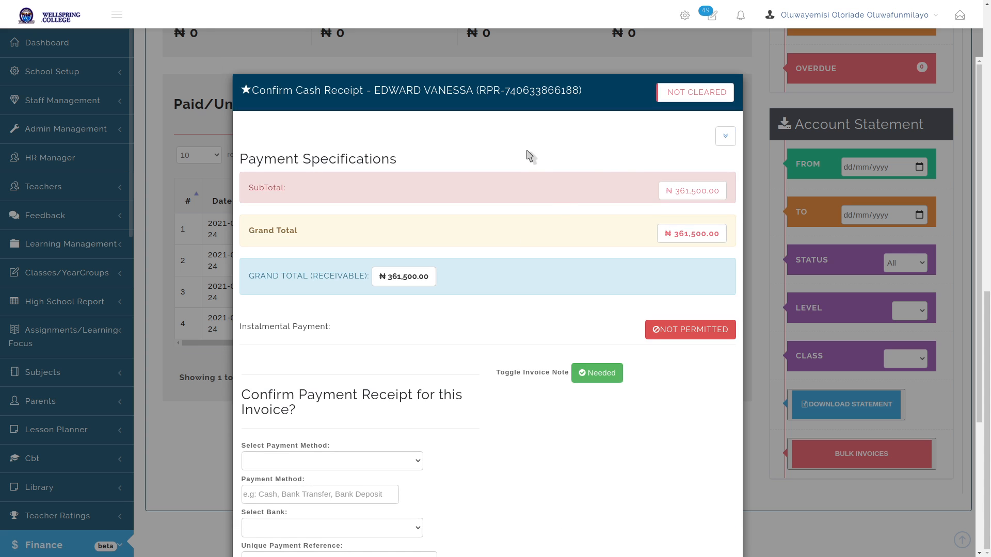
{"action": "left_click", "coordinate": [726, 137]}
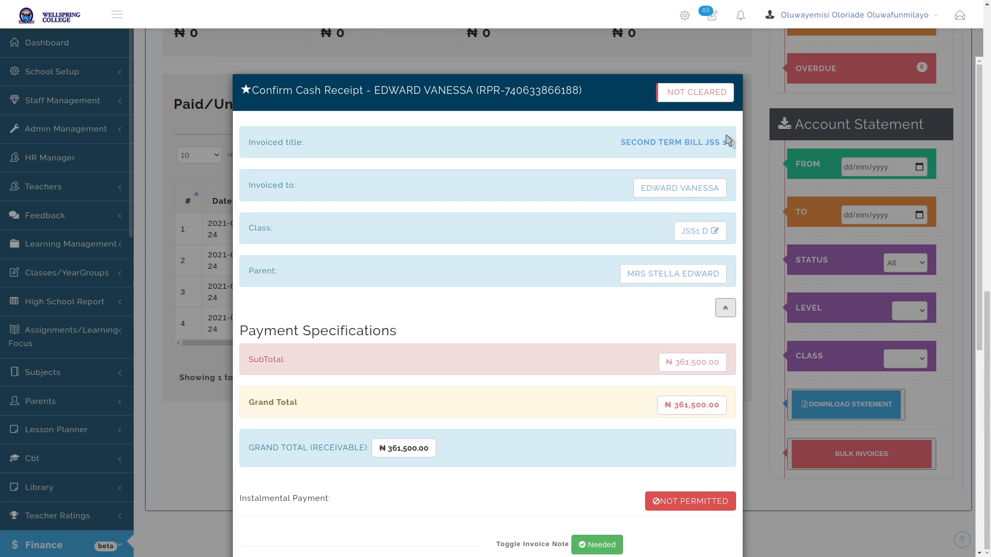
{"action": "left_click", "coordinate": [725, 309]}
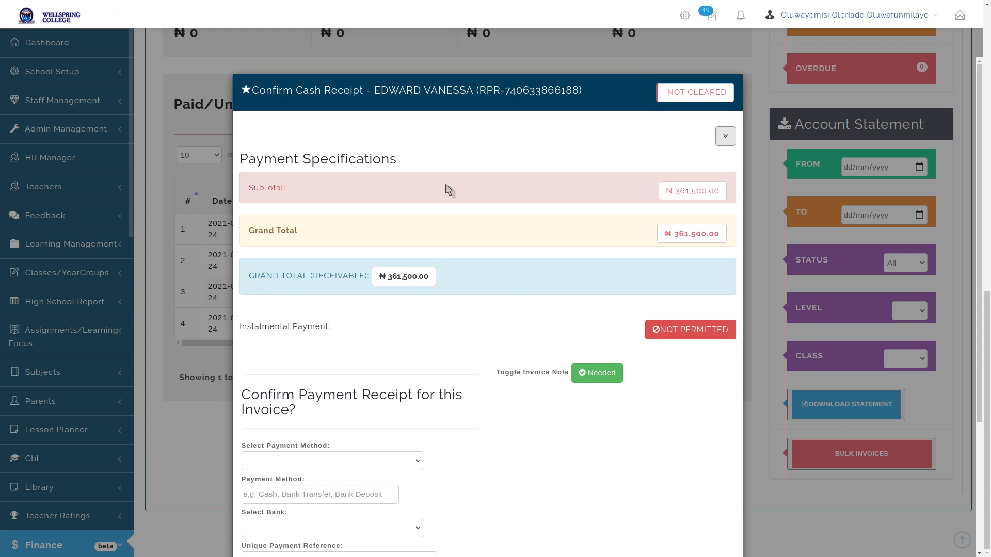
{"action": "scroll", "coordinate": [444, 188], "scroll_direction": "down", "scroll_amount": 3}
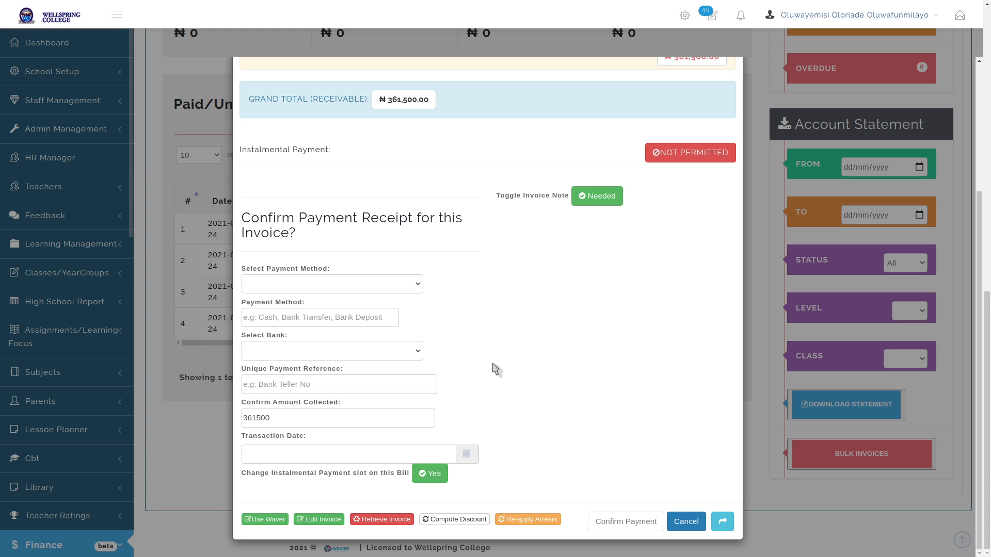
Set the payment method to Internal Transfer and enter 'Bank Teller' as the method text
{"action": "left_click", "coordinate": [303, 283]}
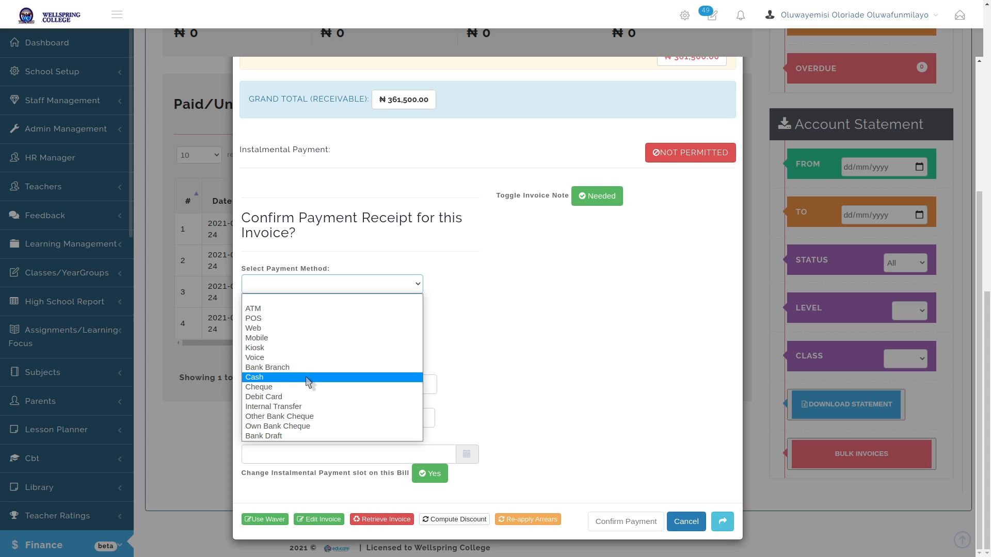
{"action": "left_click", "coordinate": [301, 407]}
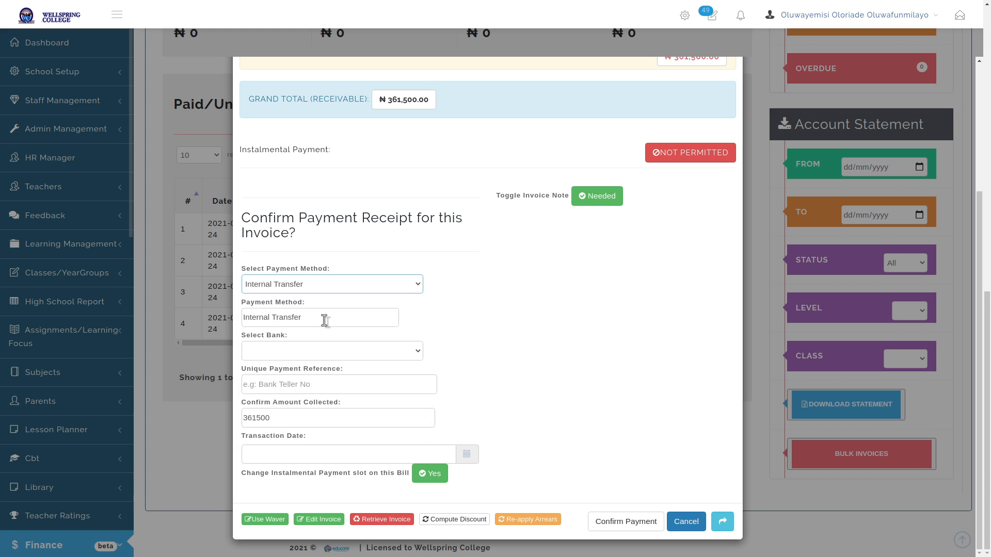
{"action": "left_click", "coordinate": [319, 285]}
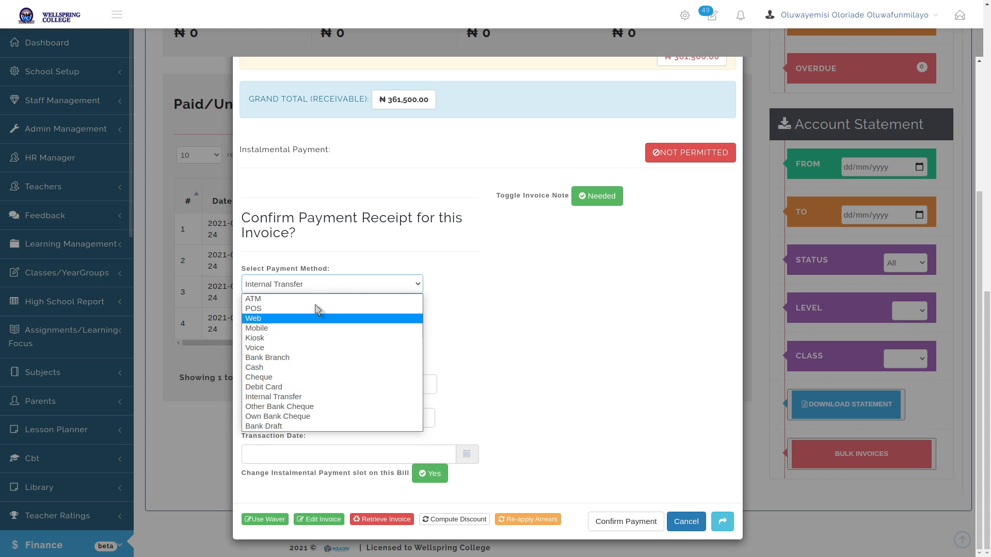
{"action": "left_click", "coordinate": [641, 331]}
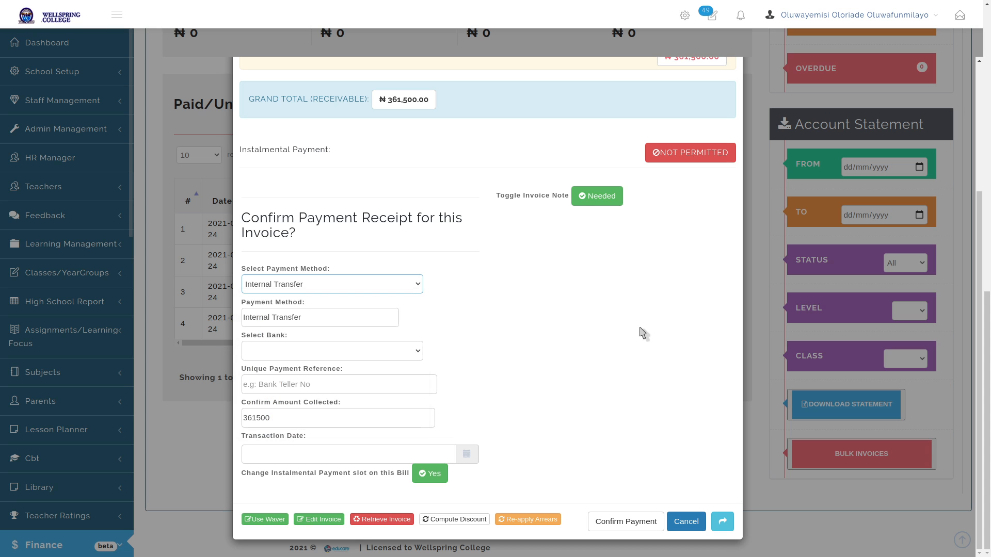
{"action": "left_click", "coordinate": [327, 320]}
{"action": "triple_click", "coordinate": [327, 320]}
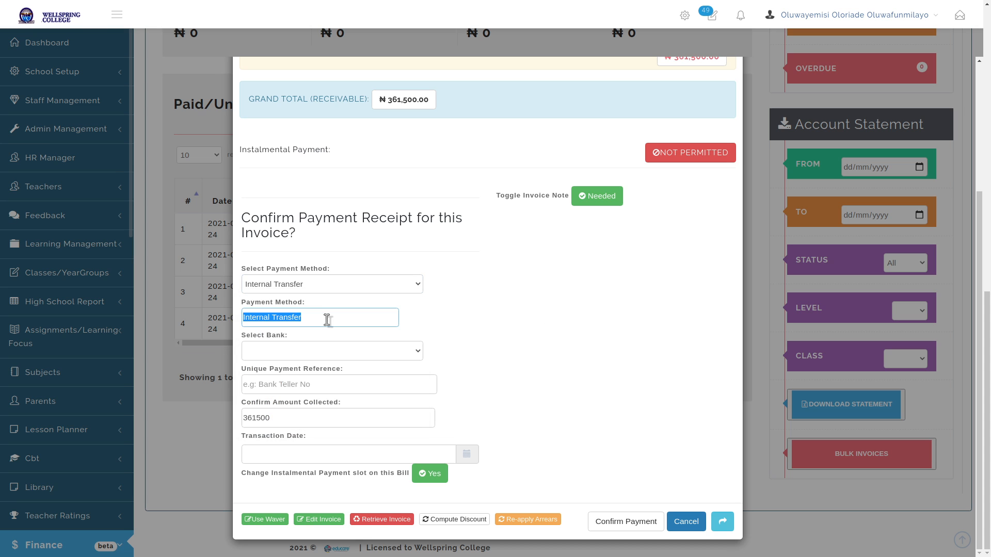
{"action": "type", "text": "B"}
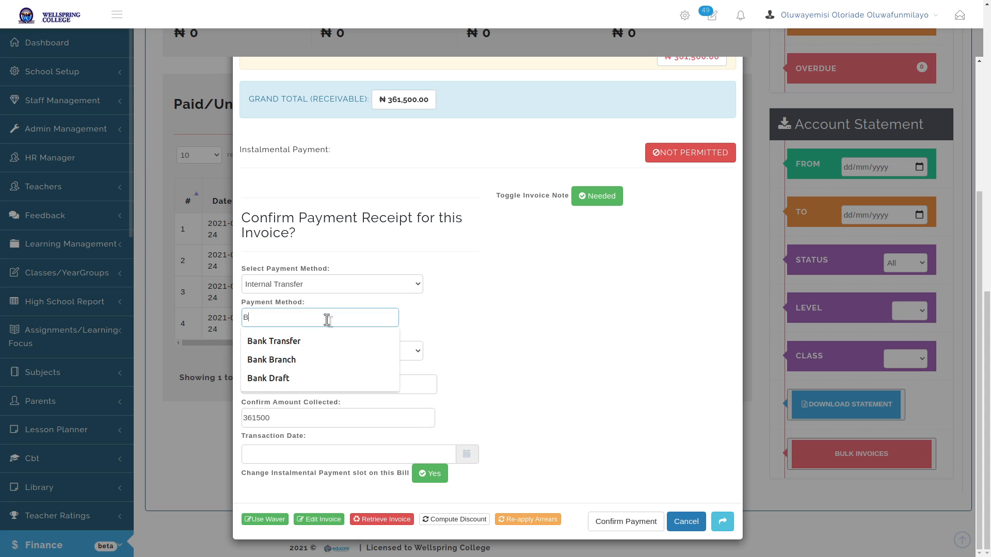
{"action": "type", "text": "ank Teller"}
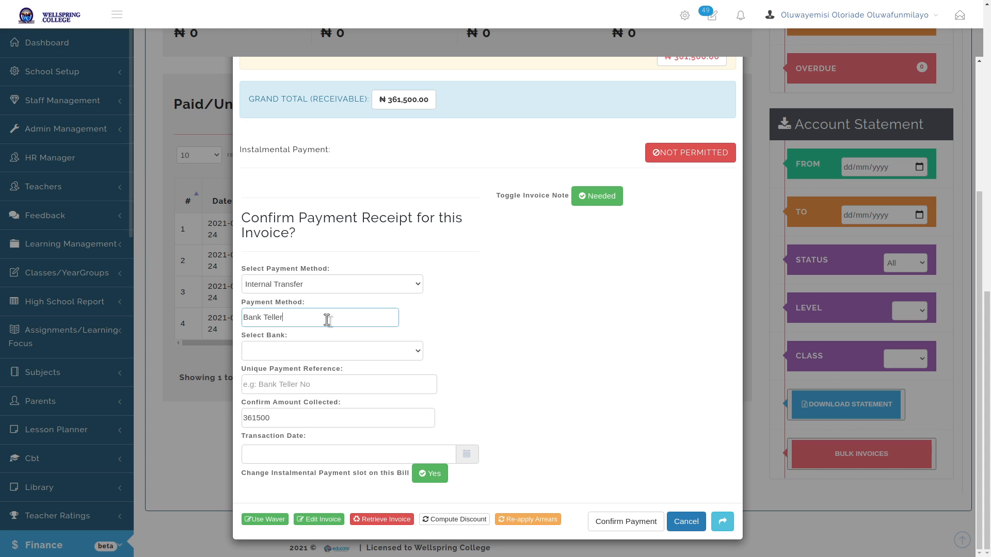
{"action": "left_click", "coordinate": [479, 344]}
Choose UBA as the bank, enter the unique payment reference, and keep 361500 as the amount collected
{"action": "left_click", "coordinate": [417, 351]}
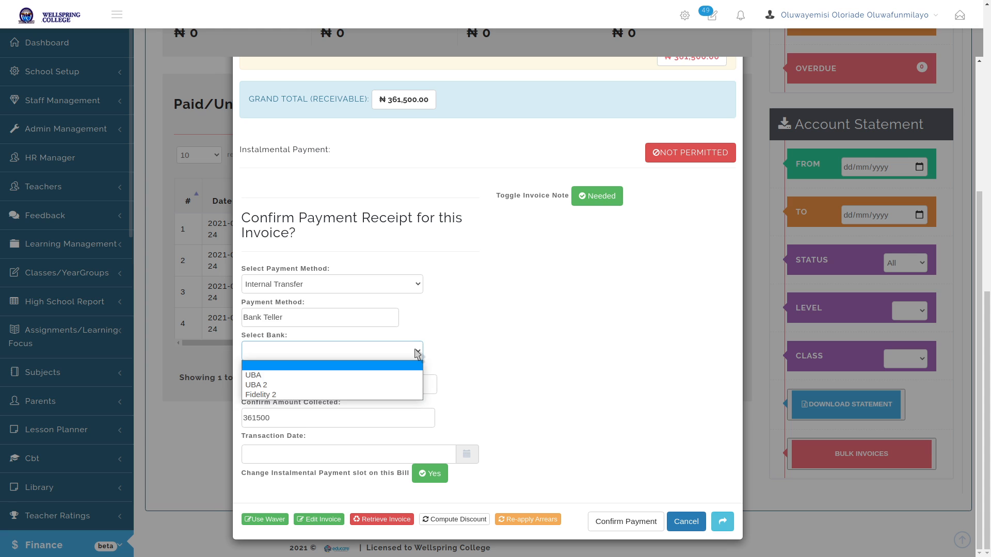
{"action": "left_click", "coordinate": [343, 375]}
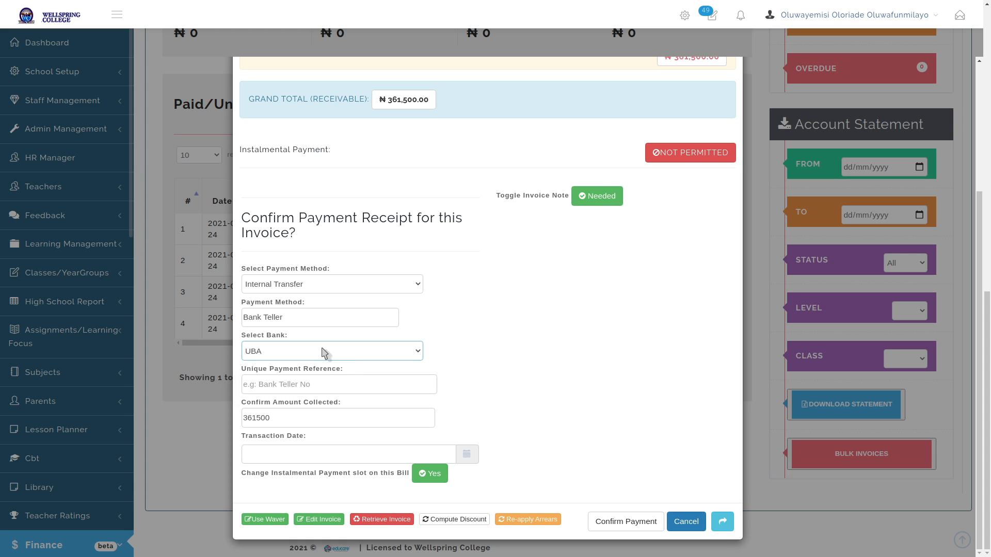
{"action": "left_click", "coordinate": [342, 385]}
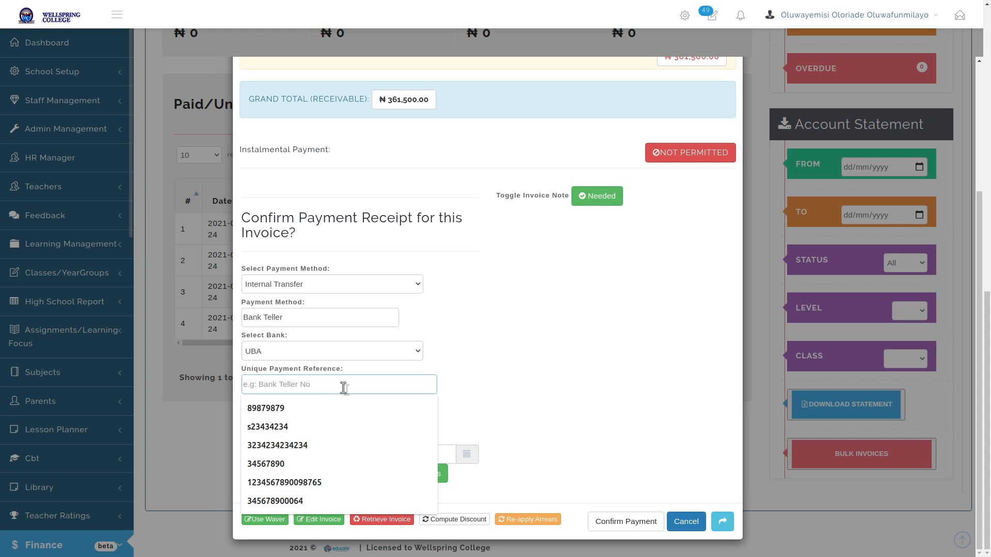
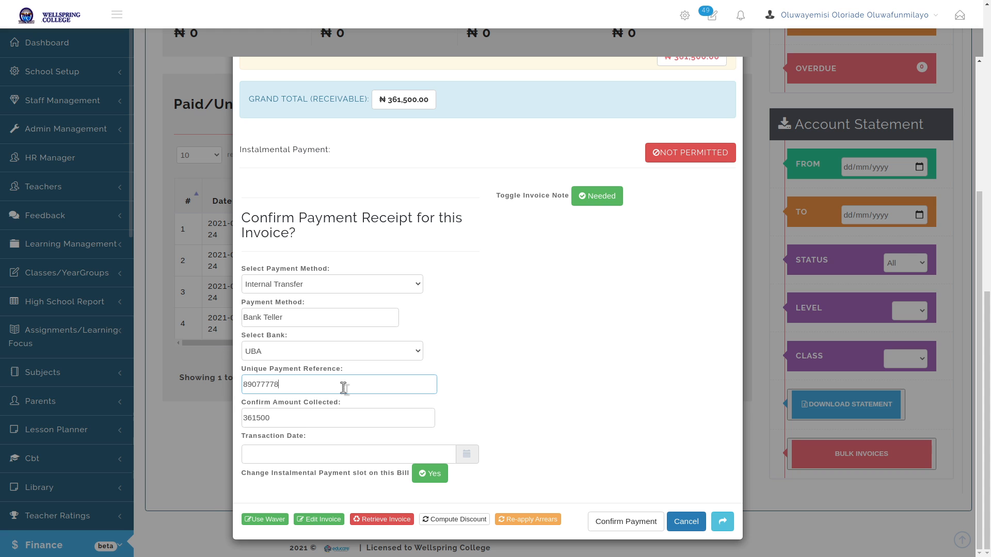
{"action": "left_click", "coordinate": [626, 383]}
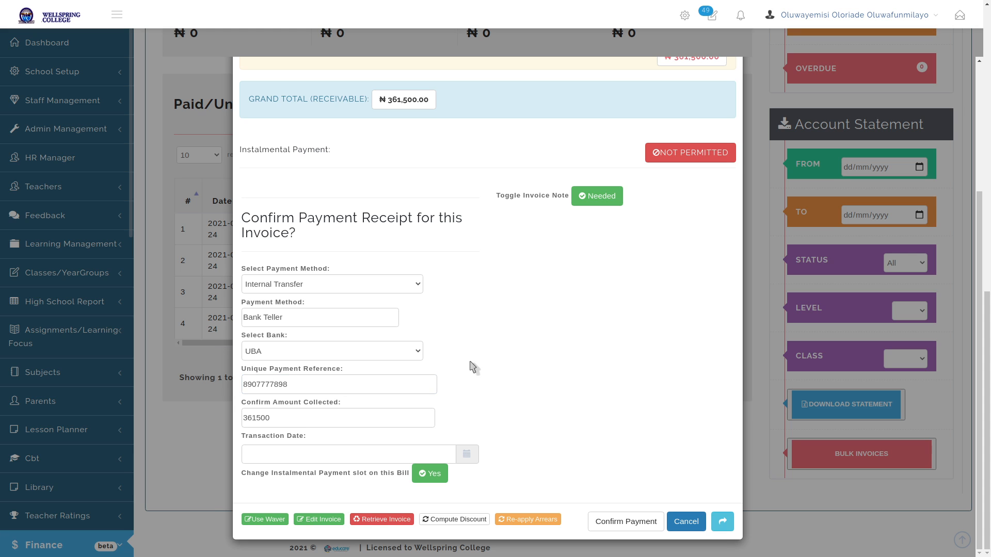
{"action": "left_click", "coordinate": [285, 422]}
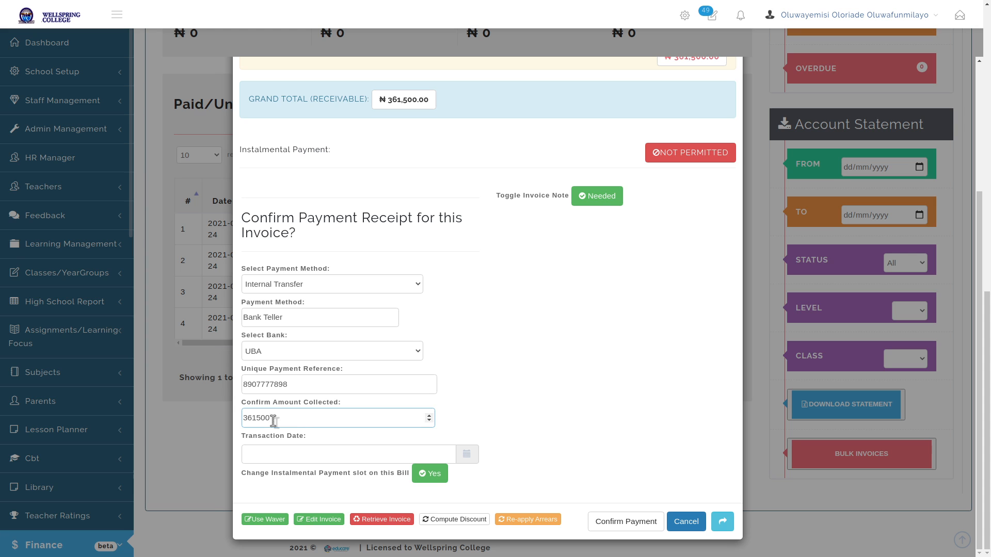
{"action": "left_click_drag", "start_coordinate": [281, 418], "coordinate": [235, 420]}
{"action": "left_click", "coordinate": [601, 392]}
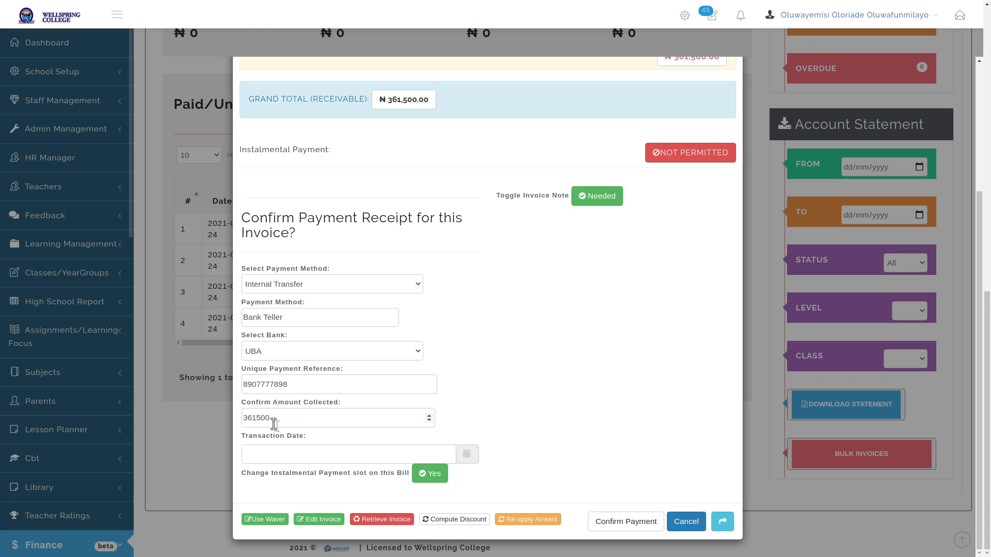
Set the transaction date to 24 February 2021, 12:05 PM and confirm the payment
{"action": "left_click", "coordinate": [467, 455]}
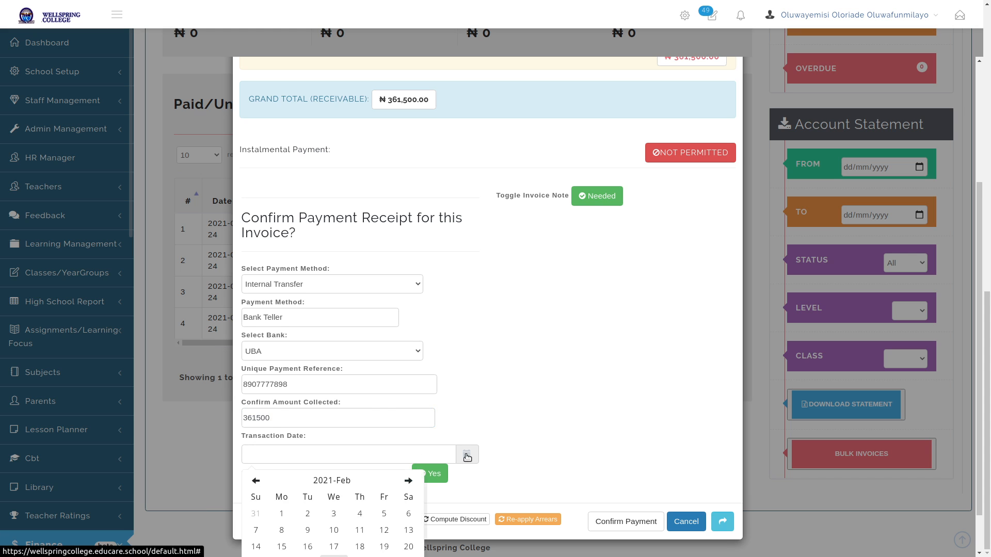
{"action": "scroll", "coordinate": [557, 230], "scroll_direction": "down", "scroll_amount": 1}
{"action": "left_click", "coordinate": [334, 513]}
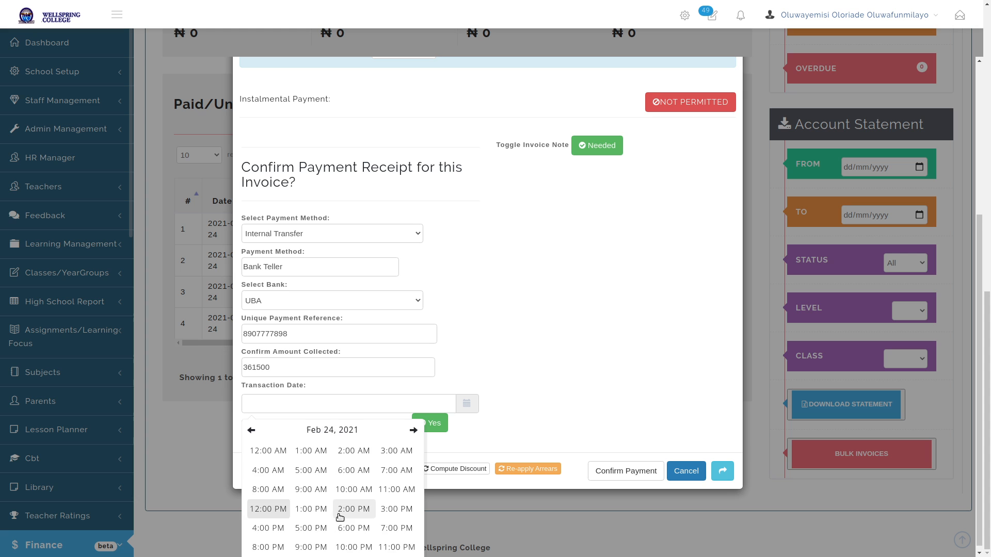
{"action": "left_click", "coordinate": [266, 509]}
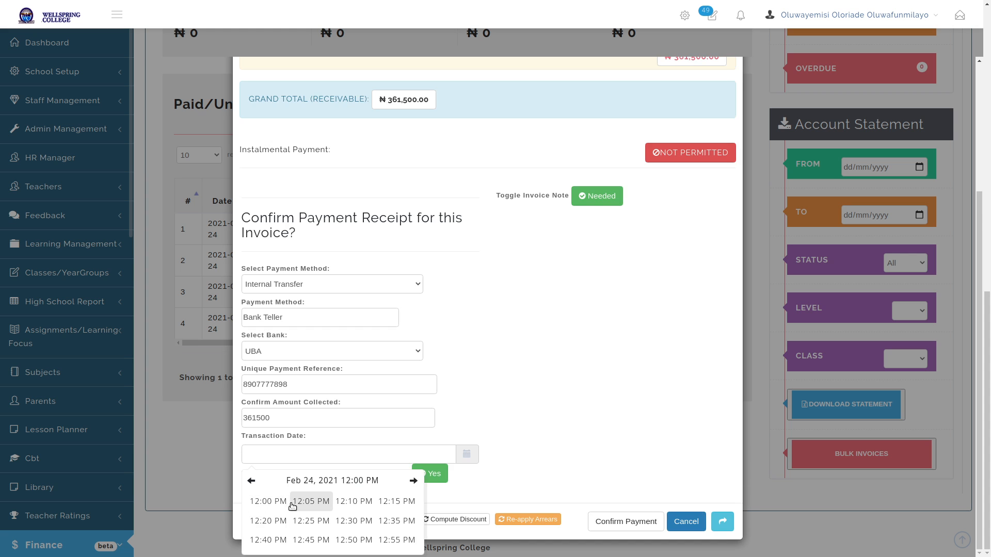
{"action": "left_click", "coordinate": [310, 505]}
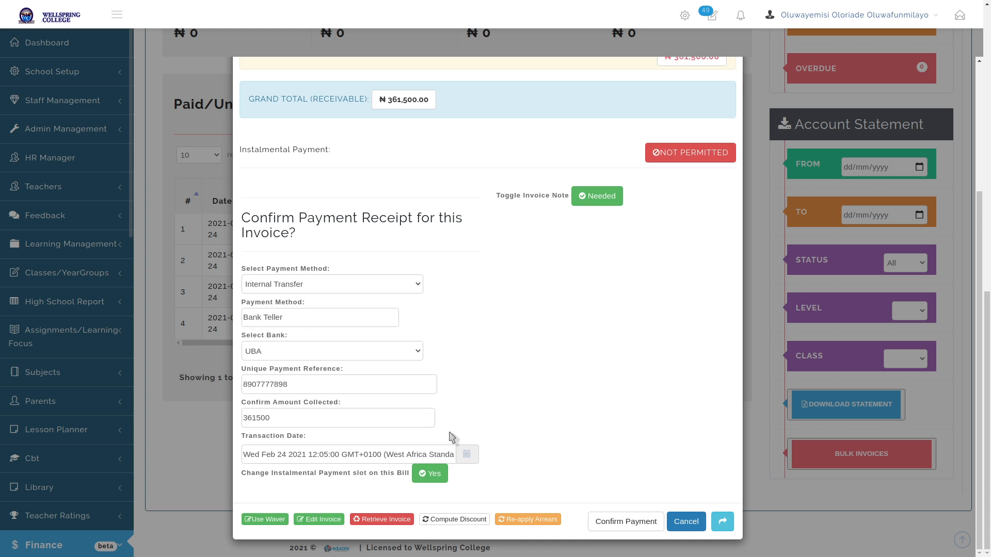
{"action": "left_click", "coordinate": [627, 523]}
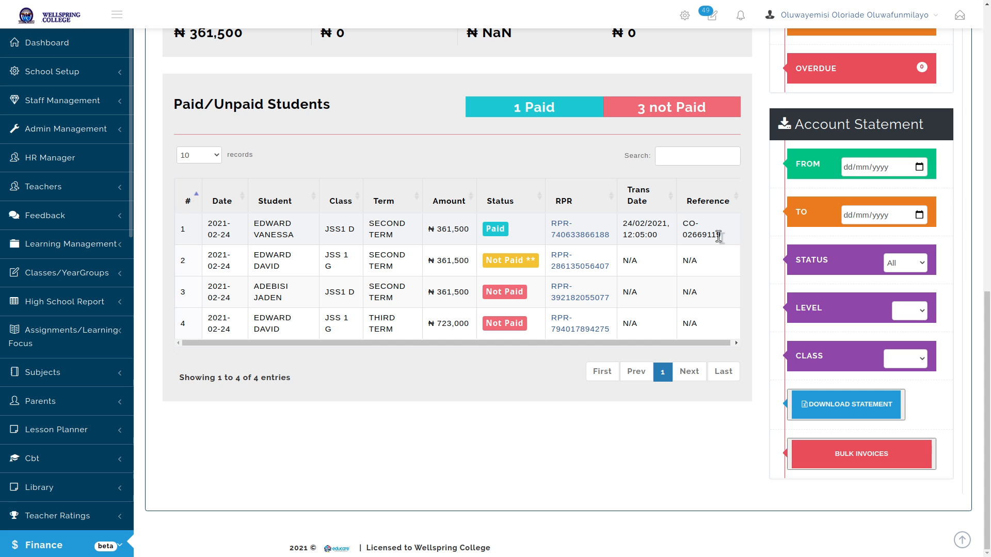
Open the SCHOOL FEES ACCOUNT dashboard through Finance > Manage Accounts, refresh it, and view the Paid/Unpaid table
{"action": "left_click", "coordinate": [44, 544]}
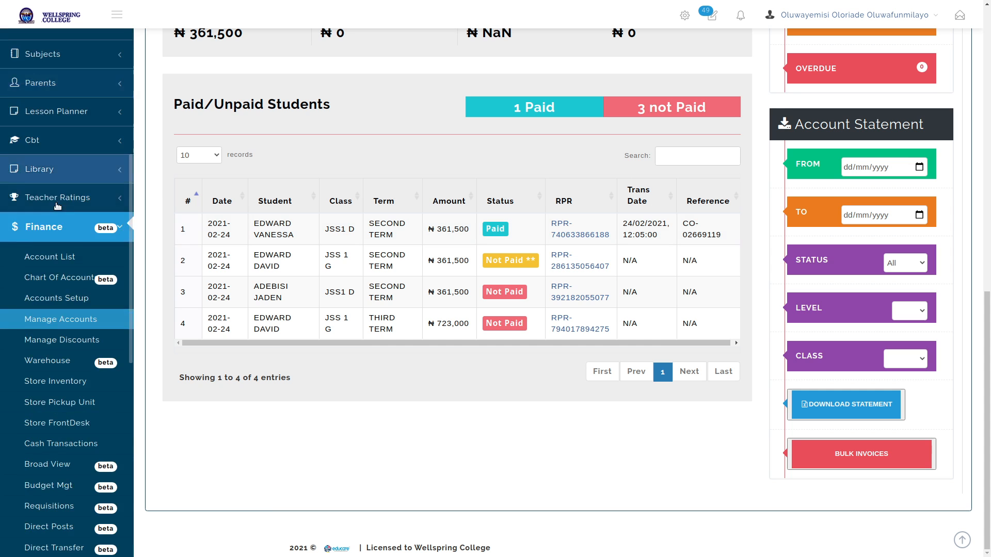
{"action": "left_click", "coordinate": [57, 192]}
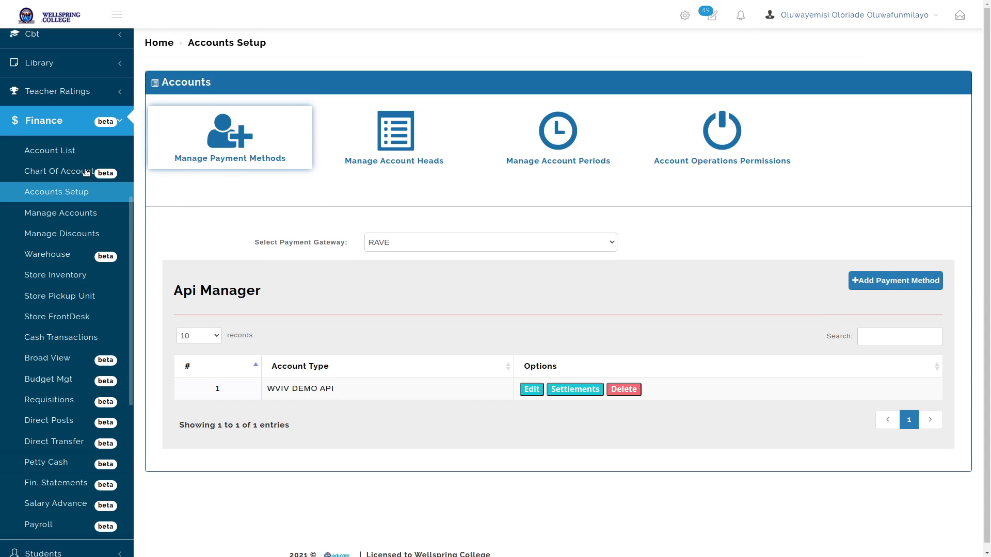
{"action": "left_click", "coordinate": [54, 212]}
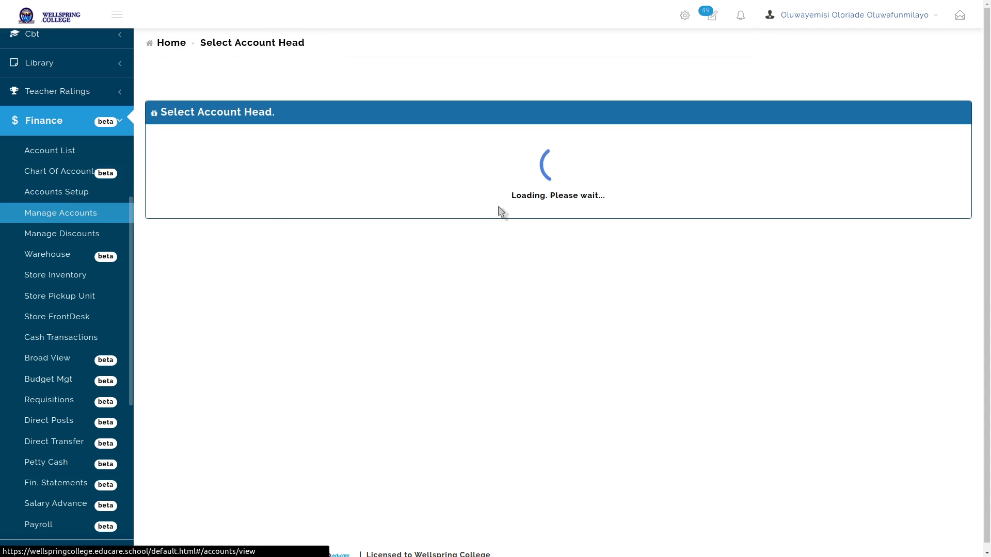
{"action": "left_click", "coordinate": [391, 206]}
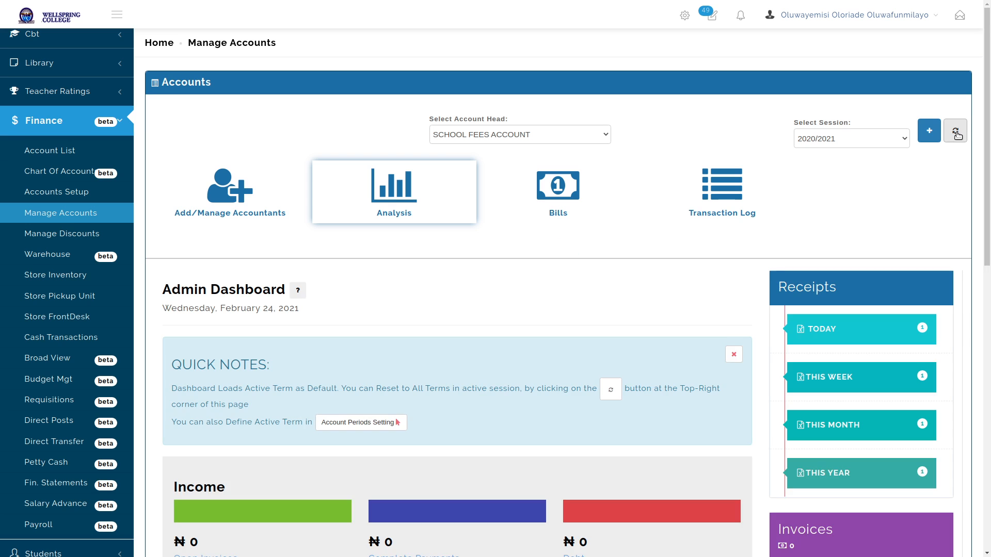
{"action": "left_click", "coordinate": [955, 131]}
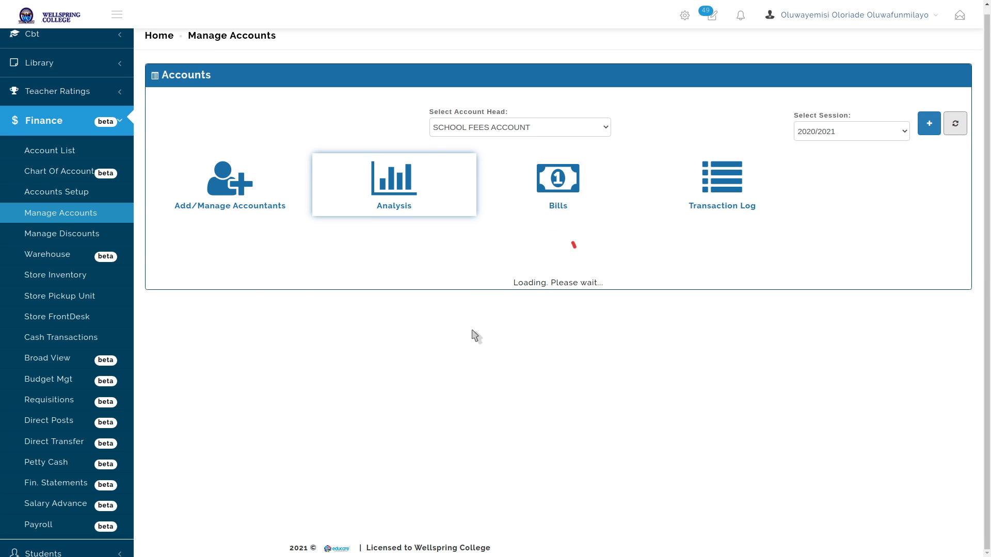
{"action": "scroll", "coordinate": [473, 335], "scroll_direction": "down", "scroll_amount": 7}
{"action": "scroll", "coordinate": [482, 345], "scroll_direction": "down", "scroll_amount": 3}
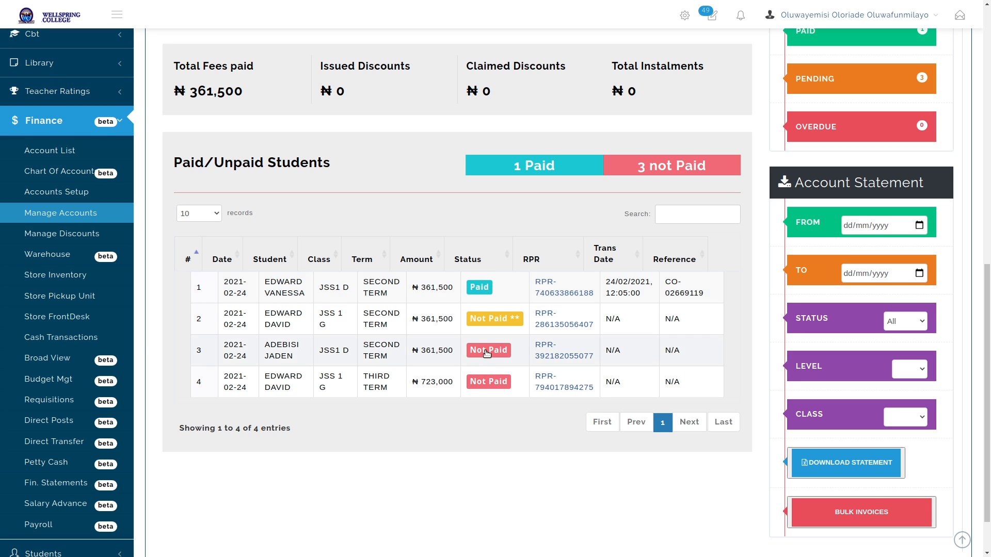
{"action": "left_click", "coordinate": [487, 351]}
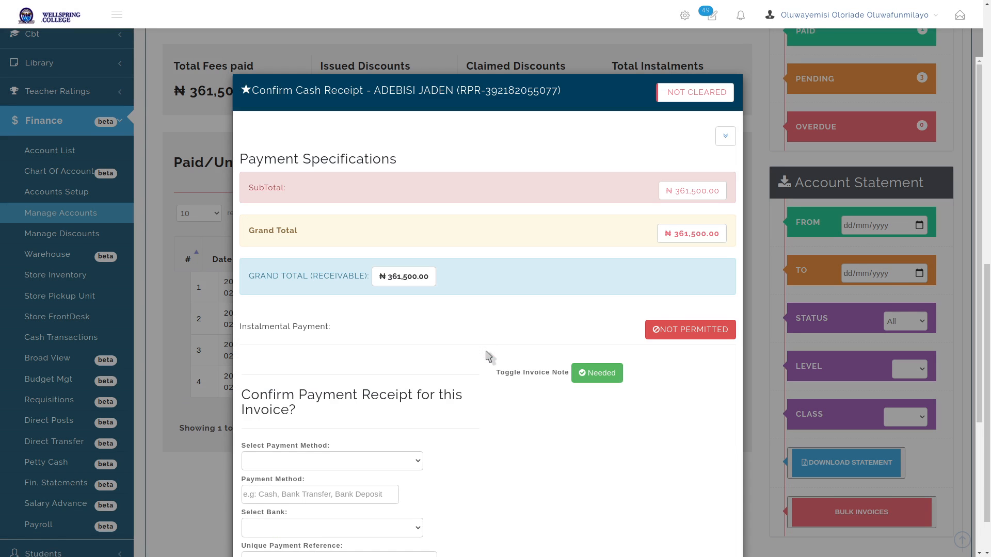
{"action": "key", "text": "Escape"}
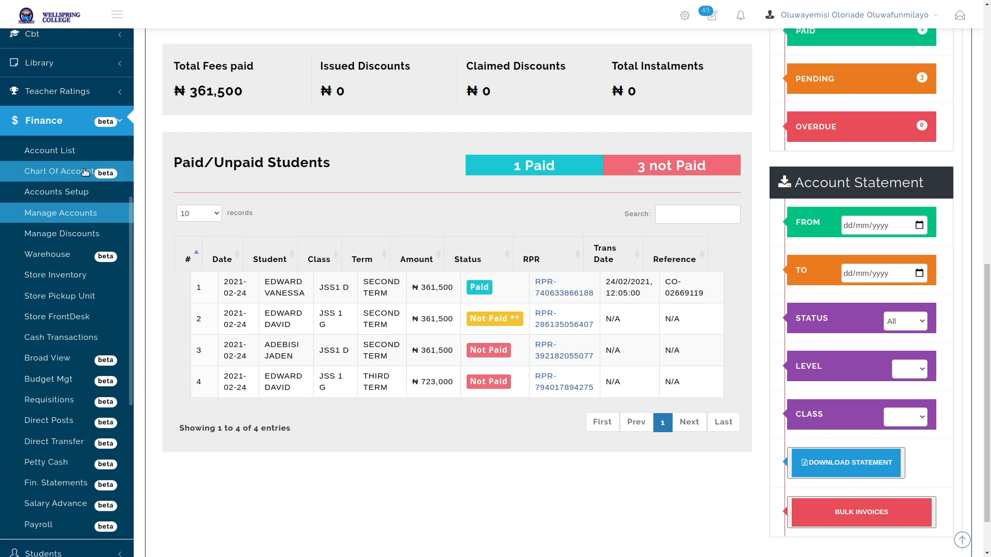
{"action": "left_click", "coordinate": [78, 126]}
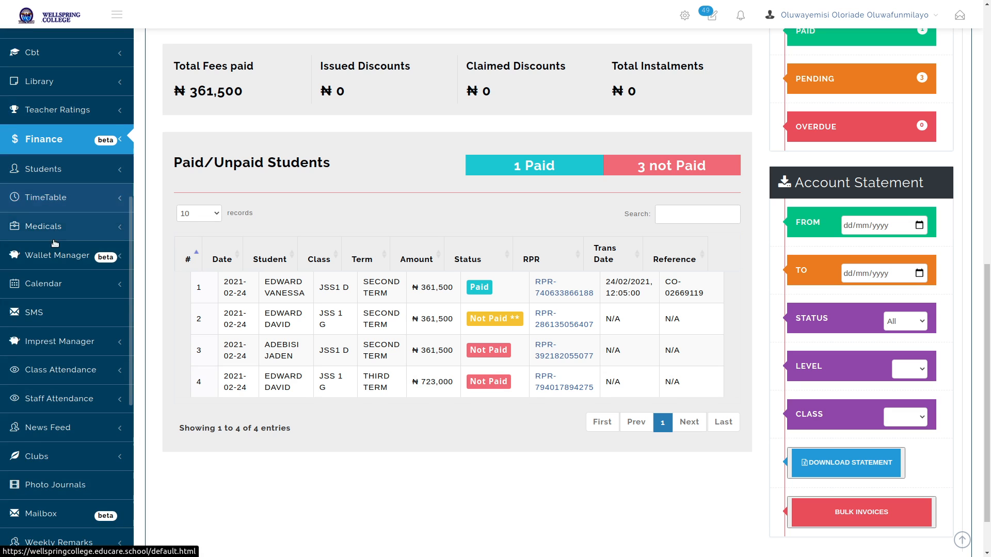
Open the Wallet Manager's parent wallet list and run Initialize Wallet for new parents
{"action": "left_click", "coordinate": [56, 257]}
{"action": "left_click", "coordinate": [57, 284]}
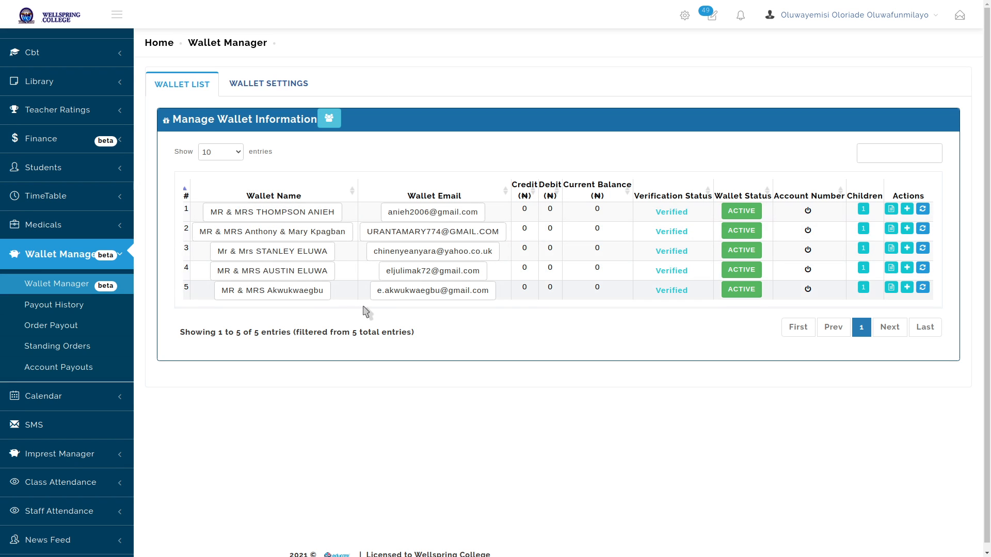
{"action": "left_click", "coordinate": [330, 121]}
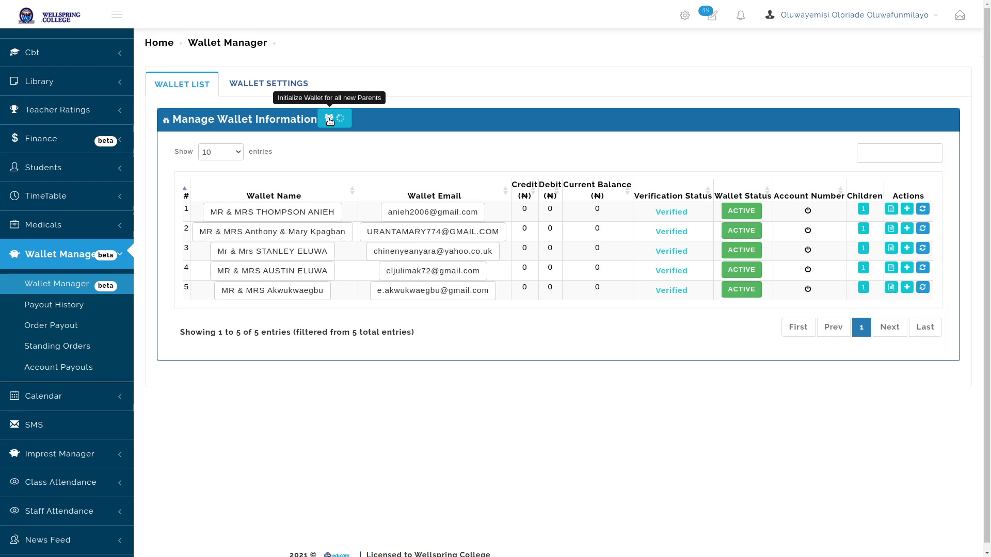
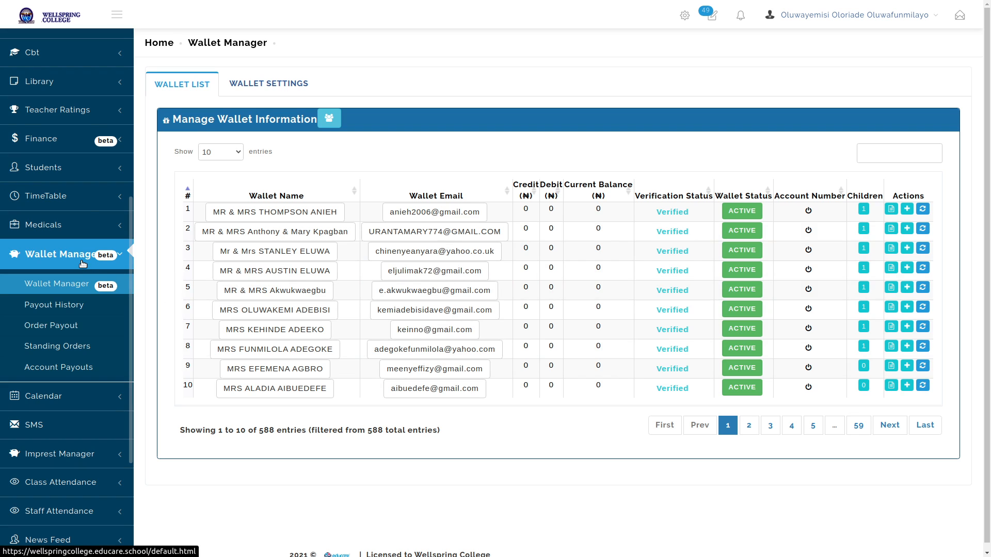
Open the School Settings page's General tab from the user-name menu
{"action": "scroll", "coordinate": [80, 281], "scroll_direction": "down", "scroll_amount": 2}
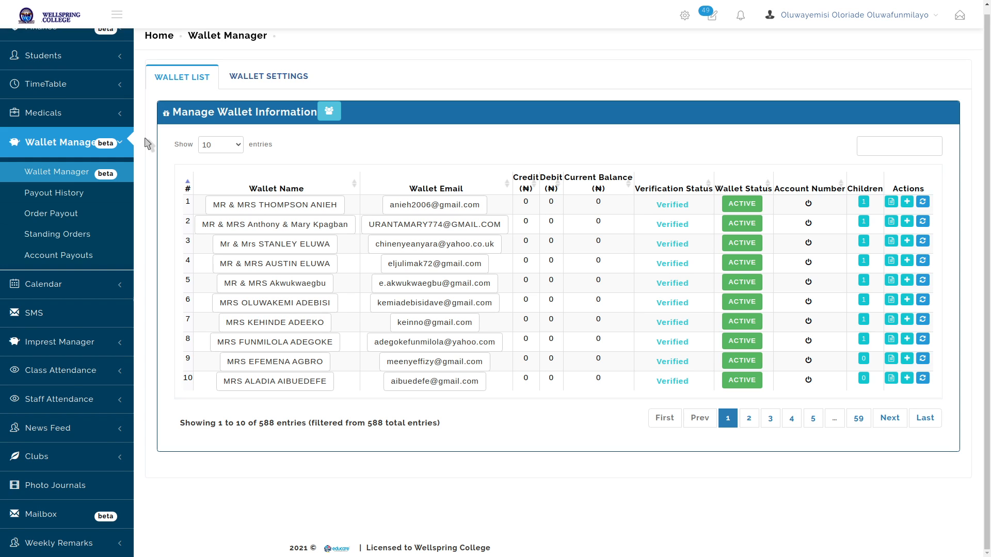
{"action": "left_click", "coordinate": [854, 15]}
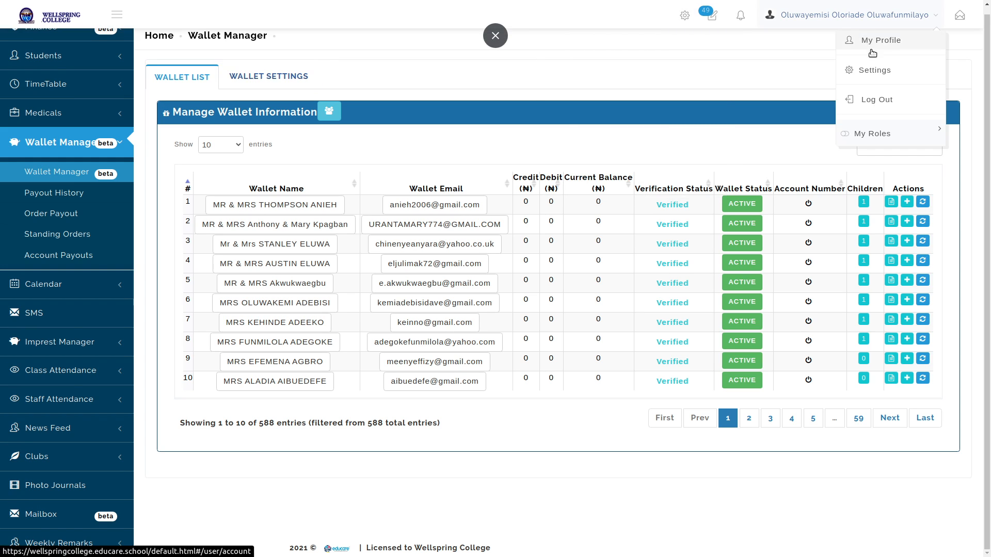
{"action": "left_click", "coordinate": [876, 69]}
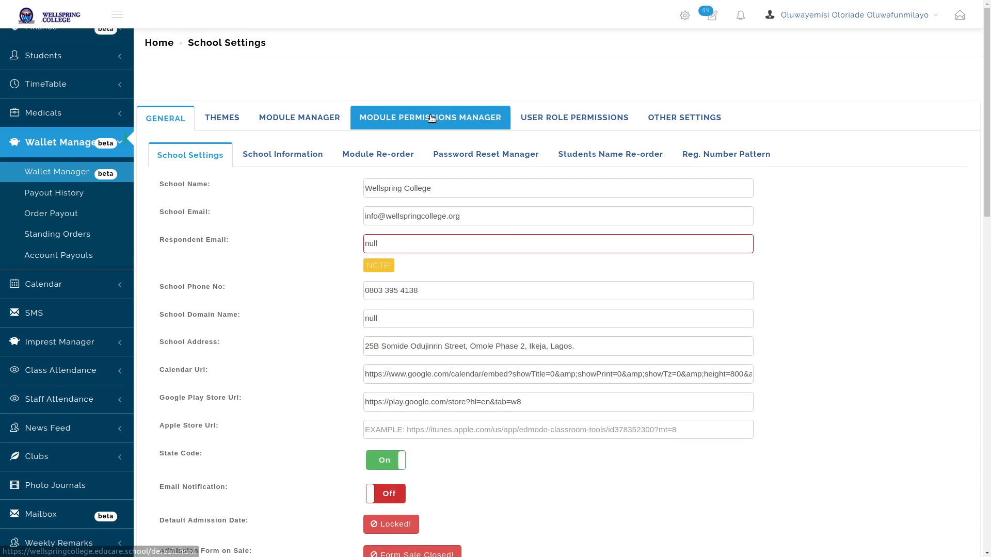
Grant the Accountant role Wallet Manager access without My Wallet (Parents Only), and save
{"action": "left_click", "coordinate": [431, 118]}
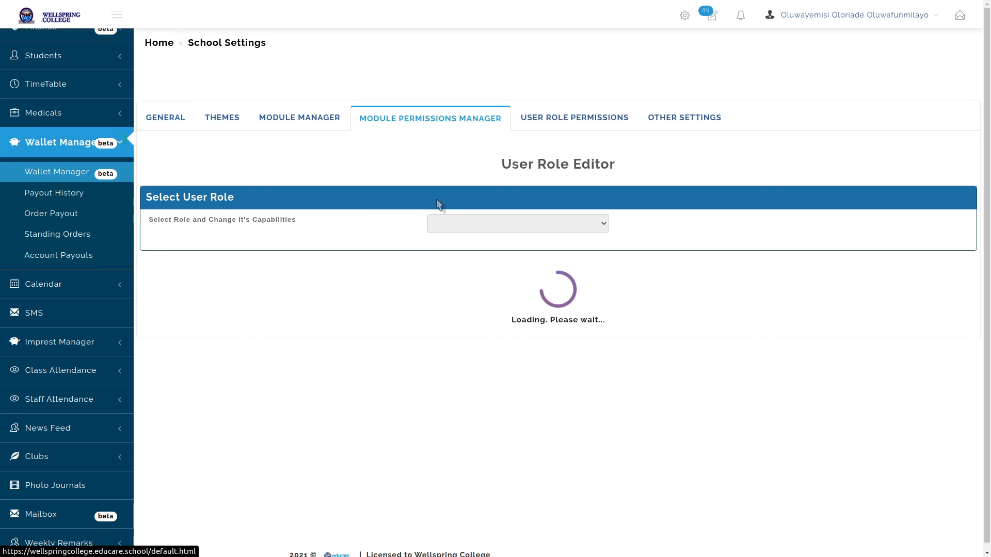
{"action": "left_click", "coordinate": [472, 227]}
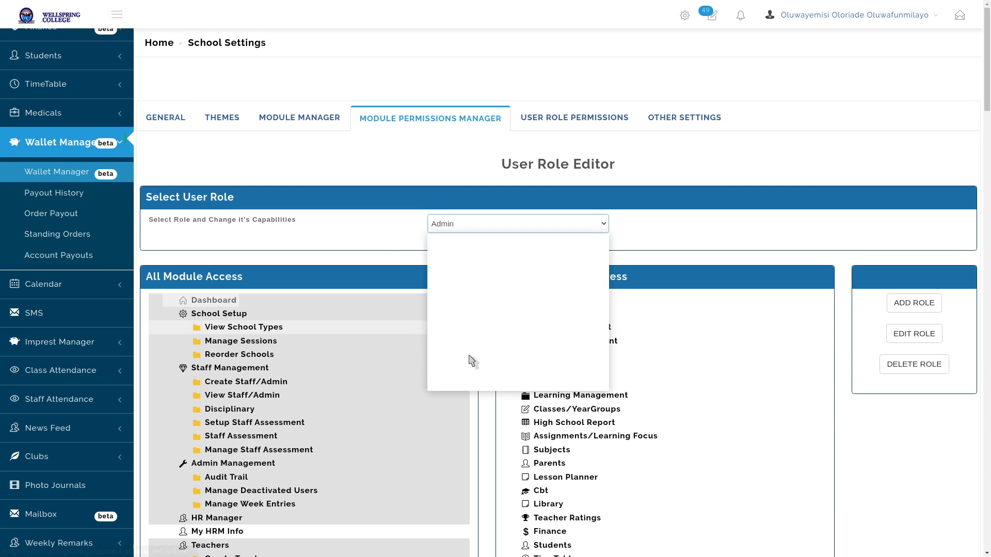
{"action": "left_click", "coordinate": [466, 381]}
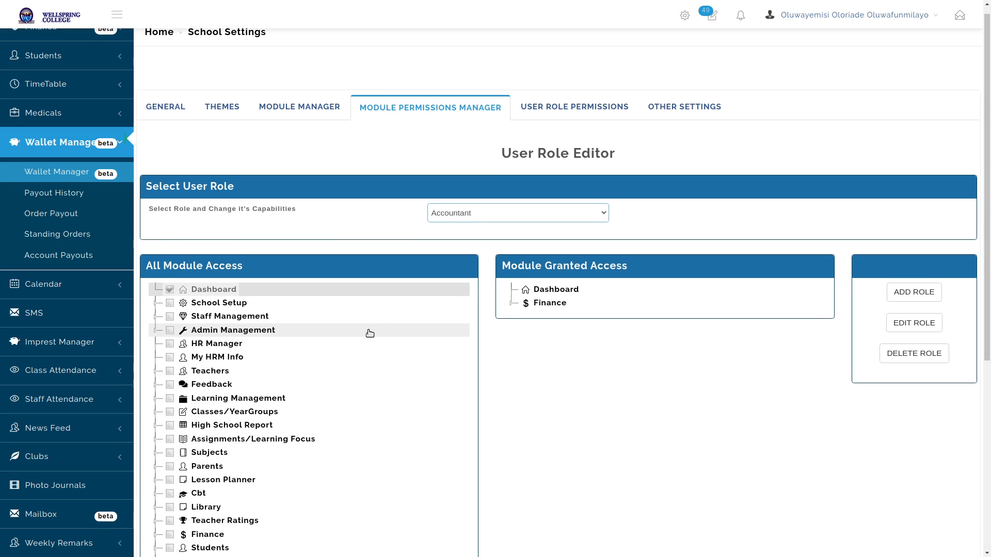
{"action": "scroll", "coordinate": [299, 310], "scroll_direction": "down", "scroll_amount": 10}
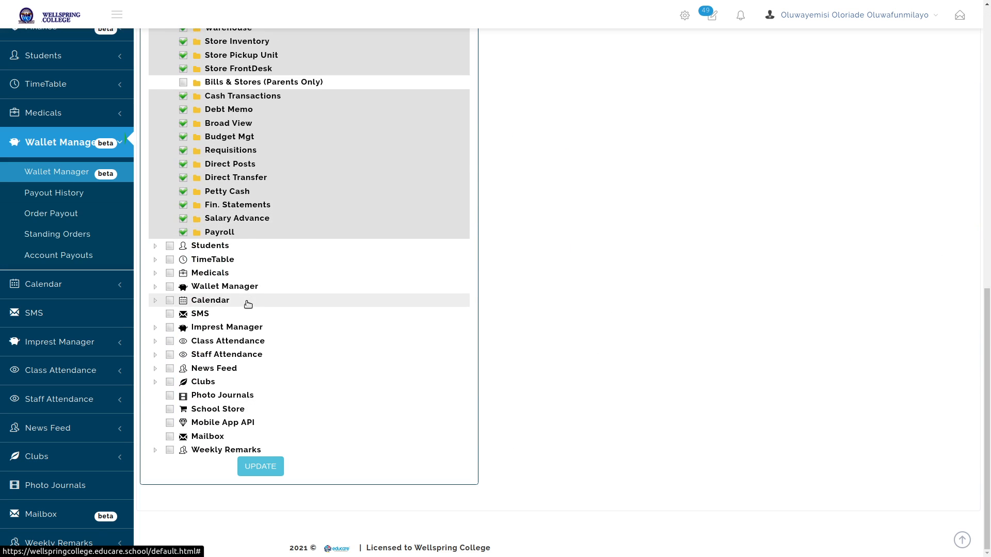
{"action": "left_click", "coordinate": [169, 286]}
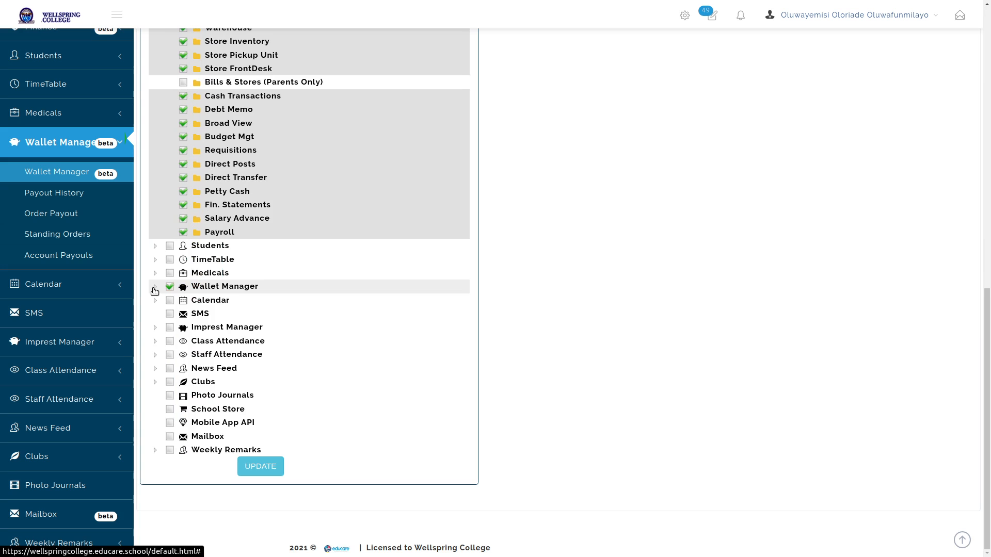
{"action": "left_click", "coordinate": [155, 287]}
{"action": "left_click", "coordinate": [183, 314]}
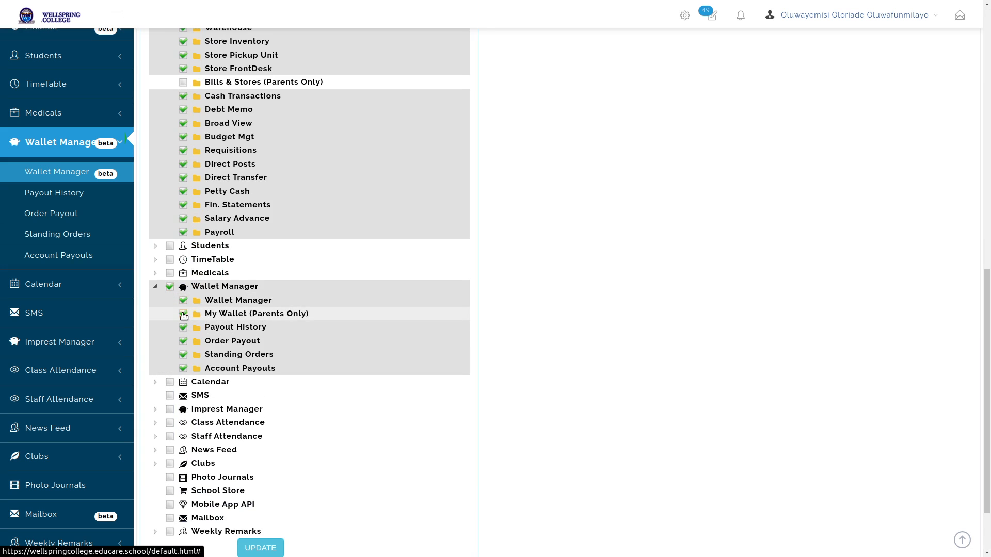
{"action": "left_click", "coordinate": [183, 314]}
{"action": "scroll", "coordinate": [557, 279], "scroll_direction": "down", "scroll_amount": 2}
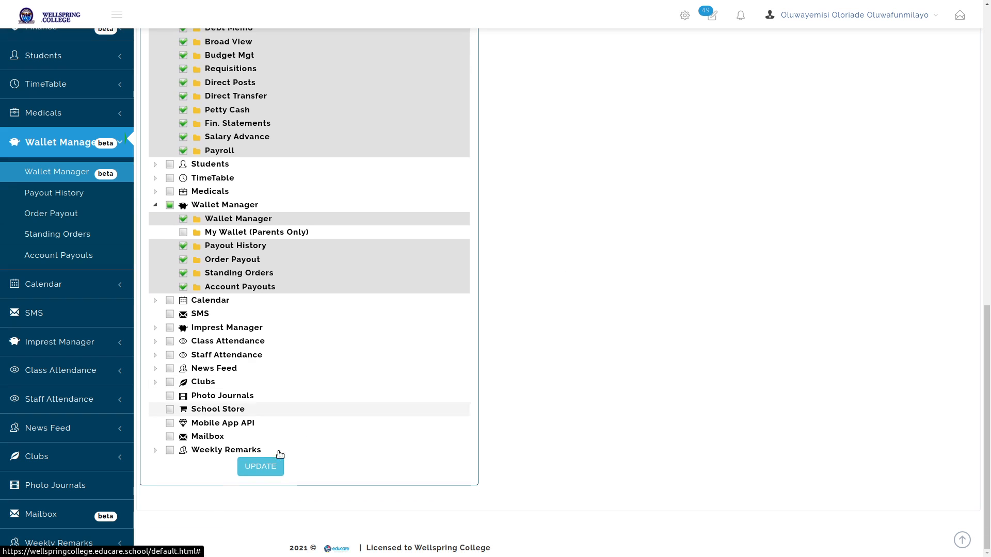
{"action": "left_click", "coordinate": [277, 466]}
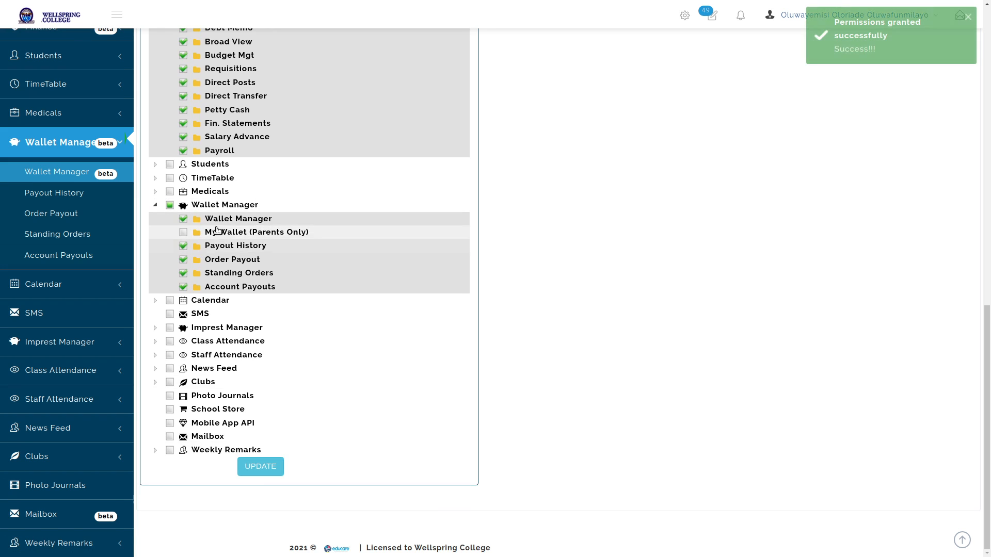
Remove Payout History, Order Payout, Standing Orders and Account Payouts access, then save
{"action": "left_click", "coordinate": [183, 245]}
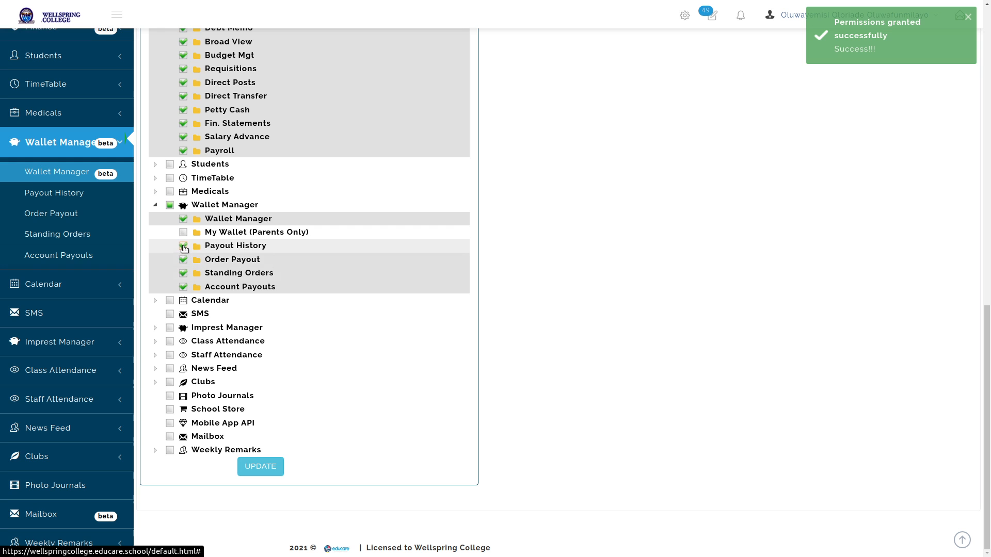
{"action": "left_click", "coordinate": [184, 259]}
{"action": "left_click", "coordinate": [183, 273]}
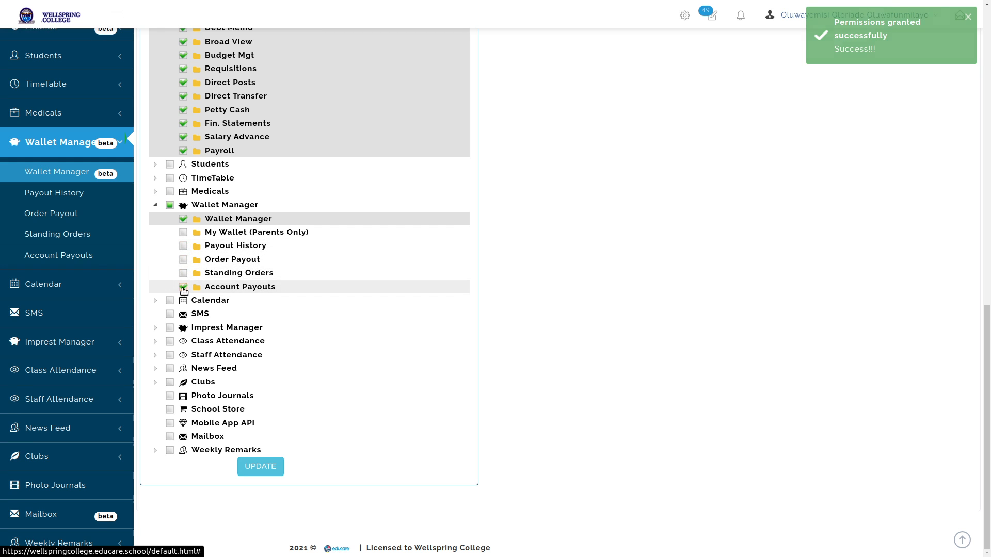
{"action": "left_click", "coordinate": [184, 287]}
{"action": "left_click", "coordinate": [260, 466]}
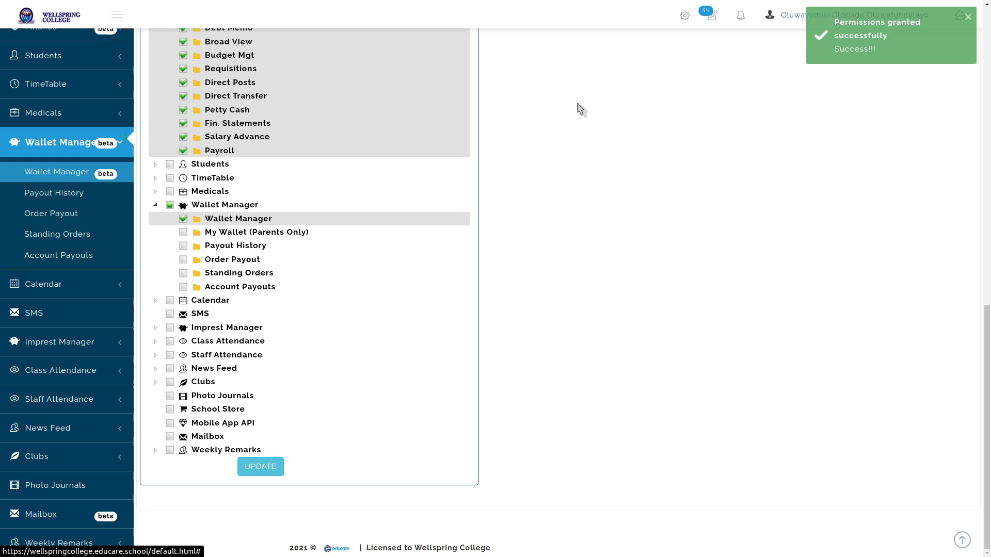
{"action": "left_click", "coordinate": [58, 142]}
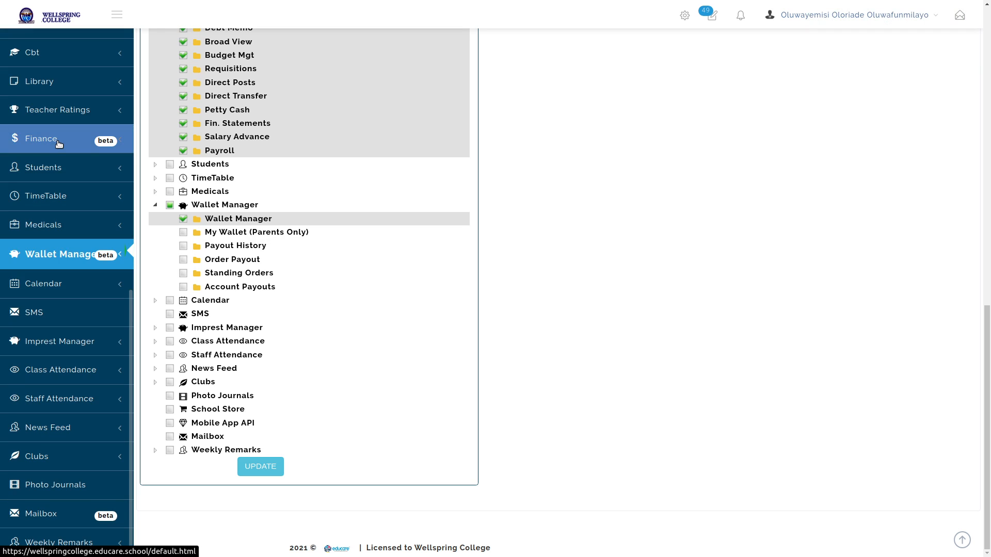
Open SCHOOL FEES ACCOUNT via Finance > Manage Accounts, refresh, and view Paid/Unpaid Students (1 paid, 3 unpaid)
{"action": "left_click", "coordinate": [58, 144]}
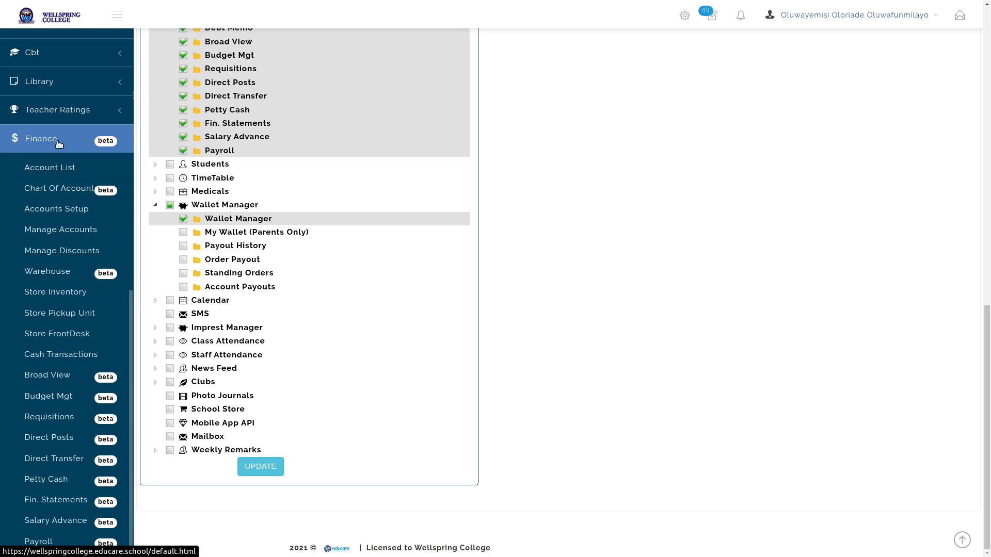
{"action": "left_click", "coordinate": [76, 236]}
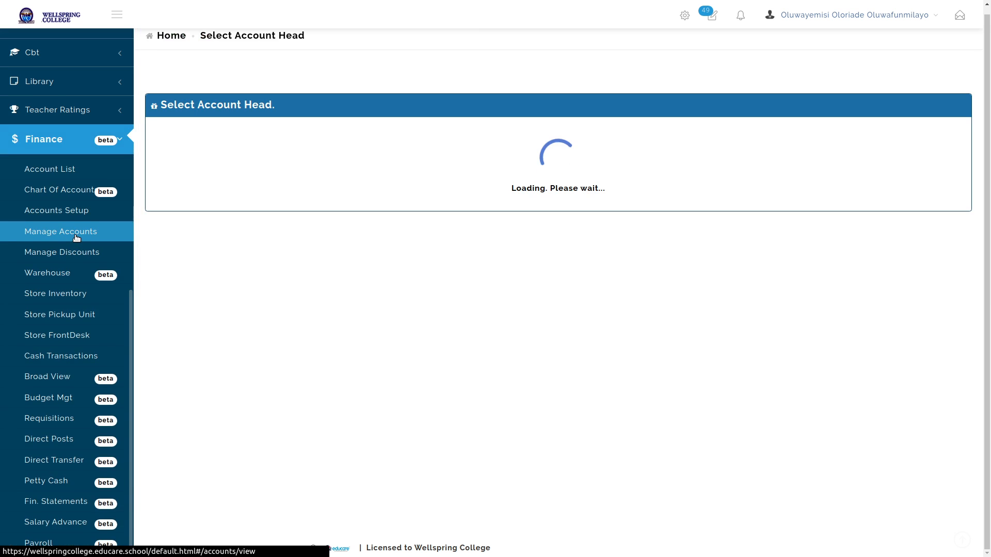
{"action": "left_click", "coordinate": [398, 207]}
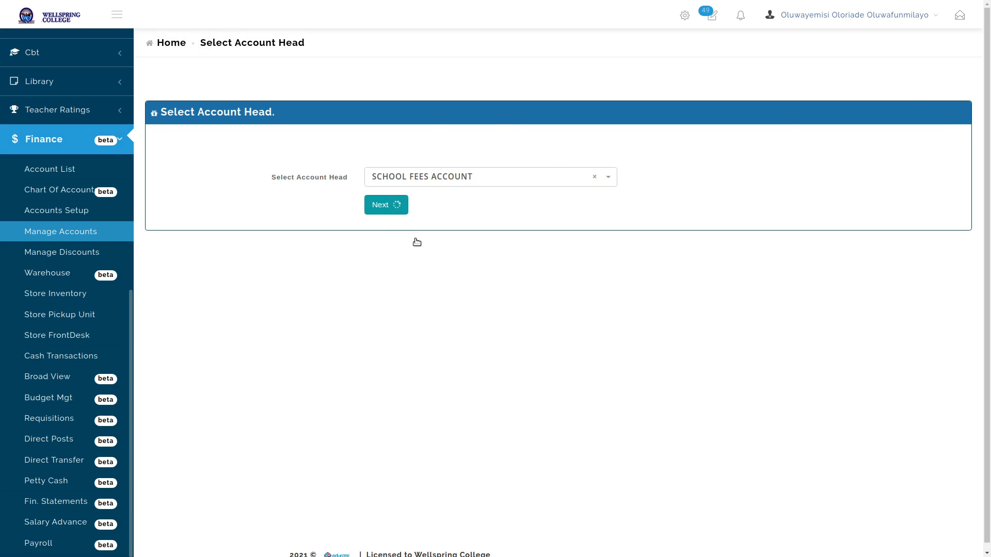
{"action": "scroll", "coordinate": [459, 248], "scroll_direction": "down", "scroll_amount": 5}
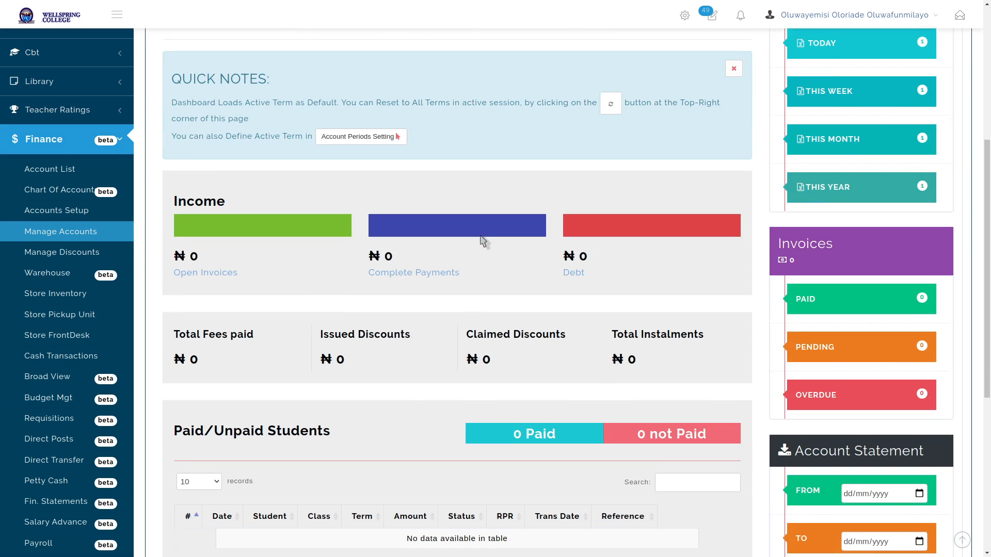
{"action": "scroll", "coordinate": [482, 240], "scroll_direction": "down", "scroll_amount": 5}
{"action": "scroll", "coordinate": [483, 241], "scroll_direction": "up", "scroll_amount": 8}
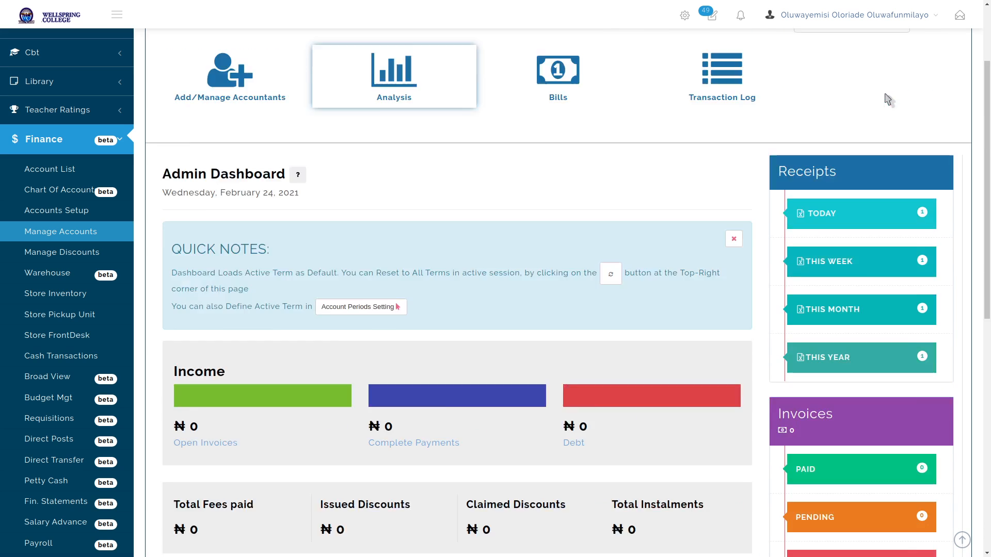
{"action": "scroll", "coordinate": [887, 99], "scroll_direction": "up", "scroll_amount": 2}
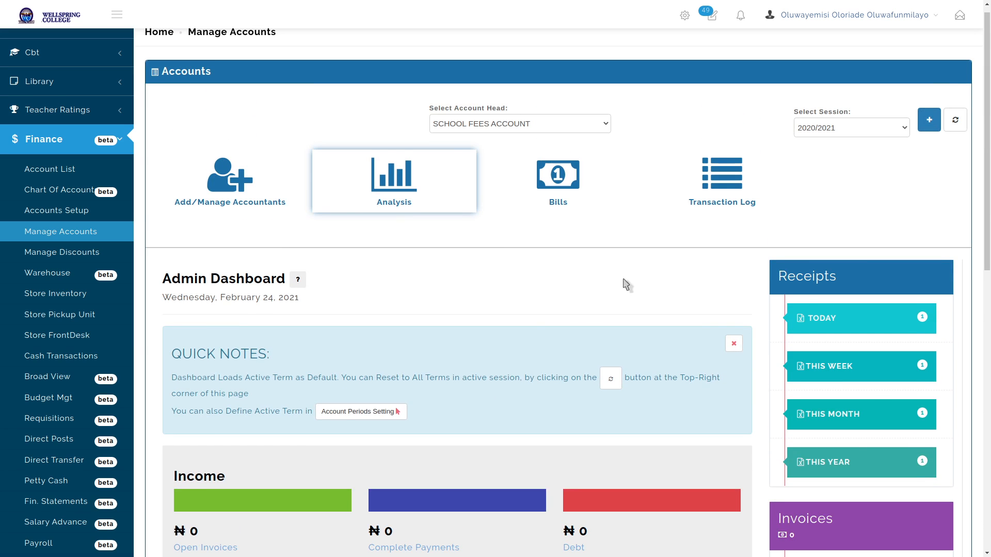
{"action": "left_click", "coordinate": [955, 118]}
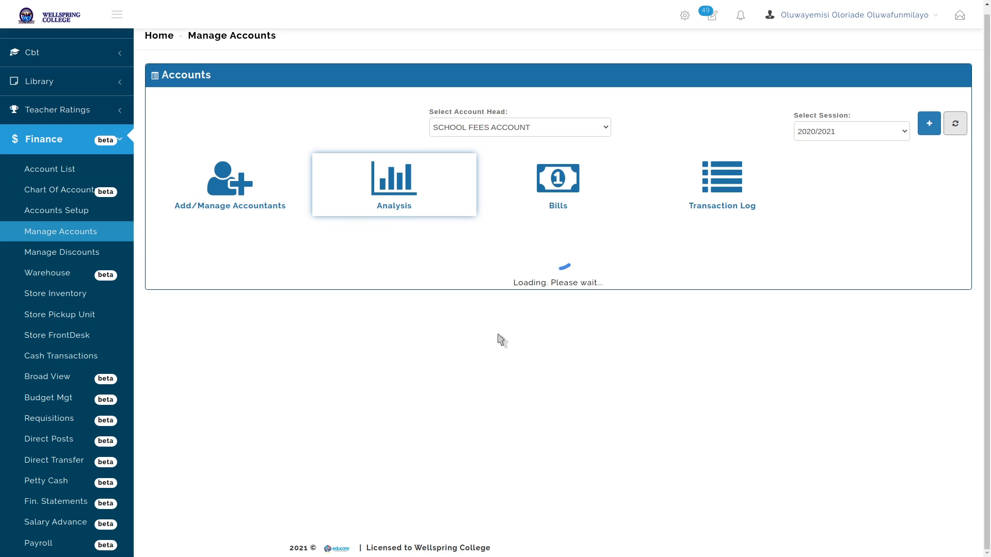
{"action": "scroll", "coordinate": [472, 340], "scroll_direction": "down", "scroll_amount": 7}
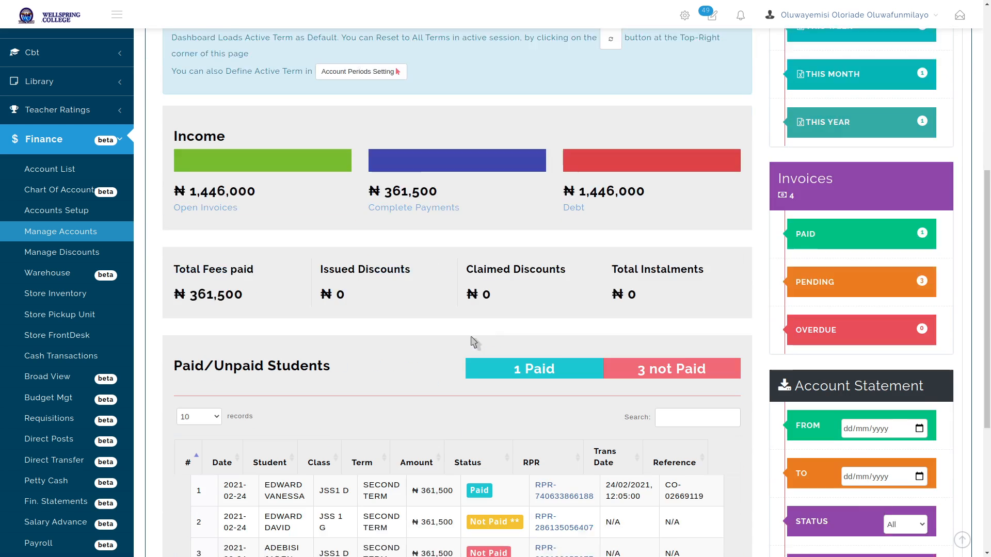
{"action": "scroll", "coordinate": [472, 340], "scroll_direction": "down", "scroll_amount": 5}
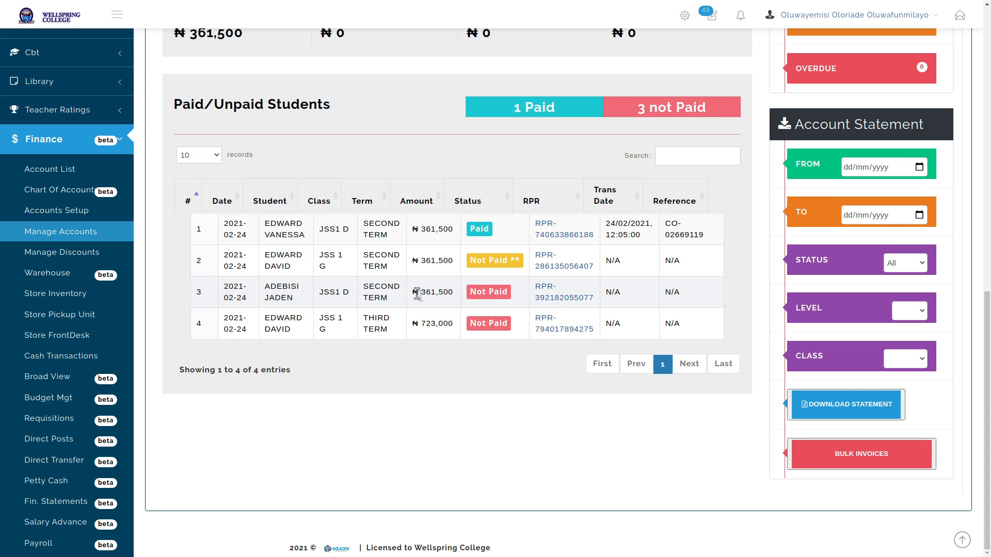
Open the third unpaid invoice and enter a Bank Teller payment to UBA with a reference
{"action": "left_click", "coordinate": [489, 292]}
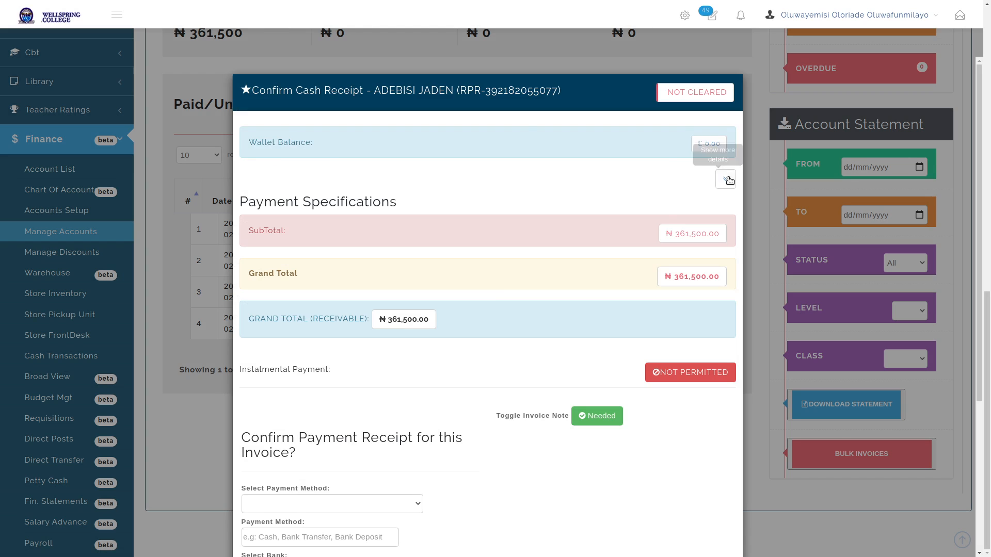
{"action": "scroll", "coordinate": [555, 219], "scroll_direction": "down", "scroll_amount": 3}
{"action": "scroll", "coordinate": [552, 221], "scroll_direction": "up", "scroll_amount": 1}
{"action": "scroll", "coordinate": [552, 222], "scroll_direction": "down", "scroll_amount": 3}
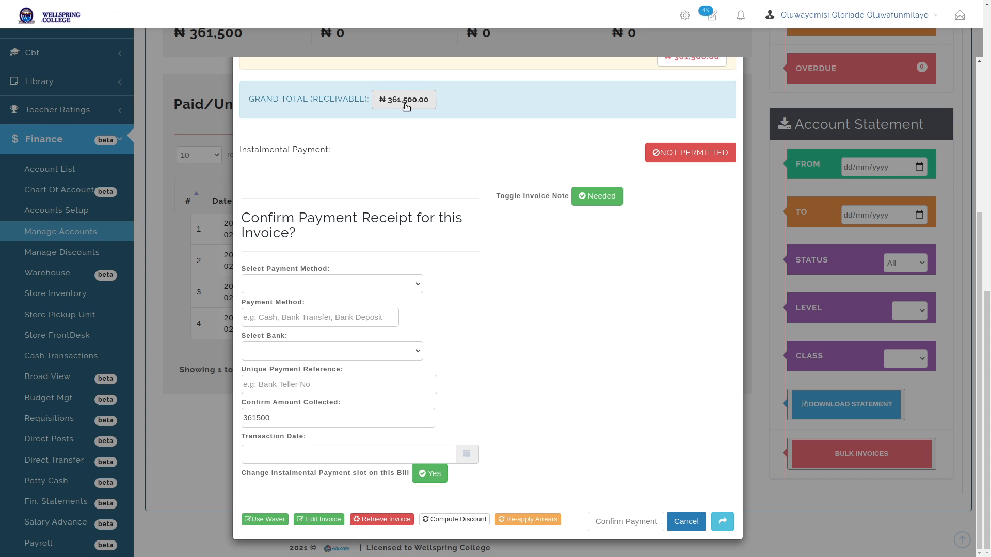
{"action": "left_click", "coordinate": [410, 283]}
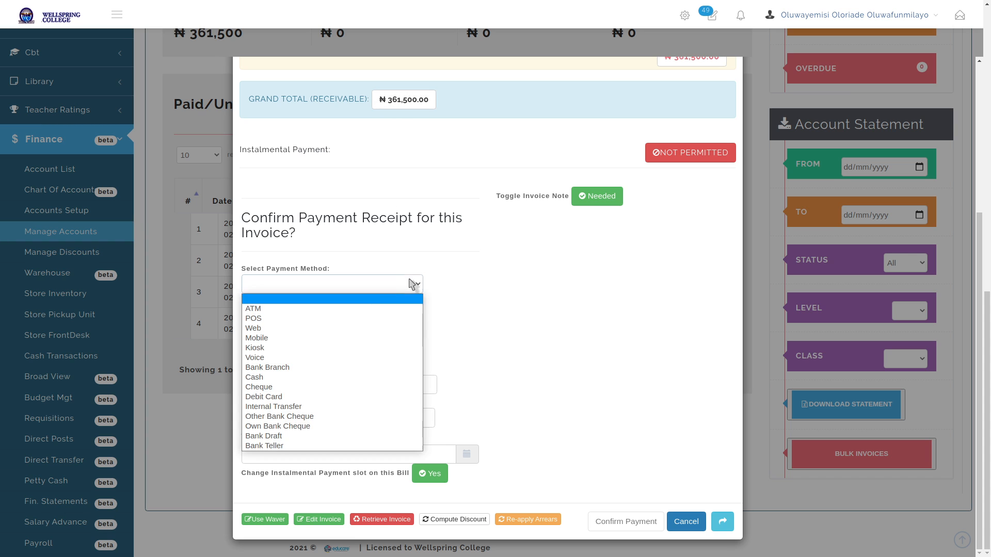
{"action": "left_click", "coordinate": [302, 446]}
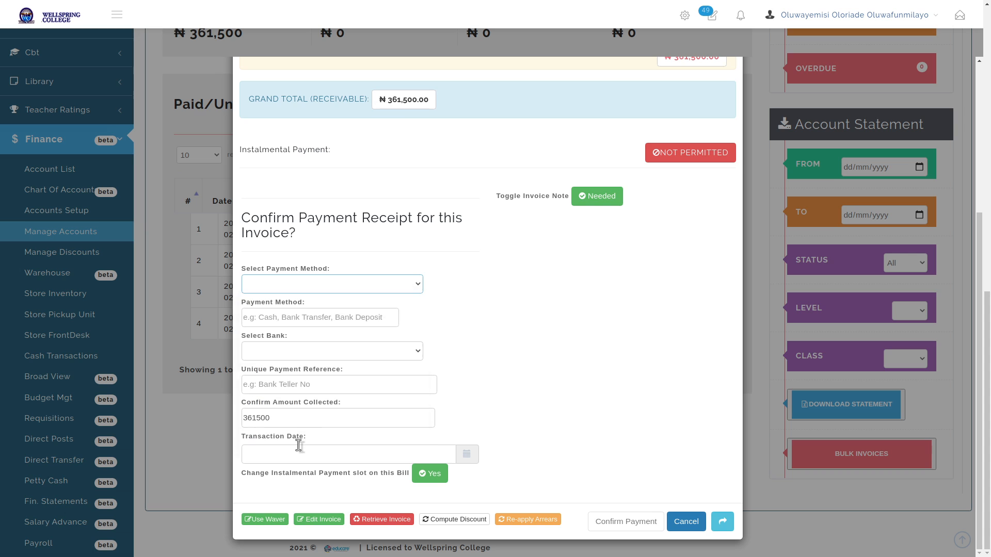
{"action": "left_click", "coordinate": [342, 352]}
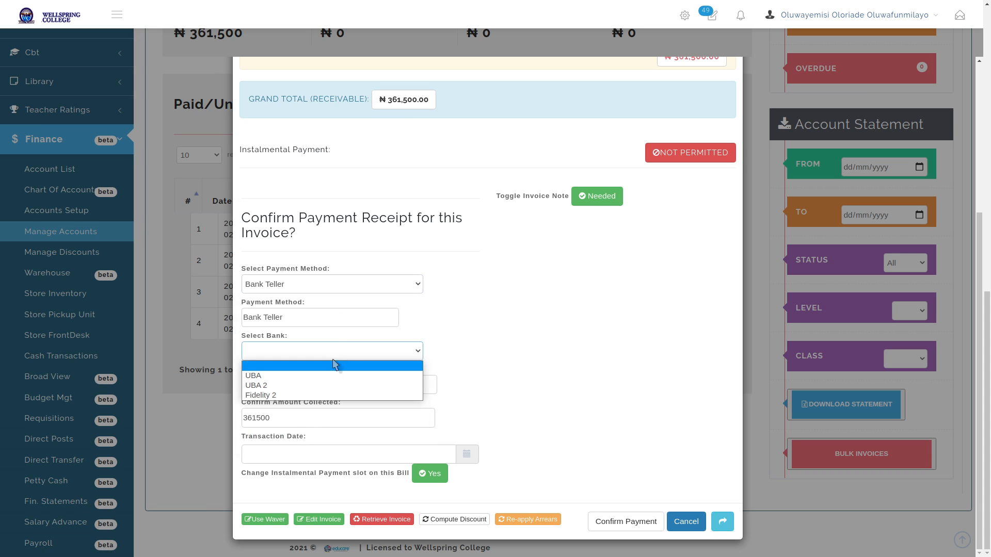
{"action": "left_click", "coordinate": [328, 378]}
{"action": "left_click", "coordinate": [333, 384]}
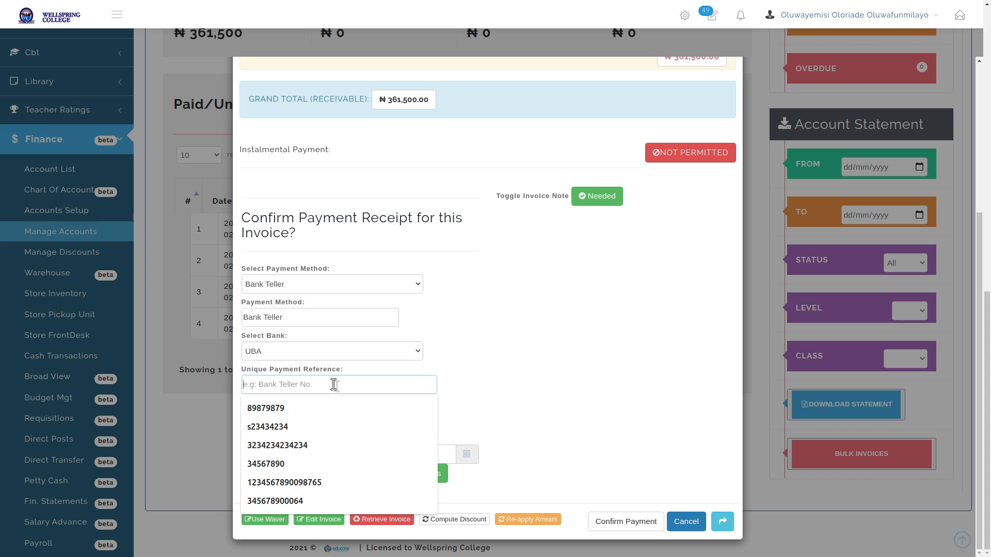
{"action": "left_click", "coordinate": [305, 445]}
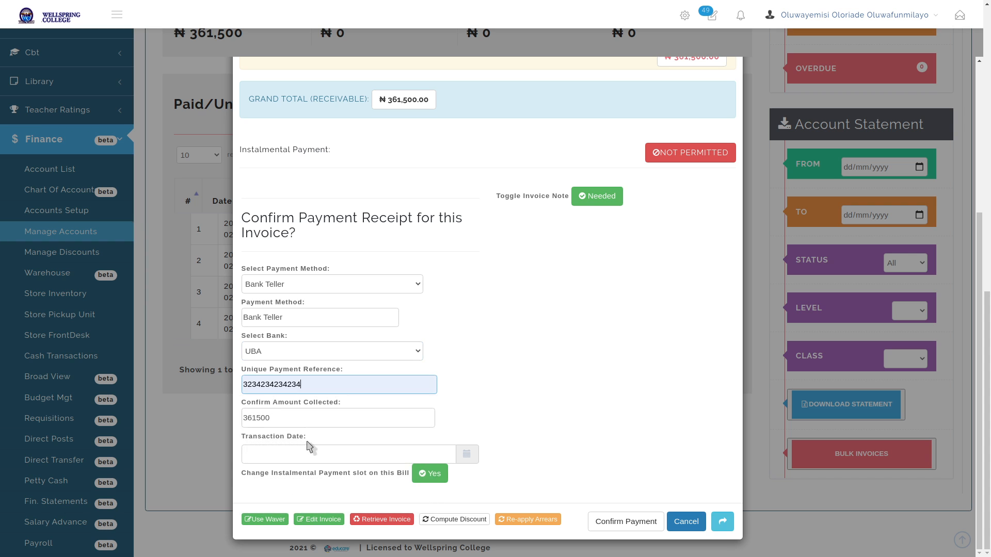
Set the amount collected to 370000, dated 24 Feb 2021 12:10 PM, and confirm payment
{"action": "double_click", "coordinate": [258, 418]}
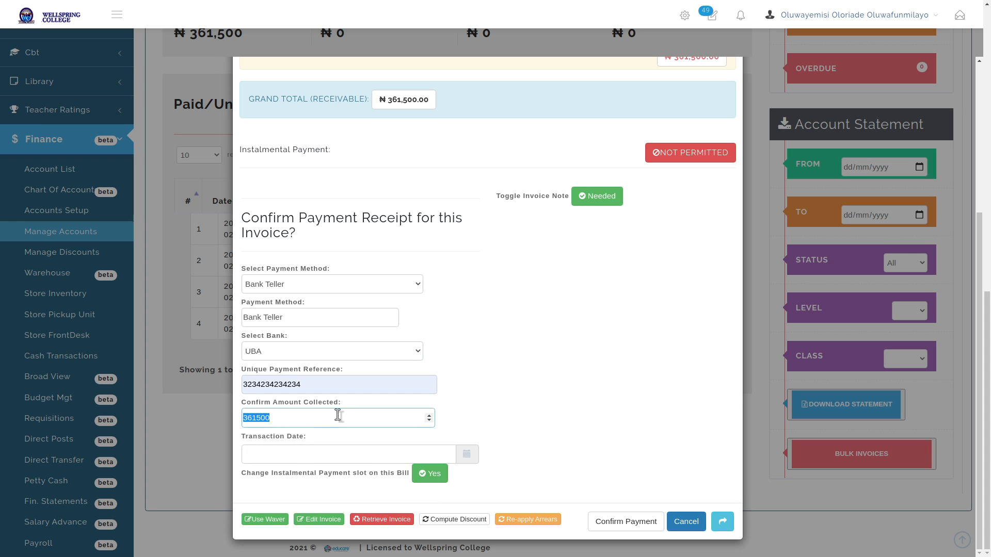
{"action": "type", "text": "3"}
{"action": "left_click", "coordinate": [467, 457]}
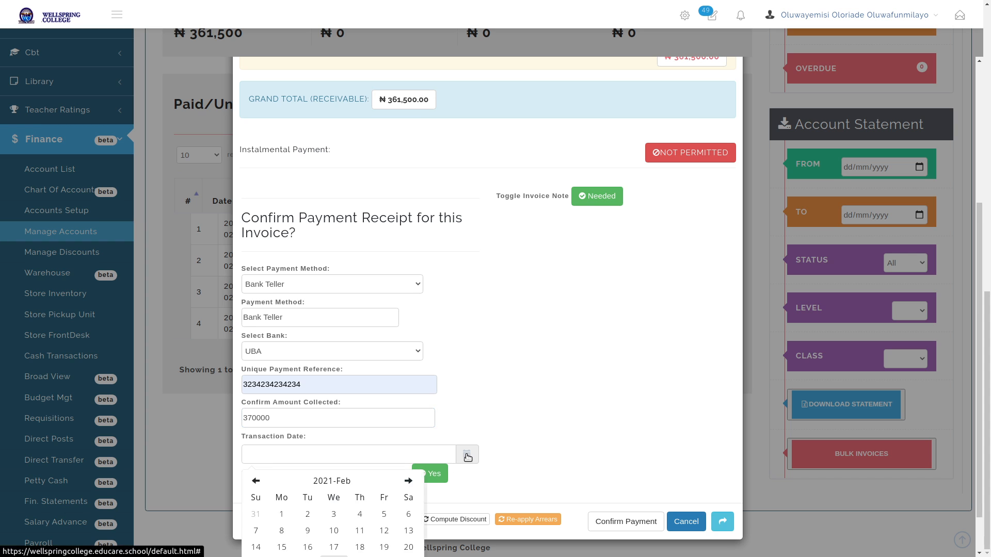
{"action": "scroll", "coordinate": [402, 472], "scroll_direction": "down", "scroll_amount": 1}
{"action": "left_click", "coordinate": [334, 513]}
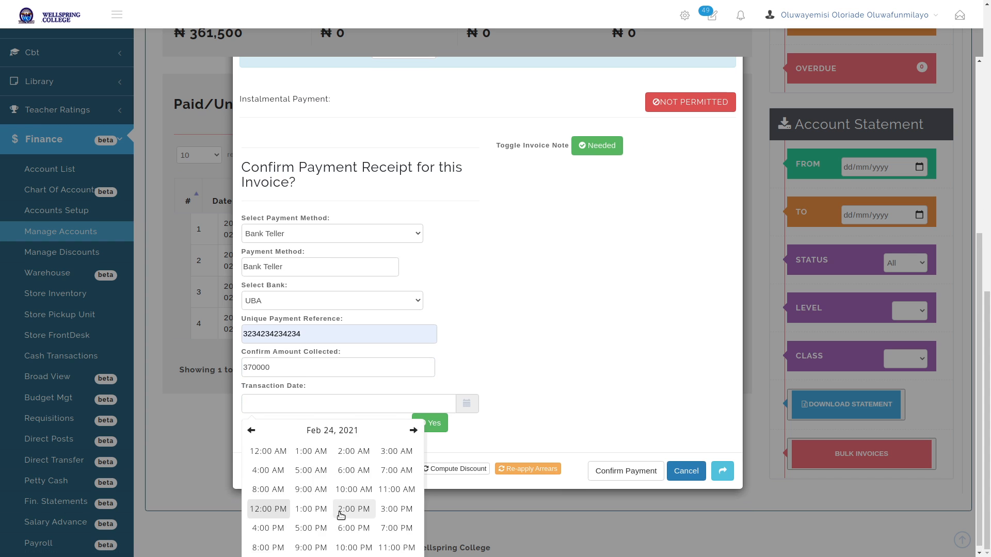
{"action": "left_click", "coordinate": [266, 507]}
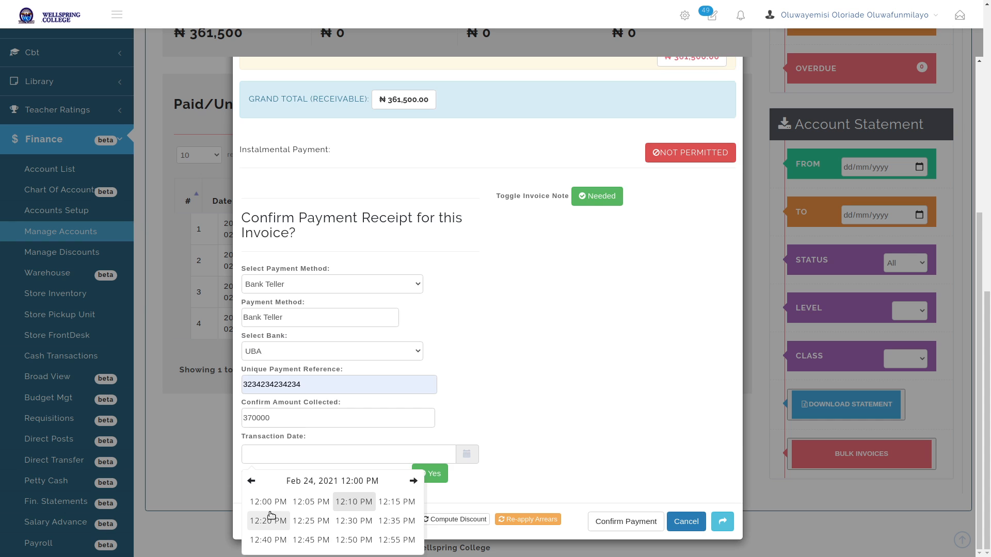
{"action": "left_click", "coordinate": [362, 500]}
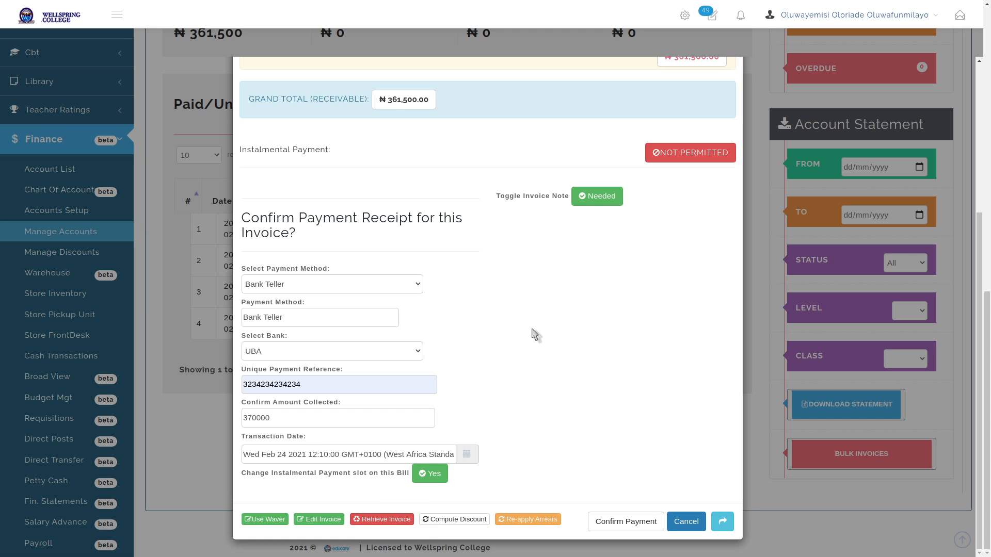
{"action": "left_click", "coordinate": [631, 522]}
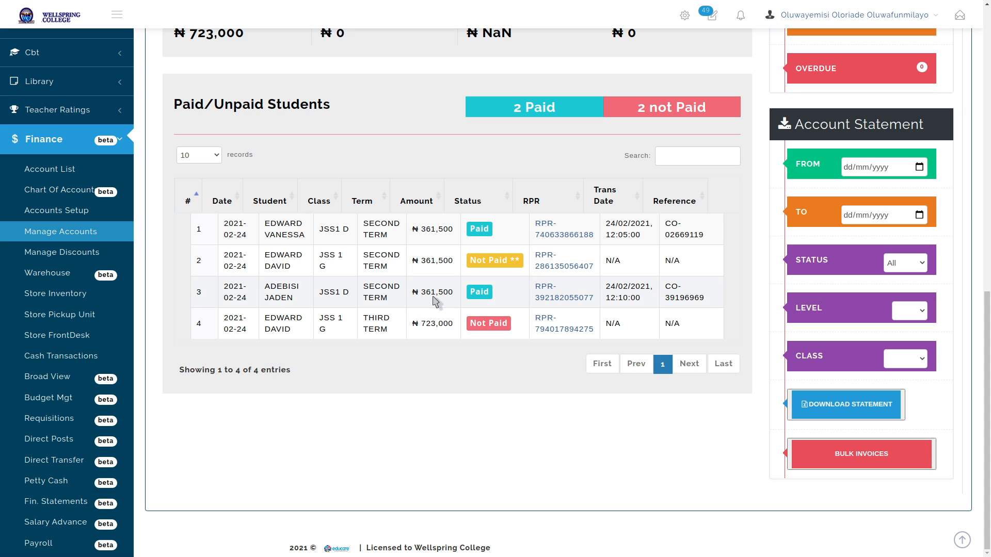
{"action": "left_click", "coordinate": [478, 294]}
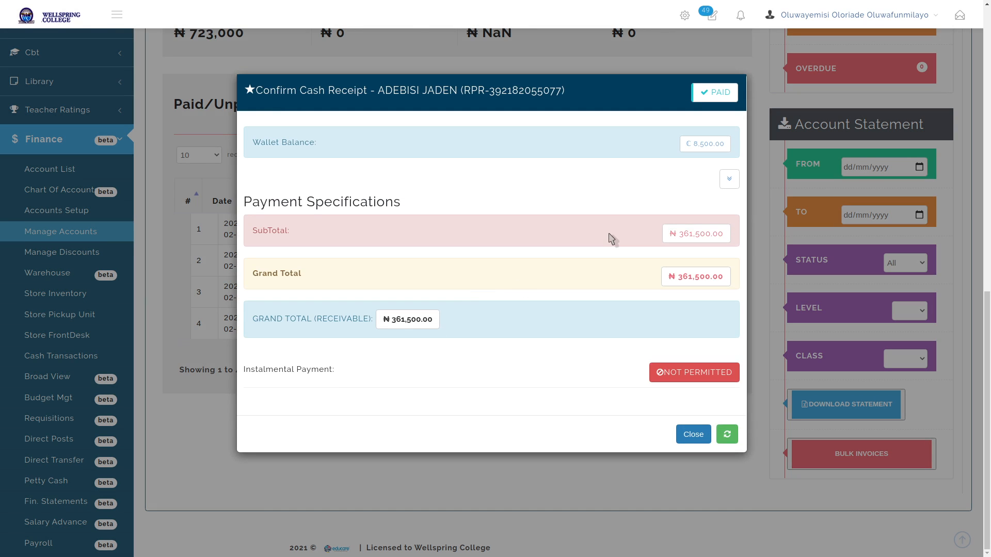
{"action": "left_click", "coordinate": [714, 93]}
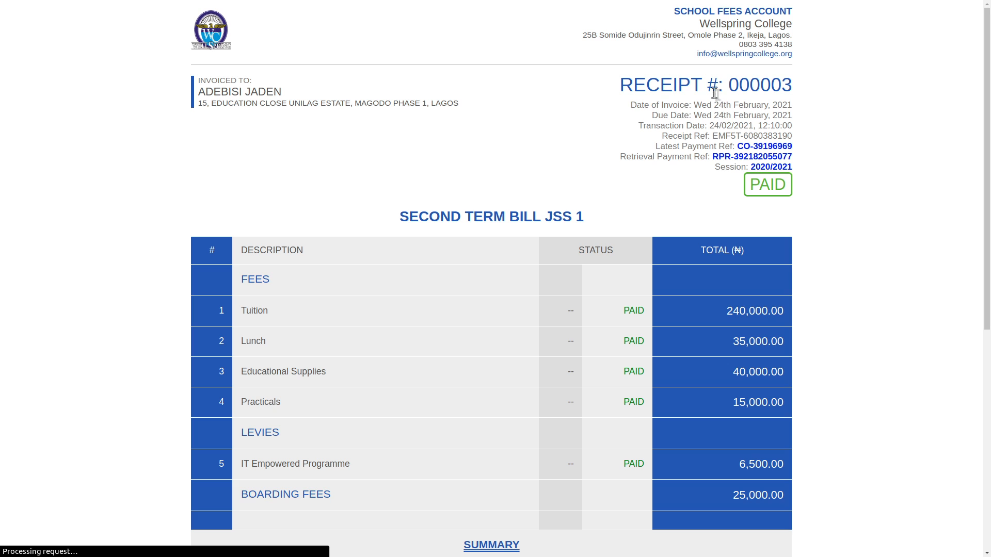
{"action": "scroll", "coordinate": [818, 272], "scroll_direction": "down", "scroll_amount": 7}
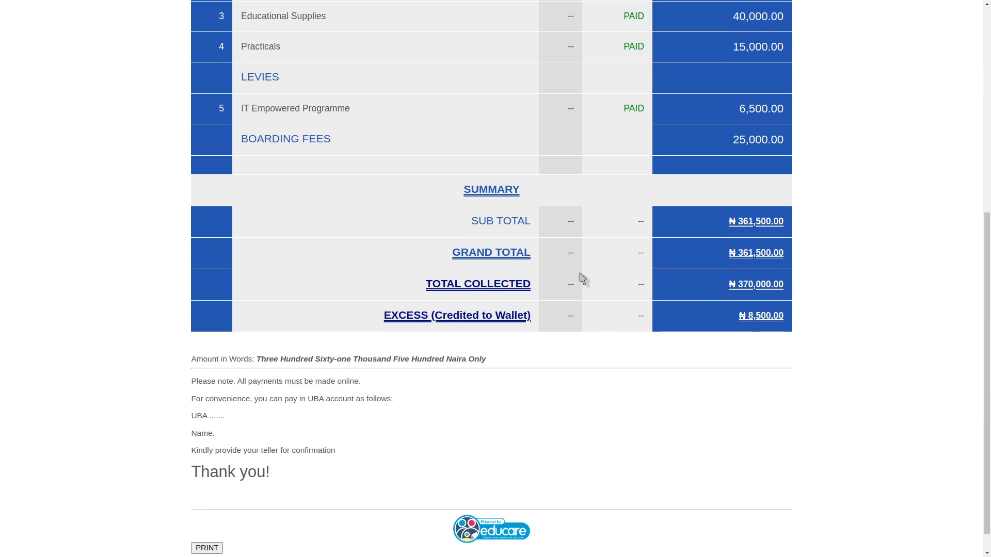
{"action": "left_click_drag", "start_coordinate": [739, 286], "coordinate": [783, 285]}
{"action": "left_click_drag", "start_coordinate": [748, 317], "coordinate": [779, 317]}
{"action": "left_click_drag", "start_coordinate": [385, 317], "coordinate": [529, 317]}
{"action": "left_click", "coordinate": [528, 317]}
{"action": "scroll", "coordinate": [170, 261], "scroll_direction": "up", "scroll_amount": 7}
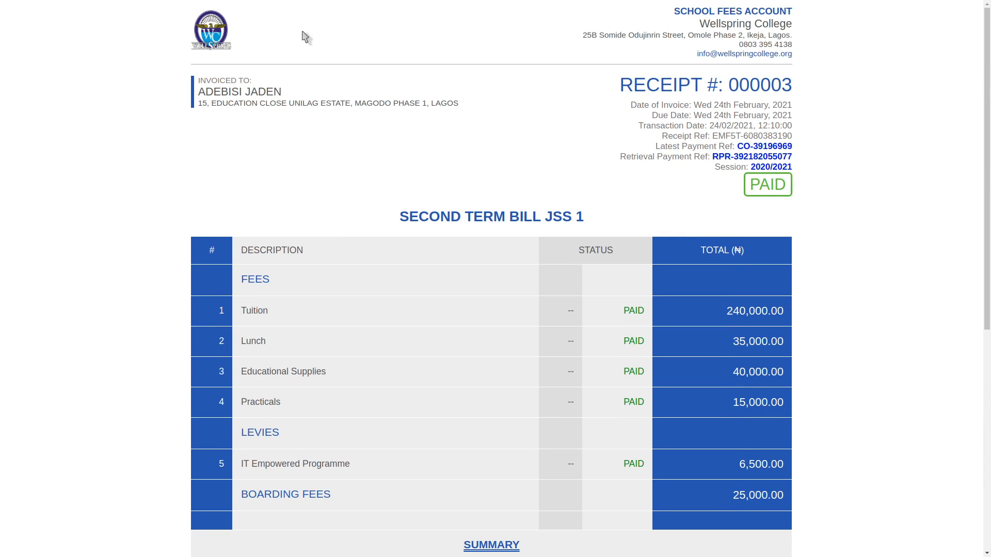
{"action": "key", "text": "ctrl+w"}
{"action": "key", "text": "Escape"}
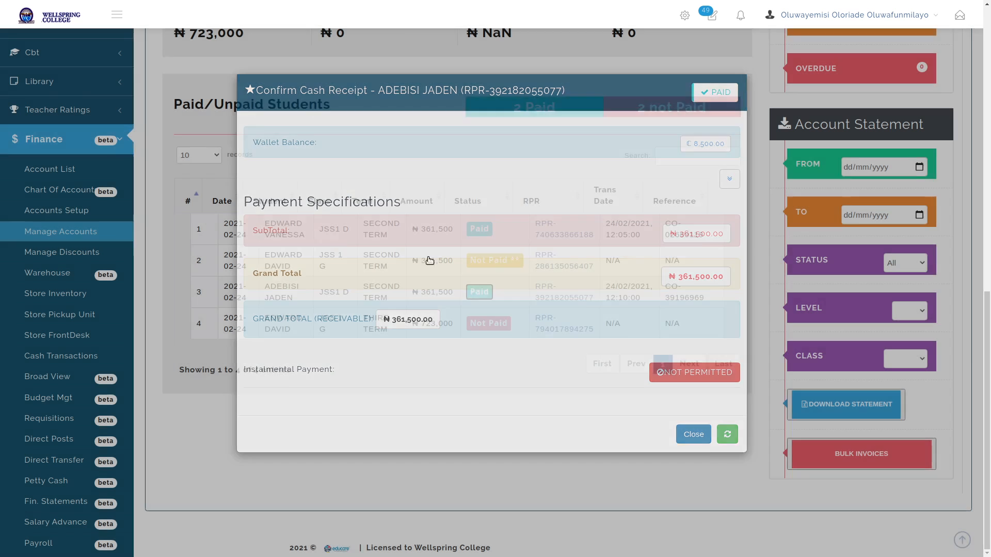
{"action": "left_click", "coordinate": [74, 138]}
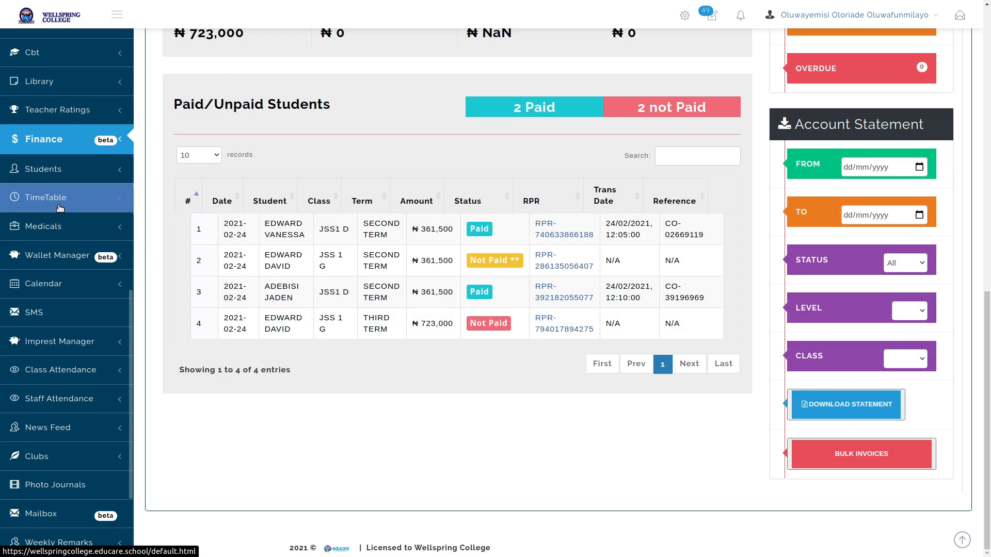
Open the parent wallet list sorted by Credit, with the ₦8,500 wallet on top
{"action": "left_click", "coordinate": [57, 254]}
{"action": "left_click", "coordinate": [57, 282]}
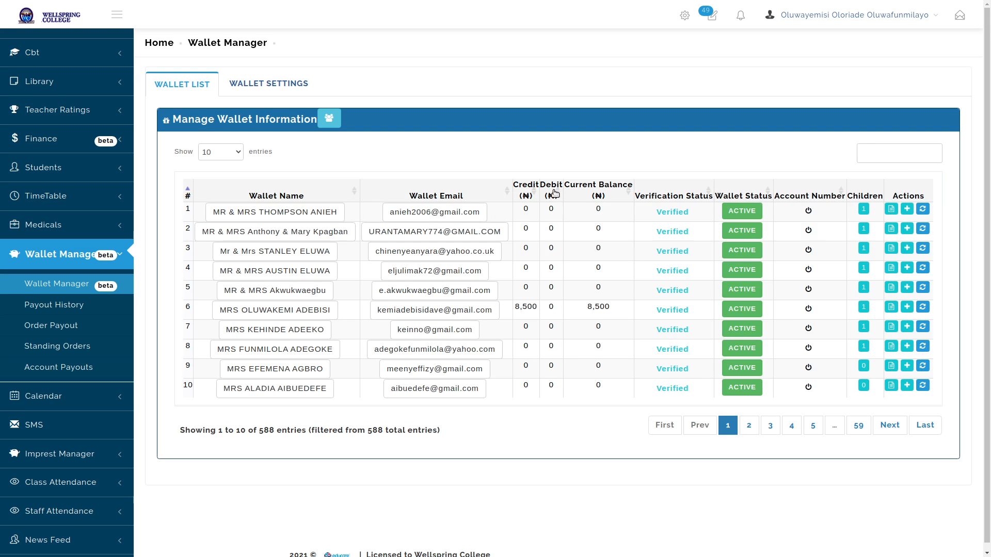
{"action": "left_click", "coordinate": [527, 187]}
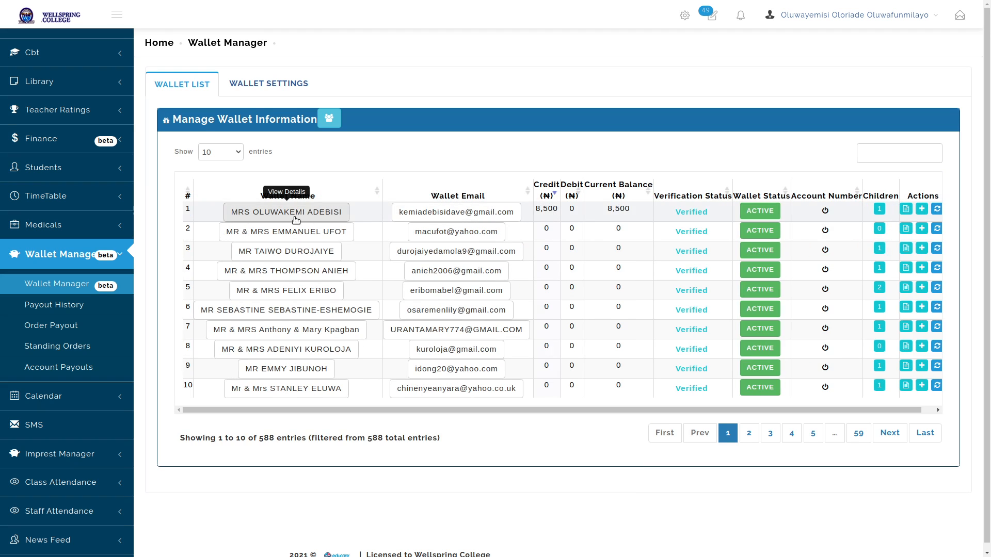
{"action": "double_click", "coordinate": [550, 212]}
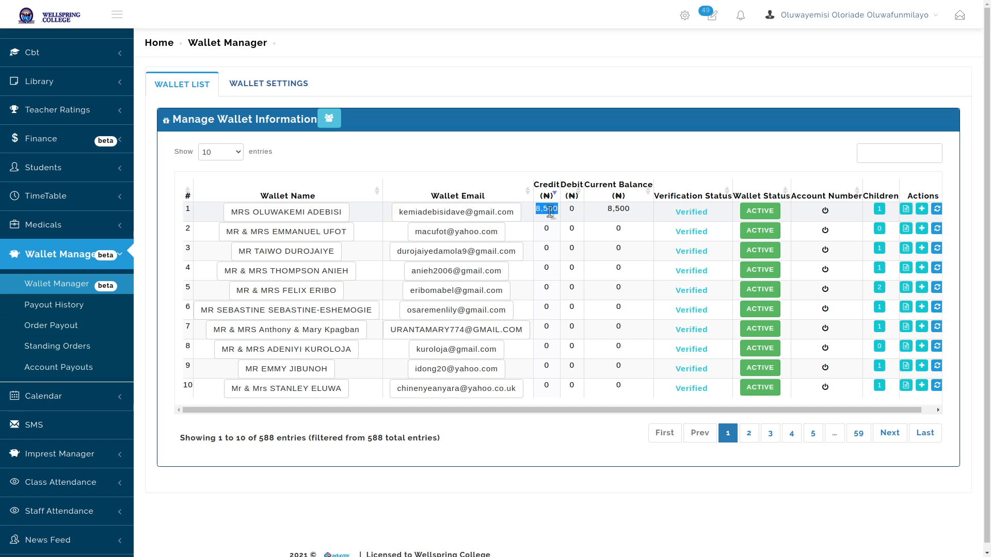
{"action": "left_click", "coordinate": [554, 221]}
Review the 2020/2021 SCHOOL FEES ACCOUNT dashboard, where income and discount figures read ₦0
{"action": "left_click", "coordinate": [63, 140]}
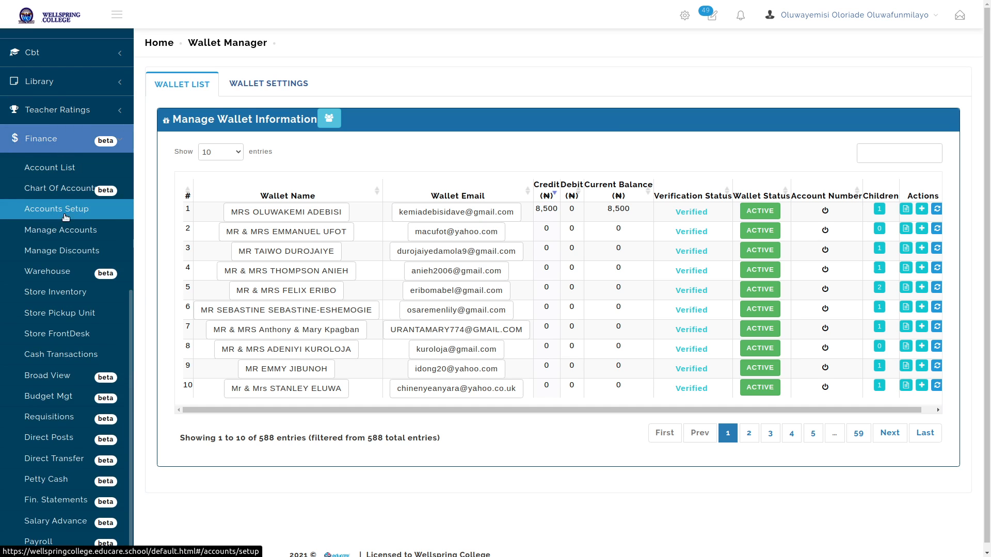
{"action": "left_click", "coordinate": [64, 230]}
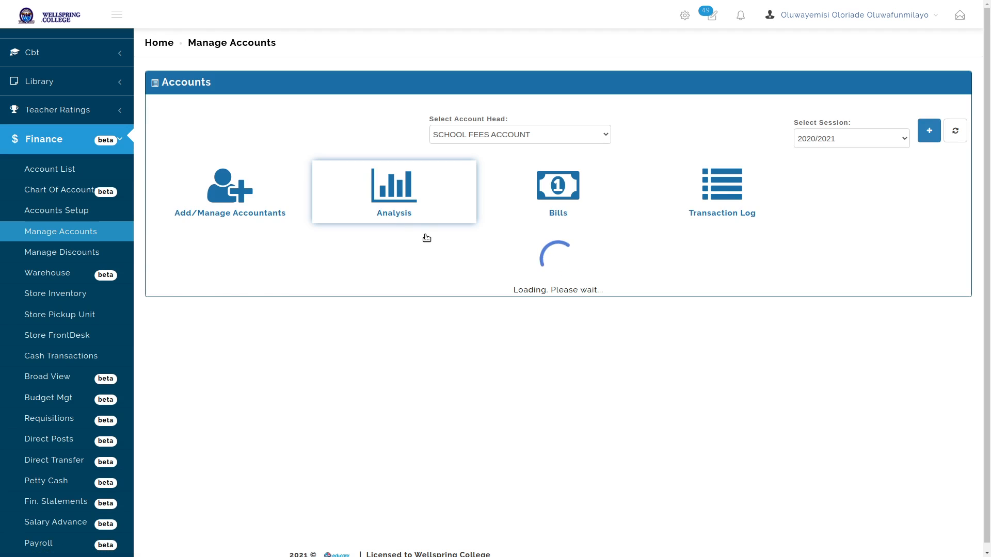
{"action": "scroll", "coordinate": [471, 309], "scroll_direction": "down", "scroll_amount": 8}
{"action": "scroll", "coordinate": [485, 340], "scroll_direction": "up", "scroll_amount": 7}
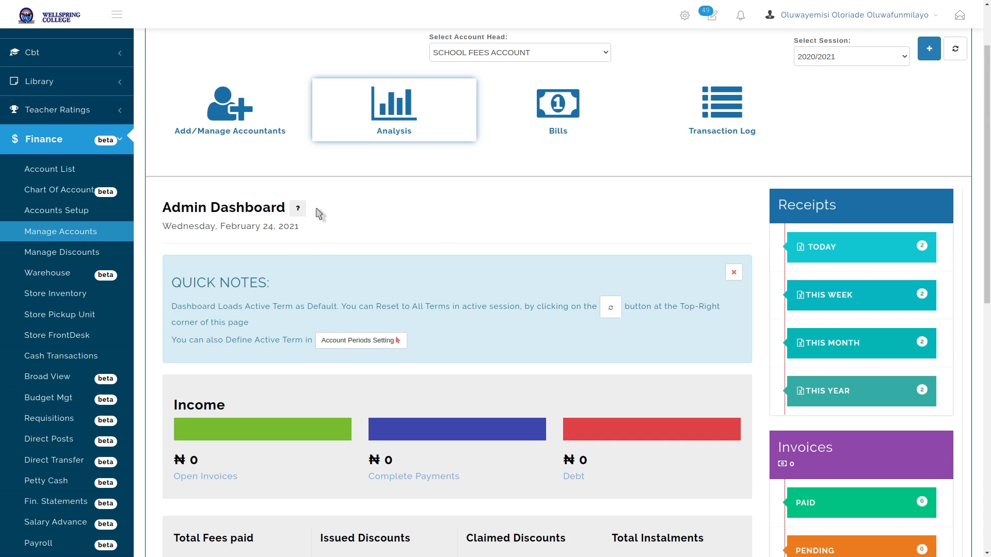
{"action": "scroll", "coordinate": [258, 291], "scroll_direction": "down", "scroll_amount": 1}
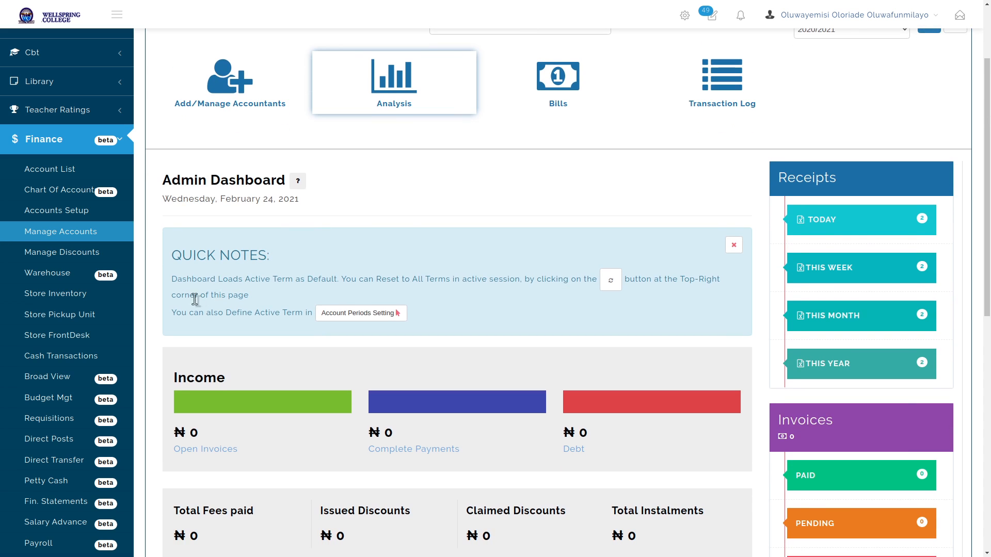
{"action": "scroll", "coordinate": [222, 464], "scroll_direction": "down", "scroll_amount": 3}
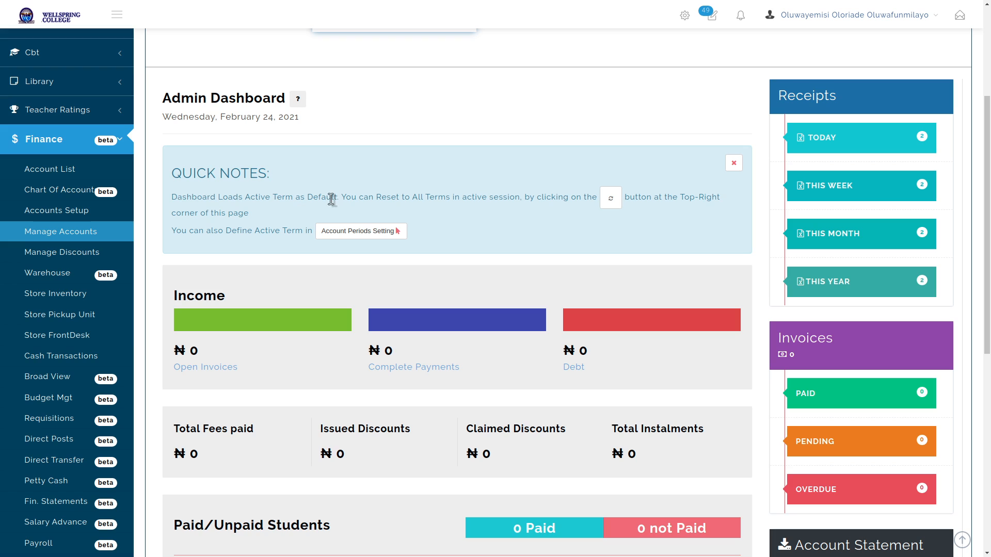
{"action": "left_click", "coordinate": [611, 198]}
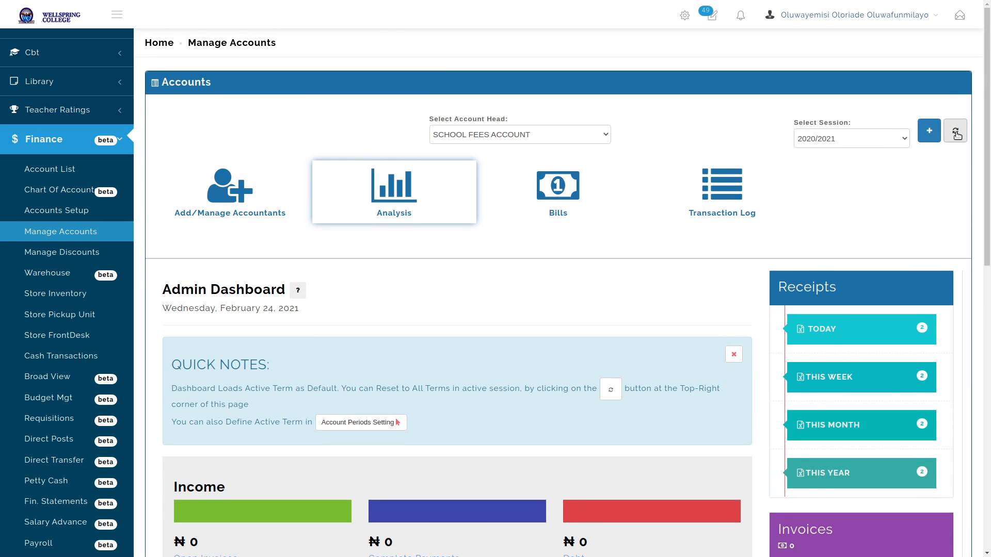
{"action": "scroll", "coordinate": [586, 303], "scroll_direction": "down", "scroll_amount": 4}
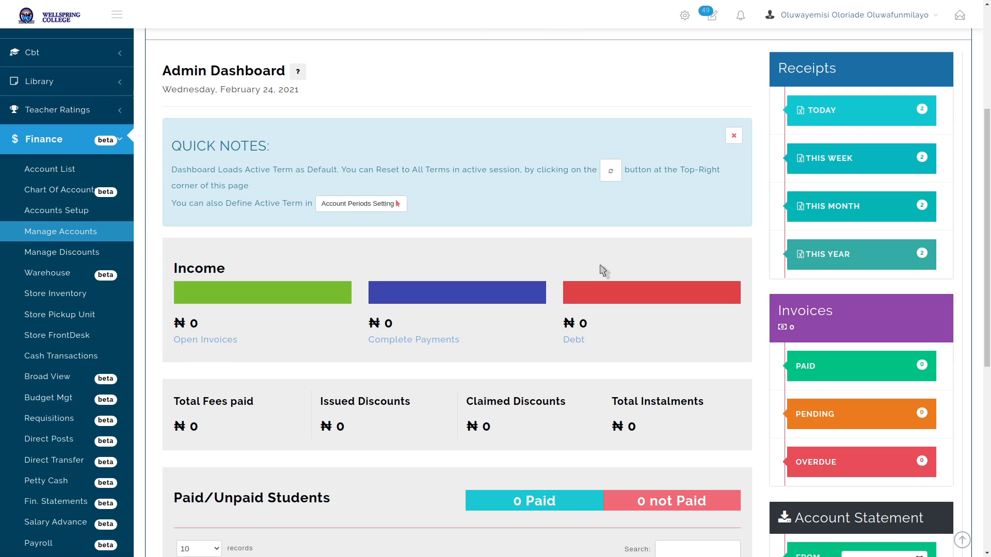
{"action": "scroll", "coordinate": [371, 401], "scroll_direction": "down", "scroll_amount": 1}
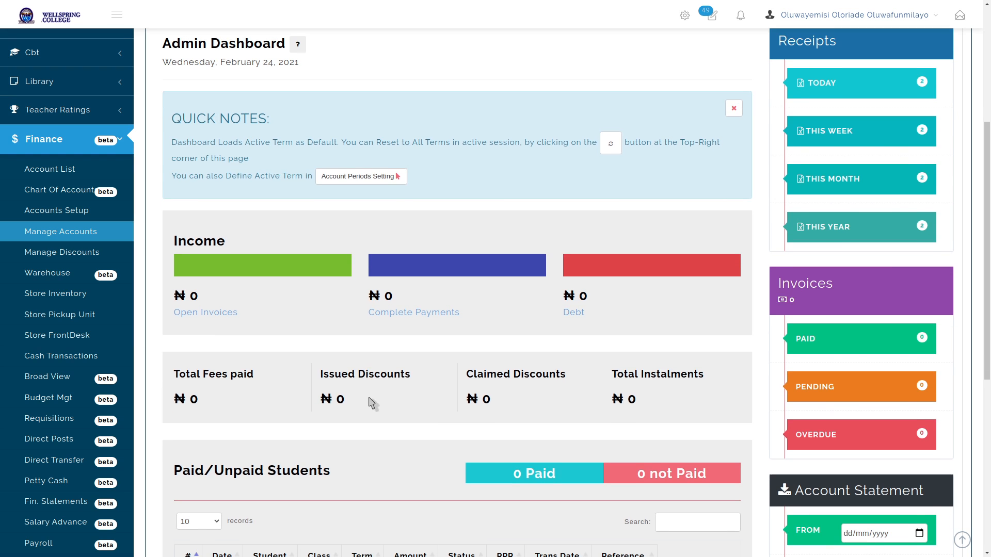
{"action": "left_click", "coordinate": [65, 220]}
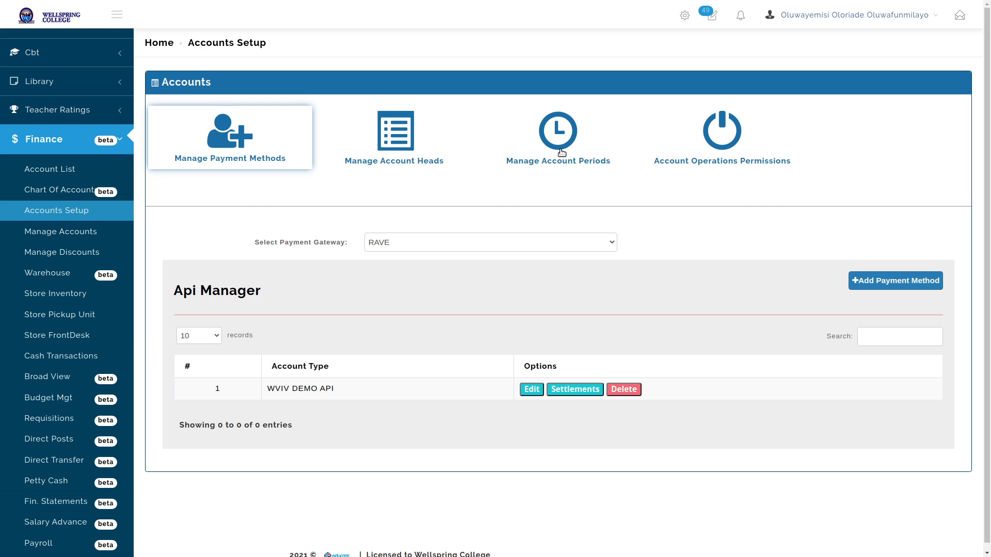
In Manage Account Periods, switch the 2020/2021 session's current term to Second Term
{"action": "left_click", "coordinate": [562, 153]}
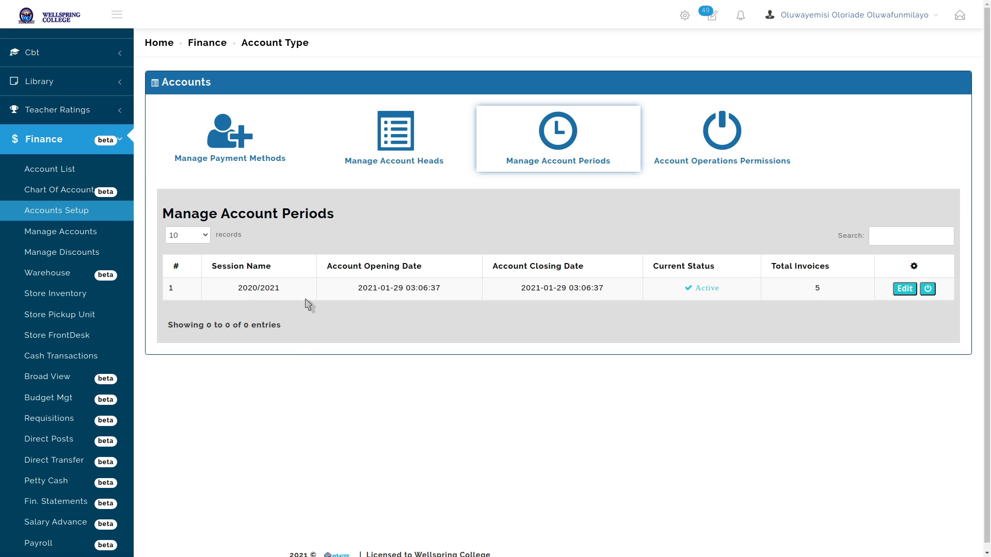
{"action": "left_click_drag", "start_coordinate": [236, 289], "coordinate": [600, 289]}
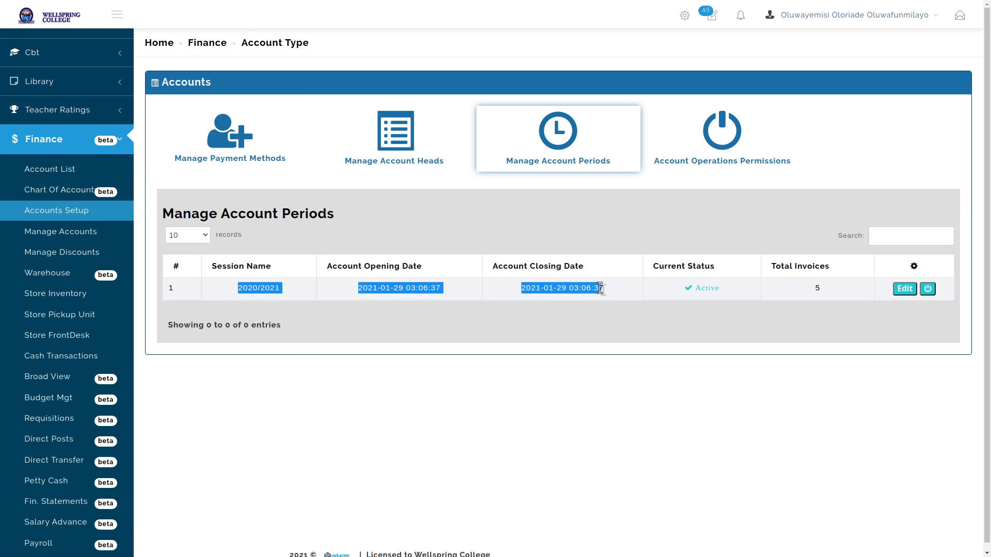
{"action": "left_click", "coordinate": [245, 288]}
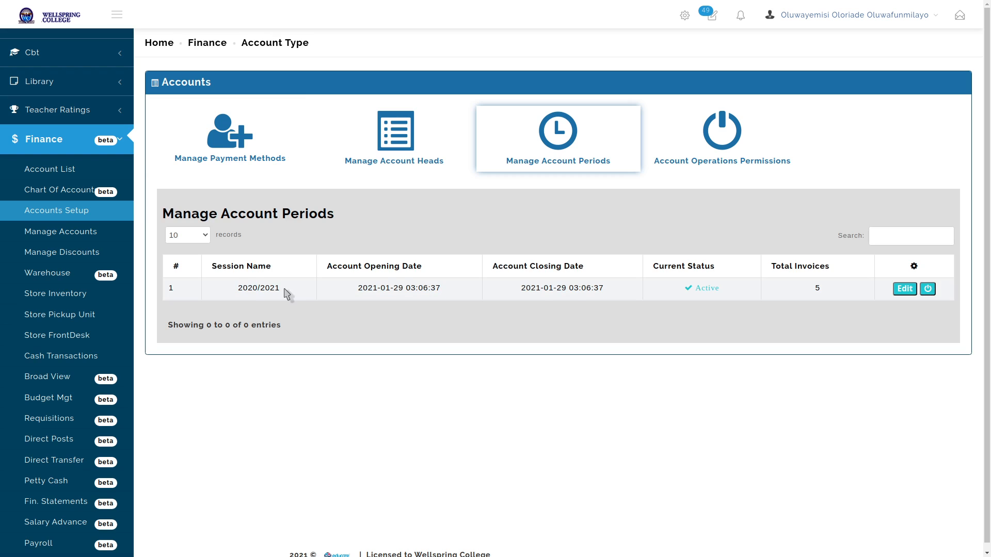
{"action": "left_click", "coordinate": [927, 288]}
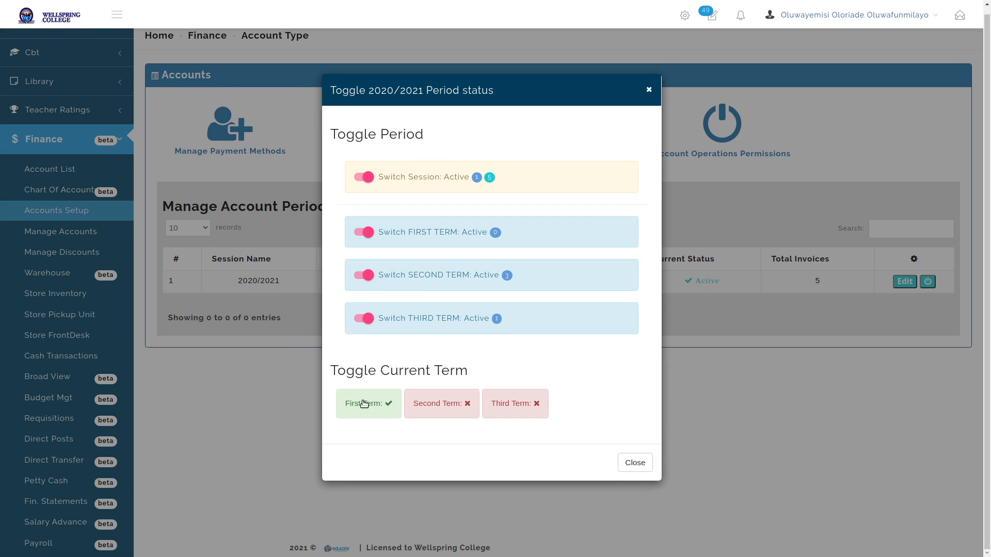
{"action": "left_click", "coordinate": [449, 405]}
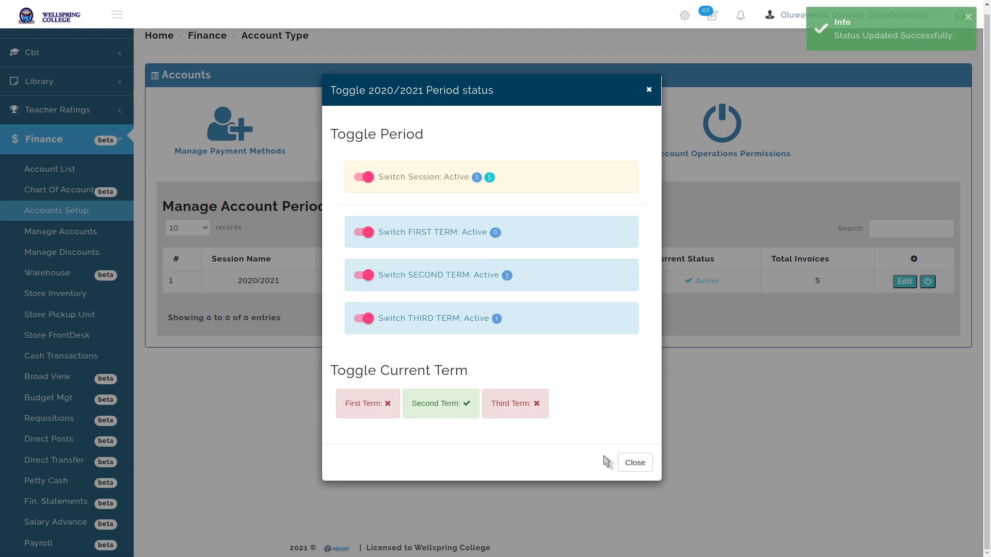
{"action": "left_click", "coordinate": [622, 462]}
{"action": "left_click", "coordinate": [62, 230]}
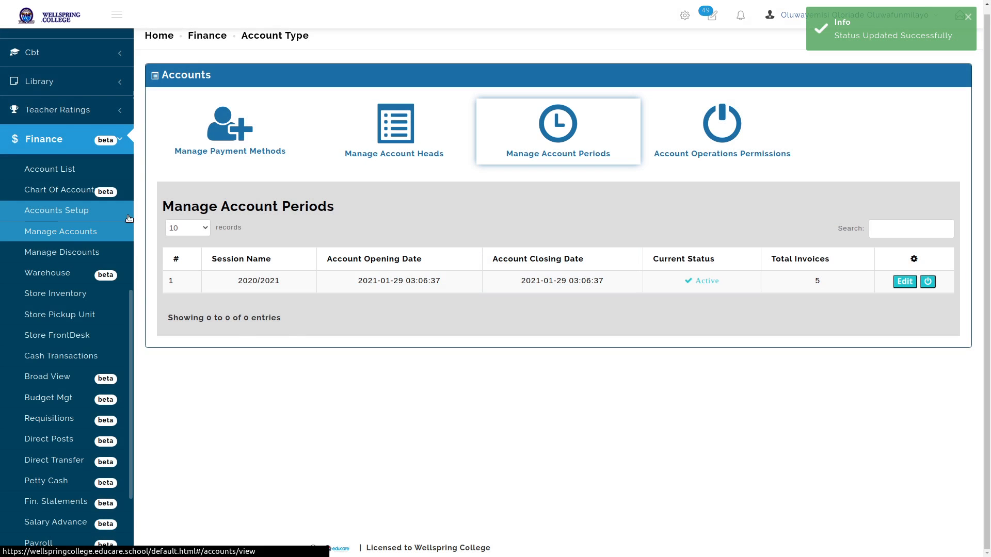
Refresh the school fees dashboard to show four invoices and ₦1,084,500 debt
{"action": "left_click", "coordinate": [405, 204]}
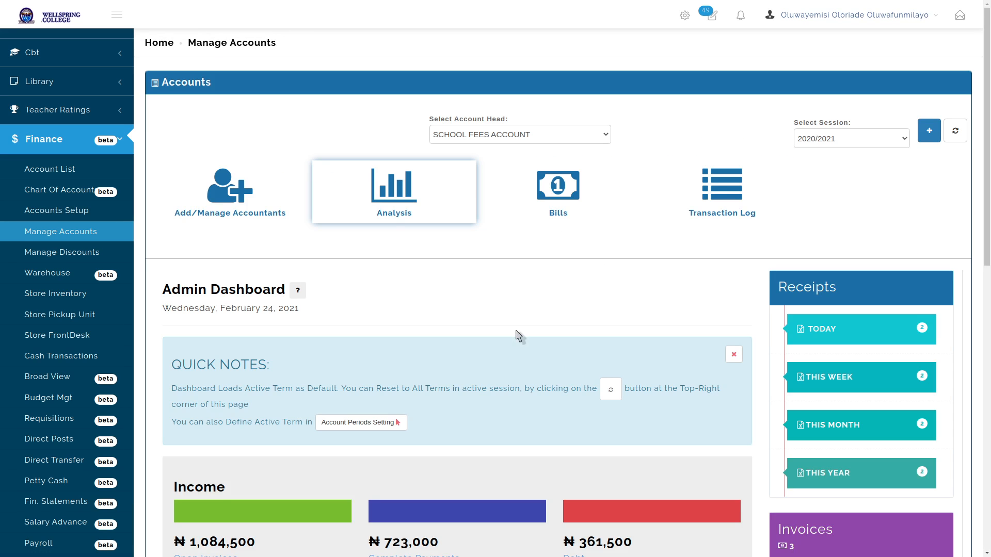
{"action": "scroll", "coordinate": [516, 335], "scroll_direction": "down", "scroll_amount": 5}
{"action": "scroll", "coordinate": [446, 521], "scroll_direction": "down", "scroll_amount": 4}
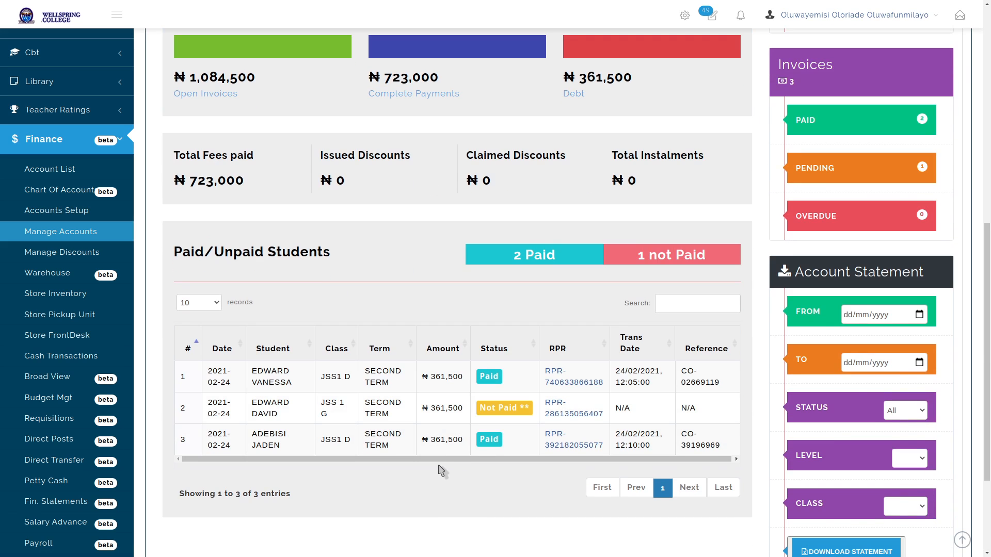
{"action": "scroll", "coordinate": [441, 469], "scroll_direction": "up", "scroll_amount": 8}
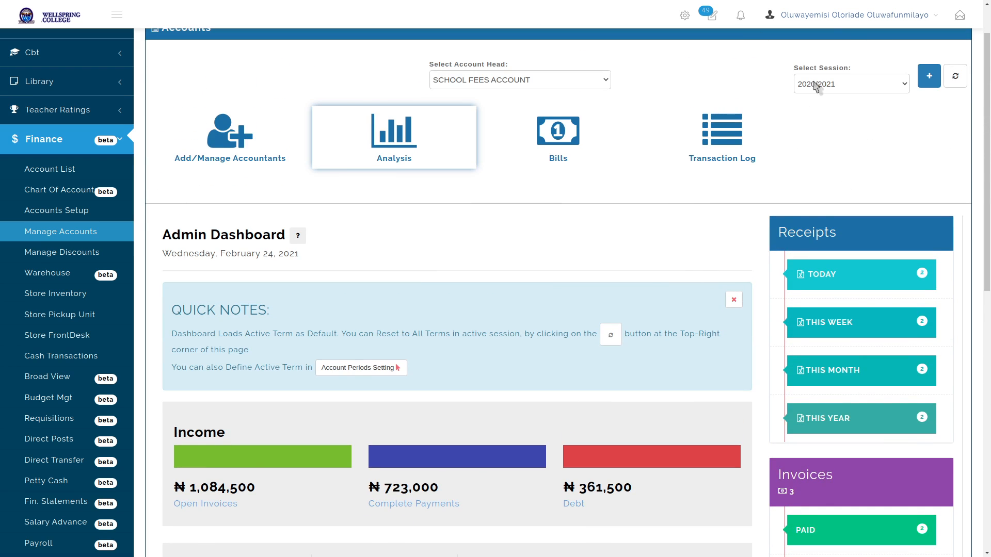
{"action": "left_click", "coordinate": [955, 79]}
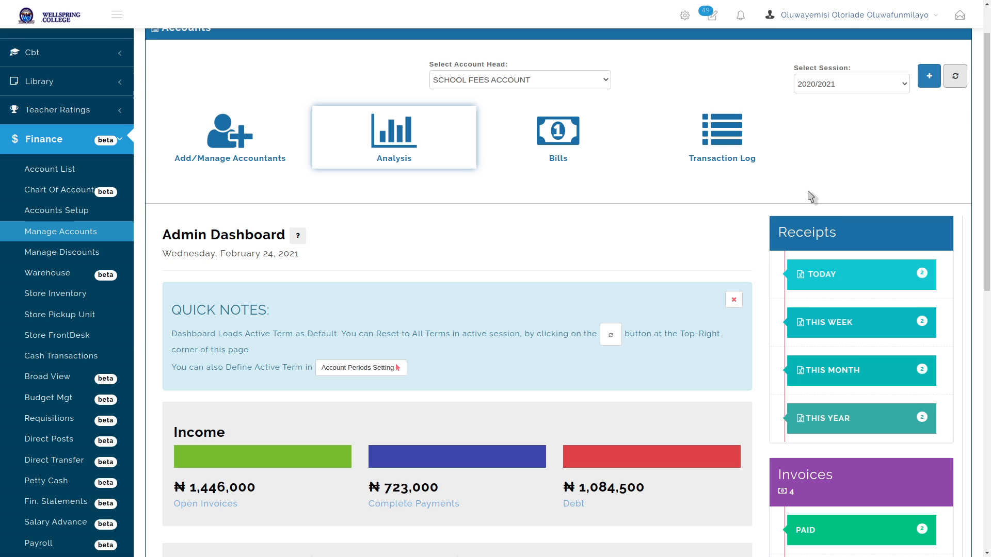
{"action": "scroll", "coordinate": [453, 324], "scroll_direction": "down", "scroll_amount": 4}
{"action": "scroll", "coordinate": [453, 323], "scroll_direction": "down", "scroll_amount": 6}
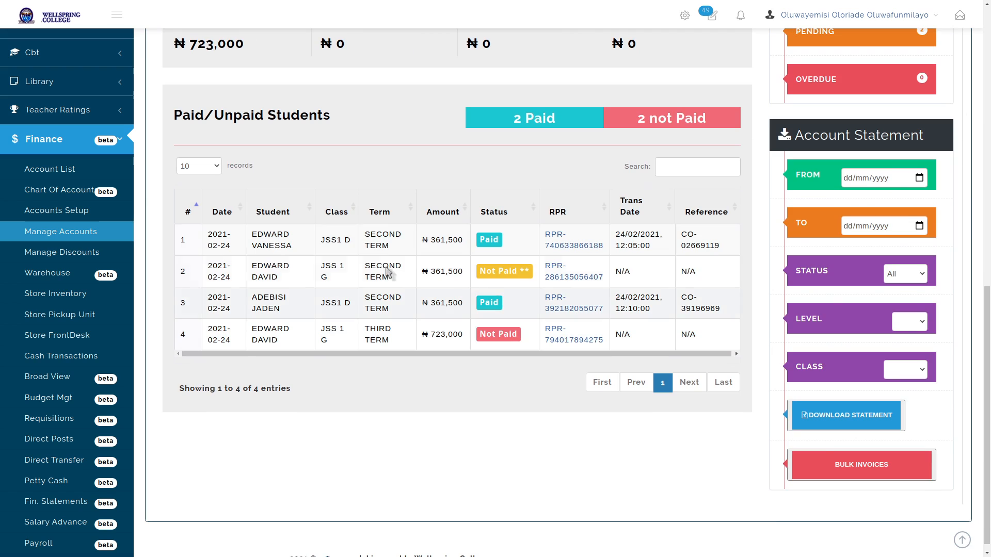
{"action": "double_click", "coordinate": [367, 235]}
{"action": "left_click_drag", "start_coordinate": [369, 330], "coordinate": [397, 347]}
{"action": "left_click", "coordinate": [398, 348]}
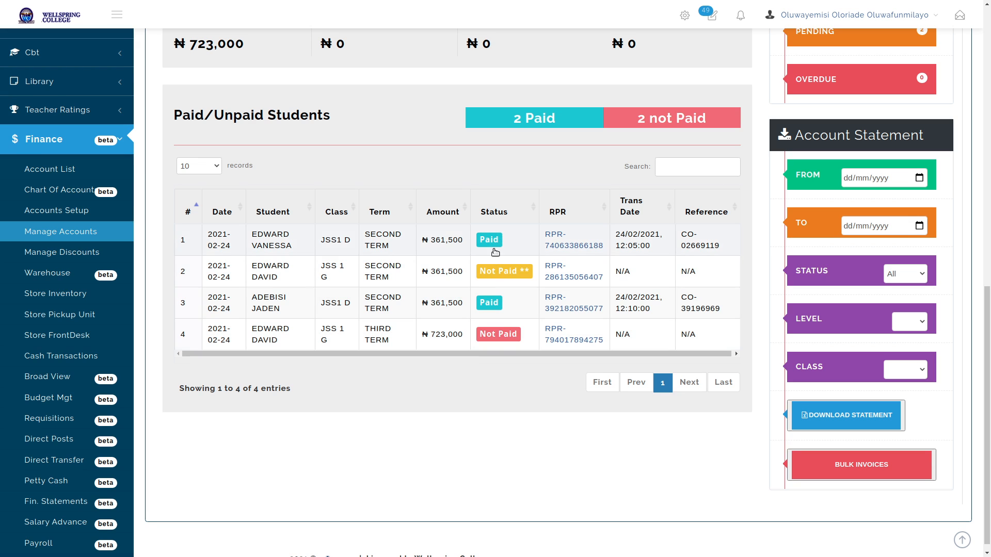
Copy the third student's full name from the Paid/Unpaid table
{"action": "double_click", "coordinate": [254, 299]}
{"action": "left_click", "coordinate": [253, 300]}
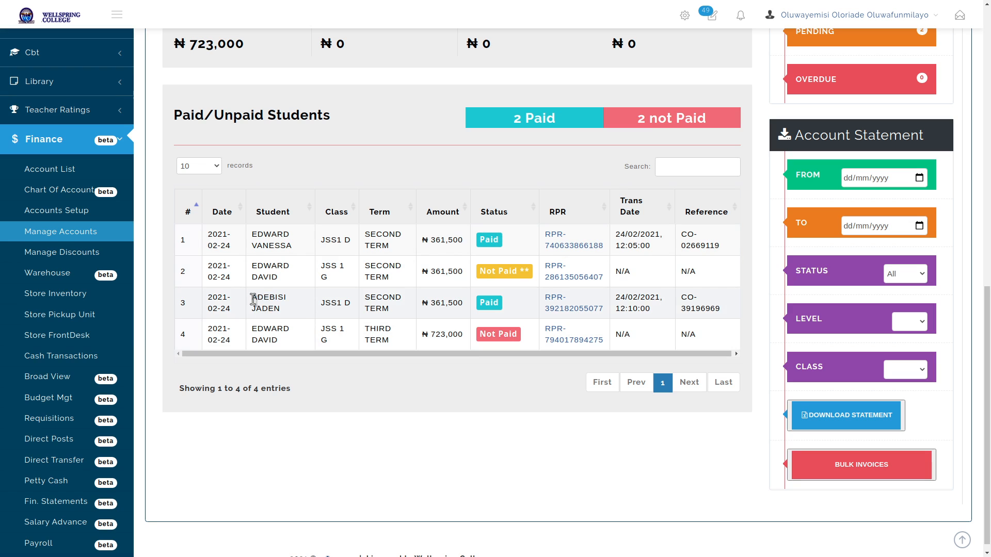
{"action": "left_click_drag", "start_coordinate": [254, 300], "coordinate": [277, 304]}
{"action": "right_click", "coordinate": [269, 305]}
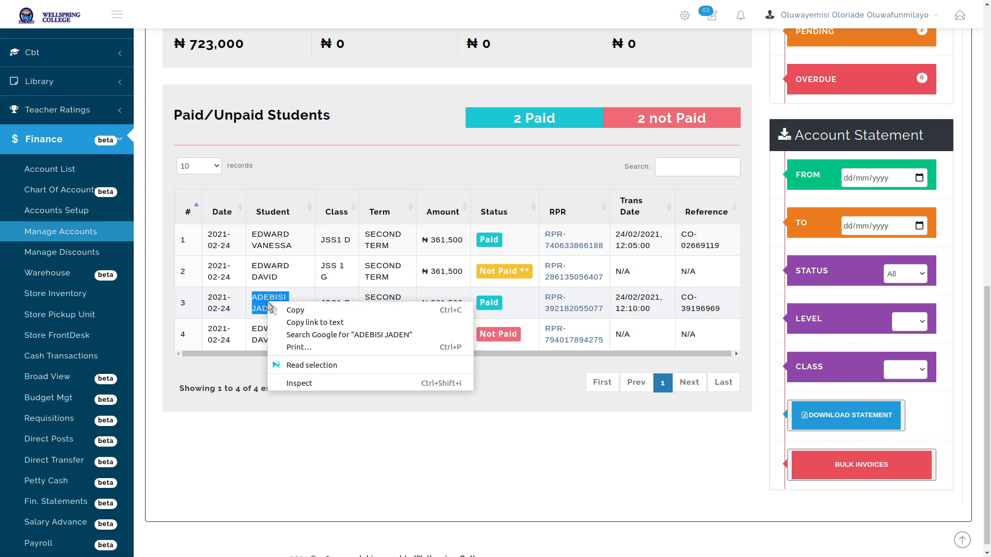
{"action": "left_click", "coordinate": [299, 310]}
{"action": "left_click", "coordinate": [416, 418]}
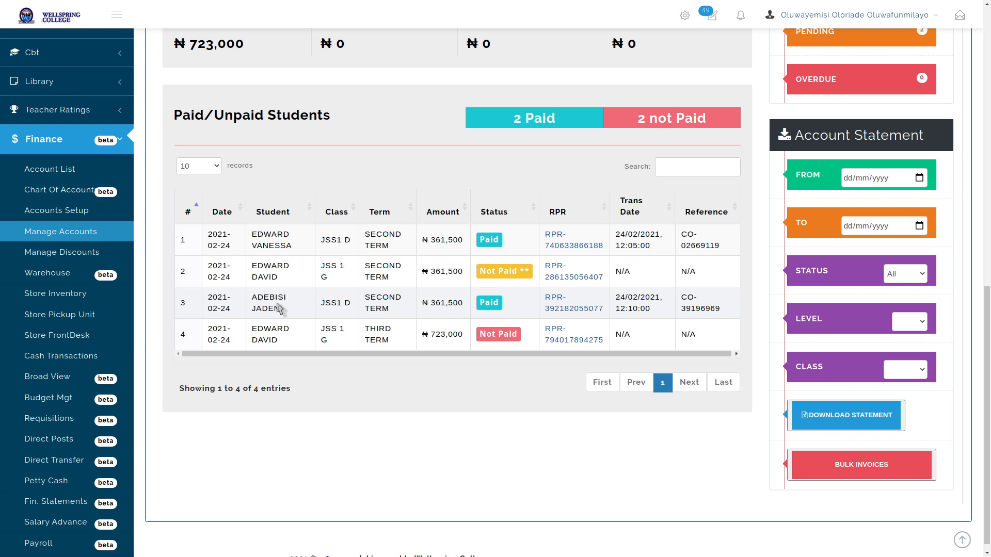
{"action": "scroll", "coordinate": [410, 305], "scroll_direction": "up", "scroll_amount": 7}
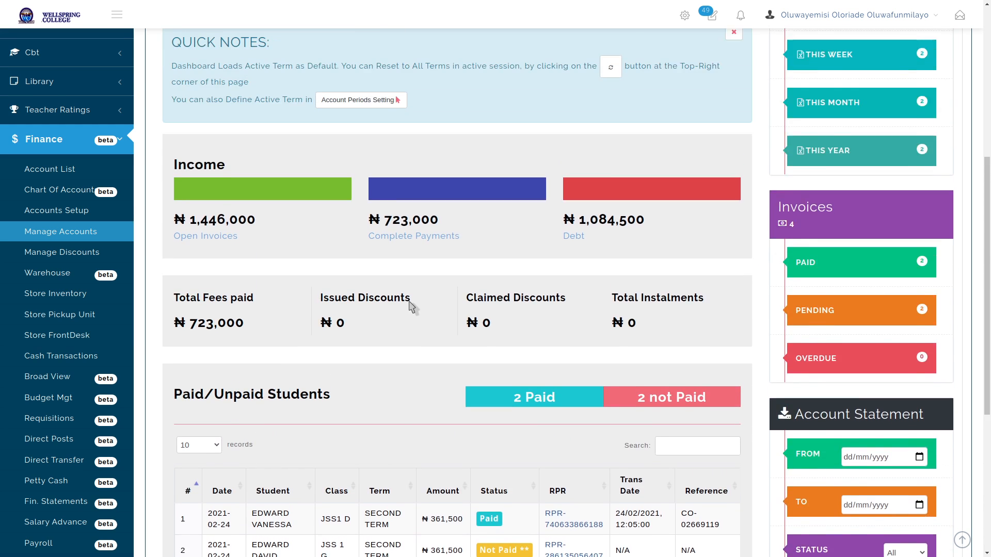
{"action": "scroll", "coordinate": [467, 310], "scroll_direction": "up", "scroll_amount": 5}
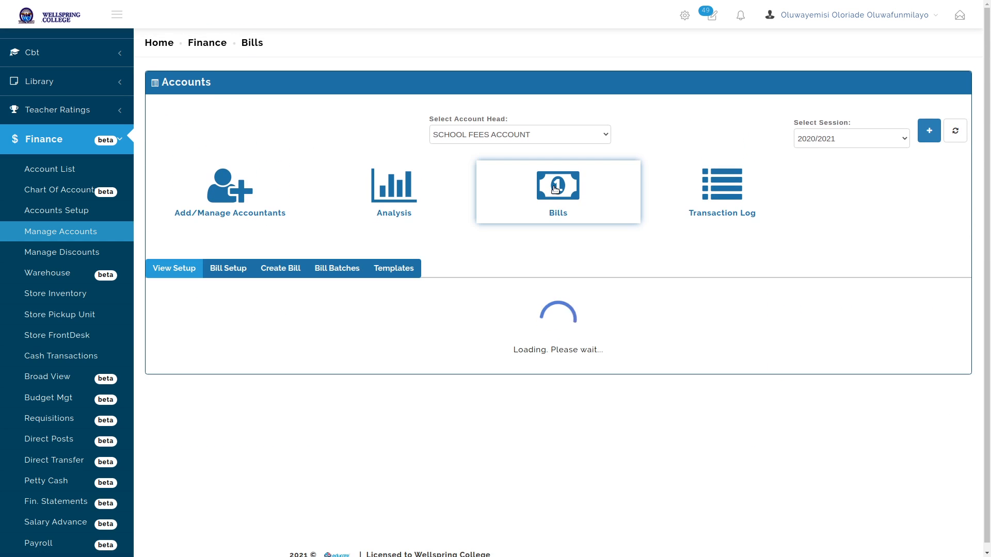
In Create Bill, add the selected student as a target group and proceed to the invoice
{"action": "left_click", "coordinate": [278, 272]}
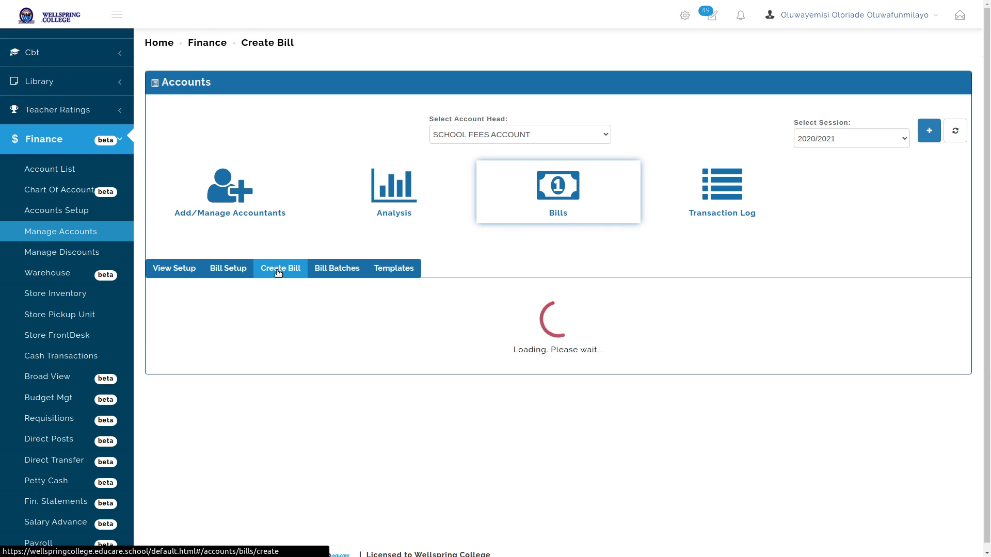
{"action": "scroll", "coordinate": [392, 324], "scroll_direction": "down", "scroll_amount": 1}
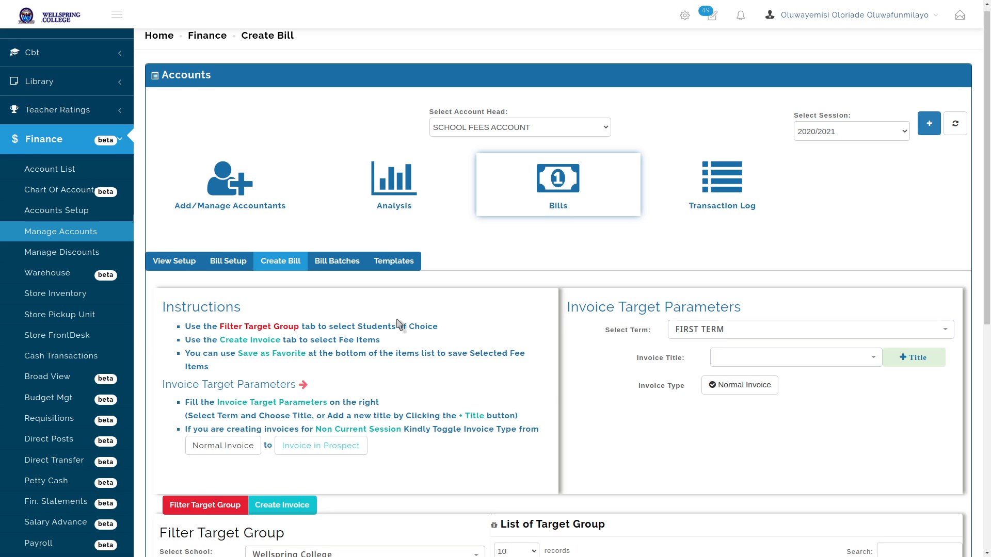
{"action": "scroll", "coordinate": [397, 336], "scroll_direction": "down", "scroll_amount": 2}
{"action": "scroll", "coordinate": [396, 347], "scroll_direction": "down", "scroll_amount": 5}
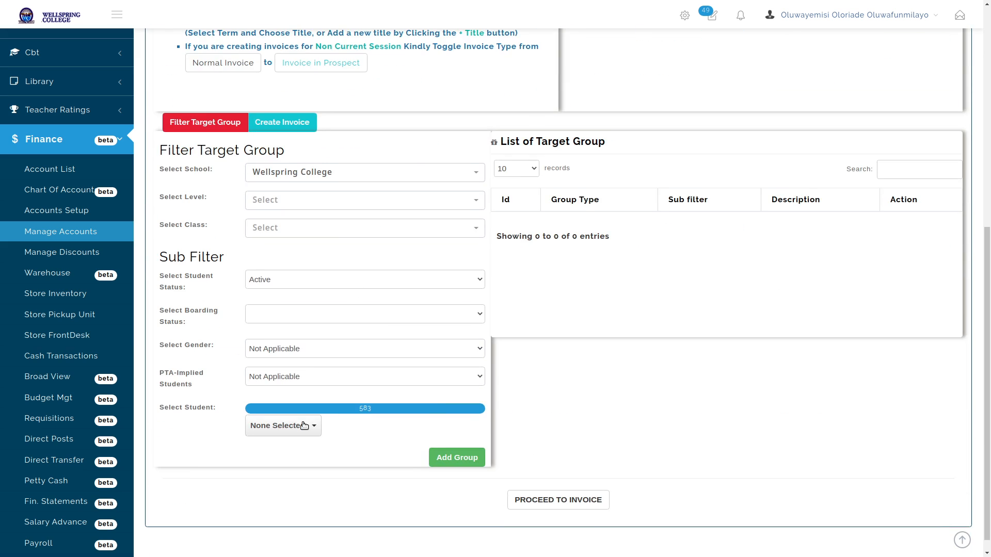
{"action": "left_click", "coordinate": [305, 425]}
{"action": "left_click", "coordinate": [284, 497]}
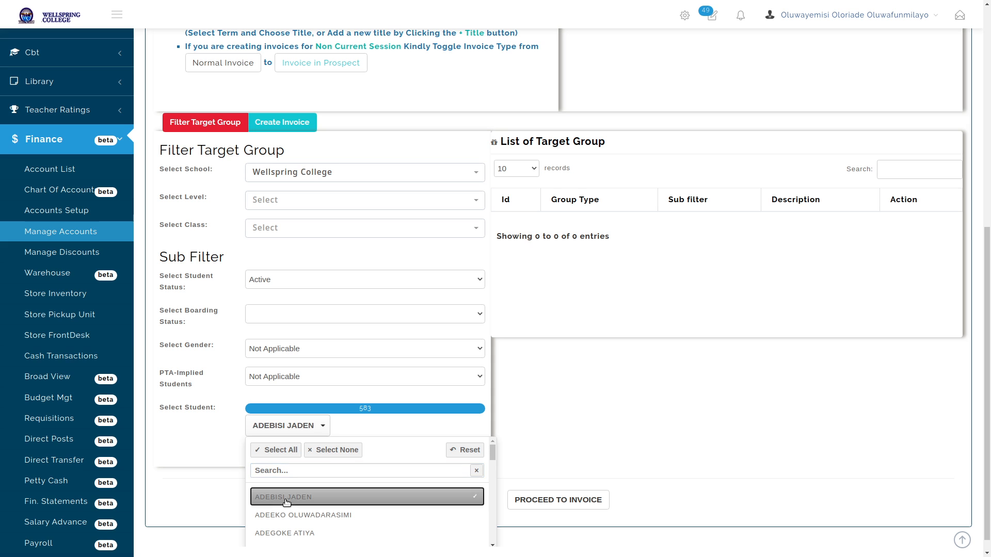
{"action": "left_click", "coordinate": [234, 469]}
{"action": "left_click", "coordinate": [454, 457]}
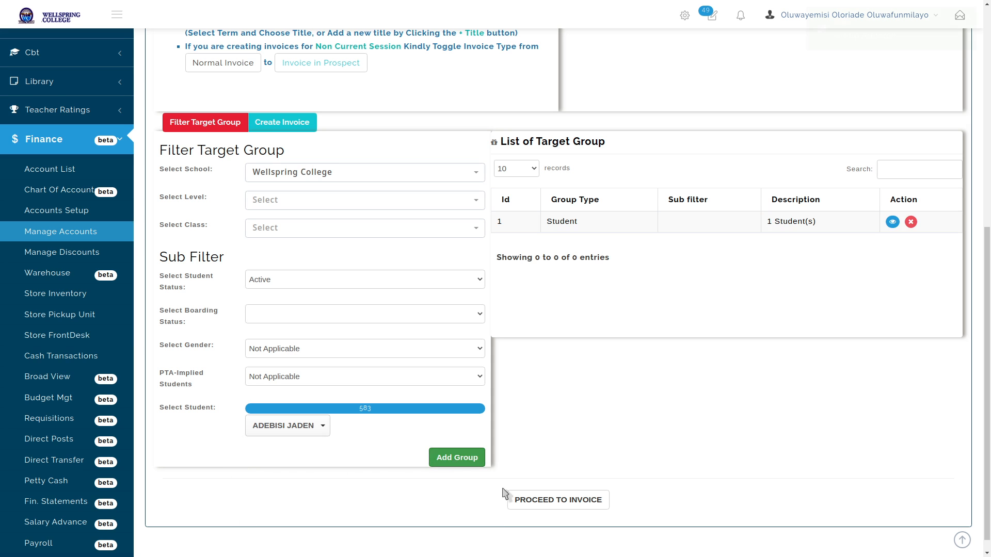
{"action": "left_click", "coordinate": [539, 502]}
{"action": "left_click", "coordinate": [755, 191]}
{"action": "scroll", "coordinate": [753, 216], "scroll_direction": "up", "scroll_amount": 4}
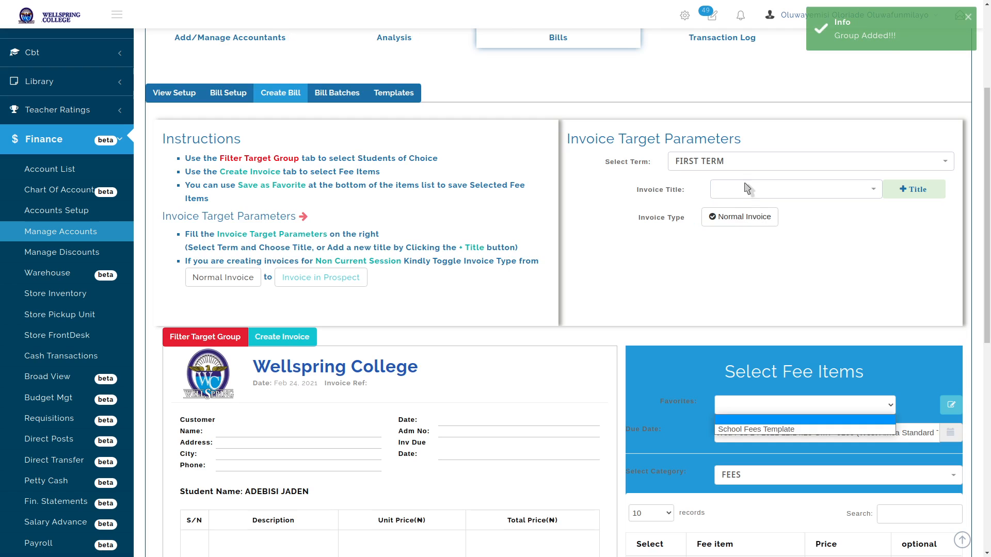
Set Term to THIRD TERM, title THIRD TERM BILL, and fill fees from School Fees Template
{"action": "left_click", "coordinate": [722, 163]}
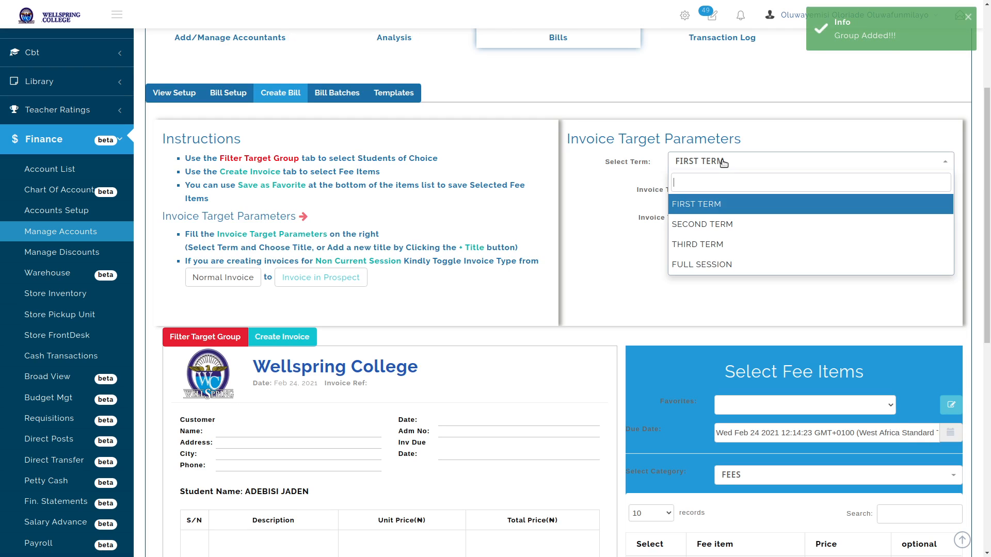
{"action": "left_click", "coordinate": [700, 246]}
{"action": "left_click", "coordinate": [748, 189]}
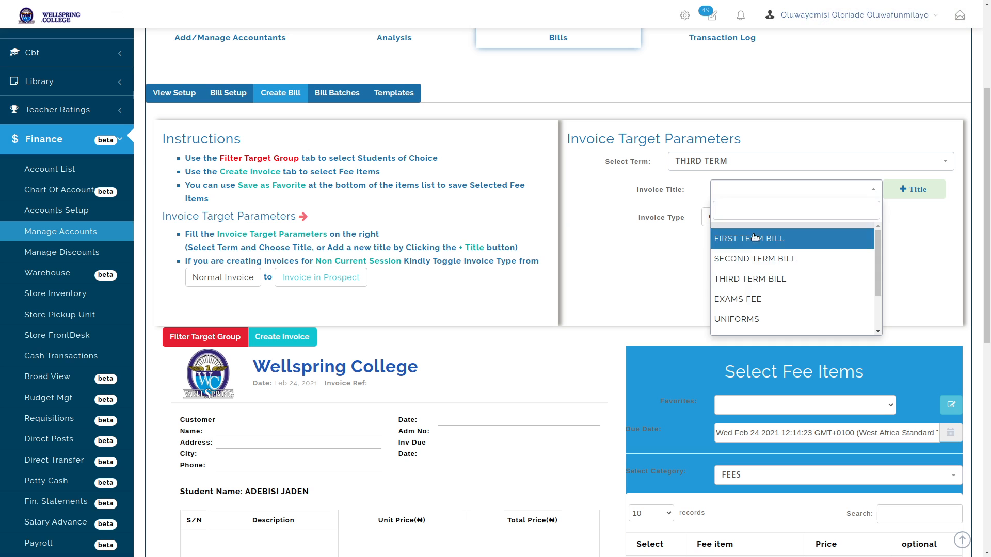
{"action": "left_click", "coordinate": [750, 279]}
{"action": "scroll", "coordinate": [785, 232], "scroll_direction": "down", "scroll_amount": 4}
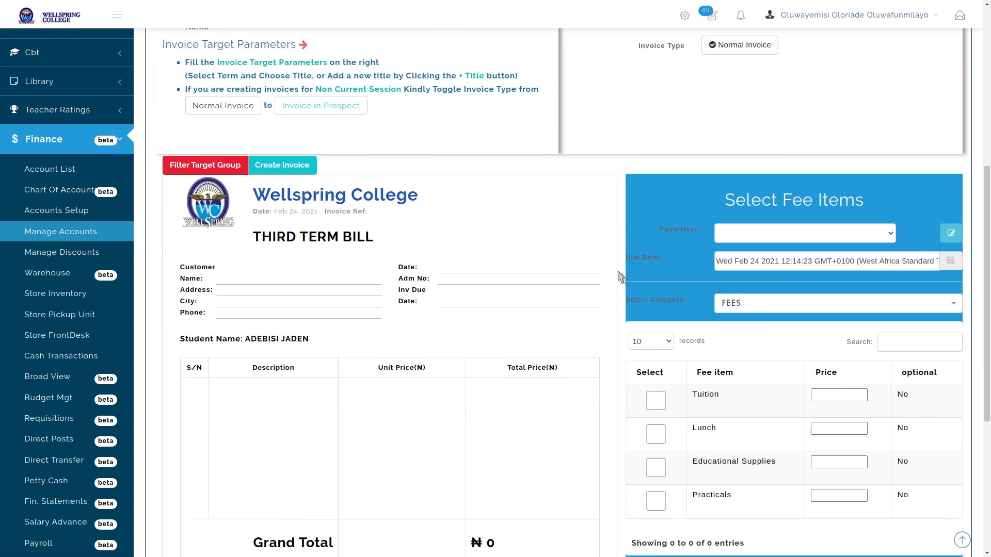
{"action": "left_click", "coordinate": [826, 187]}
{"action": "left_click", "coordinate": [743, 213]}
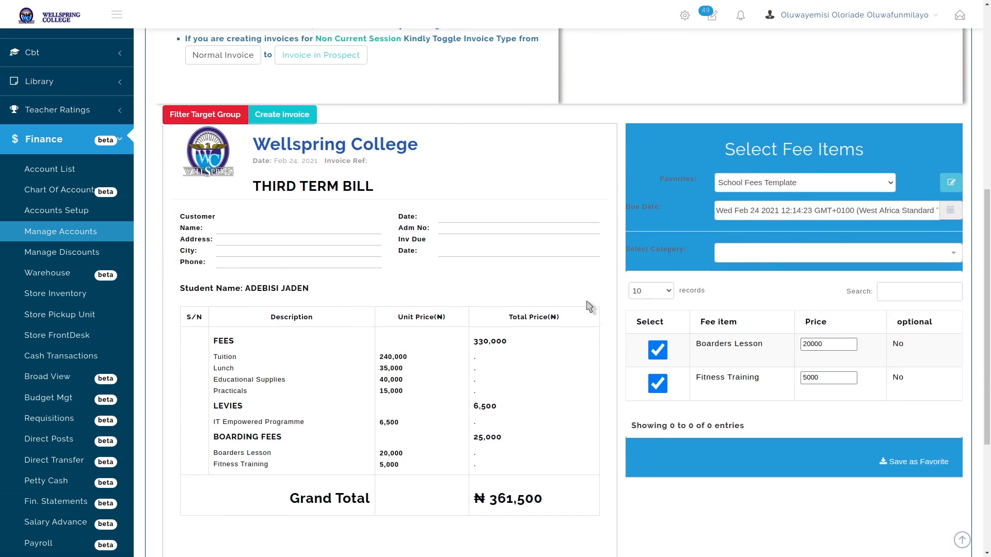
{"action": "scroll", "coordinate": [585, 298], "scroll_direction": "down", "scroll_amount": 4}
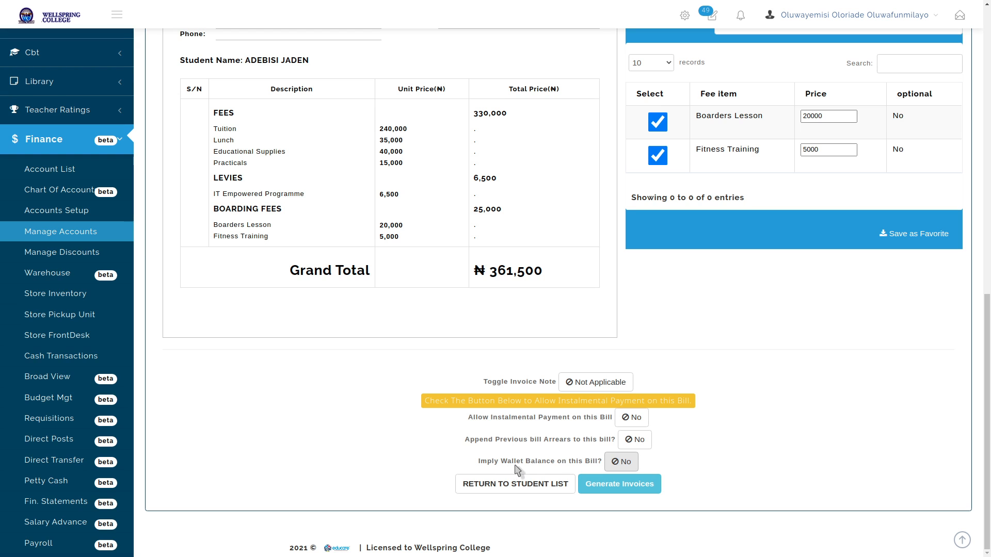
Turn on Imply Wallet Balance and Append Arrears, bringing the total to ₦361,500
{"action": "left_click", "coordinate": [621, 465]}
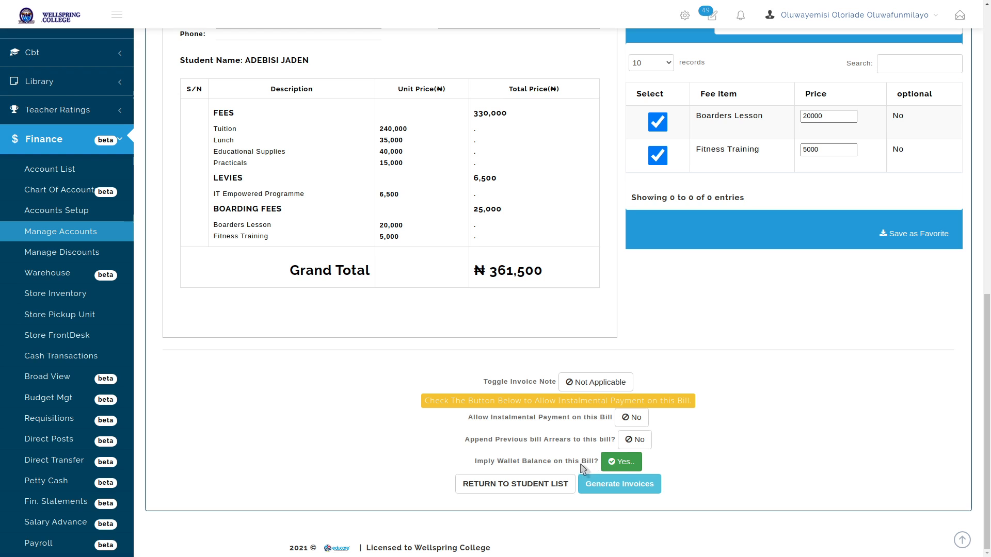
{"action": "left_click", "coordinate": [631, 444]}
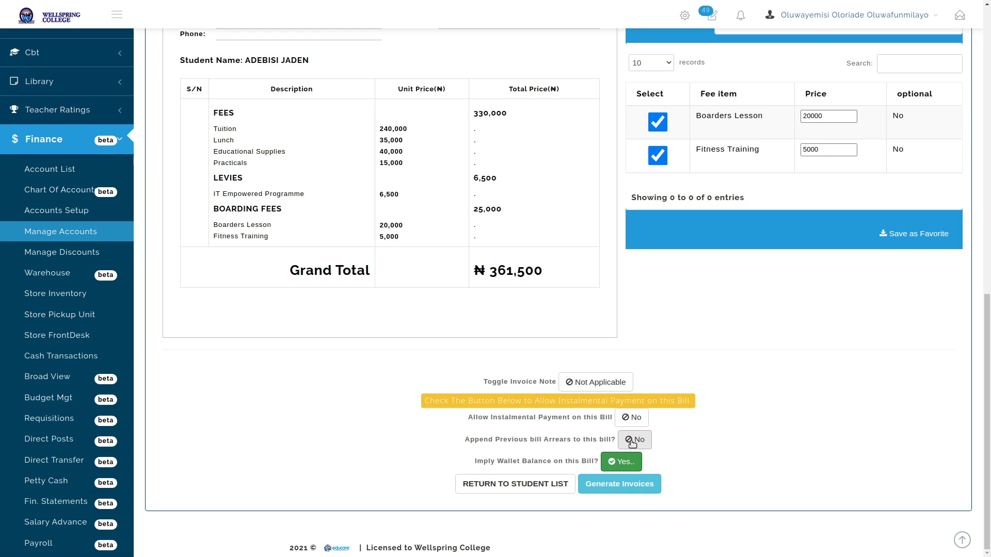
{"action": "left_click", "coordinate": [632, 443]}
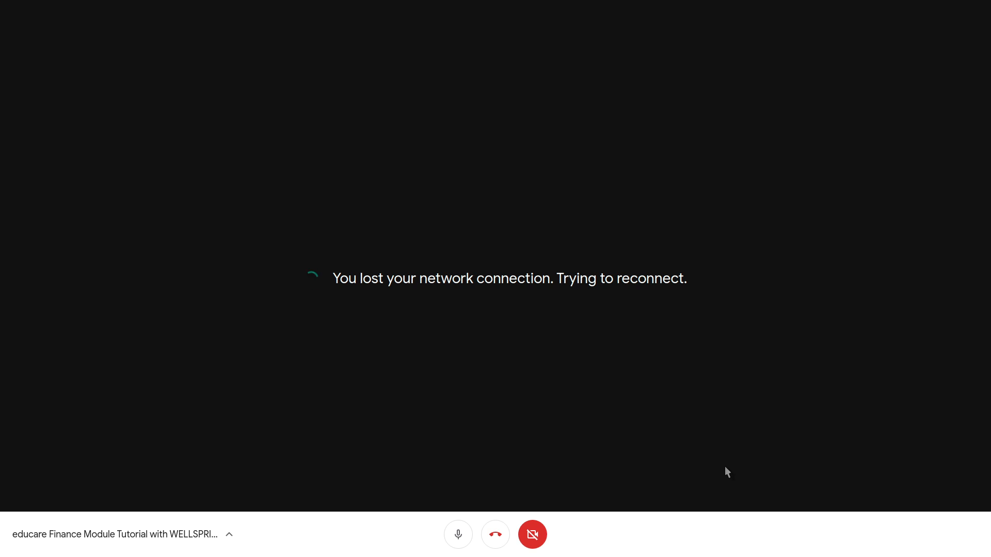
Switch from the Google Meet call window back to the Chrome Create Bill page
{"action": "key", "text": "alt+Tab"}
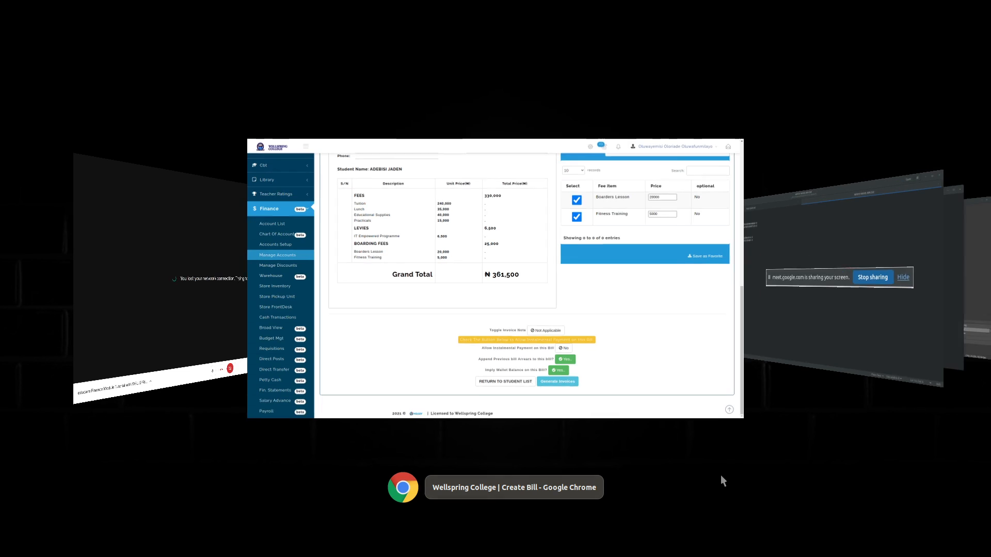
{"action": "key", "text": "alt+Tab"}
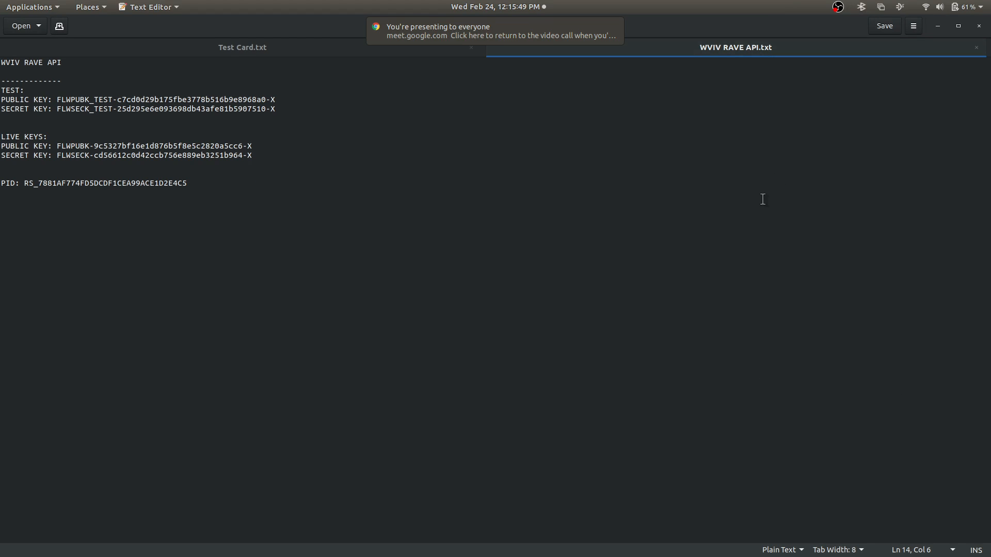
{"action": "key", "text": "alt+Tab"}
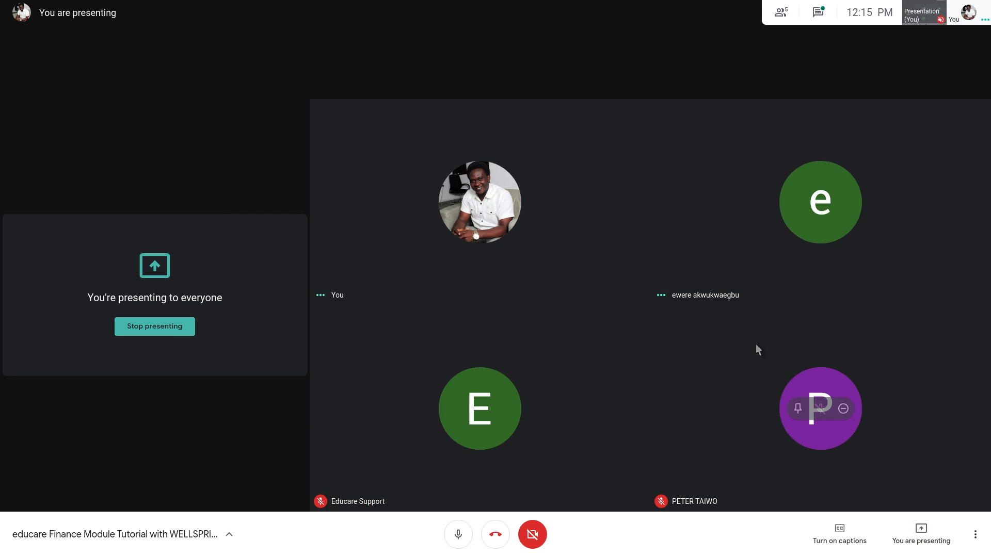
{"action": "key", "text": "alt+Tab"}
{"action": "key", "text": "Tab"}
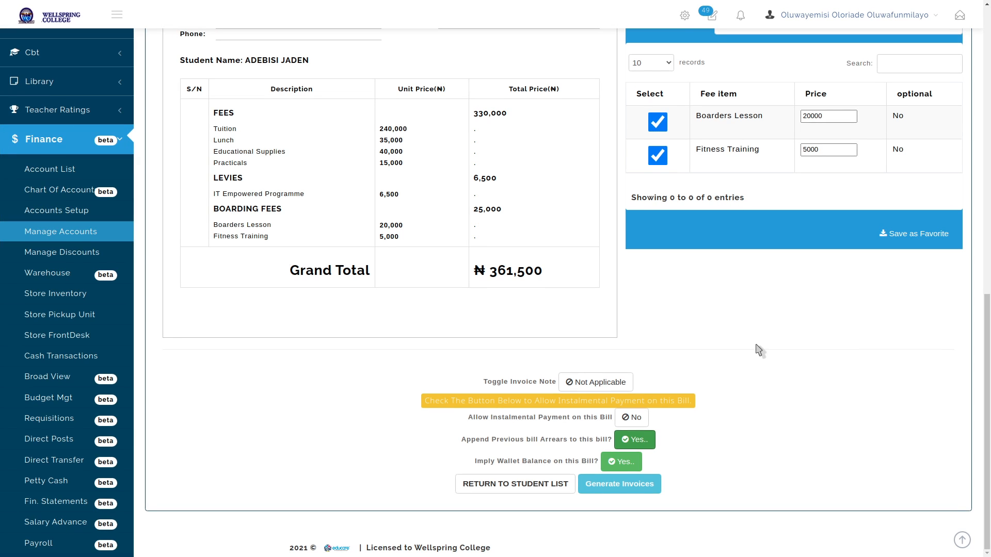
{"action": "scroll", "coordinate": [759, 350], "scroll_direction": "up", "scroll_amount": 12}
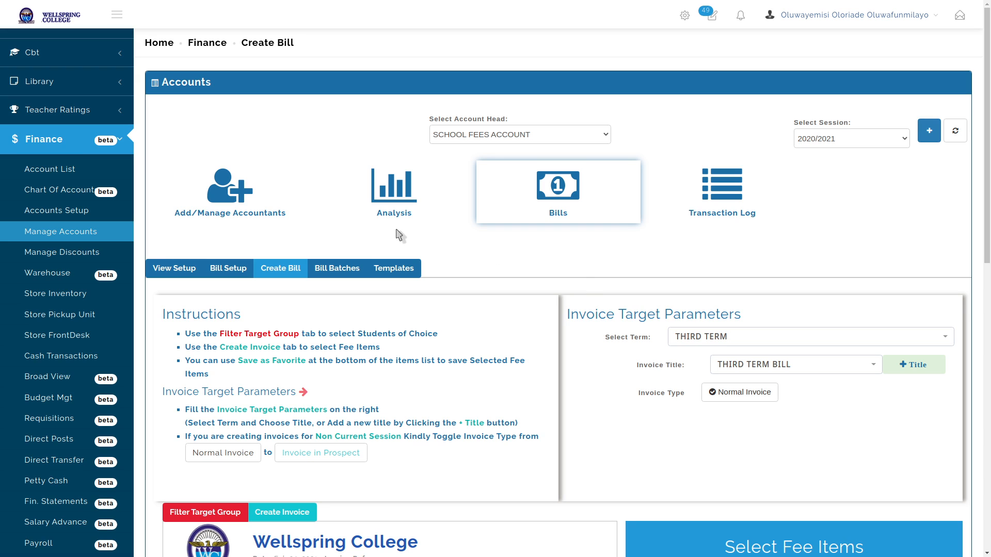
Reopen the accounts Analysis dashboard from its tile; it loads showing NaN figures
{"action": "left_click", "coordinate": [387, 199]}
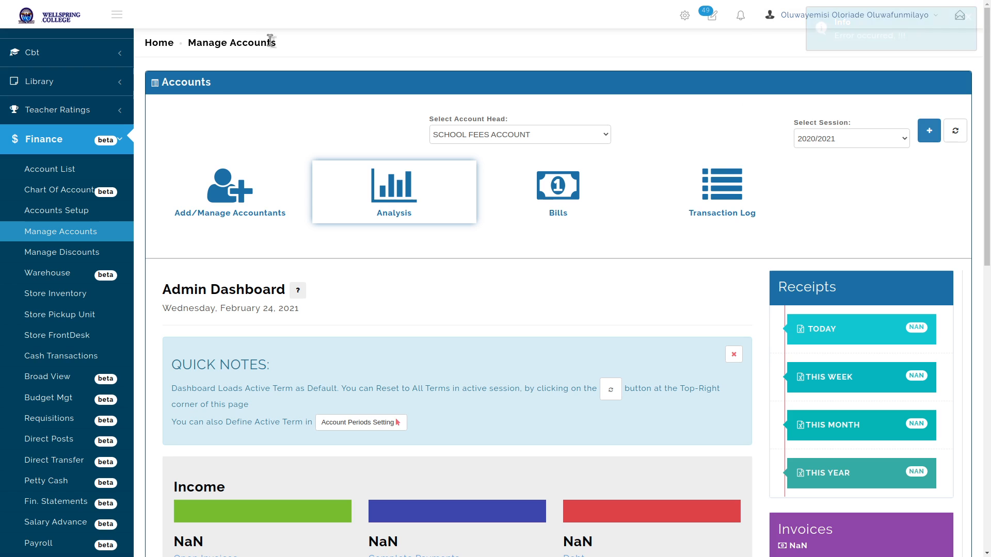
Reload the Analysis dashboard and check ₦1,446,000 open invoices, ₦723,000 paid and ₦1,084,500 debt
{"action": "left_click", "coordinate": [448, 163]}
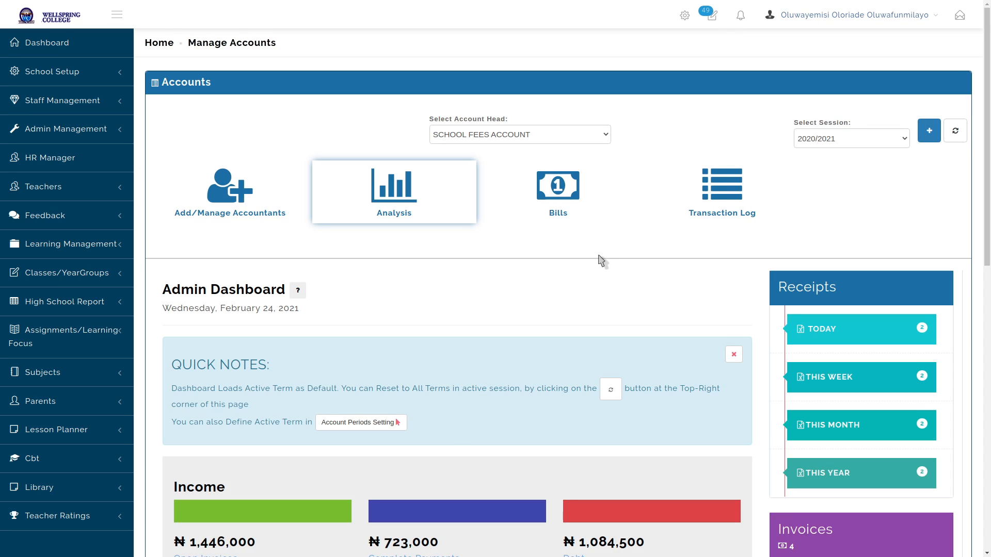
{"action": "scroll", "coordinate": [601, 260], "scroll_direction": "down", "scroll_amount": 10}
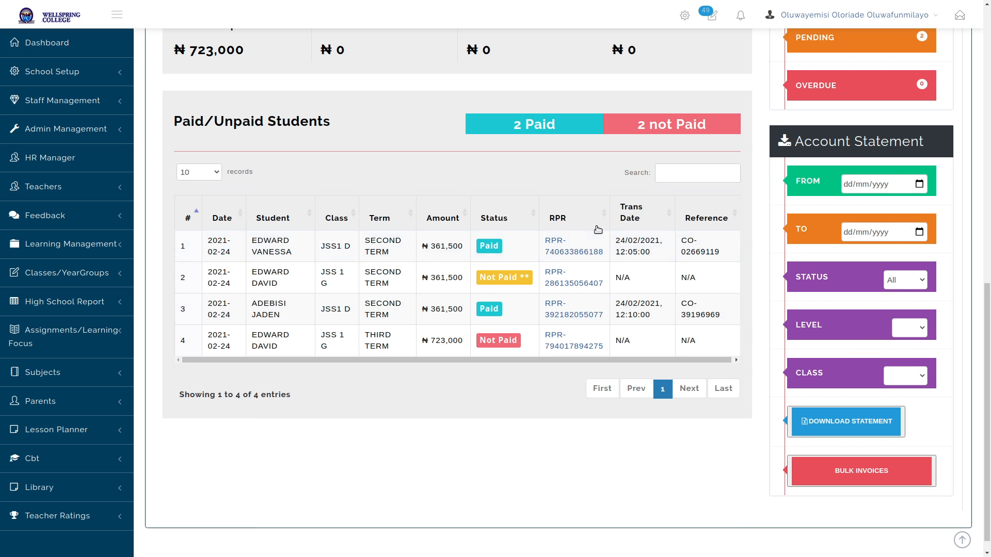
{"action": "scroll", "coordinate": [599, 230], "scroll_direction": "up", "scroll_amount": 7}
{"action": "scroll", "coordinate": [599, 231], "scroll_direction": "up", "scroll_amount": 3}
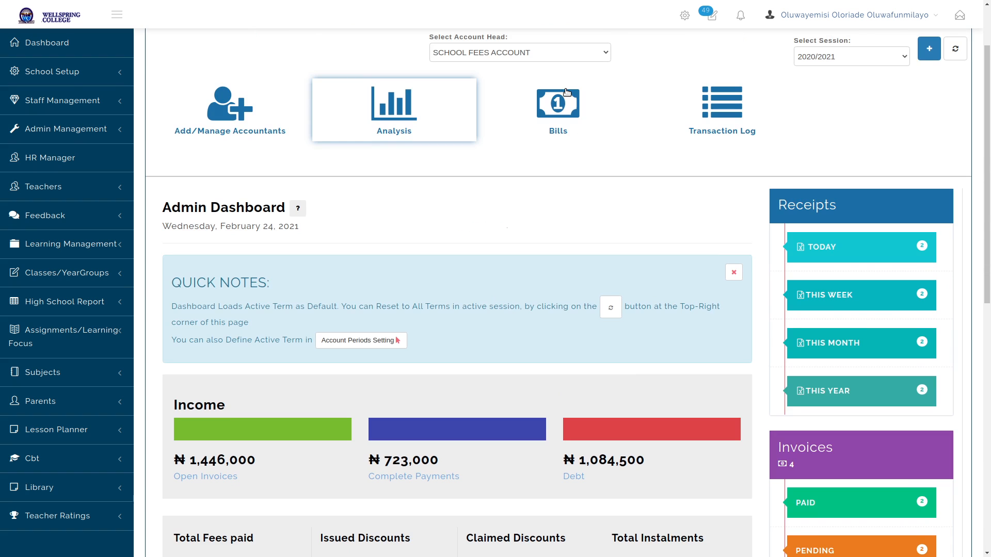
Create a new bill targeting one selected student and proceed to the blank invoice form
{"action": "left_click", "coordinate": [566, 91]}
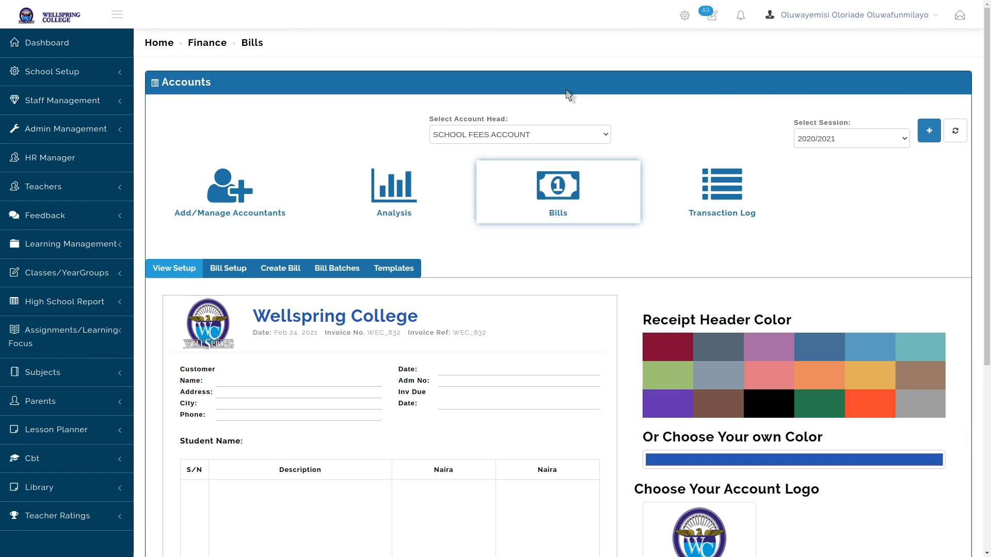
{"action": "left_click", "coordinate": [287, 270]}
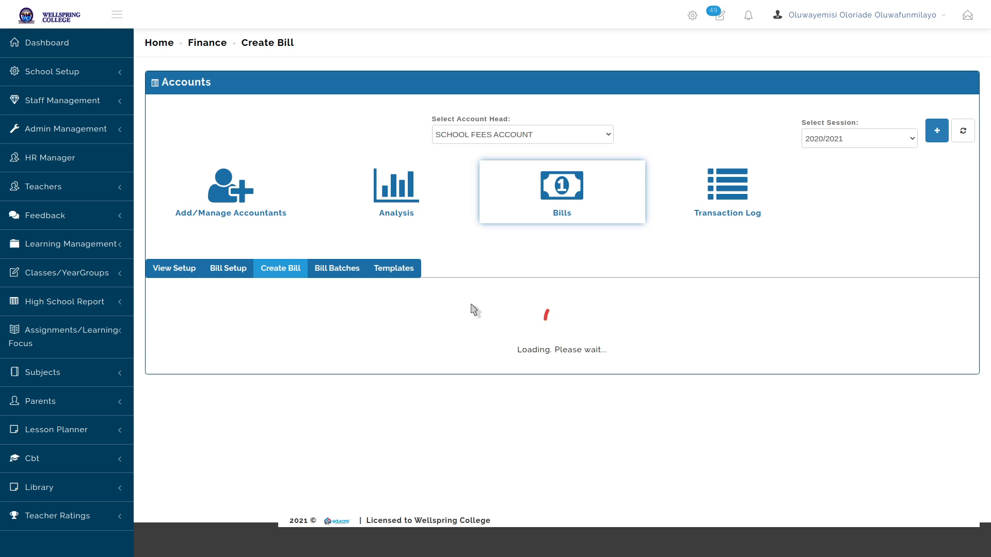
{"action": "scroll", "coordinate": [471, 309], "scroll_direction": "down", "scroll_amount": 8}
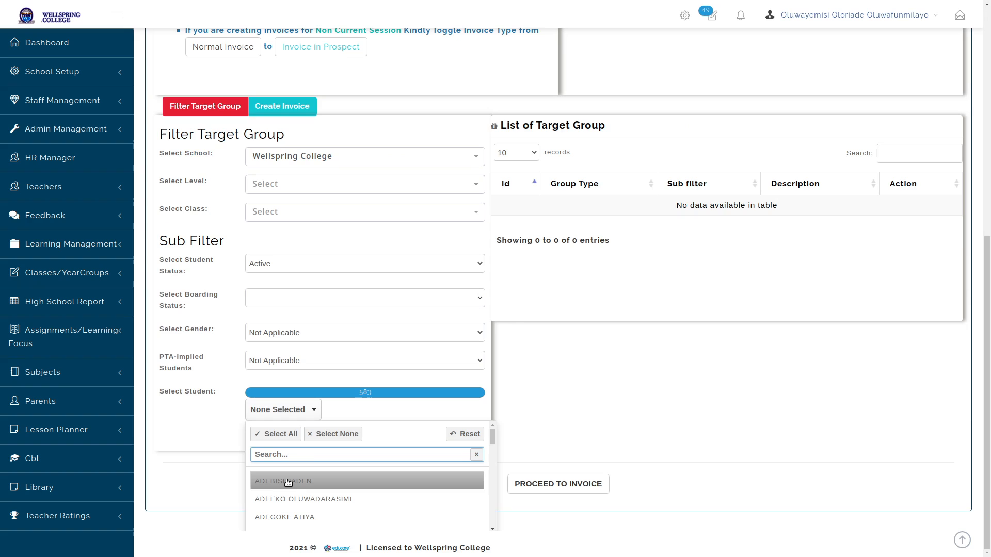
{"action": "left_click", "coordinate": [288, 482]}
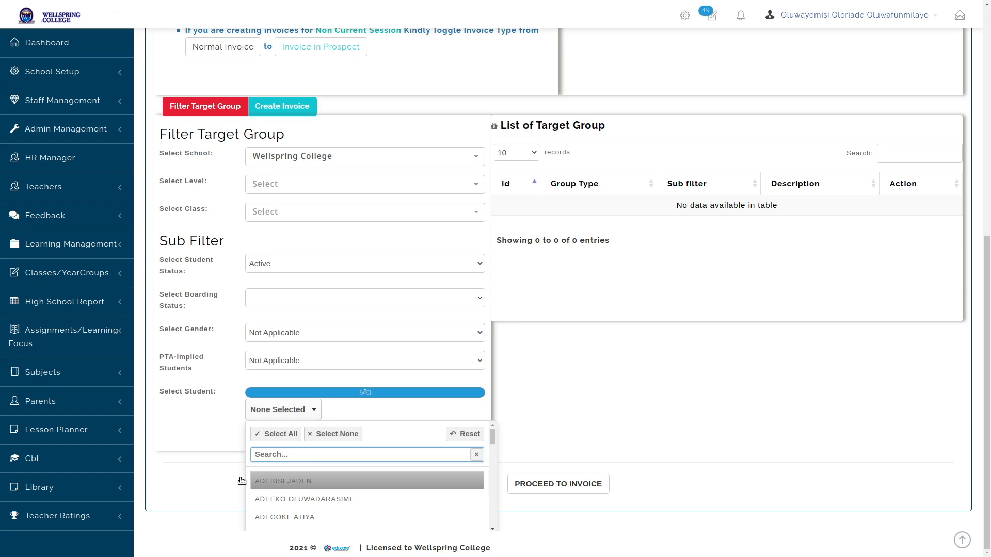
{"action": "left_click", "coordinate": [215, 442]}
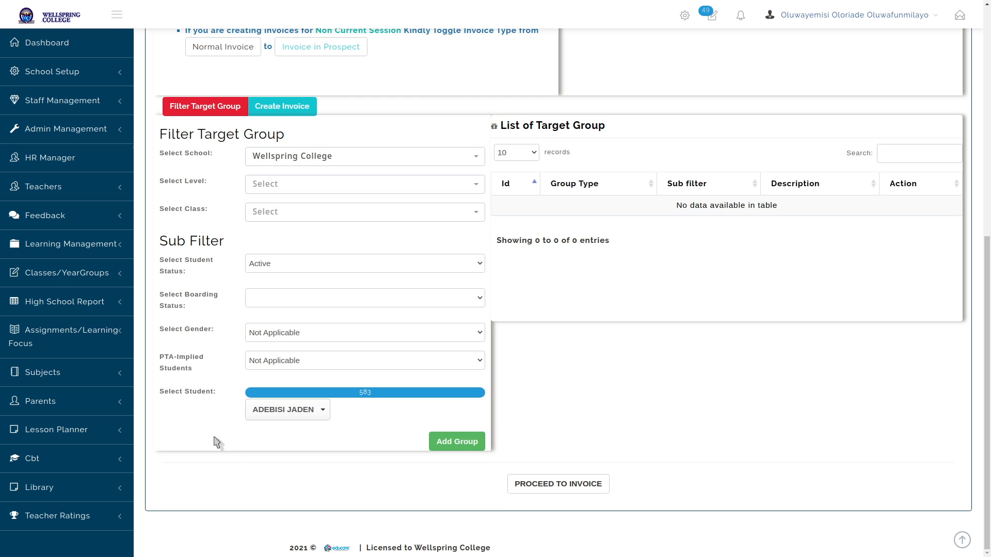
{"action": "left_click", "coordinate": [464, 442]}
{"action": "left_click", "coordinate": [562, 483]}
Set the invoice term to THIRD TERM and its title to THIRD TERM BILL
{"action": "left_click", "coordinate": [776, 181]}
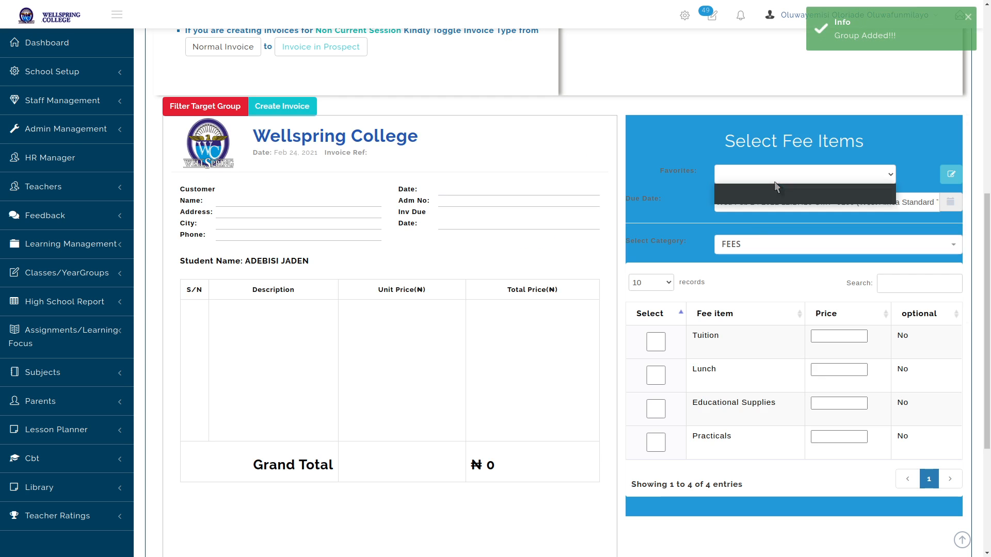
{"action": "scroll", "coordinate": [776, 186], "scroll_direction": "up", "scroll_amount": 5}
{"action": "left_click", "coordinate": [769, 162]}
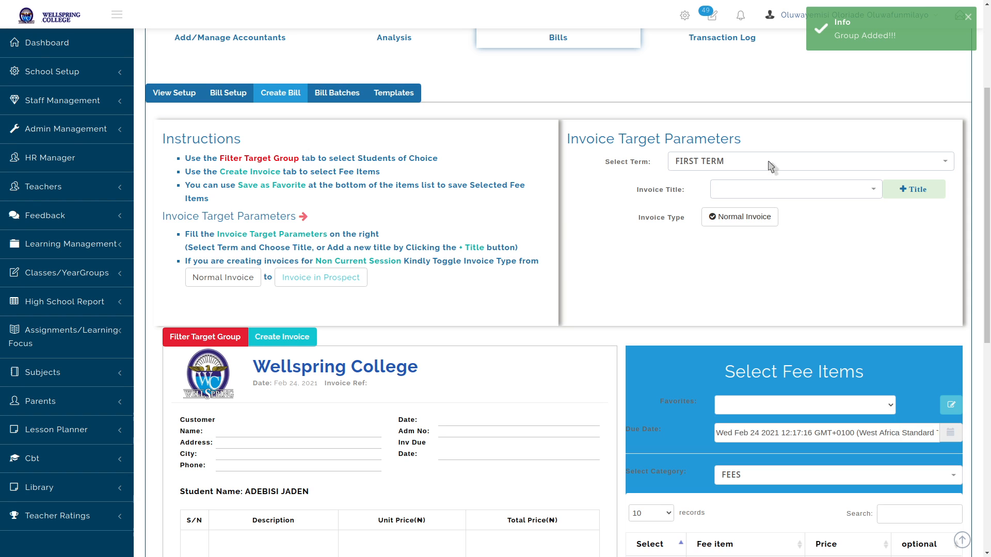
{"action": "left_click", "coordinate": [779, 162]}
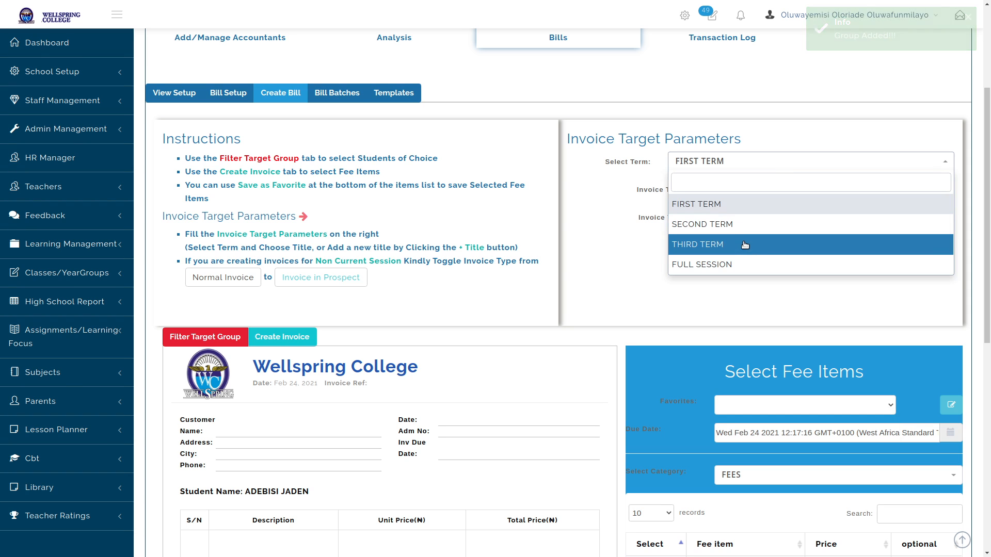
{"action": "left_click", "coordinate": [746, 244]}
{"action": "left_click", "coordinate": [769, 195]}
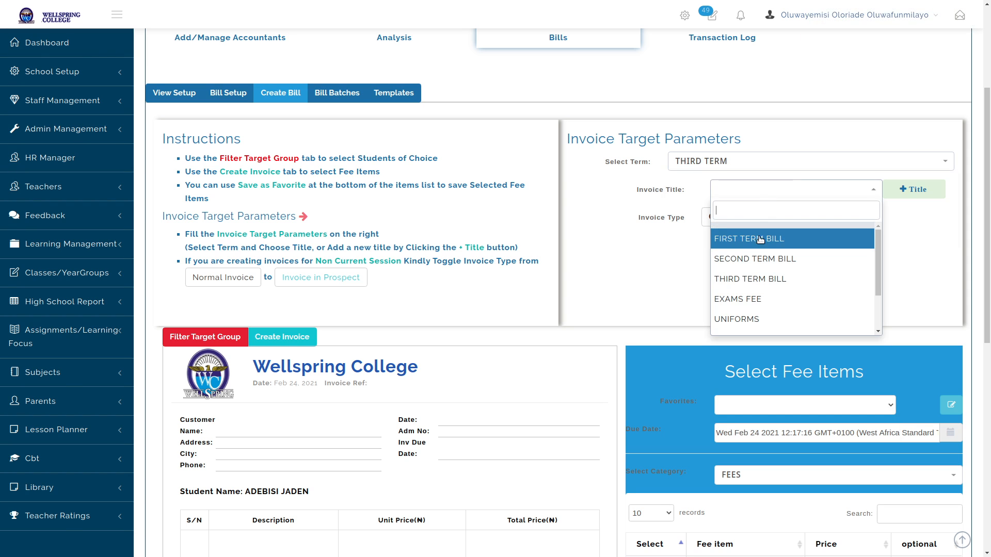
{"action": "left_click", "coordinate": [752, 279]}
Load the School Fees Template fee items from favourites
{"action": "scroll", "coordinate": [619, 310], "scroll_direction": "down", "scroll_amount": 7}
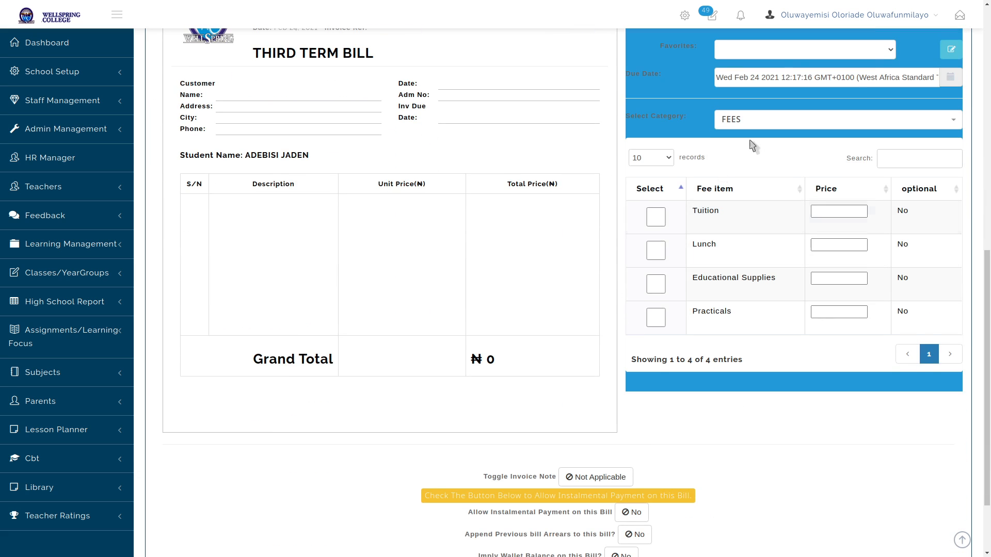
{"action": "left_click", "coordinate": [794, 58]}
{"action": "left_click", "coordinate": [783, 74]}
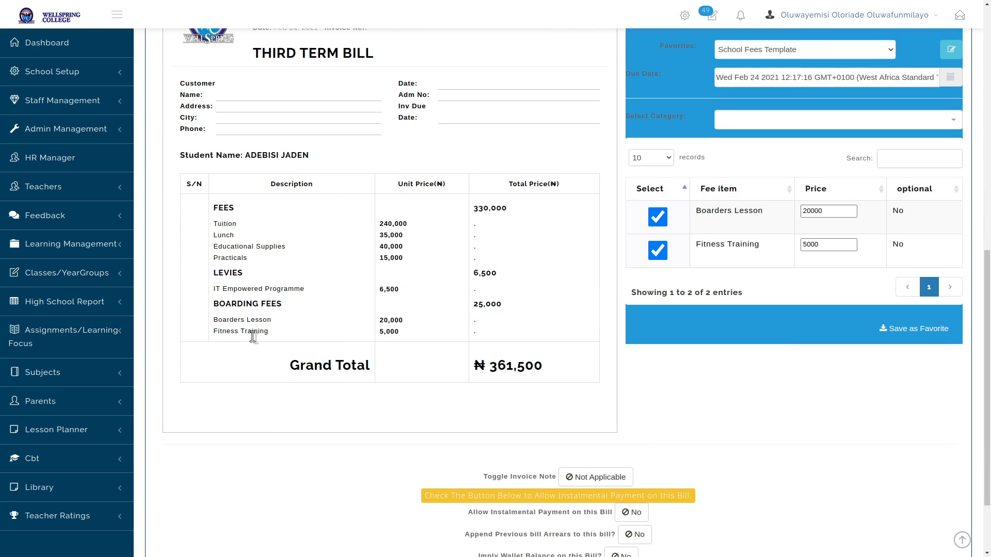
Apply previous bill arrears and the wallet balance, then generate the invoice batch
{"action": "scroll", "coordinate": [540, 258], "scroll_direction": "down", "scroll_amount": 2}
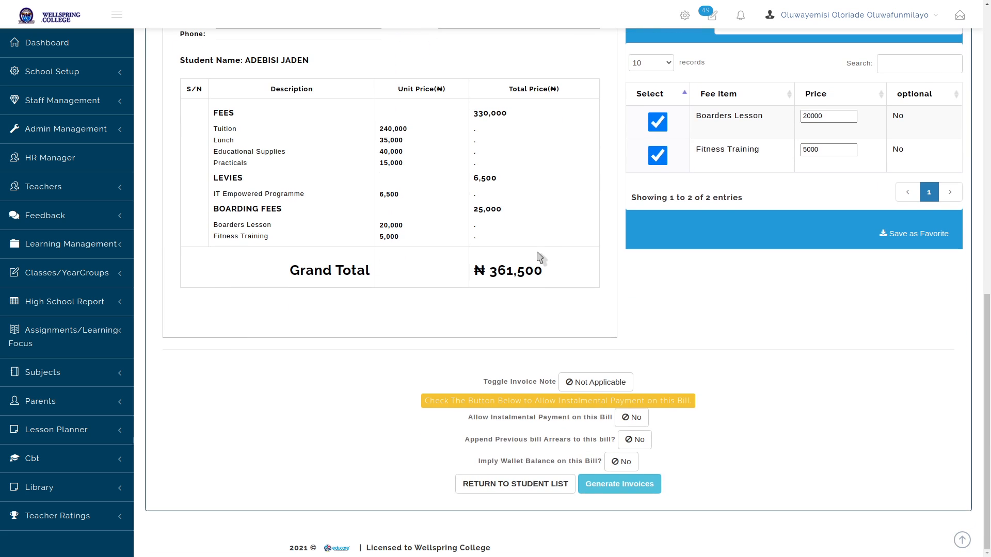
{"action": "left_click", "coordinate": [601, 384]}
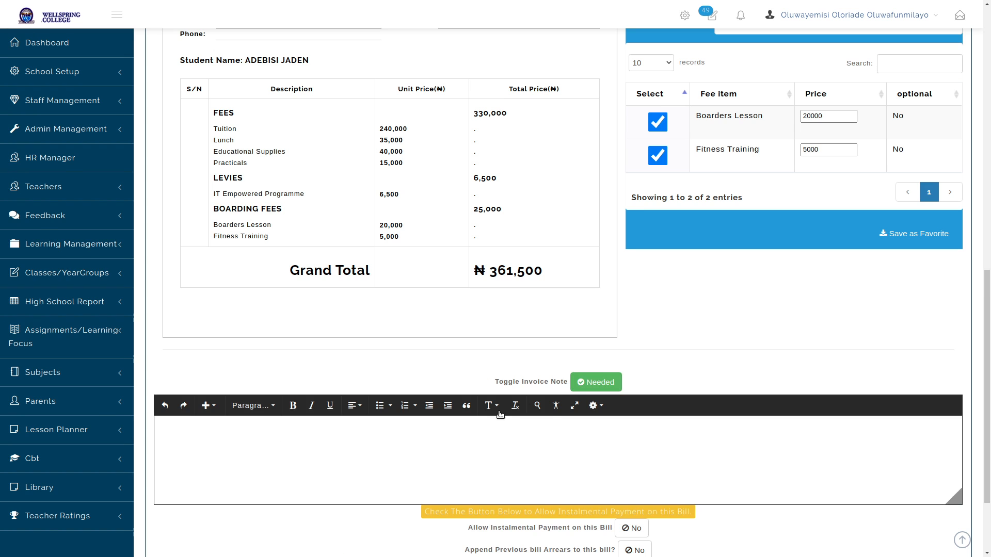
{"action": "left_click", "coordinate": [599, 384]}
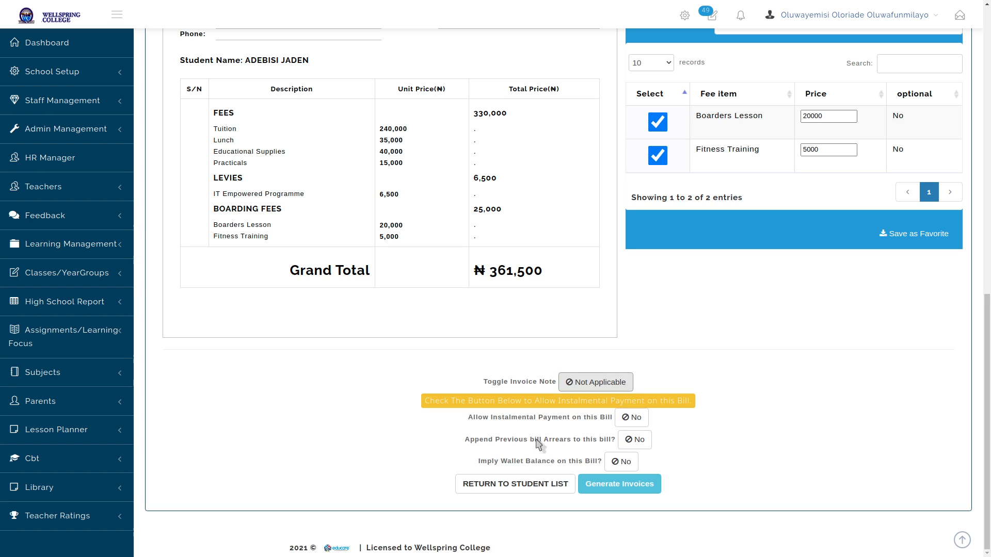
{"action": "left_click", "coordinate": [638, 445]}
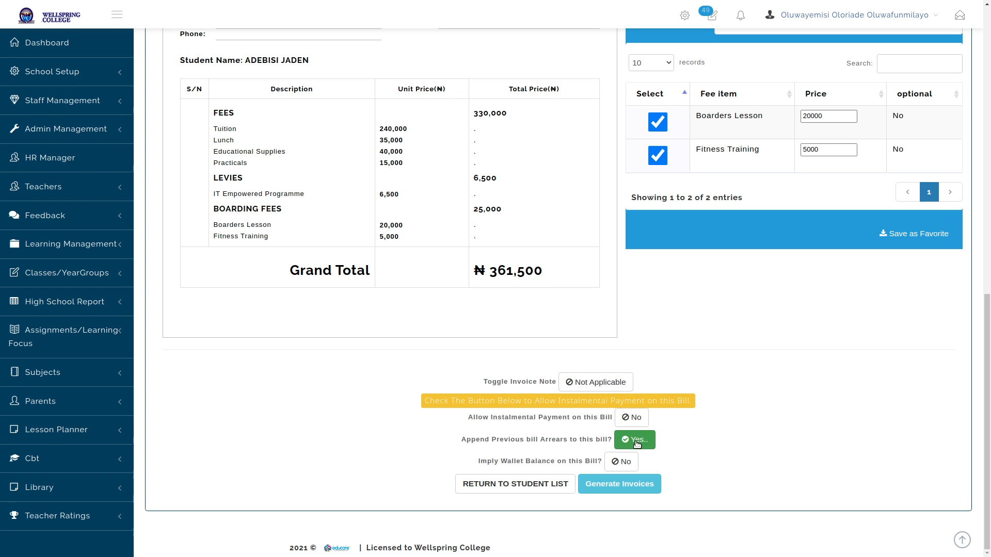
{"action": "left_click", "coordinate": [618, 462]}
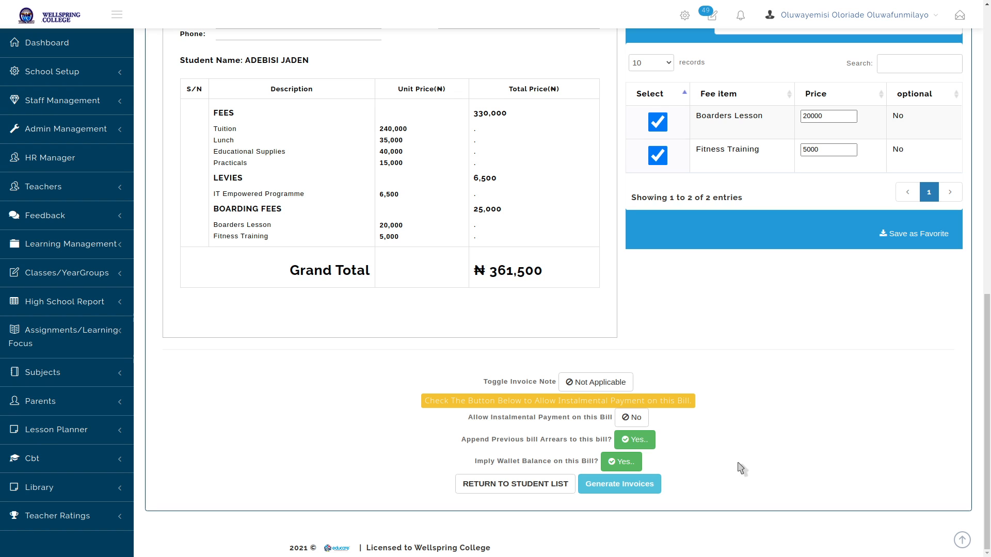
{"action": "left_click", "coordinate": [616, 488]}
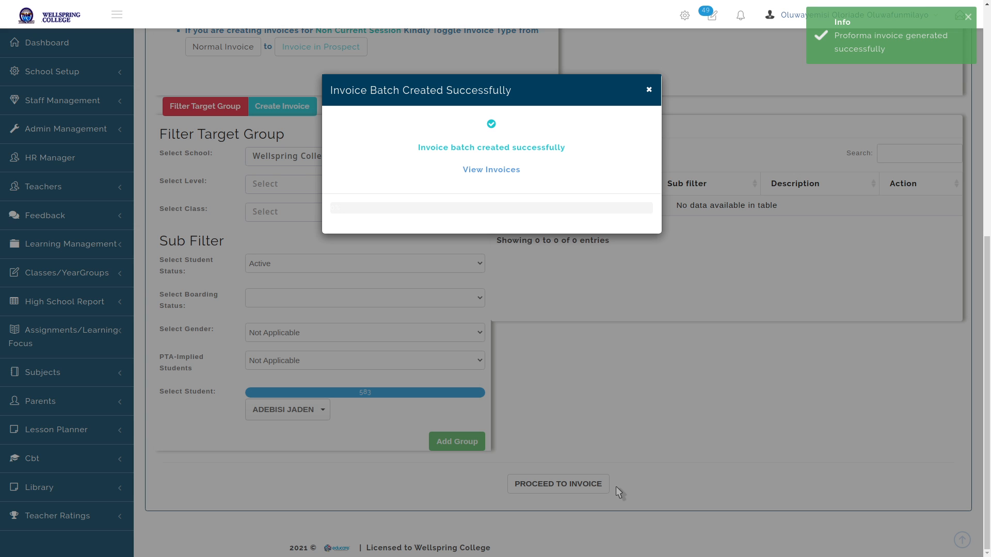
Open the generated THIRD TERM BILL invoice and review its Total Balance and 6,500.00 levy
{"action": "left_click", "coordinate": [484, 172]}
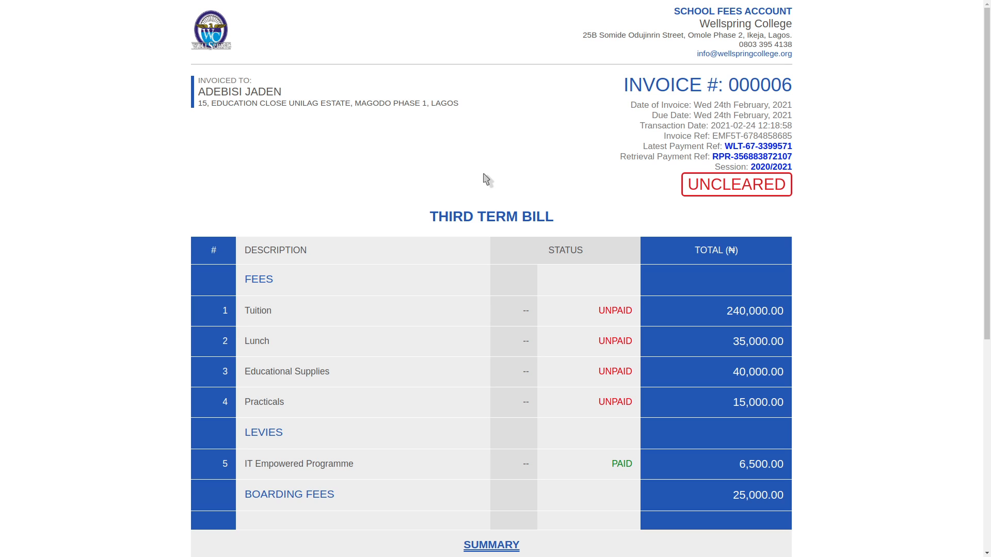
{"action": "scroll", "coordinate": [548, 314], "scroll_direction": "down", "scroll_amount": 7}
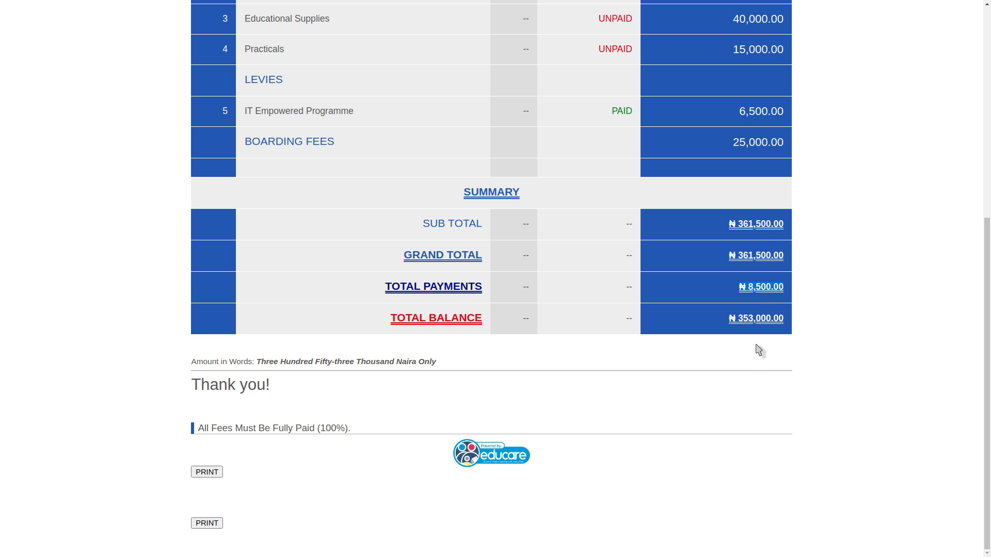
{"action": "left_click_drag", "start_coordinate": [738, 319], "coordinate": [784, 323]}
{"action": "scroll", "coordinate": [784, 317], "scroll_direction": "up", "scroll_amount": 6}
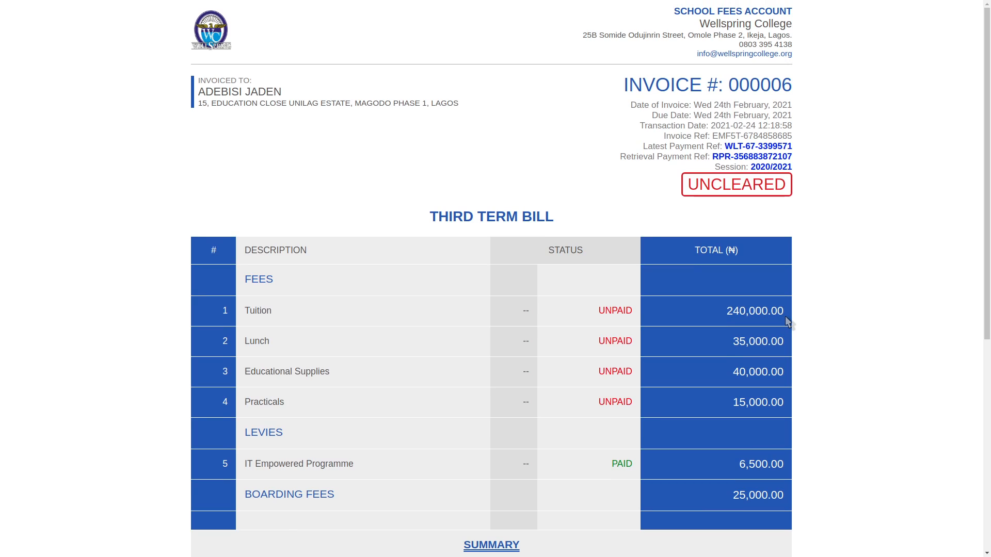
{"action": "scroll", "coordinate": [808, 268], "scroll_direction": "down", "scroll_amount": 3}
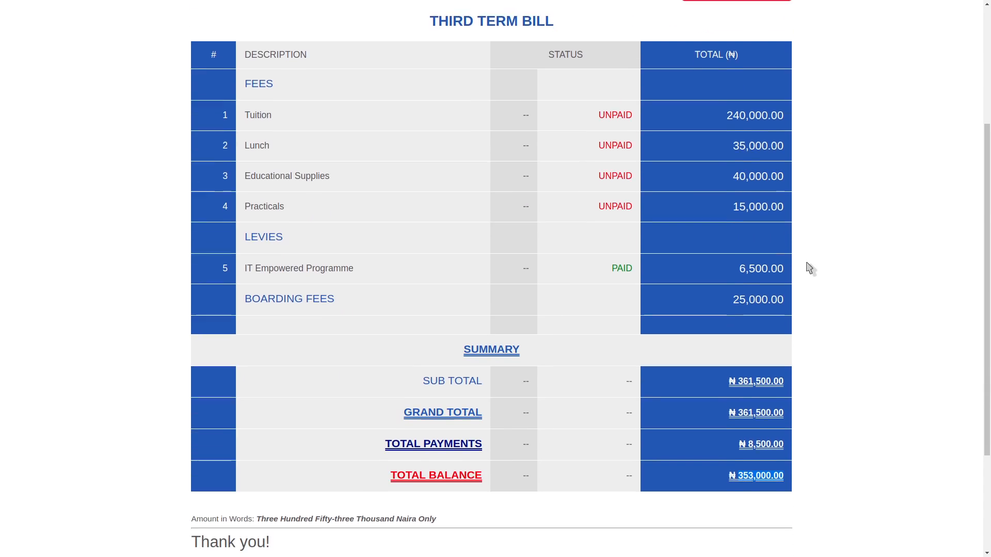
{"action": "scroll", "coordinate": [808, 268], "scroll_direction": "down", "scroll_amount": 3}
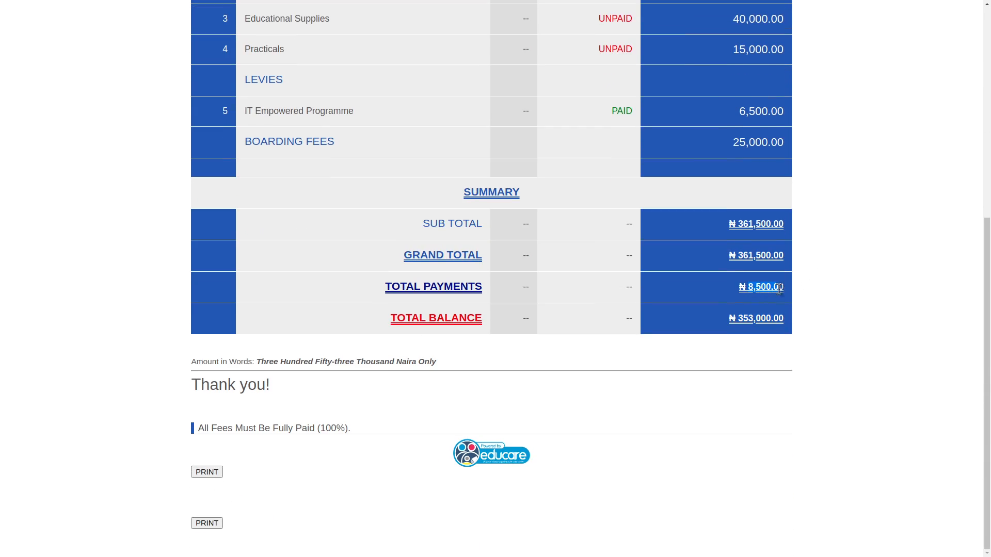
{"action": "scroll", "coordinate": [812, 283], "scroll_direction": "up", "scroll_amount": 2}
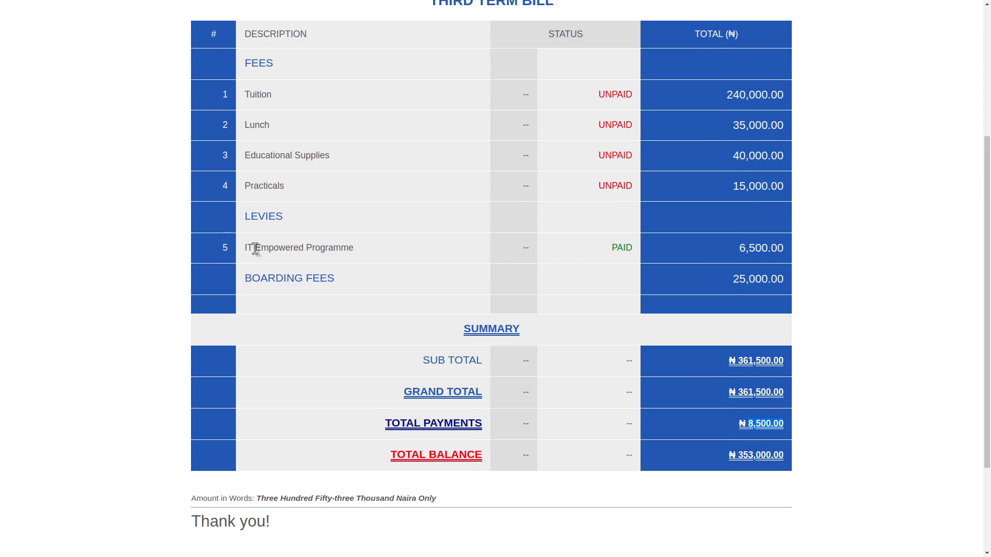
{"action": "left_click_drag", "start_coordinate": [242, 249], "coordinate": [404, 252]}
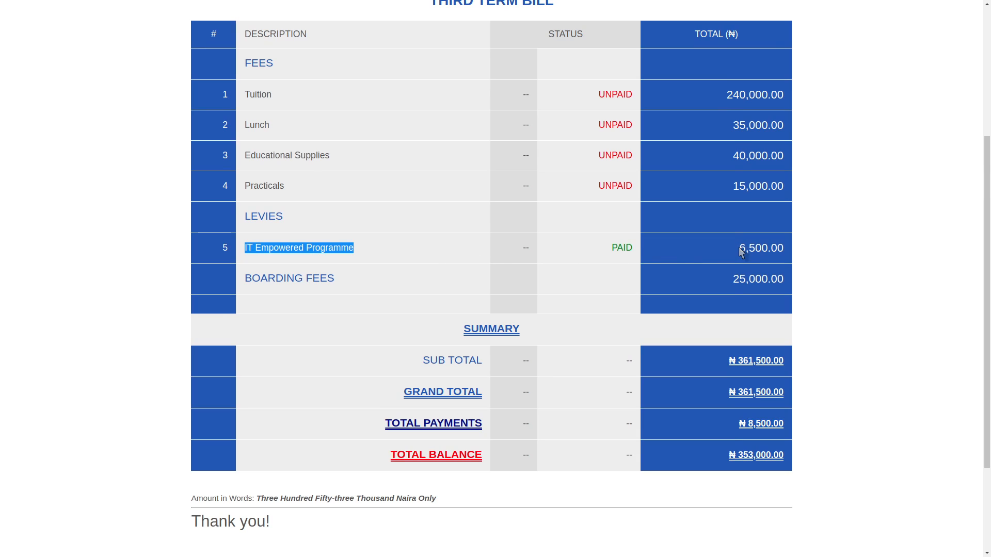
{"action": "left_click_drag", "start_coordinate": [740, 250], "coordinate": [788, 257]}
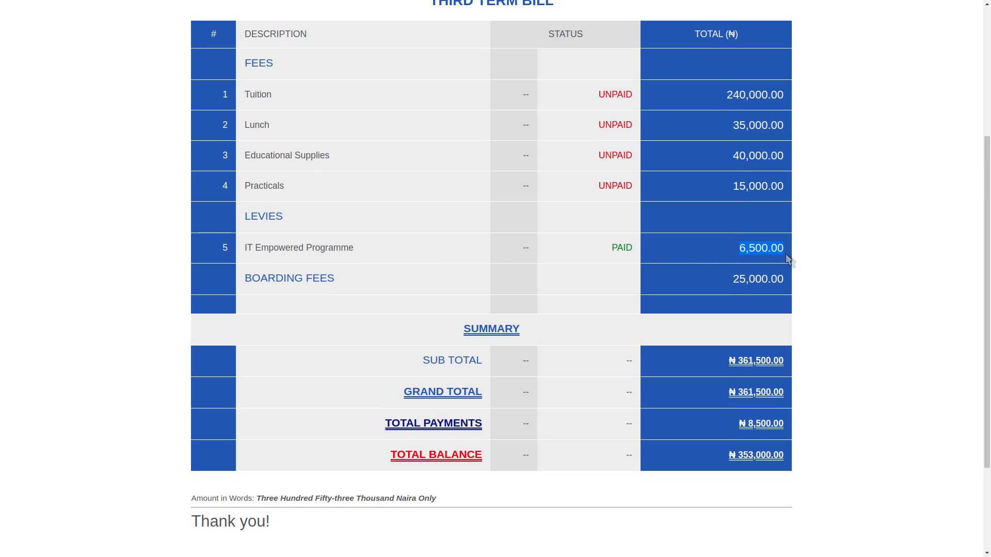
{"action": "left_click", "coordinate": [913, 339]}
Check the levy's PAID status and 8,500.00 Total Payments, then close the invoice tab
{"action": "scroll", "coordinate": [833, 324], "scroll_direction": "down", "scroll_amount": 3}
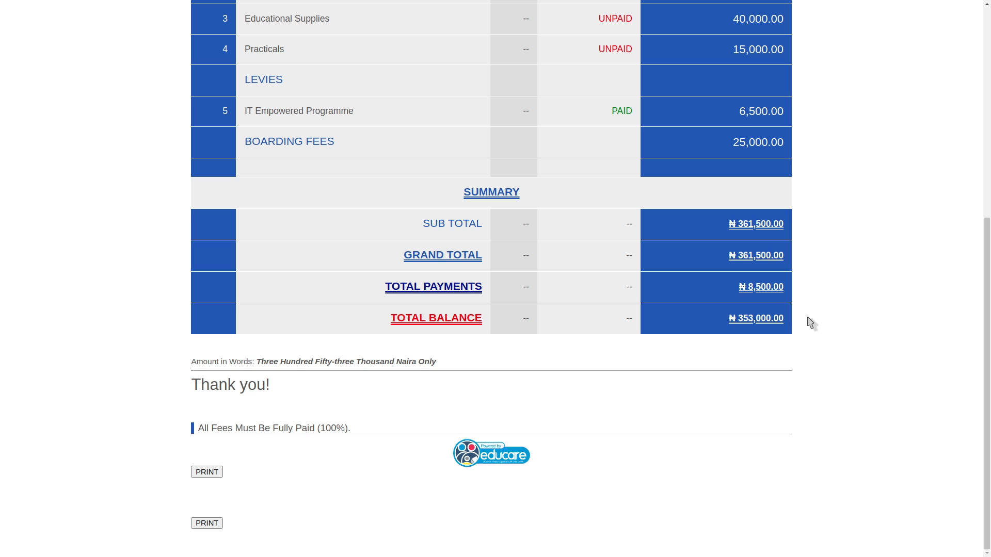
{"action": "left_click_drag", "start_coordinate": [740, 287], "coordinate": [779, 287]}
{"action": "scroll", "coordinate": [784, 286], "scroll_direction": "up", "scroll_amount": 3}
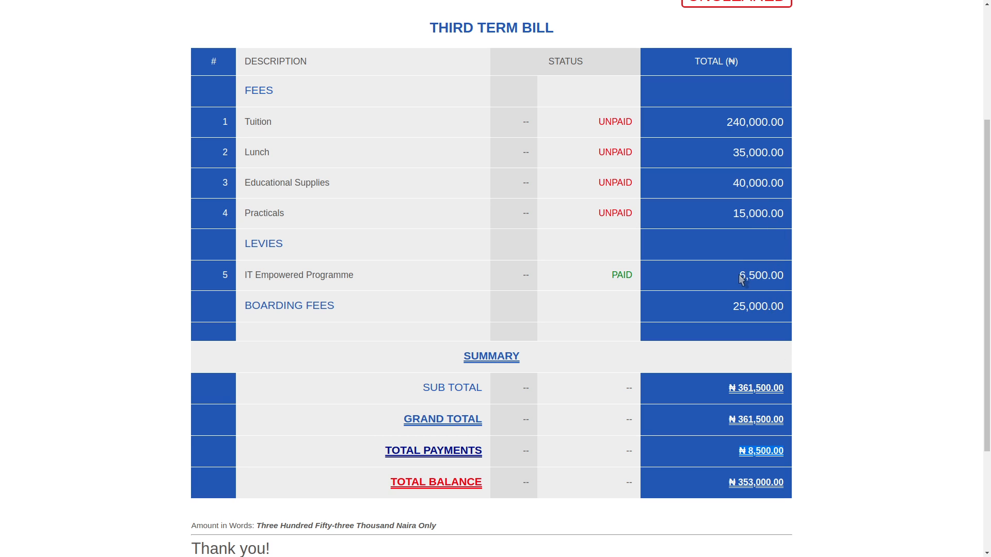
{"action": "left_click_drag", "start_coordinate": [738, 276], "coordinate": [803, 287]}
{"action": "left_click", "coordinate": [810, 287]}
{"action": "double_click", "coordinate": [617, 275]}
{"action": "left_click", "coordinate": [815, 275]}
{"action": "scroll", "coordinate": [815, 309], "scroll_direction": "down", "scroll_amount": 3}
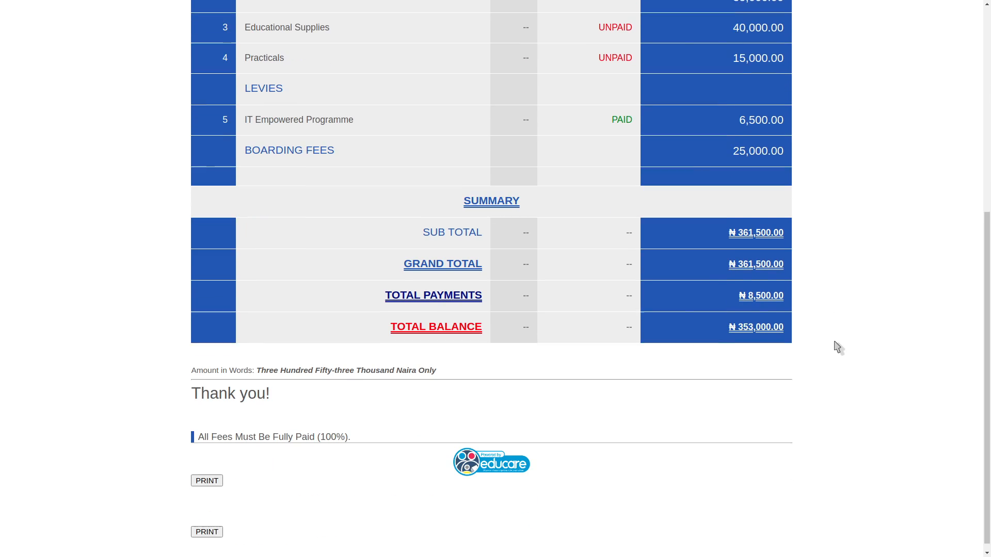
{"action": "double_click", "coordinate": [752, 288]}
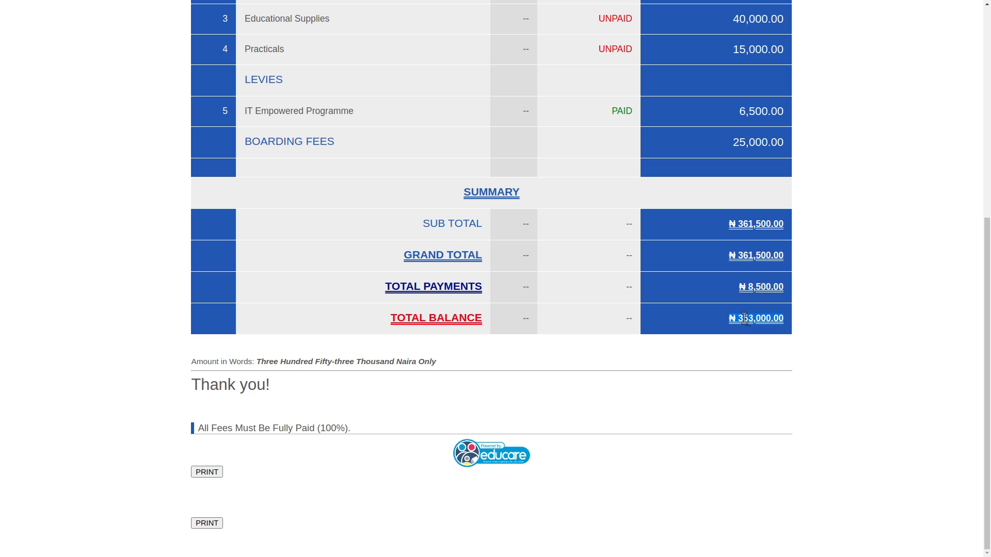
{"action": "scroll", "coordinate": [727, 191], "scroll_direction": "up", "scroll_amount": 6}
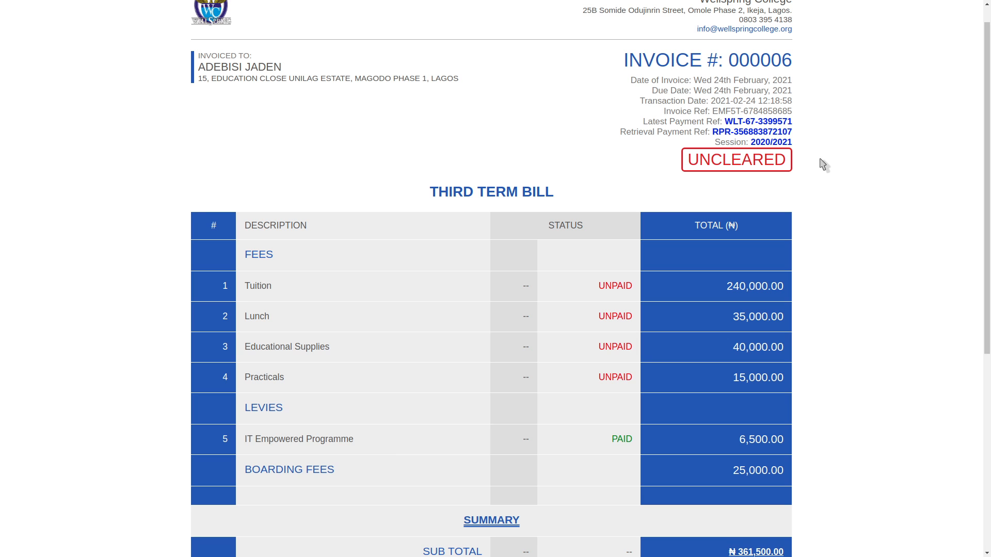
{"action": "scroll", "coordinate": [823, 165], "scroll_direction": "up", "scroll_amount": 1}
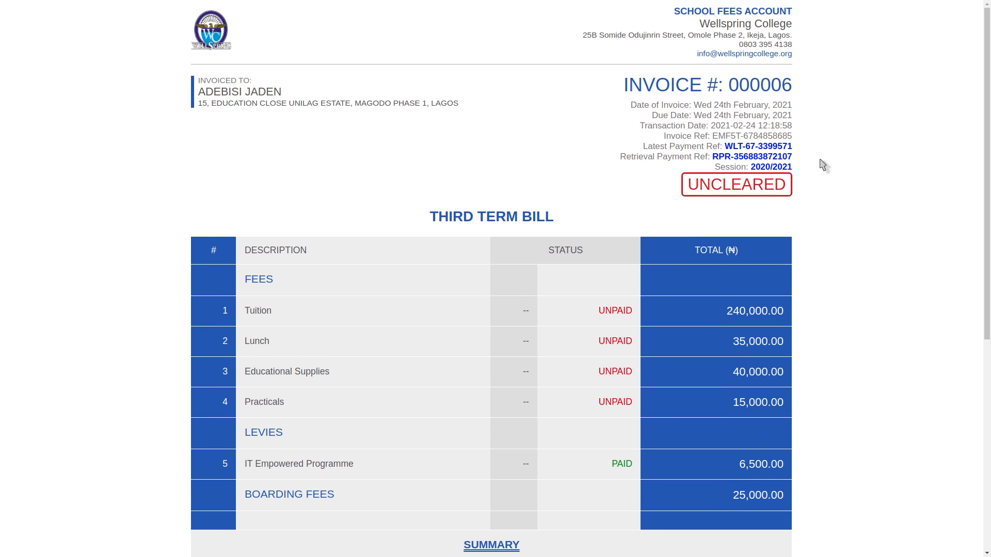
{"action": "key", "text": "ctrl+w"}
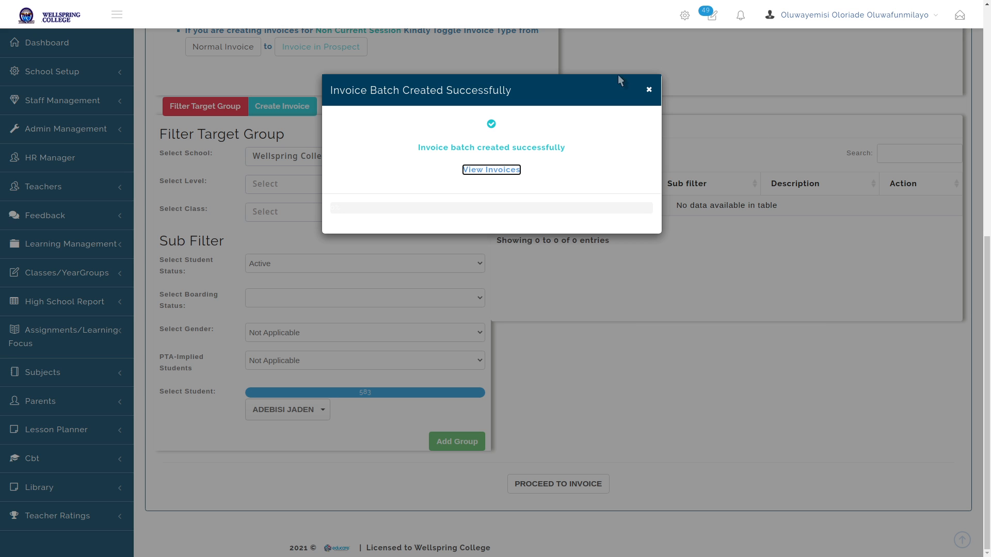
Dismiss the batch confirmation and view the Analysis dashboard's Paid/Unpaid Students table
{"action": "left_click", "coordinate": [649, 90]}
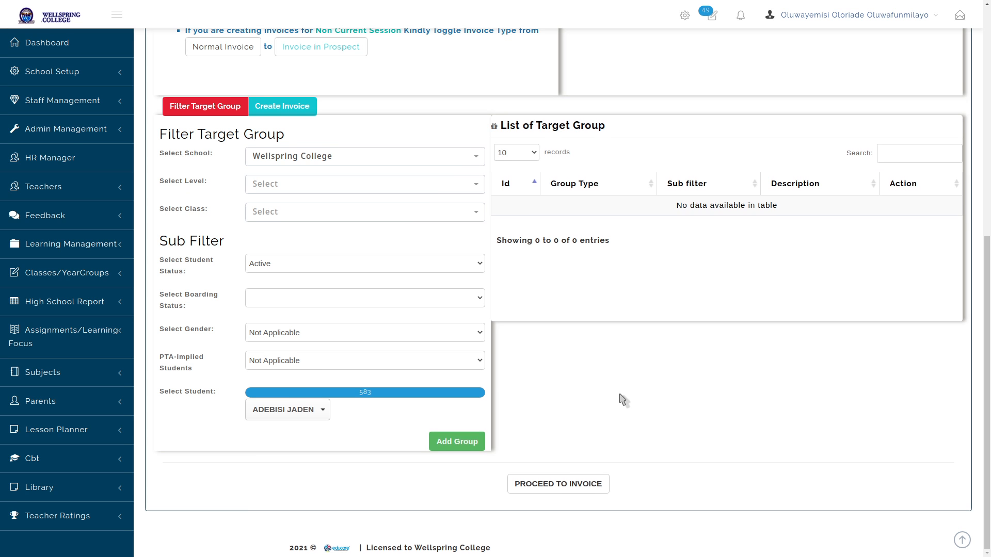
{"action": "scroll", "coordinate": [621, 399], "scroll_direction": "up", "scroll_amount": 7}
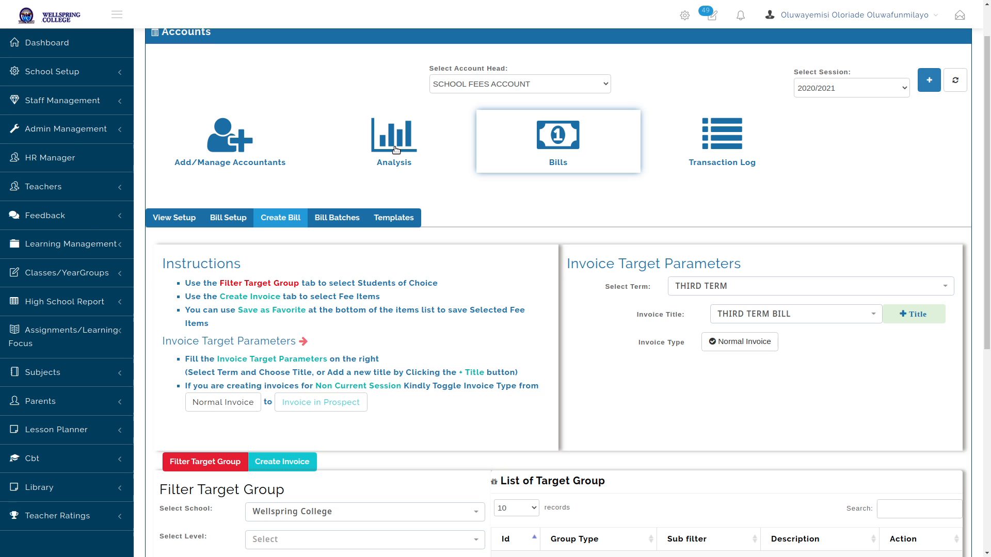
{"action": "left_click", "coordinate": [395, 149]}
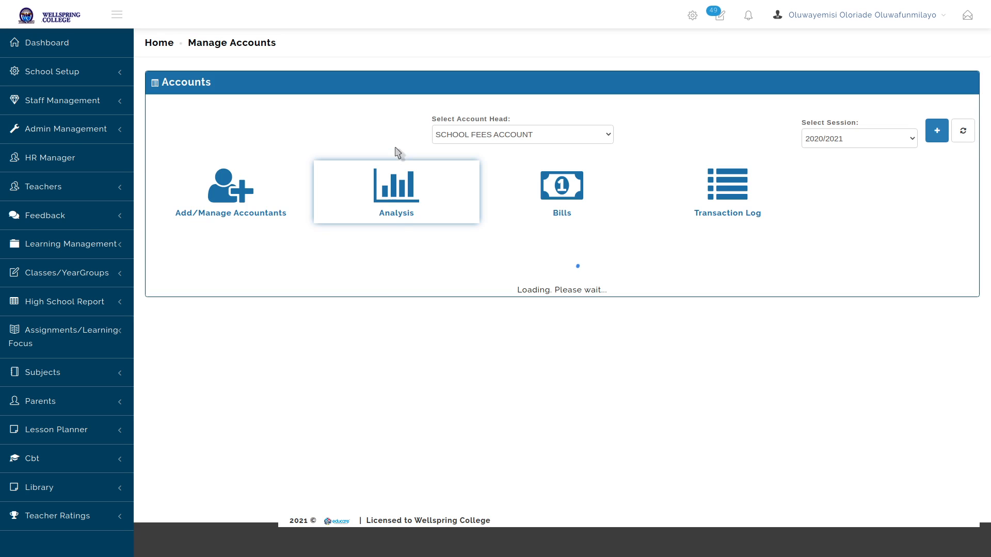
{"action": "scroll", "coordinate": [468, 338], "scroll_direction": "down", "scroll_amount": 10}
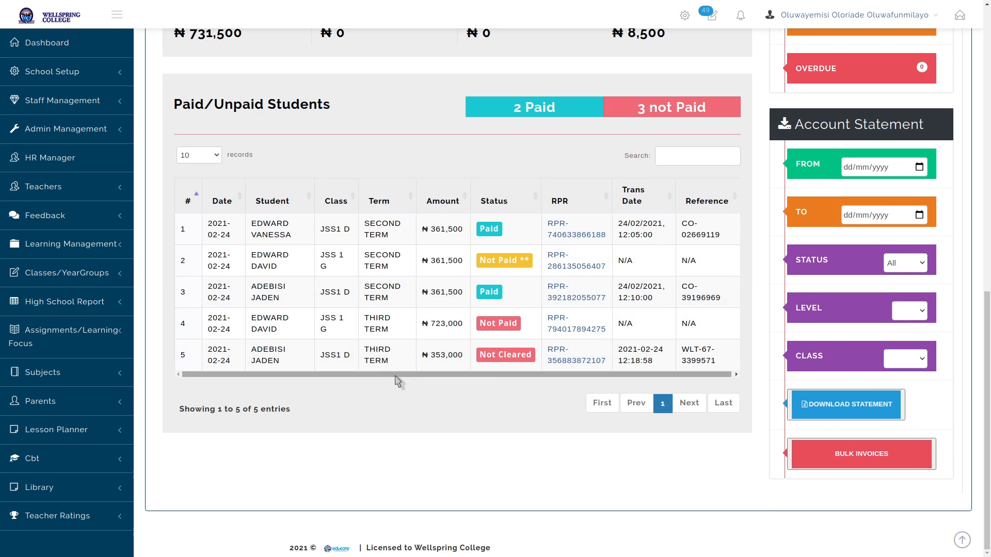
{"action": "left_click", "coordinate": [503, 325]}
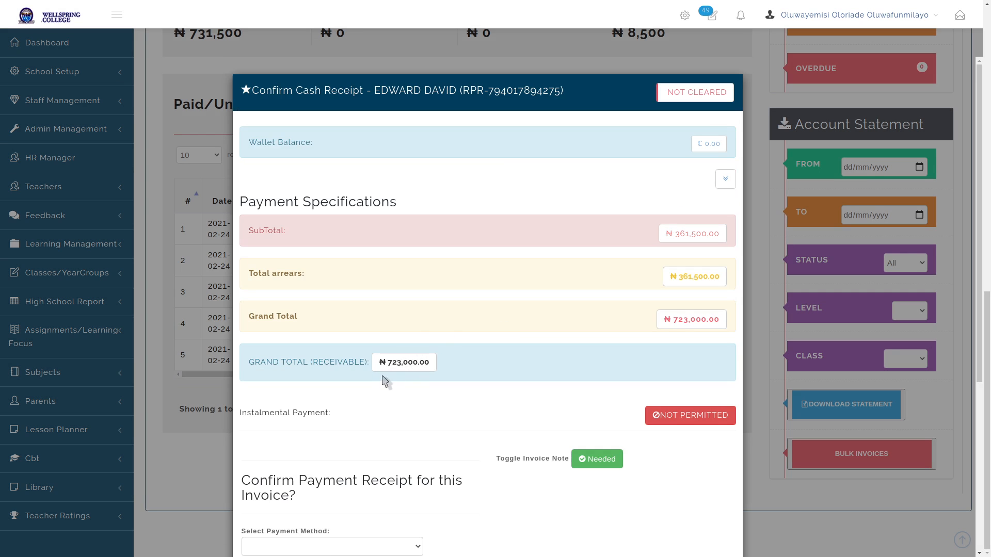
{"action": "scroll", "coordinate": [443, 367], "scroll_direction": "down", "scroll_amount": 5}
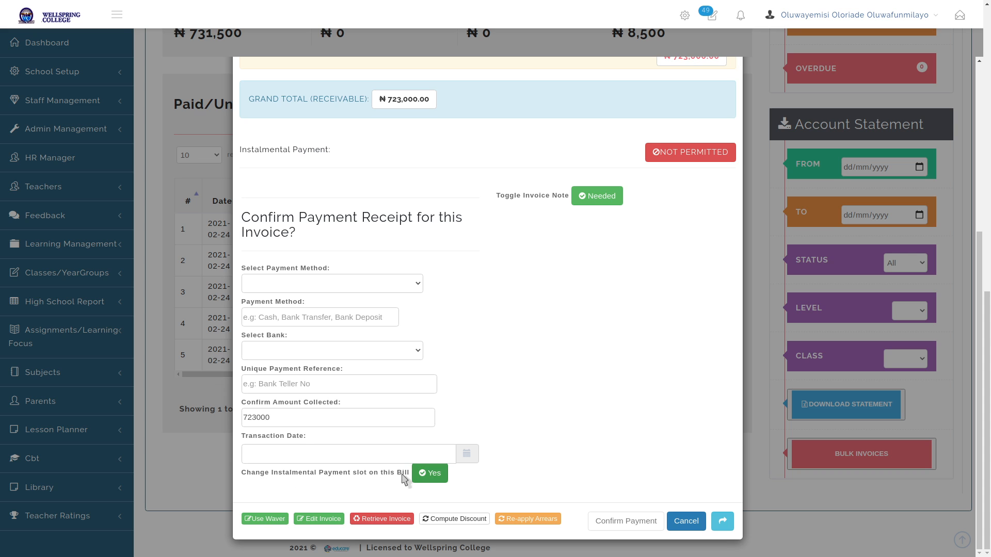
{"action": "left_click", "coordinate": [425, 474]}
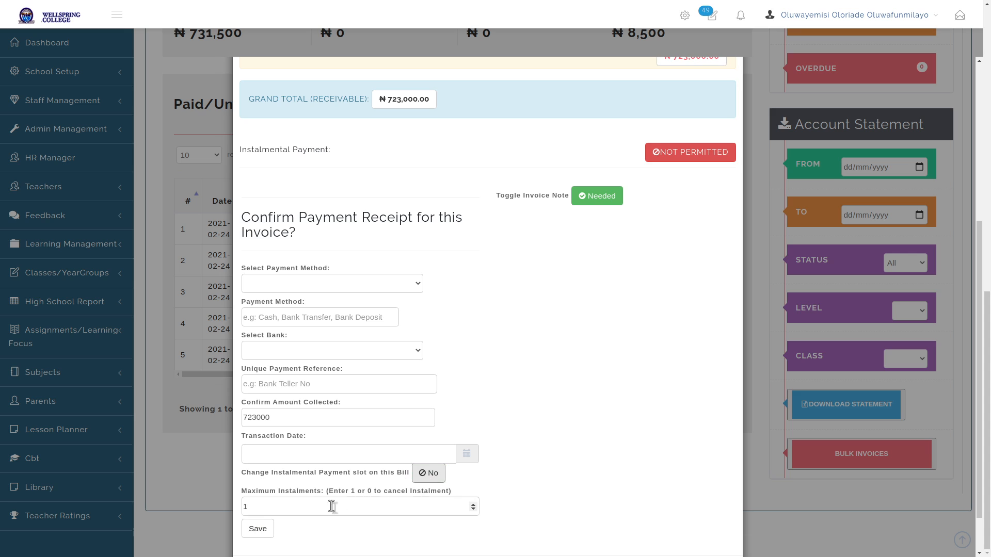
{"action": "key", "text": "BackSpace"}
{"action": "type", "text": "3"}
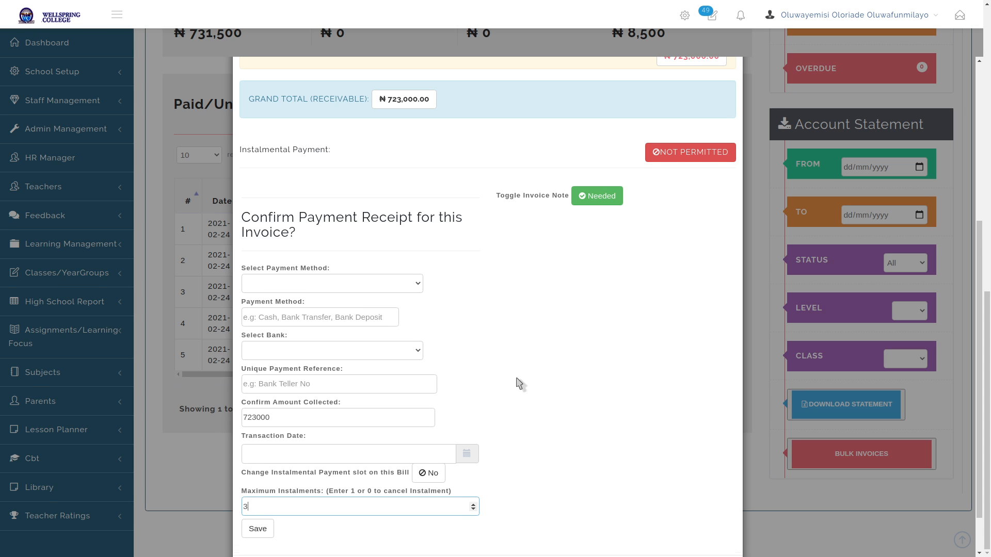
{"action": "scroll", "coordinate": [514, 382], "scroll_direction": "down", "scroll_amount": 1}
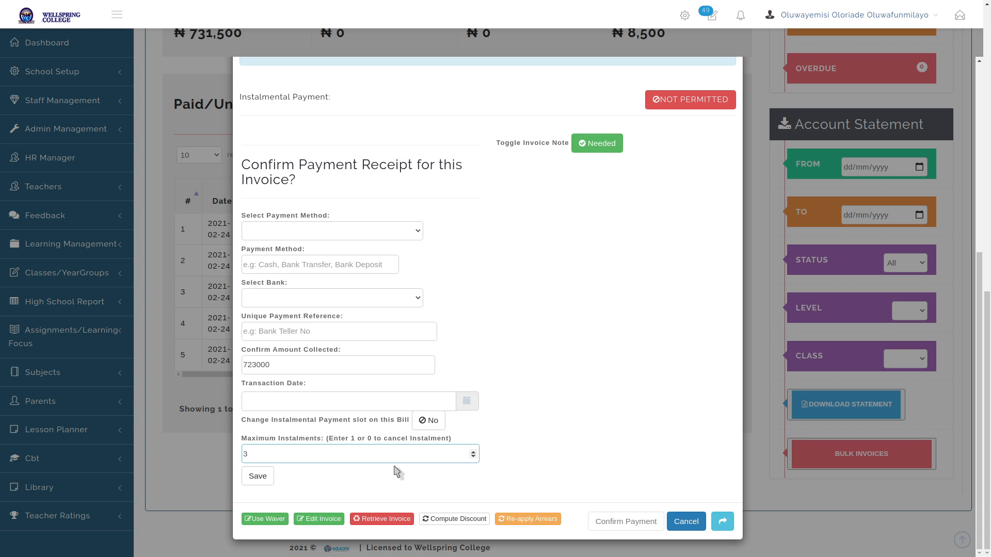
{"action": "left_click", "coordinate": [686, 521]}
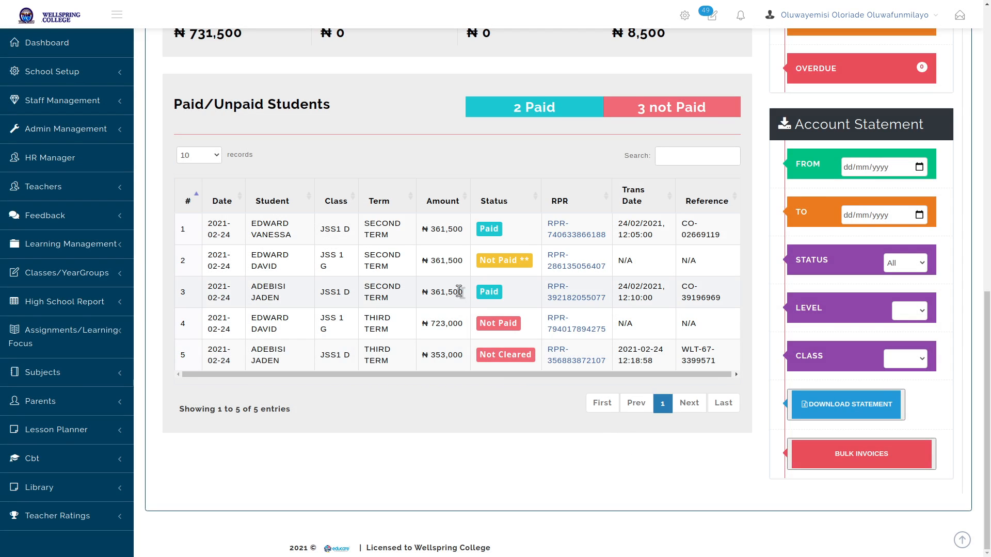
{"action": "scroll", "coordinate": [459, 292], "scroll_direction": "up", "scroll_amount": 4}
Open Wallet Manager and sort wallets by credit with the largest first
{"action": "scroll", "coordinate": [47, 253], "scroll_direction": "down", "scroll_amount": 10}
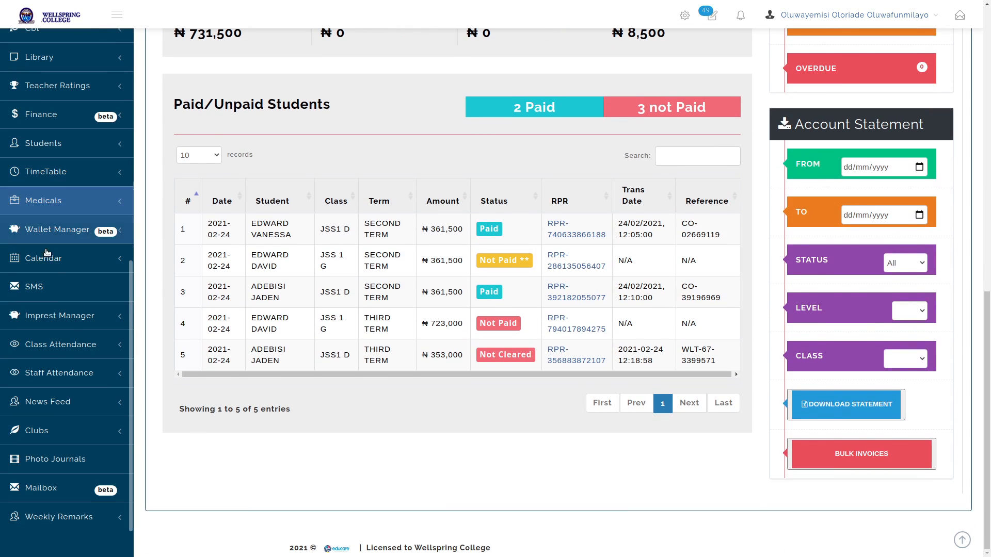
{"action": "left_click", "coordinate": [49, 230]}
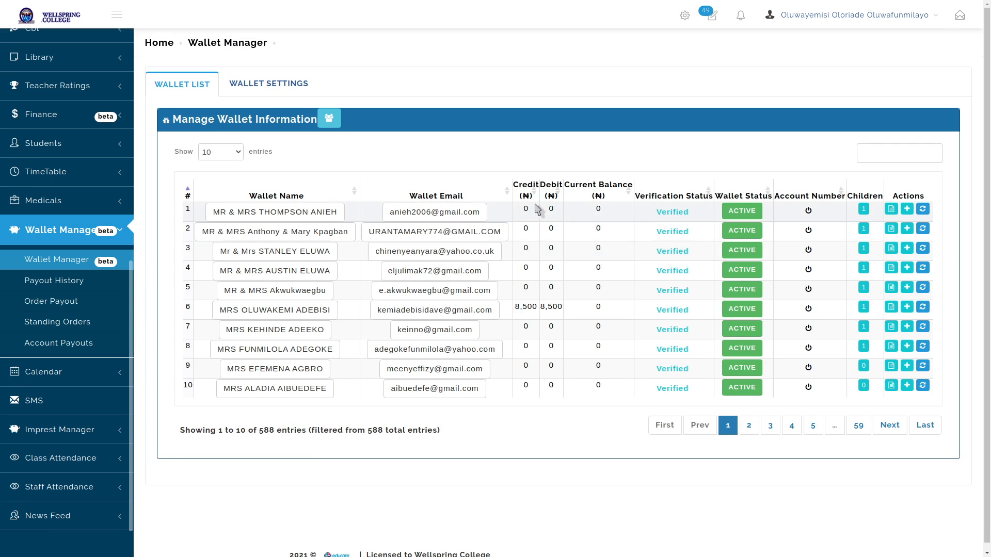
{"action": "left_click", "coordinate": [528, 196]}
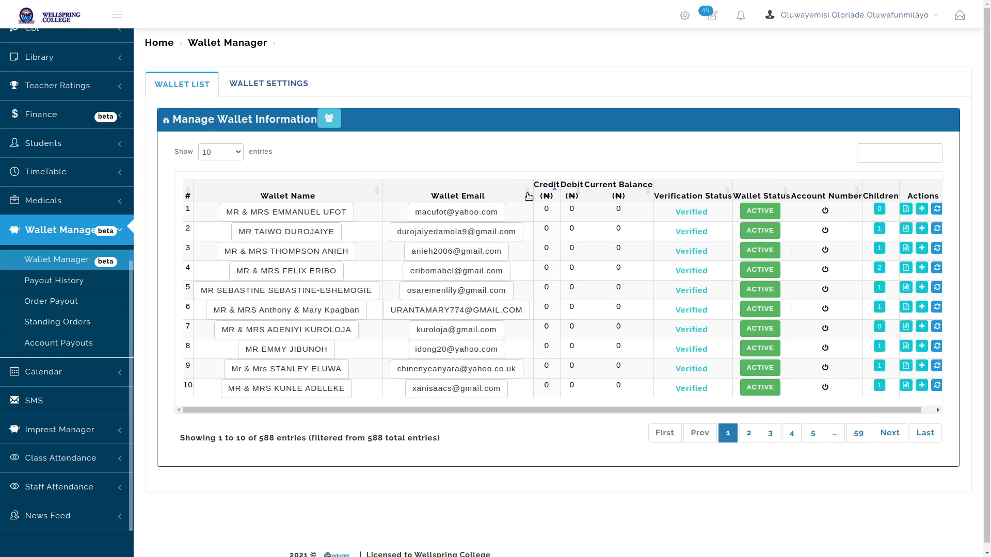
{"action": "left_click", "coordinate": [545, 198]}
{"action": "left_click", "coordinate": [550, 190]}
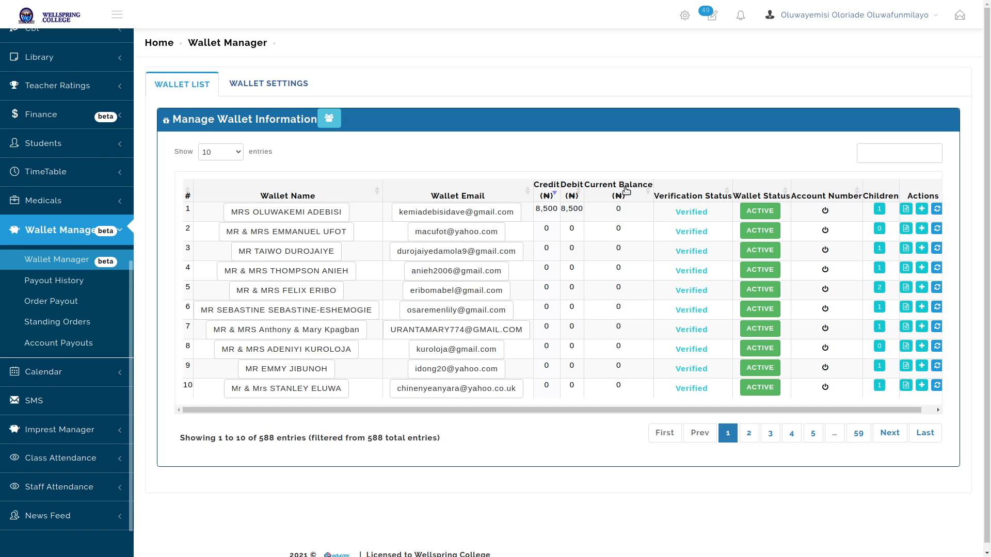
Open the credit history of the wallet holding the 8,500 credit
{"action": "left_click", "coordinate": [906, 212]}
{"action": "left_click", "coordinate": [906, 213]}
{"action": "left_click", "coordinate": [907, 211]}
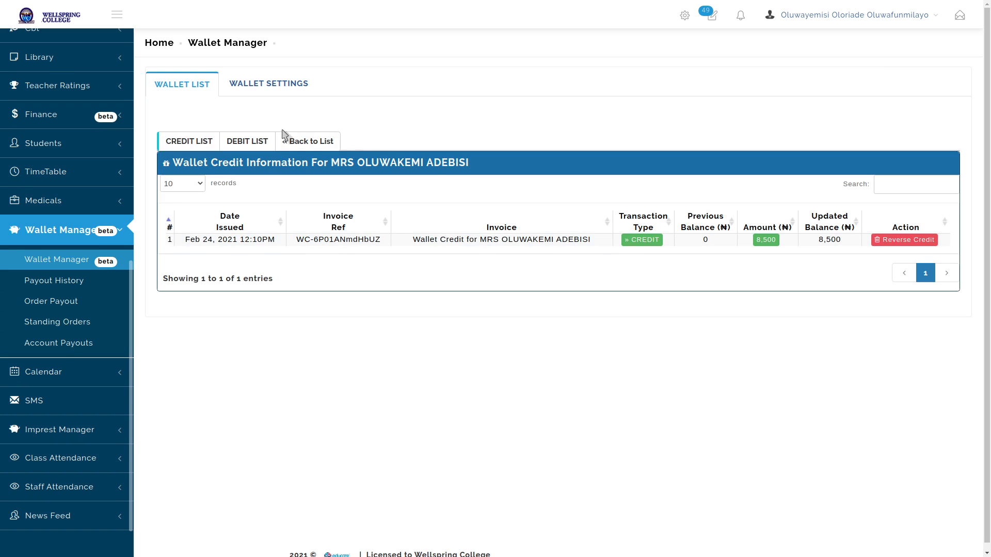
Review the wallet's debit list and linked third-term invoice, then go back to the dashboard
{"action": "left_click", "coordinate": [251, 142]}
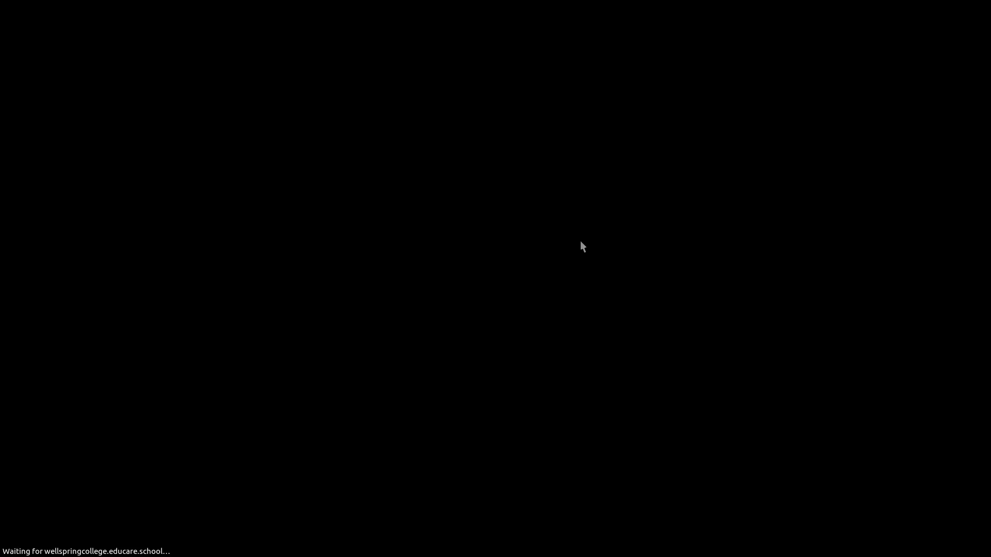
{"action": "scroll", "coordinate": [763, 247], "scroll_direction": "down", "scroll_amount": 5}
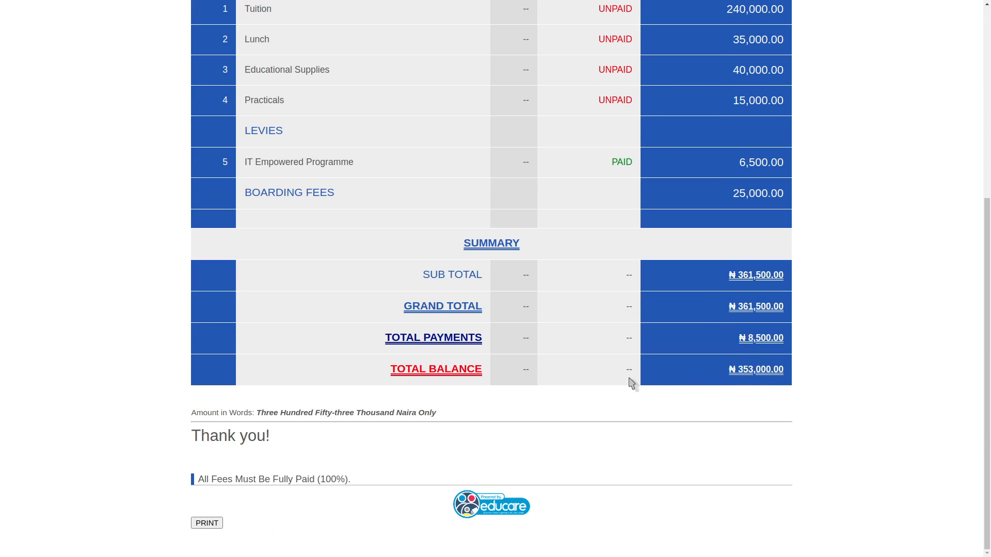
{"action": "scroll", "coordinate": [854, 203], "scroll_direction": "up", "scroll_amount": 5}
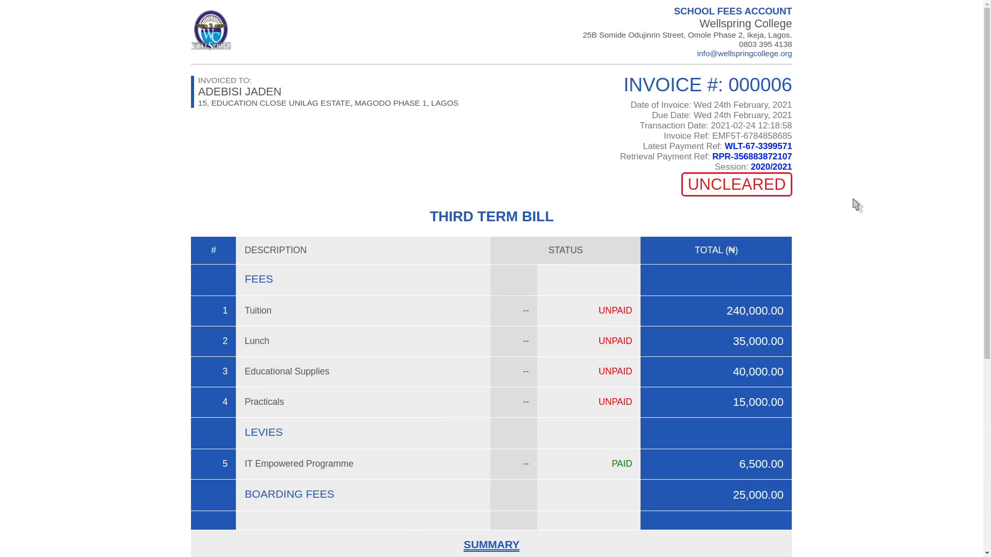
{"action": "key", "text": "ctrl+w"}
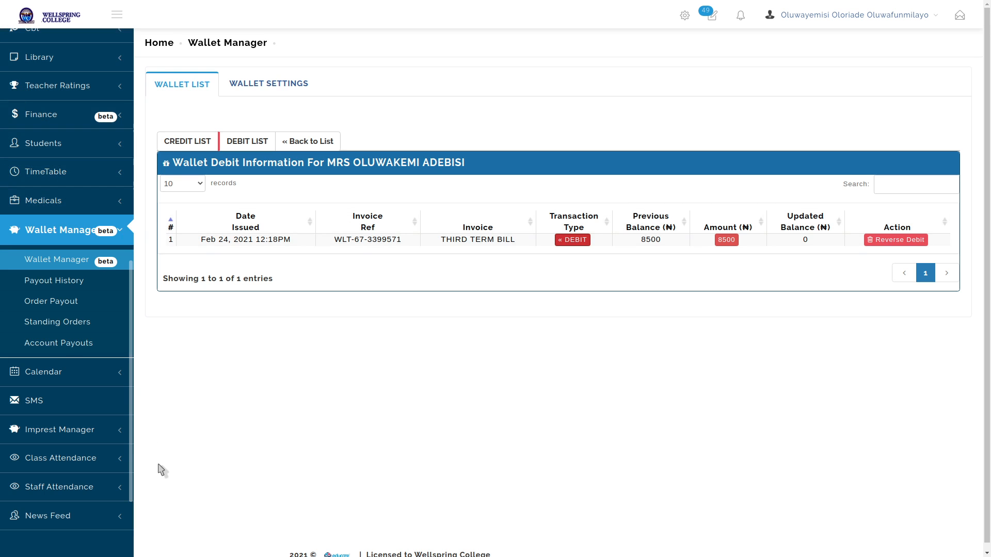
{"action": "key", "text": "alt+Left"}
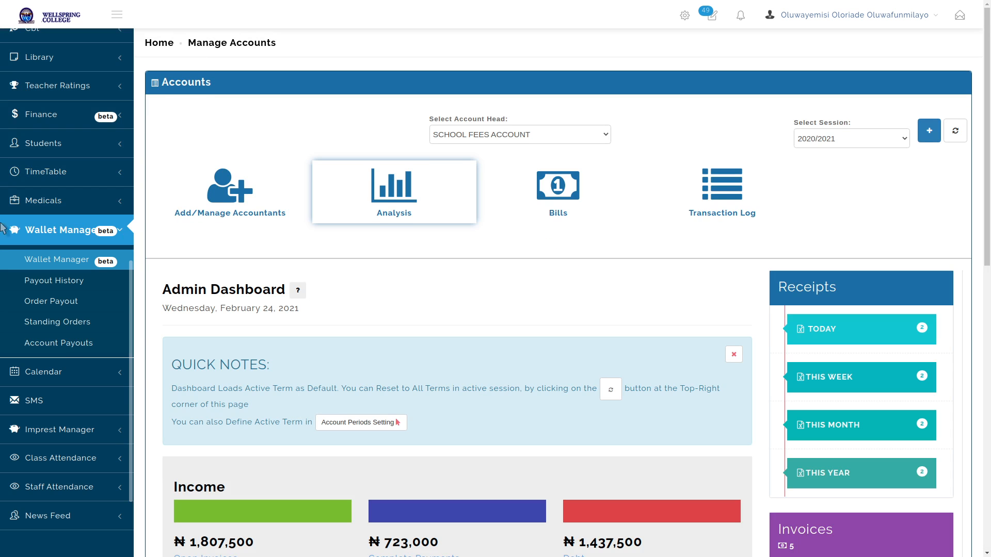
Collapse Wallet Manager in the sidebar and expand the Finance options
{"action": "scroll", "coordinate": [531, 265], "scroll_direction": "down", "scroll_amount": 9}
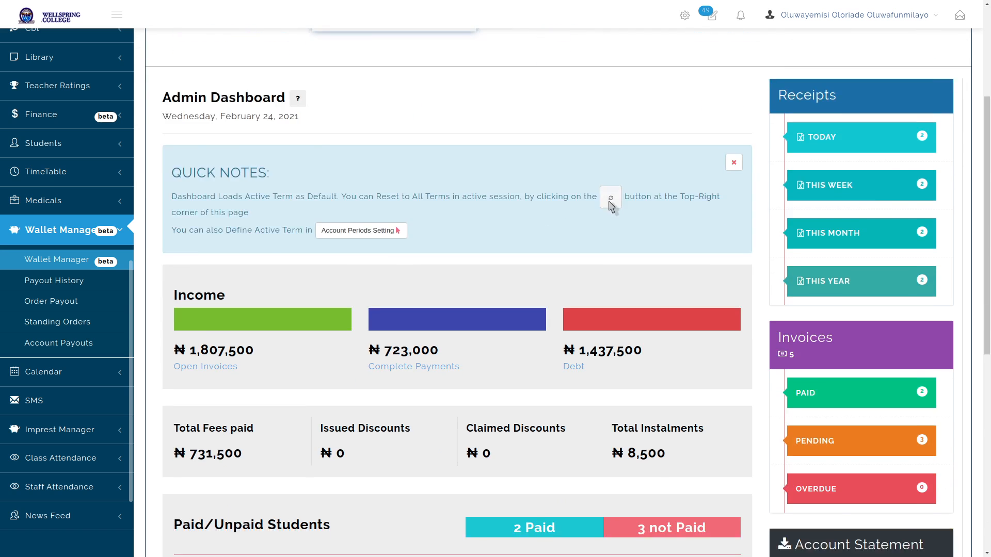
{"action": "scroll", "coordinate": [614, 200], "scroll_direction": "down", "scroll_amount": 3}
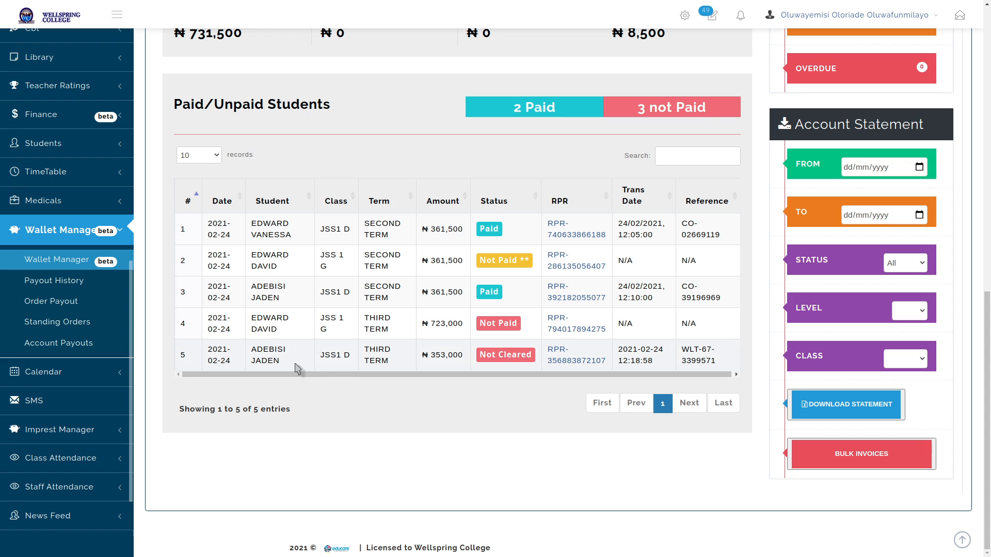
{"action": "left_click", "coordinate": [80, 231]}
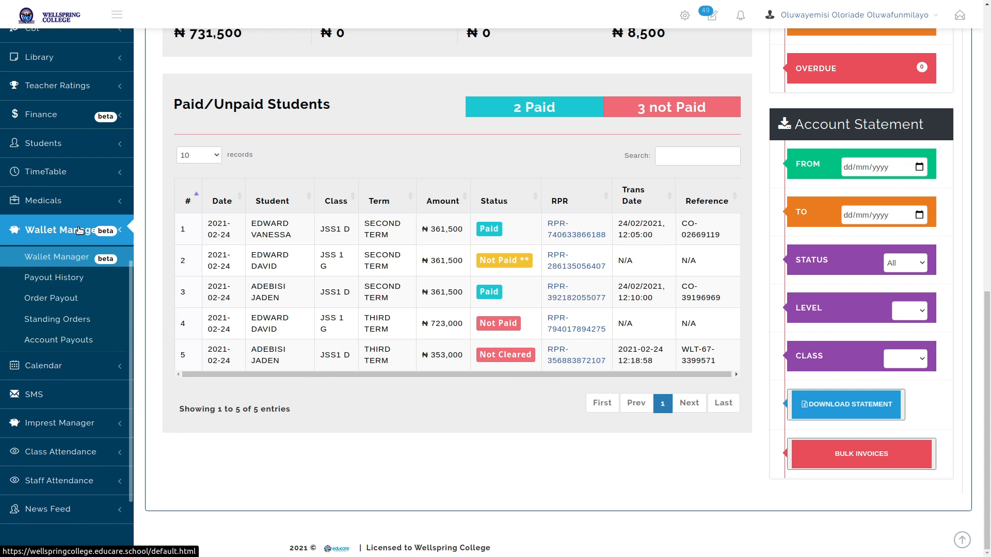
{"action": "left_click", "coordinate": [71, 116]}
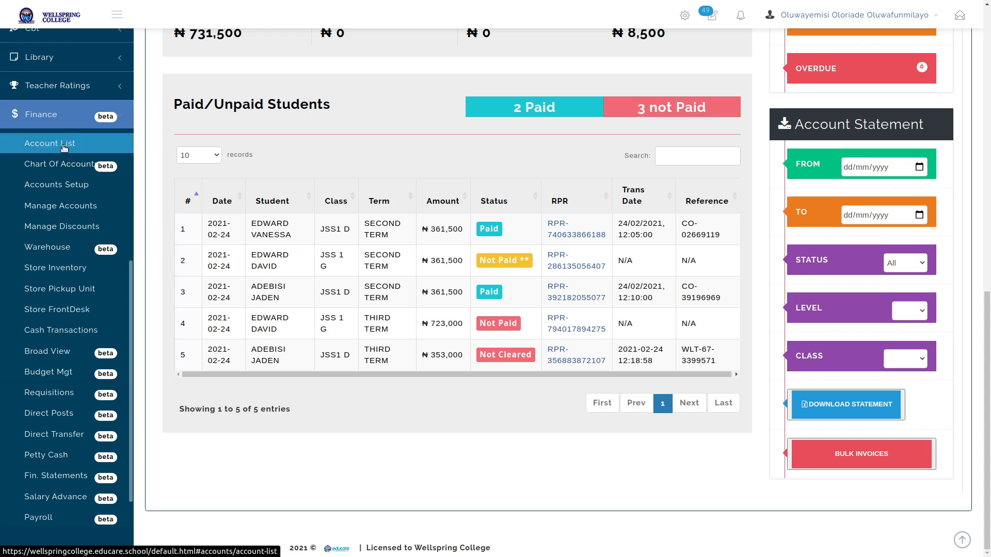
Under Finance > Manage Discounts, title a new discount 'Multiple Wards Discount' and expand Discount Scope
{"action": "left_click", "coordinate": [59, 225]}
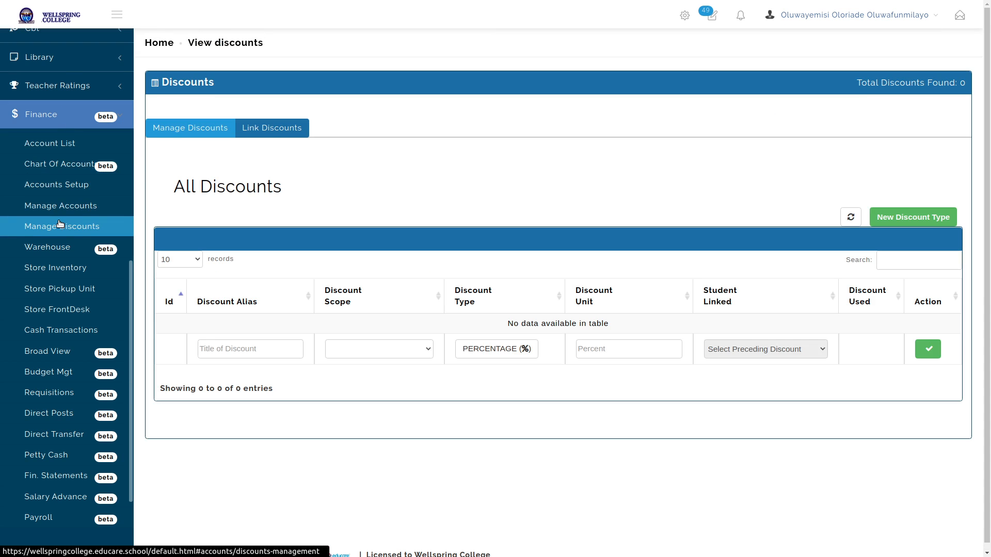
{"action": "left_click", "coordinate": [277, 353]}
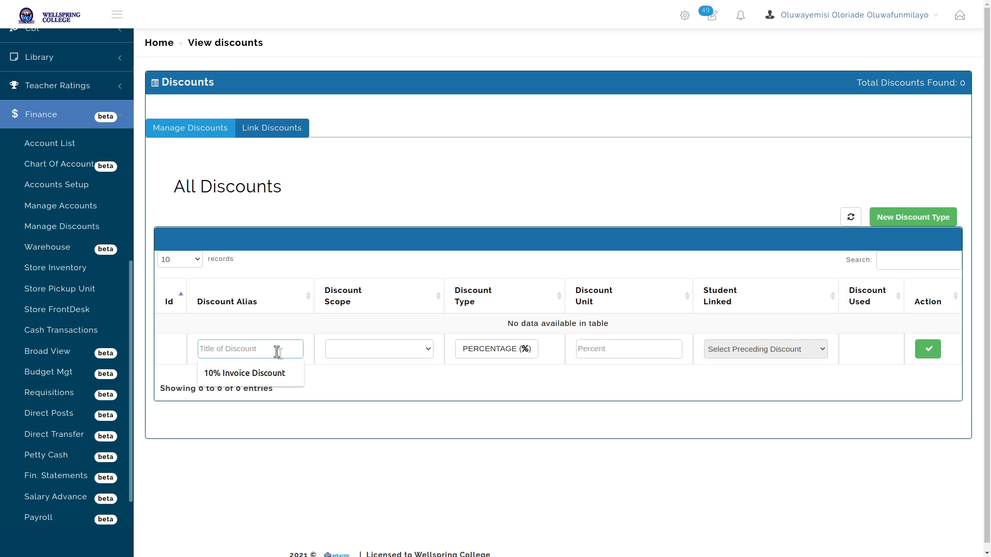
{"action": "type", "text": "Multi"}
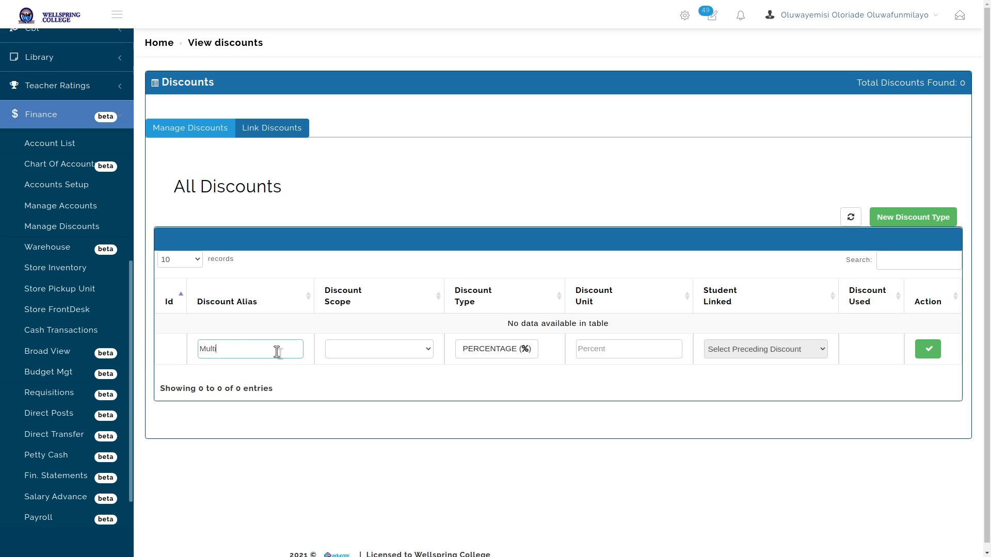
{"action": "type", "text": "ple Wards Discount"}
{"action": "left_click", "coordinate": [413, 355]}
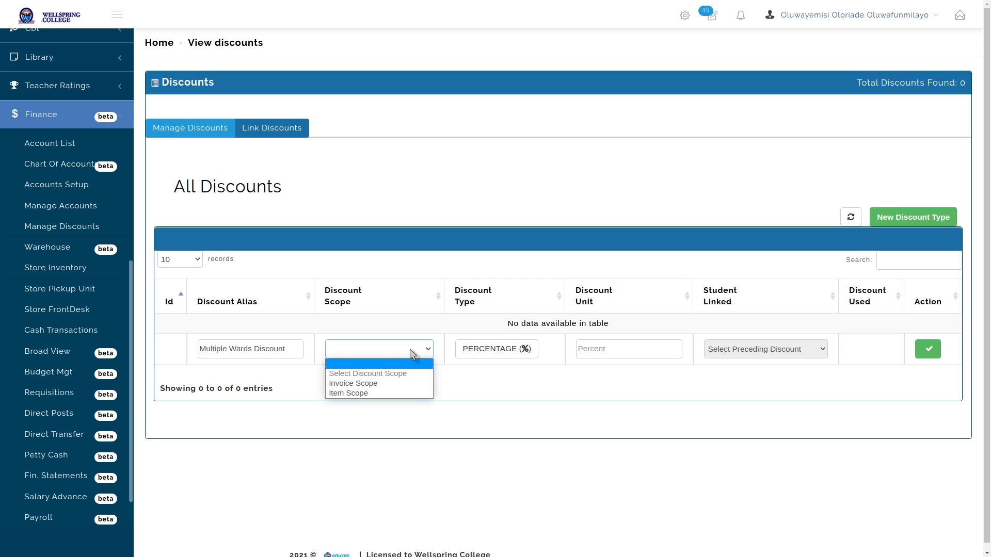
{"action": "left_click", "coordinate": [412, 354]}
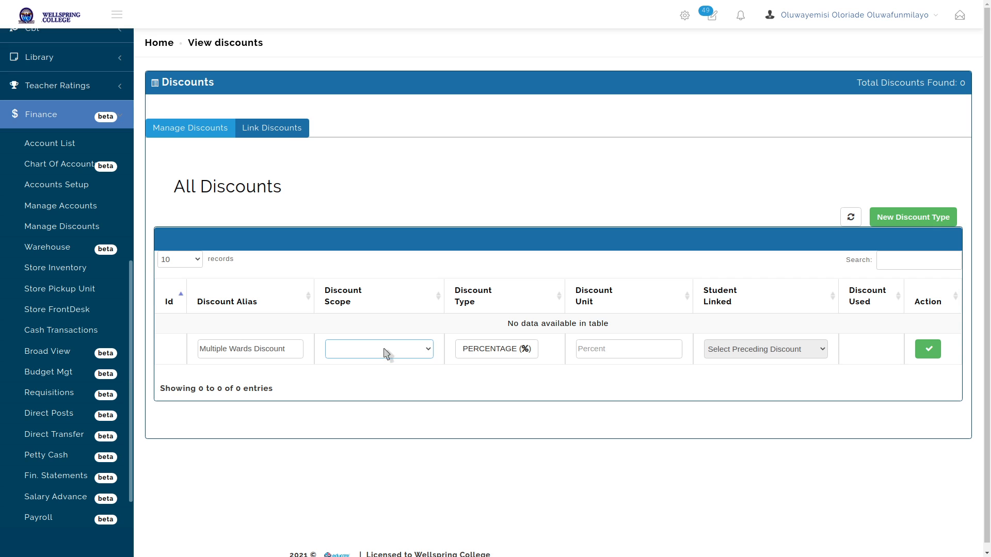
{"action": "left_click", "coordinate": [388, 353]}
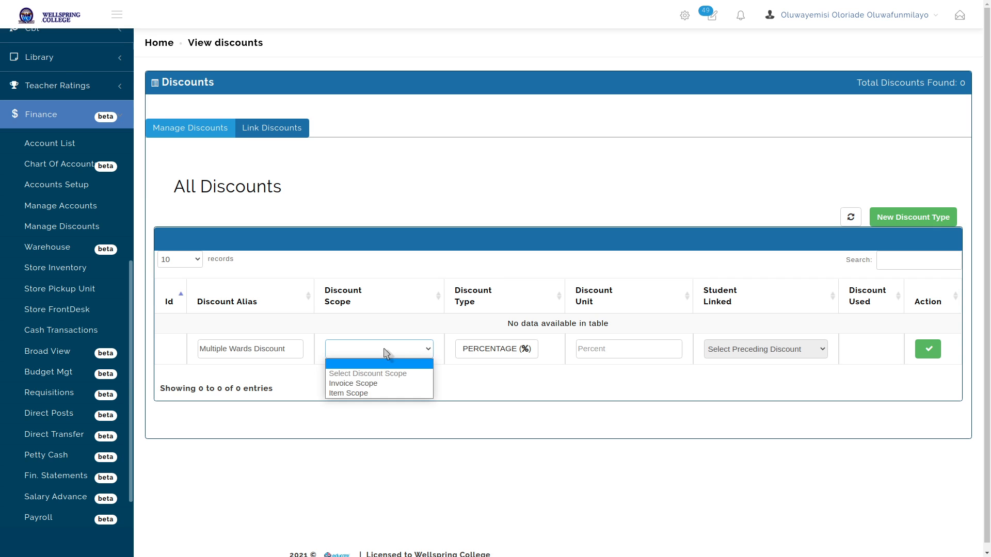
Set the discount to Item Scope with a 5 percent amount
{"action": "left_click", "coordinate": [363, 393]}
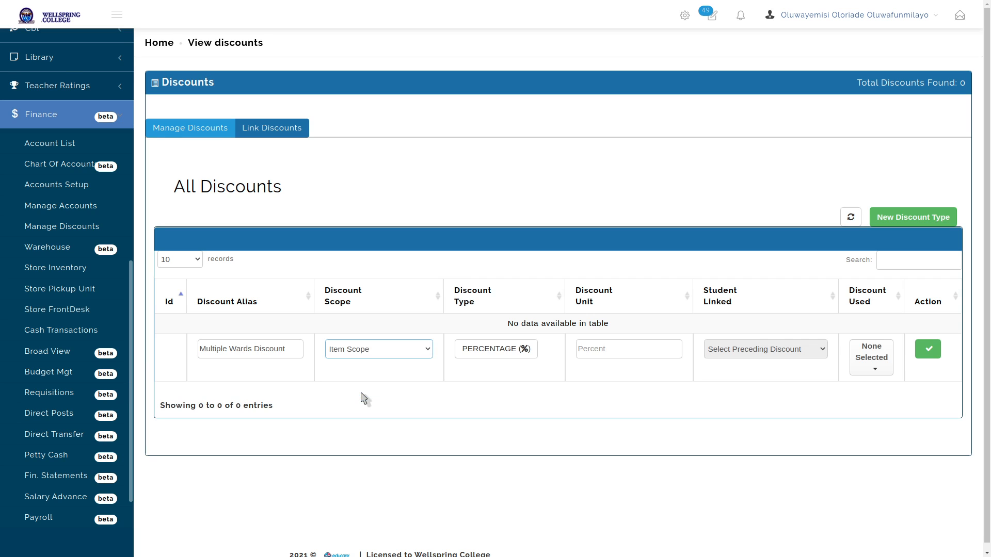
{"action": "left_click", "coordinate": [405, 355]}
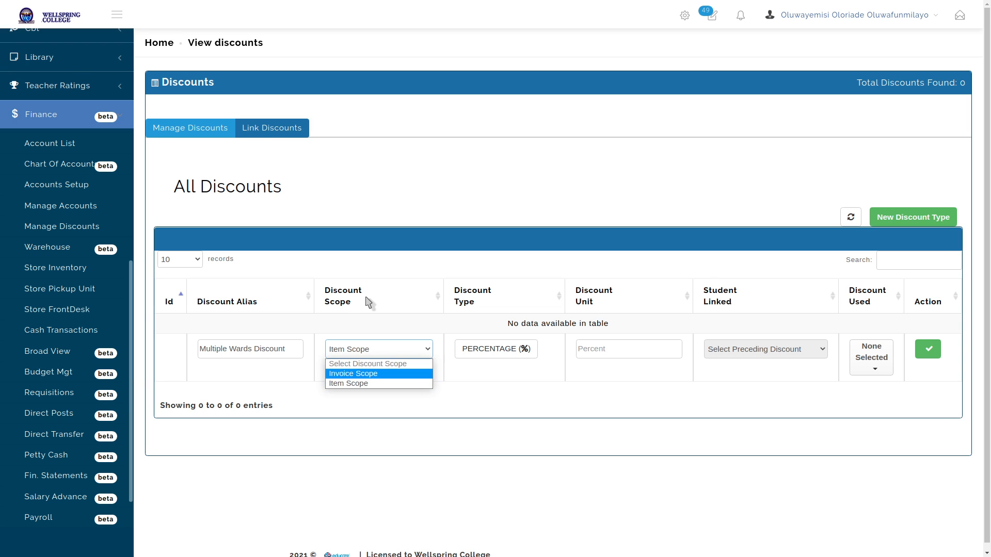
{"action": "left_click", "coordinate": [373, 388]}
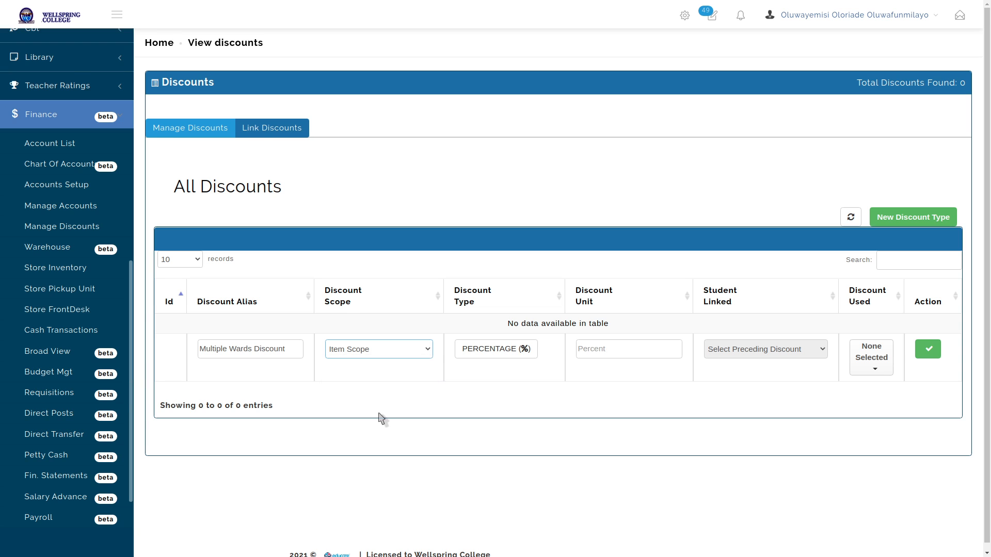
{"action": "left_click", "coordinate": [639, 347]}
{"action": "left_click", "coordinate": [501, 354]}
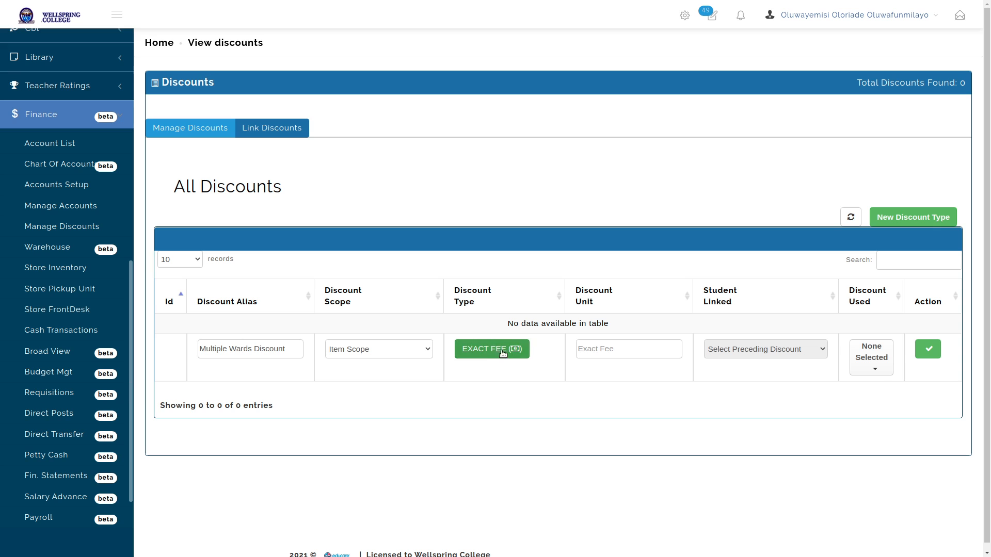
{"action": "left_click", "coordinate": [499, 353]}
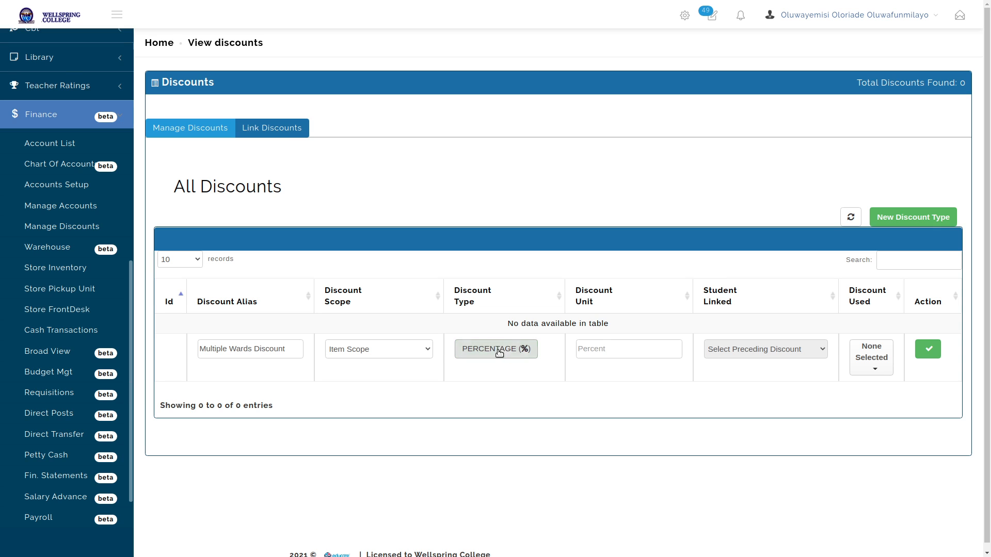
{"action": "left_click", "coordinate": [626, 352]}
{"action": "type", "text": "5"}
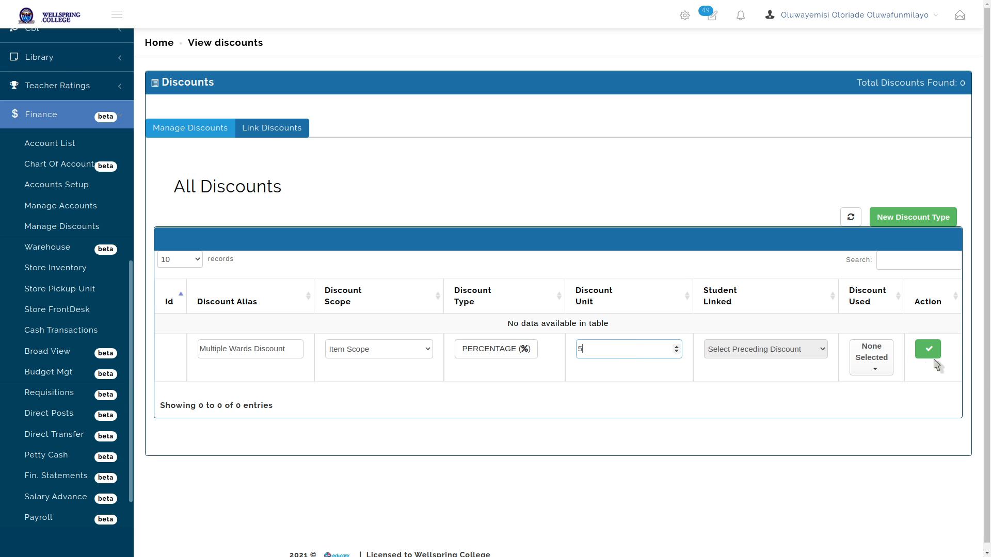
Apply it to Tuition, rename it 'Two Wards Discount' and save
{"action": "left_click", "coordinate": [871, 357]}
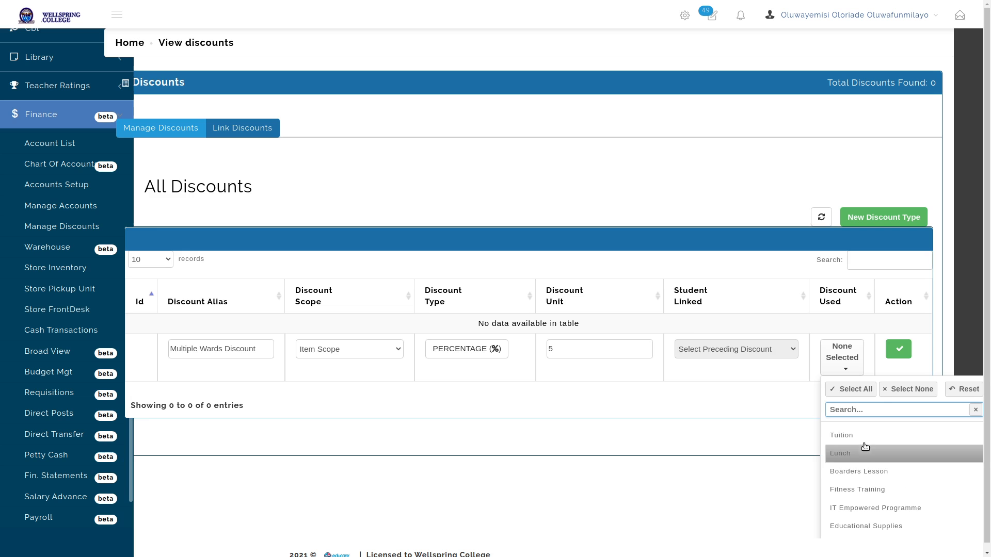
{"action": "left_click", "coordinate": [841, 437]}
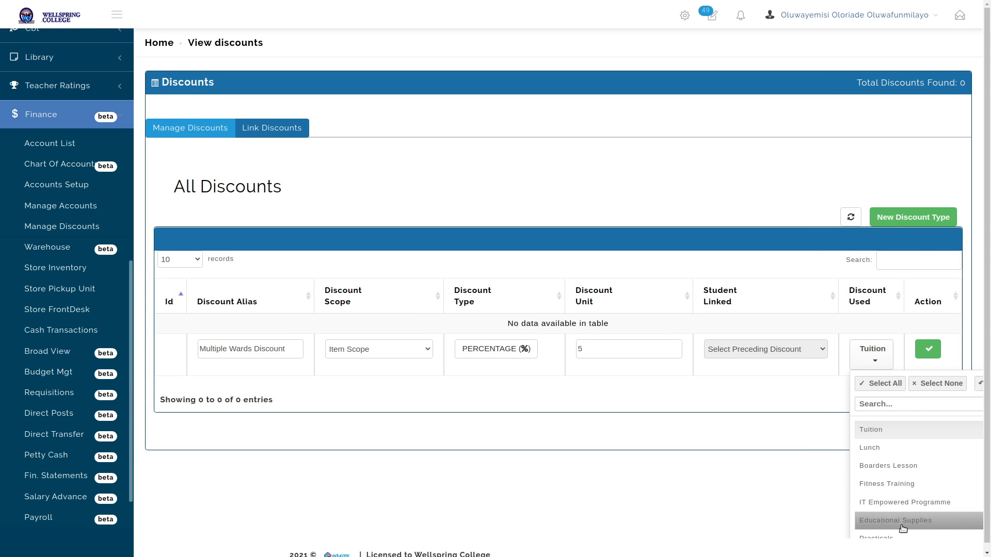
{"action": "left_click", "coordinate": [809, 408]}
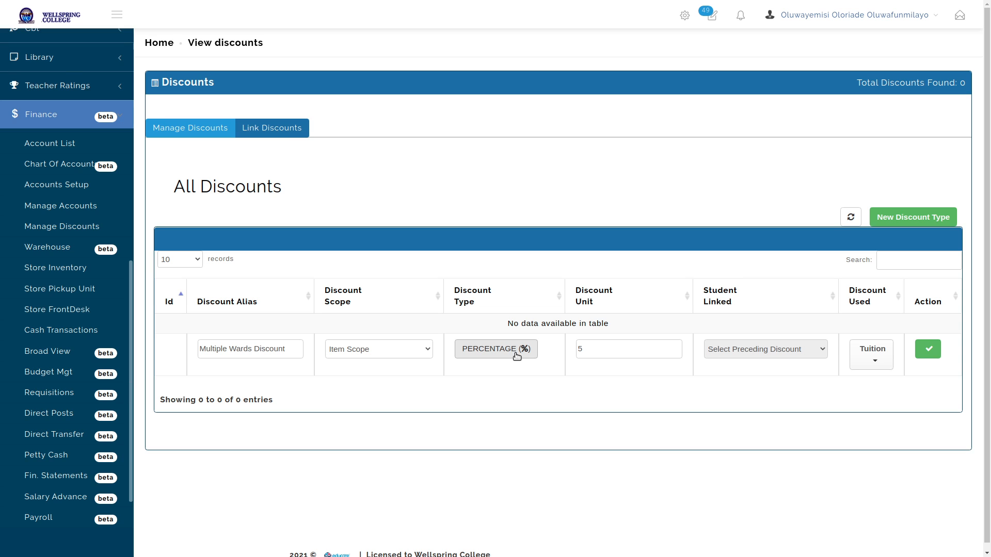
{"action": "double_click", "coordinate": [240, 349]}
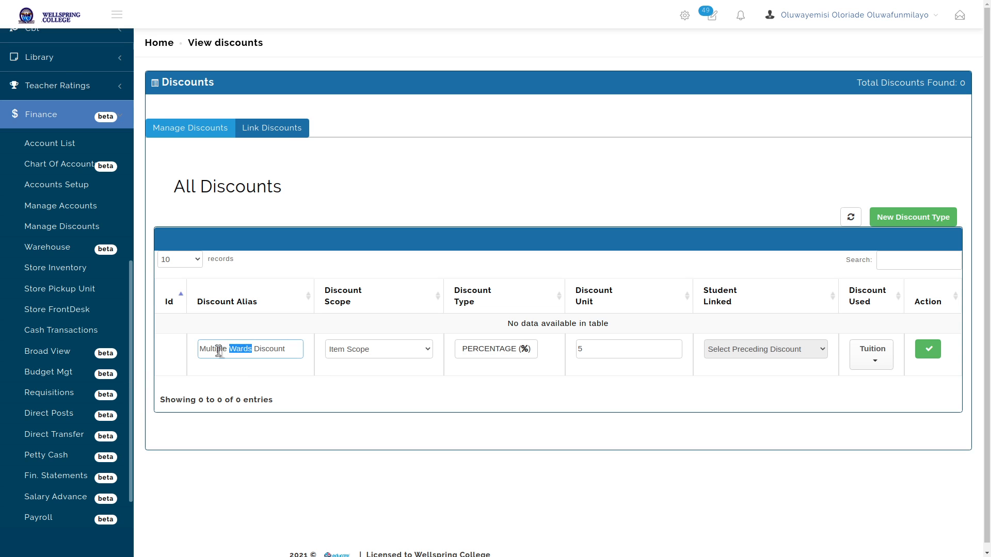
{"action": "double_click", "coordinate": [218, 350]}
{"action": "type", "text": "Two"}
{"action": "left_click", "coordinate": [398, 411]}
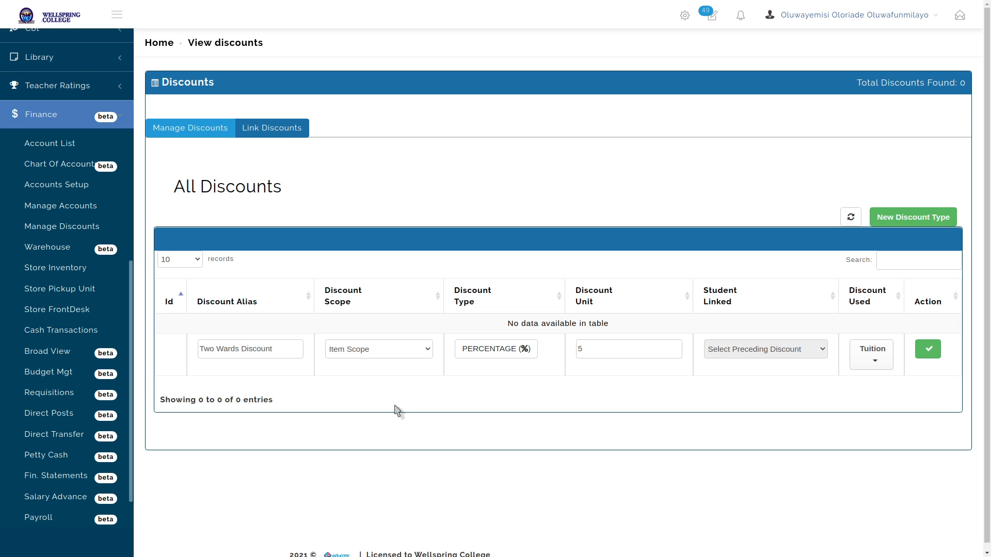
{"action": "left_click", "coordinate": [926, 350]}
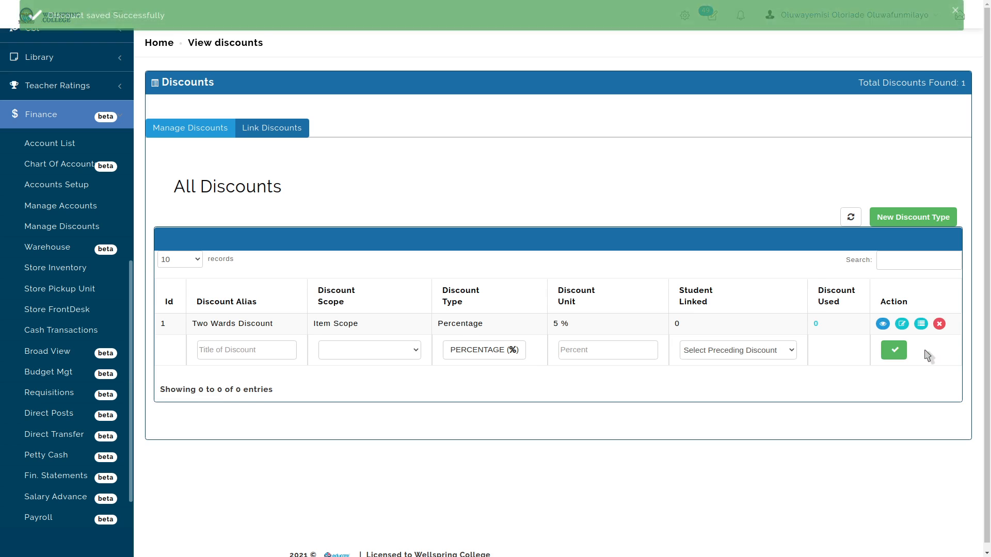
Start a new discount type entry titled 'Staff wards'
{"action": "left_click", "coordinate": [246, 365]}
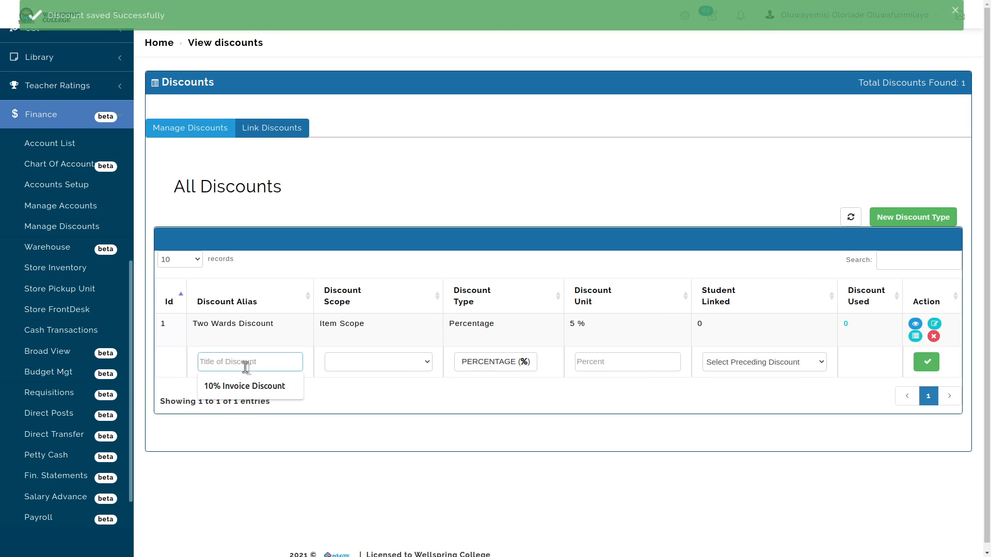
{"action": "type", "text": "t"}
{"action": "key", "text": "BackSpace"}
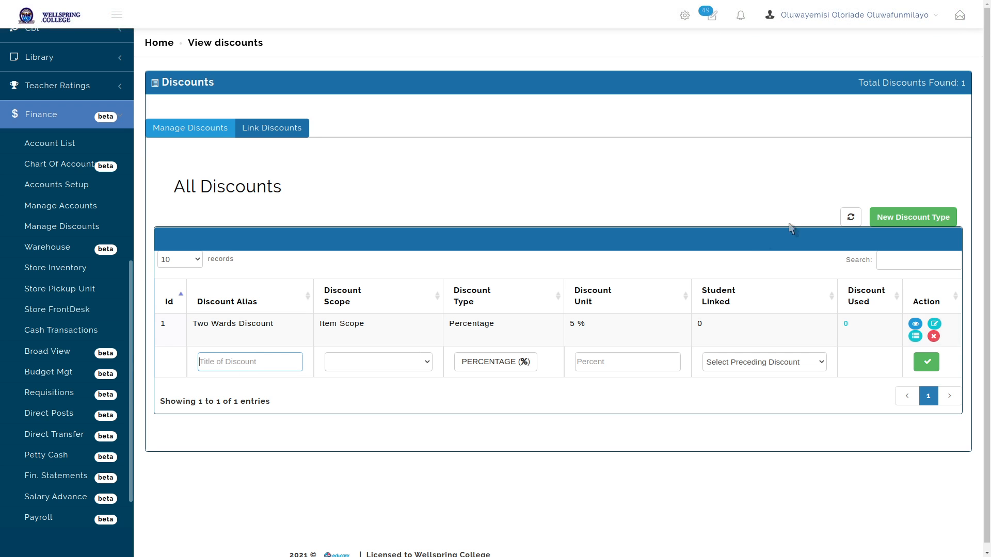
{"action": "left_click", "coordinate": [896, 218]}
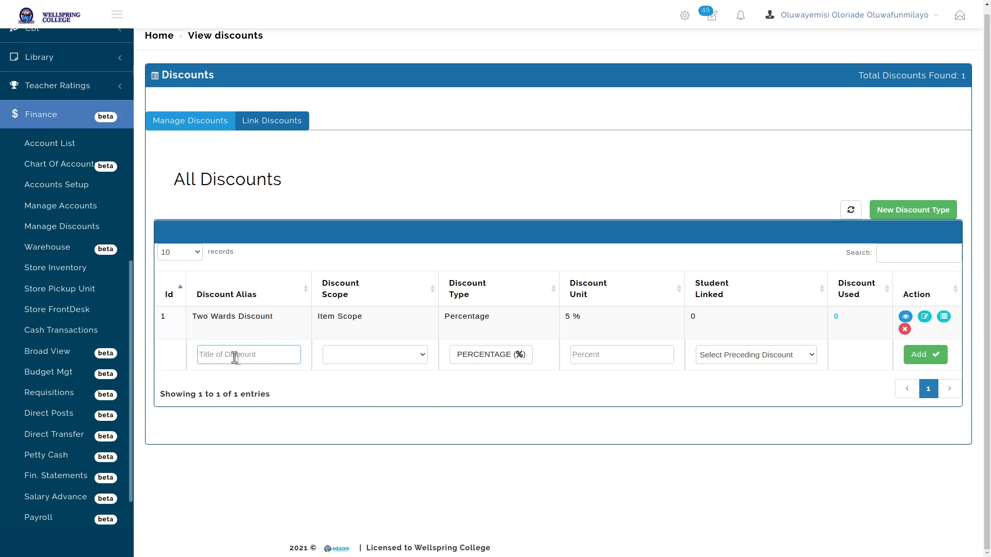
{"action": "type", "text": "Staff wards"}
Set its scope to Item Scope and begin retyping the title as 'Staff Wards Discount'
{"action": "left_click", "coordinate": [416, 355]}
{"action": "left_click", "coordinate": [384, 399]}
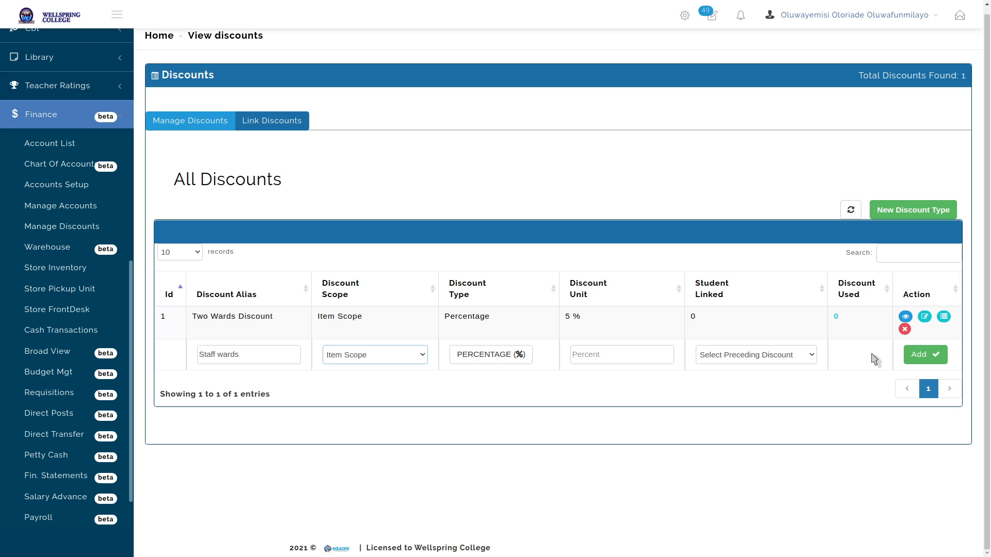
{"action": "left_click", "coordinate": [419, 357]}
{"action": "left_click", "coordinate": [372, 389]}
{"action": "left_click", "coordinate": [381, 358]}
{"action": "left_click", "coordinate": [368, 398]}
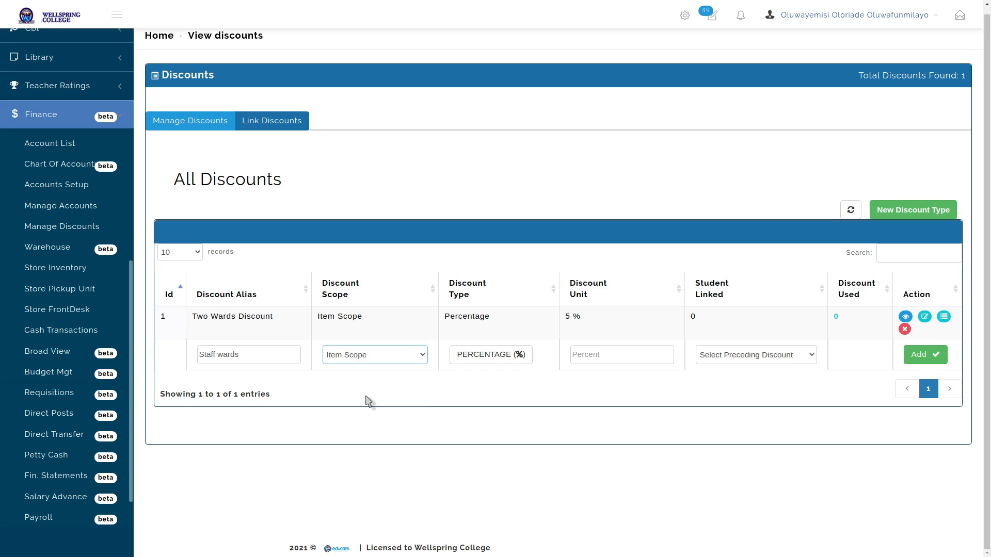
{"action": "left_click", "coordinate": [512, 361]}
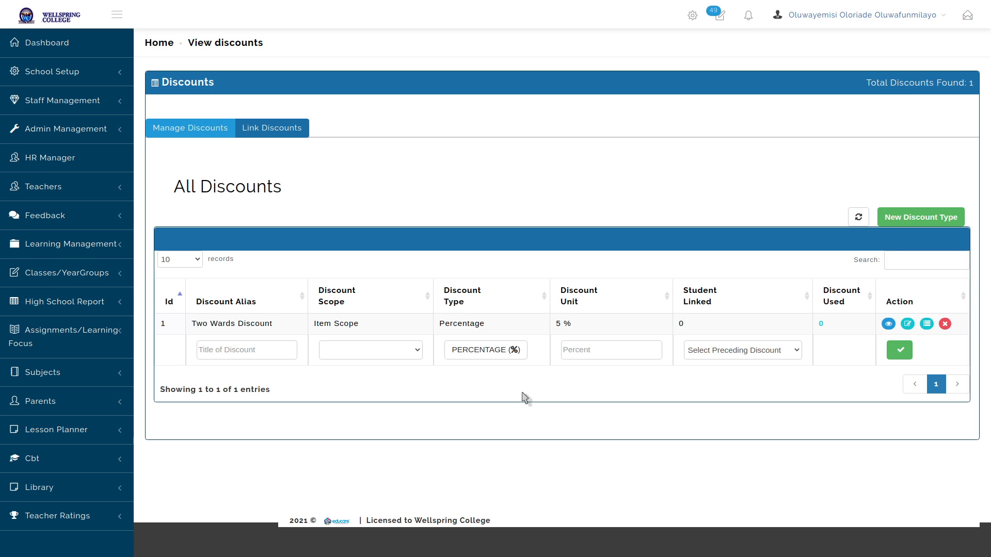
{"action": "left_click", "coordinate": [272, 352]}
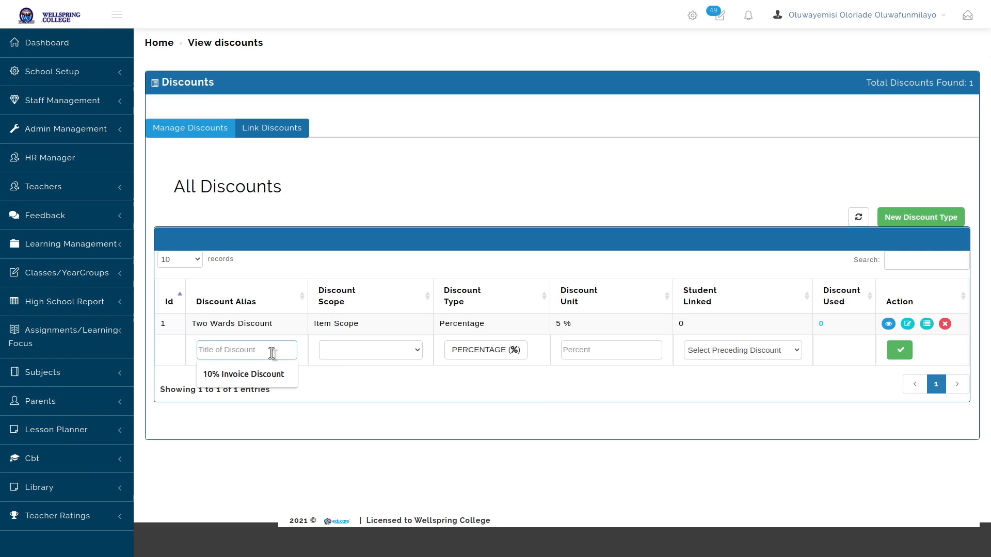
{"action": "type", "text": "Staf"}
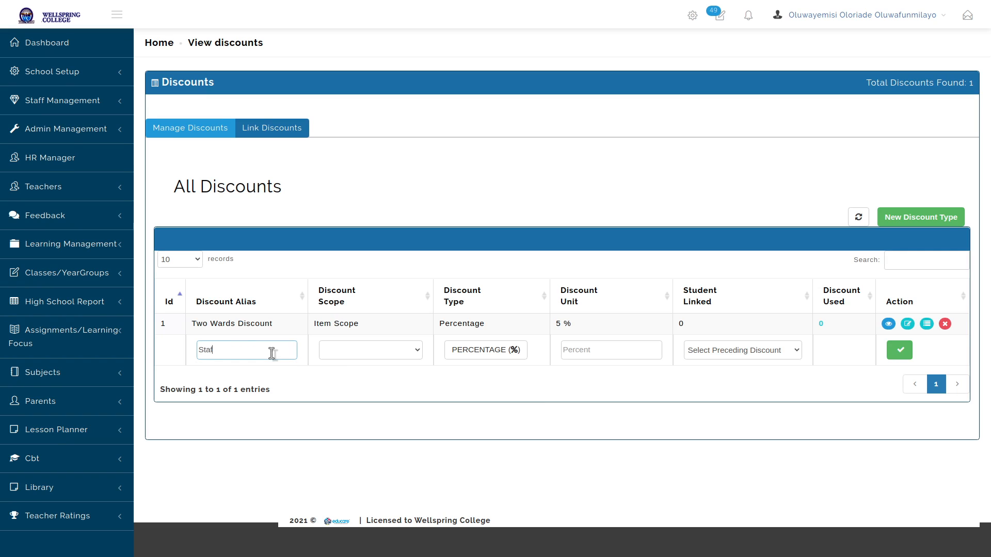
{"action": "type", "text": "f WardscDiscount"}
Choose Item Scope and attach Tuition, Lunch, Boarders Lesson and Fitness Training bill items
{"action": "left_click", "coordinate": [358, 352]}
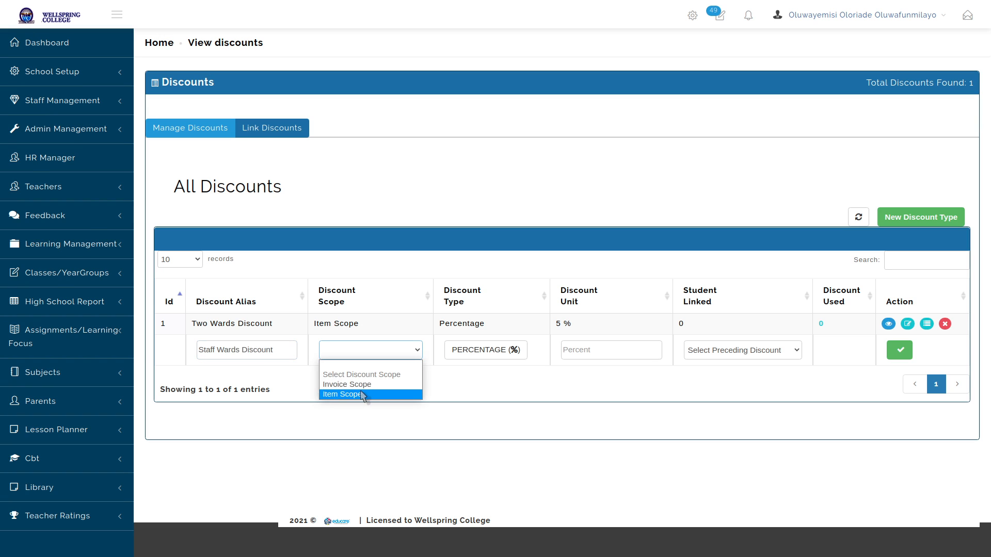
{"action": "left_click", "coordinate": [363, 394]}
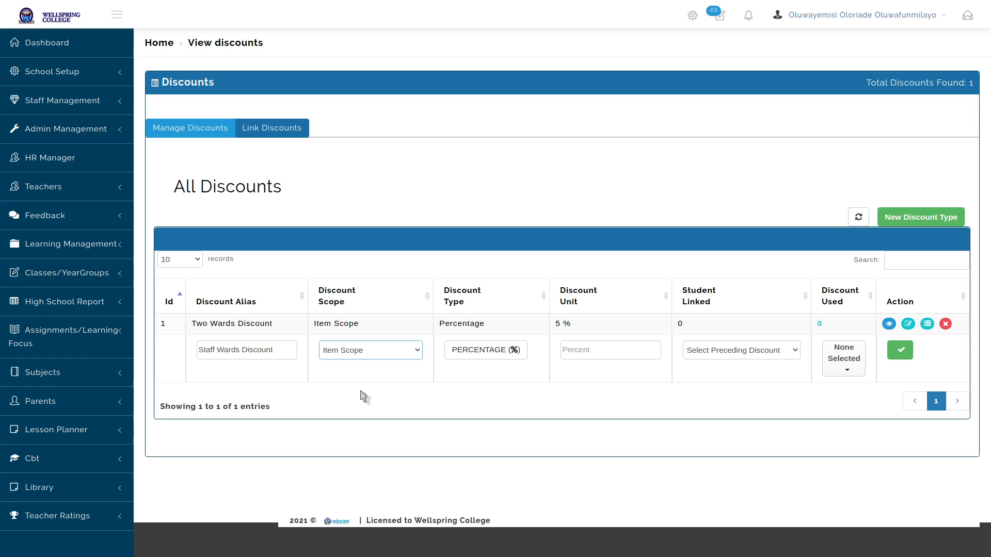
{"action": "left_click", "coordinate": [848, 362]}
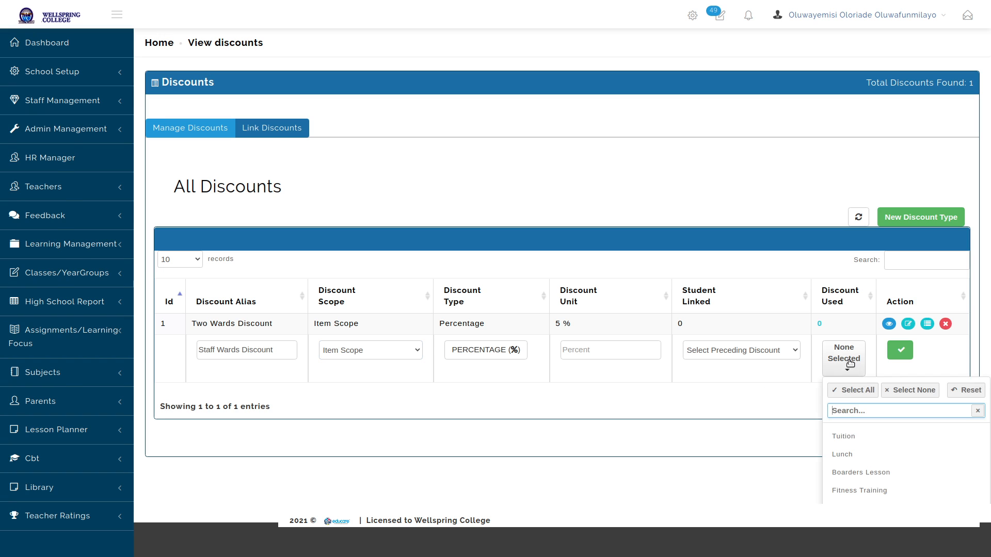
{"action": "left_click", "coordinate": [853, 437]}
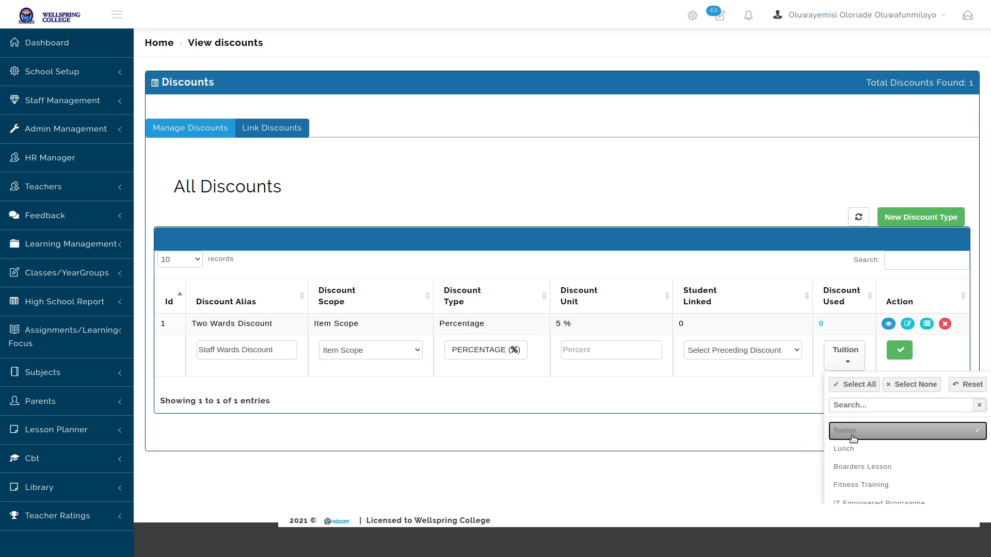
{"action": "left_click", "coordinate": [885, 448]}
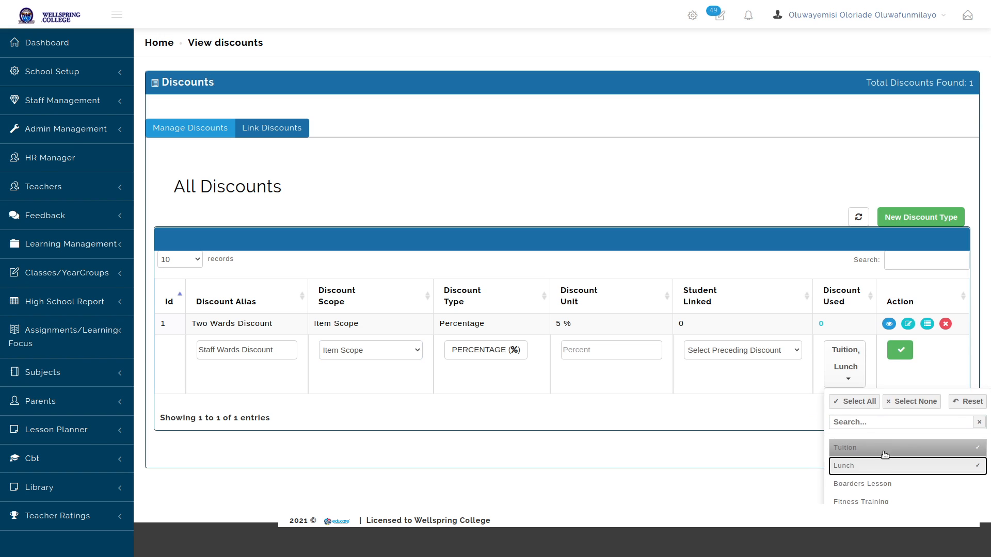
{"action": "left_click", "coordinate": [881, 484]}
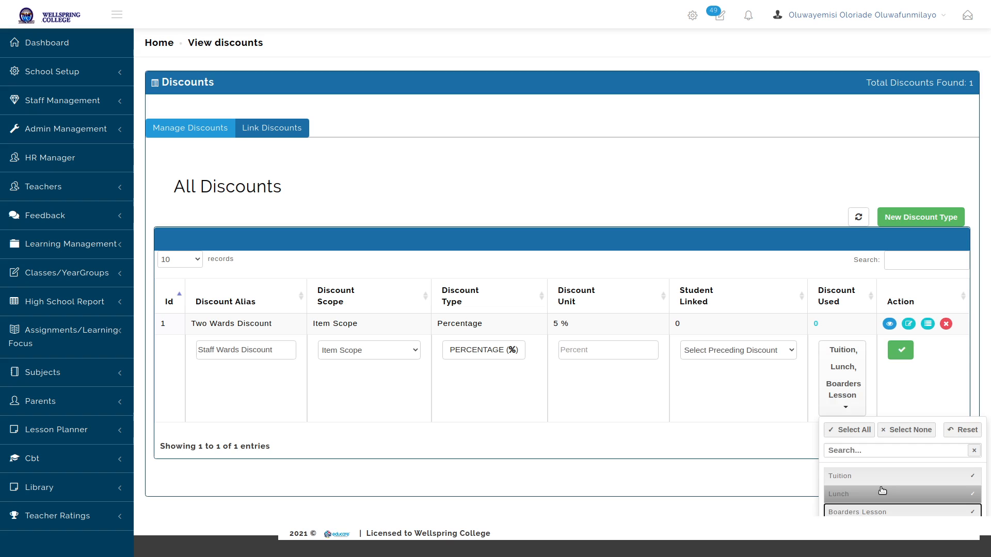
{"action": "scroll", "coordinate": [881, 490], "scroll_direction": "down", "scroll_amount": 2}
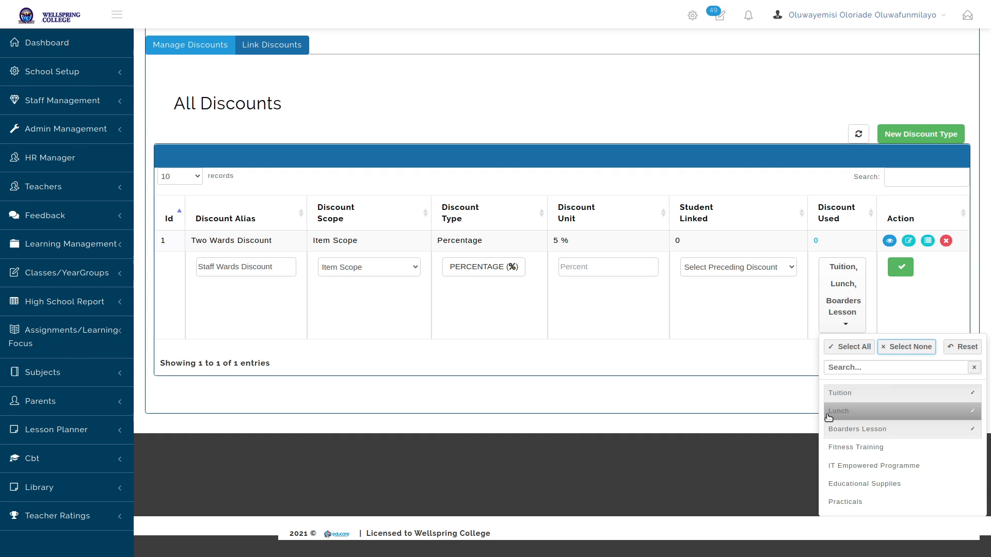
{"action": "left_click", "coordinate": [900, 448]}
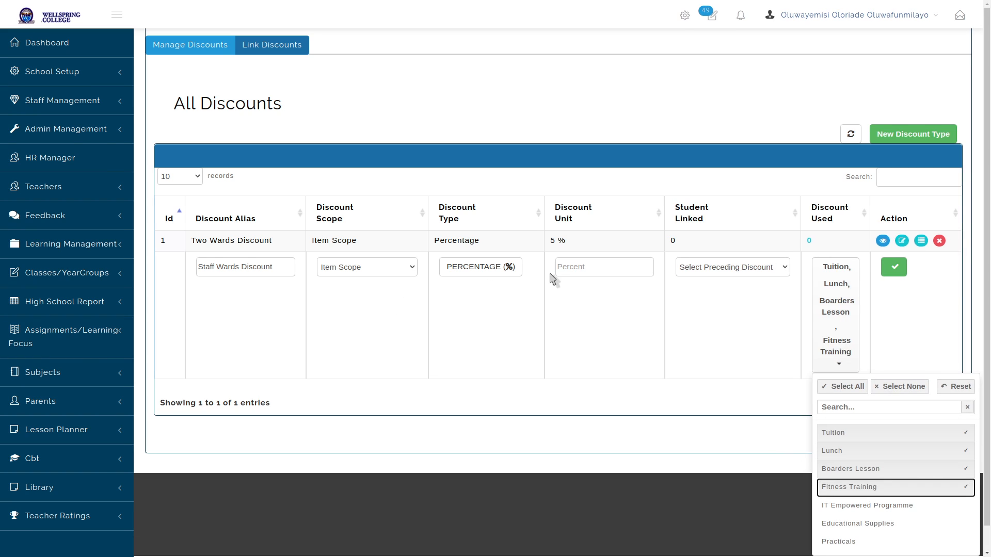
{"action": "left_click", "coordinate": [568, 275]}
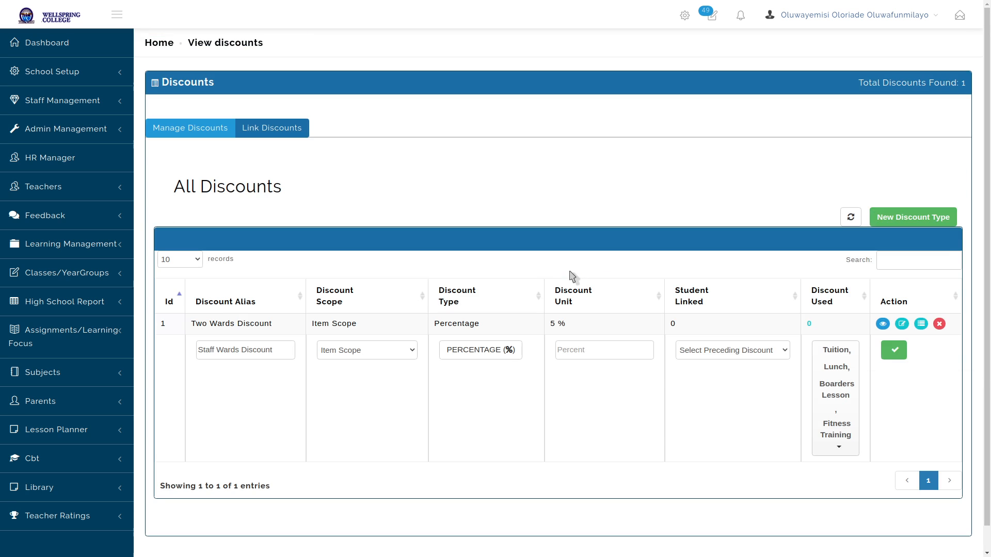
{"action": "left_click", "coordinate": [590, 350]}
Enter 75 percent, save Staff Wards Discount, and view its attached bill items
{"action": "type", "text": "75"}
{"action": "left_click", "coordinate": [740, 405]}
{"action": "left_click", "coordinate": [894, 350]}
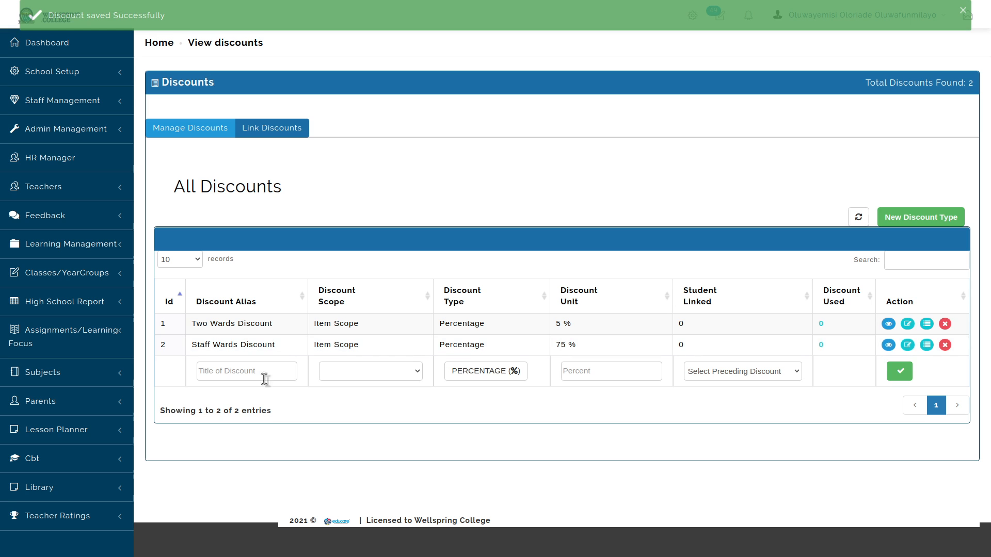
{"action": "left_click", "coordinate": [927, 346]}
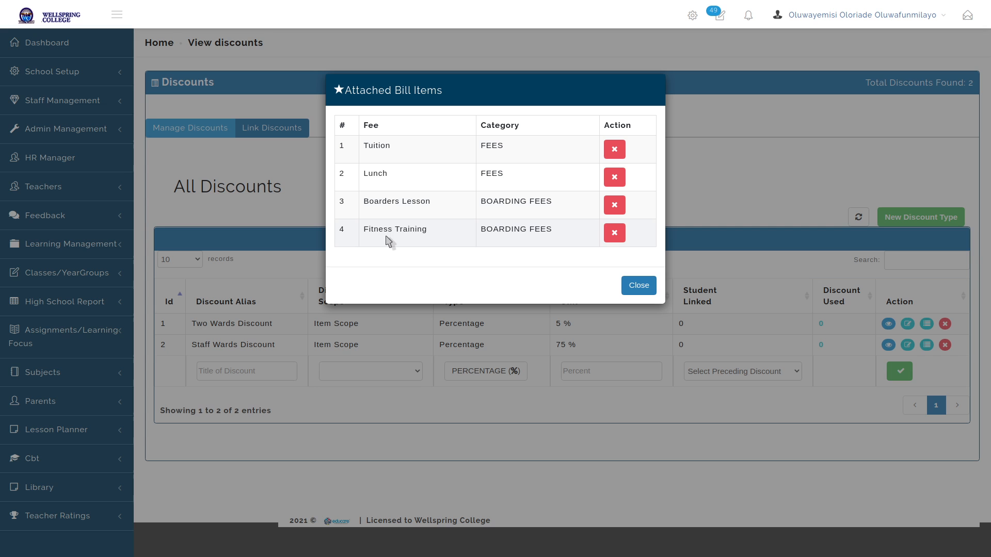
Close the Attached Bill Items modal and highlight the Two Wards Discount name
{"action": "left_click", "coordinate": [638, 285]}
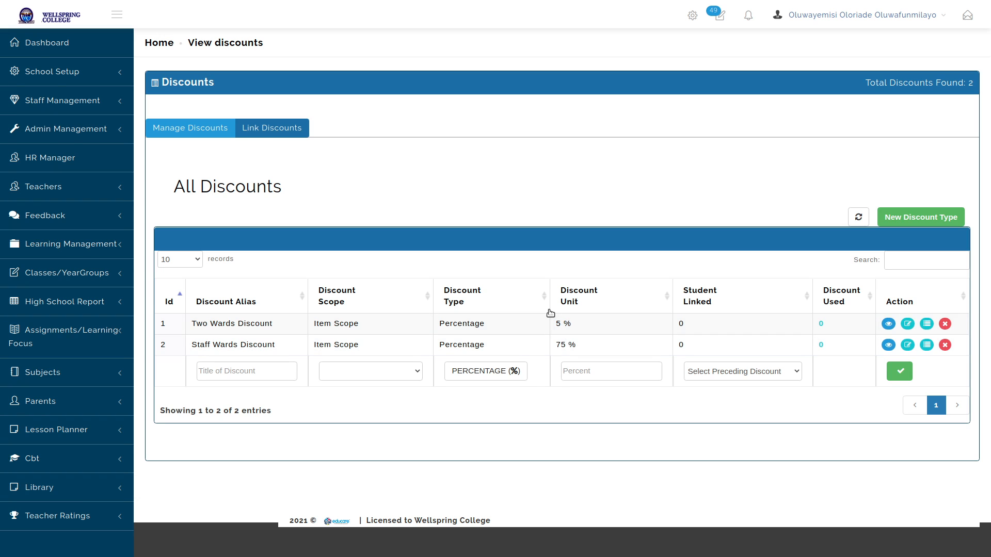
{"action": "triple_click", "coordinate": [198, 324]}
Highlight Staff Wards Discount, then switch to the Link Discounts tab
{"action": "triple_click", "coordinate": [211, 344]}
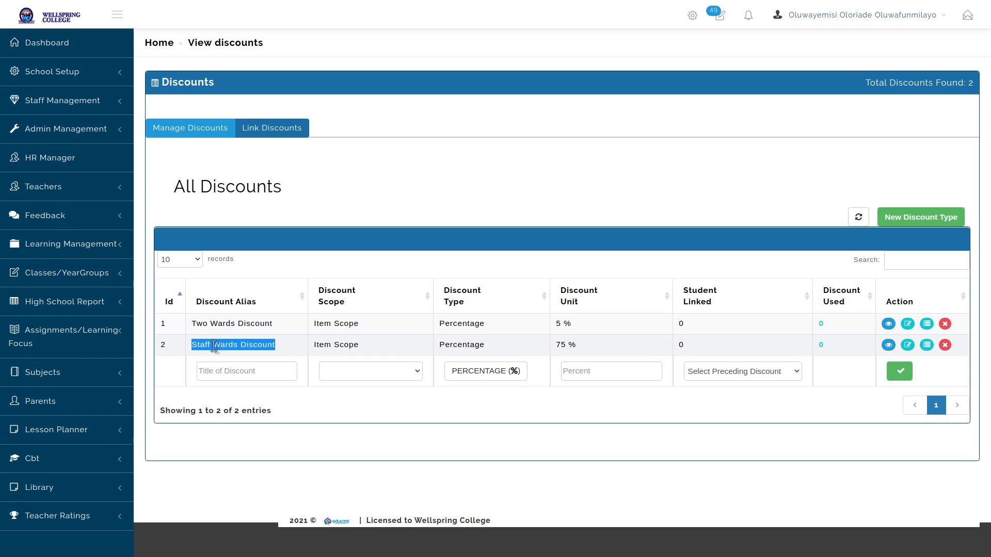
{"action": "left_click", "coordinate": [267, 129]}
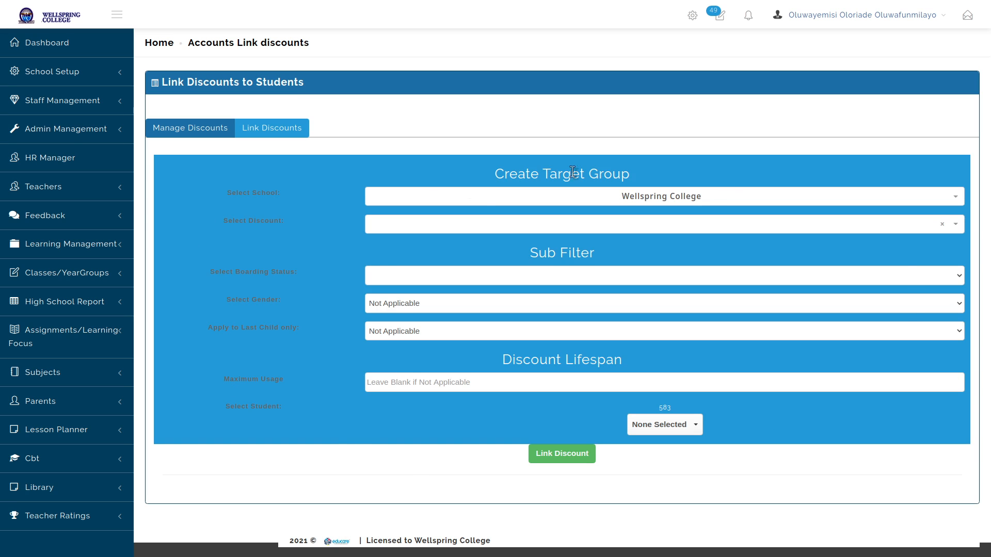
Select Two Wards Discount, then search for and tick a student by name
{"action": "left_click", "coordinate": [701, 223]}
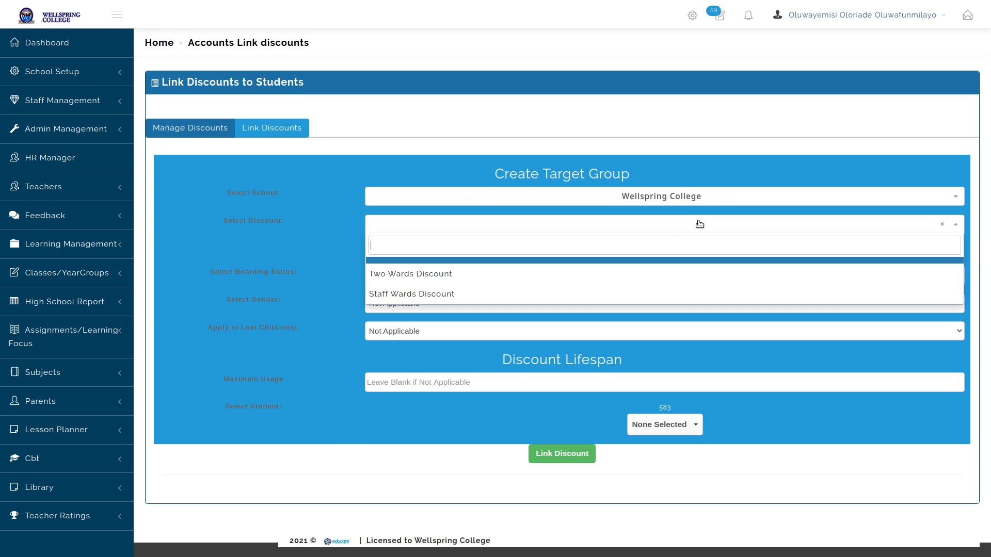
{"action": "left_click", "coordinate": [430, 276]}
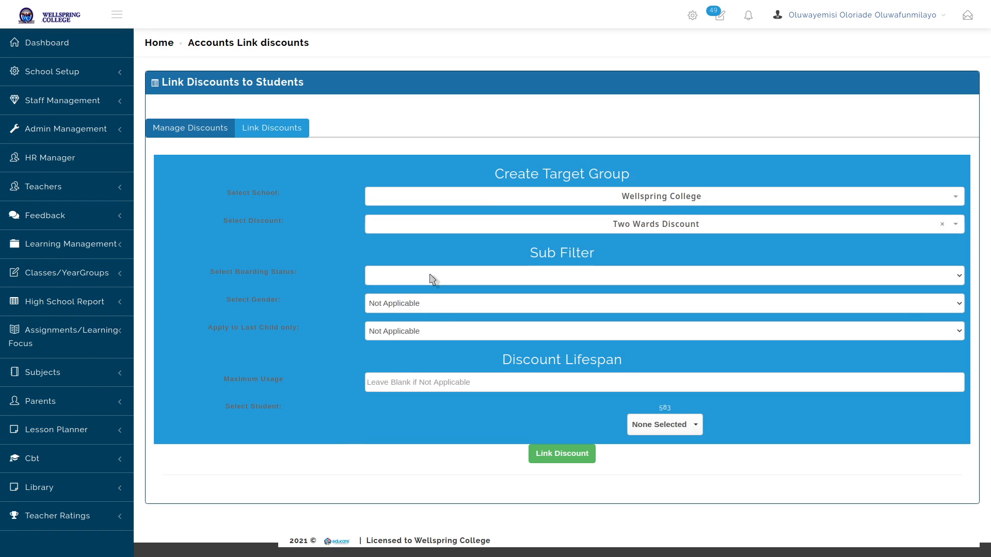
{"action": "left_click", "coordinate": [680, 428]}
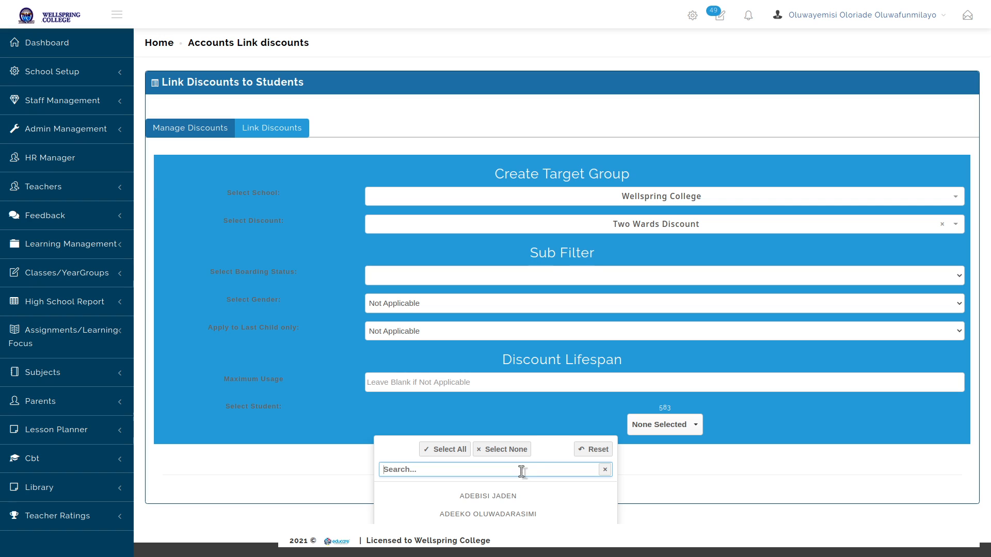
{"action": "type", "text": "adee"}
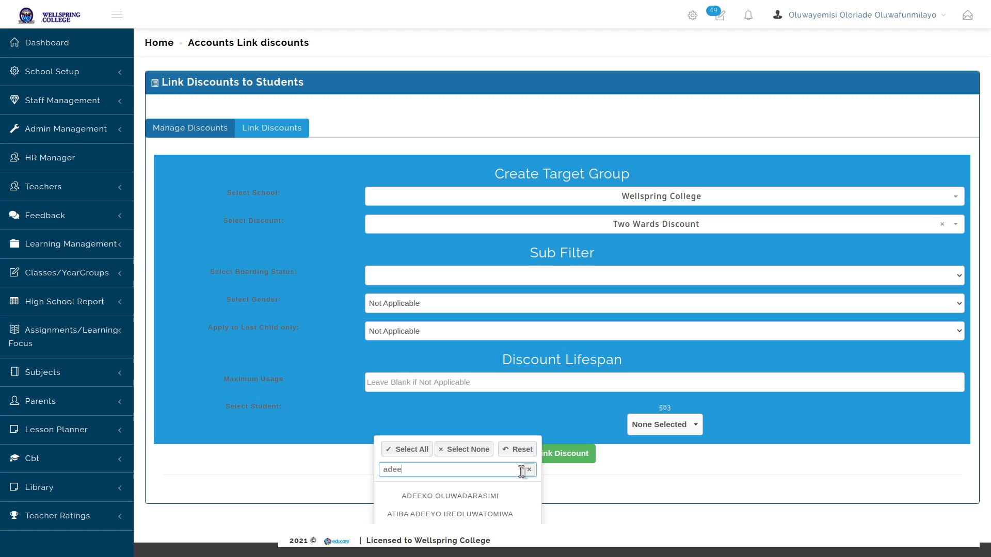
{"action": "left_click", "coordinate": [511, 497]}
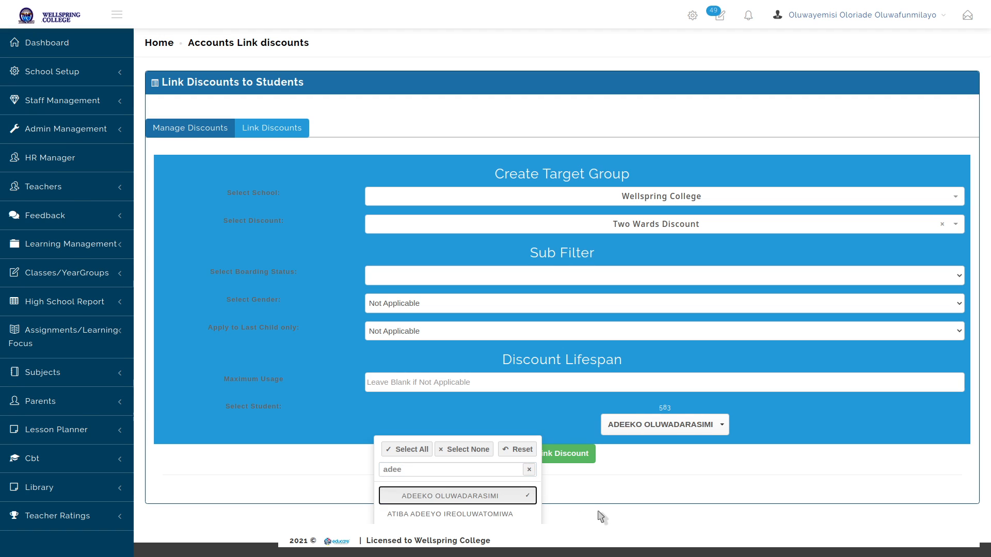
{"action": "left_click", "coordinate": [606, 515]}
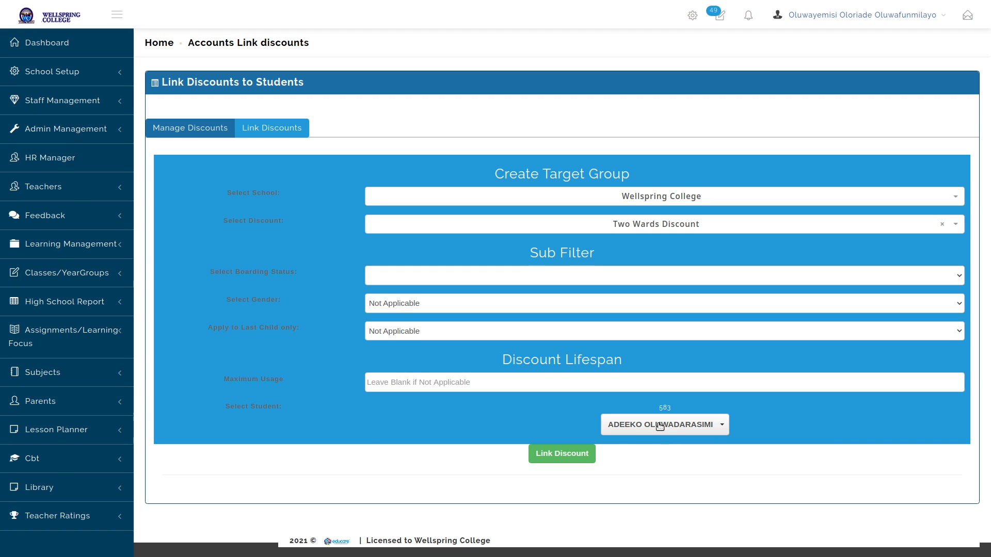
Swap that student for another found by name search and link the discount
{"action": "left_click", "coordinate": [631, 431]}
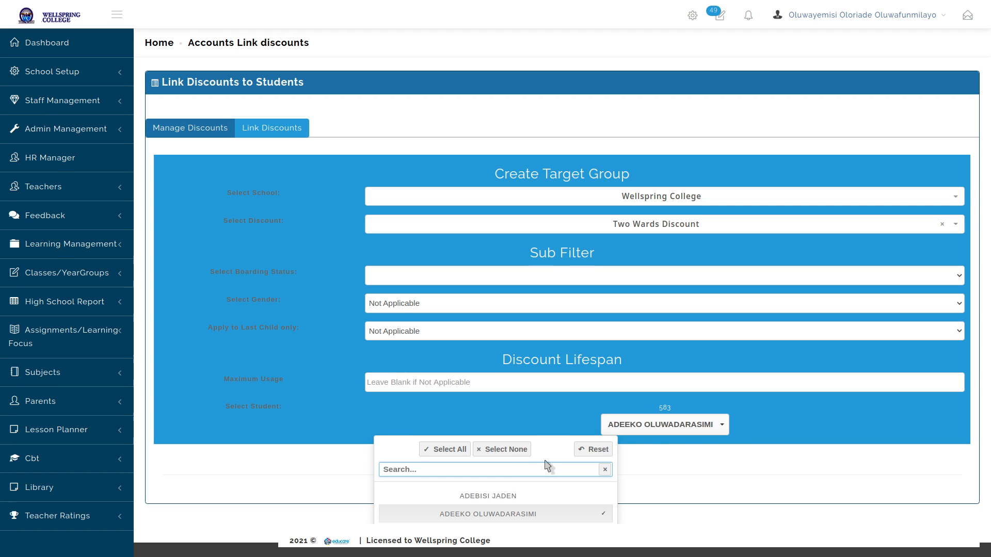
{"action": "left_click", "coordinate": [771, 459]}
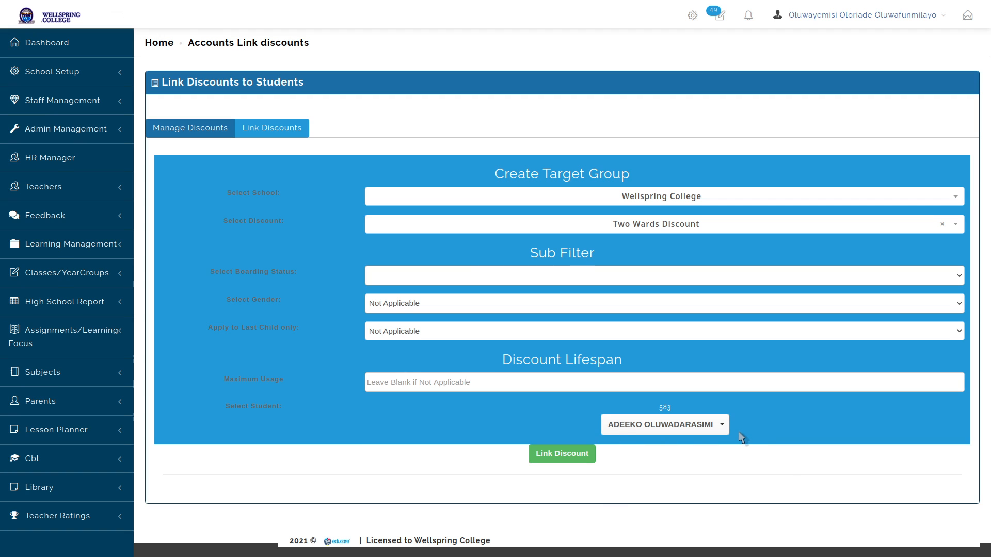
{"action": "left_click", "coordinate": [665, 432]}
{"action": "left_click", "coordinate": [525, 513]}
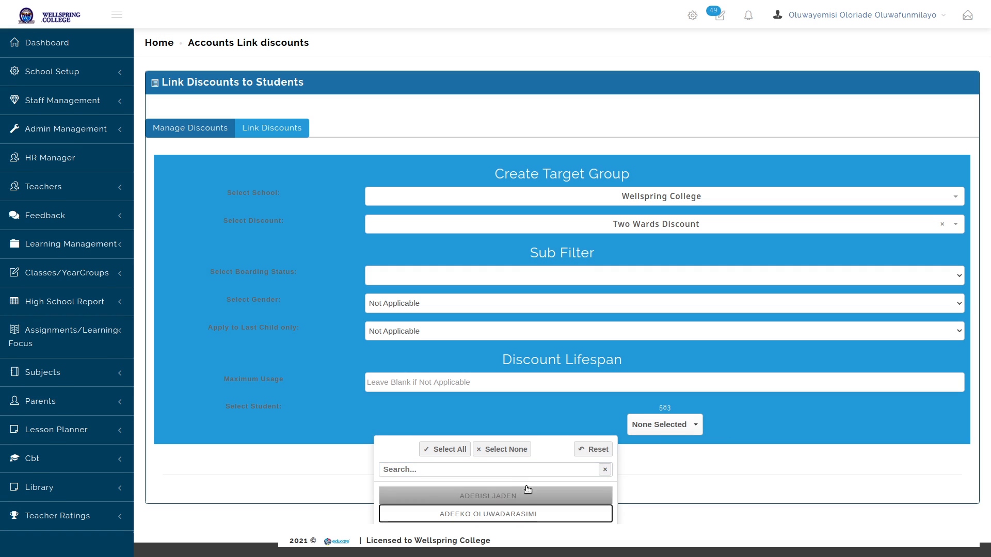
{"action": "left_click", "coordinate": [531, 470]}
{"action": "type", "text": "e"}
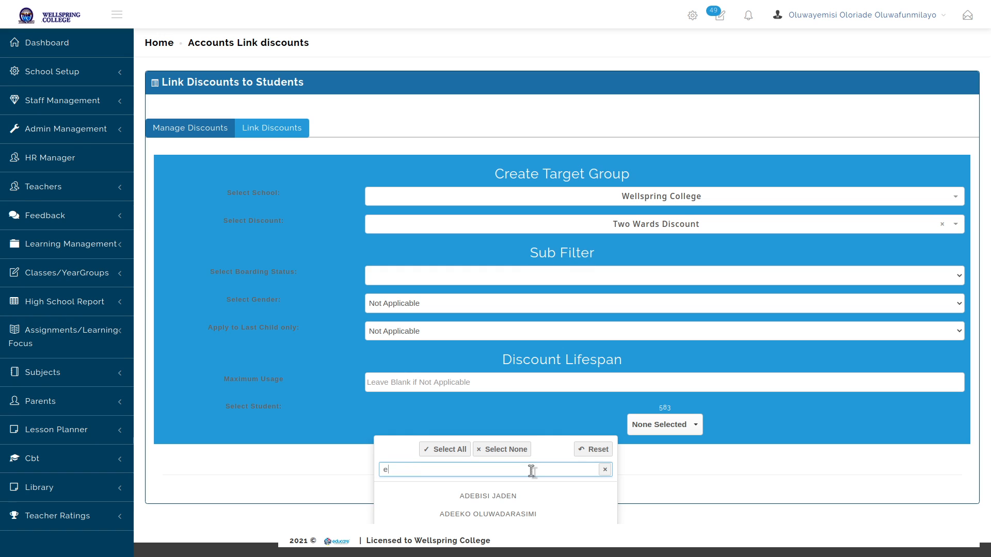
{"action": "type", "text": "luw"}
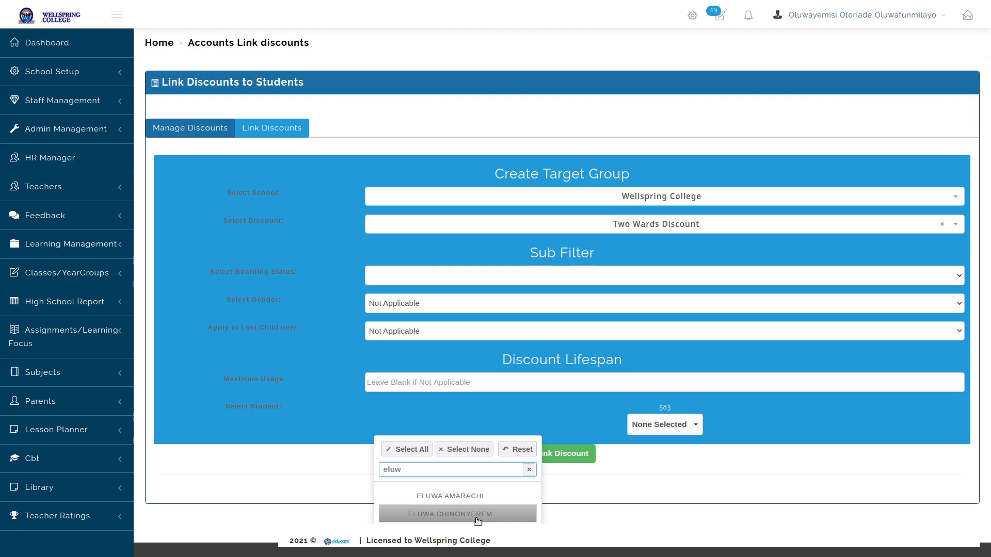
{"action": "left_click", "coordinate": [485, 498]}
{"action": "left_click", "coordinate": [616, 493]}
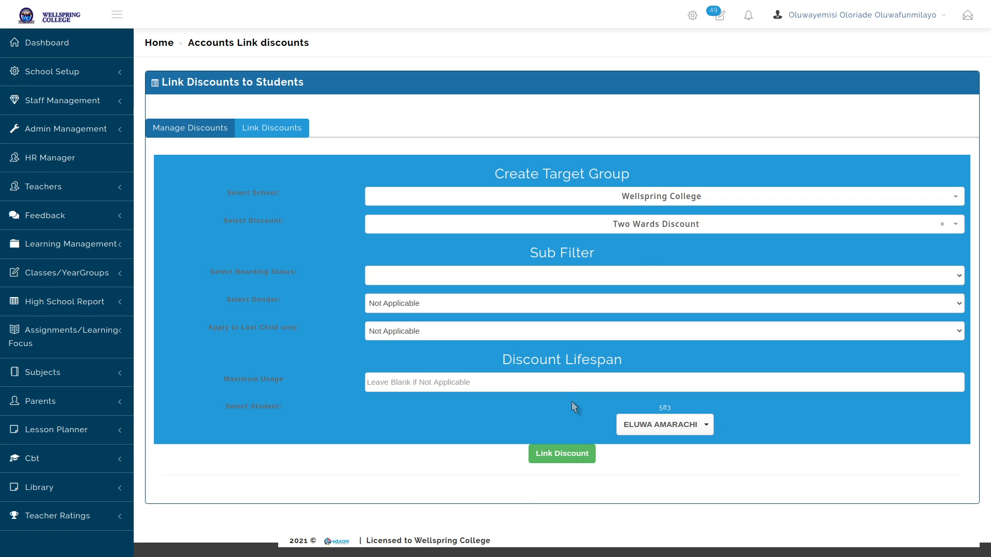
{"action": "left_click", "coordinate": [564, 453]}
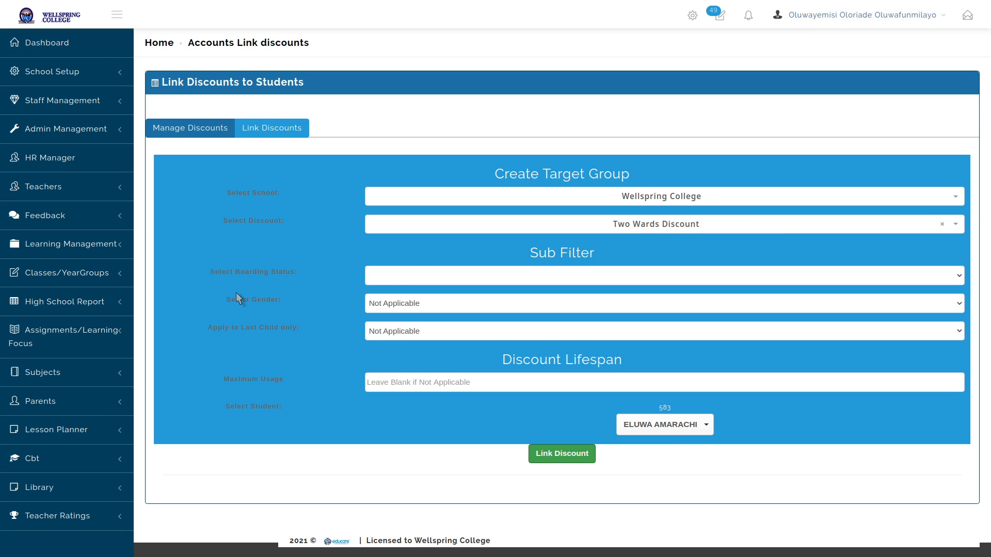
Browse the boarding status options and student list without changing anything
{"action": "left_click", "coordinate": [404, 276]}
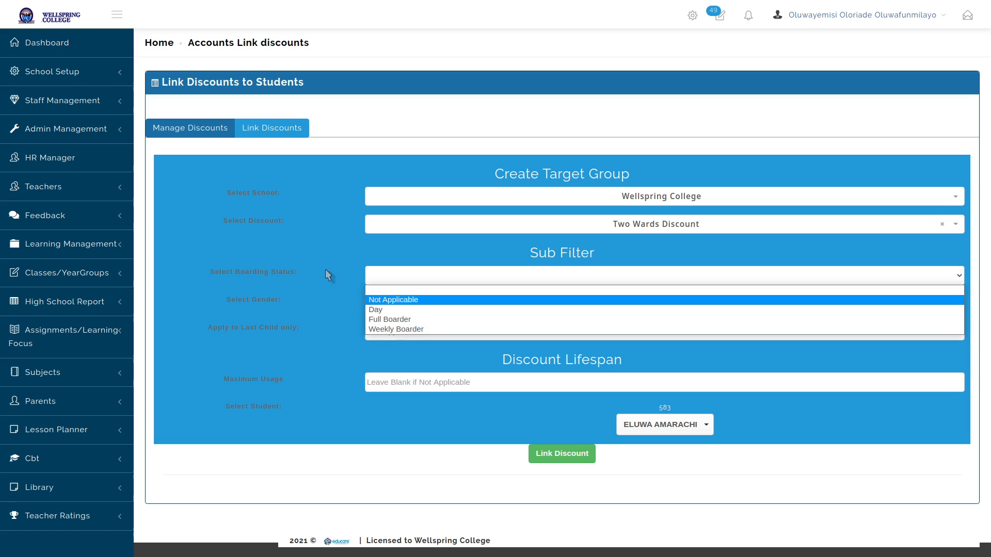
{"action": "left_click", "coordinate": [321, 242]}
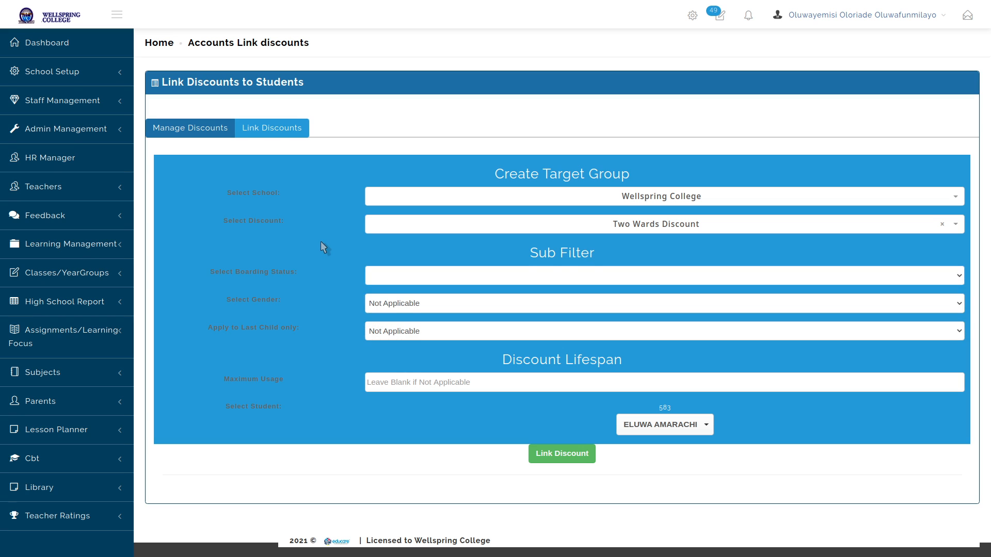
{"action": "left_click", "coordinate": [672, 428]}
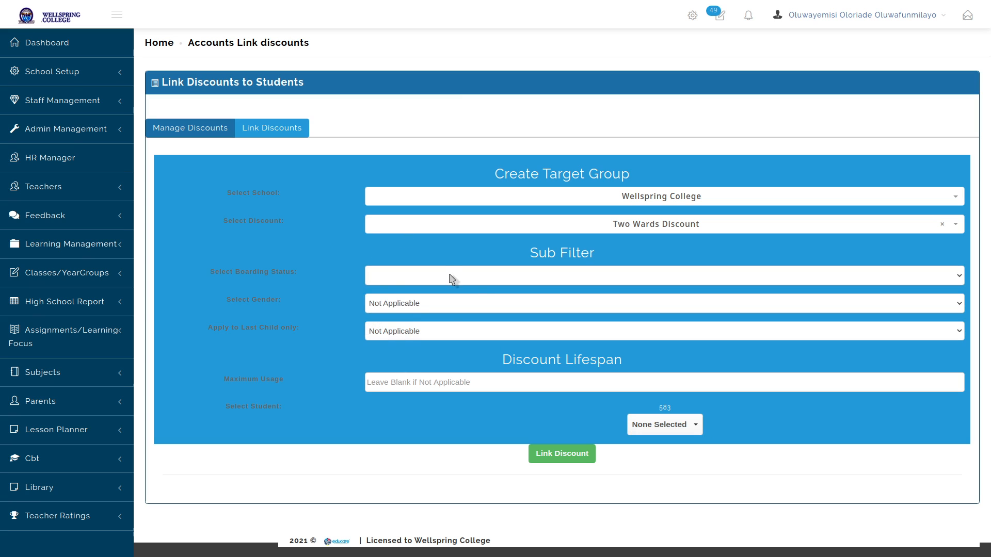
{"action": "left_click", "coordinate": [675, 431]}
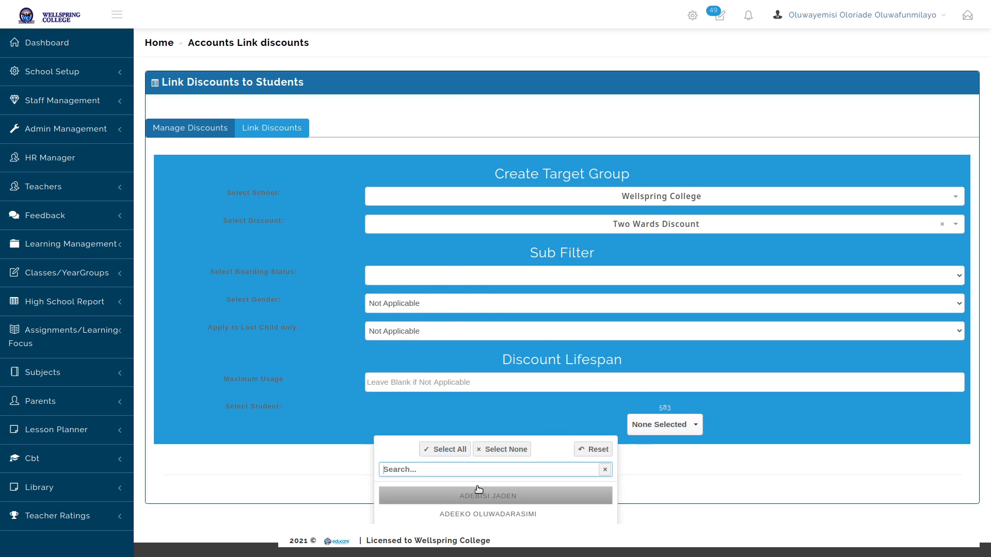
{"action": "left_click", "coordinate": [671, 468]}
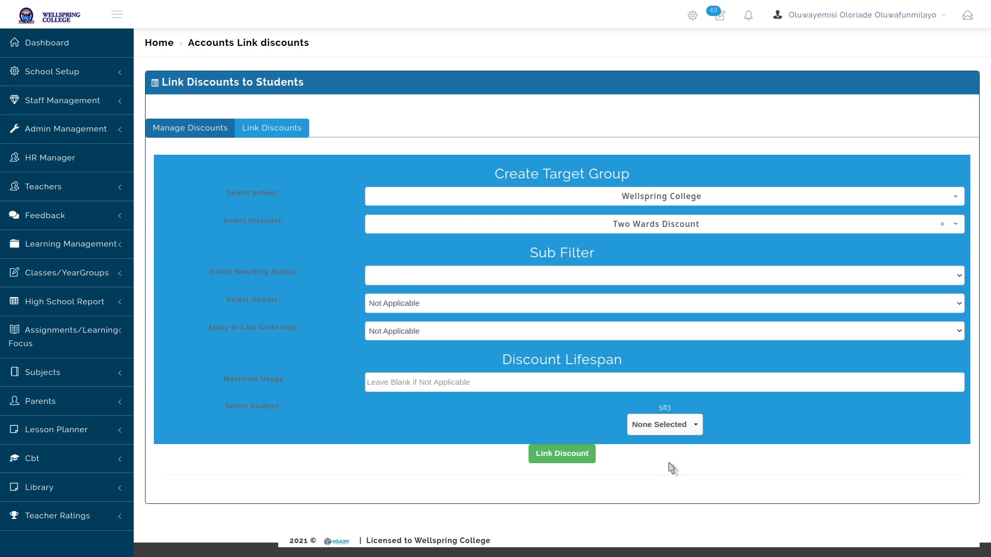
Filter students to Day, Male, last child No, then check the discounts table and reopen Link Discounts
{"action": "left_click", "coordinate": [405, 271]}
{"action": "left_click", "coordinate": [400, 316]}
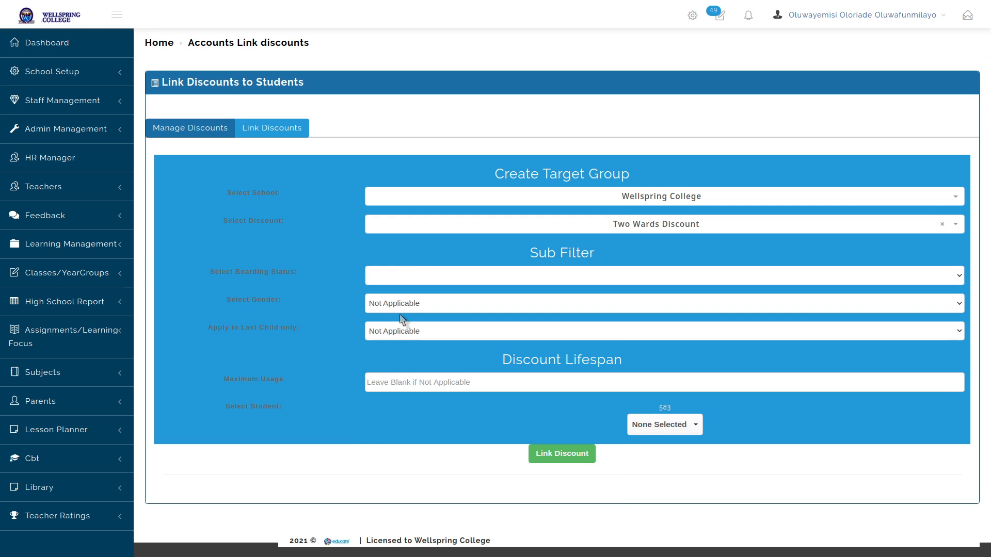
{"action": "left_click", "coordinate": [426, 328]}
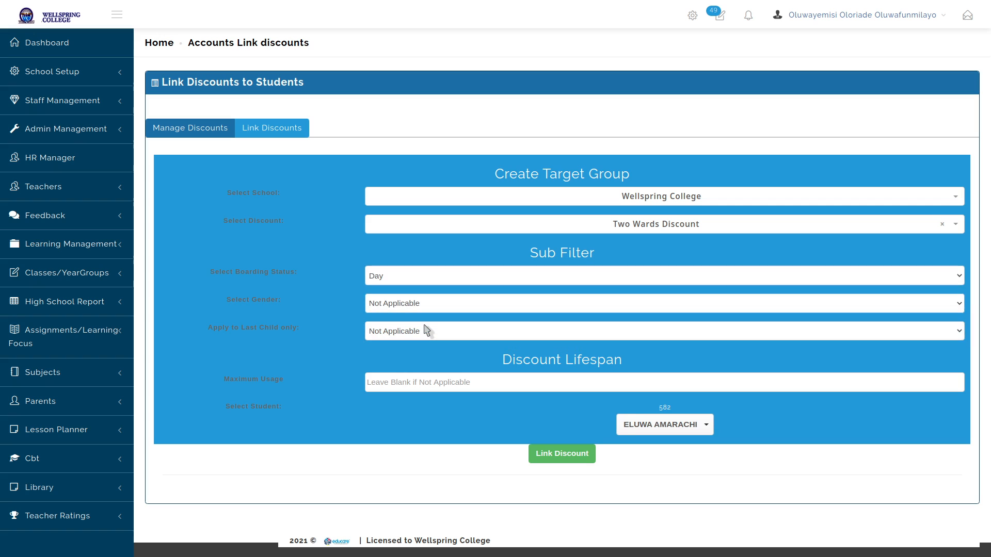
{"action": "left_click", "coordinate": [423, 332]}
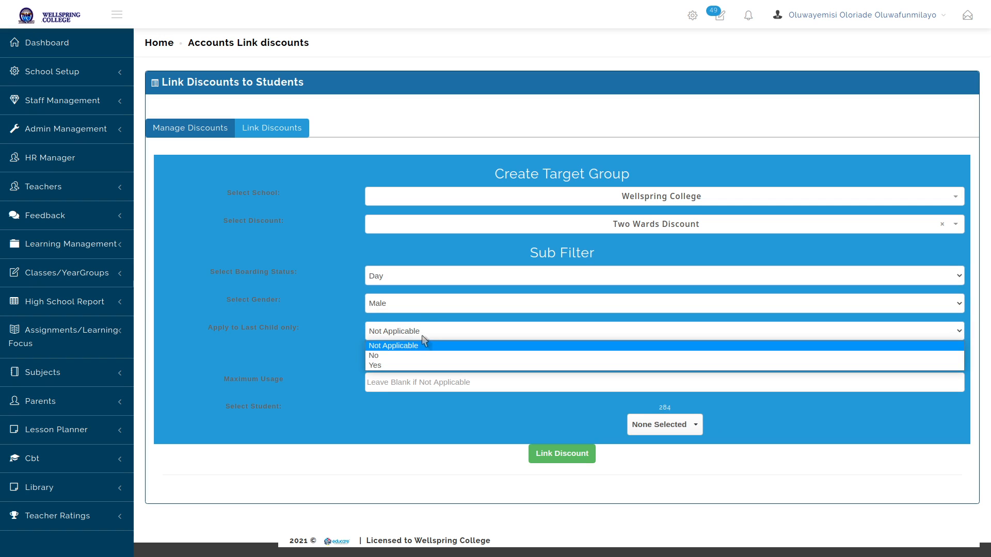
{"action": "left_click", "coordinate": [418, 356]}
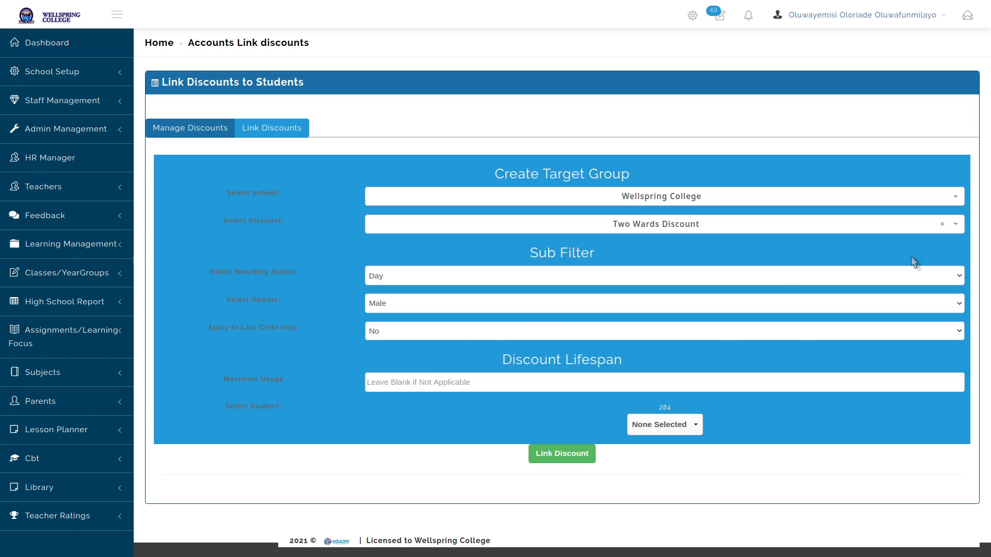
{"action": "left_click", "coordinate": [660, 425]}
{"action": "left_click", "coordinate": [704, 468]}
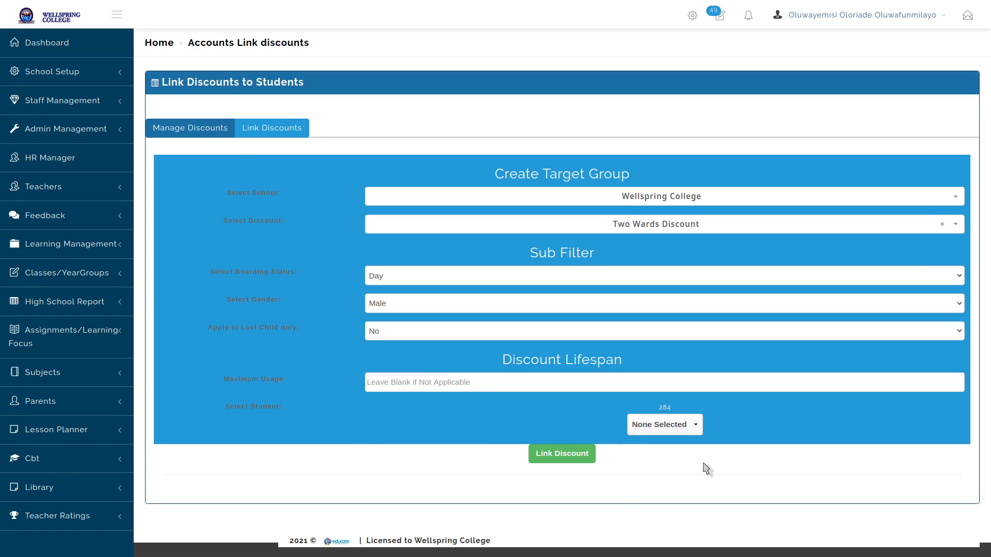
{"action": "left_click", "coordinate": [208, 132]}
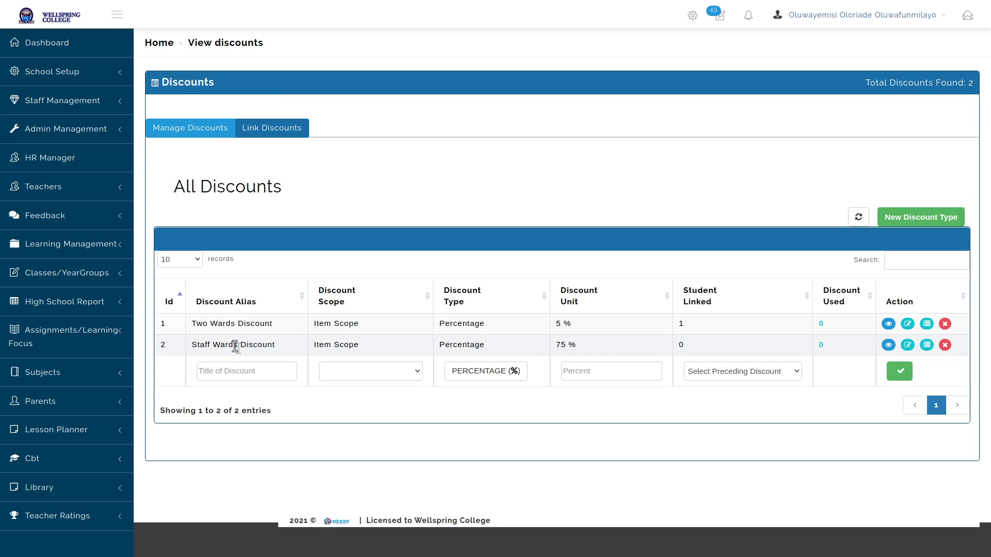
{"action": "left_click", "coordinate": [276, 128]}
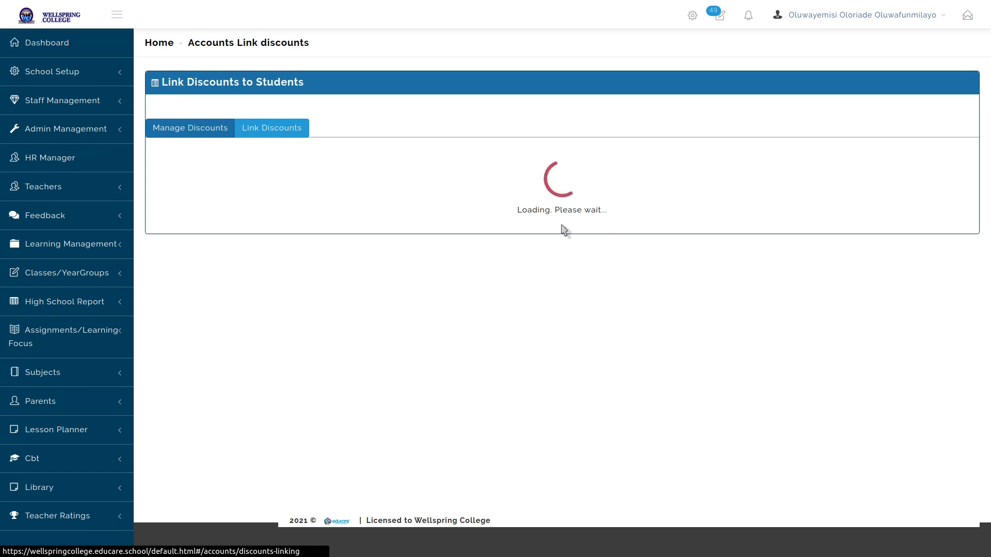
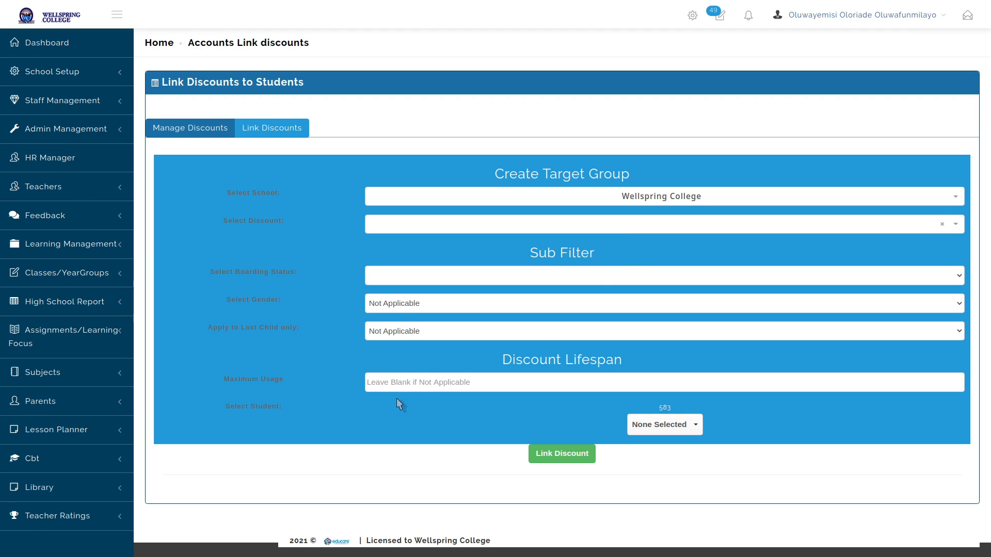
Choose Staff Wards Discount as the discount to link for Wellspring College
{"action": "left_click", "coordinate": [391, 384]}
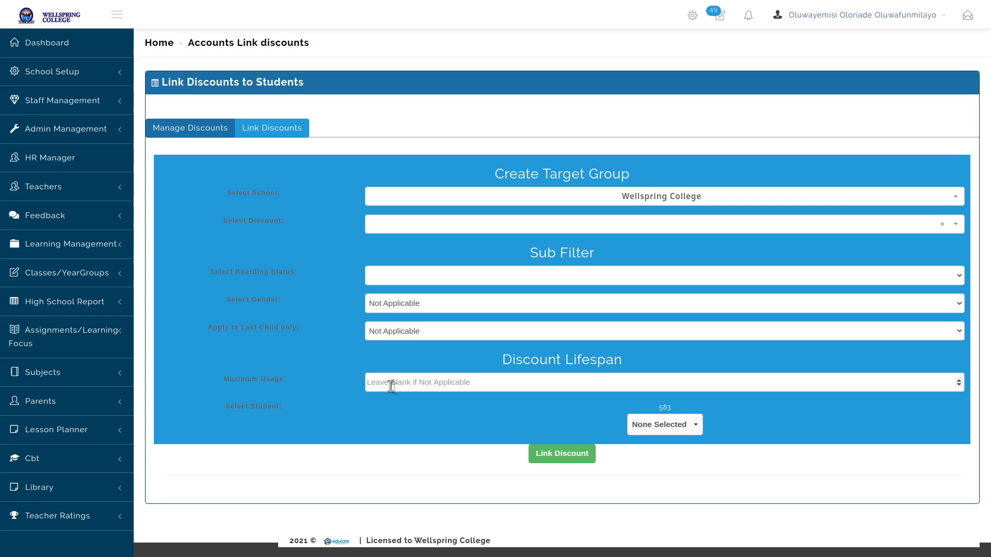
{"action": "left_click", "coordinate": [692, 228]}
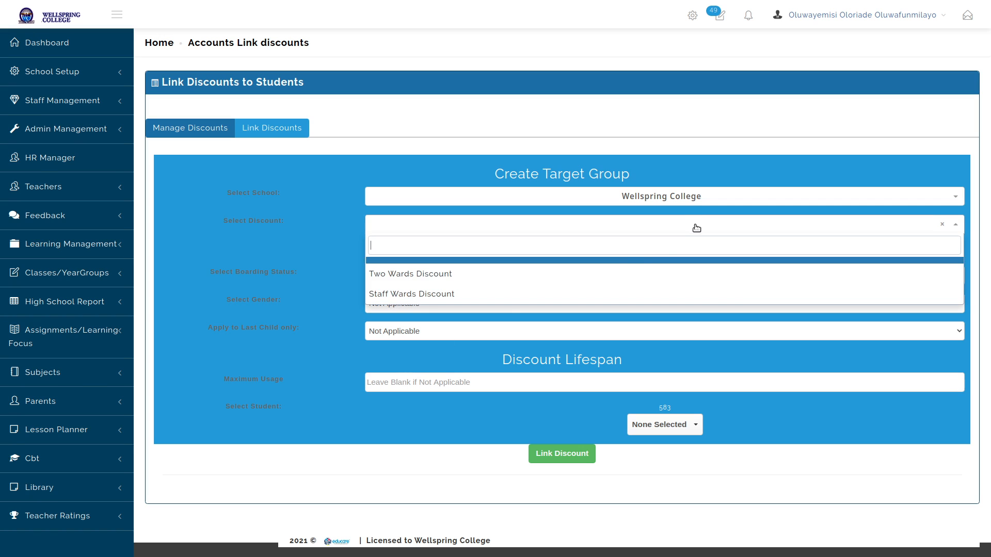
{"action": "left_click", "coordinate": [506, 299]}
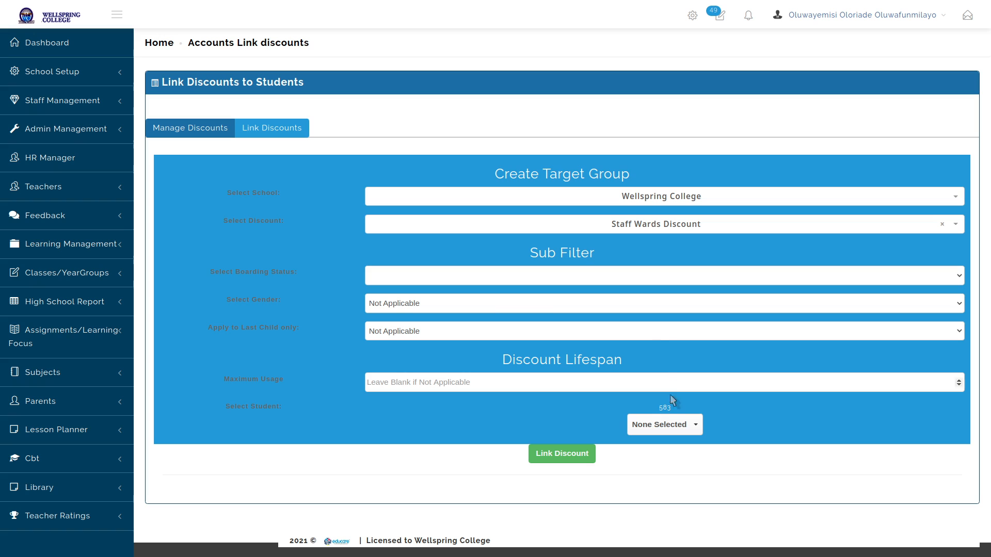
{"action": "left_click", "coordinate": [660, 425]}
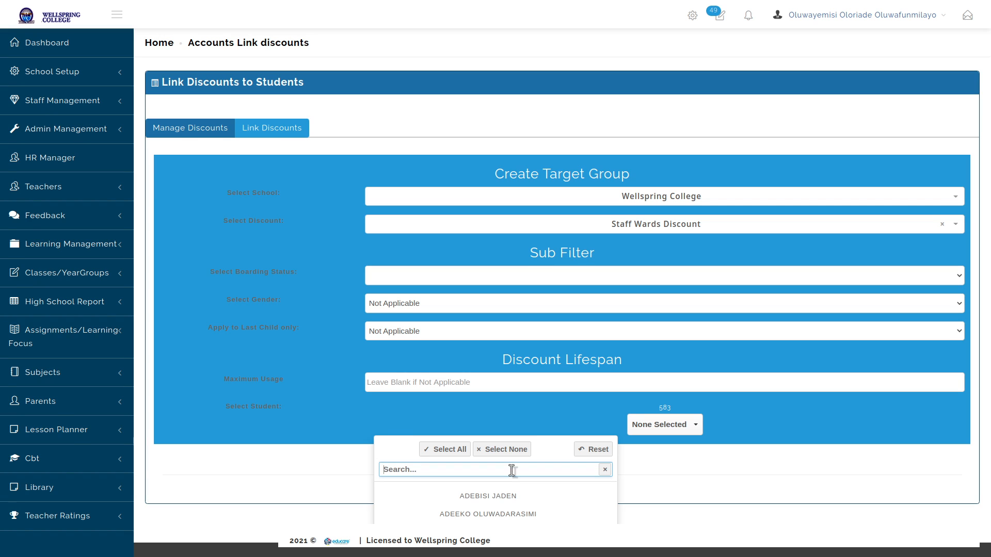
Find one student by surname search, tick them, and link them to Staff Wards Discount
{"action": "type", "text": "omuna"}
{"action": "key", "text": "BackSpace"}
{"action": "key", "text": "BackSpace"}
{"action": "key", "text": "BackSpace"}
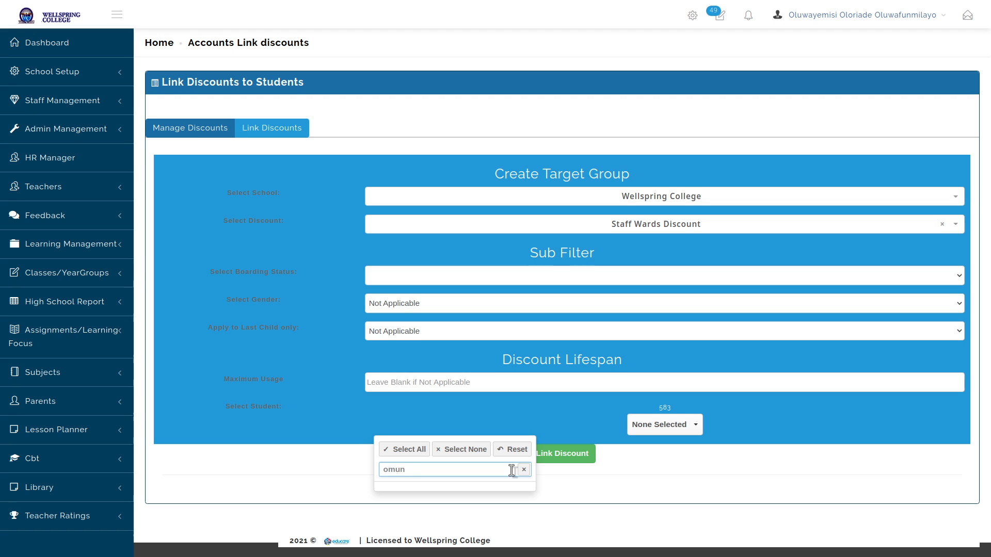
{"action": "type", "text": "om"}
{"action": "key", "text": "BackSpace"}
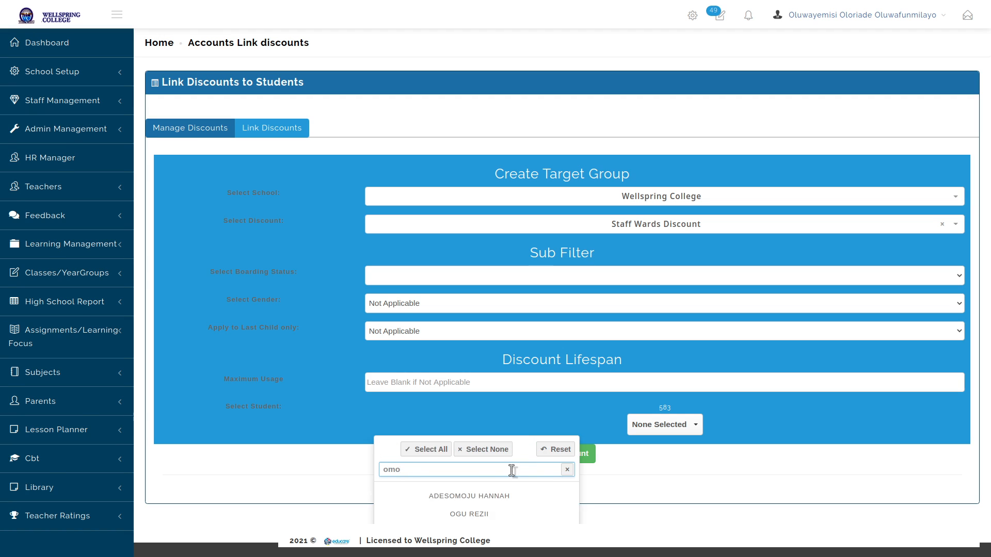
{"action": "type", "text": "n"}
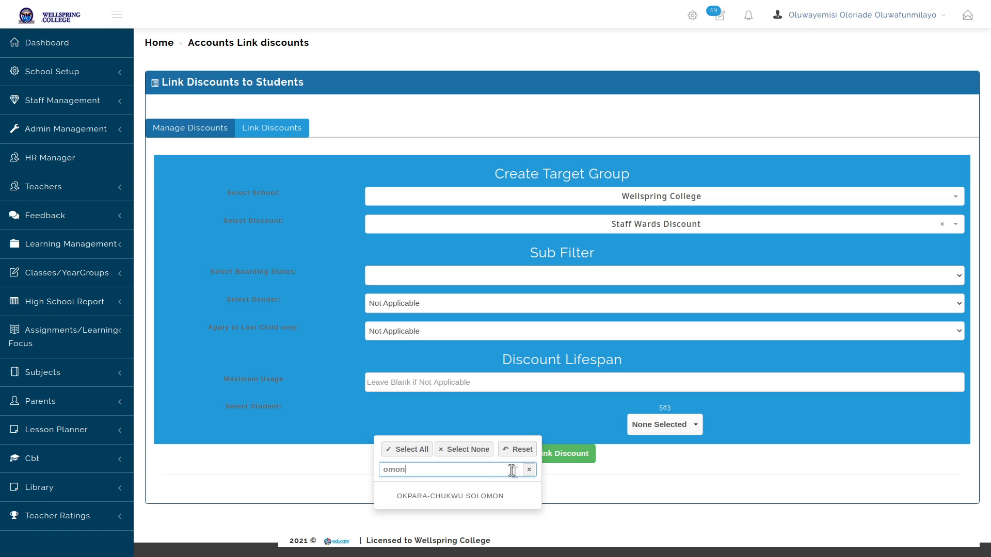
{"action": "key", "text": "BackSpace"}
{"action": "key", "text": "BackSpace"}
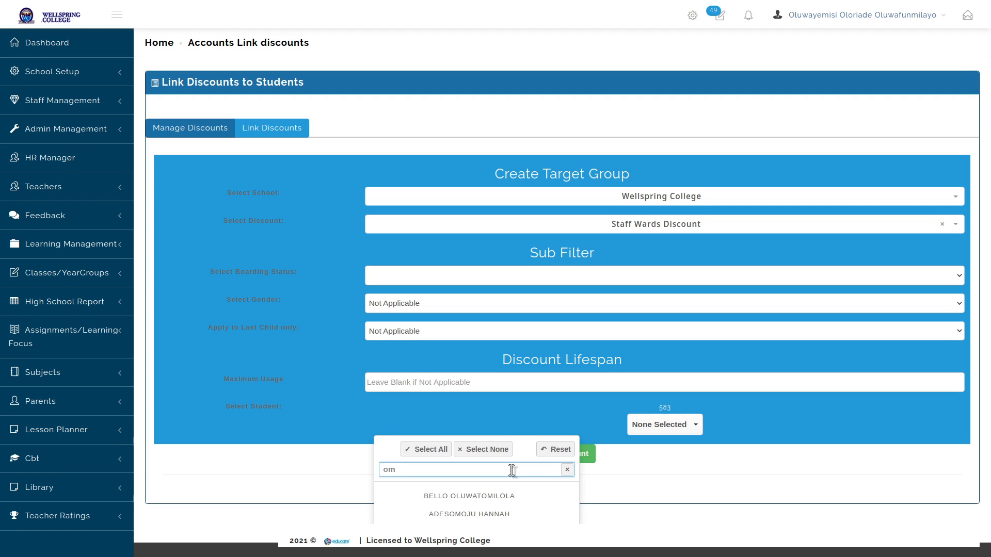
{"action": "key", "text": "BackSpace"}
{"action": "key", "text": "BackSpace"}
{"action": "type", "text": "kpag"}
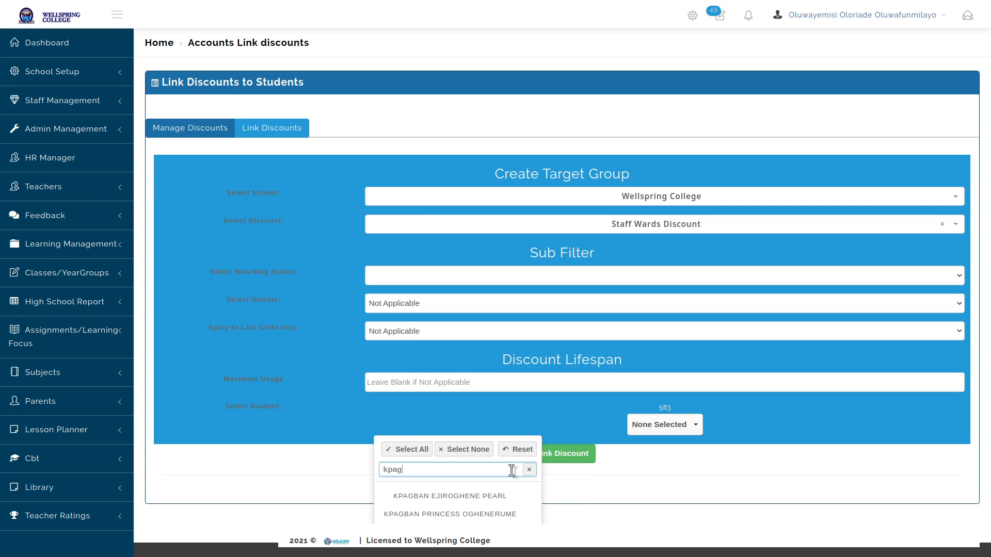
{"action": "left_click", "coordinate": [467, 497]}
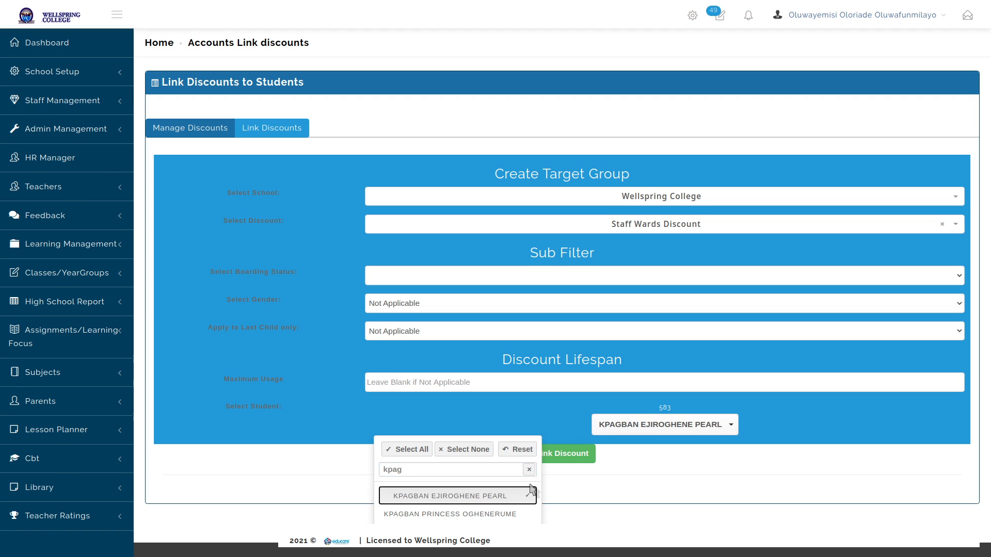
{"action": "left_click", "coordinate": [610, 484]}
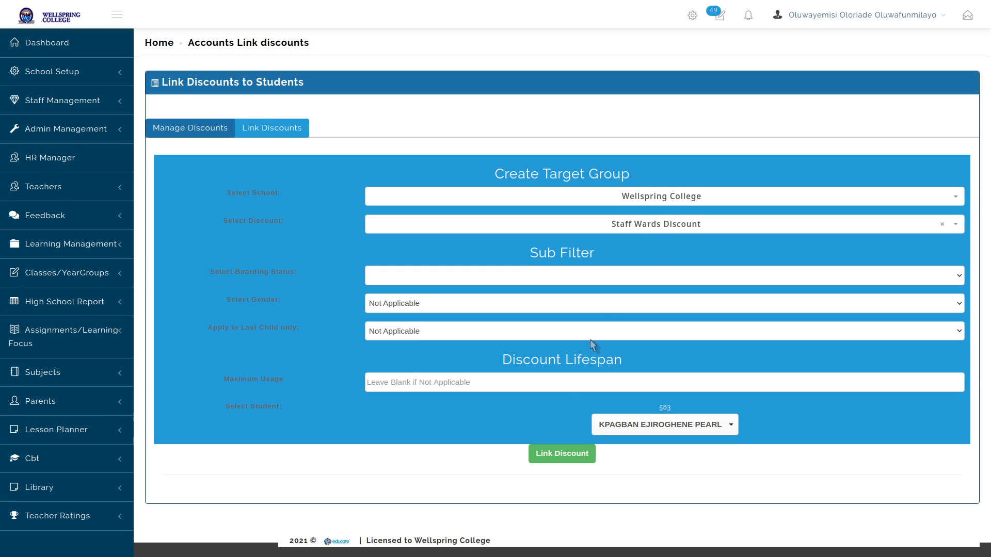
{"action": "left_click", "coordinate": [566, 453]}
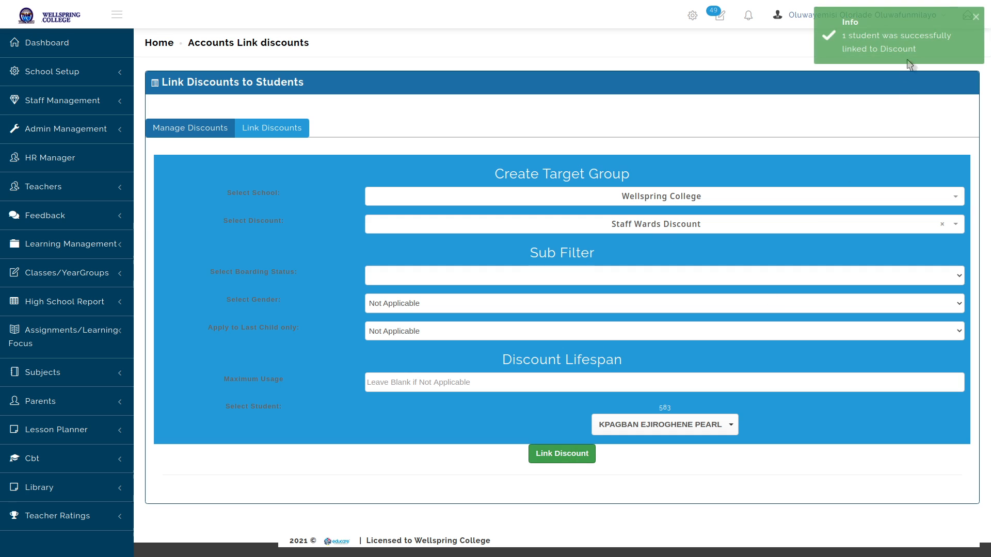
Confirm in All Discounts that Two Wards (5 %) and Staff Wards (75 %) each have one linked student
{"action": "left_click", "coordinate": [178, 130]}
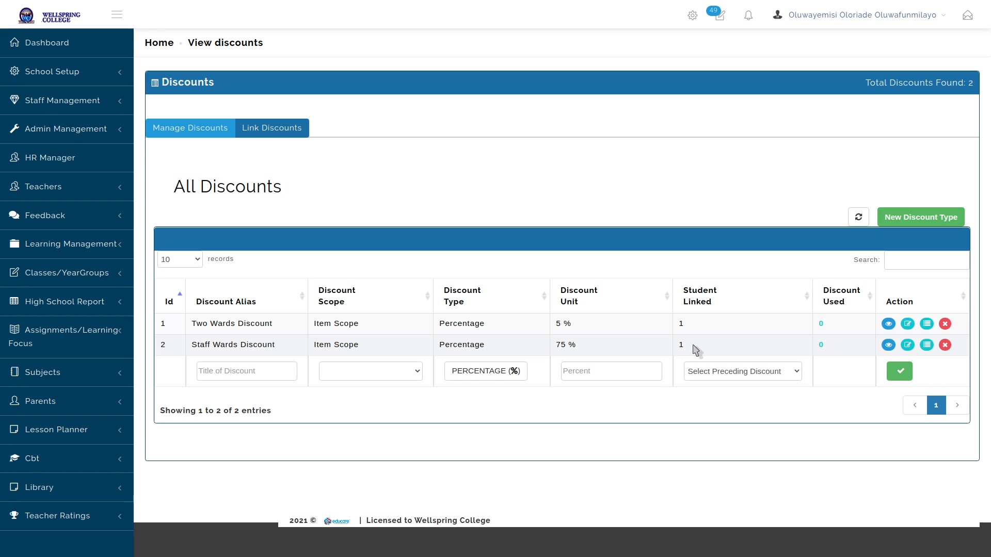
{"action": "left_click", "coordinate": [888, 323]}
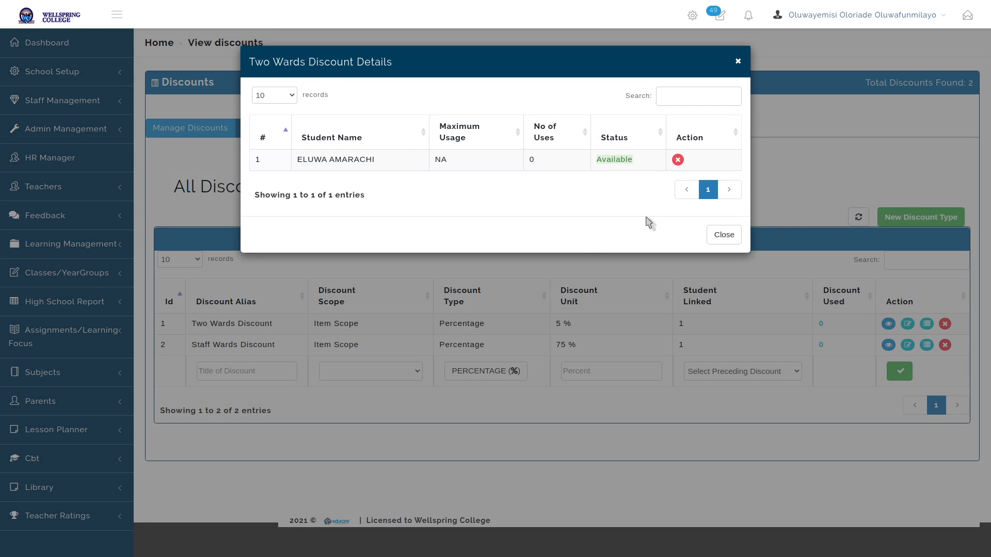
{"action": "left_click", "coordinate": [723, 234]}
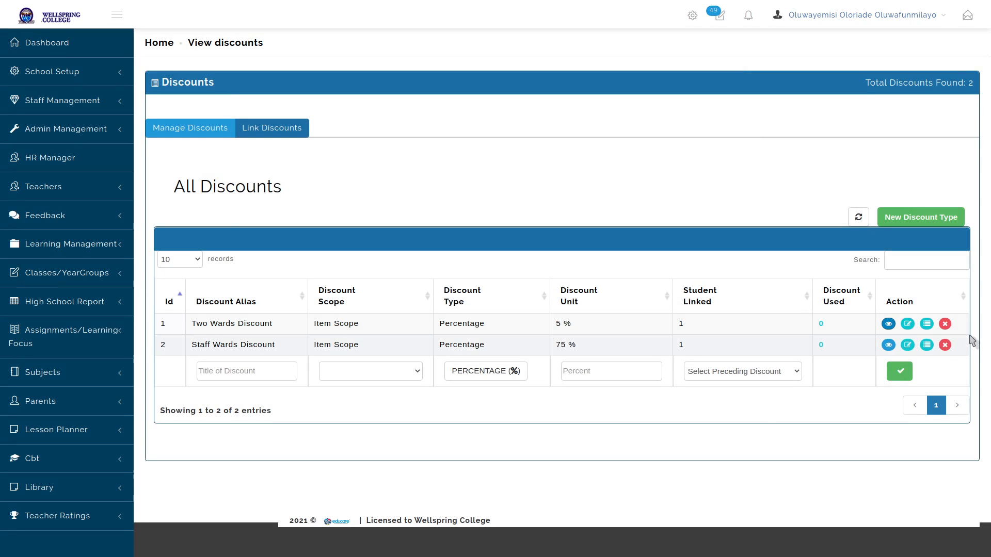
{"action": "scroll", "coordinate": [72, 151], "scroll_direction": "down", "scroll_amount": 4}
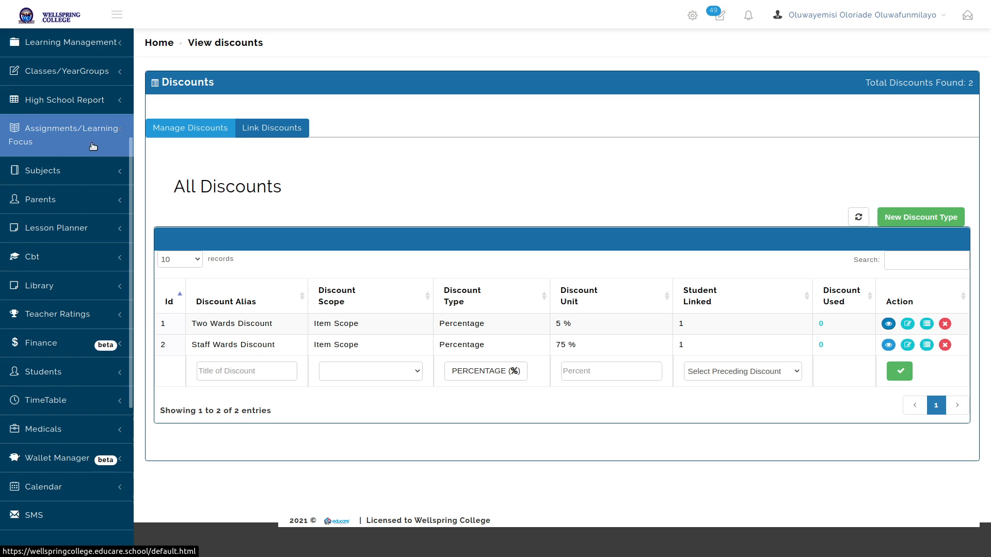
{"action": "scroll", "coordinate": [93, 146], "scroll_direction": "down", "scroll_amount": 4}
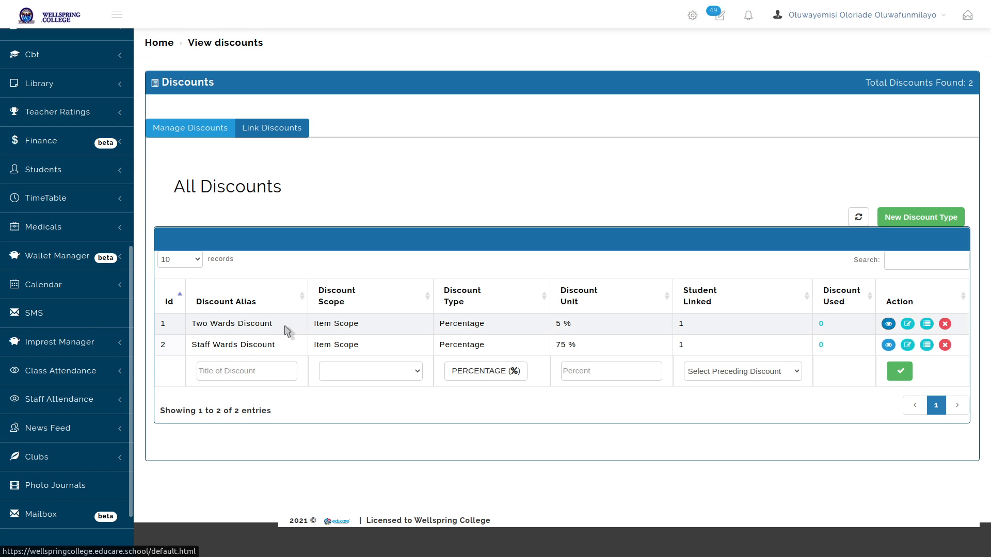
{"action": "left_click", "coordinate": [888, 324]}
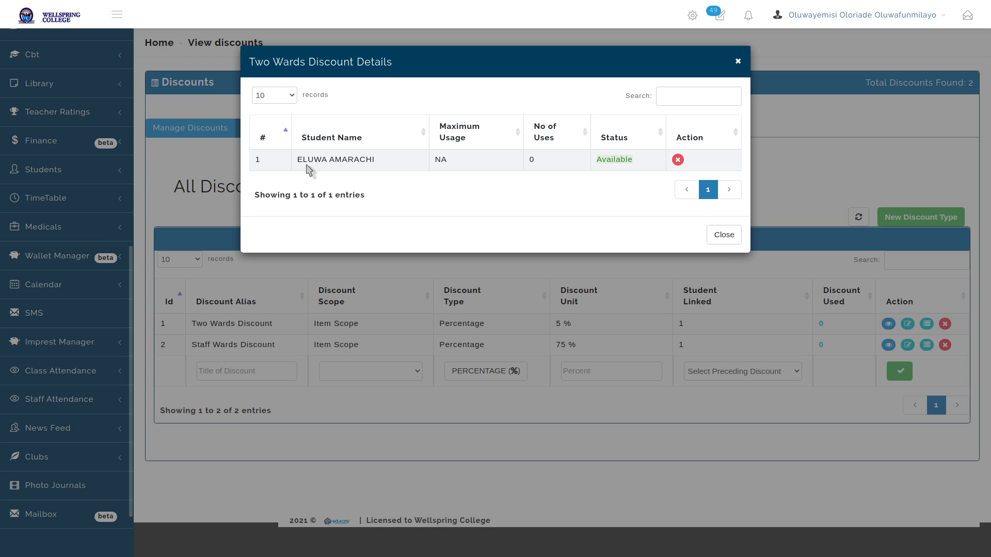
{"action": "key", "text": "Escape"}
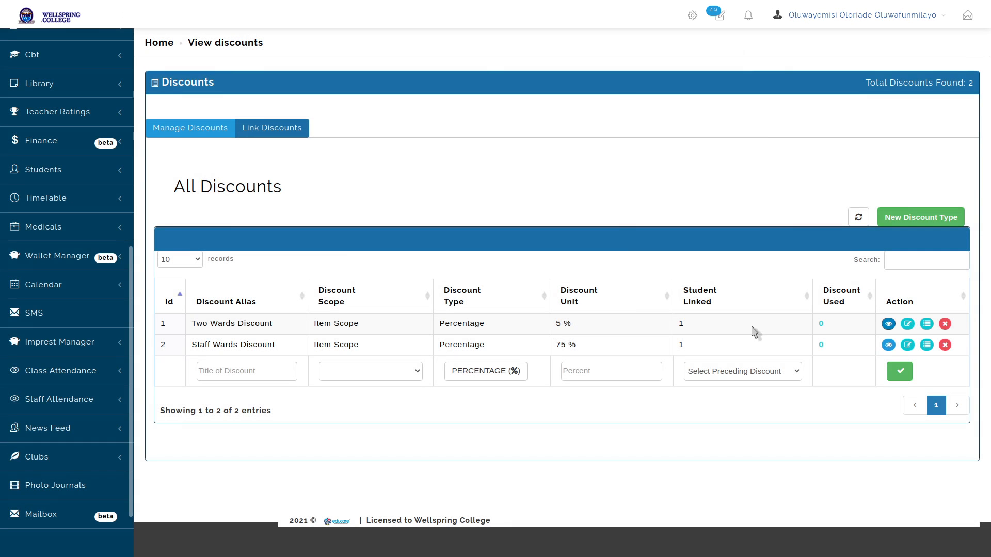
{"action": "left_click", "coordinate": [888, 345]}
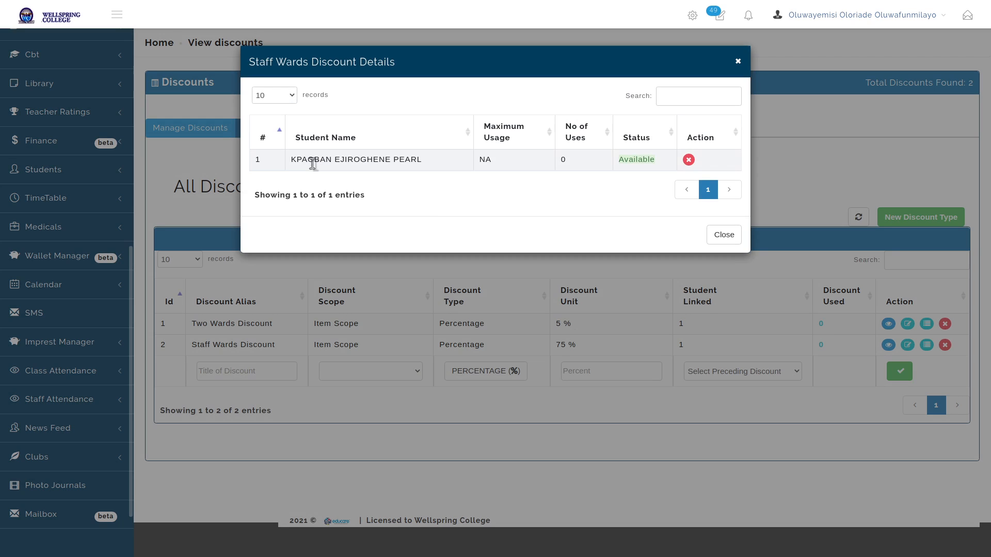
{"action": "key", "text": "Escape"}
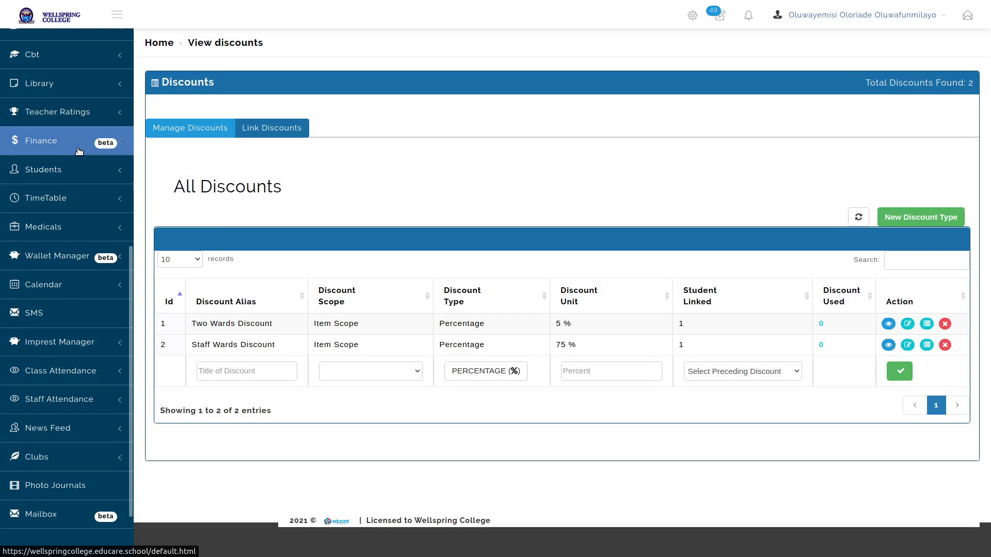
{"action": "left_click", "coordinate": [79, 150]}
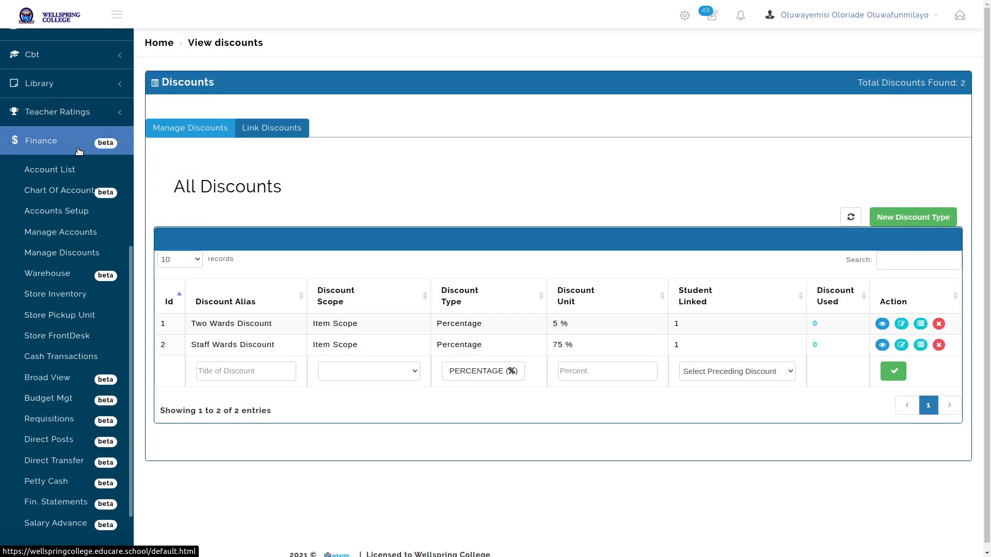
Open the Create Bill page of the 2020/2021 School Fees Account under Finance > Manage Accounts
{"action": "left_click", "coordinate": [73, 232]}
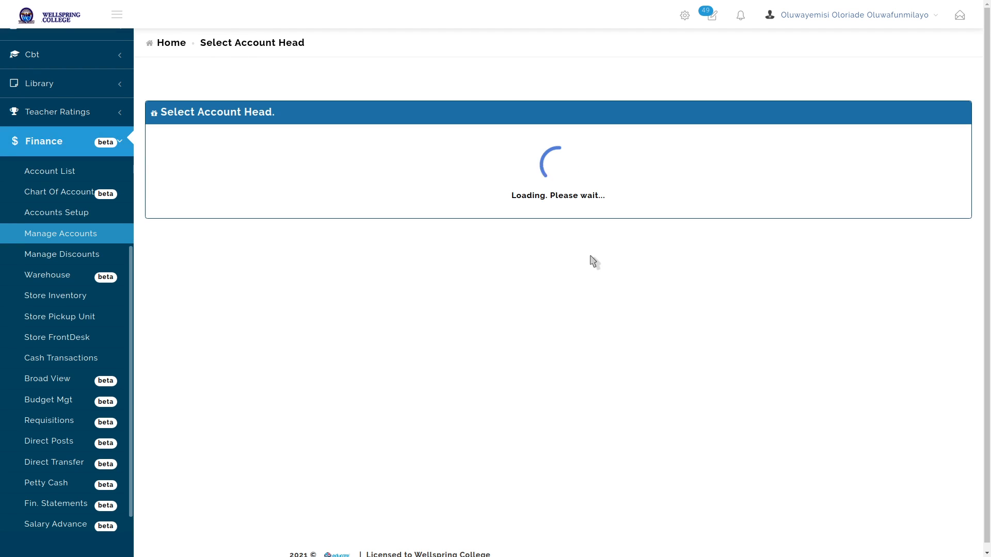
{"action": "left_click", "coordinate": [381, 203]}
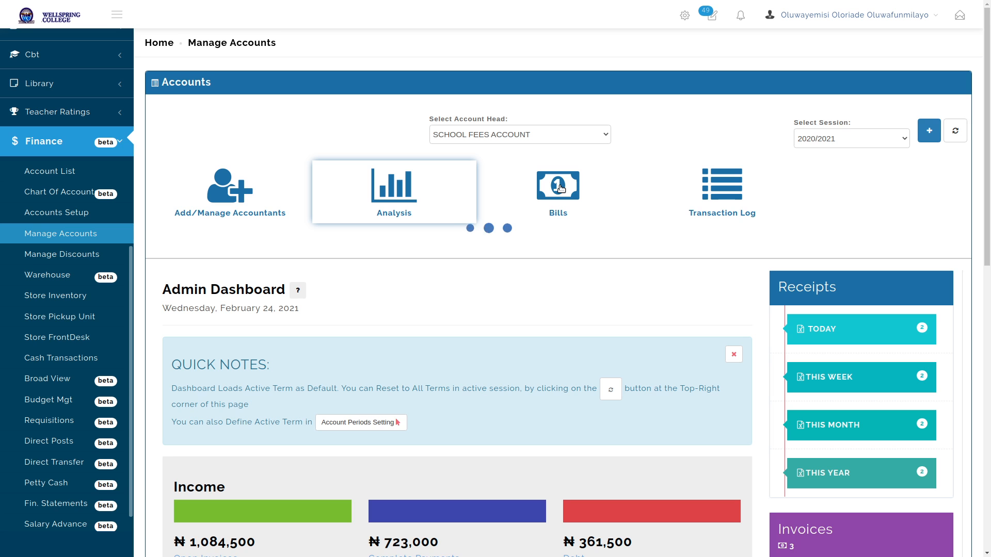
{"action": "left_click", "coordinate": [561, 189]}
{"action": "scroll", "coordinate": [464, 176], "scroll_direction": "down", "scroll_amount": 4}
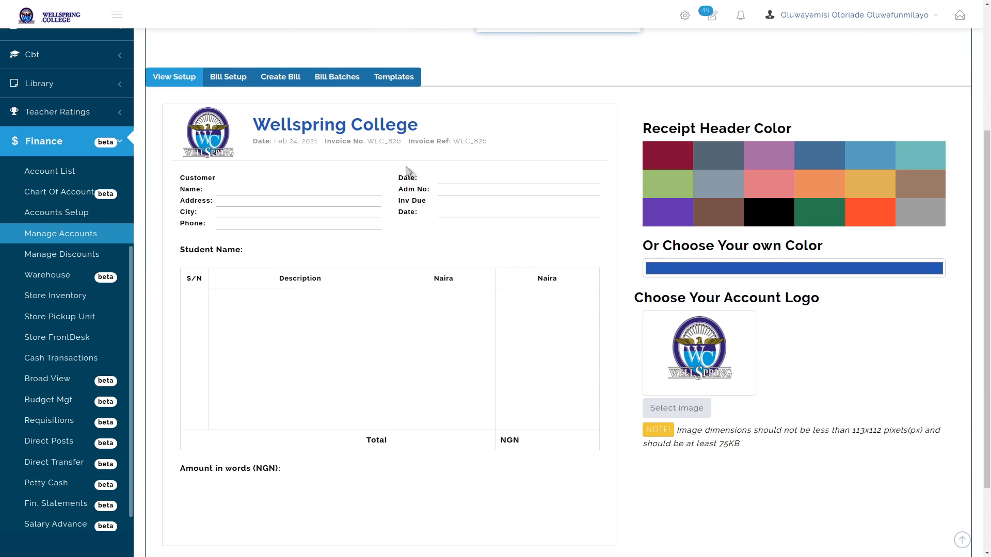
{"action": "left_click", "coordinate": [283, 78]}
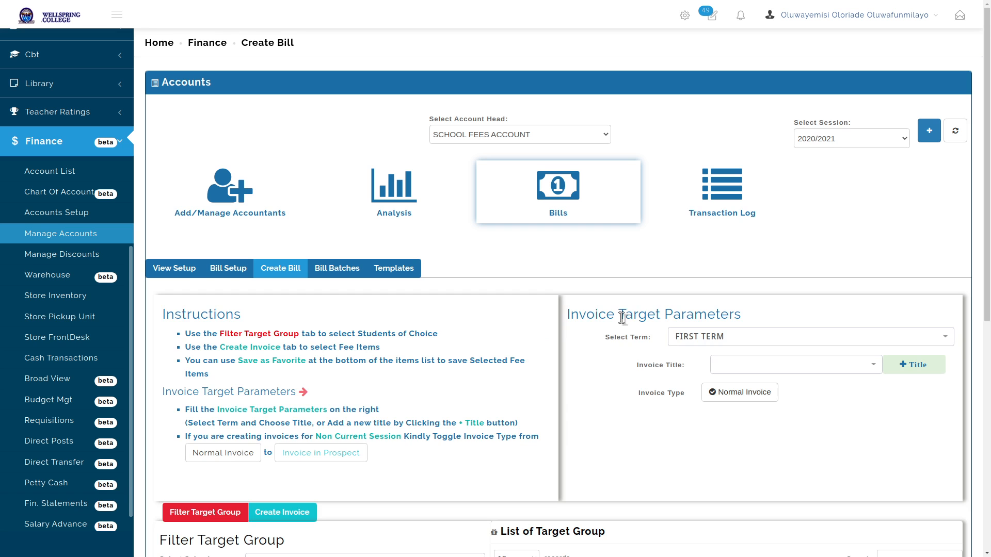
Select two students by surname search as the billing target
{"action": "scroll", "coordinate": [627, 317], "scroll_direction": "down", "scroll_amount": 7}
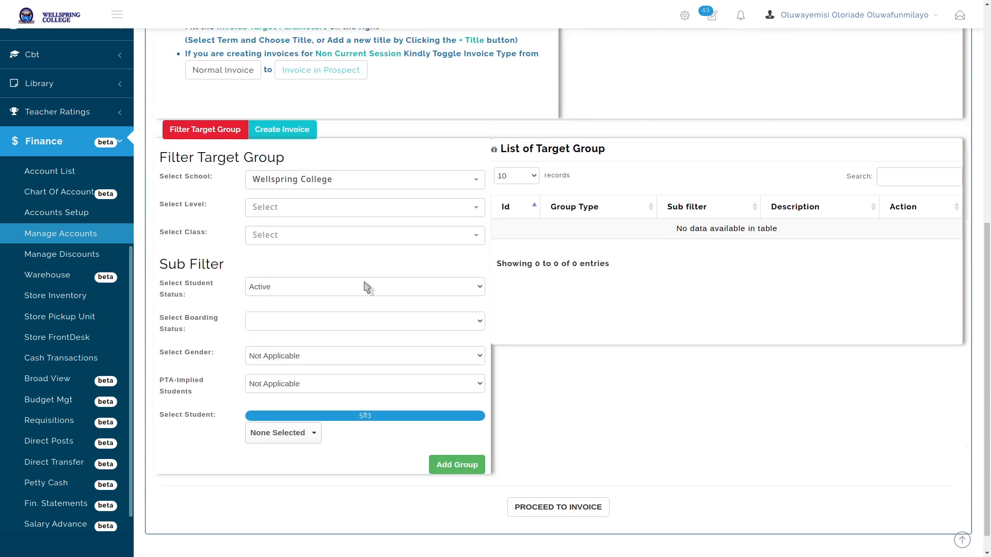
{"action": "left_click", "coordinate": [289, 409]}
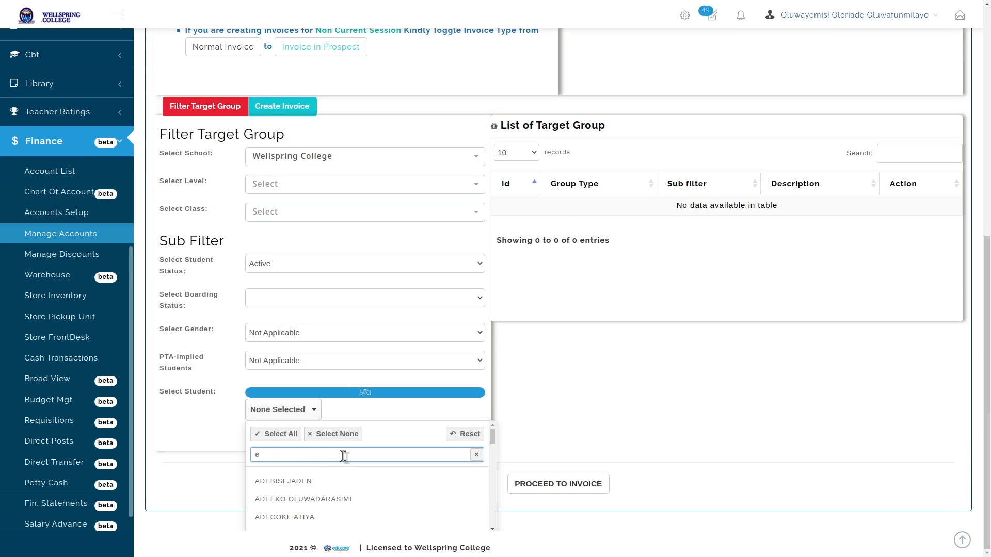
{"action": "type", "text": "luw"}
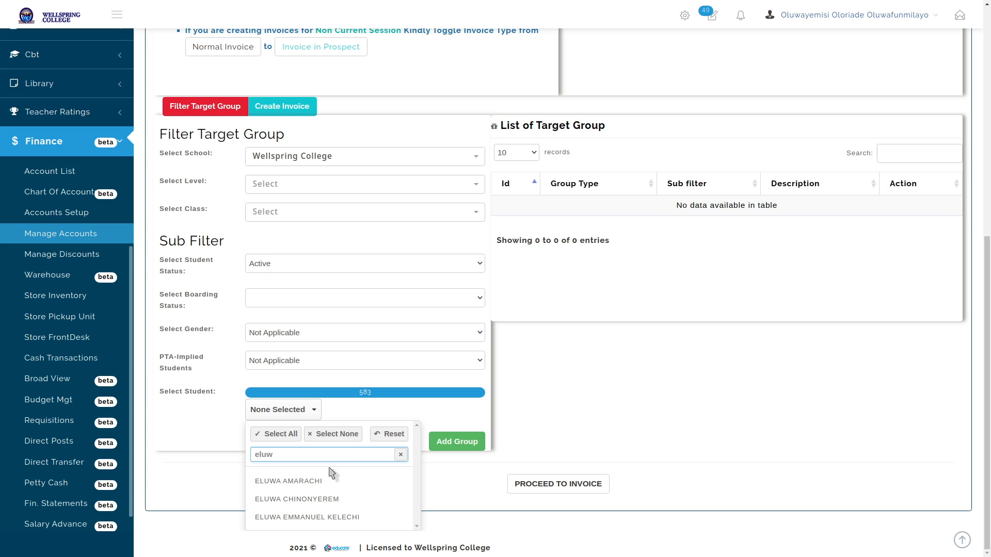
{"action": "left_click", "coordinate": [323, 480]}
{"action": "double_click", "coordinate": [335, 457]}
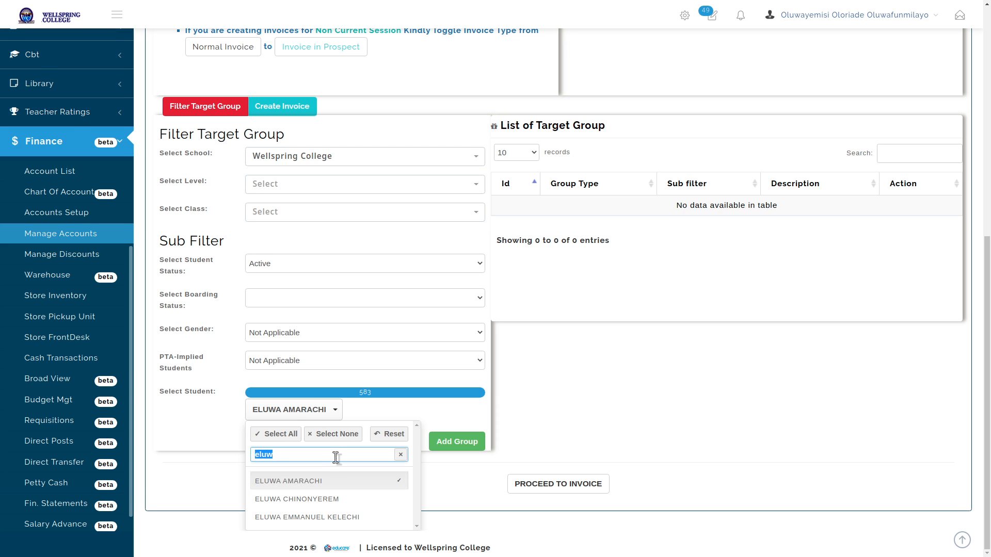
{"action": "type", "text": "kpa"}
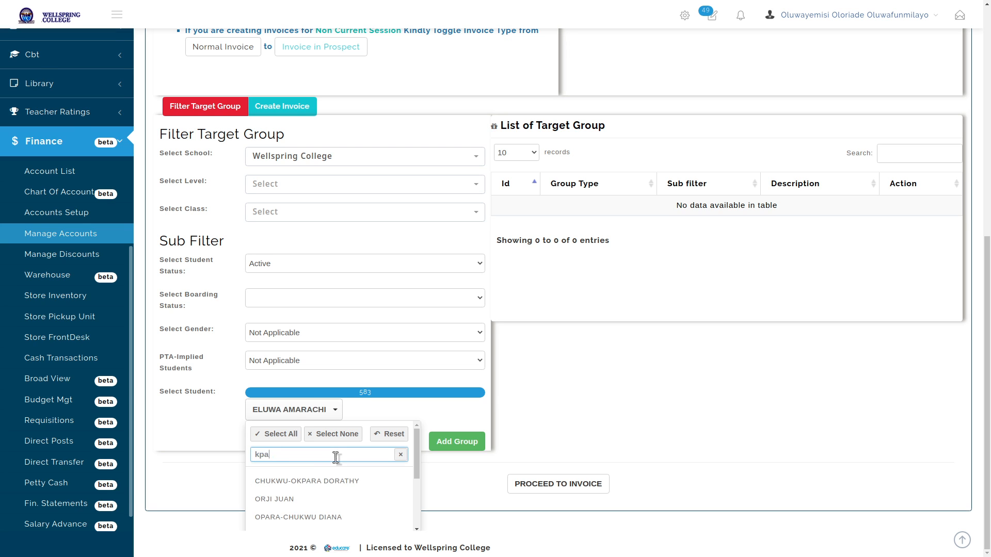
{"action": "type", "text": "g"}
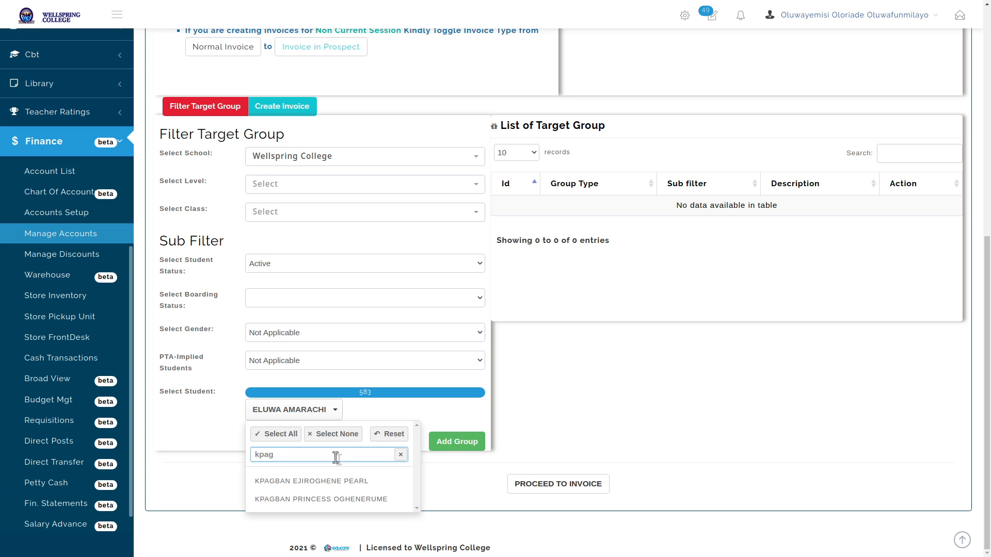
{"action": "left_click", "coordinate": [338, 482]}
{"action": "left_click", "coordinate": [533, 455]}
Set up a SECOND TERM invoice titled SECOND TERM BILL JSS 1 using the School Fees Template
{"action": "left_click", "coordinate": [568, 484]}
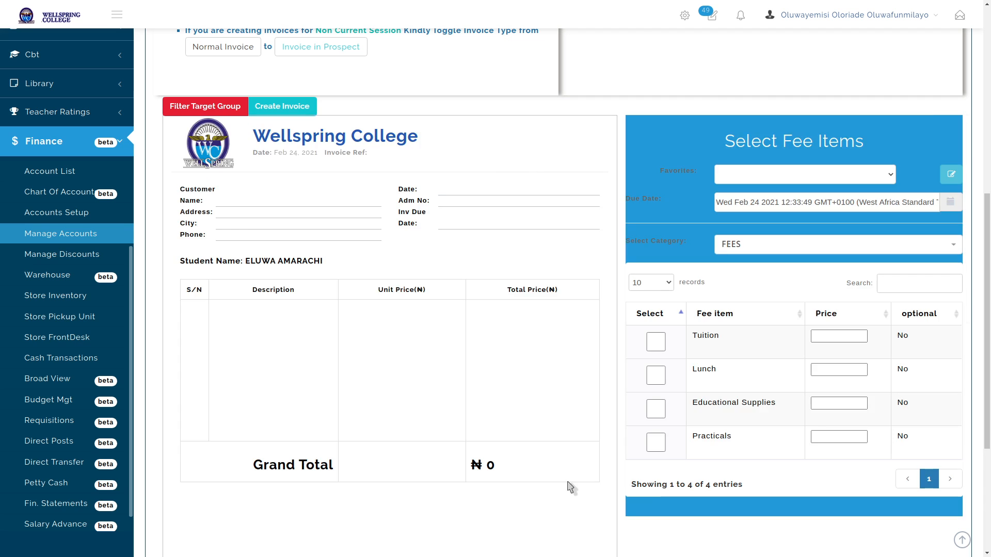
{"action": "left_click", "coordinate": [782, 160]}
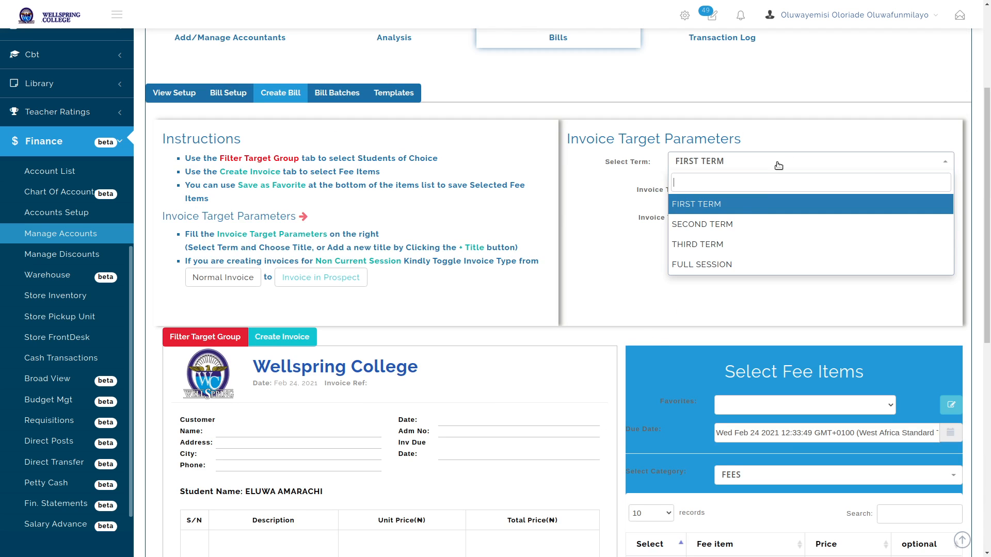
{"action": "left_click", "coordinate": [743, 230]}
{"action": "left_click", "coordinate": [748, 191]}
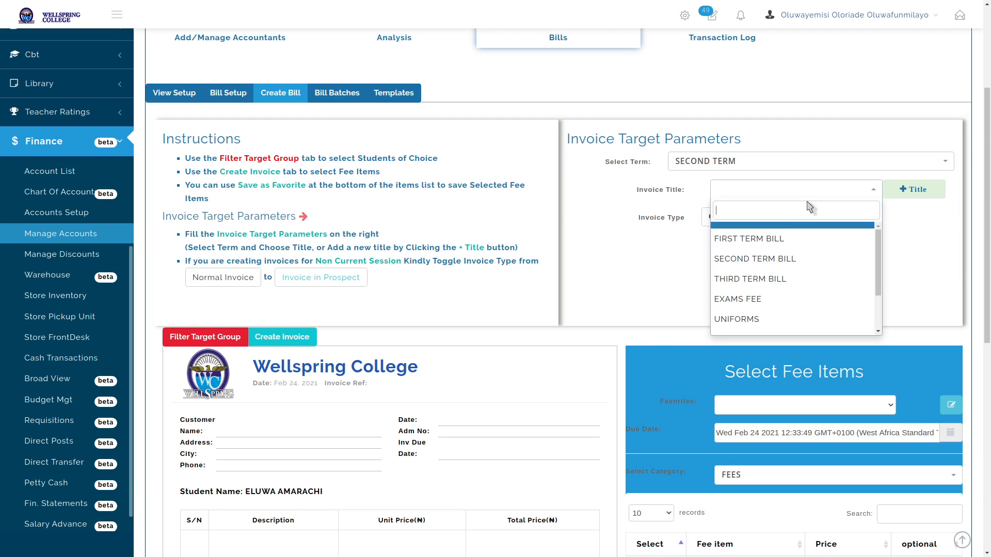
{"action": "scroll", "coordinate": [771, 300], "scroll_direction": "down", "scroll_amount": 2}
{"action": "left_click", "coordinate": [768, 325]}
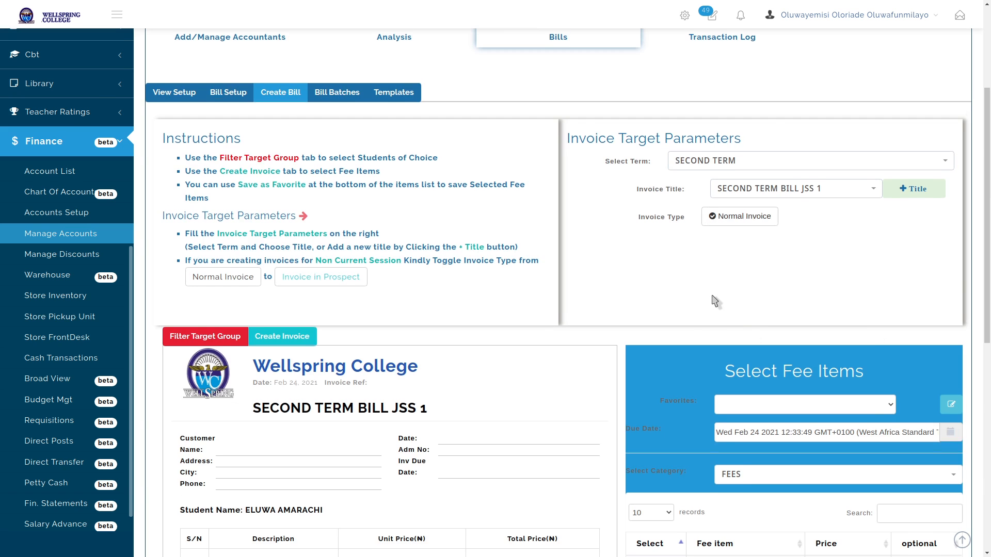
{"action": "scroll", "coordinate": [773, 165], "scroll_direction": "down", "scroll_amount": 5}
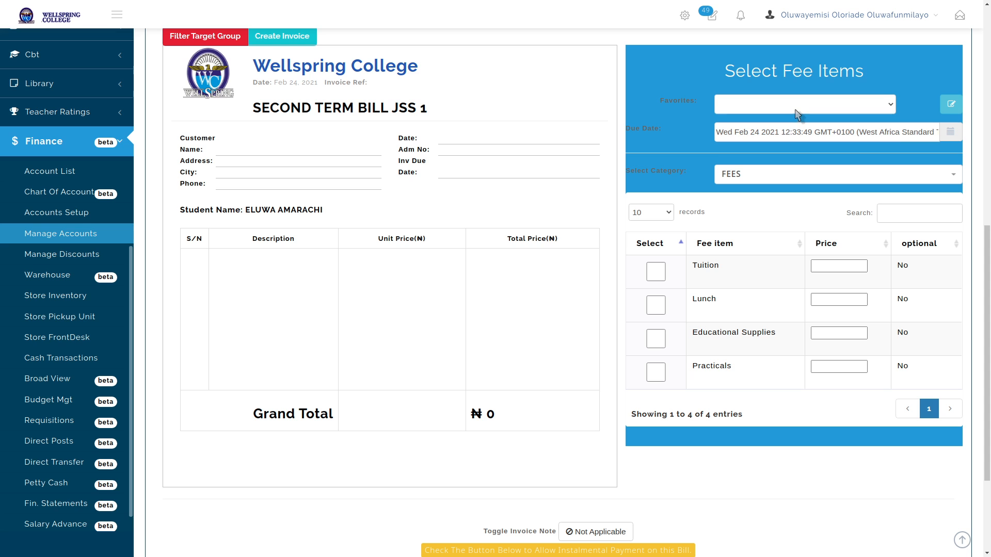
{"action": "left_click", "coordinate": [797, 114]}
{"action": "left_click", "coordinate": [783, 130]}
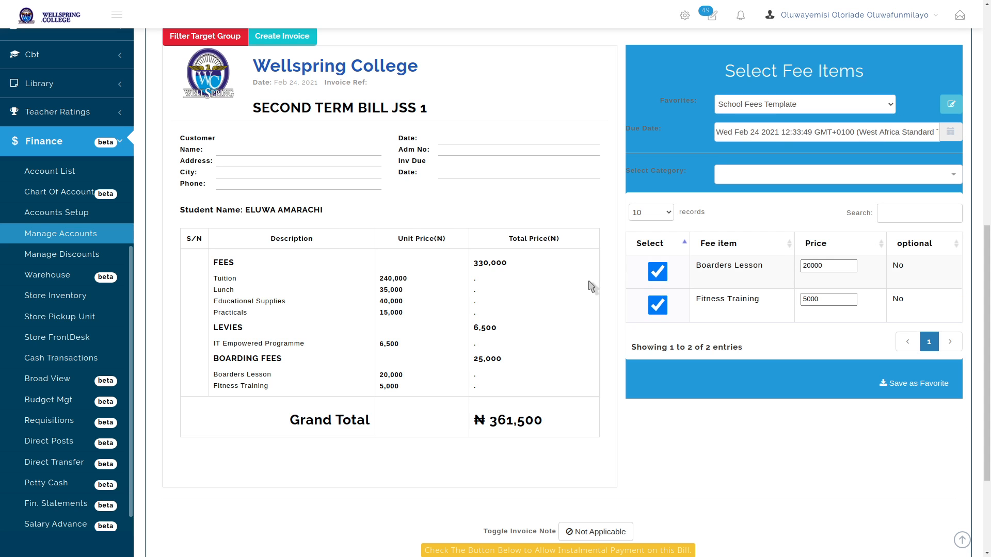
Try generating the invoices, then return to the student list after the 'No group Created' notice
{"action": "scroll", "coordinate": [619, 271], "scroll_direction": "down", "scroll_amount": 3}
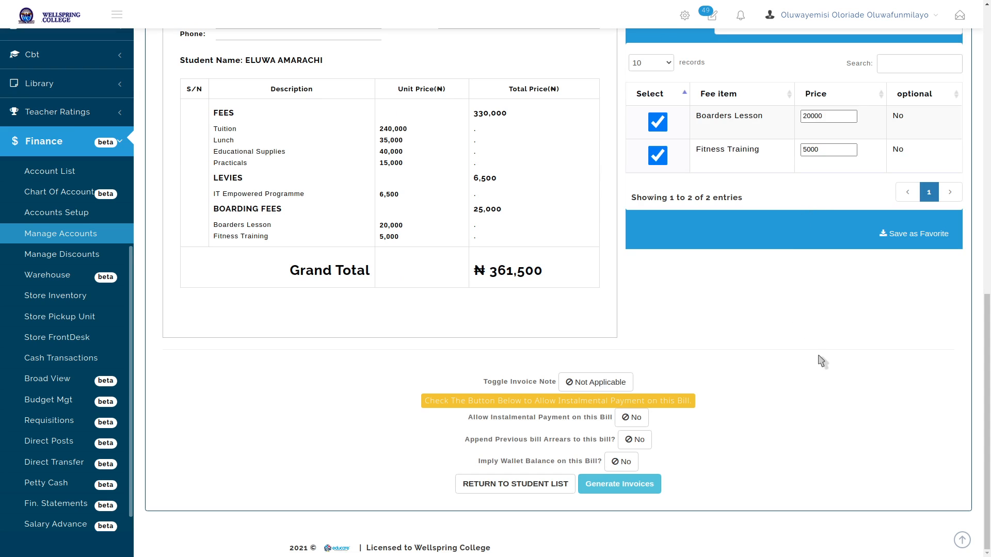
{"action": "left_click", "coordinate": [613, 485]}
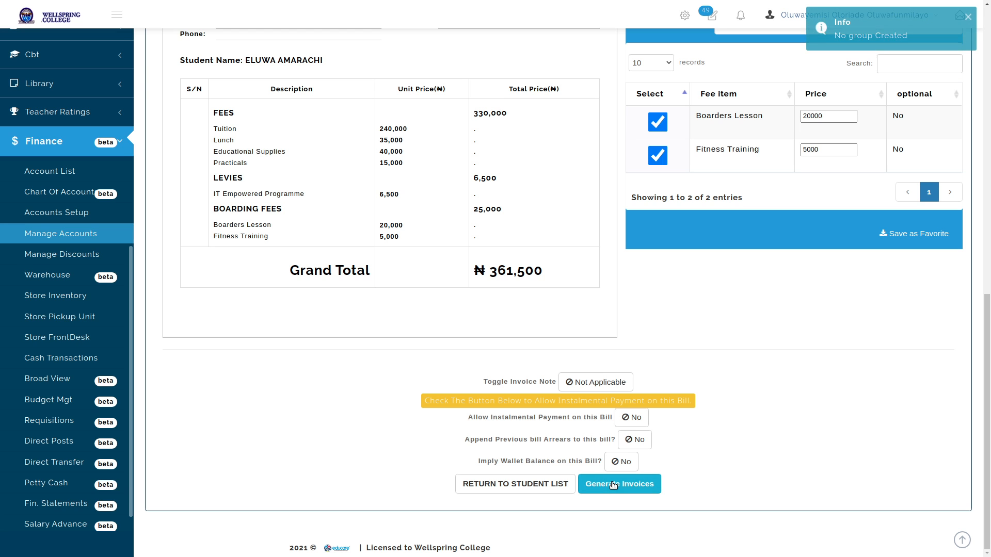
{"action": "scroll", "coordinate": [838, 67], "scroll_direction": "up", "scroll_amount": 13}
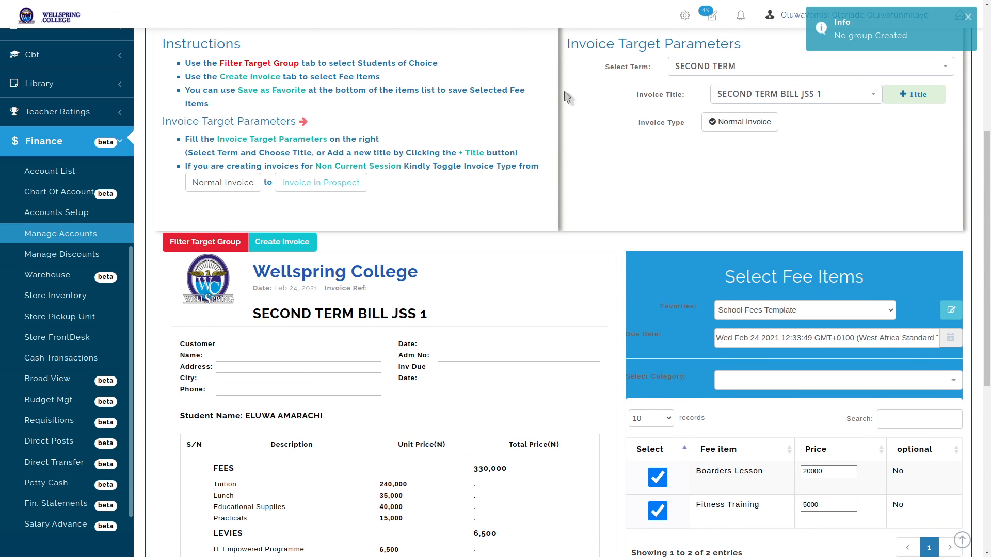
{"action": "scroll", "coordinate": [608, 128], "scroll_direction": "down", "scroll_amount": 13}
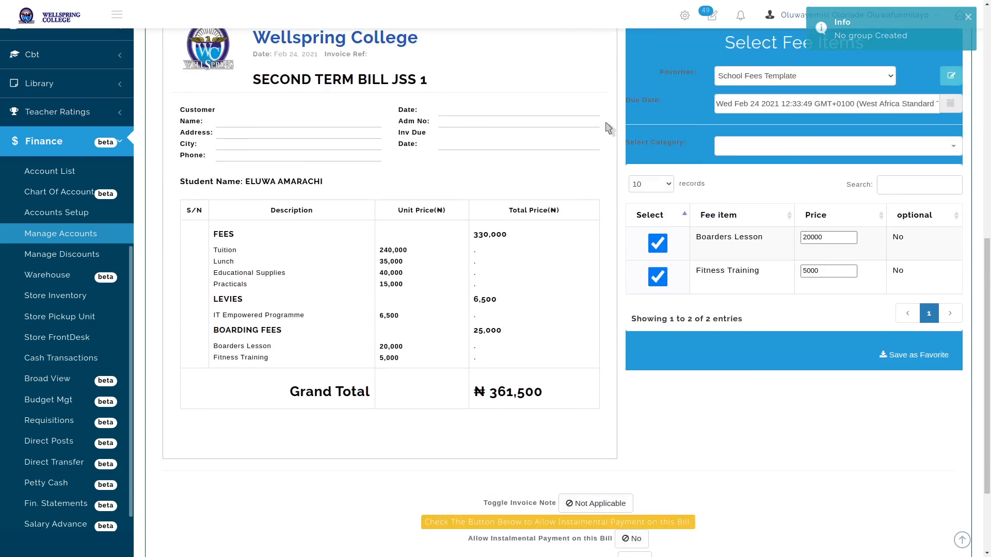
{"action": "scroll", "coordinate": [536, 223], "scroll_direction": "up", "scroll_amount": 5}
{"action": "scroll", "coordinate": [537, 223], "scroll_direction": "down", "scroll_amount": 5}
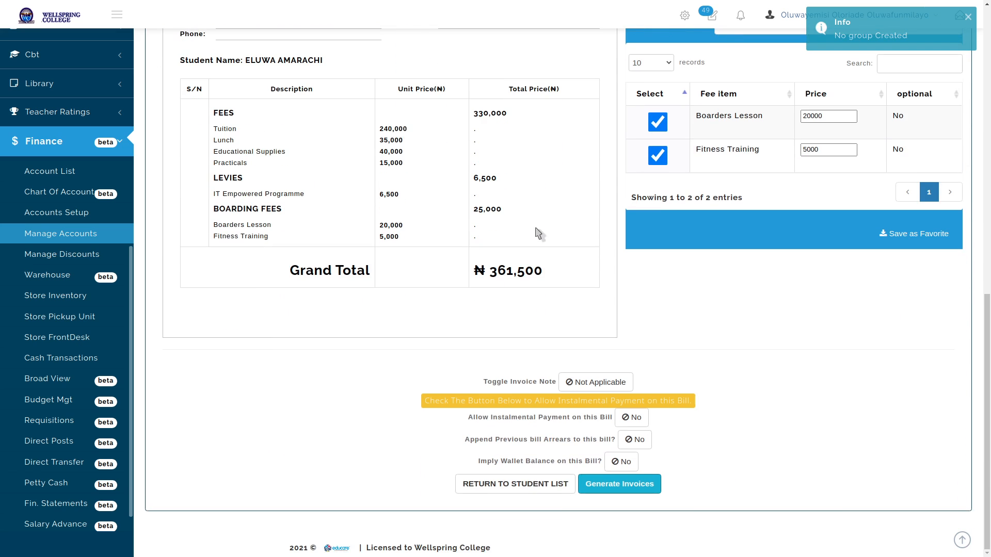
{"action": "left_click", "coordinate": [522, 481]}
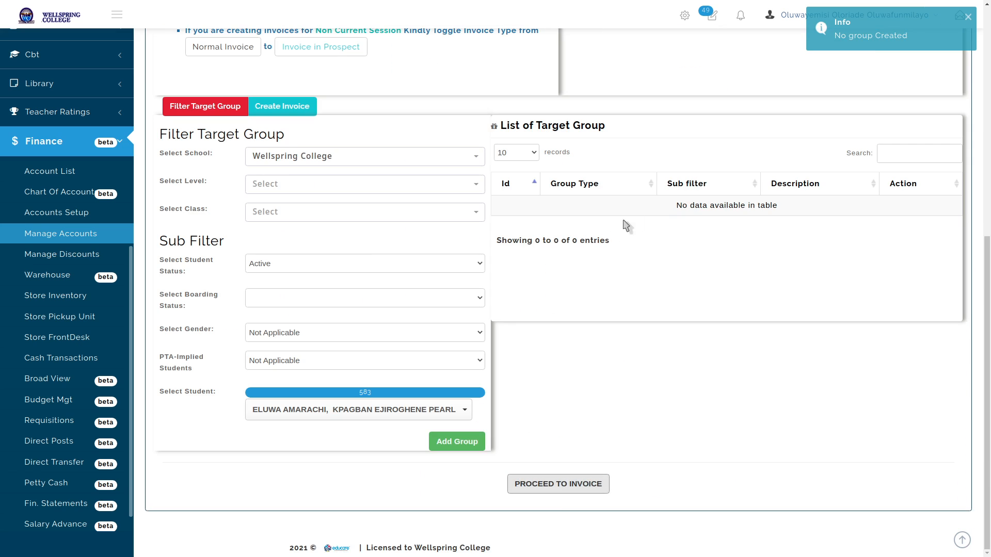
Delete the whole-school target group and reset the student selection
{"action": "left_click", "coordinate": [438, 439]}
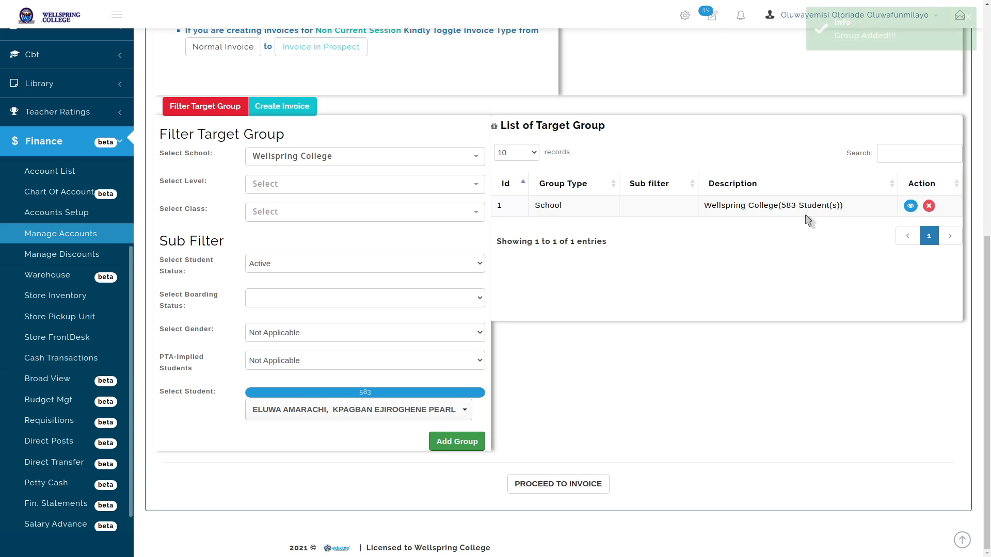
{"action": "left_click", "coordinate": [929, 205]}
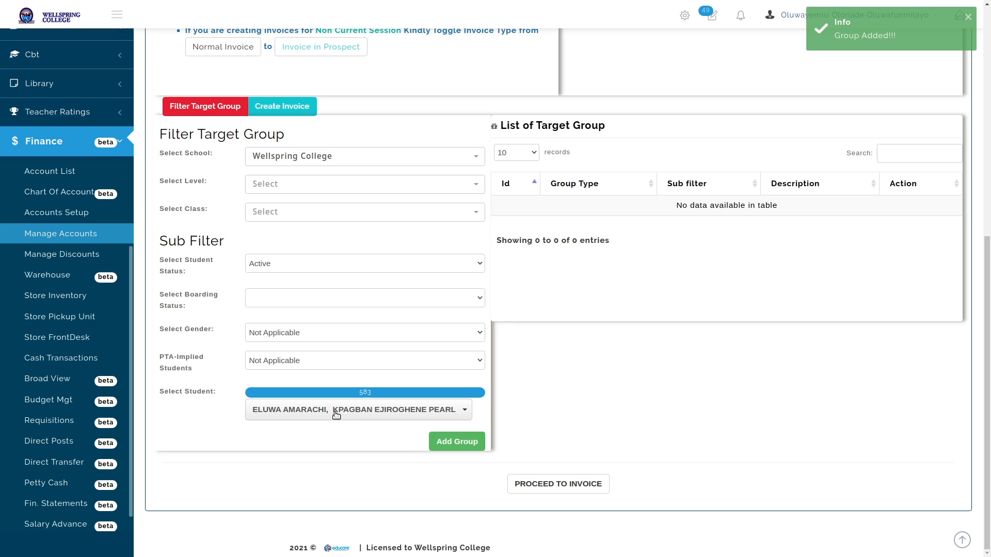
{"action": "left_click", "coordinate": [355, 408]}
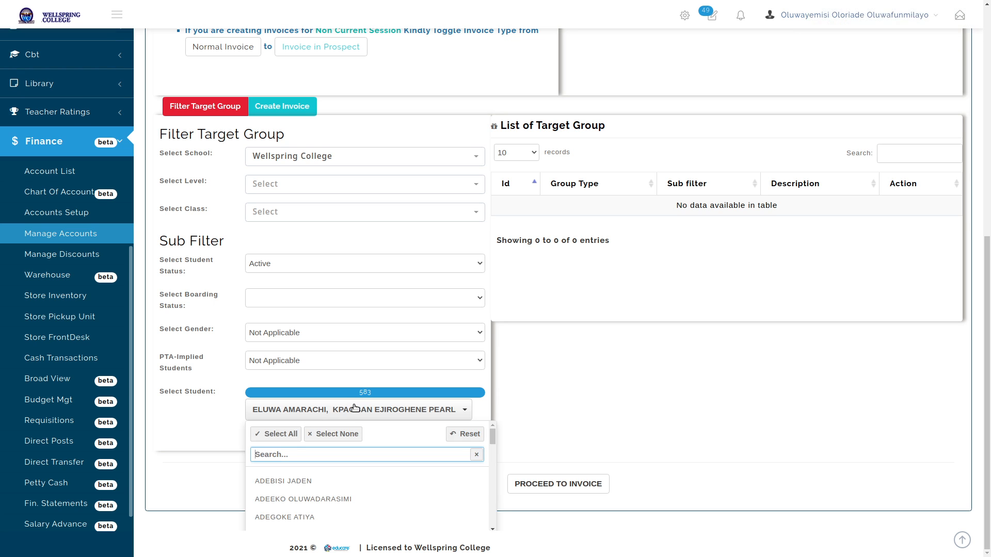
{"action": "left_click", "coordinate": [333, 435]}
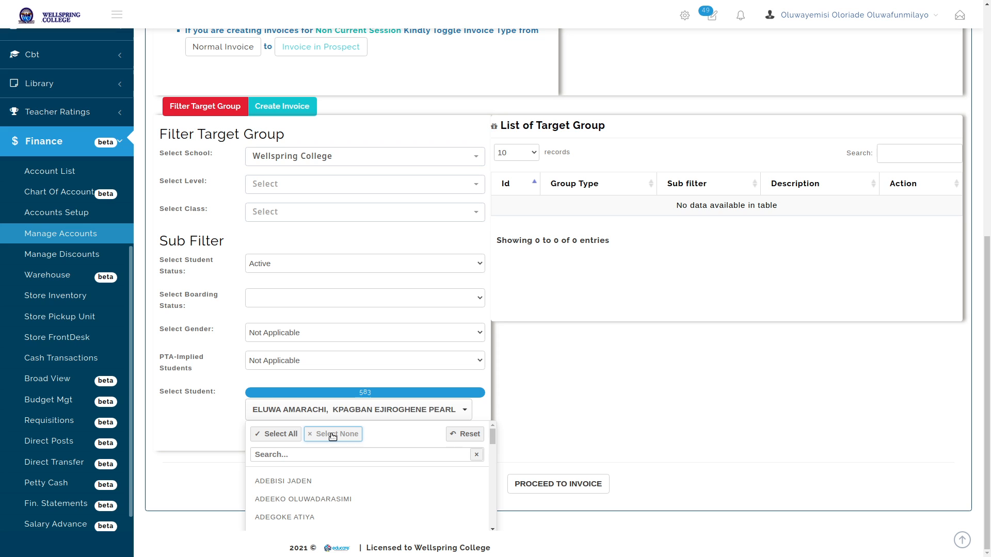
{"action": "left_click", "coordinate": [464, 434]}
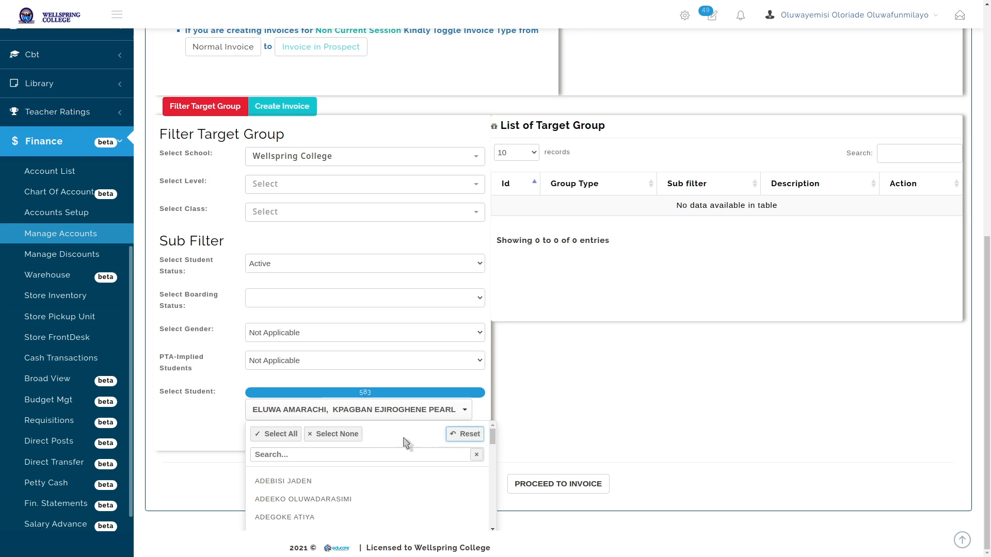
{"action": "left_click", "coordinate": [382, 410]}
Re-tick both students by surname search and add them as a target group
{"action": "left_click", "coordinate": [382, 410]}
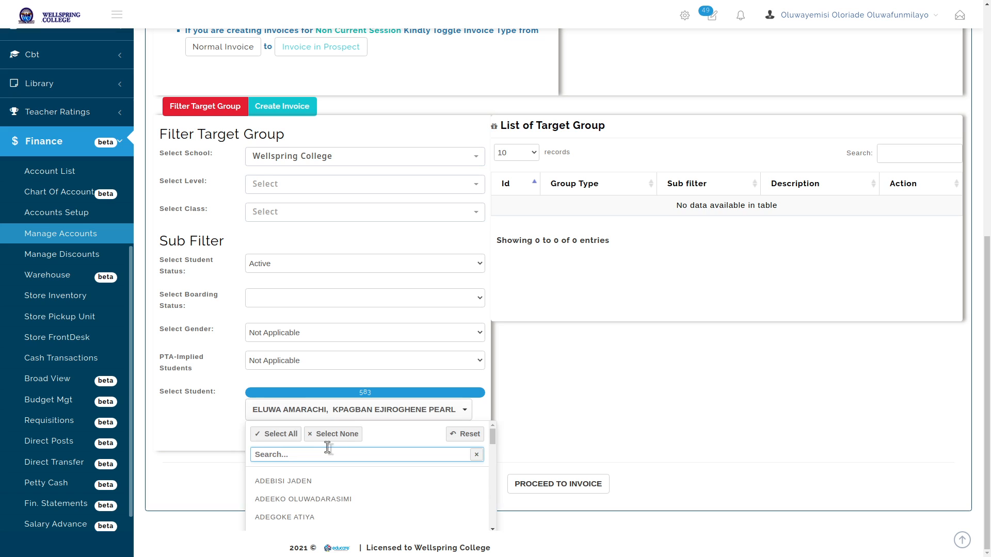
{"action": "type", "text": "elu"}
{"action": "left_click", "coordinate": [319, 501]}
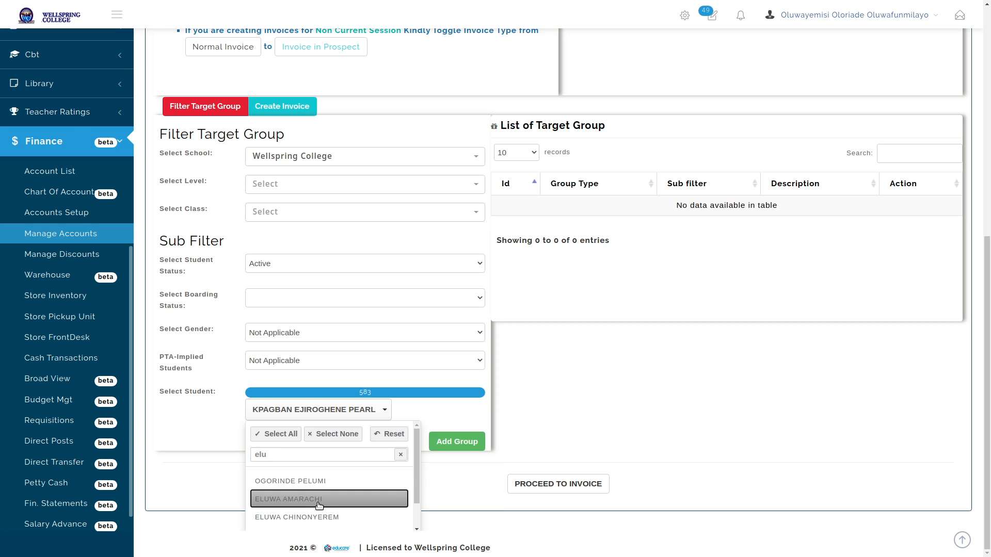
{"action": "left_click", "coordinate": [327, 502]}
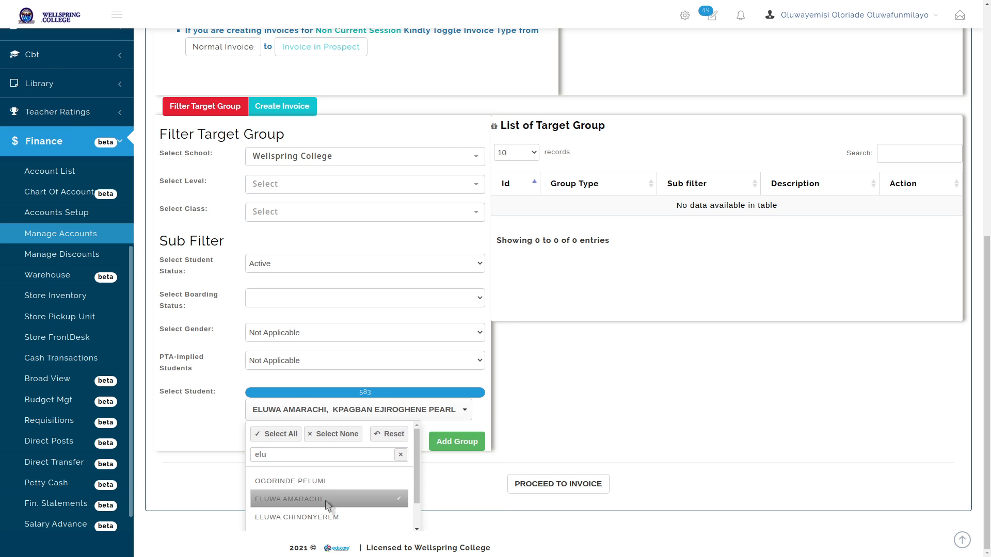
{"action": "double_click", "coordinate": [321, 455]}
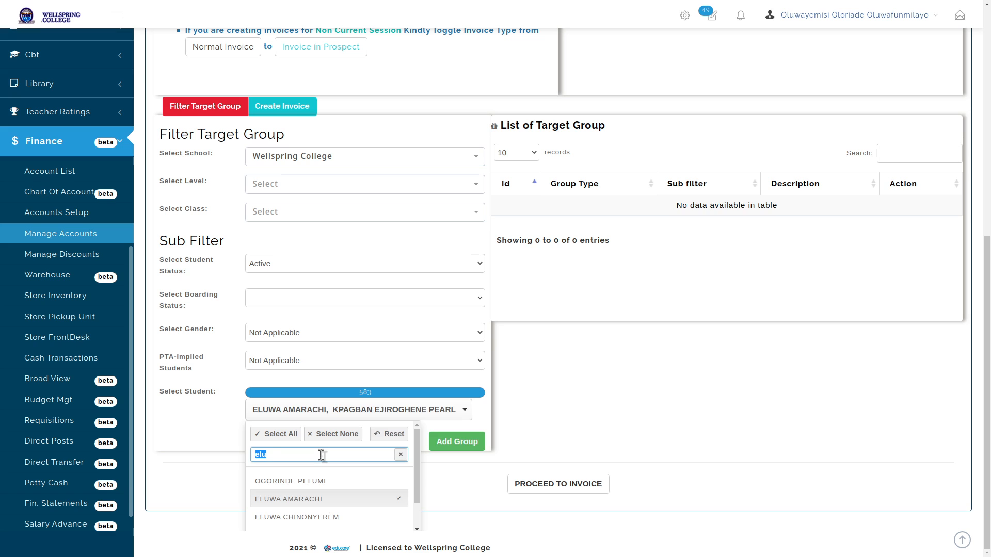
{"action": "type", "text": "kpag"}
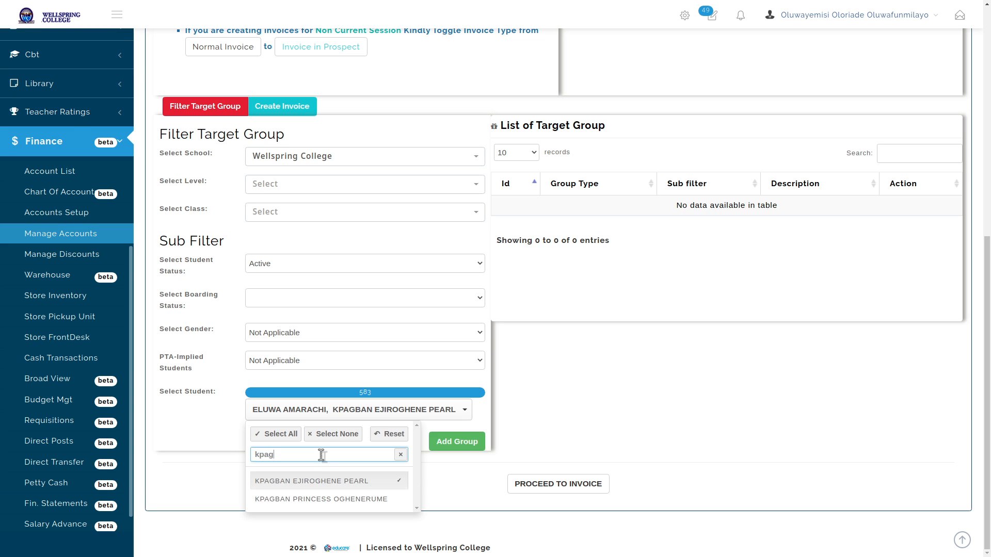
{"action": "left_click", "coordinate": [323, 484]}
{"action": "left_click", "coordinate": [346, 480]}
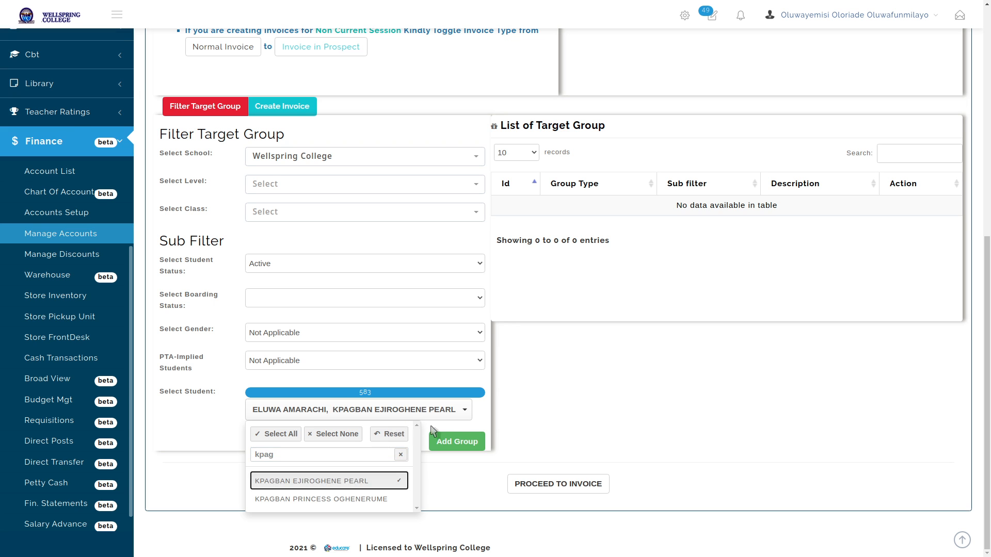
{"action": "left_click", "coordinate": [462, 442]}
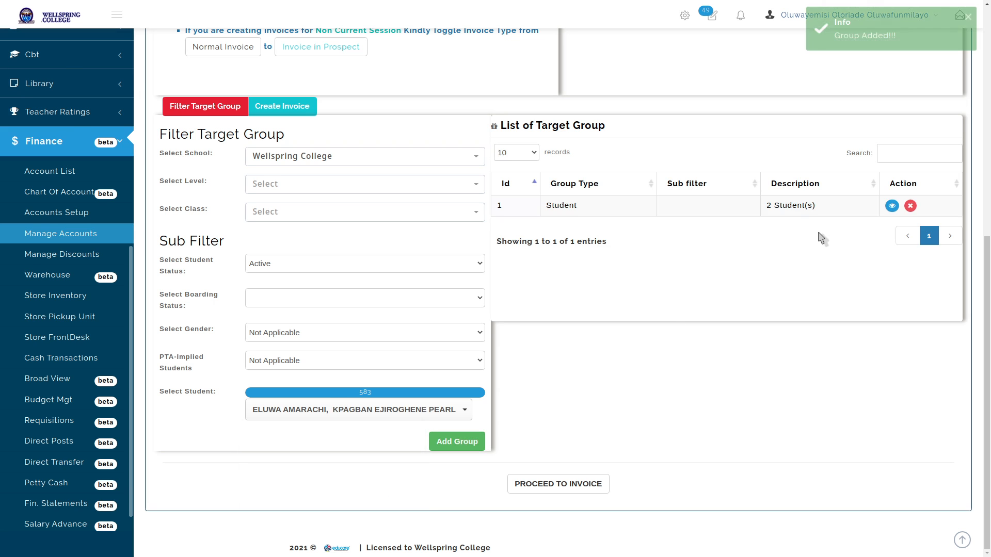
Check the new group's two students, then go back to the SECOND TERM BILL JSS 1 invoice
{"action": "left_click", "coordinate": [891, 206]}
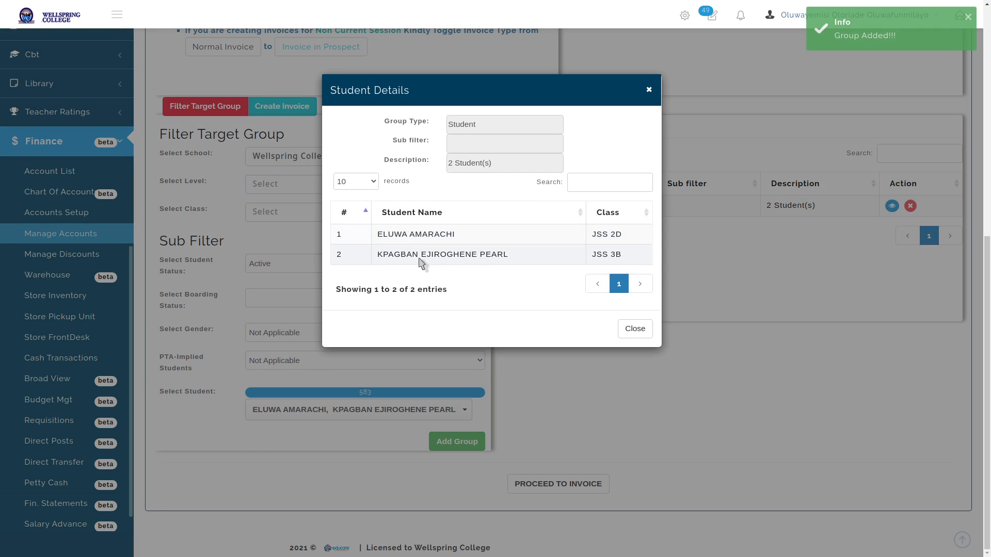
{"action": "left_click", "coordinate": [634, 328]}
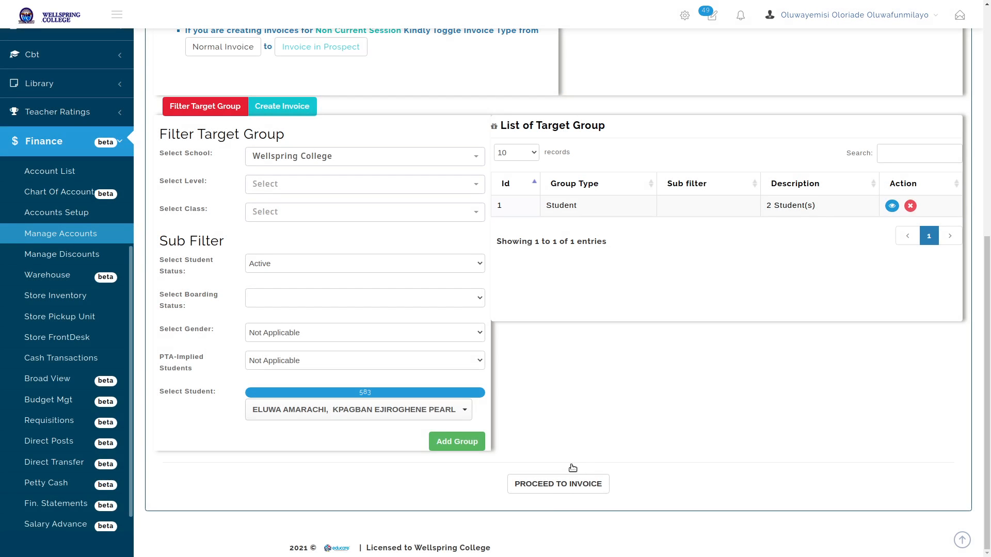
{"action": "left_click", "coordinate": [558, 484]}
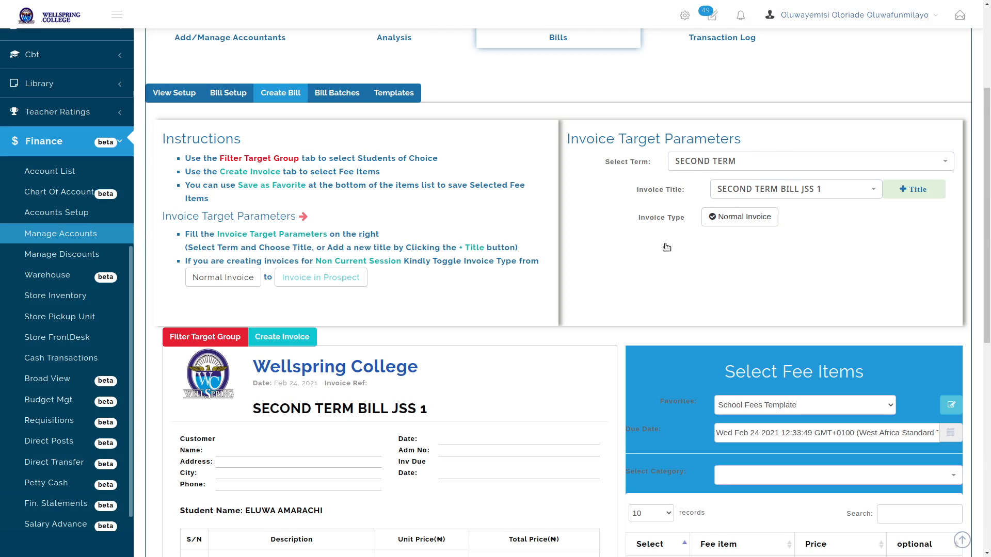
Generate the SECOND TERM BILL JSS 1 invoice batch for the two-student group
{"action": "scroll", "coordinate": [666, 247], "scroll_direction": "down", "scroll_amount": 5}
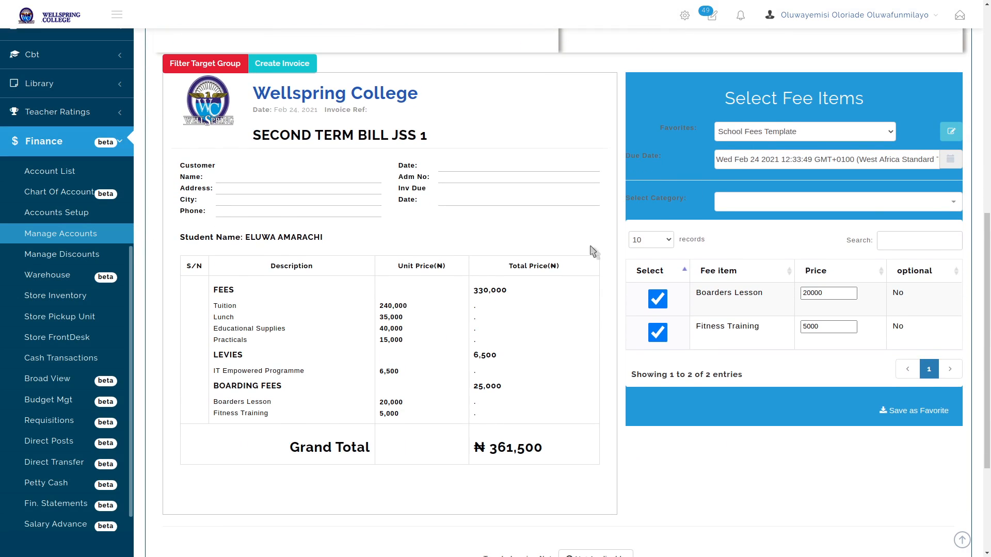
{"action": "scroll", "coordinate": [592, 251], "scroll_direction": "down", "scroll_amount": 3}
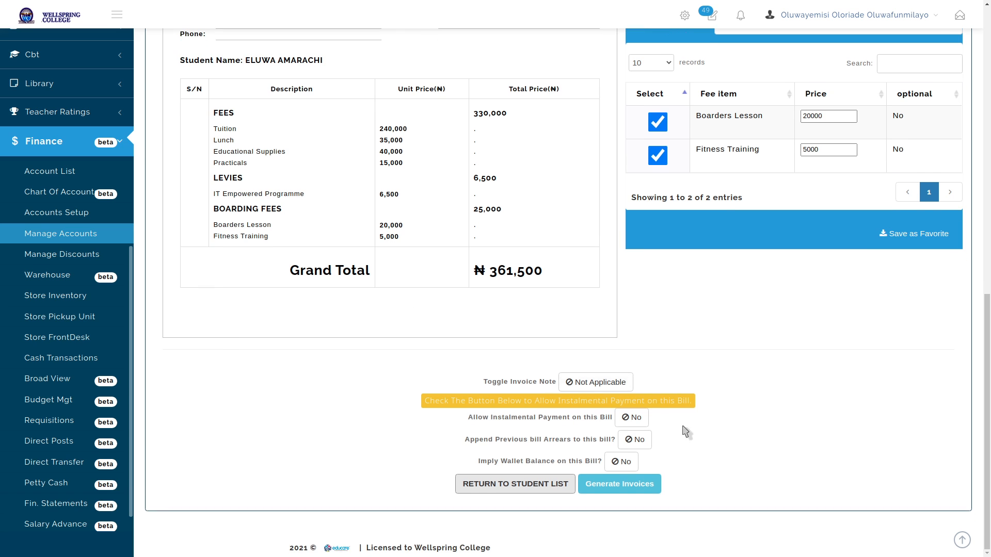
{"action": "left_click", "coordinate": [619, 486]}
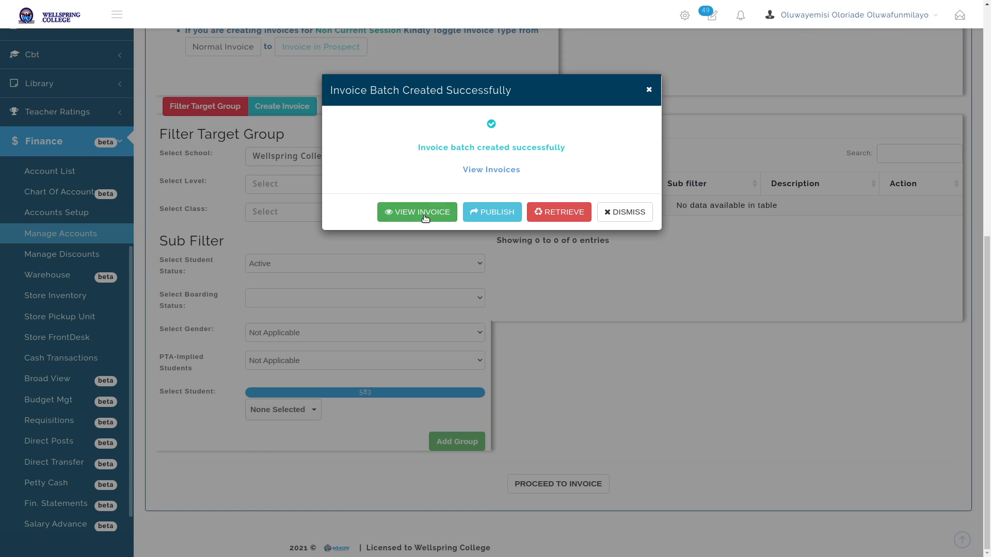
View the generated invoices, highlighting Tuition 240,000.00, the −12,000.00 discount and the ₦349,500 total
{"action": "left_click", "coordinate": [420, 212]}
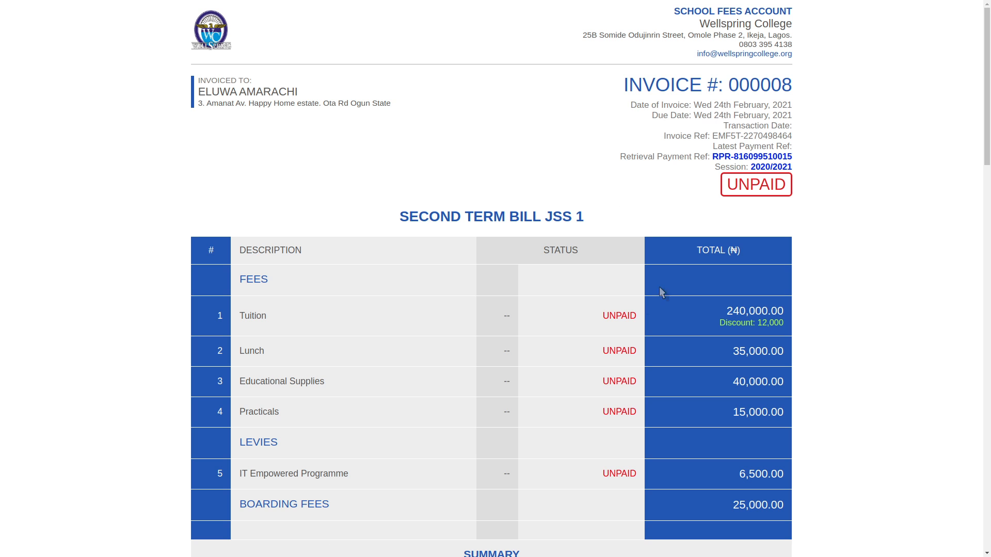
{"action": "double_click", "coordinate": [252, 316]}
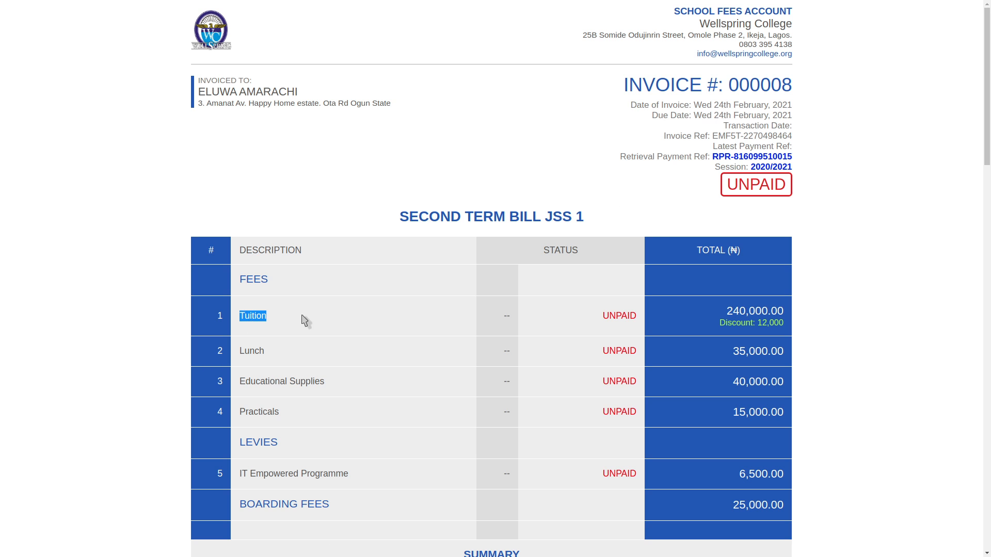
{"action": "left_click_drag", "start_coordinate": [728, 311], "coordinate": [777, 323]}
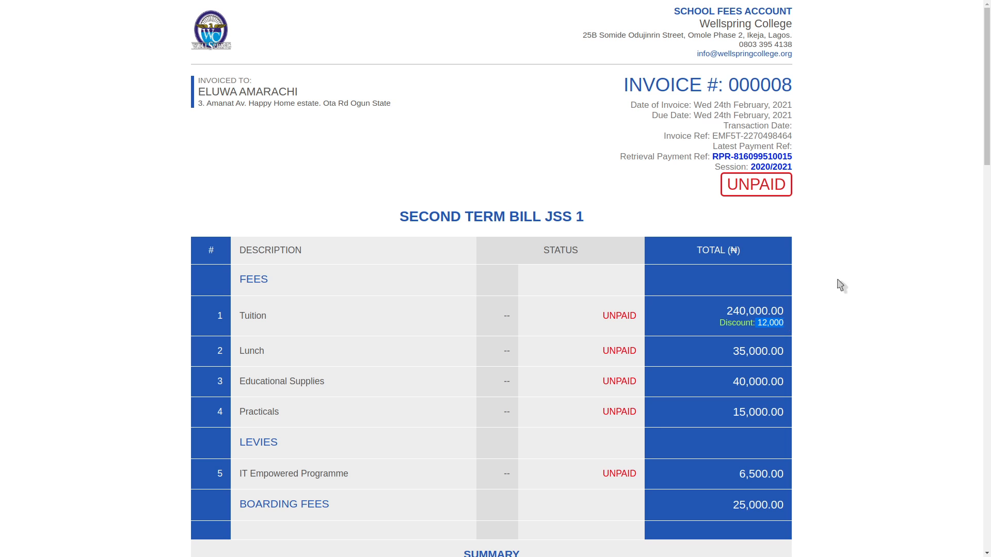
{"action": "left_click_drag", "start_coordinate": [987, 57], "coordinate": [988, 170]}
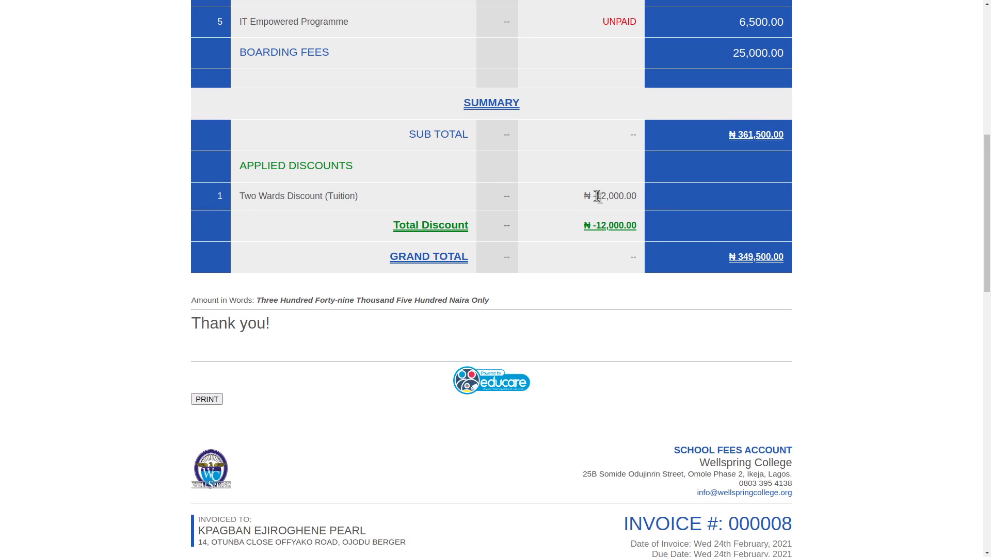
{"action": "left_click_drag", "start_coordinate": [595, 197], "coordinate": [638, 195]}
{"action": "triple_click", "coordinate": [609, 225]}
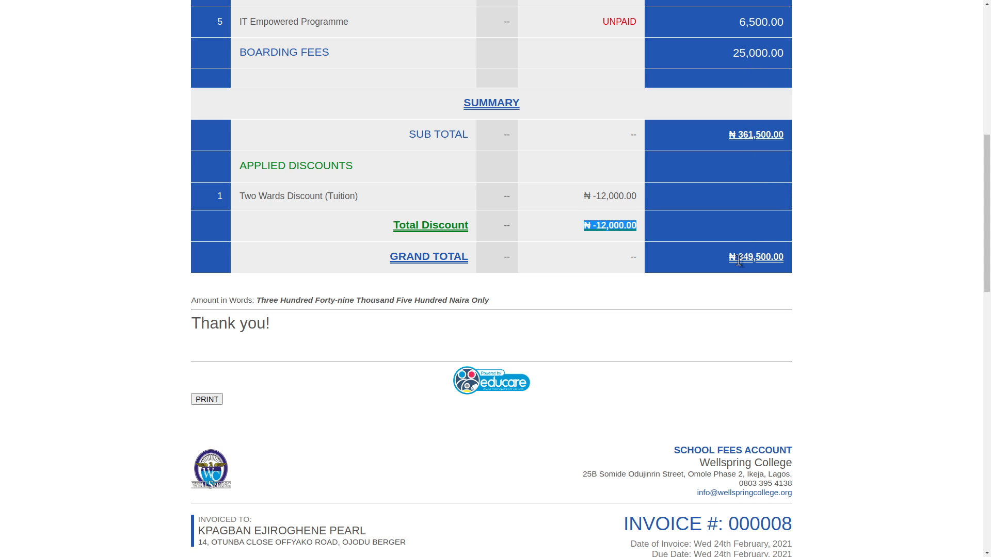
{"action": "left_click_drag", "start_coordinate": [739, 259], "coordinate": [783, 257]}
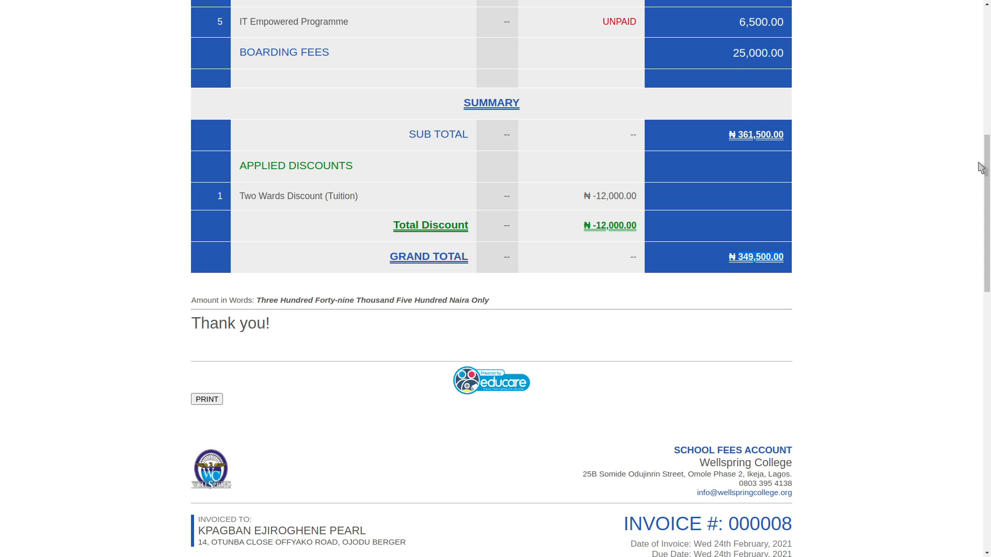
{"action": "left_click_drag", "start_coordinate": [986, 146], "coordinate": [948, 320]}
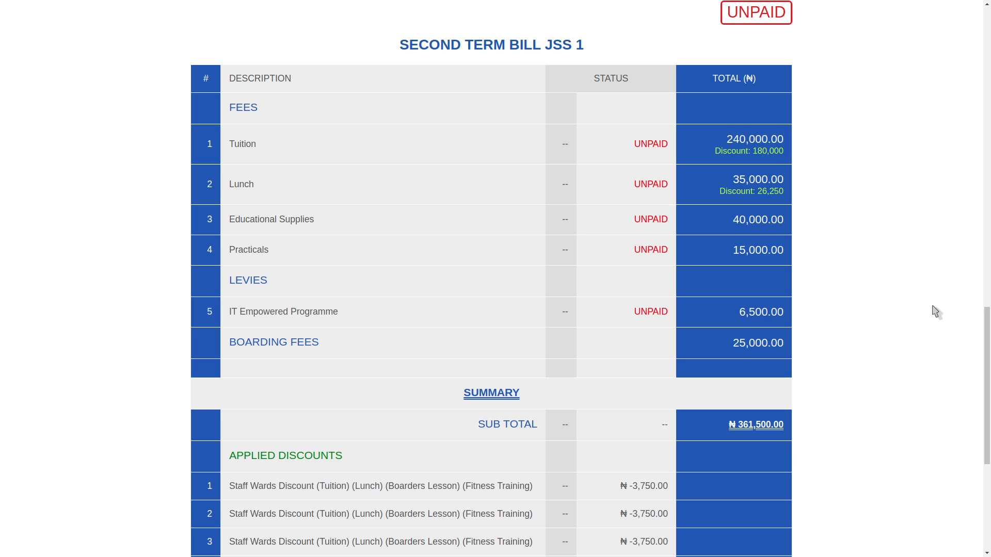
{"action": "scroll", "coordinate": [947, 244], "scroll_direction": "down", "scroll_amount": 6}
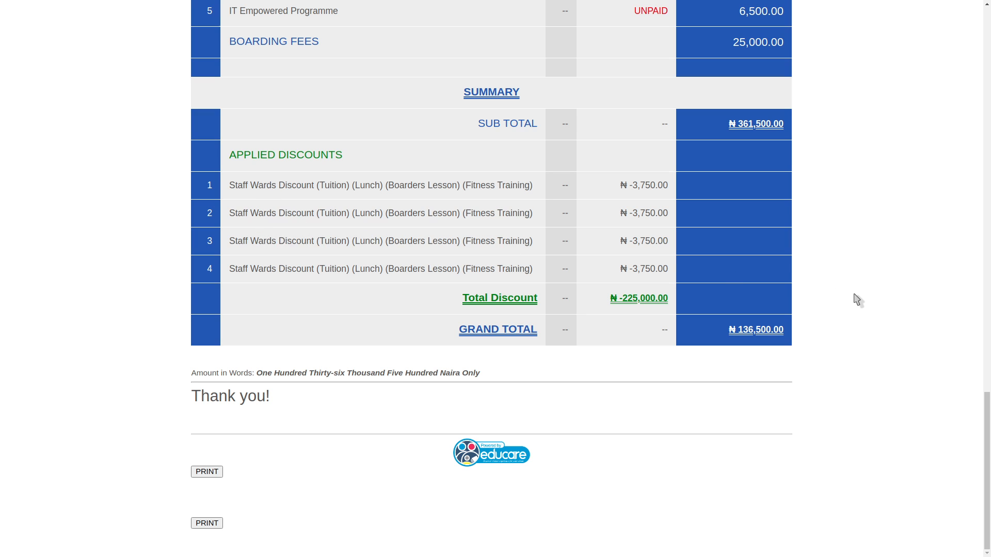
{"action": "scroll", "coordinate": [857, 300], "scroll_direction": "up", "scroll_amount": 1}
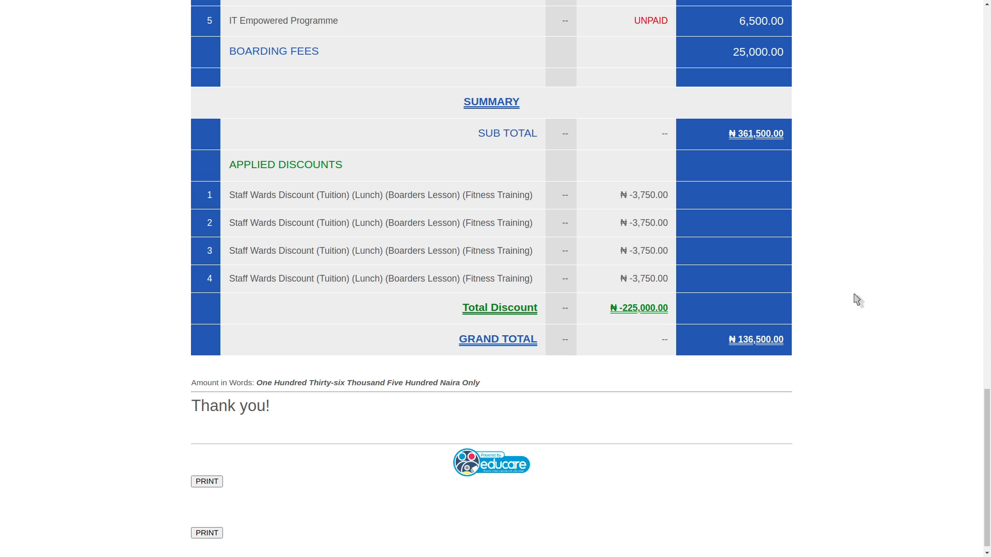
{"action": "scroll", "coordinate": [853, 298], "scroll_direction": "down", "scroll_amount": 1}
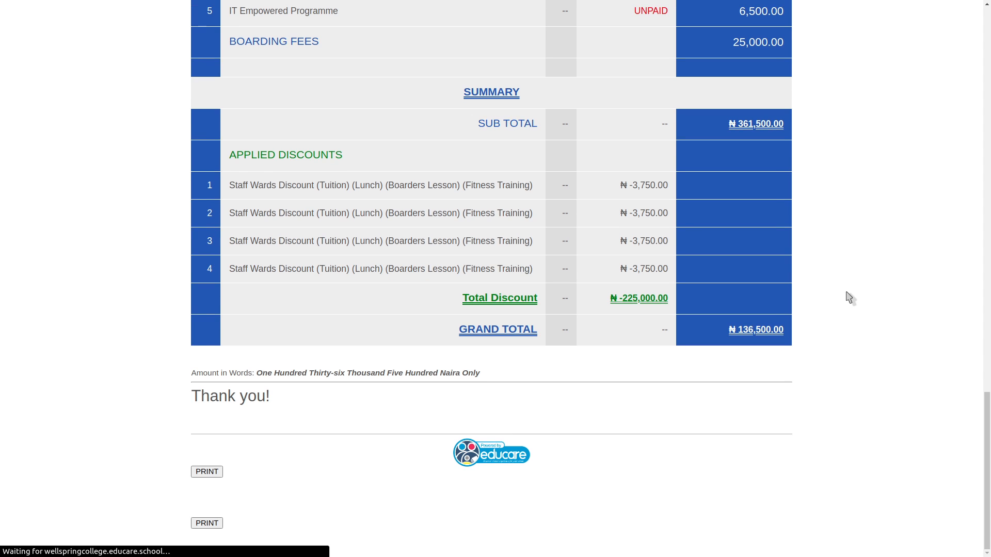
{"action": "left_click_drag", "start_coordinate": [988, 421], "coordinate": [949, 342]}
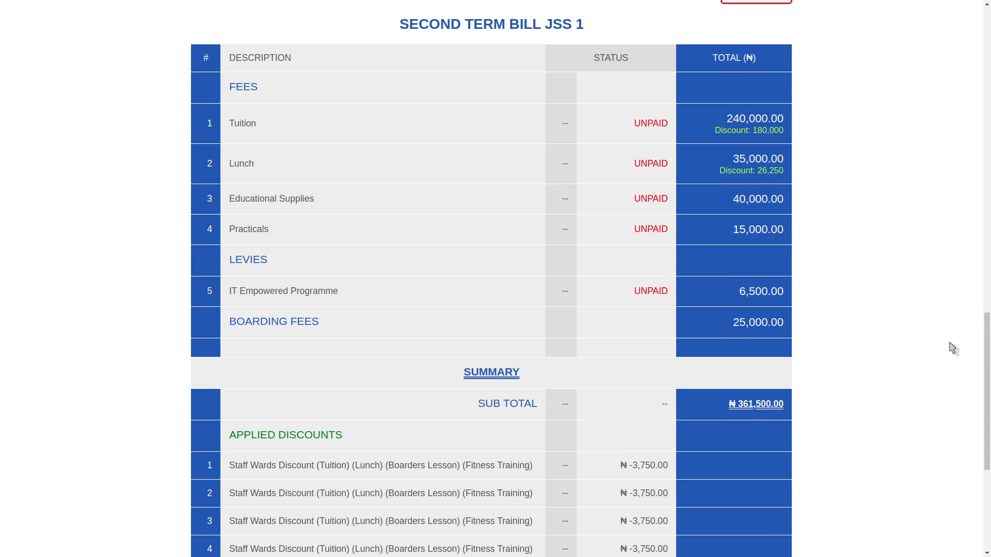
{"action": "scroll", "coordinate": [431, 458], "scroll_direction": "down", "scroll_amount": 2}
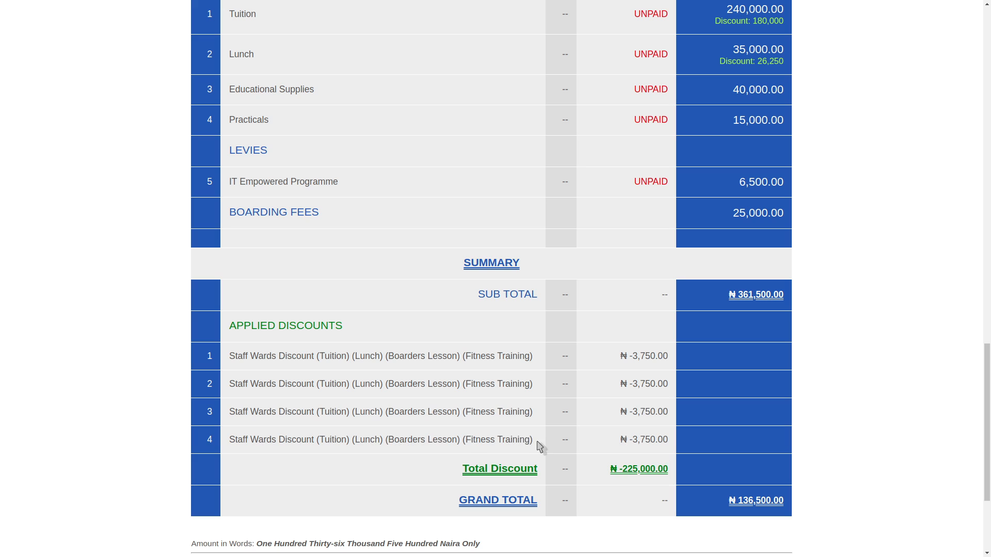
{"action": "left_click_drag", "start_coordinate": [537, 444], "coordinate": [318, 444]}
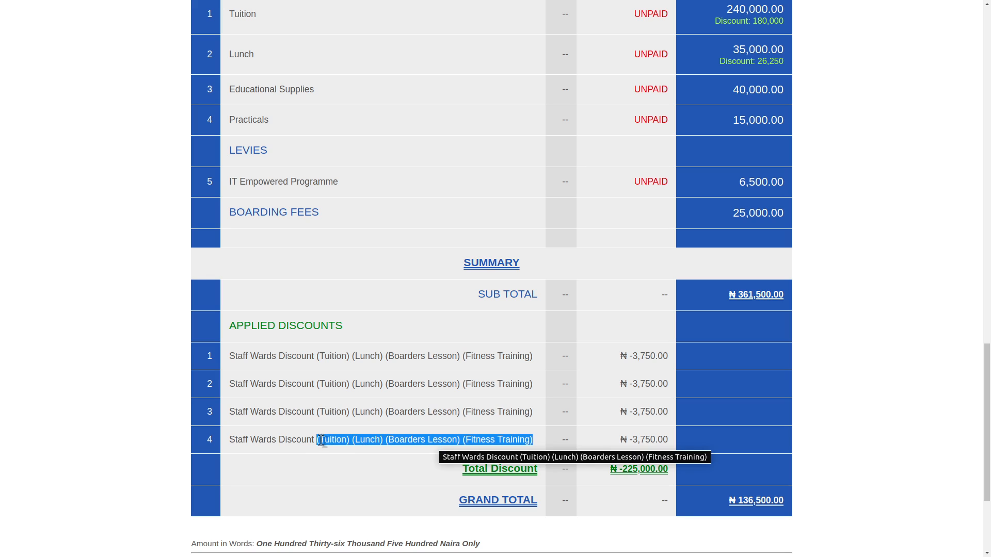
{"action": "triple_click", "coordinate": [263, 440]}
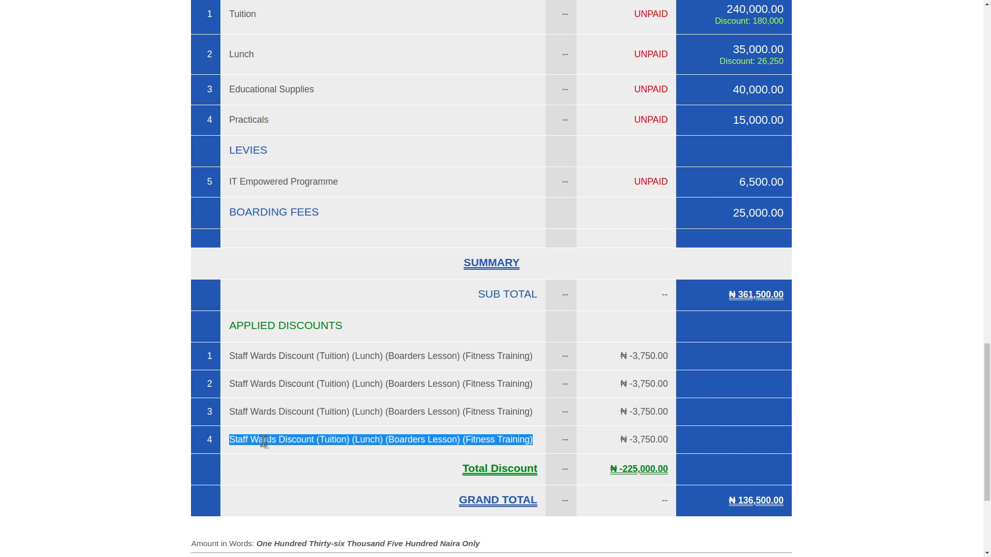
{"action": "left_click_drag", "start_coordinate": [633, 356], "coordinate": [640, 443]}
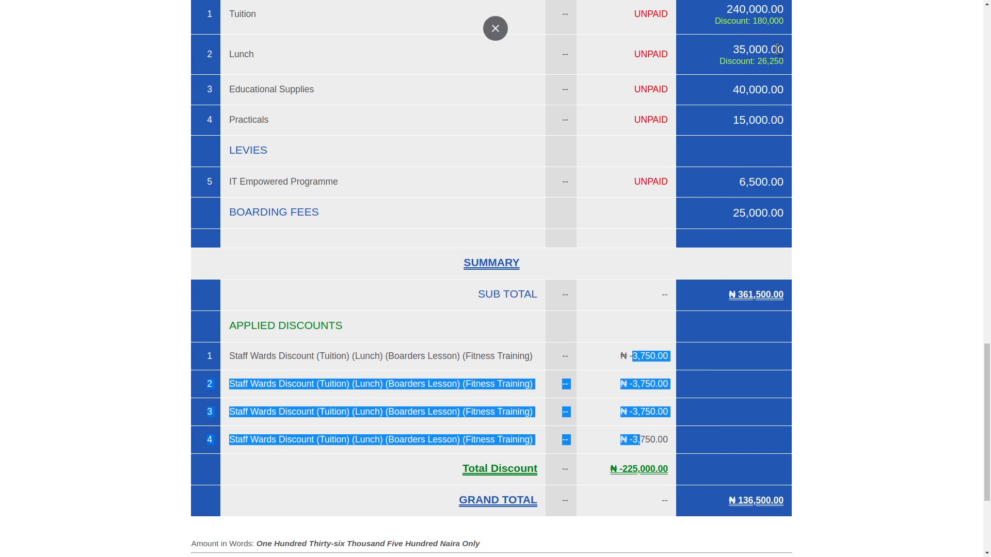
{"action": "scroll", "coordinate": [734, 212], "scroll_direction": "up", "scroll_amount": 2}
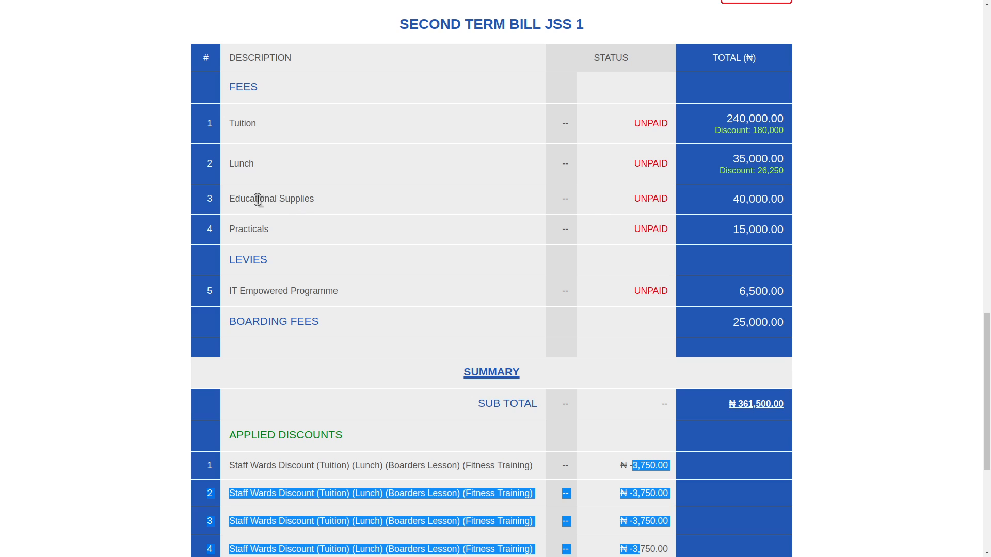
{"action": "left_click", "coordinate": [254, 123]}
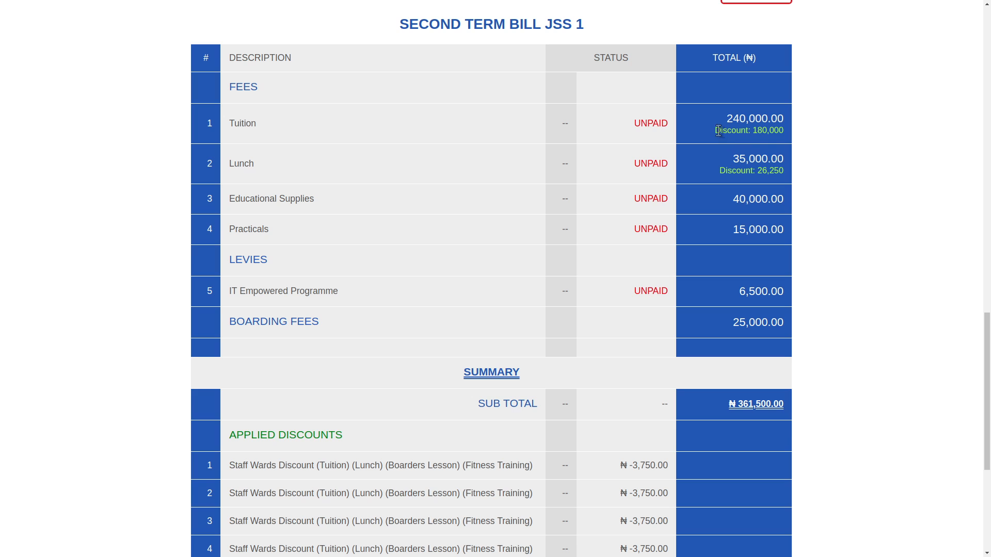
{"action": "left_click_drag", "start_coordinate": [716, 131], "coordinate": [728, 156]}
{"action": "left_click", "coordinate": [729, 157]}
{"action": "triple_click", "coordinate": [769, 131]}
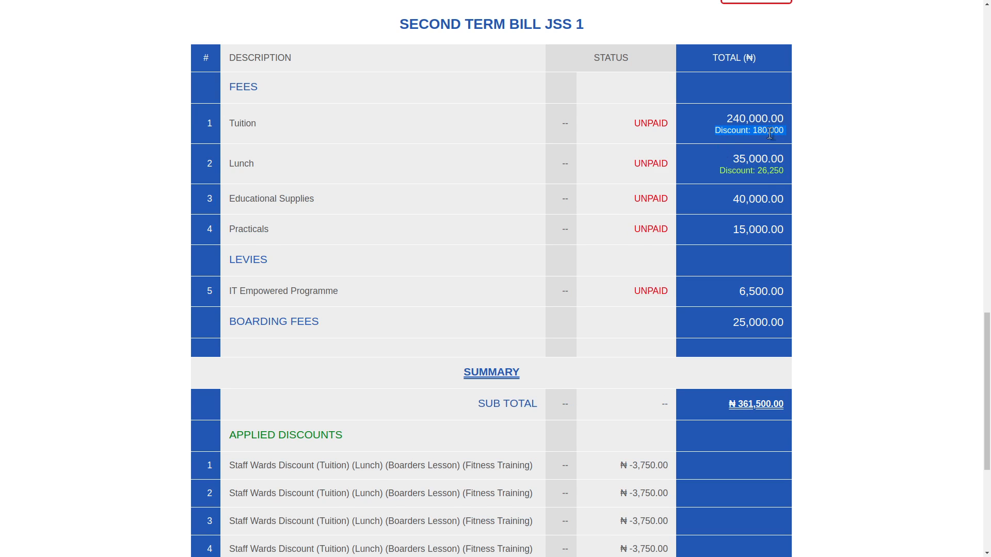
{"action": "double_click", "coordinate": [759, 170]}
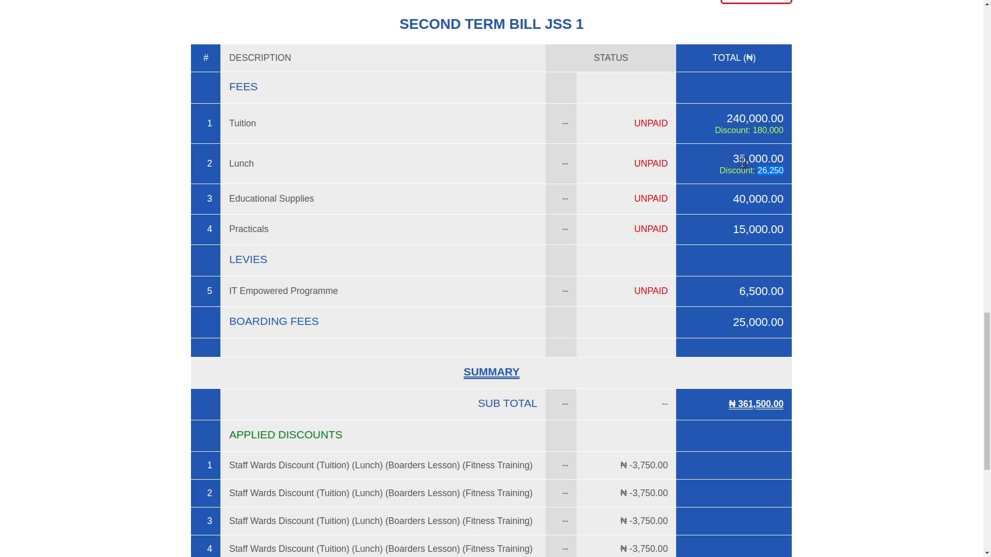
{"action": "double_click", "coordinate": [742, 160]}
{"action": "triple_click", "coordinate": [767, 172]}
{"action": "double_click", "coordinate": [762, 131]}
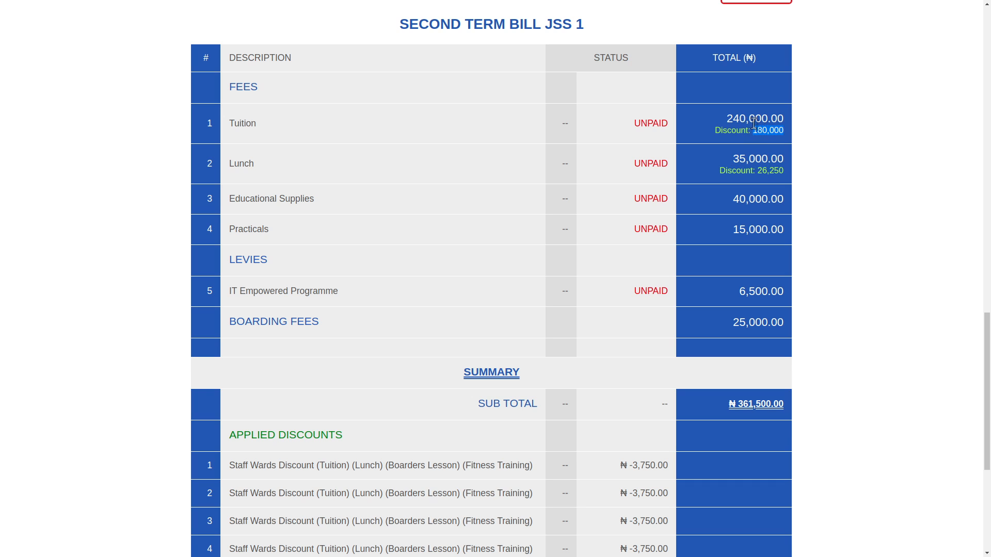
{"action": "scroll", "coordinate": [733, 216], "scroll_direction": "down", "scroll_amount": 5}
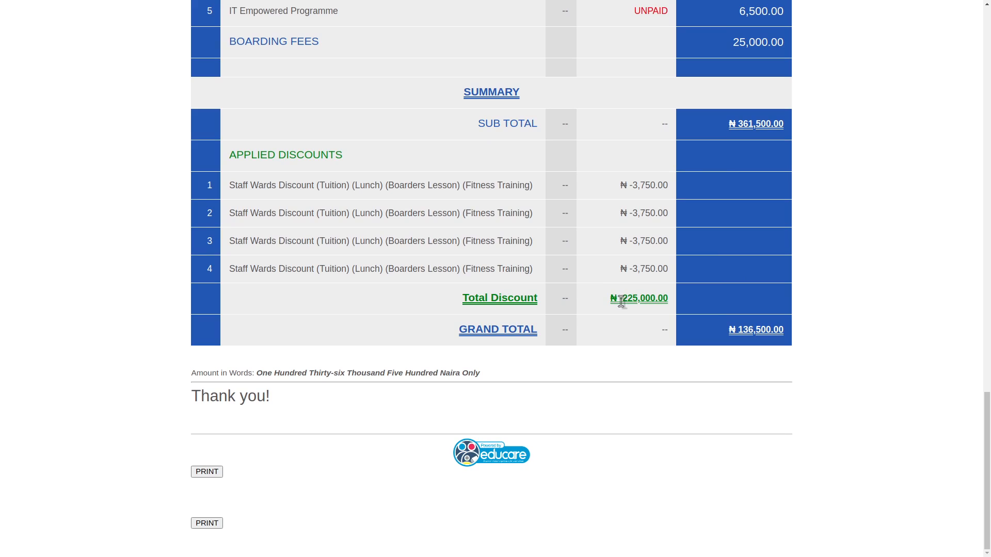
{"action": "left_click_drag", "start_coordinate": [621, 301], "coordinate": [668, 297]}
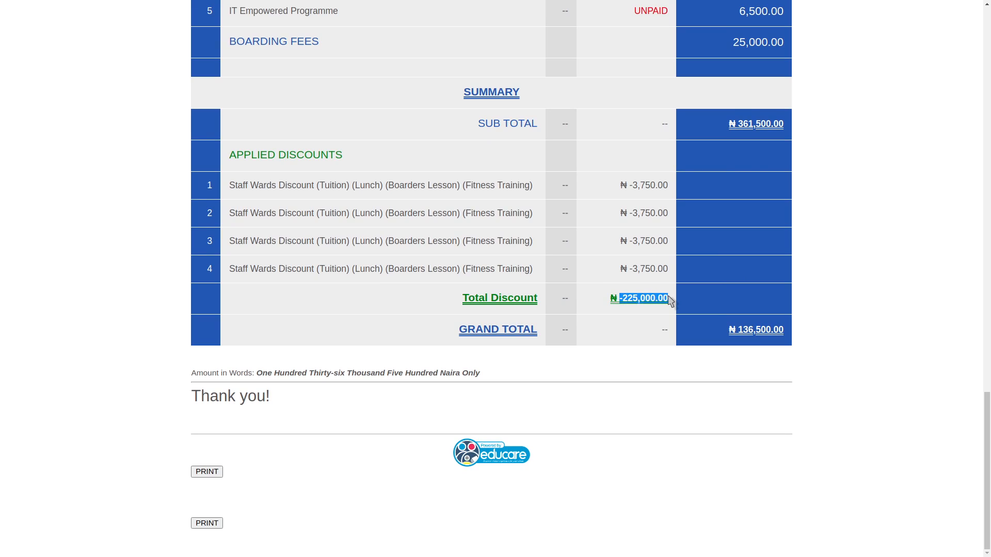
{"action": "left_click", "coordinate": [670, 302]}
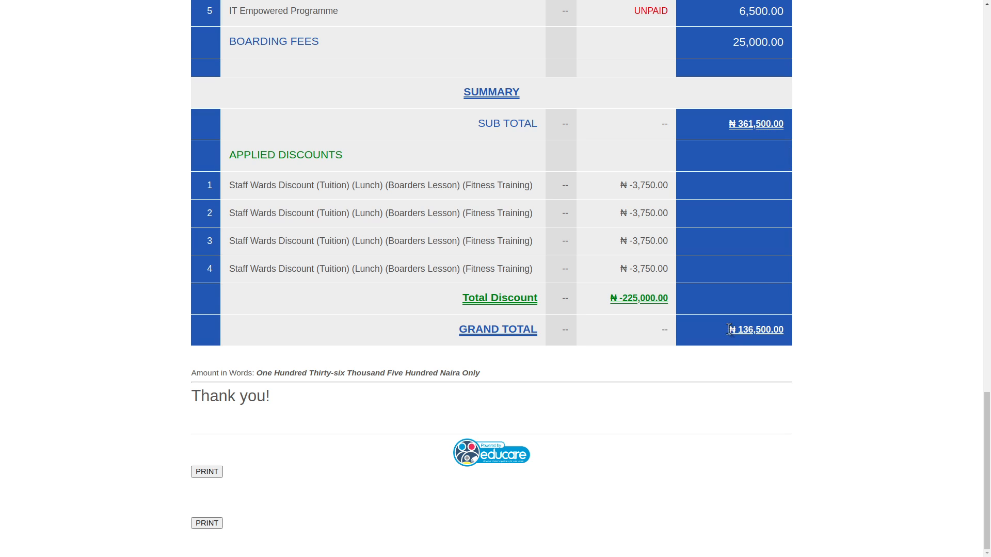
{"action": "left_click_drag", "start_coordinate": [728, 329], "coordinate": [797, 333]}
{"action": "left_click", "coordinate": [805, 351]}
{"action": "left_click_drag", "start_coordinate": [230, 185], "coordinate": [483, 200]}
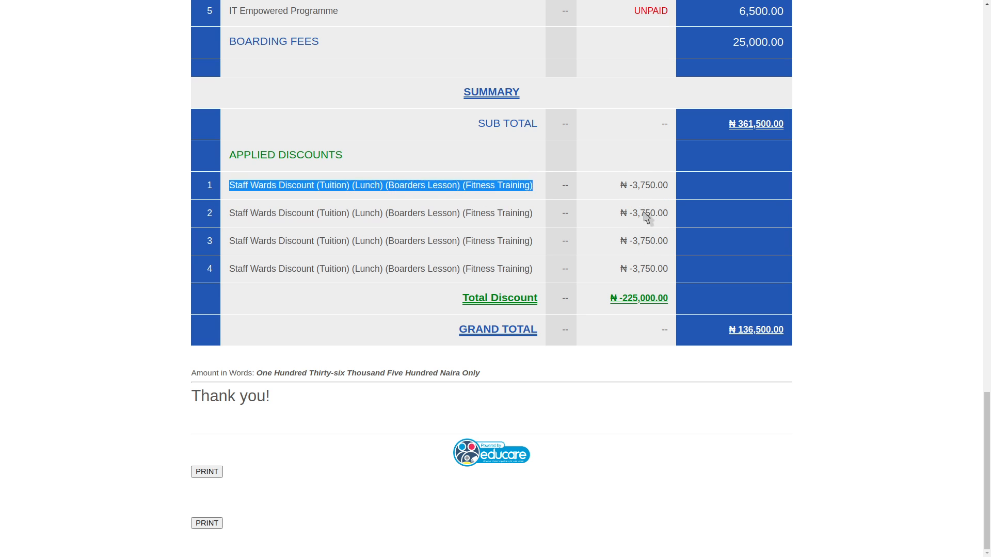
{"action": "double_click", "coordinate": [636, 187]}
{"action": "scroll", "coordinate": [725, 131], "scroll_direction": "up", "scroll_amount": 4}
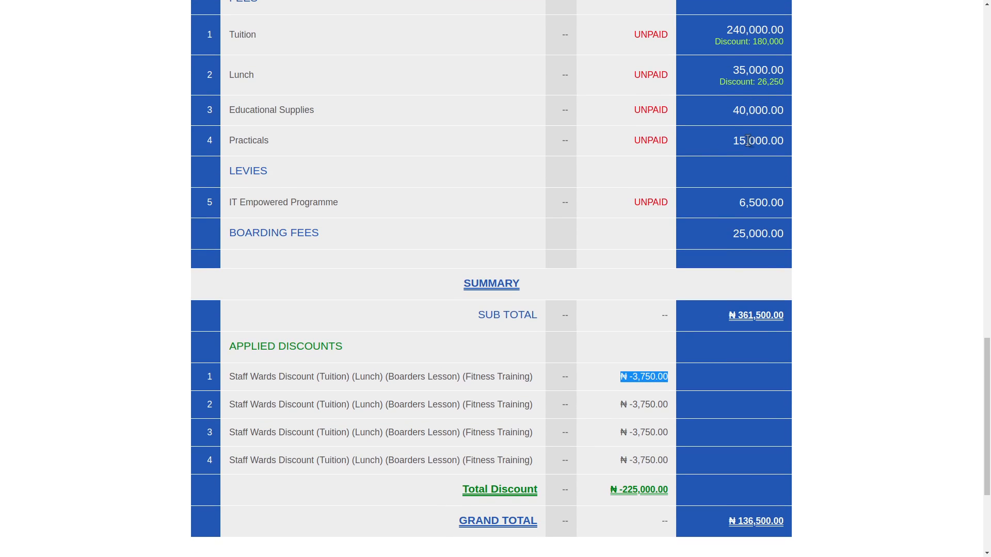
{"action": "double_click", "coordinate": [749, 204]}
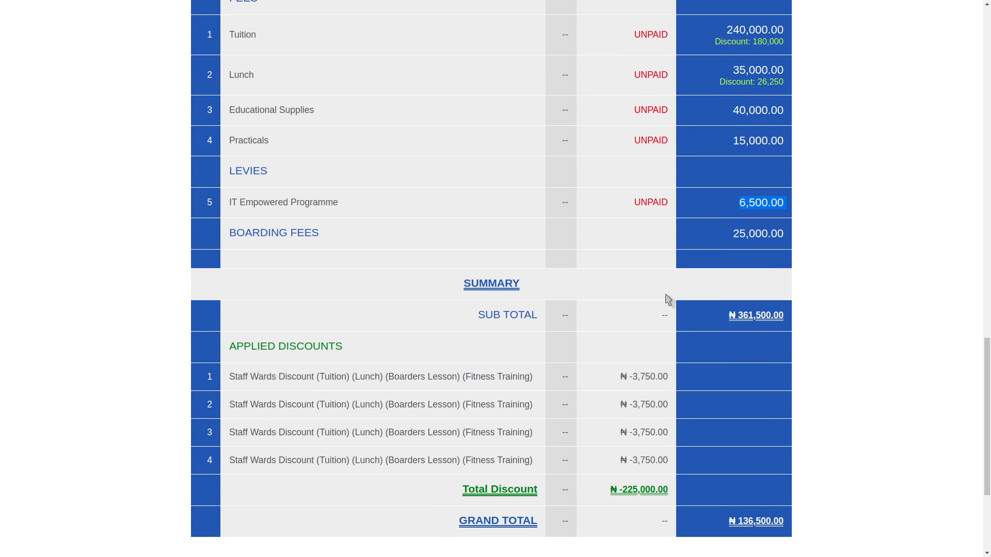
{"action": "scroll", "coordinate": [664, 298], "scroll_direction": "down", "scroll_amount": 1}
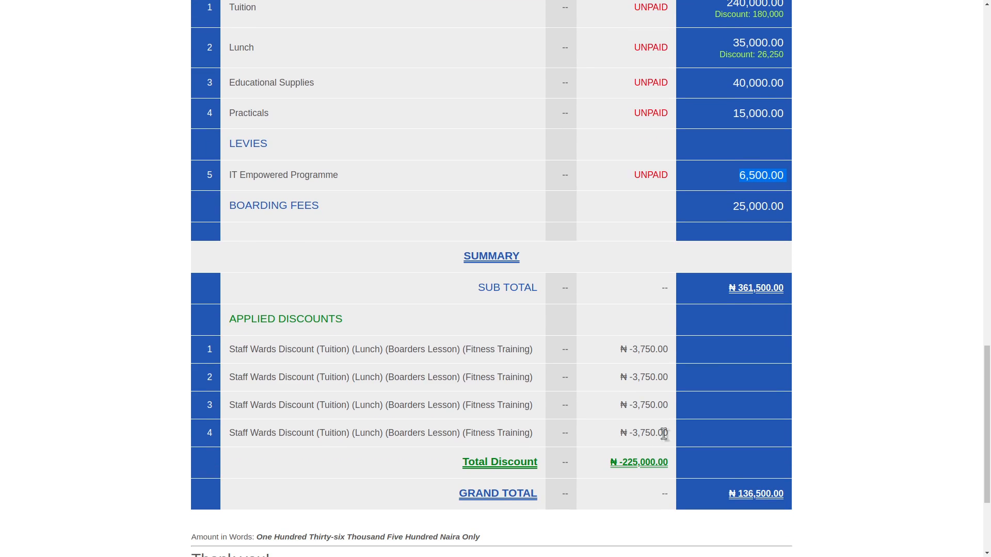
{"action": "scroll", "coordinate": [955, 321], "scroll_direction": "down", "scroll_amount": 3}
{"action": "scroll", "coordinate": [955, 321], "scroll_direction": "up", "scroll_amount": 3}
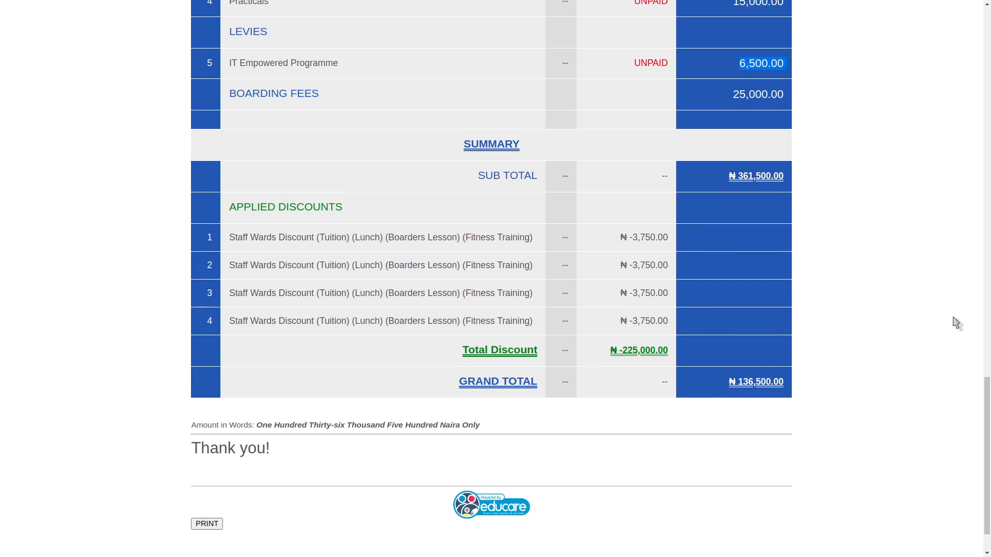
{"action": "left_click", "coordinate": [840, 156]}
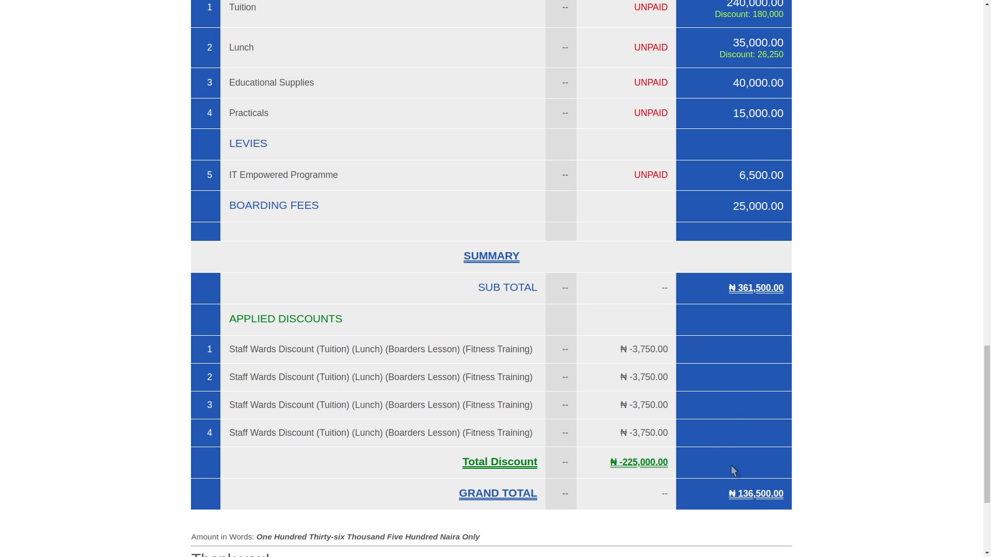
{"action": "scroll", "coordinate": [753, 159], "scroll_direction": "up", "scroll_amount": 1}
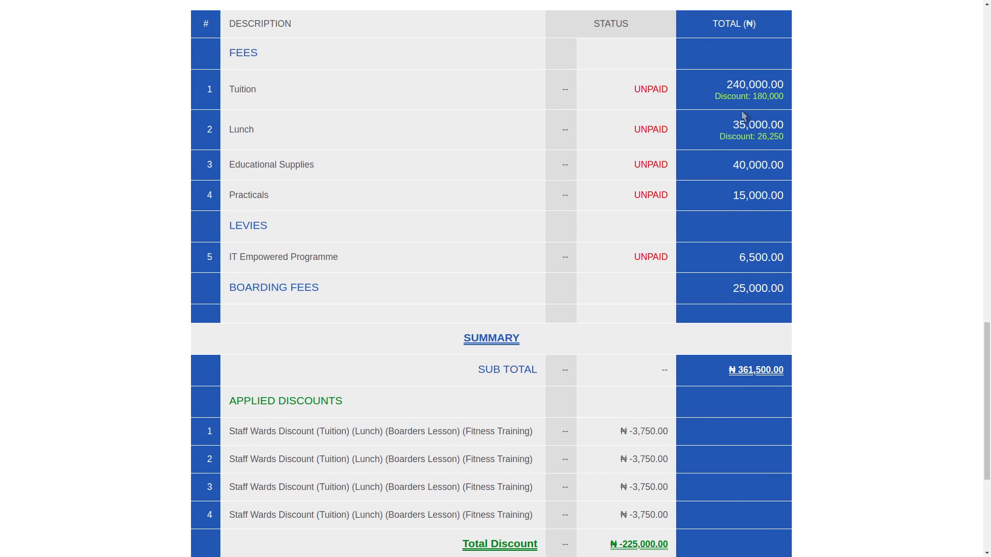
{"action": "triple_click", "coordinate": [744, 96]}
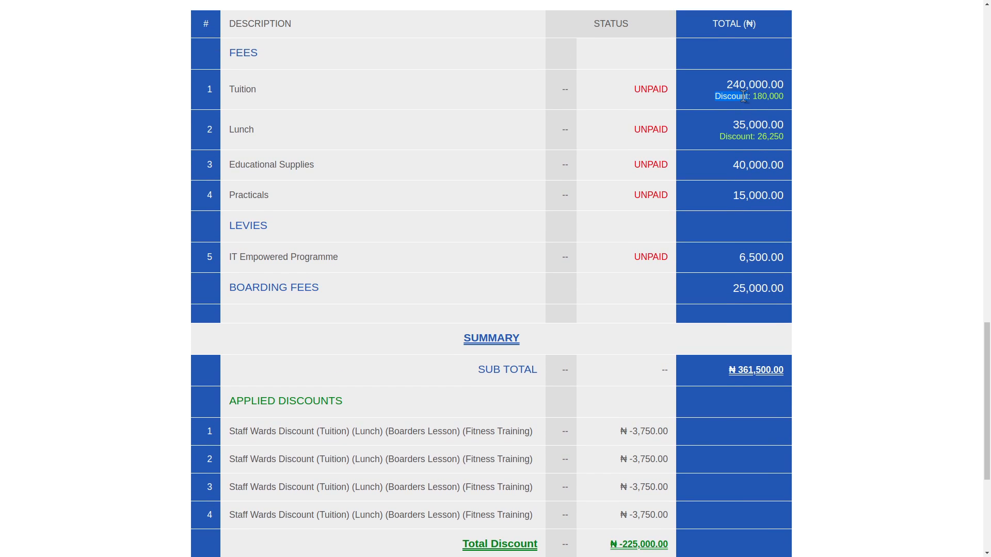
{"action": "triple_click", "coordinate": [747, 137]}
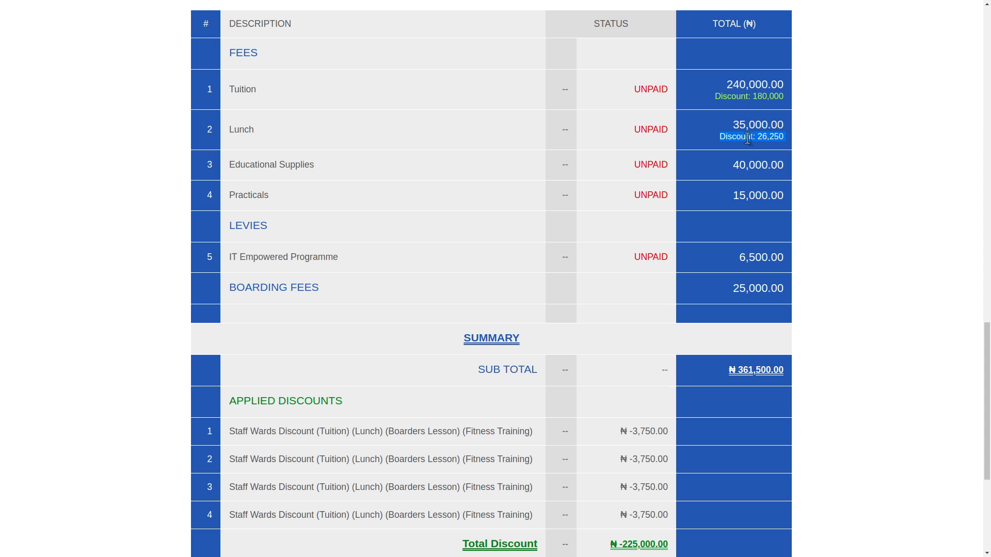
{"action": "scroll", "coordinate": [749, 201], "scroll_direction": "down", "scroll_amount": 2}
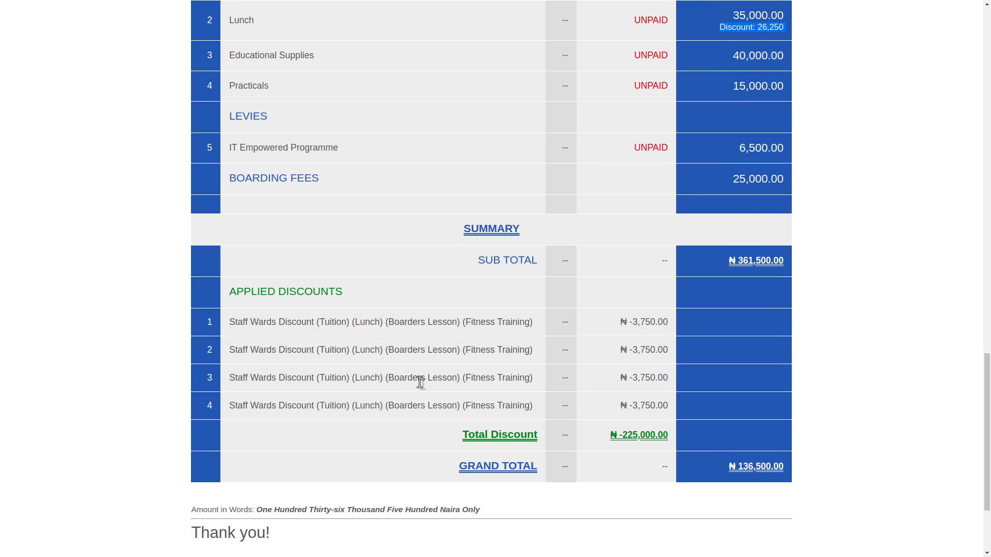
{"action": "triple_click", "coordinate": [255, 179]}
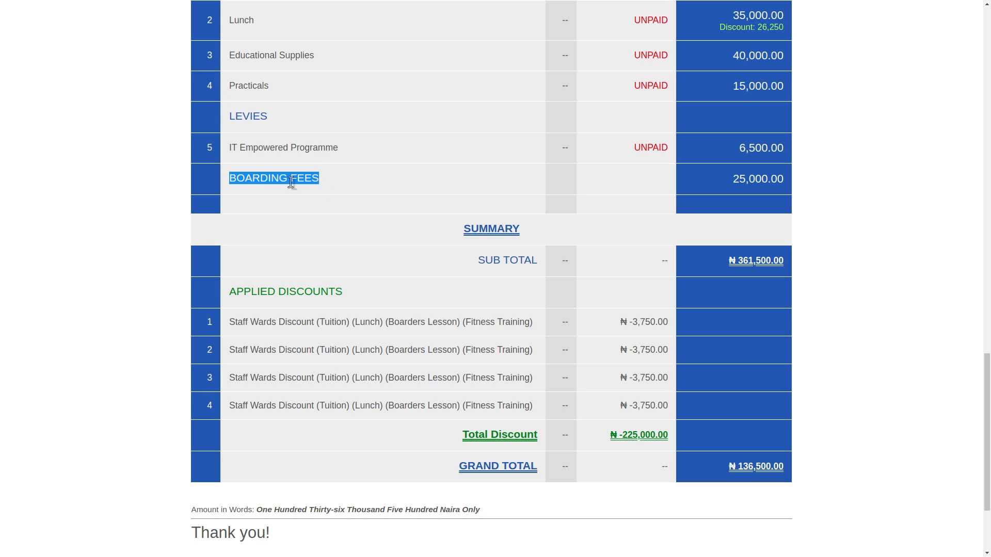
{"action": "left_click", "coordinate": [332, 187]}
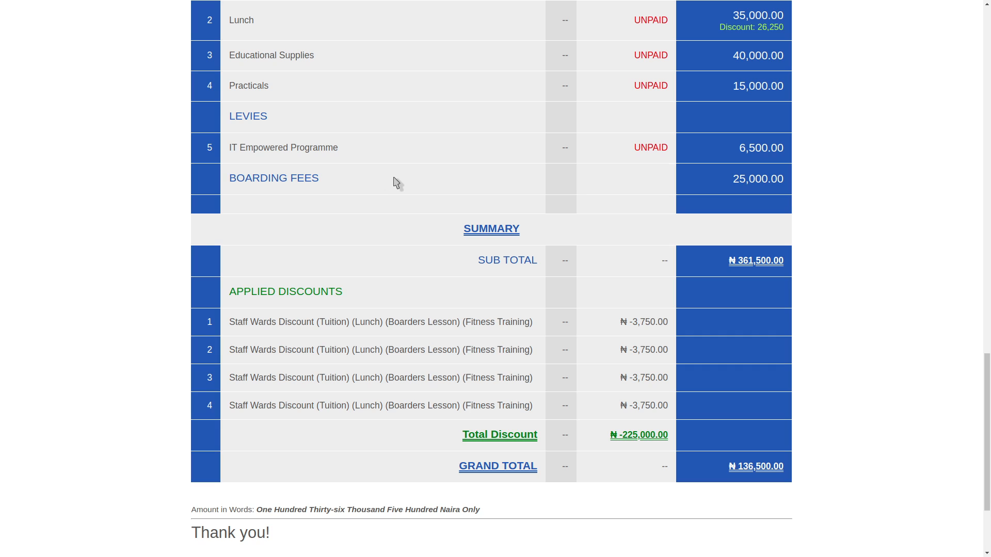
{"action": "double_click", "coordinate": [754, 182]}
{"action": "scroll", "coordinate": [753, 182], "scroll_direction": "up", "scroll_amount": 13}
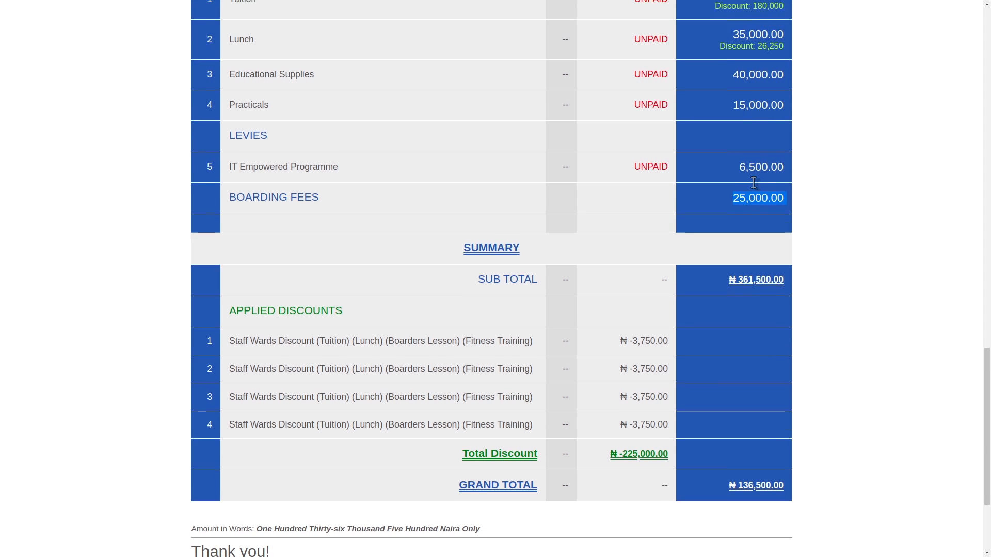
{"action": "scroll", "coordinate": [733, 194], "scroll_direction": "up", "scroll_amount": 8}
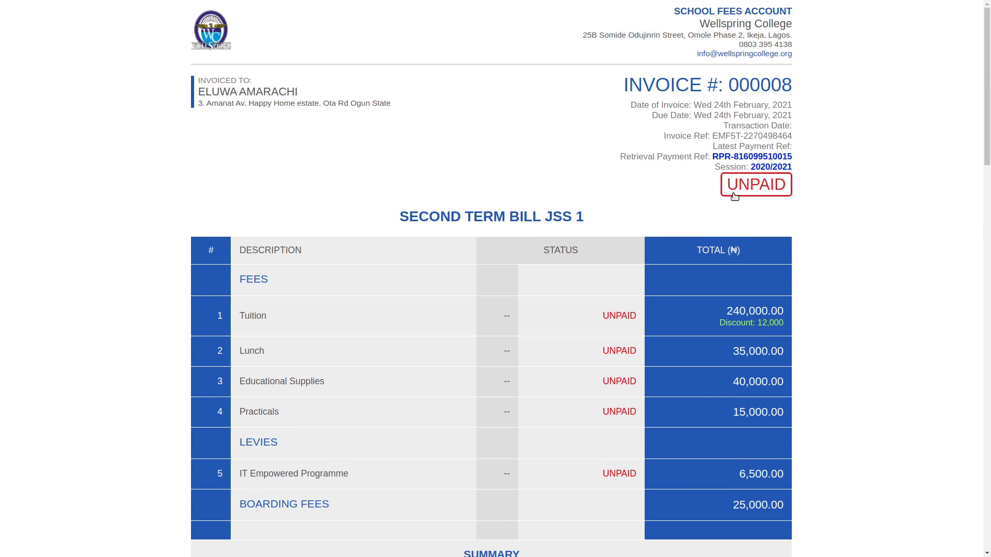
Change the BOARDING FEES category type from Cumulative to Iterative in Bill Setup, then list Bill Batches
{"action": "key", "text": "ctrl+w"}
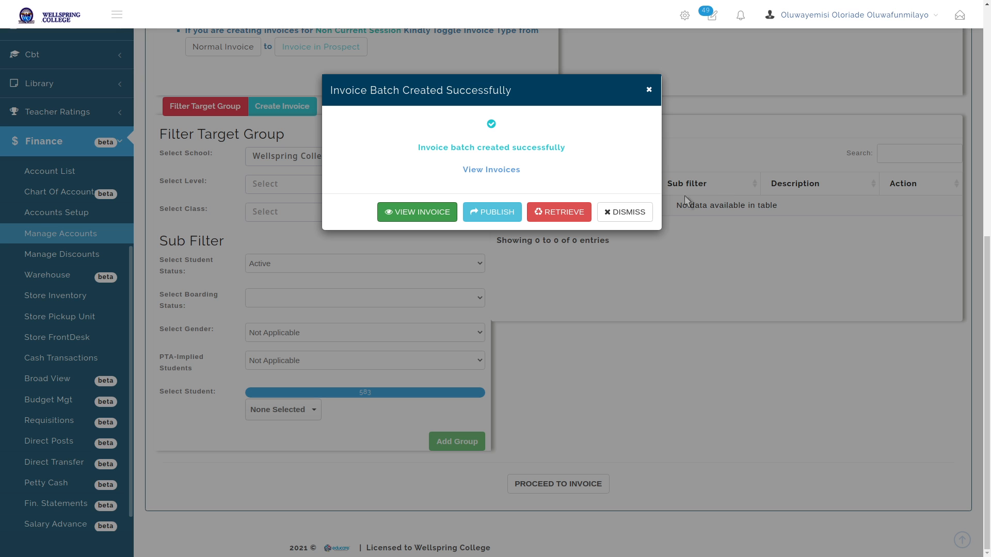
{"action": "left_click", "coordinate": [632, 212]}
{"action": "scroll", "coordinate": [299, 150], "scroll_direction": "up", "scroll_amount": 7}
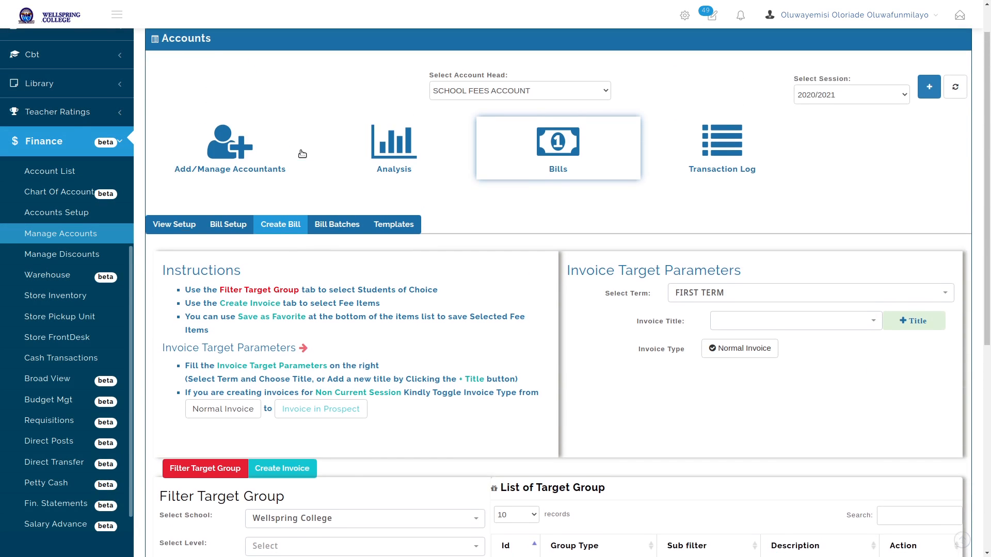
{"action": "left_click", "coordinate": [214, 248]}
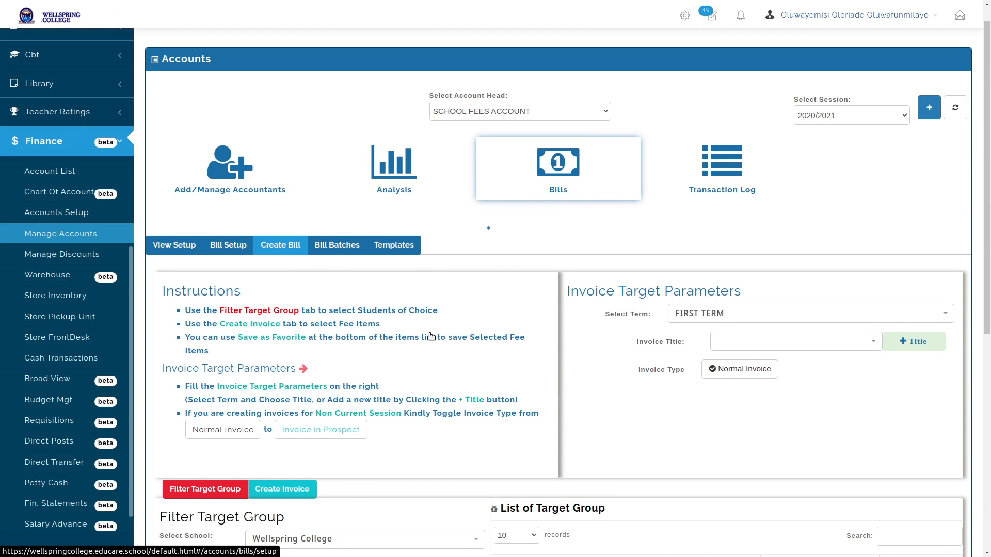
{"action": "scroll", "coordinate": [800, 360], "scroll_direction": "down", "scroll_amount": 2}
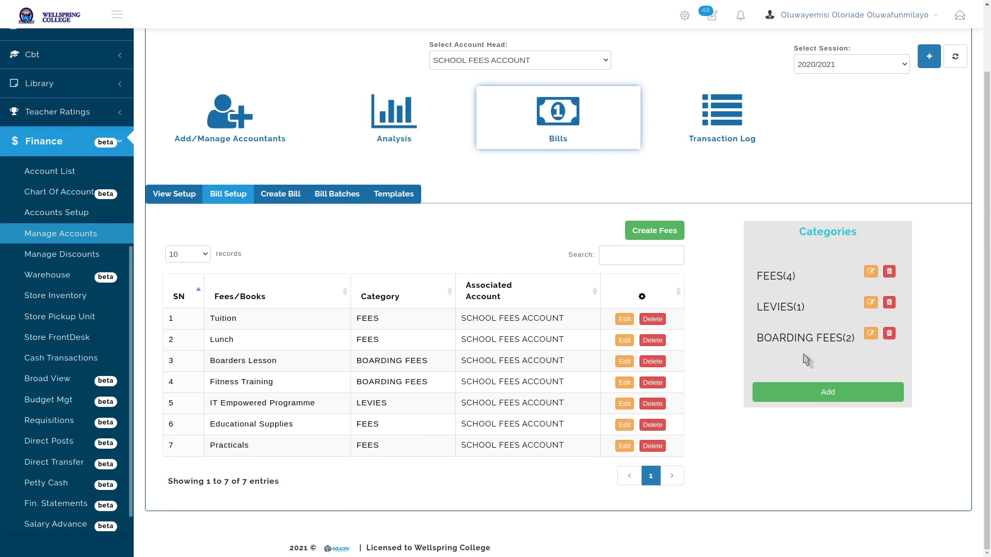
{"action": "left_click", "coordinate": [872, 334]}
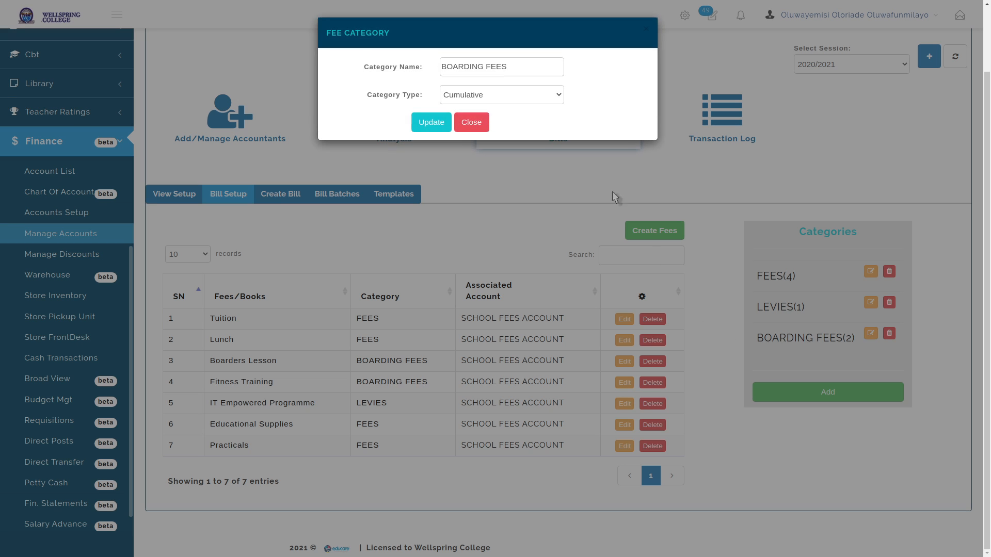
{"action": "left_click", "coordinate": [521, 96]}
{"action": "left_click", "coordinate": [519, 119]}
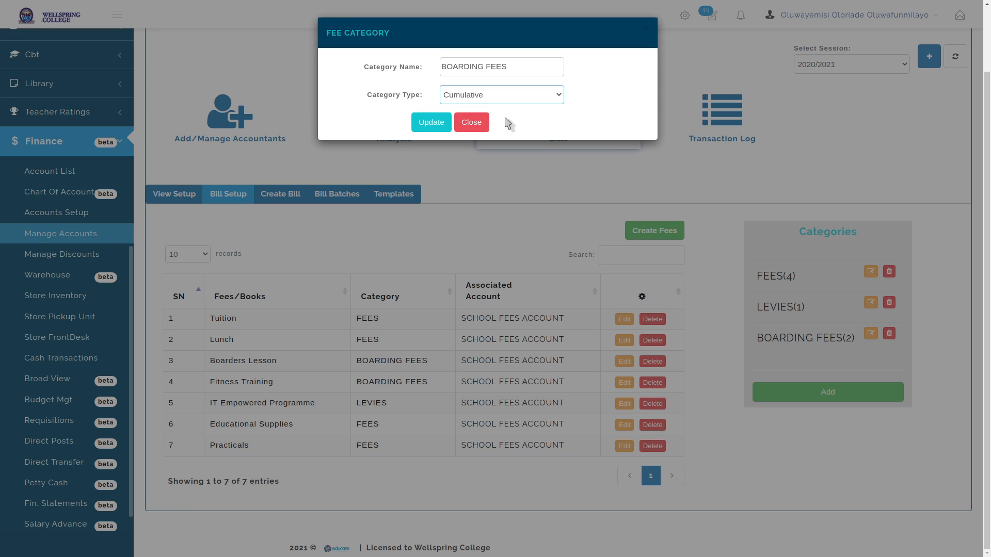
{"action": "left_click", "coordinate": [439, 122]}
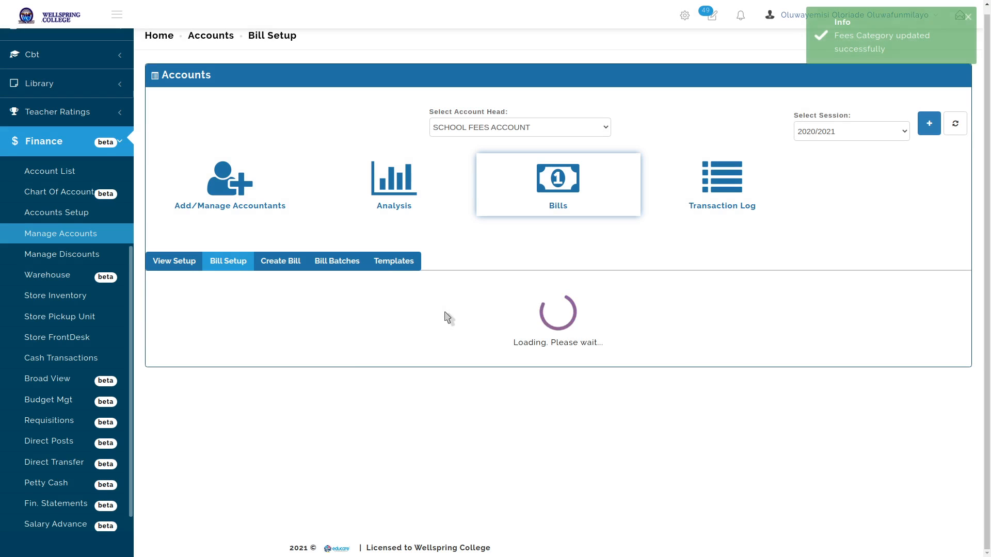
{"action": "left_click", "coordinate": [348, 277]}
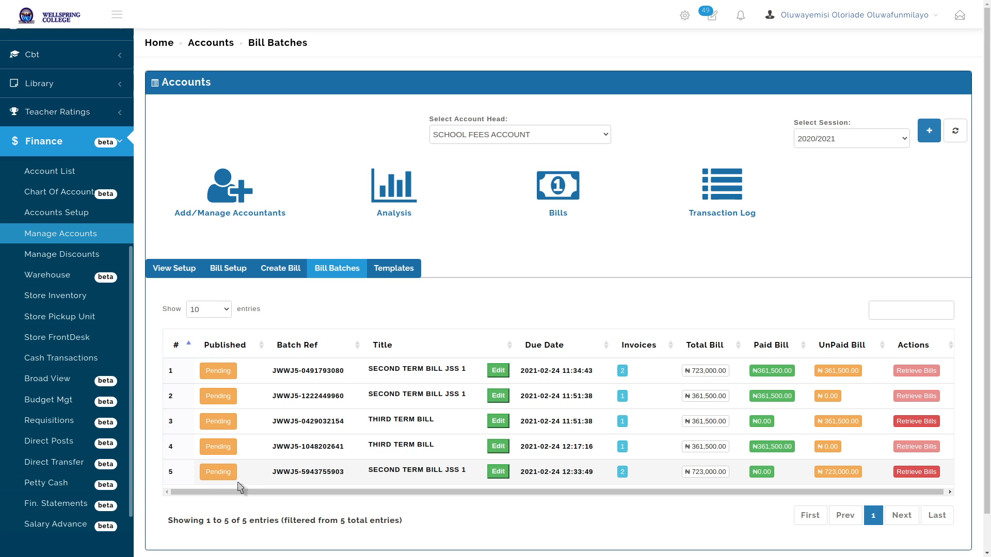
{"action": "left_click", "coordinate": [622, 472]}
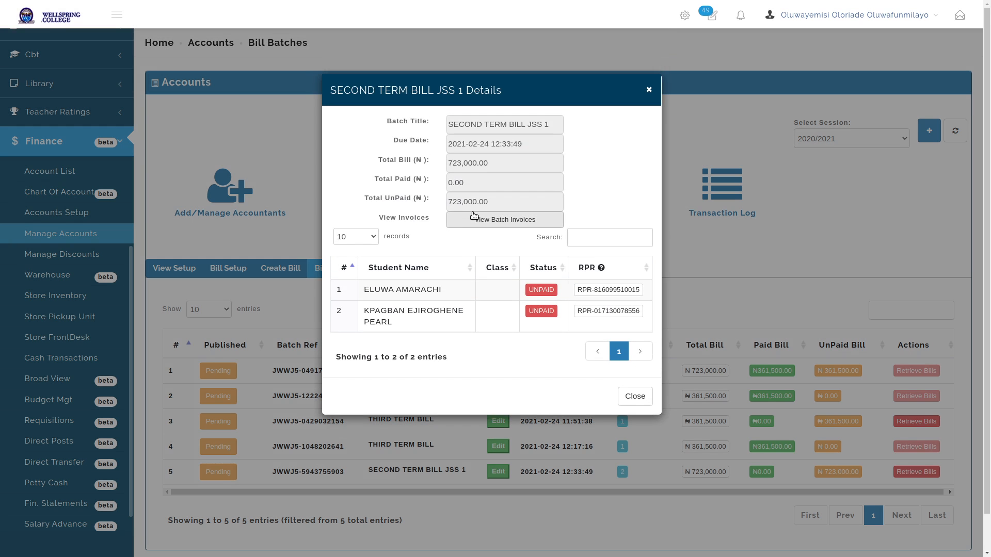
{"action": "left_click", "coordinate": [471, 221]}
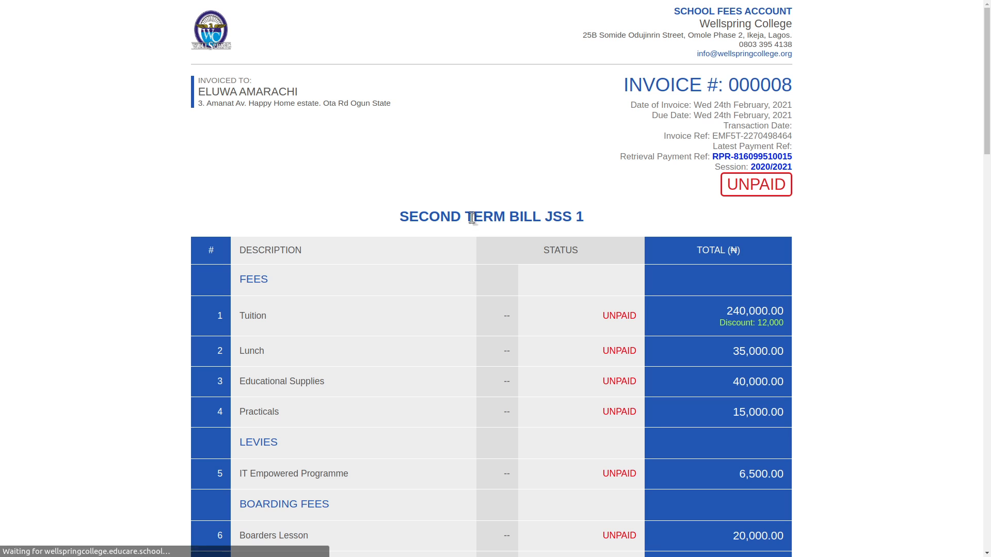
{"action": "left_click_drag", "start_coordinate": [988, 113], "coordinate": [985, 413]}
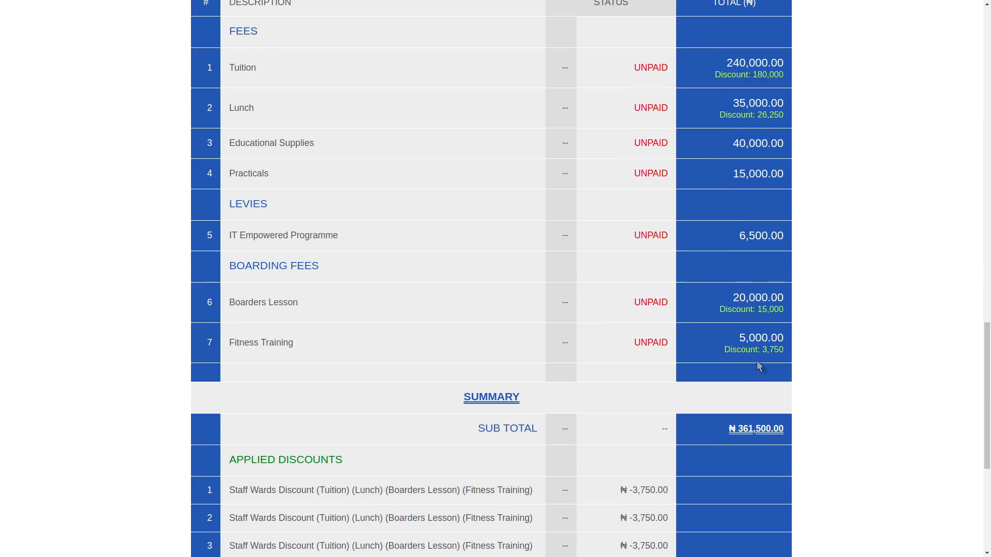
{"action": "triple_click", "coordinate": [769, 351]}
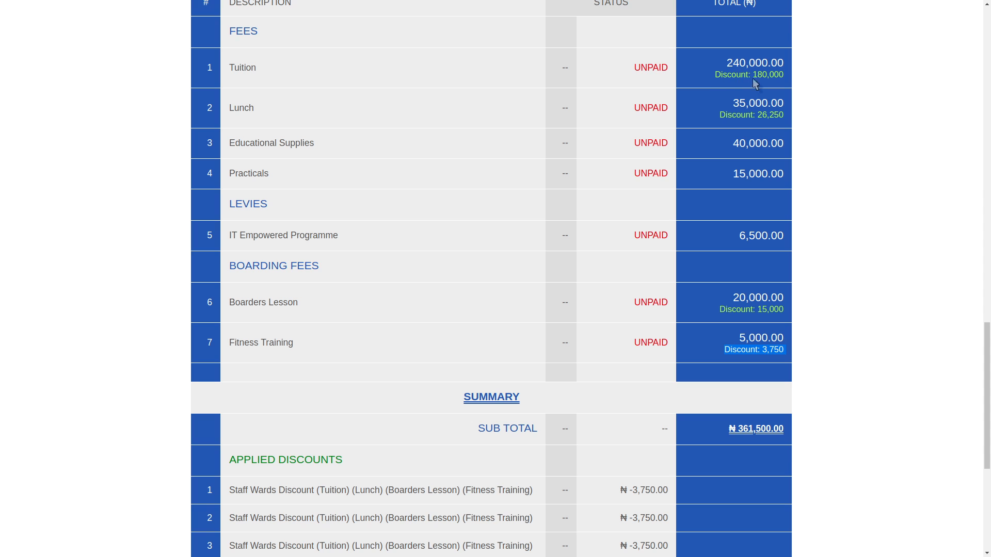
{"action": "left_click_drag", "start_coordinate": [715, 77], "coordinate": [797, 94]}
{"action": "scroll", "coordinate": [371, 395], "scroll_direction": "down", "scroll_amount": 5}
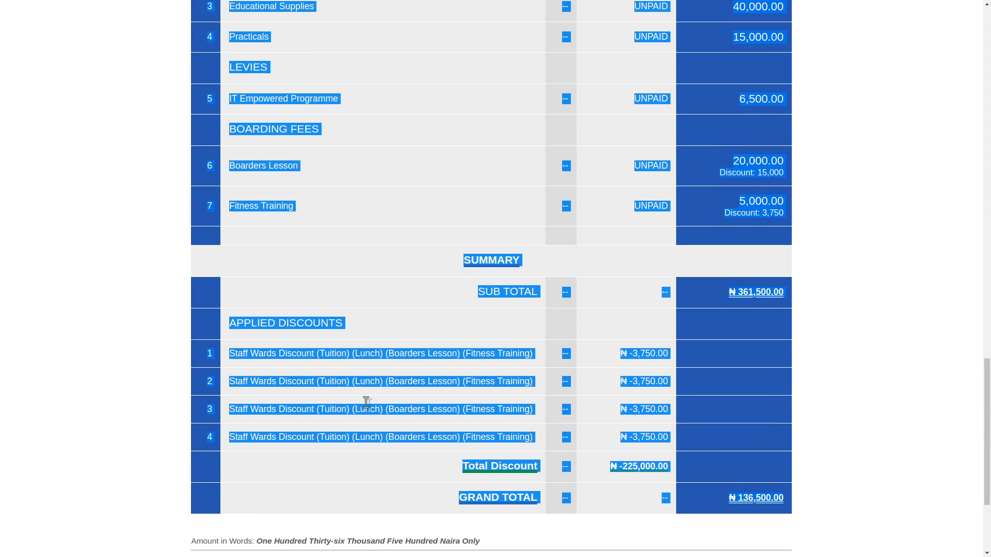
{"action": "left_click", "coordinate": [367, 367]}
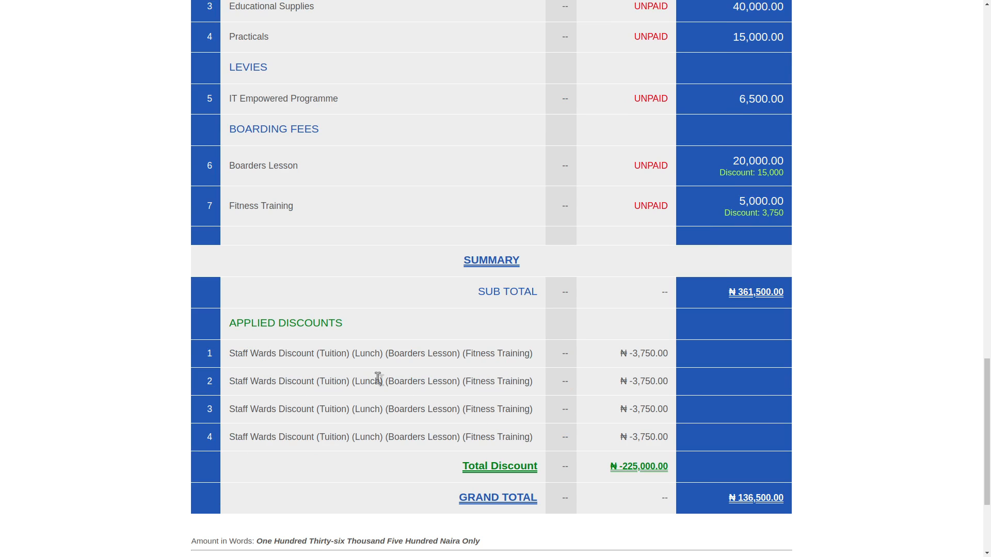
{"action": "scroll", "coordinate": [743, 207], "scroll_direction": "up", "scroll_amount": 3}
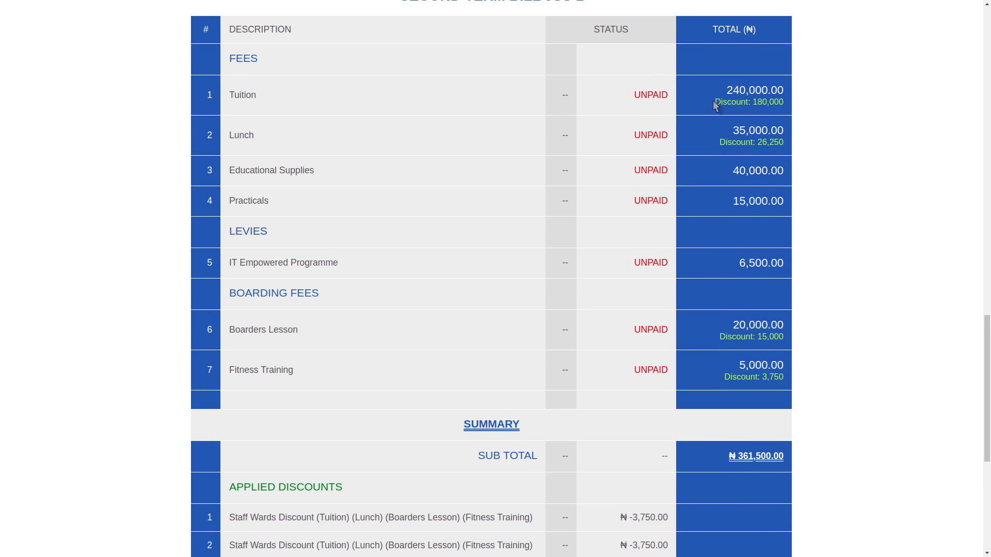
{"action": "left_click_drag", "start_coordinate": [734, 101], "coordinate": [806, 110]}
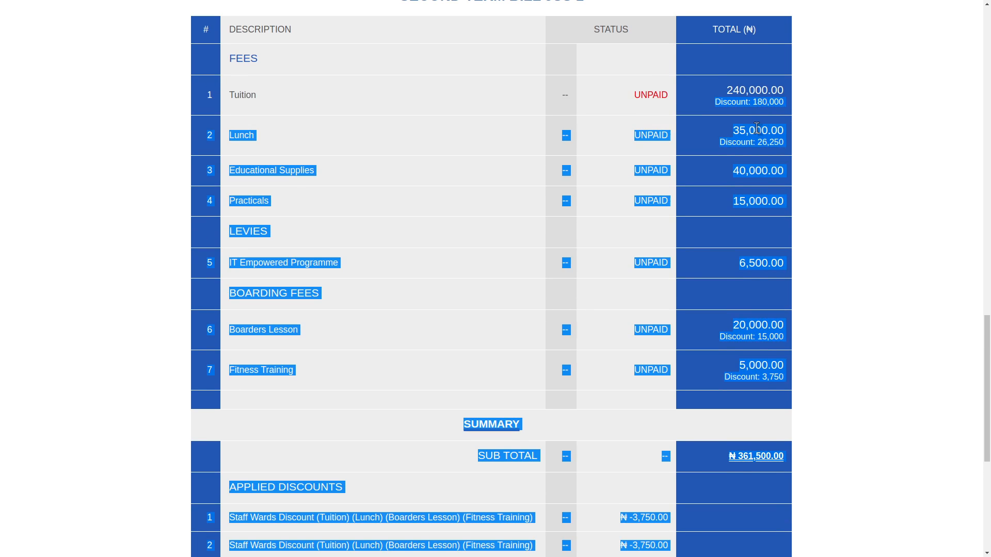
{"action": "left_click", "coordinate": [746, 147]}
{"action": "left_click_drag", "start_coordinate": [732, 143], "coordinate": [780, 142]}
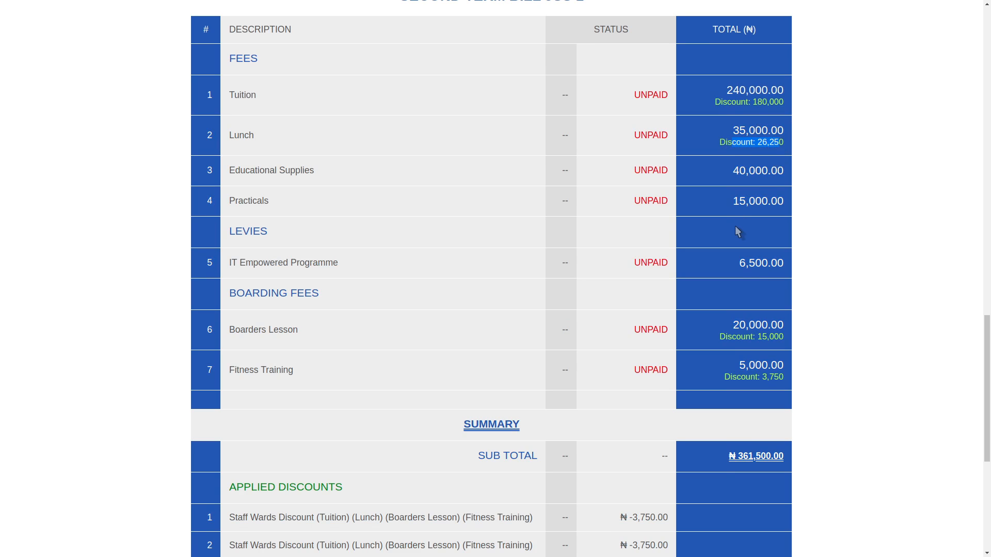
{"action": "scroll", "coordinate": [752, 305], "scroll_direction": "down", "scroll_amount": 1}
{"action": "left_click_drag", "start_coordinate": [720, 282], "coordinate": [775, 325]}
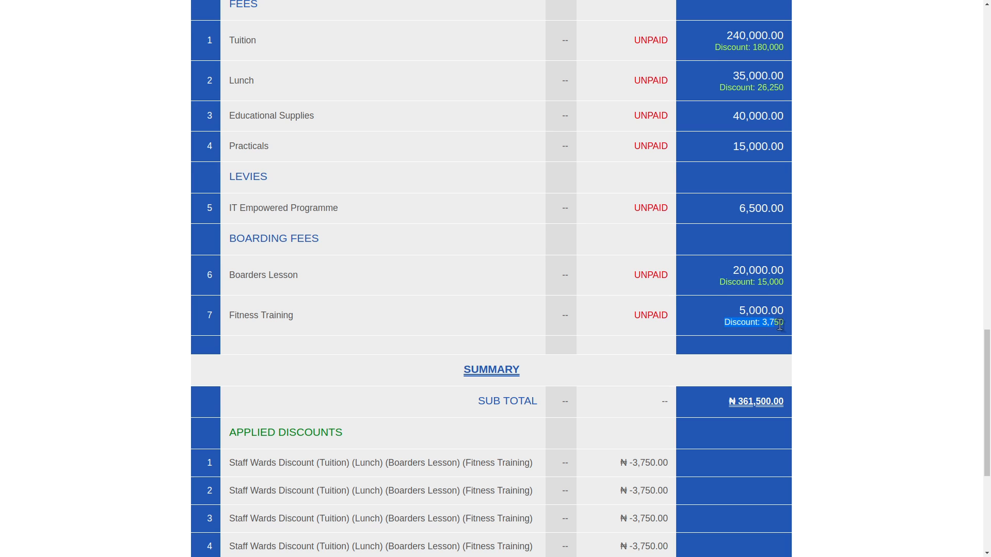
{"action": "triple_click", "coordinate": [779, 325]}
{"action": "scroll", "coordinate": [601, 465], "scroll_direction": "down", "scroll_amount": 2}
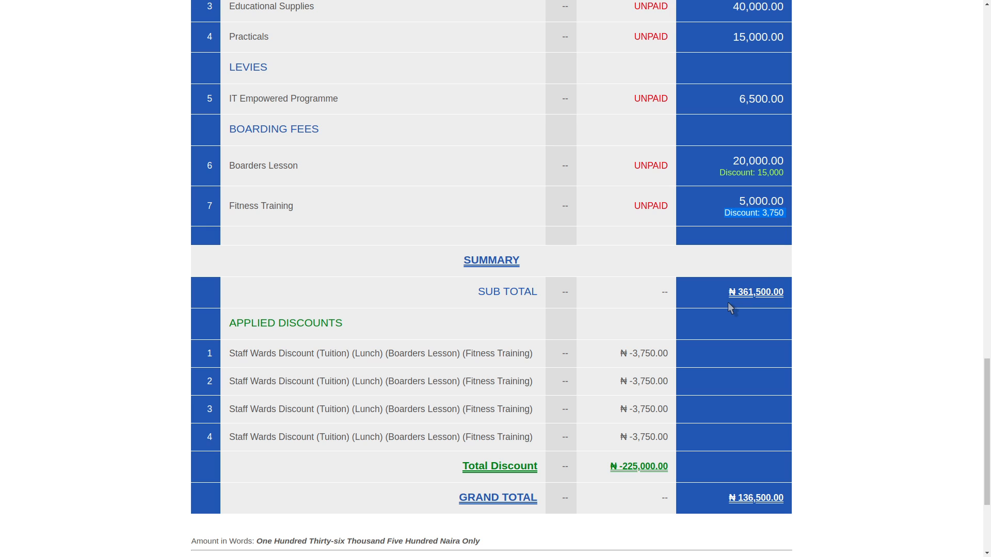
{"action": "left_click", "coordinate": [764, 212]}
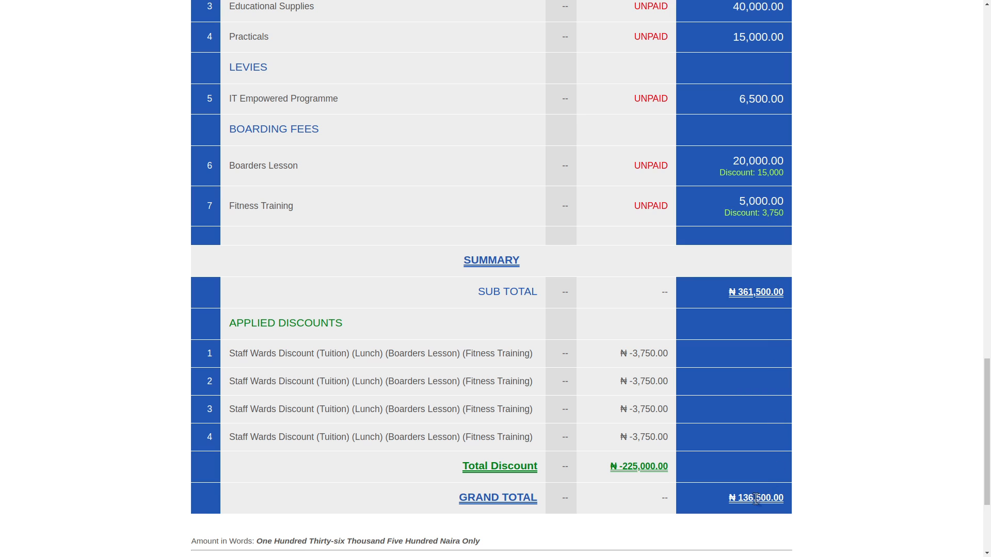
{"action": "scroll", "coordinate": [733, 492], "scroll_direction": "down", "scroll_amount": 1}
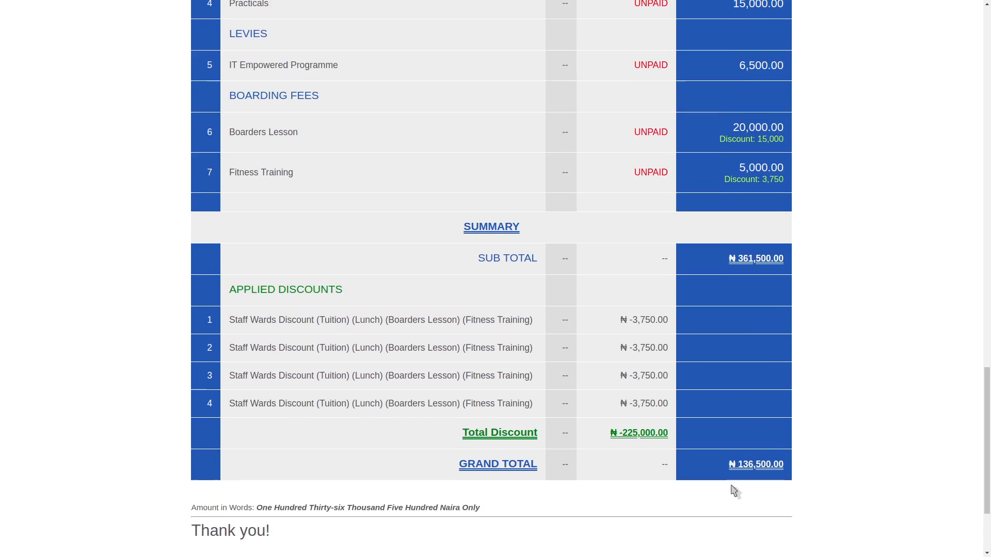
{"action": "scroll", "coordinate": [733, 493], "scroll_direction": "down", "scroll_amount": 3}
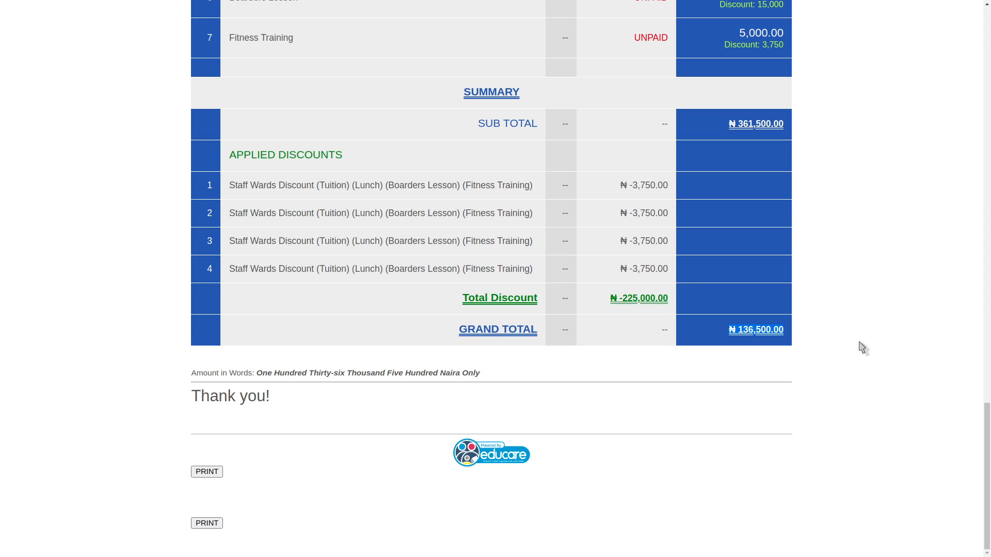
{"action": "left_click_drag", "start_coordinate": [987, 434], "coordinate": [987, 534]}
{"action": "left_click_drag", "start_coordinate": [235, 186], "coordinate": [442, 271]}
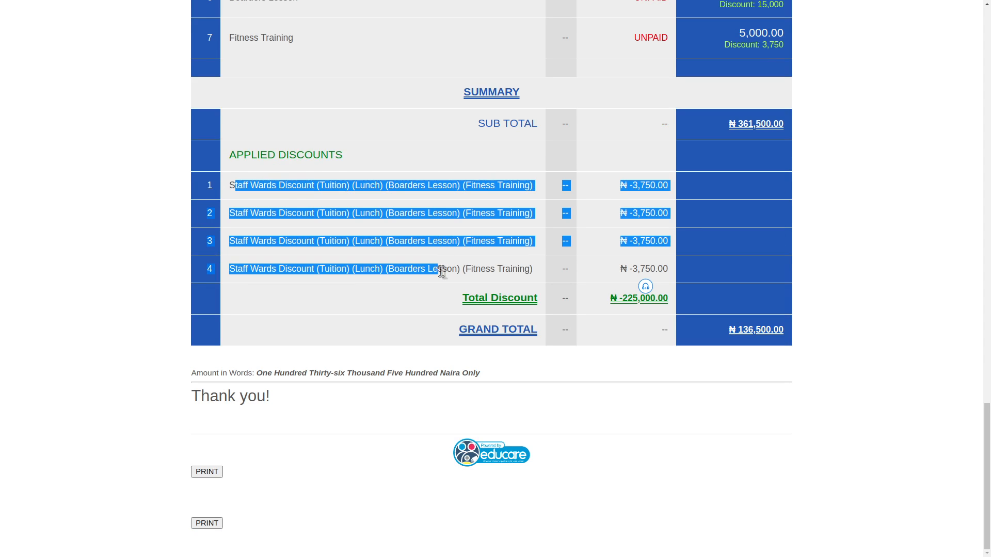
{"action": "left_click", "coordinate": [628, 189]}
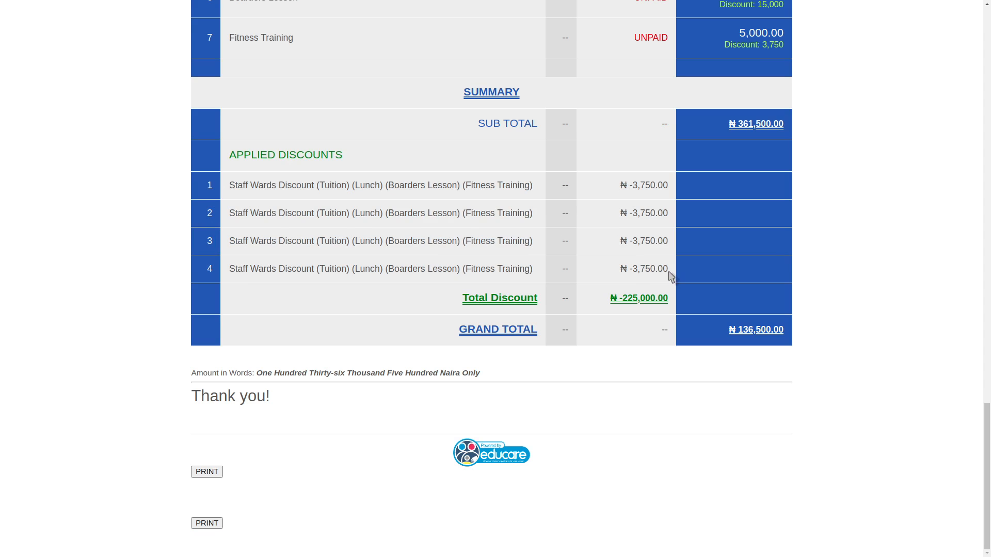
{"action": "left_click_drag", "start_coordinate": [988, 436], "coordinate": [989, 115]}
{"action": "left_click_drag", "start_coordinate": [988, 157], "coordinate": [990, 388]}
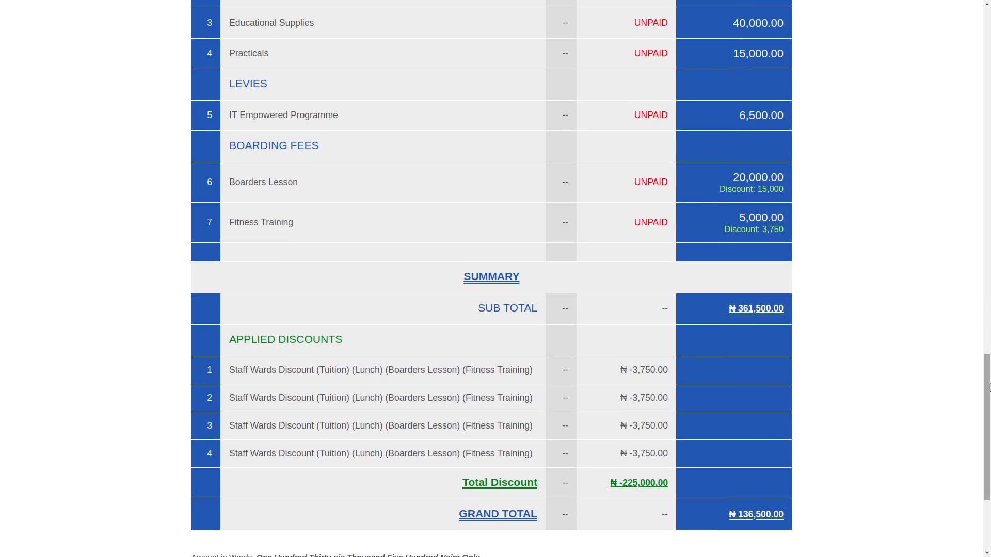
{"action": "left_click_drag", "start_coordinate": [989, 388], "coordinate": [989, 407]}
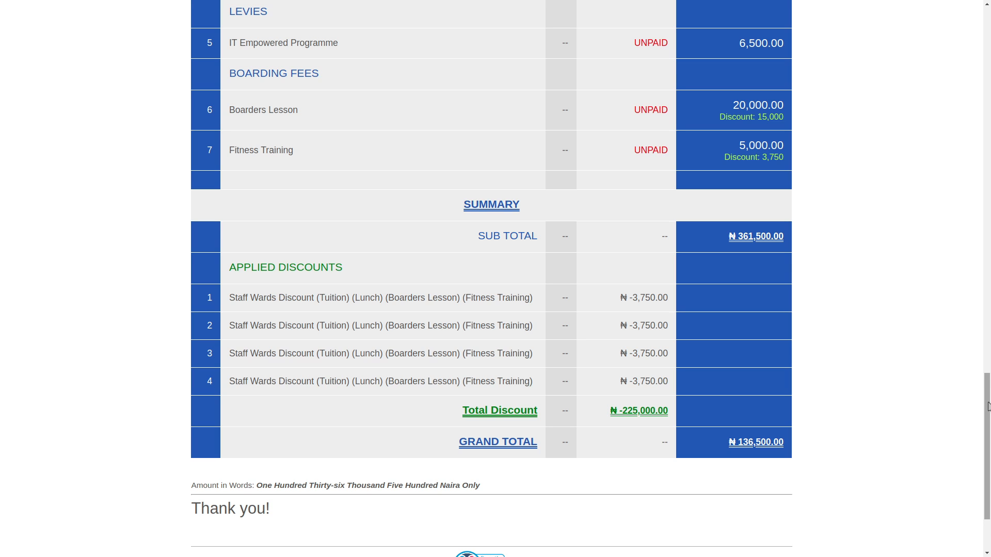
Close the invoice tab and the bill batch details modal
{"action": "key", "text": "ctrl+w"}
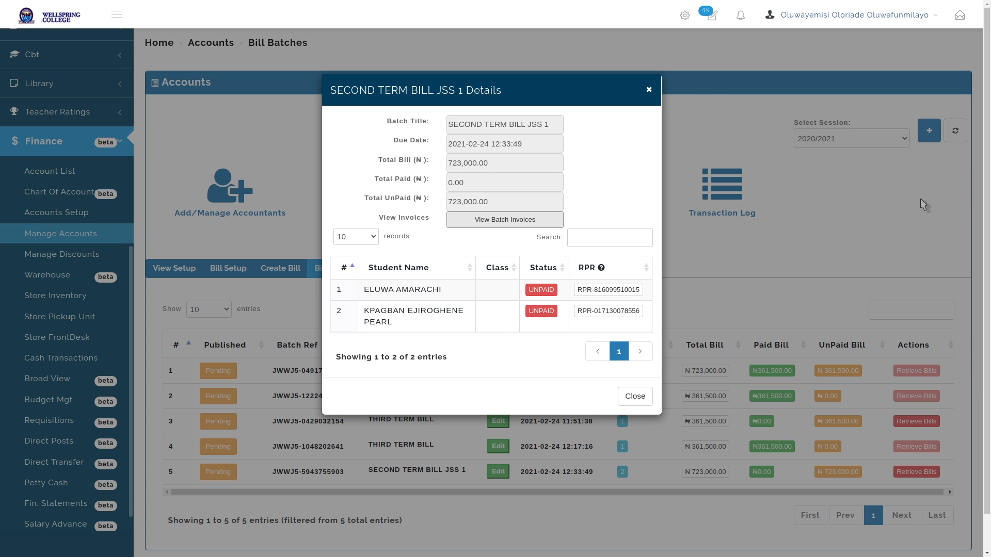
{"action": "left_click", "coordinate": [651, 87]}
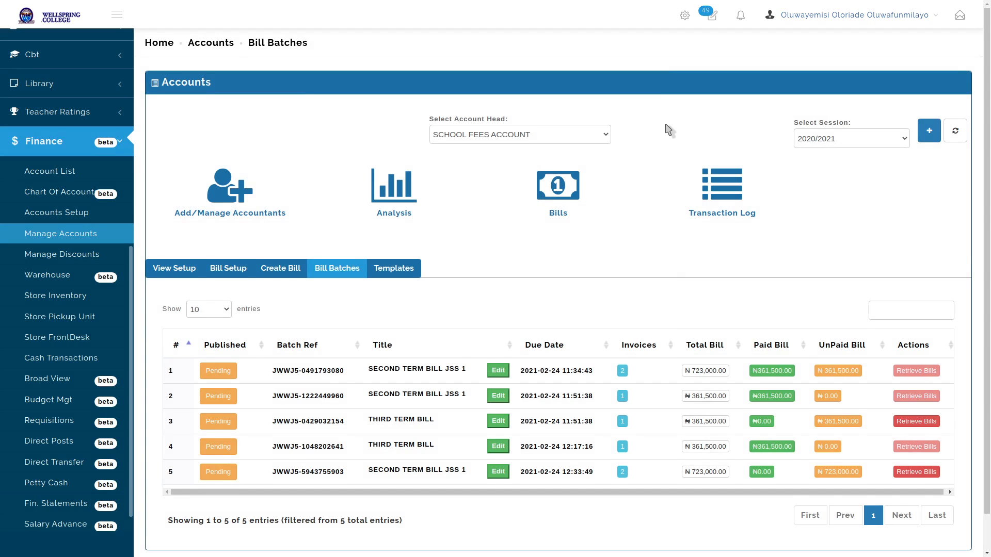
{"action": "scroll", "coordinate": [637, 150], "scroll_direction": "down", "scroll_amount": 1}
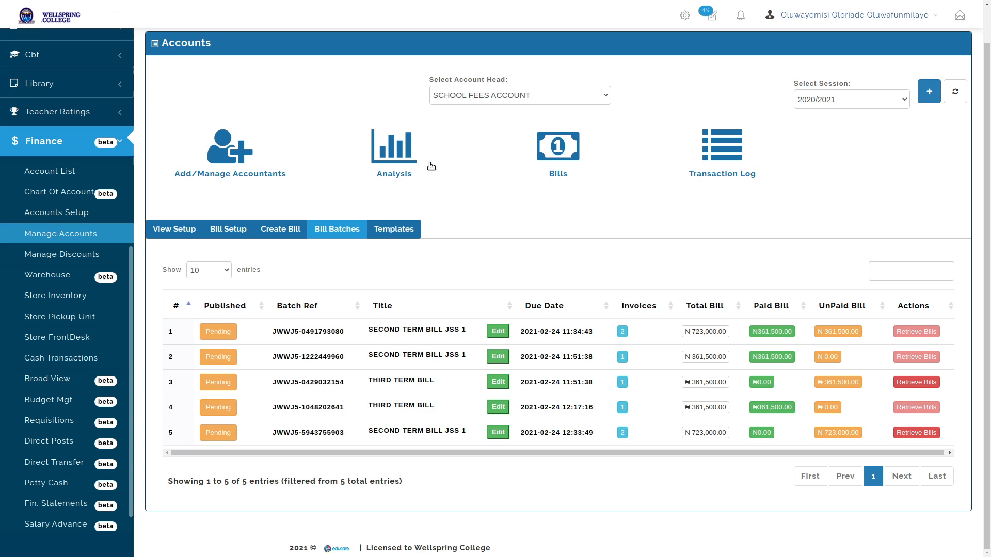
Check the Analysis dashboard's 2 paid and 3 unpaid invoices, then open Bills
{"action": "left_click", "coordinate": [388, 156]}
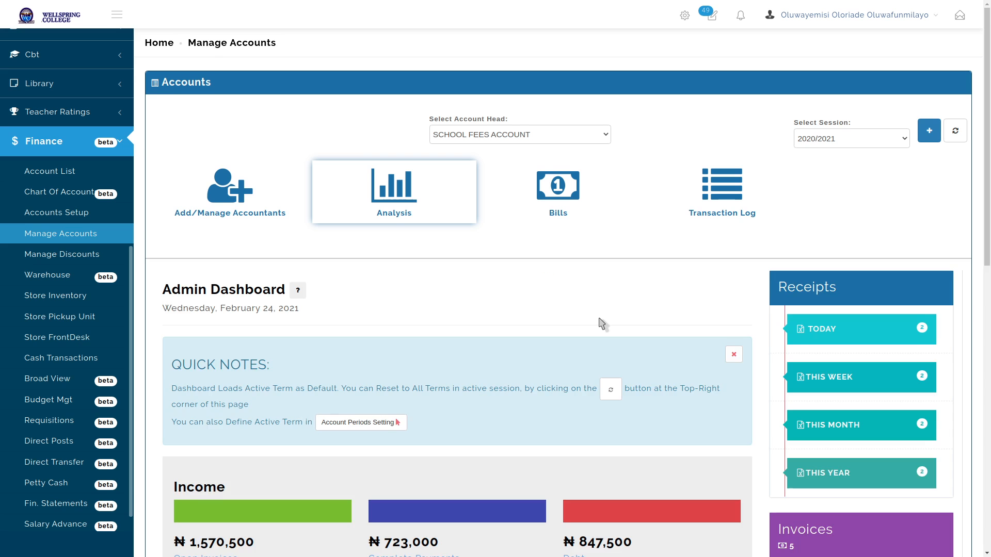
{"action": "scroll", "coordinate": [602, 324], "scroll_direction": "down", "scroll_amount": 10}
{"action": "scroll", "coordinate": [602, 324], "scroll_direction": "down", "scroll_amount": 1}
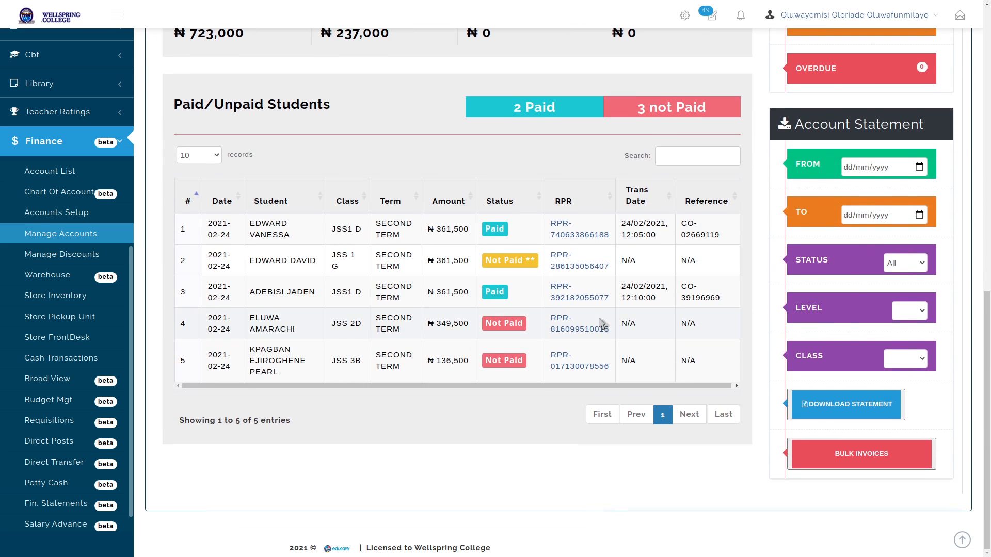
{"action": "scroll", "coordinate": [545, 209], "scroll_direction": "up", "scroll_amount": 3}
{"action": "scroll", "coordinate": [545, 209], "scroll_direction": "up", "scroll_amount": 5}
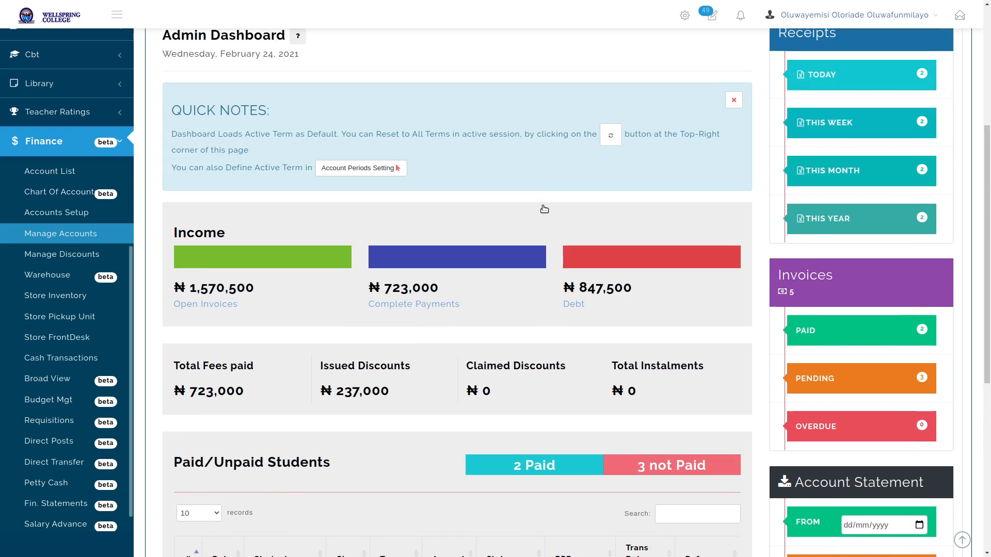
{"action": "scroll", "coordinate": [544, 210], "scroll_direction": "up", "scroll_amount": 4}
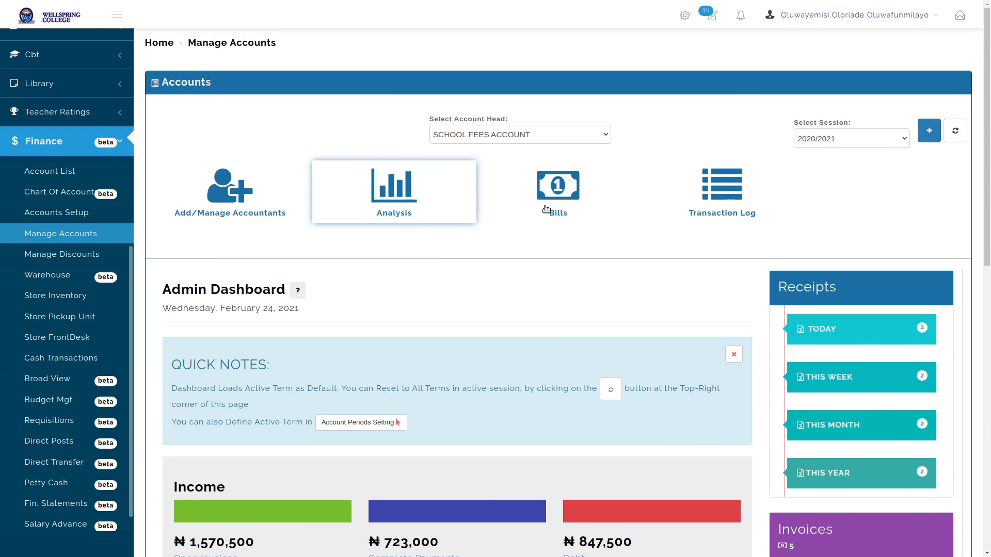
{"action": "left_click", "coordinate": [556, 200]}
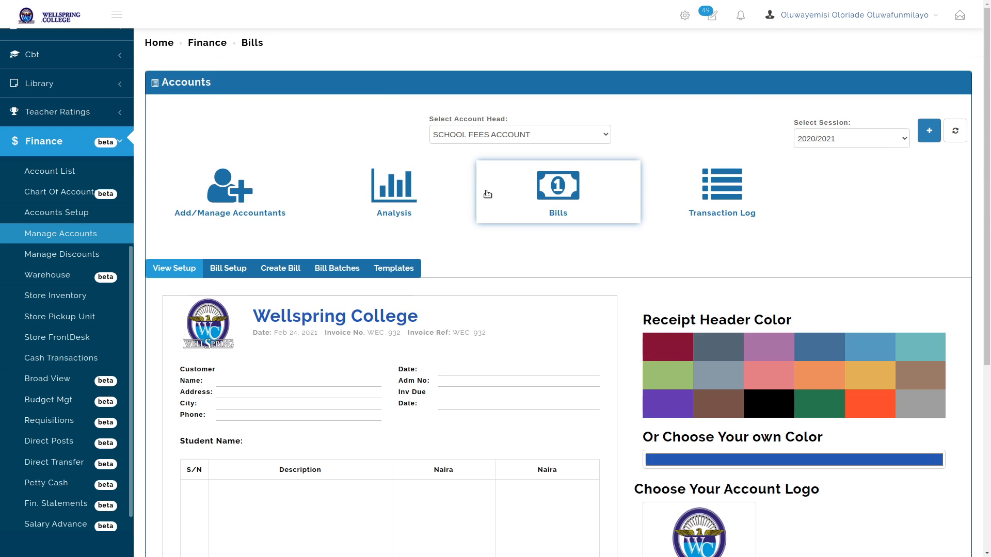
Start a new bill, add the chosen student as the target group, and proceed to invoicing
{"action": "left_click", "coordinate": [289, 271]}
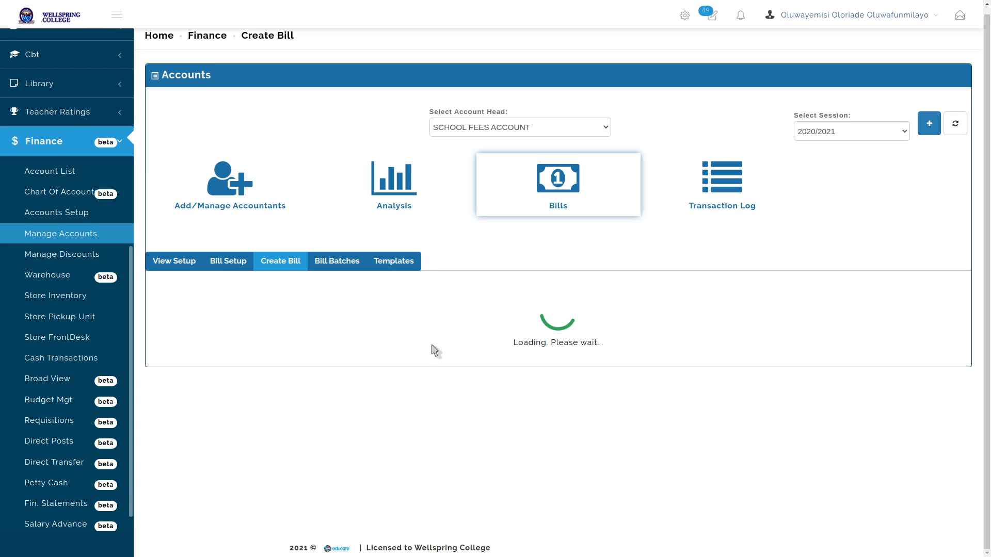
{"action": "scroll", "coordinate": [432, 349], "scroll_direction": "down", "scroll_amount": 5}
{"action": "scroll", "coordinate": [432, 349], "scroll_direction": "down", "scroll_amount": 3}
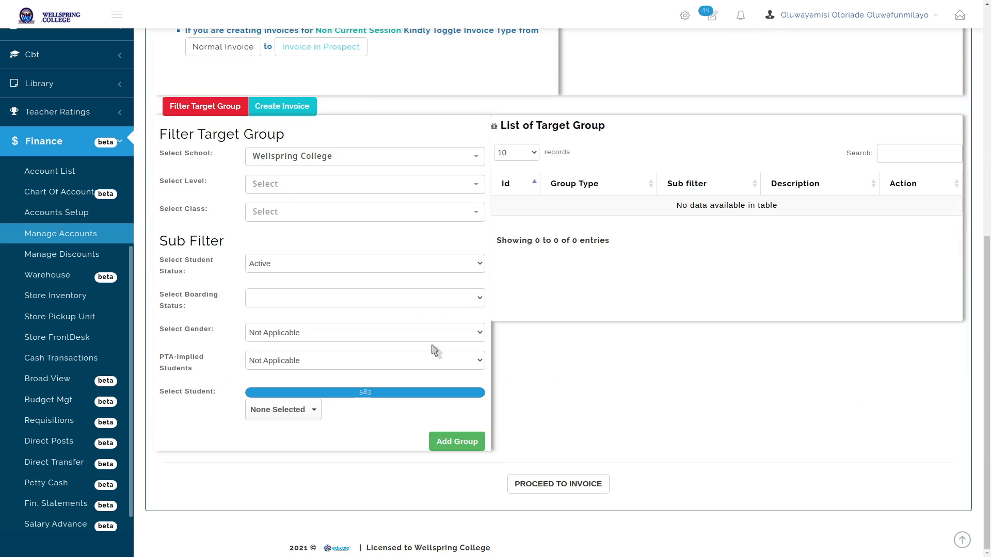
{"action": "left_click", "coordinate": [287, 410]}
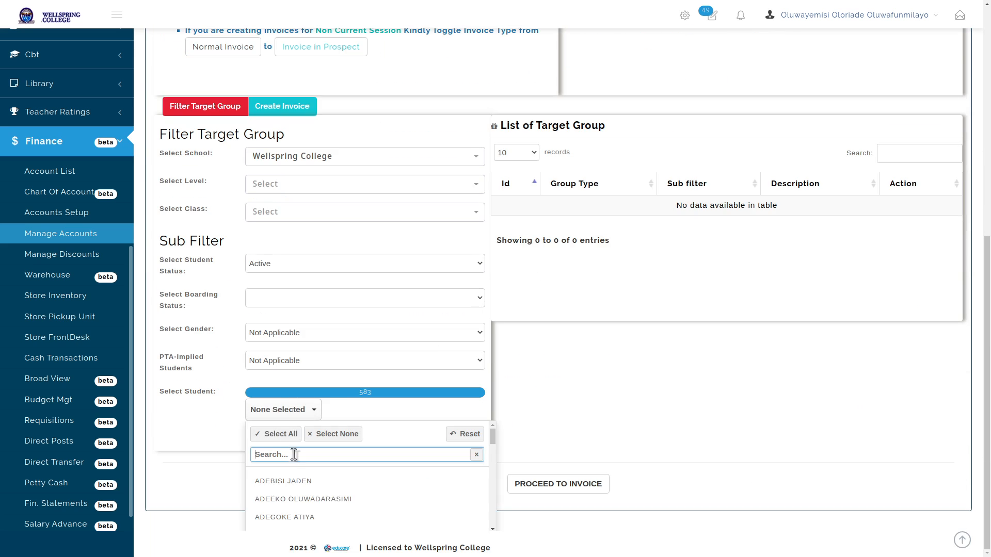
{"action": "left_click", "coordinate": [290, 517]}
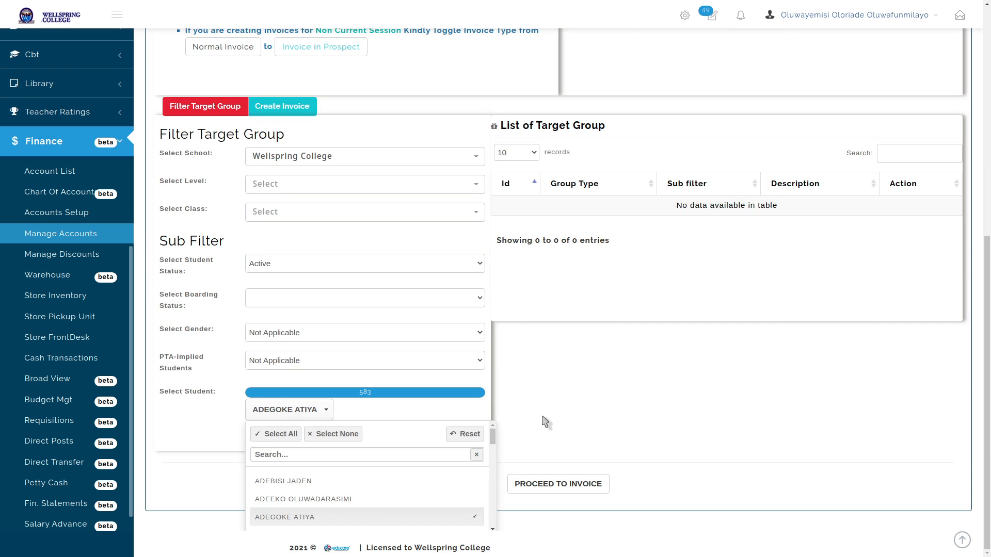
{"action": "left_click", "coordinate": [531, 428]}
{"action": "left_click", "coordinate": [456, 442]}
{"action": "left_click", "coordinate": [567, 485]}
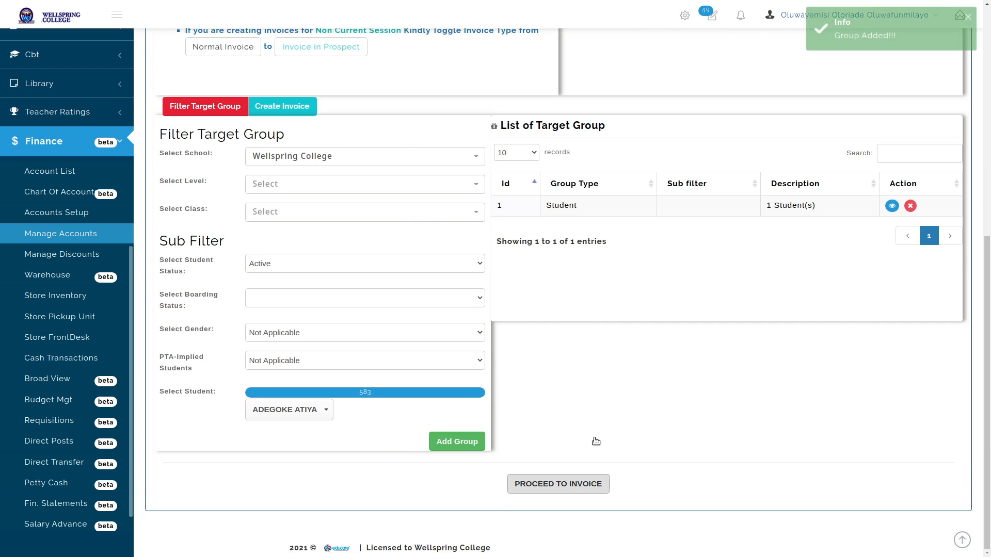
Set term SECOND TERM, title SECOND TERM BILL, and fill fees from the School Fees Template
{"action": "scroll", "coordinate": [745, 191], "scroll_direction": "up", "scroll_amount": 5}
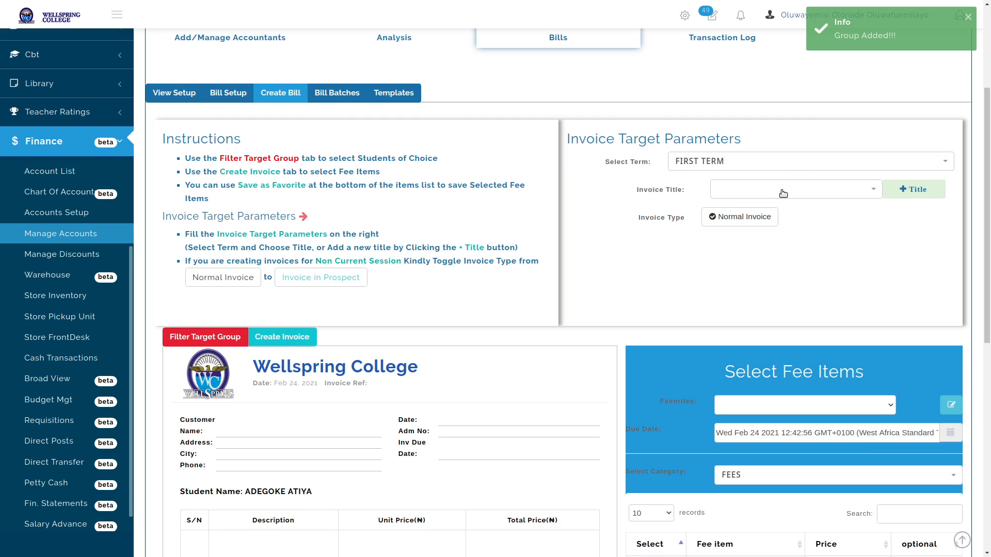
{"action": "left_click", "coordinate": [795, 170]}
{"action": "left_click", "coordinate": [772, 225]}
{"action": "left_click", "coordinate": [795, 190]}
{"action": "left_click", "coordinate": [768, 259]}
{"action": "scroll", "coordinate": [795, 113], "scroll_direction": "down", "scroll_amount": 7}
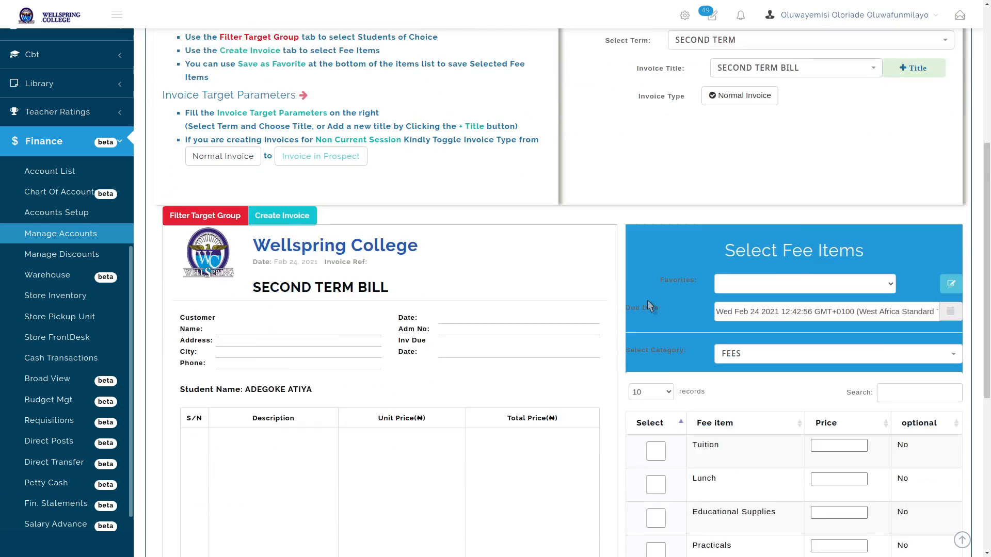
{"action": "scroll", "coordinate": [793, 113], "scroll_direction": "up", "scroll_amount": 1}
{"action": "left_click", "coordinate": [800, 77]}
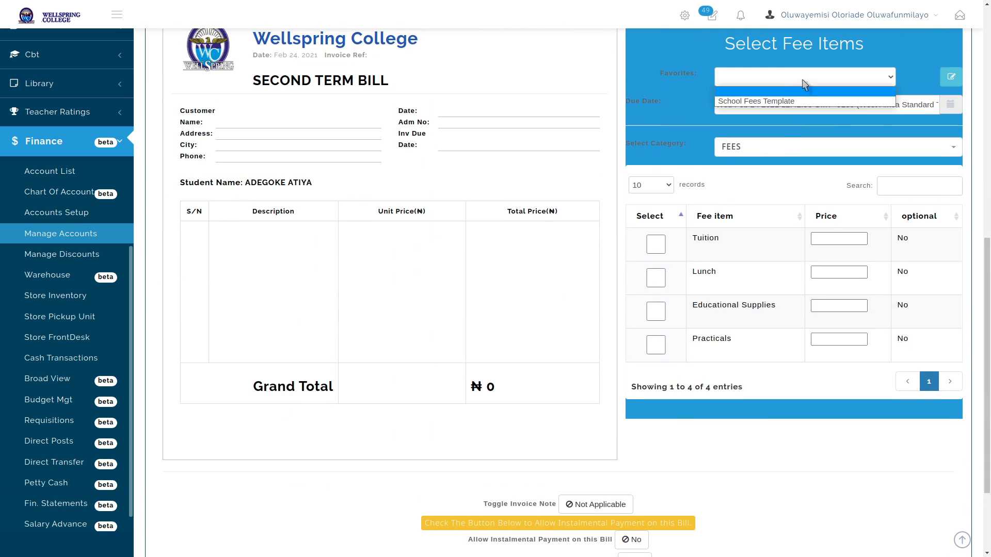
{"action": "left_click", "coordinate": [797, 97]}
Generate invoice #000009 for ₦361,500, review it, and dismiss the batch confirmation
{"action": "scroll", "coordinate": [574, 301], "scroll_direction": "down", "scroll_amount": 2}
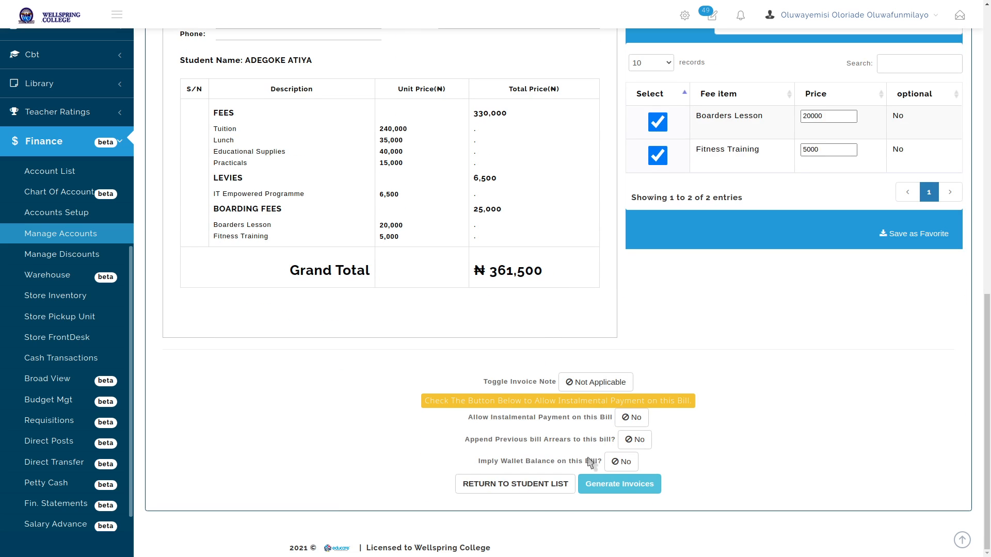
{"action": "left_click", "coordinate": [619, 484]}
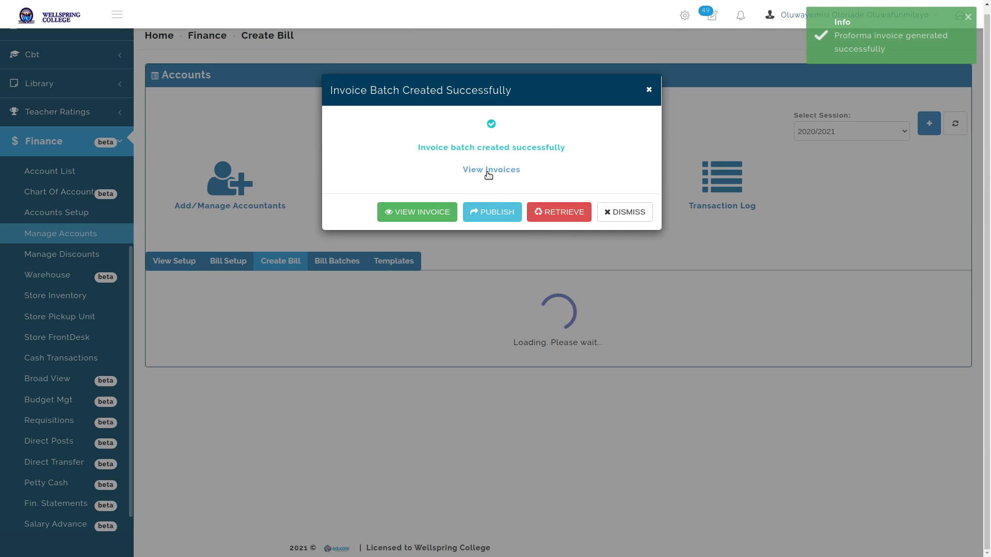
{"action": "left_click", "coordinate": [490, 171]}
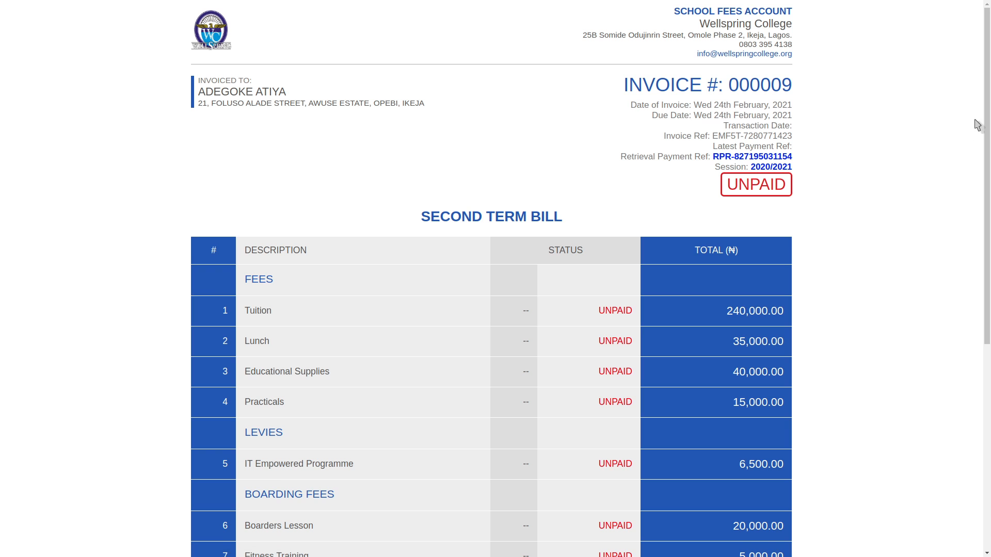
{"action": "left_click_drag", "start_coordinate": [986, 123], "coordinate": [989, 357]}
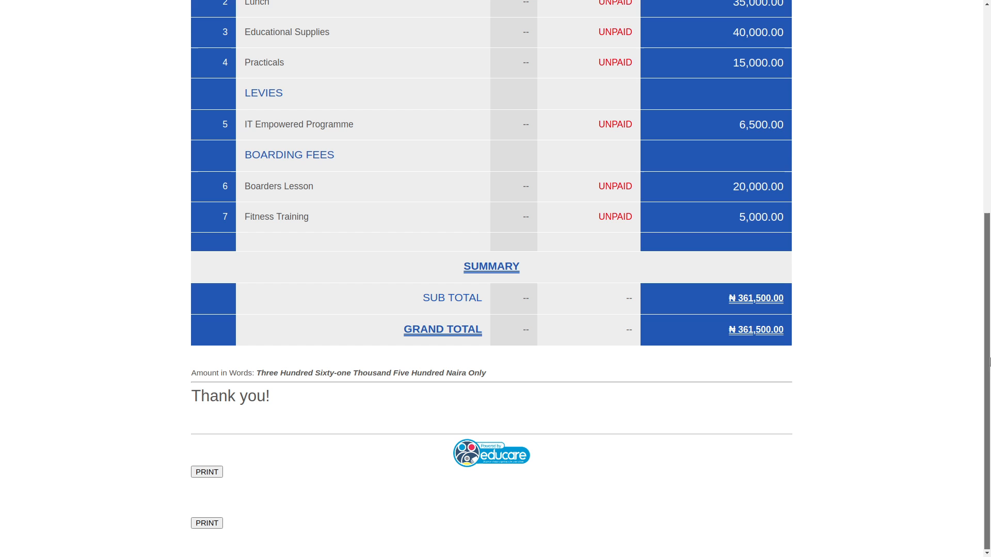
{"action": "left_click_drag", "start_coordinate": [989, 301], "coordinate": [921, 169]}
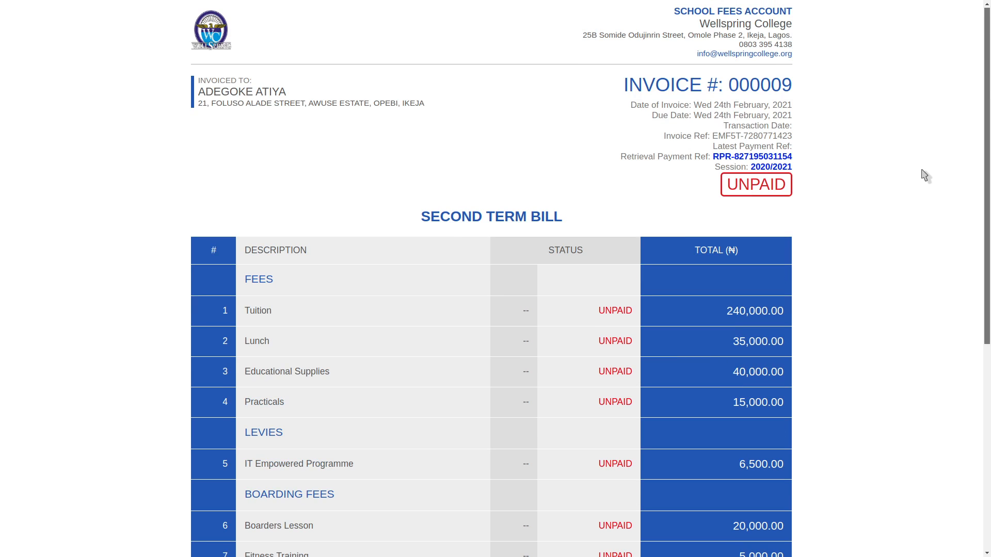
{"action": "key", "text": "ctrl+w"}
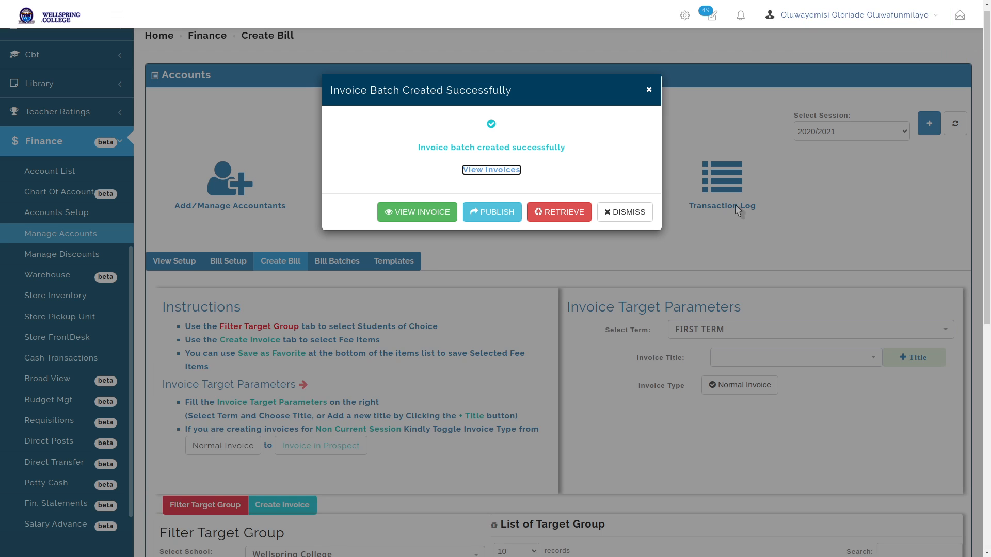
{"action": "left_click", "coordinate": [627, 217]}
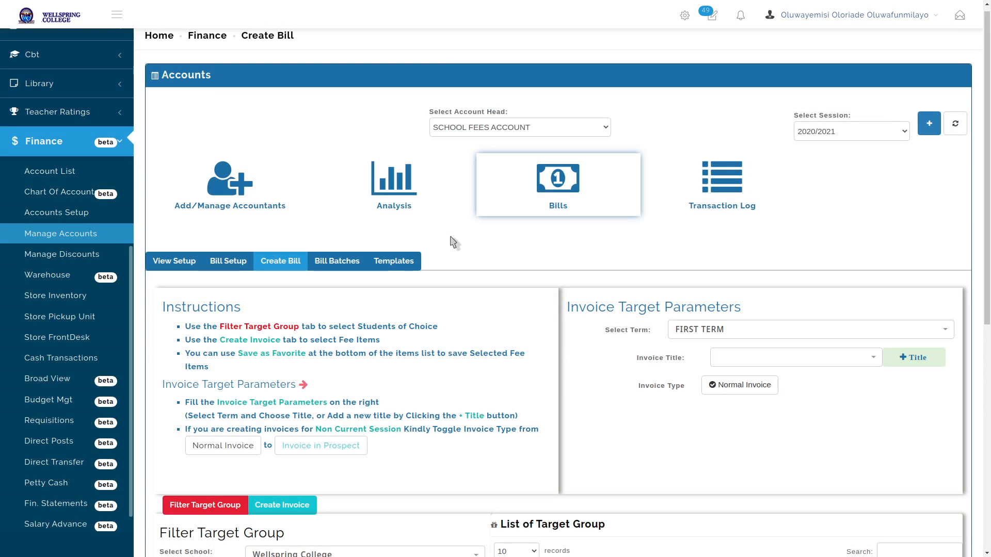
Open row 6's unpaid invoice cash receipt from the Analysis dashboard and start a waiver
{"action": "left_click", "coordinate": [405, 184]}
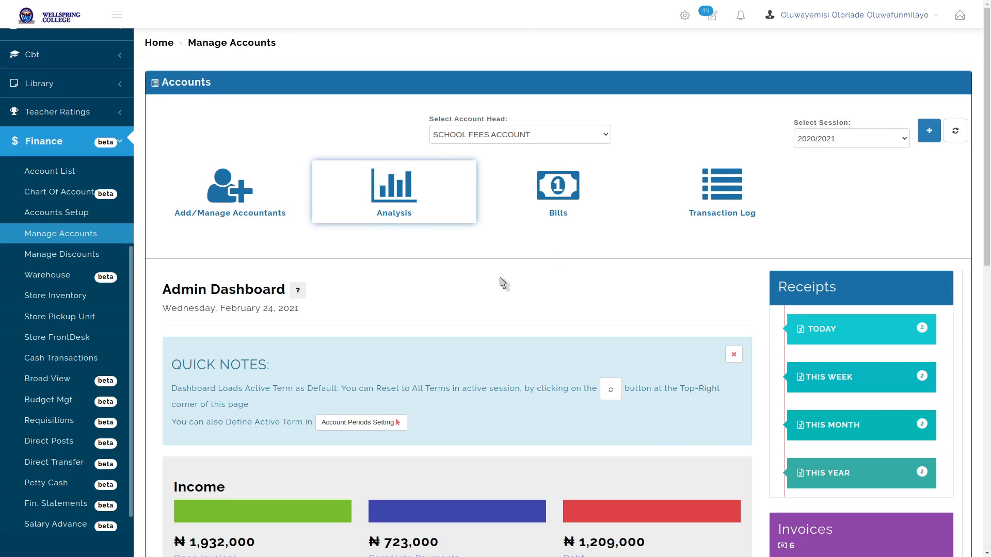
{"action": "scroll", "coordinate": [504, 281], "scroll_direction": "down", "scroll_amount": 10}
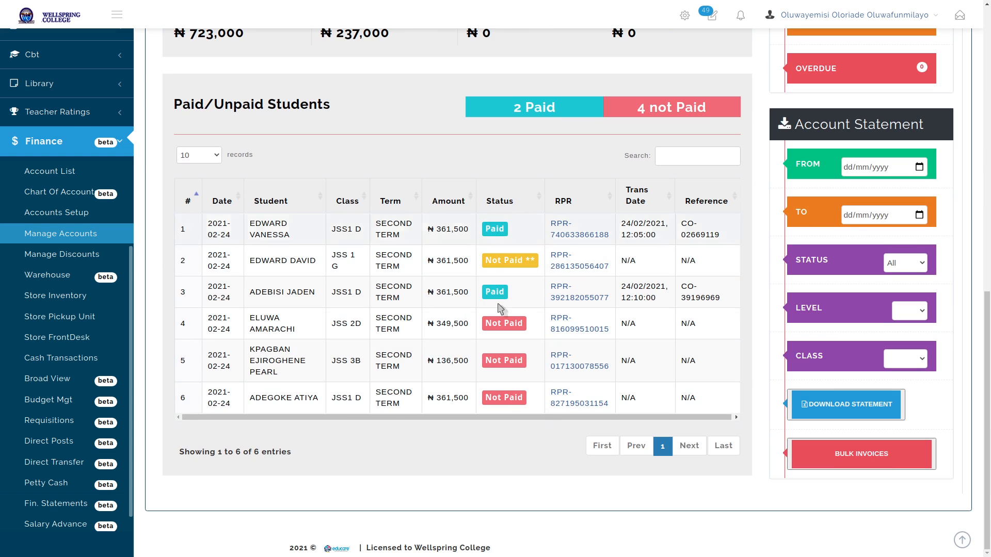
{"action": "left_click", "coordinate": [508, 399]}
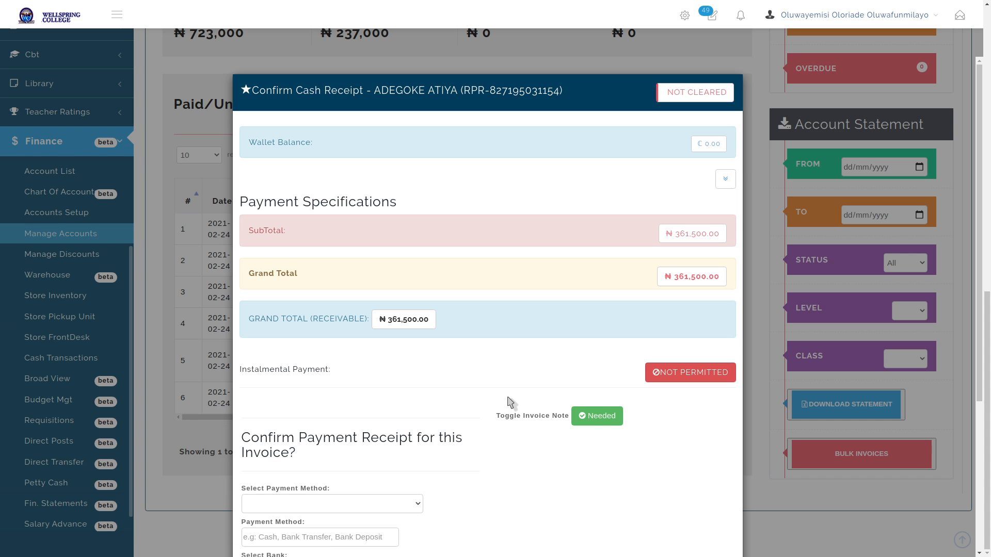
{"action": "scroll", "coordinate": [511, 402], "scroll_direction": "down", "scroll_amount": 4}
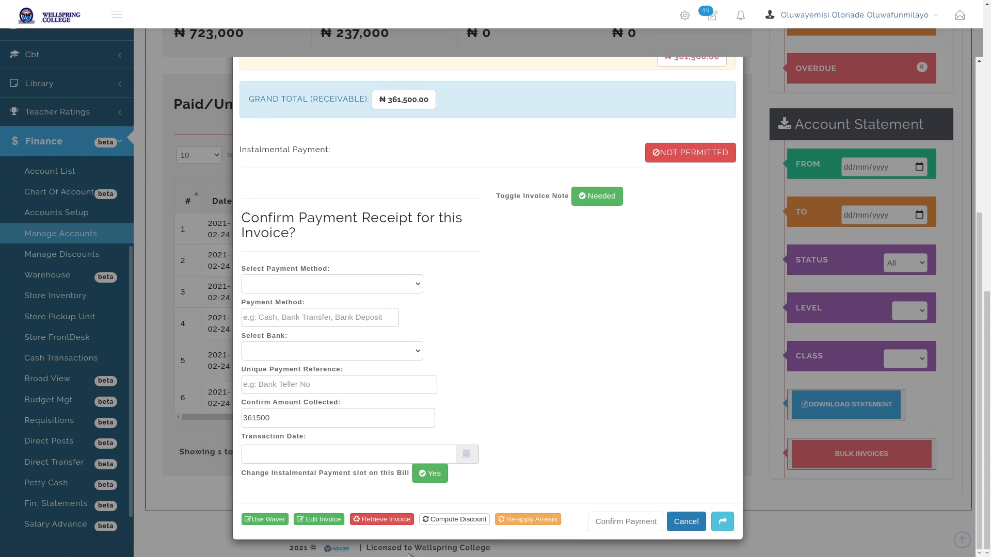
{"action": "left_click", "coordinate": [256, 520]}
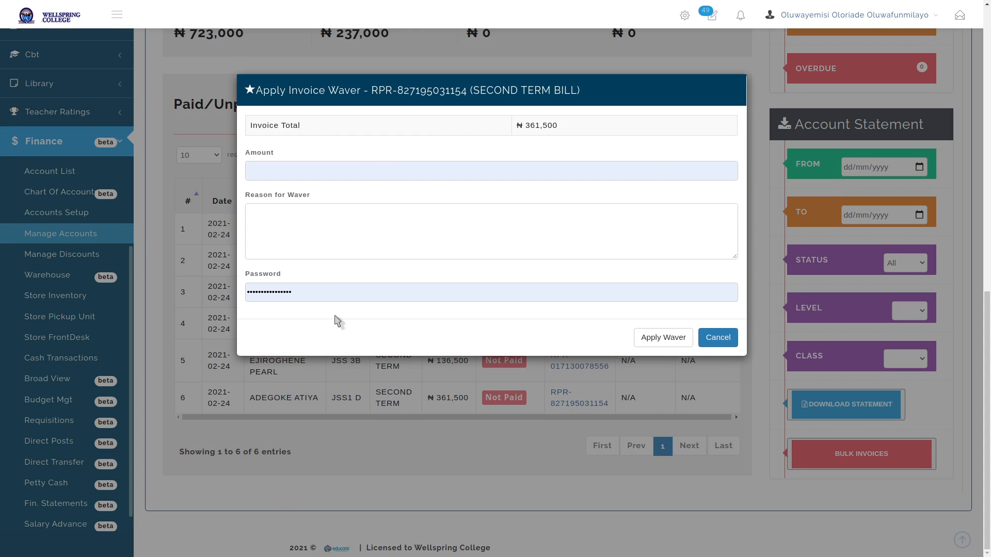
Enter waiver amount 120000 with reason PrePayment
{"action": "left_click", "coordinate": [390, 174]}
{"action": "left_click", "coordinate": [390, 174]}
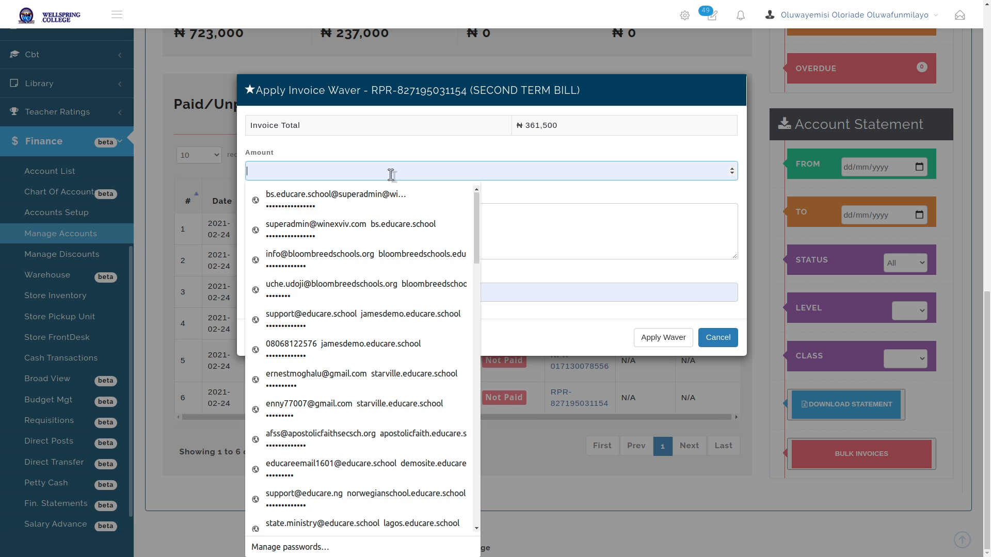
{"action": "type", "text": "12000"}
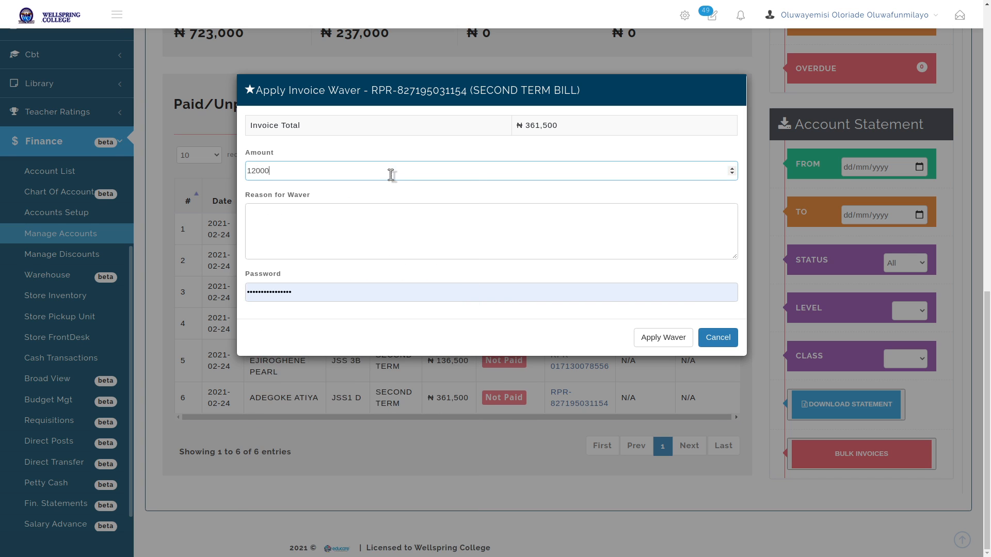
{"action": "type", "text": "0"}
{"action": "left_click", "coordinate": [361, 237]}
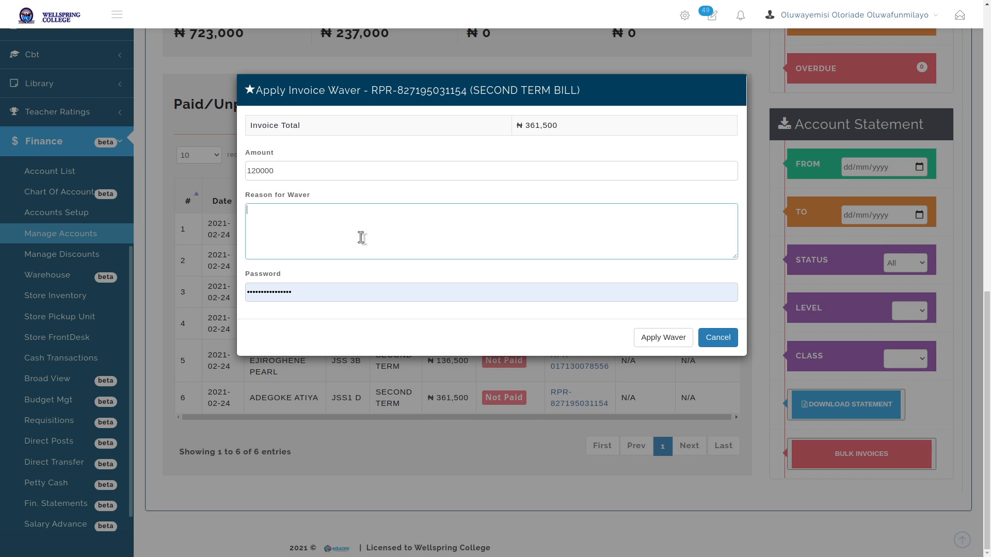
{"action": "type", "text": "PrePayment"}
Replace the autofilled password with the account password in the waiver form
{"action": "double_click", "coordinate": [328, 288]}
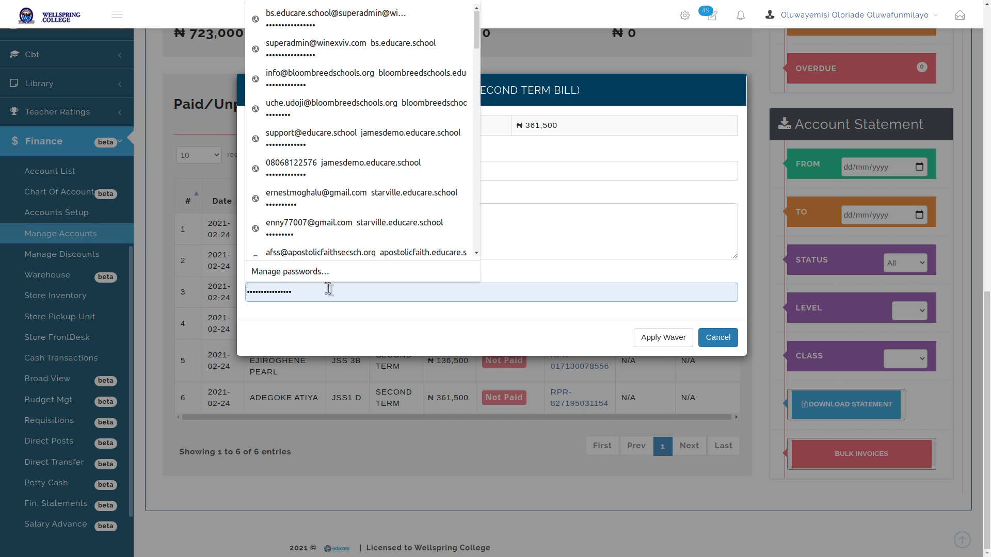
{"action": "key", "text": "BackSpace"}
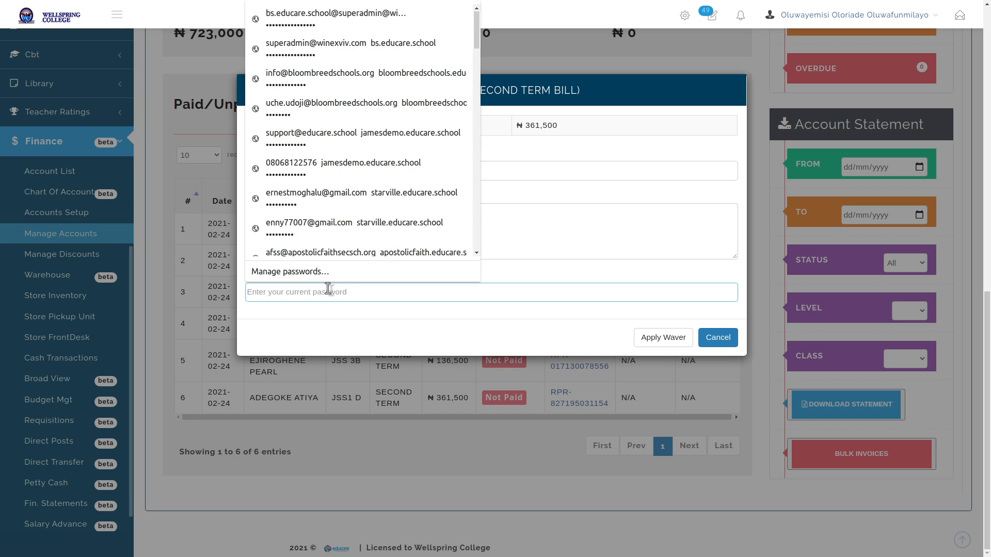
{"action": "left_click", "coordinate": [358, 332]}
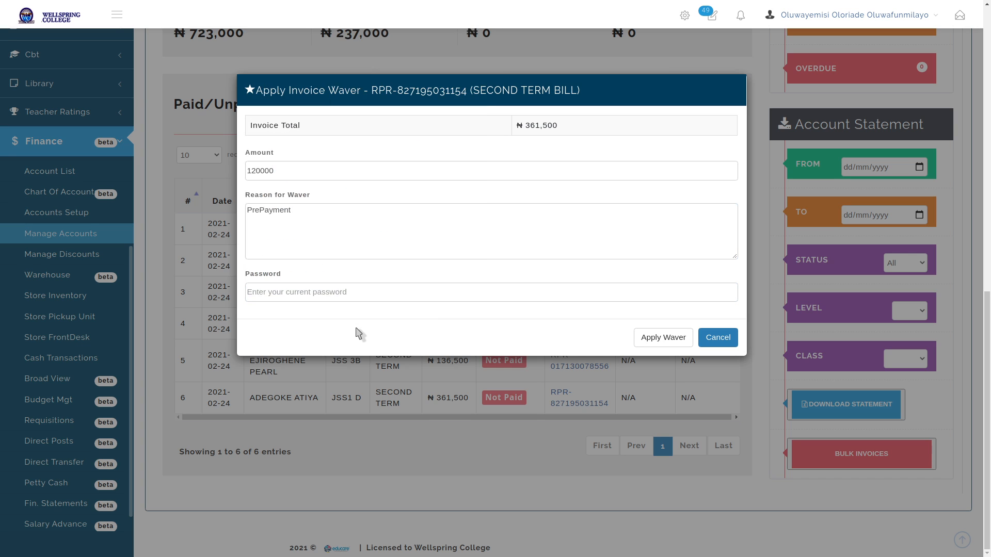
{"action": "left_click", "coordinate": [366, 292]}
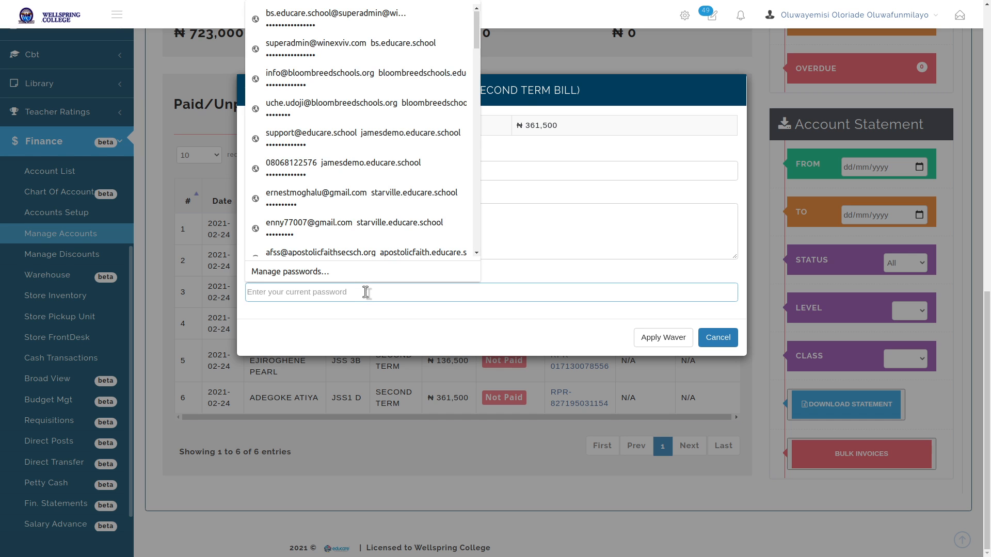
{"action": "left_click", "coordinate": [846, 17]}
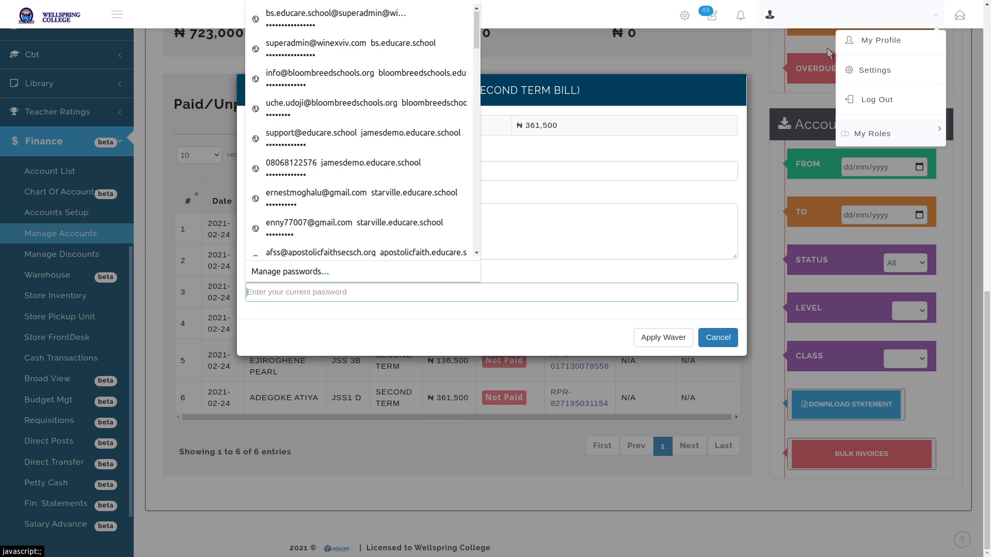
{"action": "left_click", "coordinate": [545, 296]}
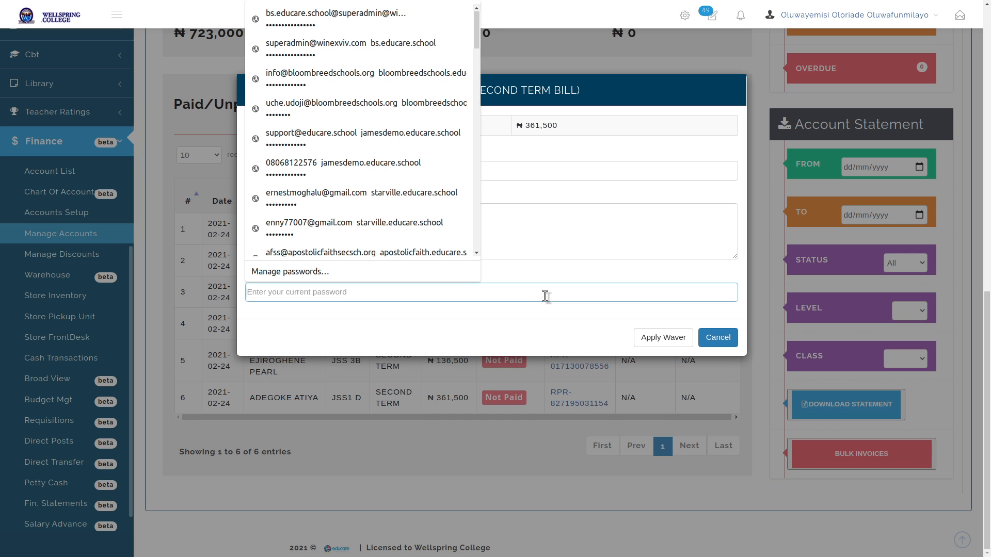
{"action": "type", "text": "•••••••••••••"}
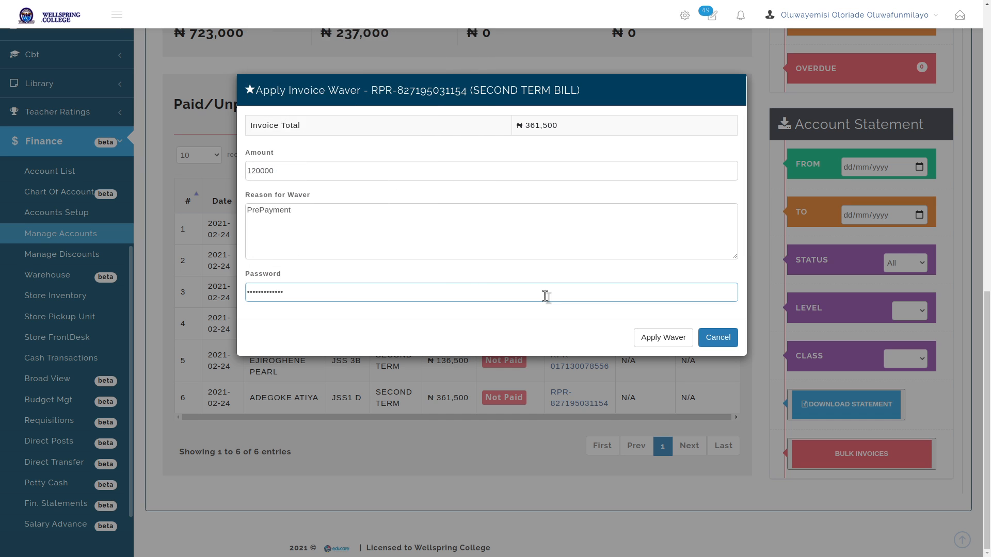
Save the waiver changes, dismiss the incorrect-password error, and abandon the waiver
{"action": "left_click", "coordinate": [670, 342]}
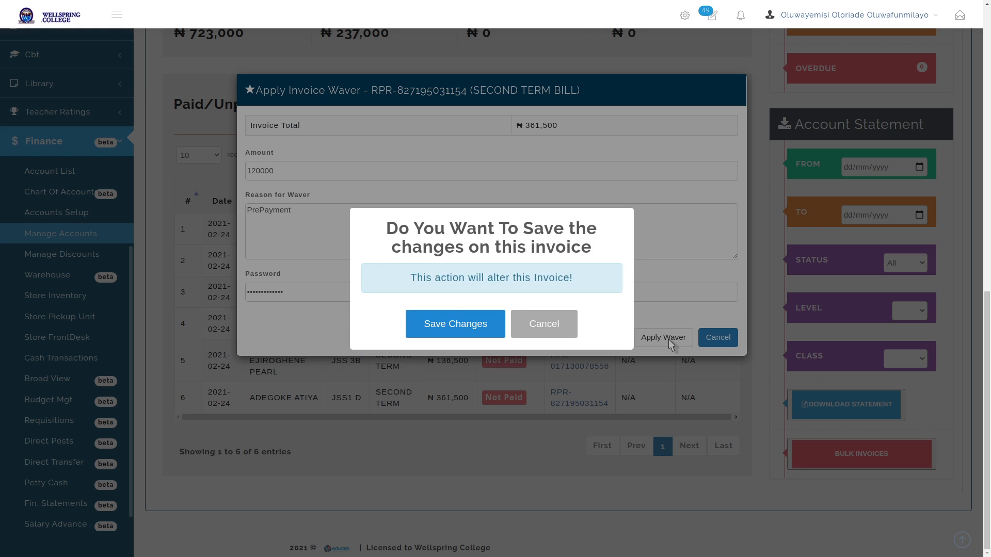
{"action": "left_click", "coordinate": [443, 326]}
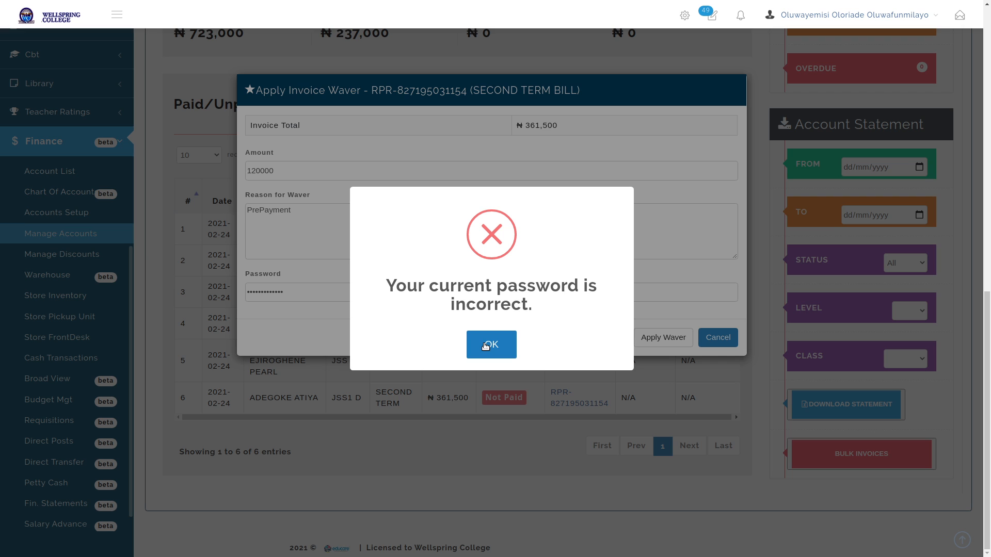
{"action": "left_click", "coordinate": [822, 17]}
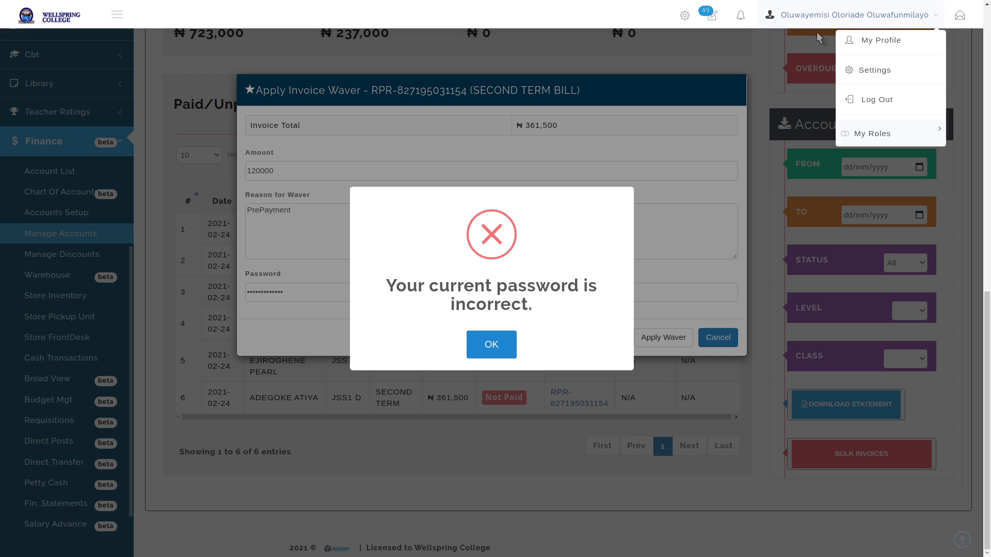
{"action": "left_click", "coordinate": [812, 44]}
{"action": "left_click", "coordinate": [836, 21]}
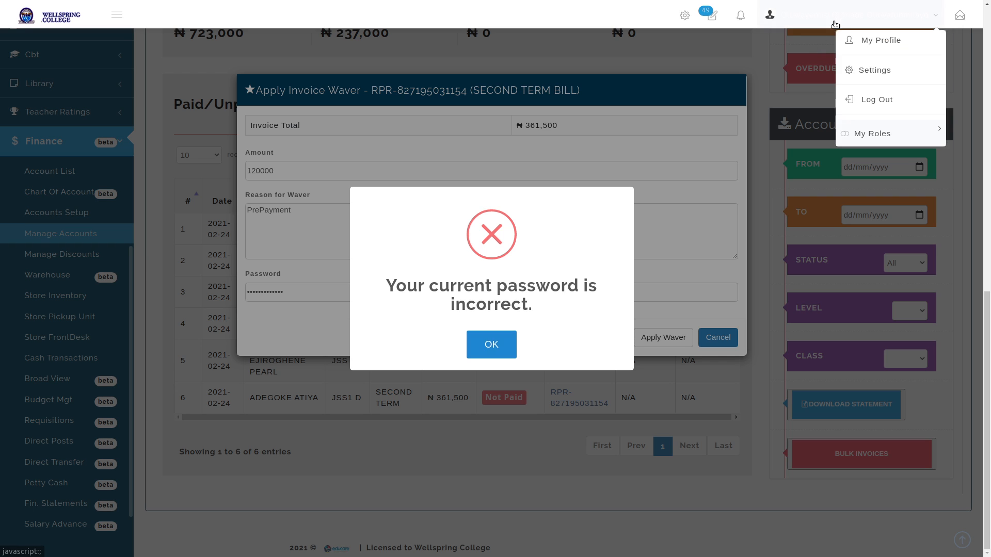
{"action": "left_click", "coordinate": [820, 52]}
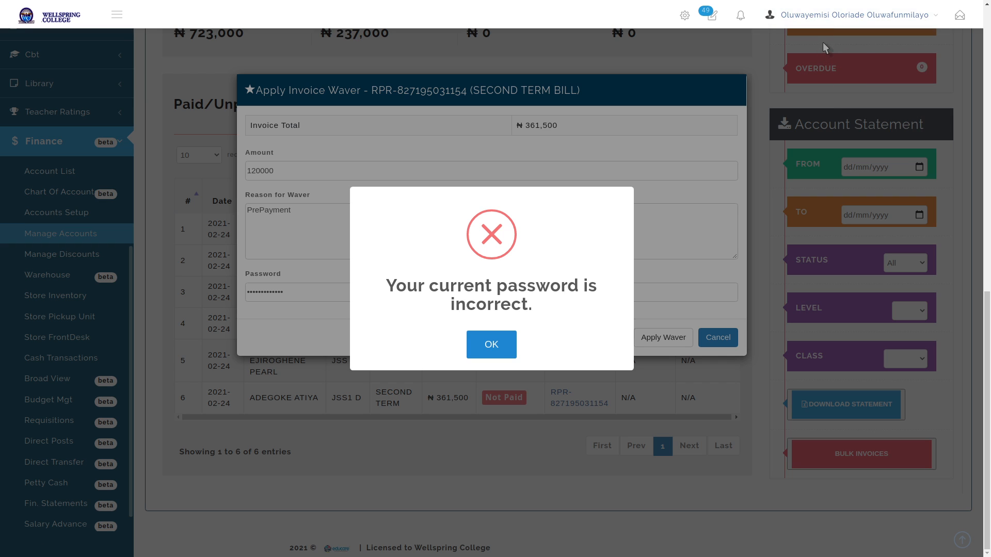
{"action": "left_click", "coordinate": [496, 341]}
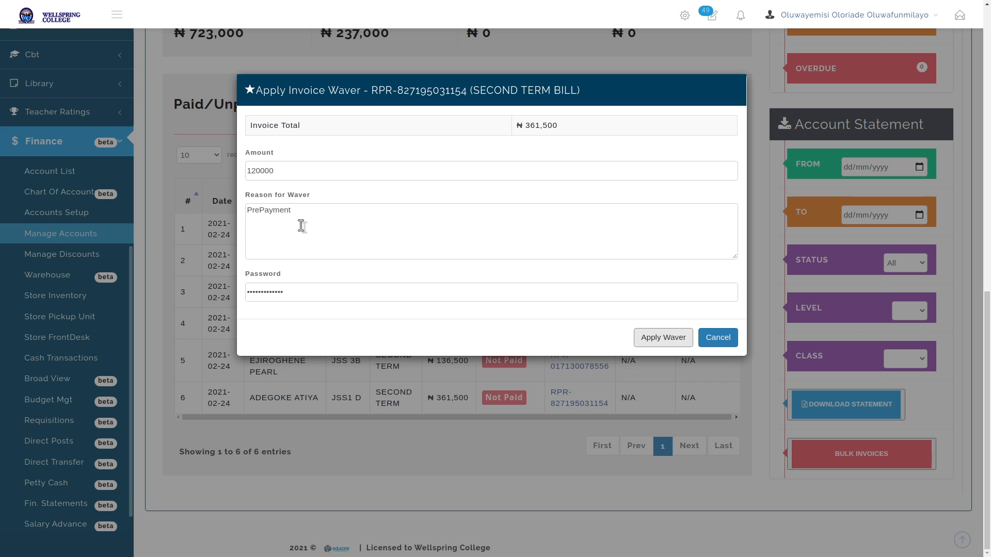
{"action": "left_click", "coordinate": [716, 338]}
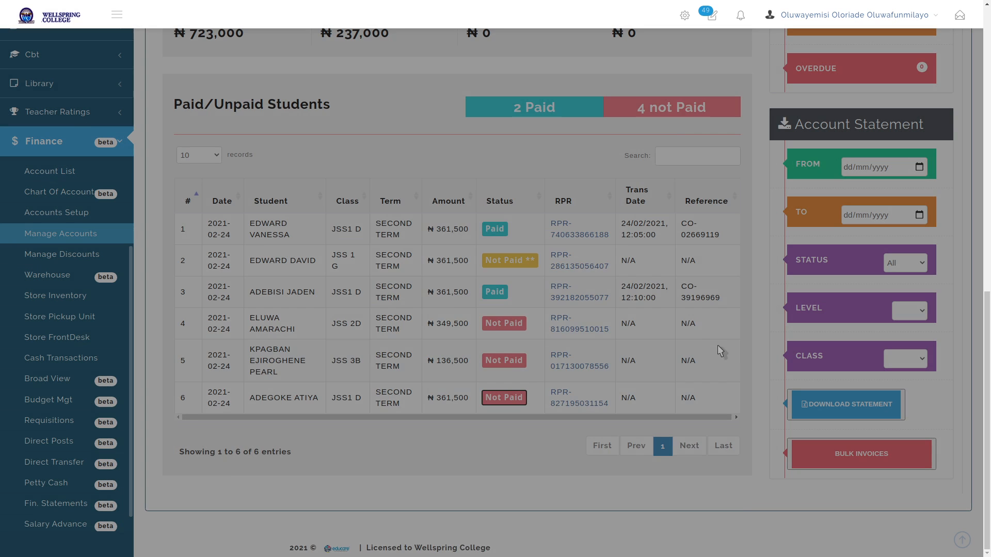
Scroll through the Confirm Cash Receipt for the ₦361,500 invoice, then close it
{"action": "scroll", "coordinate": [608, 276], "scroll_direction": "down", "scroll_amount": 4}
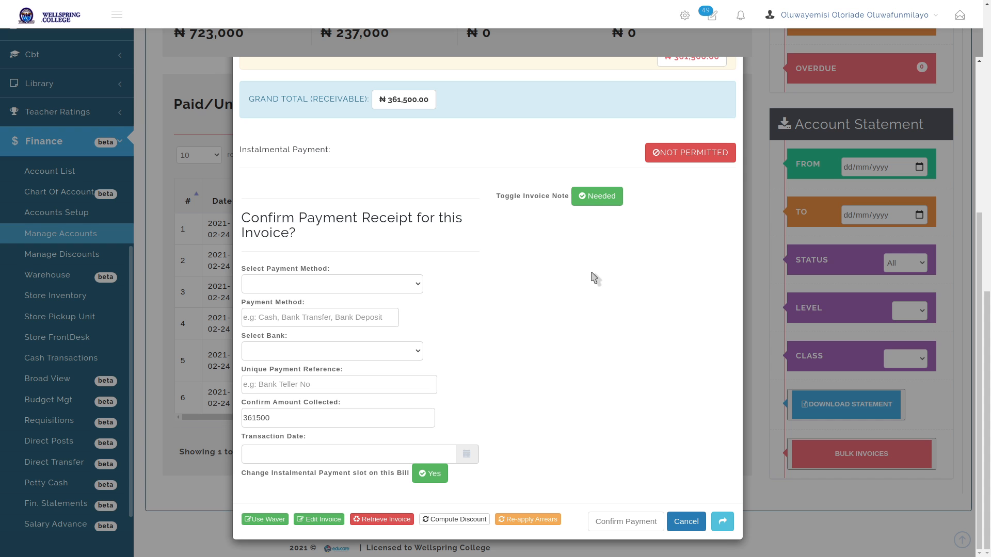
{"action": "scroll", "coordinate": [580, 284], "scroll_direction": "up", "scroll_amount": 5}
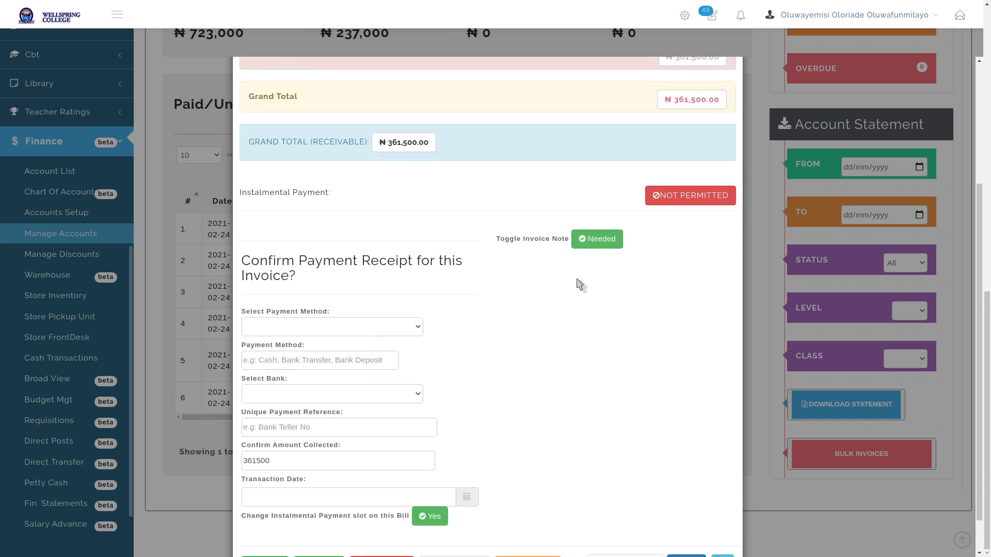
{"action": "scroll", "coordinate": [580, 289], "scroll_direction": "down", "scroll_amount": 5}
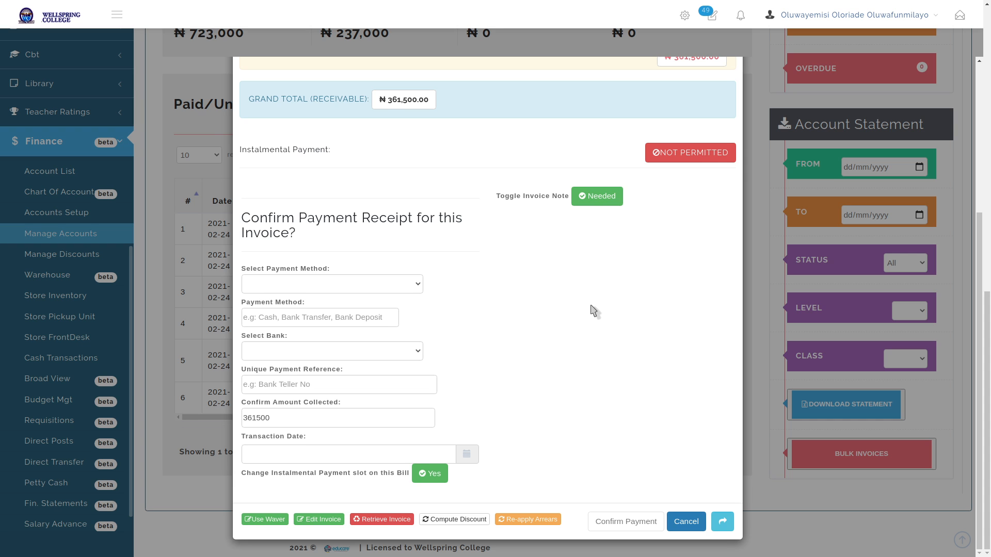
{"action": "scroll", "coordinate": [594, 311], "scroll_direction": "up", "scroll_amount": 5}
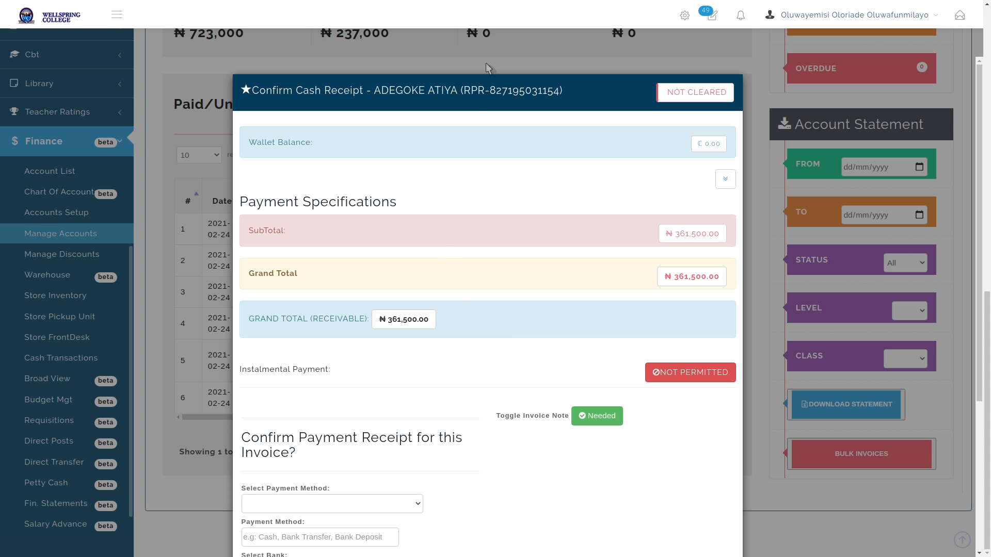
{"action": "left_click", "coordinate": [480, 47]}
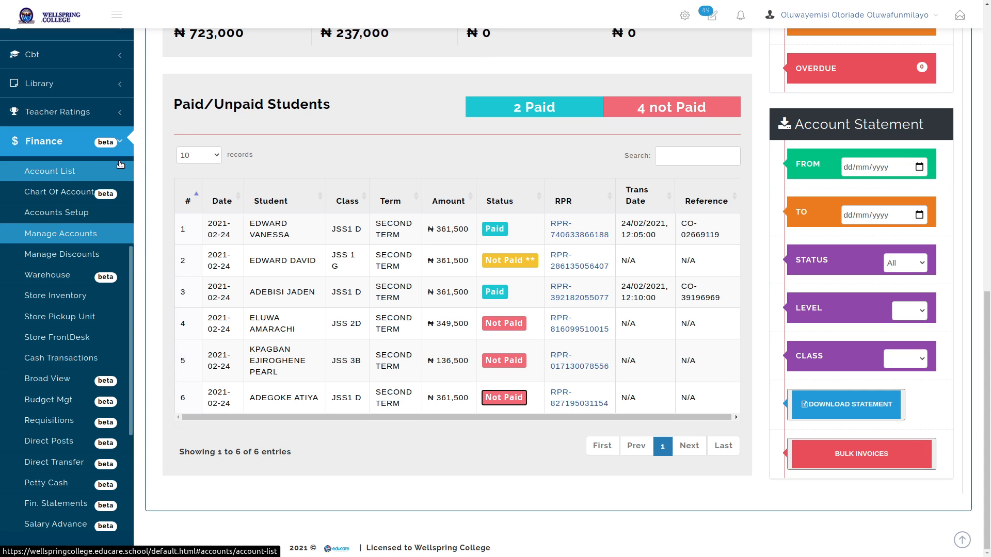
Collapse the finance pages in educare's sidebar navigation
{"action": "left_click", "coordinate": [77, 147]}
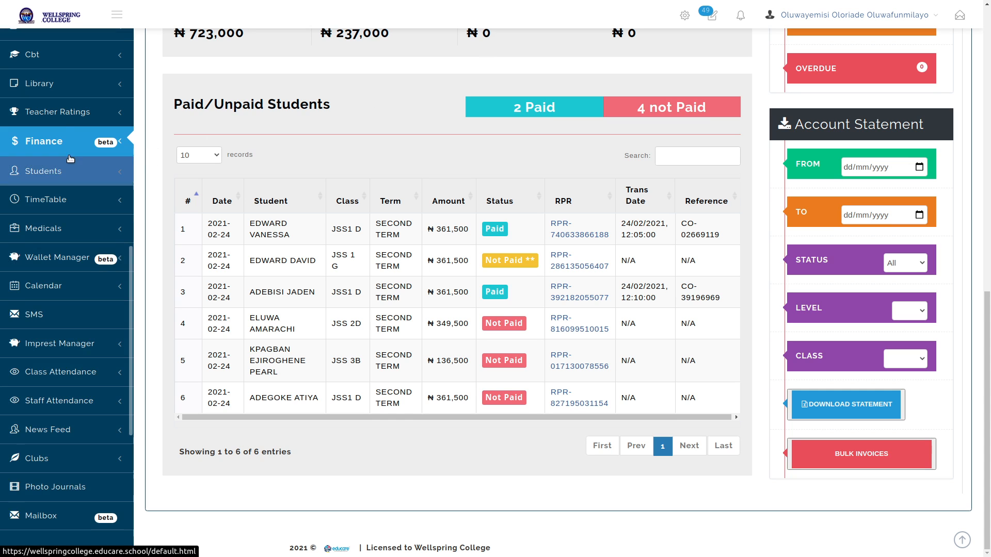
{"action": "scroll", "coordinate": [75, 158], "scroll_direction": "up", "scroll_amount": 5}
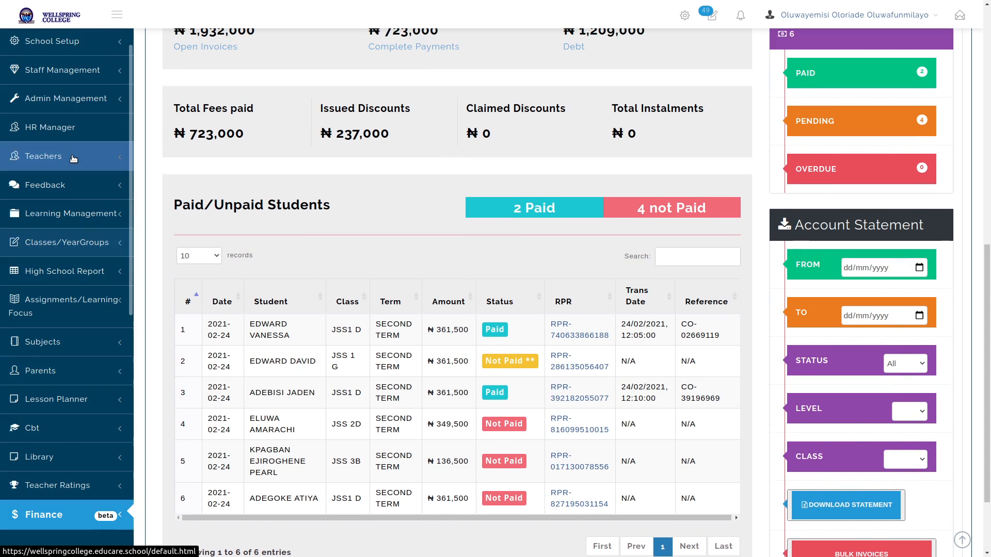
{"action": "scroll", "coordinate": [75, 158], "scroll_direction": "down", "scroll_amount": 4}
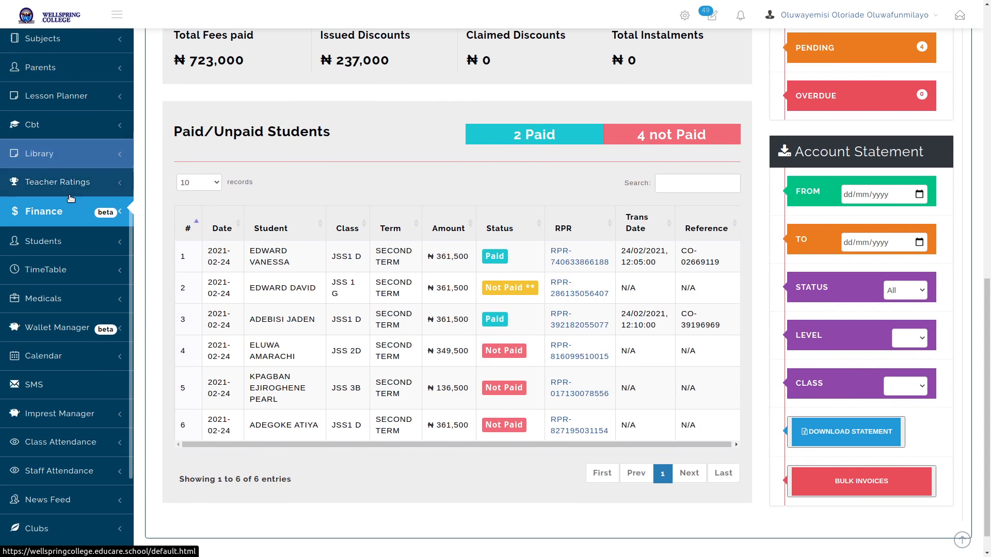
{"action": "scroll", "coordinate": [73, 158], "scroll_direction": "down", "scroll_amount": 2}
{"action": "scroll", "coordinate": [69, 202], "scroll_direction": "up", "scroll_amount": 7}
{"action": "scroll", "coordinate": [69, 202], "scroll_direction": "up", "scroll_amount": 3}
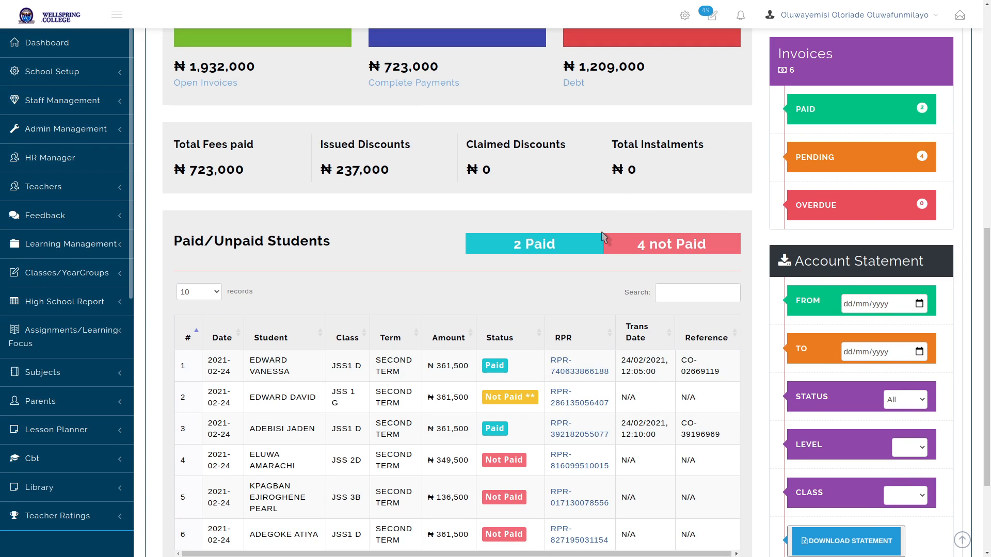
Stop sharing the screen and return to the Google Meet window
{"action": "key", "text": "alt+Tab"}
{"action": "key", "text": "alt+Tab"}
{"action": "key", "text": "alt+Tab"}
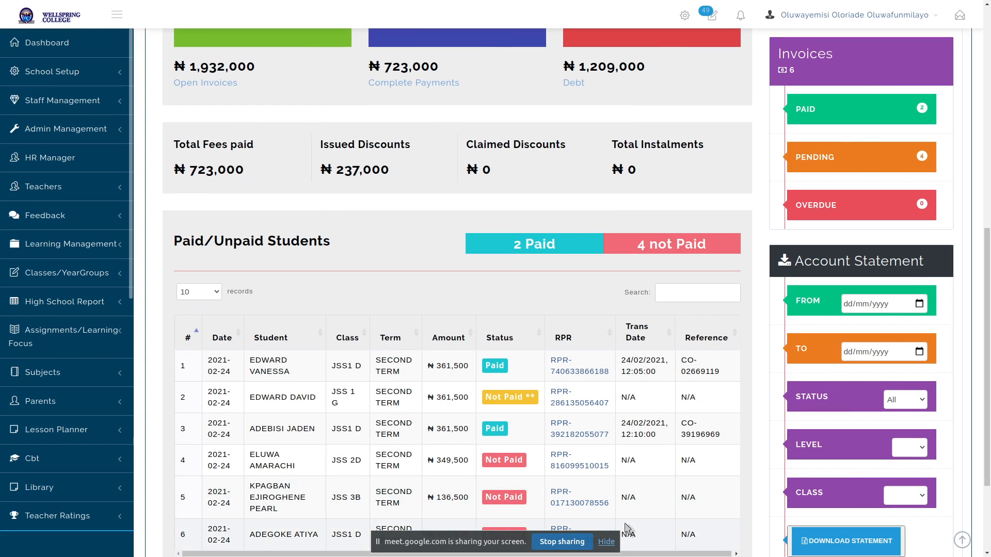
{"action": "left_click", "coordinate": [561, 541]}
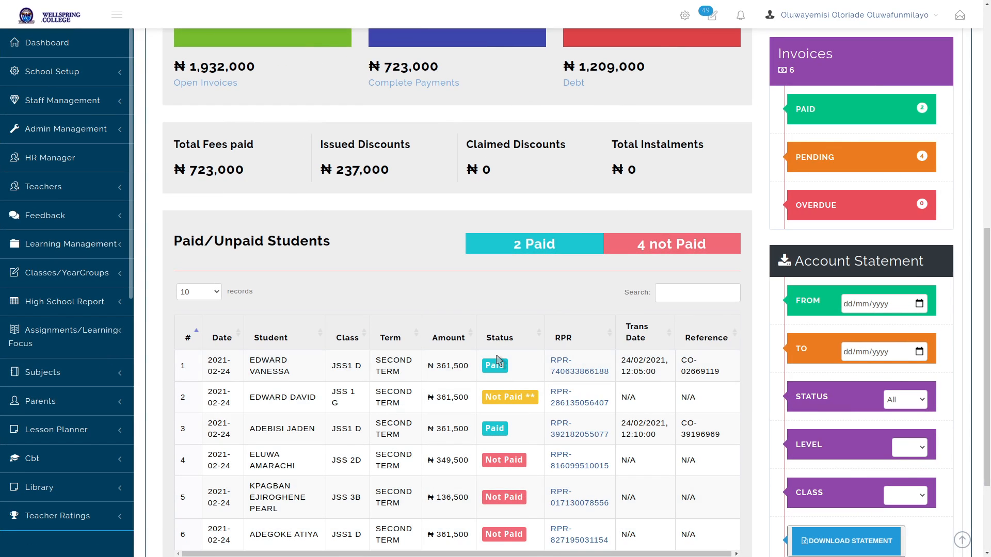
{"action": "key", "text": "alt+Tab"}
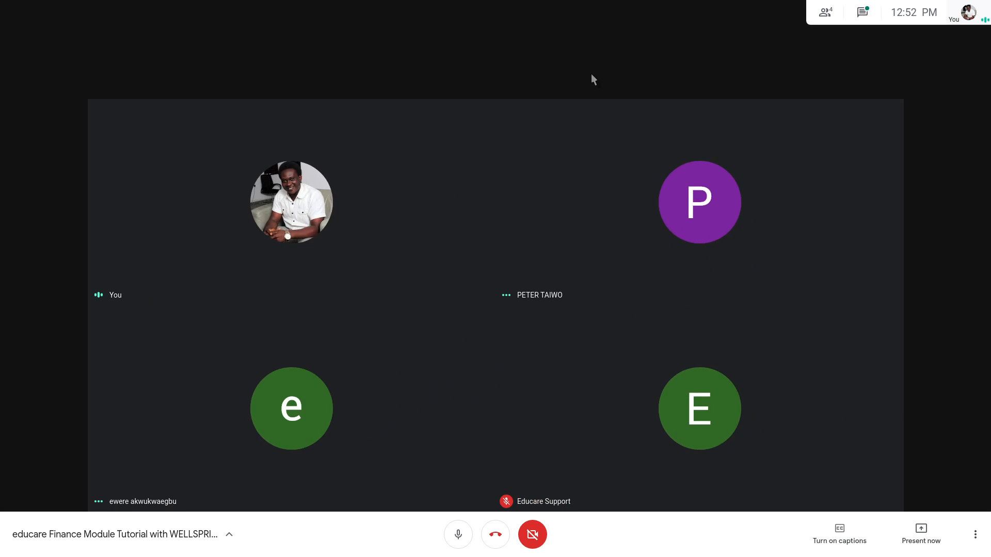
Present the entire screen in Google Meet, hide the sharing bar, and return to educare
{"action": "left_click", "coordinate": [917, 540]}
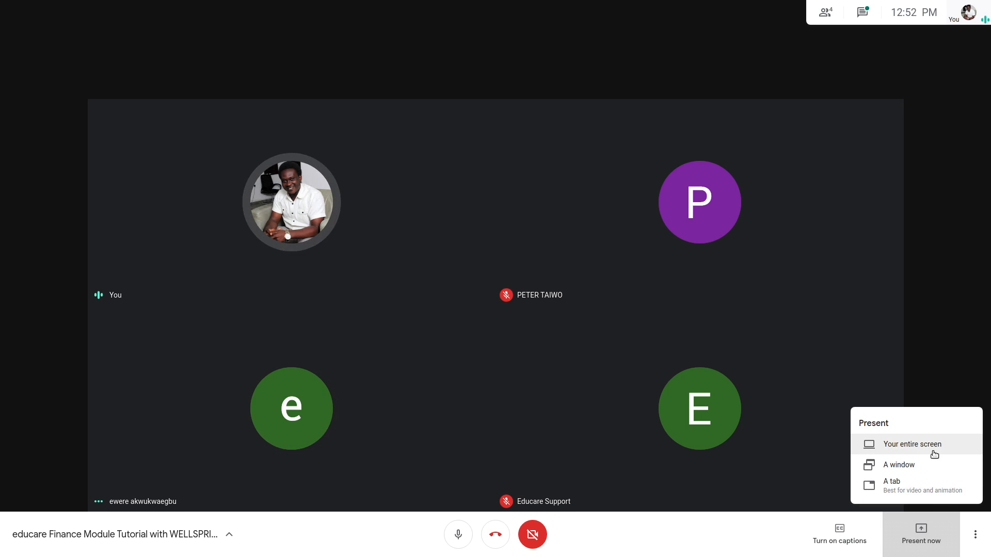
{"action": "left_click", "coordinate": [918, 448]}
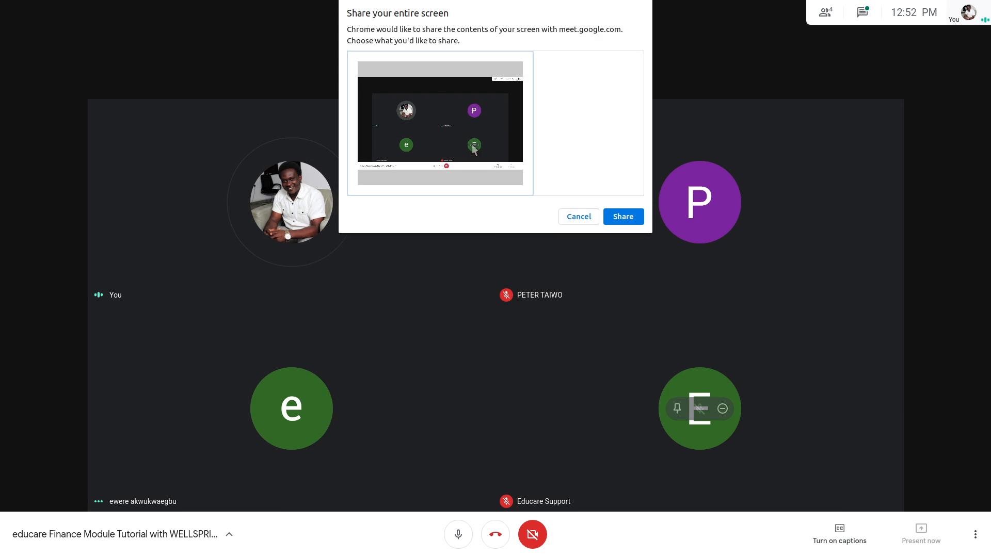
{"action": "left_click", "coordinate": [614, 218]}
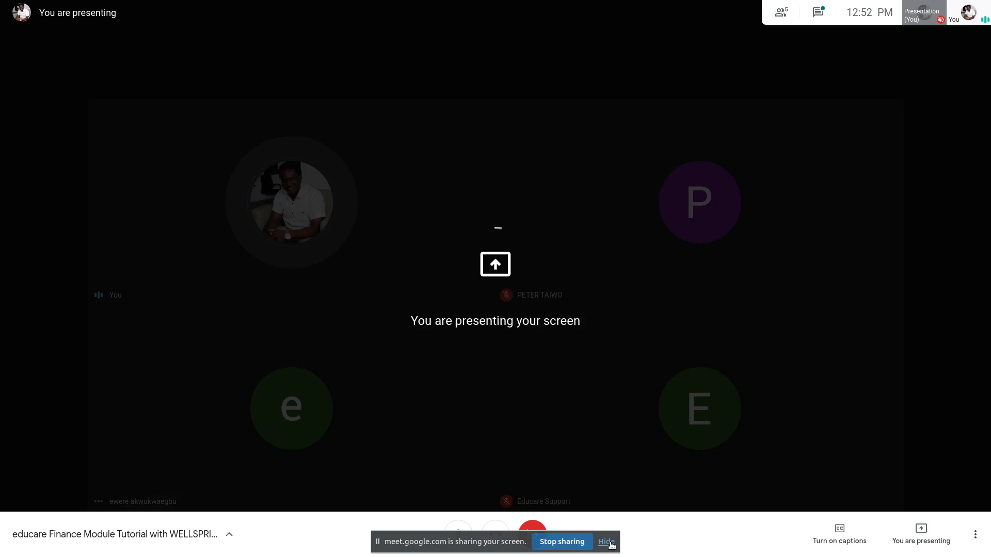
{"action": "left_click", "coordinate": [608, 543]}
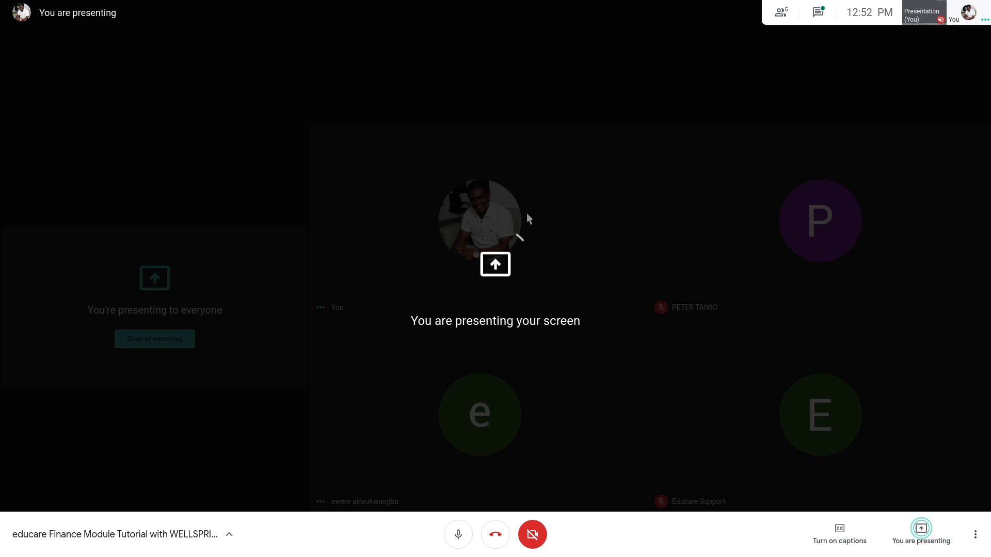
{"action": "key", "text": "alt+Tab"}
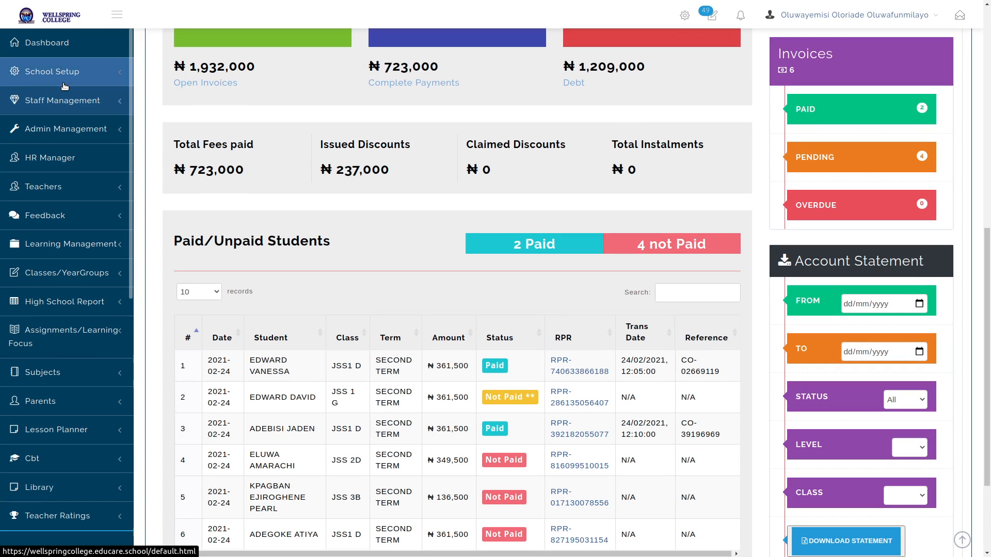
Open the audit trail's Account Related Activities log
{"action": "left_click", "coordinate": [44, 130]}
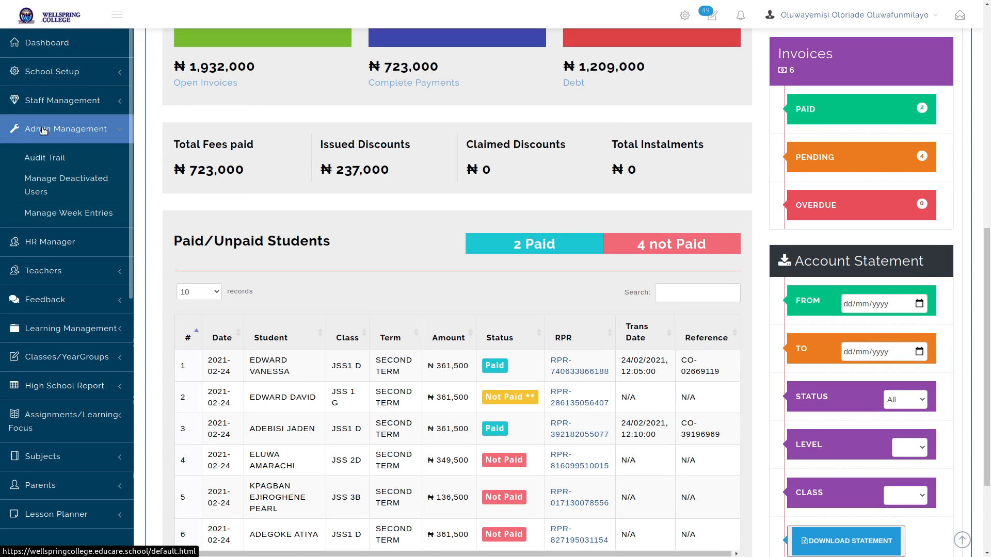
{"action": "left_click", "coordinate": [53, 163]}
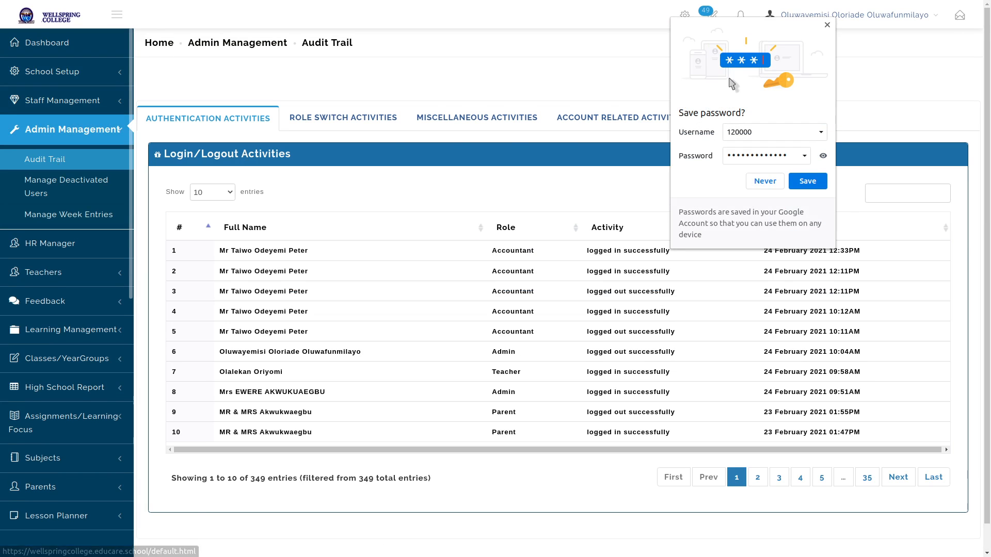
{"action": "left_click", "coordinate": [827, 25]}
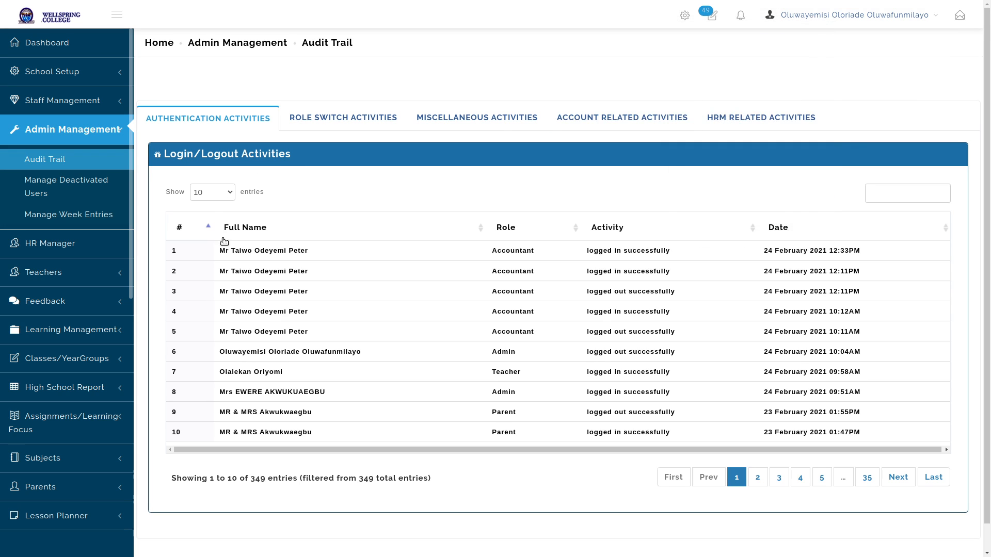
{"action": "left_click", "coordinate": [642, 119]}
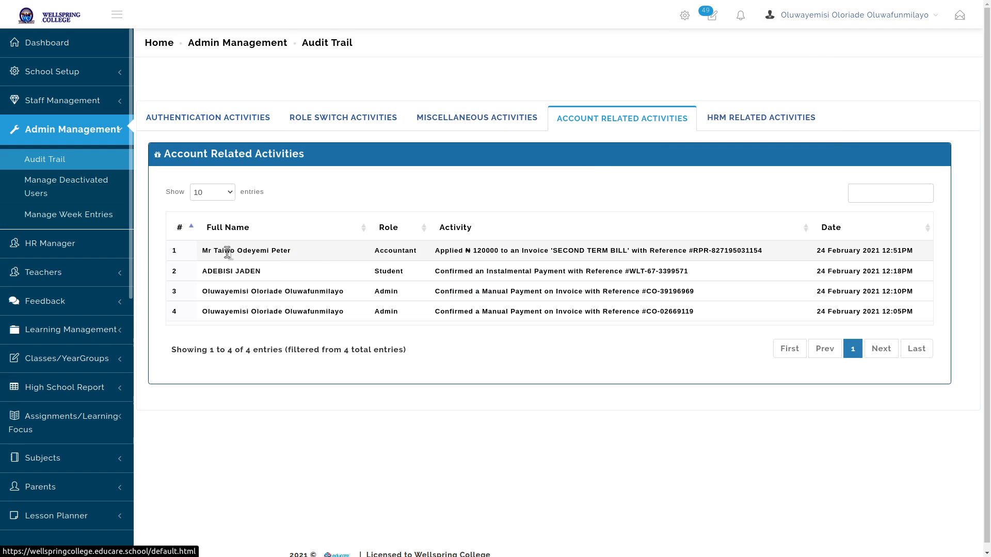
Read the first four account activity entries, then return to the admin dashboard
{"action": "left_click_drag", "start_coordinate": [435, 250], "coordinate": [883, 260]}
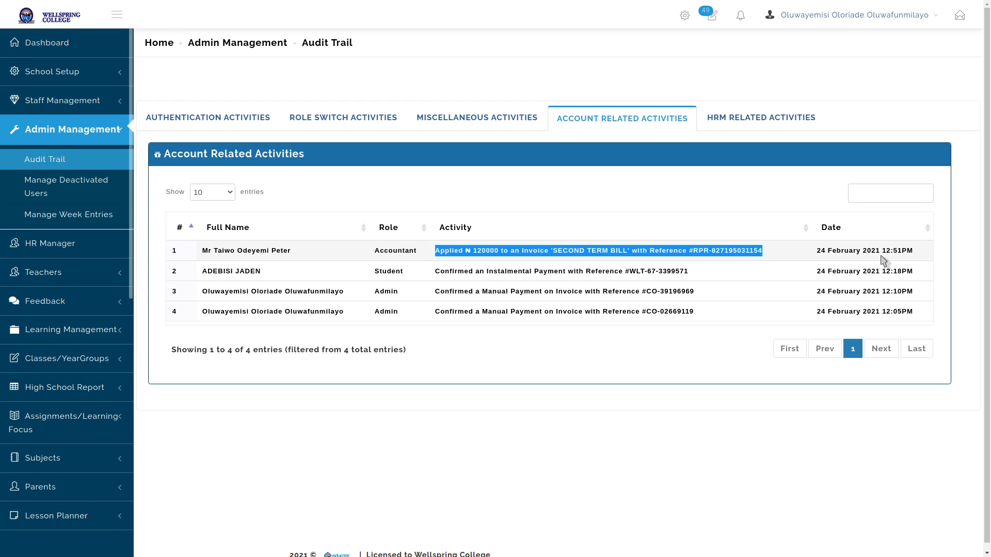
{"action": "left_click", "coordinate": [608, 403]}
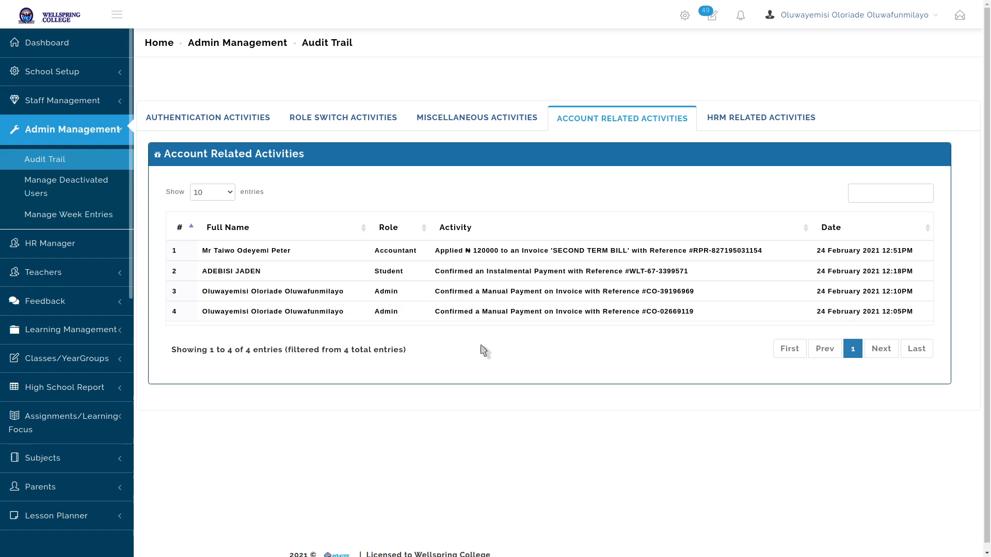
{"action": "triple_click", "coordinate": [541, 272]}
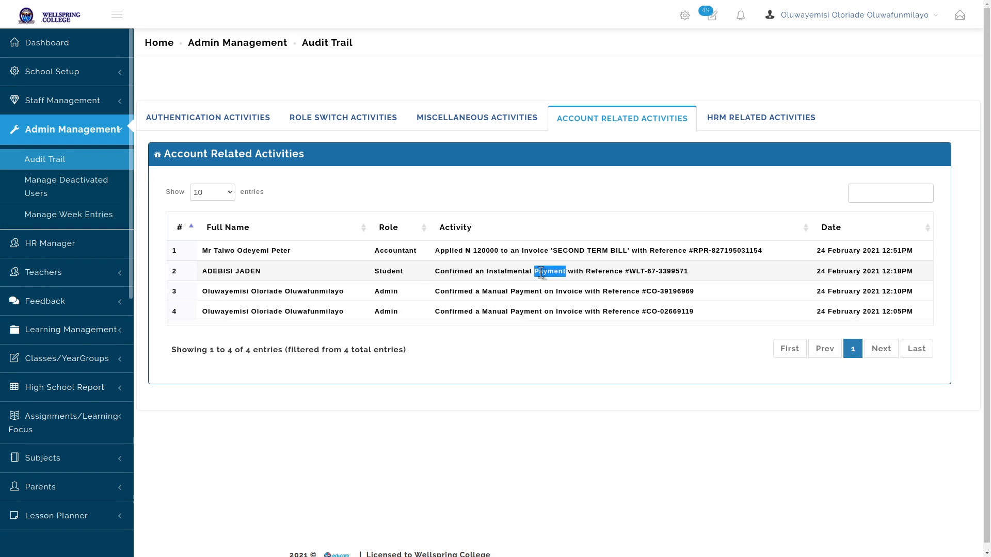
{"action": "triple_click", "coordinate": [527, 292]}
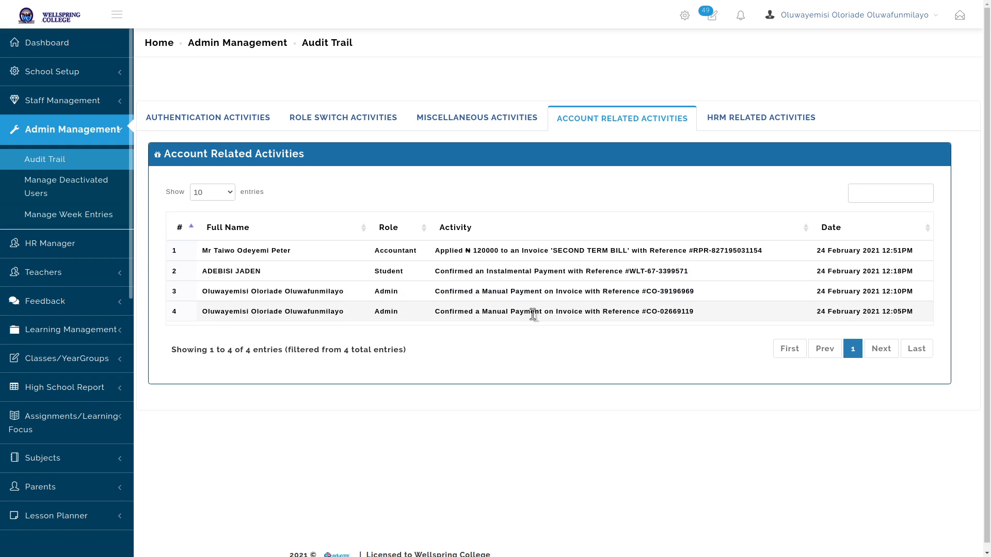
{"action": "triple_click", "coordinate": [532, 312]}
{"action": "left_click", "coordinate": [523, 340]}
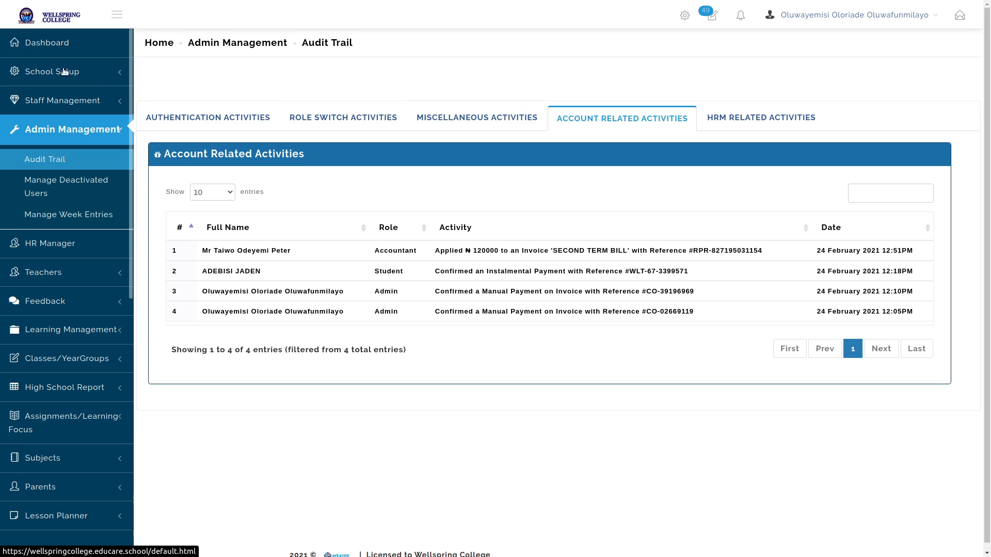
{"action": "left_click", "coordinate": [35, 48]}
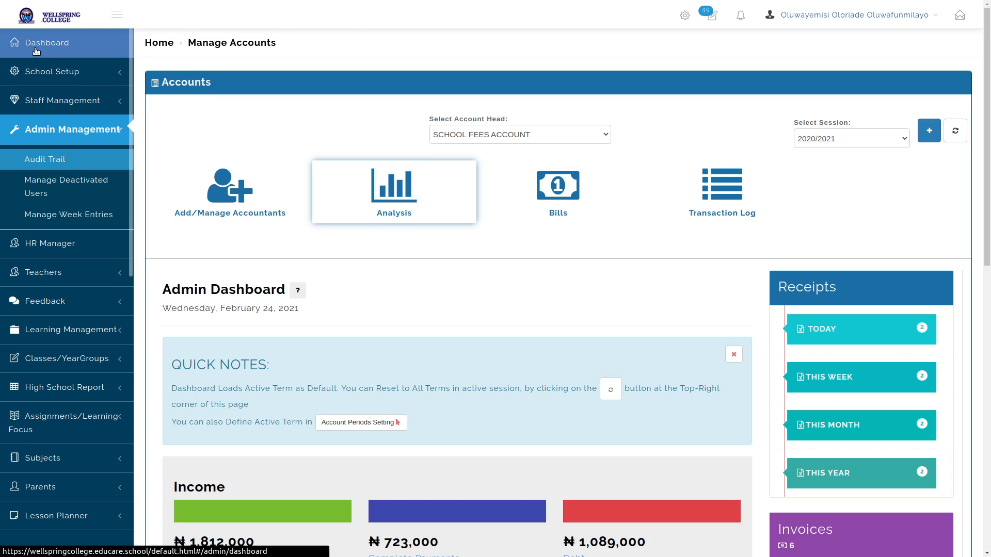
{"action": "scroll", "coordinate": [761, 281], "scroll_direction": "down", "scroll_amount": 5}
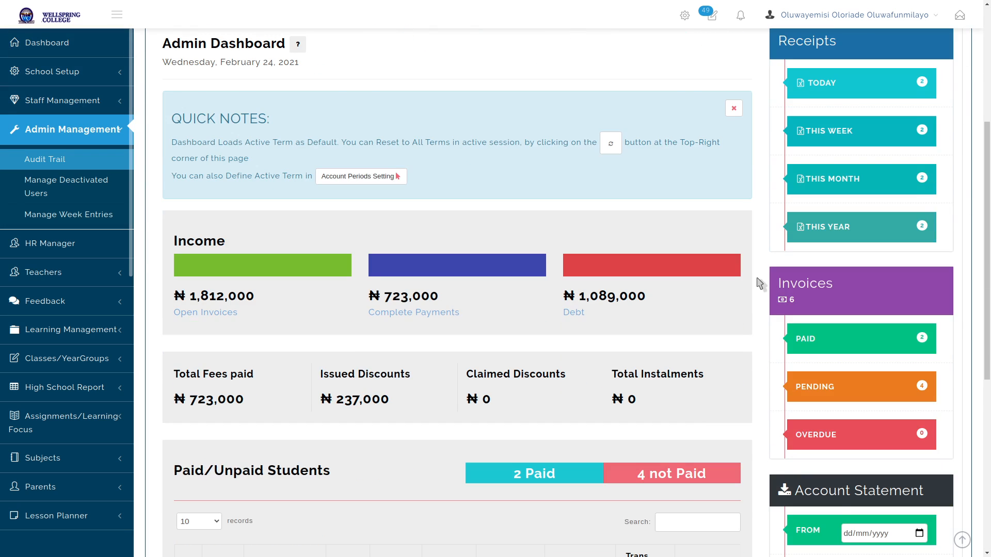
{"action": "scroll", "coordinate": [761, 283], "scroll_direction": "down", "scroll_amount": 7}
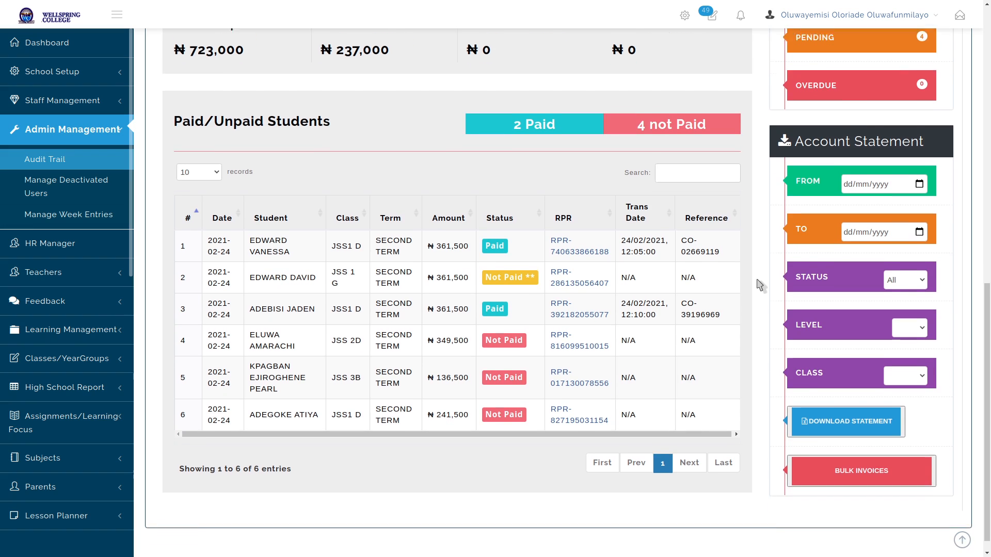
{"action": "scroll", "coordinate": [759, 286], "scroll_direction": "down", "scroll_amount": 1}
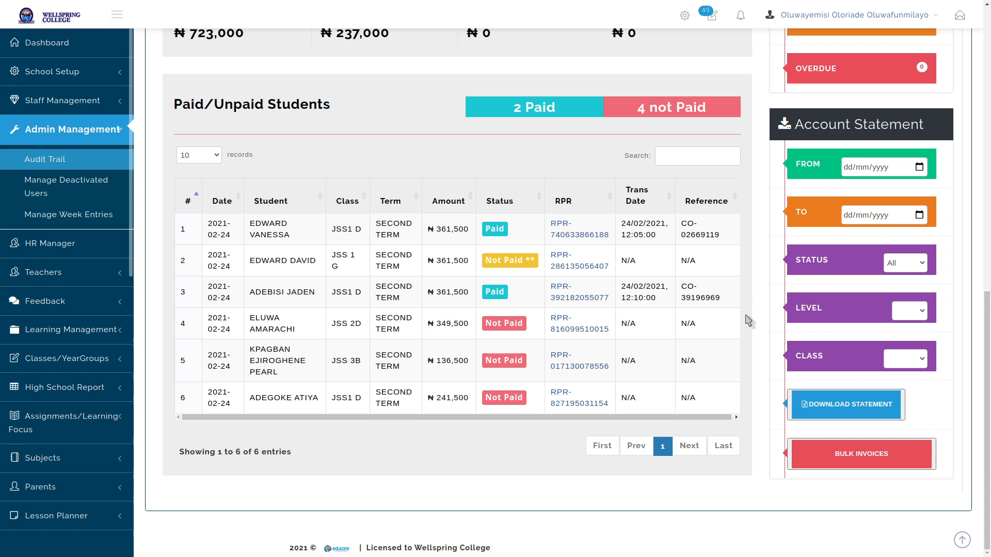
{"action": "scroll", "coordinate": [751, 246], "scroll_direction": "up", "scroll_amount": 3}
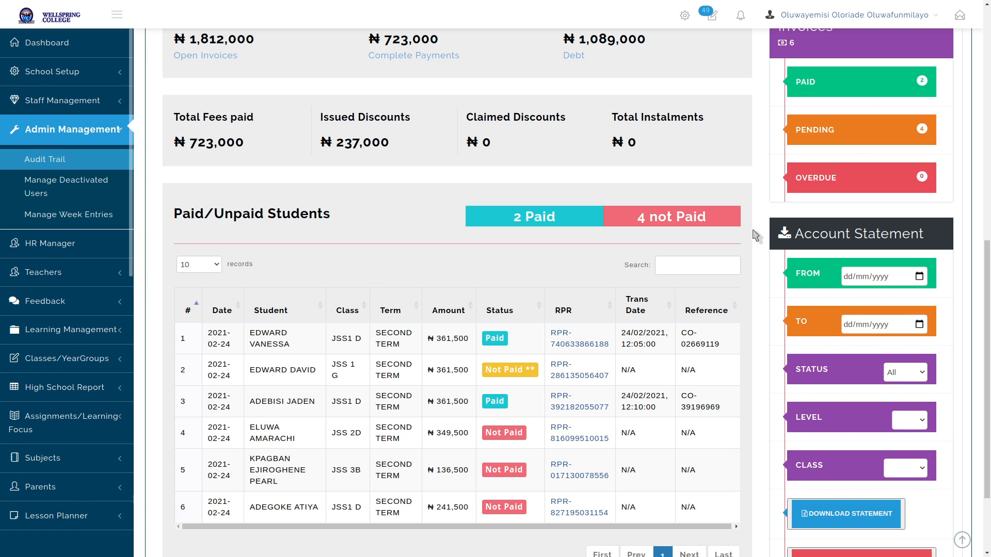
{"action": "scroll", "coordinate": [751, 175], "scroll_direction": "down", "scroll_amount": 2}
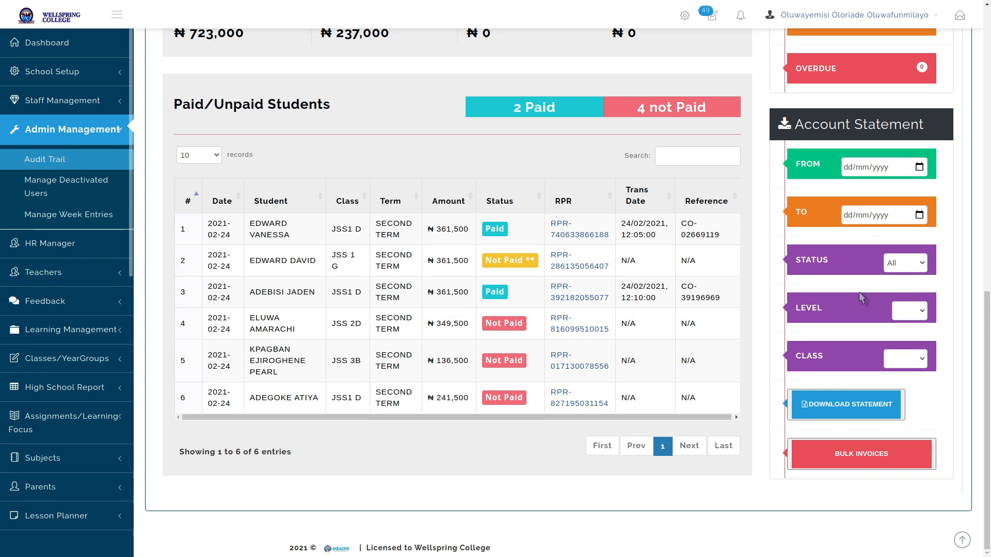
{"action": "left_click", "coordinate": [922, 264]}
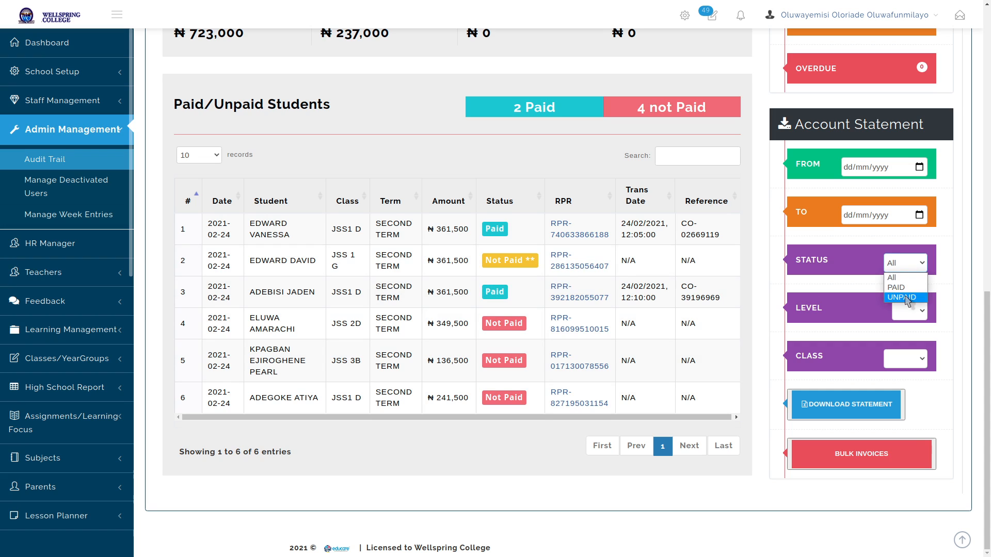
{"action": "left_click", "coordinate": [940, 270]}
{"action": "left_click", "coordinate": [916, 315]}
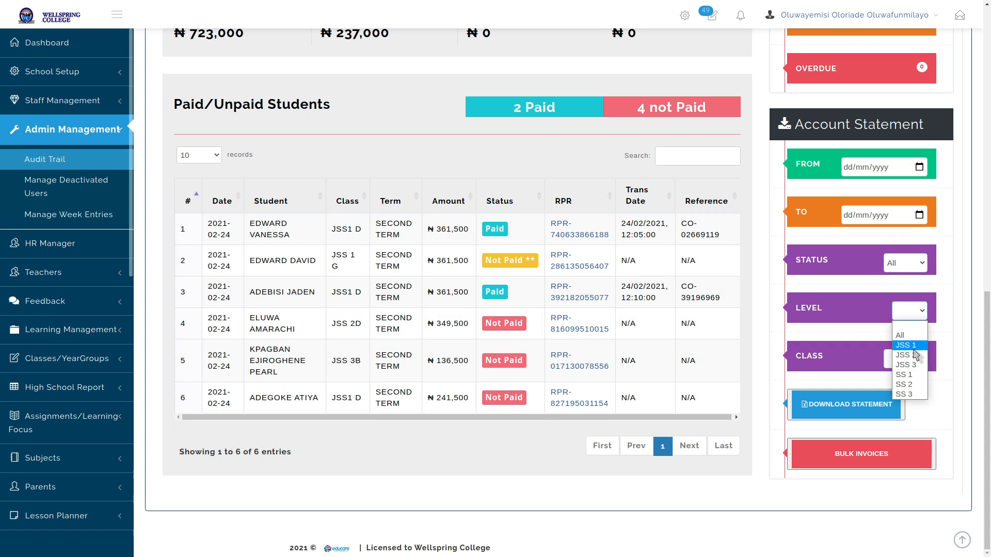
{"action": "left_click", "coordinate": [910, 349]}
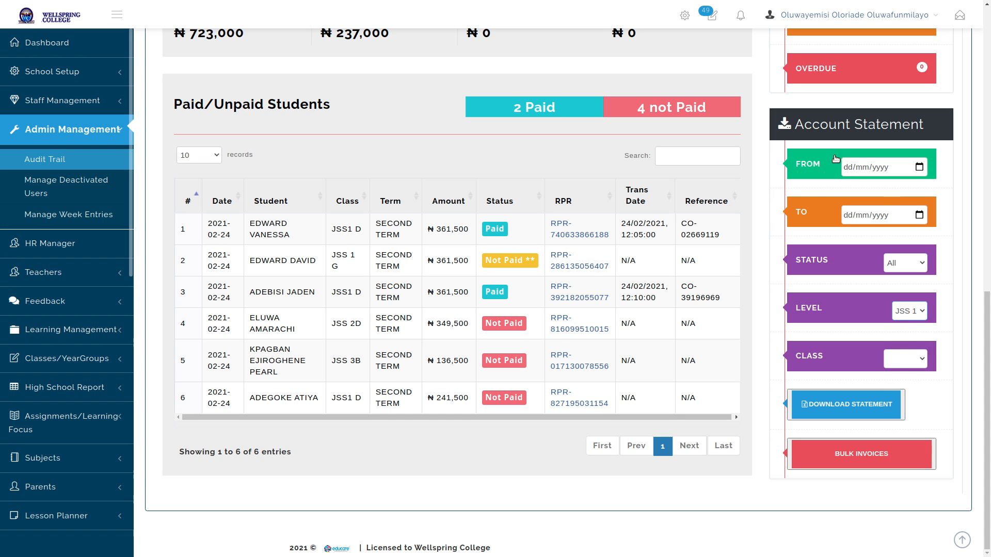
{"action": "left_click_drag", "start_coordinate": [797, 124], "coordinate": [915, 128]}
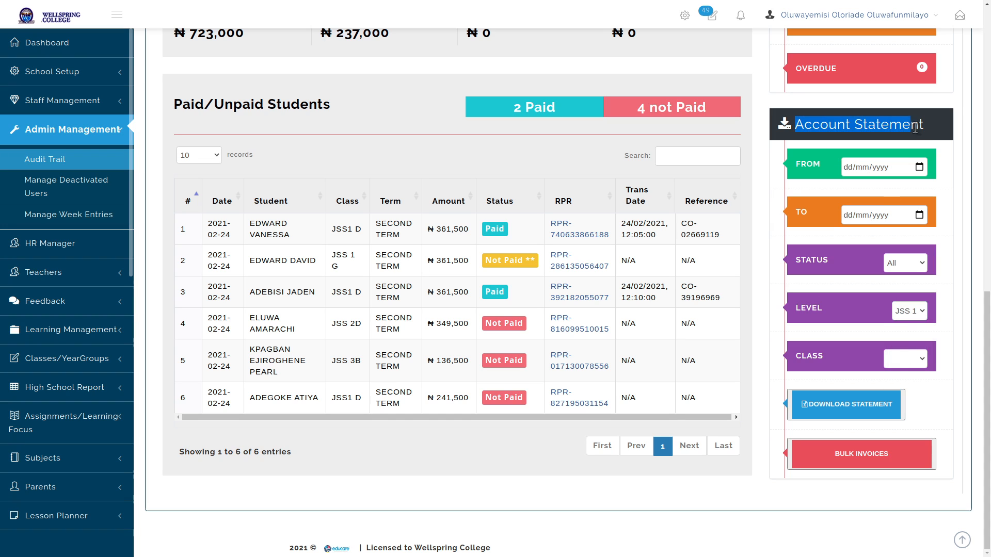
{"action": "left_click", "coordinate": [927, 126]}
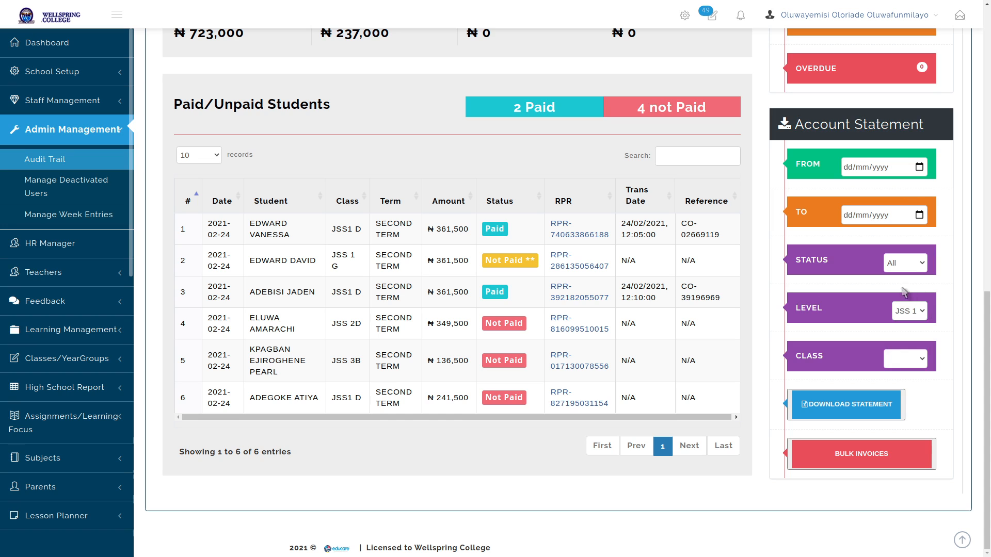
{"action": "left_click", "coordinate": [921, 362]}
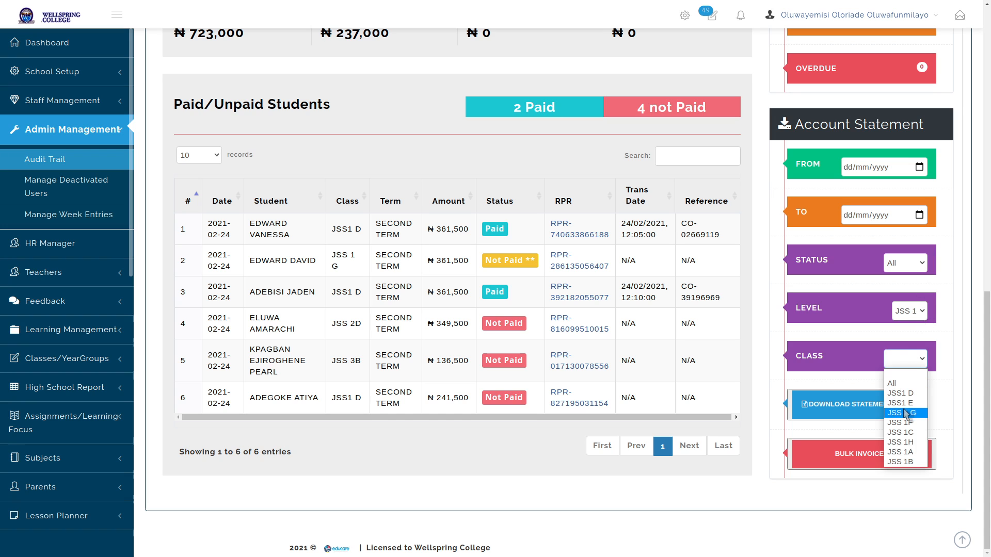
{"action": "left_click", "coordinate": [958, 297]}
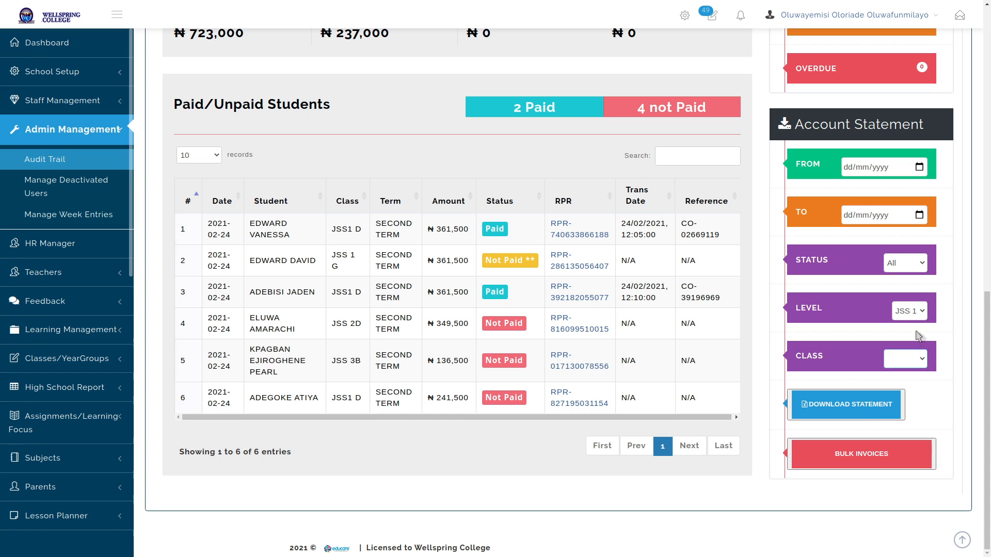
{"action": "left_click", "coordinate": [912, 263]}
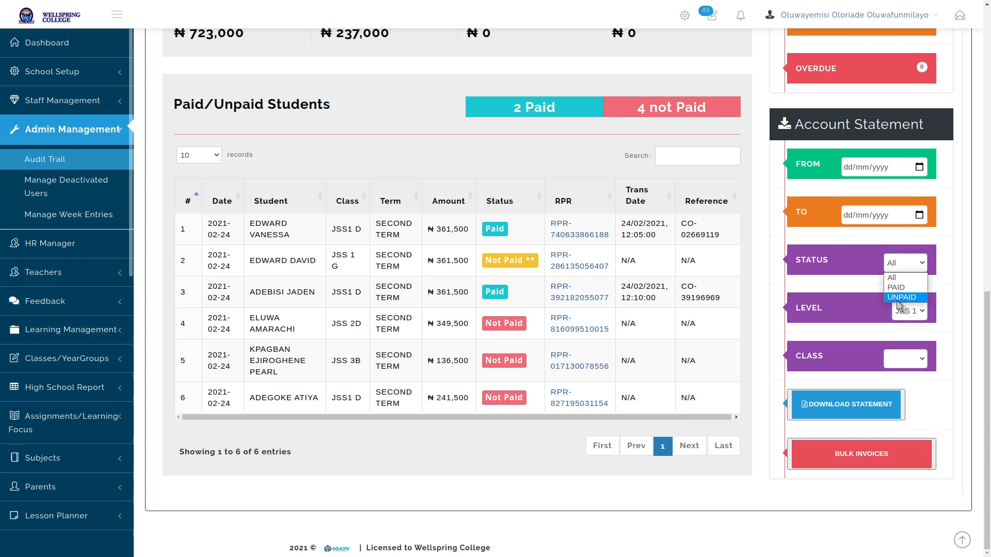
{"action": "left_click", "coordinate": [946, 247]}
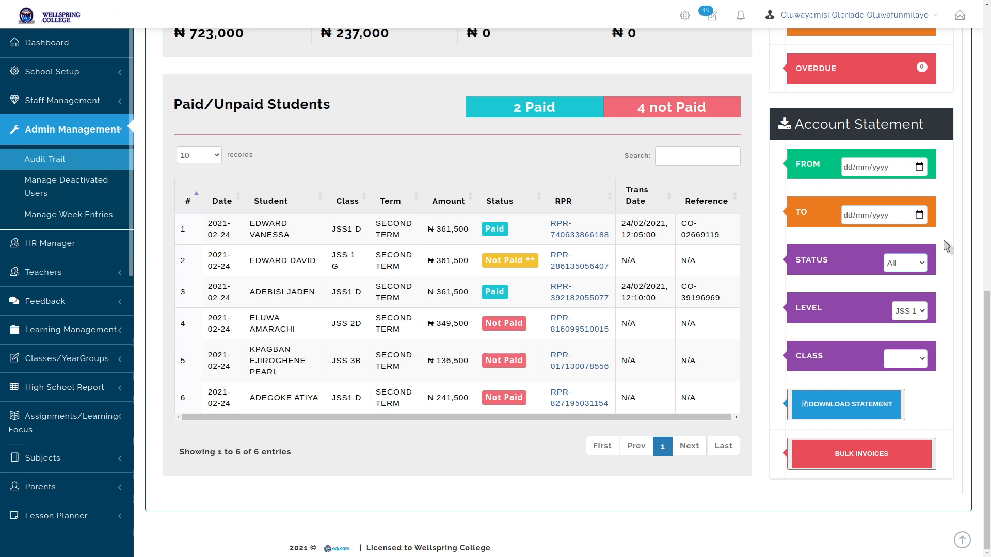
{"action": "scroll", "coordinate": [944, 241], "scroll_direction": "up", "scroll_amount": 9}
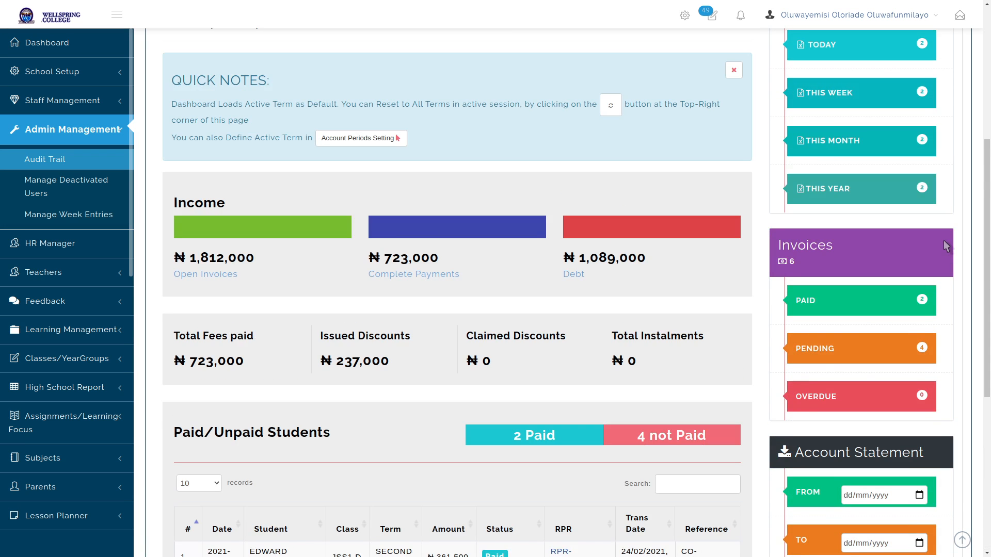
{"action": "scroll", "coordinate": [945, 246], "scroll_direction": "up", "scroll_amount": 2}
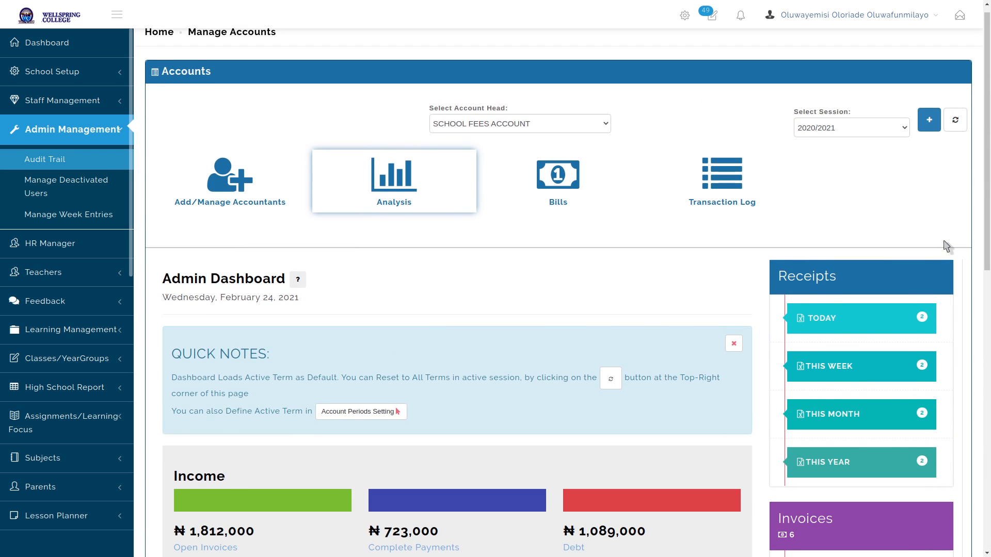
Open Bills and list the six pending bill batches, including SECOND TERM BILL JSS 1
{"action": "left_click", "coordinate": [566, 185]}
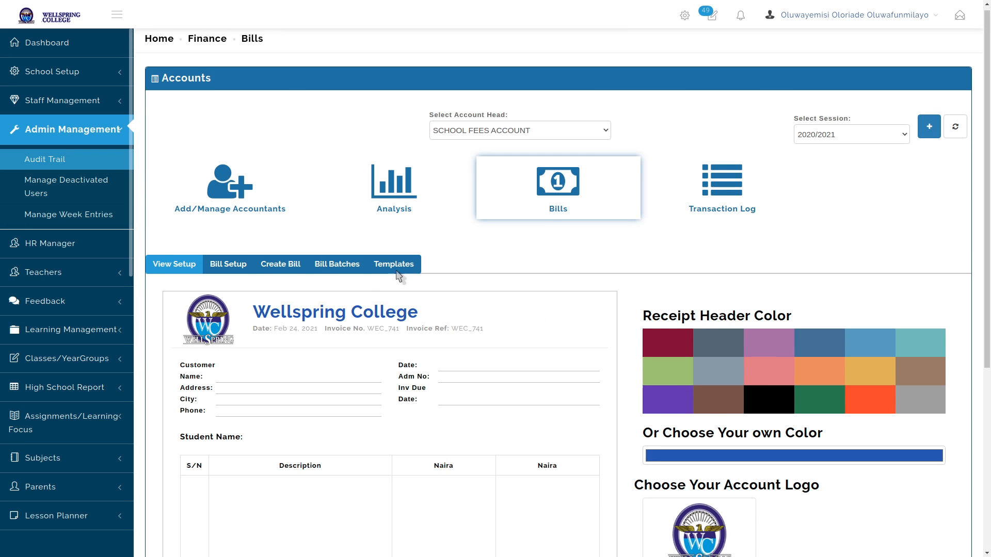
{"action": "left_click", "coordinate": [343, 244]}
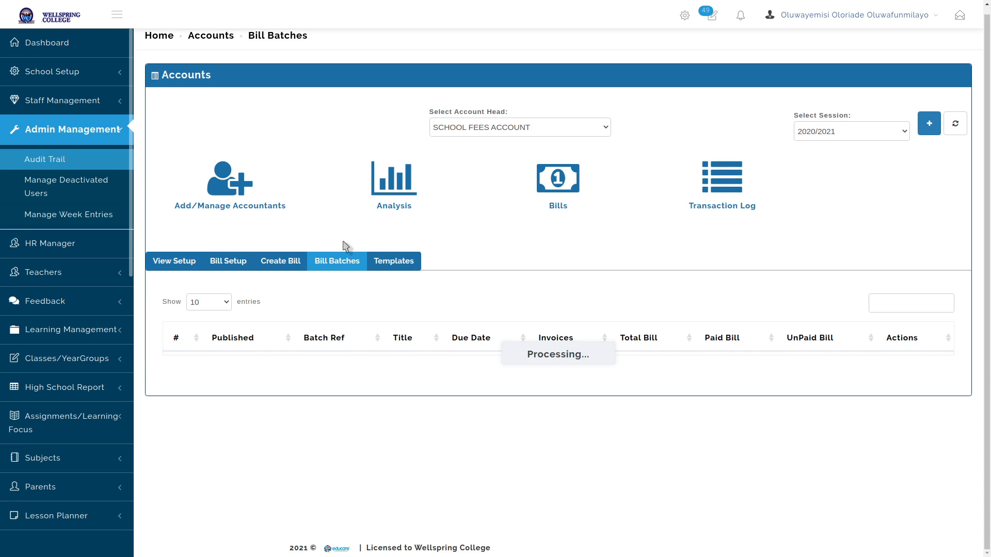
{"action": "scroll", "coordinate": [658, 293], "scroll_direction": "down", "scroll_amount": 1}
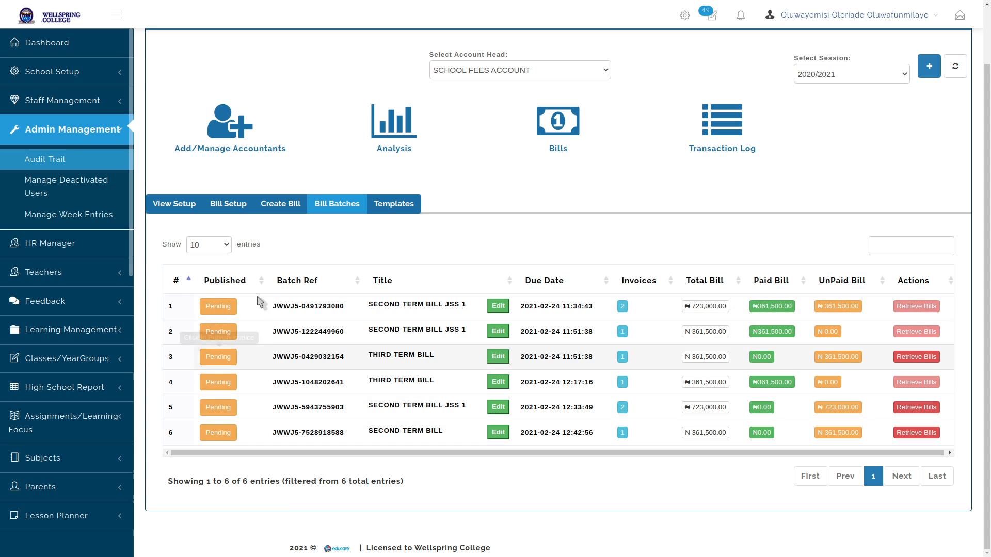
View SECOND TERM BILL JSS 1's two UNPAID batch invoices, then close the batch details
{"action": "left_click", "coordinate": [622, 407]}
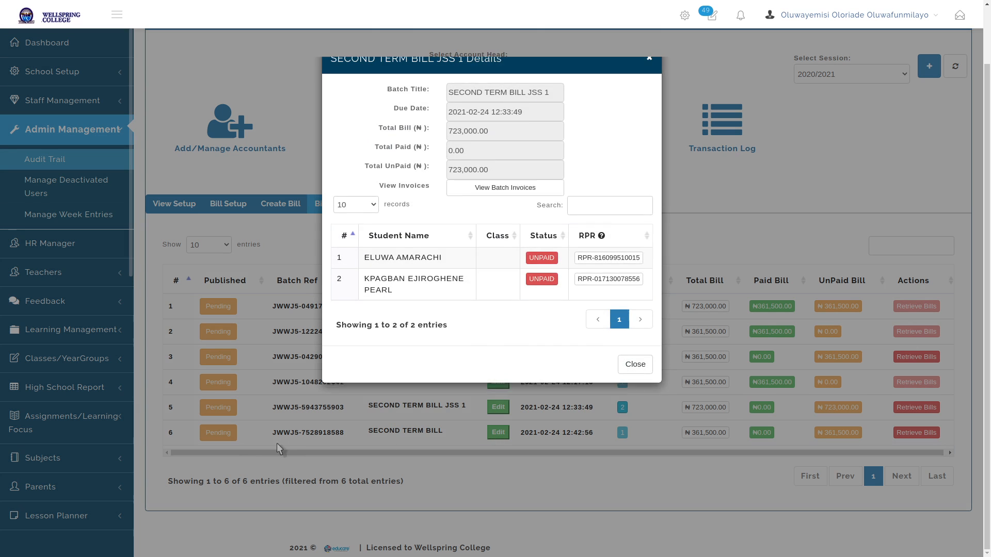
{"action": "left_click", "coordinate": [634, 396]}
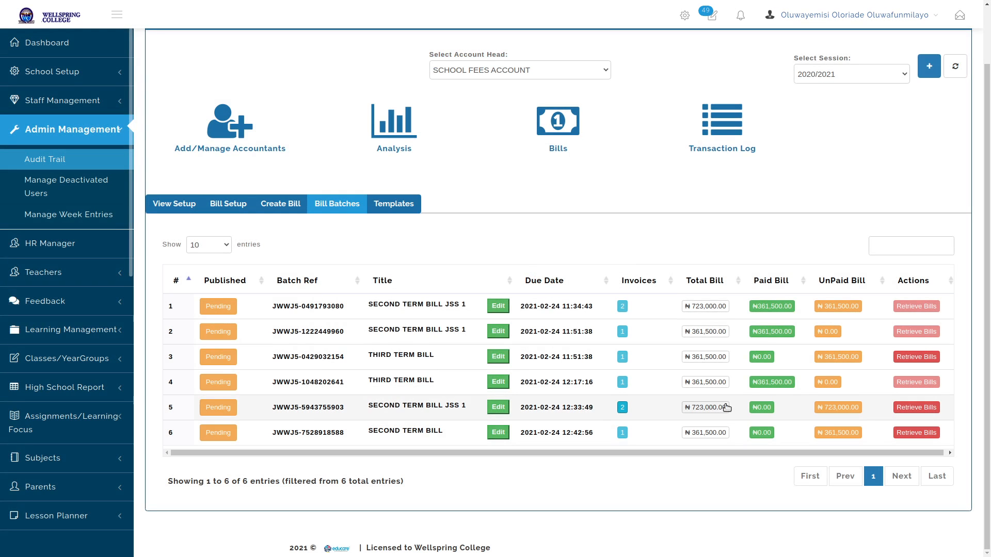
{"action": "left_click", "coordinate": [622, 407]}
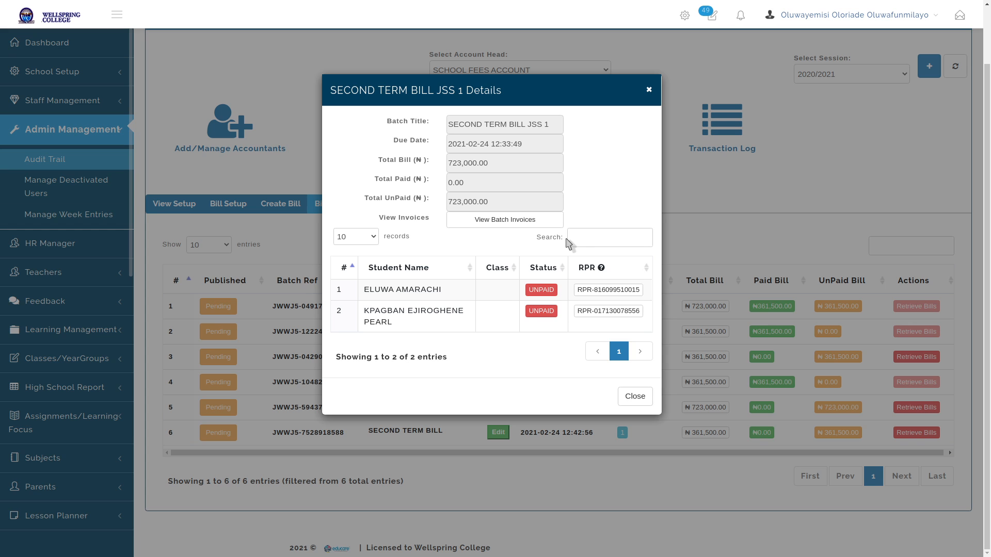
{"action": "left_click", "coordinate": [509, 221]}
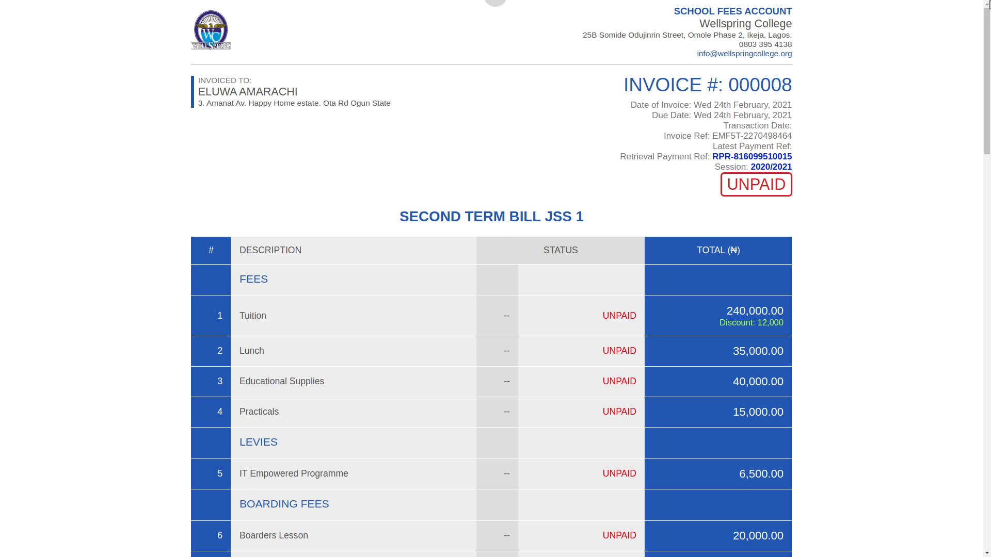
{"action": "left_click_drag", "start_coordinate": [987, 35], "coordinate": [986, 148]}
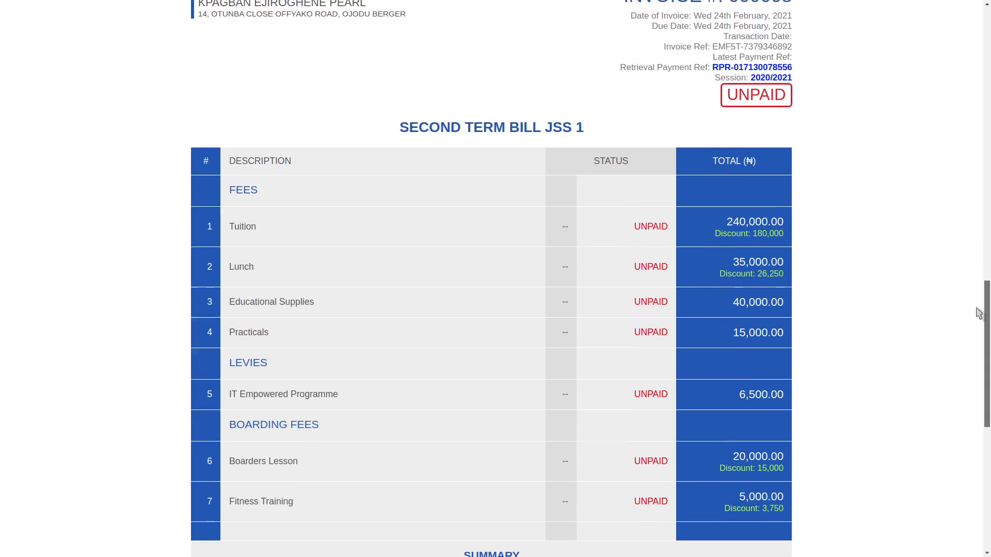
{"action": "left_click_drag", "start_coordinate": [986, 310], "coordinate": [988, 442]}
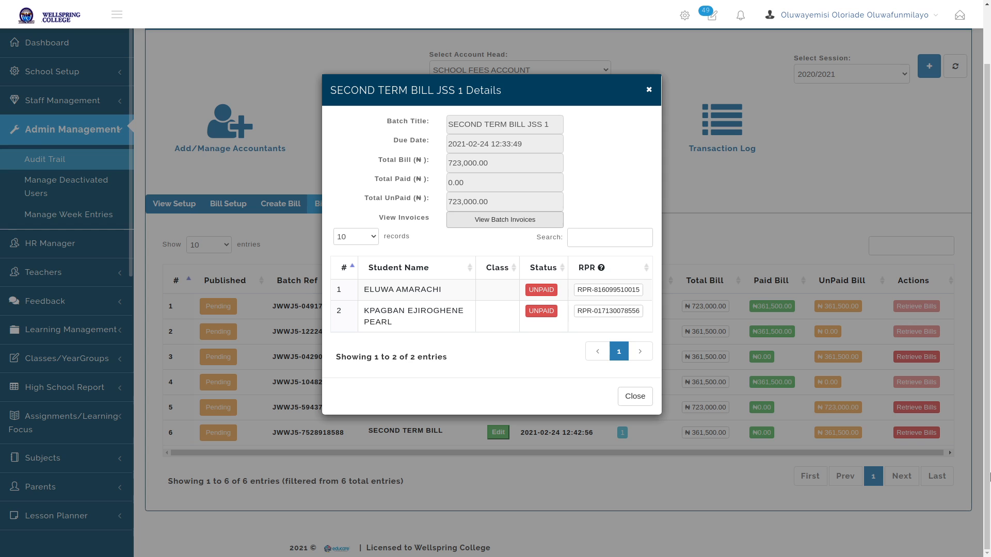
{"action": "left_click", "coordinate": [469, 236]}
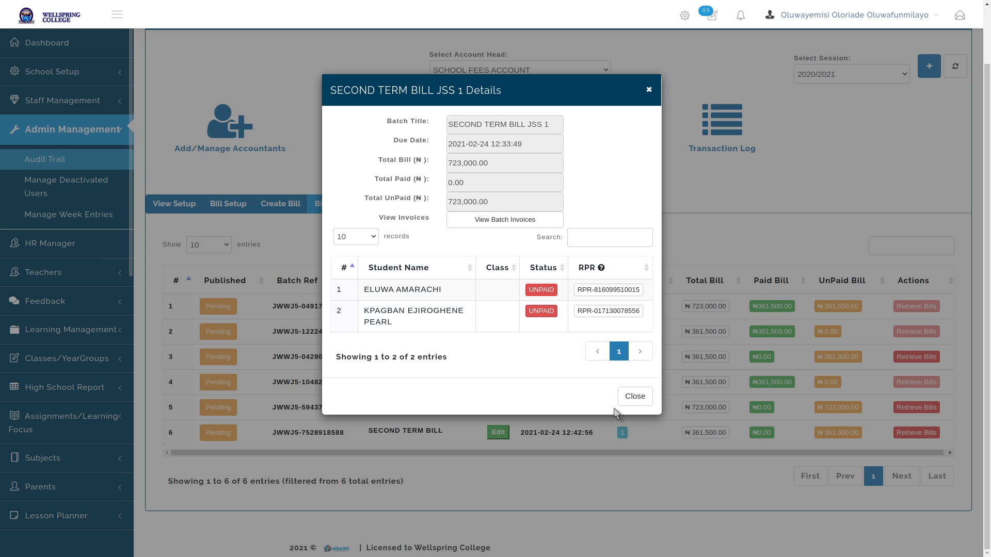
{"action": "left_click", "coordinate": [633, 399]}
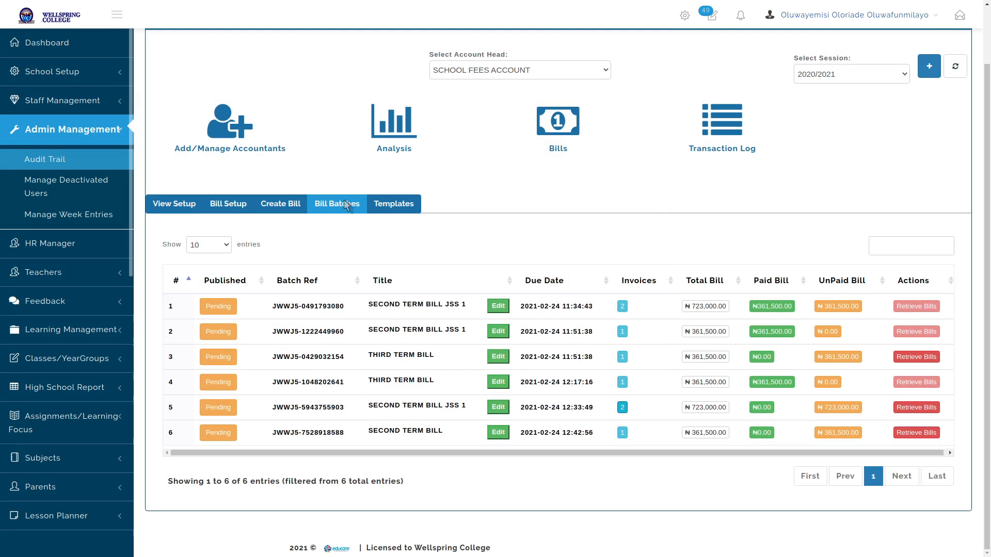
On the Analysis dashboard, keep the Account Statement status at All with level blank, then download it
{"action": "left_click", "coordinate": [387, 141]}
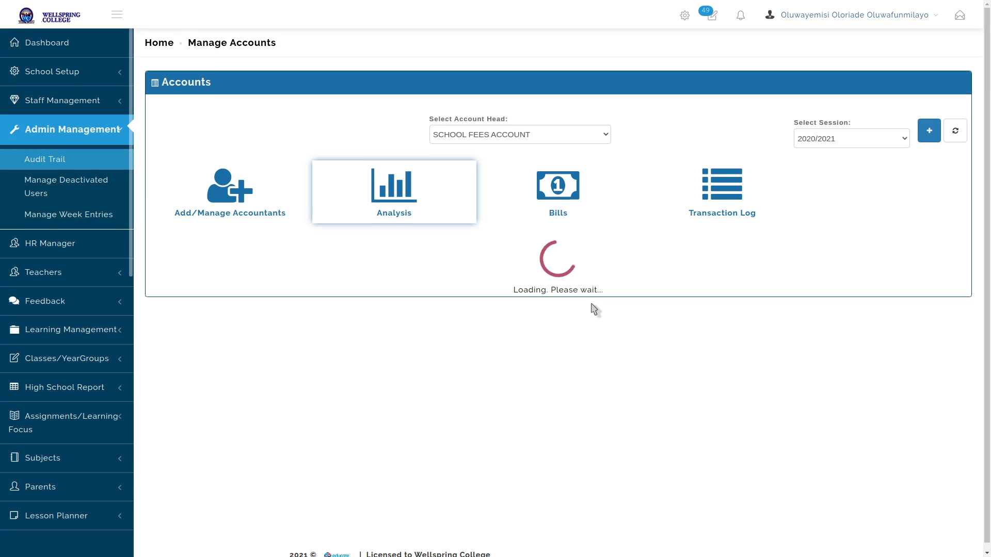
{"action": "scroll", "coordinate": [619, 274], "scroll_direction": "down", "scroll_amount": 5}
{"action": "scroll", "coordinate": [617, 271], "scroll_direction": "down", "scroll_amount": 5}
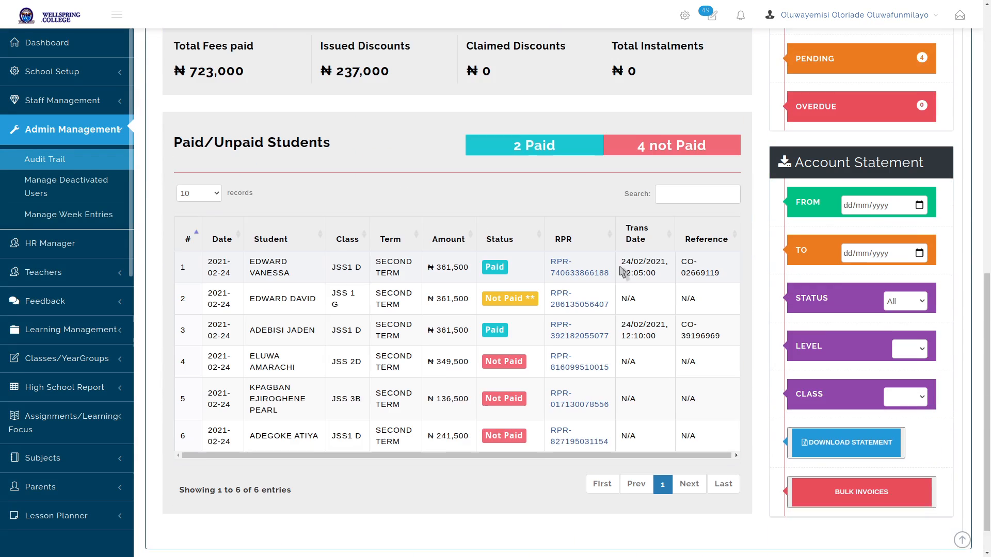
{"action": "left_click", "coordinate": [919, 264]}
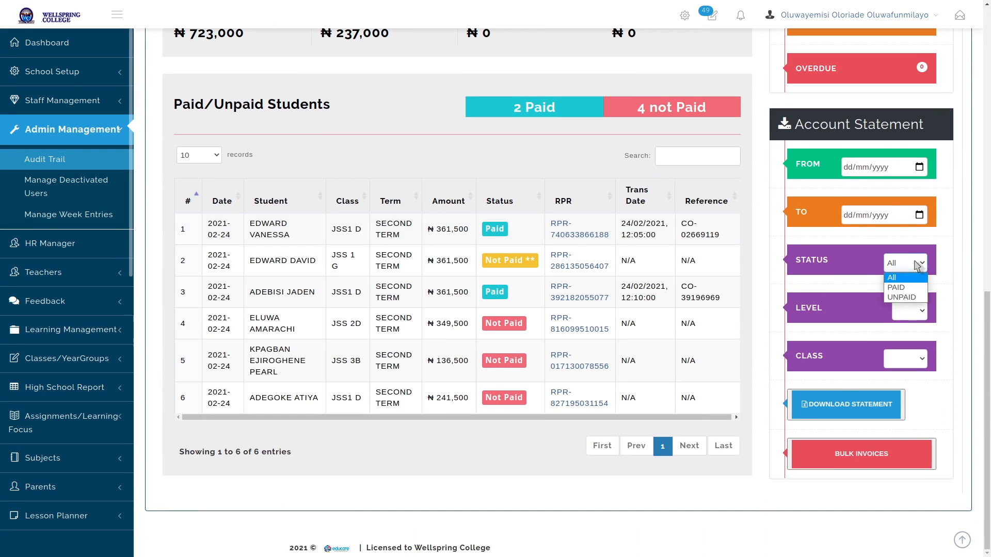
{"action": "left_click", "coordinate": [918, 264]}
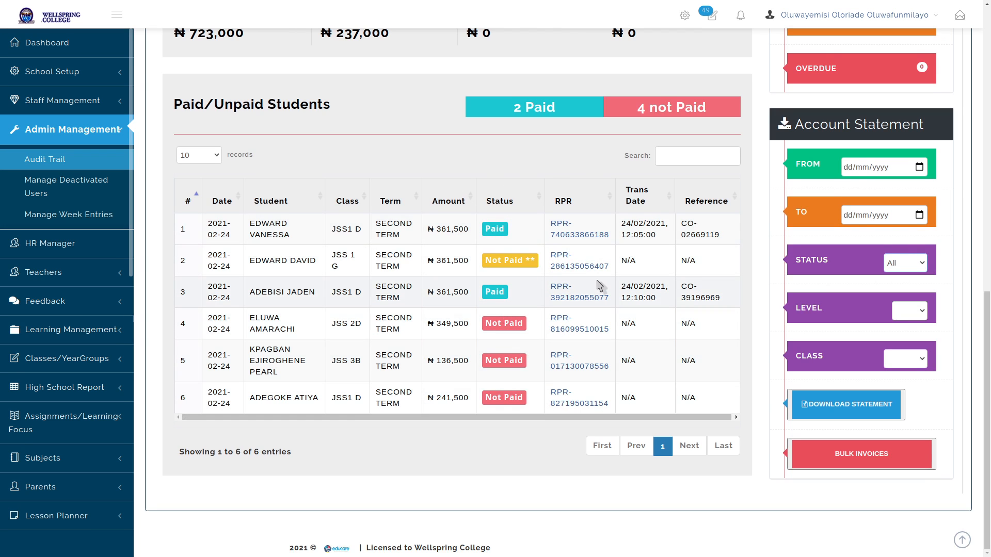
{"action": "left_click", "coordinate": [915, 313]}
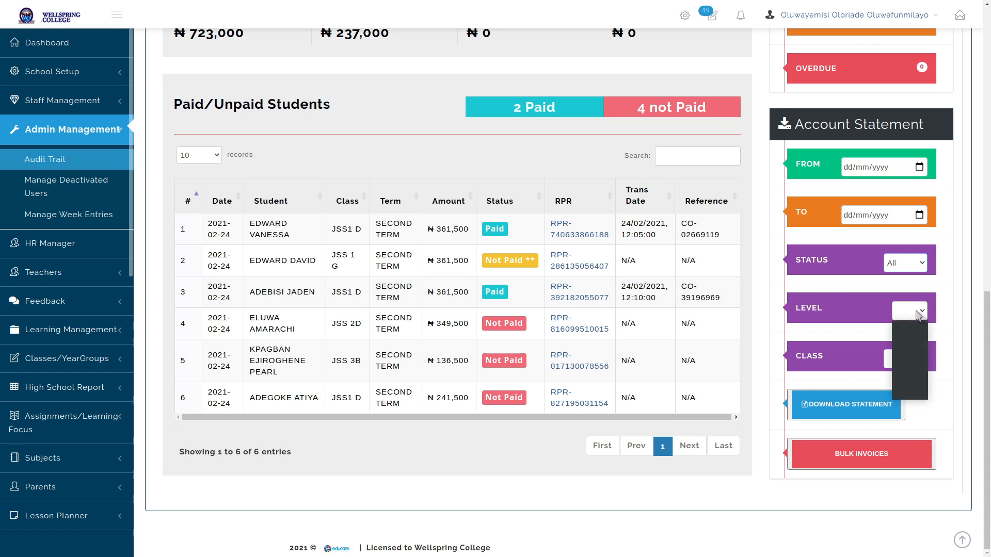
{"action": "left_click", "coordinate": [910, 350]}
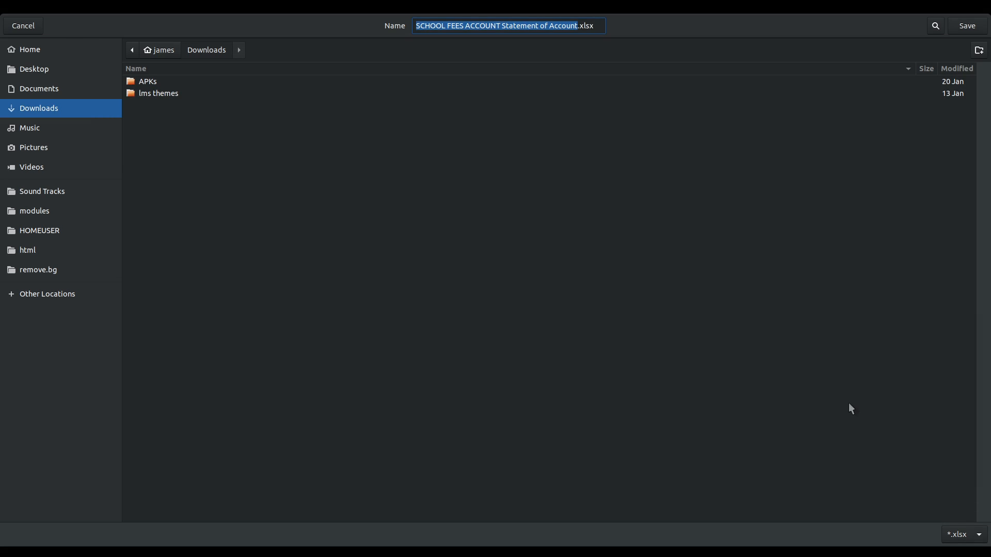
Save SCHOOL FEES ACCOUNT Statement of Account.xlsx to Downloads and open it in LibreOffice Calc
{"action": "left_click", "coordinate": [965, 26]}
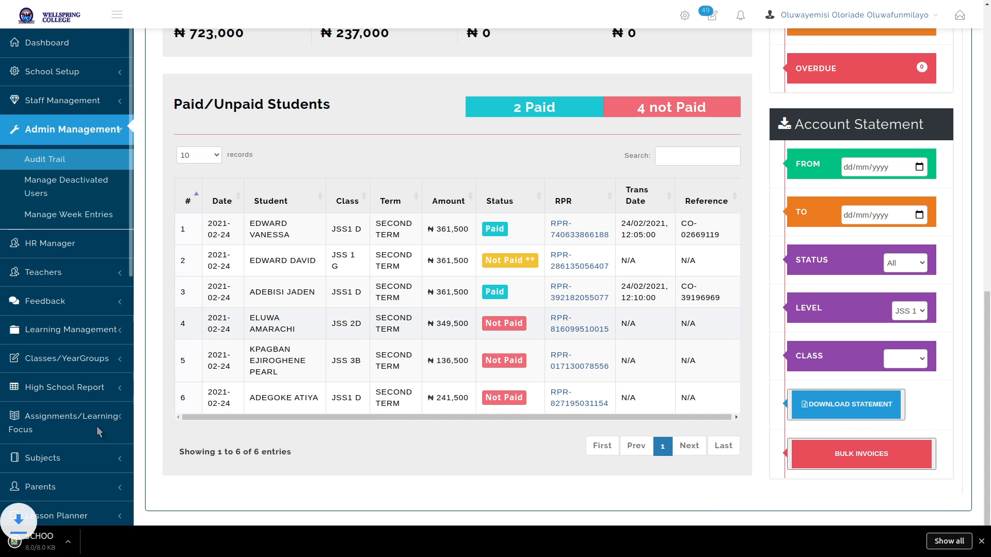
{"action": "left_click", "coordinate": [52, 541]}
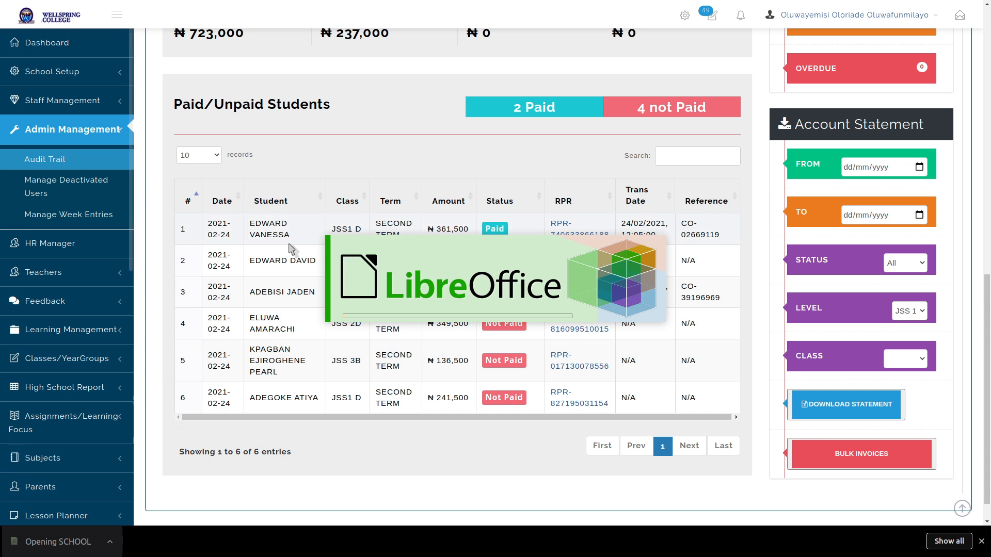
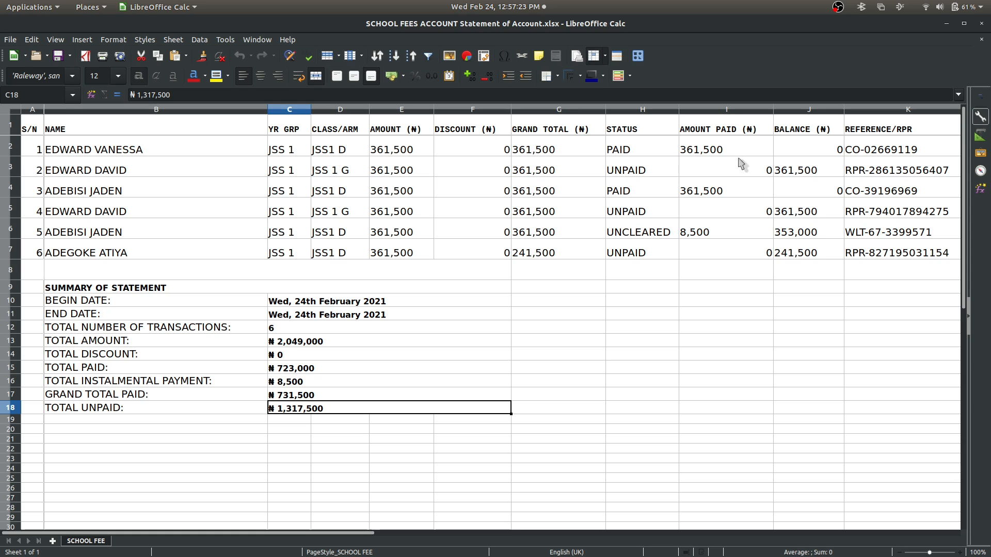
In the statement spreadsheet, select the Amount Paid, Amount, Discount, Grand Total and Status columns
{"action": "left_click_drag", "start_coordinate": [722, 150], "coordinate": [721, 248]}
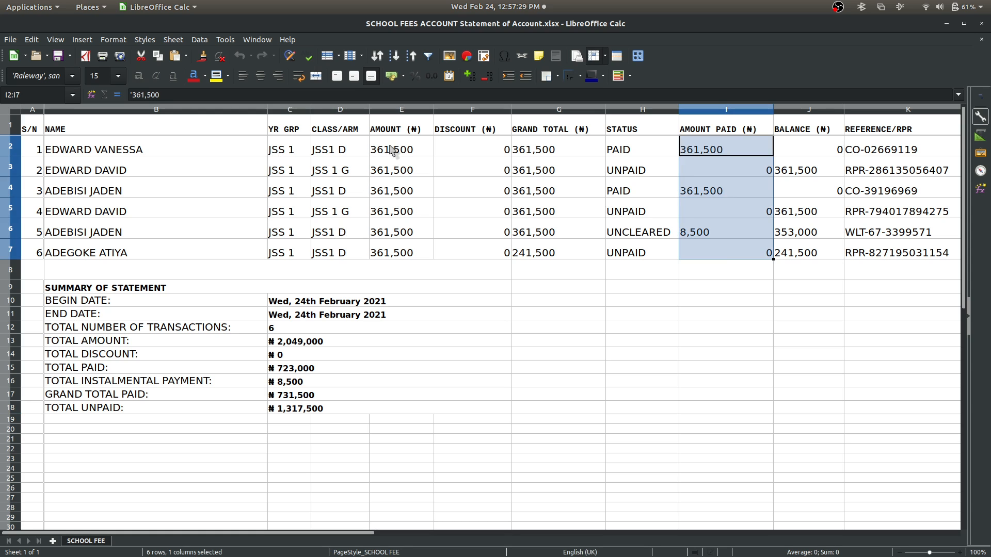
{"action": "left_click_drag", "start_coordinate": [388, 150], "coordinate": [395, 255]}
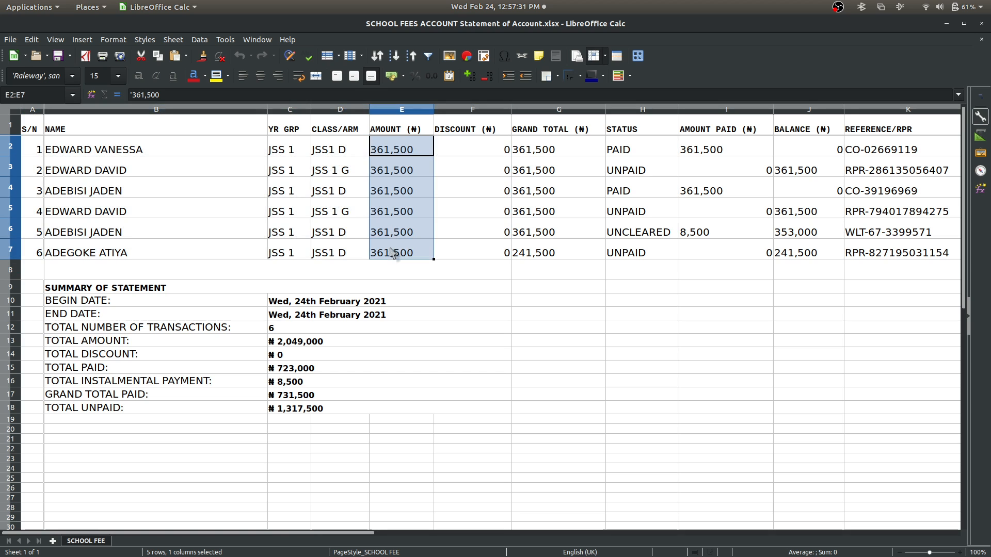
{"action": "left_click", "coordinate": [385, 158]}
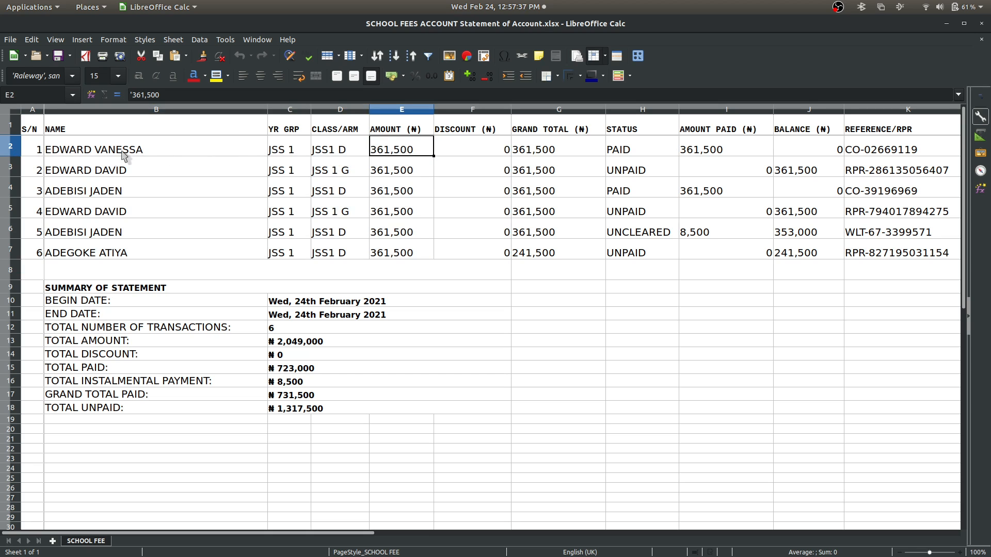
{"action": "left_click", "coordinate": [74, 158]}
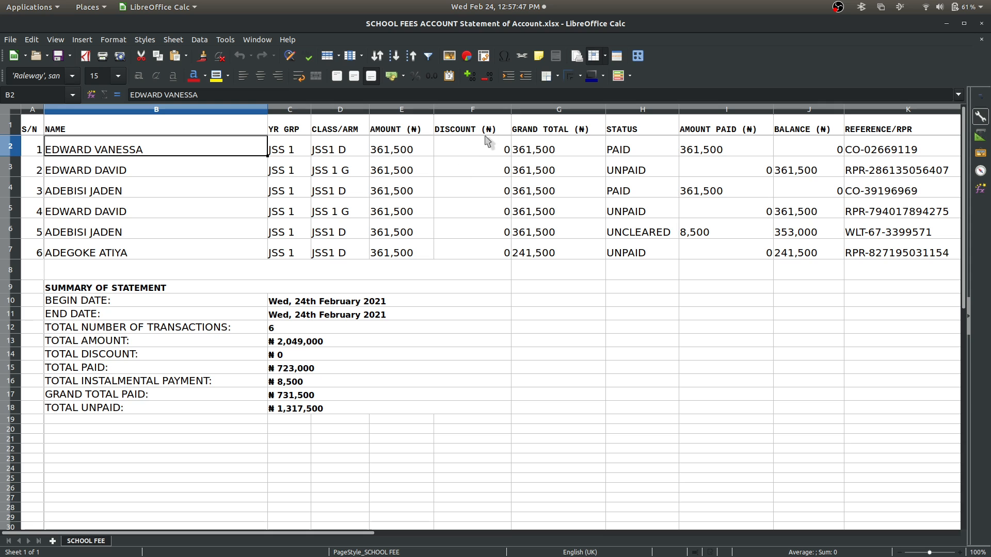
{"action": "left_click_drag", "start_coordinate": [464, 132], "coordinate": [465, 251]}
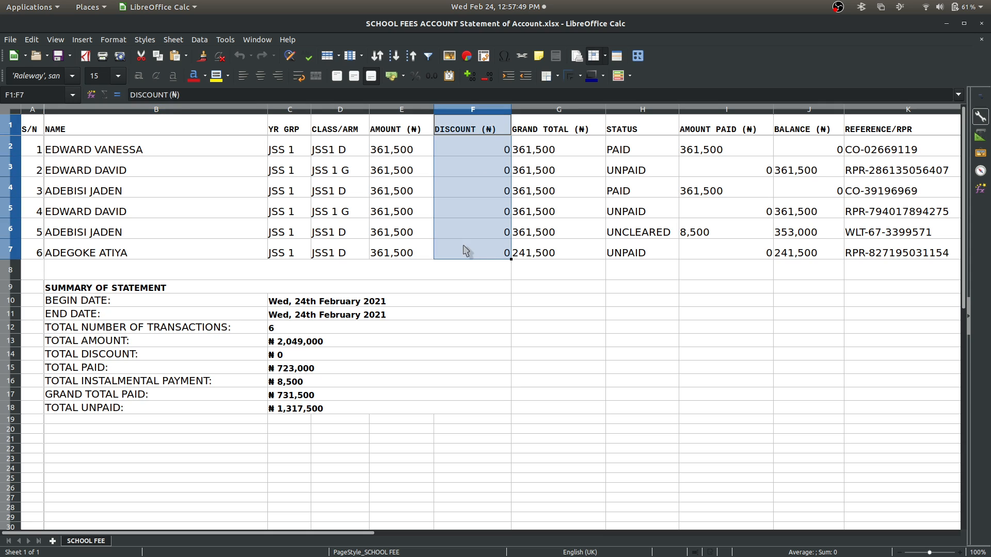
{"action": "left_click_drag", "start_coordinate": [542, 129], "coordinate": [539, 254]}
{"action": "left_click_drag", "start_coordinate": [627, 132], "coordinate": [636, 254]}
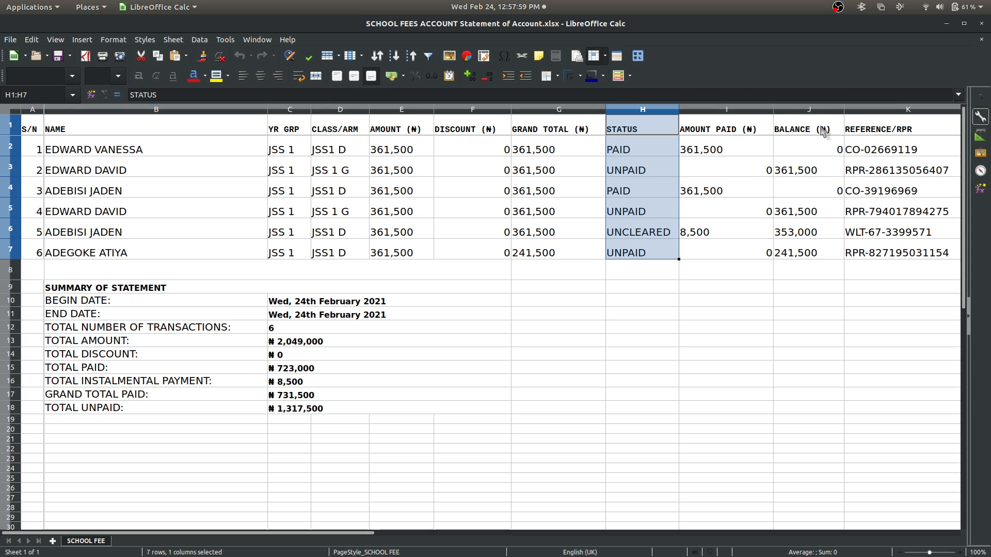
Bring the educare finance page forward, then switch to the Google Meet window
{"action": "mouse_move", "coordinate": [457, 552]}
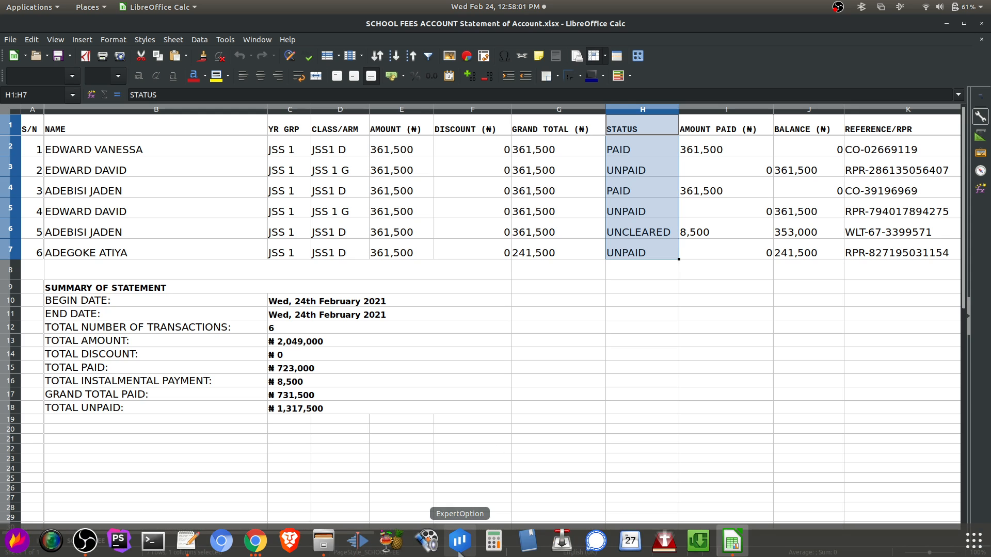
{"action": "left_click", "coordinate": [255, 541]}
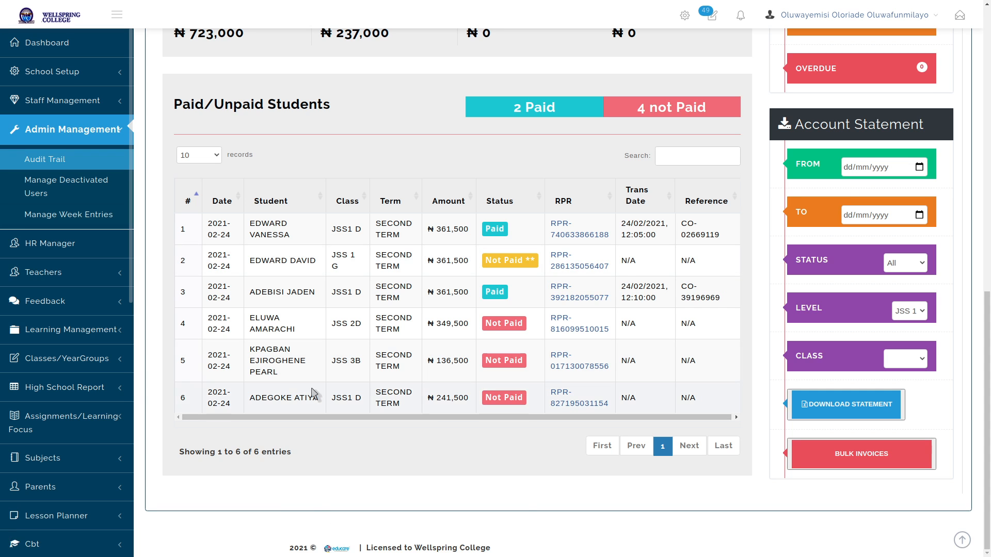
{"action": "key", "text": "alt+Tab"}
{"action": "key", "text": "alt+Tab"}
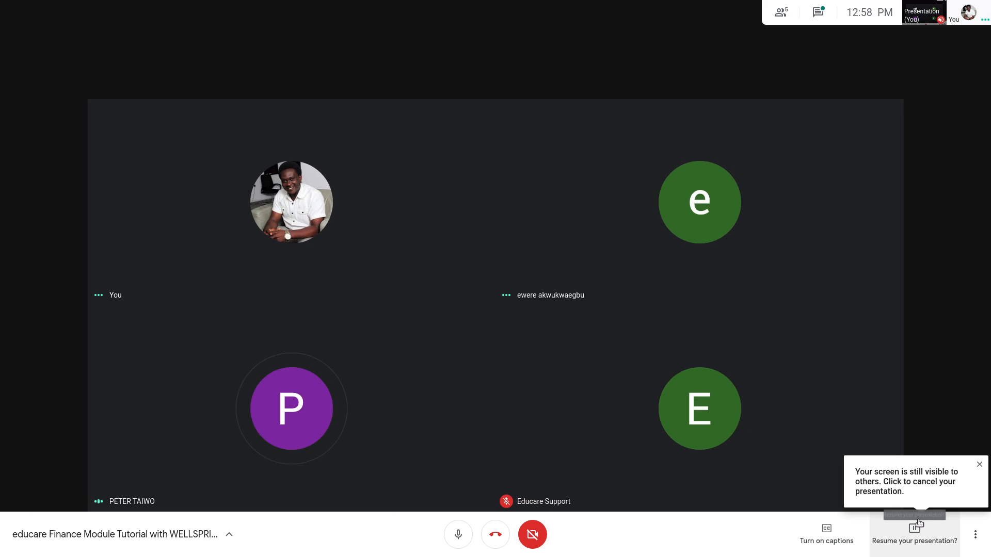
Resume presenting in Google Meet and return to educare's Paid/Unpaid Students table
{"action": "left_click", "coordinate": [912, 534]}
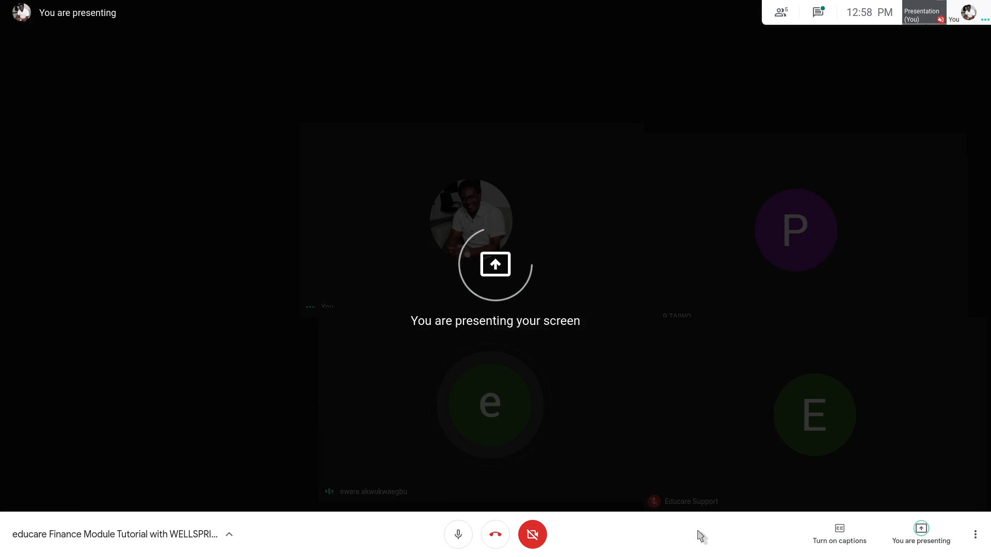
{"action": "key", "text": "alt+Tab"}
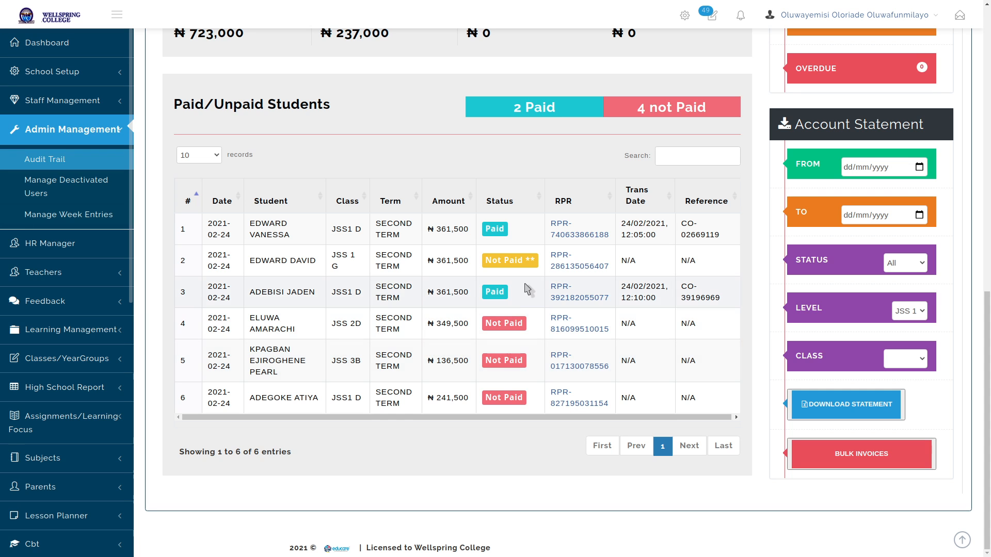
Go to the top of the Admin Dashboard and enter the Bills section
{"action": "scroll", "coordinate": [561, 311], "scroll_direction": "up", "scroll_amount": 5}
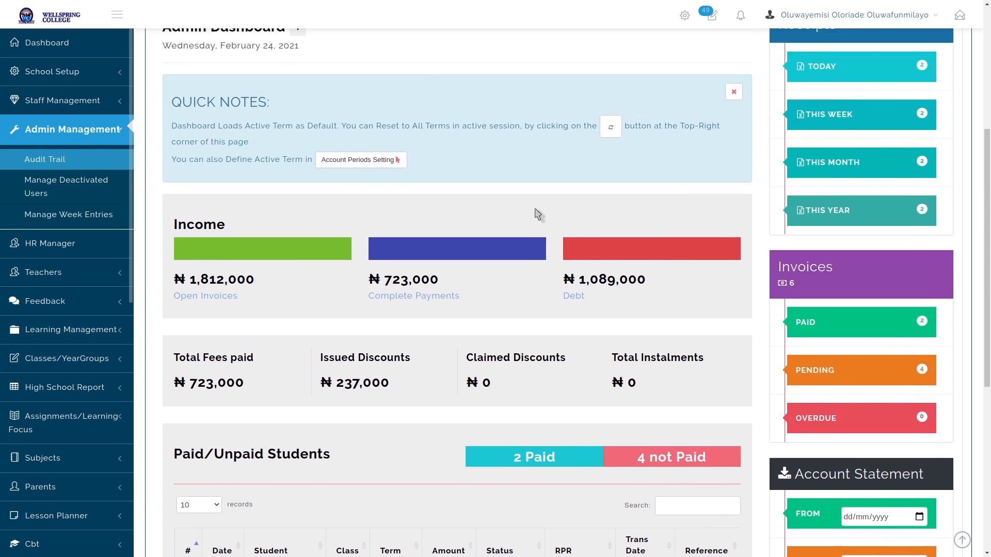
{"action": "scroll", "coordinate": [539, 221], "scroll_direction": "down", "scroll_amount": 5}
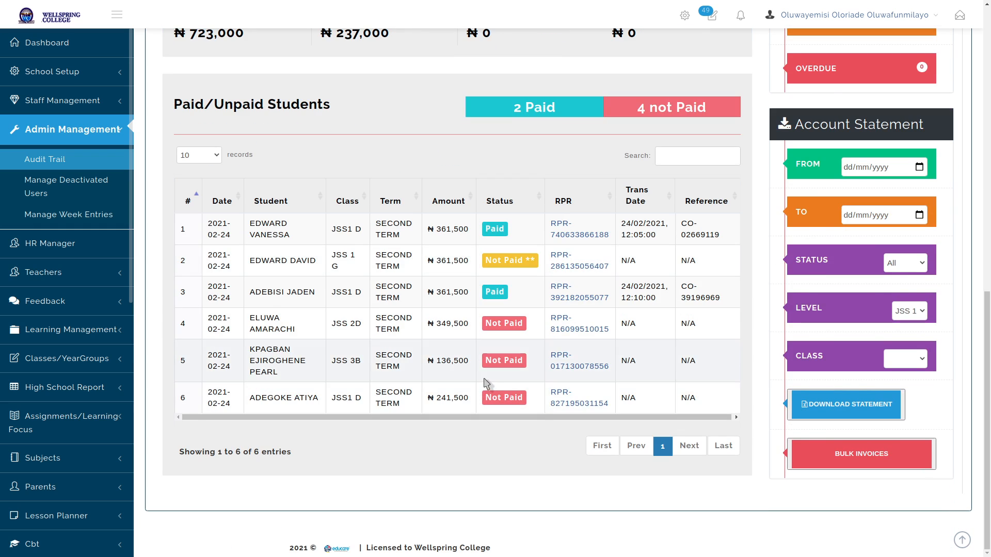
{"action": "scroll", "coordinate": [538, 351], "scroll_direction": "up", "scroll_amount": 10}
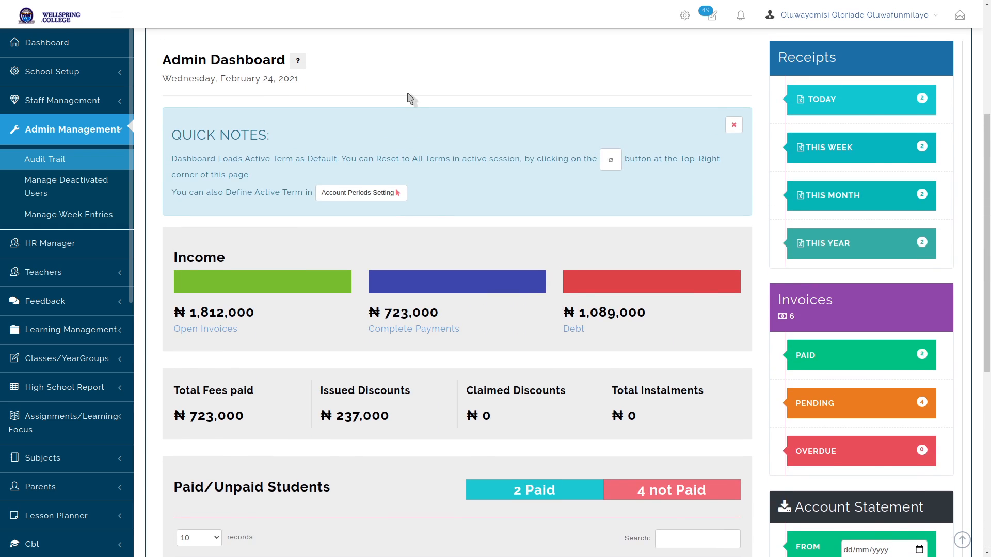
{"action": "scroll", "coordinate": [464, 155], "scroll_direction": "up", "scroll_amount": 1}
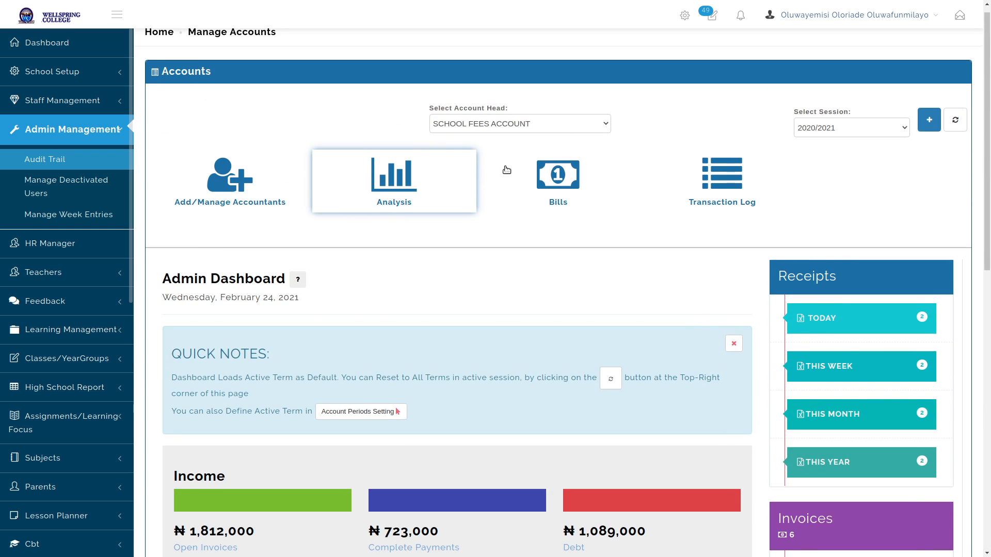
{"action": "left_click", "coordinate": [554, 186]}
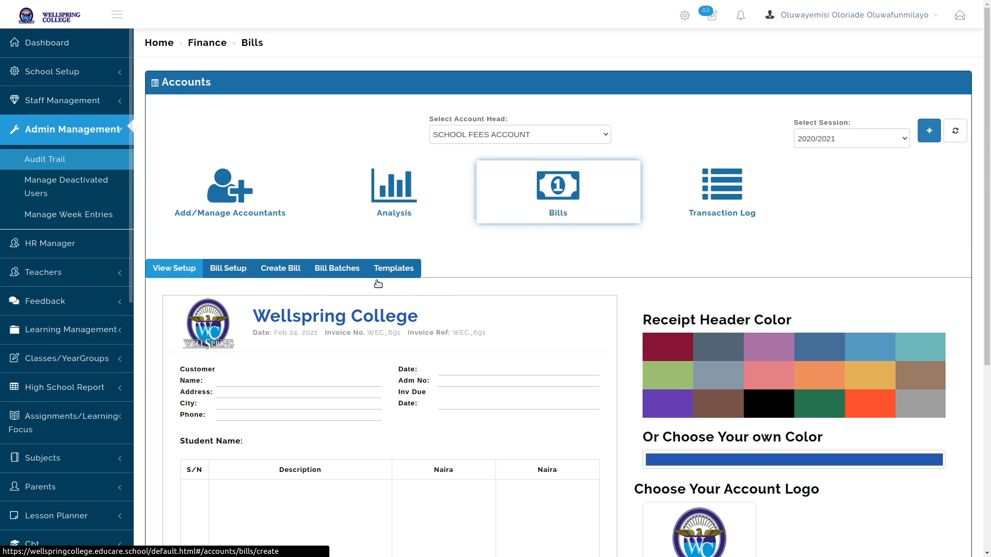
Create a bill targeting one selected student as its group and proceed to the invoice
{"action": "left_click", "coordinate": [580, 270]}
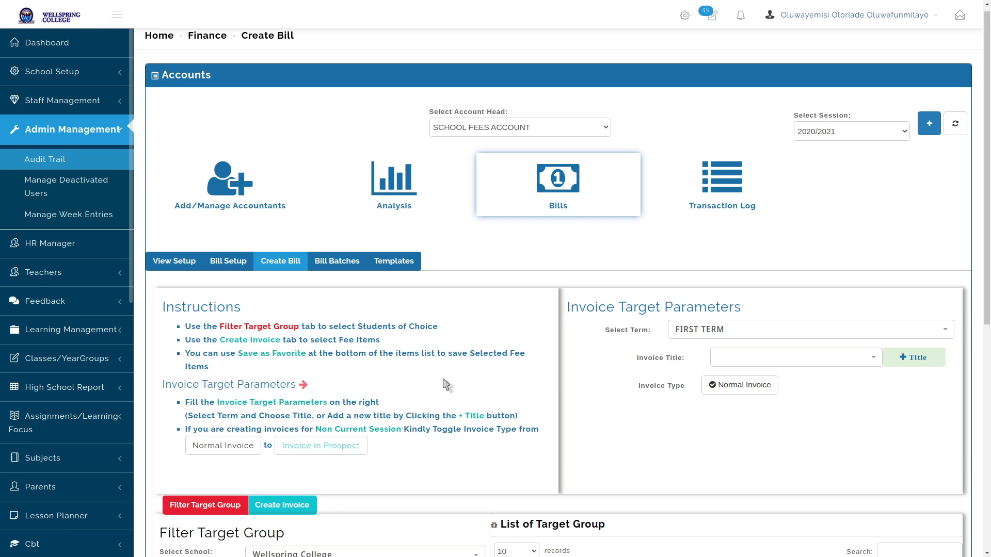
{"action": "scroll", "coordinate": [446, 385], "scroll_direction": "down", "scroll_amount": 8}
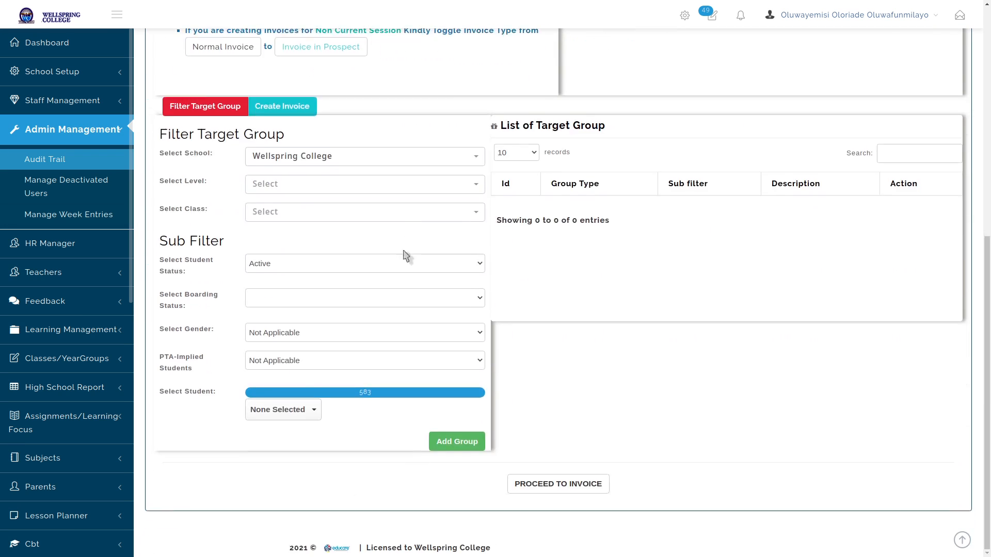
{"action": "left_click", "coordinate": [293, 415]}
{"action": "scroll", "coordinate": [315, 504], "scroll_direction": "down", "scroll_amount": 2}
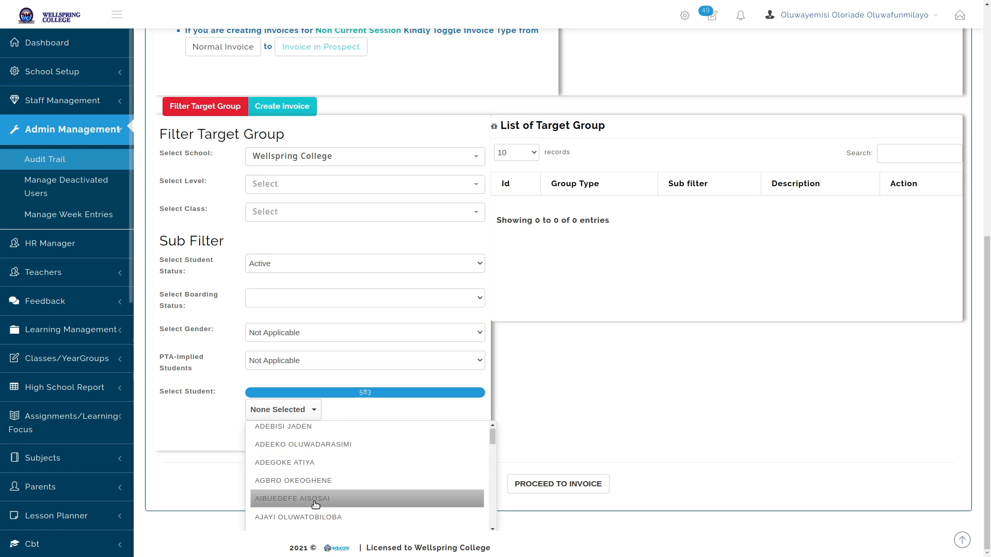
{"action": "left_click", "coordinate": [280, 482]}
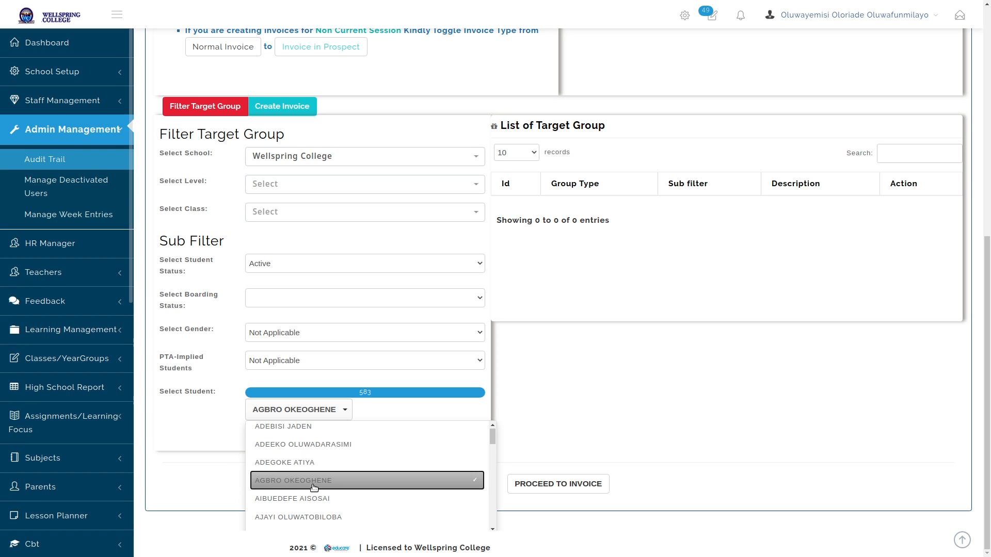
{"action": "left_click", "coordinate": [222, 477]}
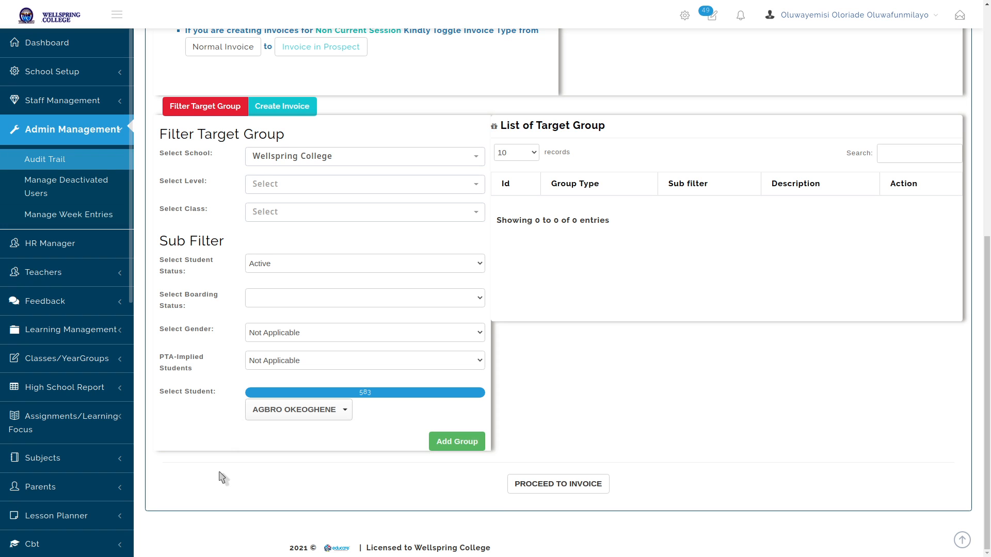
{"action": "left_click", "coordinate": [442, 443]}
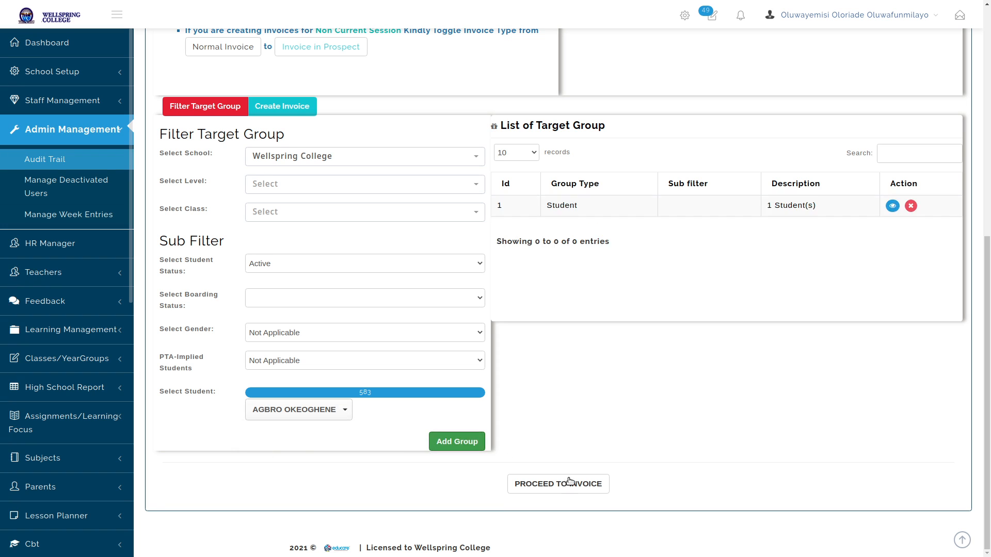
{"action": "left_click", "coordinate": [582, 476]}
Set term SECOND TERM, title SECOND TERM BILL JSS 1, and load the School Fees Template fees
{"action": "scroll", "coordinate": [770, 186], "scroll_direction": "up", "scroll_amount": 5}
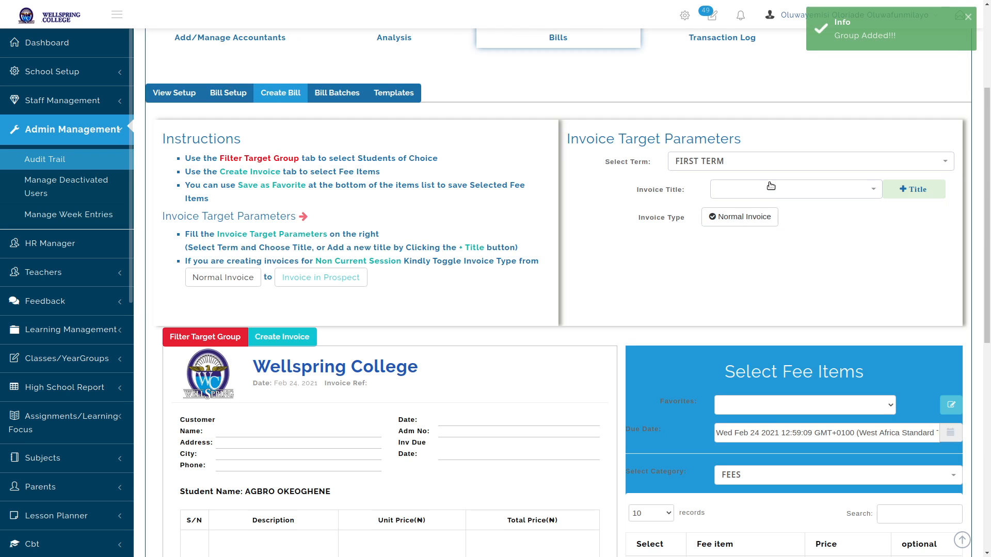
{"action": "left_click", "coordinate": [772, 167]}
{"action": "left_click", "coordinate": [752, 222]}
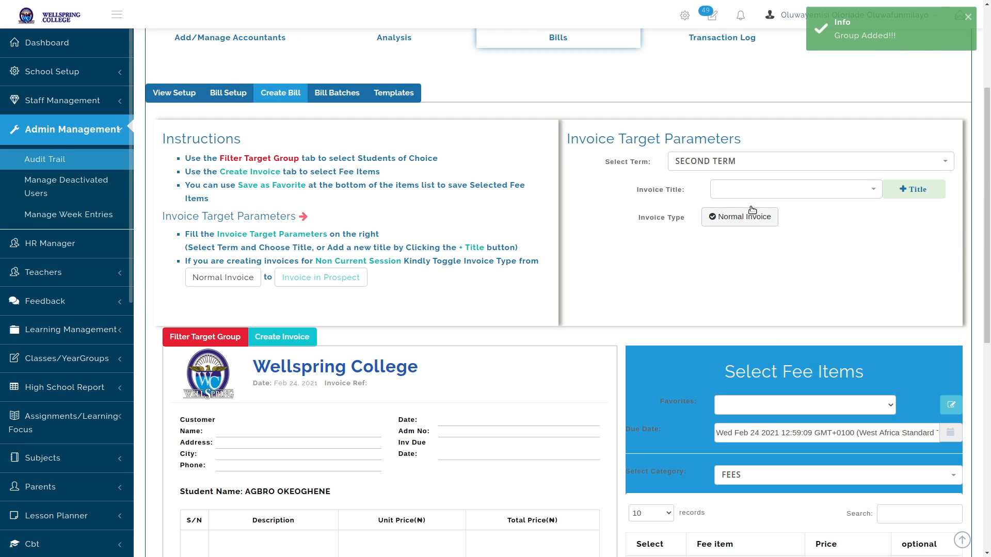
{"action": "left_click", "coordinate": [767, 195]}
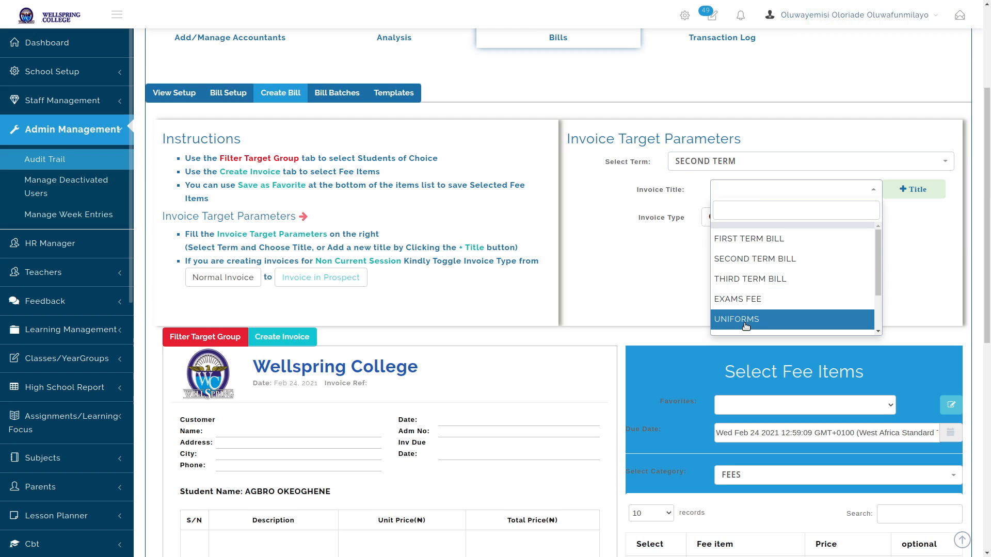
{"action": "left_click", "coordinate": [763, 317]}
{"action": "scroll", "coordinate": [764, 296], "scroll_direction": "down", "scroll_amount": 1}
{"action": "left_click", "coordinate": [773, 161]}
{"action": "scroll", "coordinate": [759, 247], "scroll_direction": "down", "scroll_amount": 1}
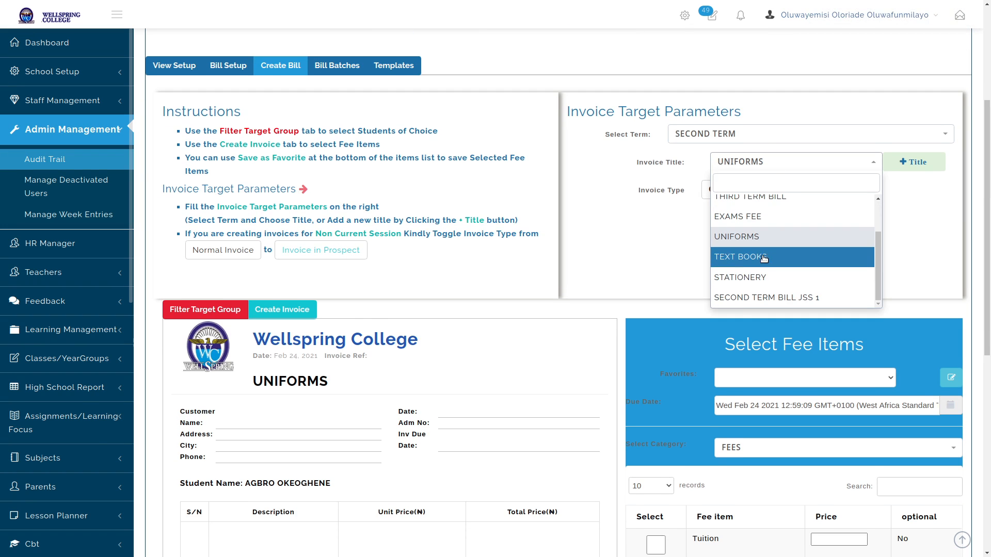
{"action": "left_click", "coordinate": [755, 293]}
{"action": "scroll", "coordinate": [686, 316], "scroll_direction": "down", "scroll_amount": 4}
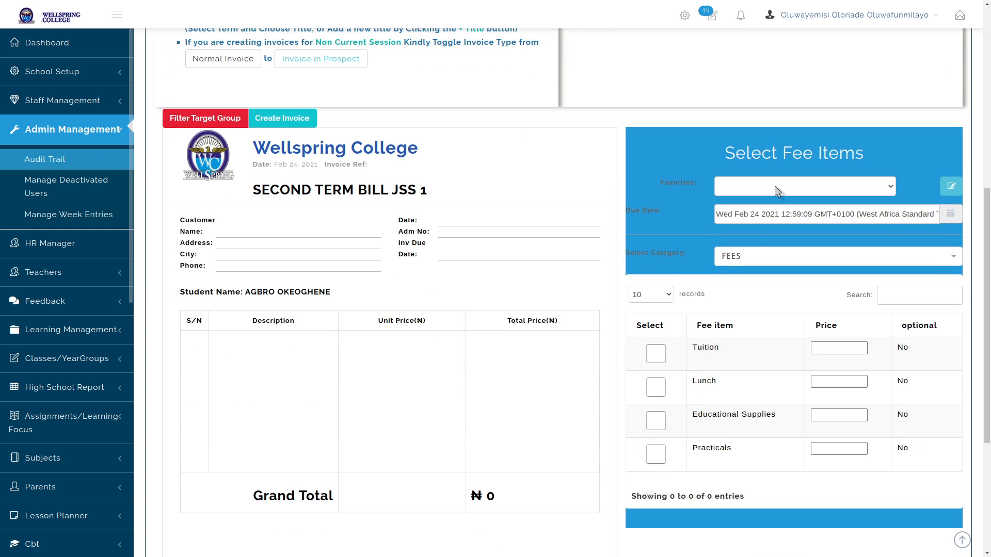
{"action": "left_click", "coordinate": [775, 187]}
{"action": "left_click", "coordinate": [759, 211]}
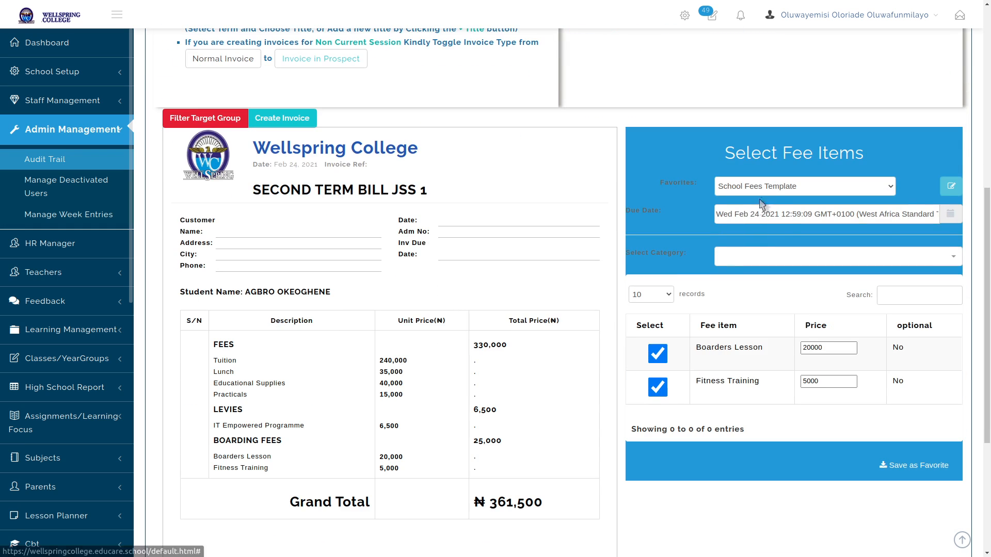
Generate the ₦361,500 invoice batch, dismiss the confirmation, and go to the Analysis dashboard
{"action": "scroll", "coordinate": [591, 370], "scroll_direction": "down", "scroll_amount": 4}
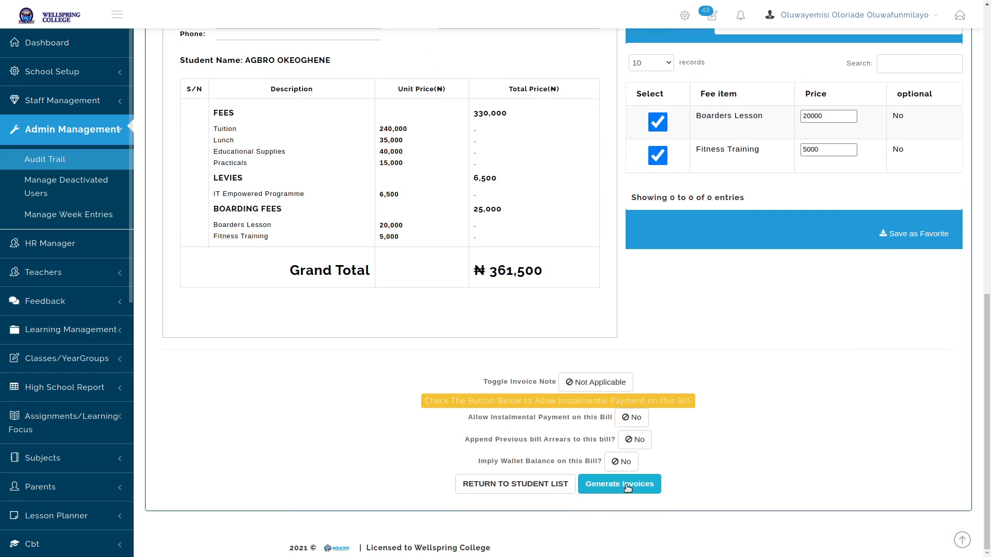
{"action": "left_click", "coordinate": [629, 484]}
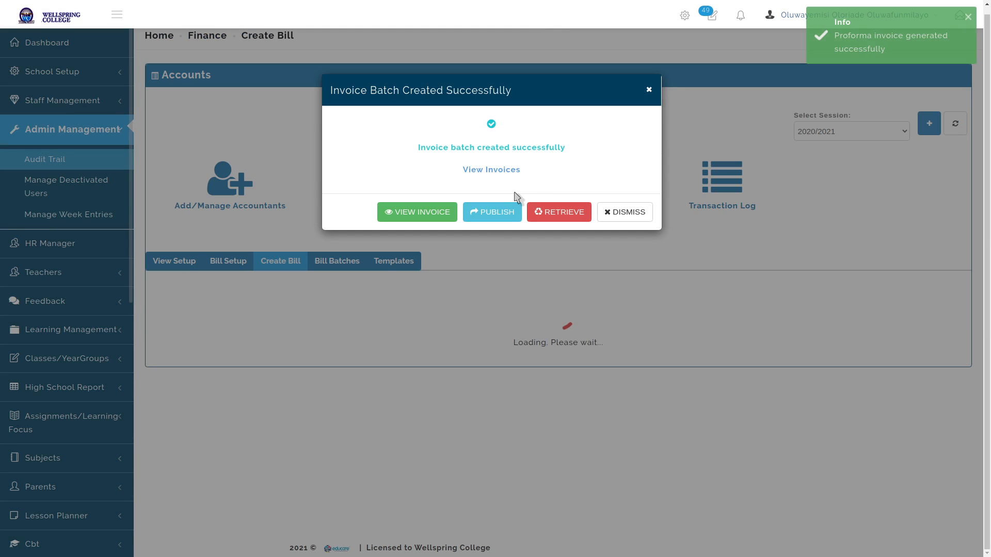
{"action": "left_click", "coordinate": [612, 212]}
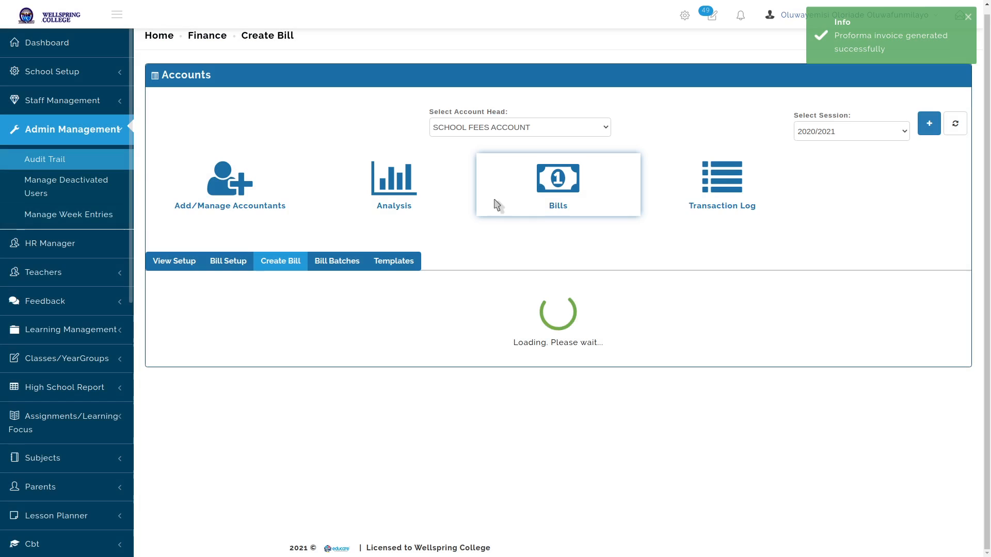
{"action": "left_click", "coordinate": [410, 184]}
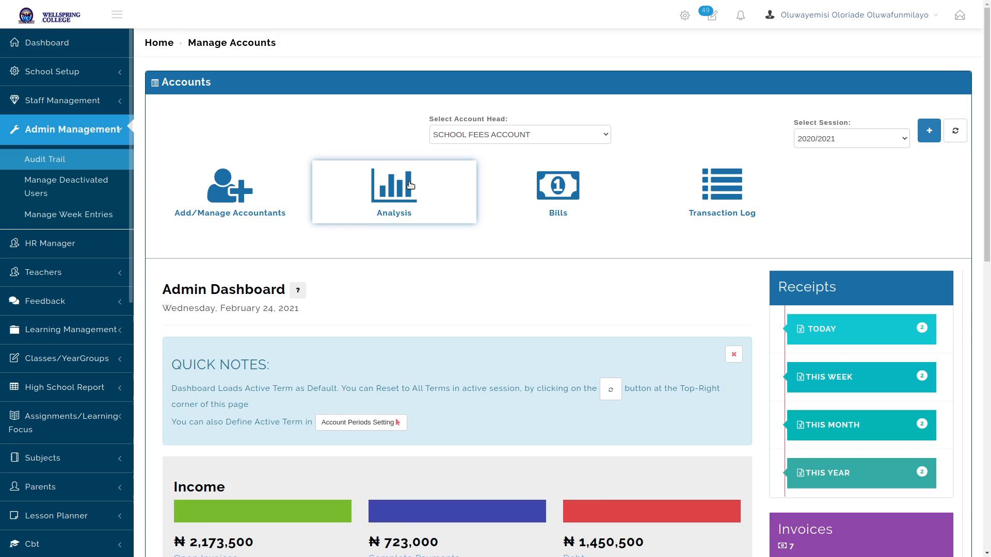
Bring up payment details for row 7's unpaid ₦361,500 second-term invoice
{"action": "scroll", "coordinate": [611, 195], "scroll_direction": "down", "scroll_amount": 9}
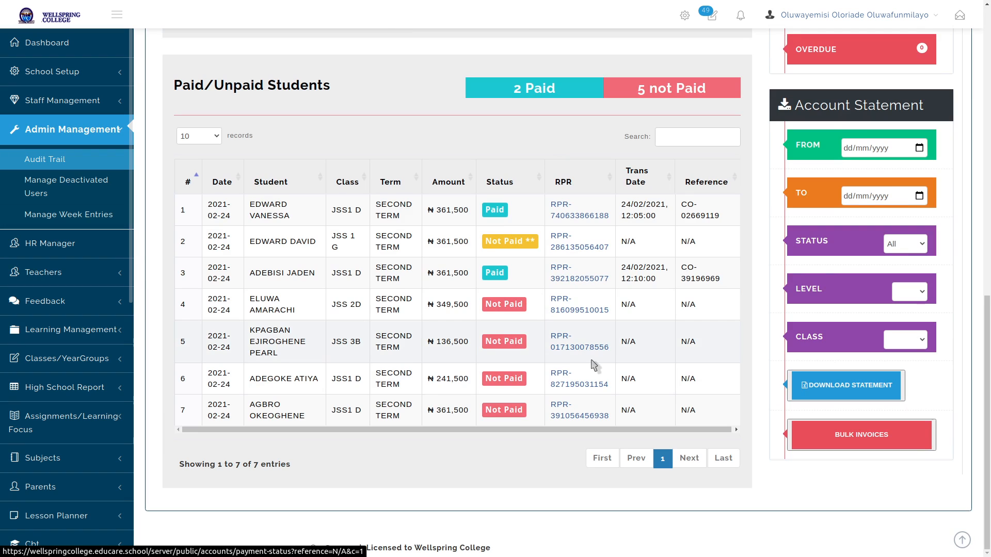
{"action": "left_click", "coordinate": [505, 411]}
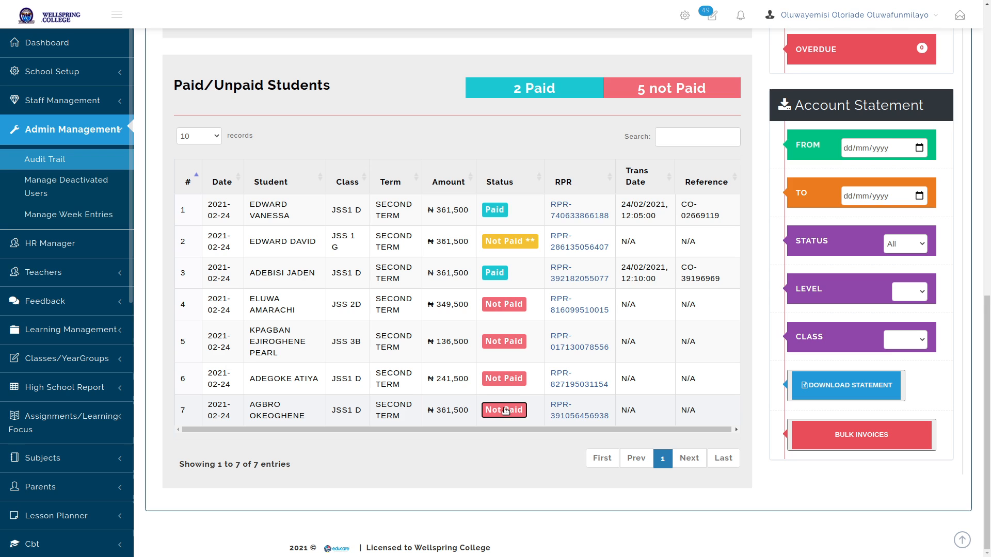
Bring up the SECOND TERM BILL JSS 1 invoice in the Edit Invoice window
{"action": "scroll", "coordinate": [502, 302], "scroll_direction": "down", "scroll_amount": 5}
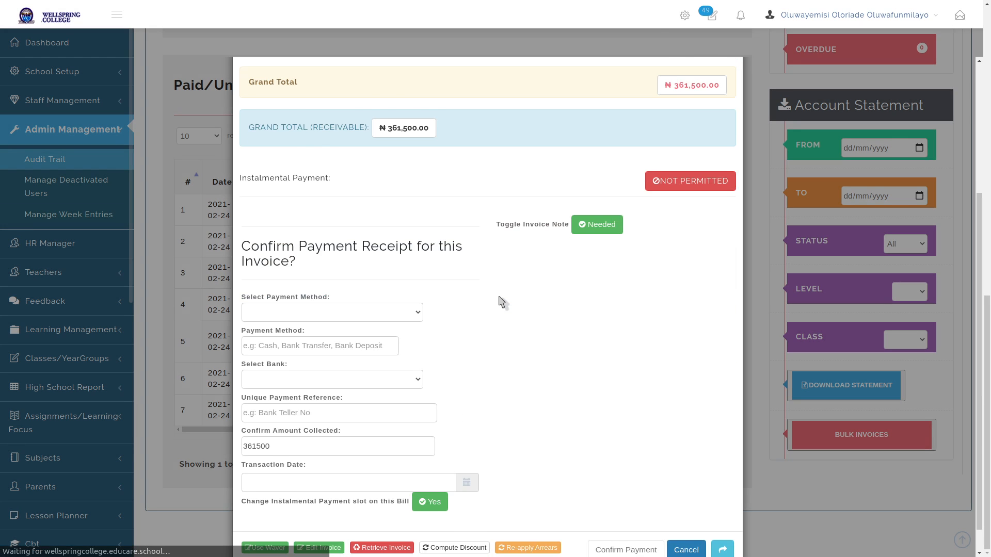
{"action": "scroll", "coordinate": [502, 302], "scroll_direction": "down", "scroll_amount": 1}
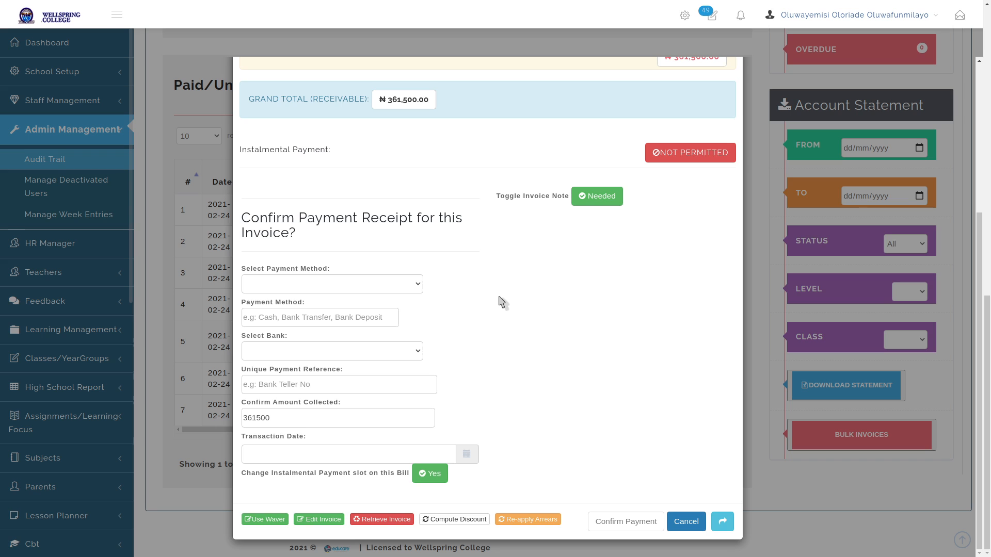
{"action": "left_click", "coordinate": [318, 520]}
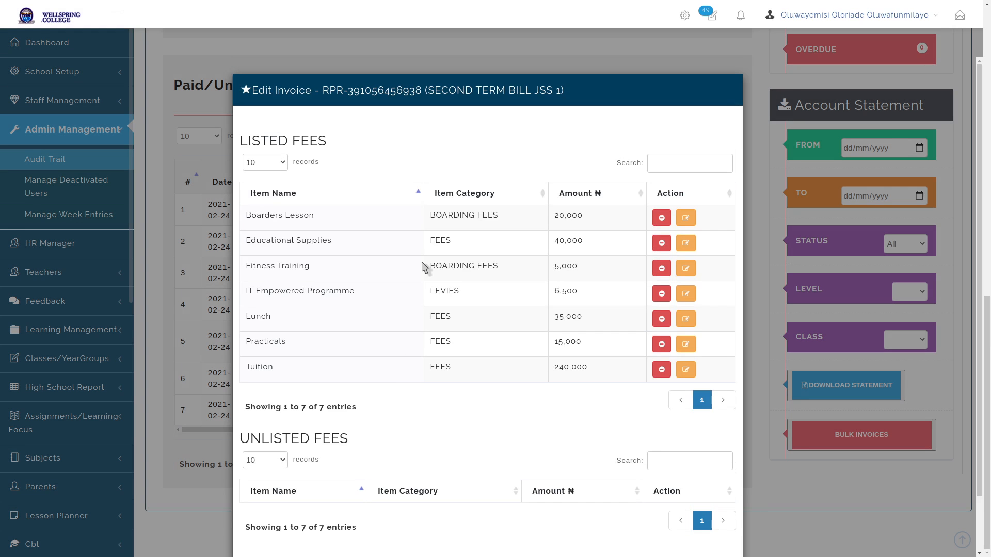
{"action": "left_click", "coordinate": [282, 166]}
Show 100 records per page for both the listed and unlisted fees
{"action": "left_click", "coordinate": [273, 210]}
{"action": "scroll", "coordinate": [320, 413], "scroll_direction": "down", "scroll_amount": 2}
{"action": "left_click", "coordinate": [285, 402]}
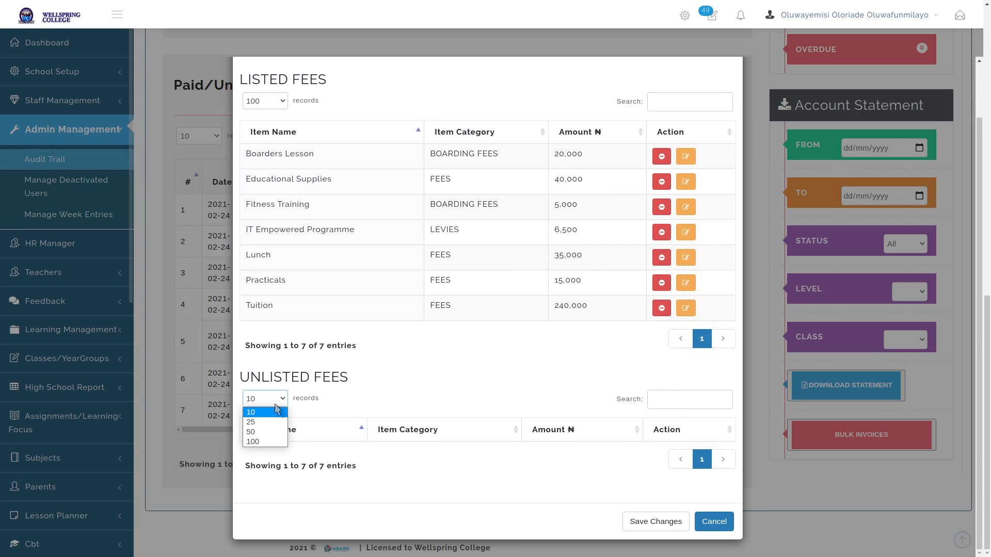
{"action": "left_click", "coordinate": [265, 441]}
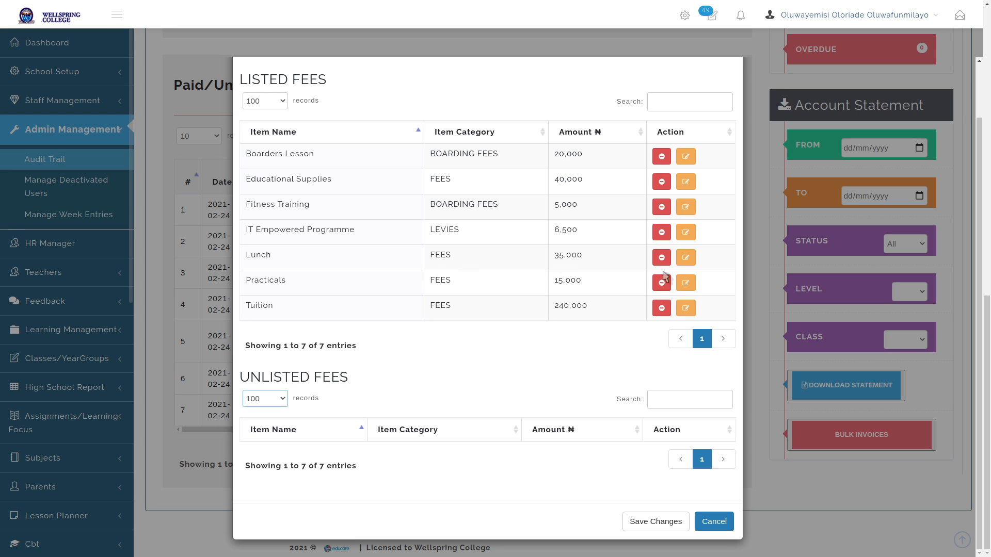
Lower the Lunch fee from 35,000 to 25,000 and return it to the invoice
{"action": "left_click", "coordinate": [686, 257]}
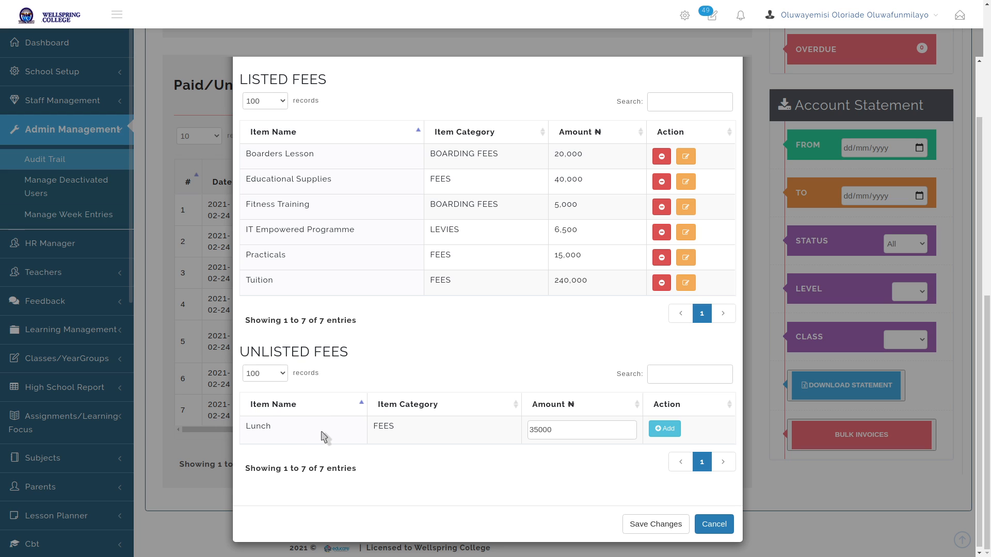
{"action": "left_click", "coordinate": [553, 431]}
{"action": "left_click", "coordinate": [534, 430]}
{"action": "key", "text": "BackSpace"}
{"action": "type", "text": "2"}
{"action": "left_click", "coordinate": [664, 429]}
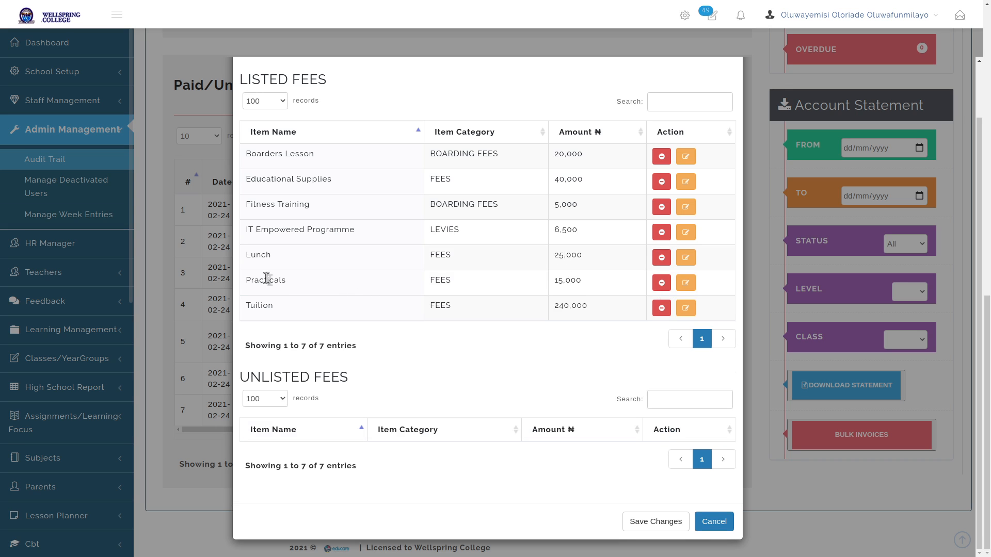
Re-add Practicals to the invoice at 6,000 instead of 15,000
{"action": "left_click", "coordinate": [661, 285]}
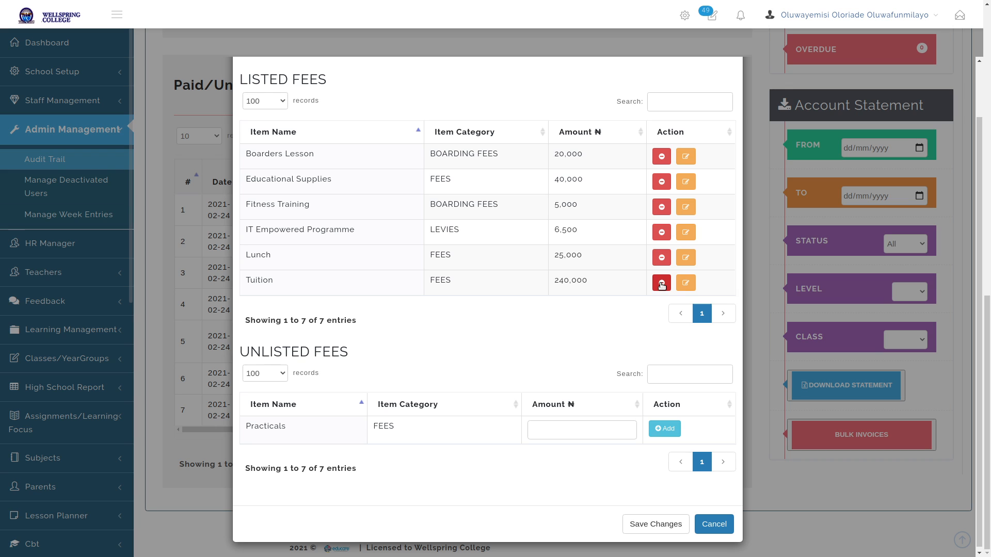
{"action": "scroll", "coordinate": [546, 232], "scroll_direction": "down", "scroll_amount": 1}
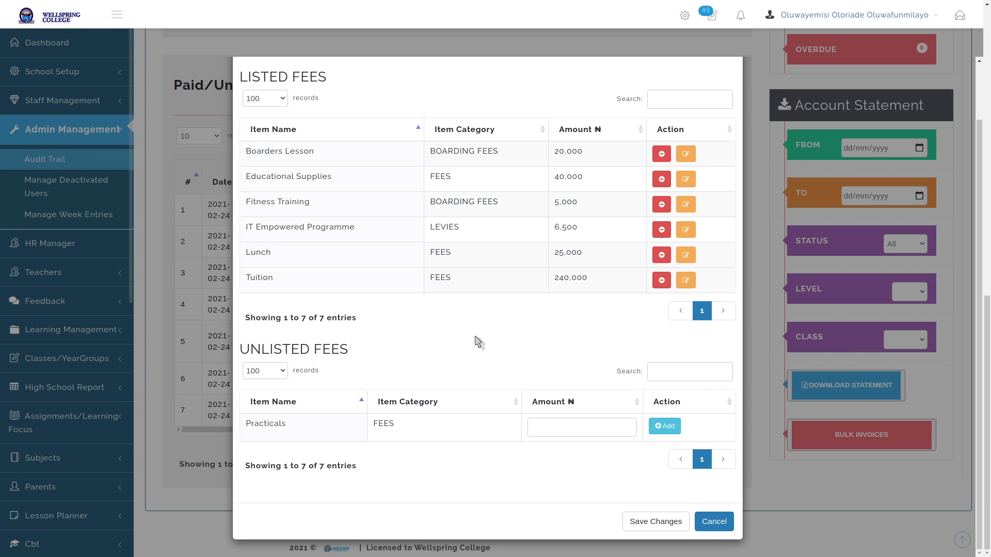
{"action": "left_click", "coordinate": [545, 428]}
{"action": "type", "text": "6000"}
{"action": "left_click", "coordinate": [664, 426]}
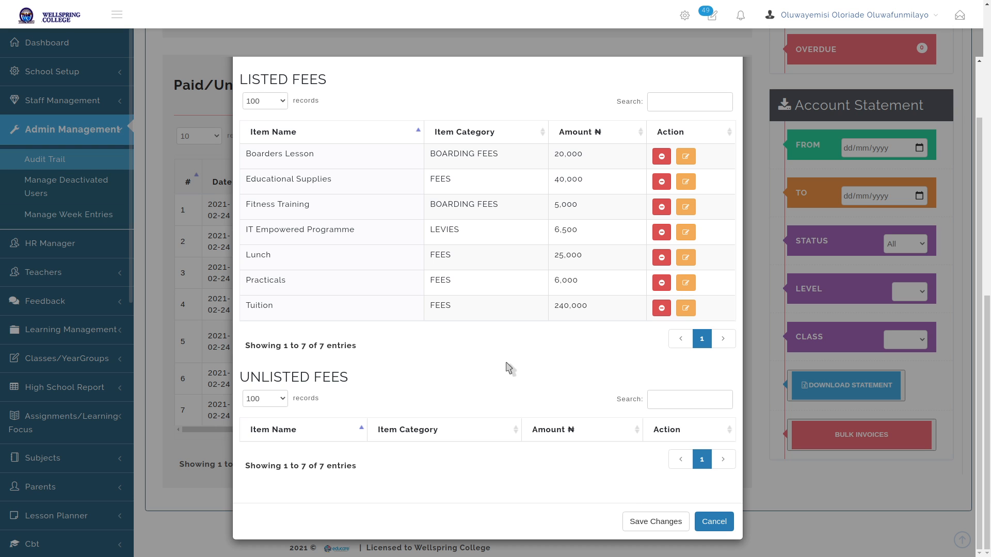
Save the altered invoice and confirm the modification
{"action": "left_click", "coordinate": [651, 522]}
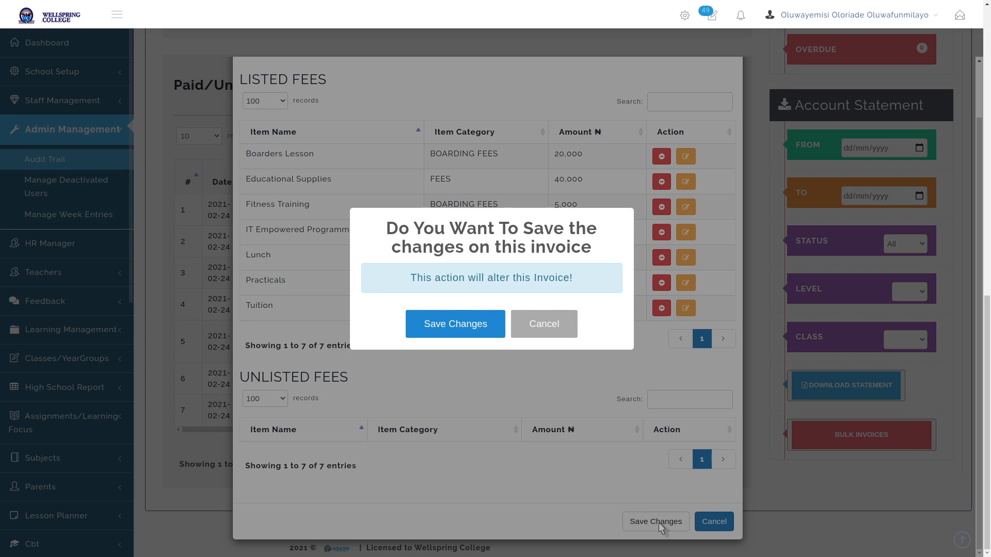
{"action": "left_click", "coordinate": [474, 324]}
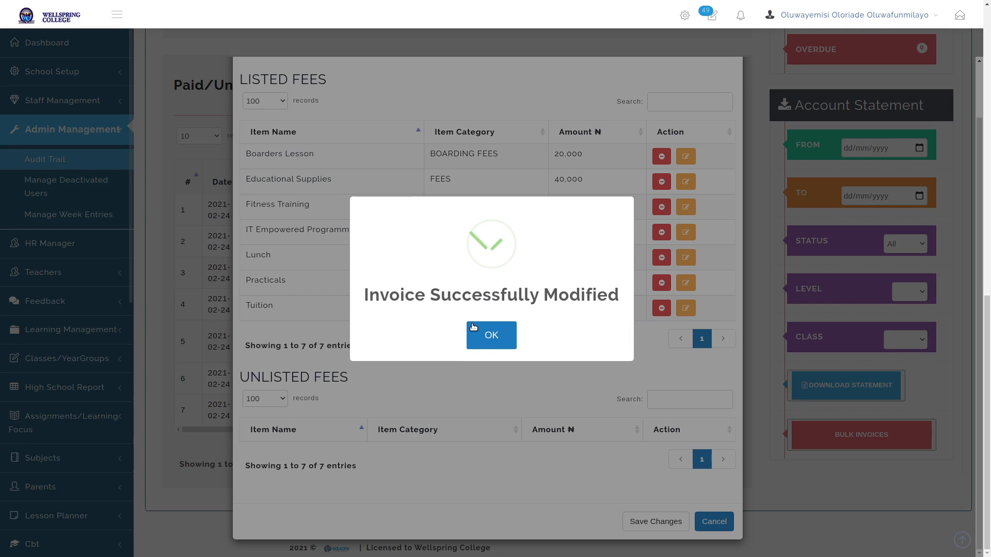
{"action": "left_click", "coordinate": [474, 328]}
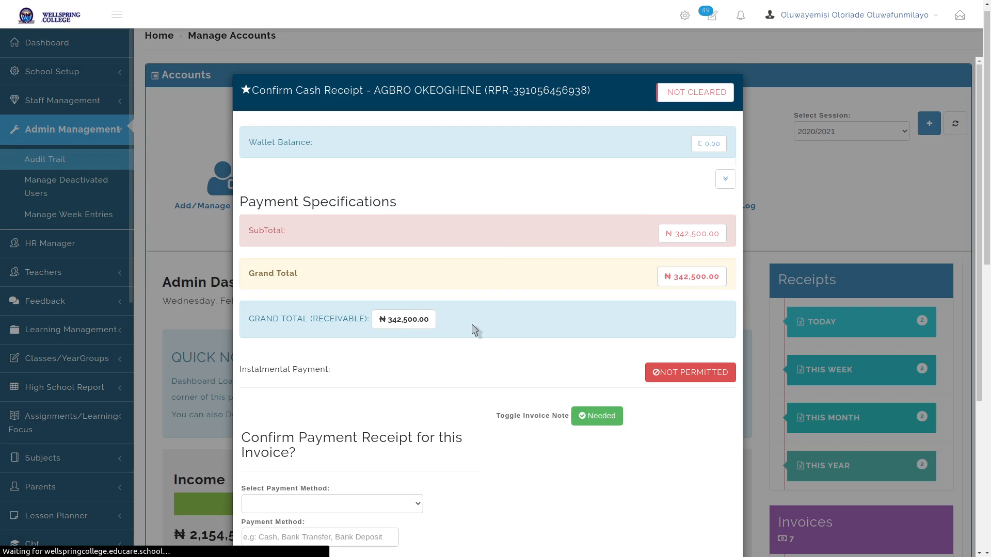
Reopen the invoice editor, cancel without changes, and close the payment receipt
{"action": "scroll", "coordinate": [512, 312], "scroll_direction": "down", "scroll_amount": 4}
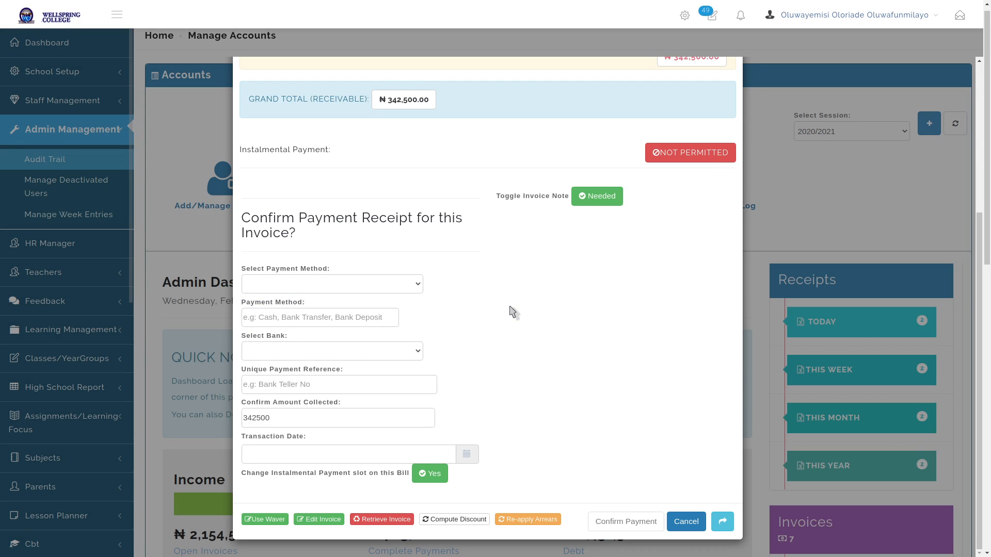
{"action": "left_click", "coordinate": [317, 520]}
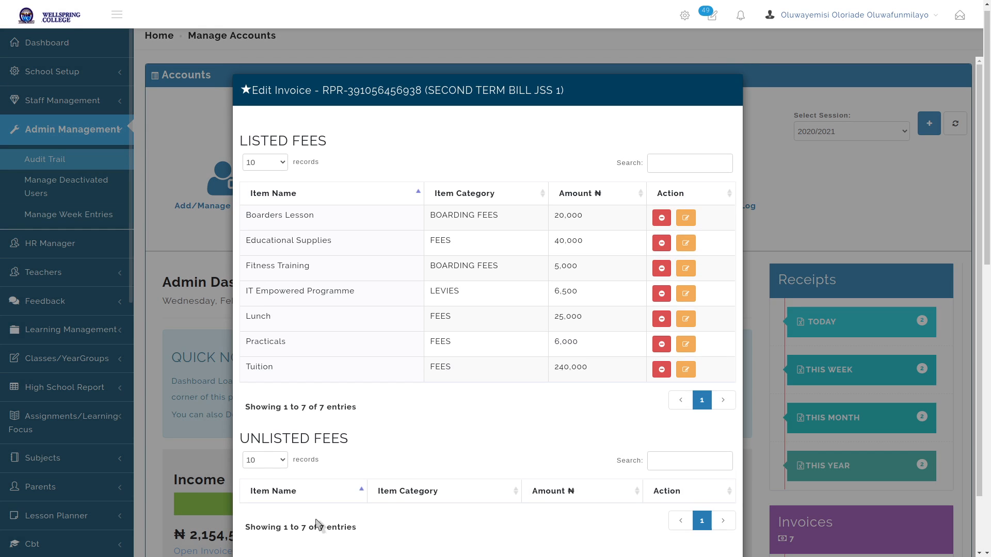
{"action": "scroll", "coordinate": [592, 418], "scroll_direction": "down", "scroll_amount": 1}
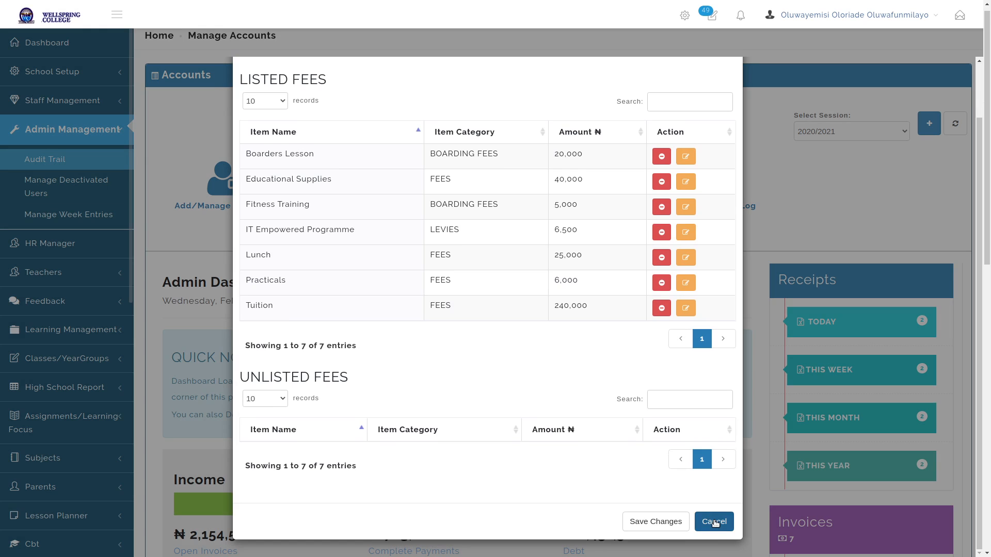
{"action": "left_click", "coordinate": [715, 522]}
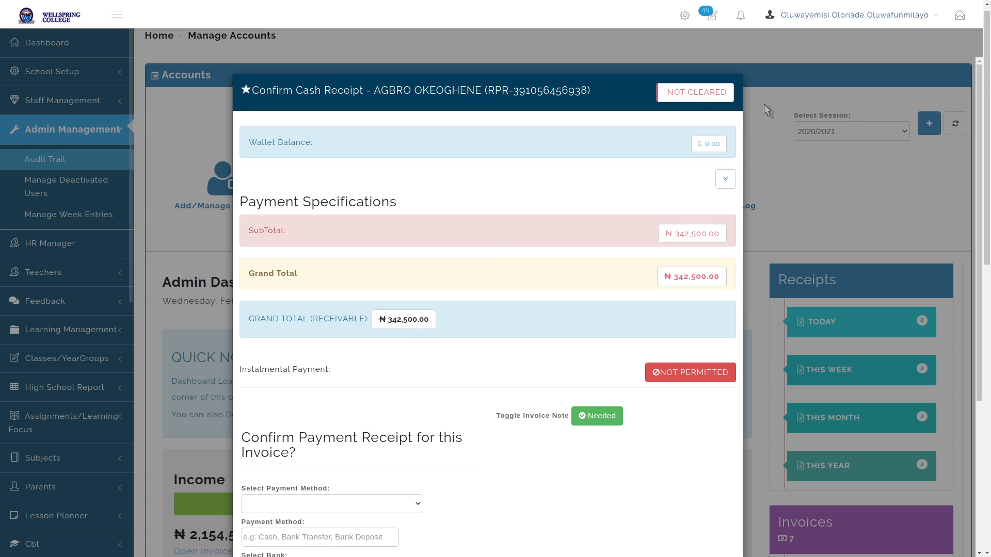
{"action": "left_click", "coordinate": [514, 51]}
{"action": "scroll", "coordinate": [526, 289], "scroll_direction": "down", "scroll_amount": 4}
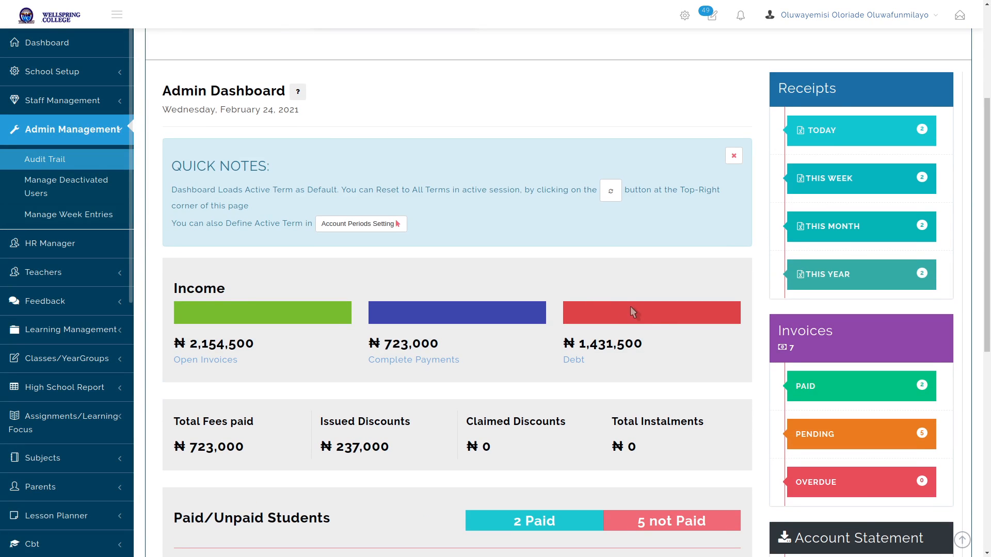
{"action": "scroll", "coordinate": [635, 308], "scroll_direction": "down", "scroll_amount": 7}
View then close the ₦349,500 invoice's payment details; a Power Off prompt appears
{"action": "scroll", "coordinate": [644, 309], "scroll_direction": "down", "scroll_amount": 1}
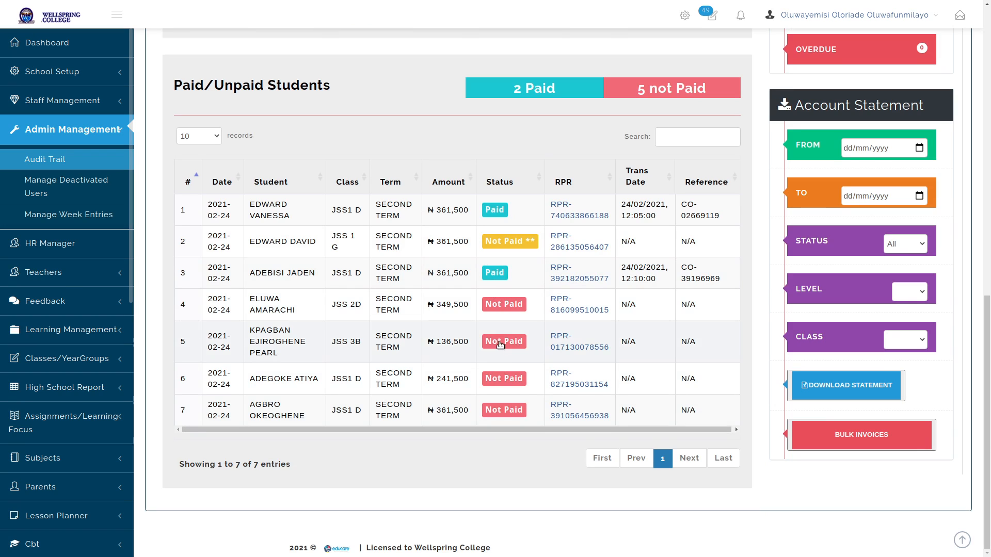
{"action": "left_click", "coordinate": [502, 305]}
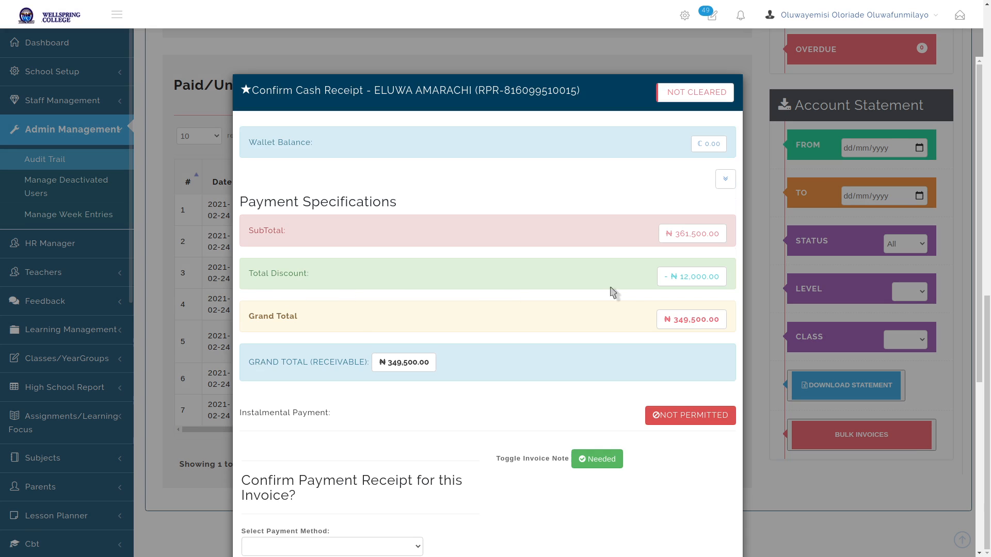
{"action": "key", "text": "Escape"}
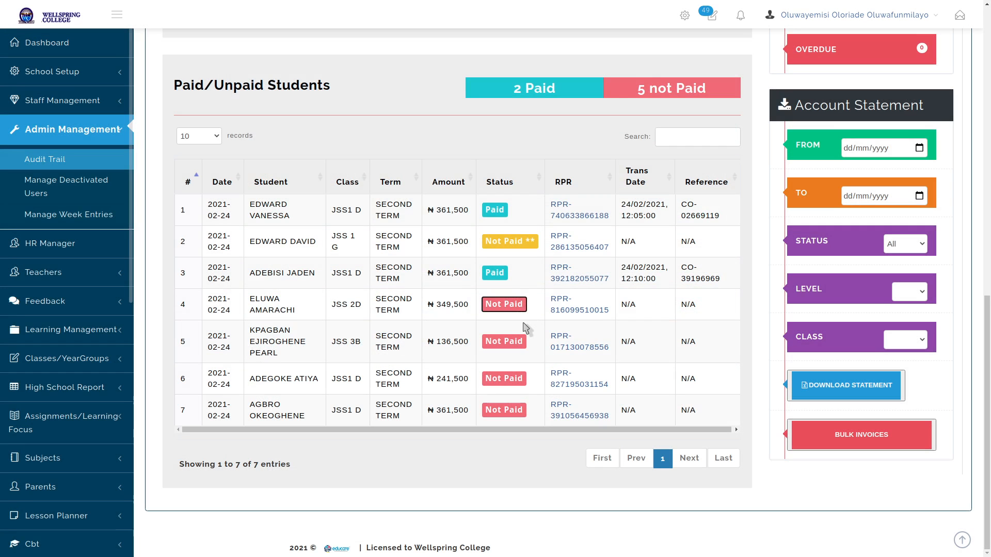
{"action": "key", "text": "XF86PowerOff"}
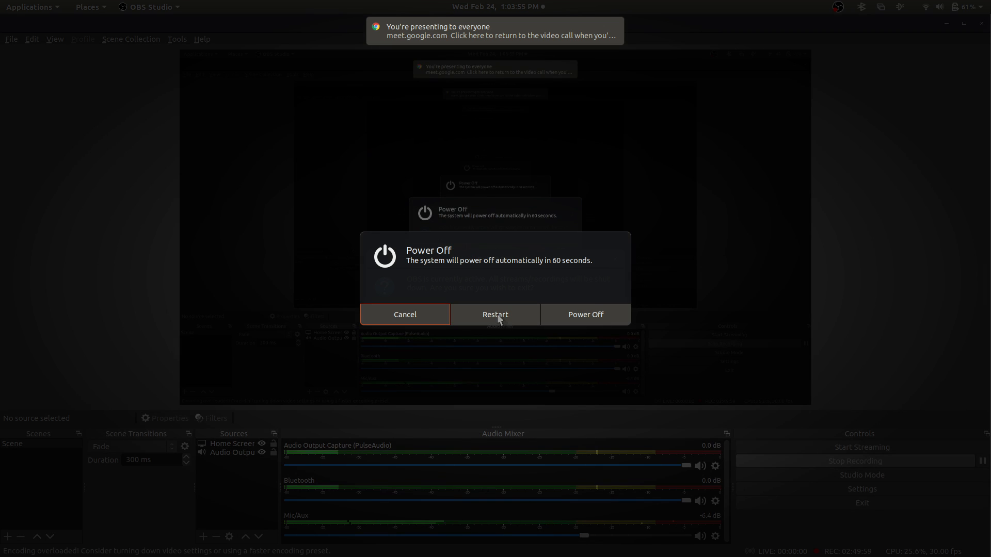
Cancel the Power Off prompt and decline exiting OBS Studio so recording continues
{"action": "left_click", "coordinate": [417, 314]}
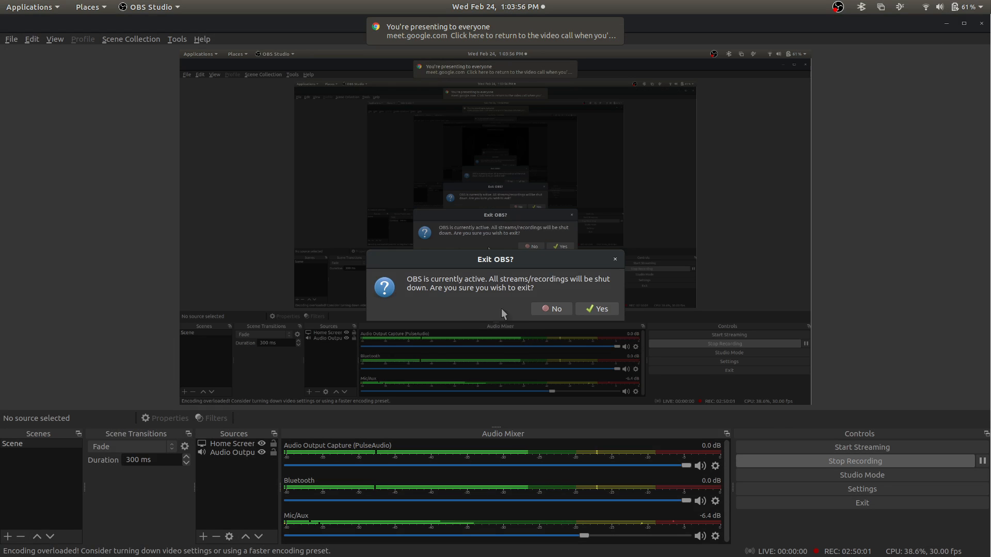
{"action": "left_click", "coordinate": [555, 309]}
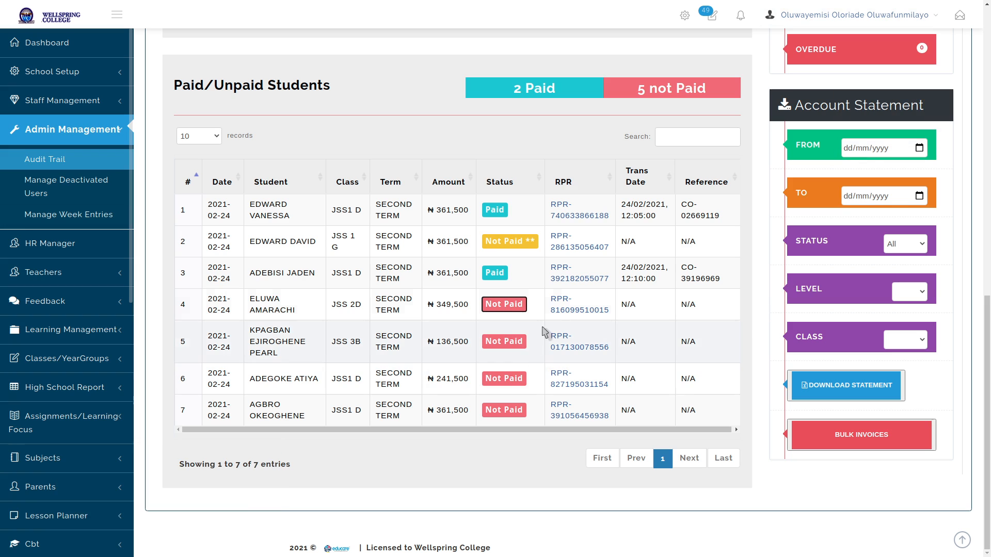
Refresh the dashboard and open the Not Cleared ₦353,000 third-term invoice's payment details
{"action": "left_click", "coordinate": [752, 149]}
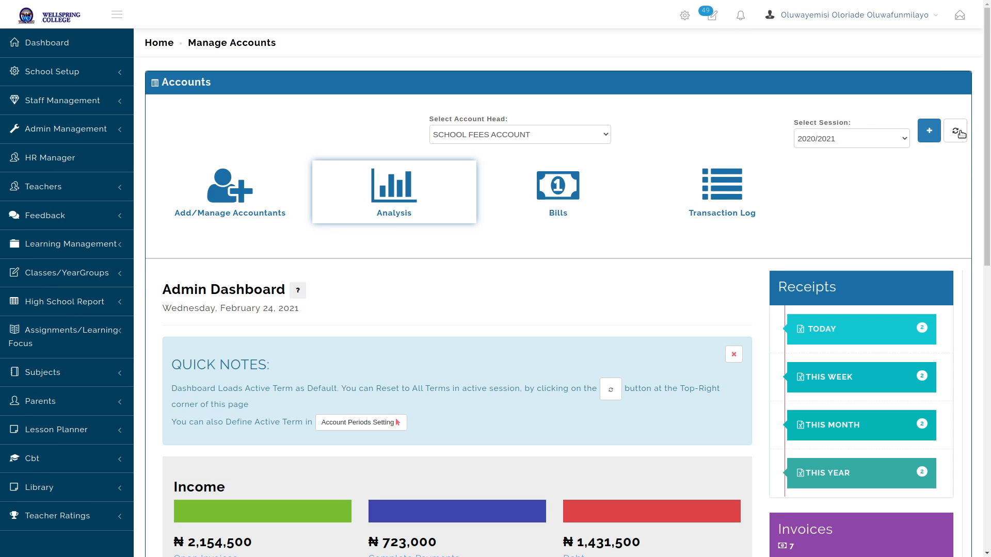
{"action": "left_click", "coordinate": [959, 133]}
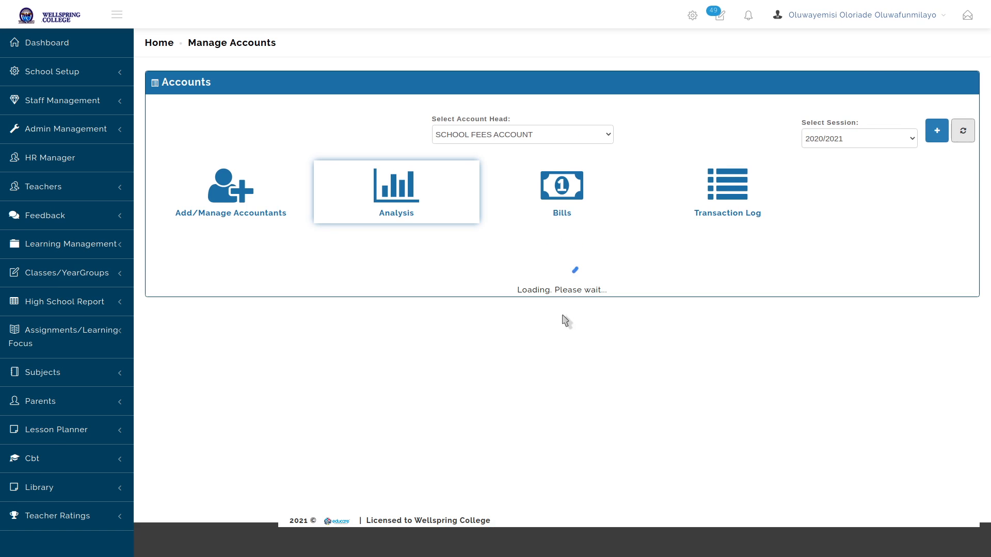
{"action": "scroll", "coordinate": [566, 270], "scroll_direction": "down", "scroll_amount": 12}
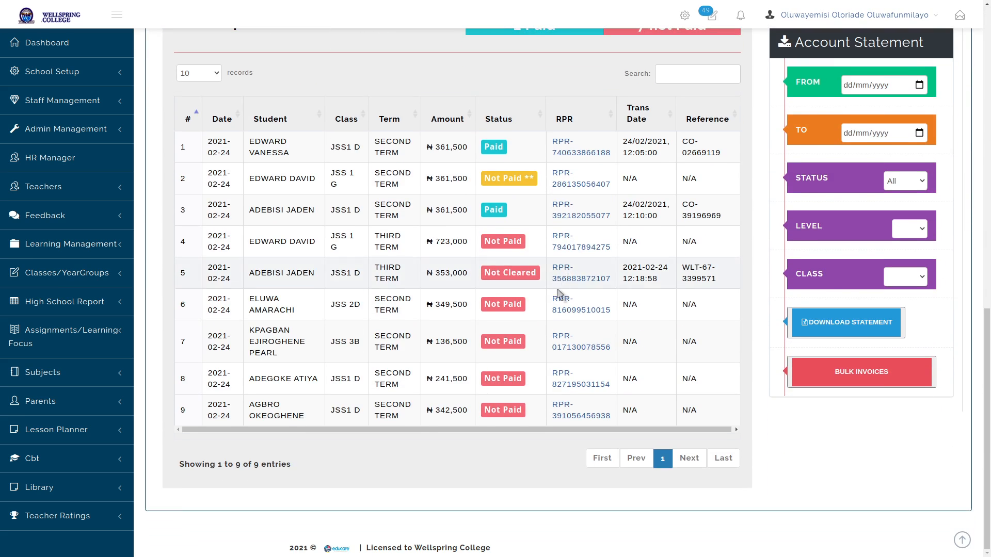
{"action": "left_click", "coordinate": [513, 274]}
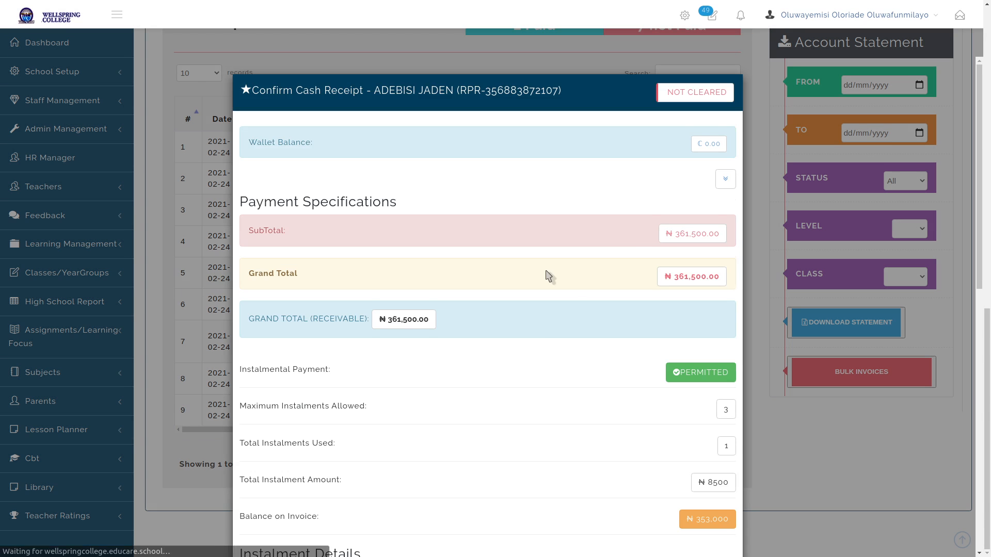
{"action": "scroll", "coordinate": [546, 274], "scroll_direction": "down", "scroll_amount": 4}
{"action": "scroll", "coordinate": [548, 275], "scroll_direction": "down", "scroll_amount": 7}
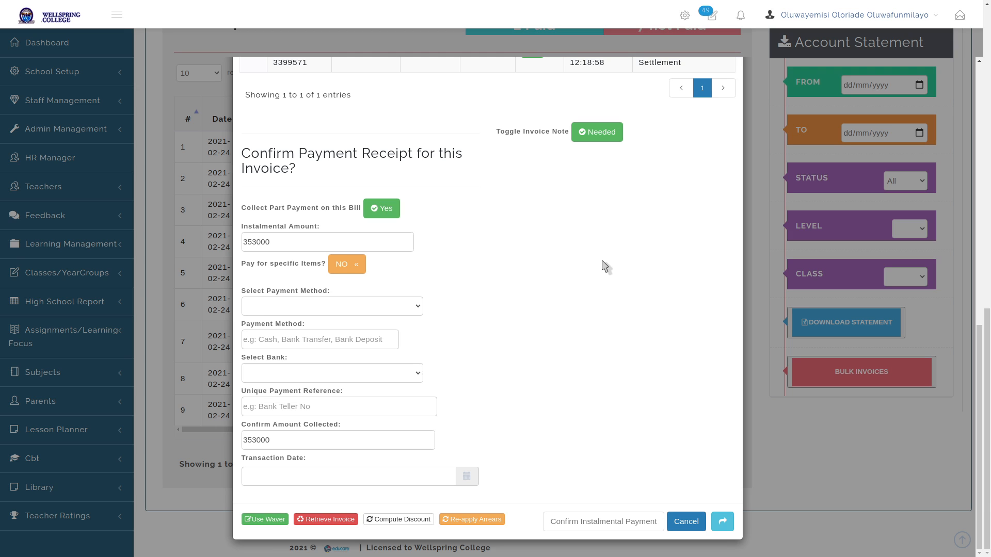
{"action": "scroll", "coordinate": [607, 264], "scroll_direction": "up", "scroll_amount": 5}
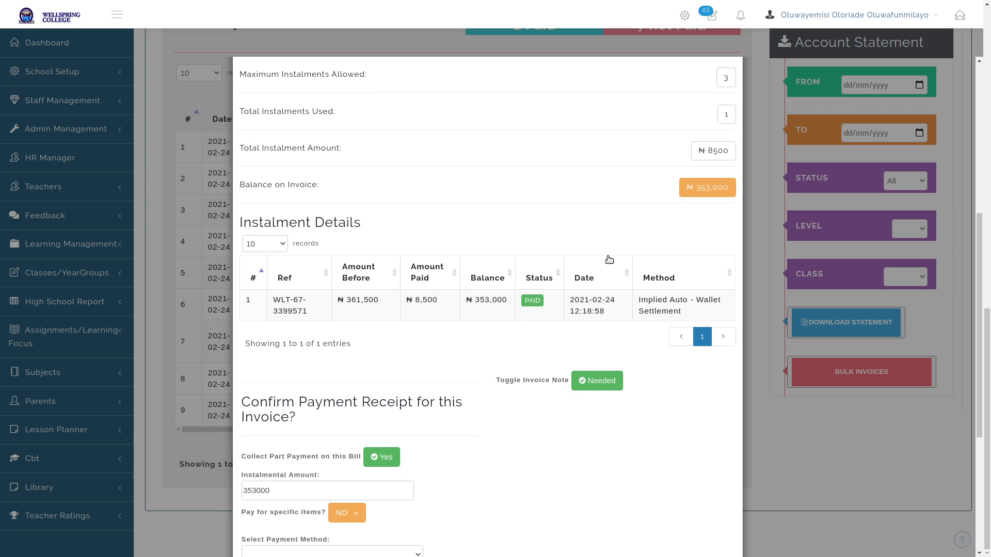
{"action": "scroll", "coordinate": [608, 260], "scroll_direction": "up", "scroll_amount": 2}
{"action": "scroll", "coordinate": [610, 263], "scroll_direction": "down", "scroll_amount": 6}
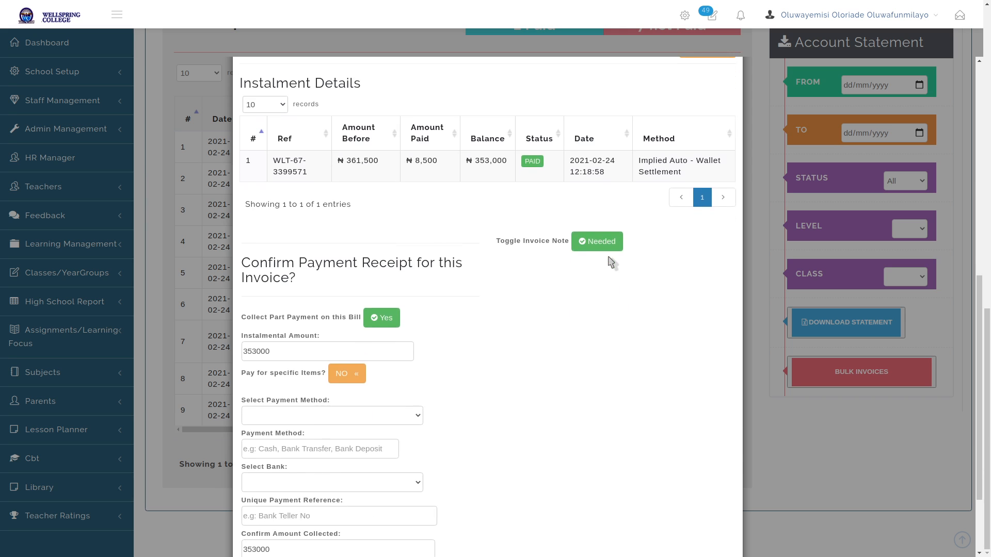
{"action": "key", "text": "Escape"}
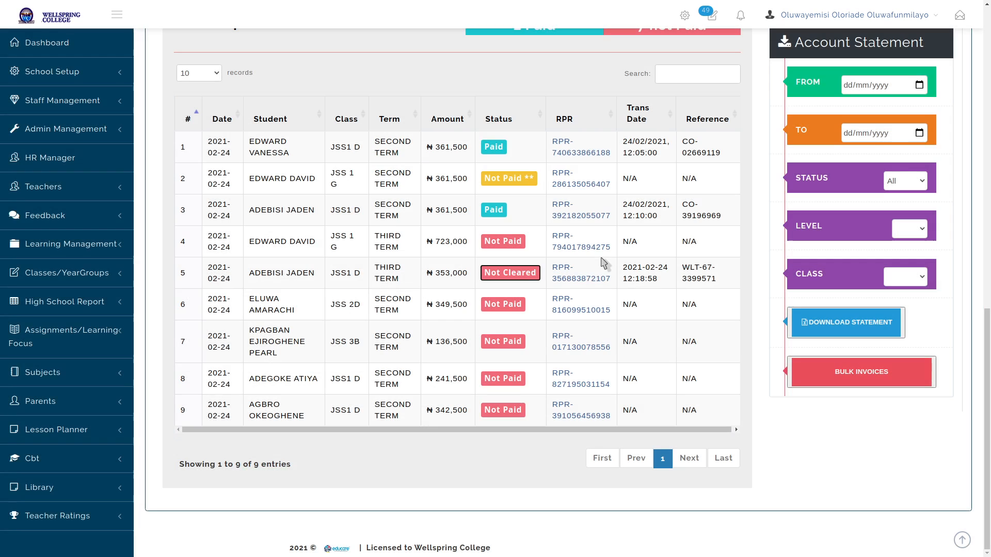
{"action": "left_click", "coordinate": [747, 270]}
Scroll up to the Income panel showing ₦723,000 complete payments and ₦2,507,500 debt
{"action": "scroll", "coordinate": [758, 232], "scroll_direction": "up", "scroll_amount": 5}
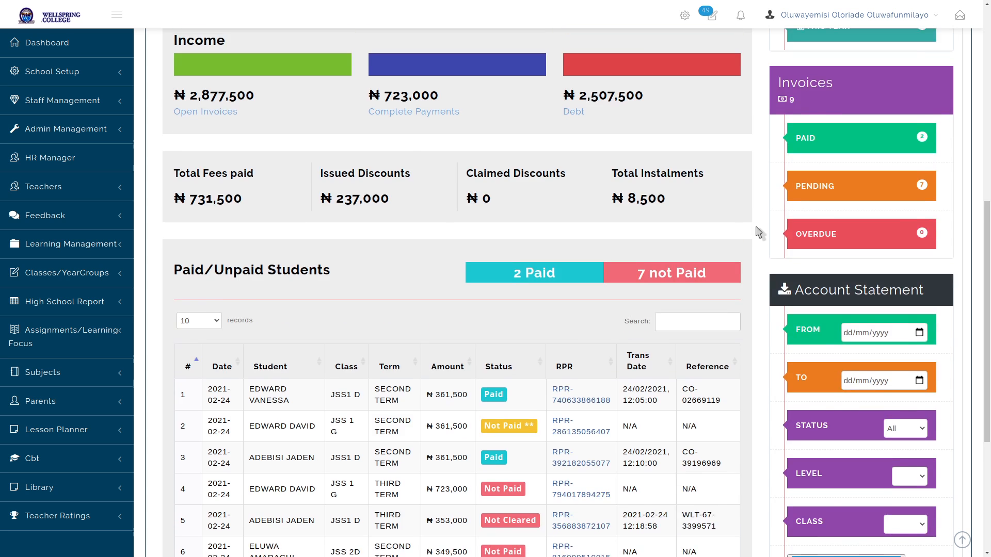
{"action": "scroll", "coordinate": [759, 232], "scroll_direction": "up", "scroll_amount": 5}
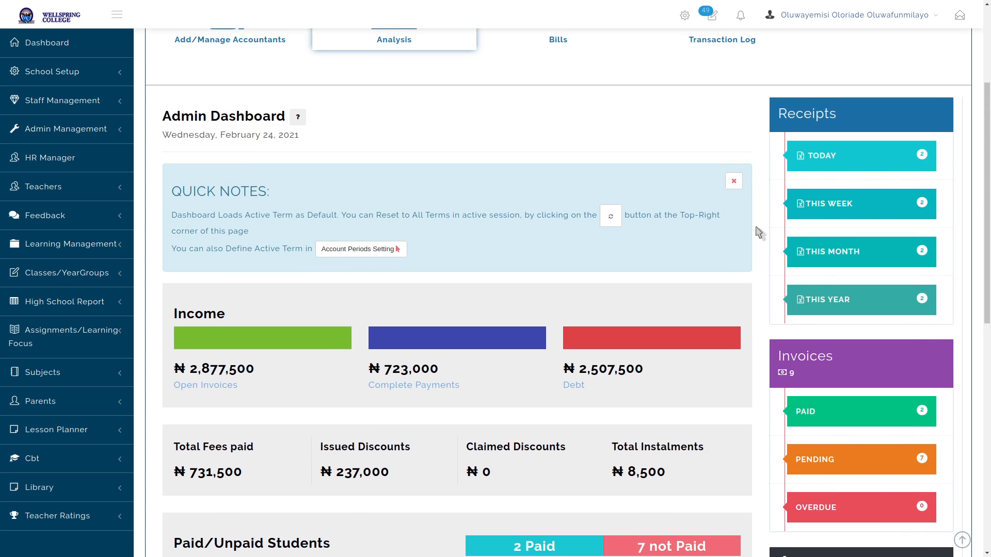
{"action": "scroll", "coordinate": [758, 232], "scroll_direction": "up", "scroll_amount": 1}
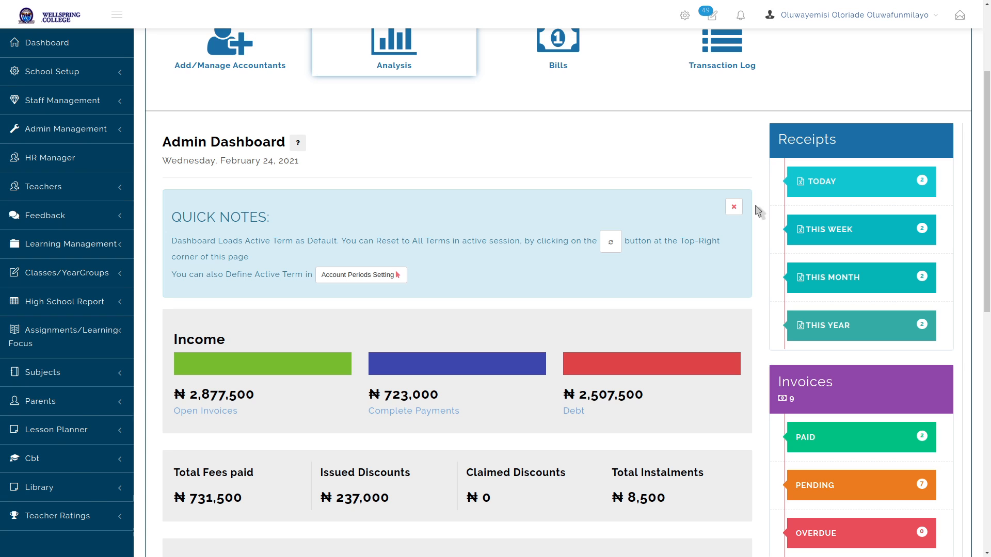
Look over the School Fees Account income statement, then open the Finance Bills section
{"action": "key", "text": "F11"}
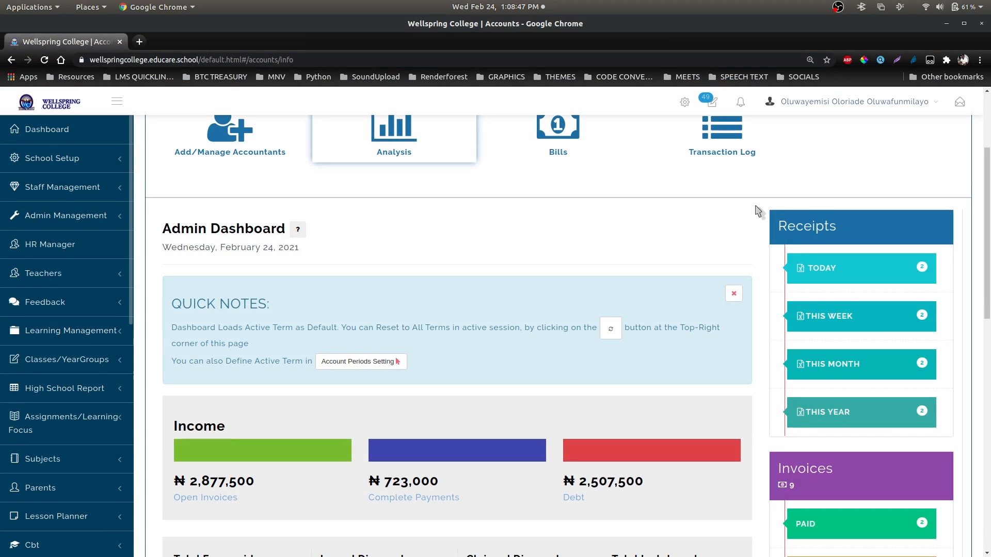
{"action": "key", "text": "F11"}
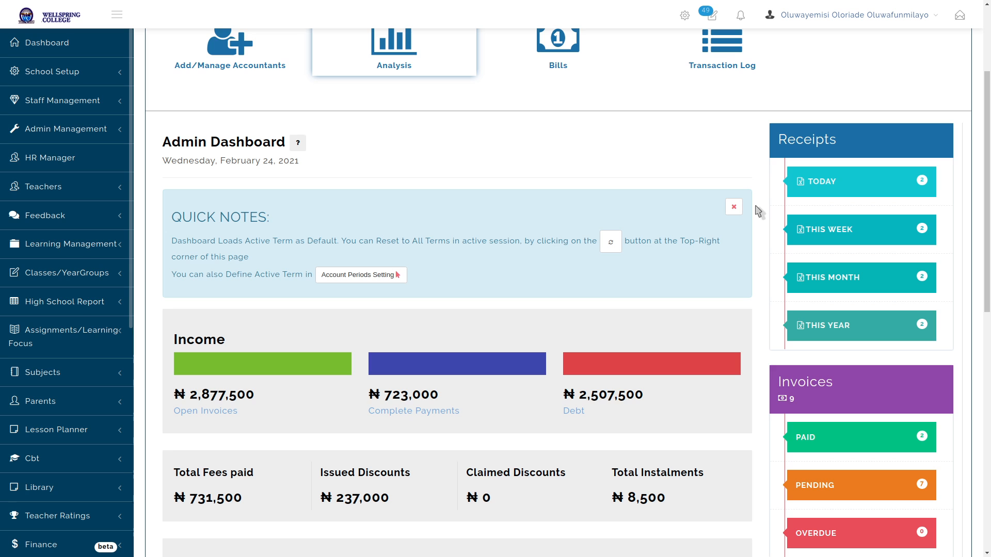
{"action": "scroll", "coordinate": [758, 212], "scroll_direction": "down", "scroll_amount": 5}
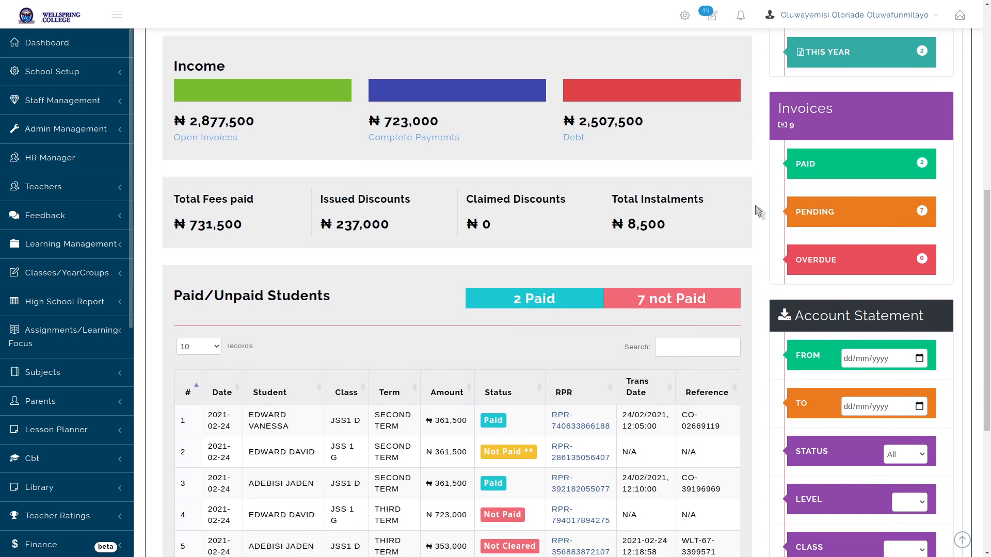
{"action": "scroll", "coordinate": [758, 212], "scroll_direction": "up", "scroll_amount": 8}
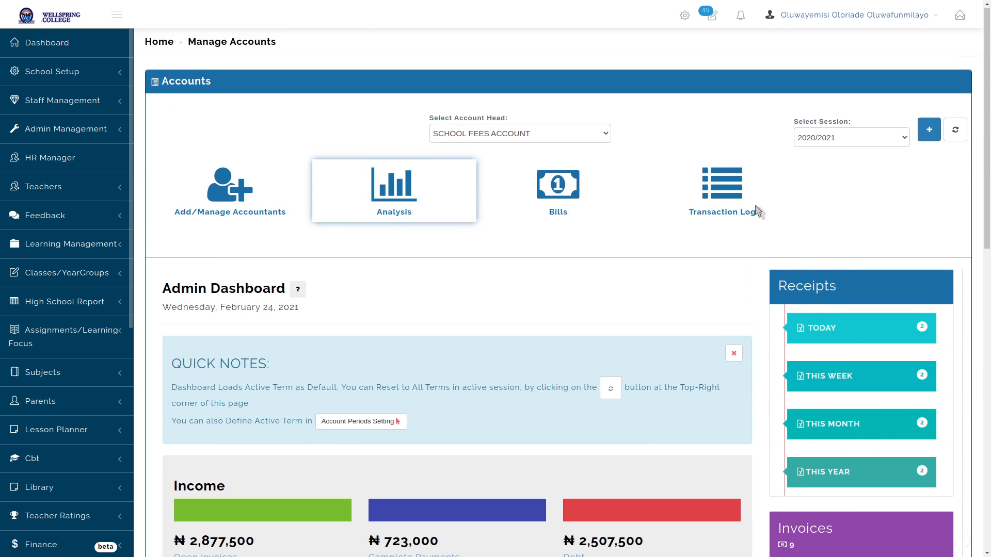
{"action": "left_click", "coordinate": [553, 191]}
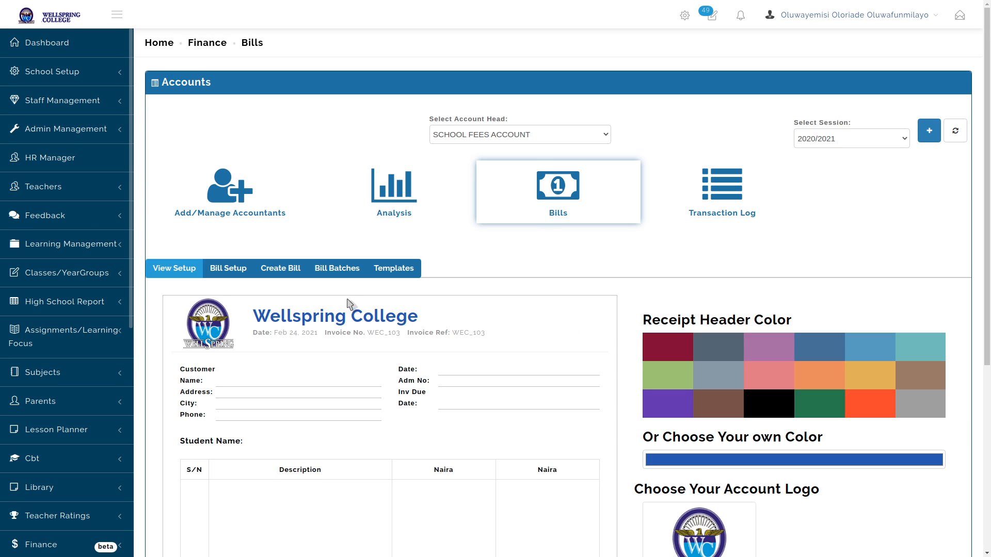
Go through Bill Batches to the Create Bill form for the School Fees Account
{"action": "scroll", "coordinate": [347, 278], "scroll_direction": "down", "scroll_amount": 2}
{"action": "scroll", "coordinate": [346, 279], "scroll_direction": "down", "scroll_amount": 2}
{"action": "left_click", "coordinate": [335, 216]}
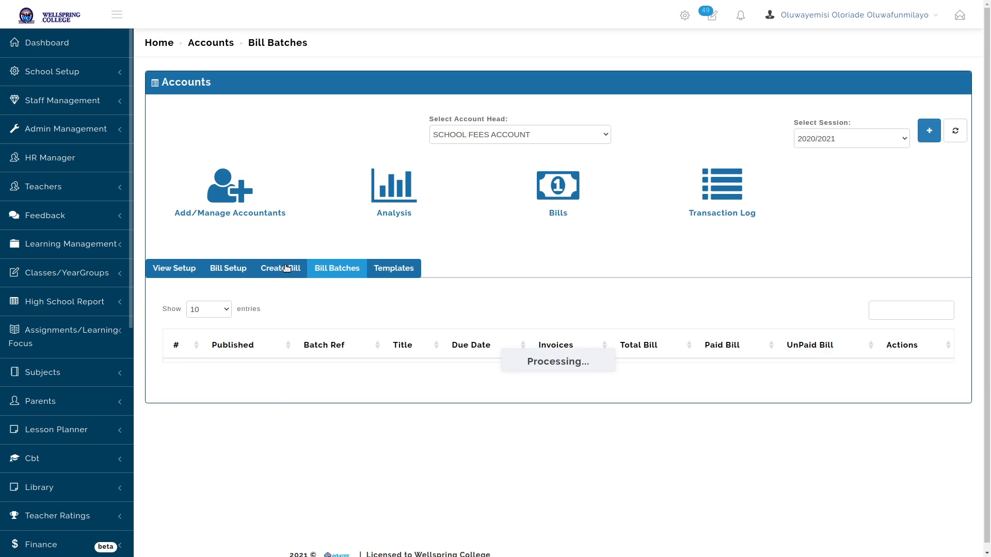
{"action": "left_click", "coordinate": [287, 267]}
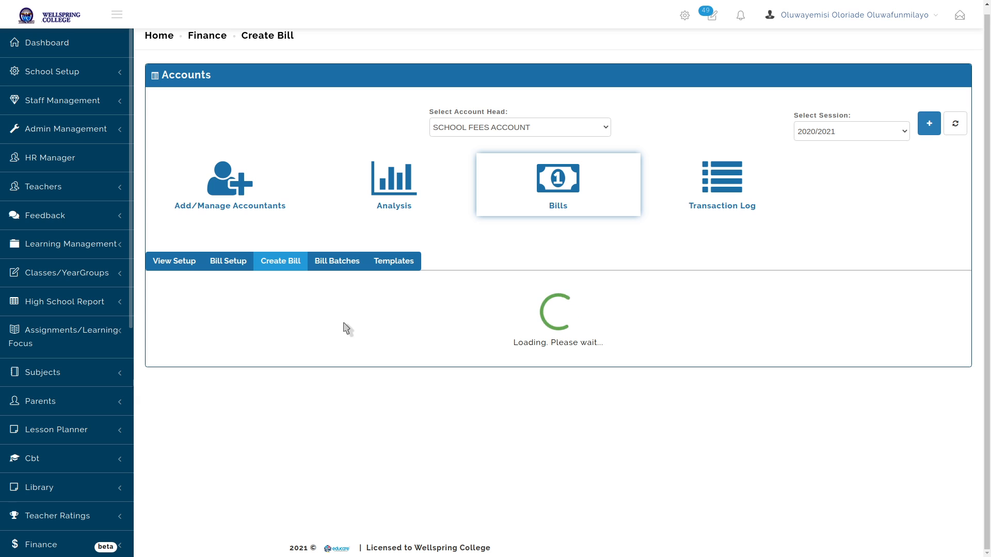
Add the whole school as the target group and proceed to the invoice items
{"action": "scroll", "coordinate": [346, 328], "scroll_direction": "down", "scroll_amount": 6}
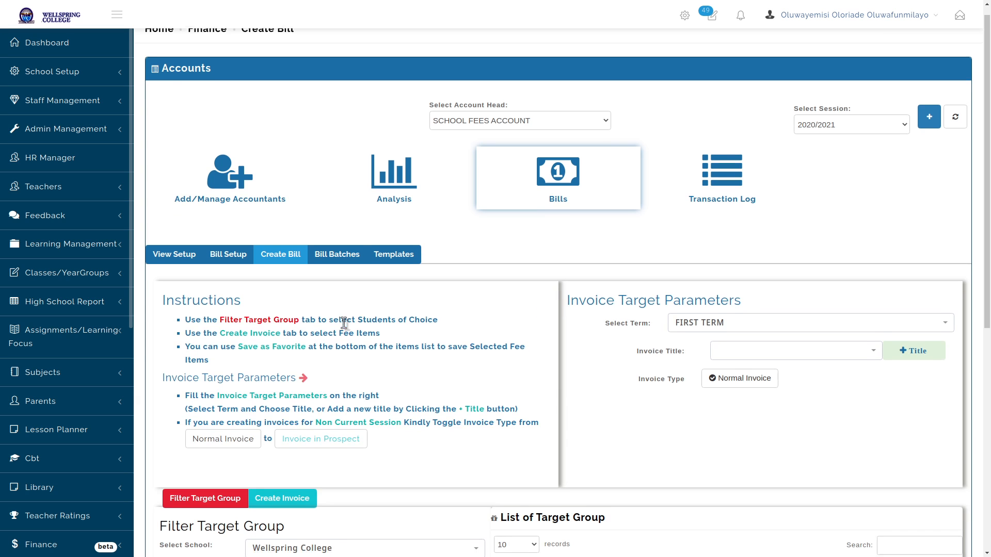
{"action": "scroll", "coordinate": [346, 329], "scroll_direction": "down", "scroll_amount": 4}
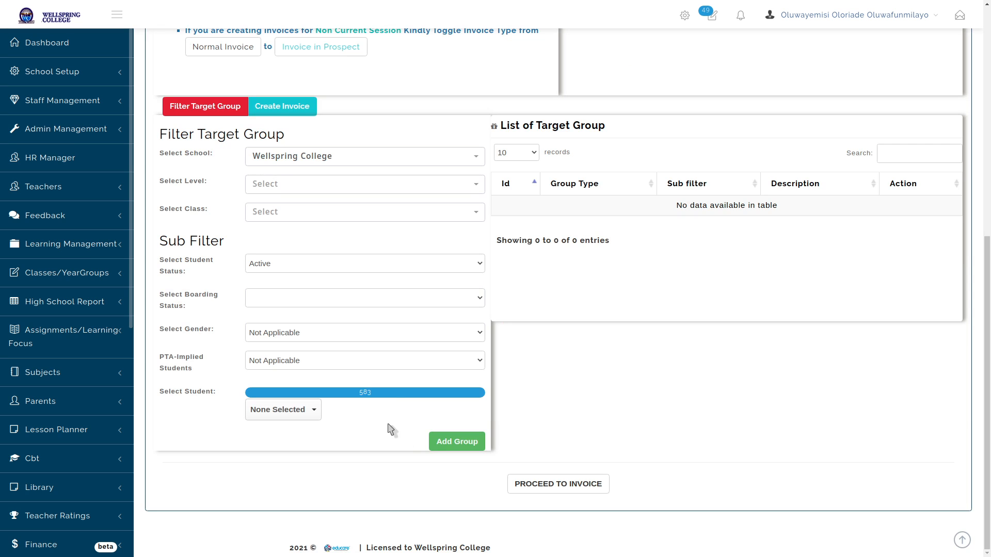
{"action": "left_click", "coordinate": [452, 442]}
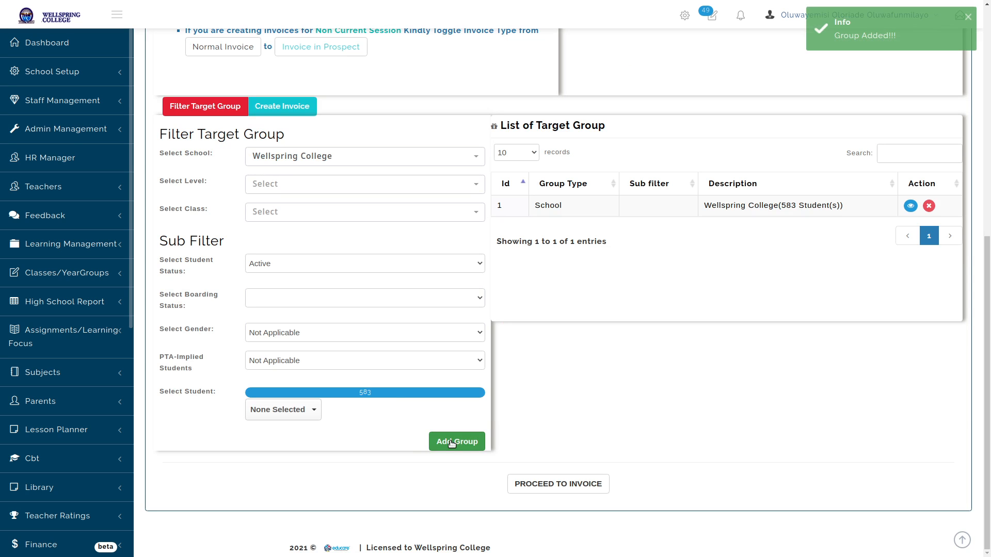
{"action": "left_click", "coordinate": [573, 488]}
Set term THIRD TERM, title THIRD TERM BILL, and fill fees from School Fees Template
{"action": "scroll", "coordinate": [575, 490], "scroll_direction": "up", "scroll_amount": 5}
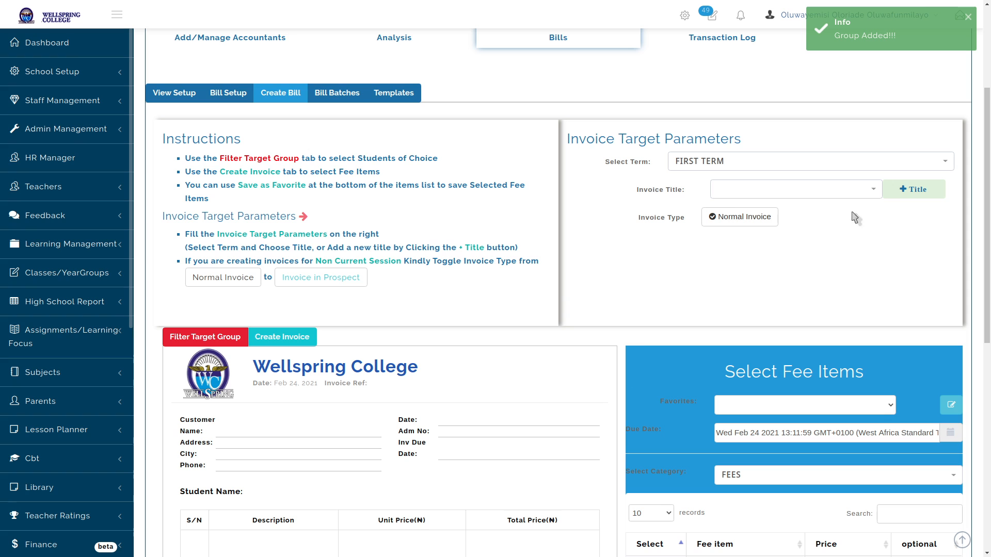
{"action": "left_click", "coordinate": [828, 164]}
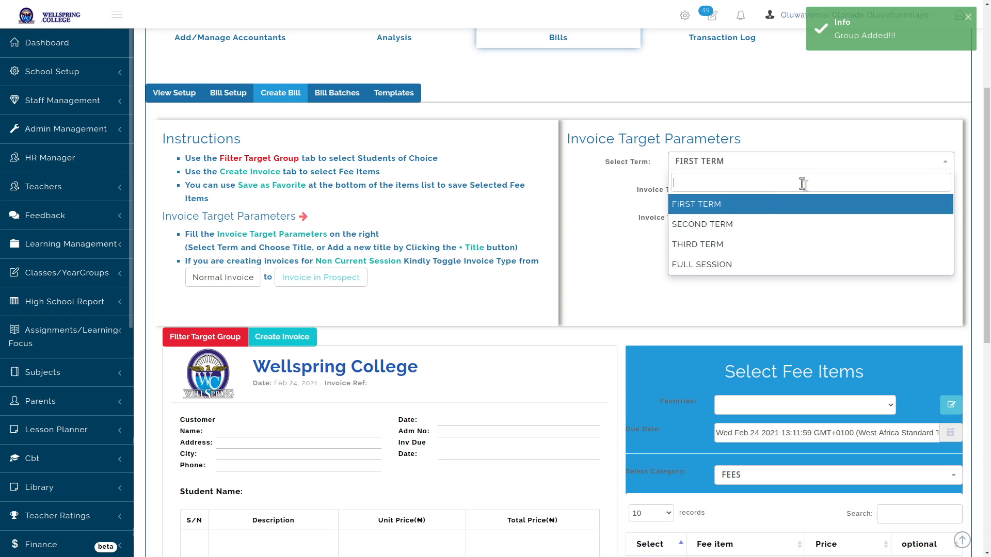
{"action": "left_click", "coordinate": [725, 256]}
{"action": "left_click", "coordinate": [743, 190]}
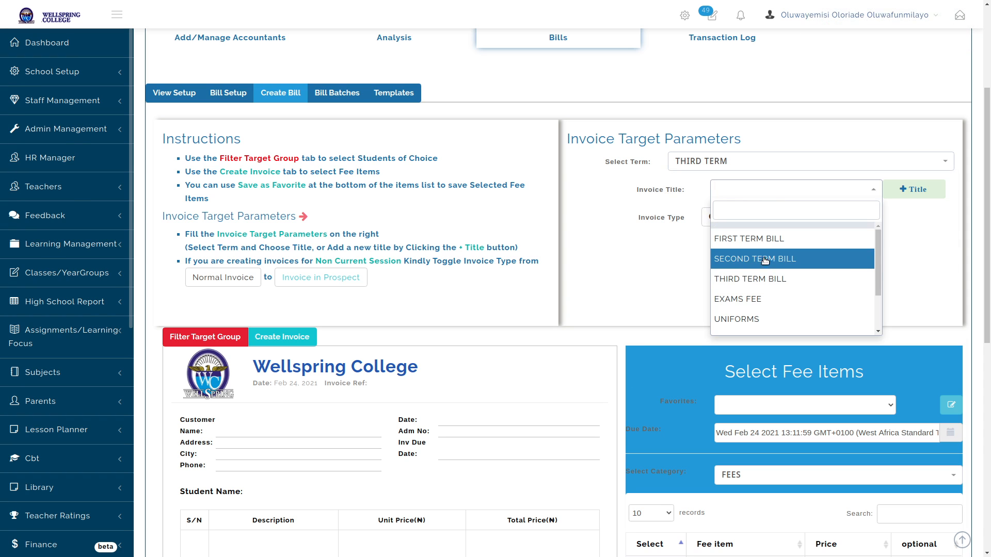
{"action": "left_click", "coordinate": [765, 279]}
{"action": "scroll", "coordinate": [764, 206], "scroll_direction": "down", "scroll_amount": 4}
{"action": "left_click", "coordinate": [764, 207]}
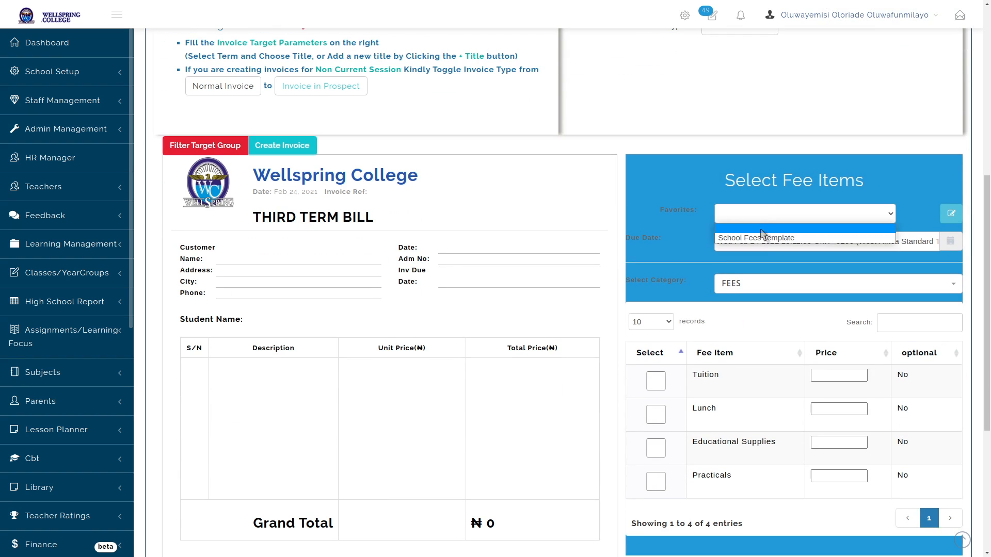
{"action": "left_click", "coordinate": [753, 236]}
Generate the ₦361,500 invoices for all 583 students and view them
{"action": "scroll", "coordinate": [594, 222], "scroll_direction": "down", "scroll_amount": 4}
{"action": "scroll", "coordinate": [594, 222], "scroll_direction": "down", "scroll_amount": 2}
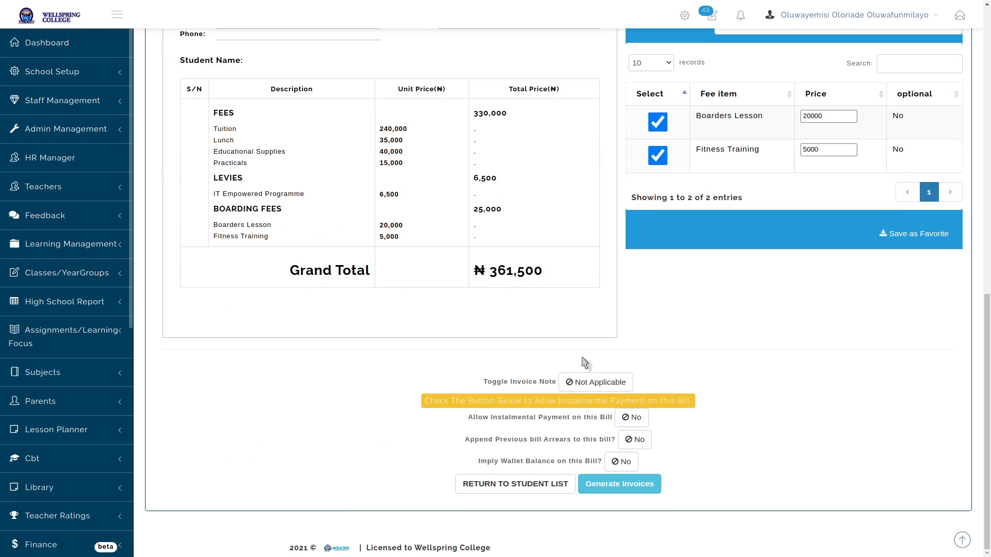
{"action": "left_click", "coordinate": [611, 484]}
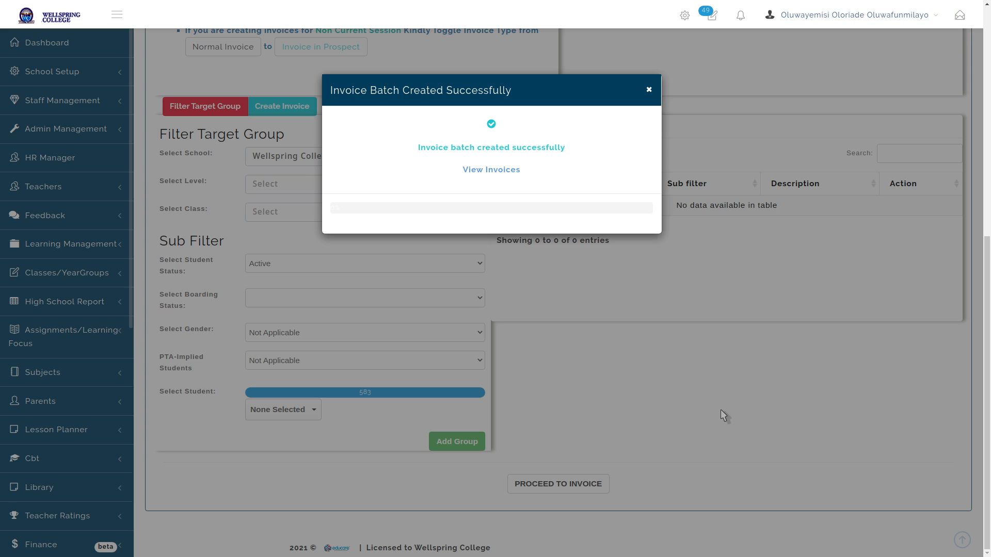
{"action": "left_click", "coordinate": [496, 169]}
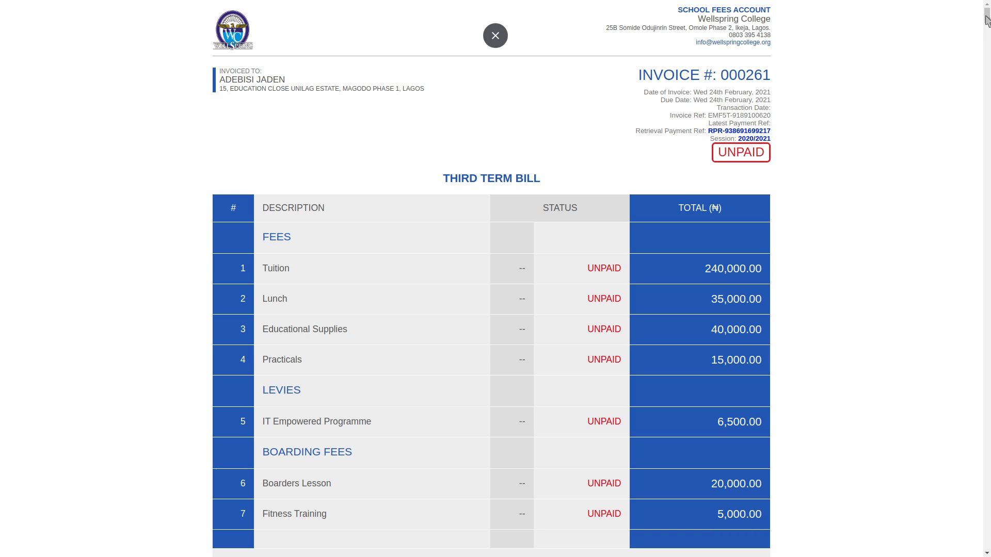
Scroll through the generated third-term invoices, each showing ₦361,500 unpaid
{"action": "scroll", "coordinate": [877, 126], "scroll_direction": "down", "scroll_amount": 1}
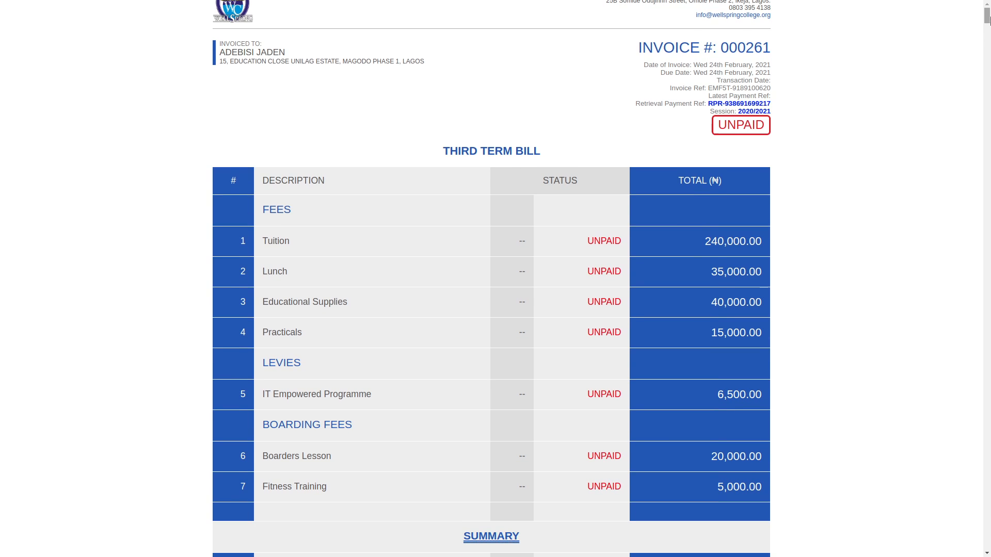
{"action": "left_click_drag", "start_coordinate": [990, 17], "coordinate": [987, 88]}
{"action": "scroll", "coordinate": [988, 69], "scroll_direction": "up", "scroll_amount": 2}
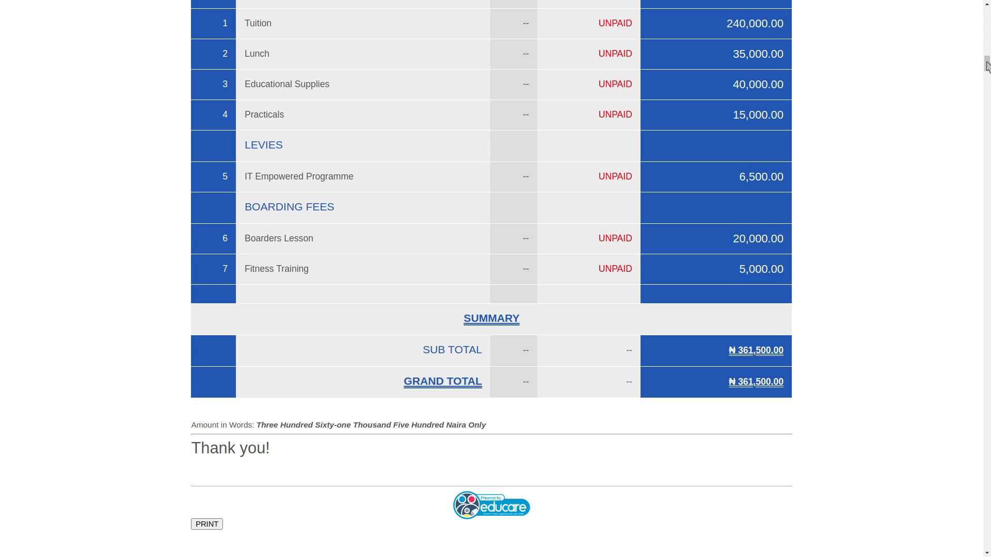
{"action": "left_click_drag", "start_coordinate": [987, 66], "coordinate": [989, 91]}
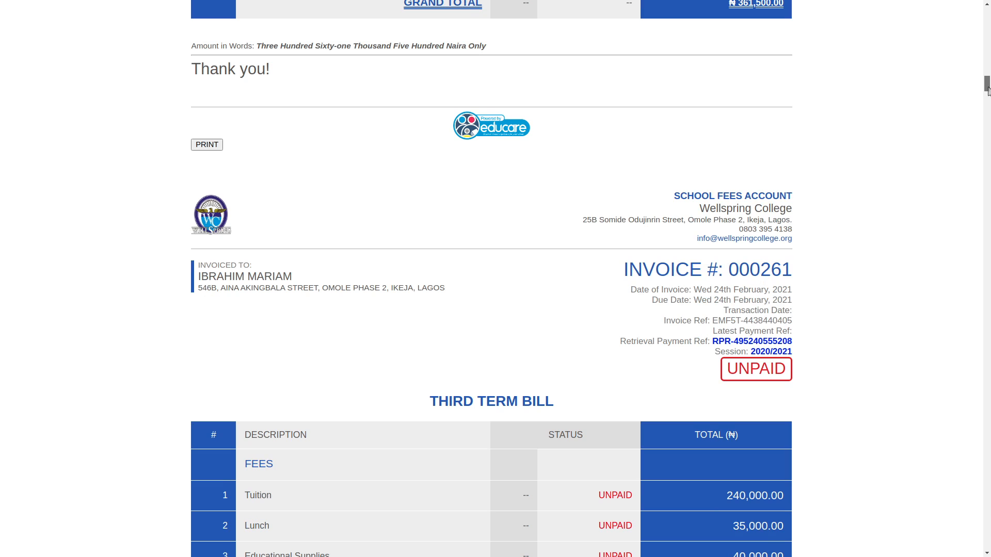
{"action": "left_click_drag", "start_coordinate": [988, 90], "coordinate": [988, 108]}
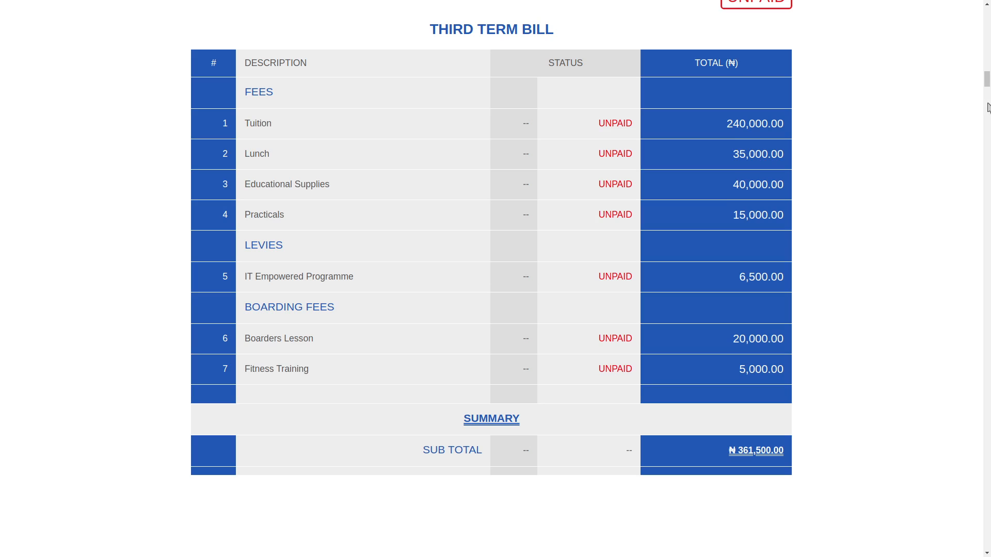
{"action": "left_click_drag", "start_coordinate": [989, 109], "coordinate": [989, 15]}
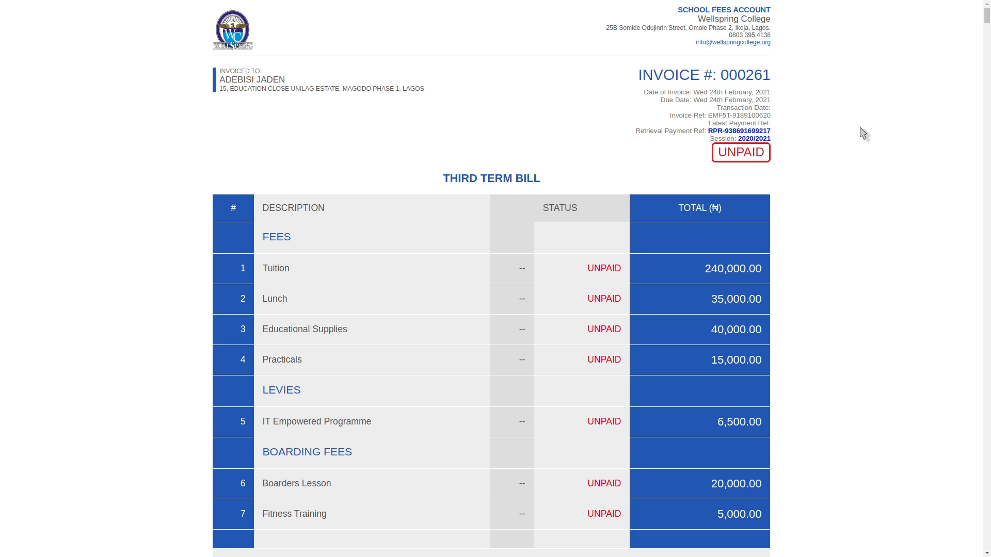
{"action": "mouse_move", "coordinate": [986, 18]}
{"action": "left_mouse_down"}
{"action": "mouse_move", "coordinate": [981, 277]}
{"action": "mouse_move", "coordinate": [985, 16]}
{"action": "left_mouse_up"}
Close the invoices and show the Bill Batches list with the new 583-invoice batch
{"action": "key", "text": "ctrl+w"}
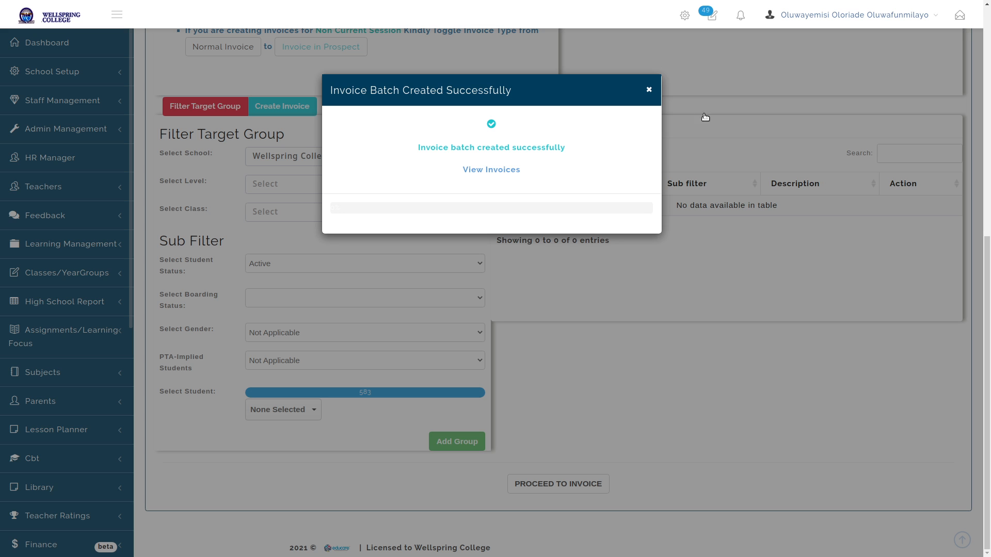
{"action": "left_click", "coordinate": [649, 91]}
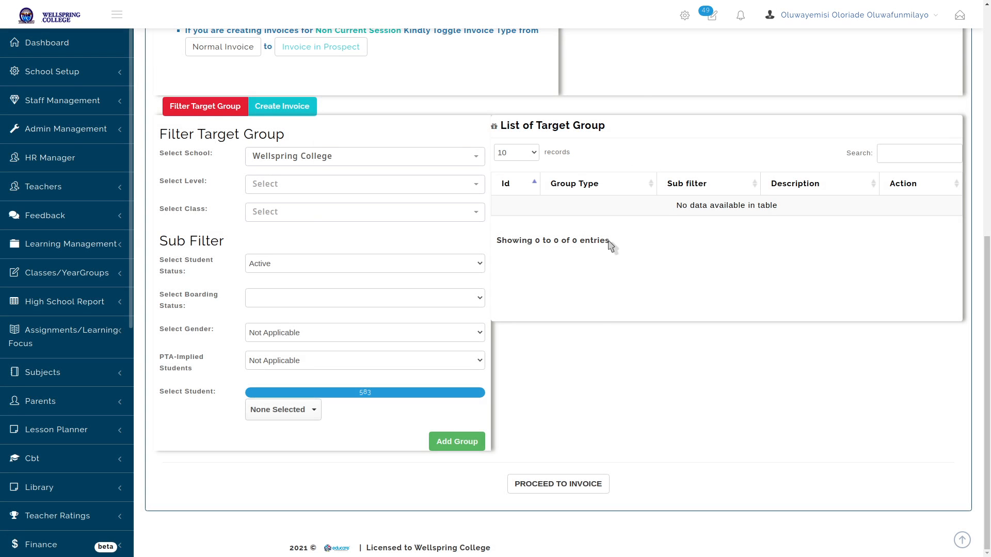
{"action": "scroll", "coordinate": [449, 239], "scroll_direction": "up", "scroll_amount": 4}
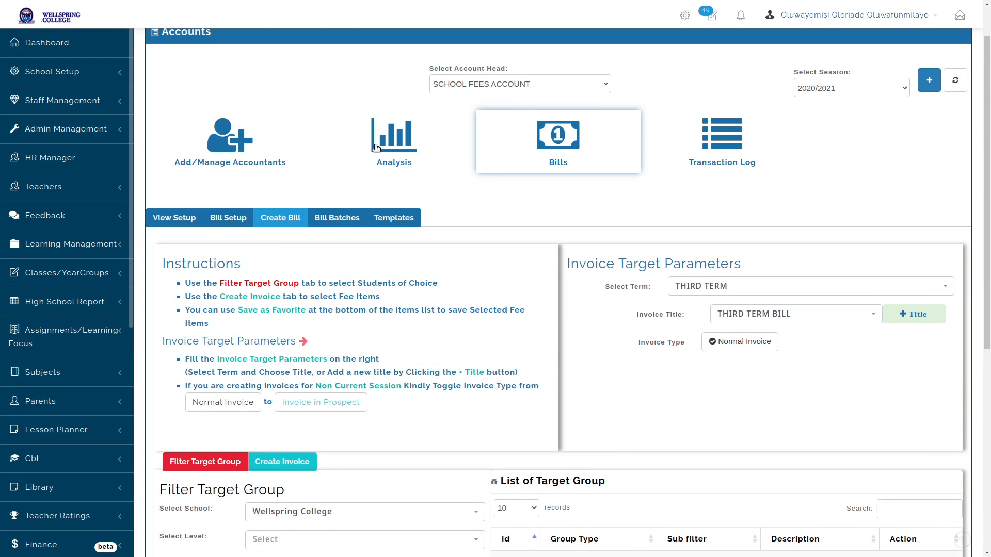
{"action": "left_click", "coordinate": [336, 217]}
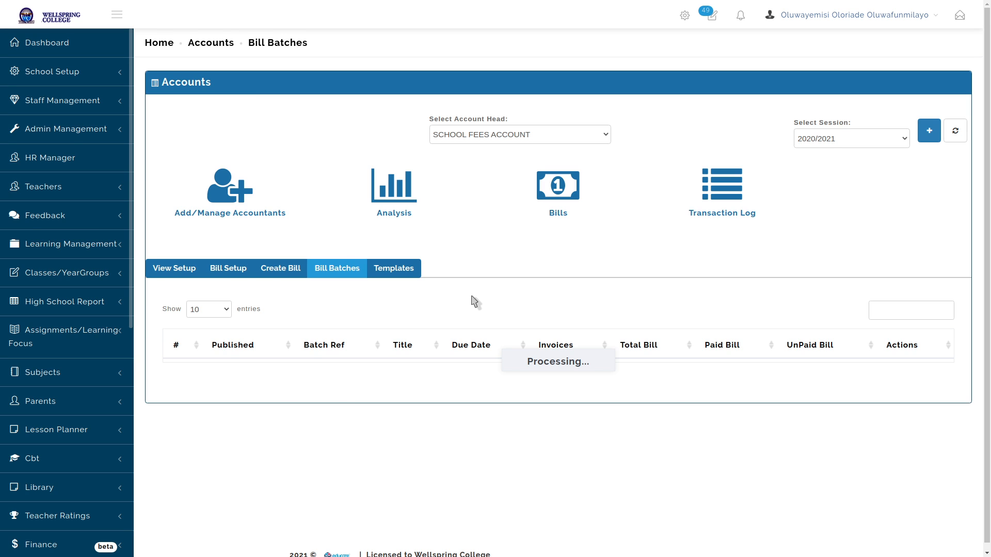
{"action": "scroll", "coordinate": [475, 302], "scroll_direction": "down", "scroll_amount": 3}
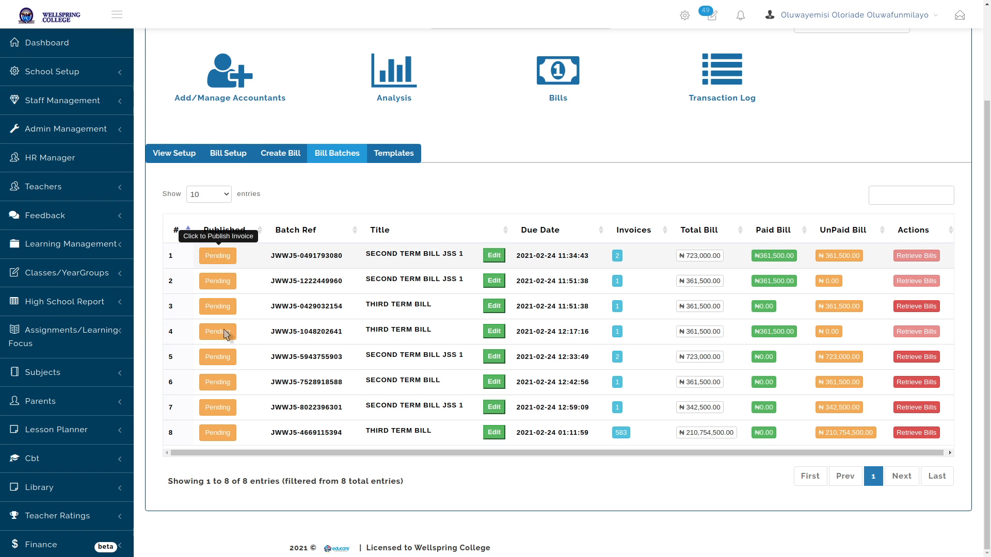
Back out of publishing, then retrieve and delete the 583-invoice THIRD TERM BILL batch
{"action": "left_click", "coordinate": [214, 436]}
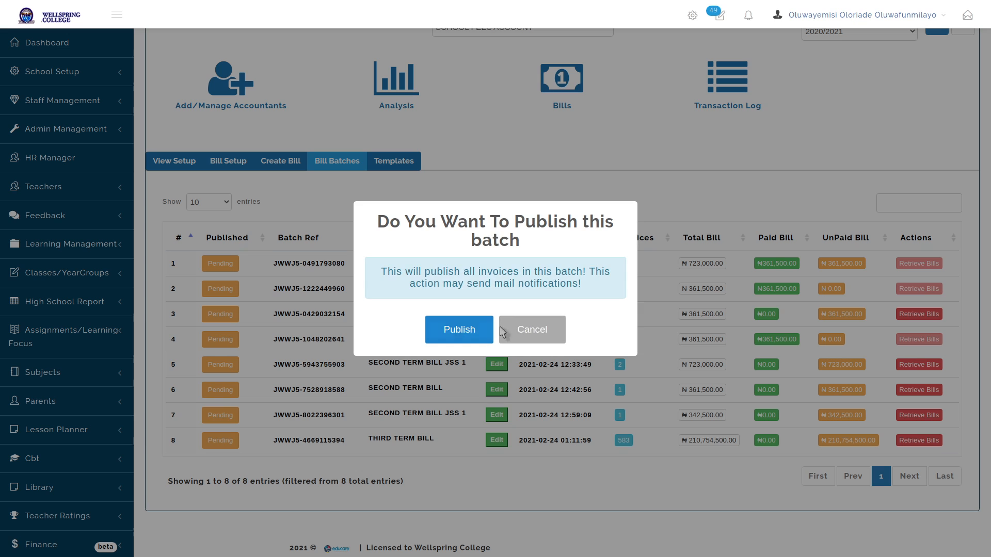
{"action": "left_click", "coordinate": [537, 328]}
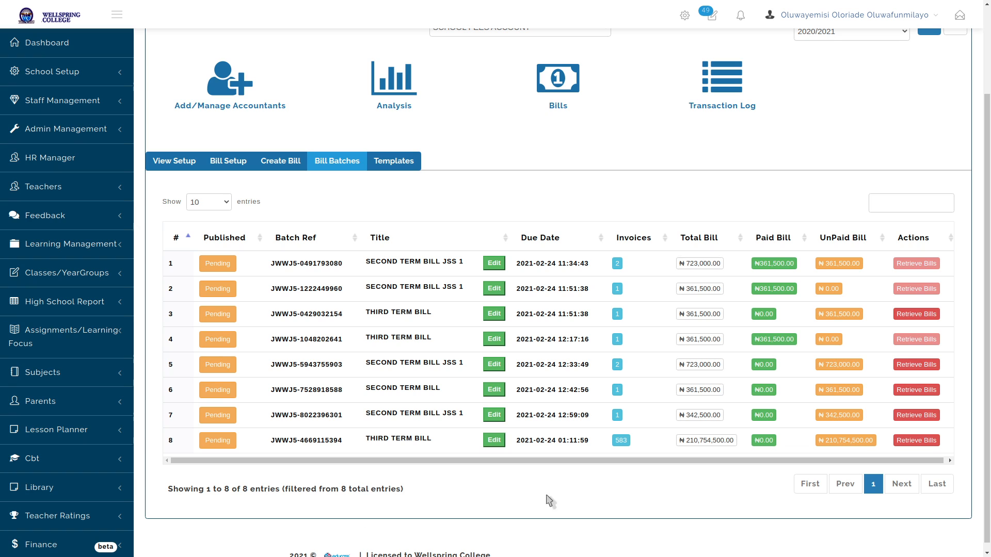
{"action": "left_click", "coordinate": [916, 441]}
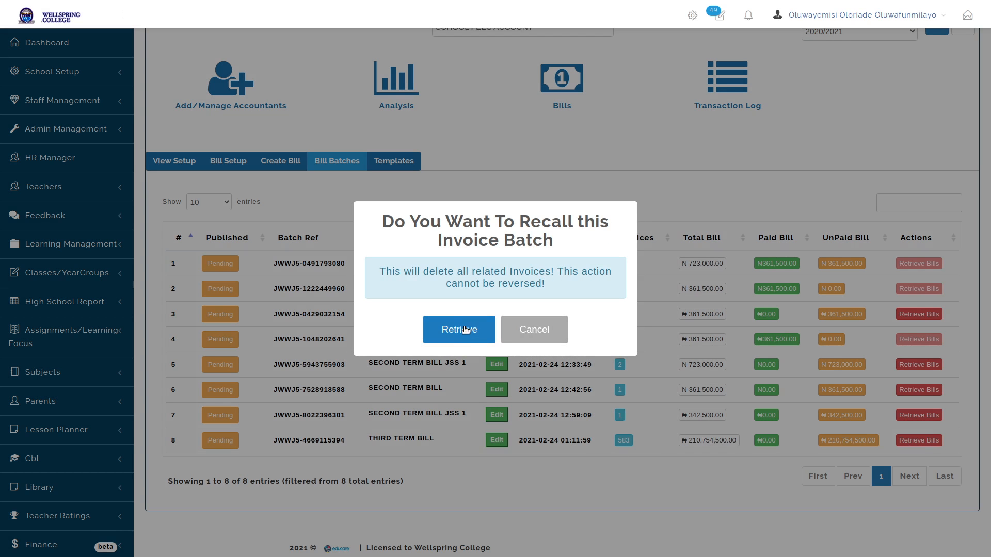
{"action": "left_click", "coordinate": [459, 331]}
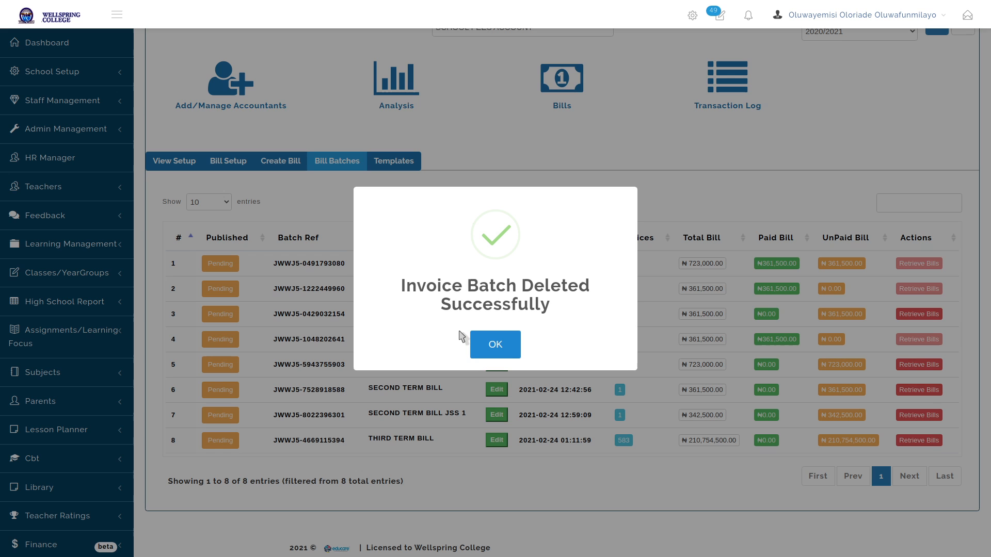
{"action": "left_click", "coordinate": [472, 344]}
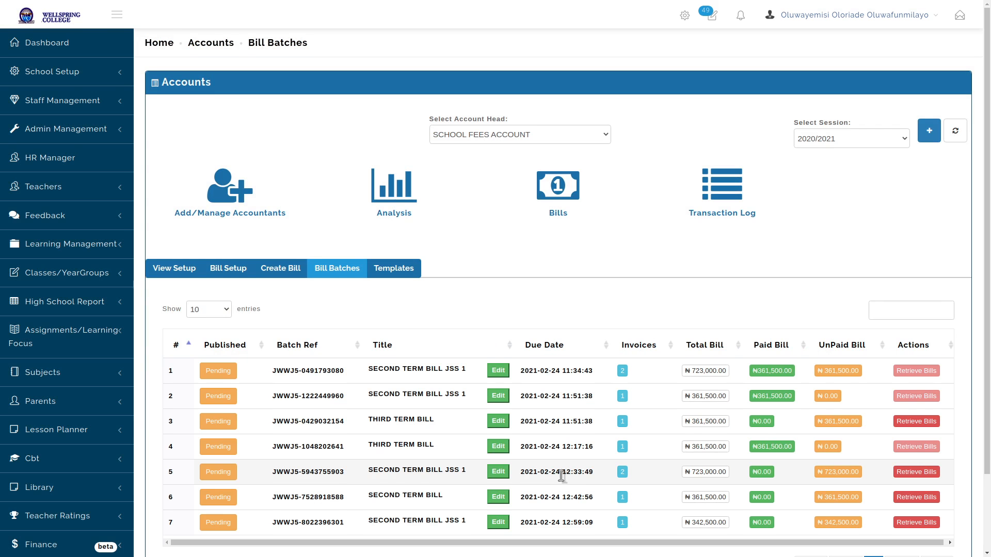
{"action": "scroll", "coordinate": [562, 481], "scroll_direction": "down", "scroll_amount": 2}
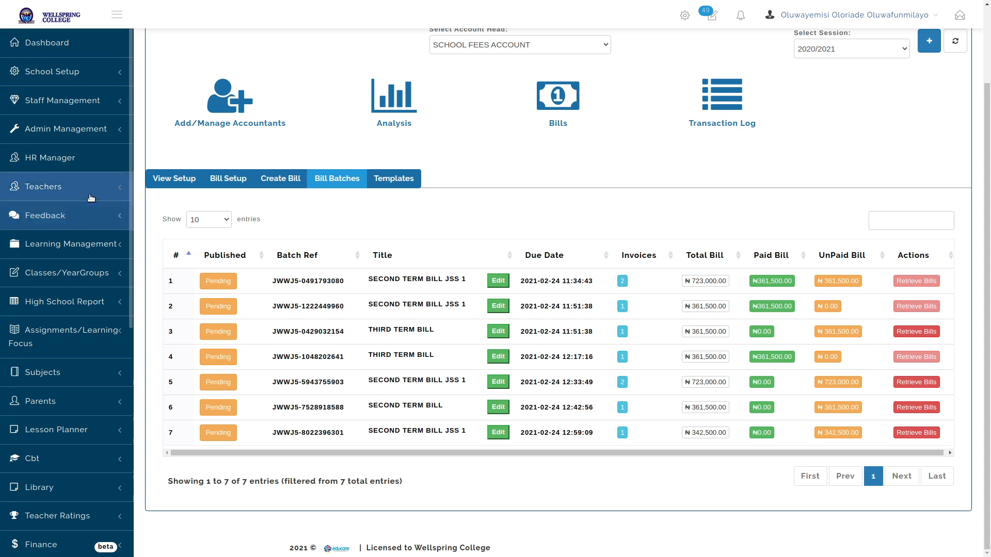
Open the February 2021 Income Statement via Finance > Fin. Statements
{"action": "scroll", "coordinate": [83, 214], "scroll_direction": "down", "scroll_amount": 8}
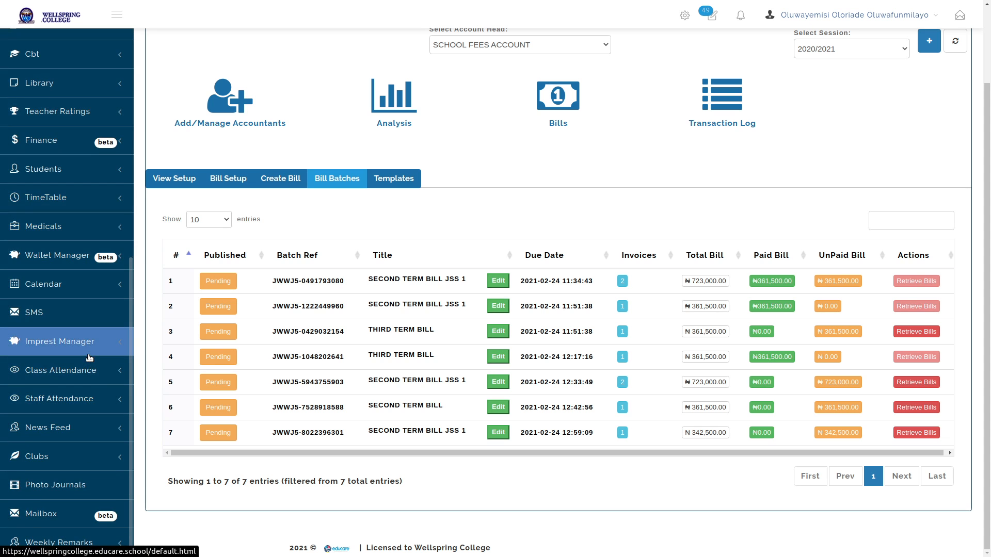
{"action": "left_click", "coordinate": [64, 141]}
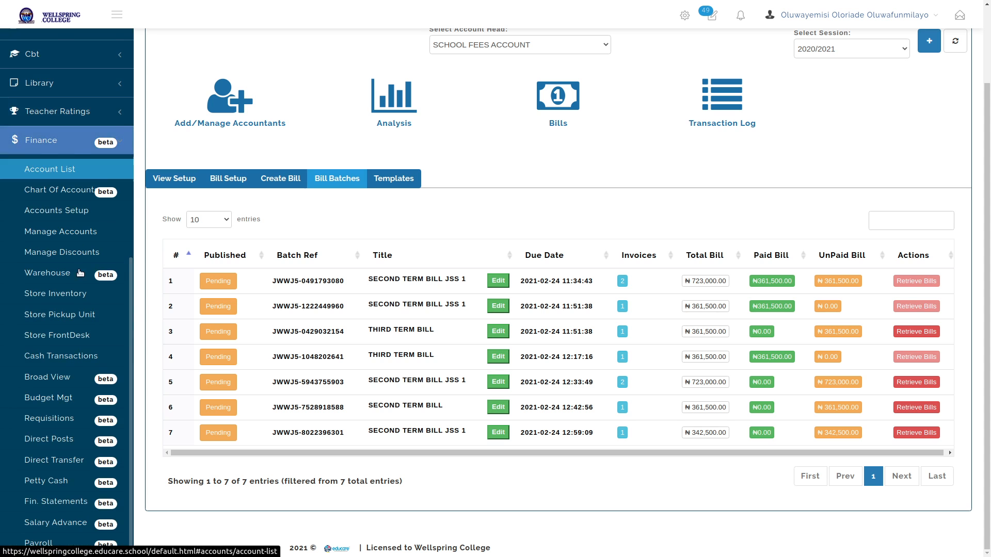
{"action": "scroll", "coordinate": [80, 273], "scroll_direction": "down", "scroll_amount": 5}
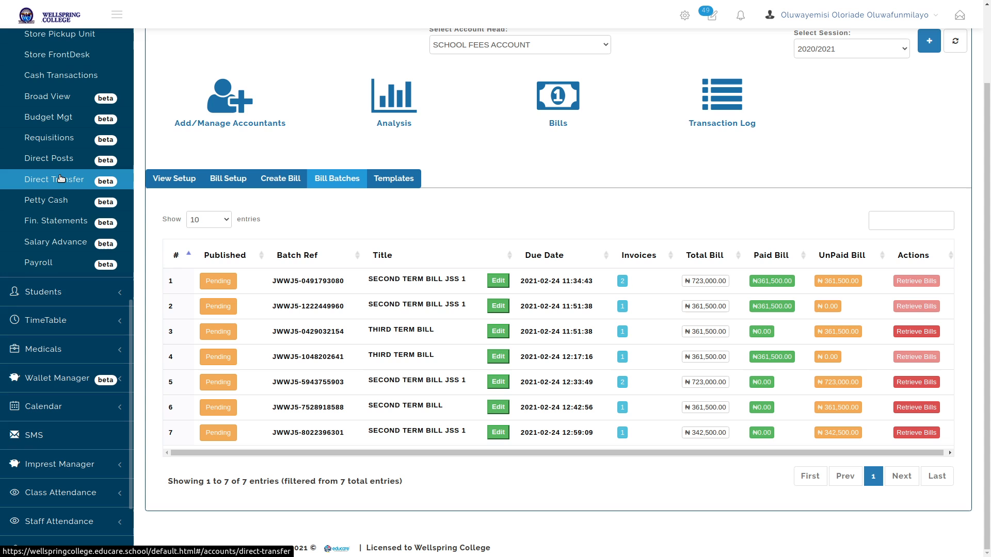
{"action": "left_click", "coordinate": [46, 220]}
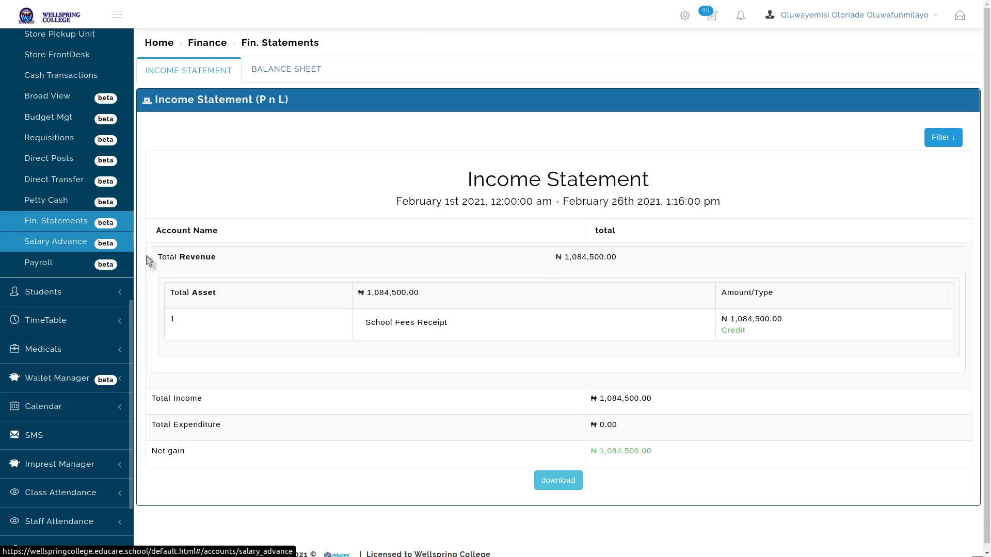
Review the School Fees Receipt list behind the ₦1,084,500 revenue, including the first receipt's itemized bill
{"action": "left_click", "coordinate": [396, 324]}
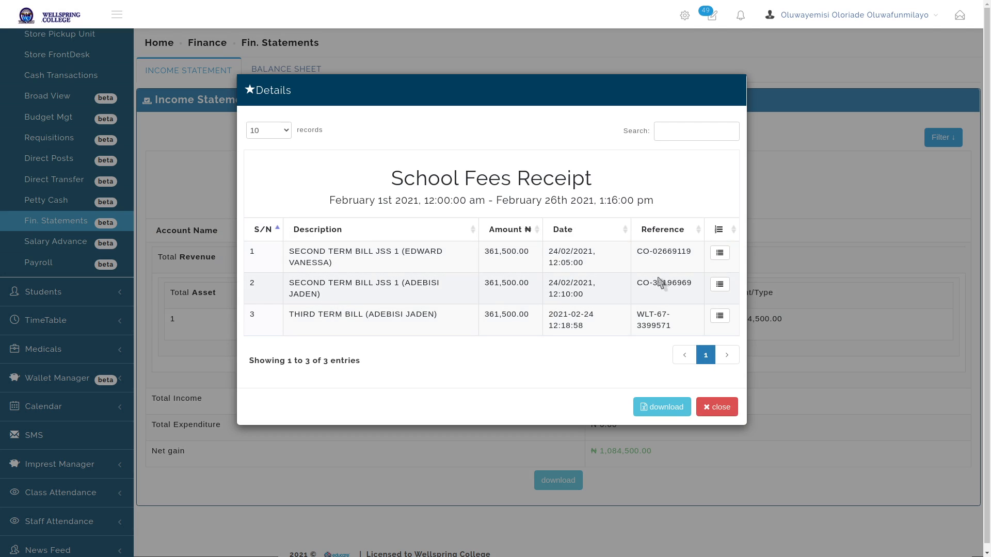
{"action": "left_click", "coordinate": [719, 252]}
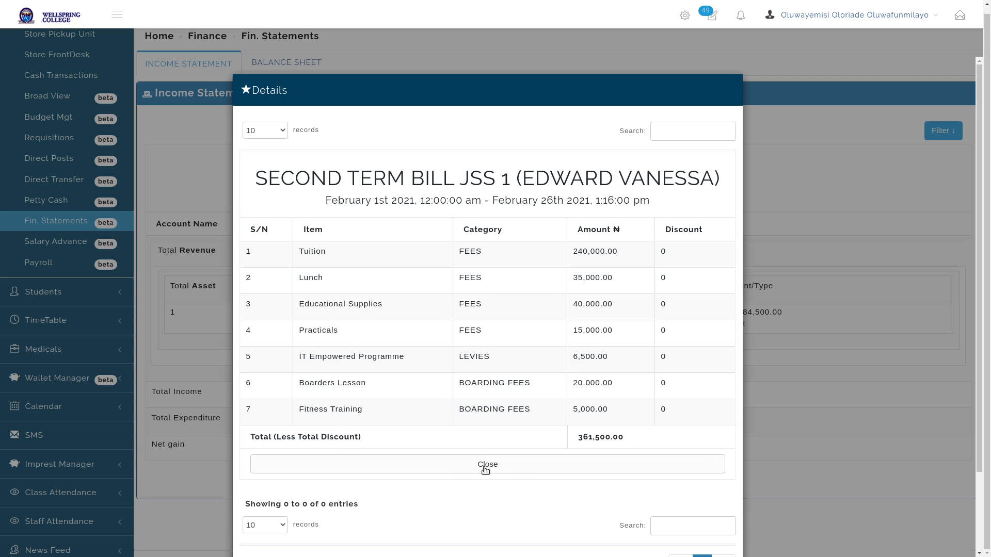
{"action": "left_click", "coordinate": [531, 468]}
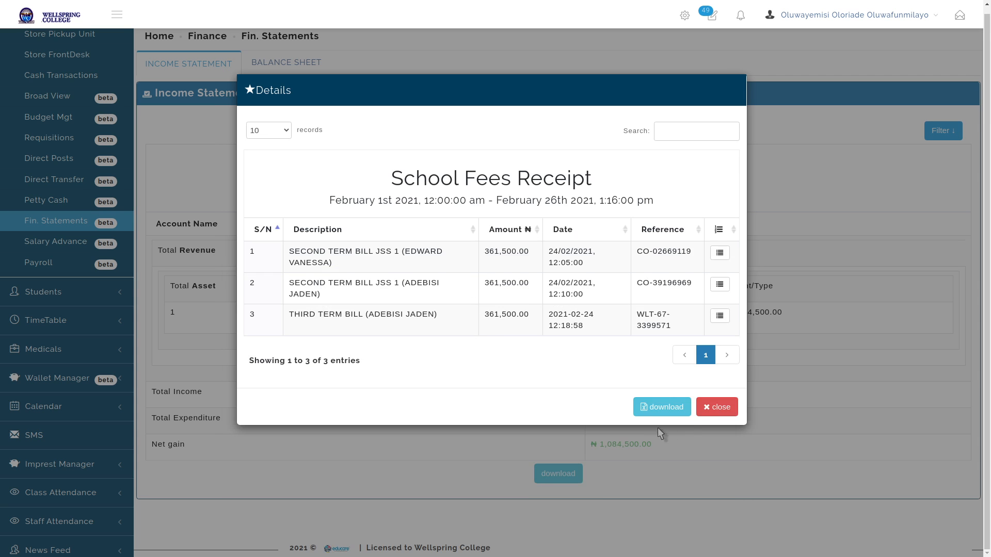
{"action": "left_click", "coordinate": [716, 407]}
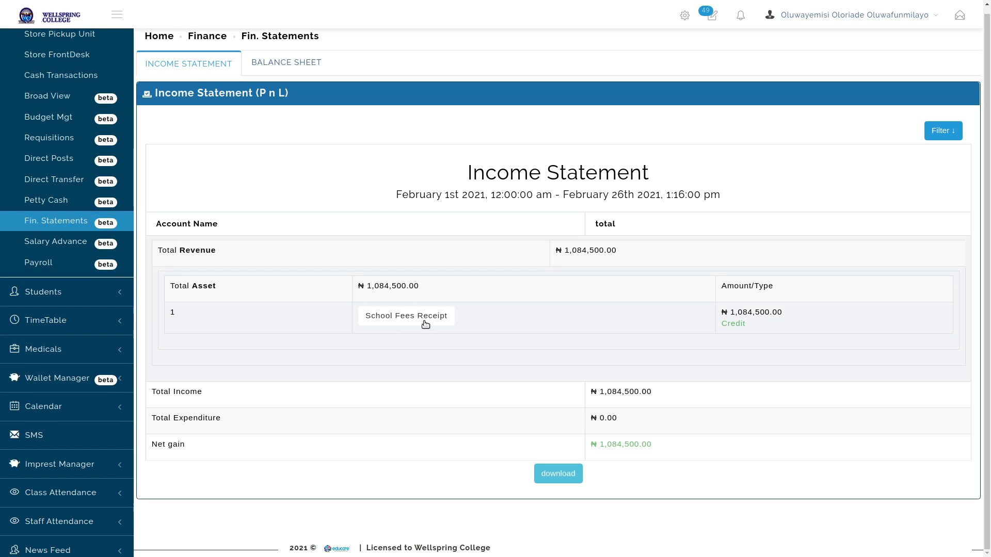
Open Manage Accounts with SCHOOL FEES ACCOUNT as the account head
{"action": "scroll", "coordinate": [62, 206], "scroll_direction": "up", "scroll_amount": 6}
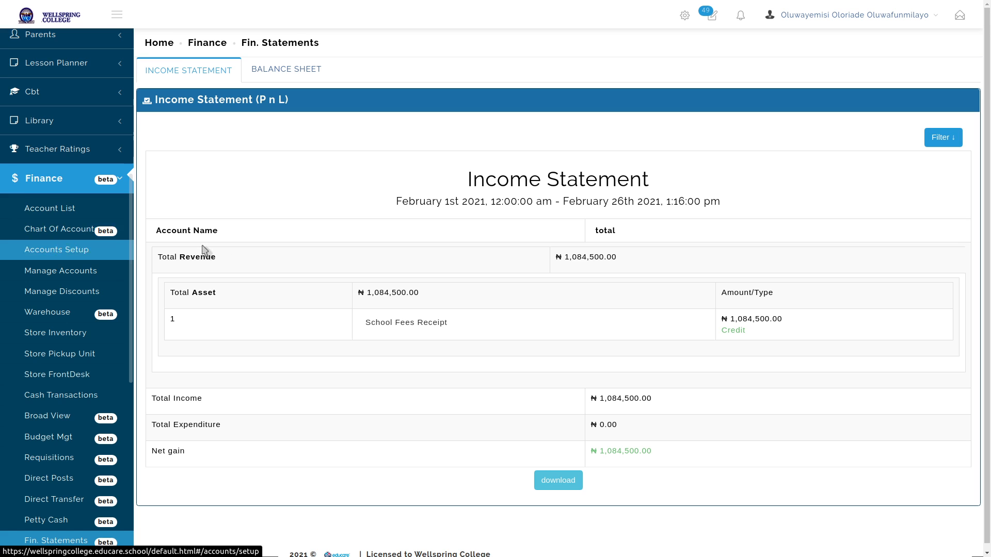
{"action": "scroll", "coordinate": [469, 299], "scroll_direction": "down", "scroll_amount": 1}
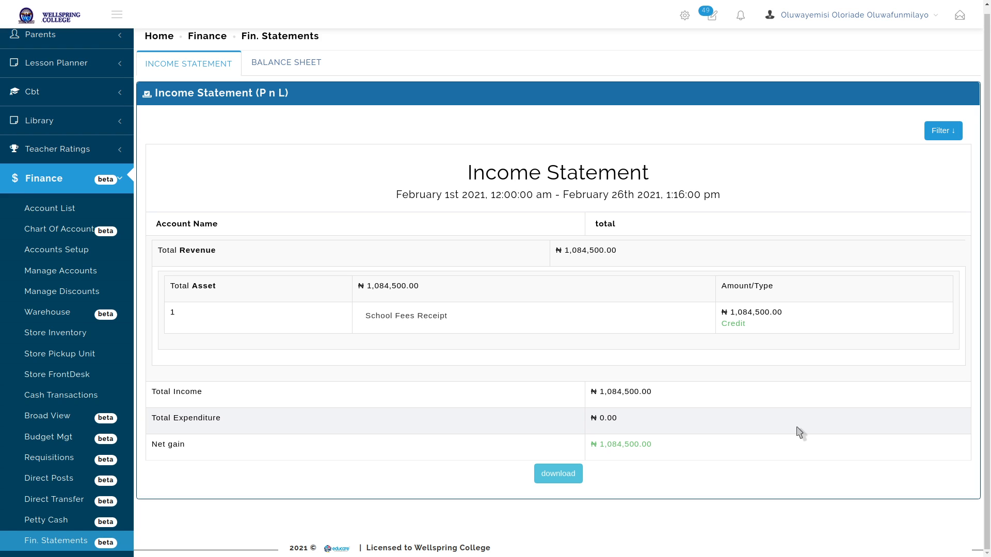
{"action": "left_click", "coordinate": [69, 271]}
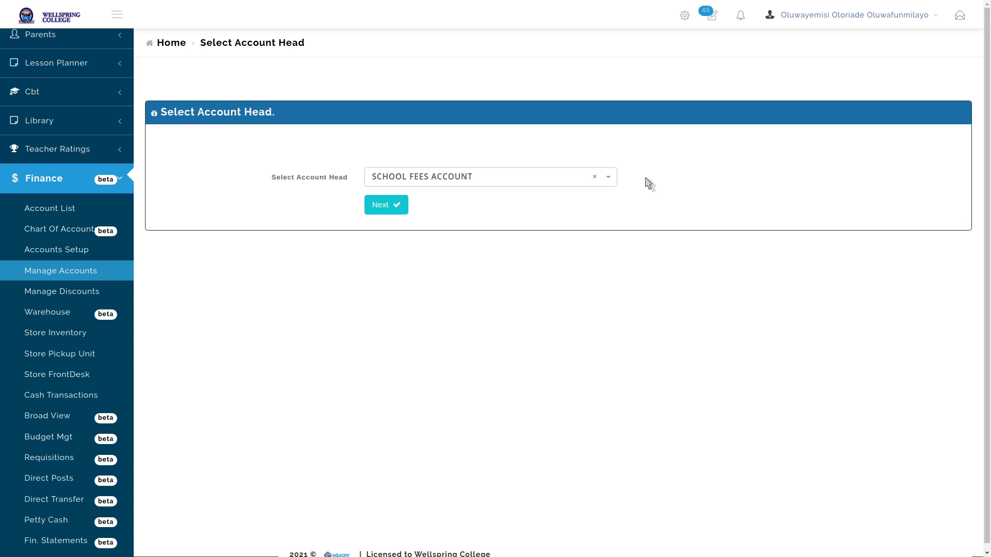
Check the available software updates list, then exit browser full screen
{"action": "left_click", "coordinate": [854, 15]}
{"action": "left_click", "coordinate": [685, 15]}
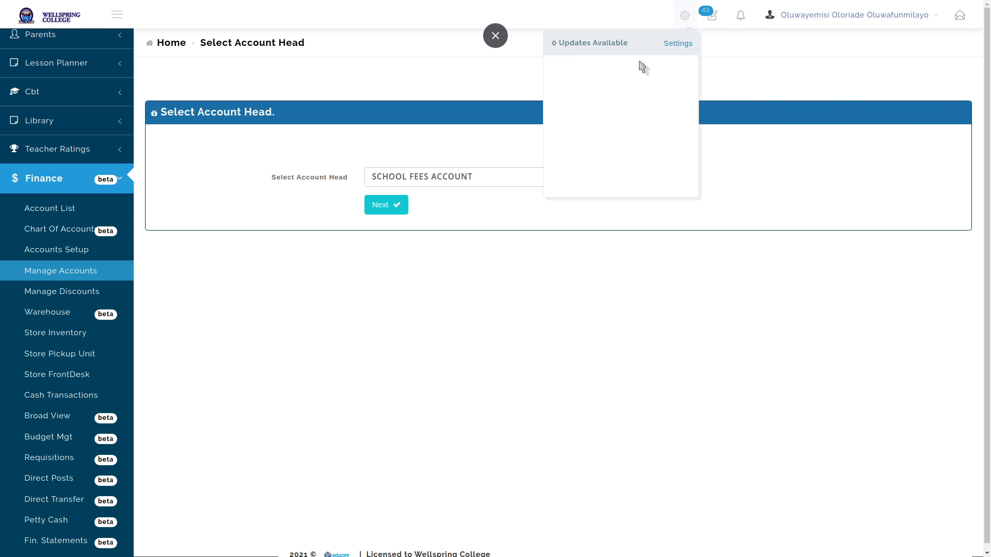
{"action": "left_click", "coordinate": [724, 468]}
{"action": "key", "text": "F11"}
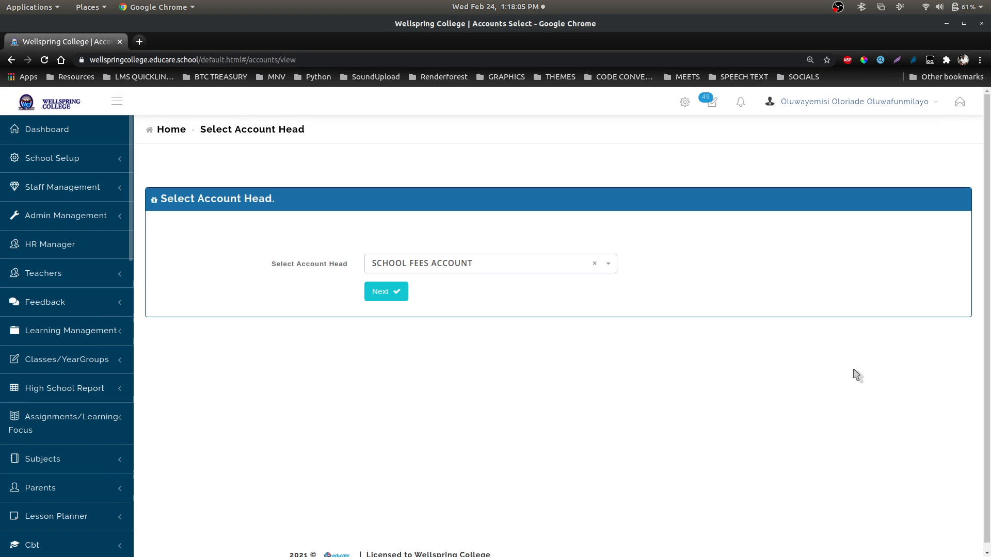
{"action": "mouse_move", "coordinate": [707, 556]}
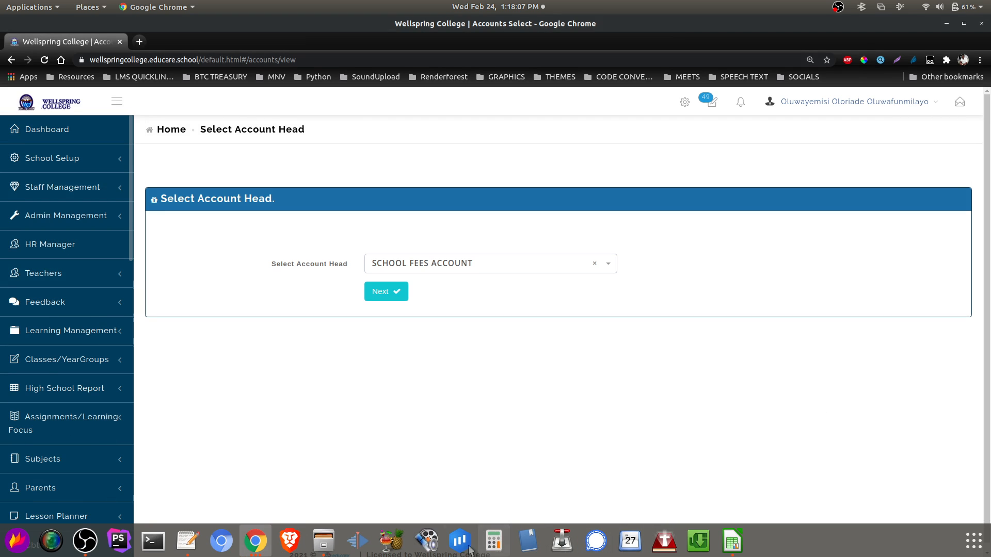
Switch to the Google Meet call and end the screen presentation
{"action": "left_click", "coordinate": [283, 547]}
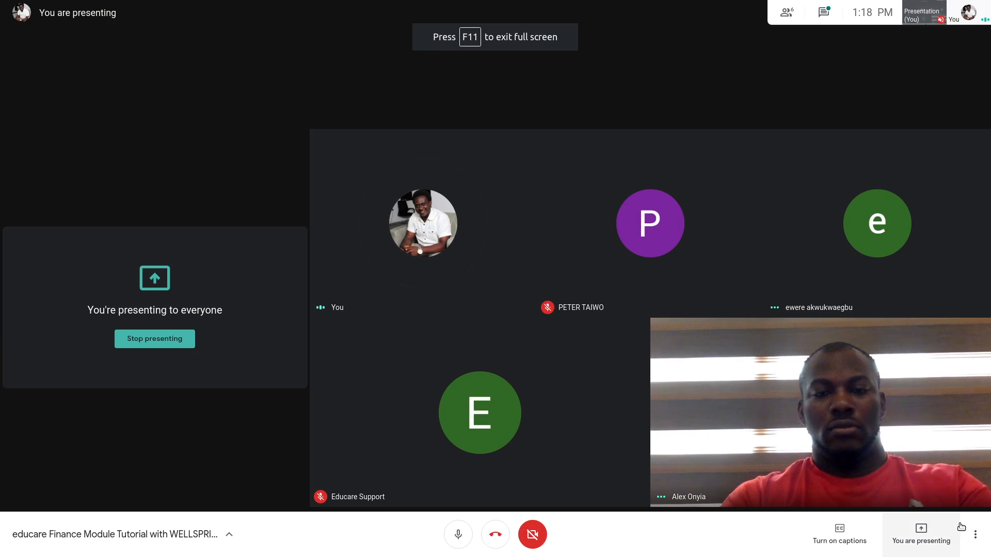
{"action": "left_click", "coordinate": [921, 532]}
{"action": "left_click", "coordinate": [911, 486]}
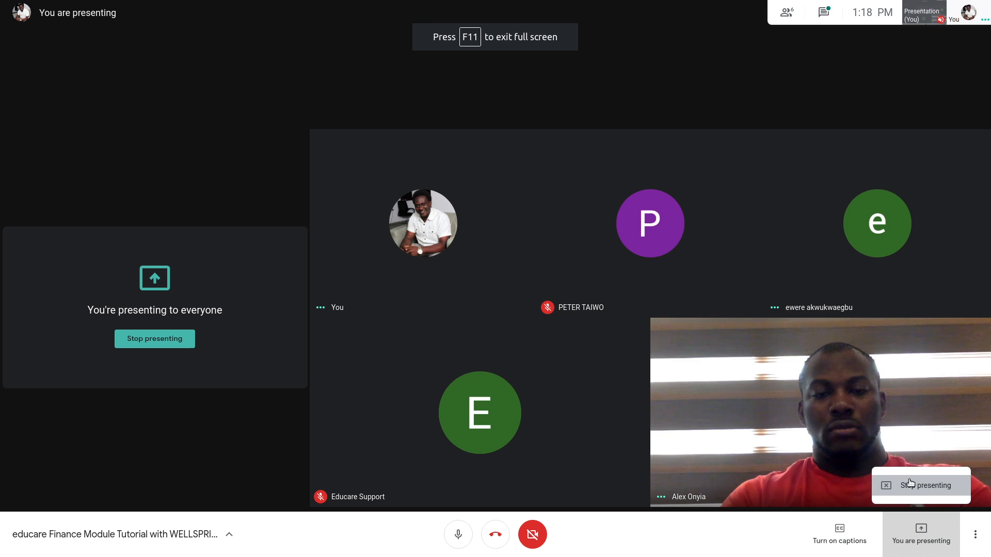